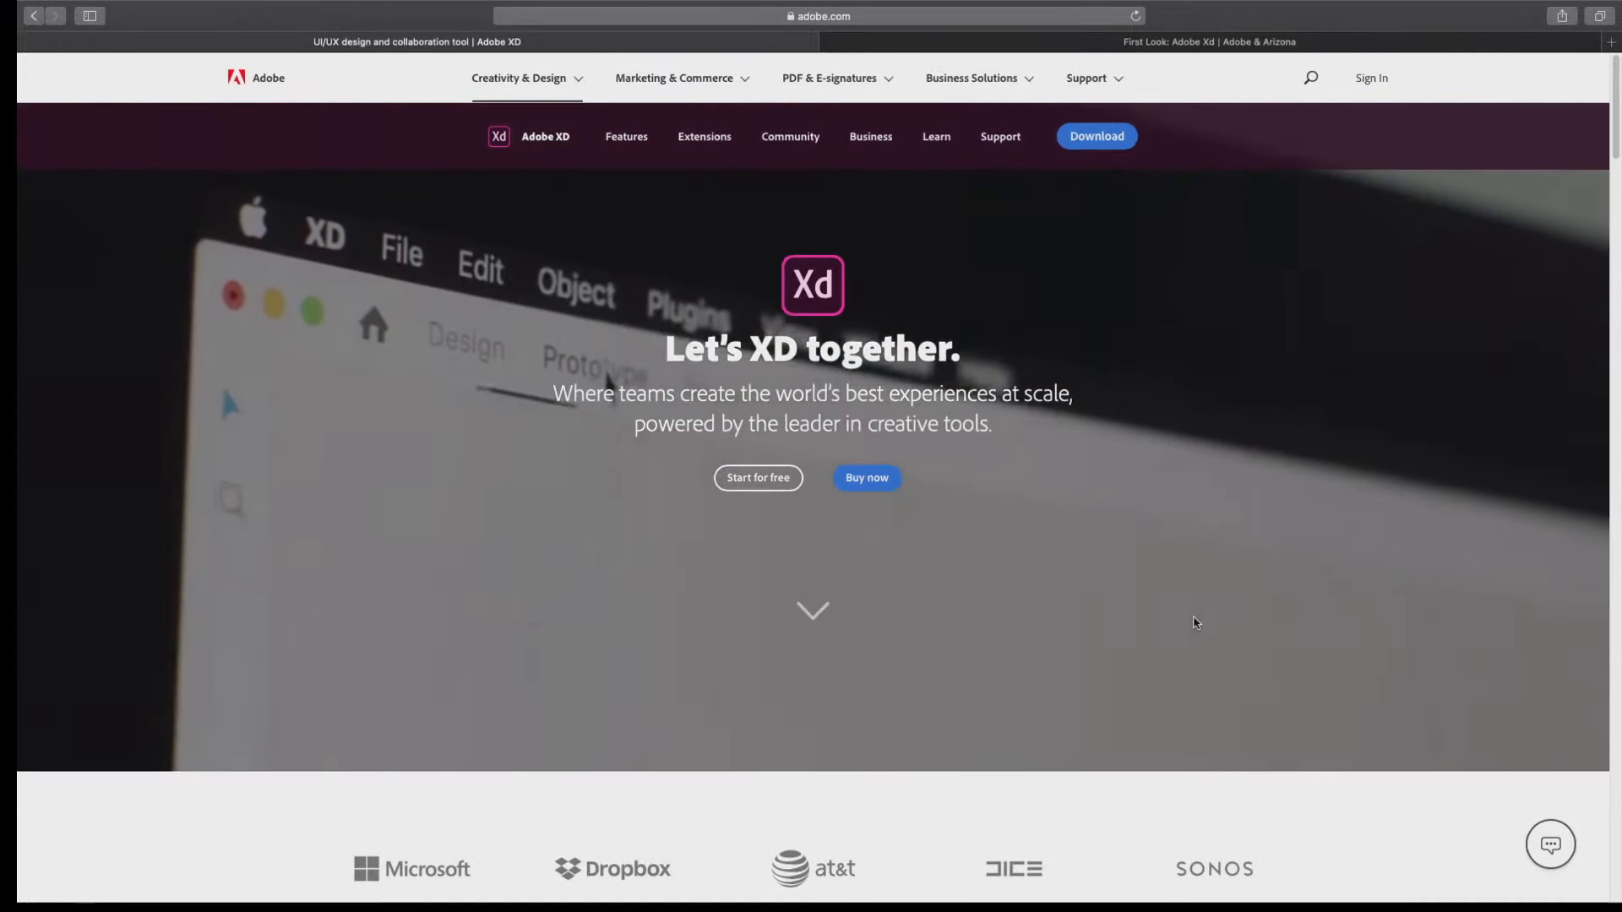
Look through the Adobe XD product page, from the collaboration features down to the Made in XD project gallery.
scroll(1109, 596, down, 5)
scroll(1109, 596, up, 5)
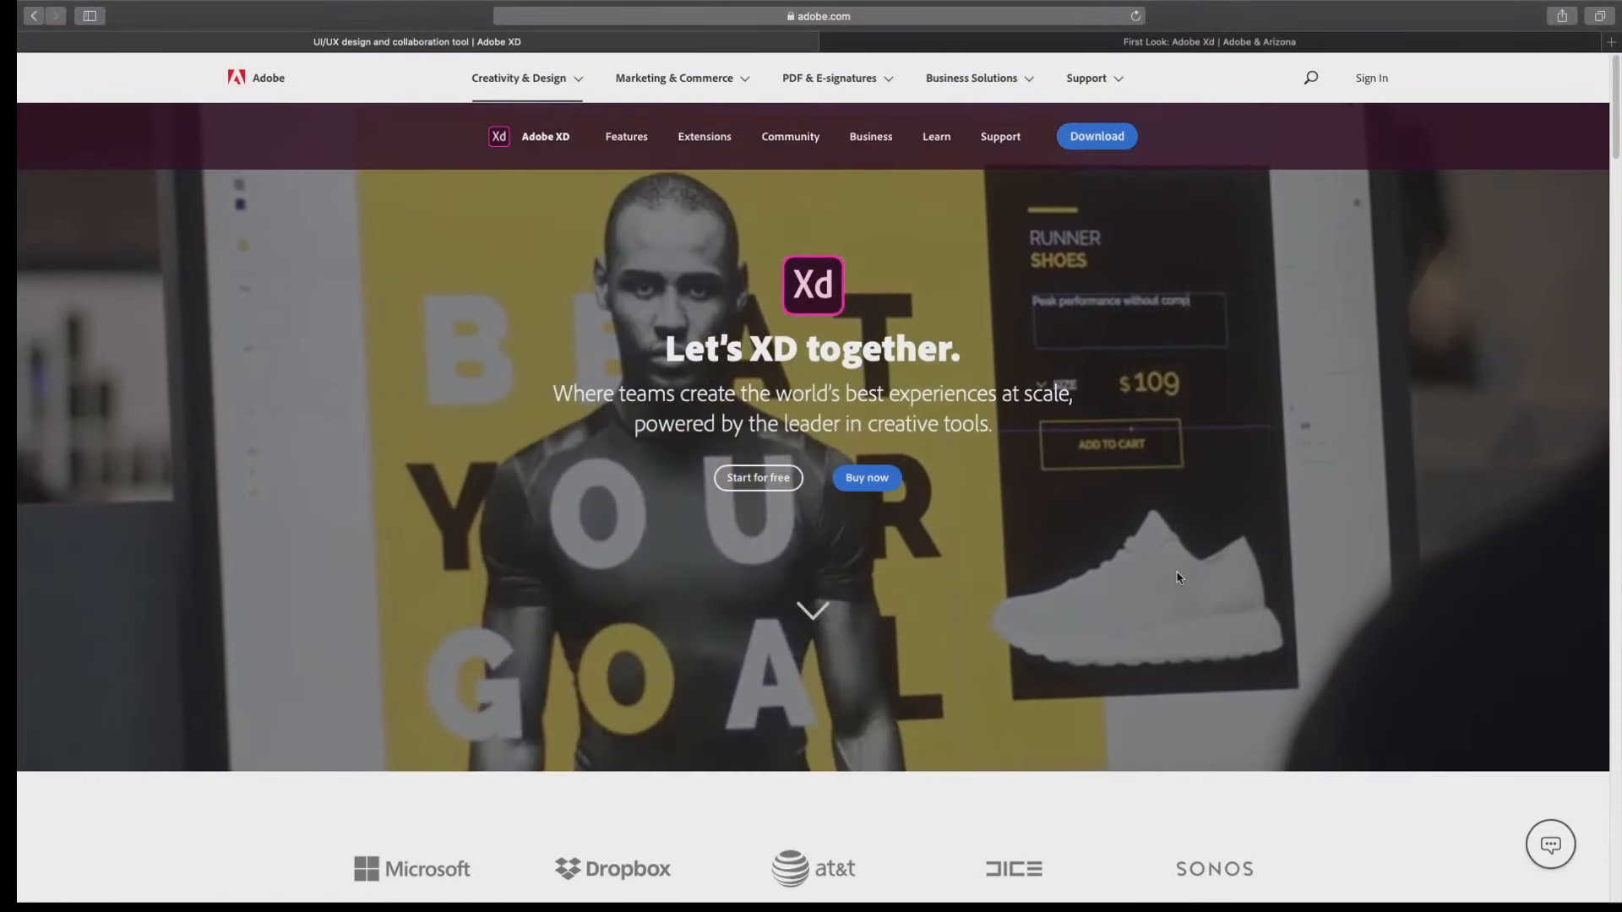
scroll(1038, 598, down, 3)
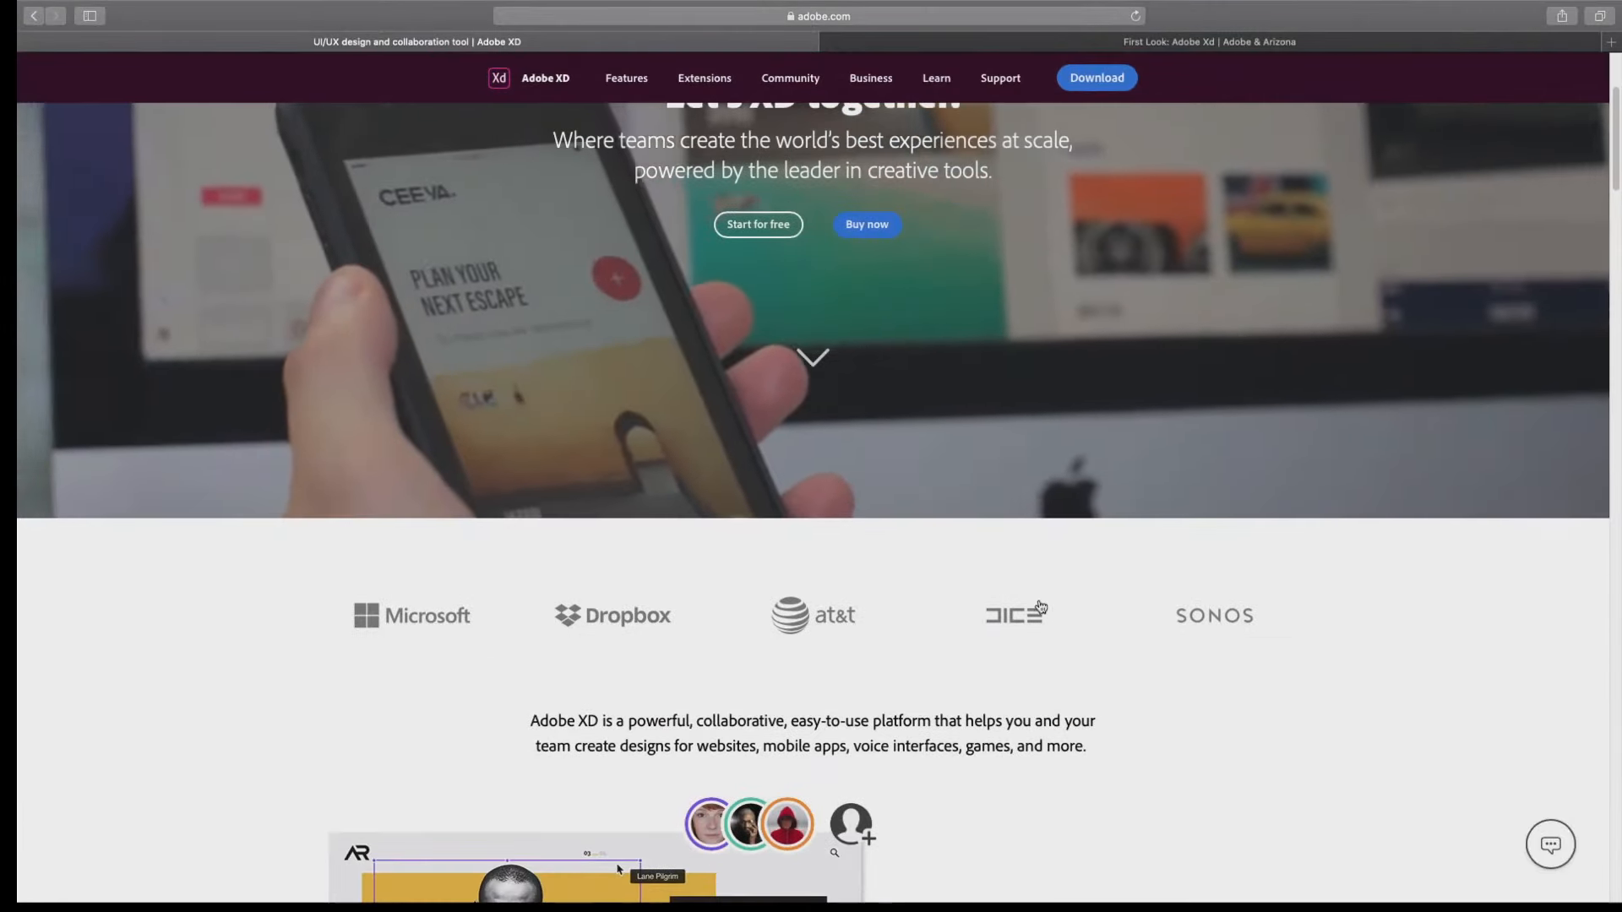
scroll(1039, 605, down, 6)
scroll(1041, 605, down, 1)
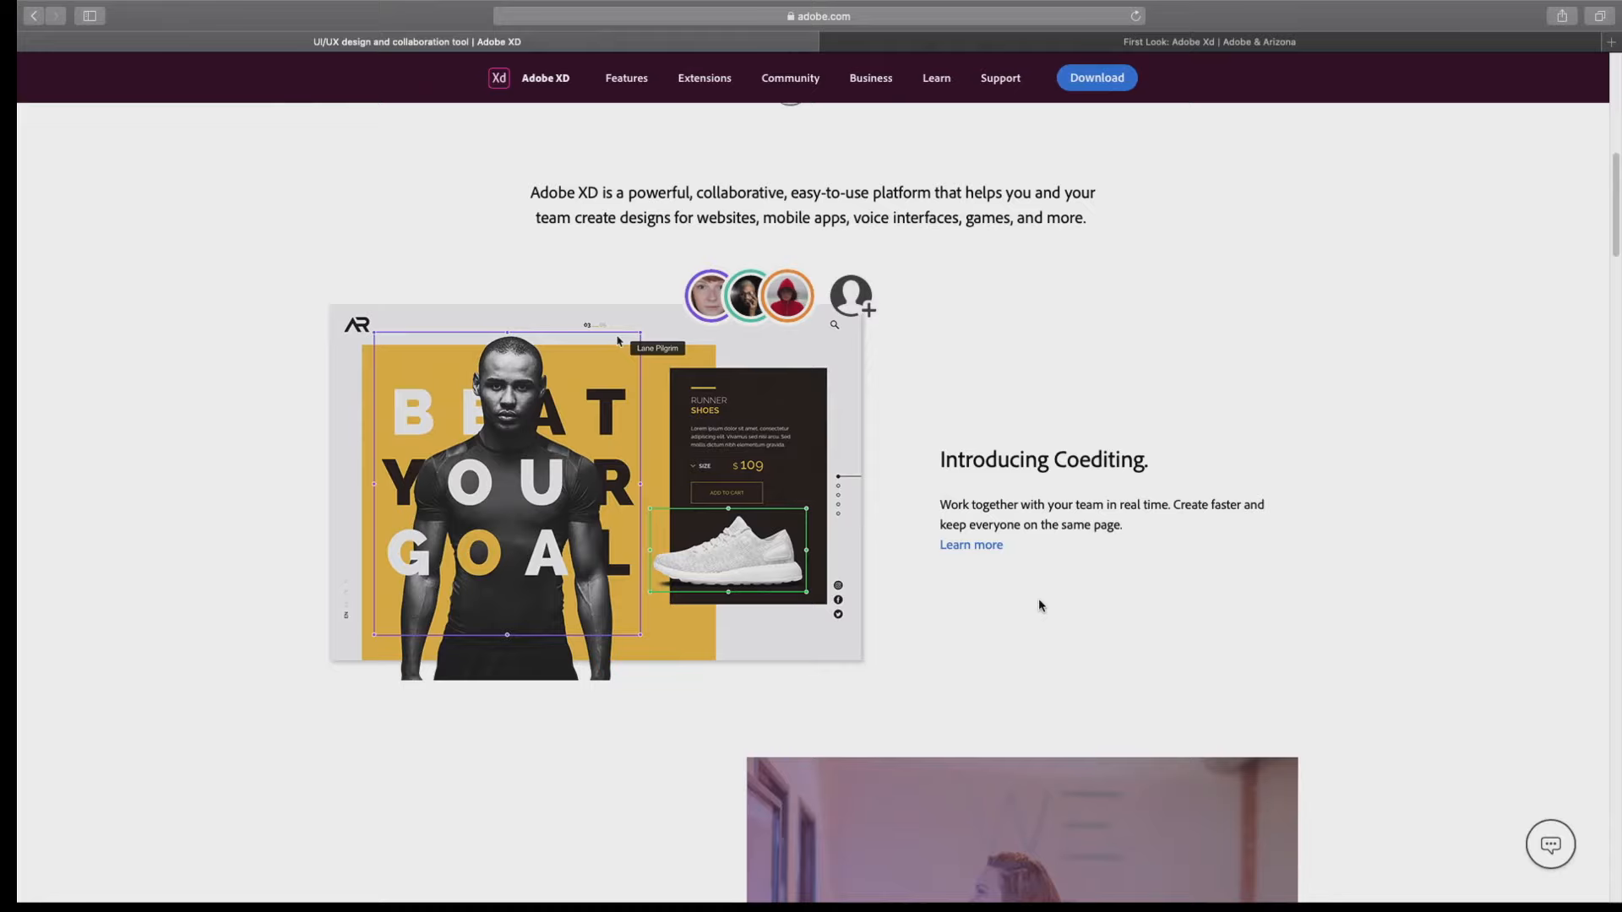
scroll(1041, 605, down, 6)
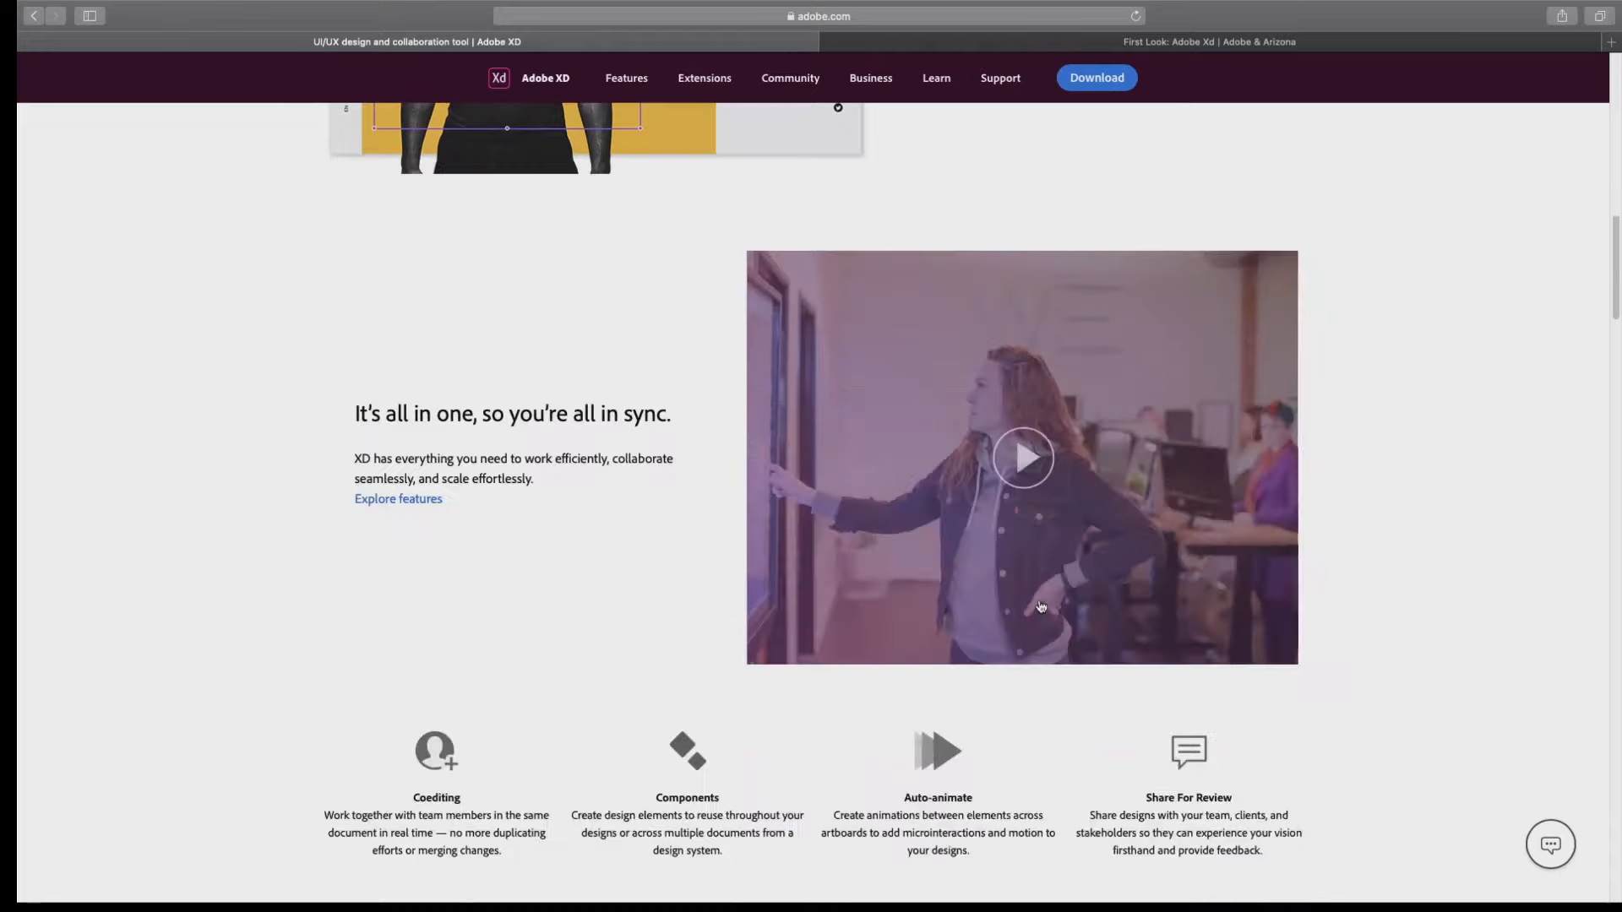
scroll(1041, 607, down, 12)
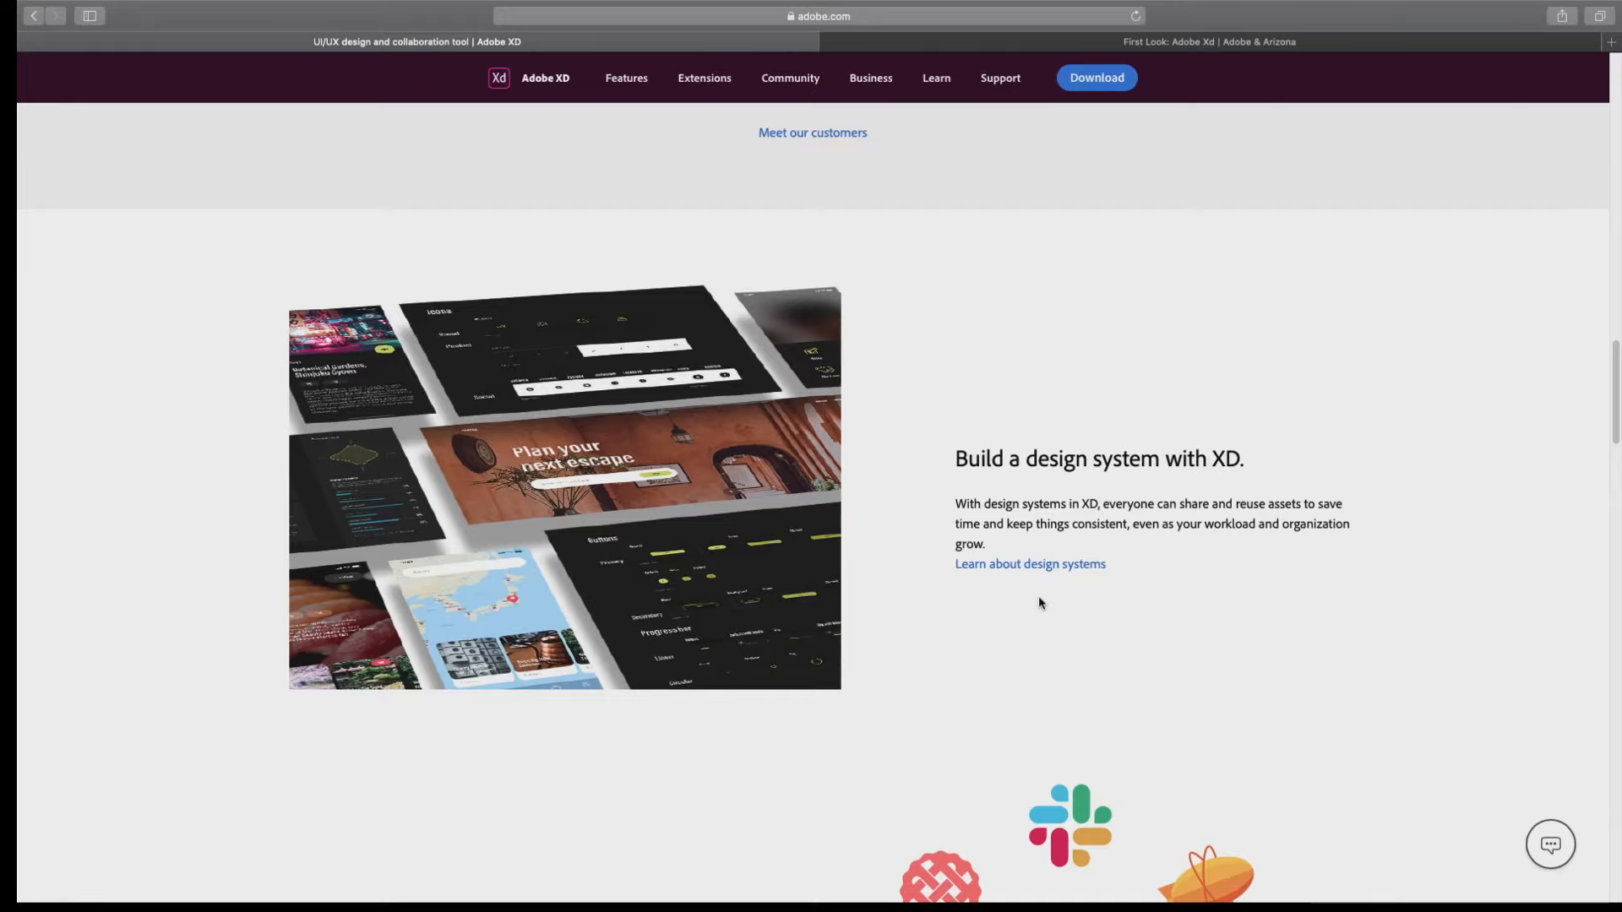
scroll(1040, 603, down, 8)
scroll(1039, 603, down, 2)
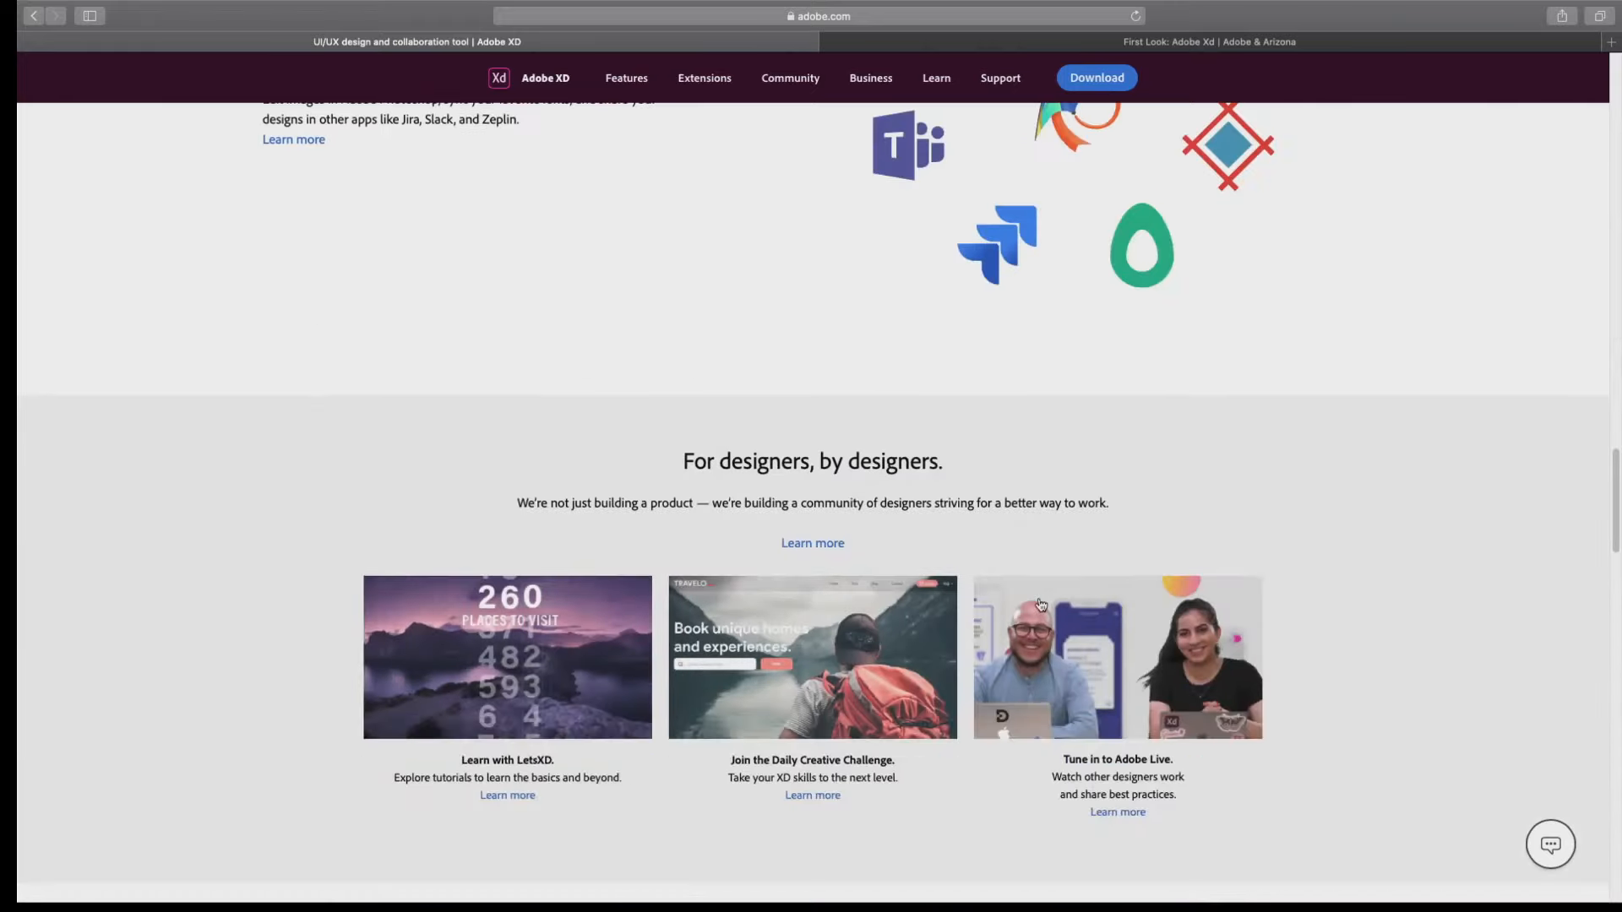
scroll(1040, 603, down, 9)
scroll(1040, 603, down, 2)
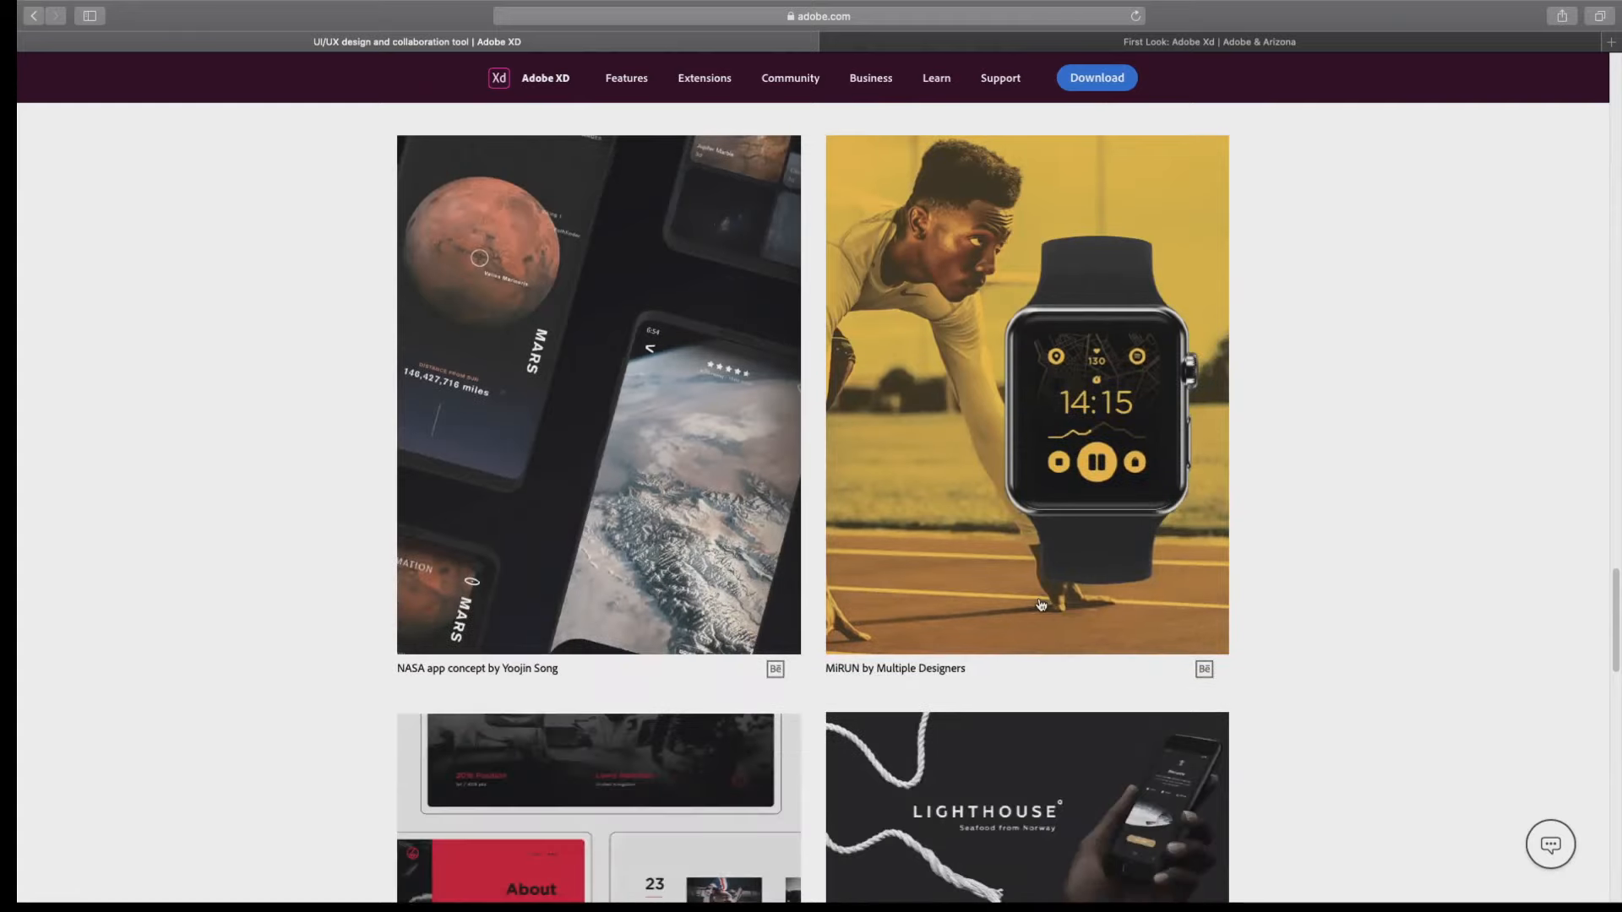
scroll(1040, 603, up, 4)
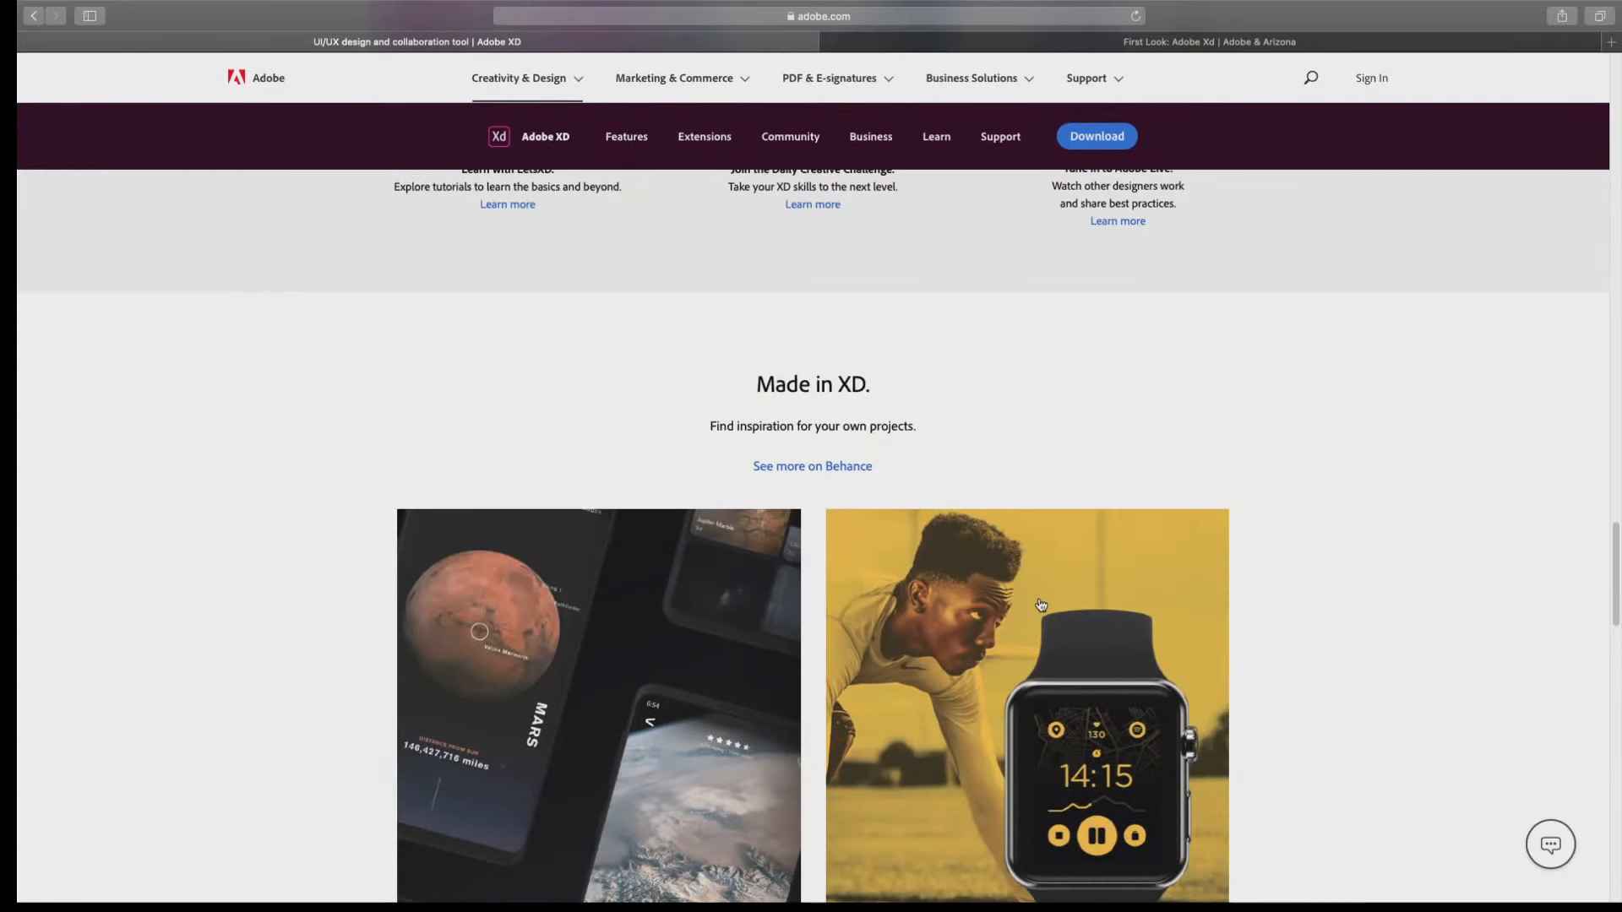
scroll(766, 687, down, 3)
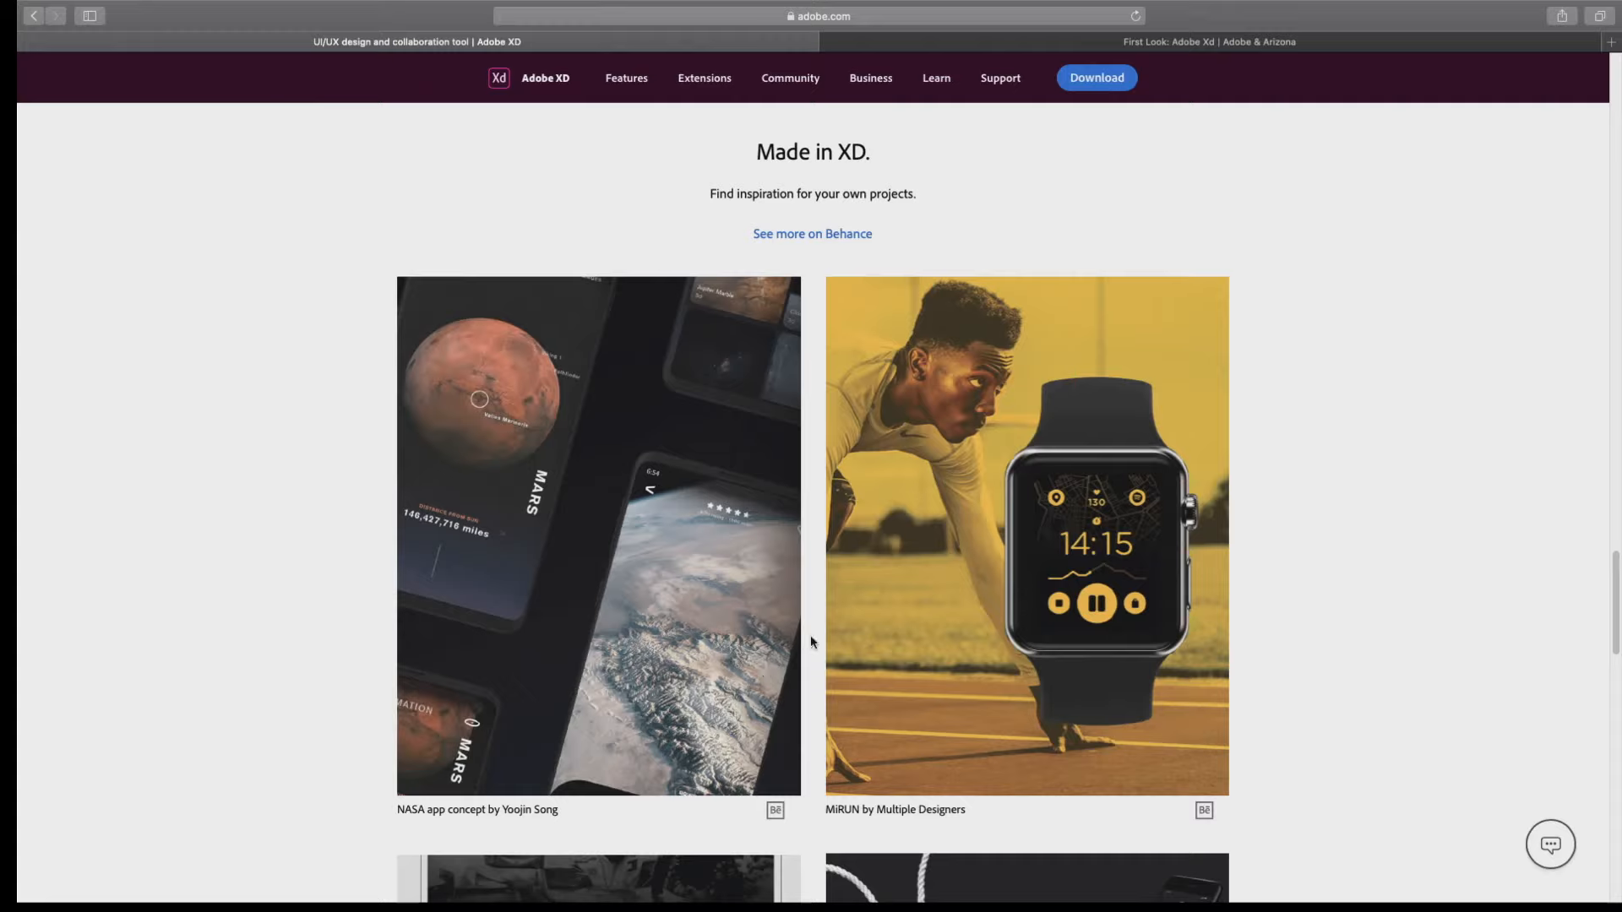
Open the NASA app concept from the Made in XD gallery and look through its Behance project page.
click(734, 651)
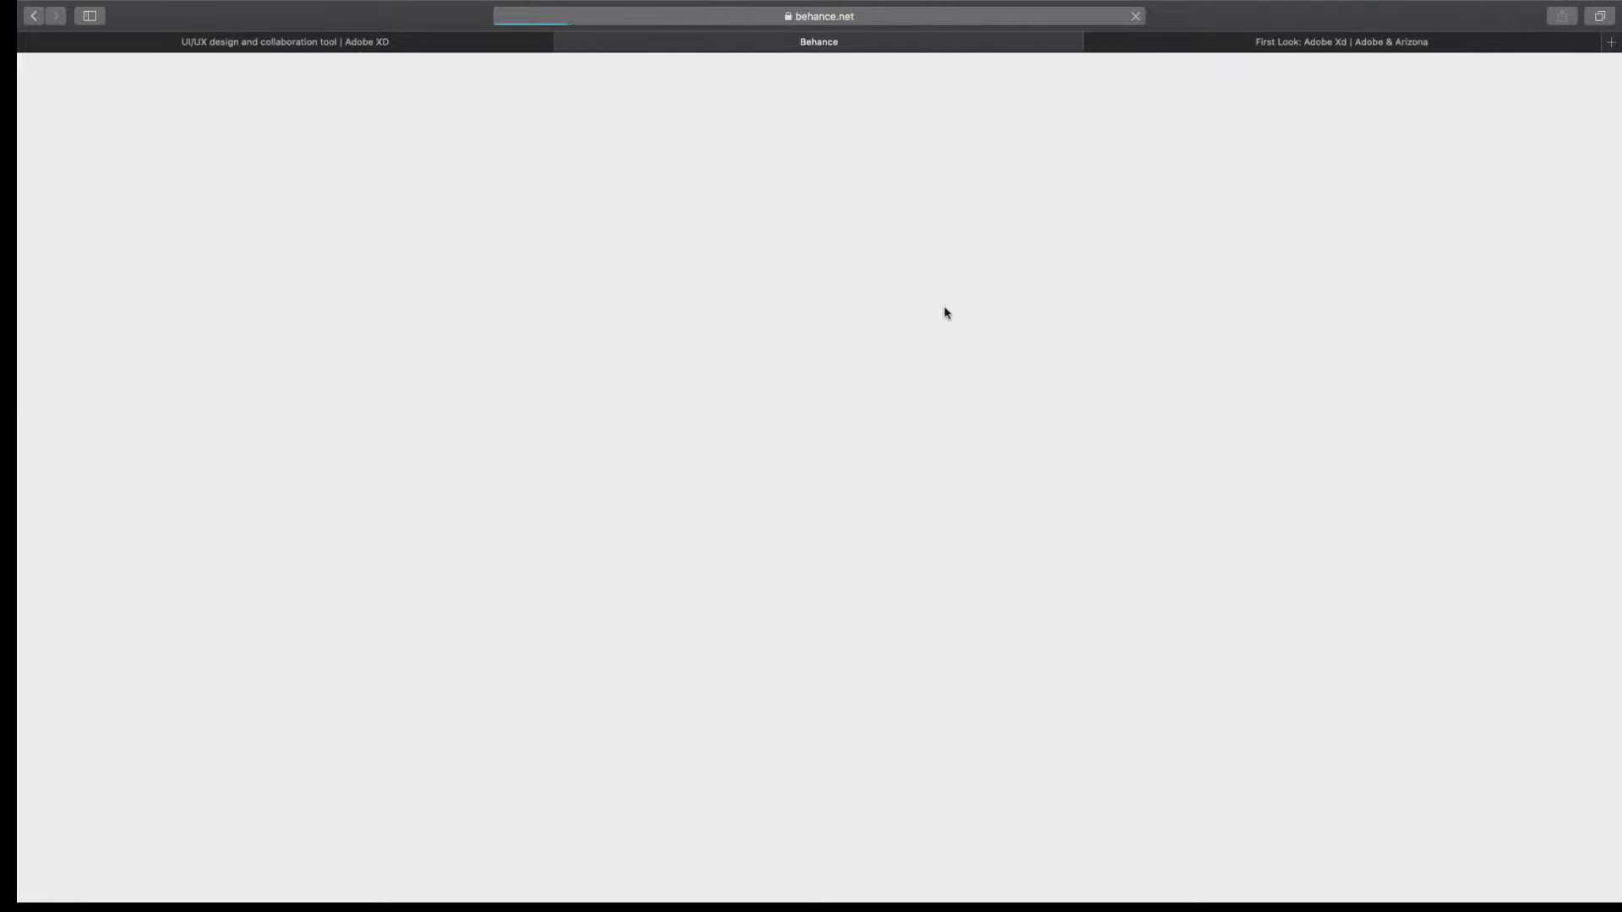
scroll(1028, 506, down, 3)
scroll(1027, 506, down, 10)
scroll(1032, 508, up, 10)
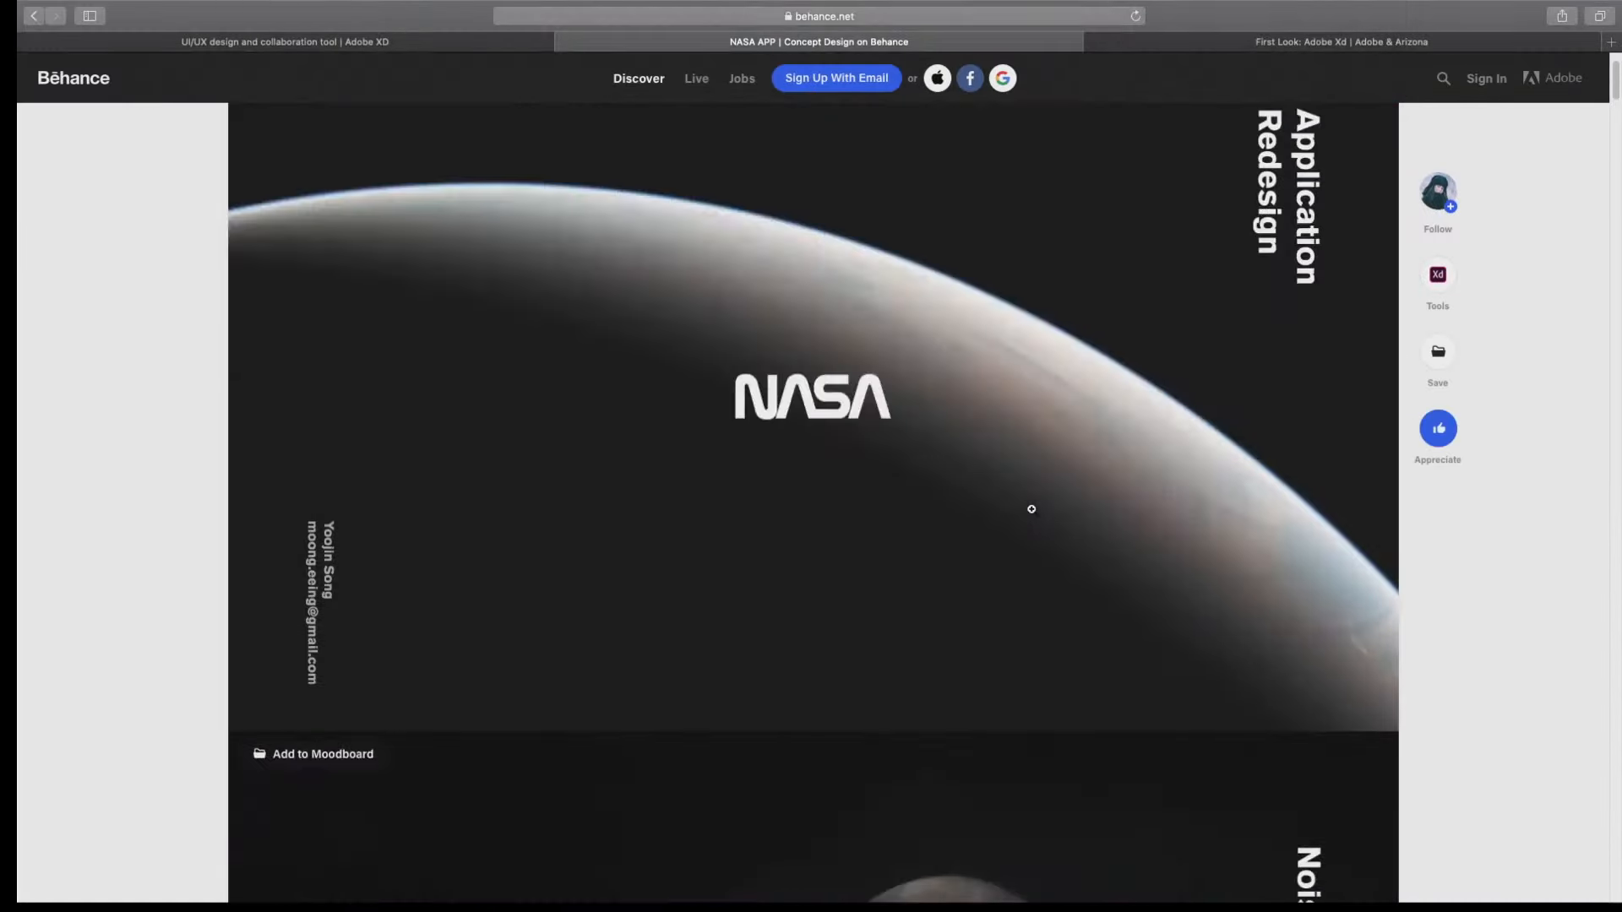
scroll(1032, 509, down, 8)
scroll(1031, 508, down, 8)
scroll(1032, 509, down, 3)
scroll(1031, 509, up, 10)
scroll(1031, 509, down, 15)
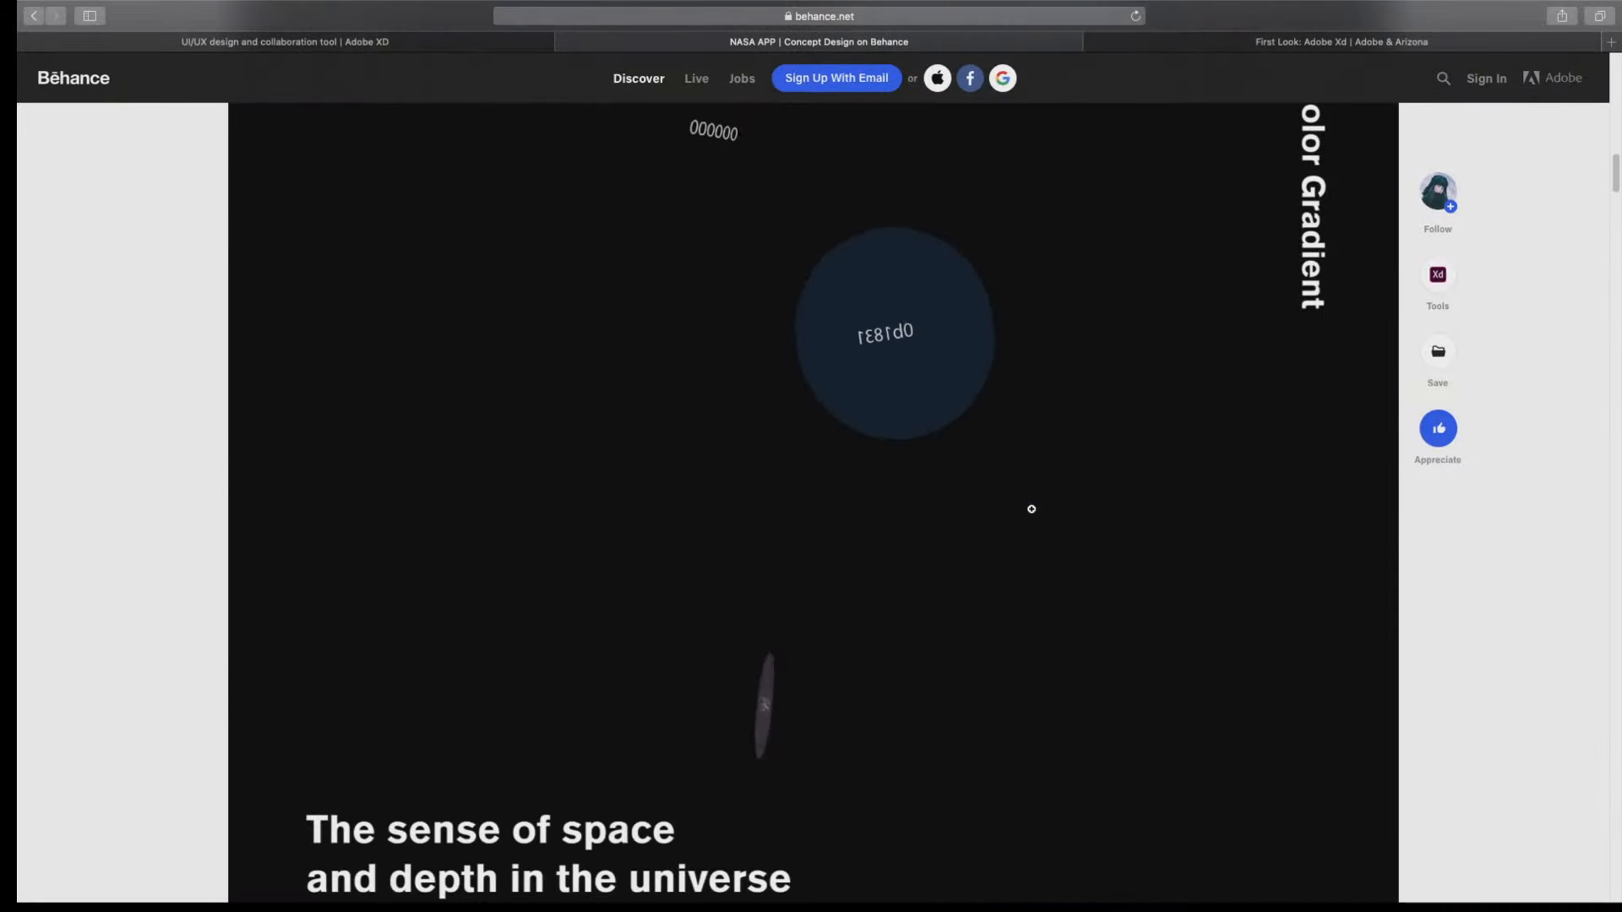
scroll(1032, 508, down, 10)
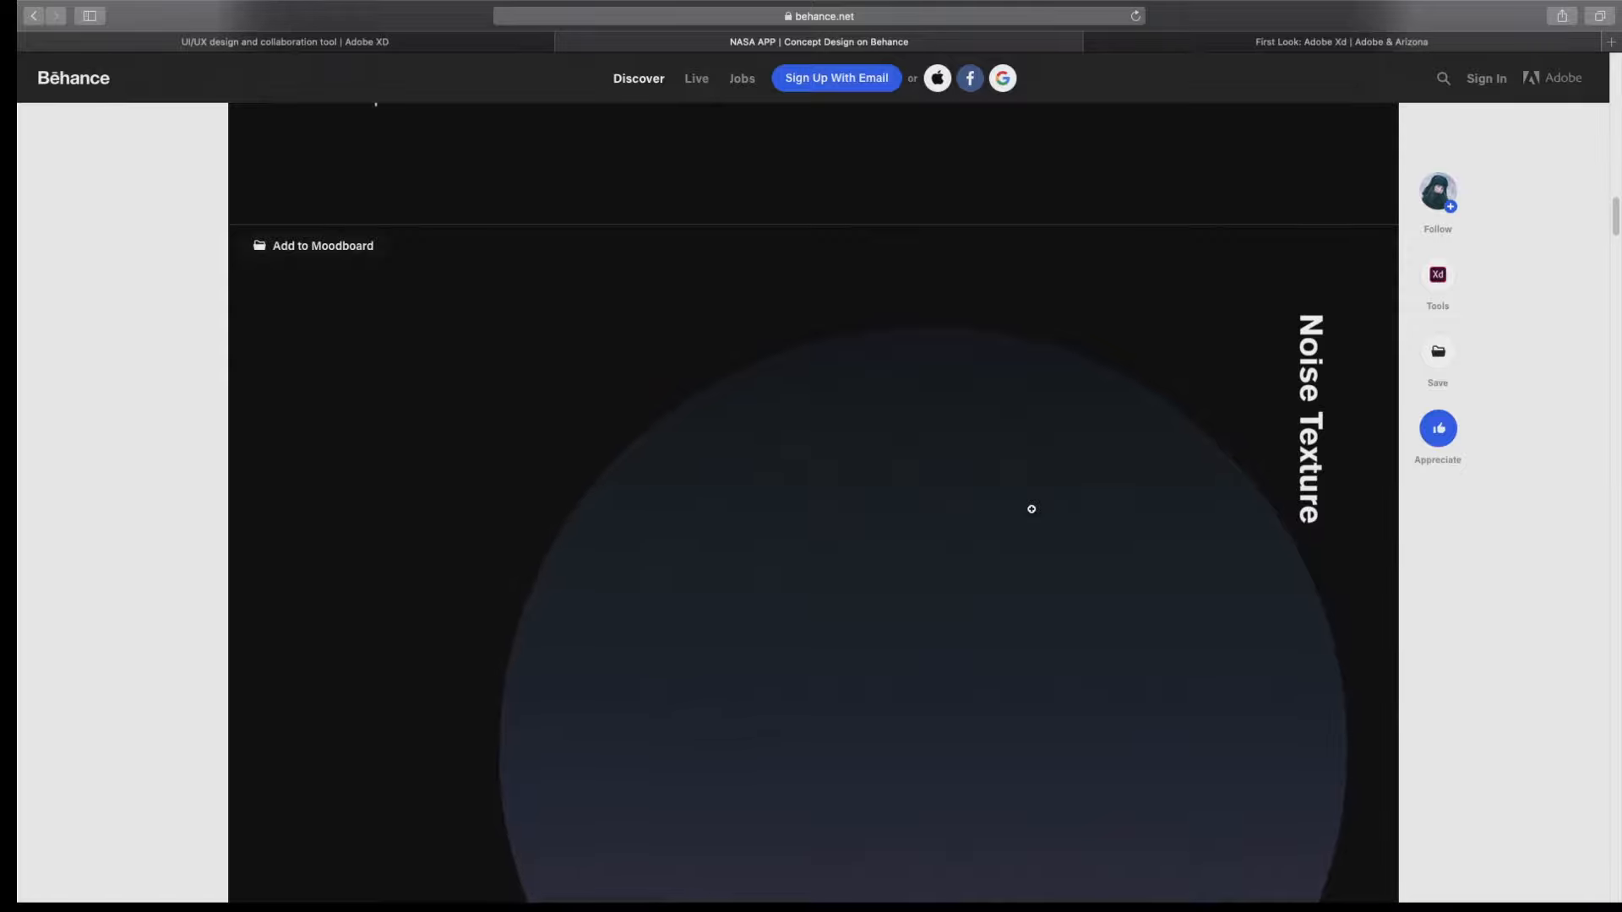
scroll(1032, 509, down, 5)
scroll(1031, 508, up, 8)
scroll(1032, 509, down, 5)
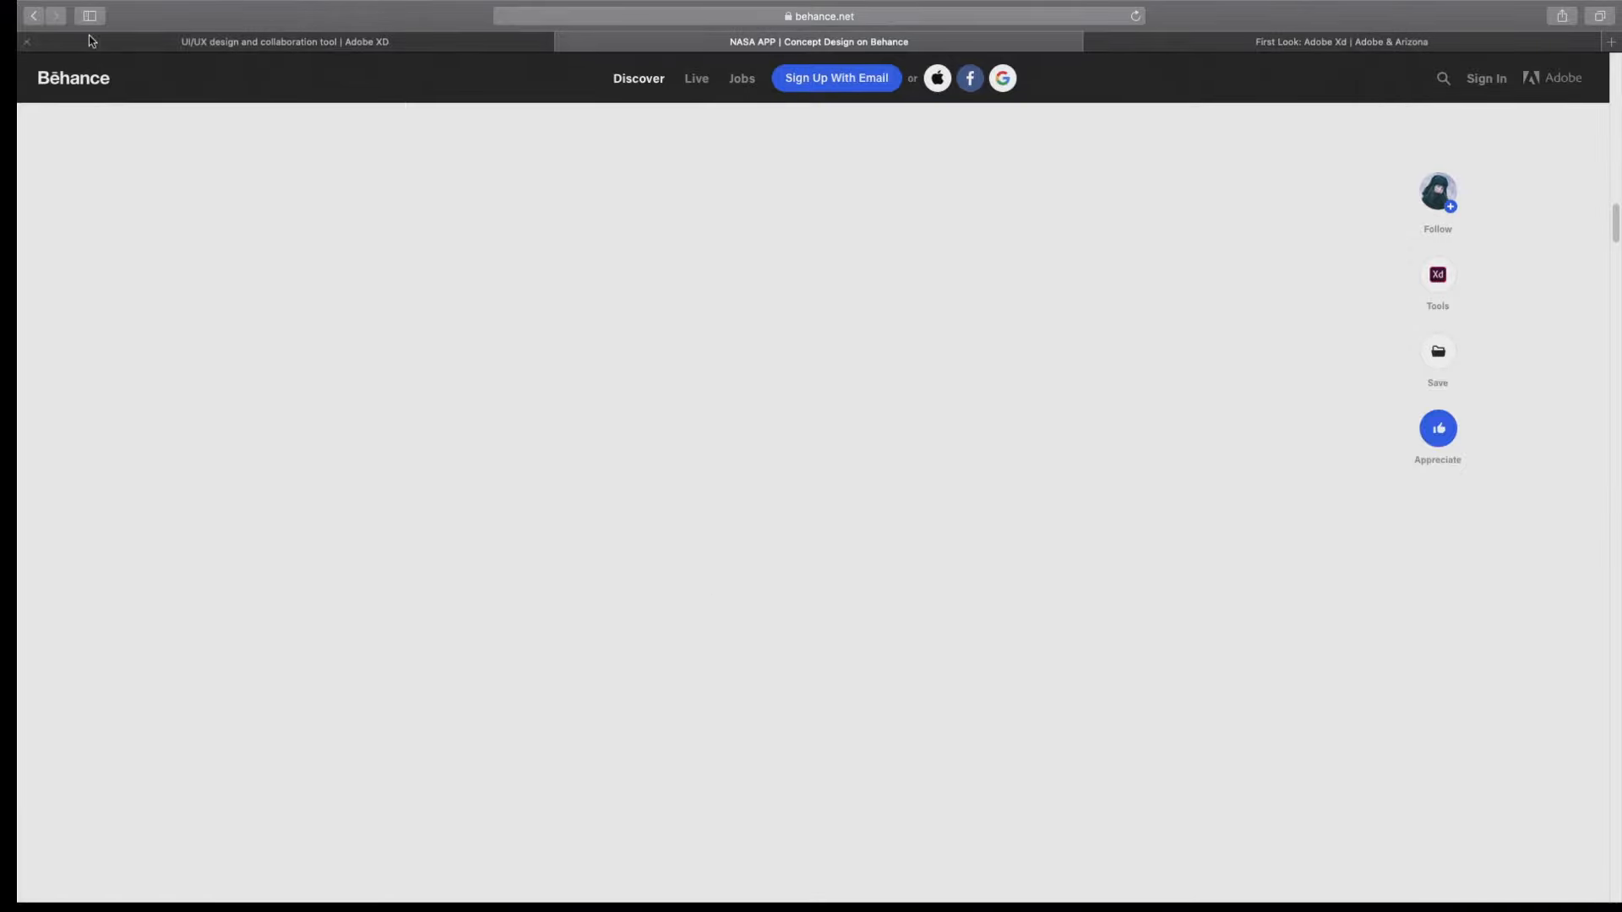
Leave the Behance project and return to the beginning of the Adobe XD product page.
click(35, 17)
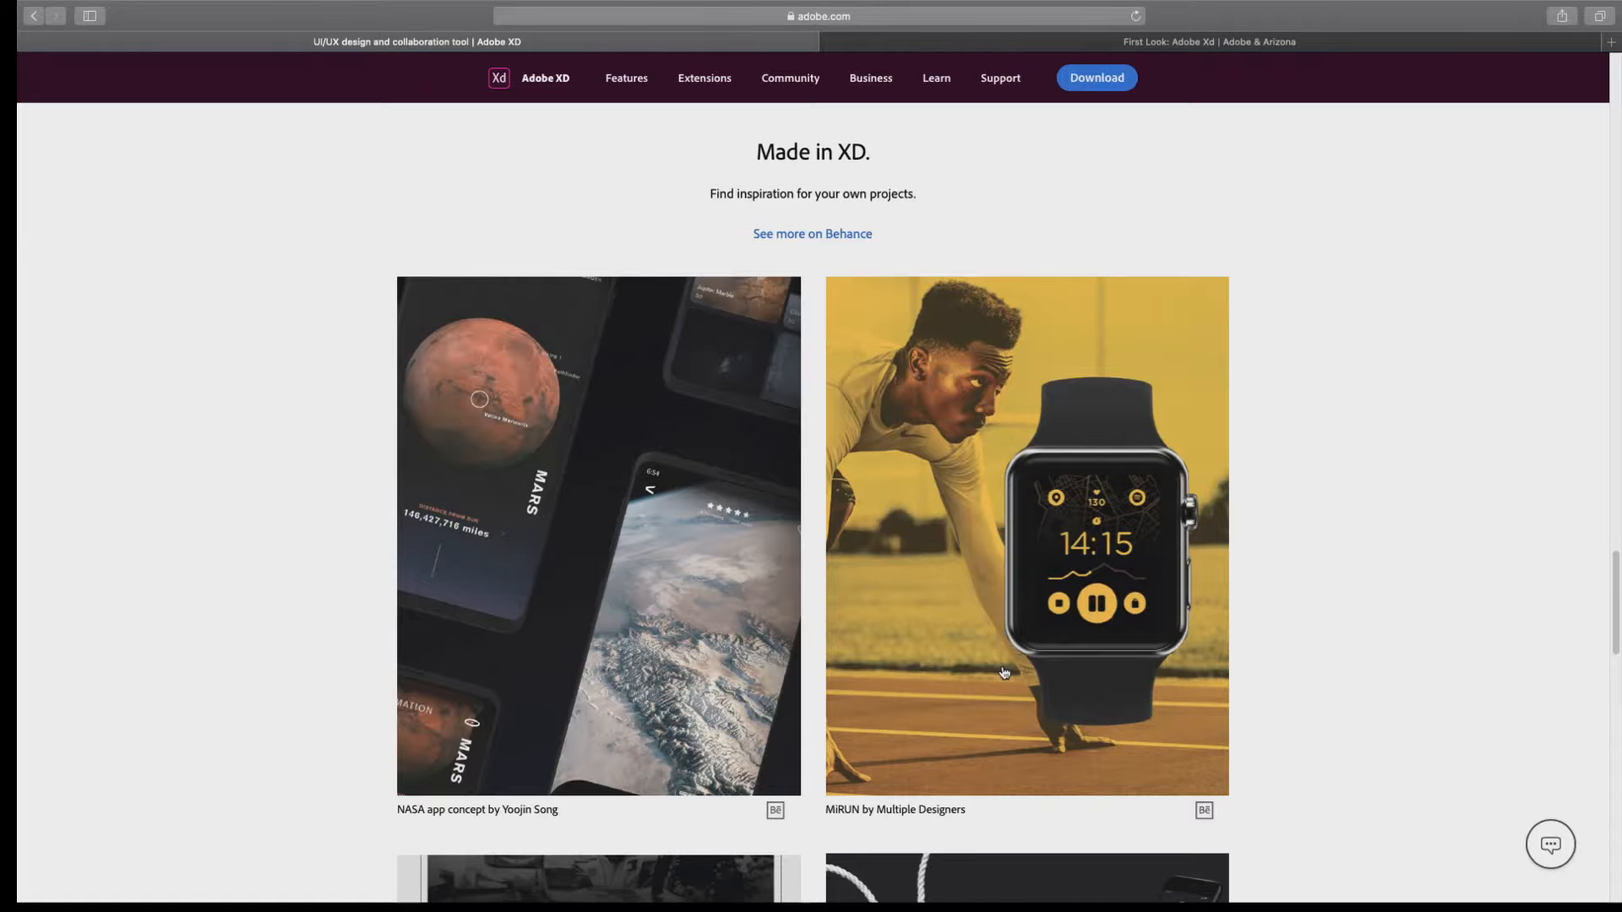
scroll(1004, 672, down, 15)
scroll(1007, 670, up, 12)
scroll(1005, 670, up, 20)
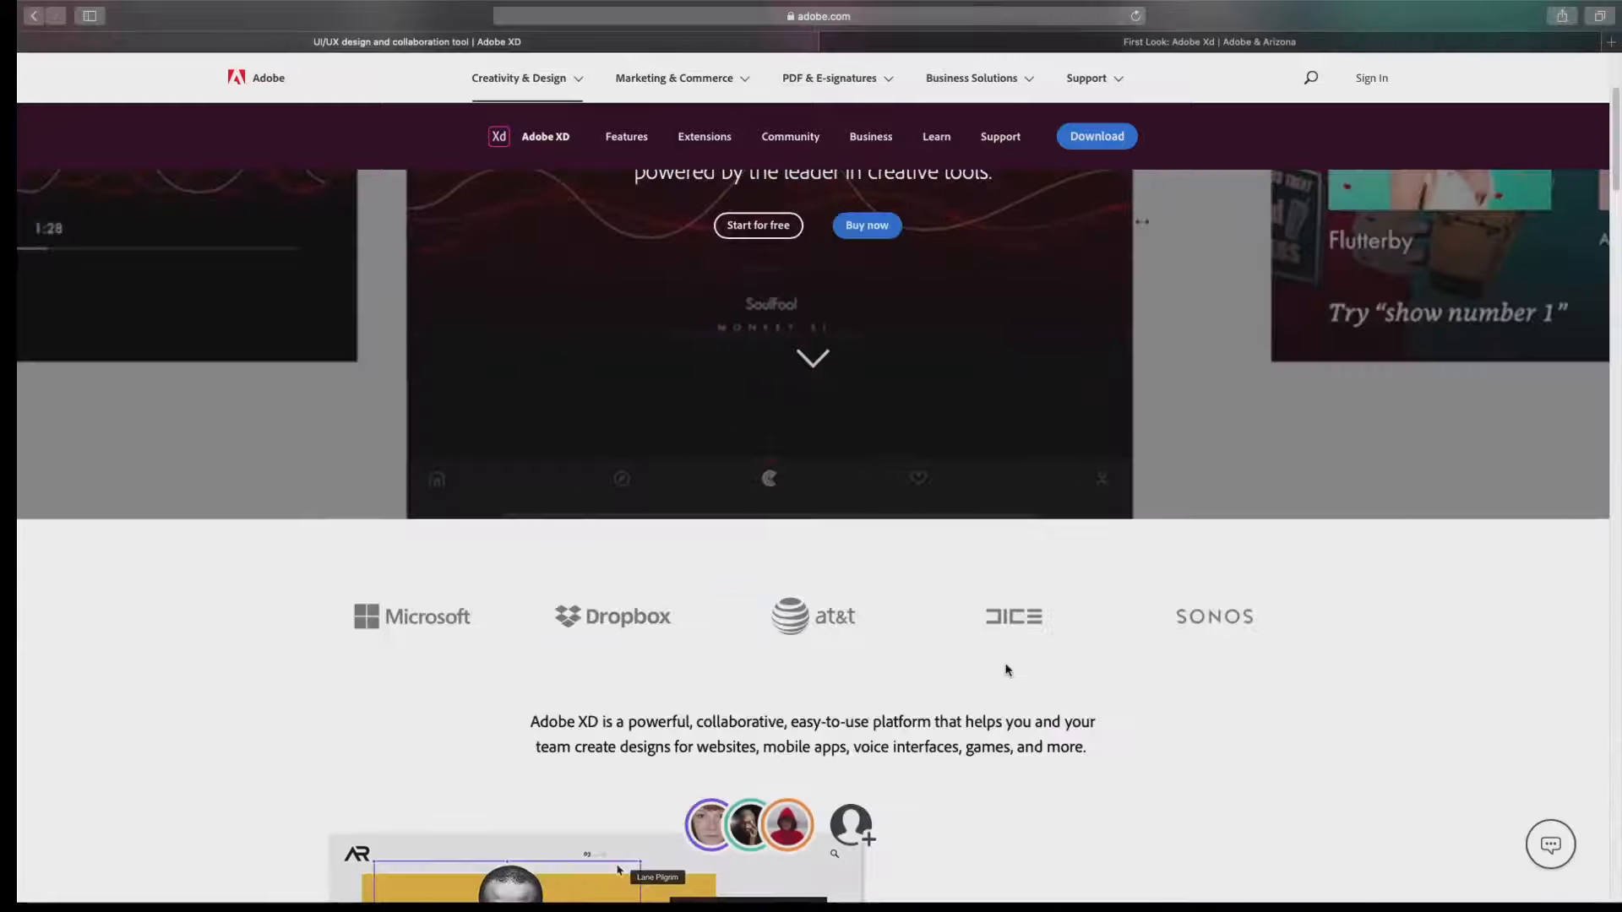
scroll(1006, 670, up, 3)
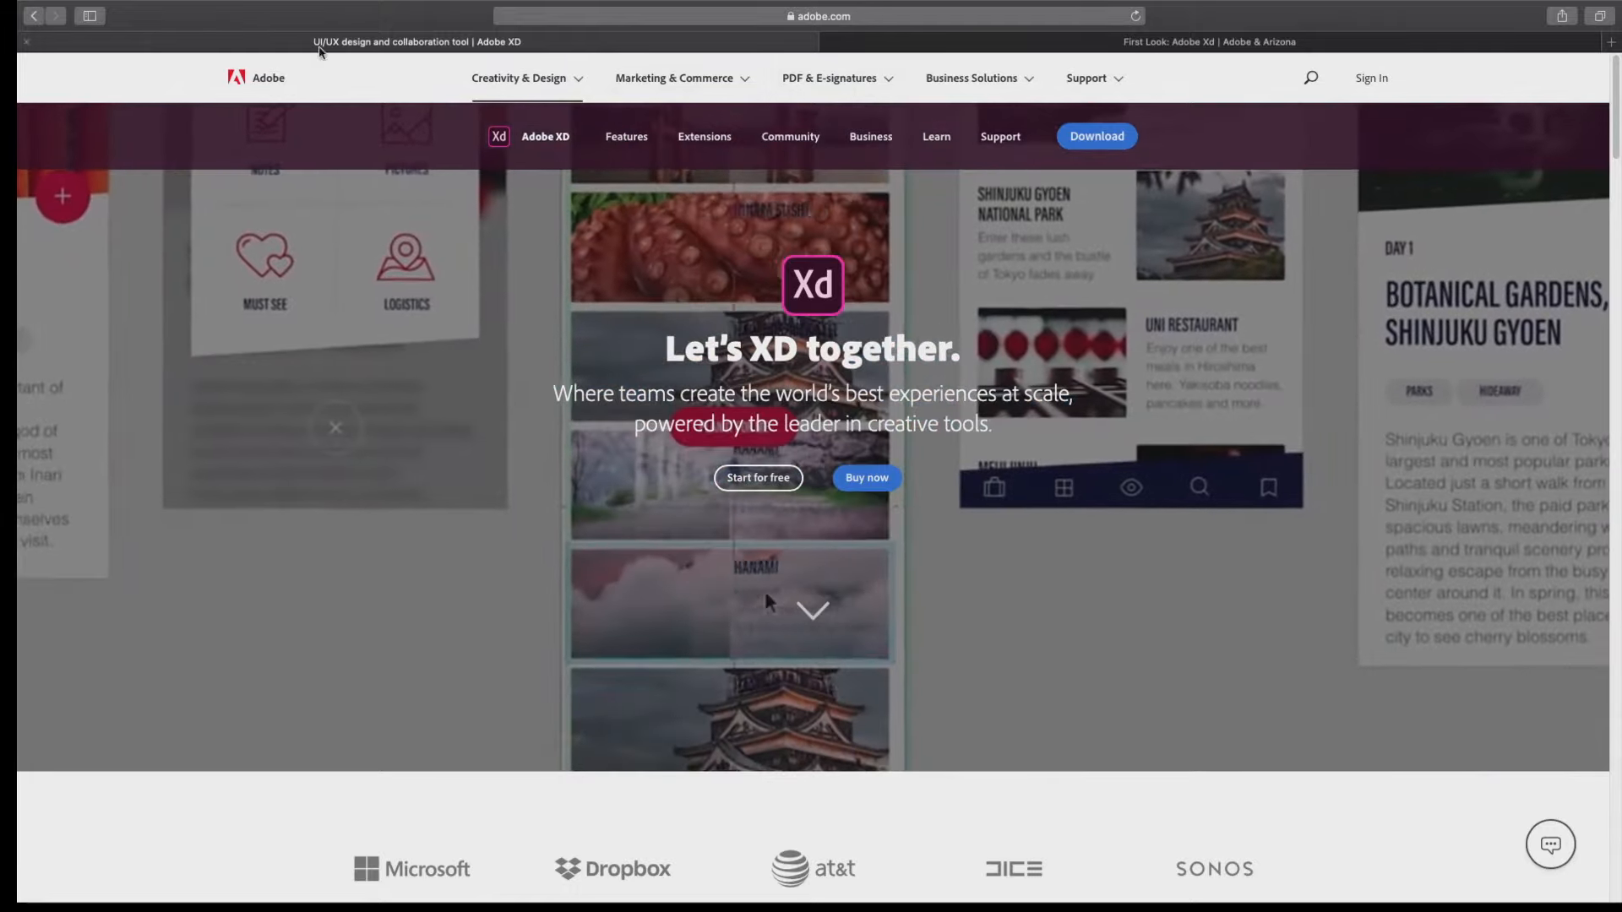
Switch to Adobe XD, bring the XD Tutorial document forward and open the start screen for a new document.
mouse_move(126, 5)
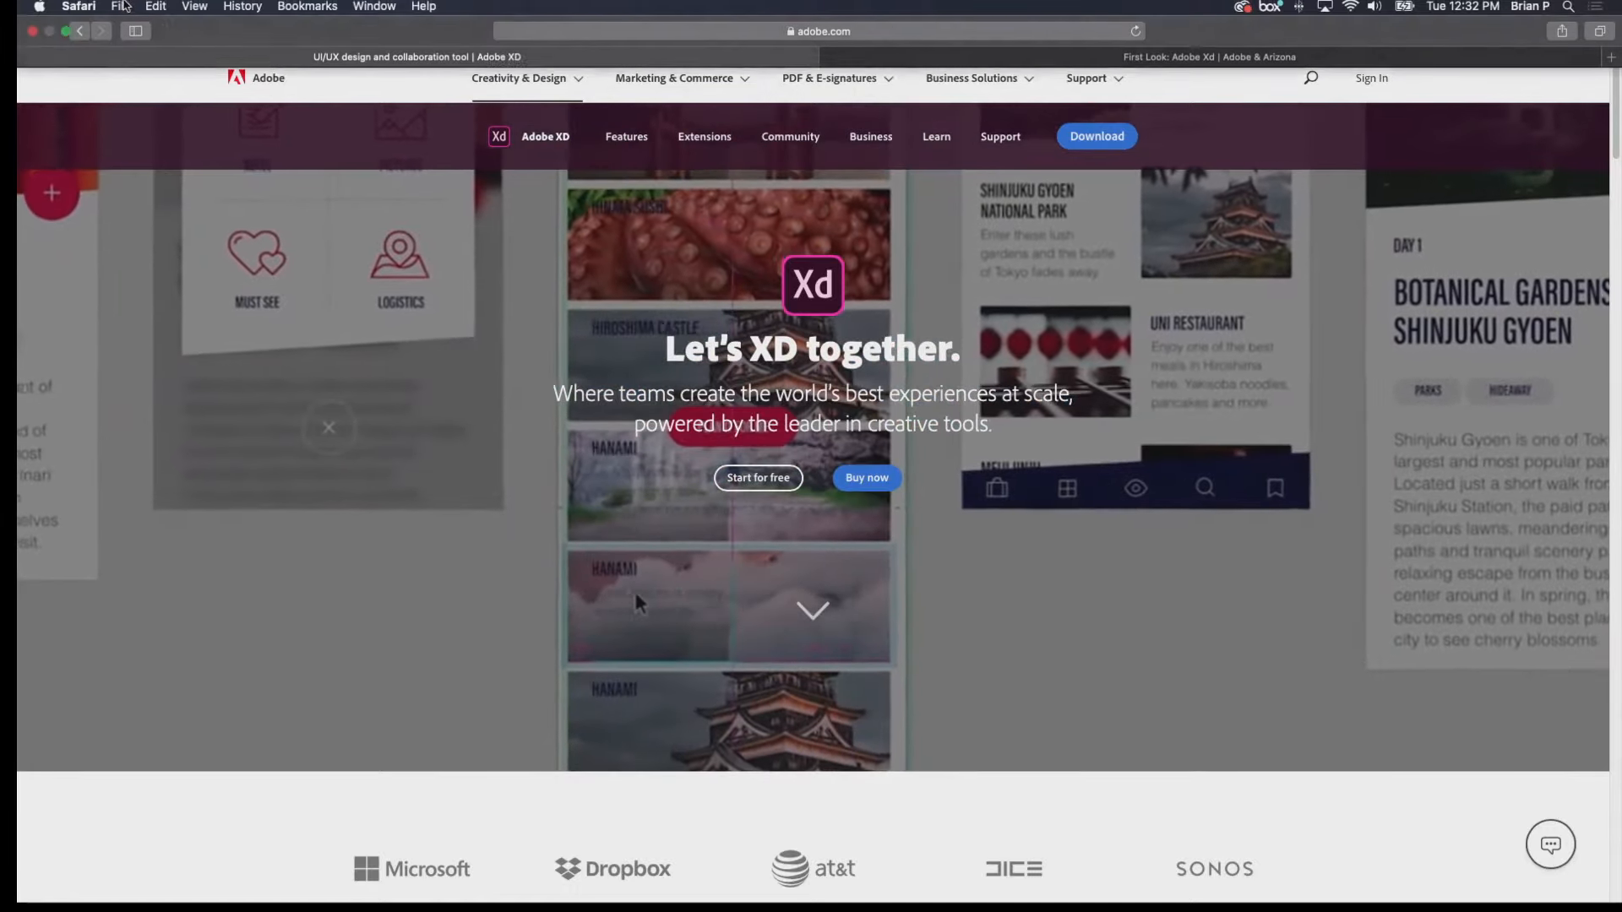
mouse_move(66, 34)
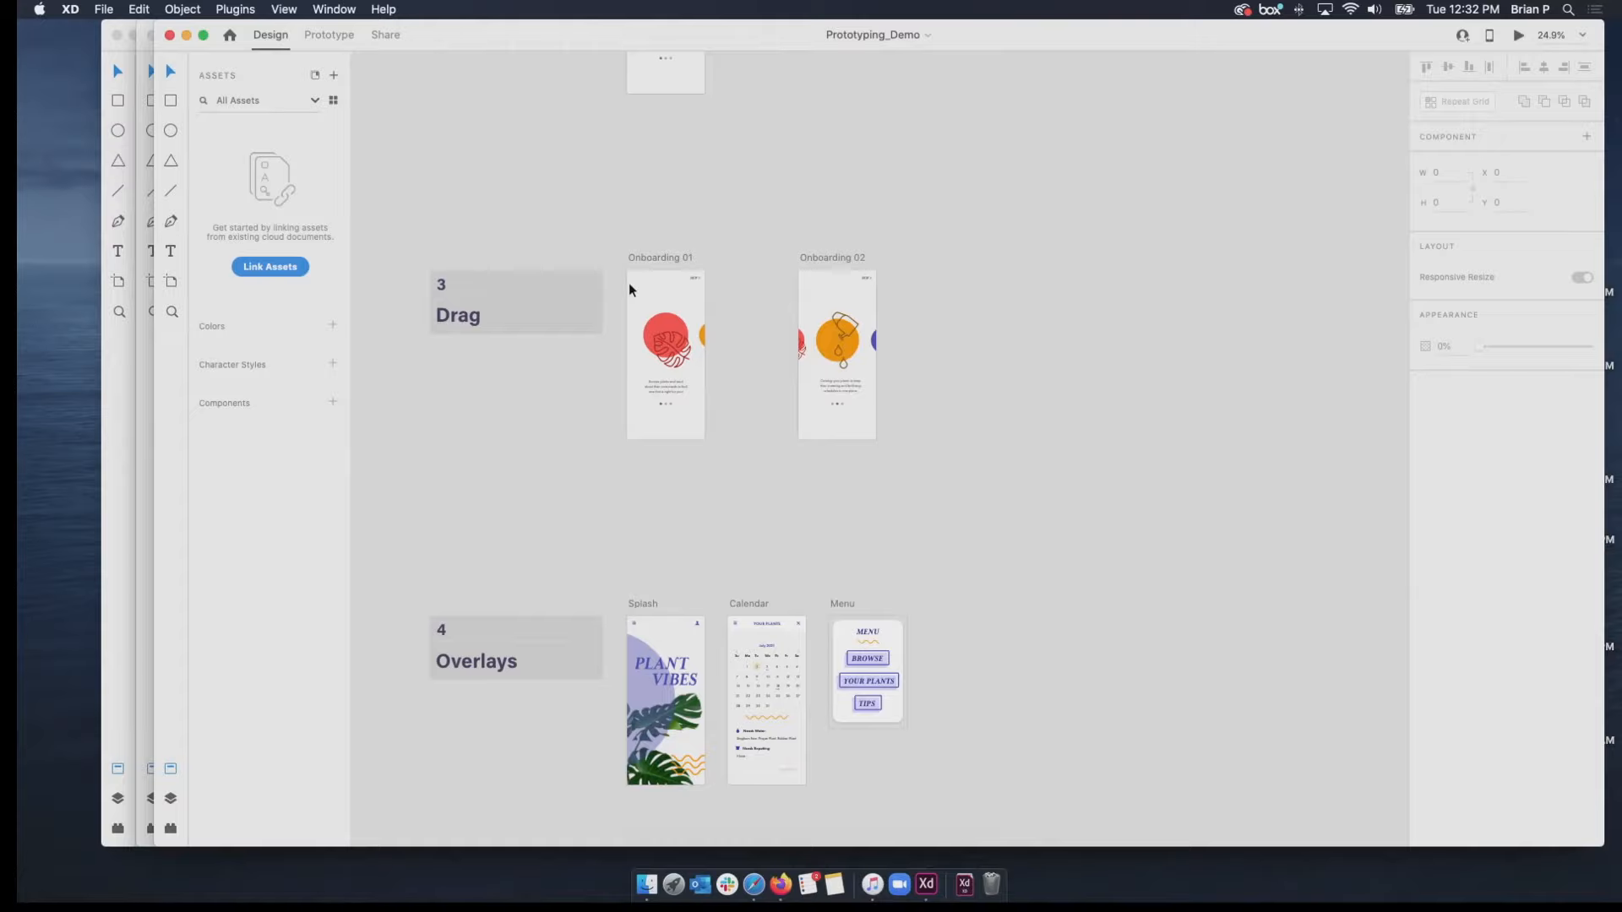
key(ctrl+Up)
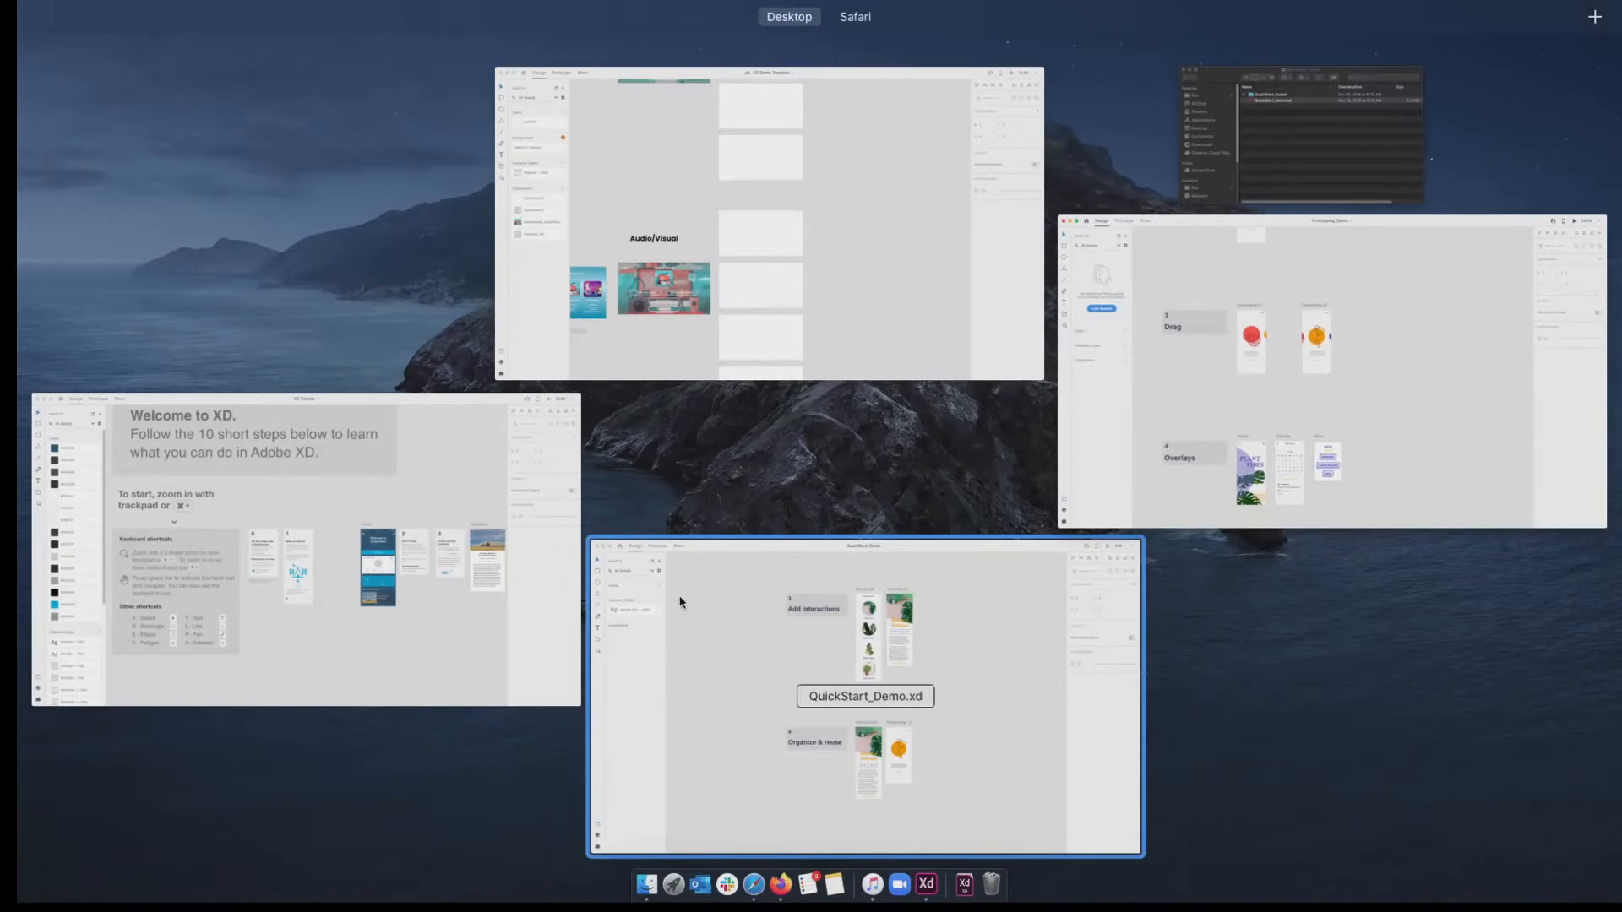
click(486, 485)
click(103, 9)
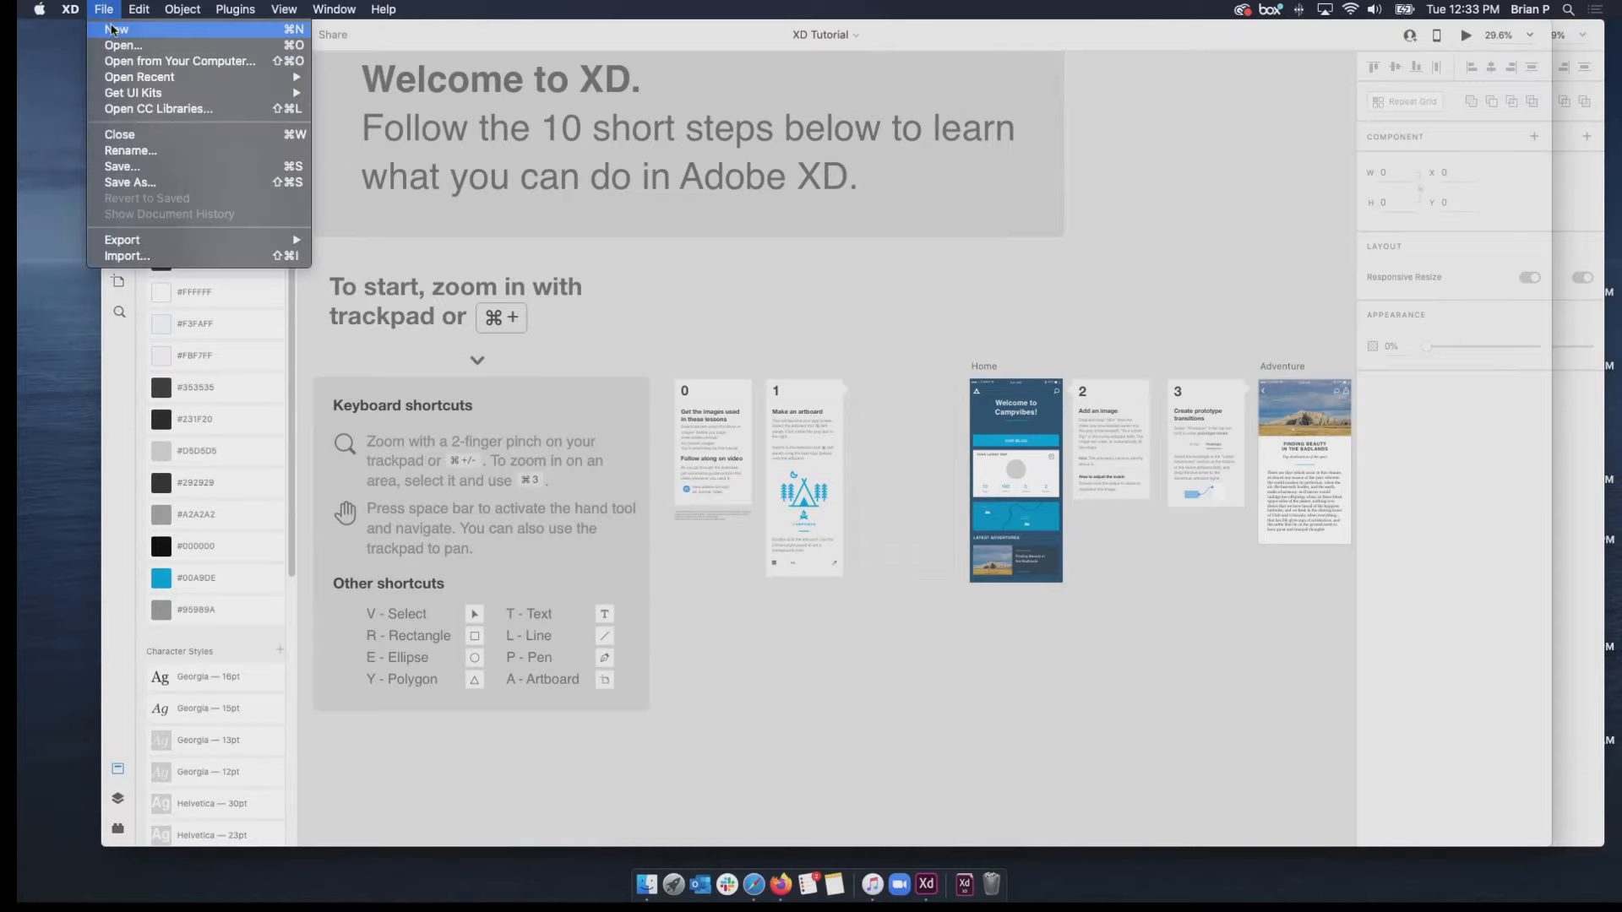
click(114, 30)
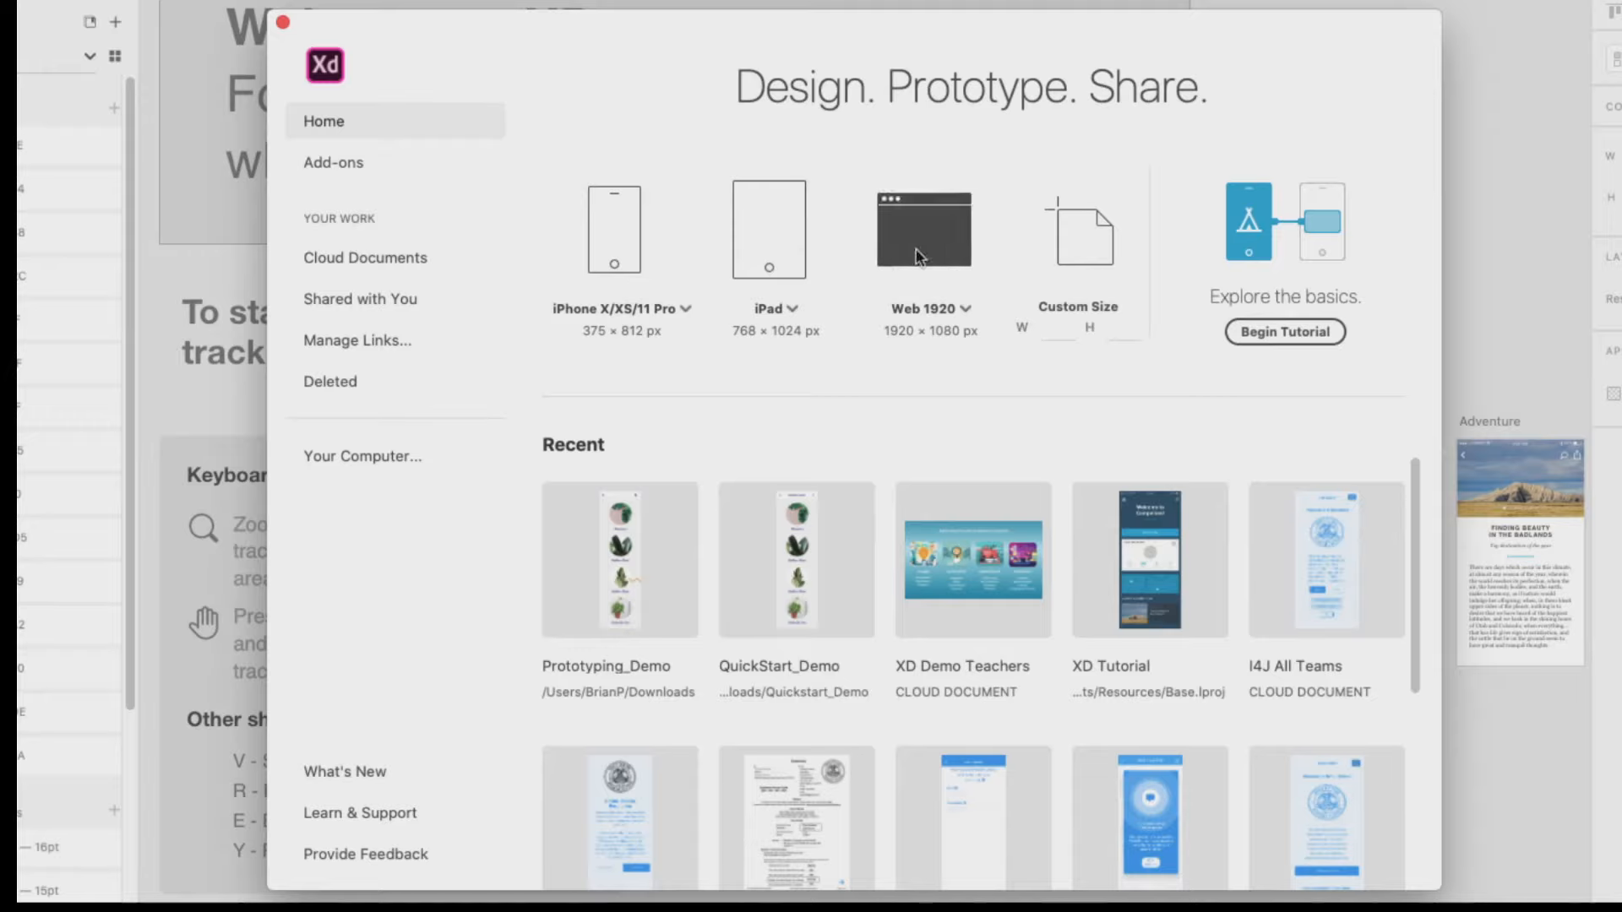
Review the phone artboard size presets without choosing another one, and return to the XD Tutorial document.
click(688, 311)
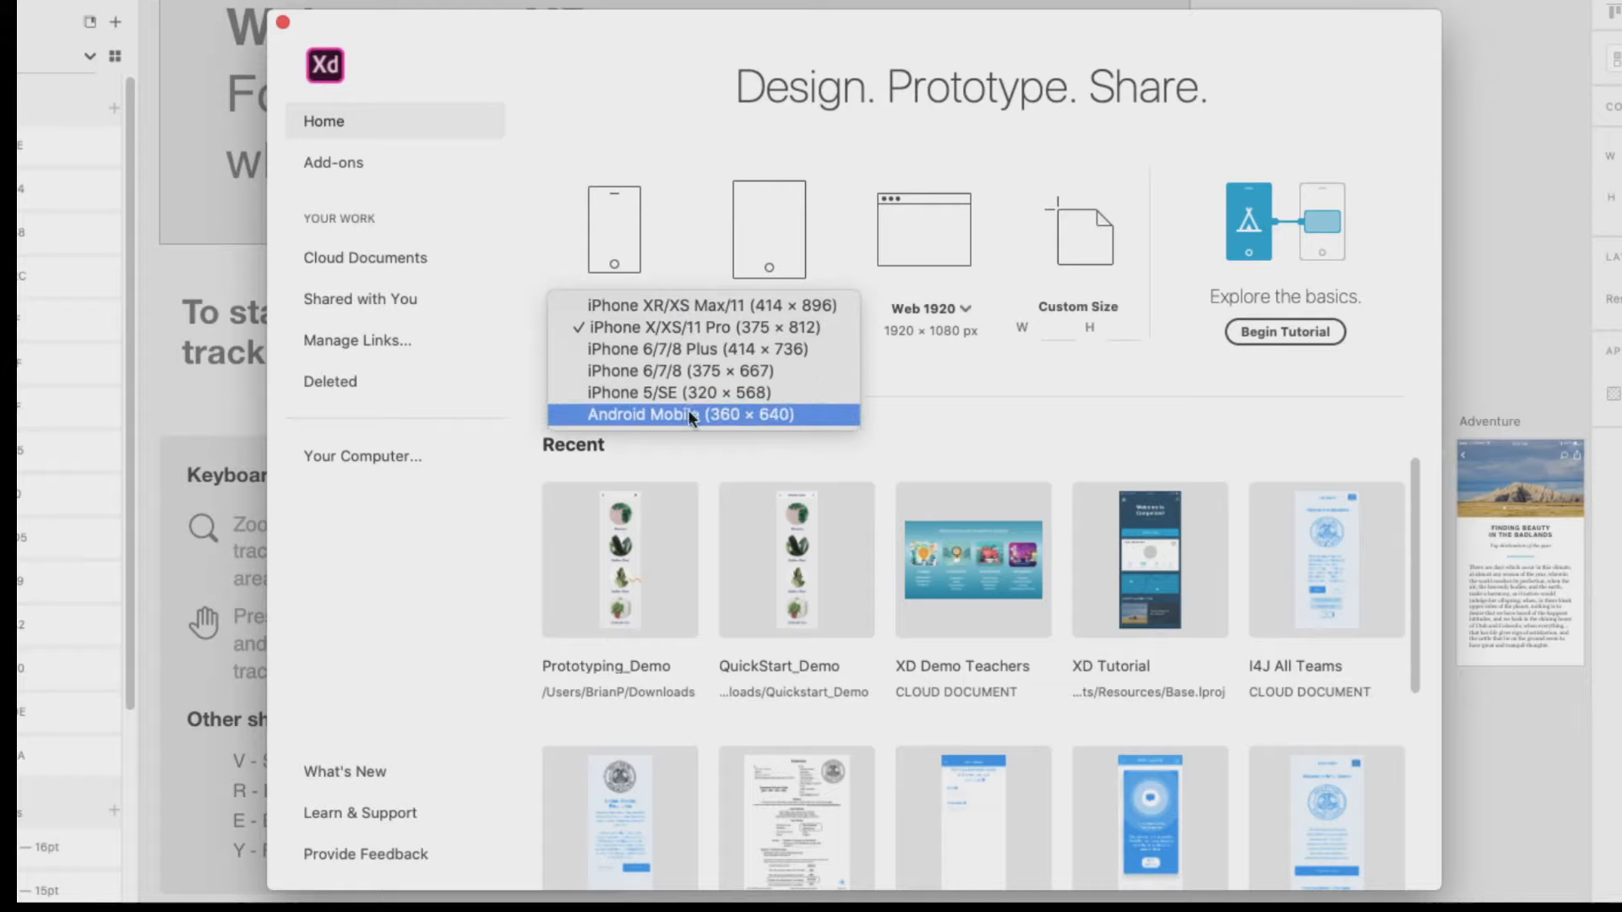
click(692, 281)
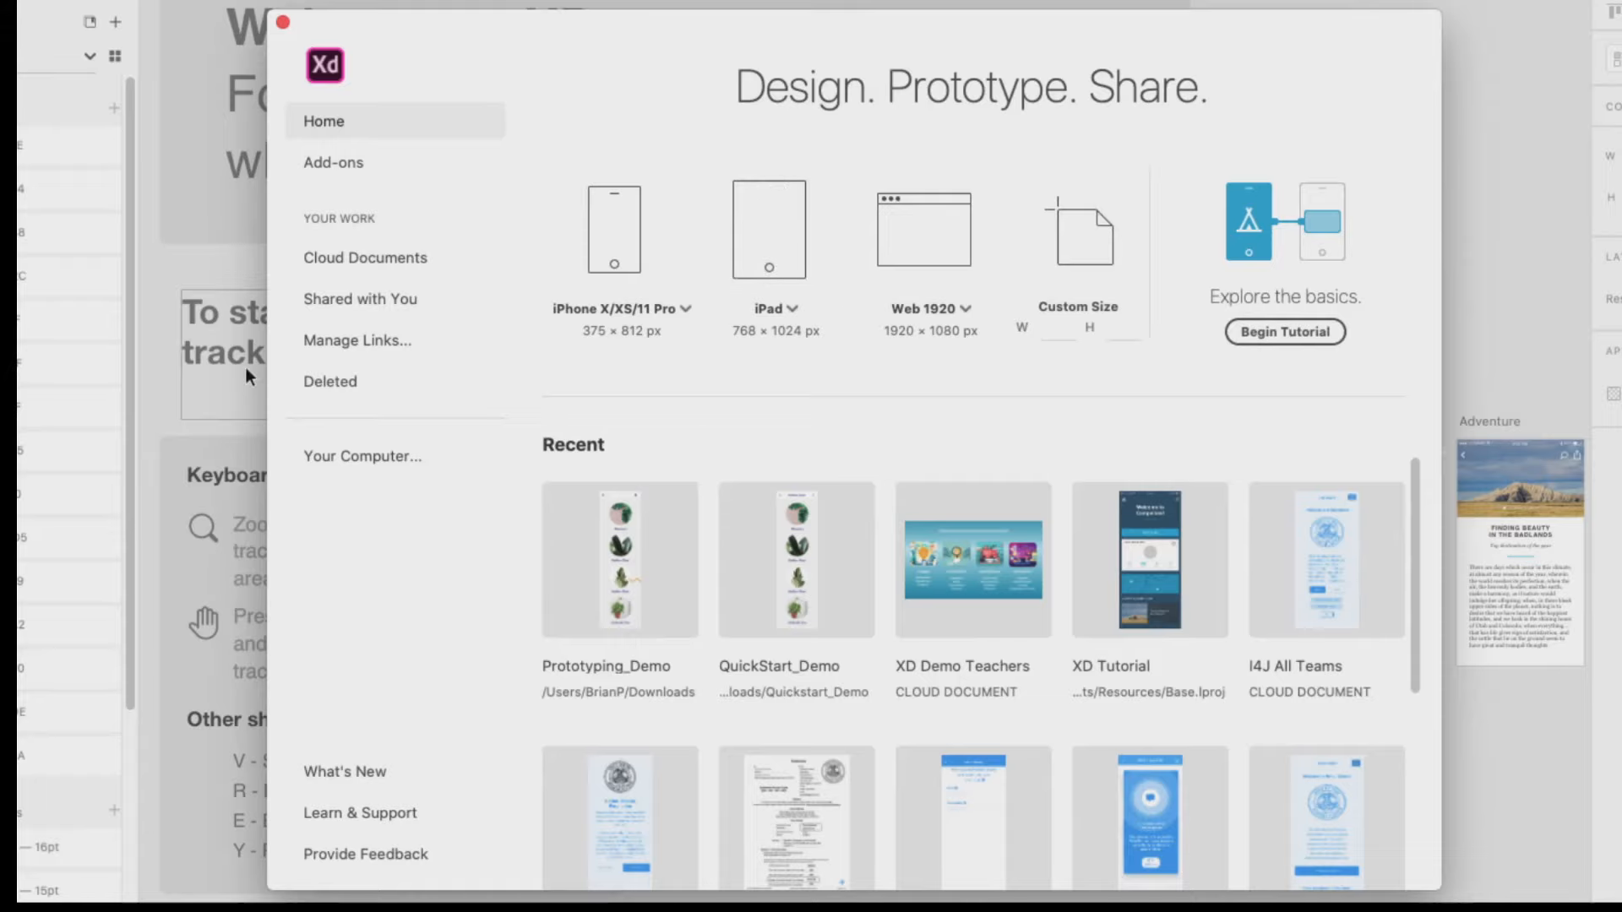
click(223, 305)
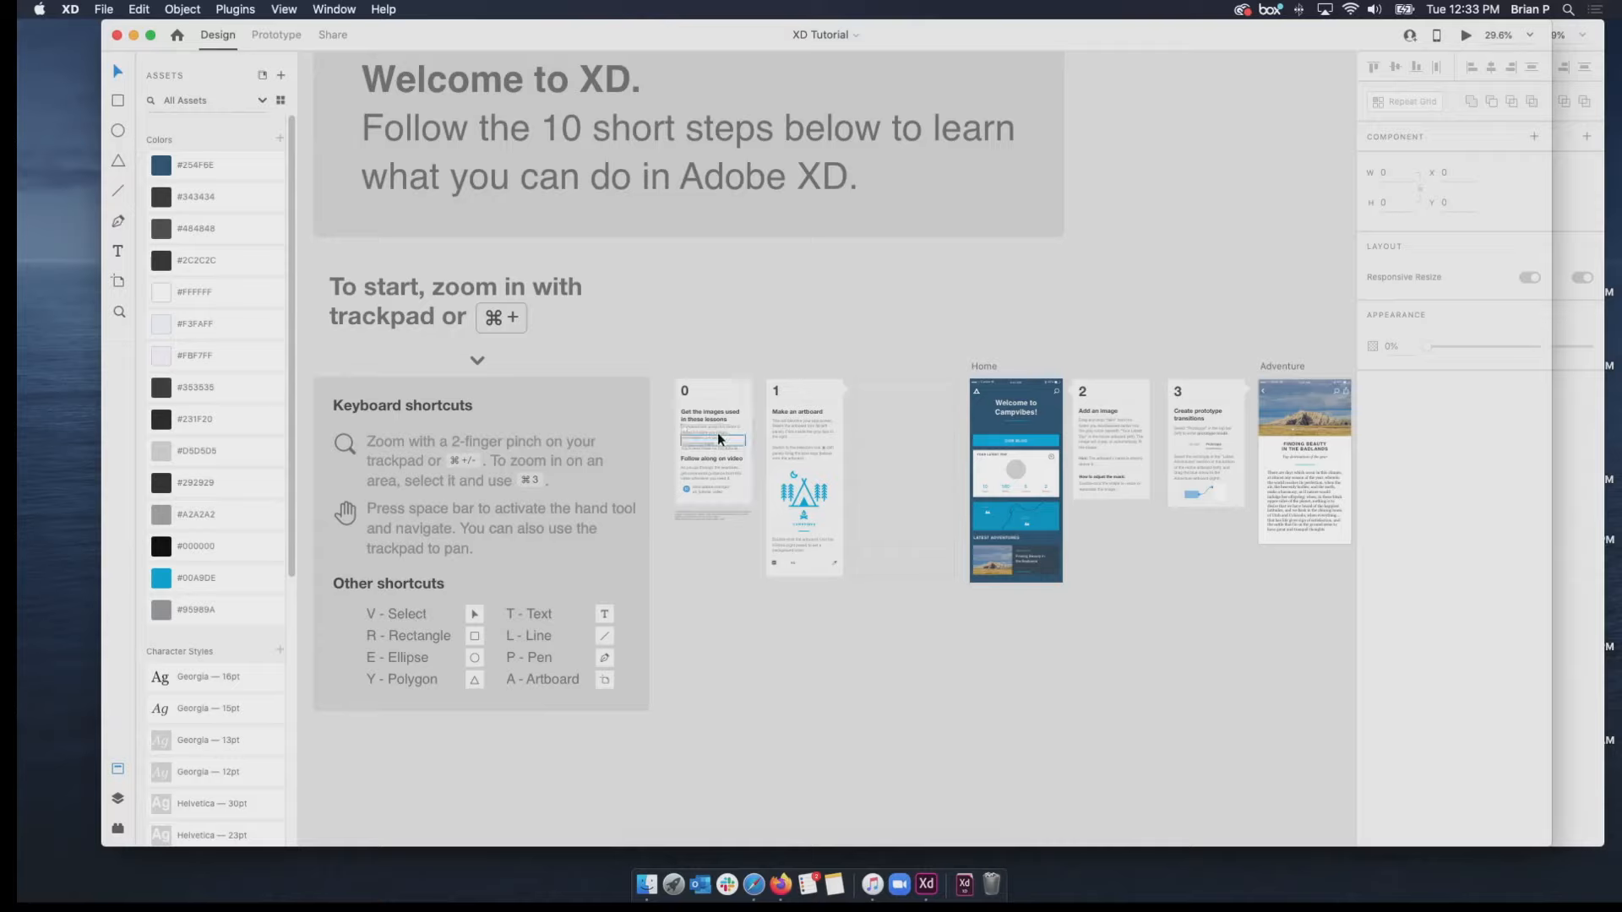
Examine the XD Tutorial's numbered lesson cards and its Home and Adventure artboards.
scroll(901, 555, up, 5)
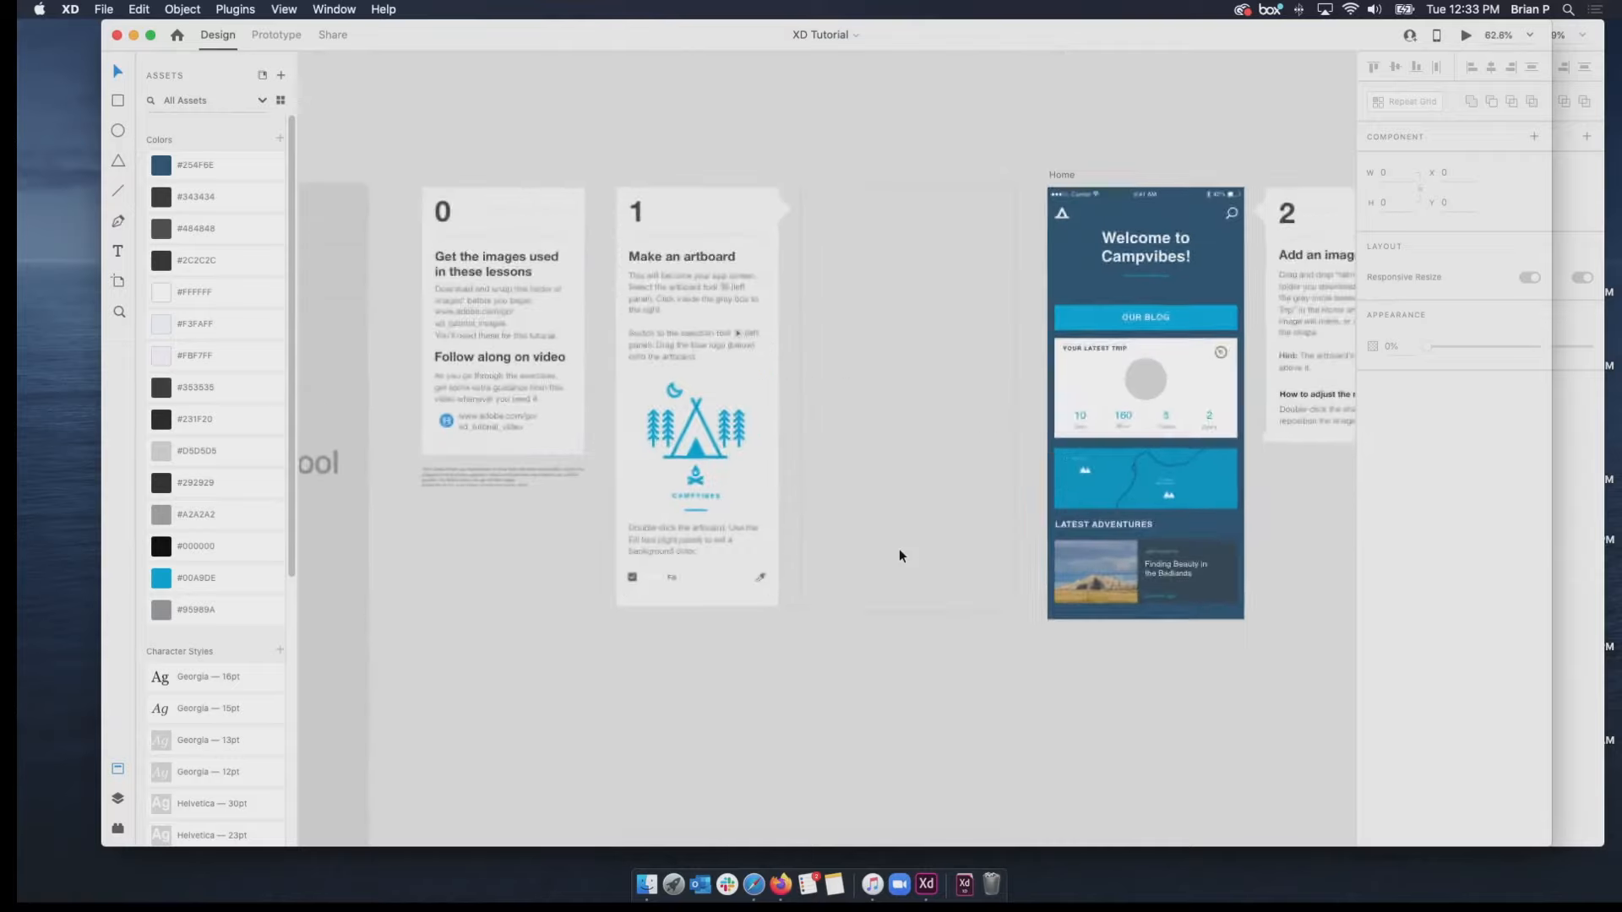
scroll(900, 555, down, 5)
scroll(900, 555, up, 5)
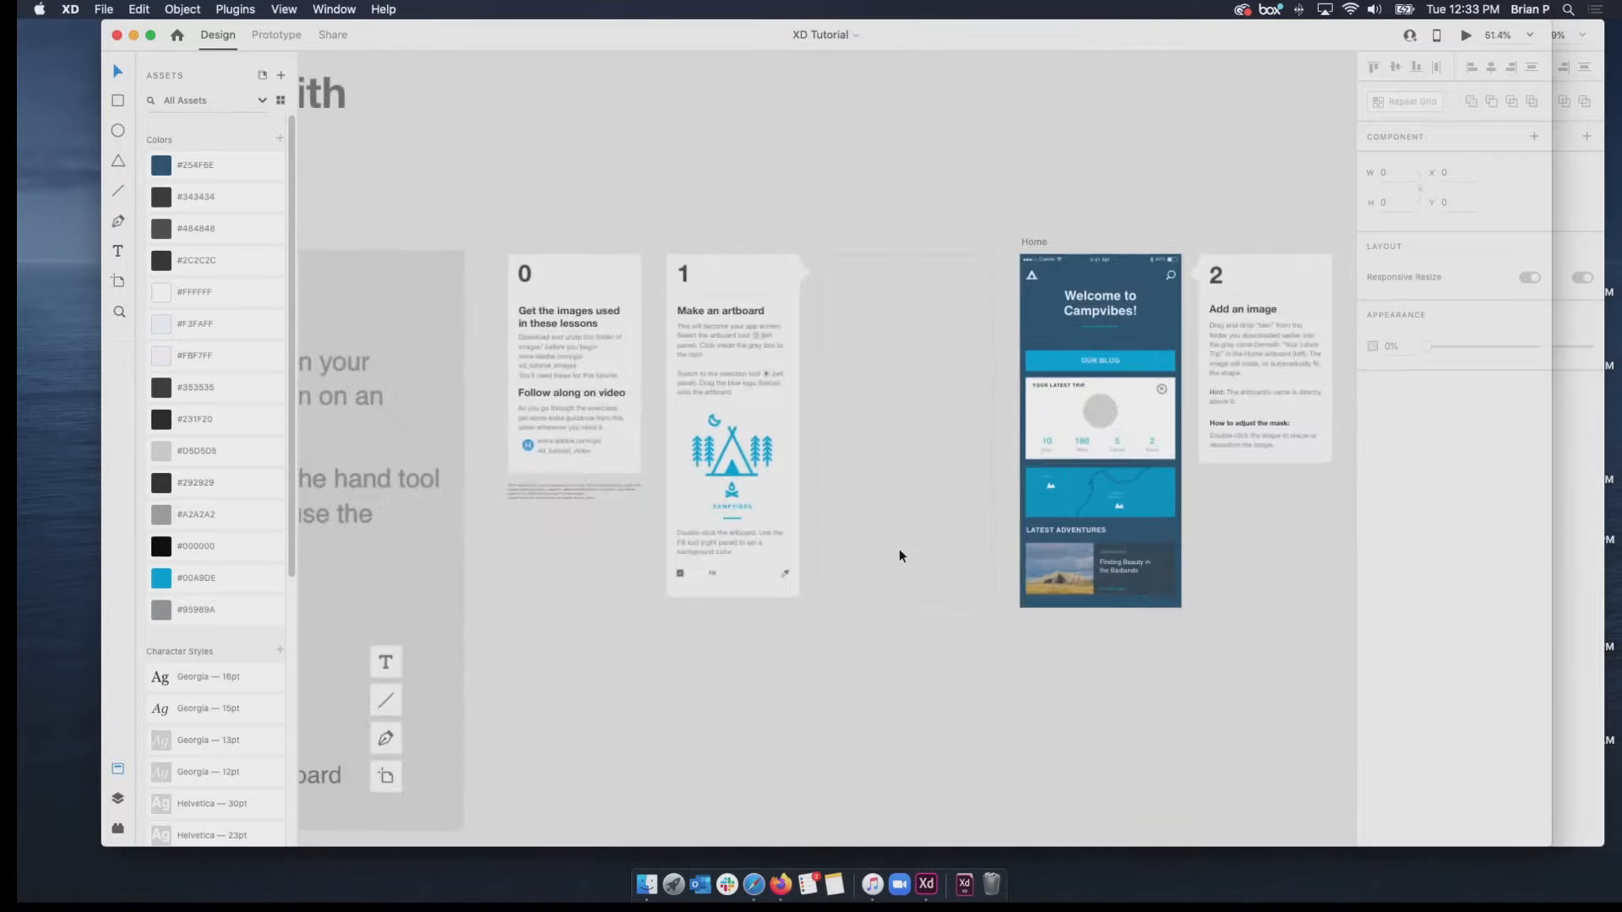
scroll(900, 555, up, 1)
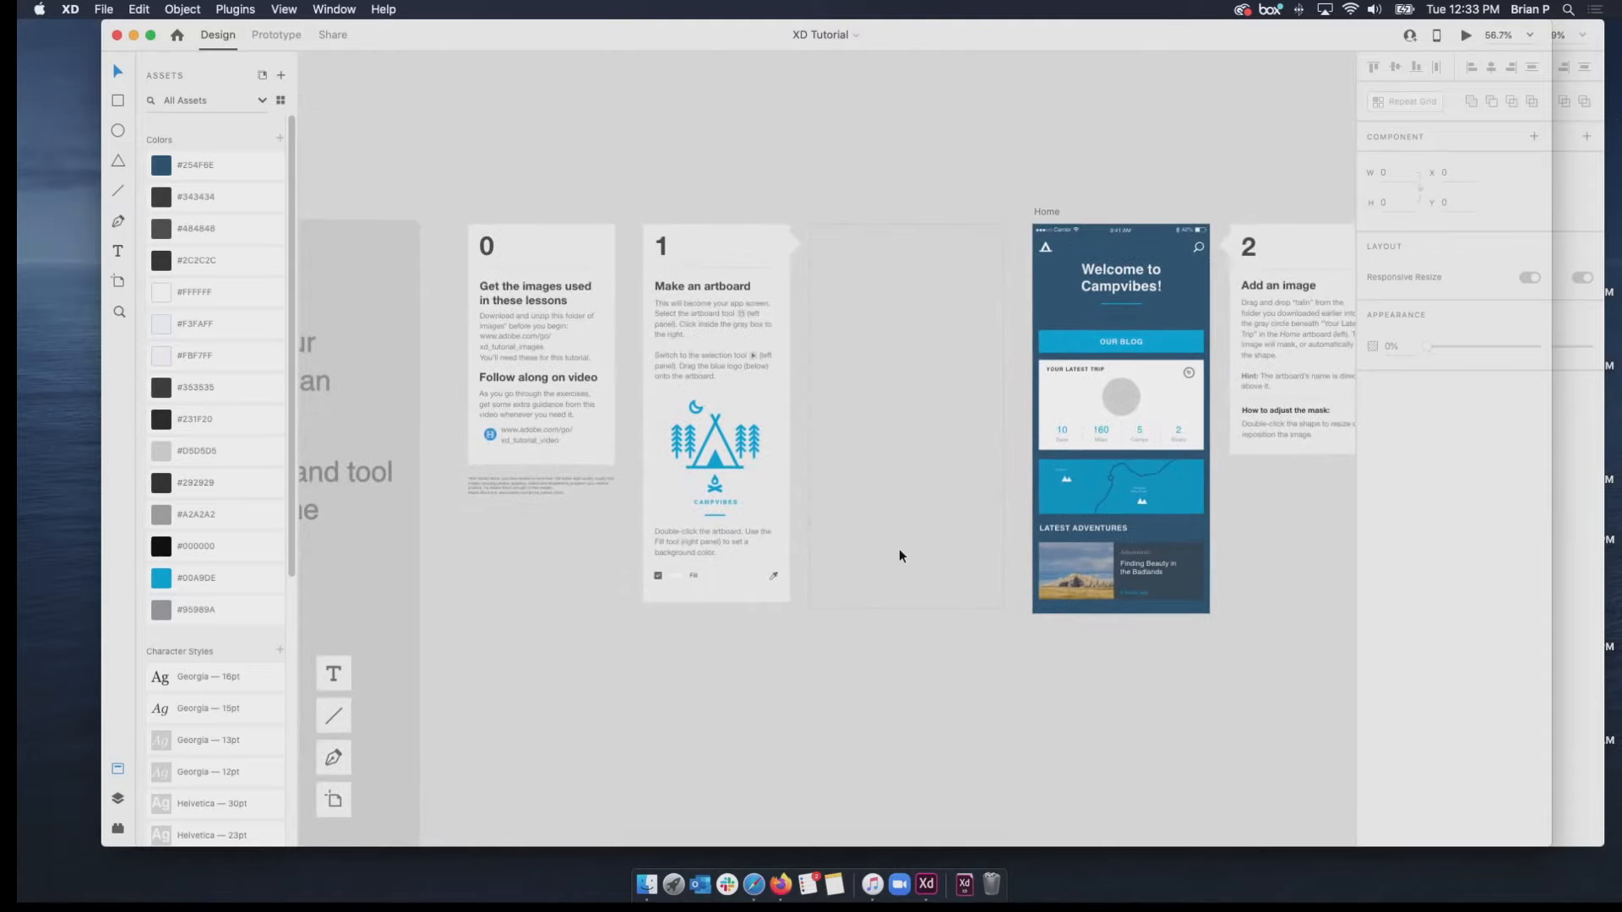
scroll(901, 555, right, 3)
scroll(901, 555, up, 2)
scroll(900, 555, right, 5)
scroll(900, 555, left, 4)
scroll(901, 555, down, 1)
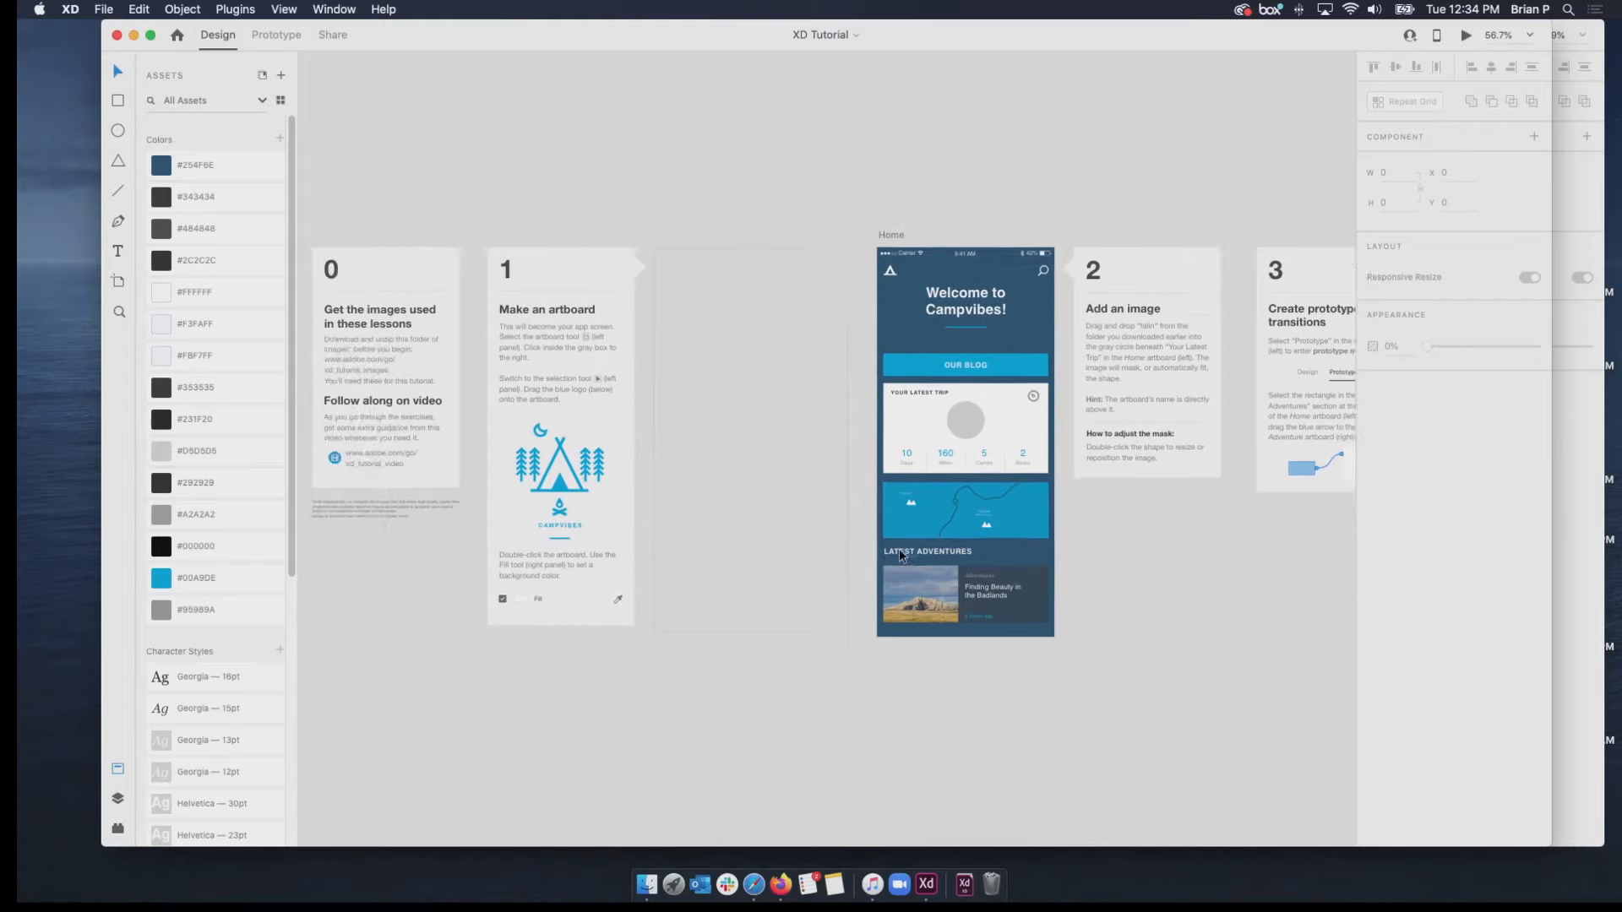
scroll(900, 555, up, 2)
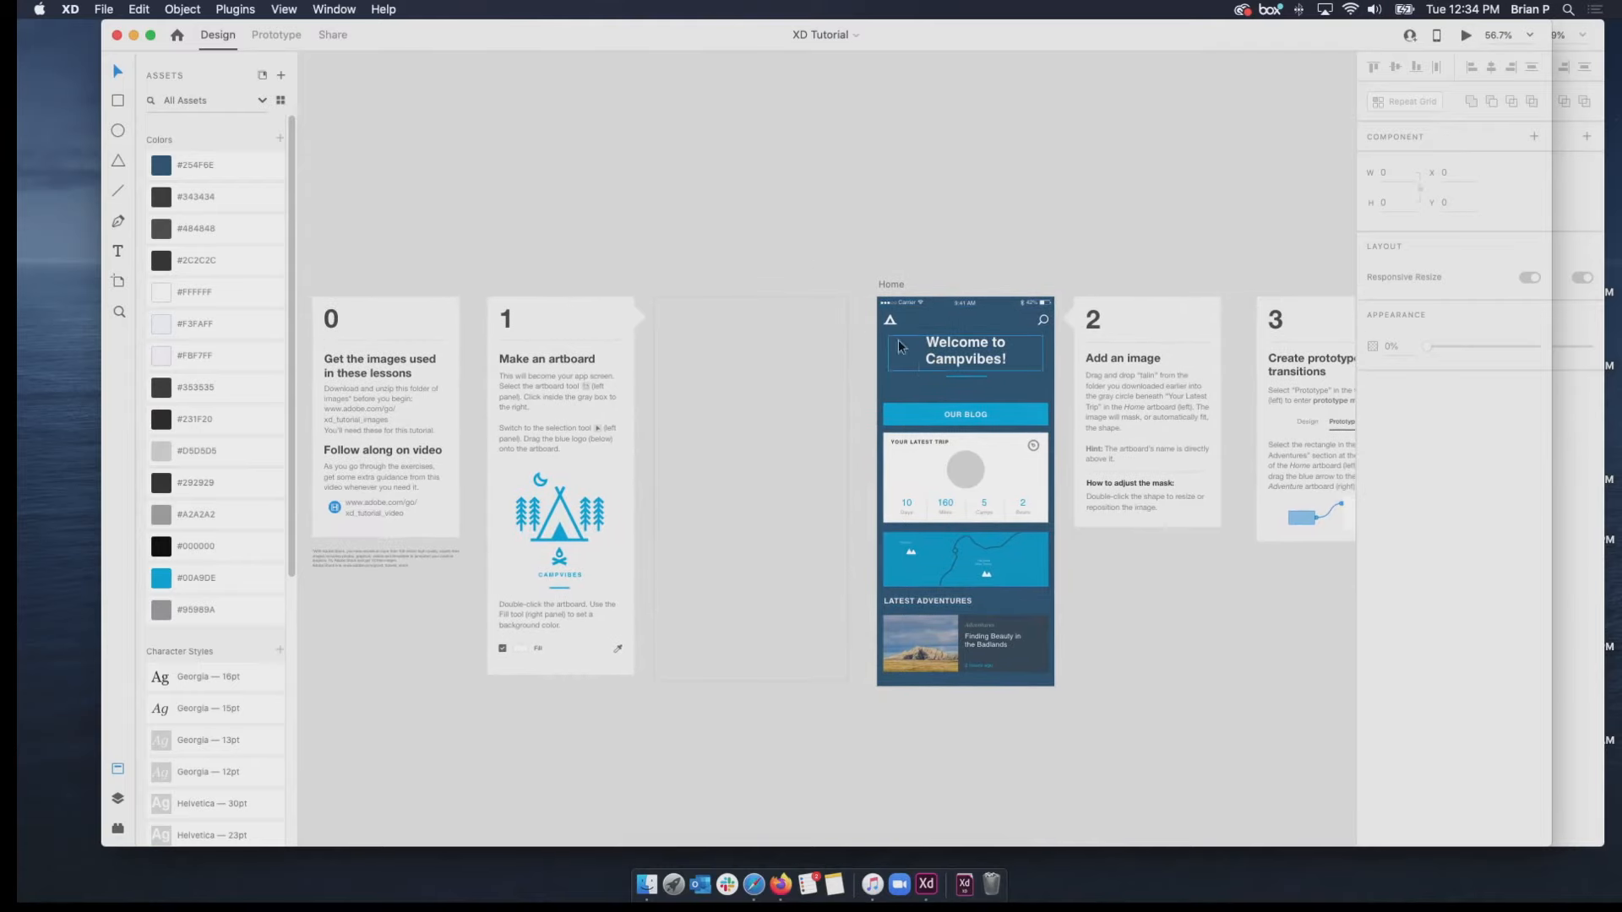
scroll(836, 454, right, 10)
scroll(837, 454, up, 1)
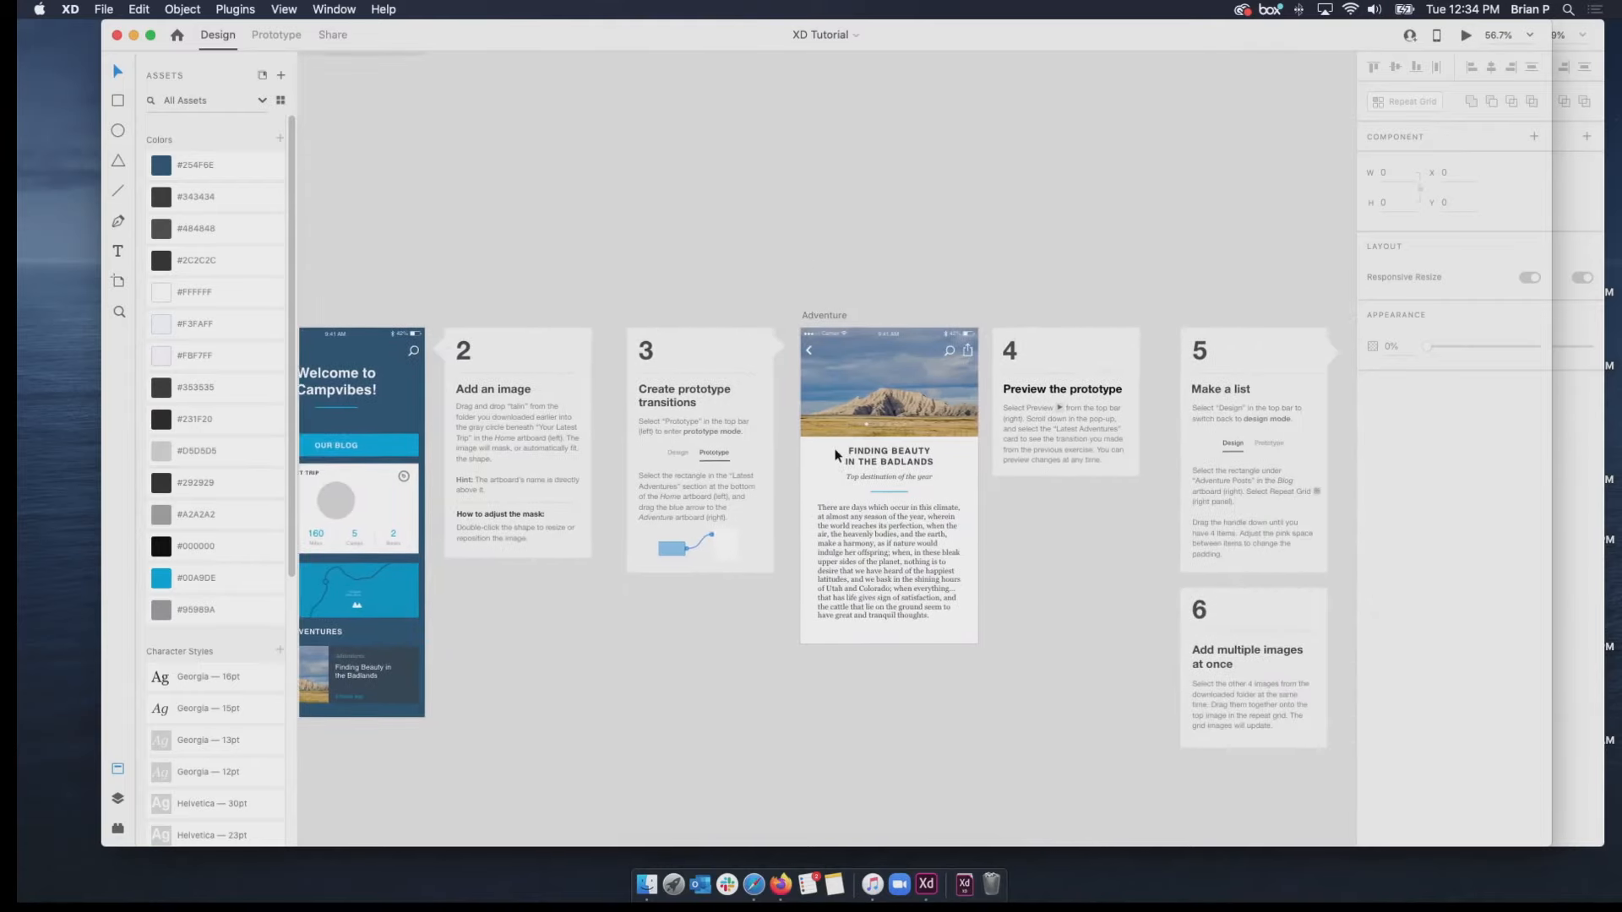
scroll(836, 455, left, 10)
scroll(837, 454, down, 3)
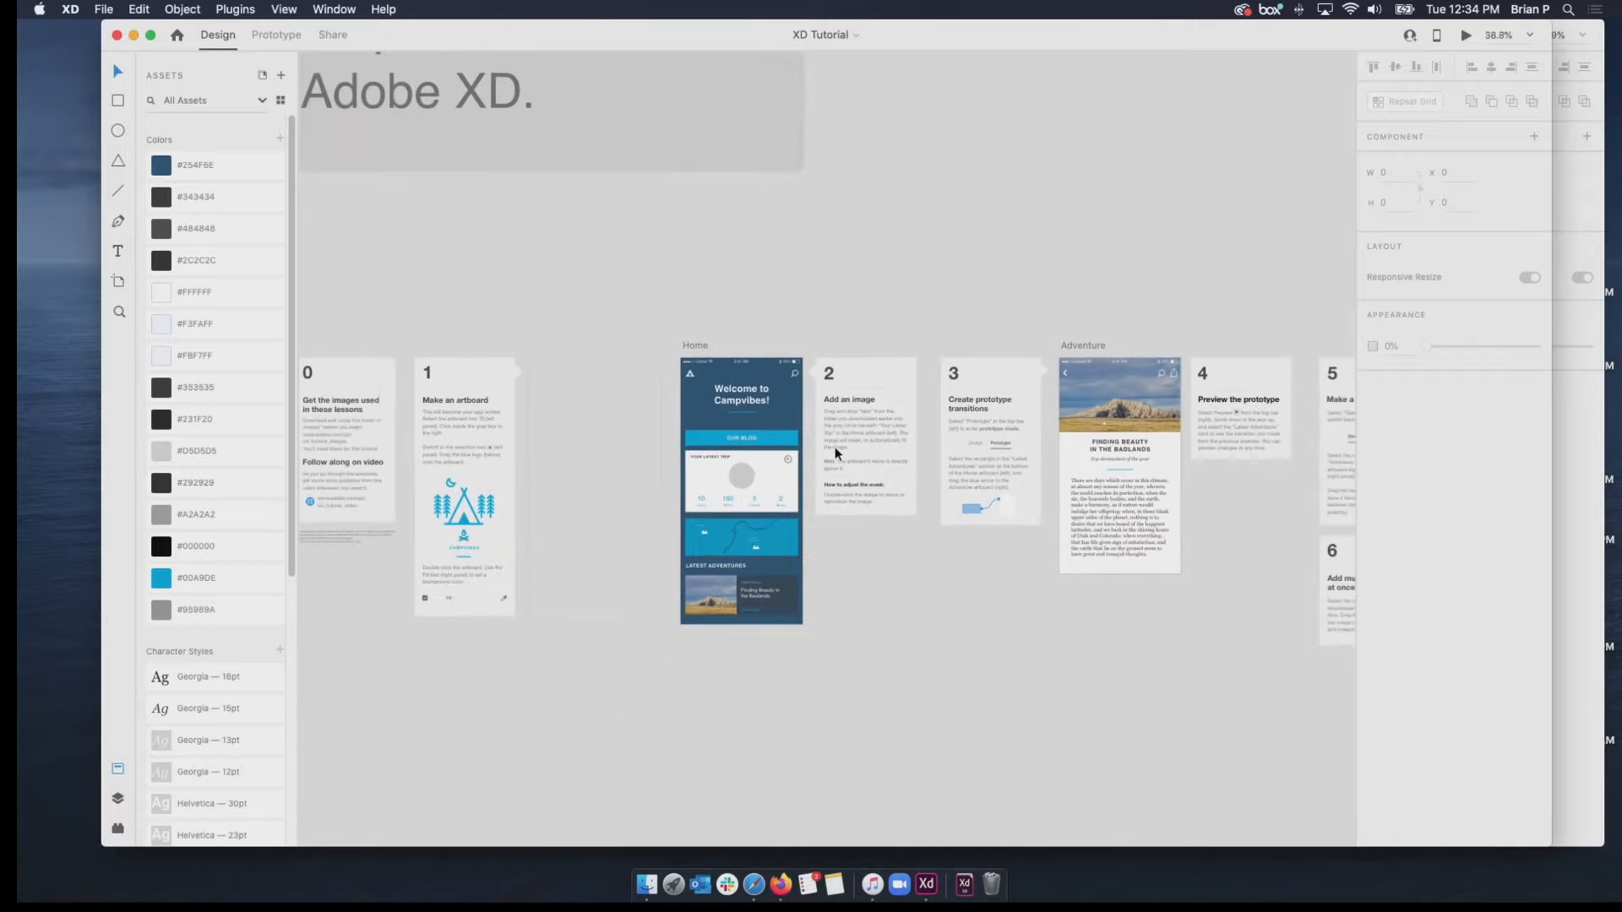
Bring up the XD Demo Teachers document and preview its prototype from the "What would you like students to produce?" artboard.
key(ctrl+Up)
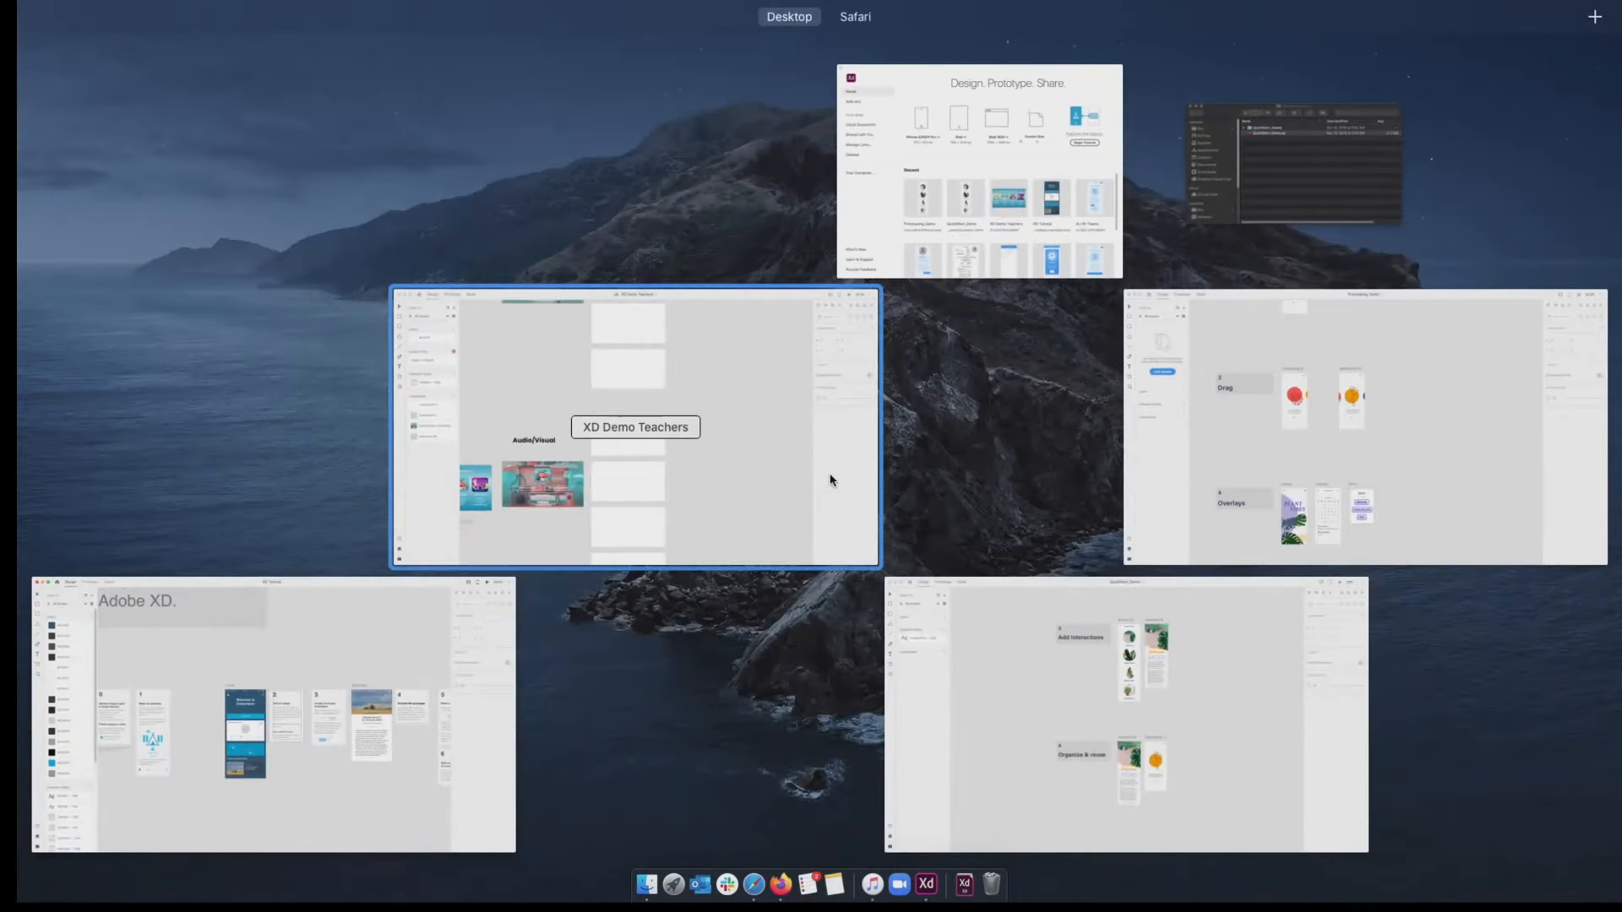
click(804, 485)
scroll(640, 546, up, 3)
scroll(640, 547, left, 9)
scroll(640, 547, down, 5)
scroll(640, 547, up, 5)
click(813, 429)
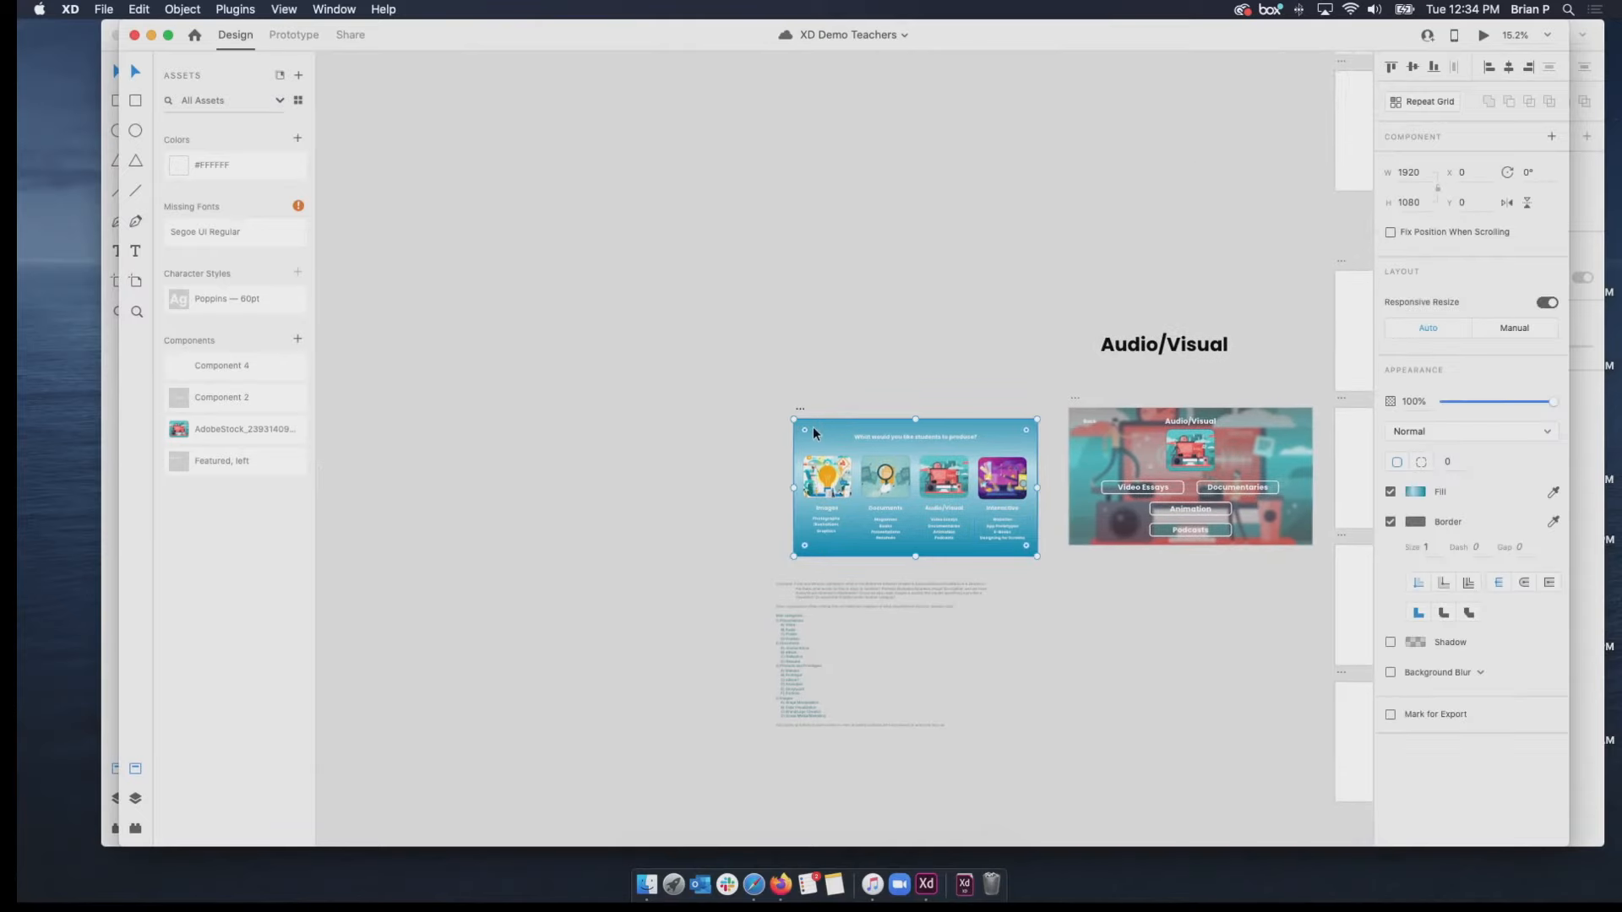
click(1484, 38)
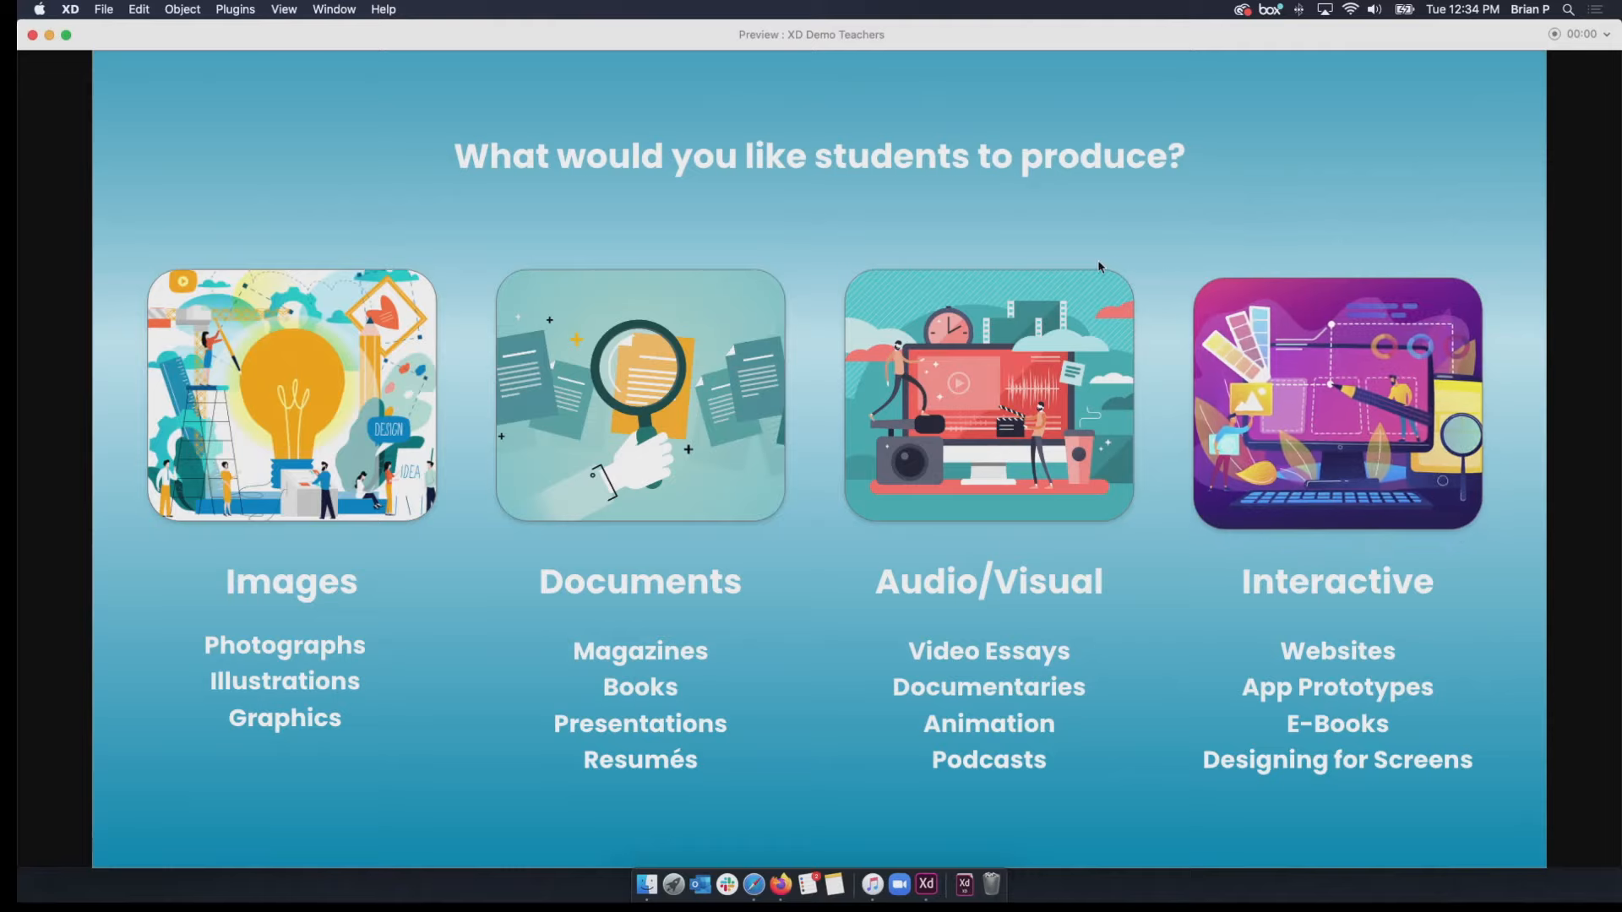
Open the Interactive page in the previewed prototype and view its App Prototypes and Websites overlays, dismissing each one.
click(1291, 436)
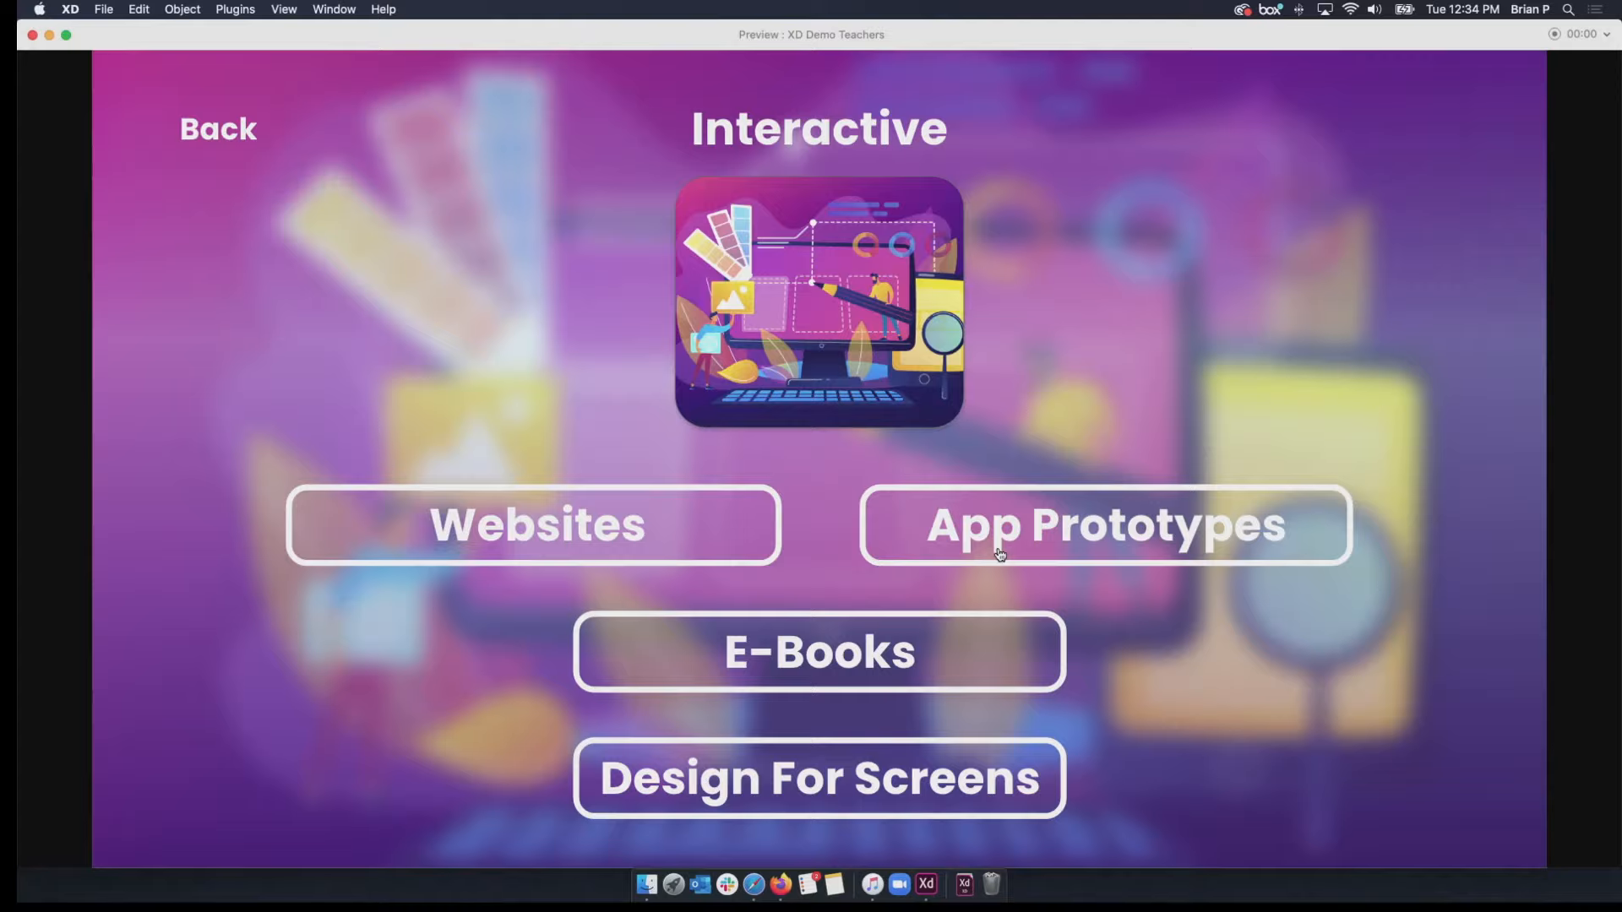
click(1000, 554)
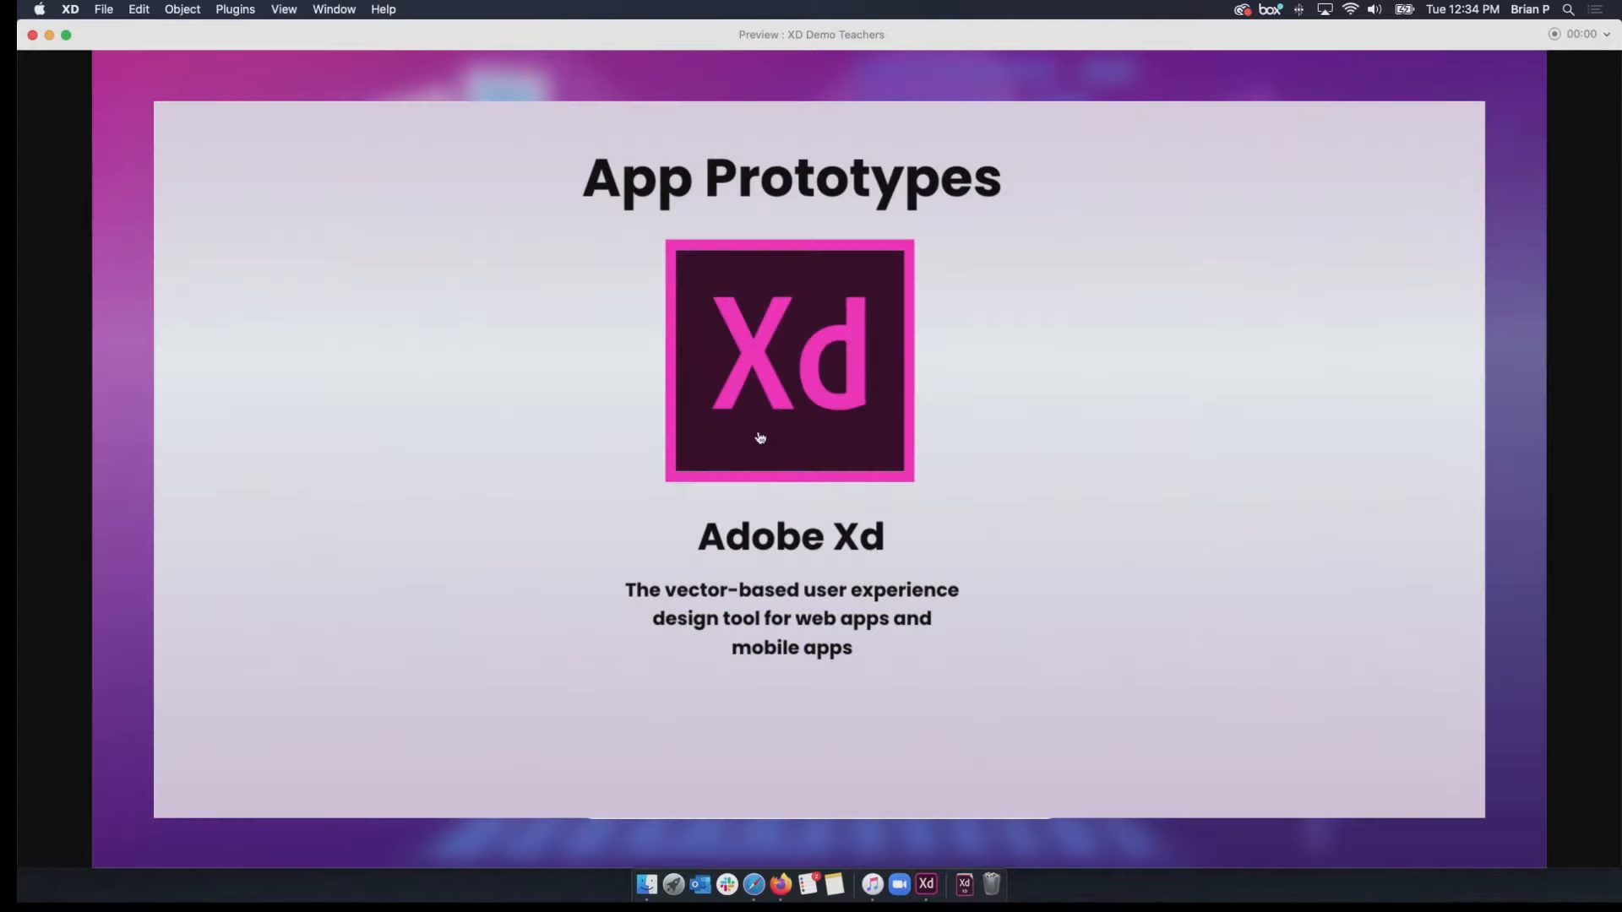
click(825, 475)
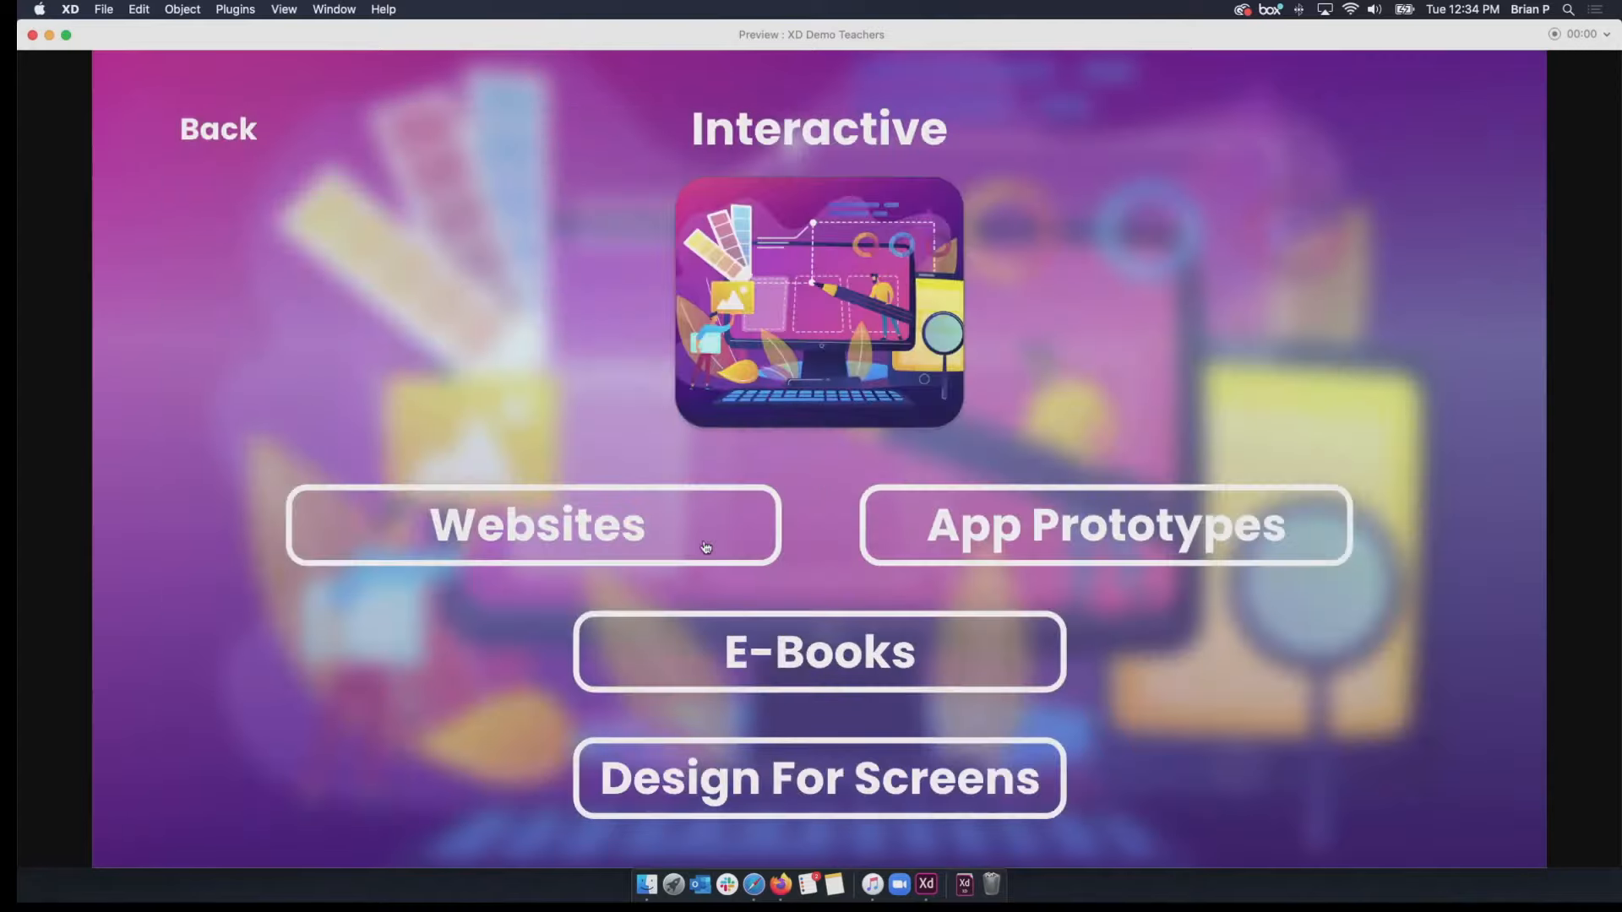
click(697, 535)
click(833, 393)
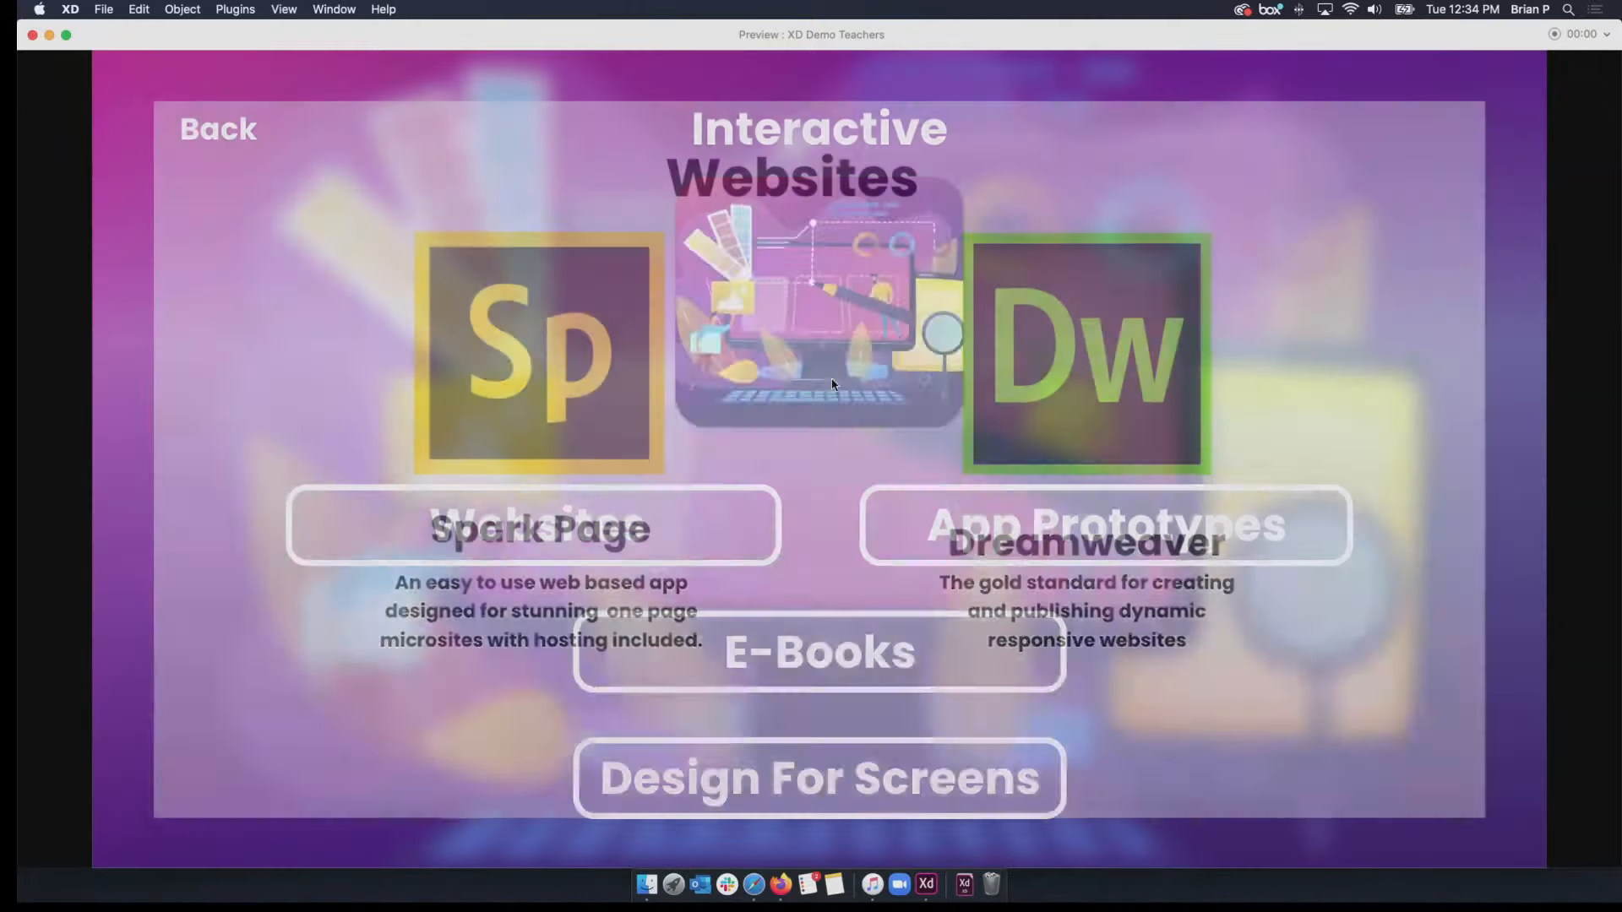
View the E-Books and Design For Screens overlays, and return to the "What would you like students to produce?" page.
click(860, 654)
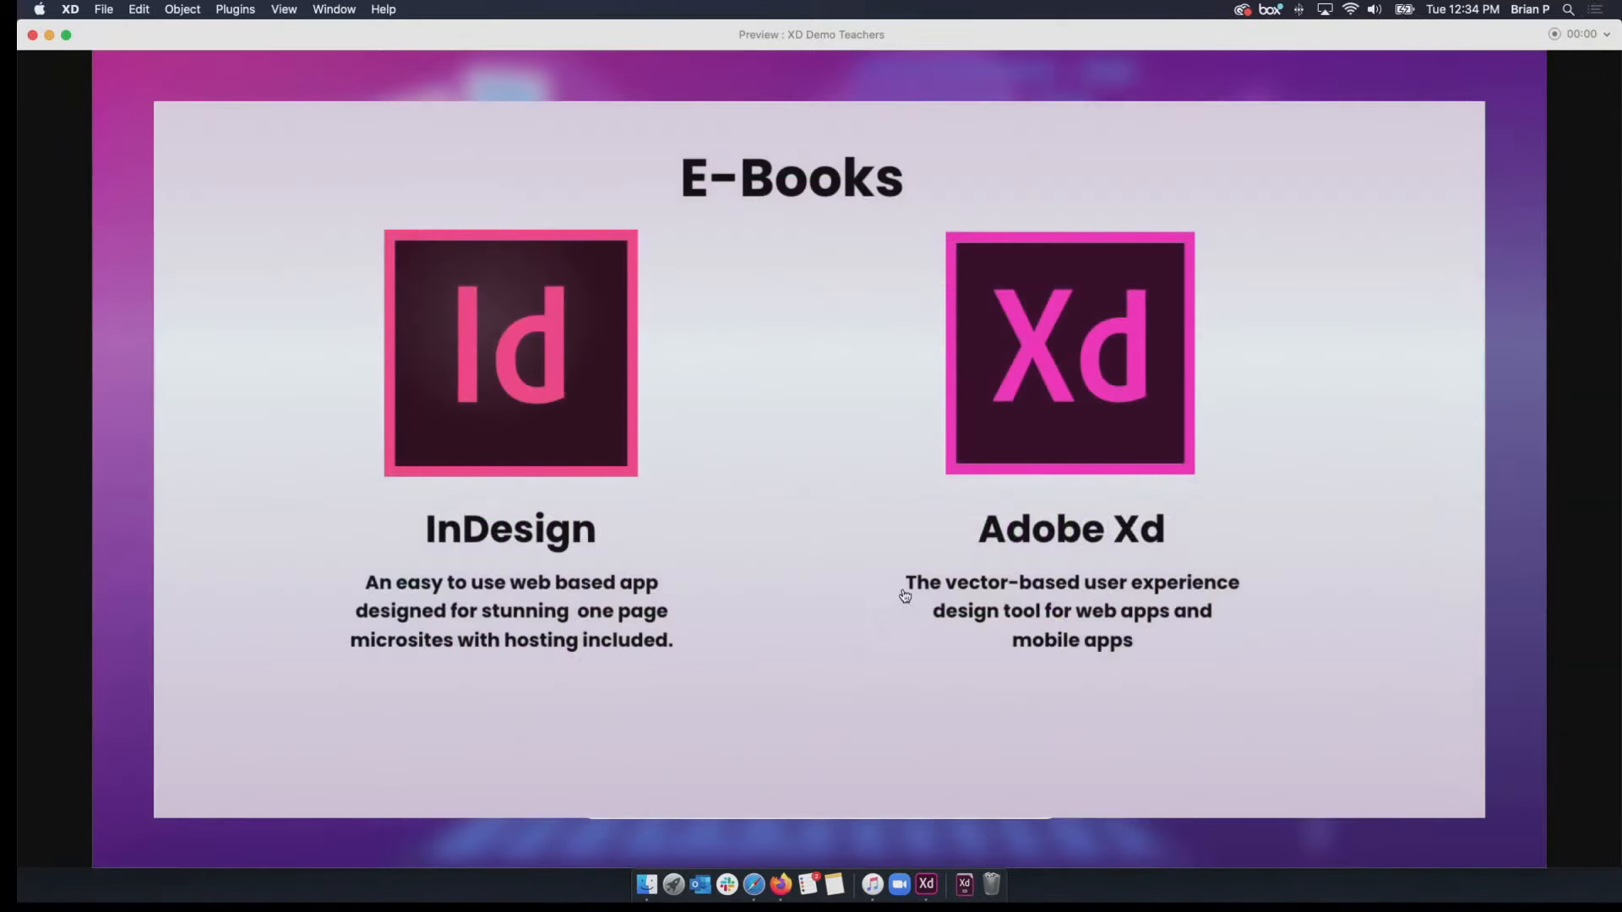
click(1023, 423)
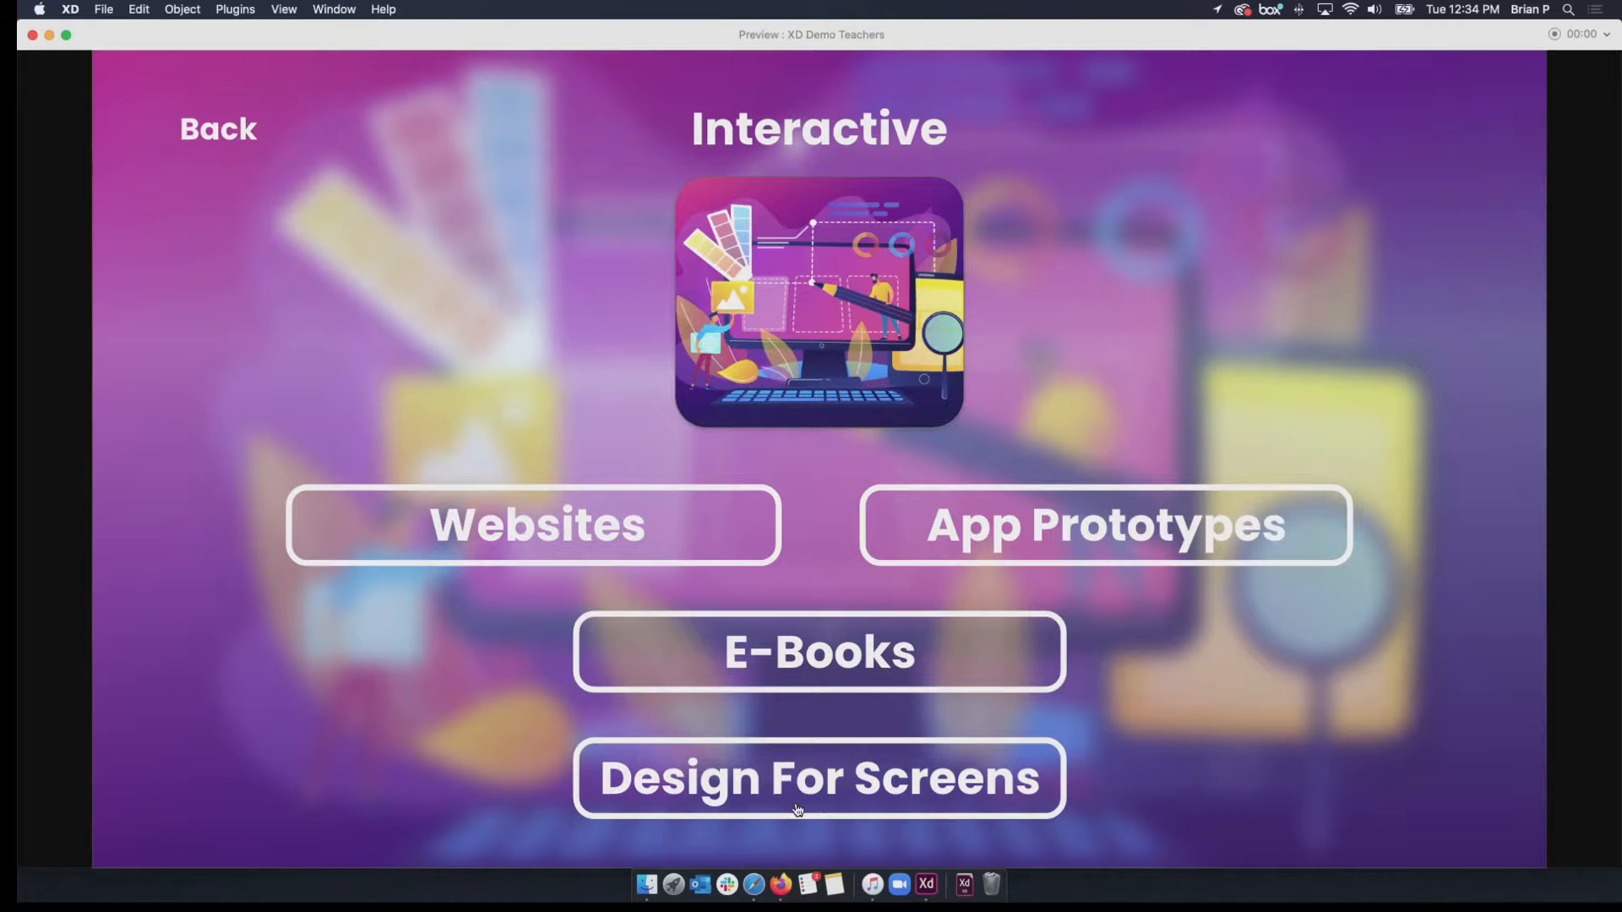
click(798, 809)
click(773, 483)
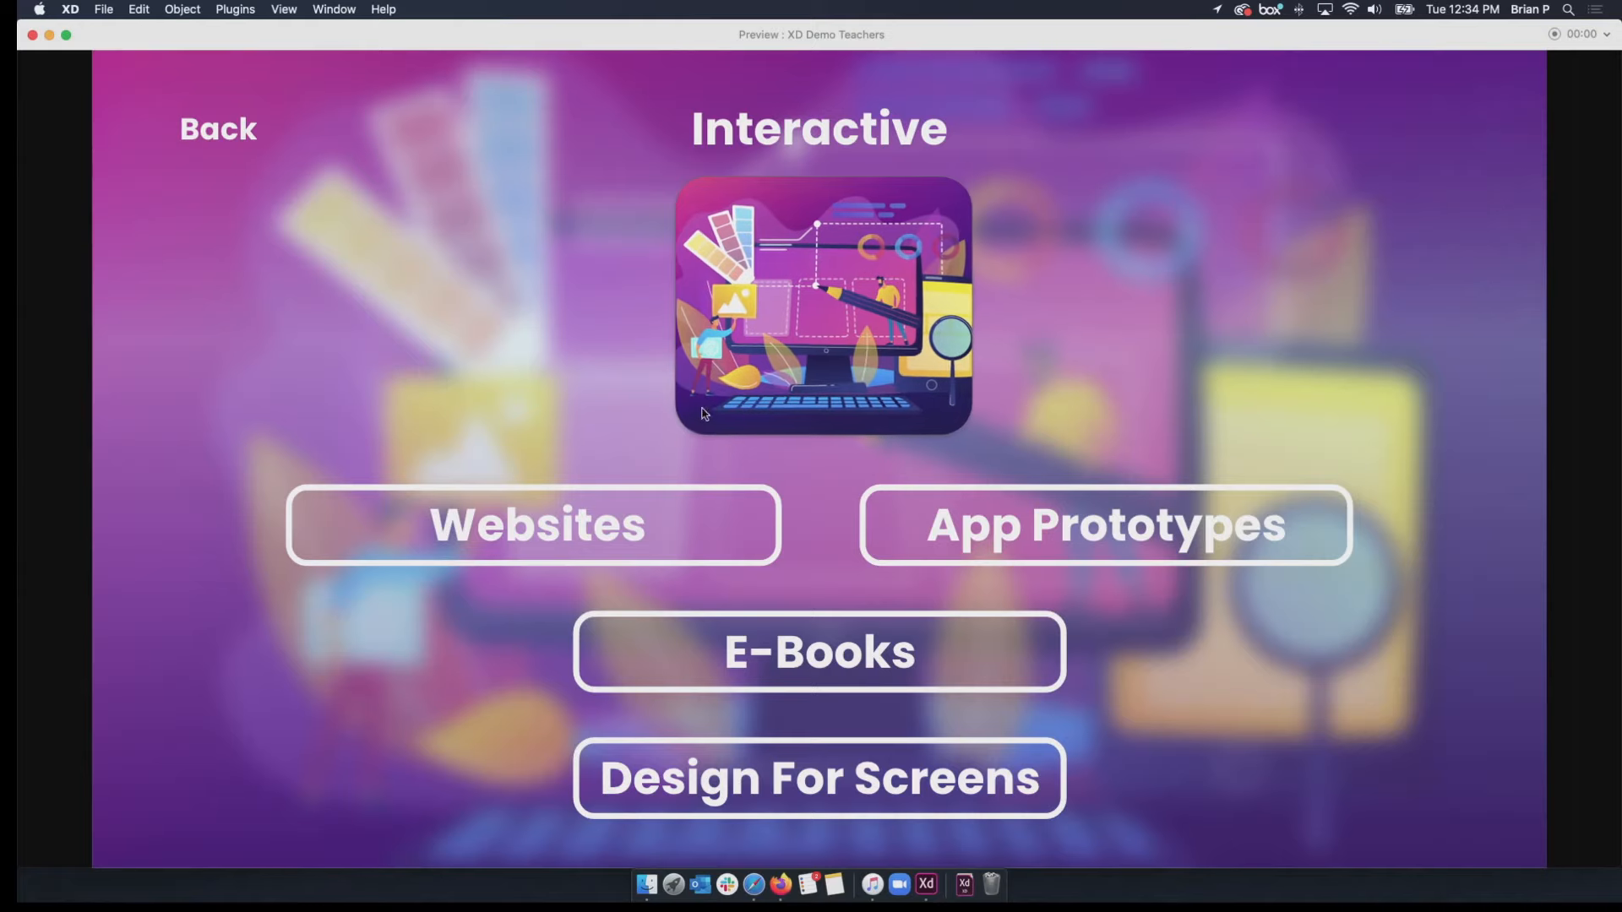
click(236, 139)
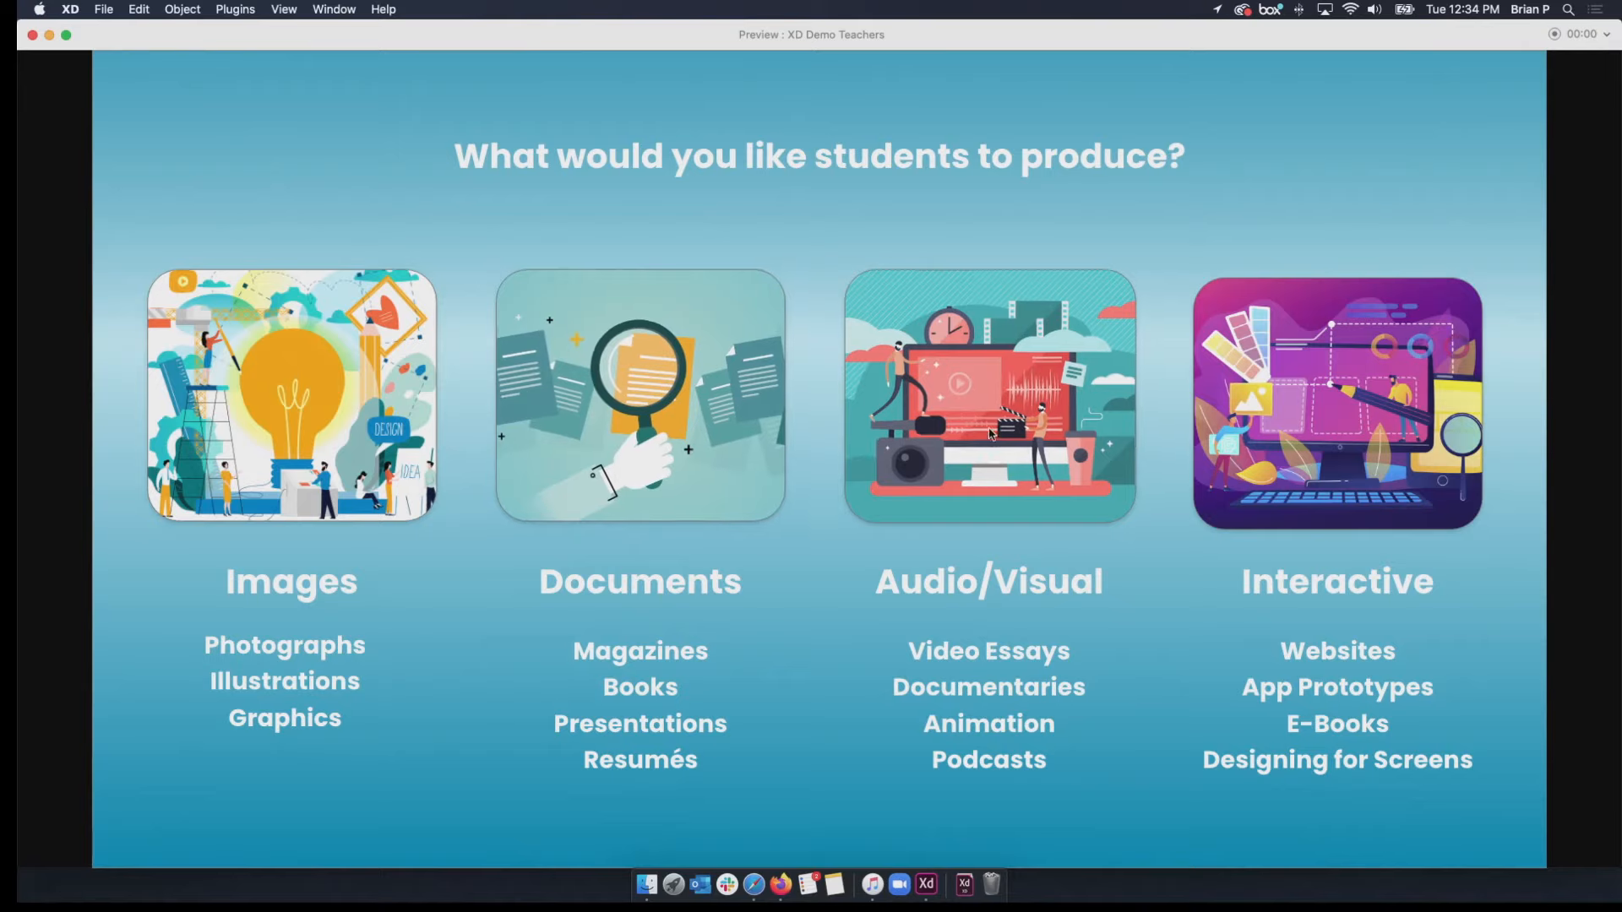
Visit the prototype's Audio/Visual and Documents pages, try the Magazines link, and return to the main question page.
click(992, 435)
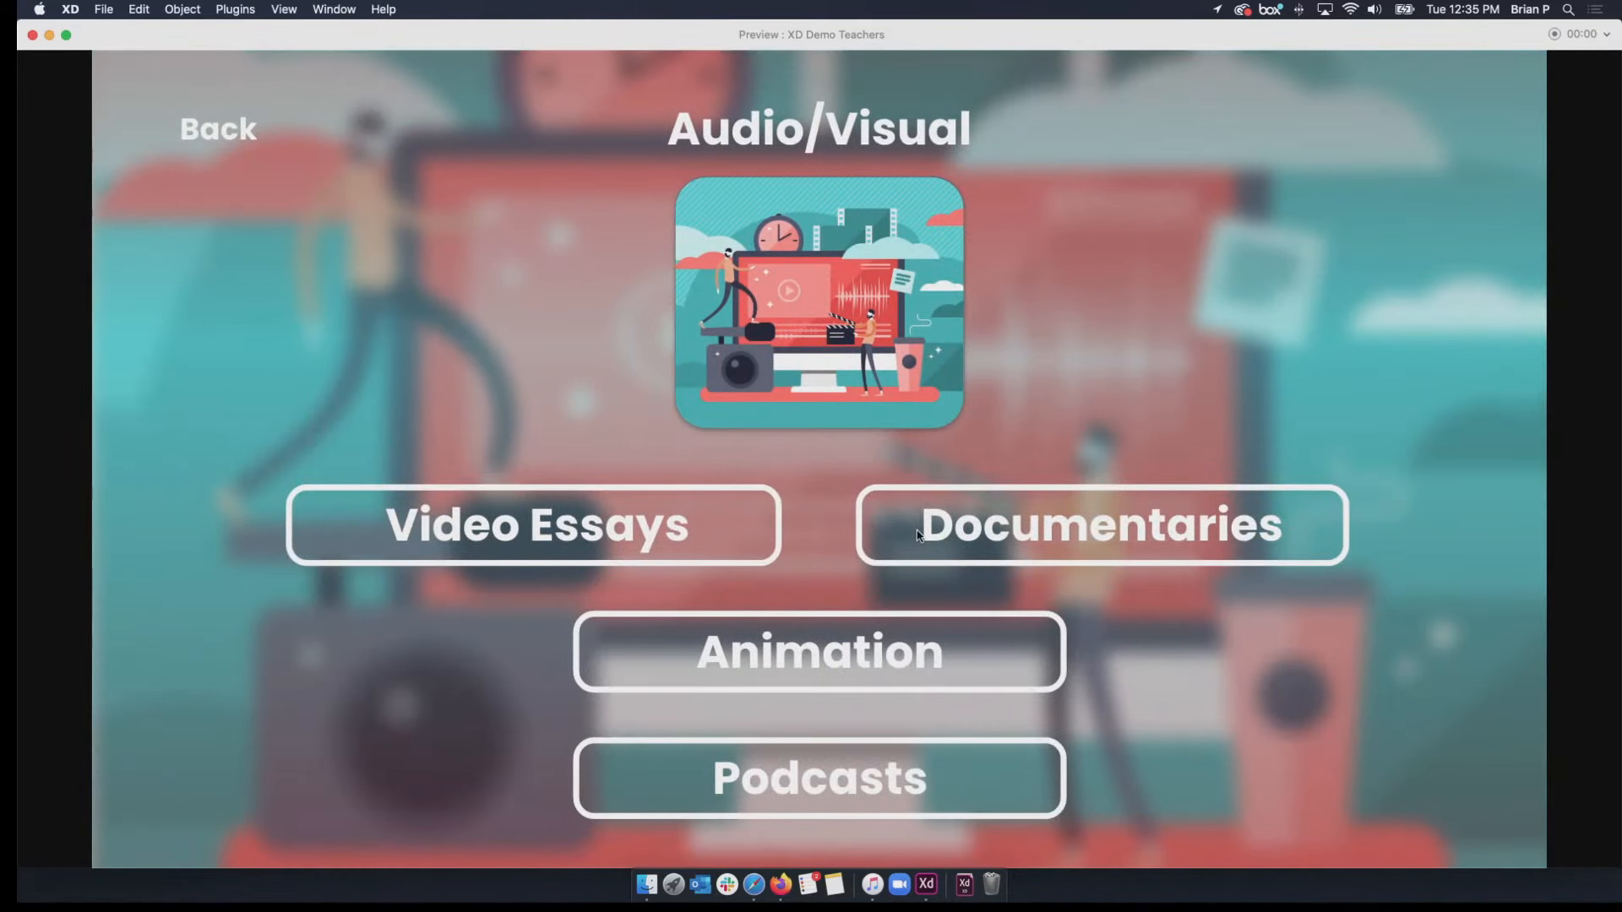
click(211, 135)
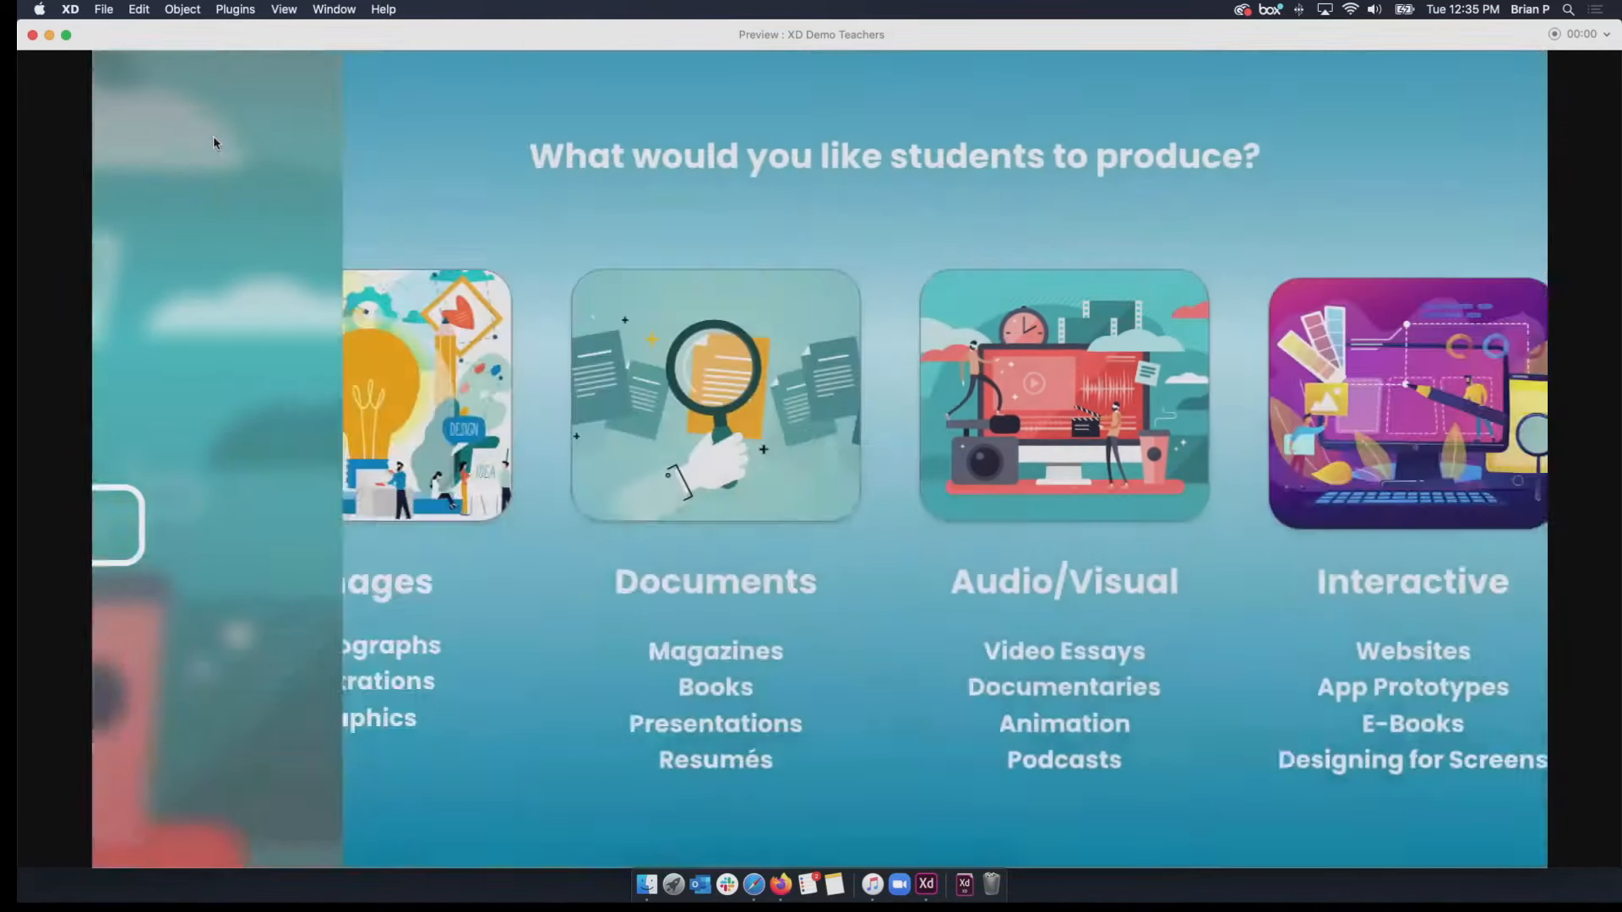
click(698, 444)
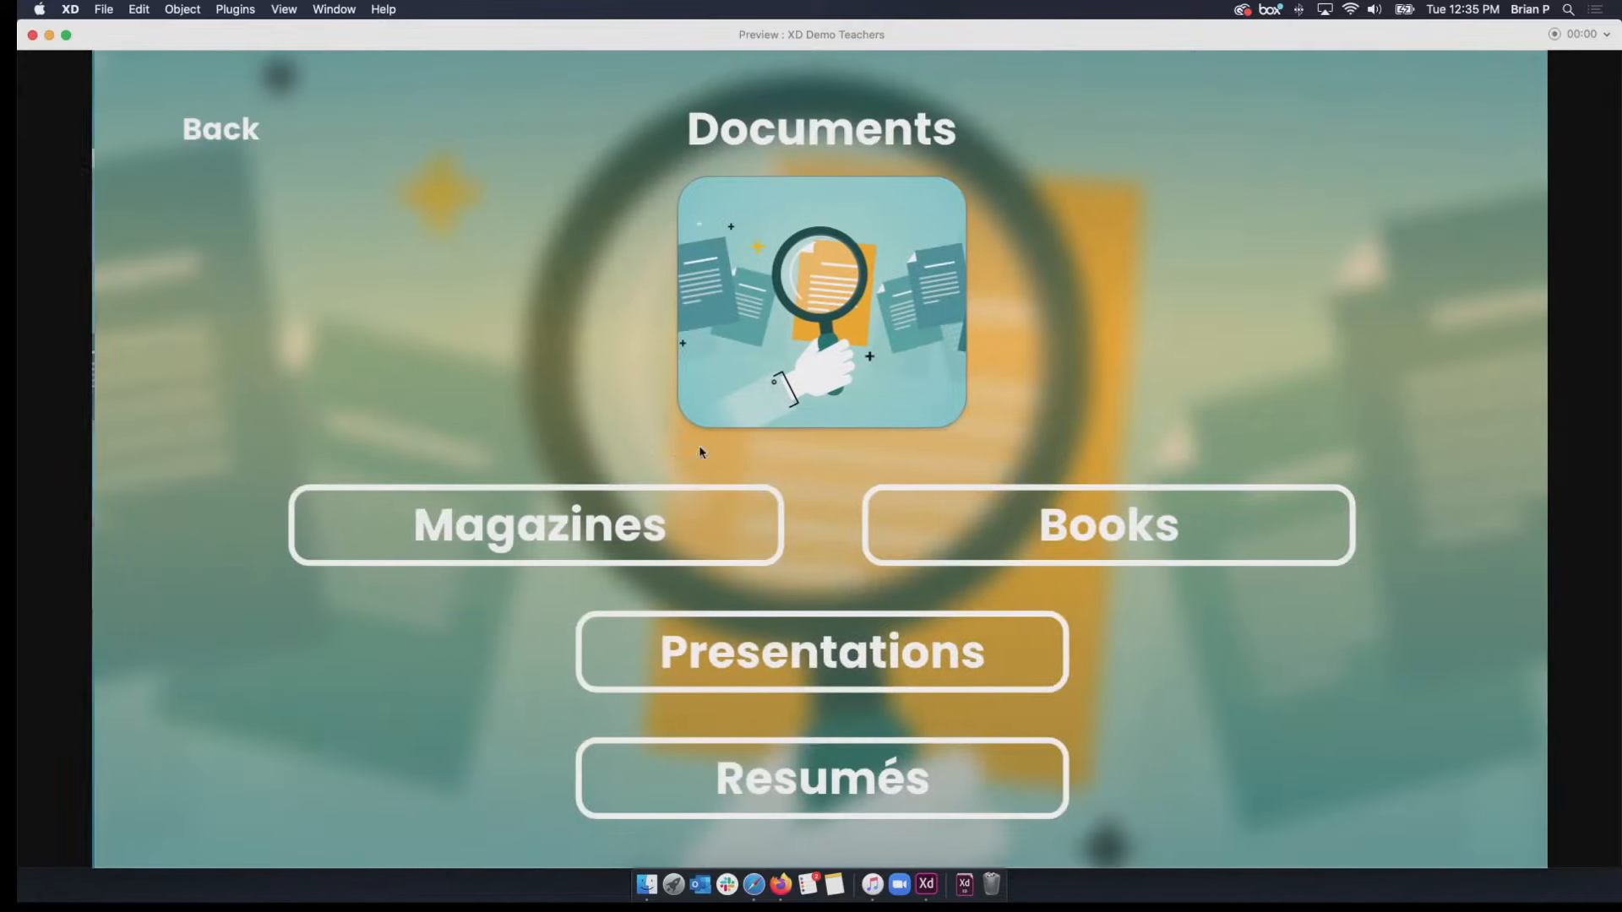
click(635, 526)
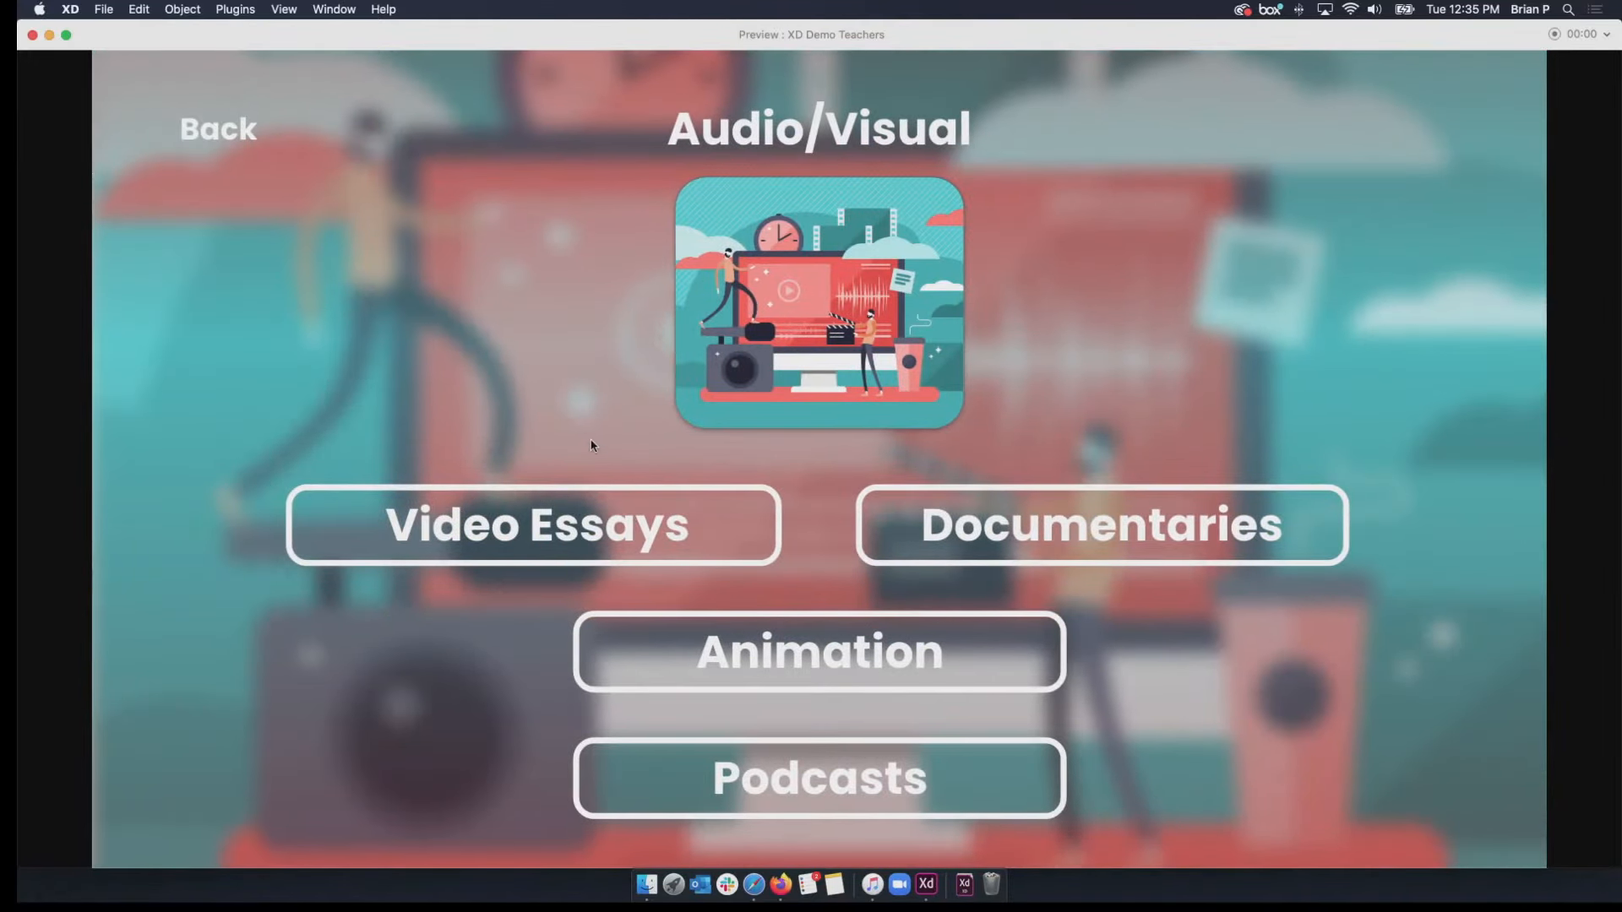
click(215, 142)
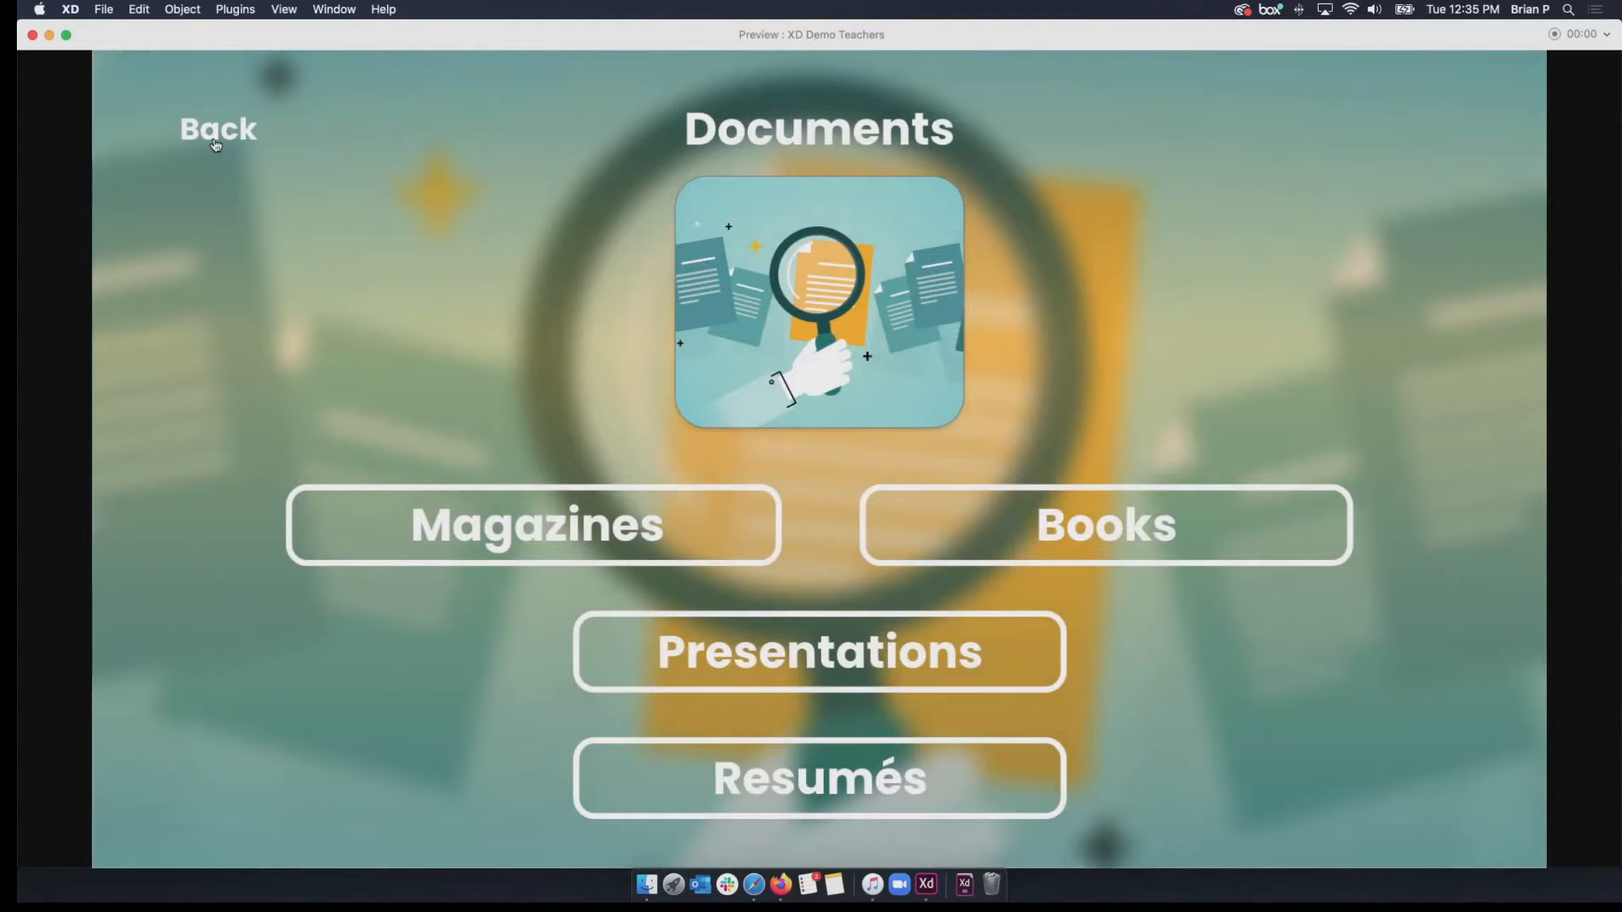
click(215, 135)
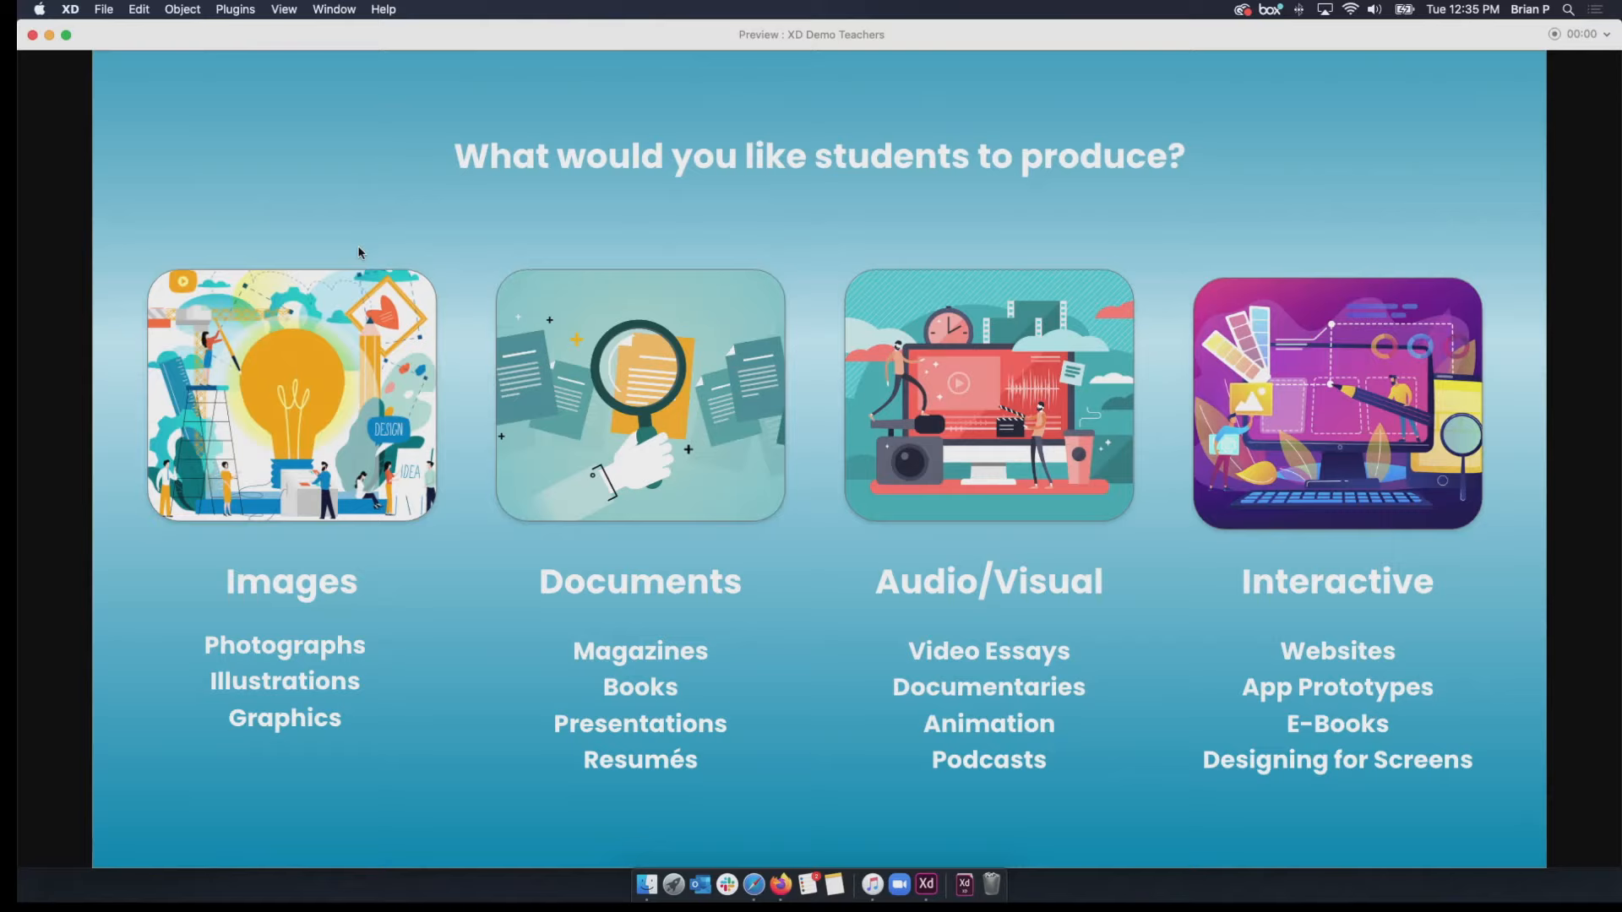
Close the prototype preview and the start screen, and minimize the XD Demo Teachers and XD Tutorial documents.
click(34, 36)
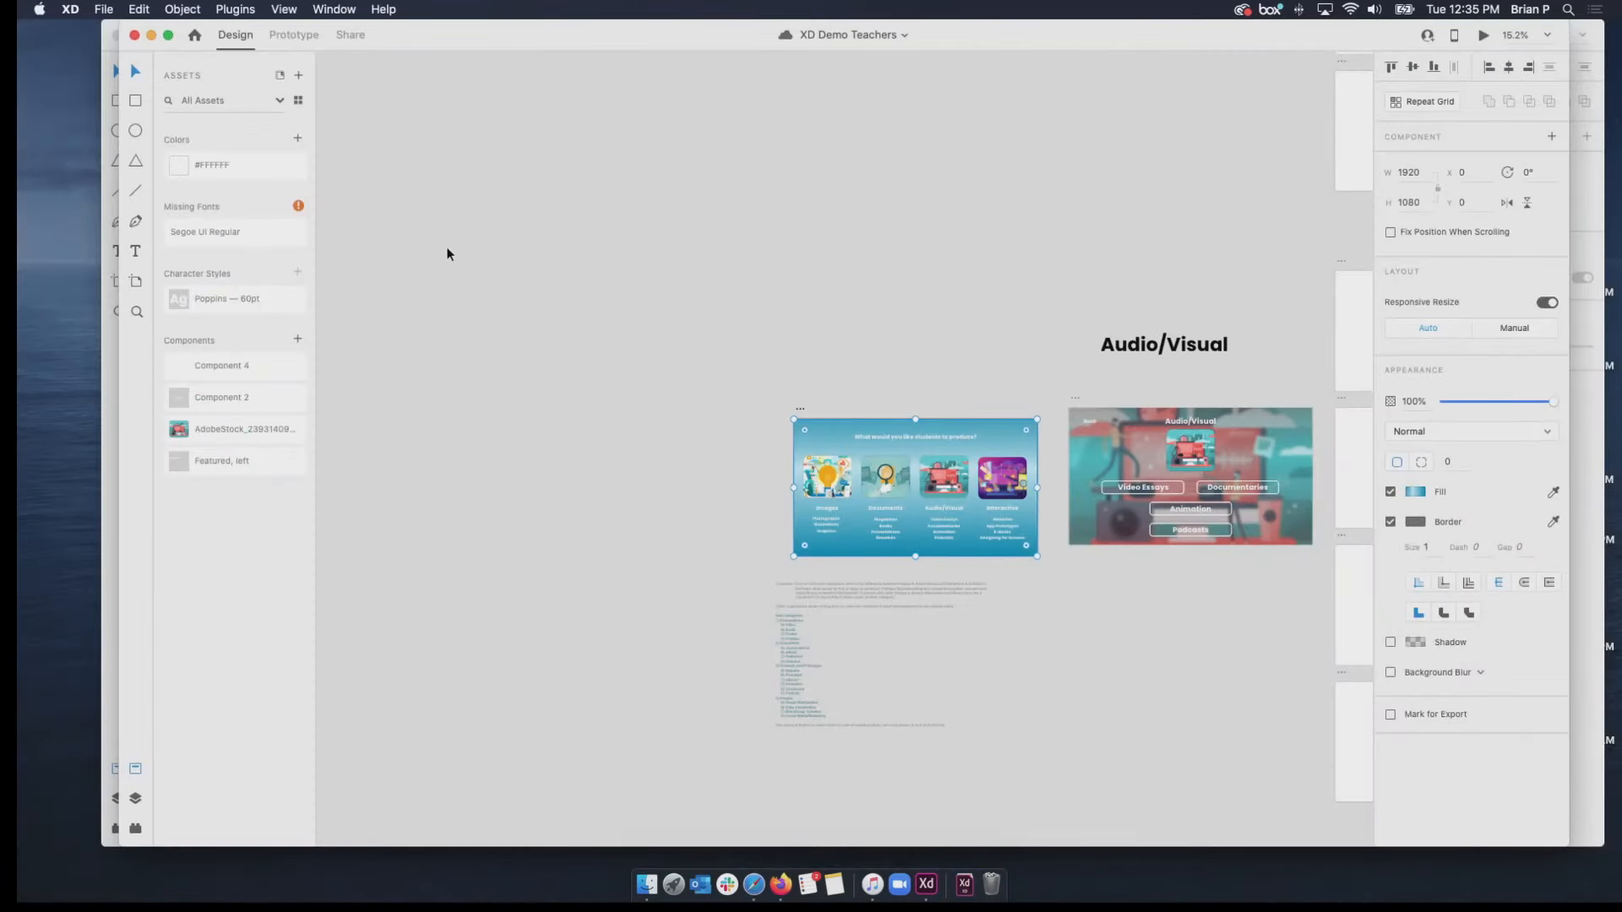
click(149, 38)
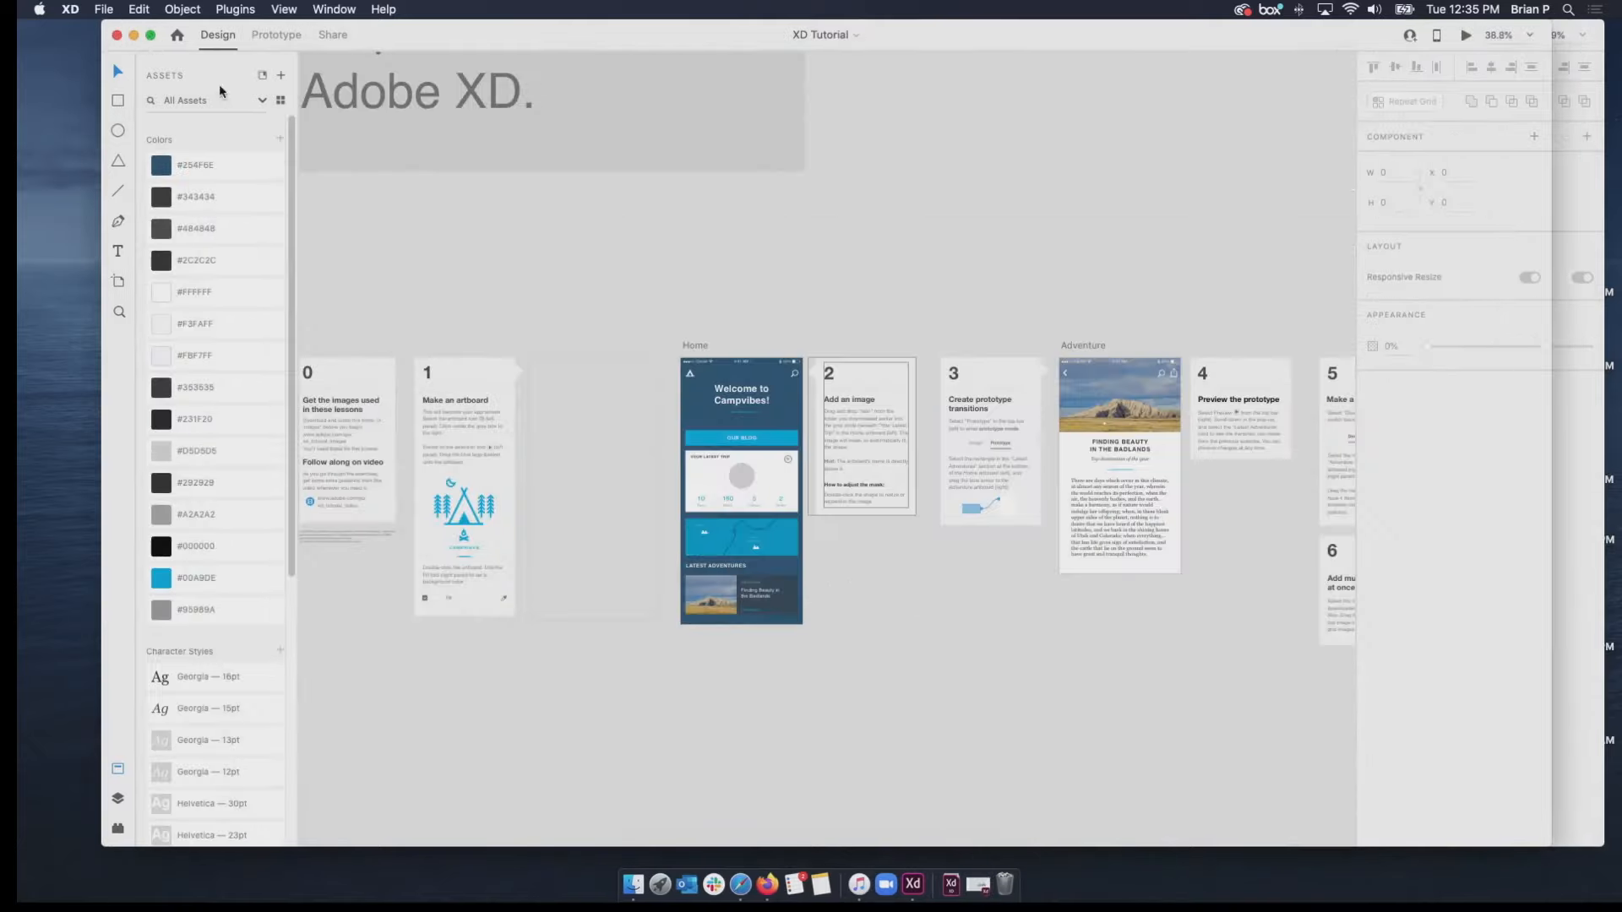
click(135, 39)
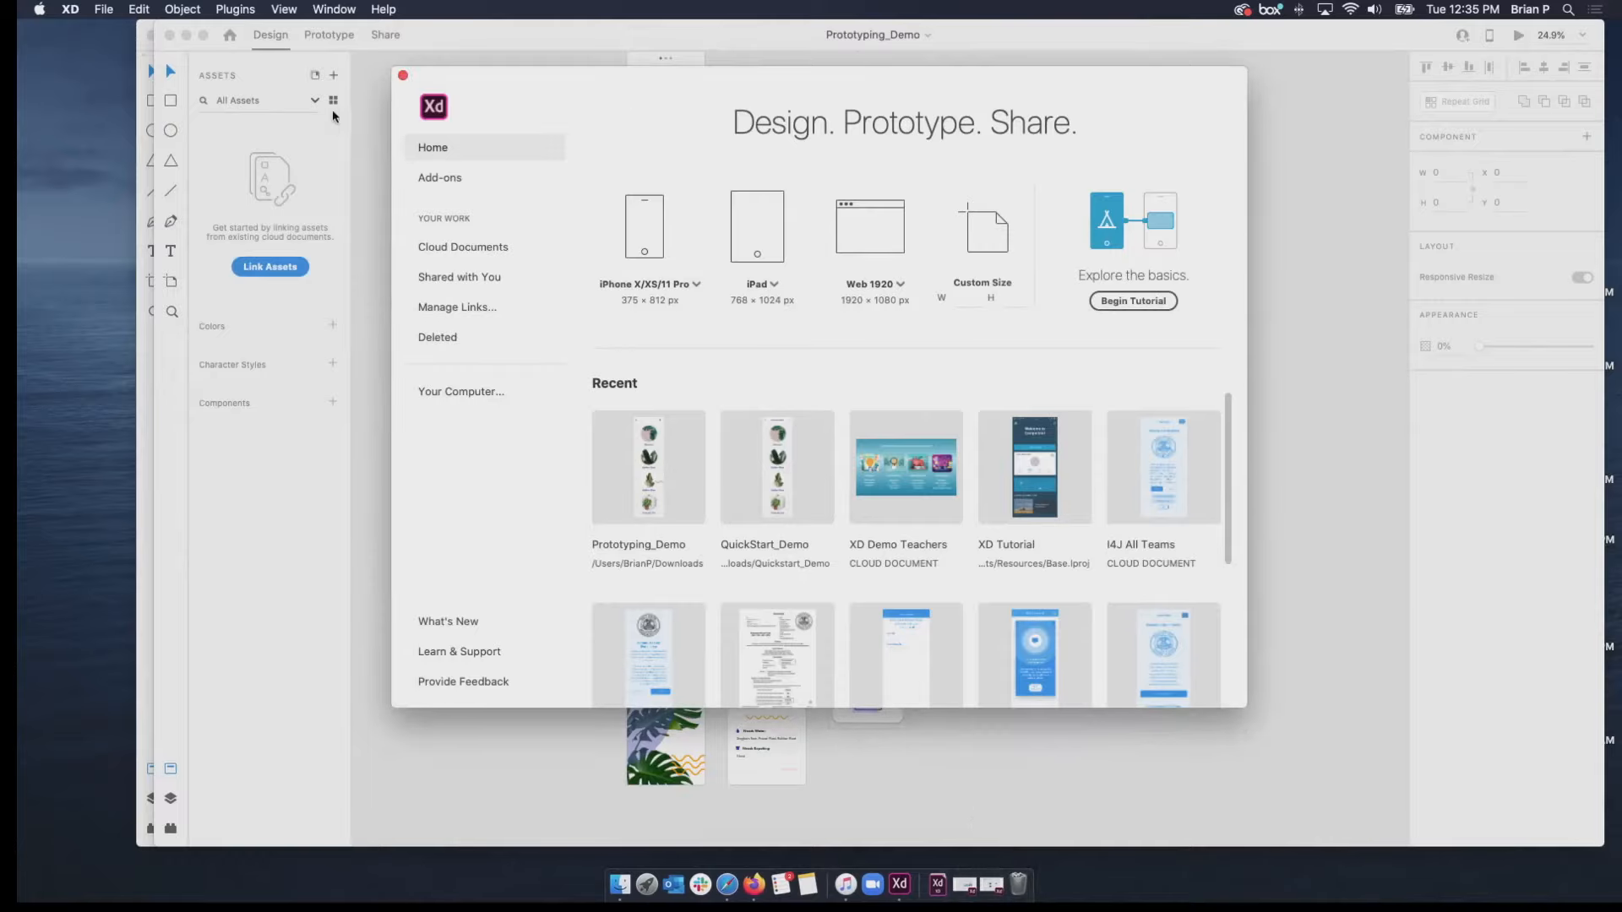
click(403, 75)
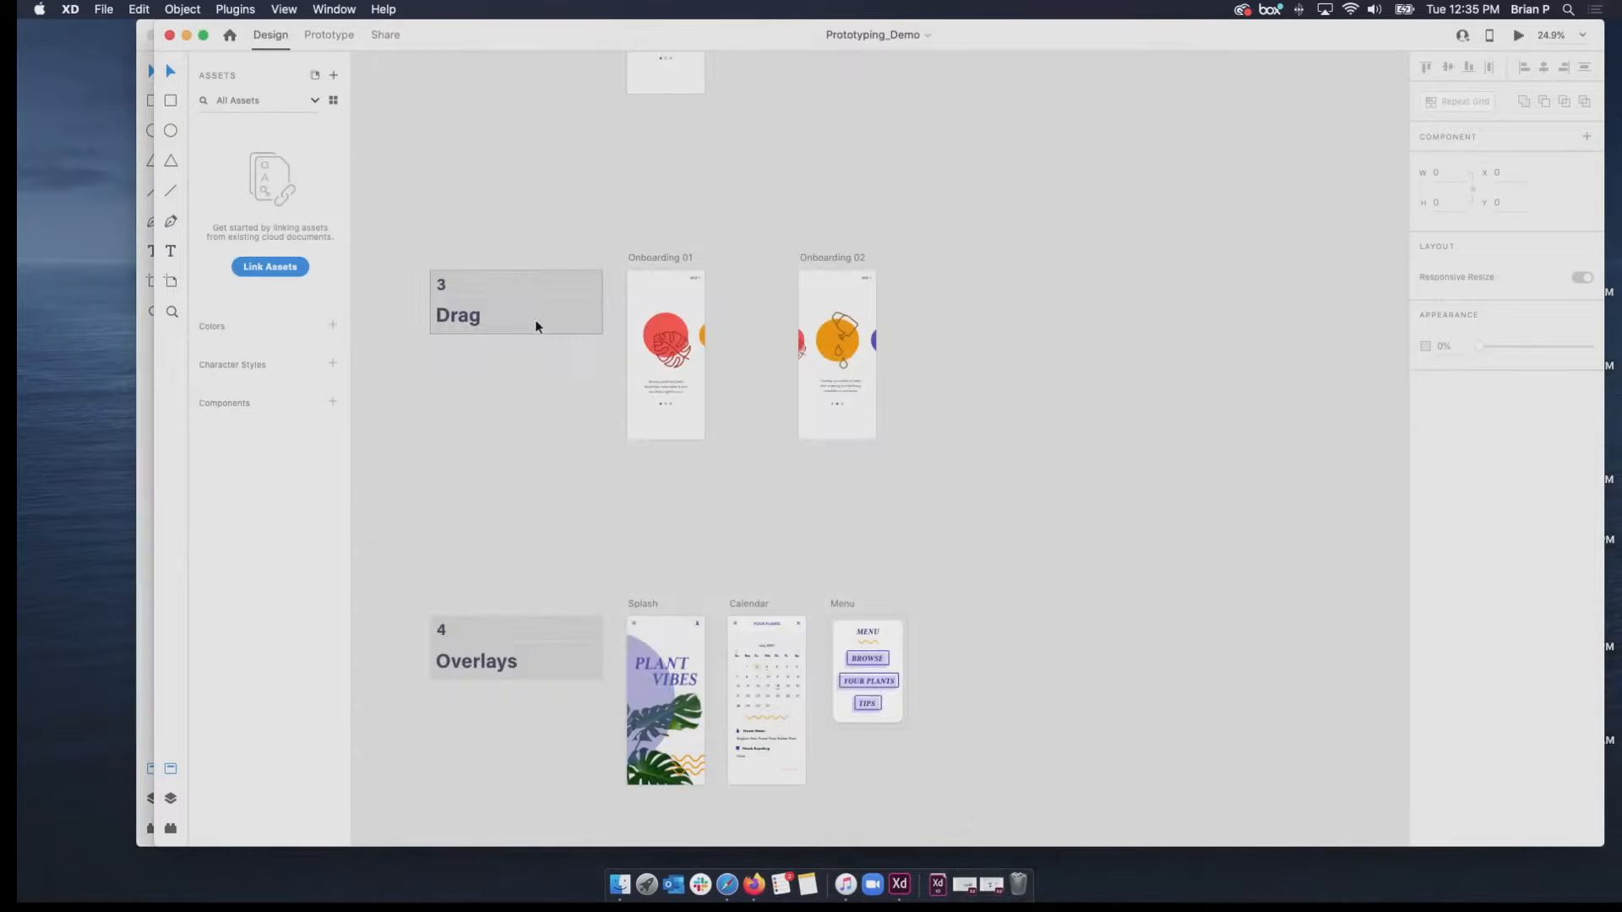
Look through the Prototyping_Demo document's numbered Drag and Overlays sections and its introductory Prototyping card.
scroll(536, 327, down, 1)
scroll(535, 332, up, 5)
scroll(535, 333, up, 5)
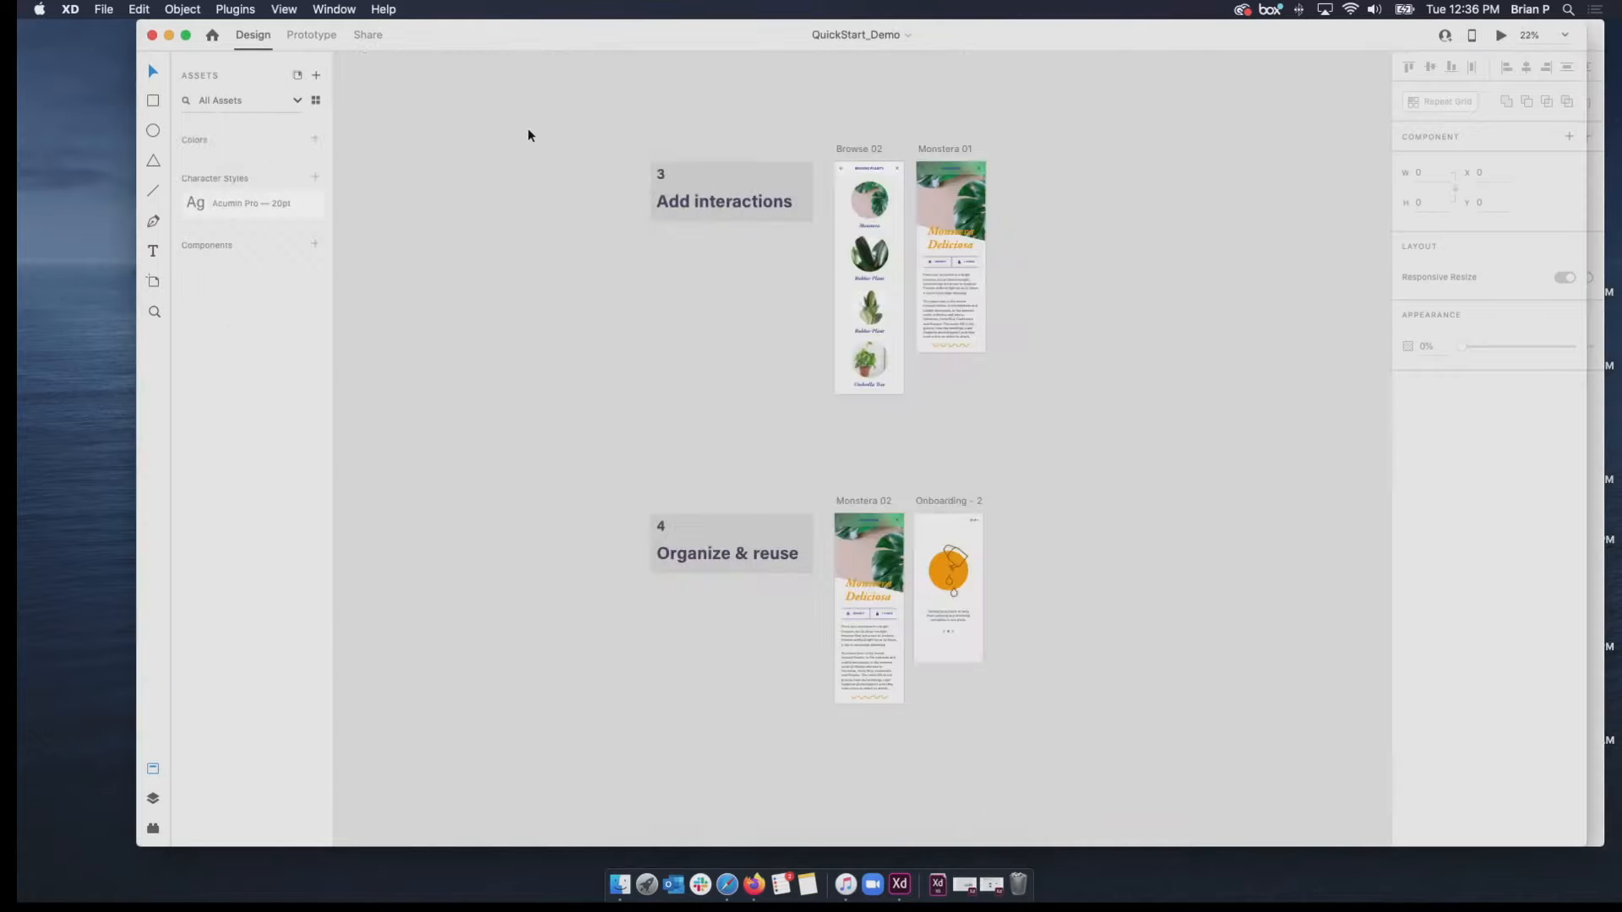
Bring the QuickStart_Demo document forward and examine its numbered lesson sections, Welcome instructions and The Basics card.
scroll(627, 277, down, 1)
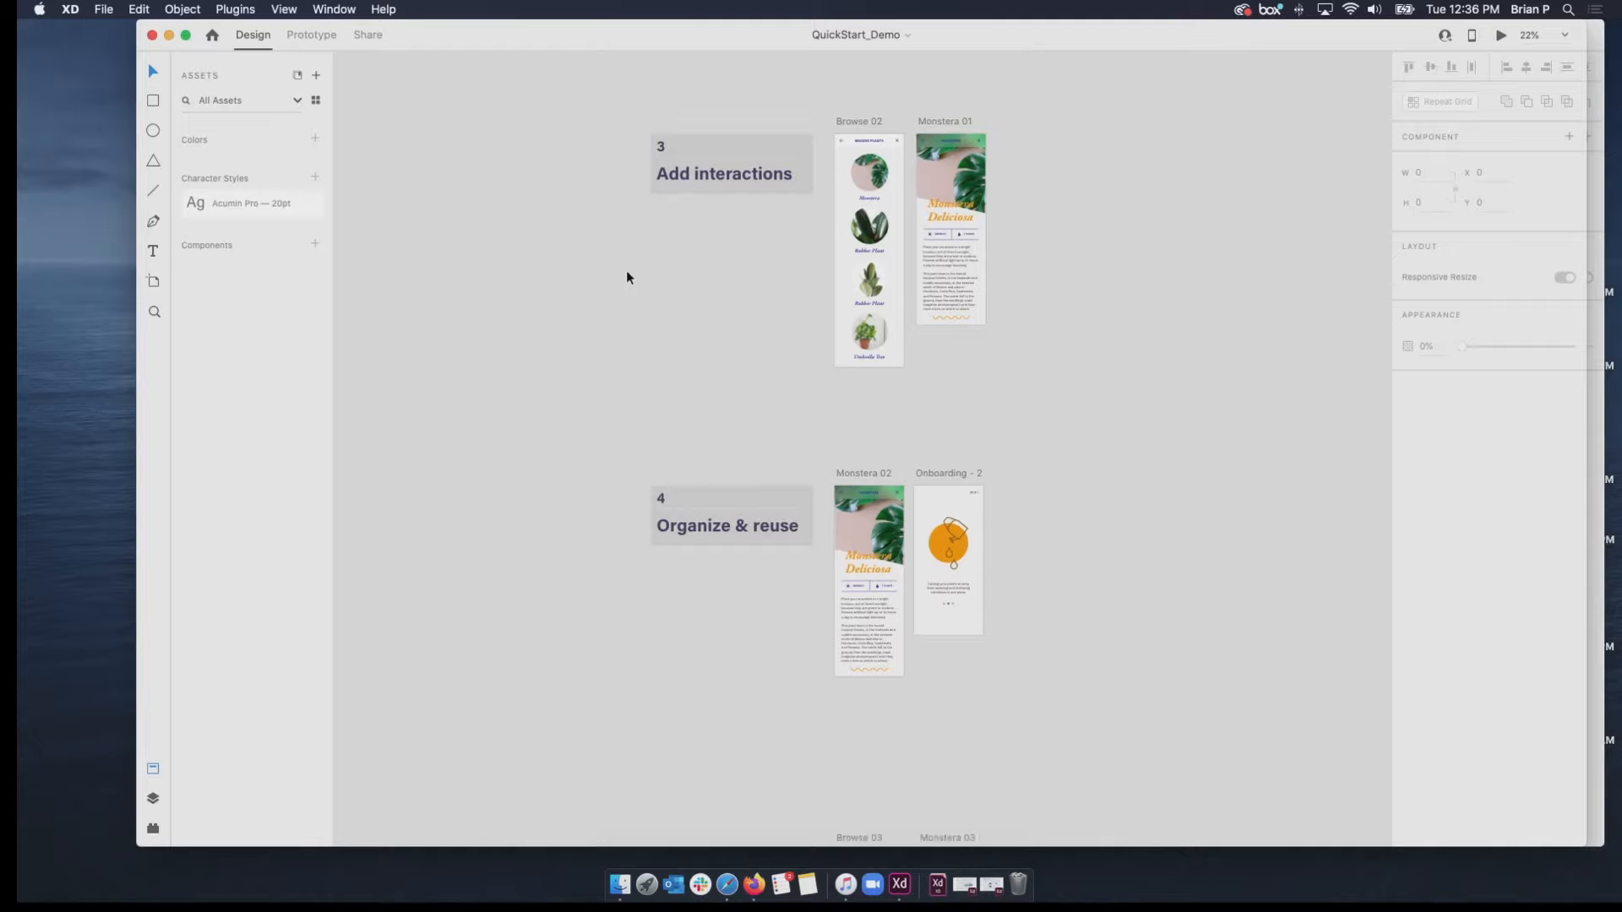
scroll(627, 277, up, 10)
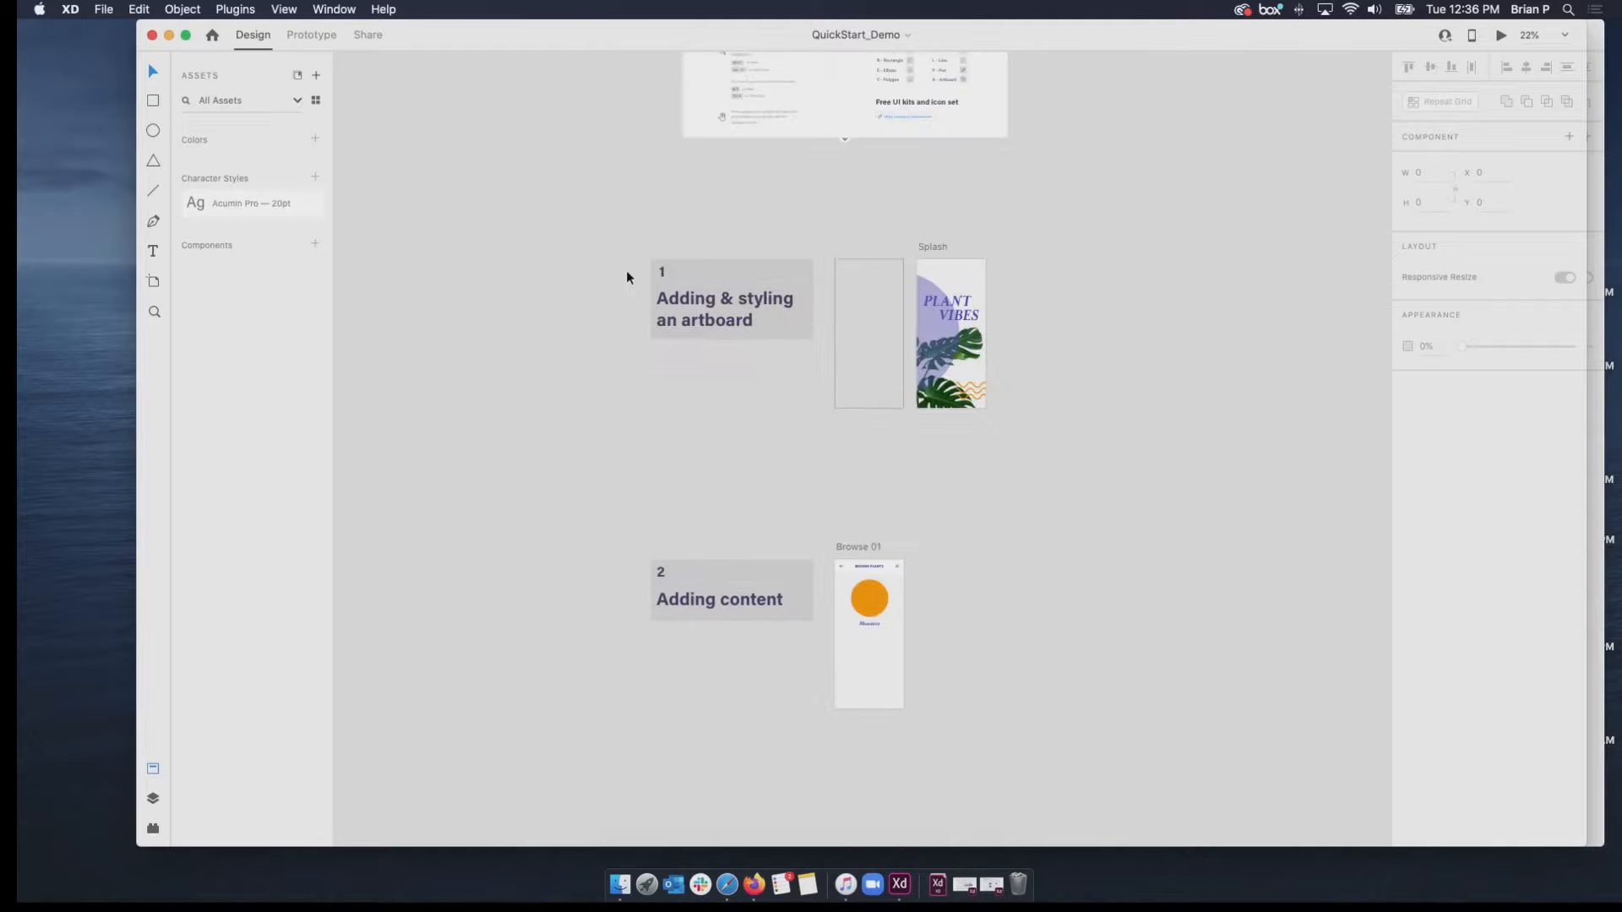
scroll(627, 277, up, 10)
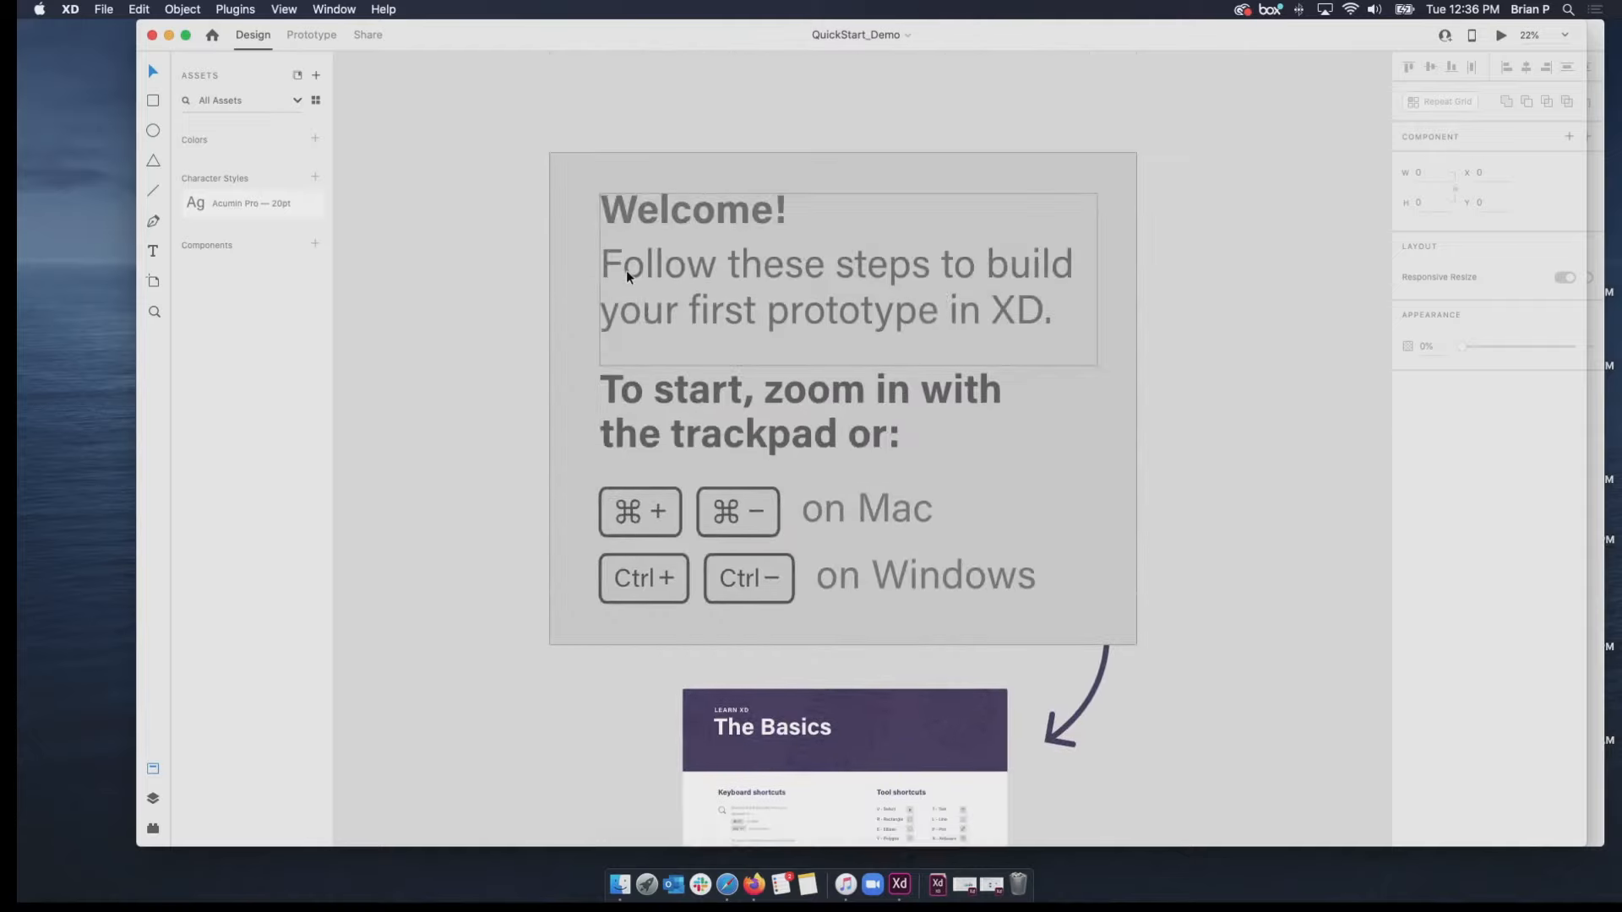
scroll(626, 277, down, 2)
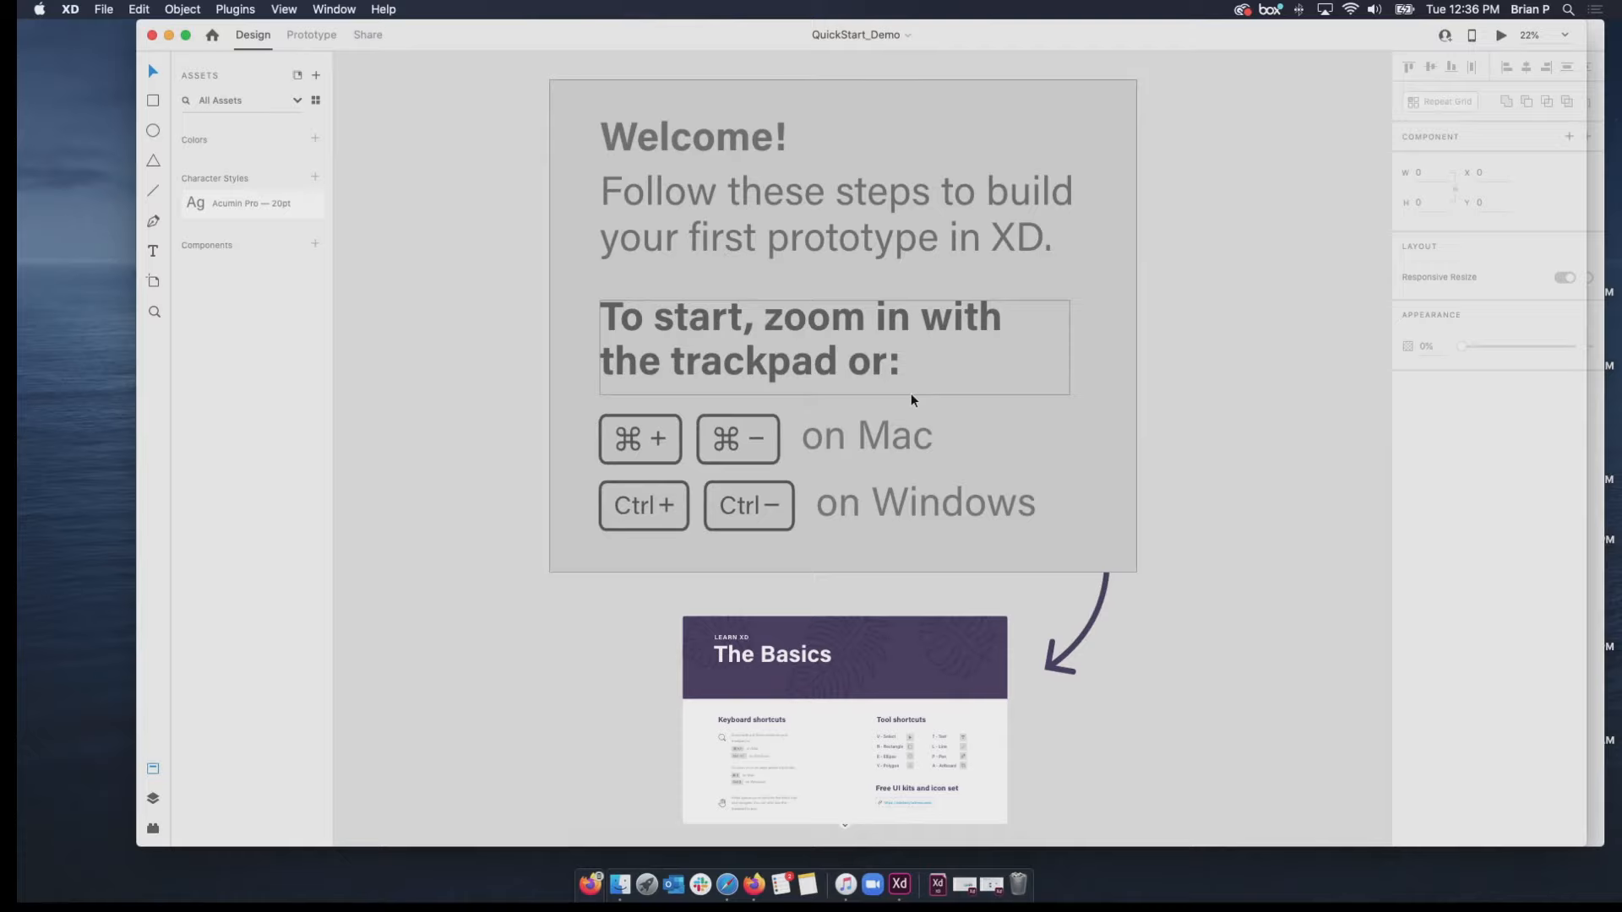
scroll(1030, 308, up, 2)
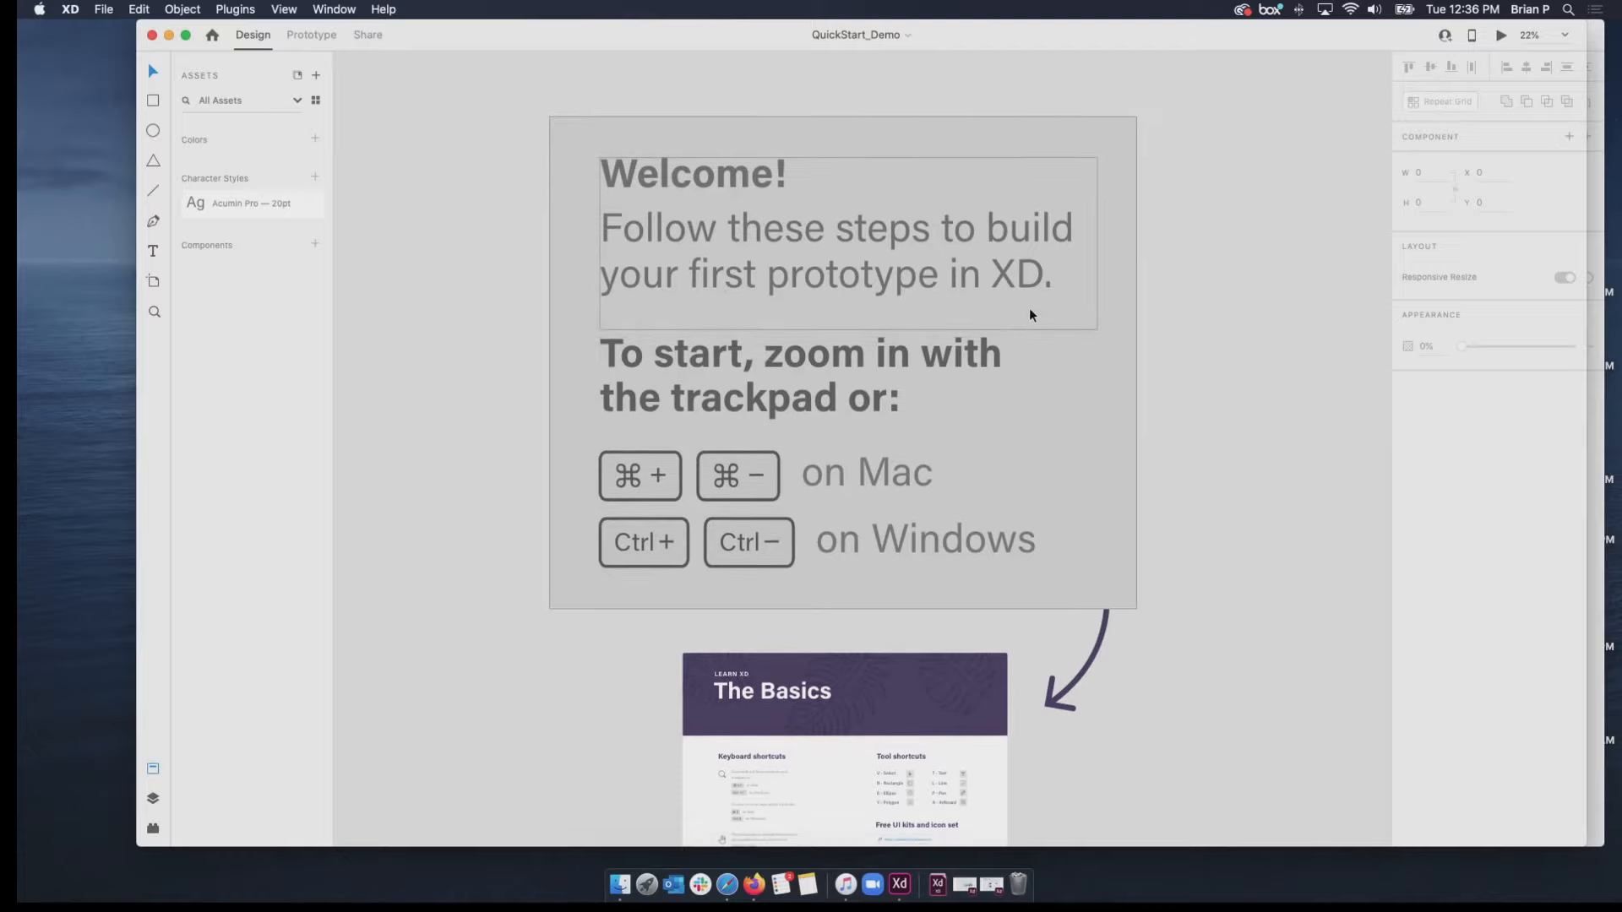
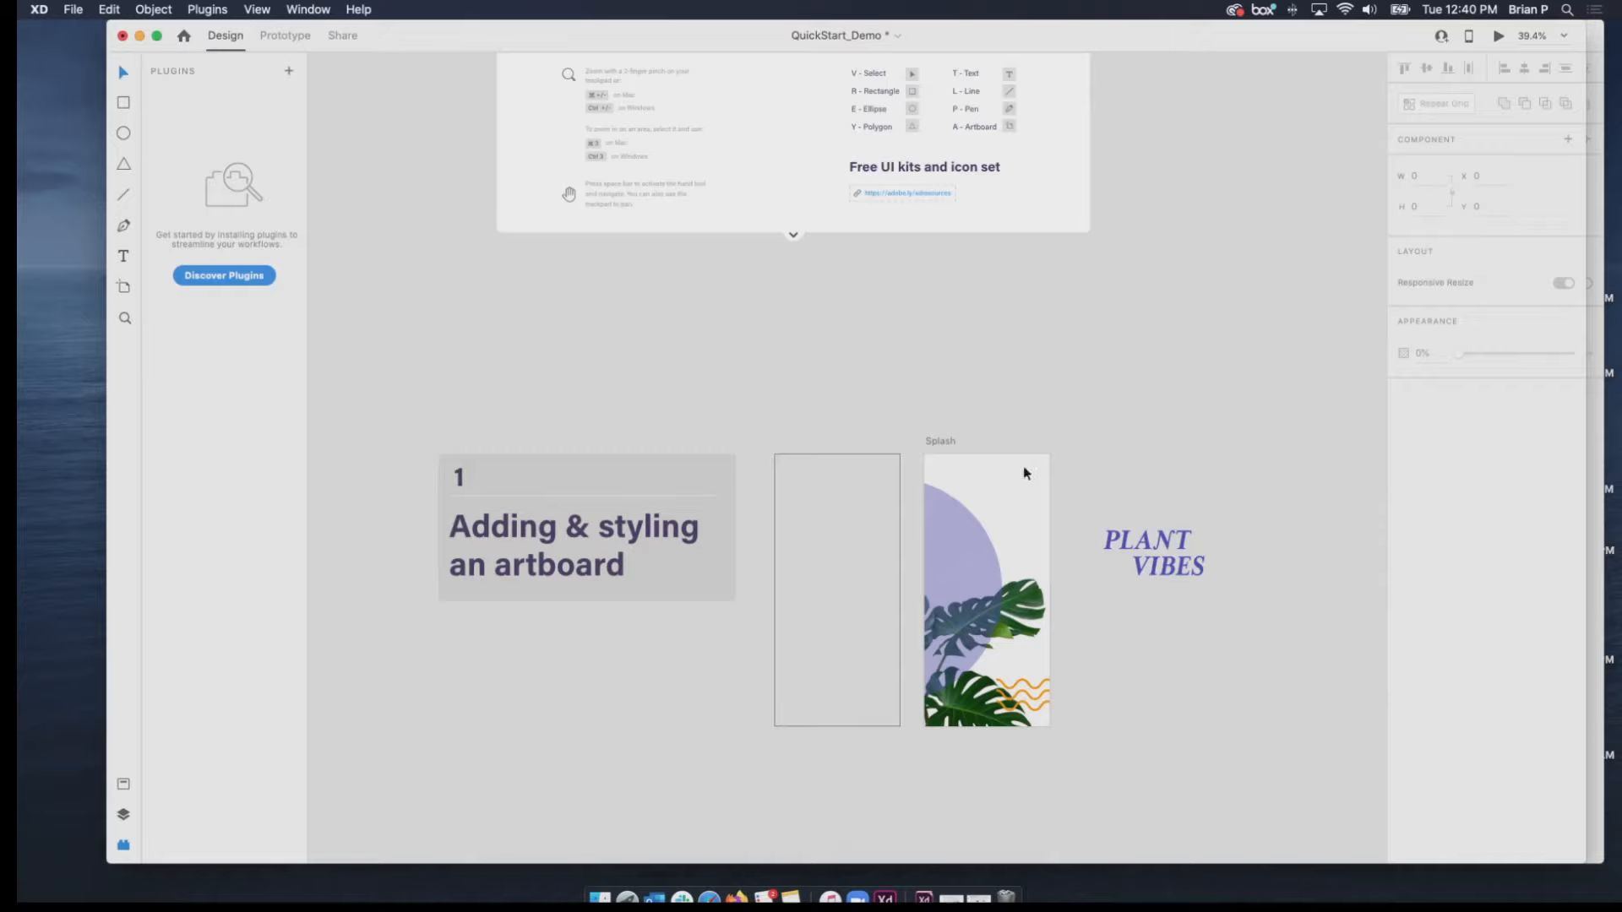
Preview the Splash artboard and close the preview window.
click(934, 442)
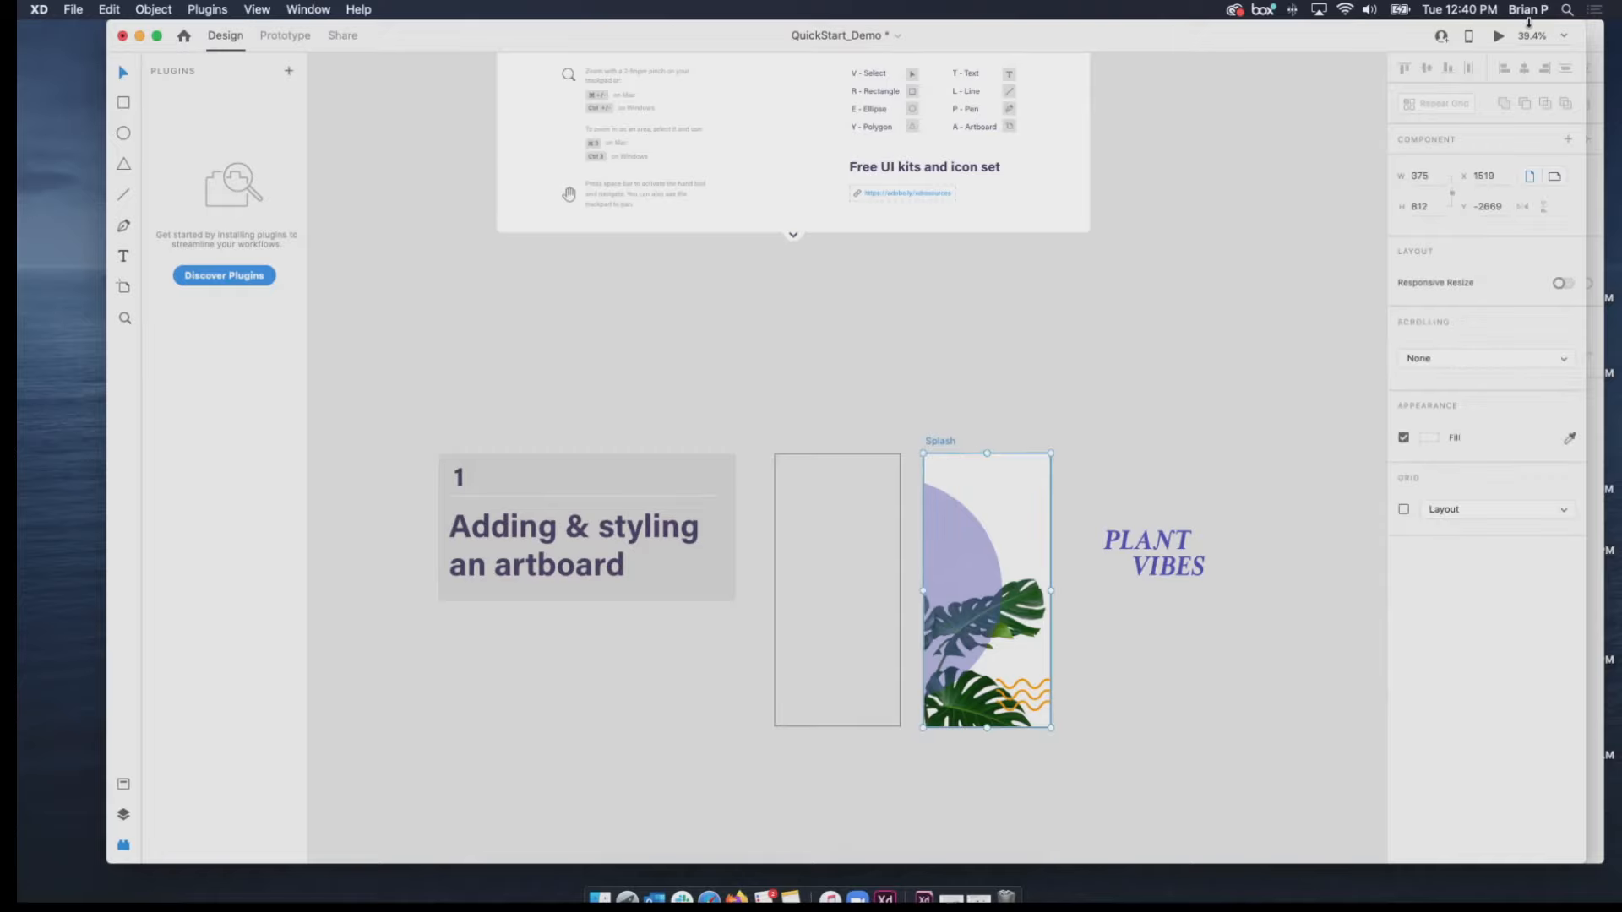
click(1499, 35)
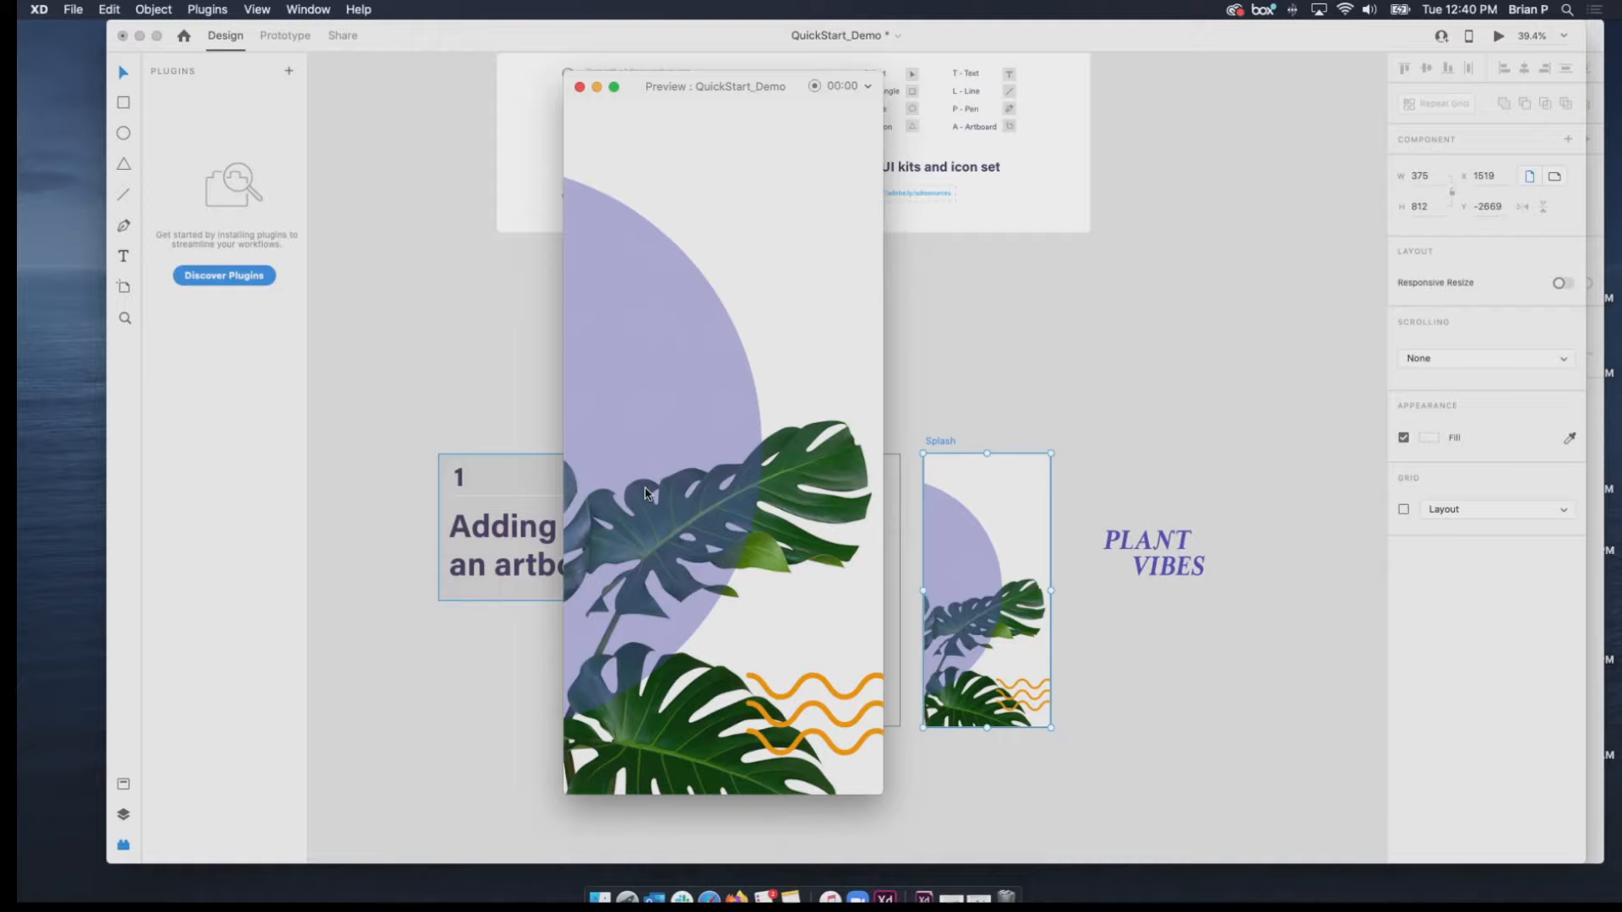
click(581, 88)
Select the PLANT VIBES title and undo its move off the Splash artboard.
click(1111, 541)
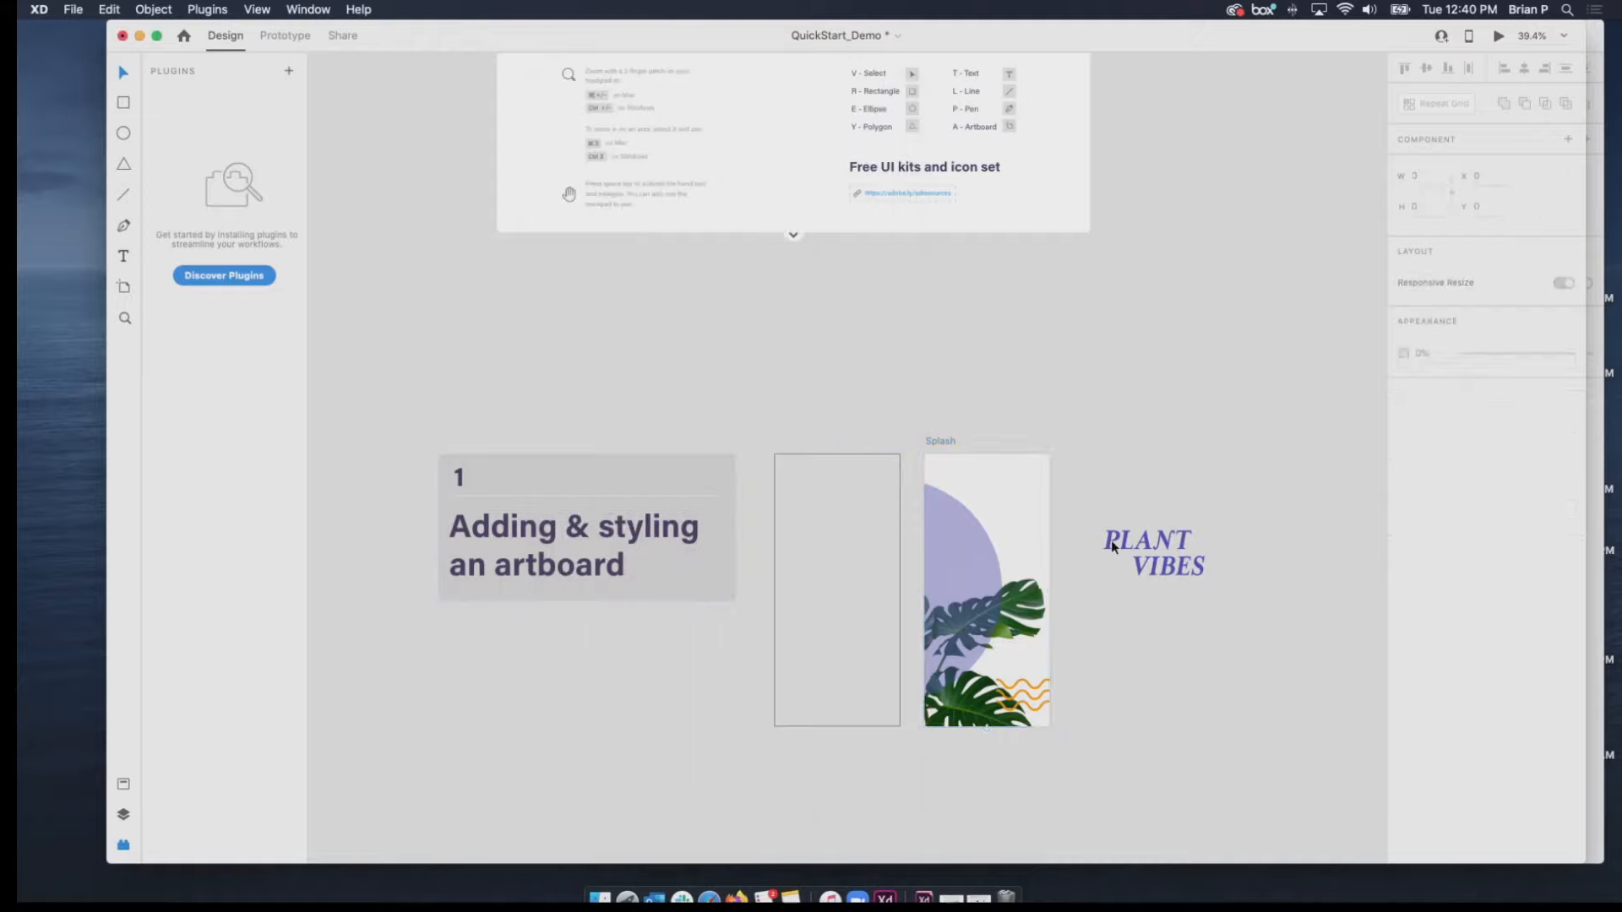
click(1111, 543)
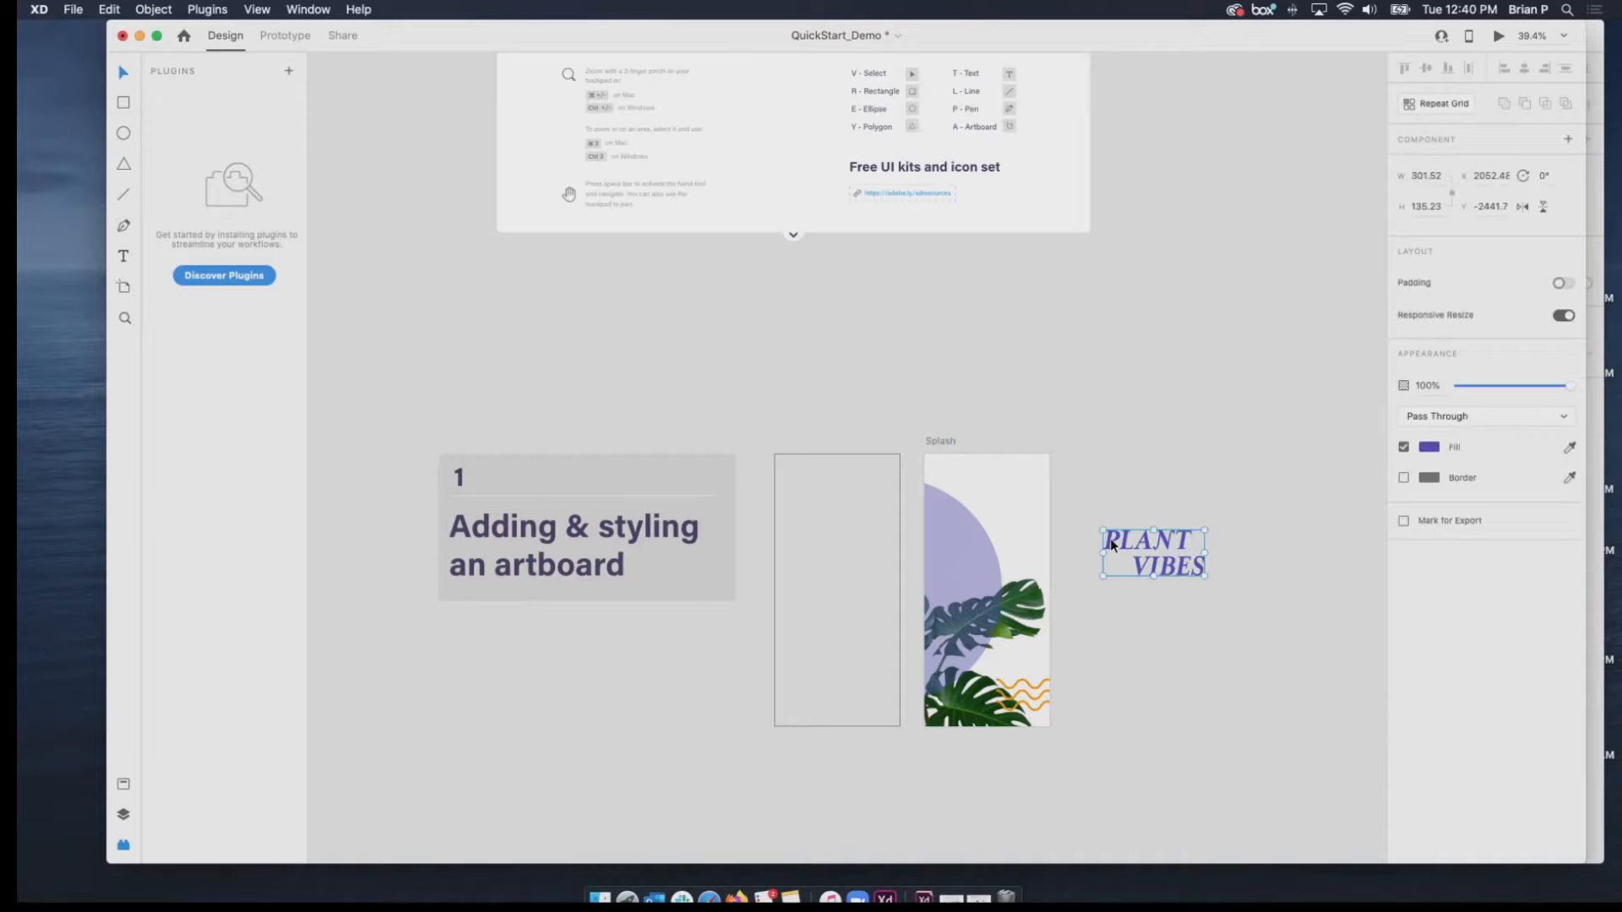
key(super+z)
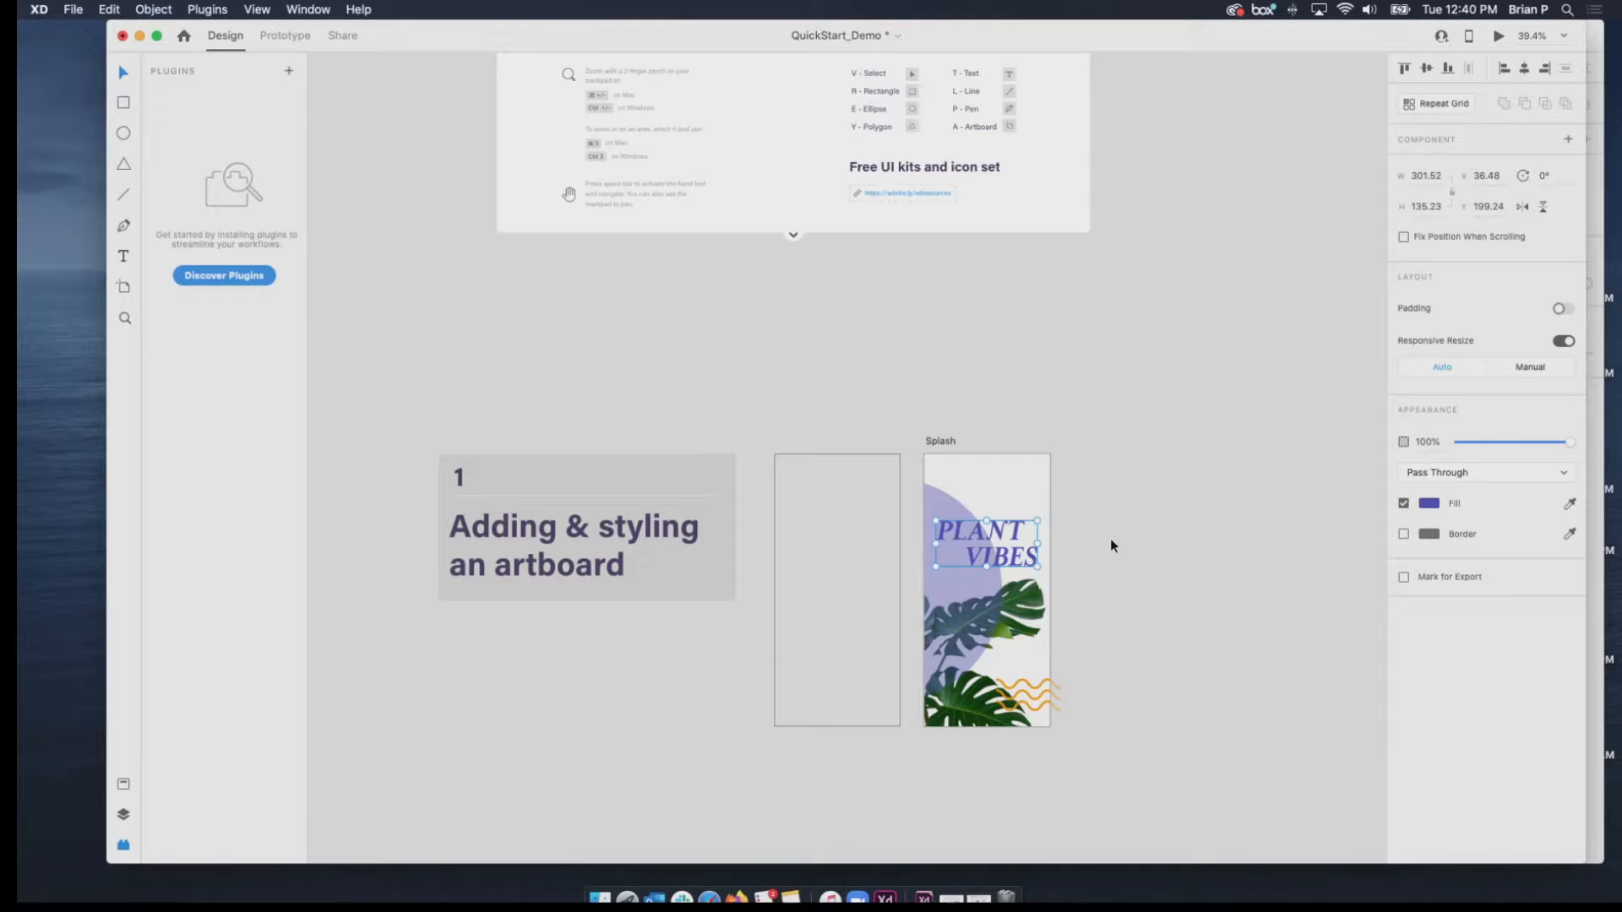
click(1010, 442)
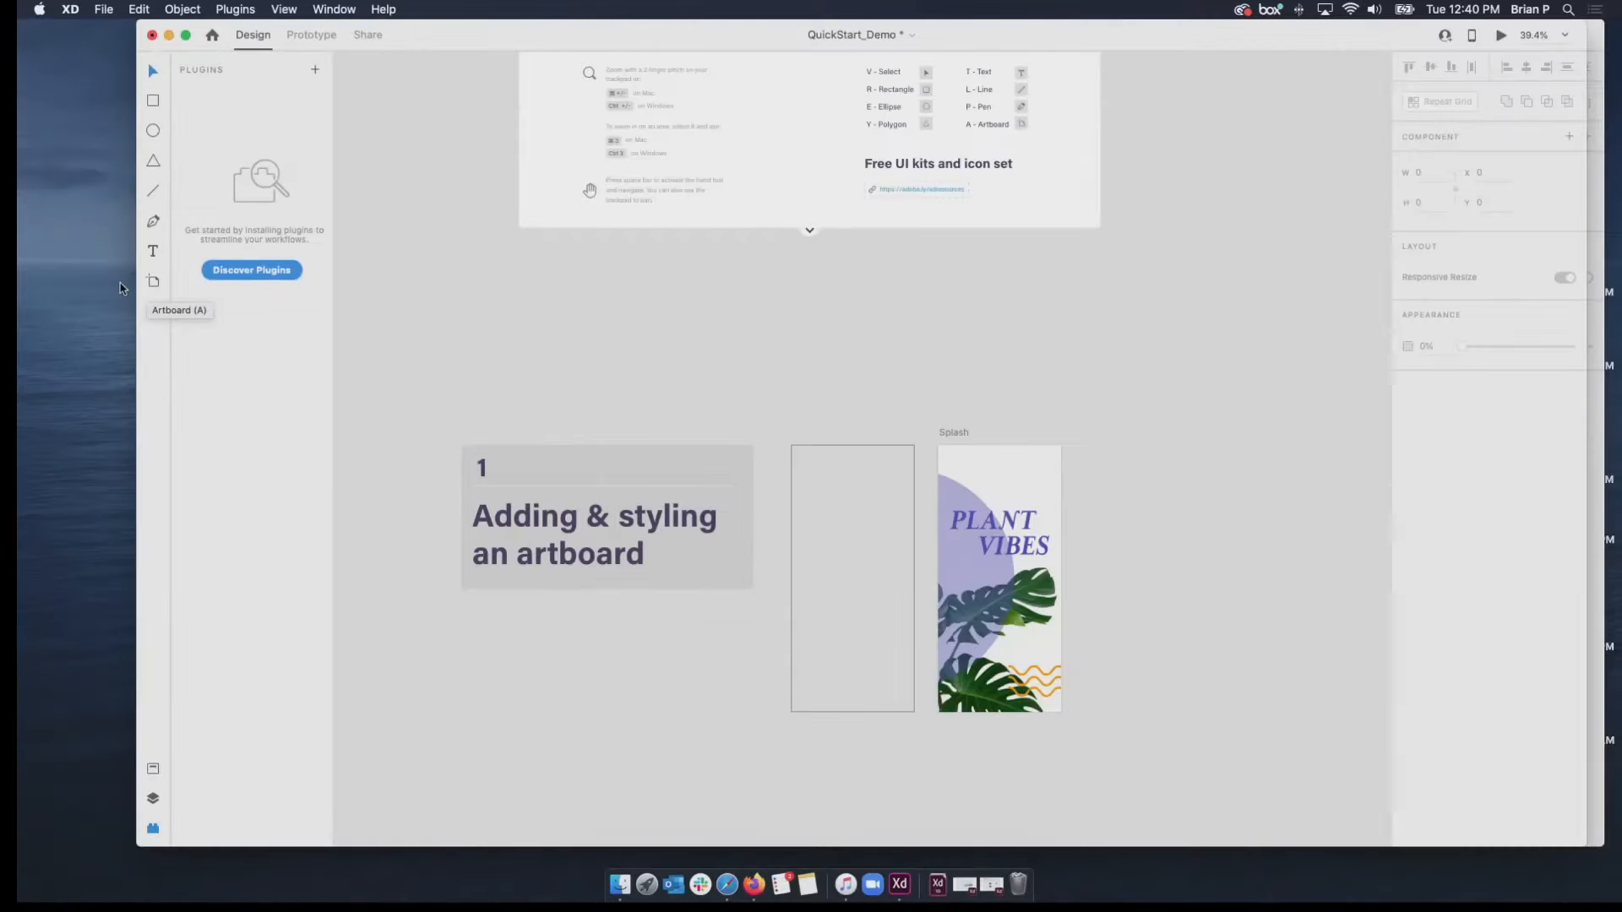
Draw a 375 by 812 artboard over the empty outlined frame beside the Splash artboard.
click(153, 283)
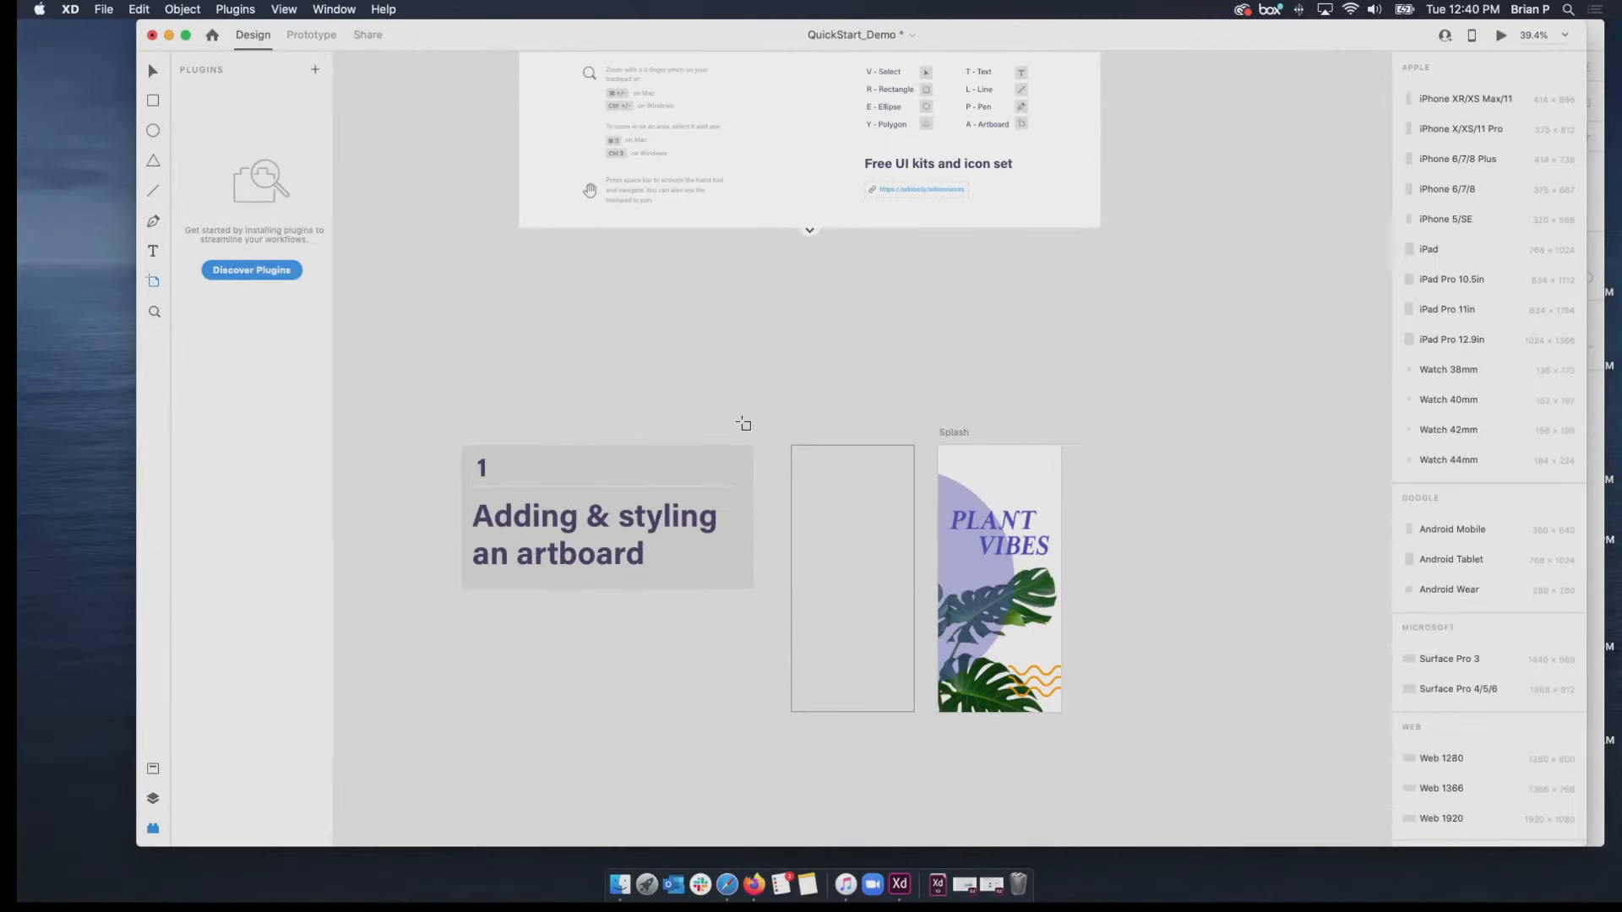
drag(793, 447, 790, 442)
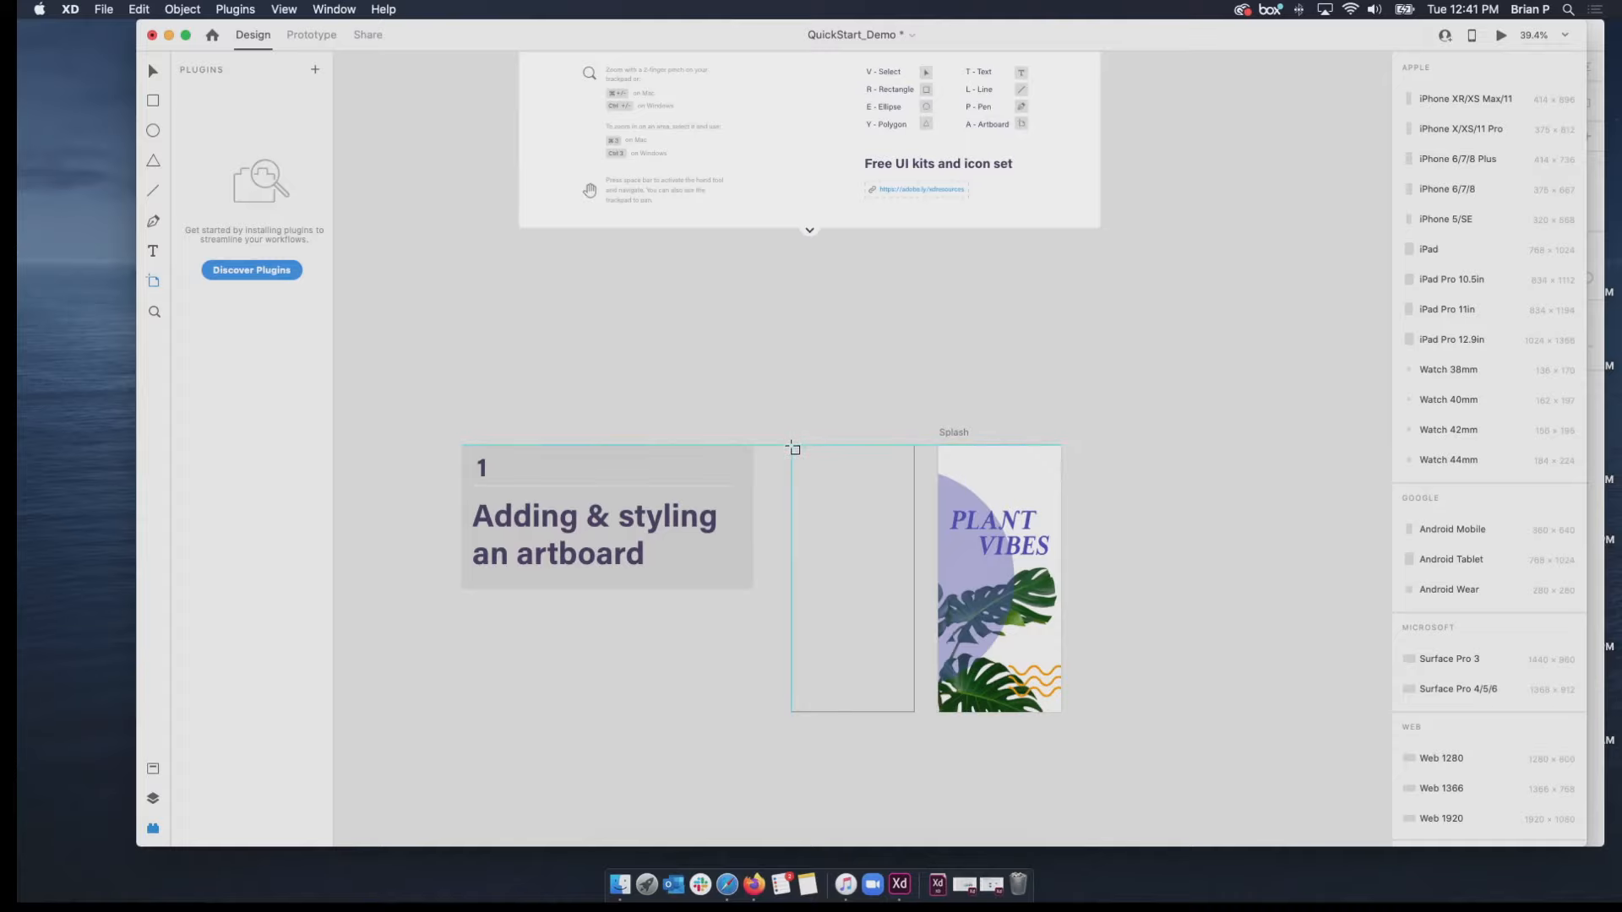
scroll(795, 449, up, 5)
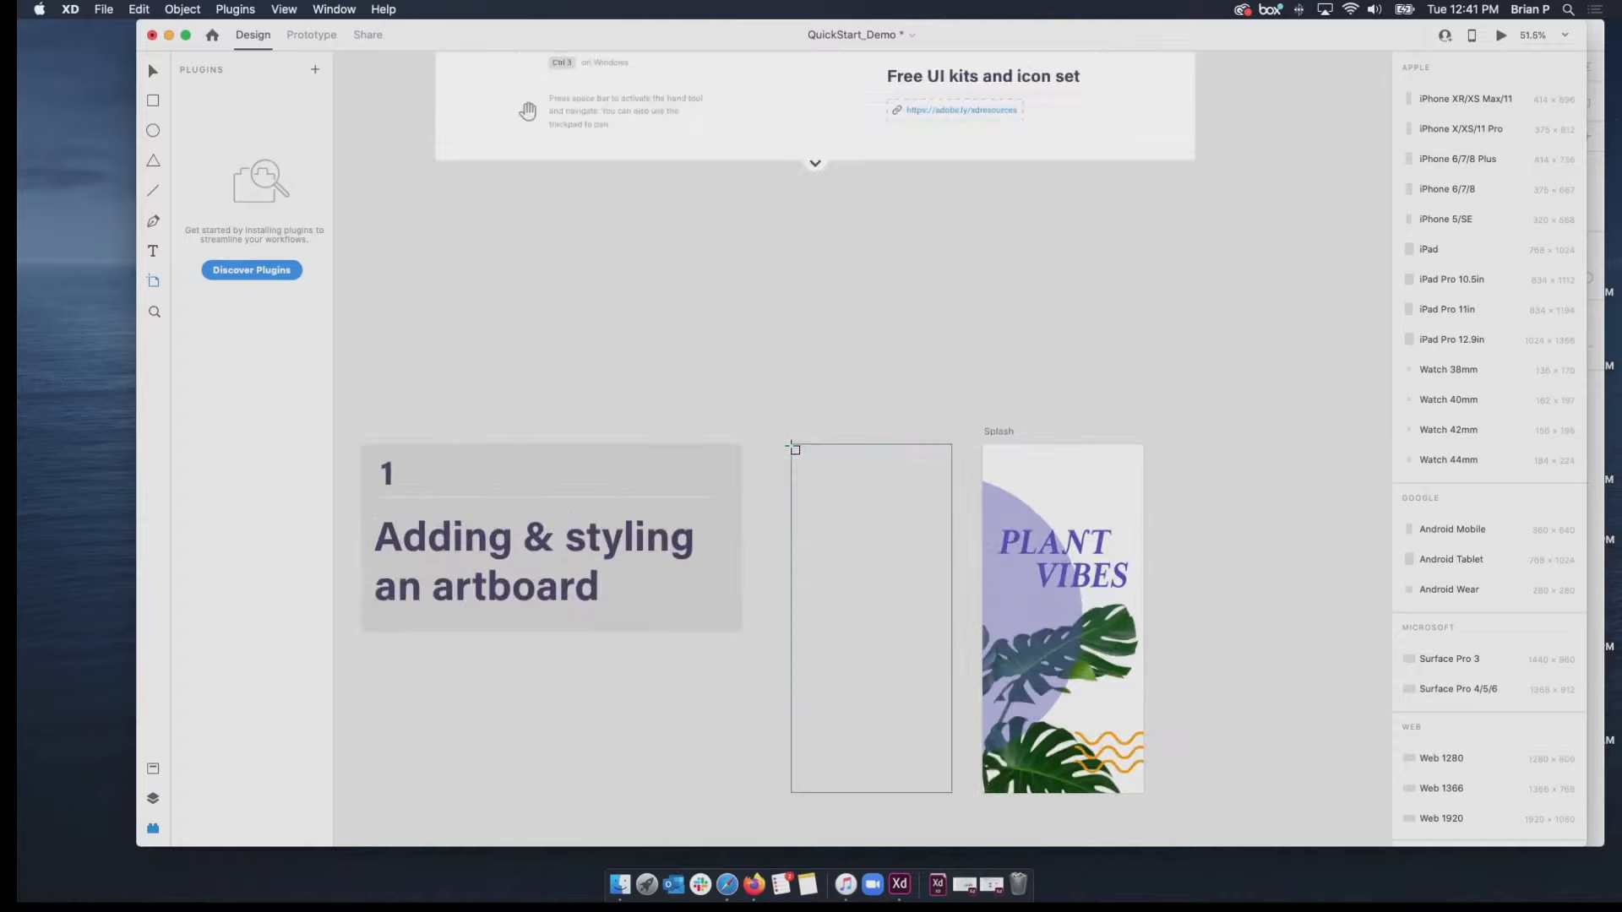
scroll(795, 448, down, 1)
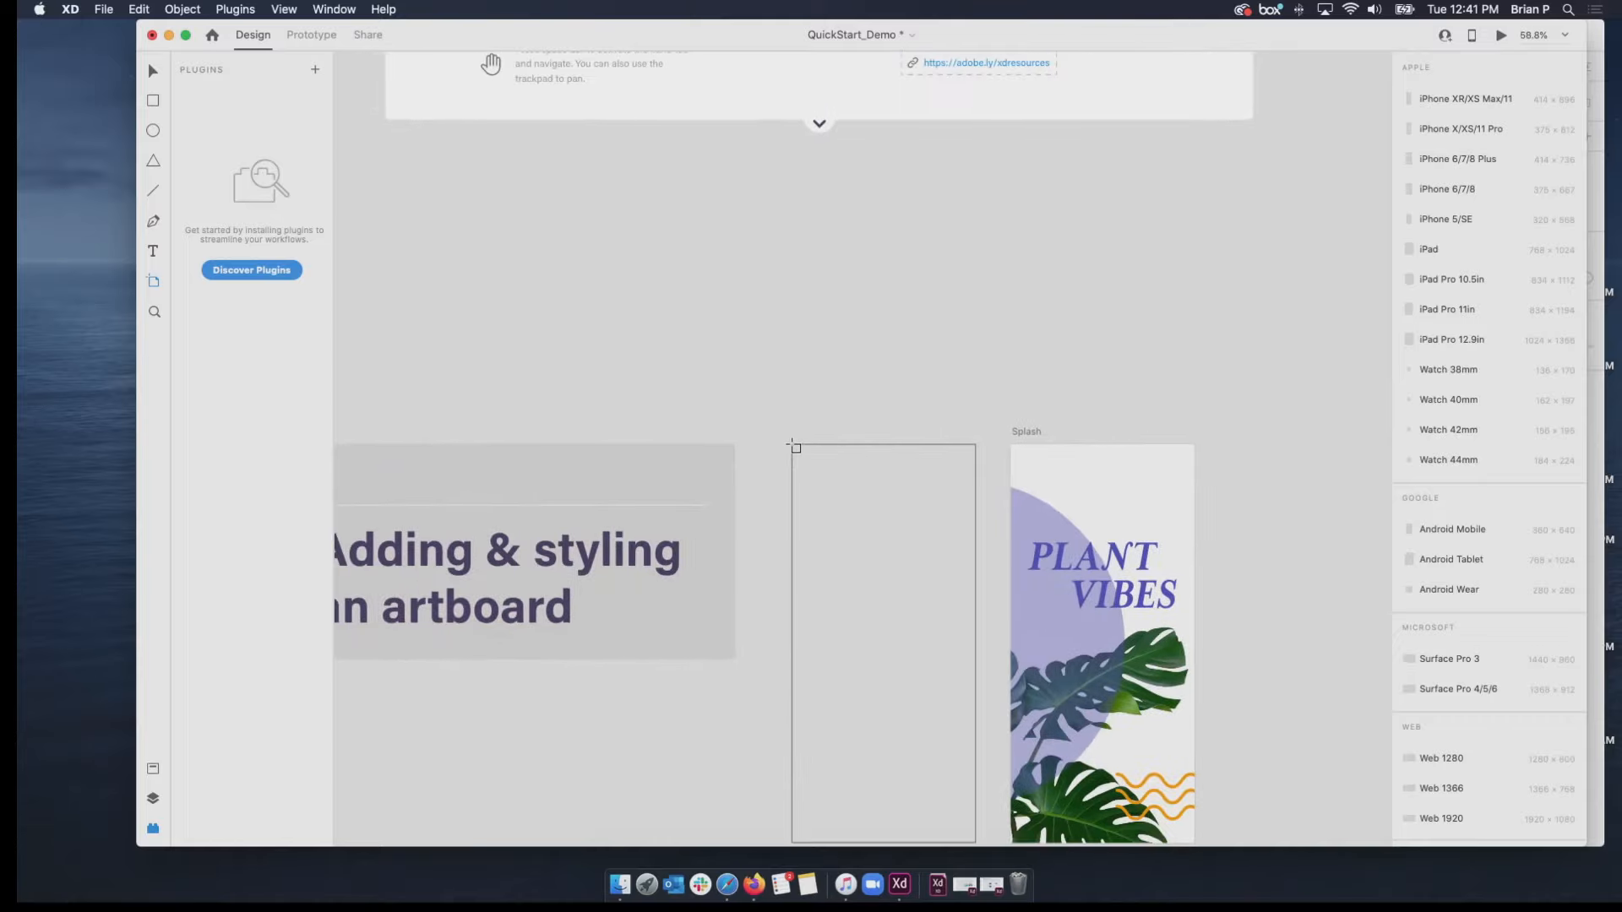
scroll(795, 449, down, 5)
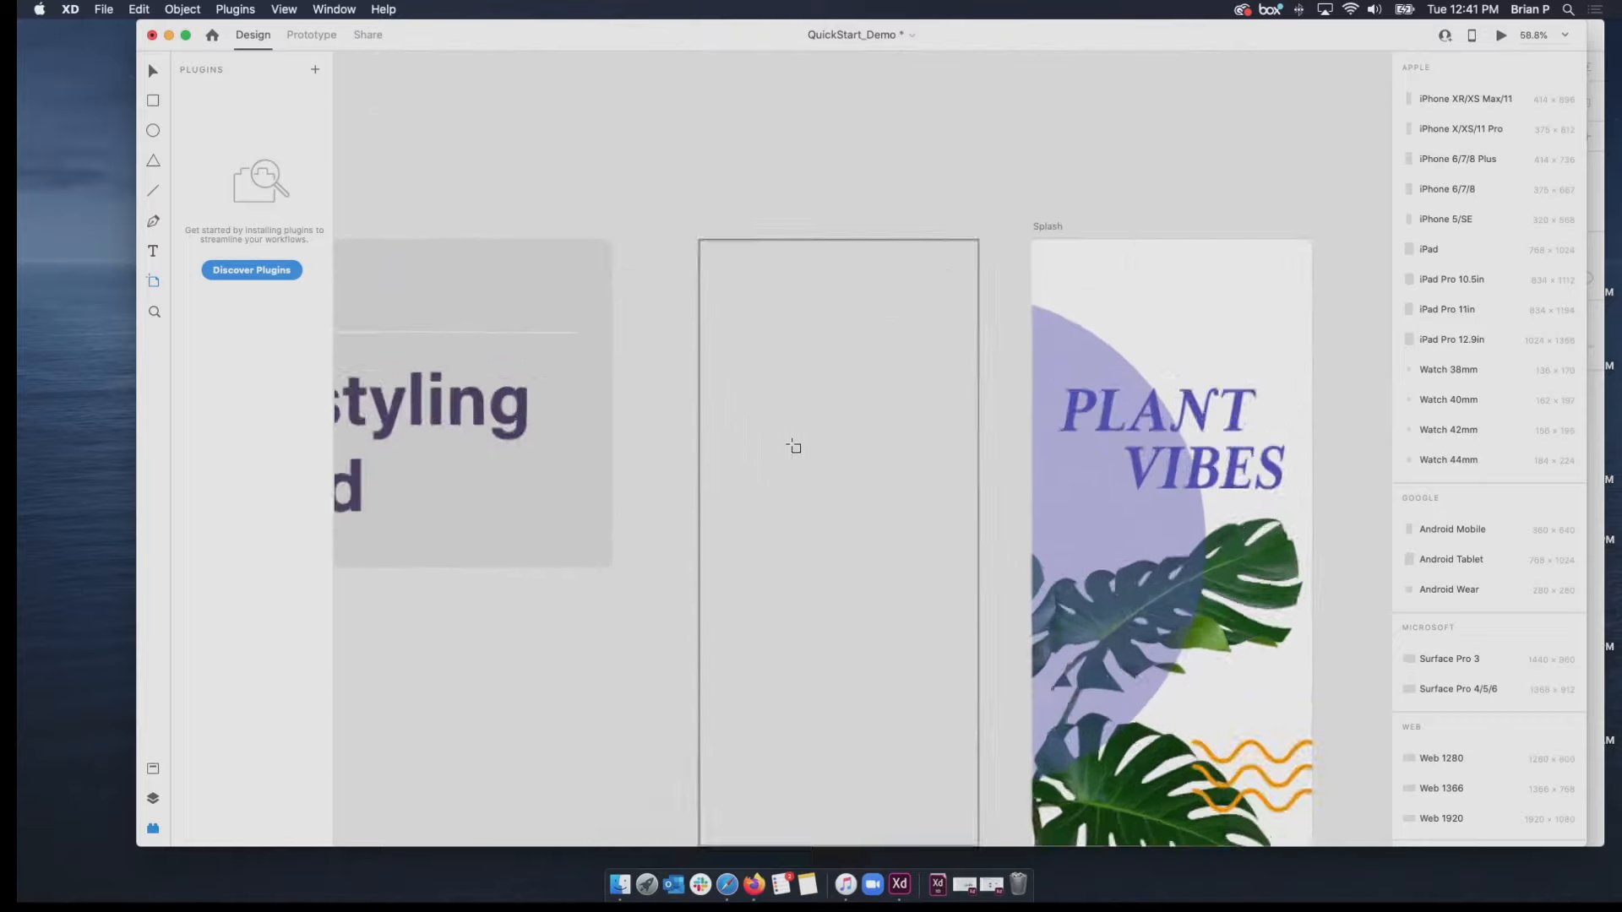
scroll(795, 447, up, 5)
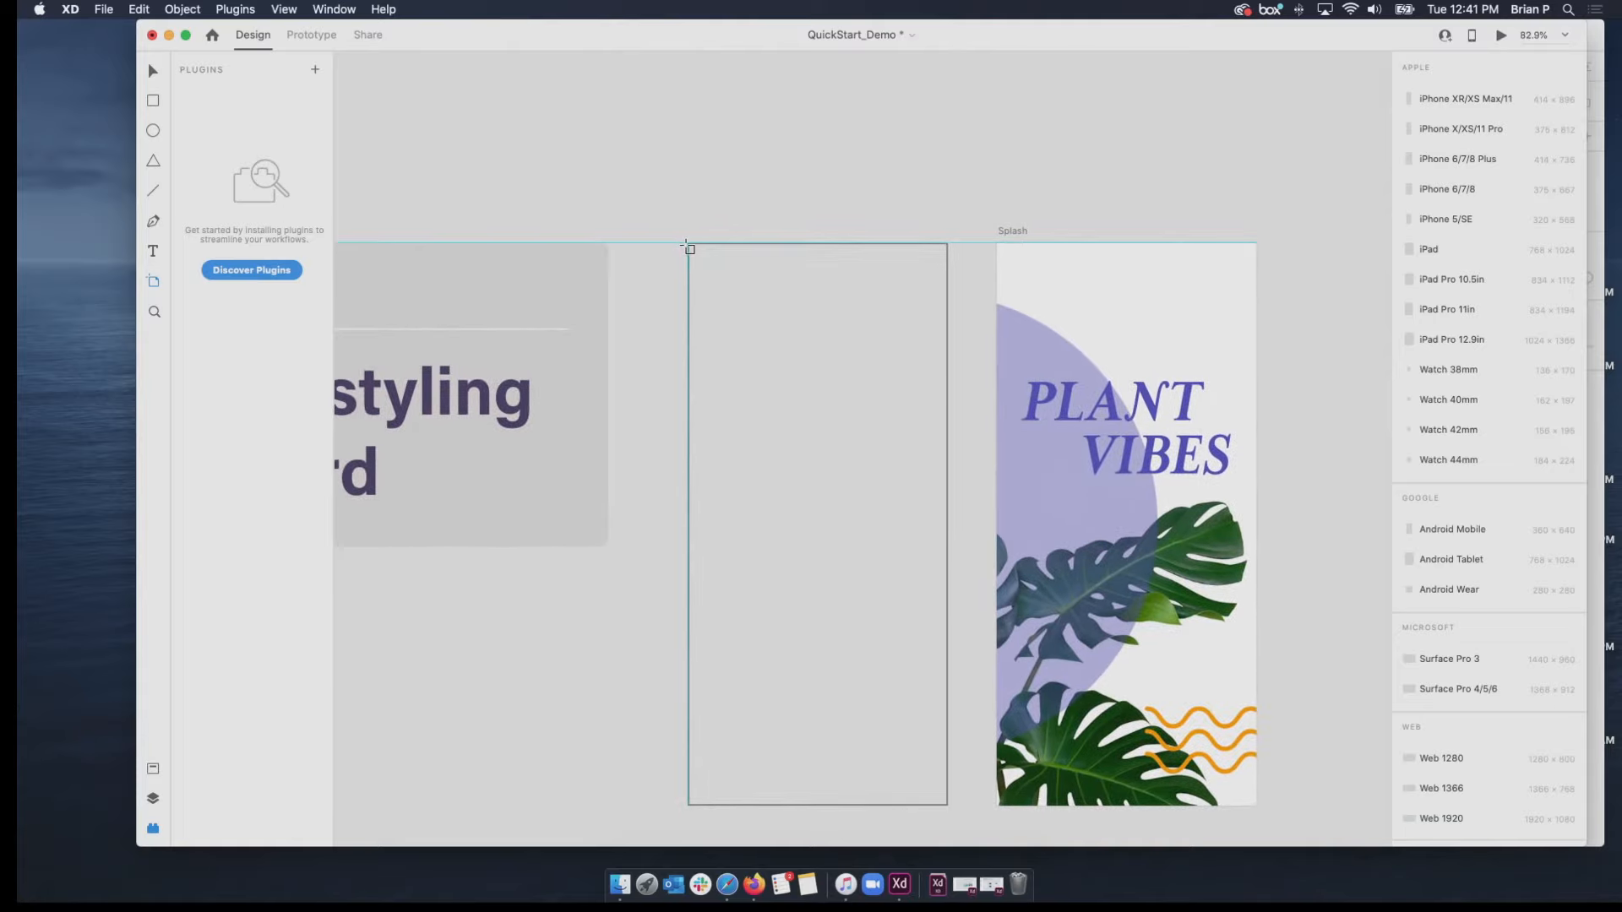
mouse_move(689, 244)
mouse_down()
mouse_move(781, 449)
mouse_move(814, 483)
mouse_move(896, 763)
mouse_move(949, 808)
mouse_up()
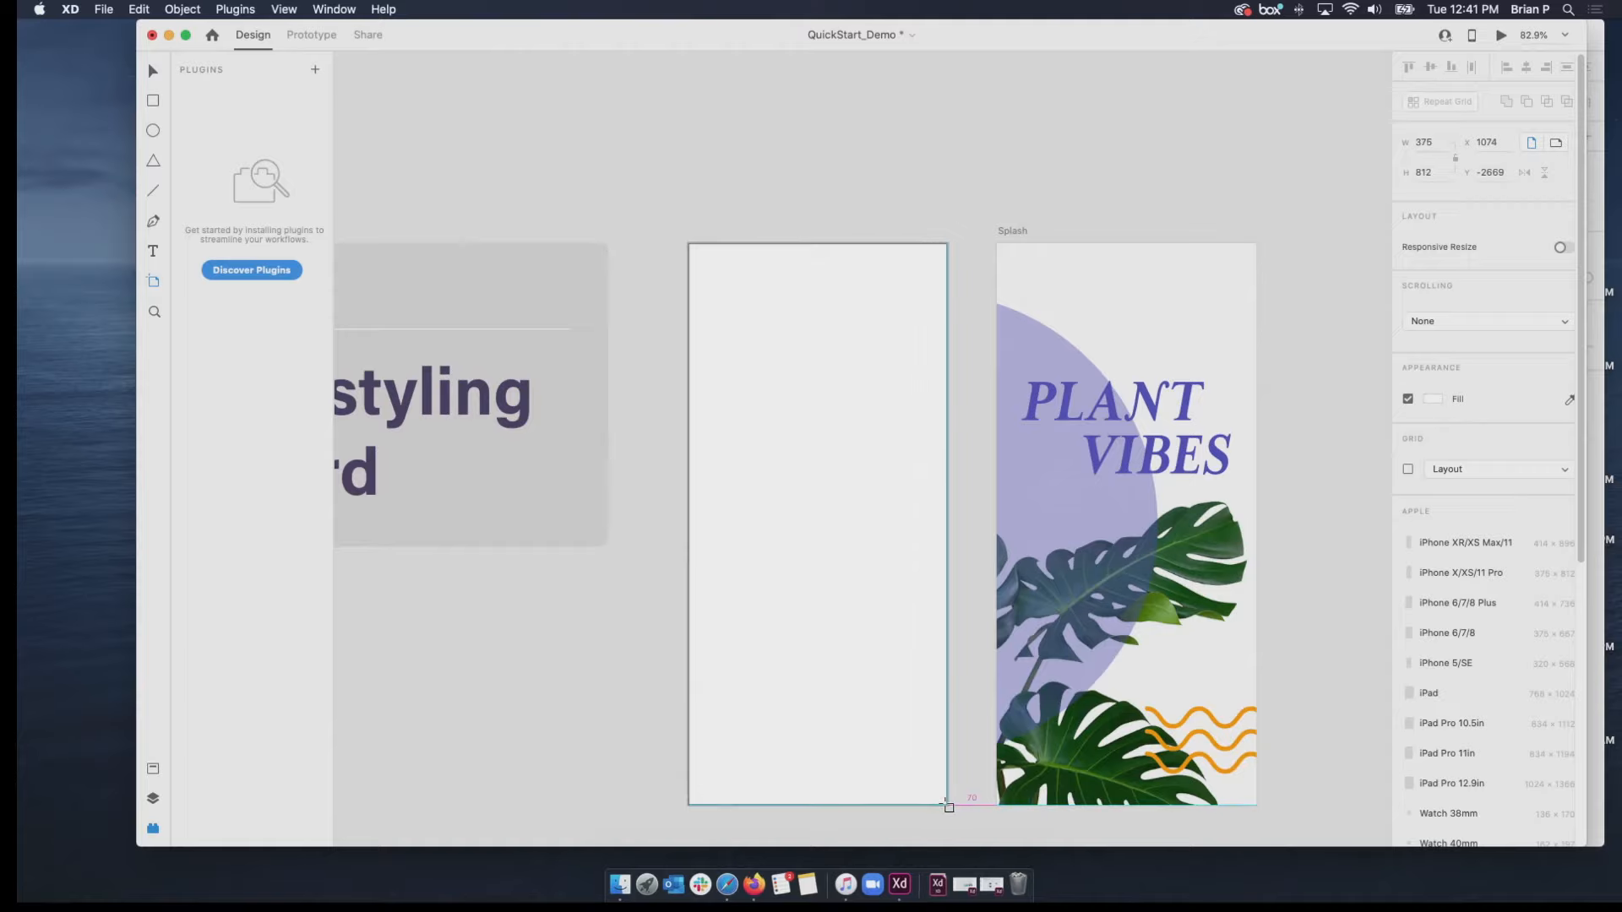
drag(947, 805, 949, 806)
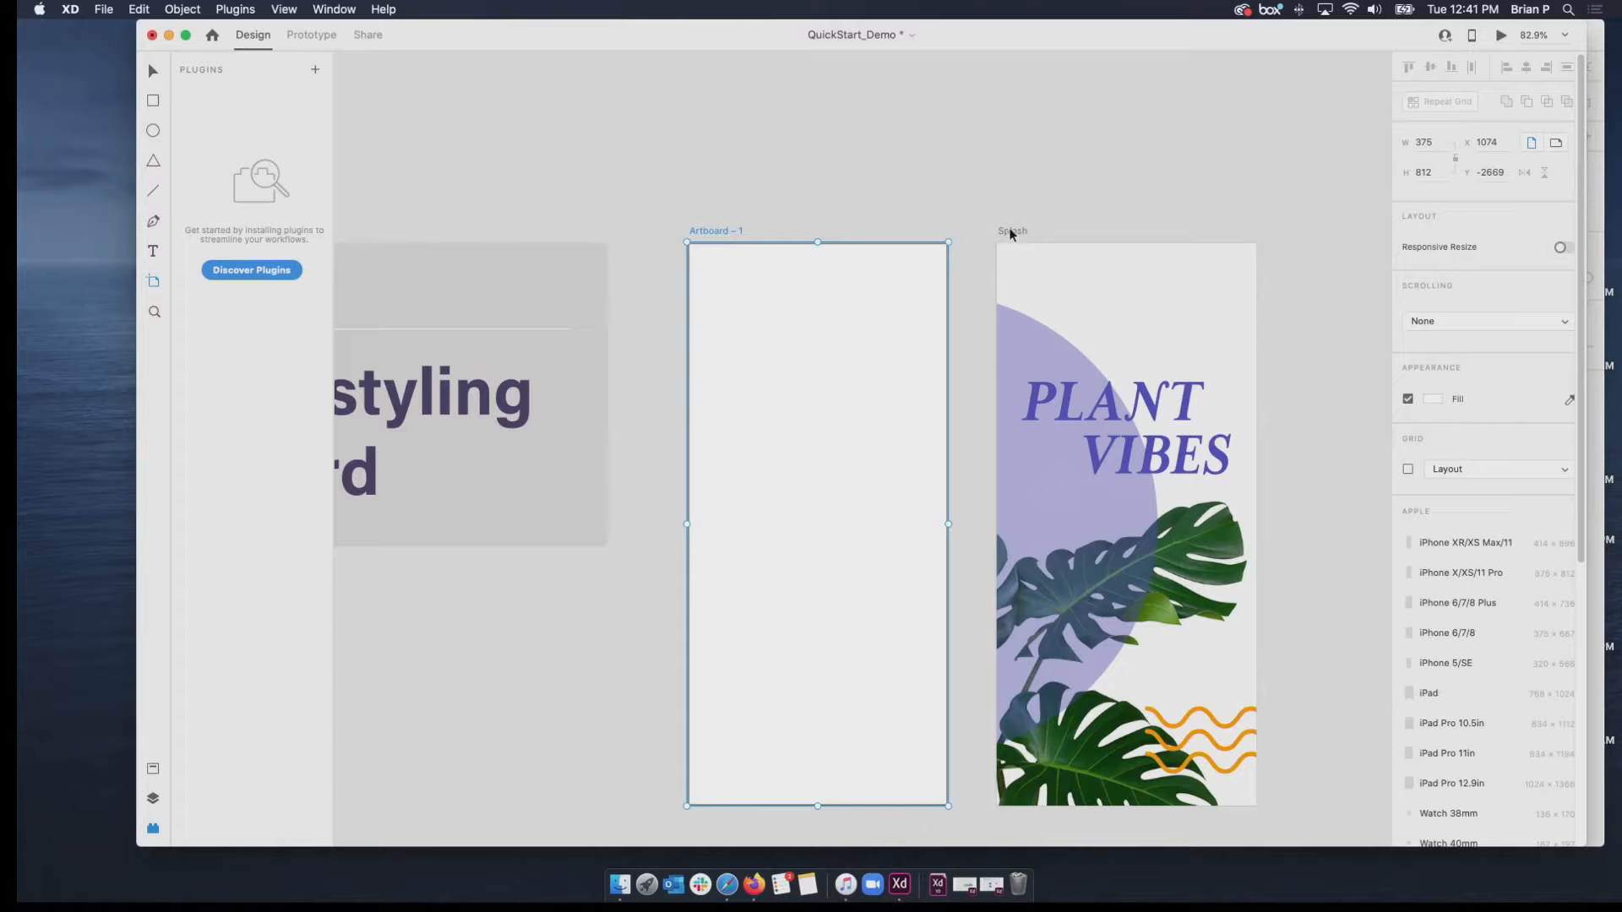
Rename the new artboard as Start.
click(153, 73)
double_click(704, 232)
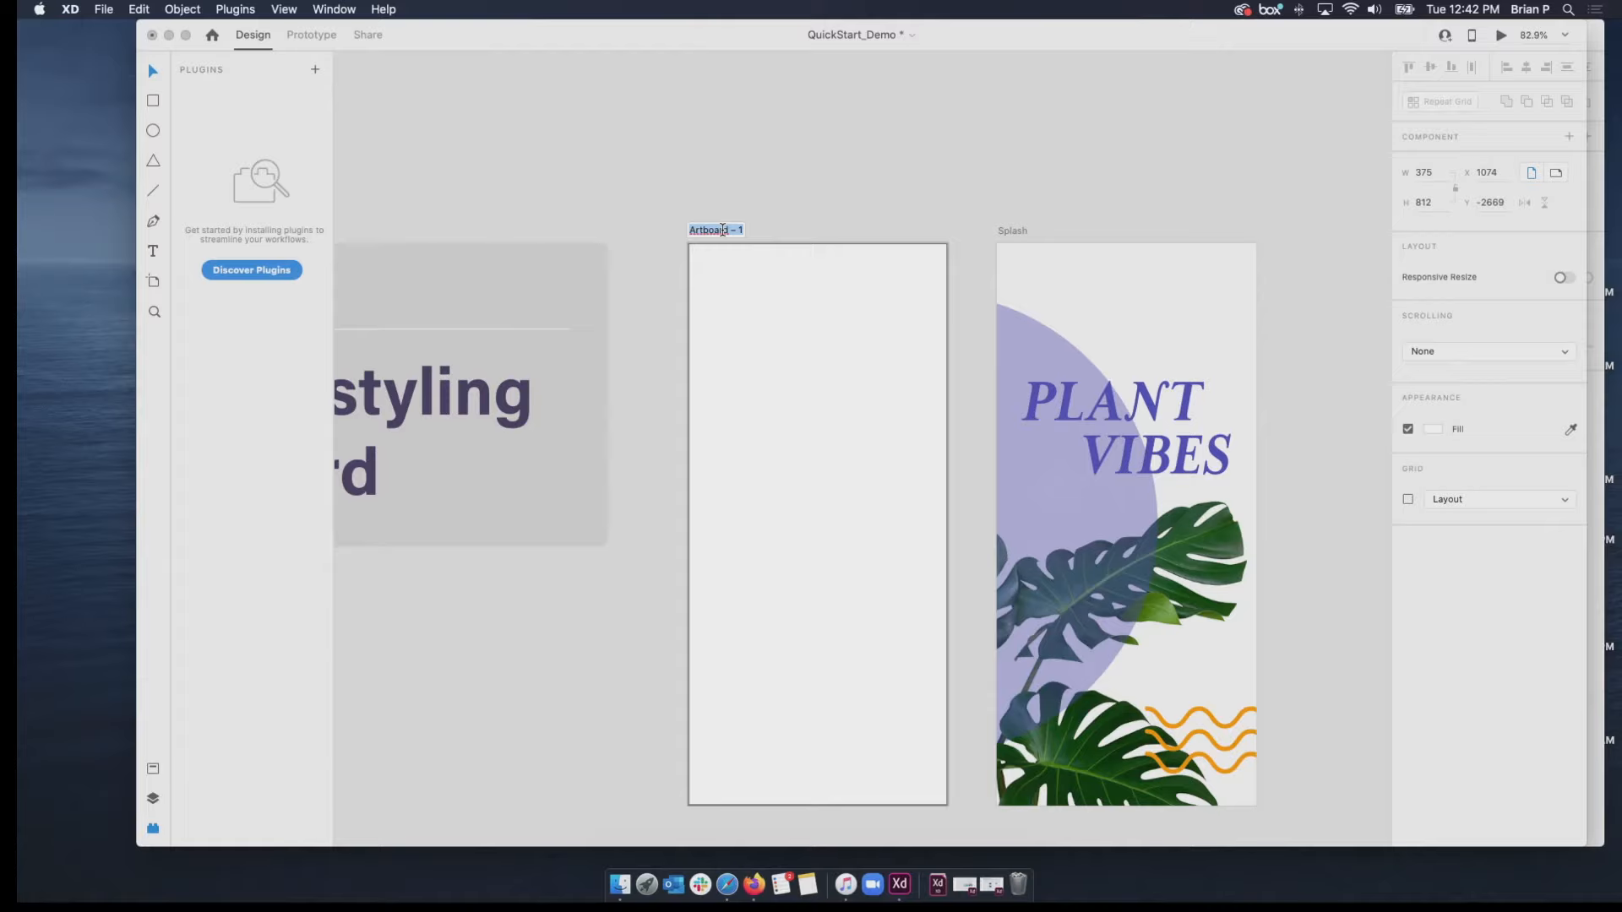
text(Start)
key(Return)
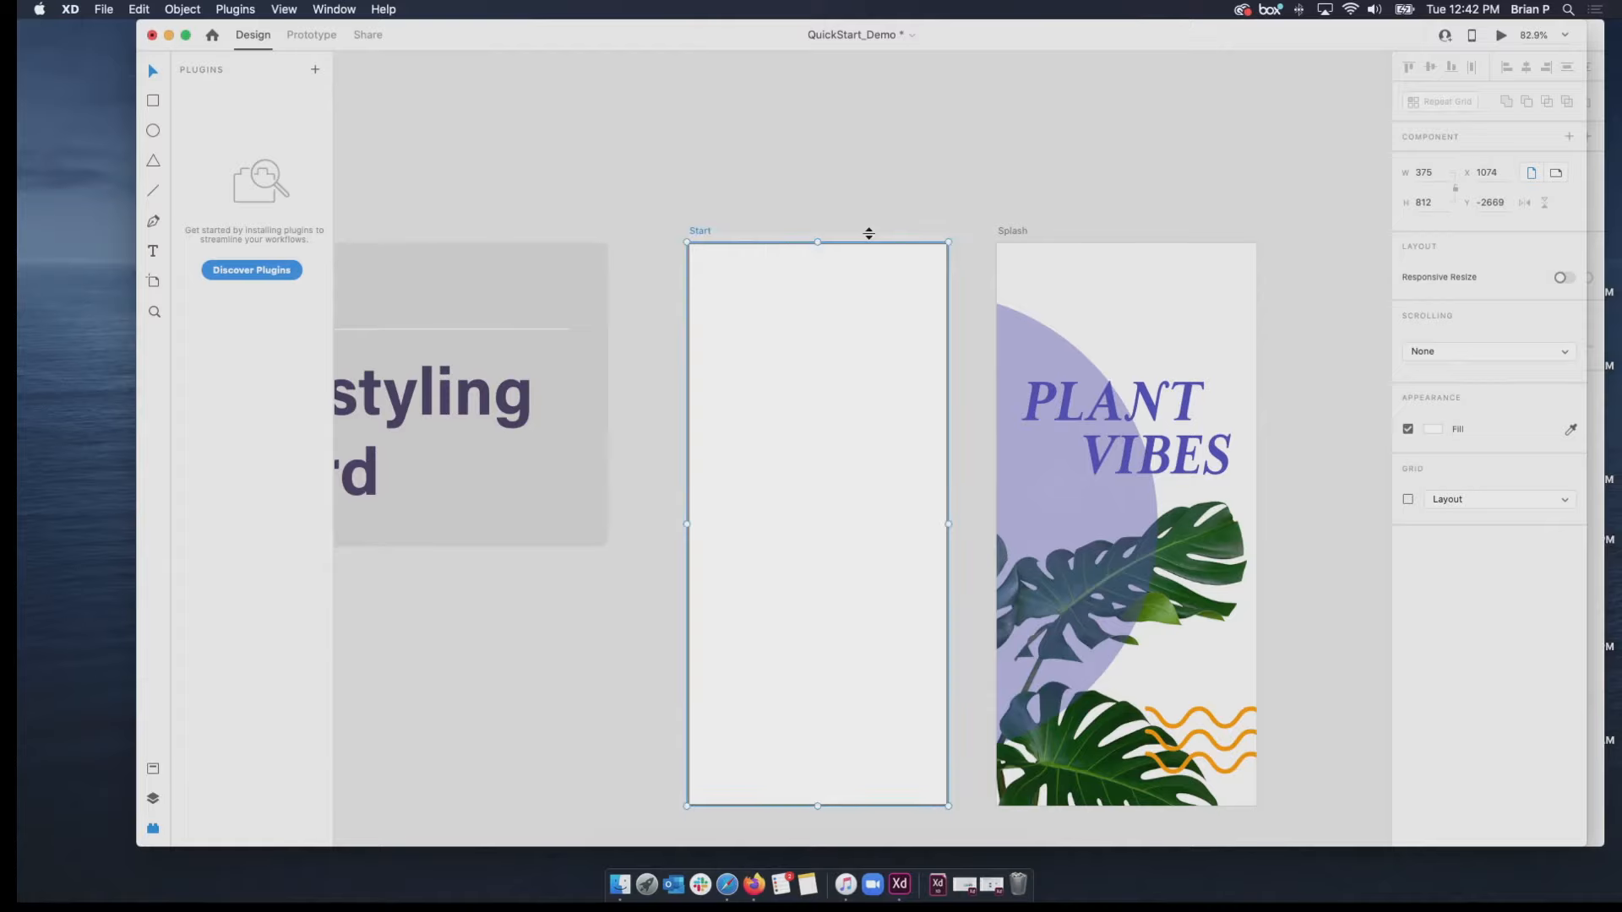
click(846, 225)
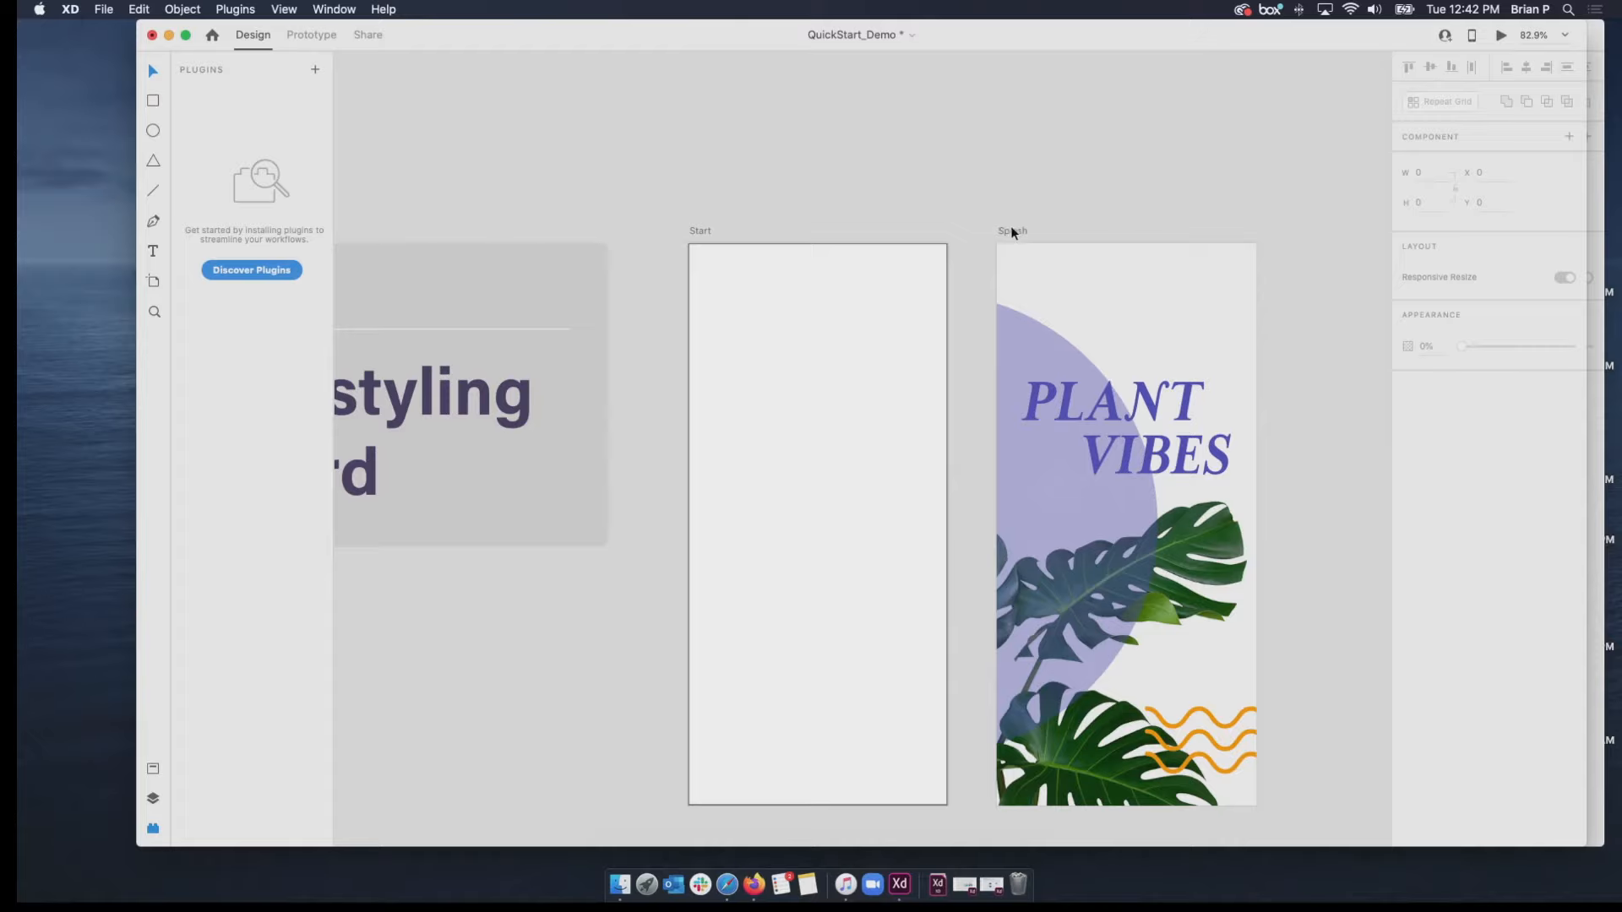
Paste a copy of the Splash artboard's PLANT VIBES title onto the Start artboard, then delete the copy.
click(1140, 395)
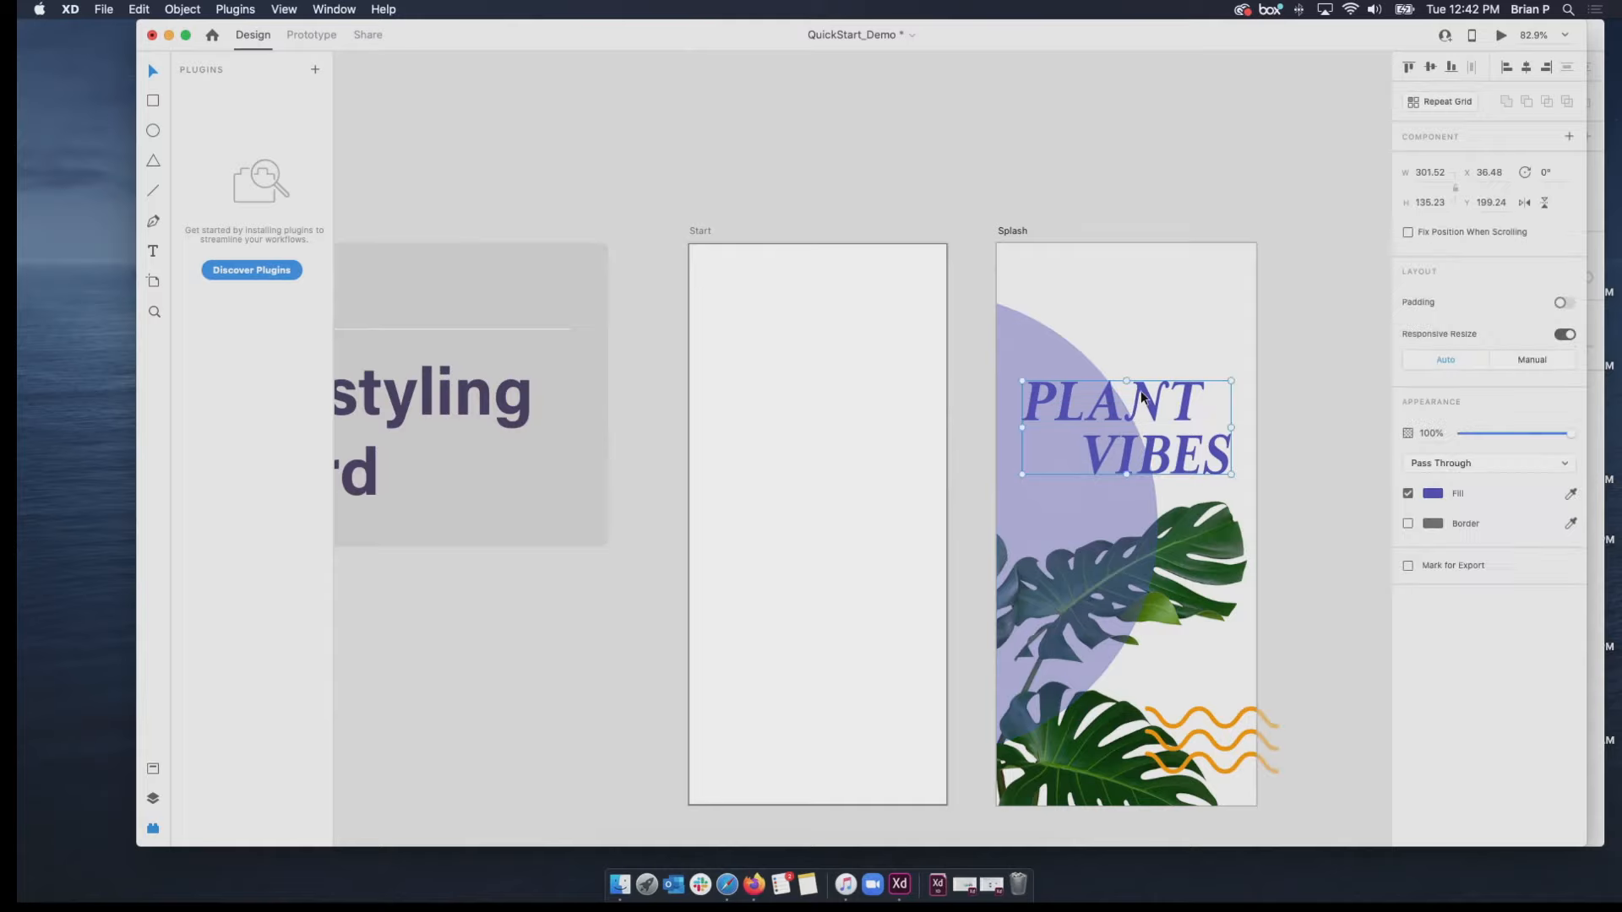
click(886, 387)
key(super+v)
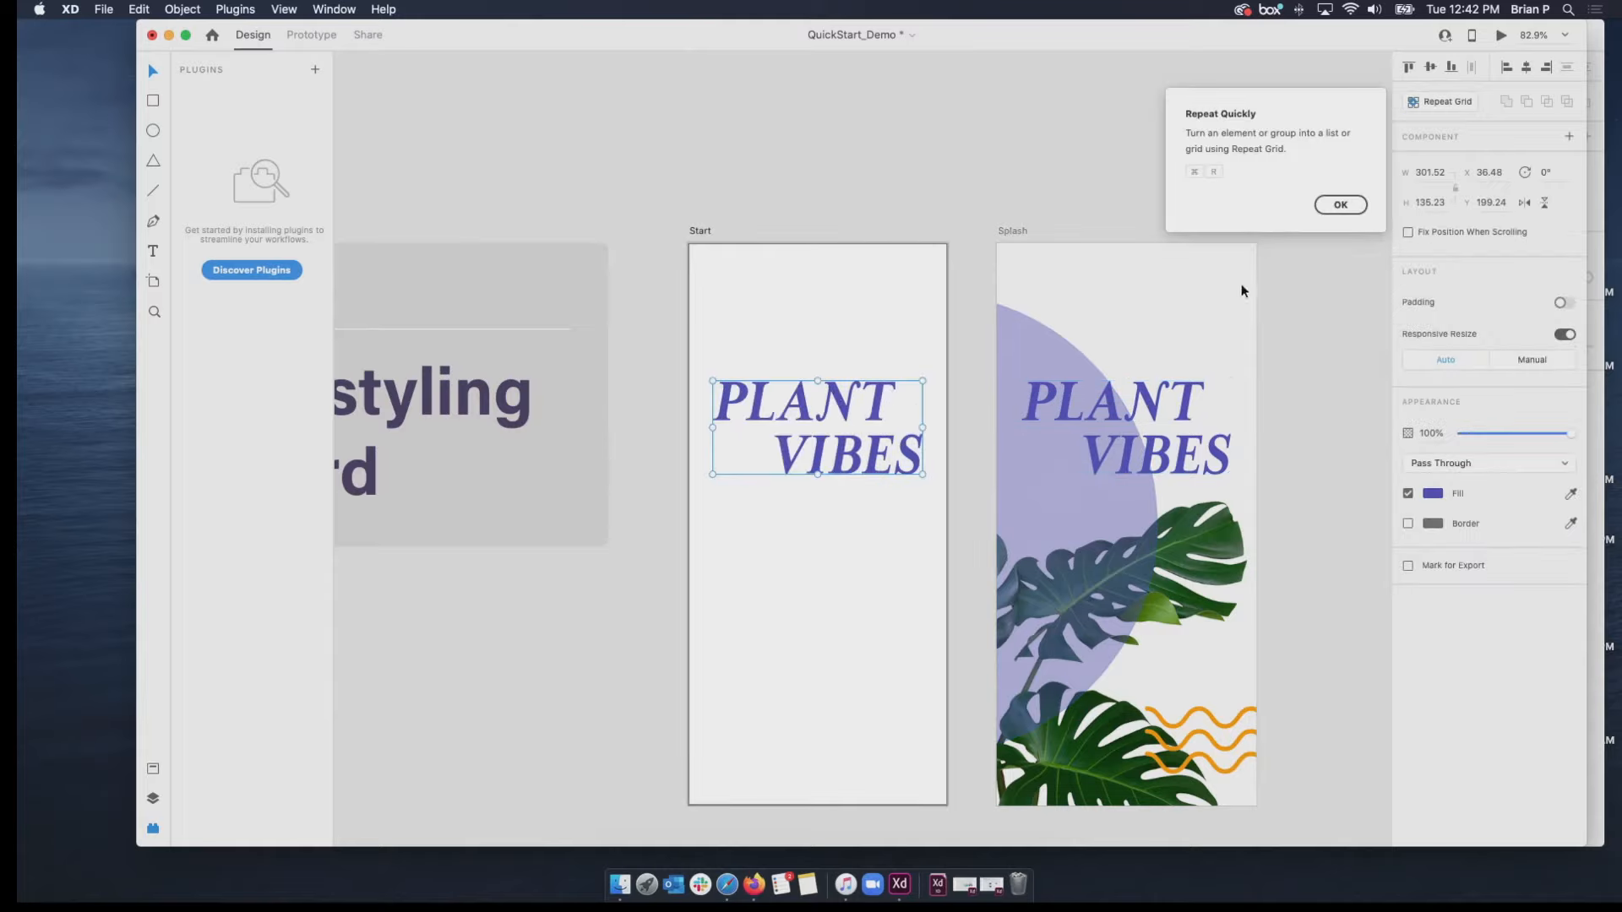
click(1342, 206)
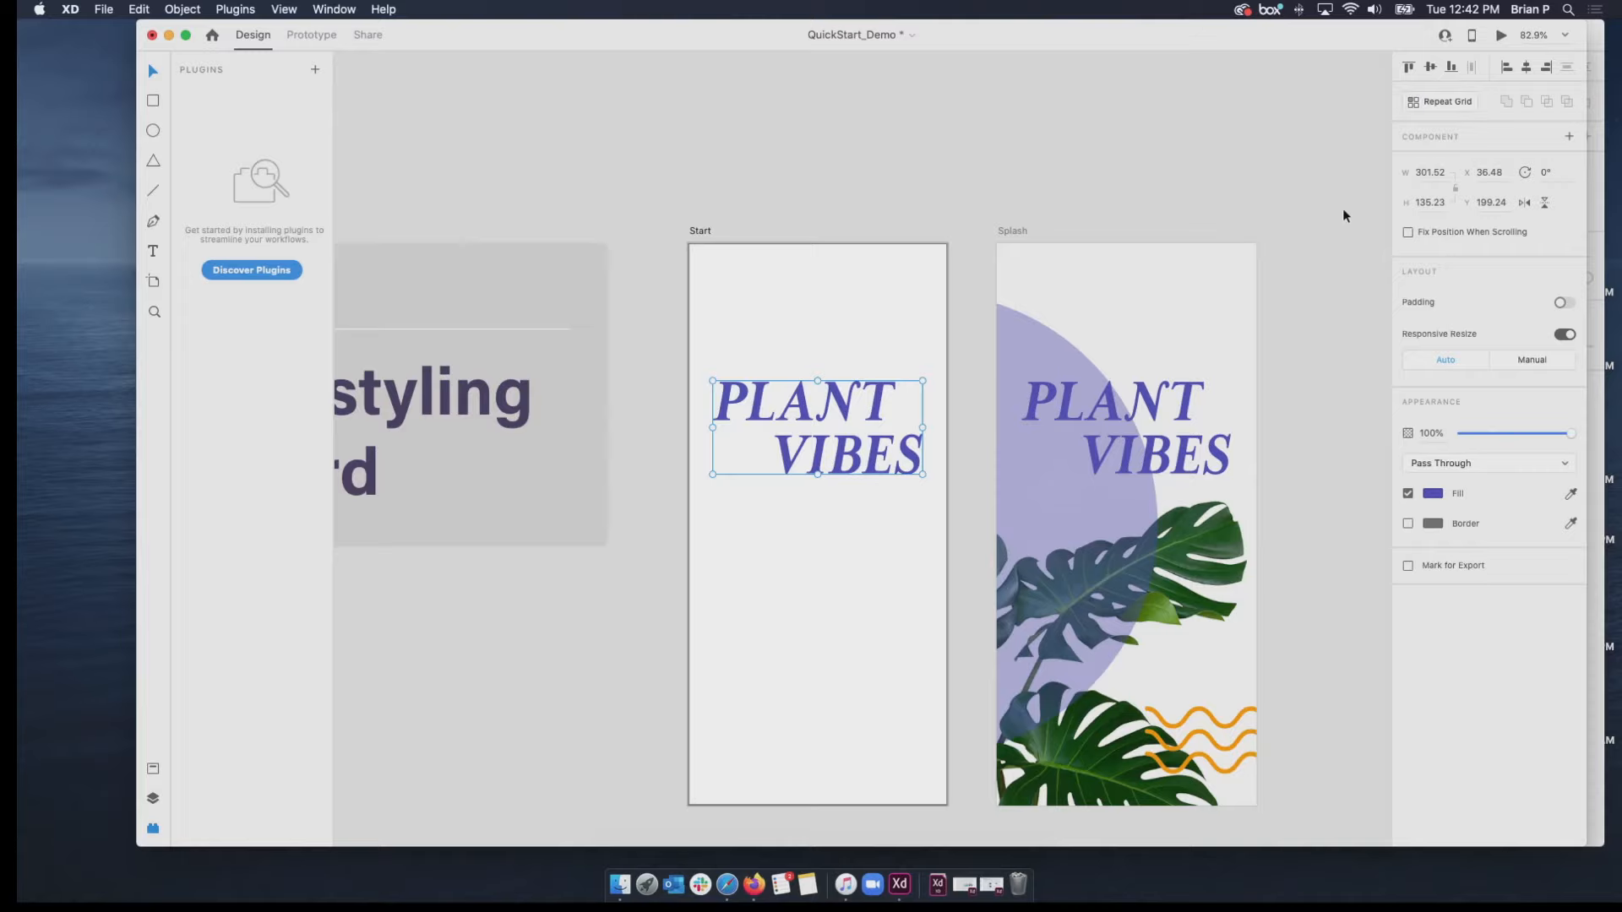
key(Delete)
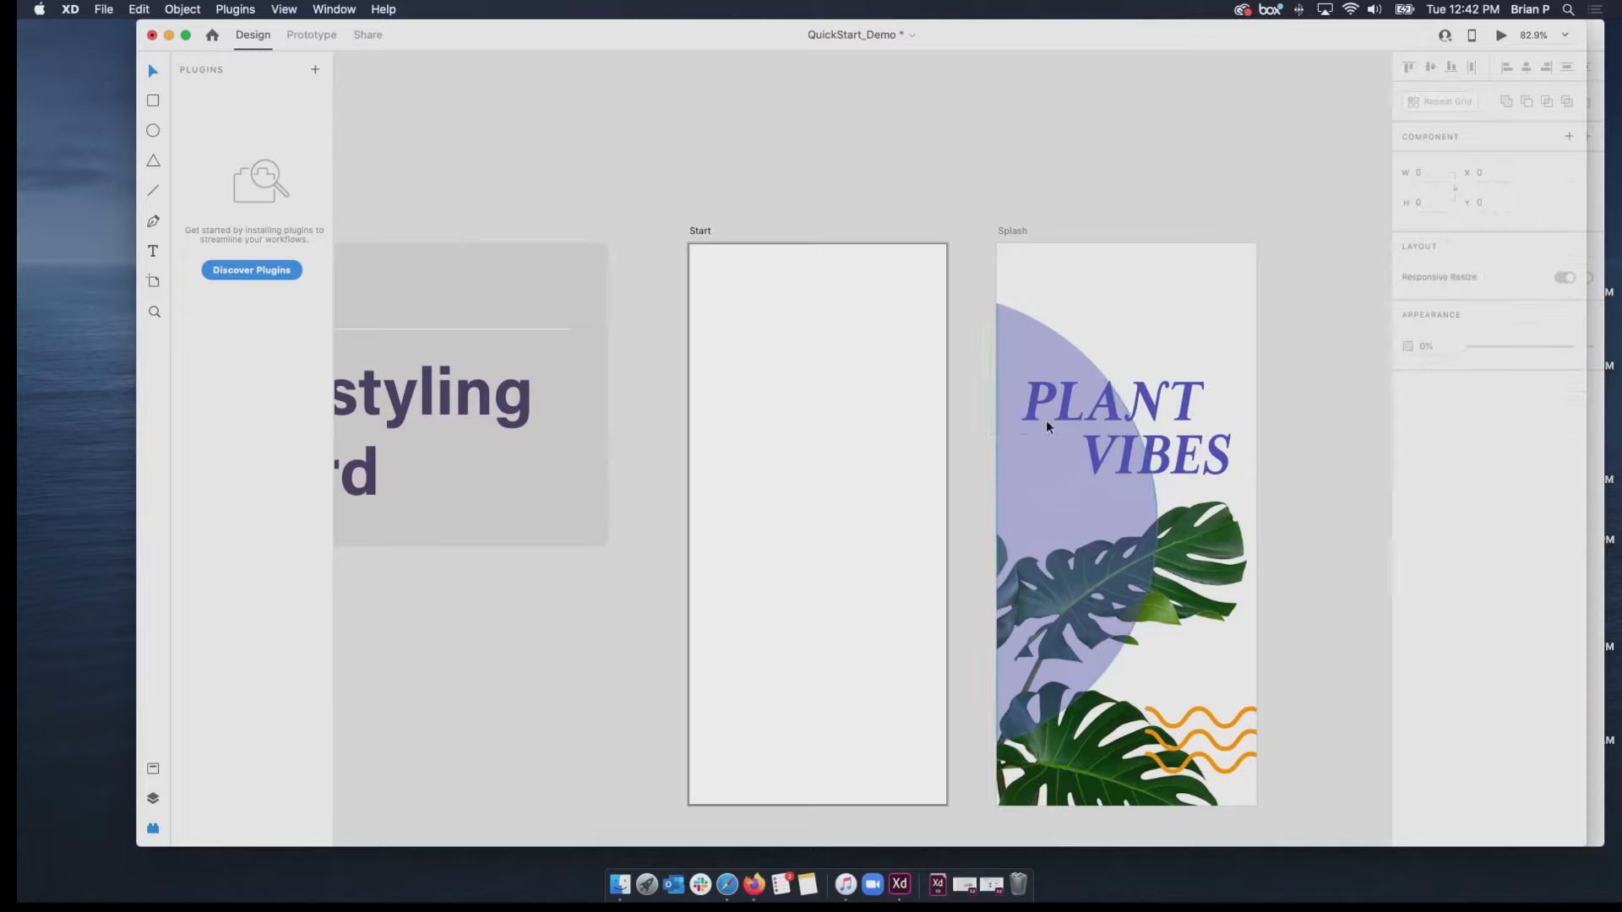
Duplicate the PLANT VIBES title onto the Start artboard, undo it, and duplicate it again at about X 42, Y 199.
click(1145, 405)
drag(1144, 398, 834, 414)
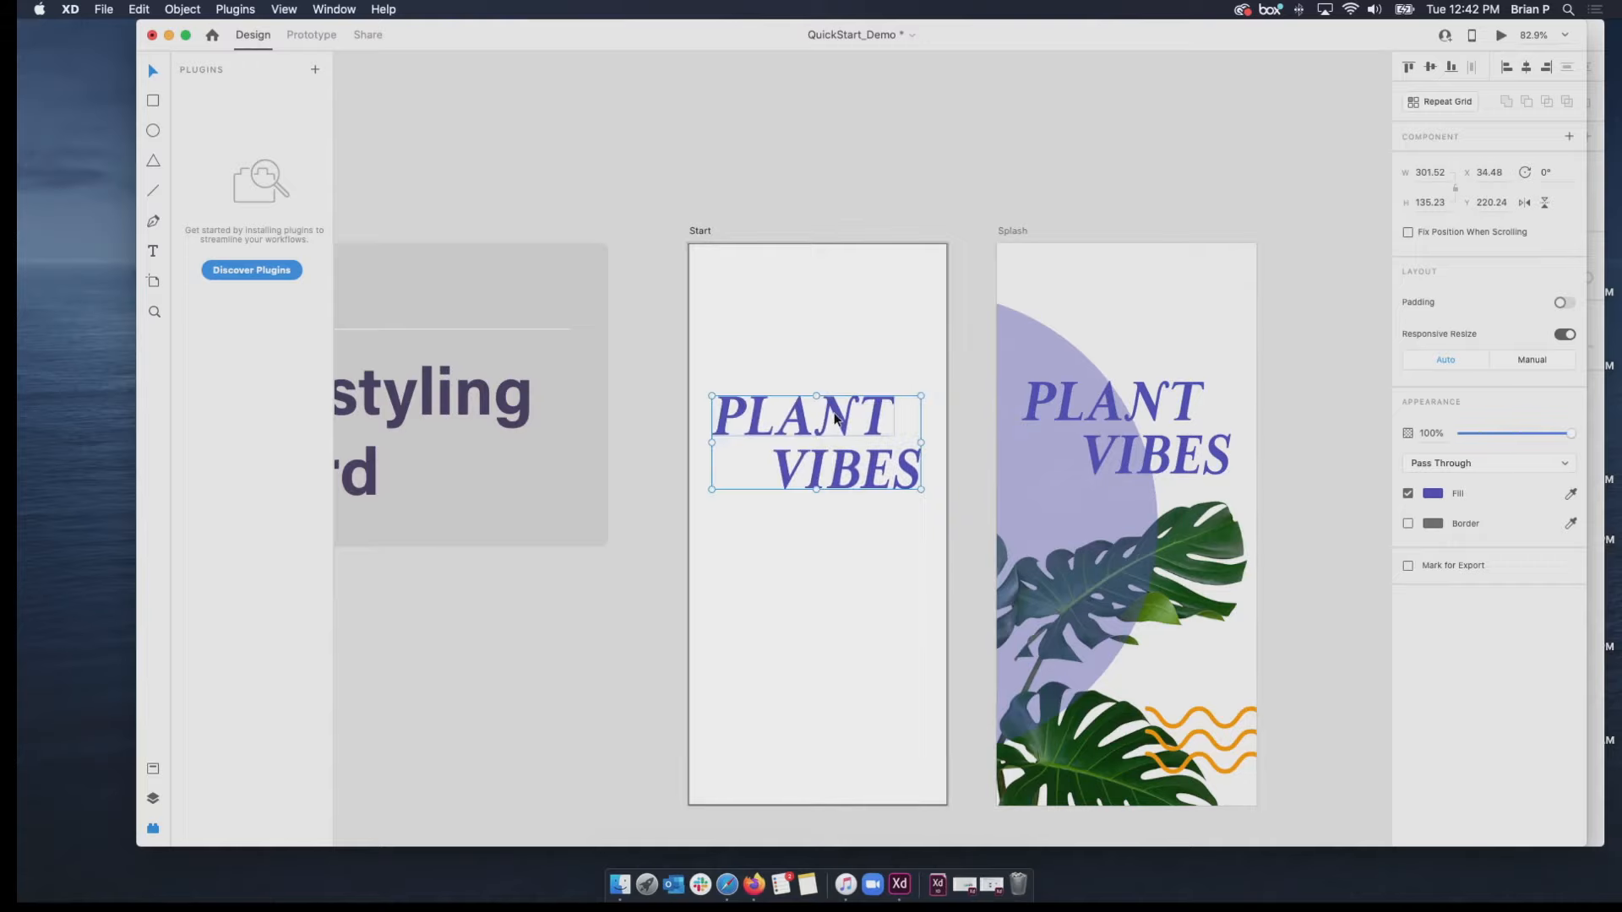
key(super+z)
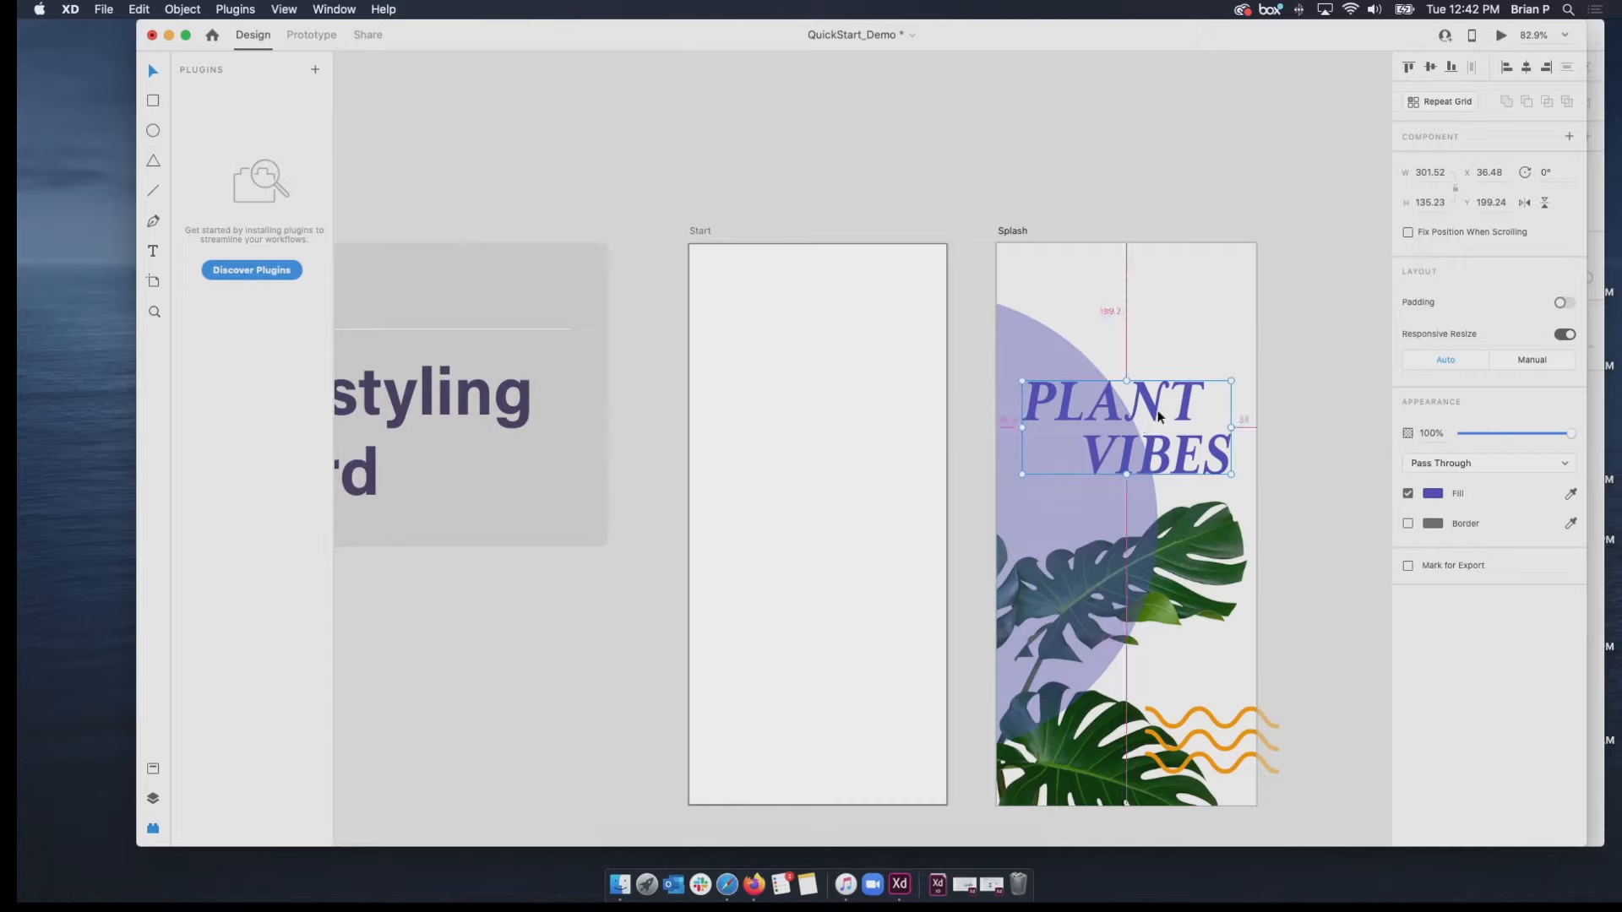
drag(1147, 414, 851, 419)
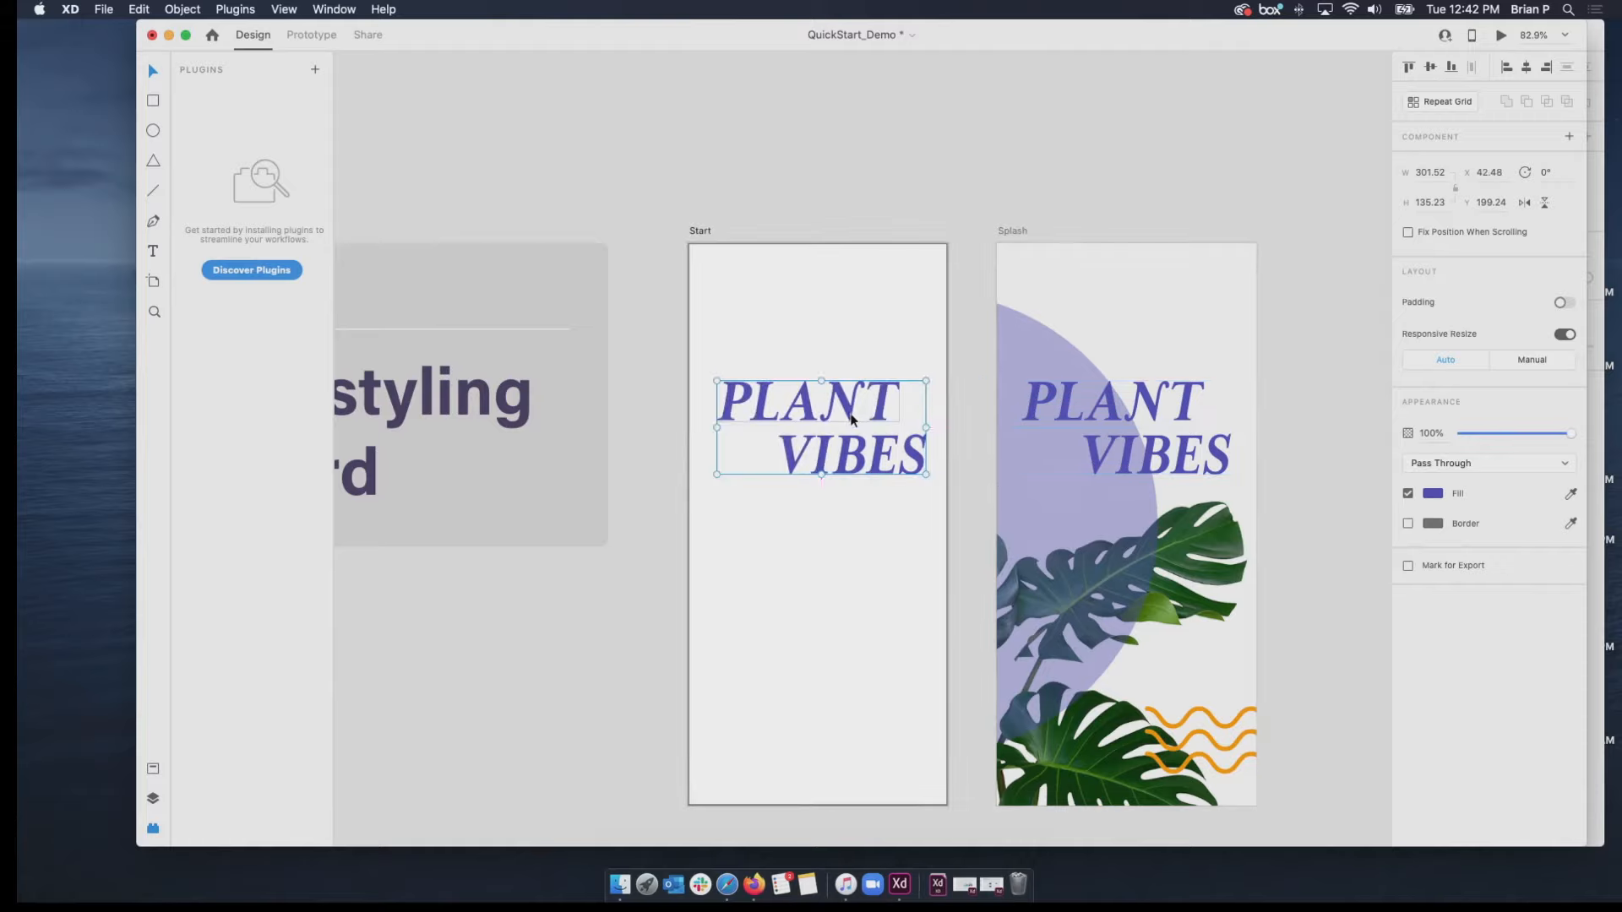
Copy the leaf image from the Splash artboard and paste it onto the Start artboard.
click(1191, 568)
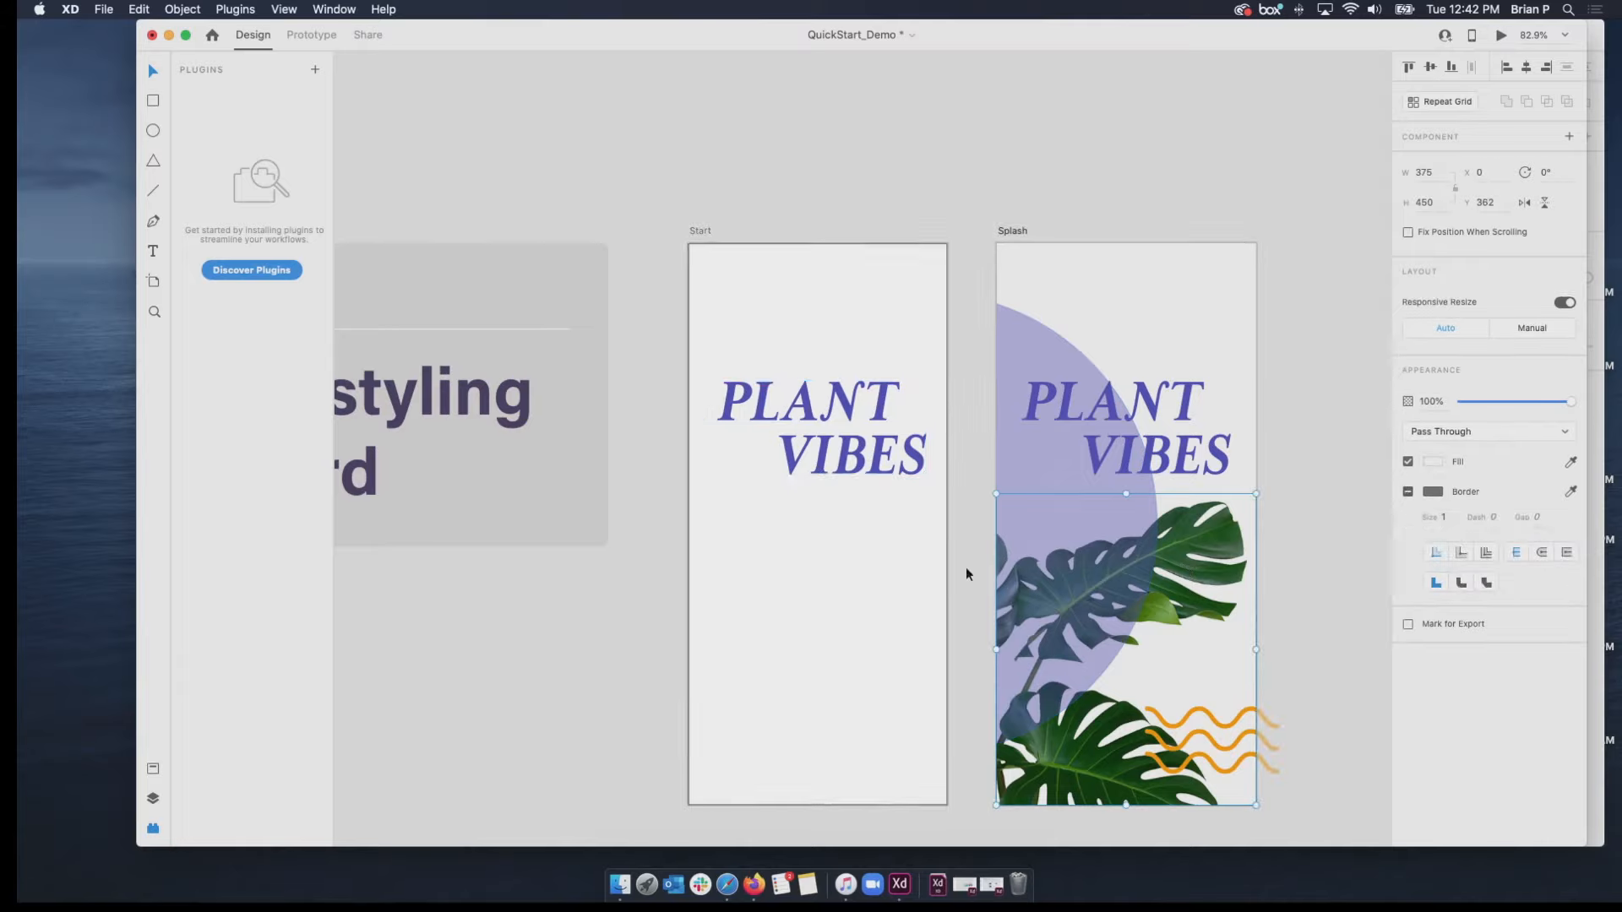
right_click(1167, 568)
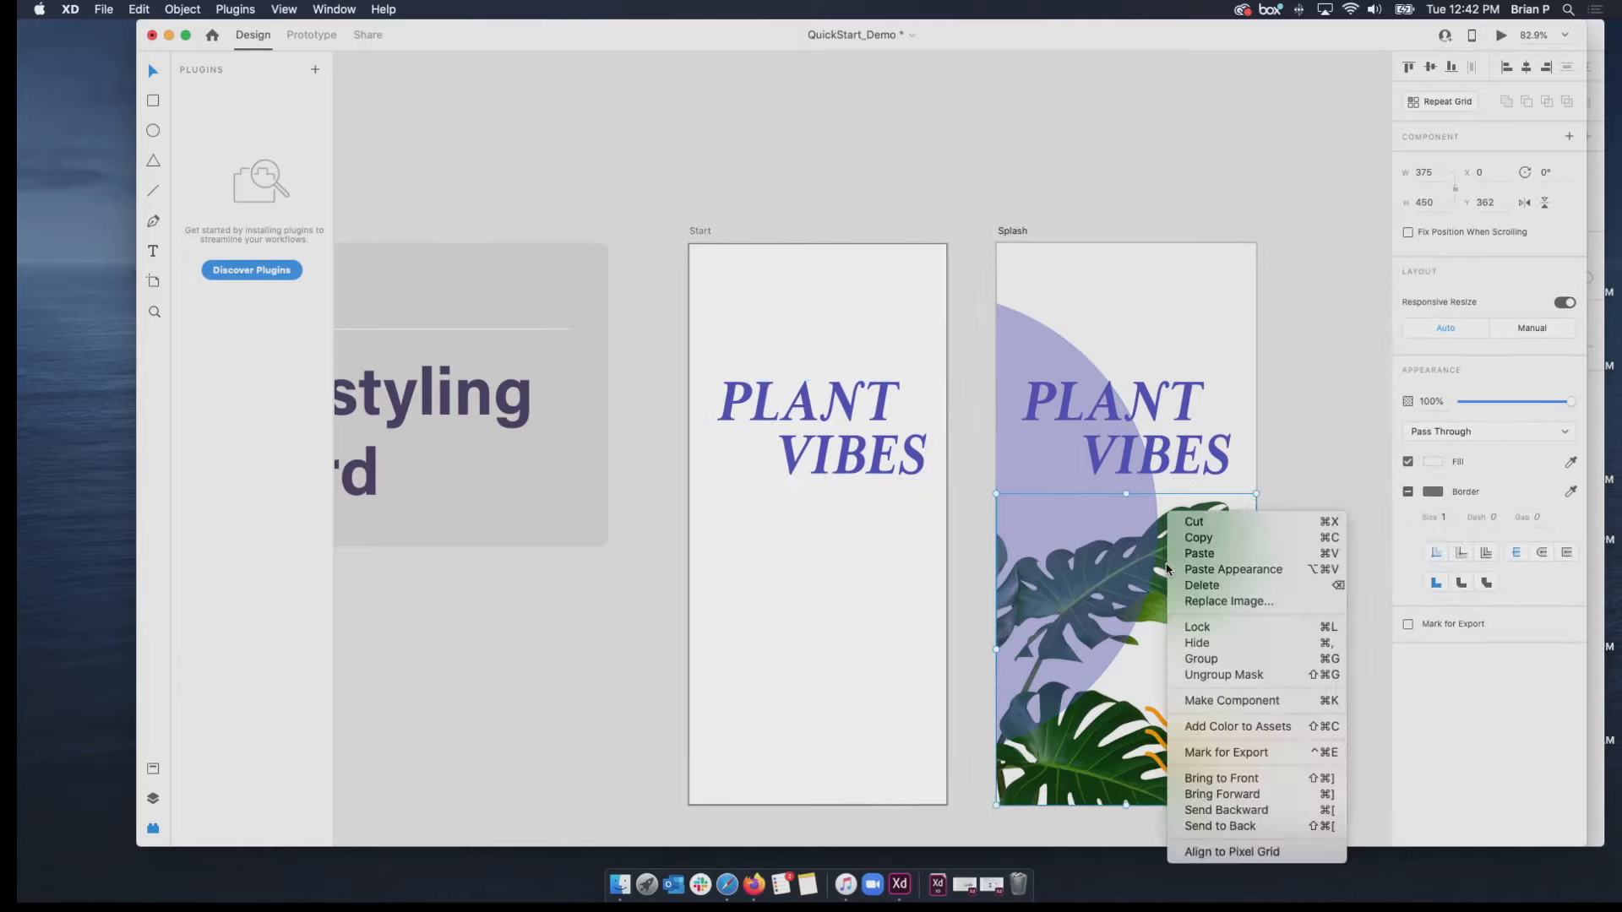
click(1187, 539)
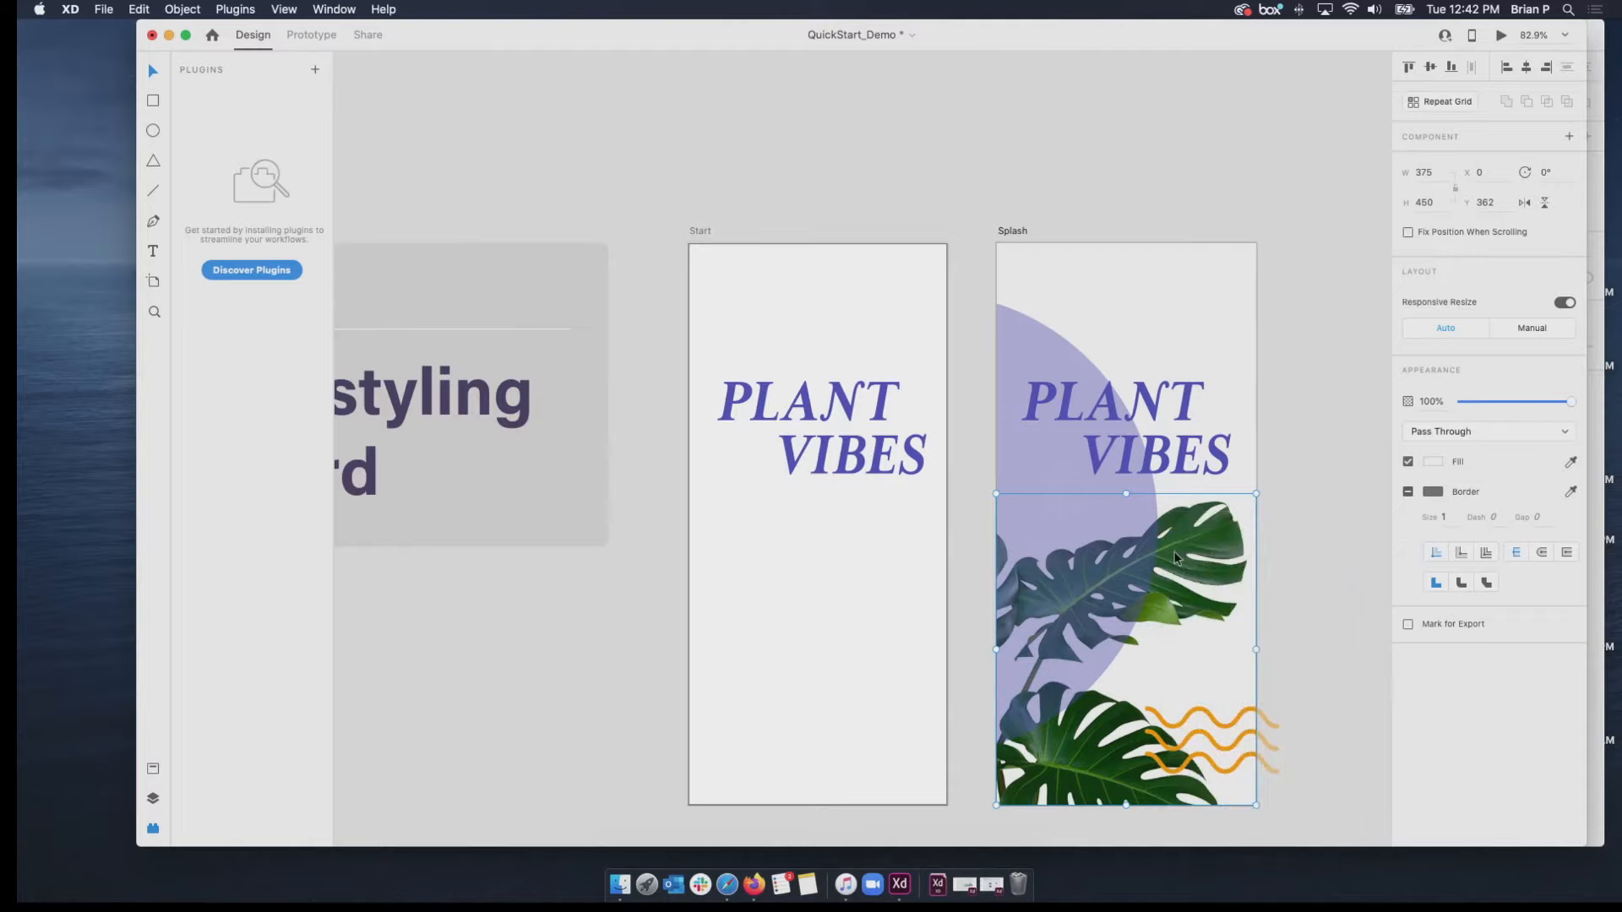
drag(1176, 558, 957, 549)
key(super+z)
right_click(862, 566)
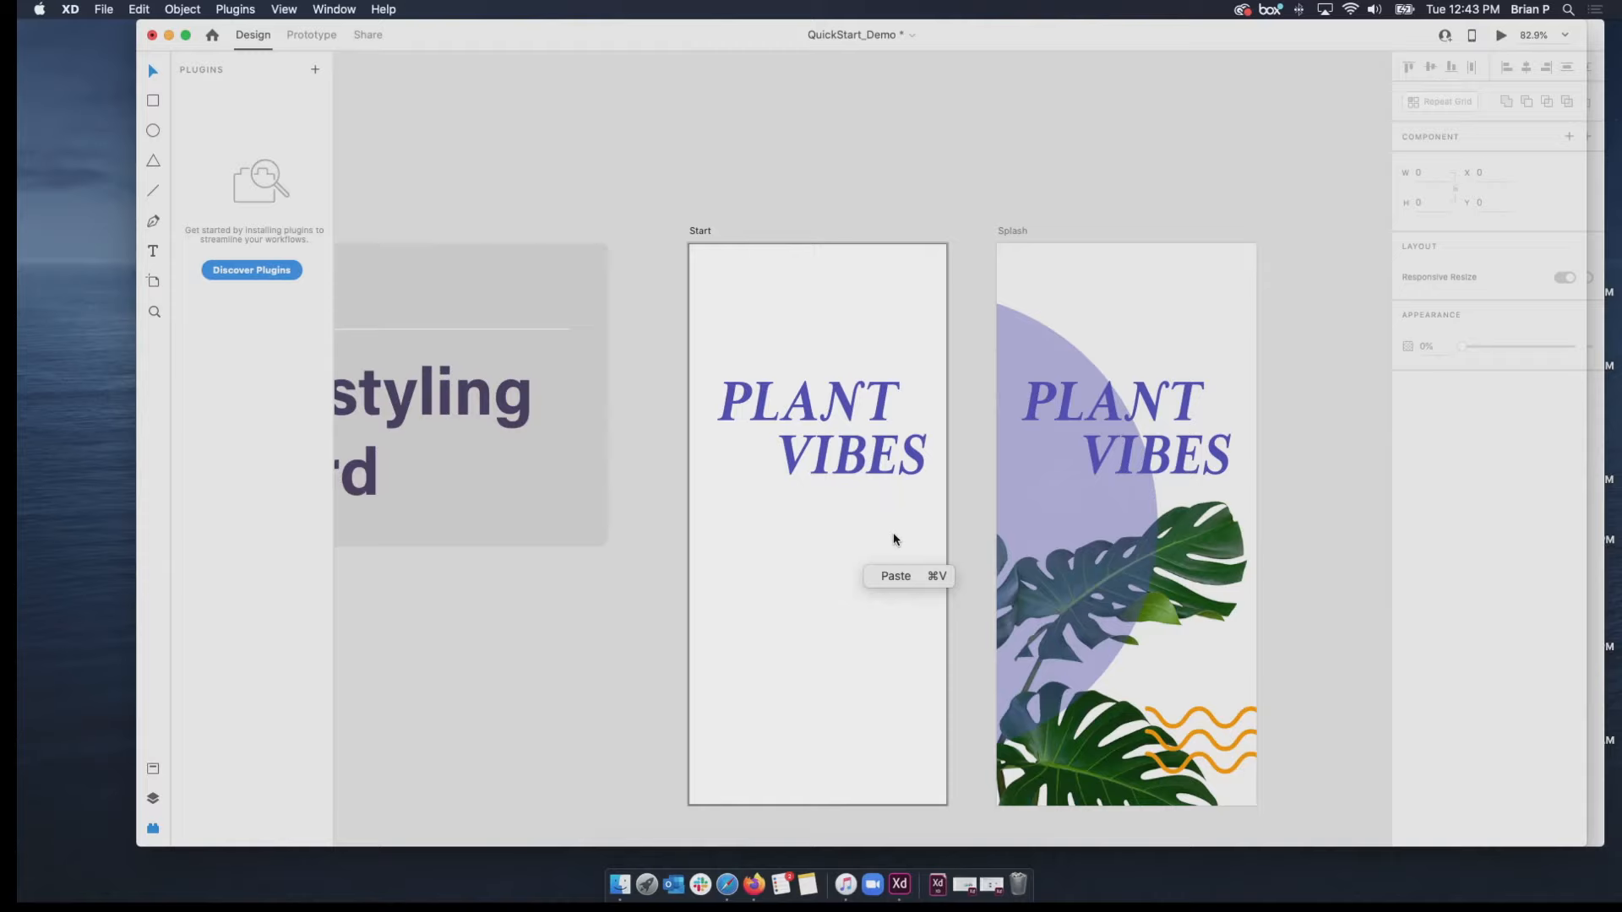
click(897, 574)
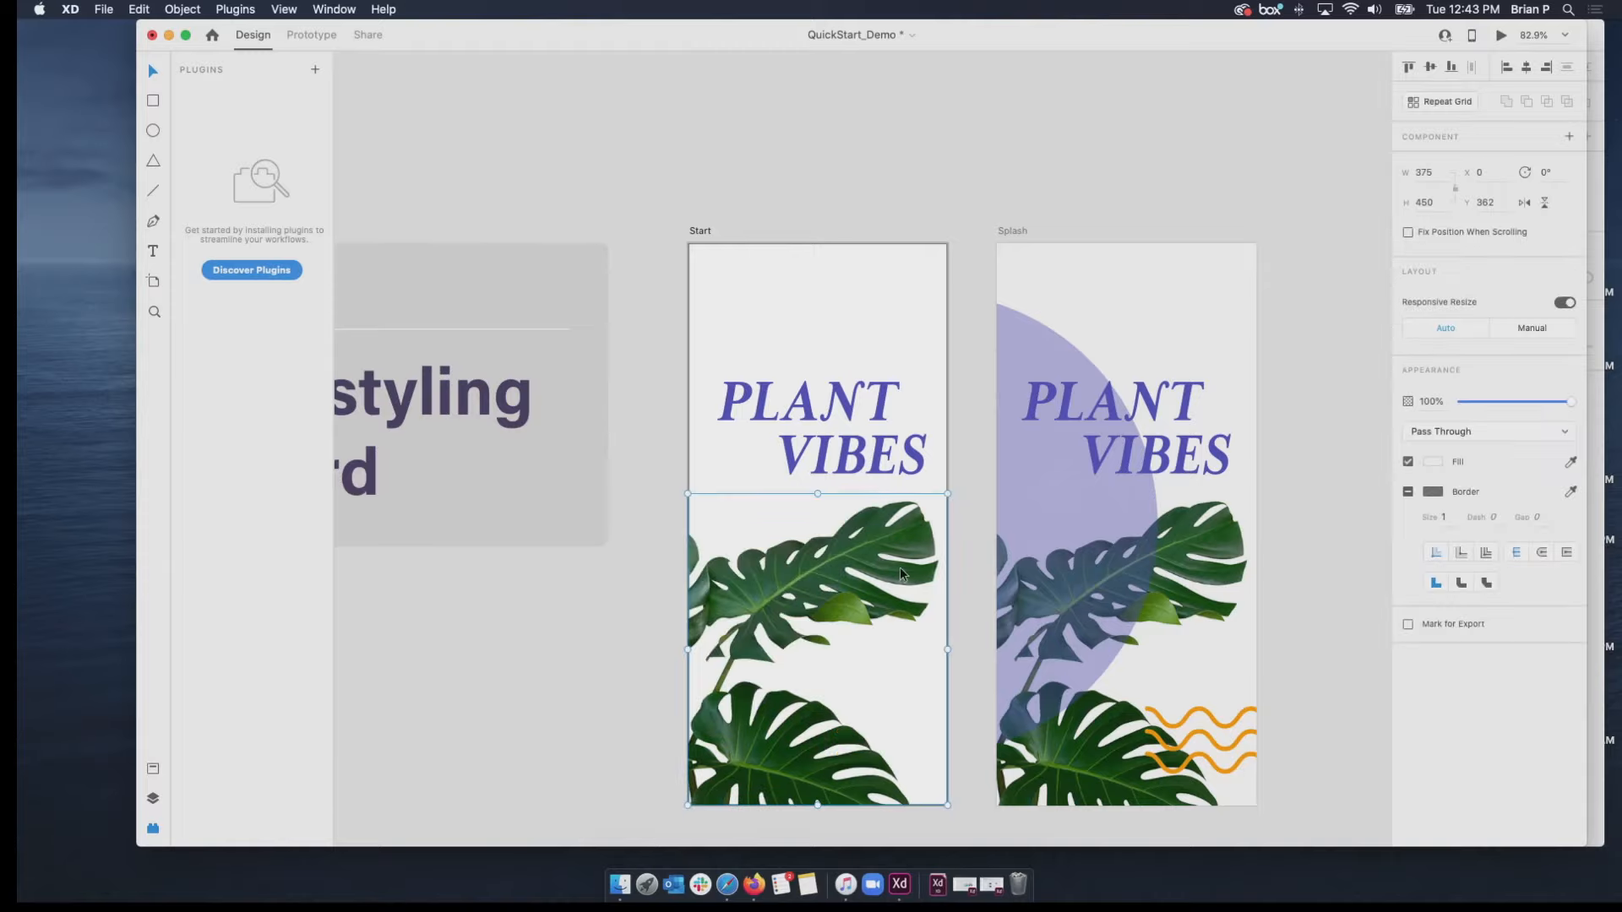
Undo the pasted leaf image and delete the PLANT VIBES title from the Start artboard.
key(super+z)
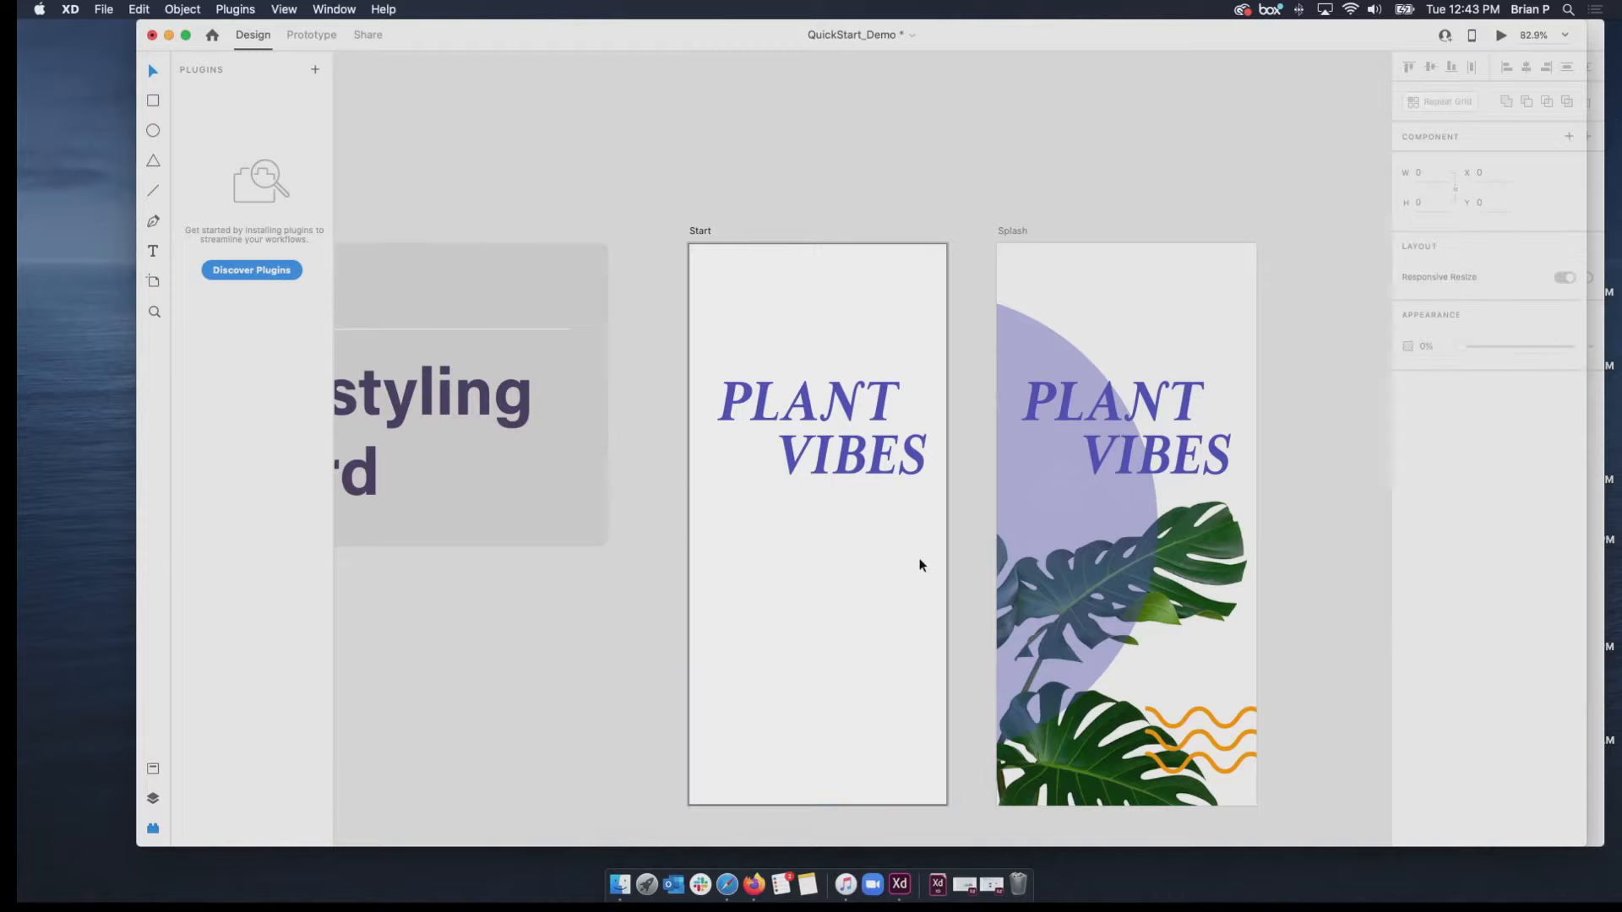
click(844, 459)
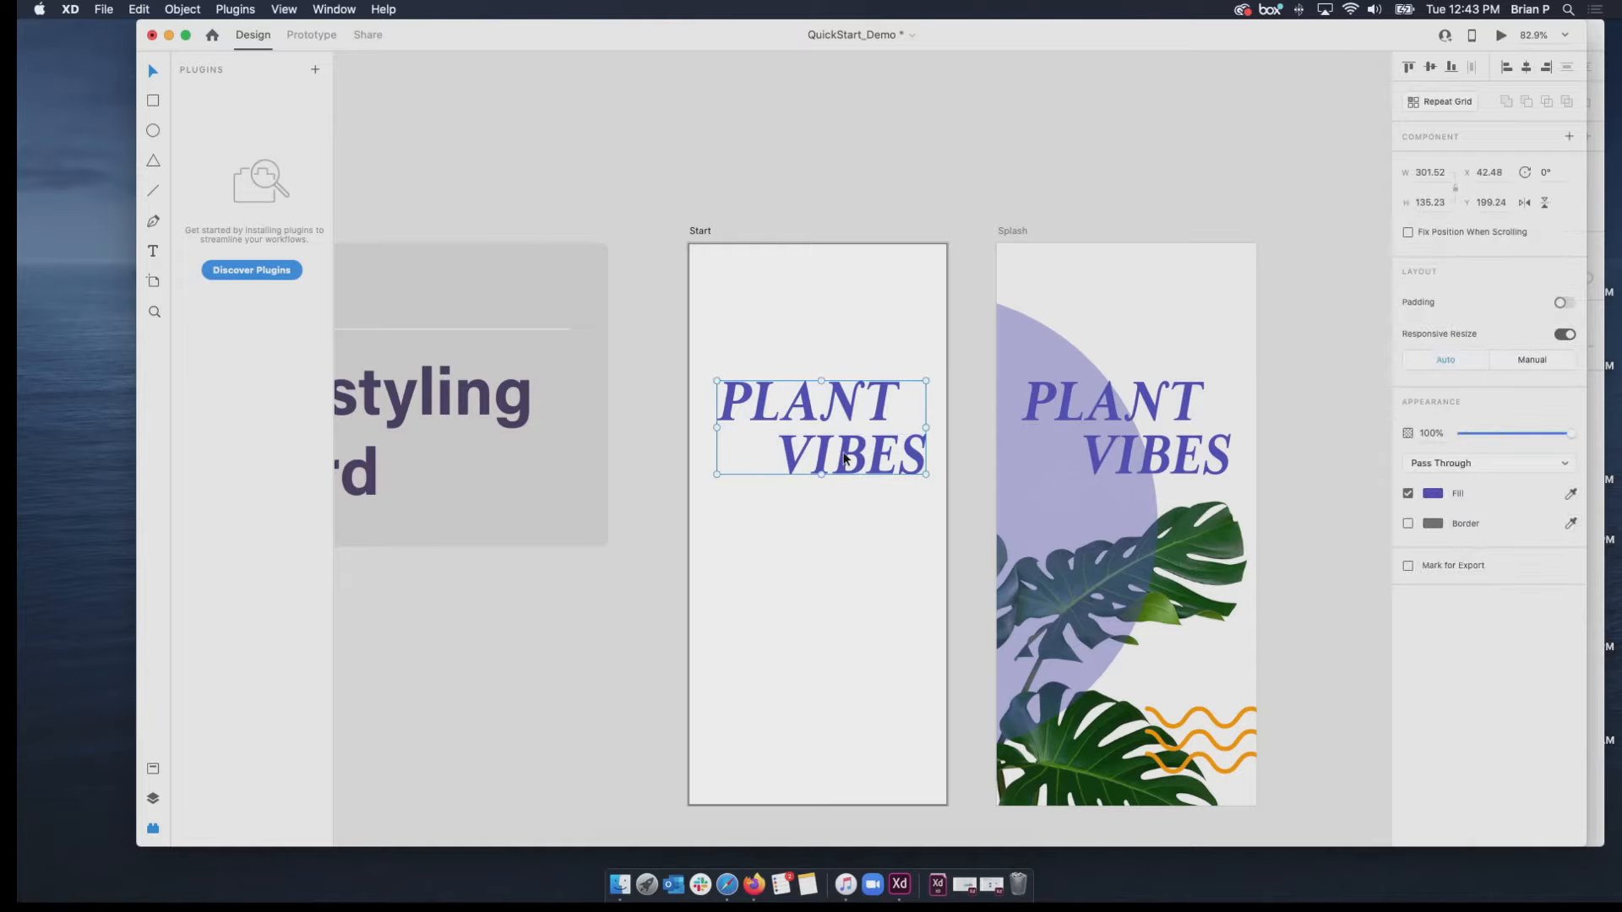
key(Delete)
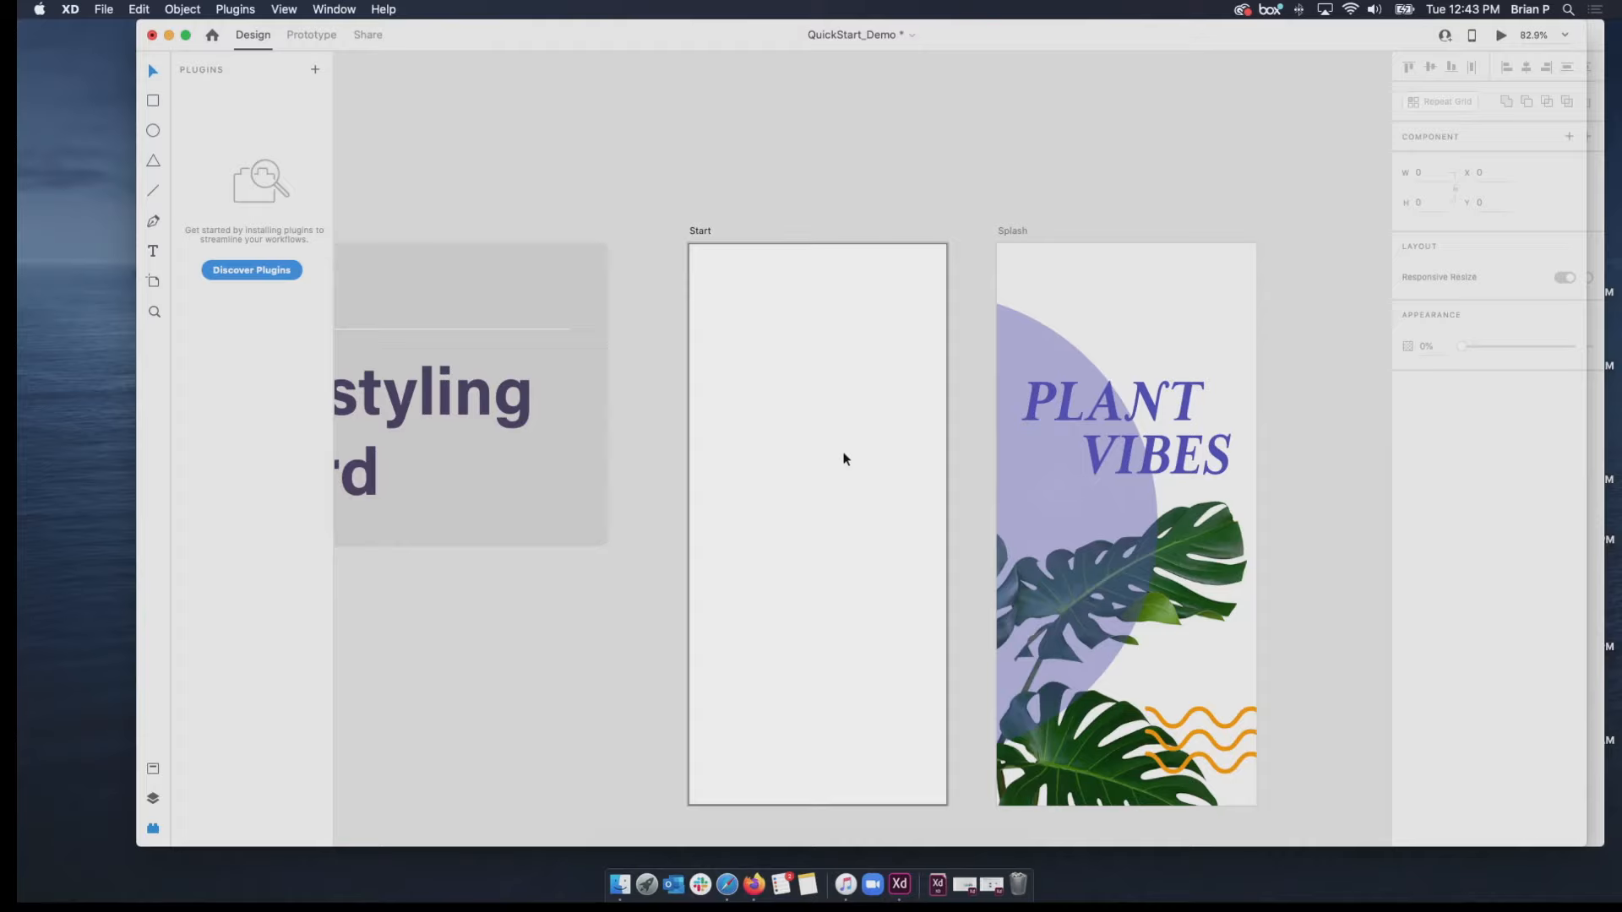
Copy all the Splash artboard's artwork, including the circle, title, leaves and orange waves, and paste it onto the Start artboard.
drag(1212, 342, 1054, 319)
click(1217, 319)
drag(1293, 305, 1002, 814)
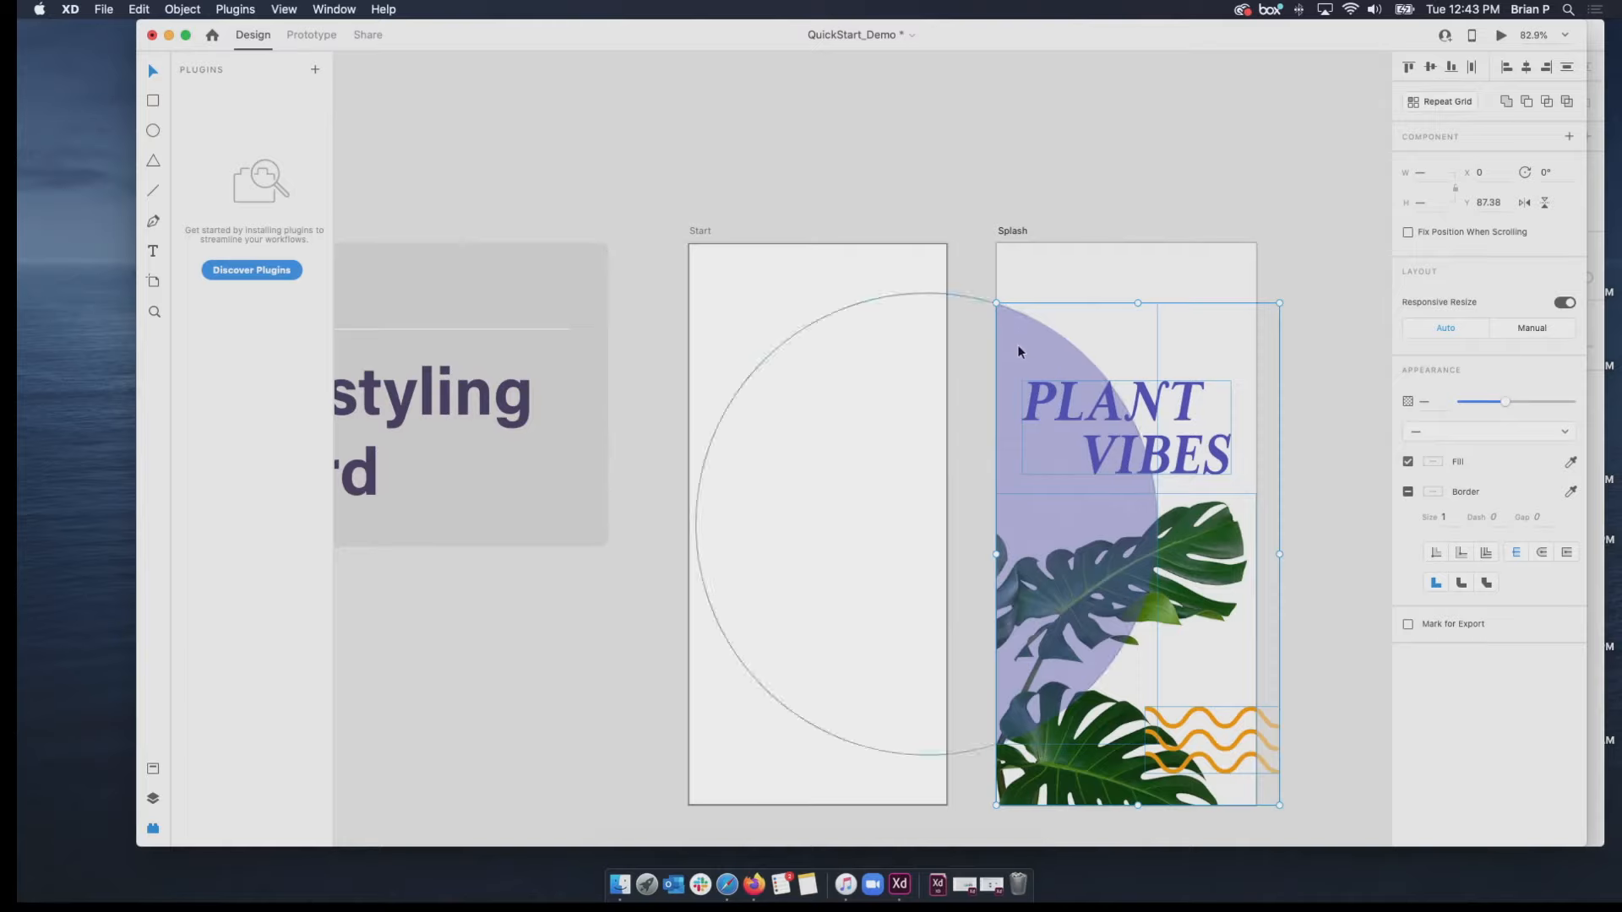
click(701, 232)
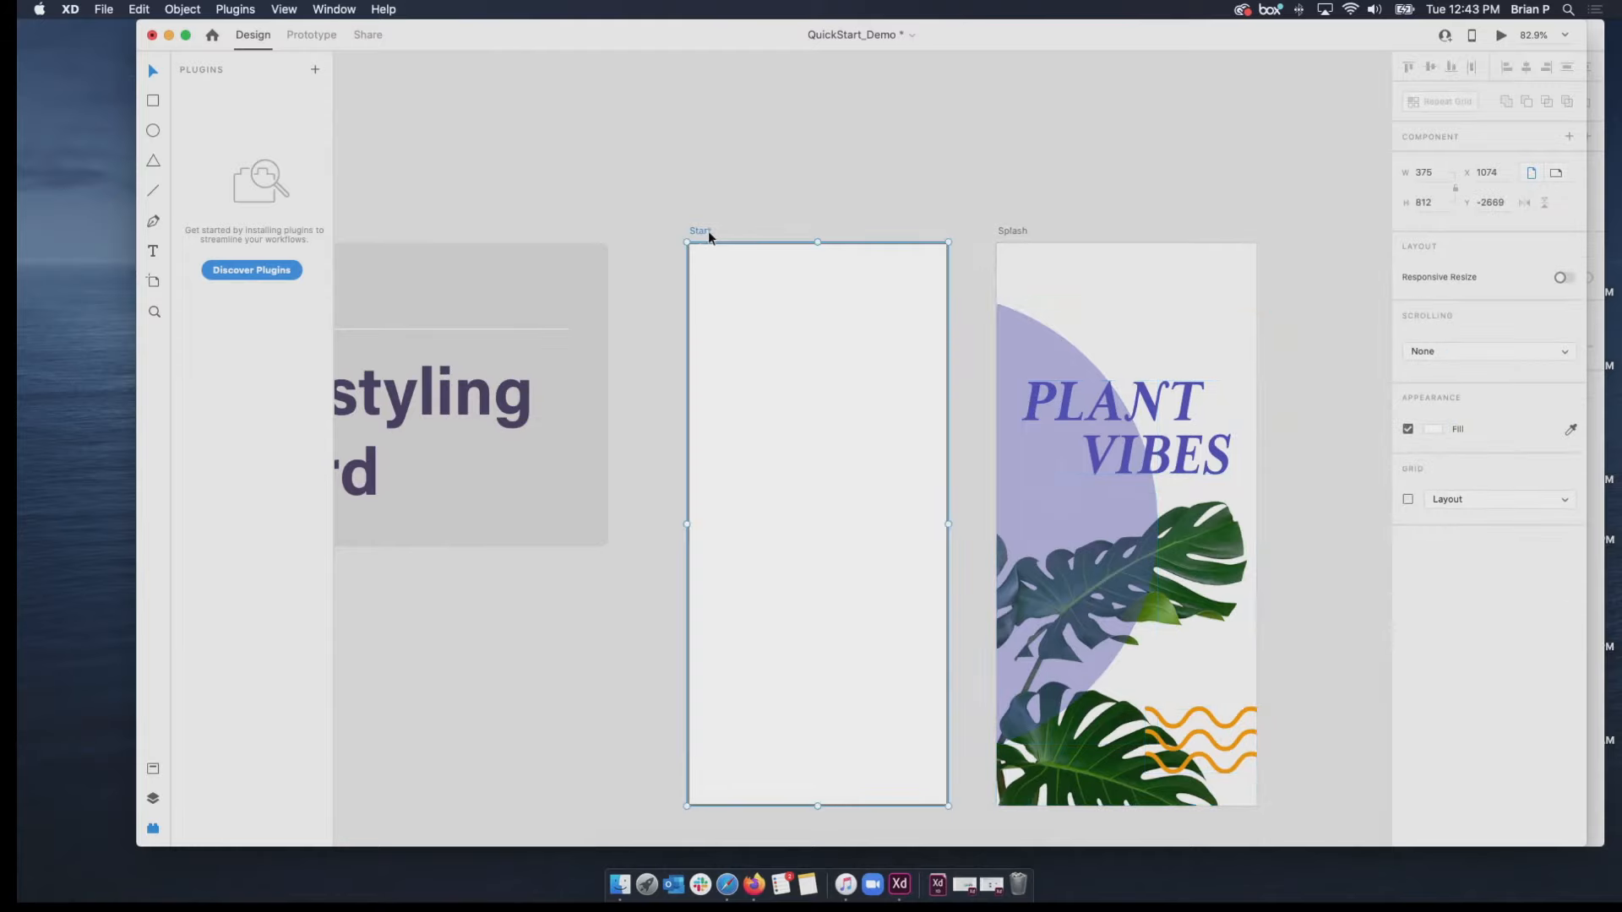
key(super+v)
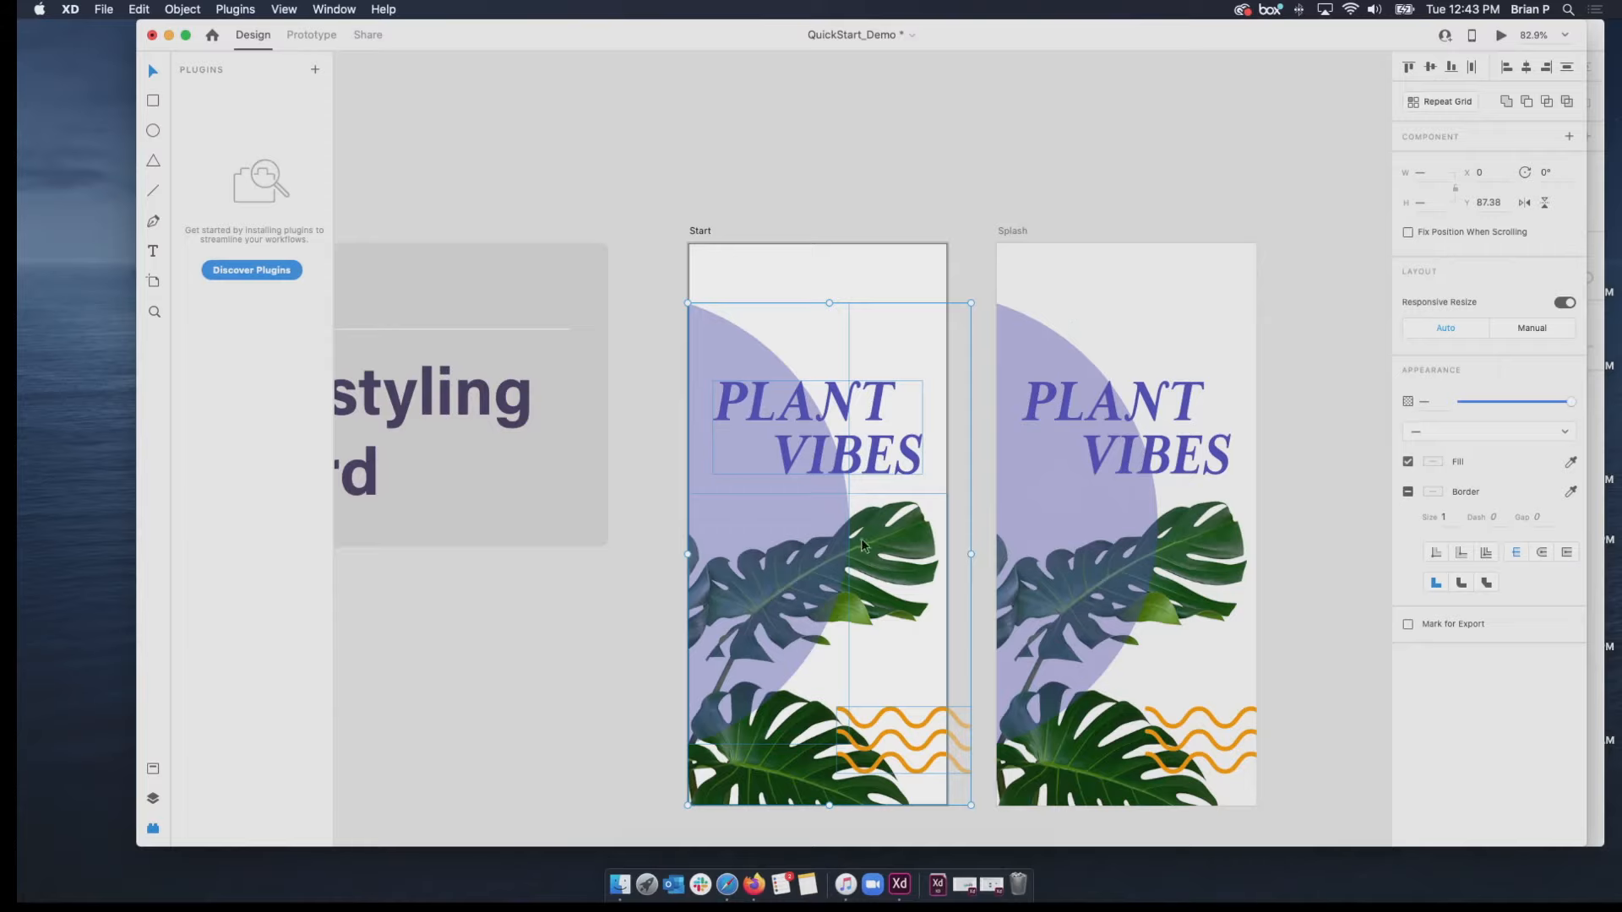
Select the background circle on the Start artboard and show that artboard's layer list.
click(909, 229)
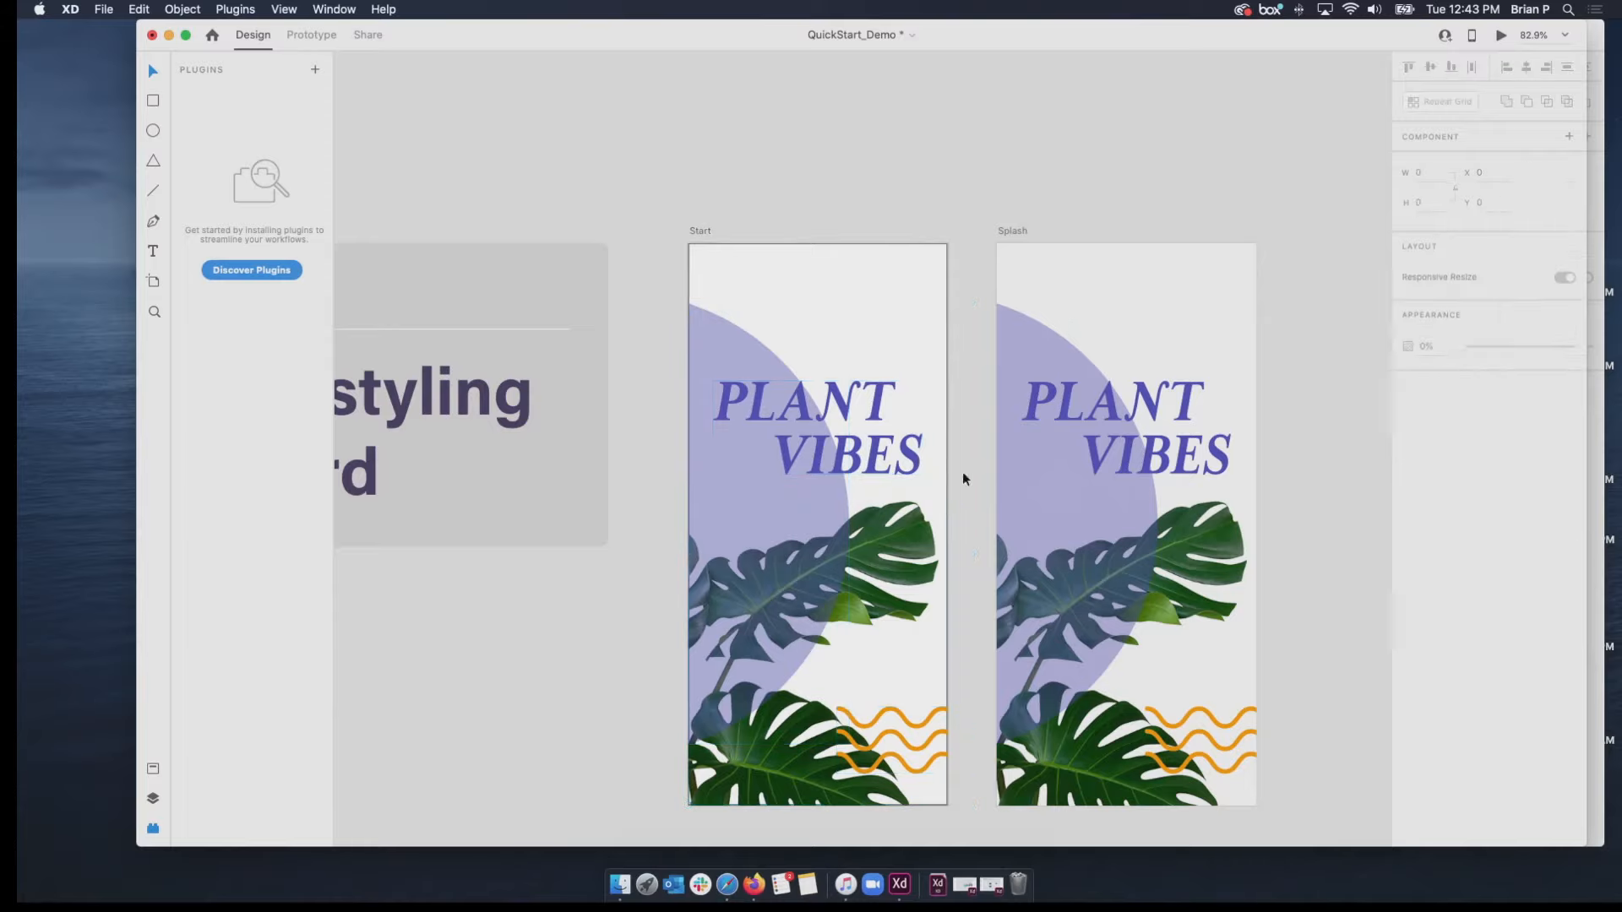
click(809, 511)
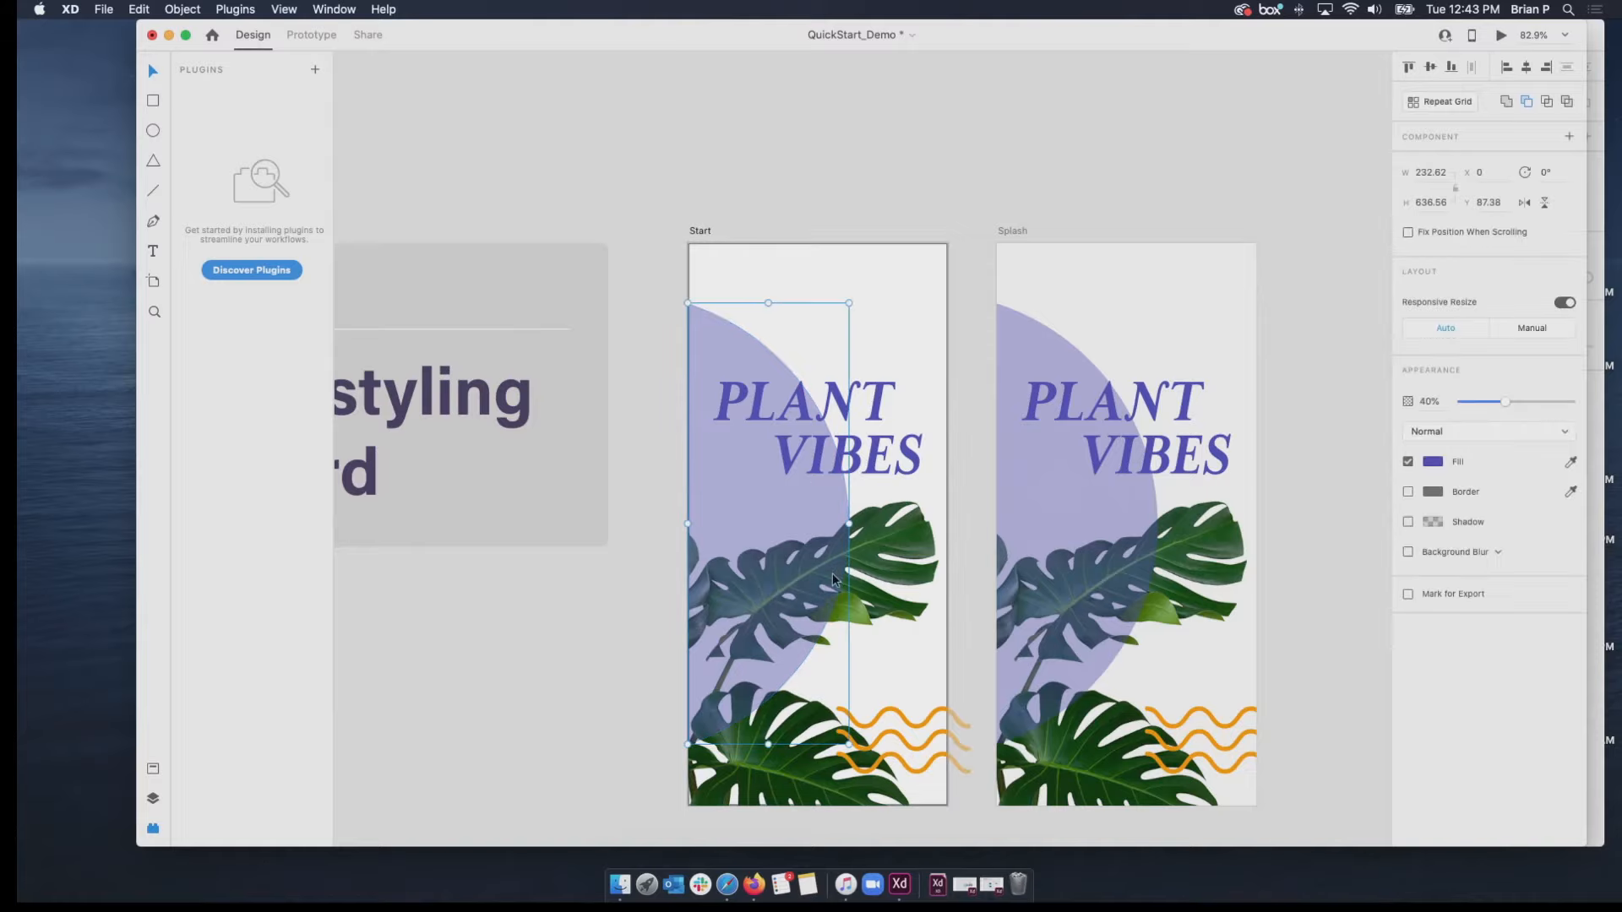
scroll(833, 580, up, 5)
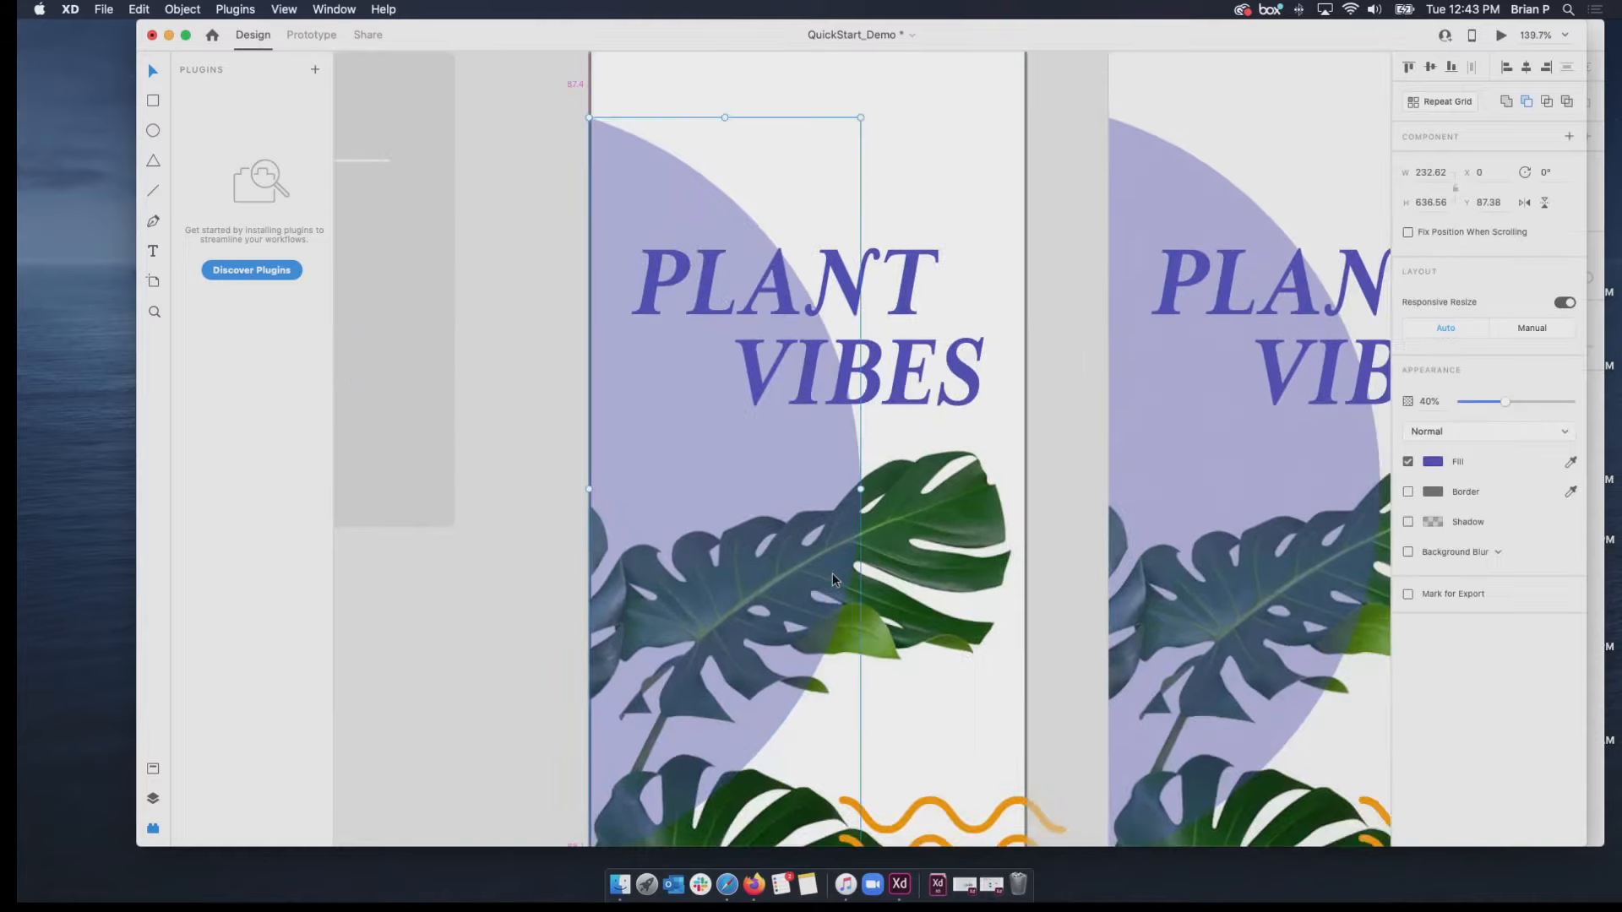
click(154, 769)
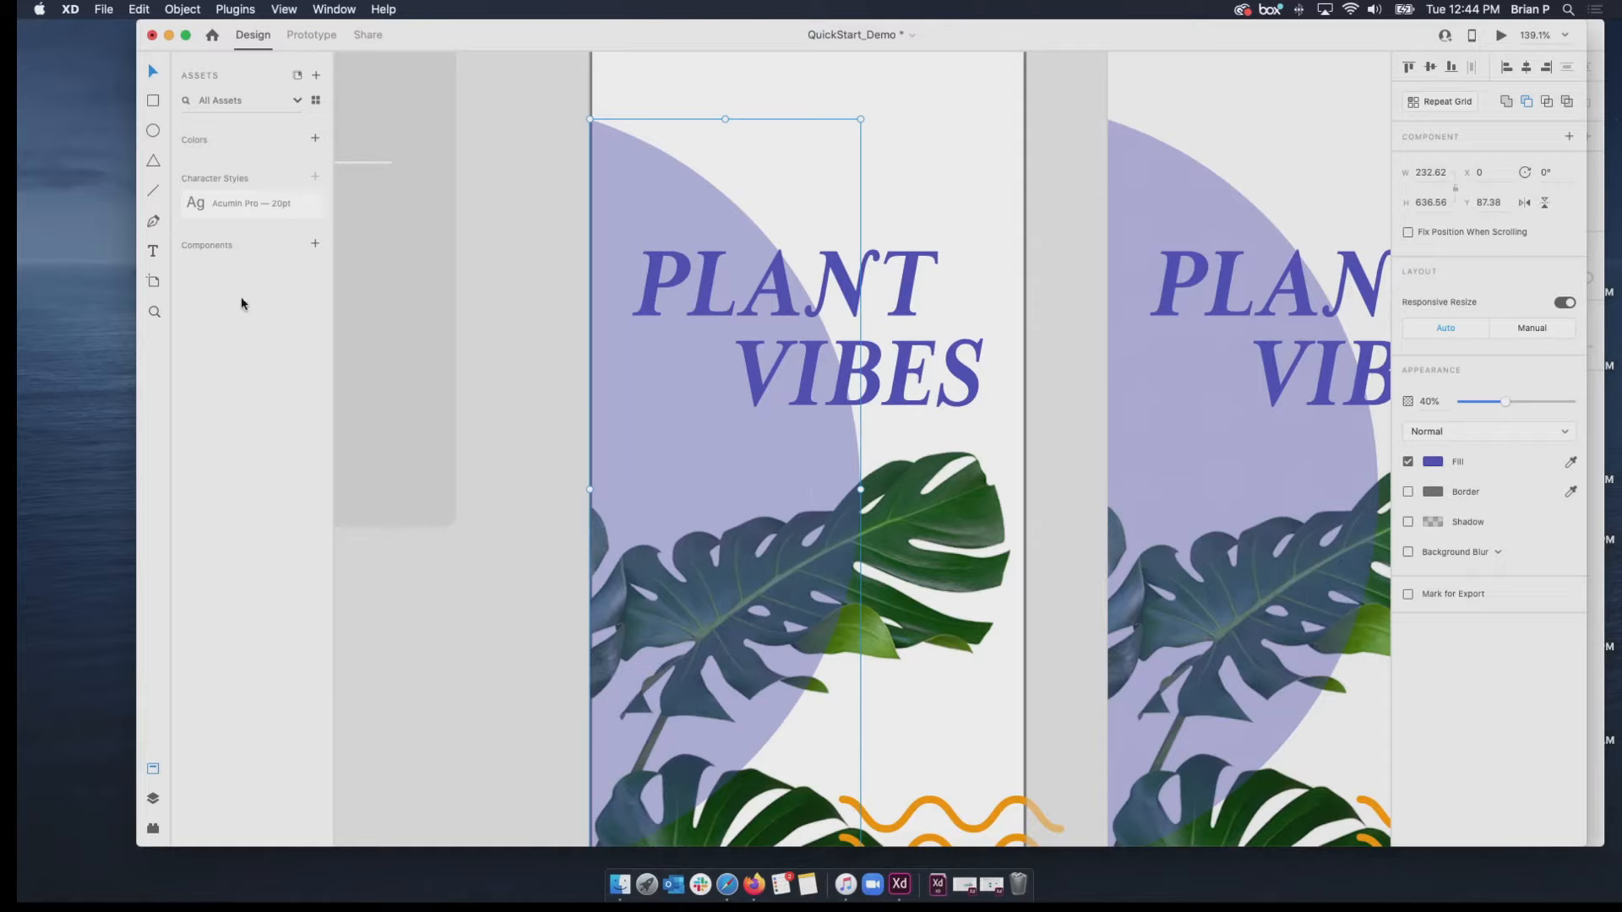
click(150, 805)
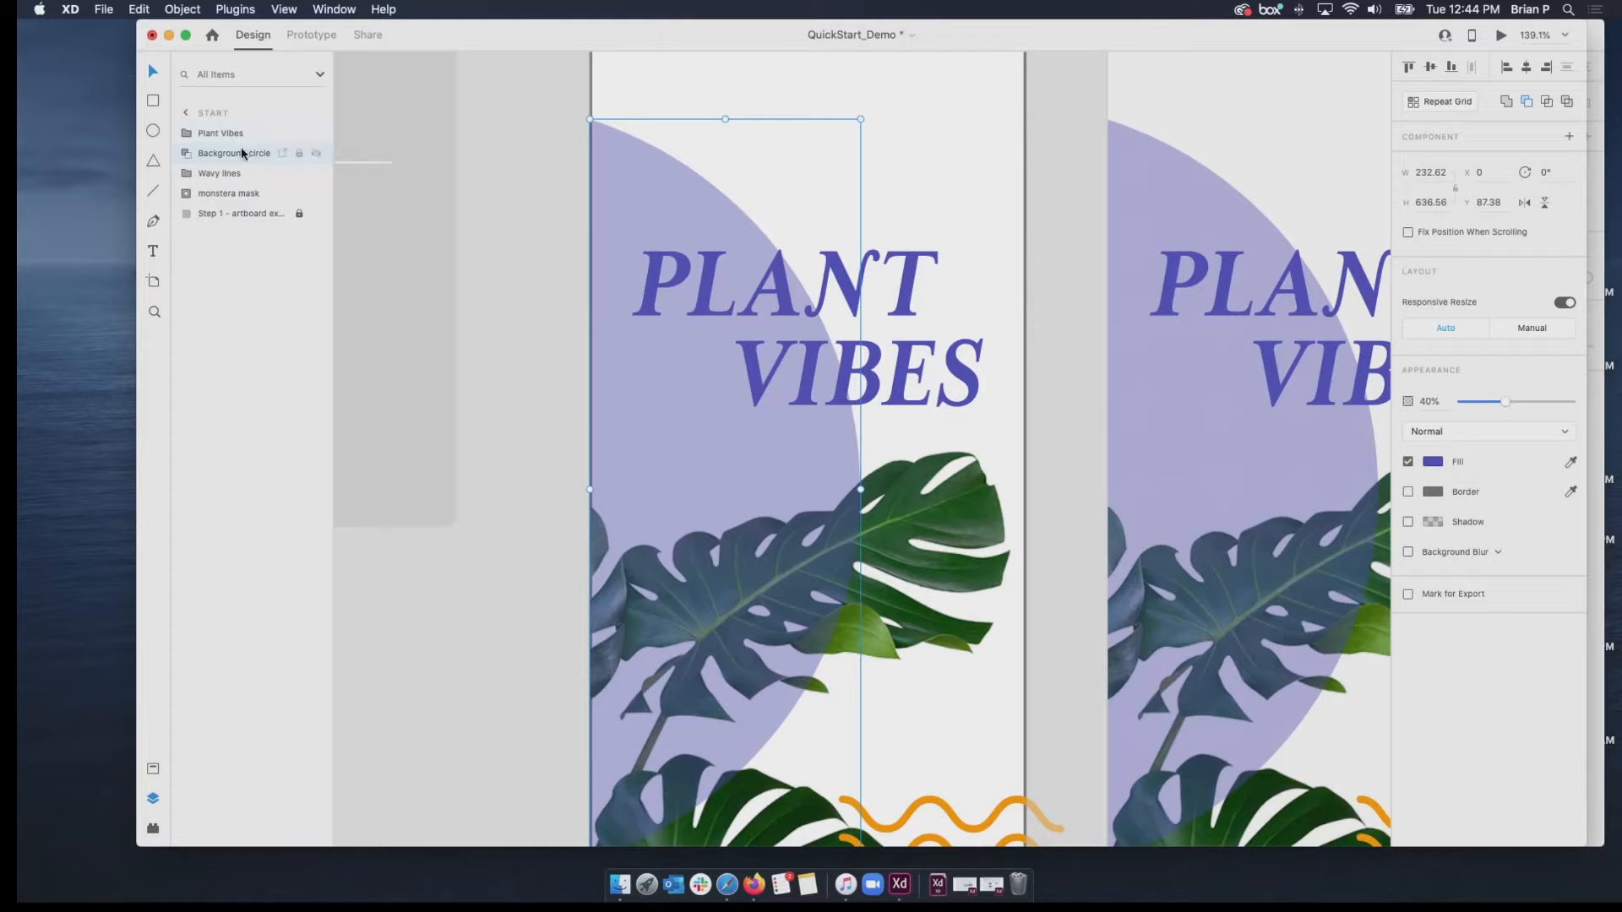
Reorder the Background circle layer beneath the monstera mask, back under Plant Vibes, and beneath the monstera mask again.
drag(237, 156, 221, 206)
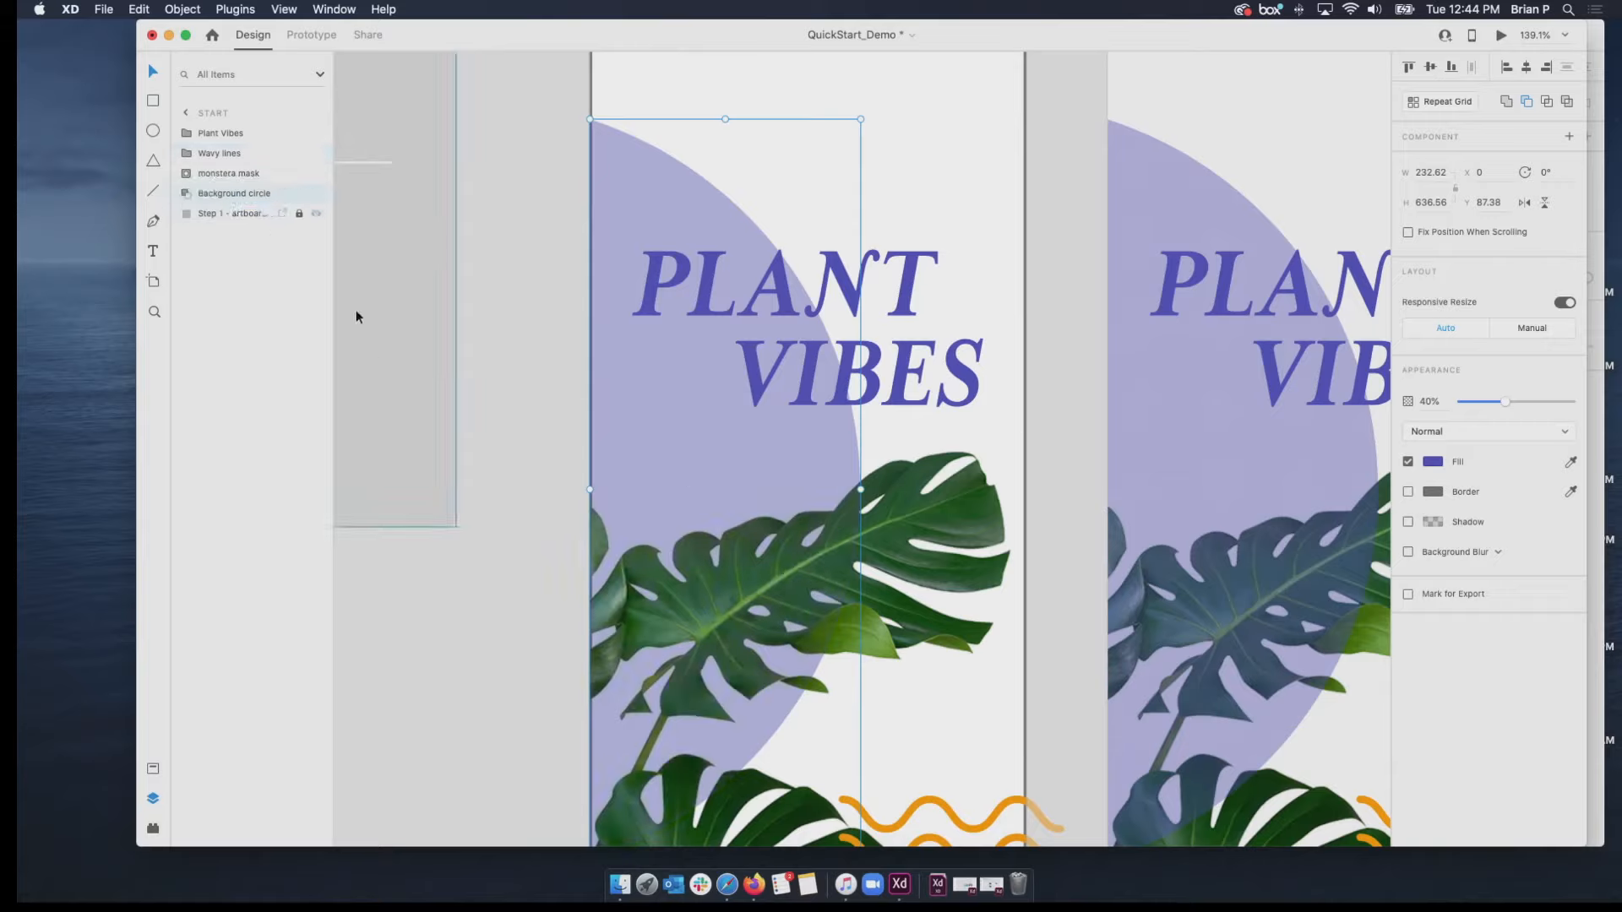
drag(259, 198, 255, 145)
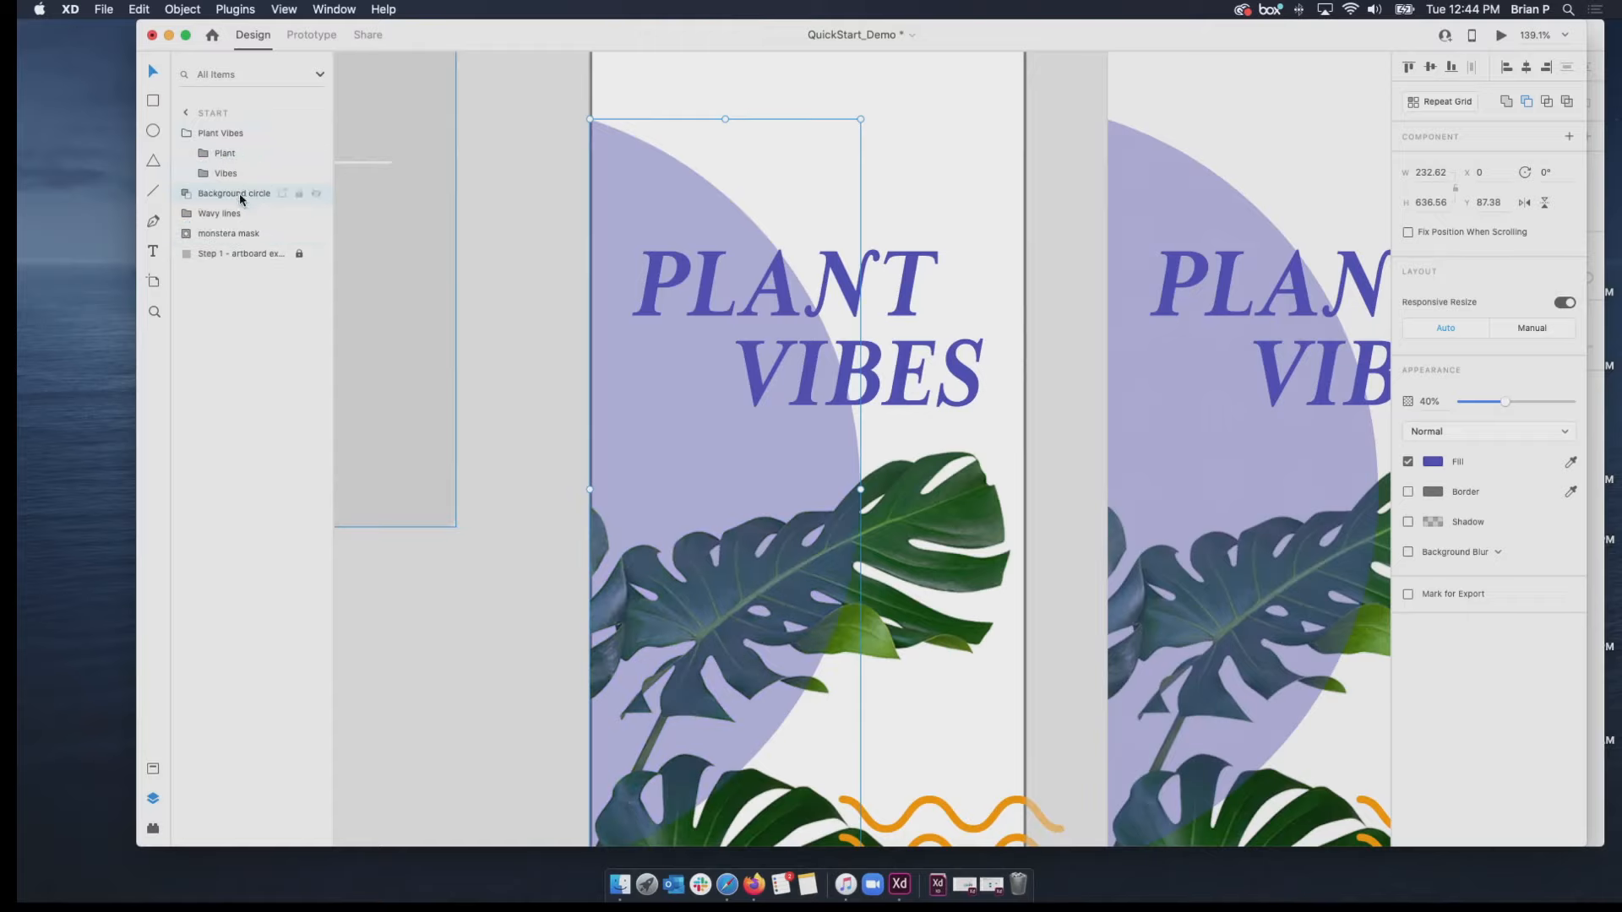
drag(242, 193, 242, 237)
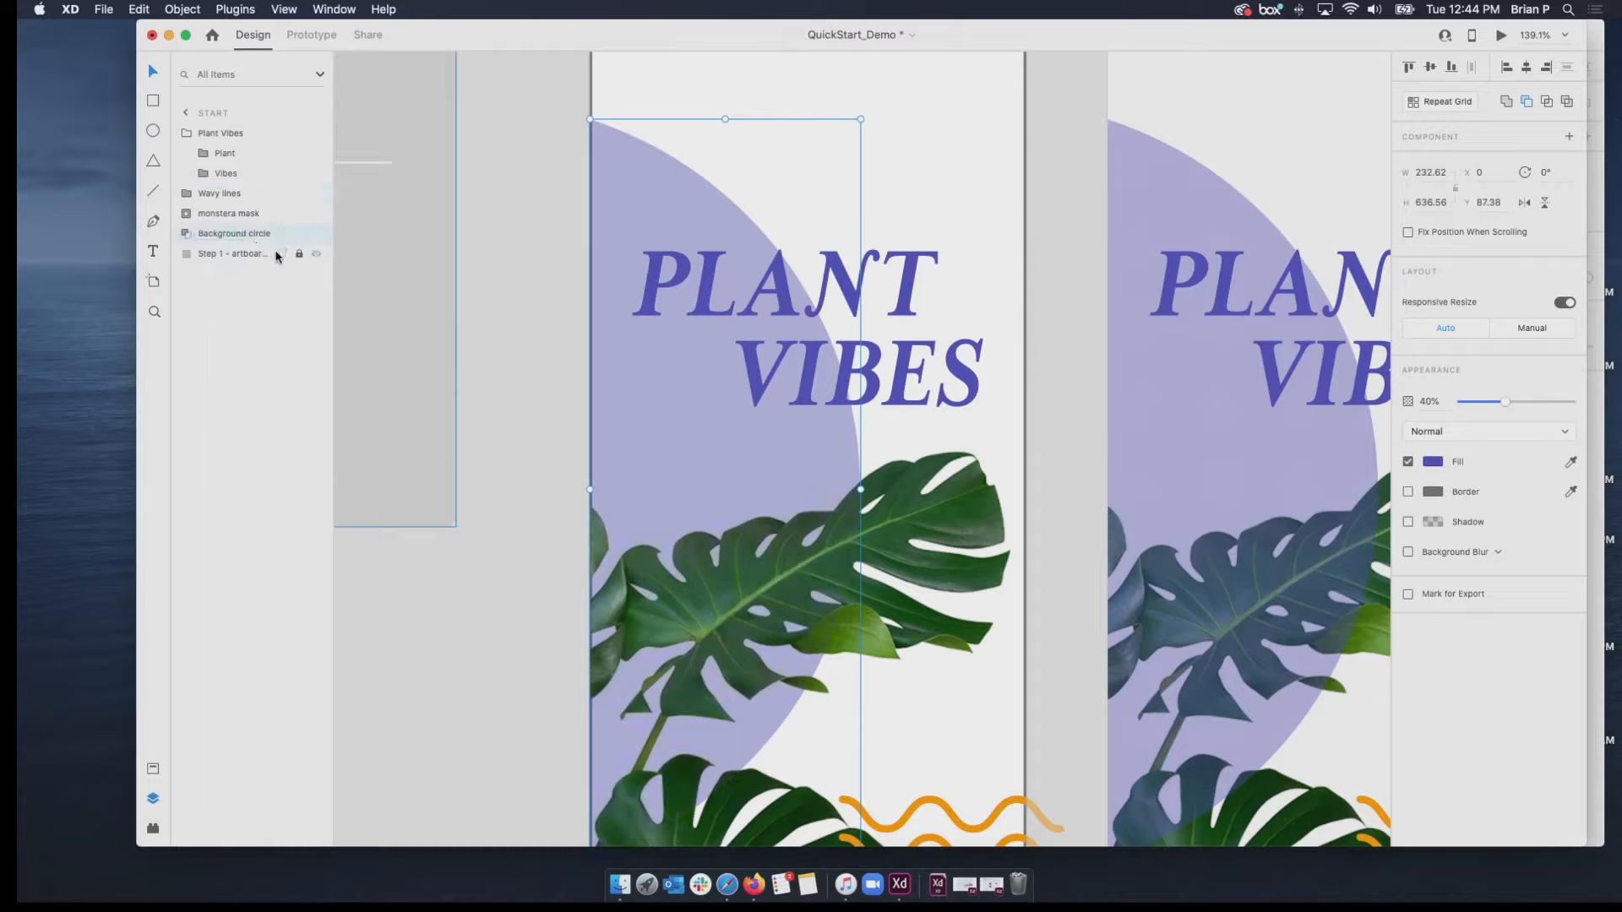
Shift the Background circle through the stacking order, ending directly above the monstera mask, and set its opacity to 66%.
key(super+bracketright)
key(super+bracketright)
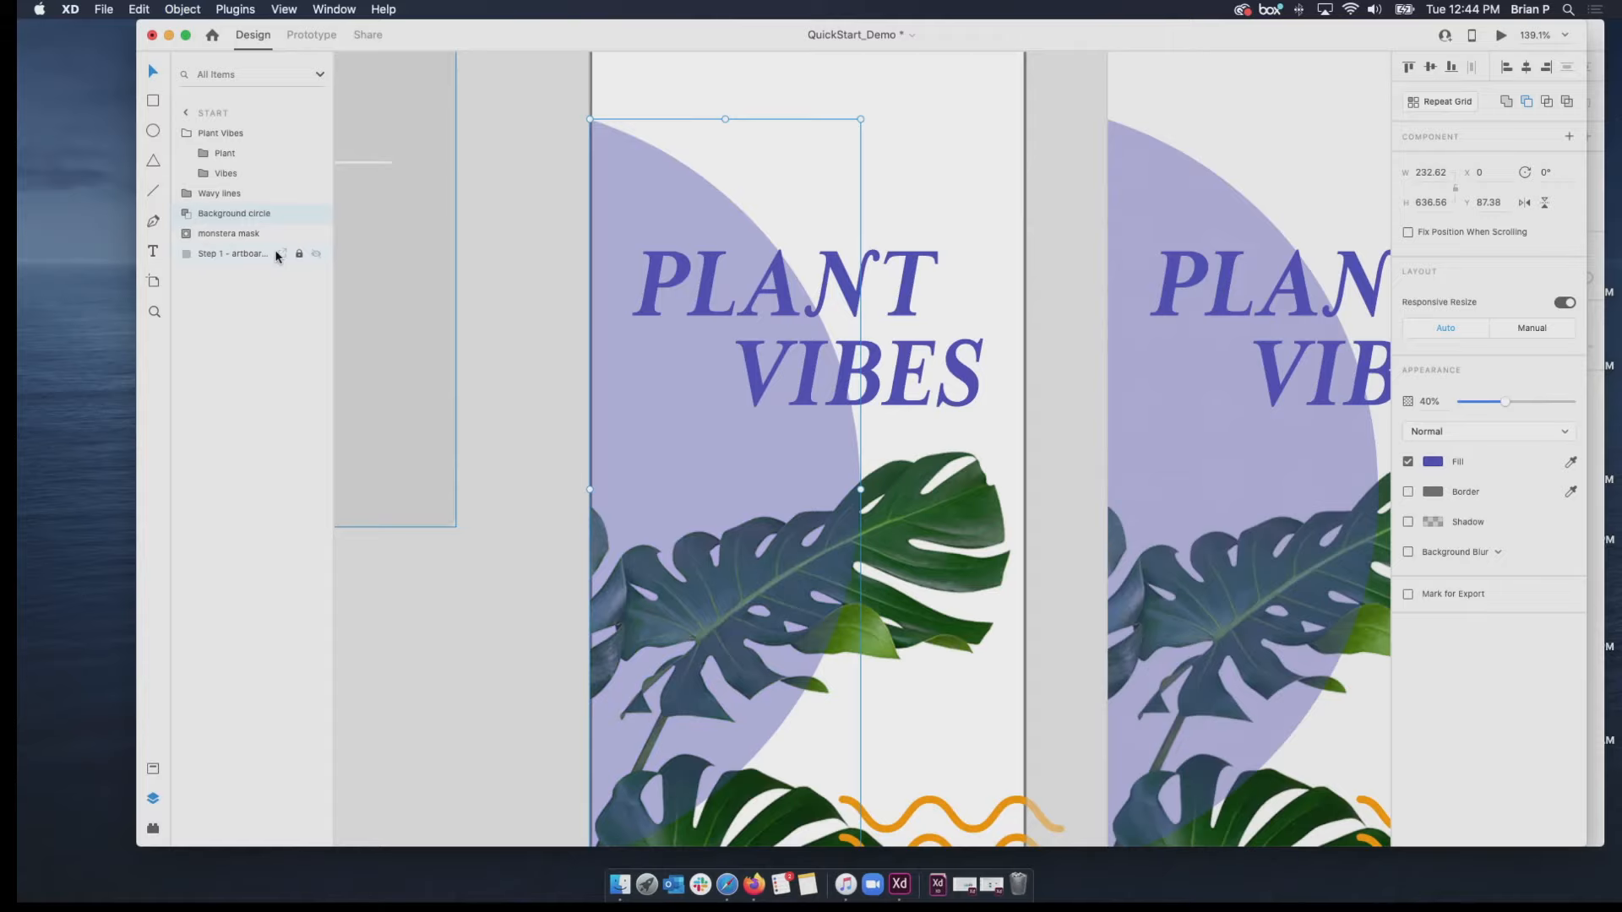
key(super+bracketleft)
key(super+bracketleft)
key(super+bracketleft)
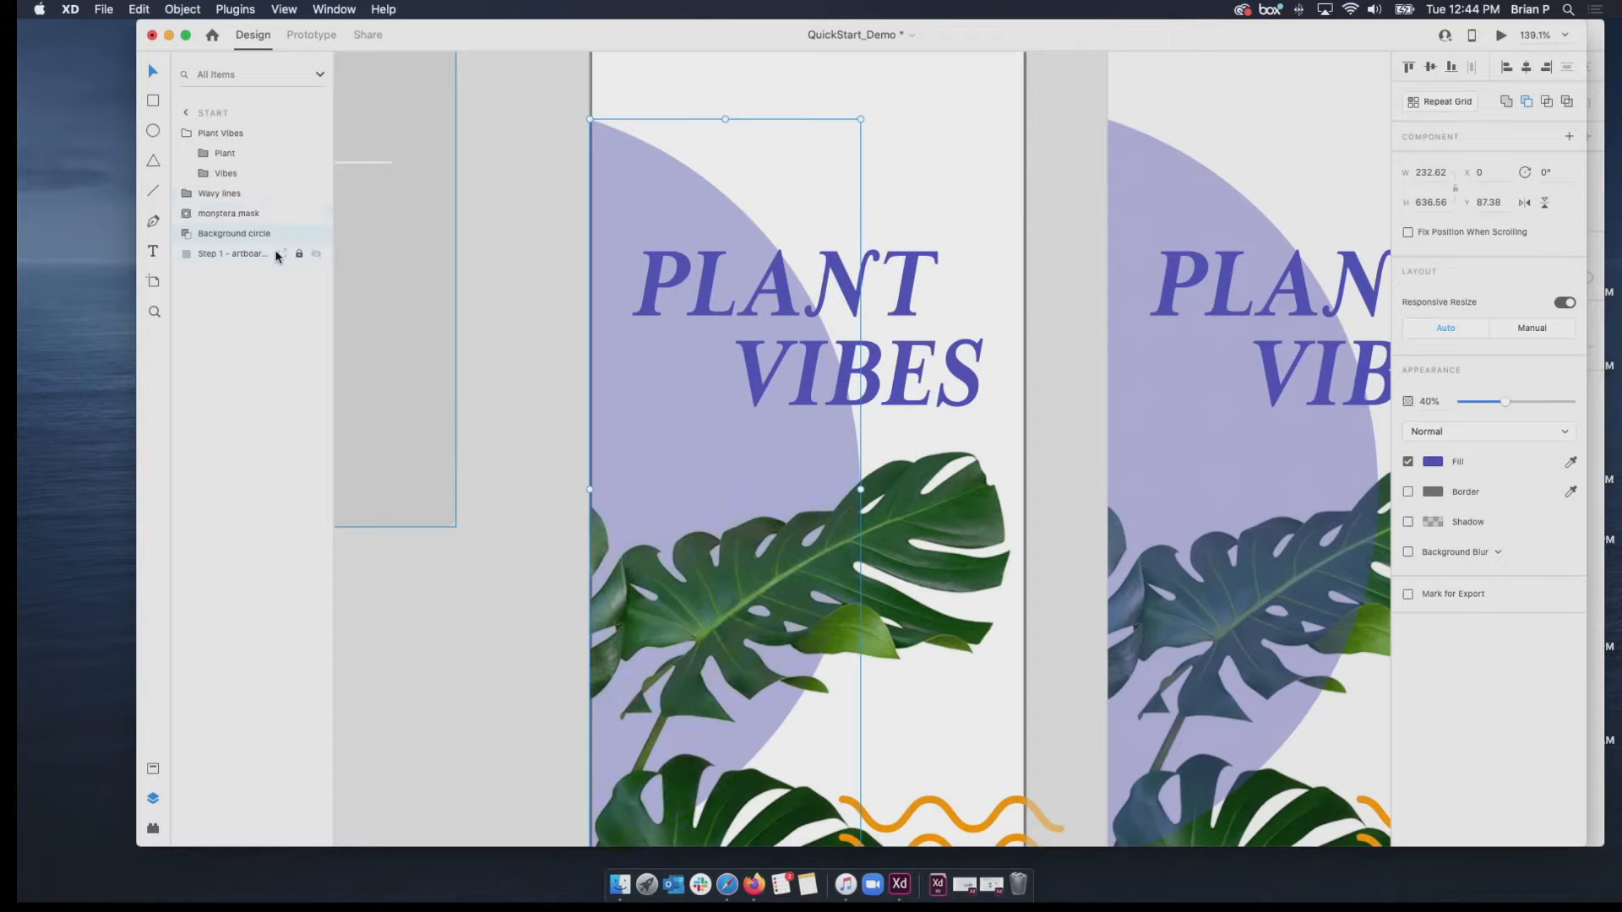
key(super+bracketright)
key(super+bracketright)
key(super+bracketright)
key(super+bracketright)
key(super+bracketleft)
key(super+bracketleft)
key(super+bracketleft)
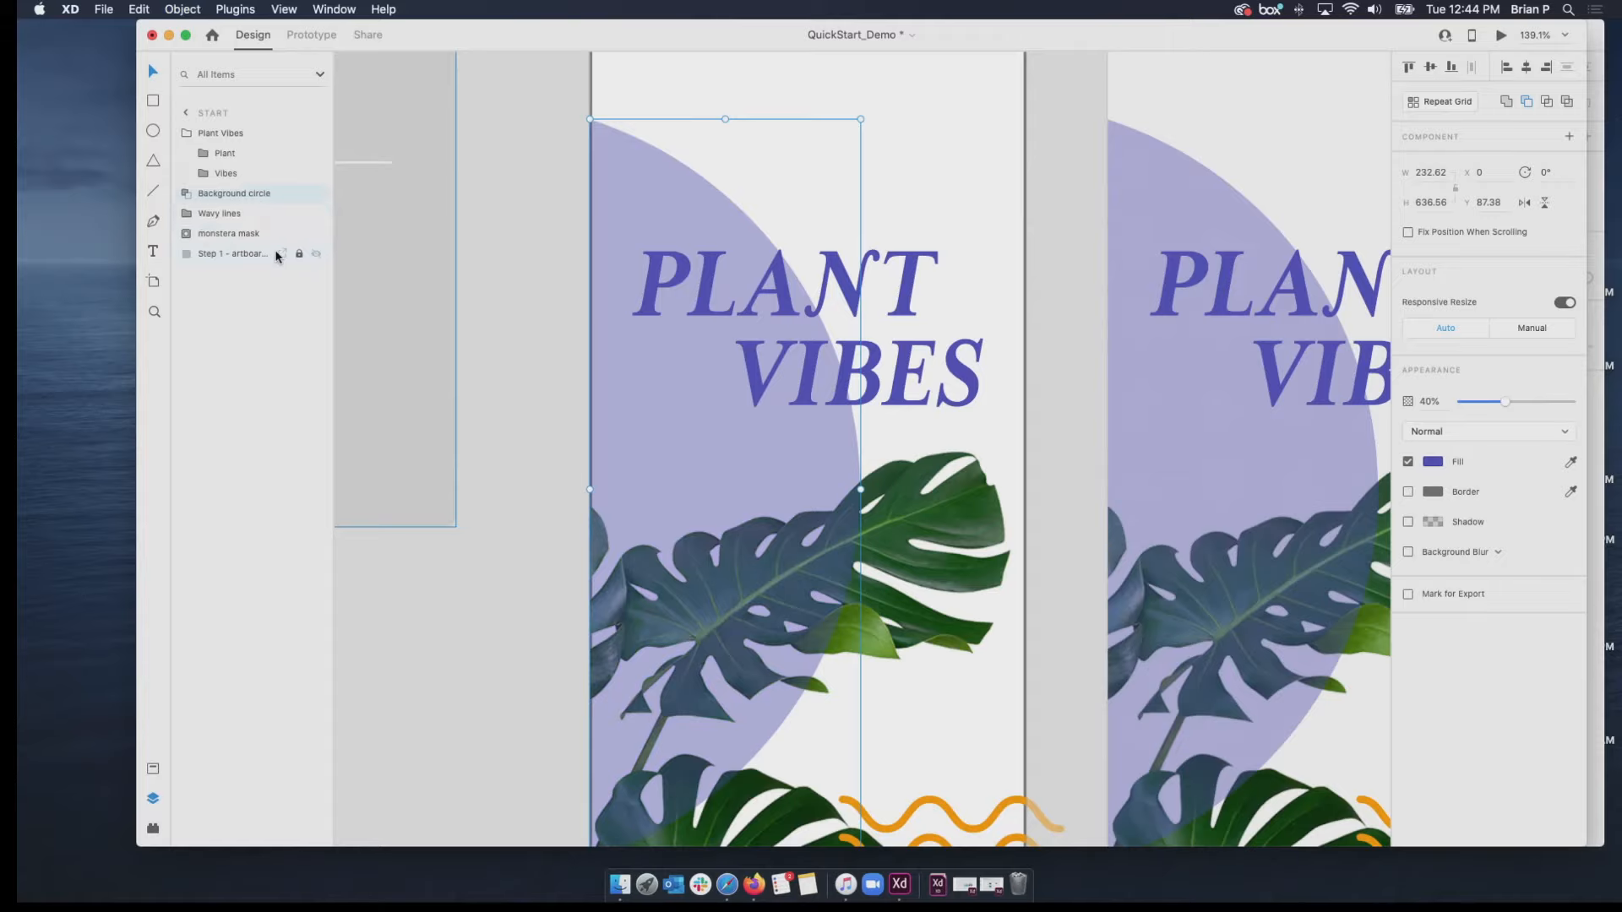
key(super+bracketright)
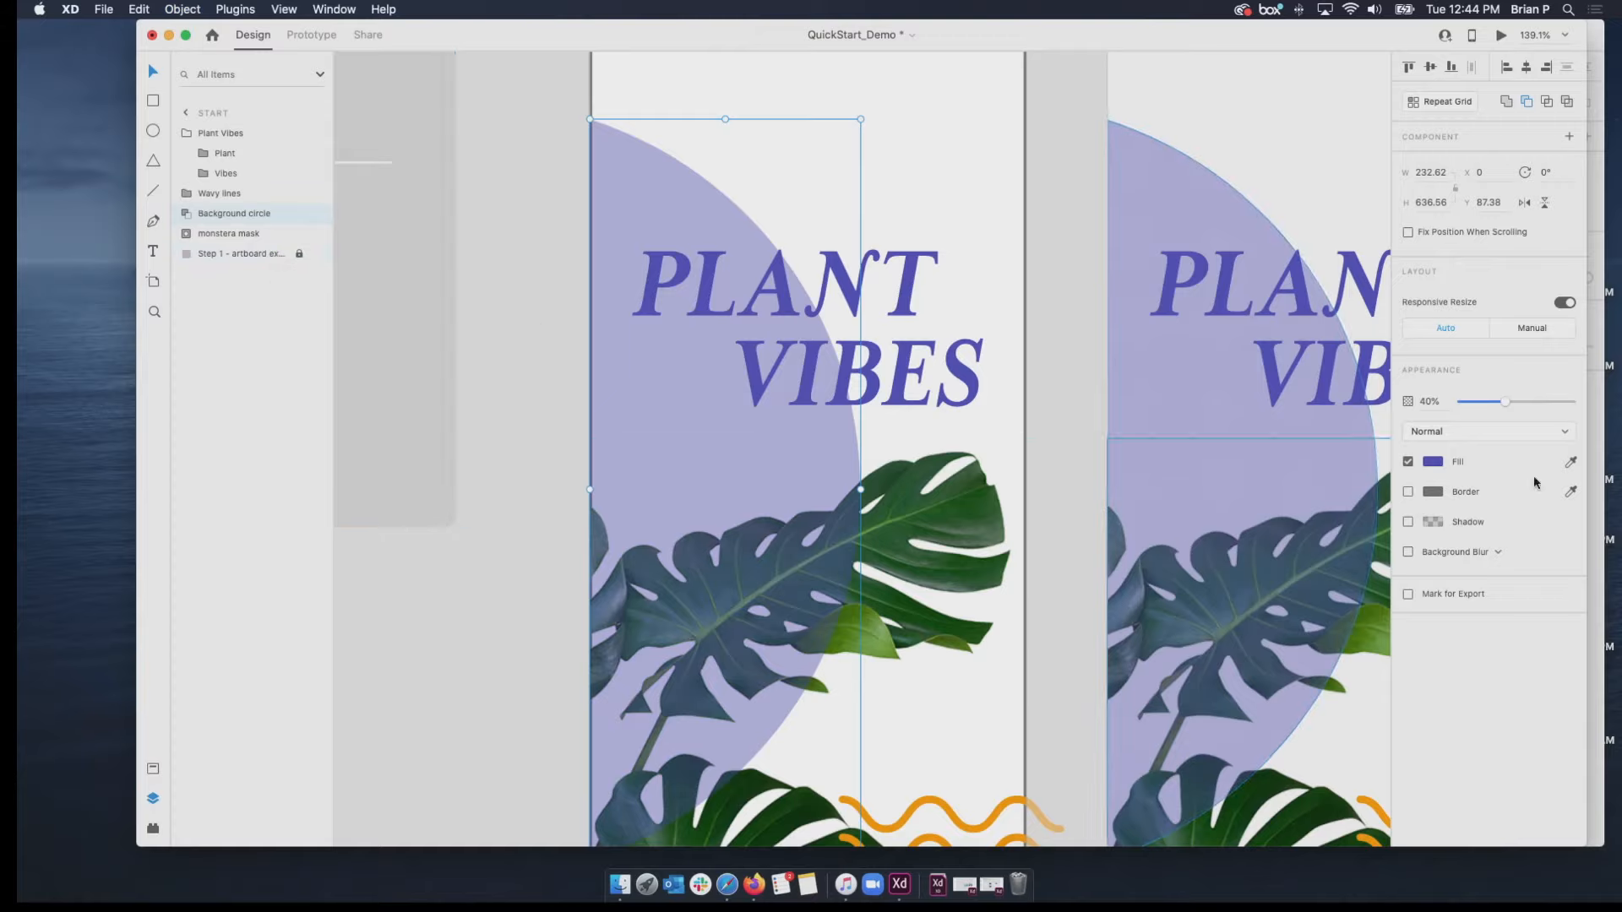
mouse_move(1503, 405)
mouse_down()
mouse_move(1569, 406)
mouse_move(1497, 403)
mouse_move(1569, 406)
mouse_move(1530, 403)
mouse_up()
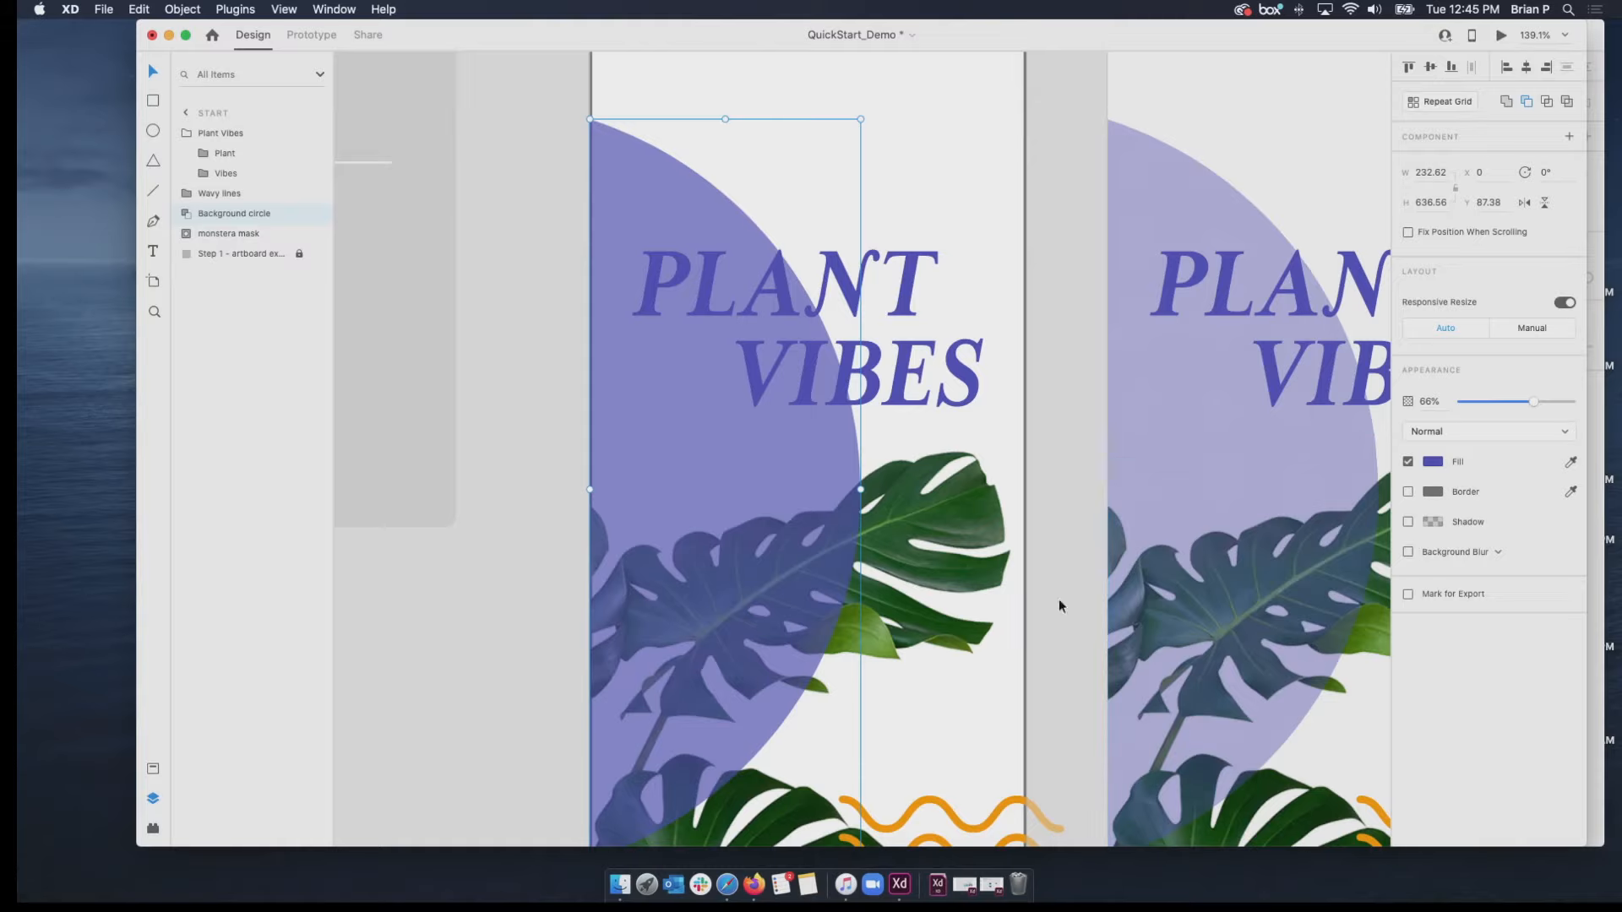
Switch to Finder and place the Untitled_Artwork (9).jpg image from Downloads onto the Start artboard, closing the Finder window.
click(621, 885)
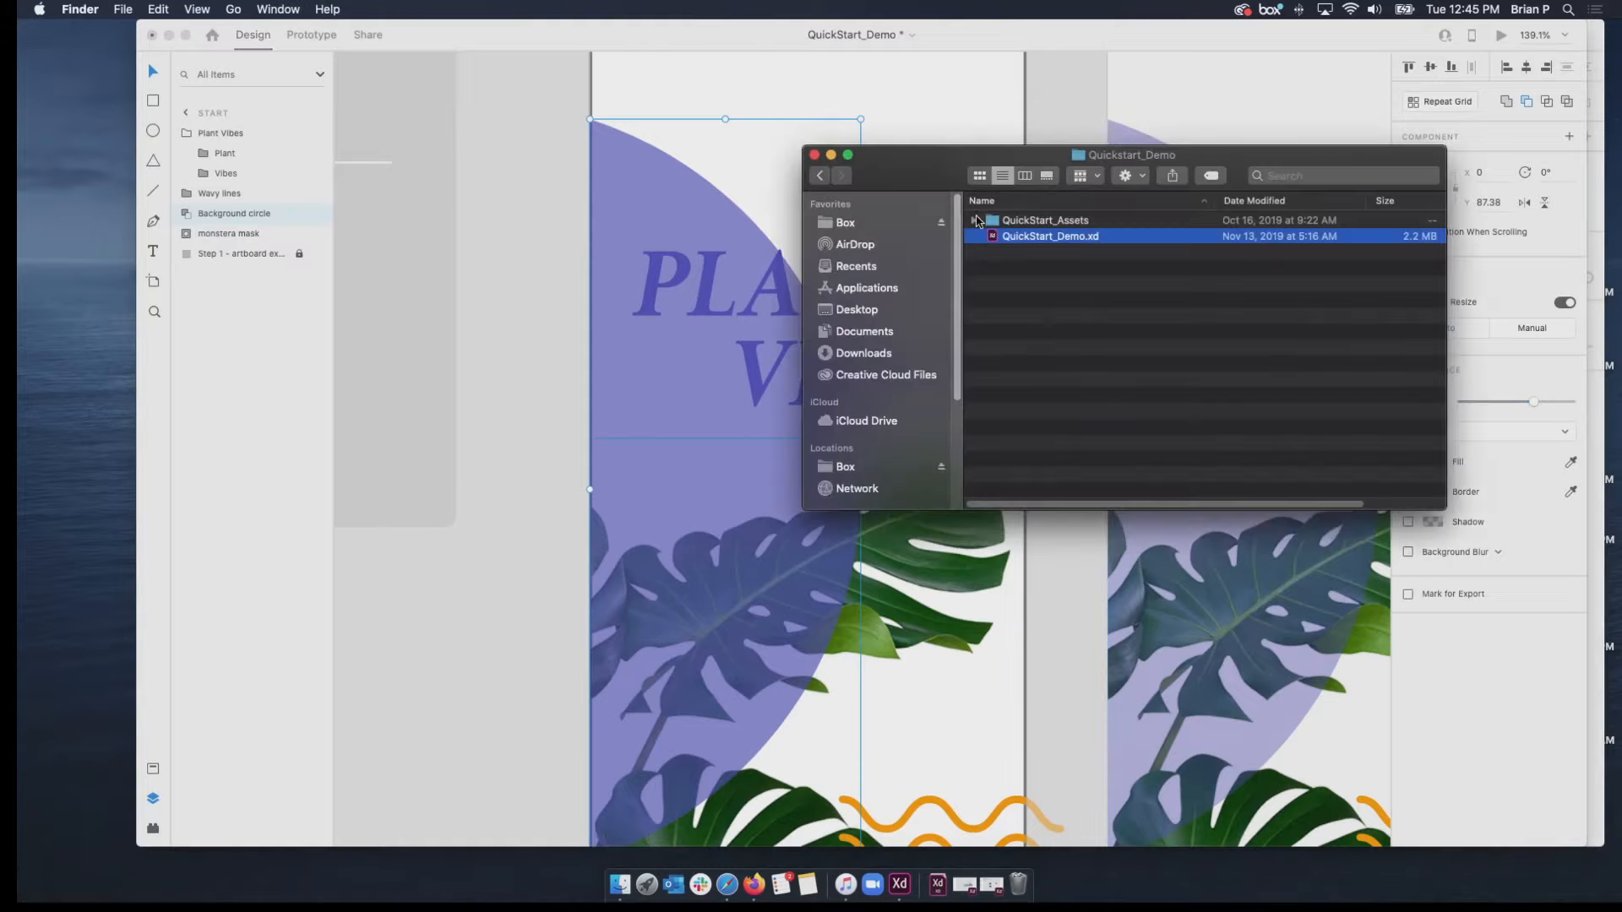
click(855, 355)
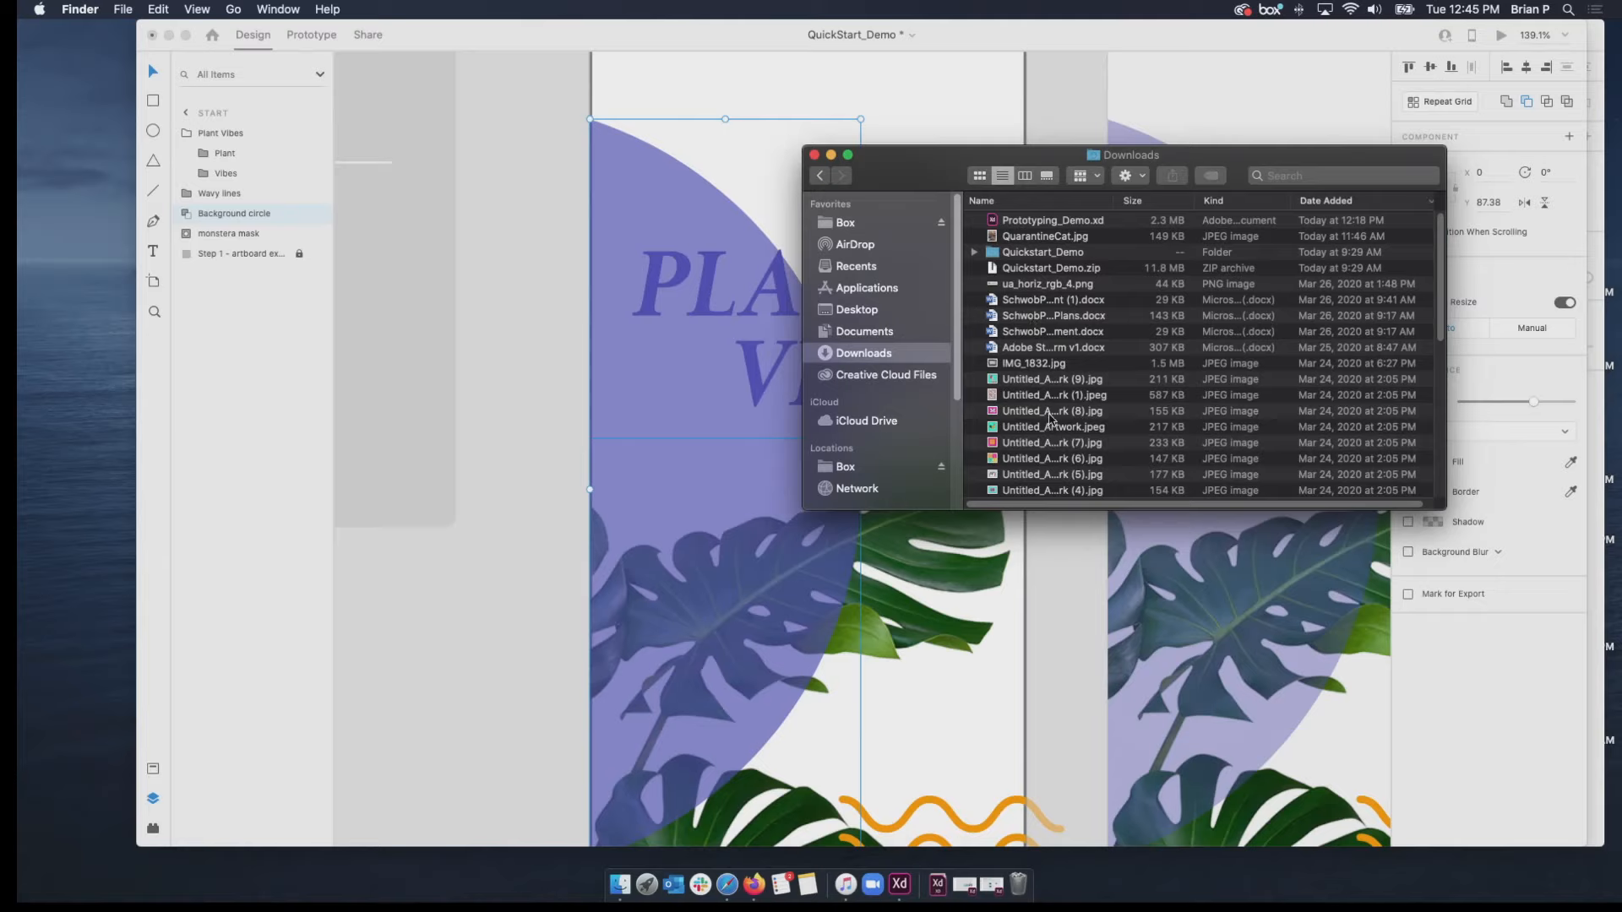
click(1033, 382)
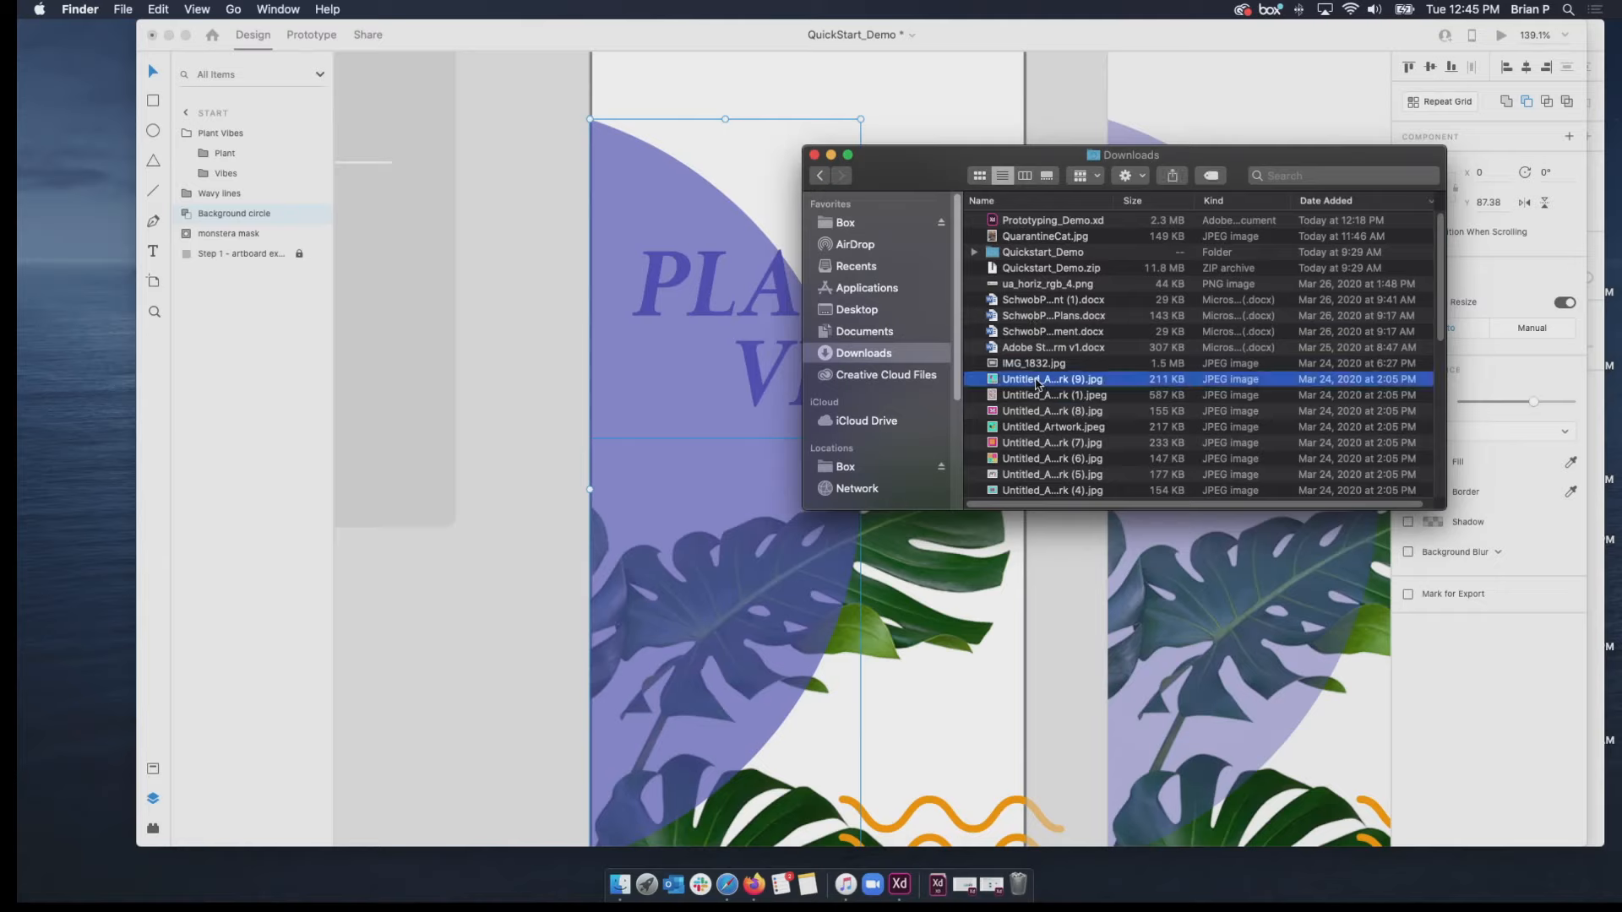
drag(1037, 382, 833, 106)
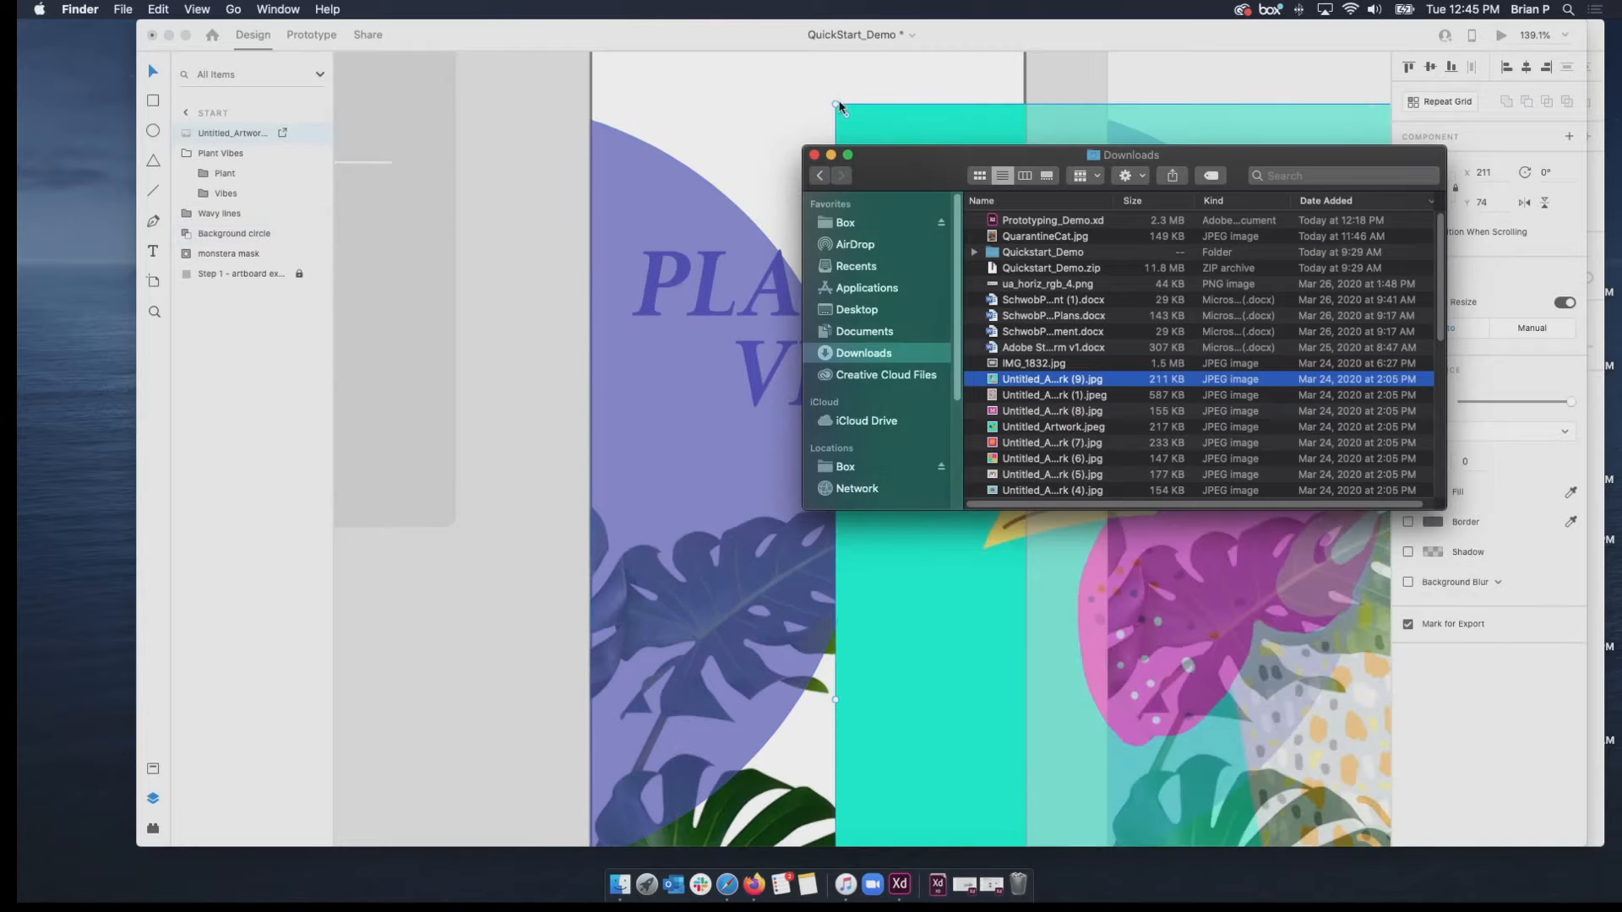
click(814, 156)
Scale the rooster image down to 142 × 142 and place it in the Start artboard's upper-right corner at X 233, Y 0.
click(836, 110)
mouse_move(836, 105)
mouse_down()
mouse_move(1123, 495)
mouse_move(1123, 391)
mouse_move(833, 101)
mouse_up()
drag(940, 206, 677, 124)
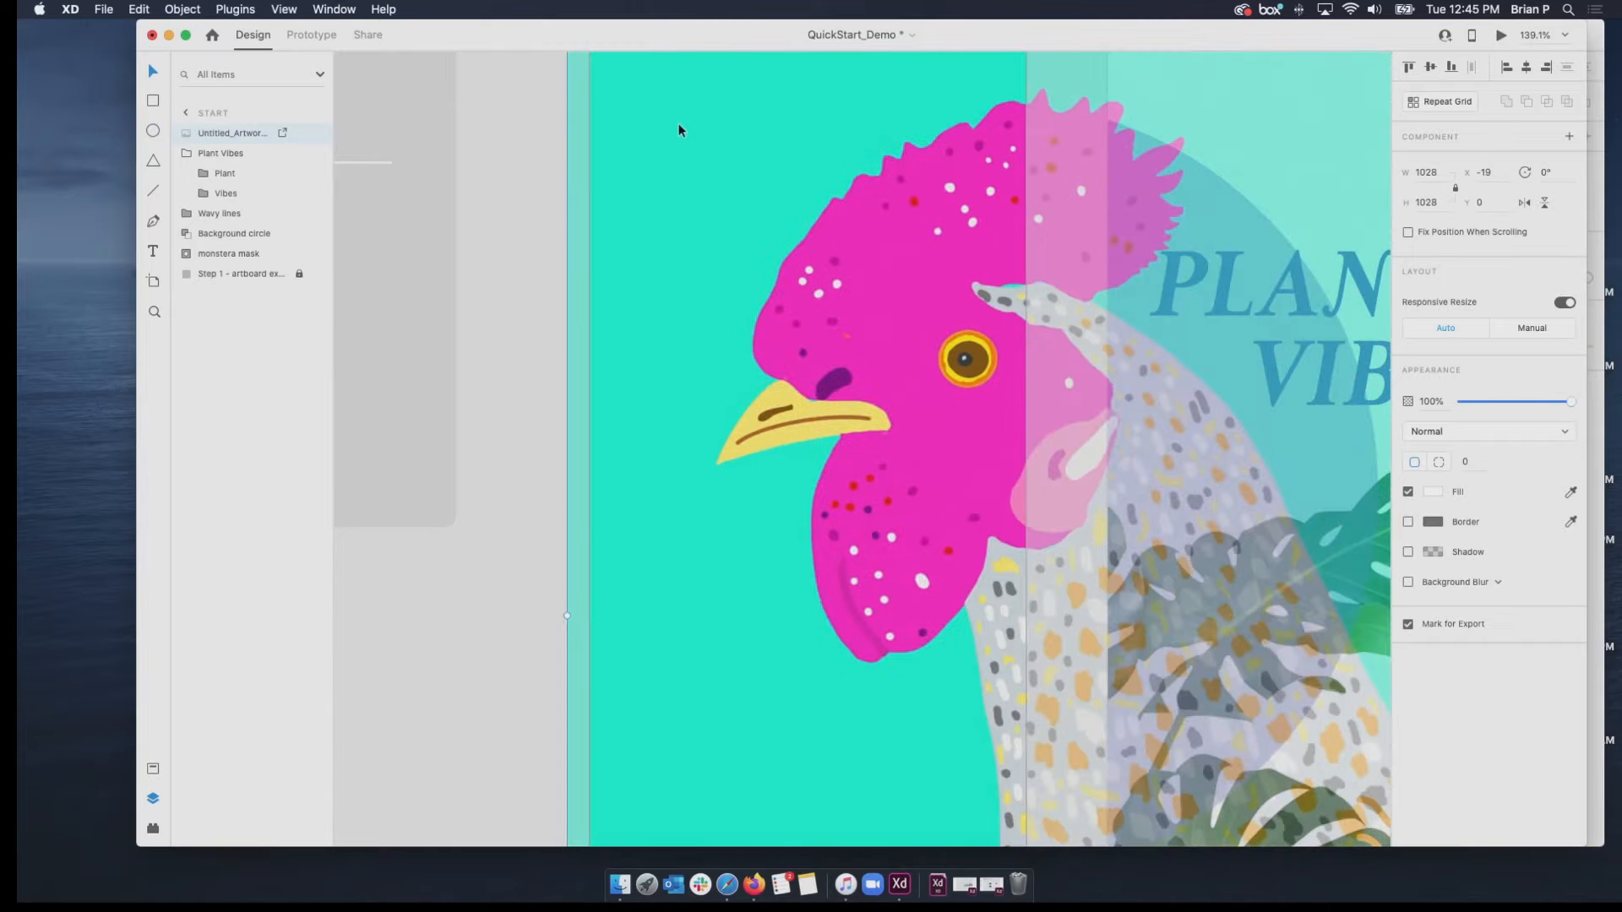
scroll(759, 217, down, 3)
scroll(762, 232, down, 5)
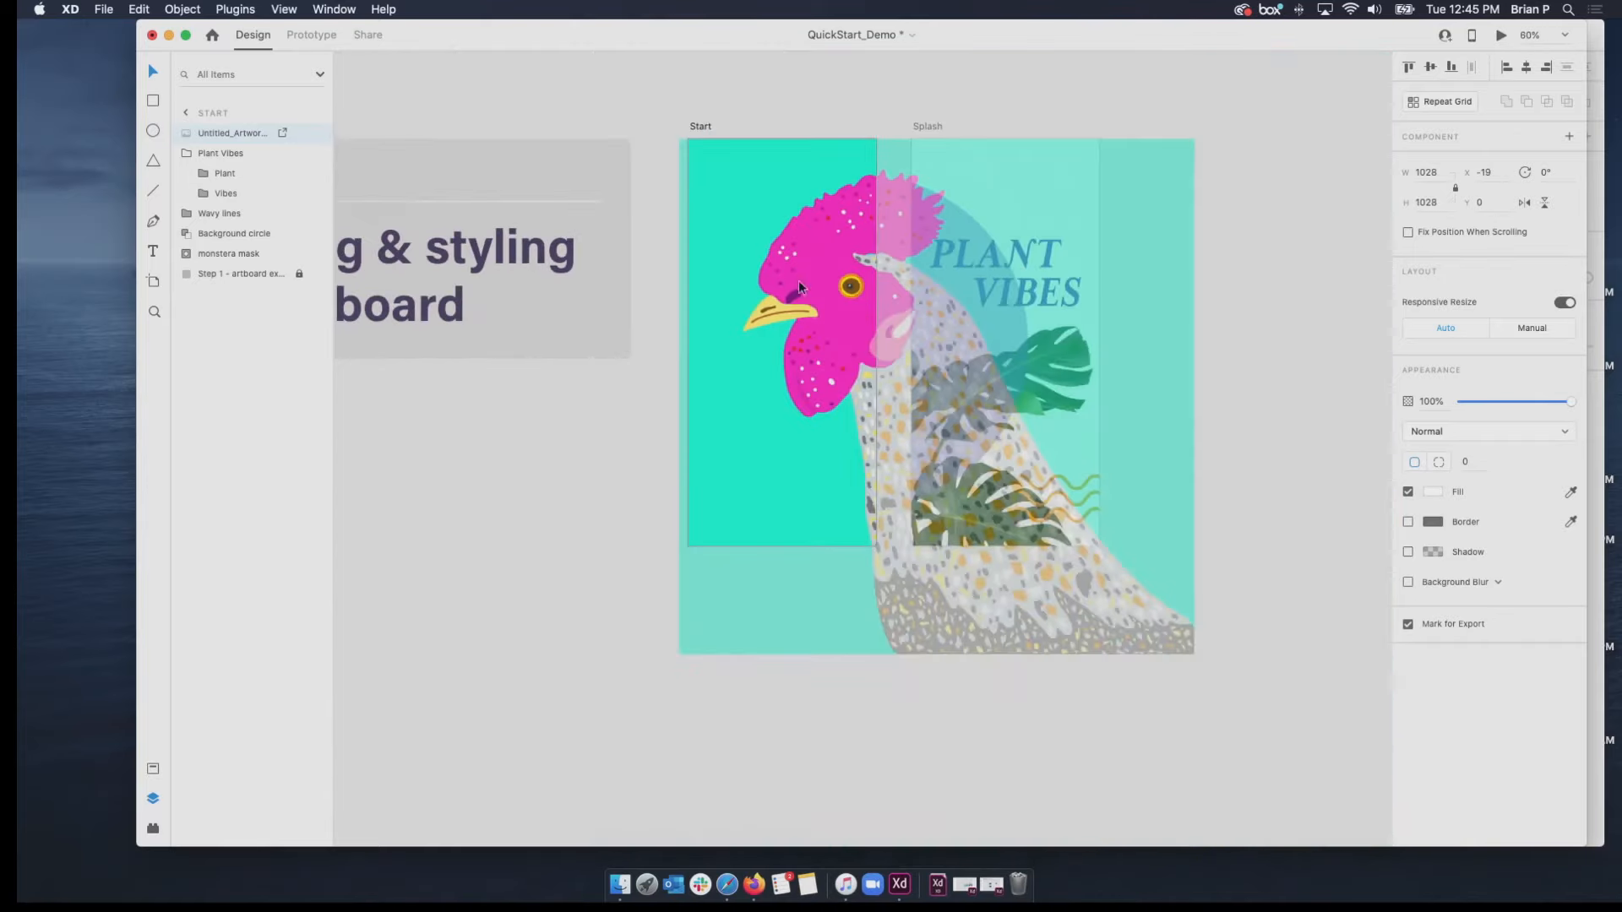
drag(1195, 657, 774, 332)
drag(761, 186, 848, 163)
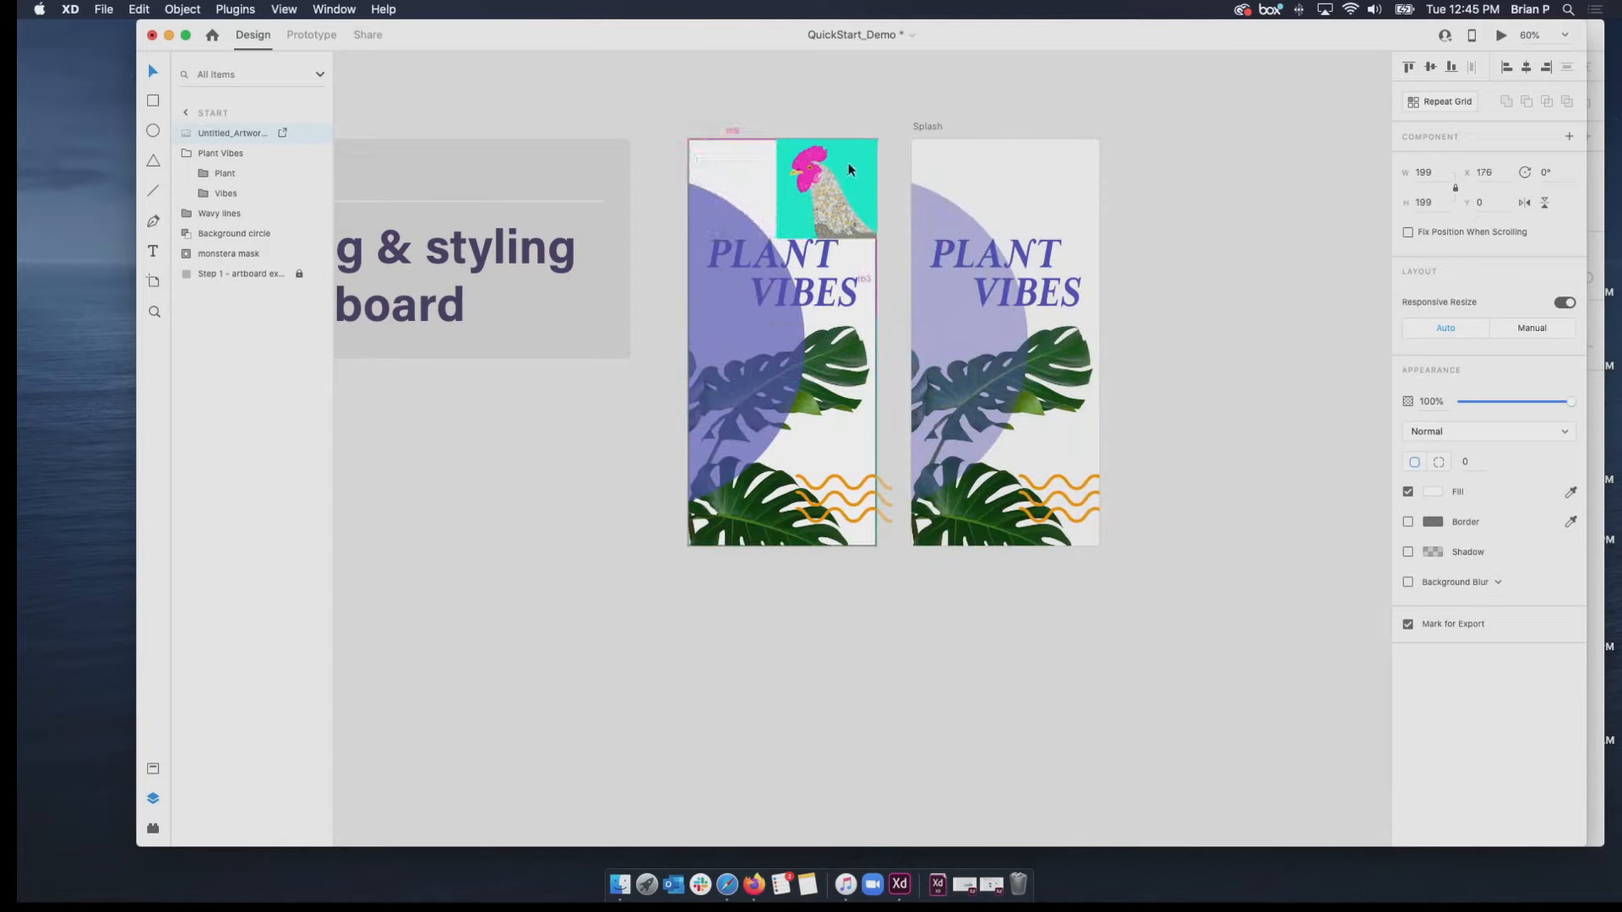
drag(776, 239, 794, 206)
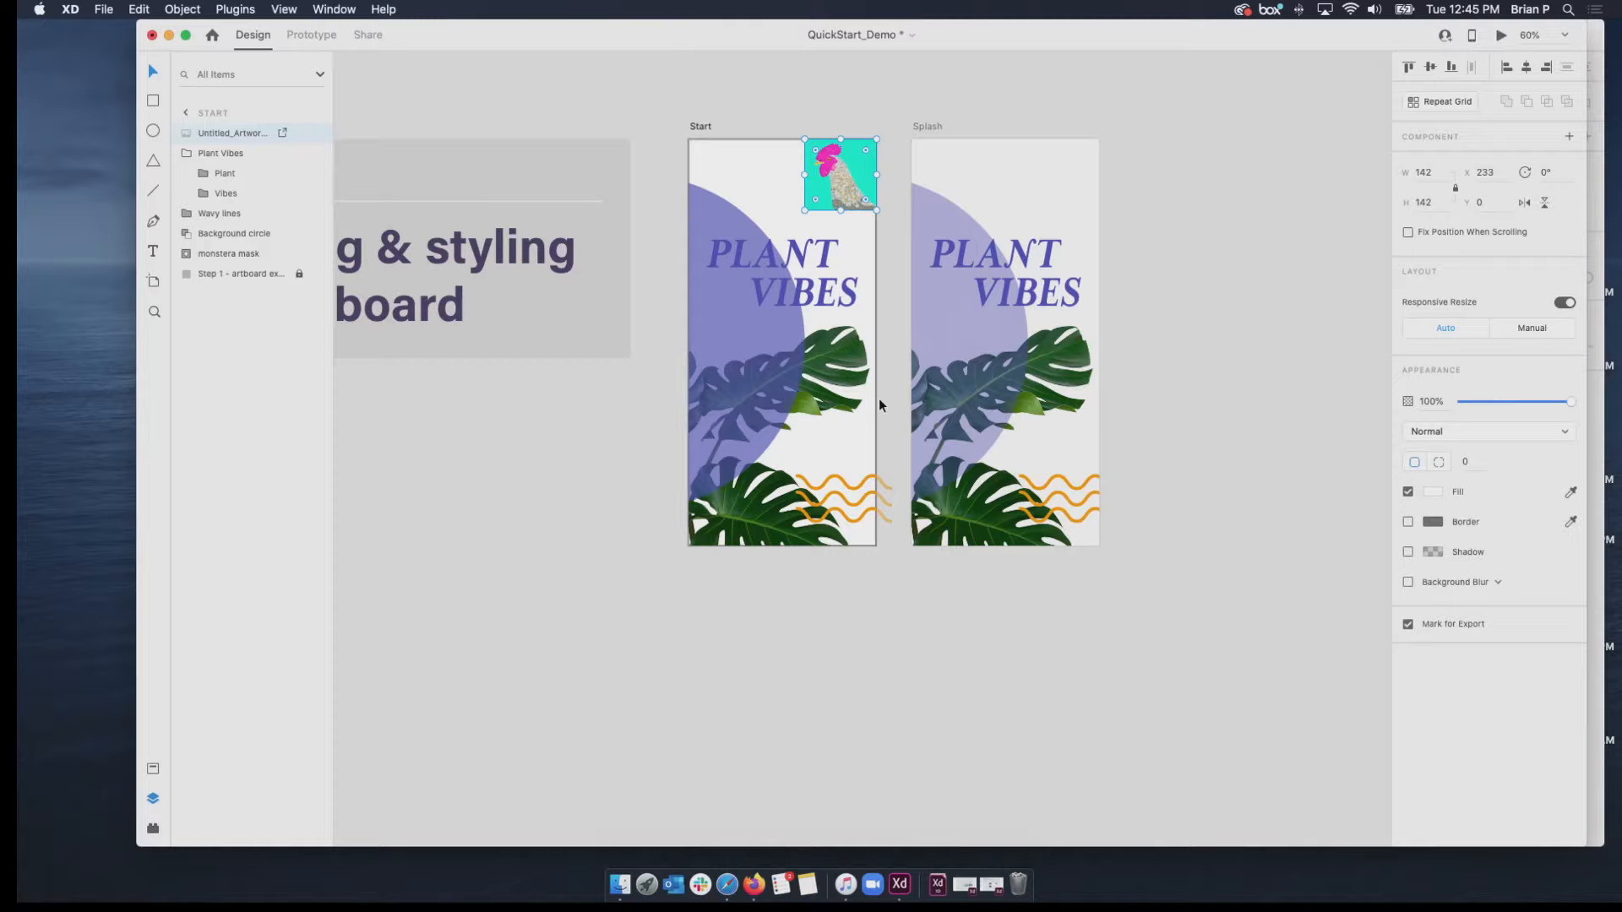
click(106, 8)
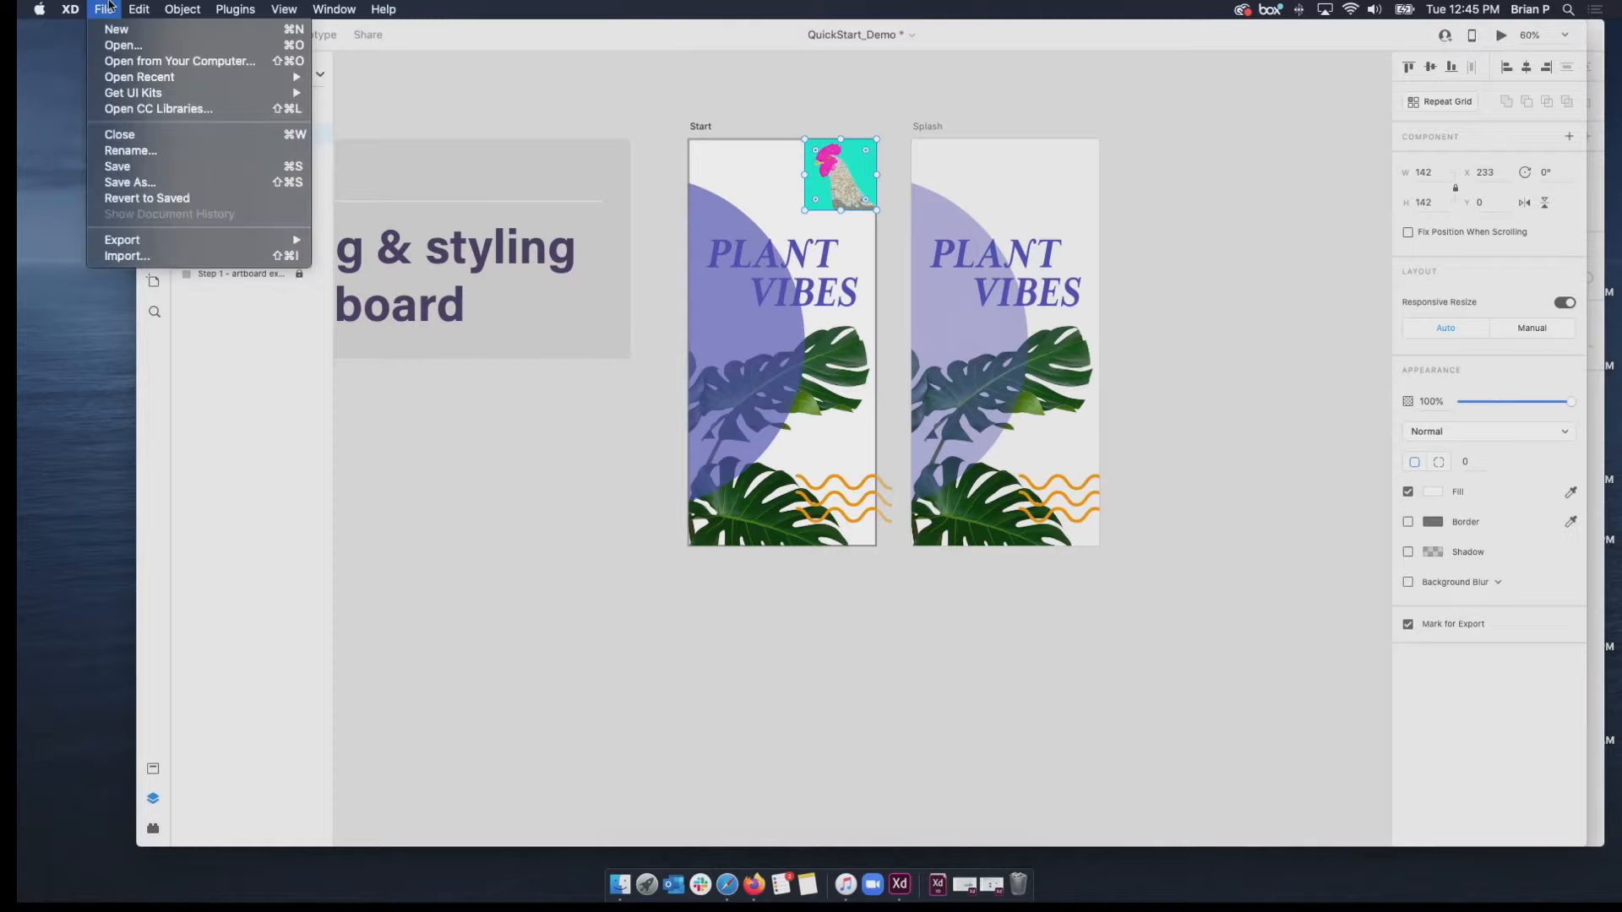
click(511, 89)
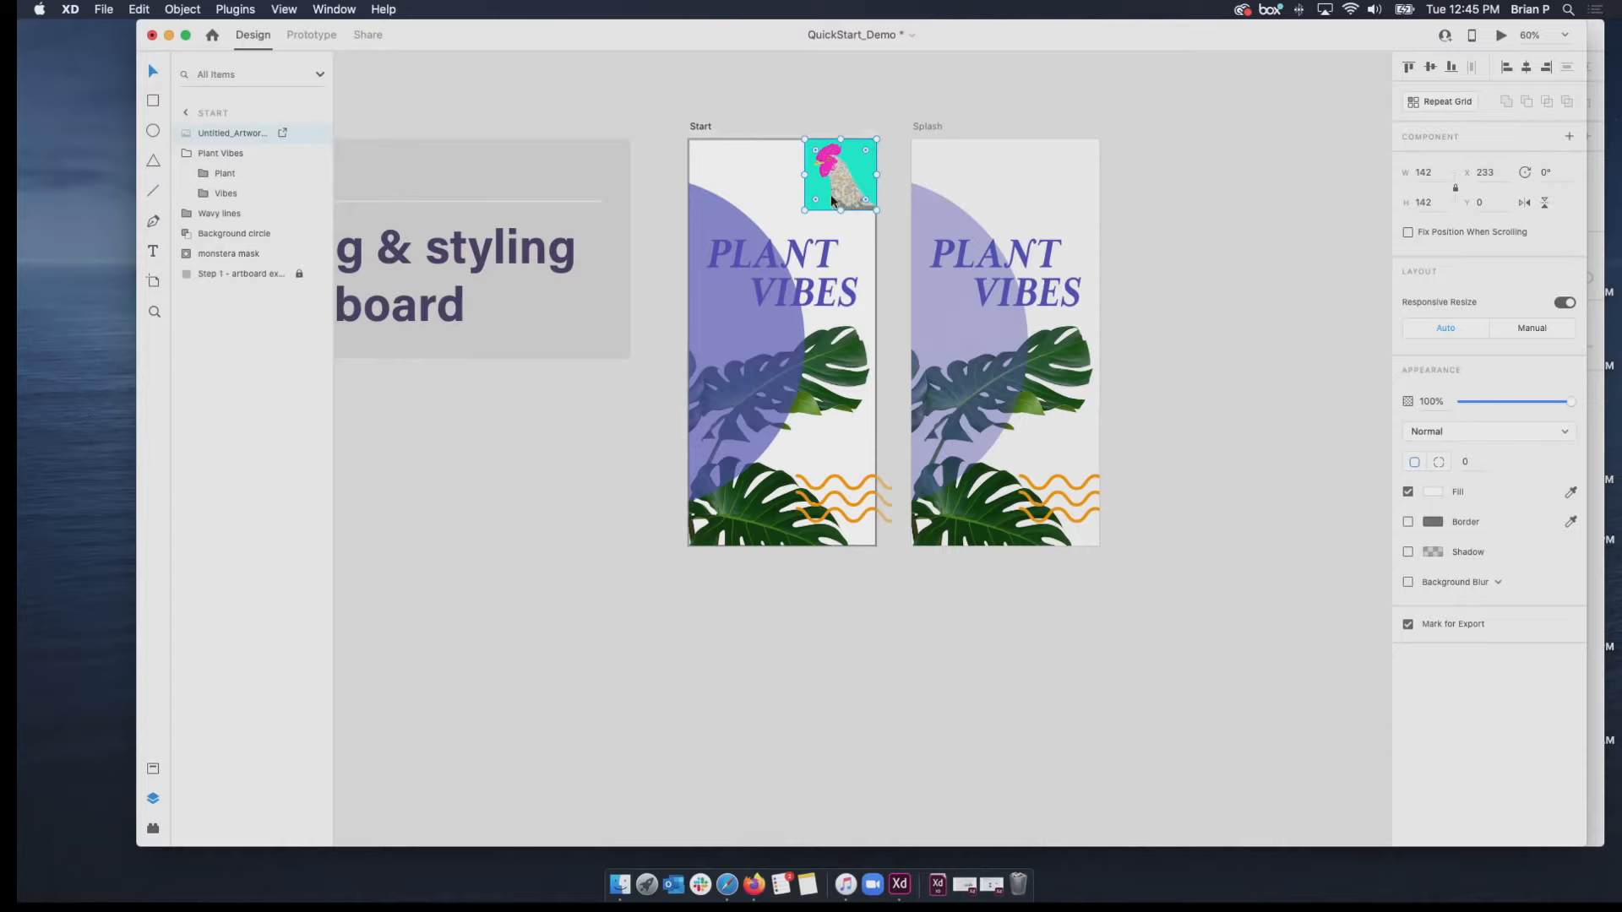
click(772, 178)
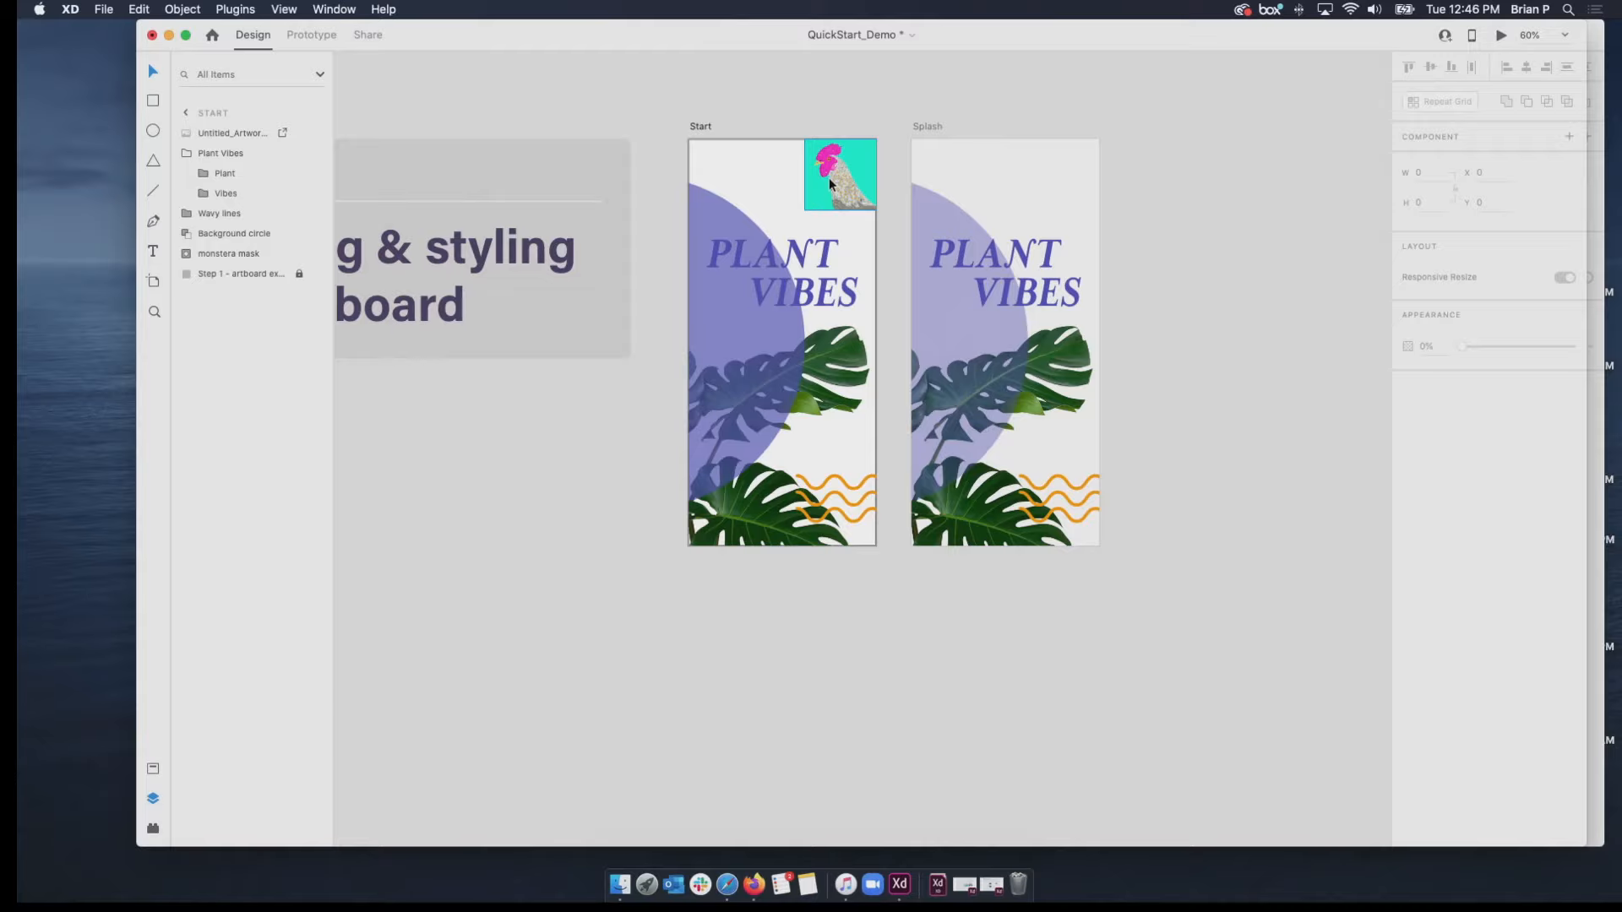
Set the opacity of the Start artboard's background circle to 43% and deselect it.
click(711, 344)
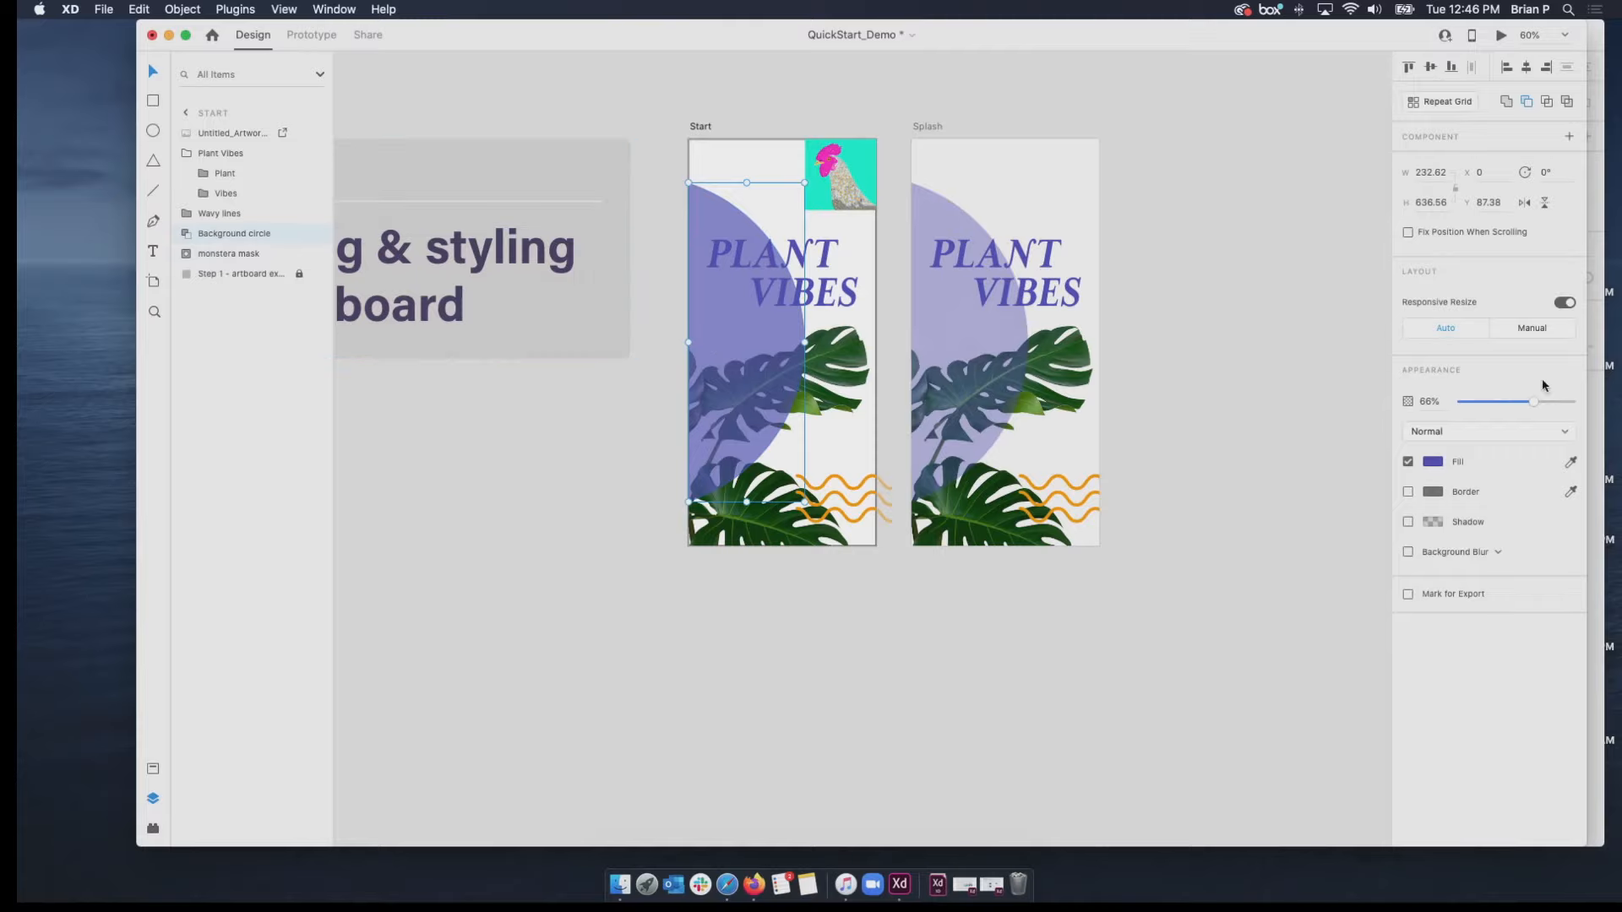
drag(1536, 402, 1509, 404)
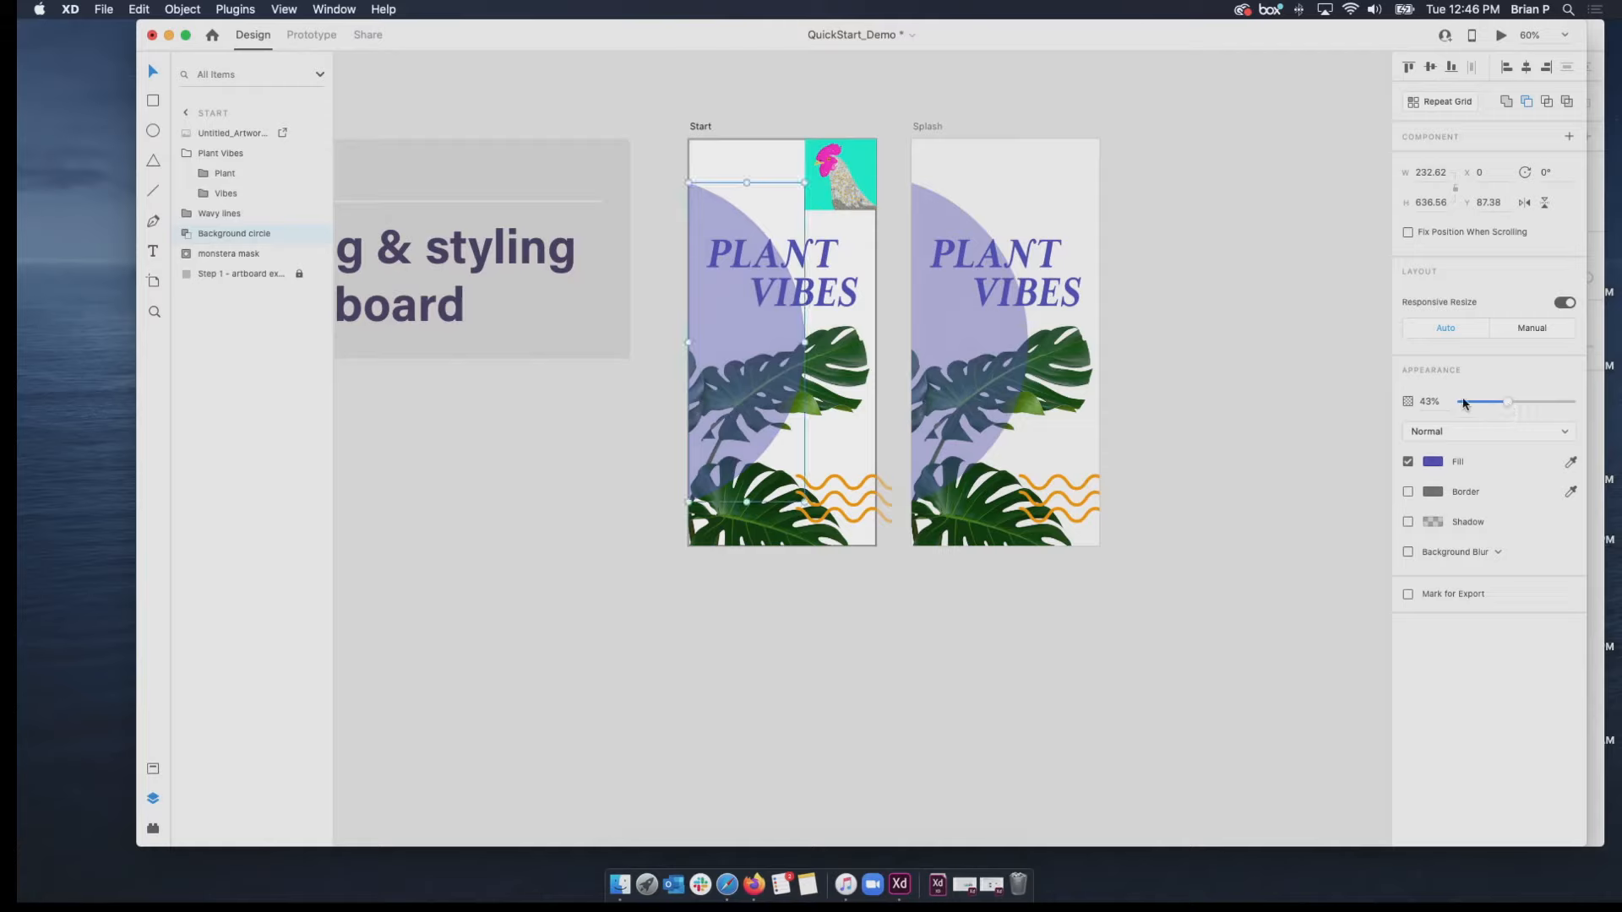
click(1291, 377)
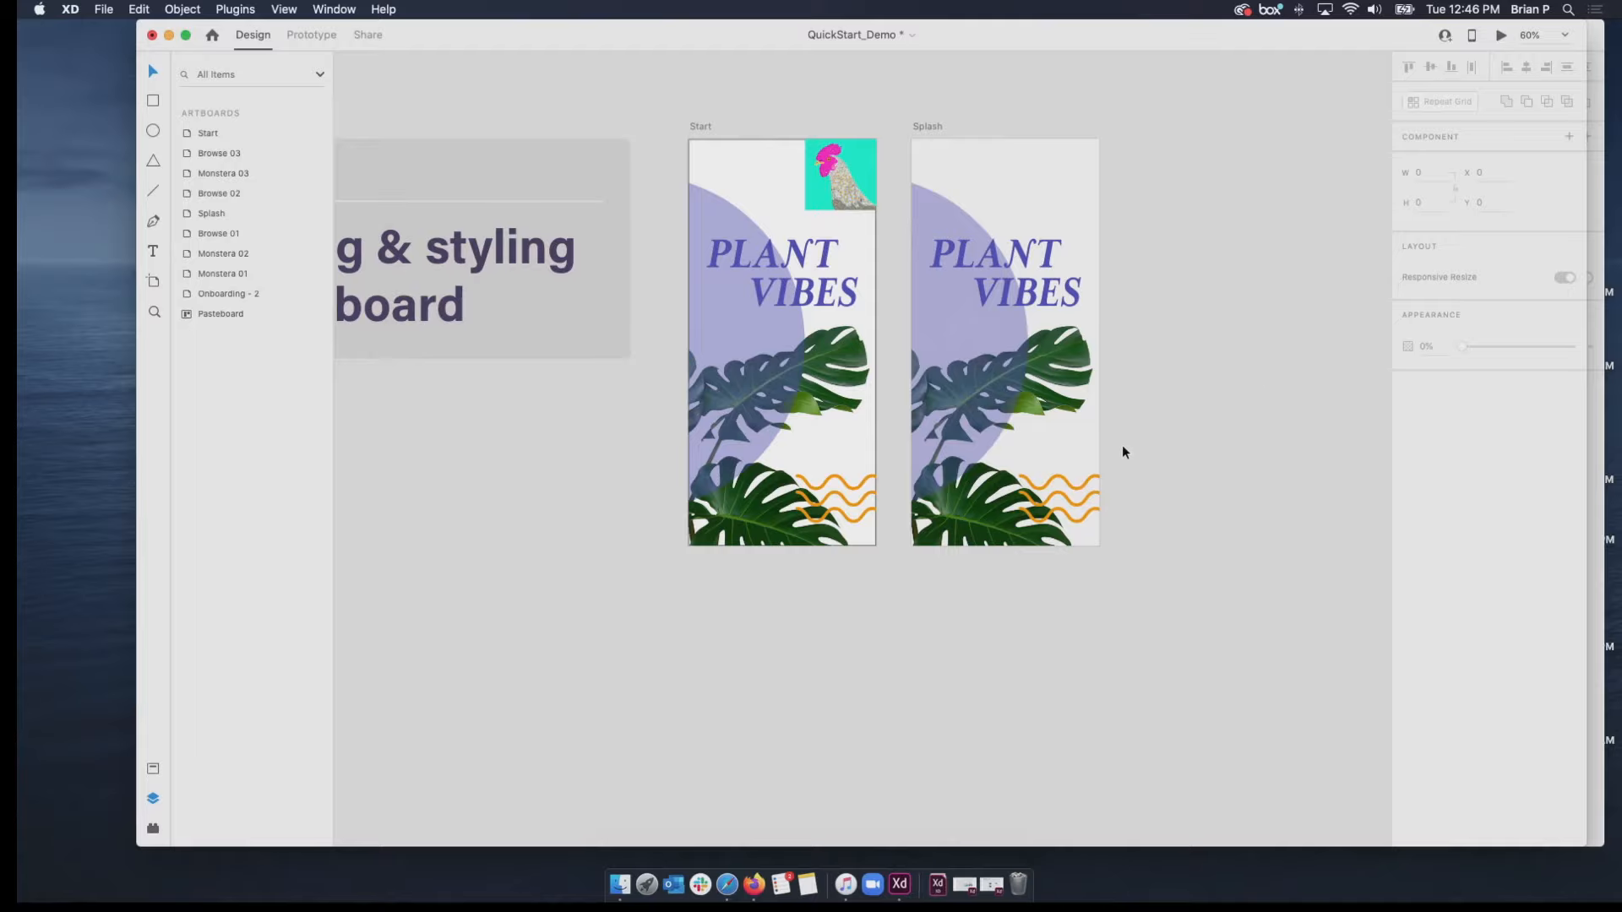
Examine the Adding content section and its Browse 01 artboard.
scroll(1124, 451, down, 10)
scroll(1122, 452, down, 8)
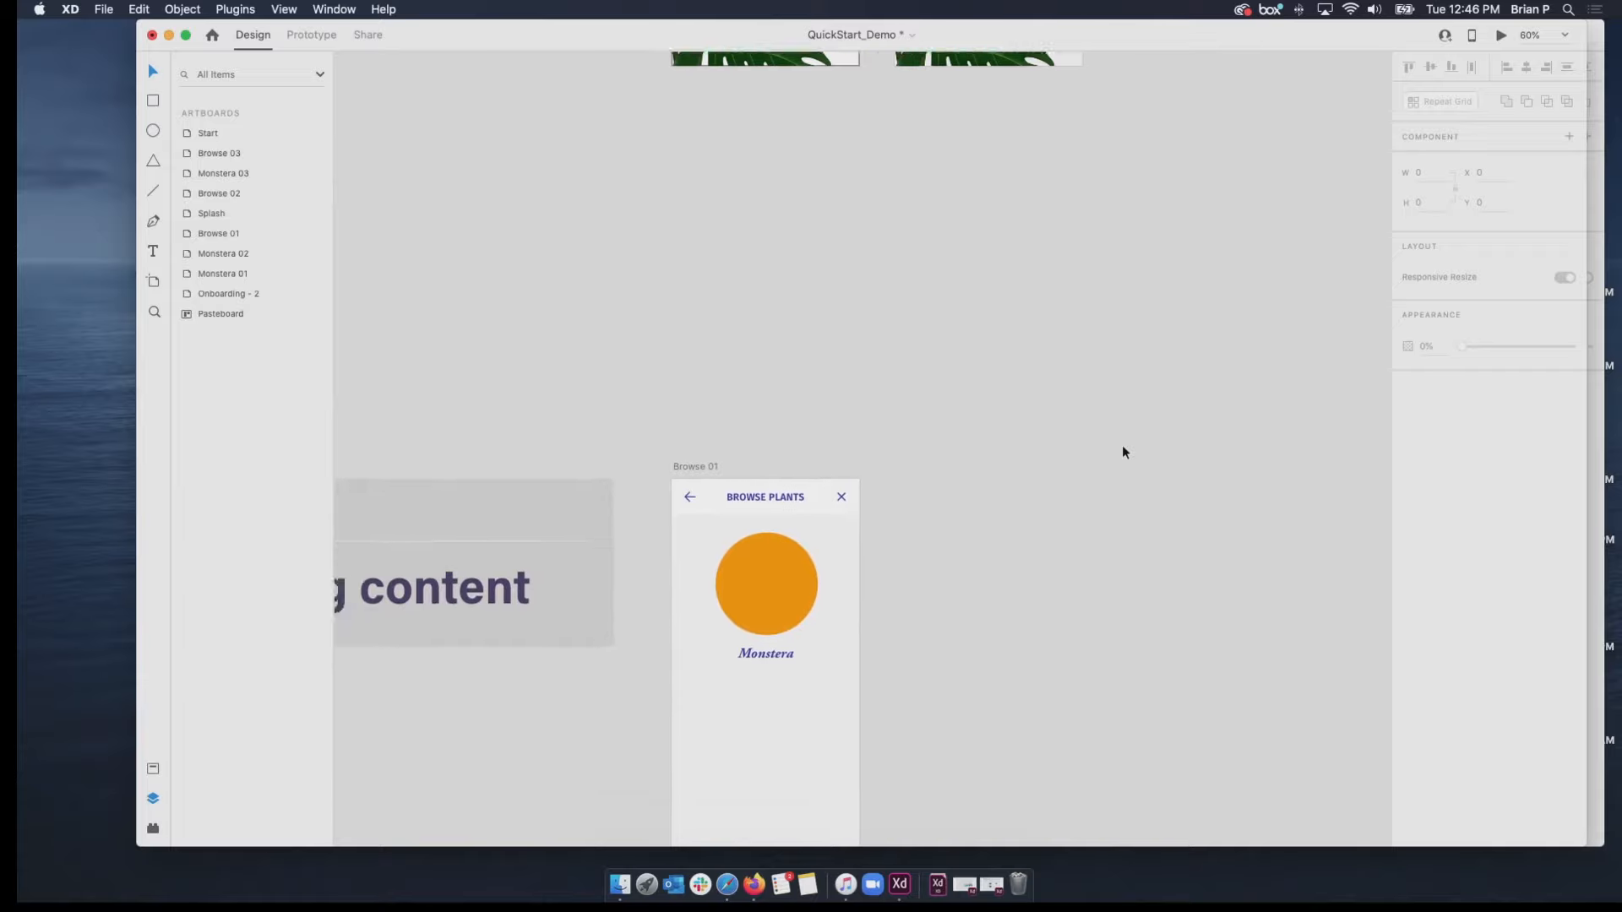
scroll(1122, 452, left, 5)
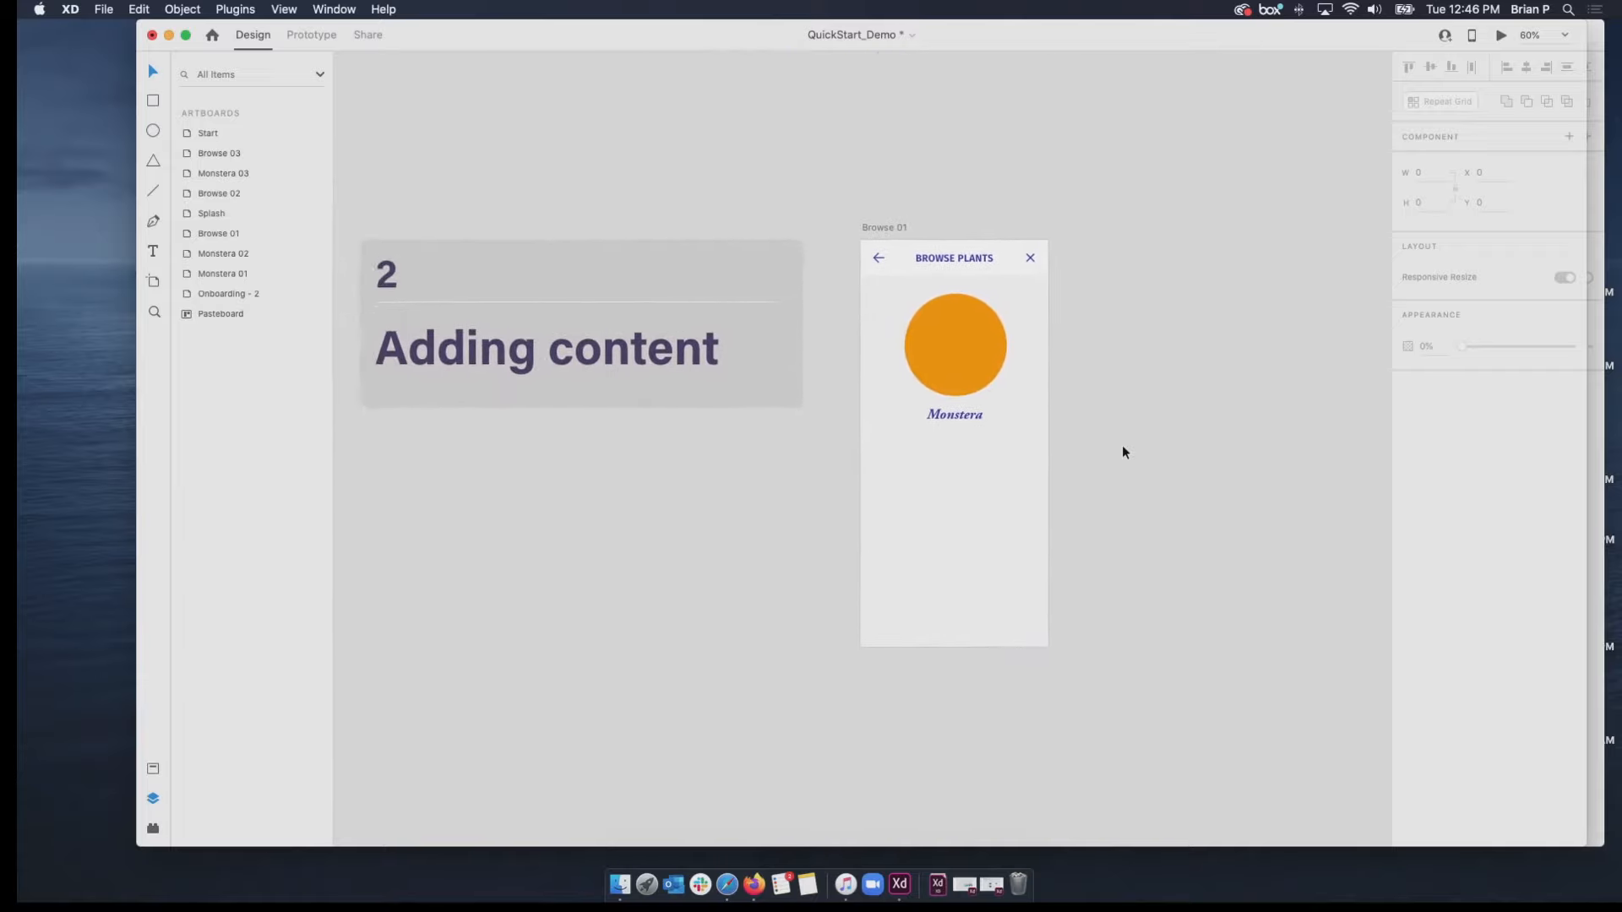
scroll(1122, 452, right, 5)
scroll(1122, 452, up, 2)
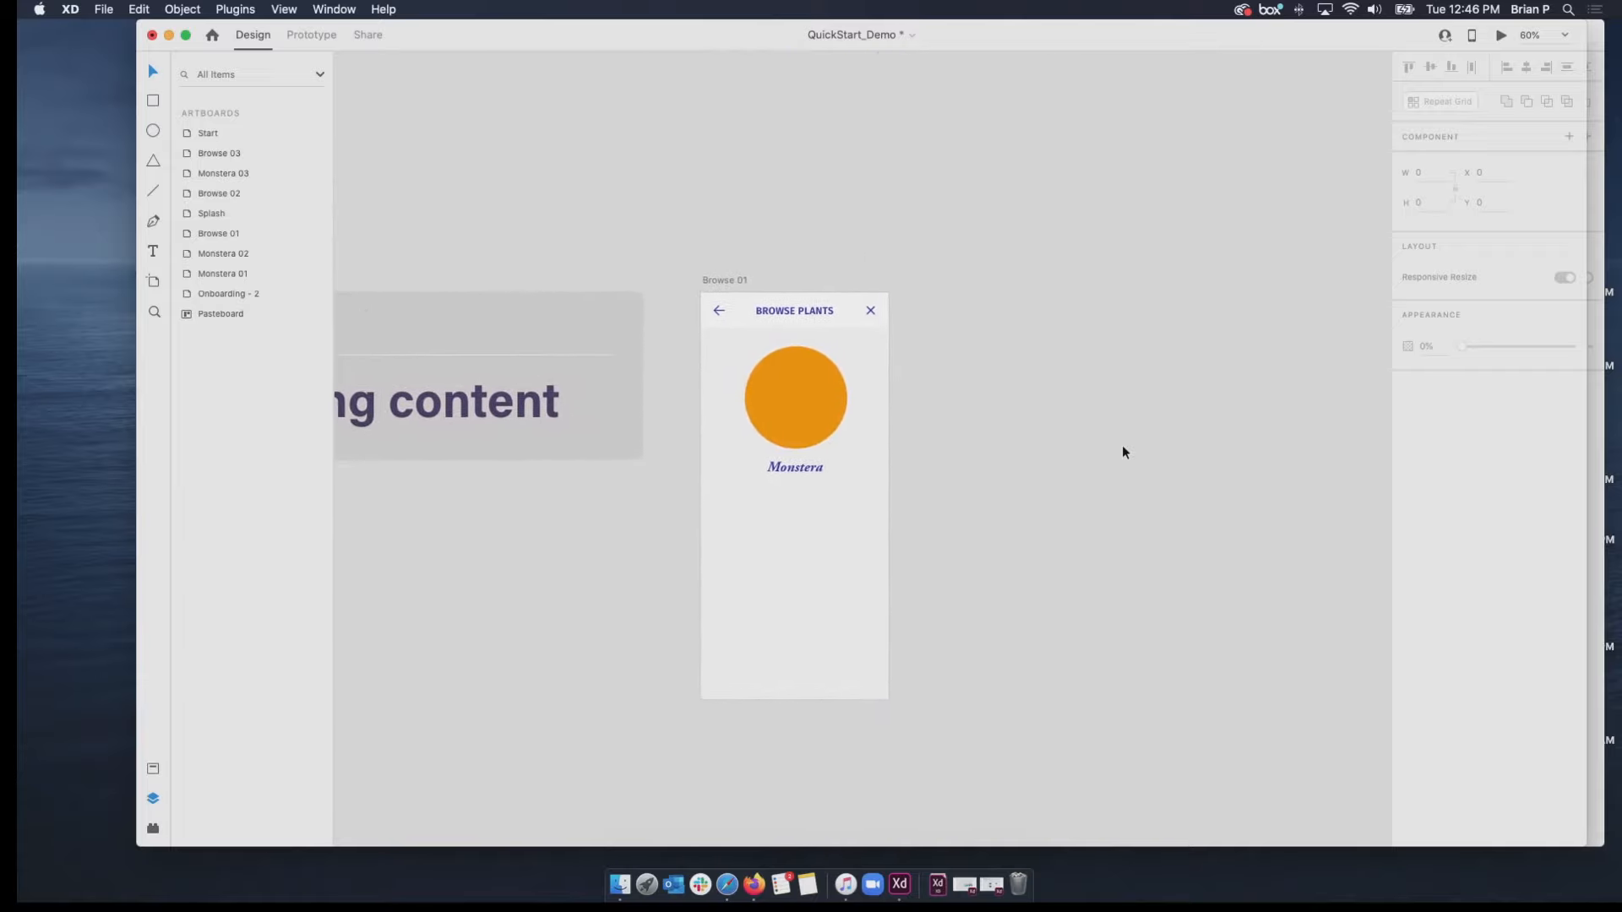
scroll(1122, 452, down, 15)
scroll(1122, 452, right, 3)
scroll(1122, 452, up, 8)
scroll(1122, 452, left, 2)
scroll(1123, 447, up, 8)
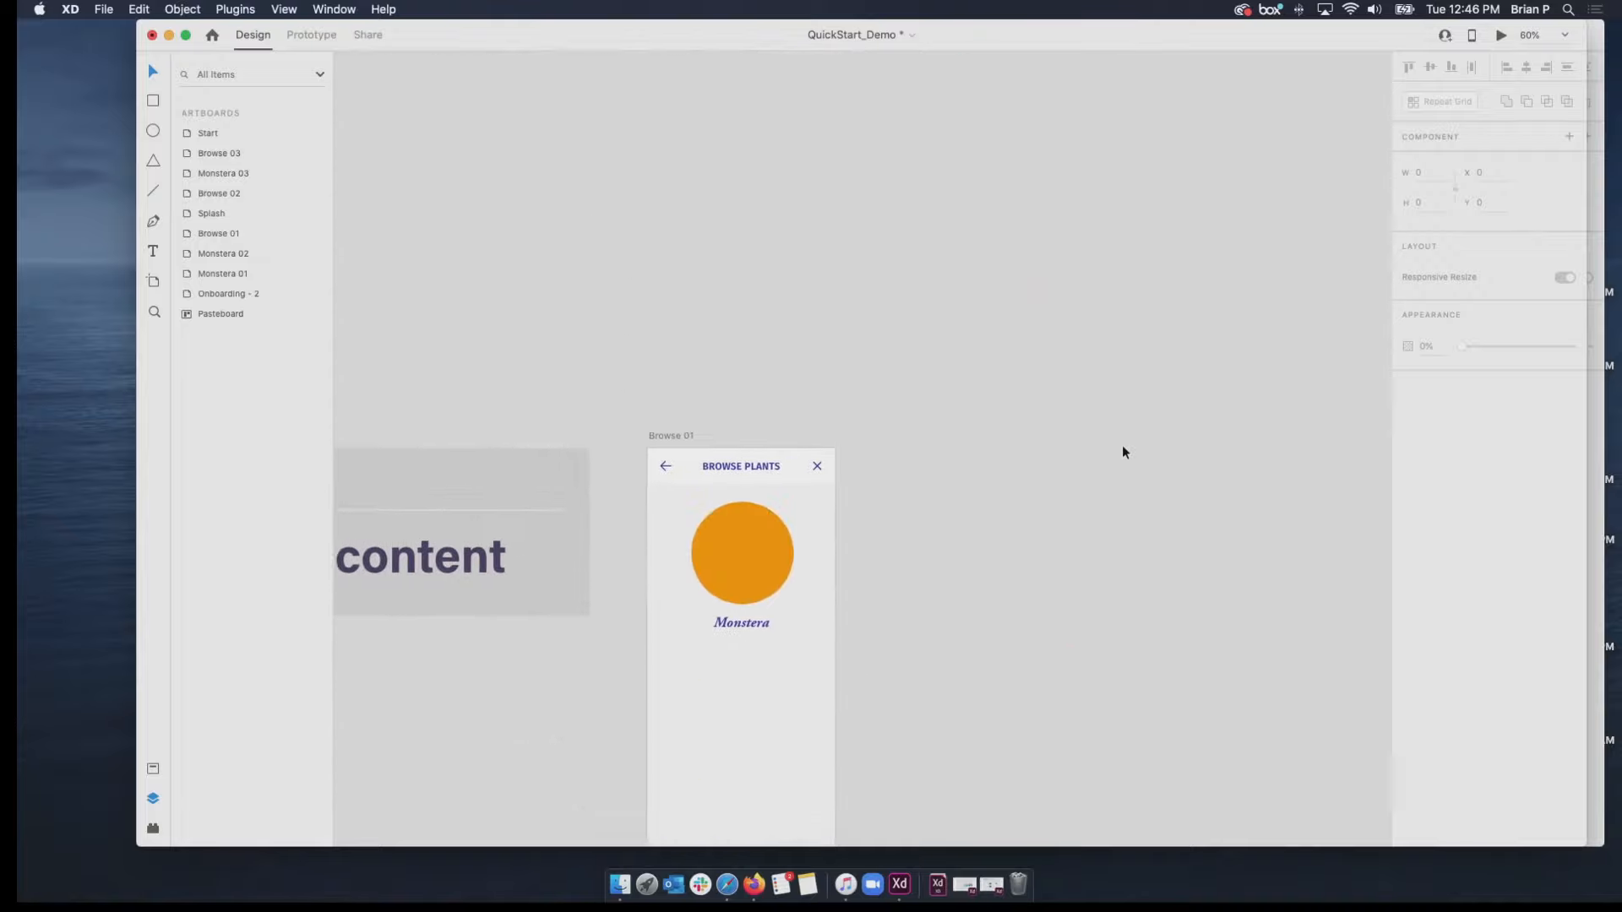
scroll(1123, 448, right, 2)
scroll(1123, 447, down, 4)
scroll(1123, 448, left, 3)
scroll(1122, 452, left, 2)
scroll(1122, 452, down, 1)
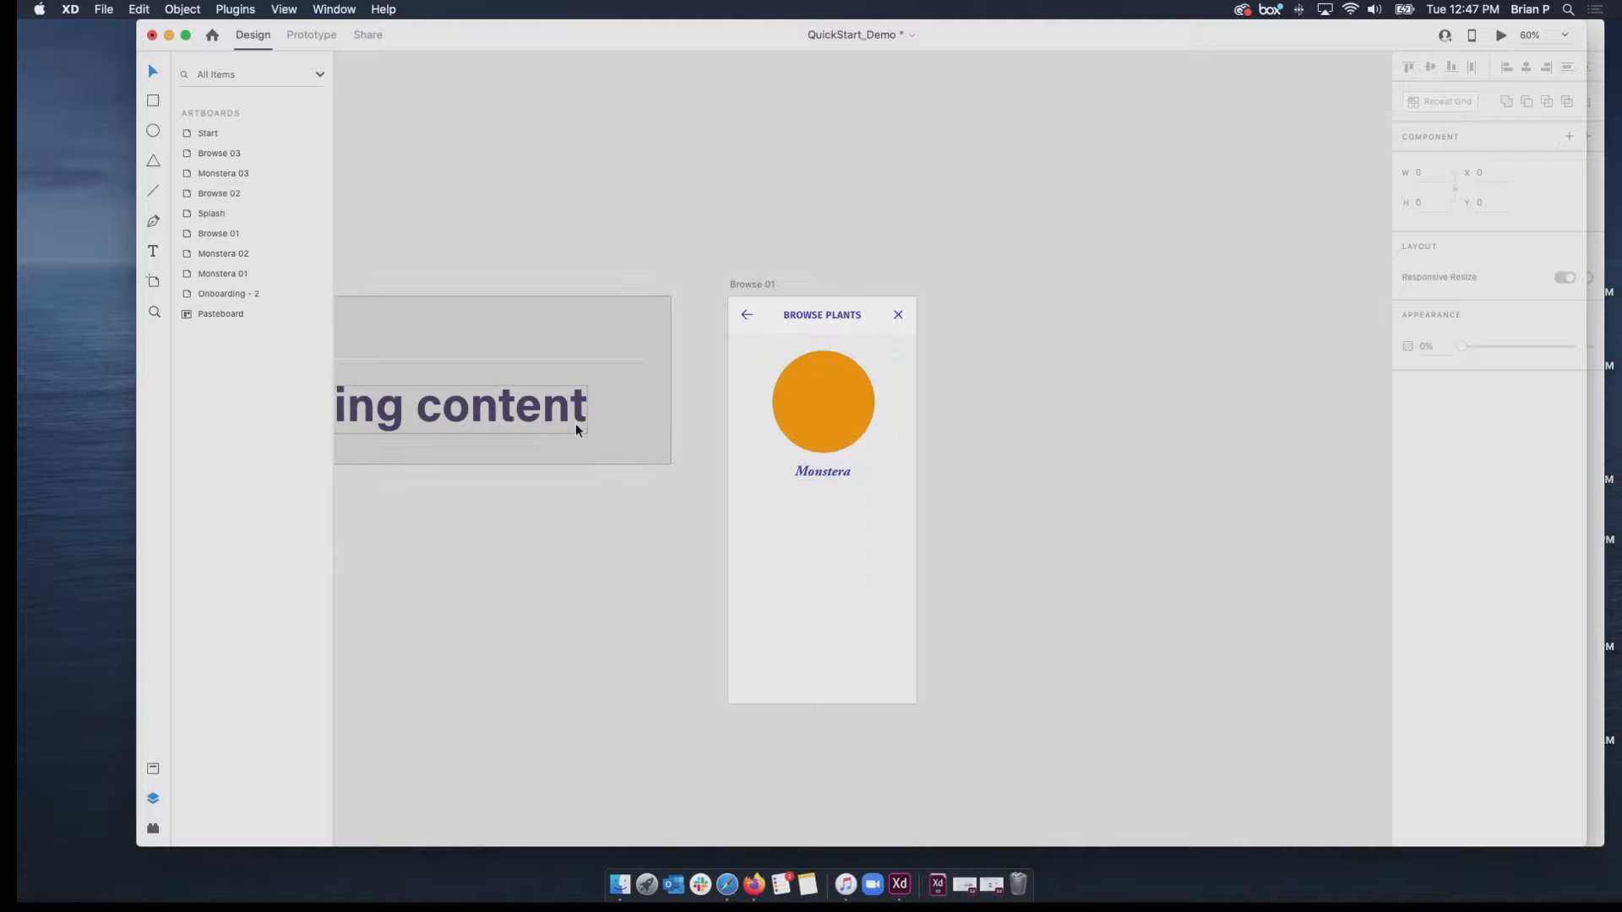
Draw a circle about 213 × 213 below the Monstera label on the Browse 01 artboard, placed at about X 81, Y 400.
click(153, 132)
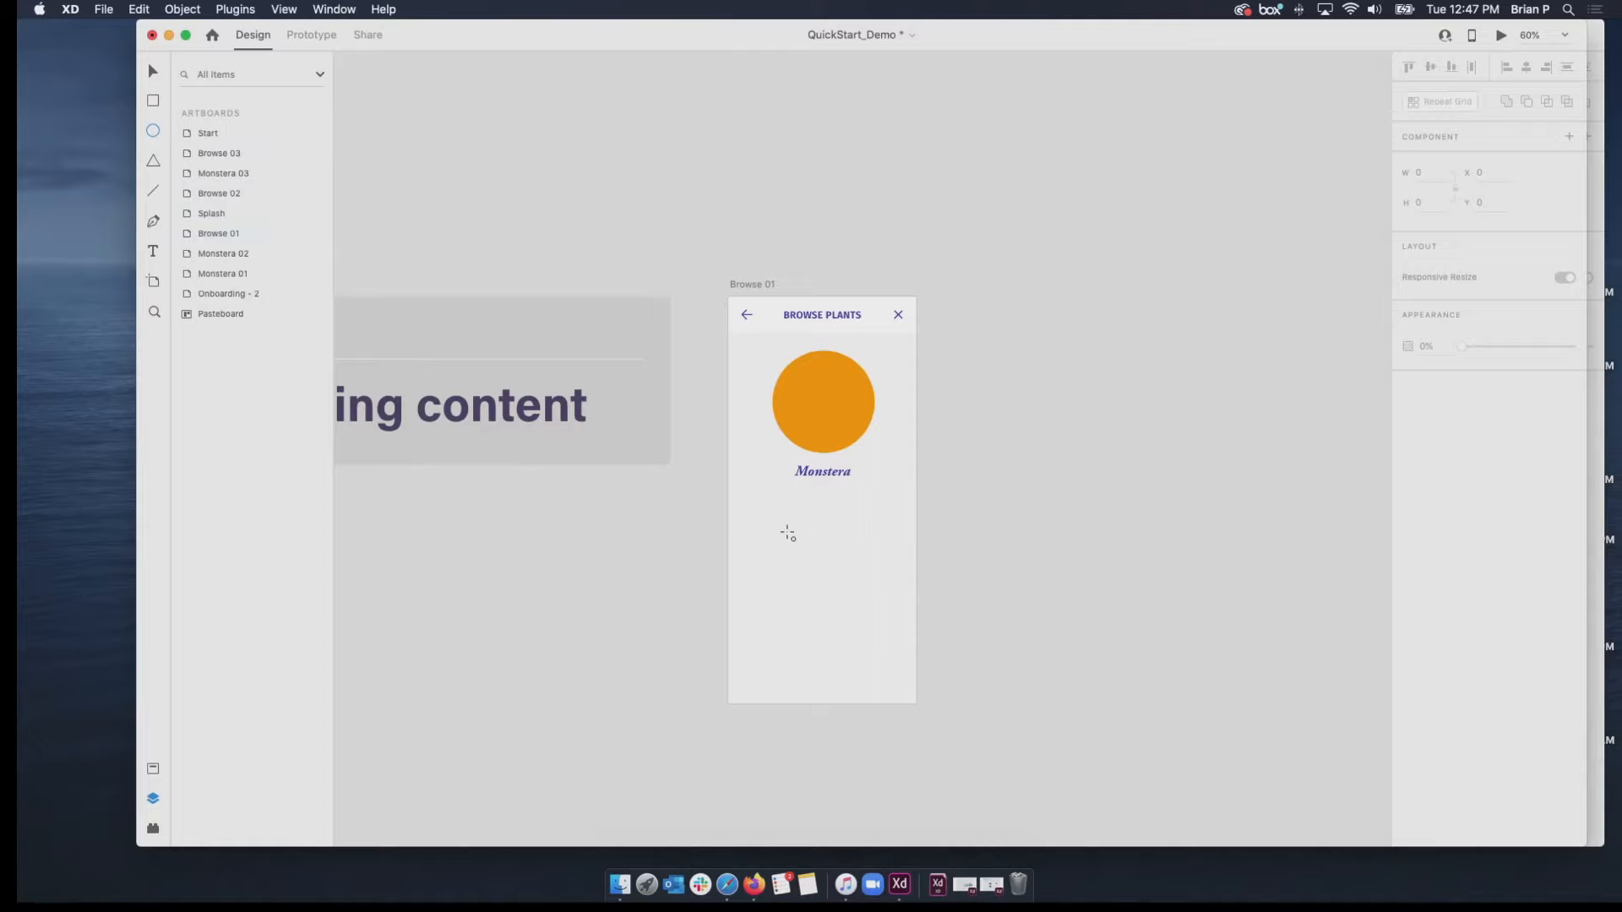
drag(771, 501, 878, 608)
click(153, 71)
drag(826, 559, 824, 550)
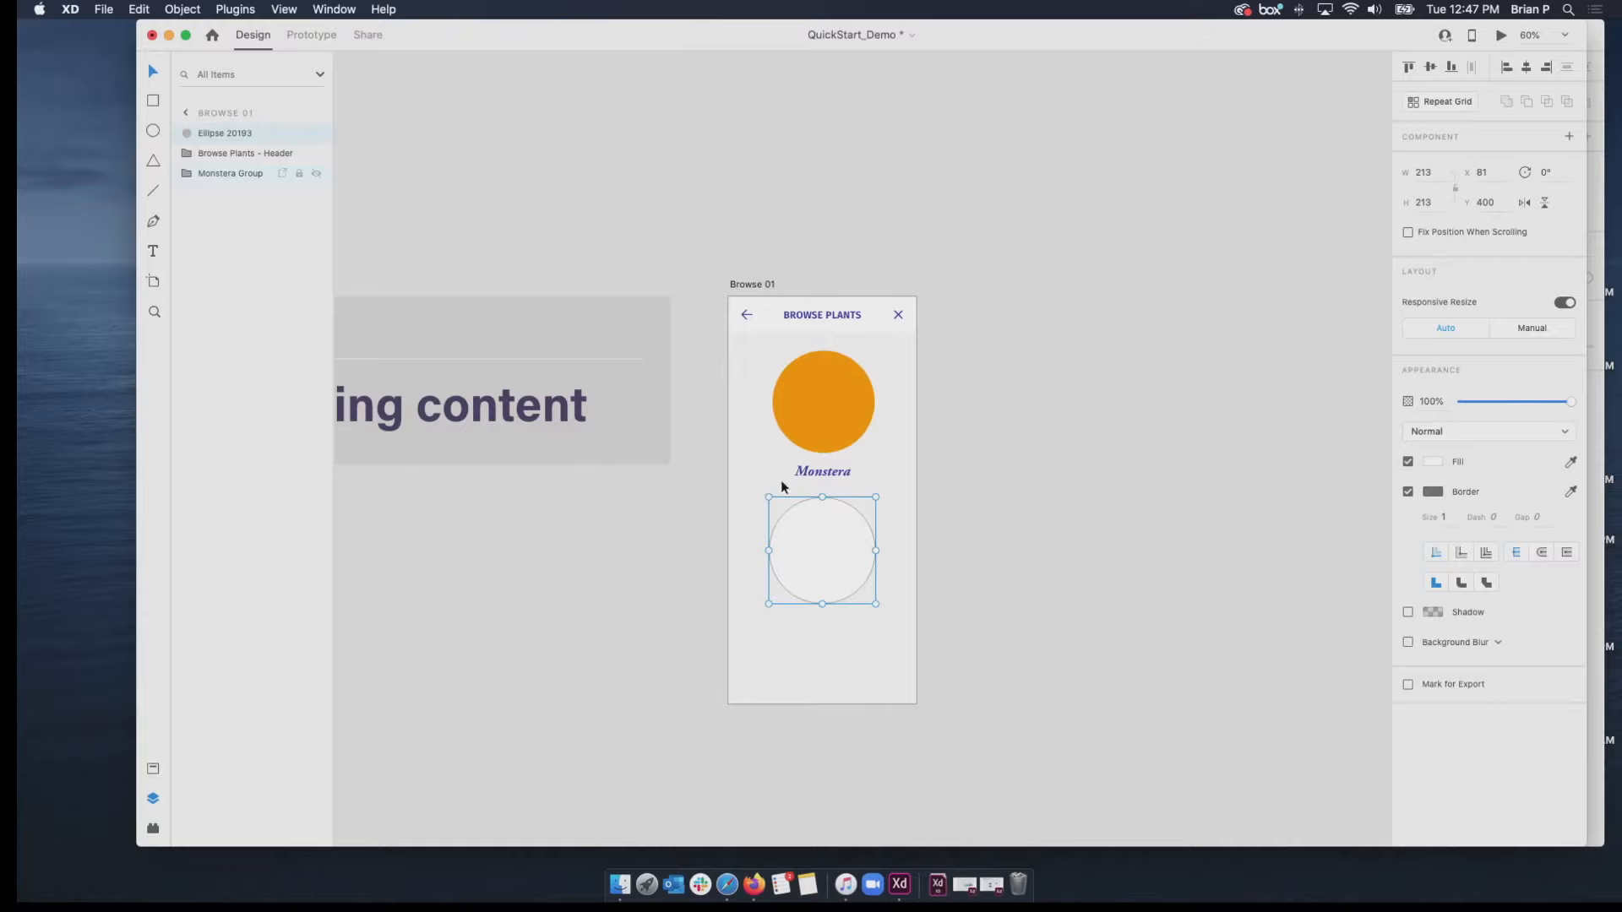
Add a centred text box reading "Test Text" below the new circle on Browse 01, about 213 × 50.
click(154, 254)
drag(769, 620, 875, 640)
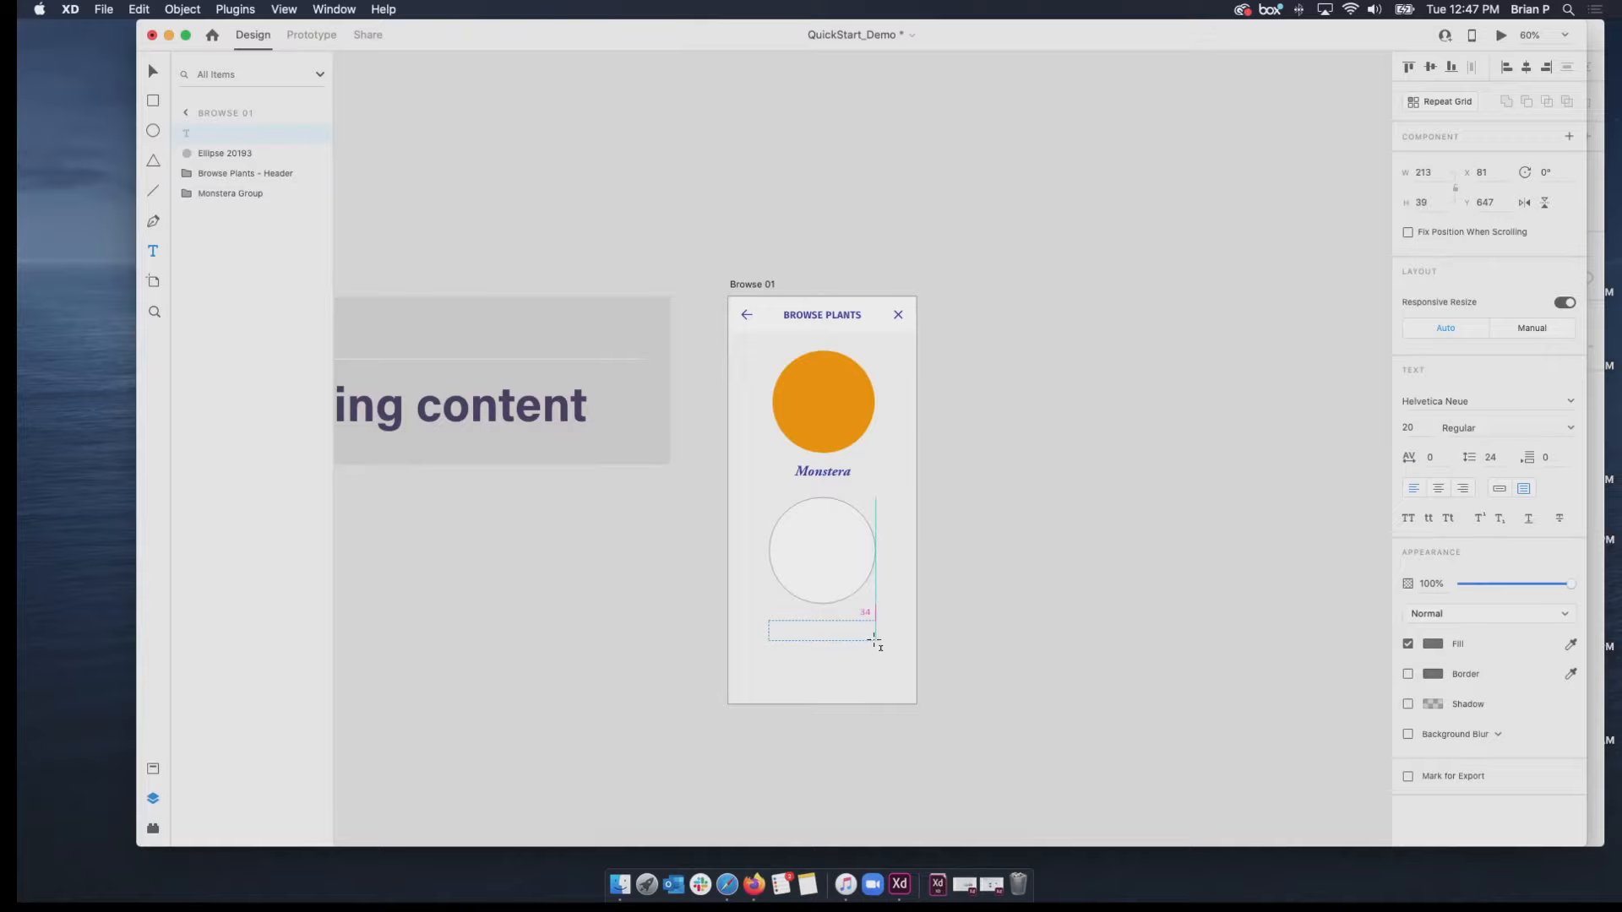
drag(876, 640, 876, 646)
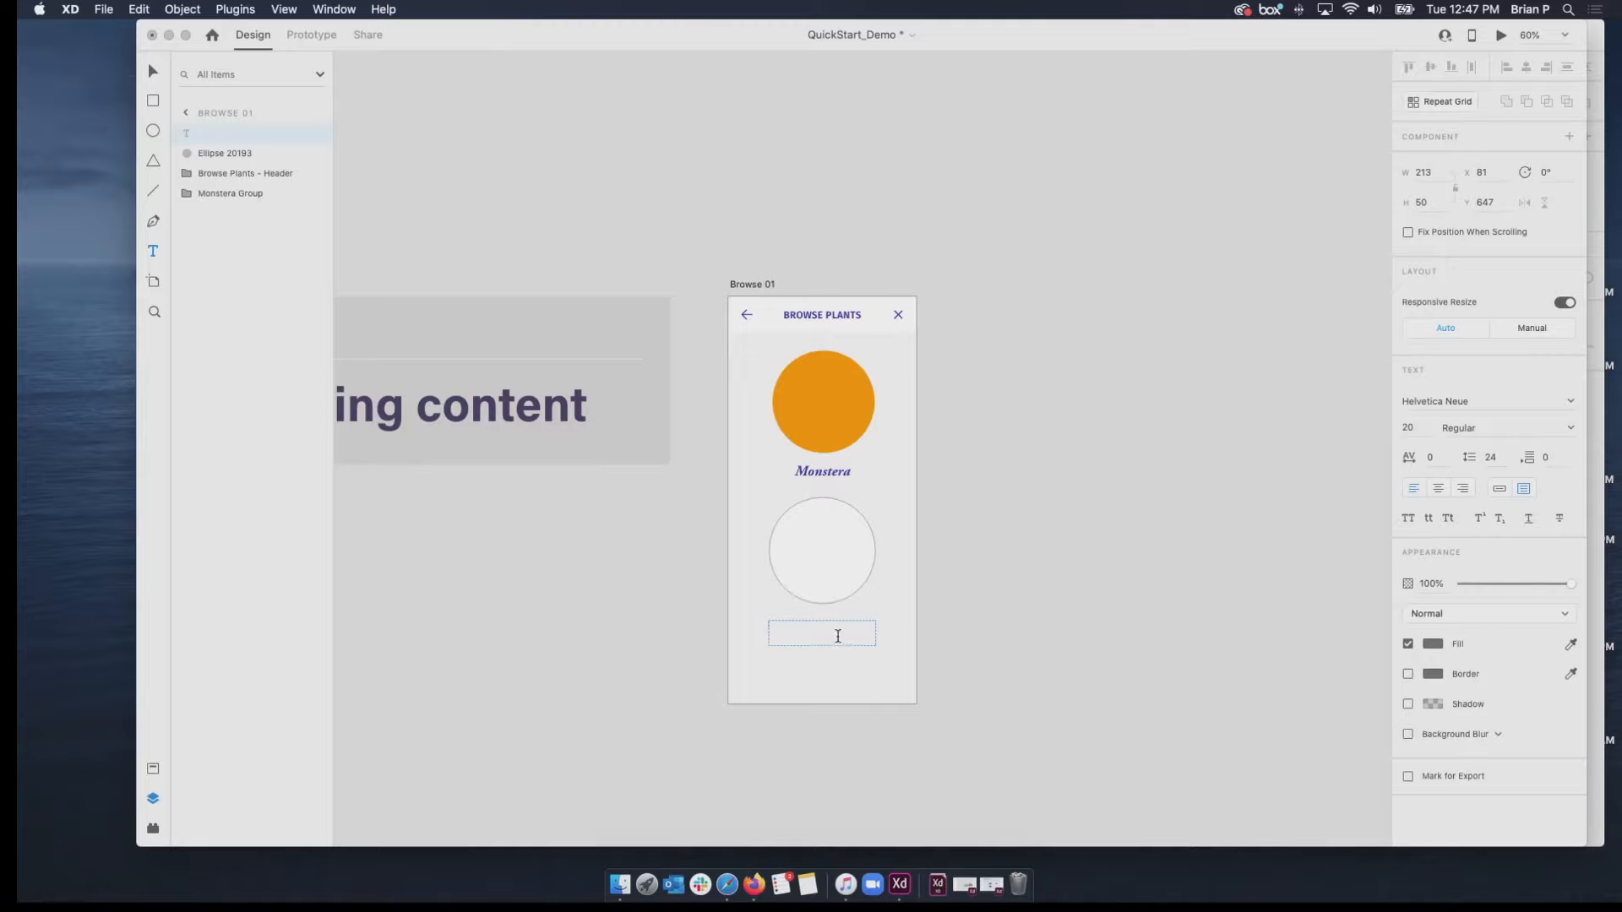
text(Test Text)
click(1440, 491)
Set the font size of the whole "Test Text" label to 40.
click(1419, 429)
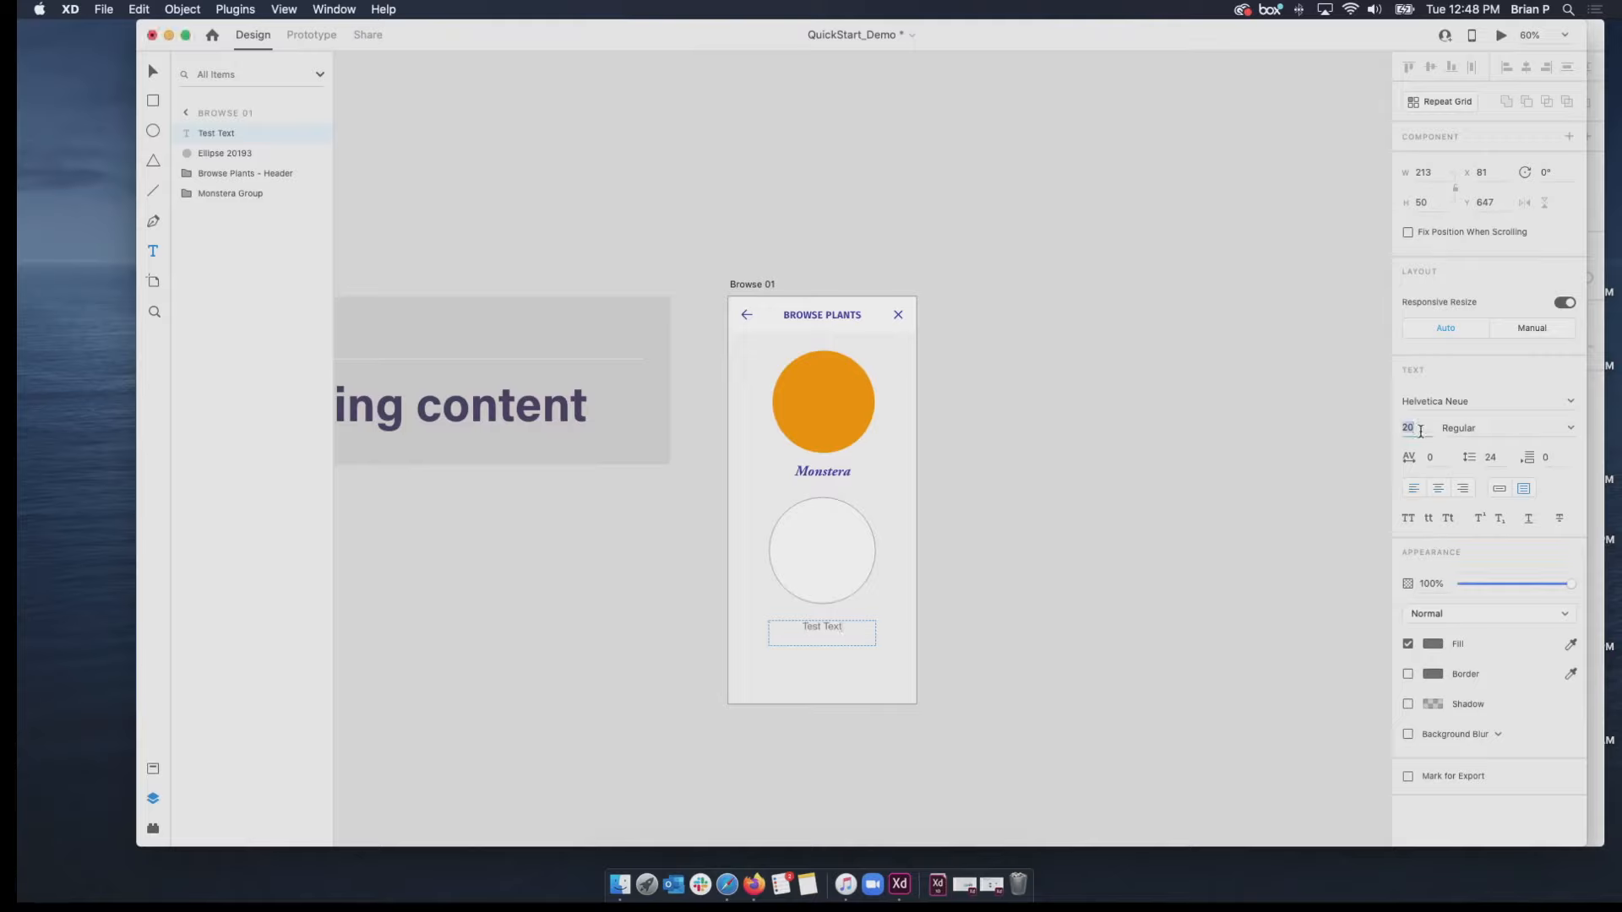
text(40)
key(Return)
drag(867, 628, 788, 629)
click(1409, 427)
text(40)
key(Return)
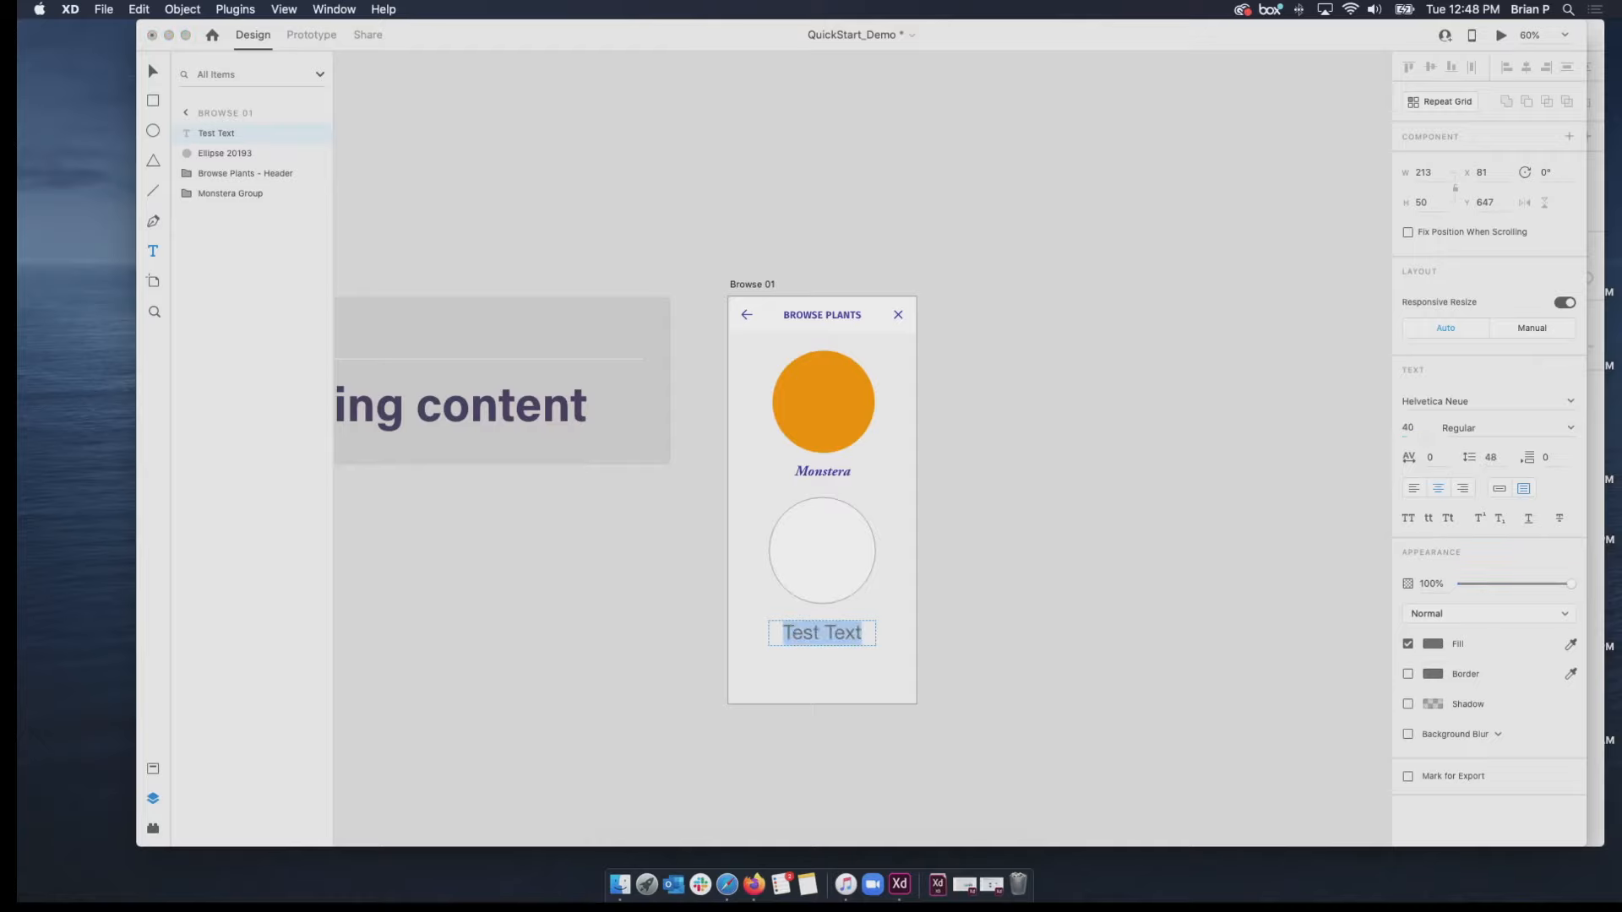
Colour the "Test Text" label bright red, #F70202, and deselect it.
click(1434, 645)
drag(1350, 650, 1361, 554)
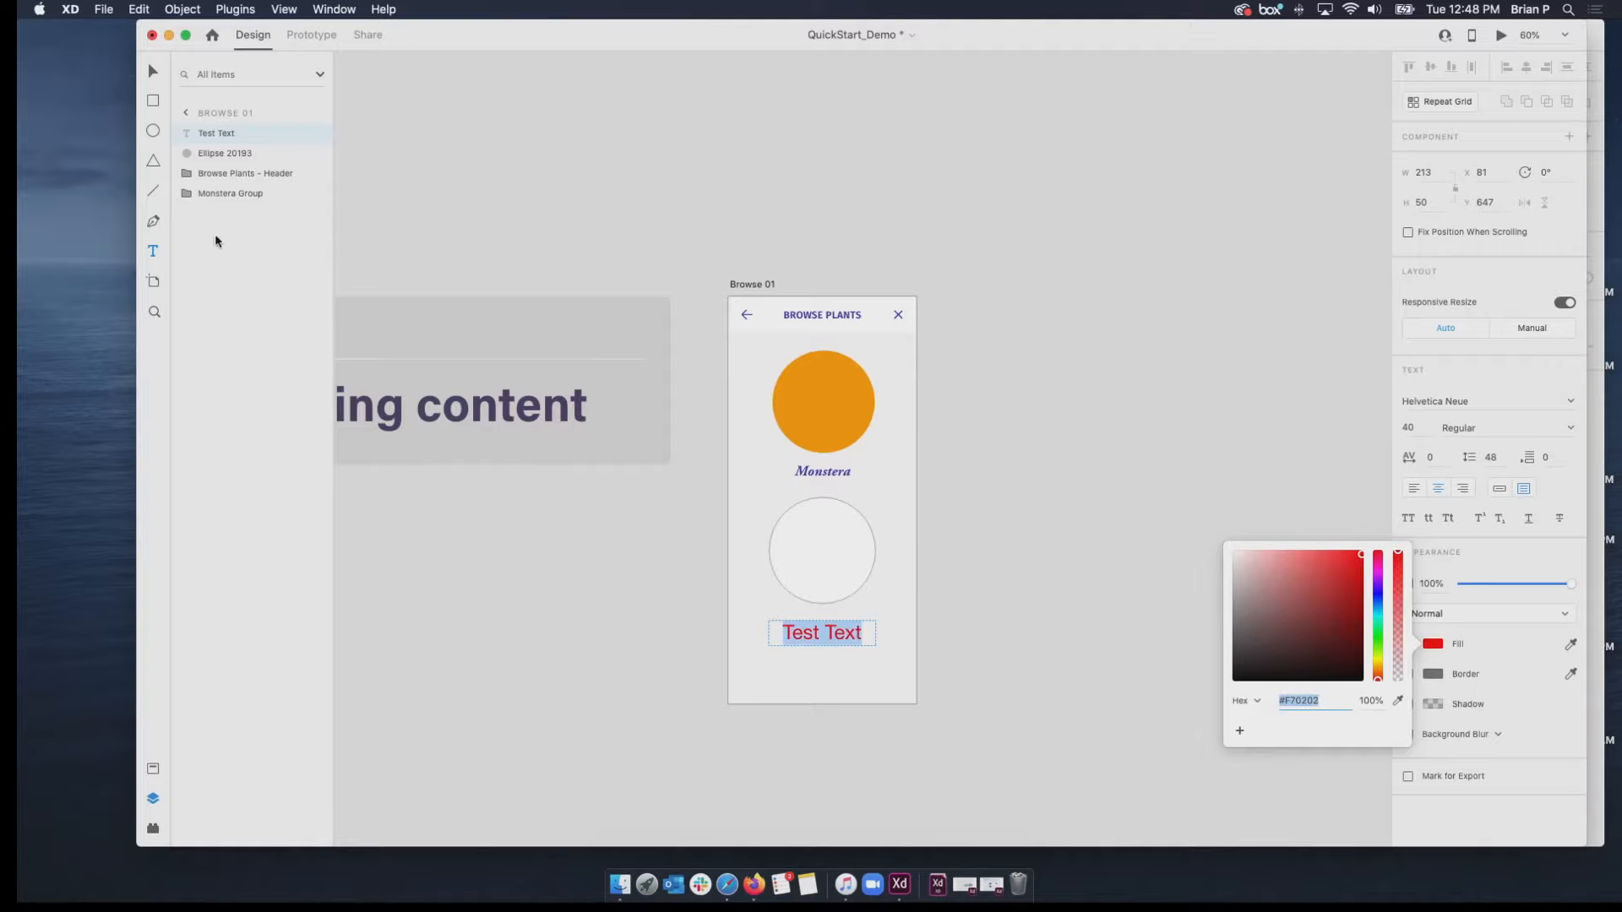
click(153, 71)
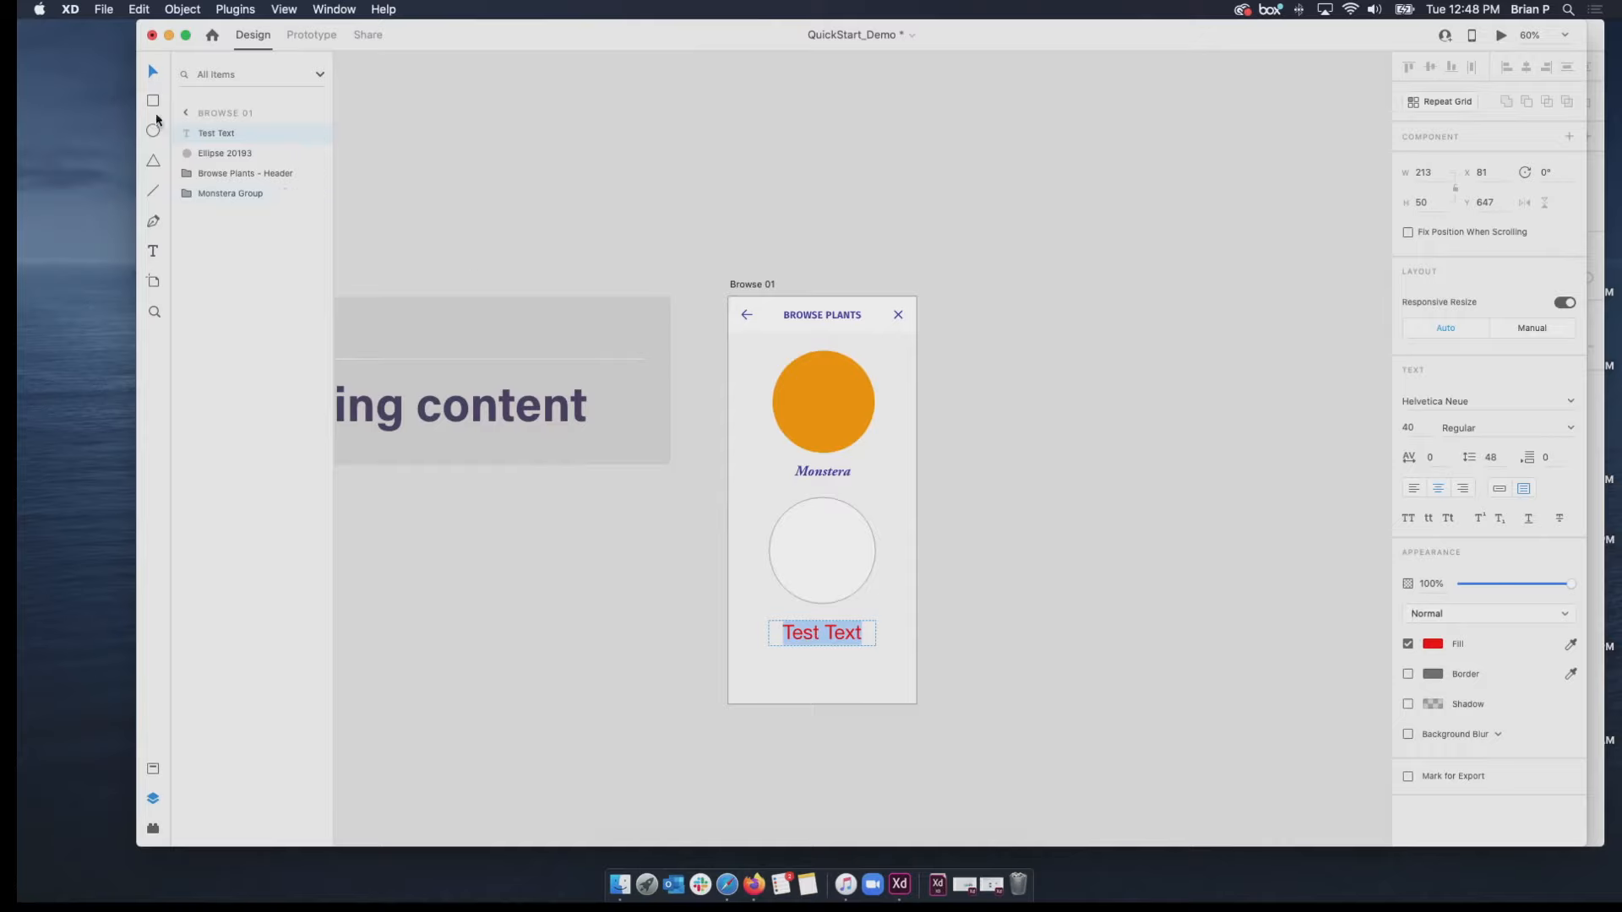
click(909, 570)
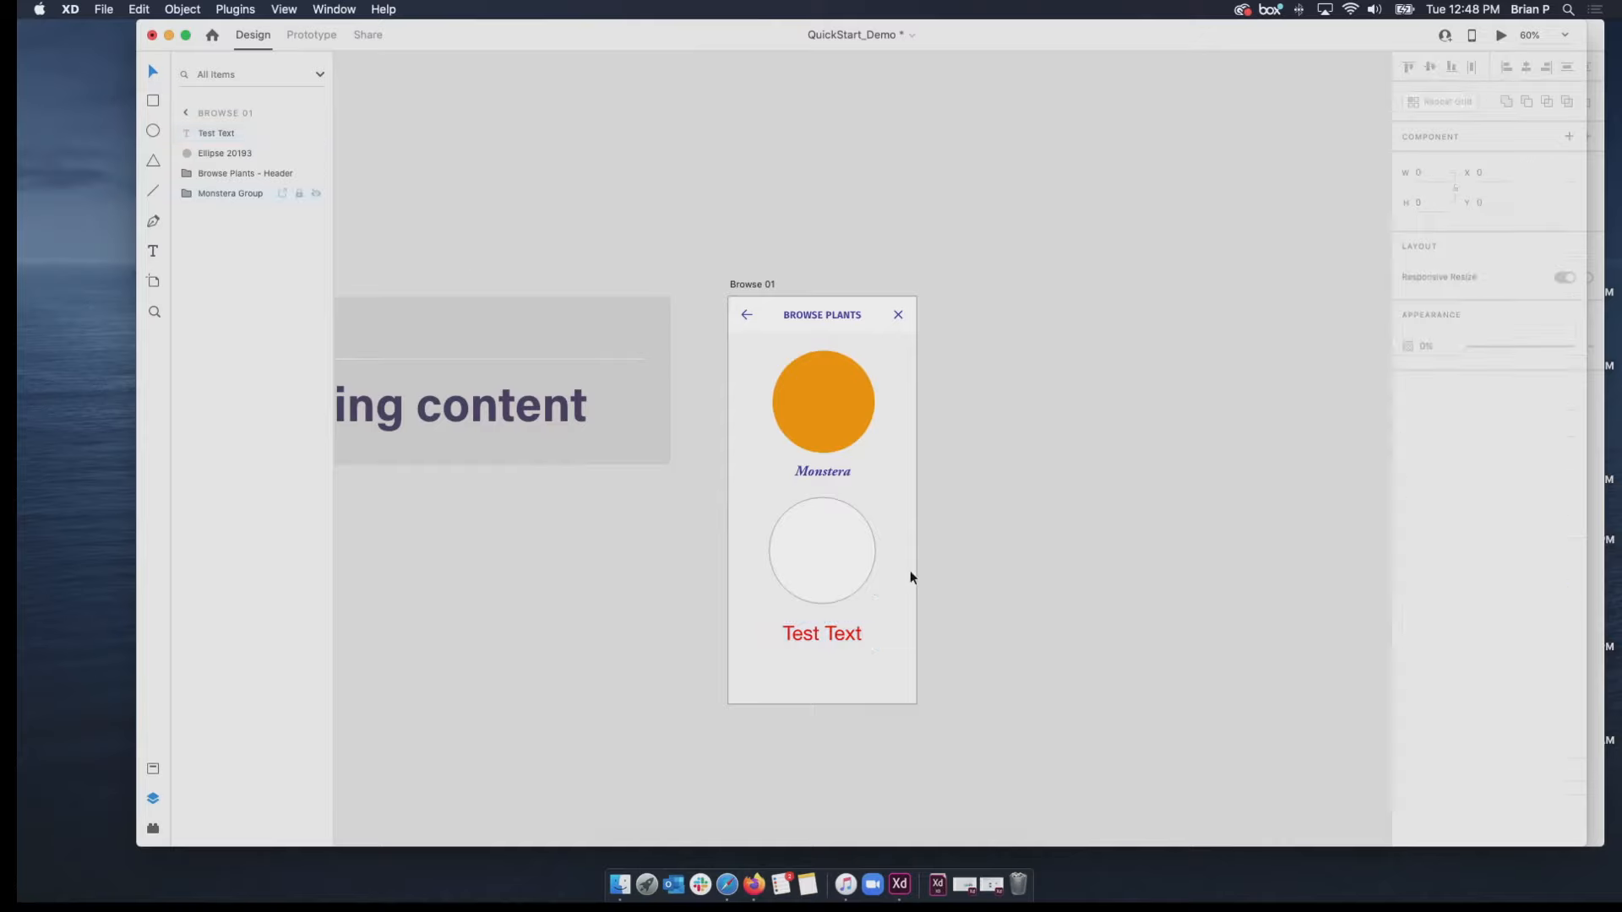
Fill the circle above "Test Text" with a muted purple.
click(844, 560)
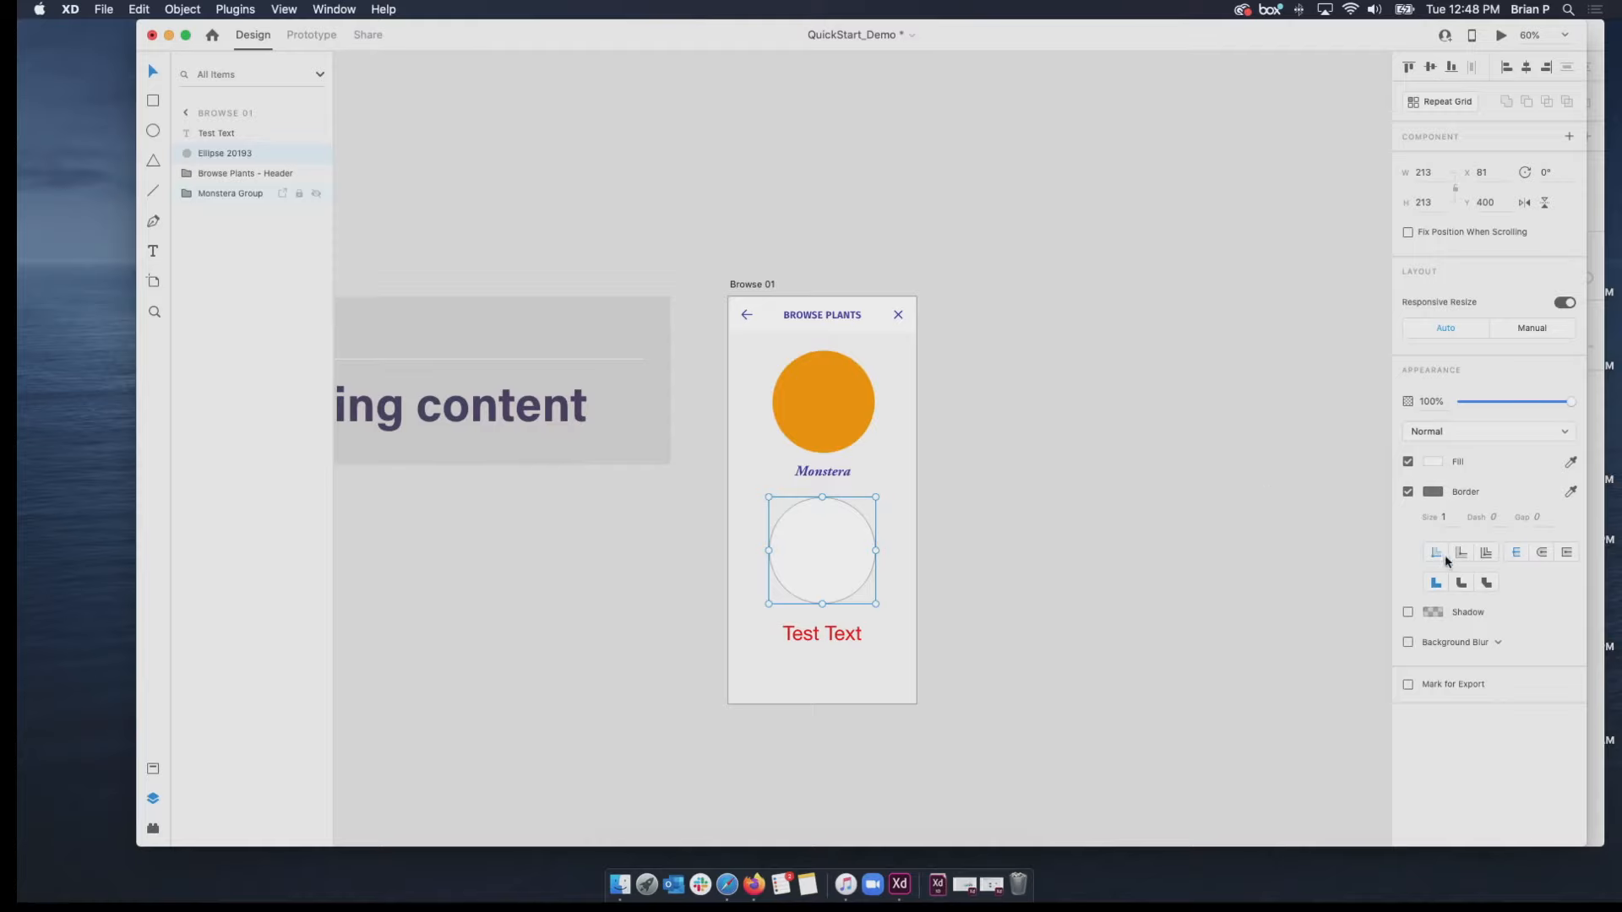
click(1434, 462)
click(1378, 405)
click(1350, 382)
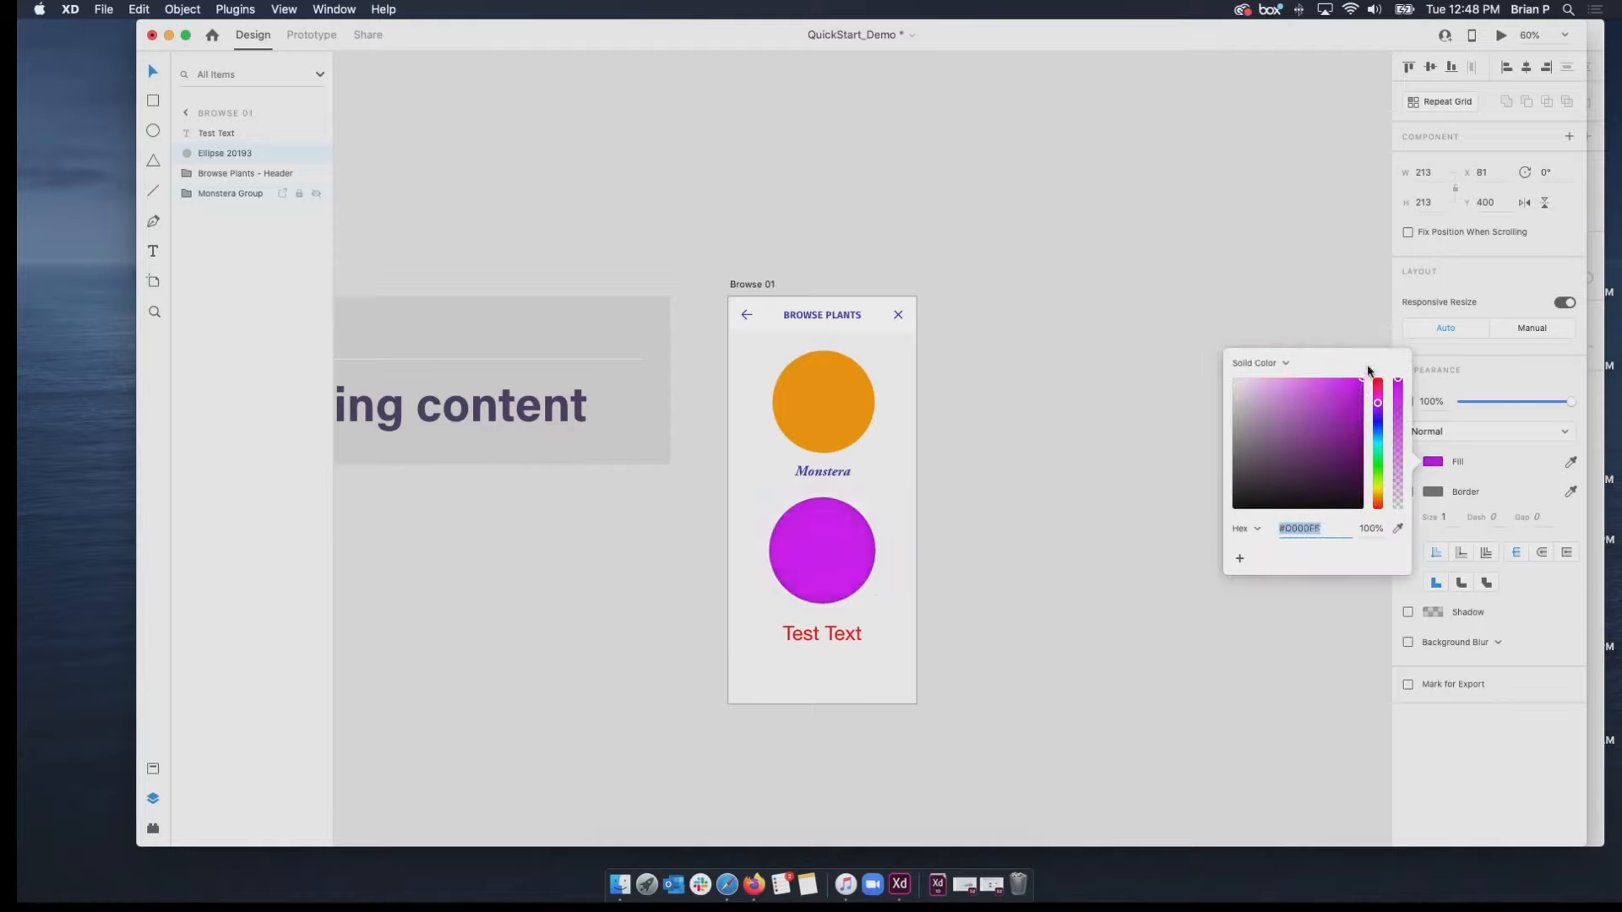
drag(1350, 386, 1297, 399)
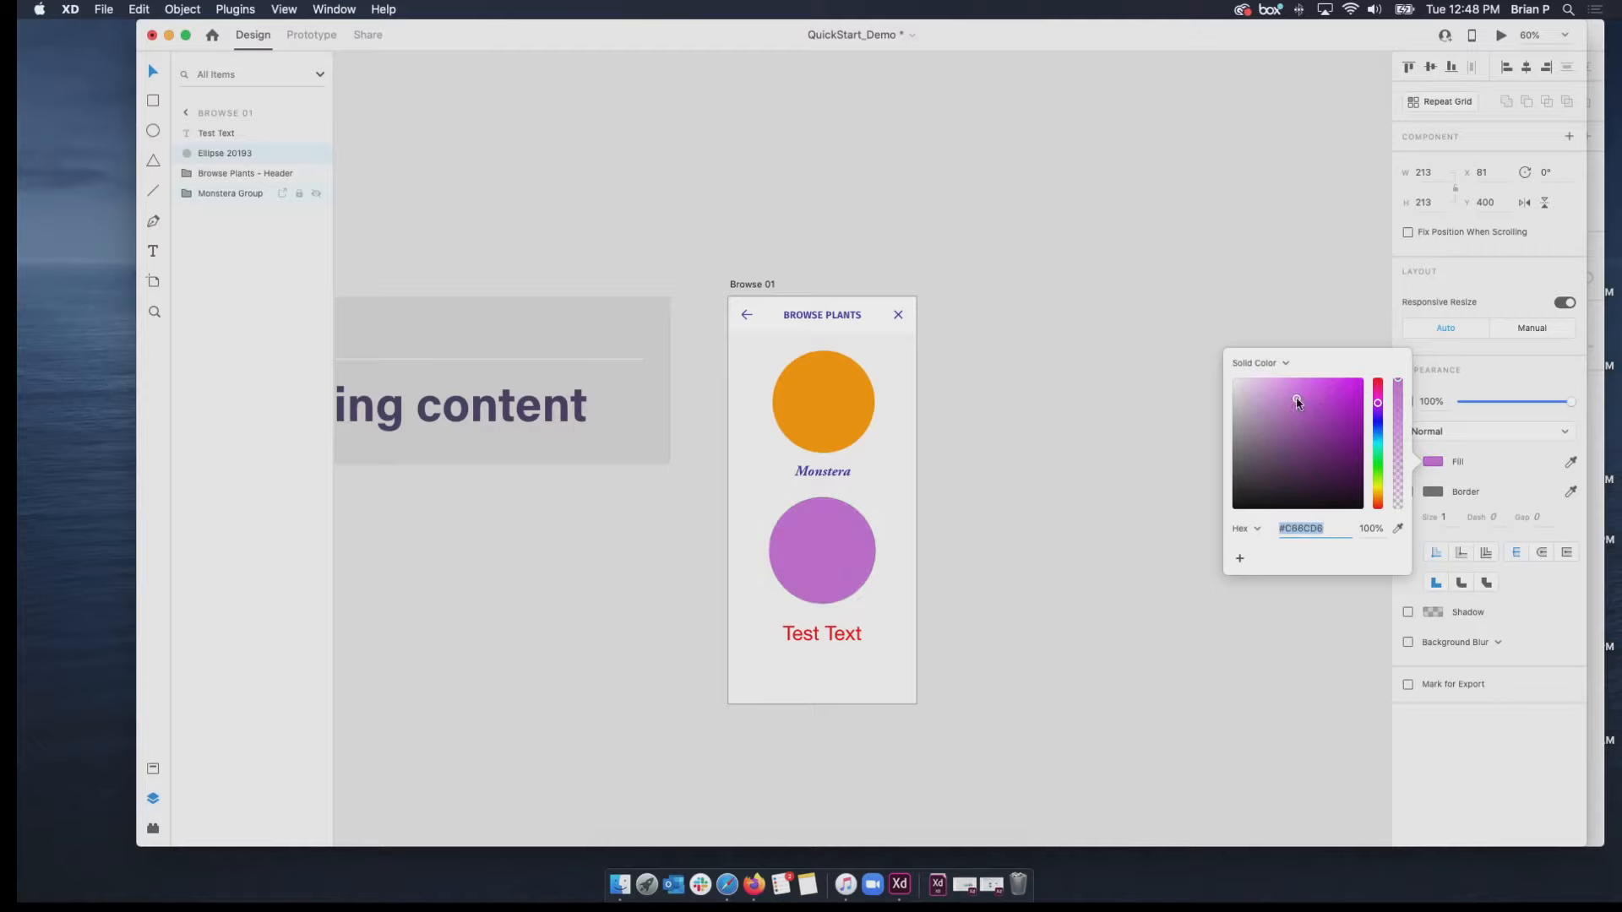
Replace the lower circle's fill with the orange sampled from the Monstera circle, and deselect it.
click(1399, 530)
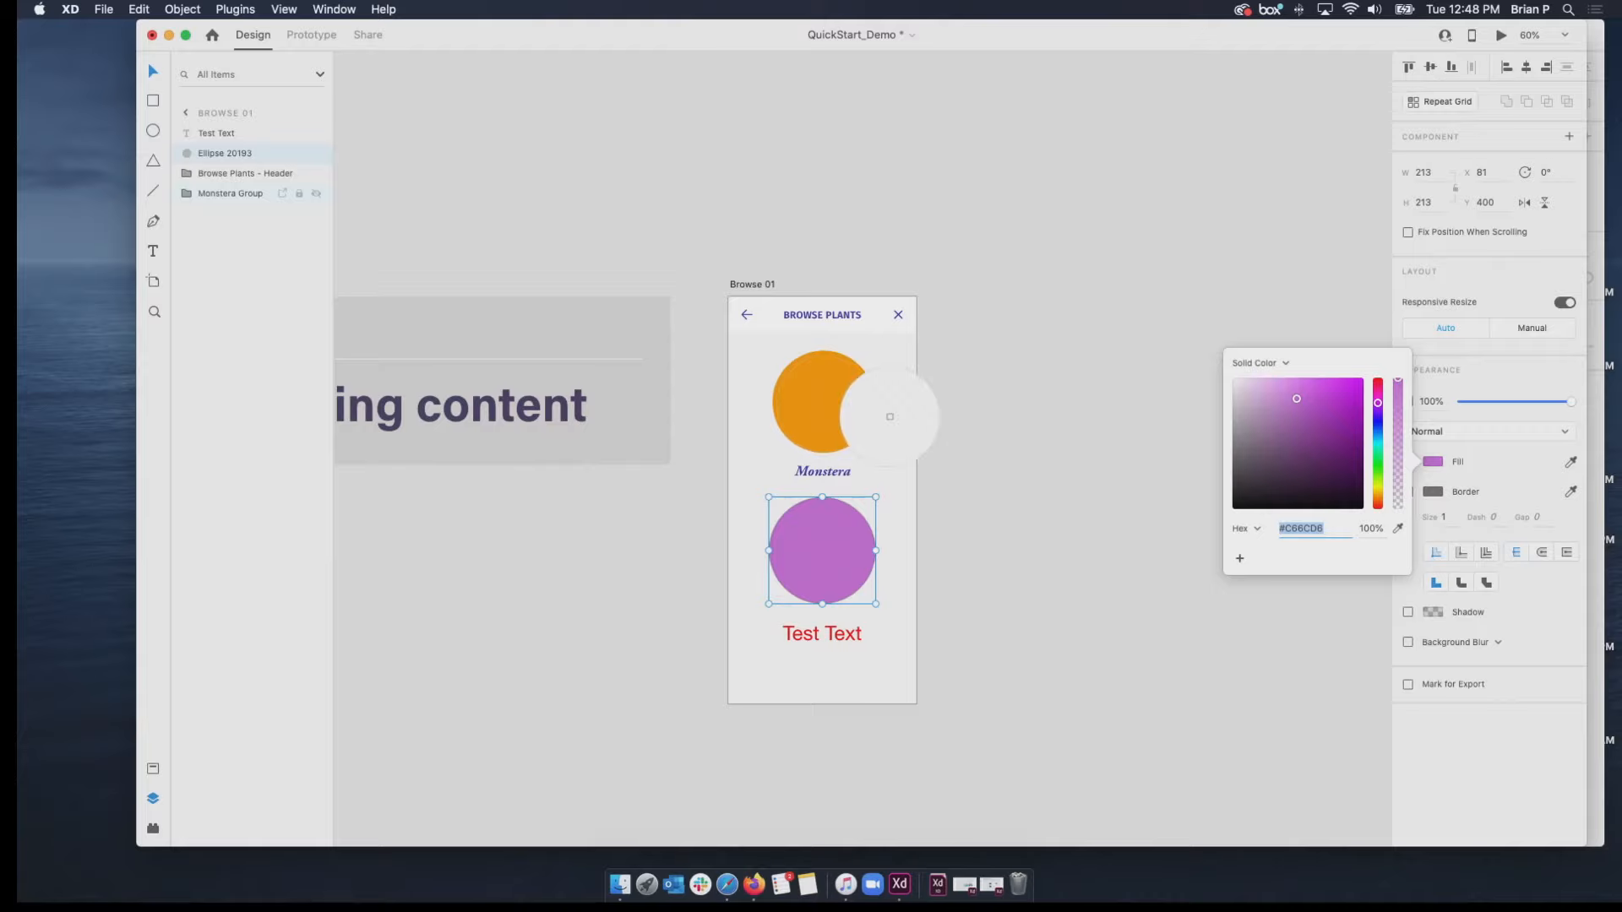
click(827, 411)
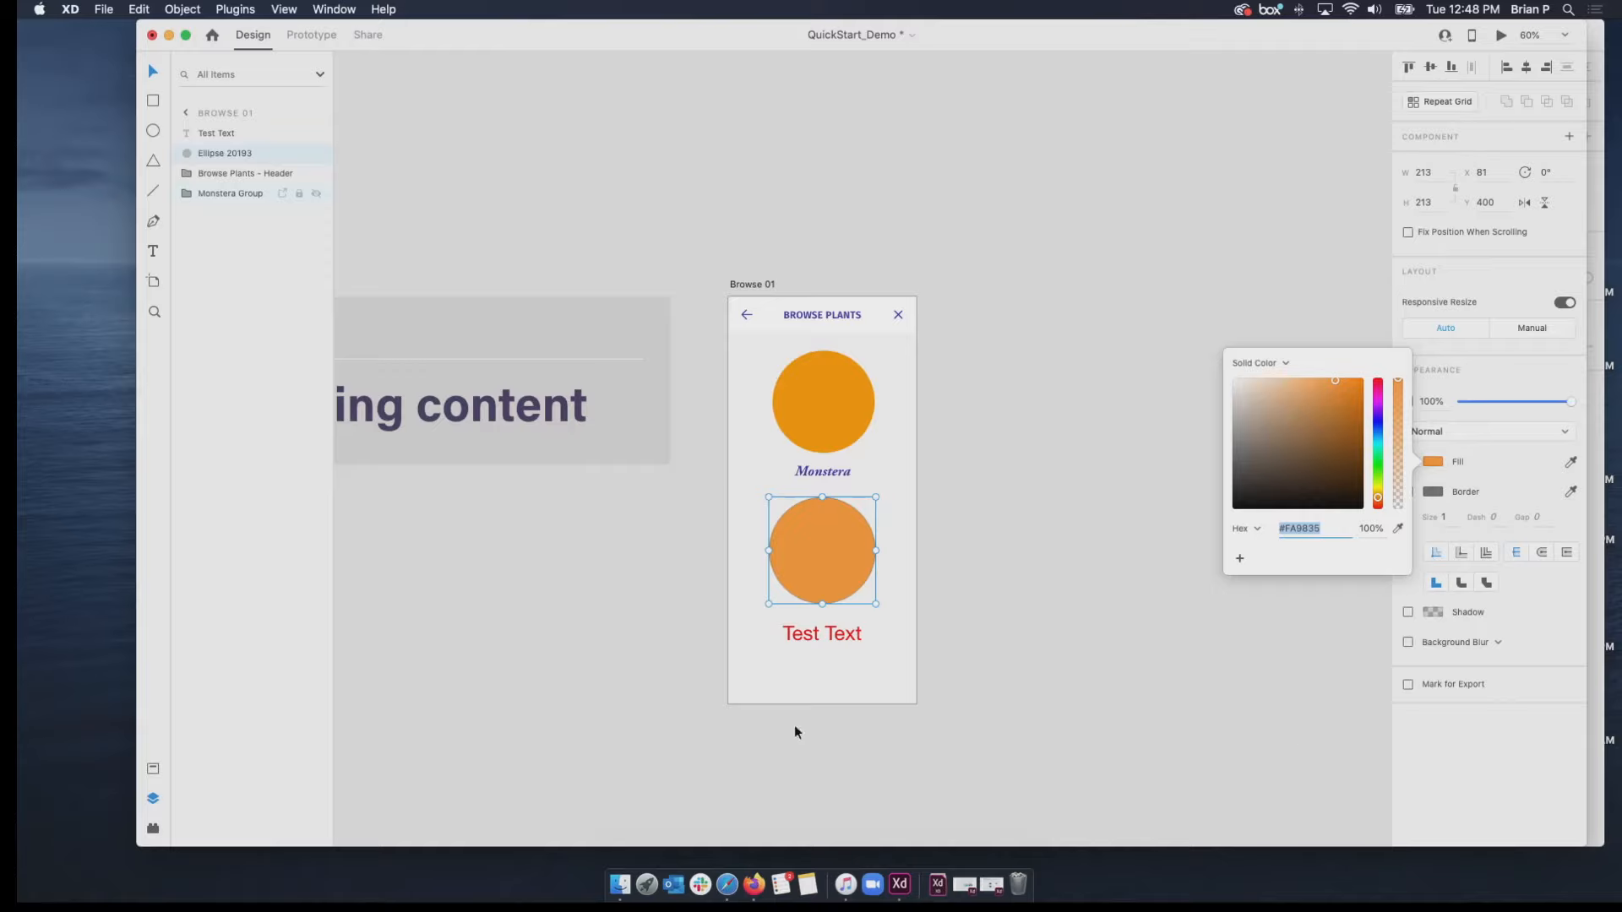
click(973, 661)
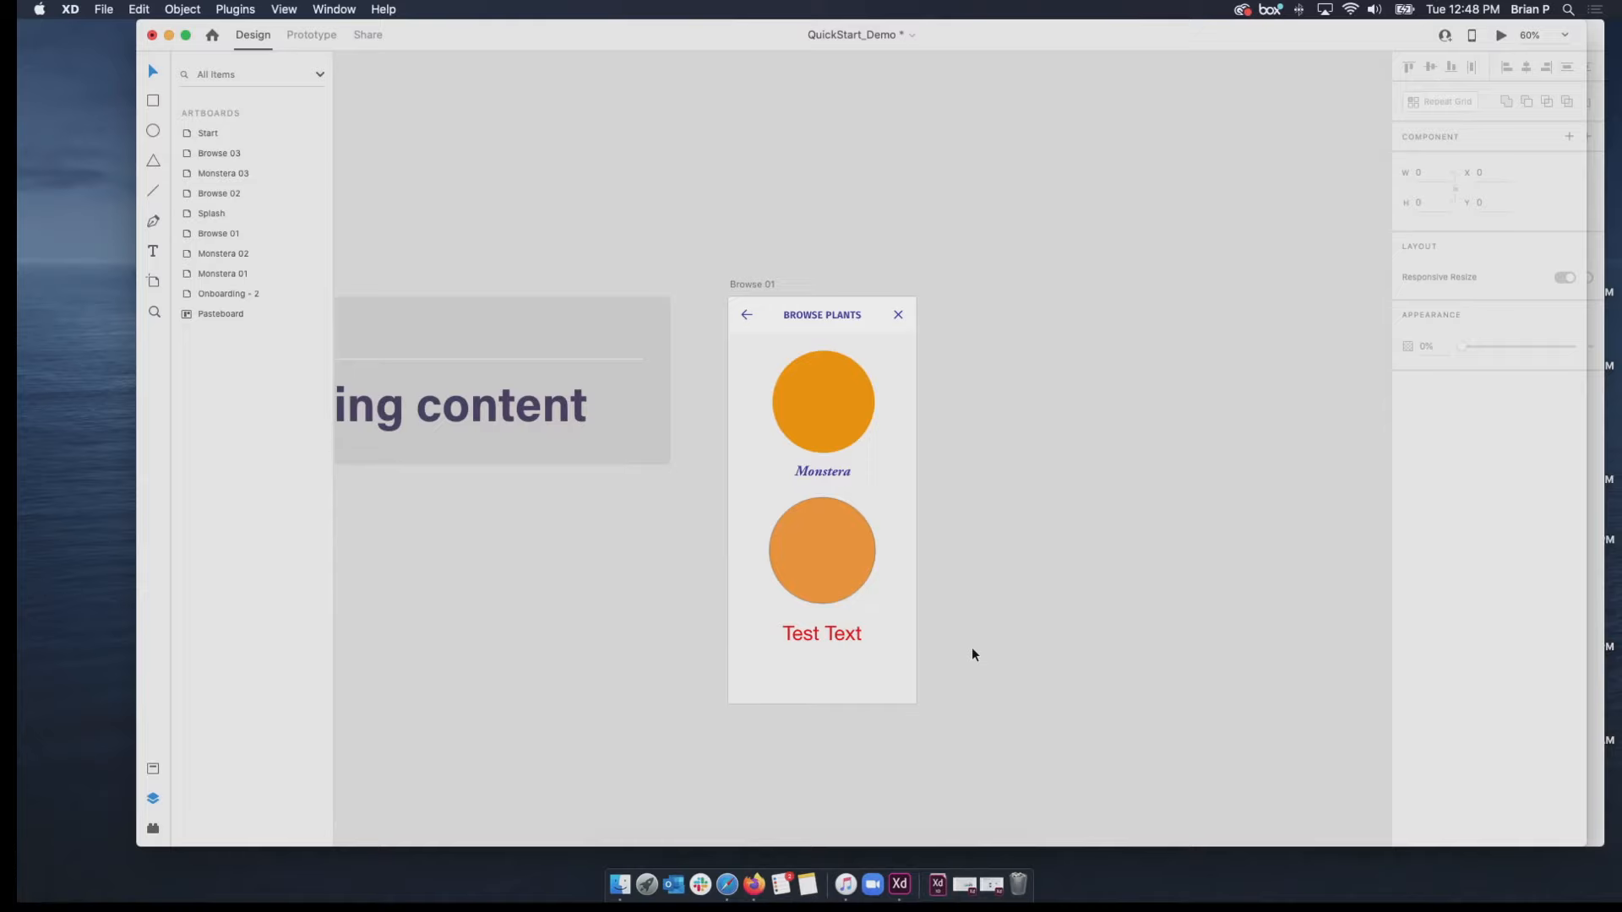
Delete the lower circle and its "Test Text" label together from the Browse 01 artboard.
drag(971, 647, 737, 511)
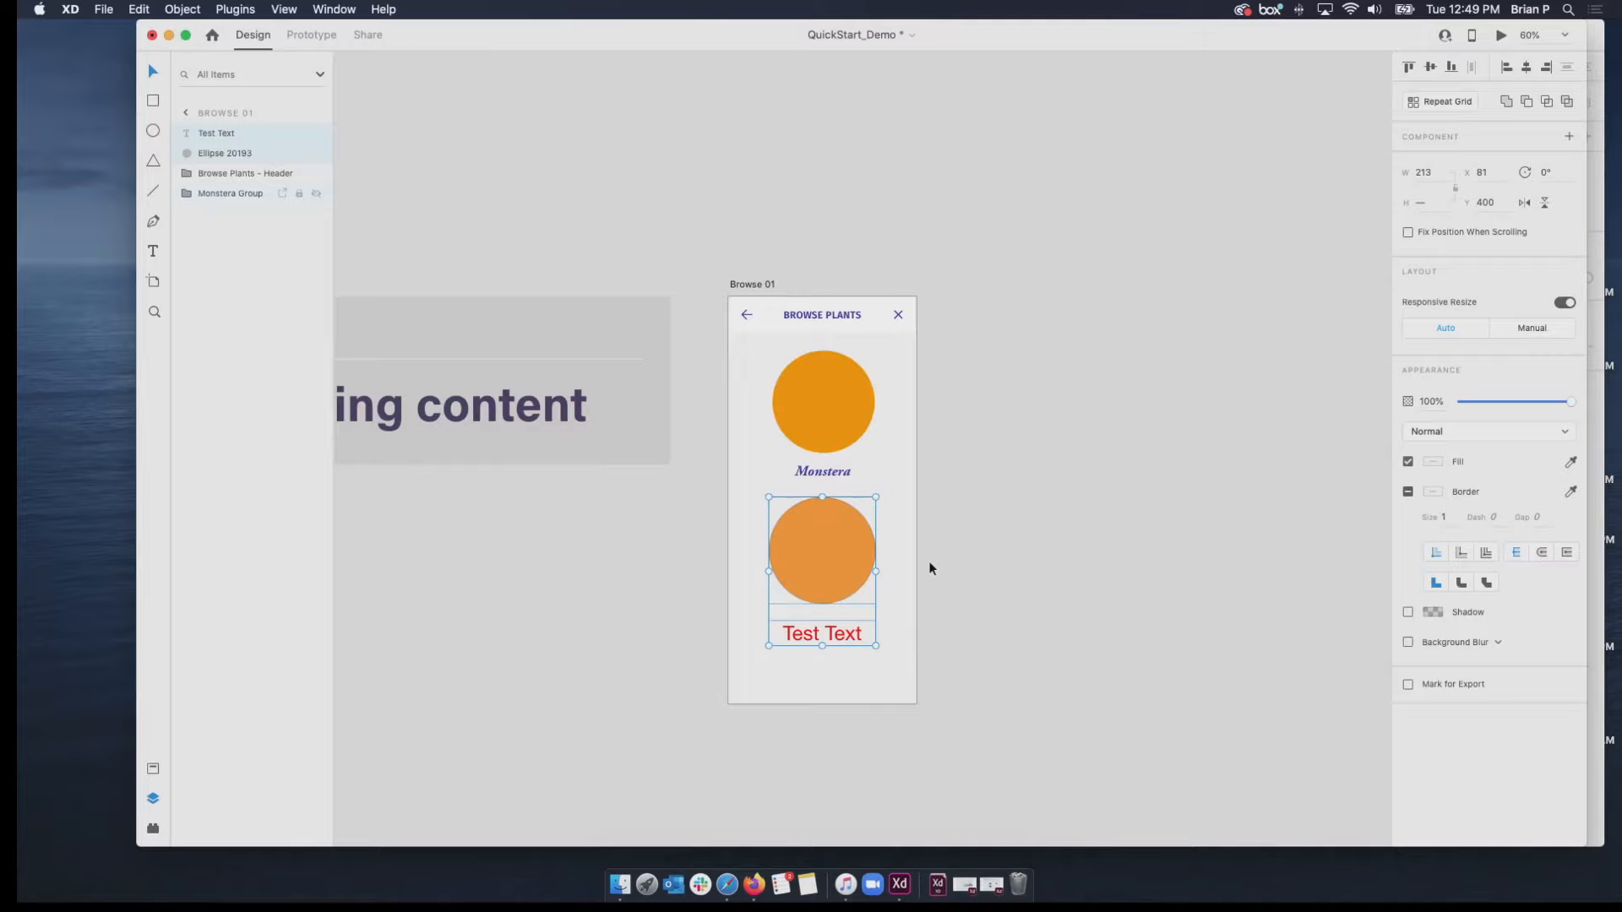
key(Delete)
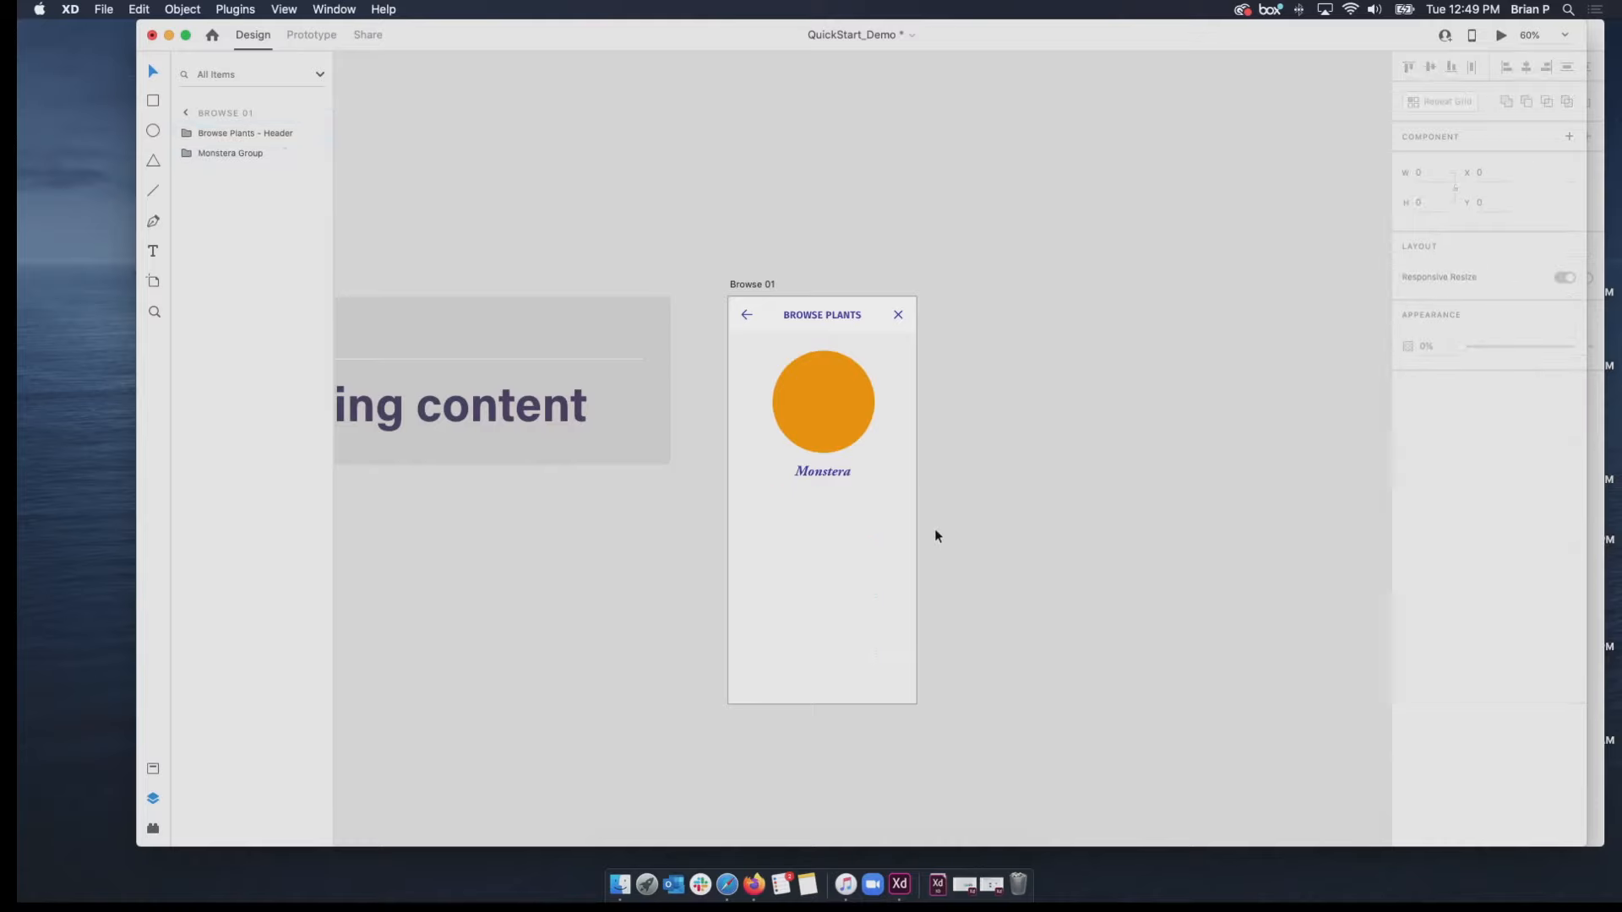
Enter the Monstera group on Browse 01 and select its label and circle individually, ending on the circle.
click(824, 399)
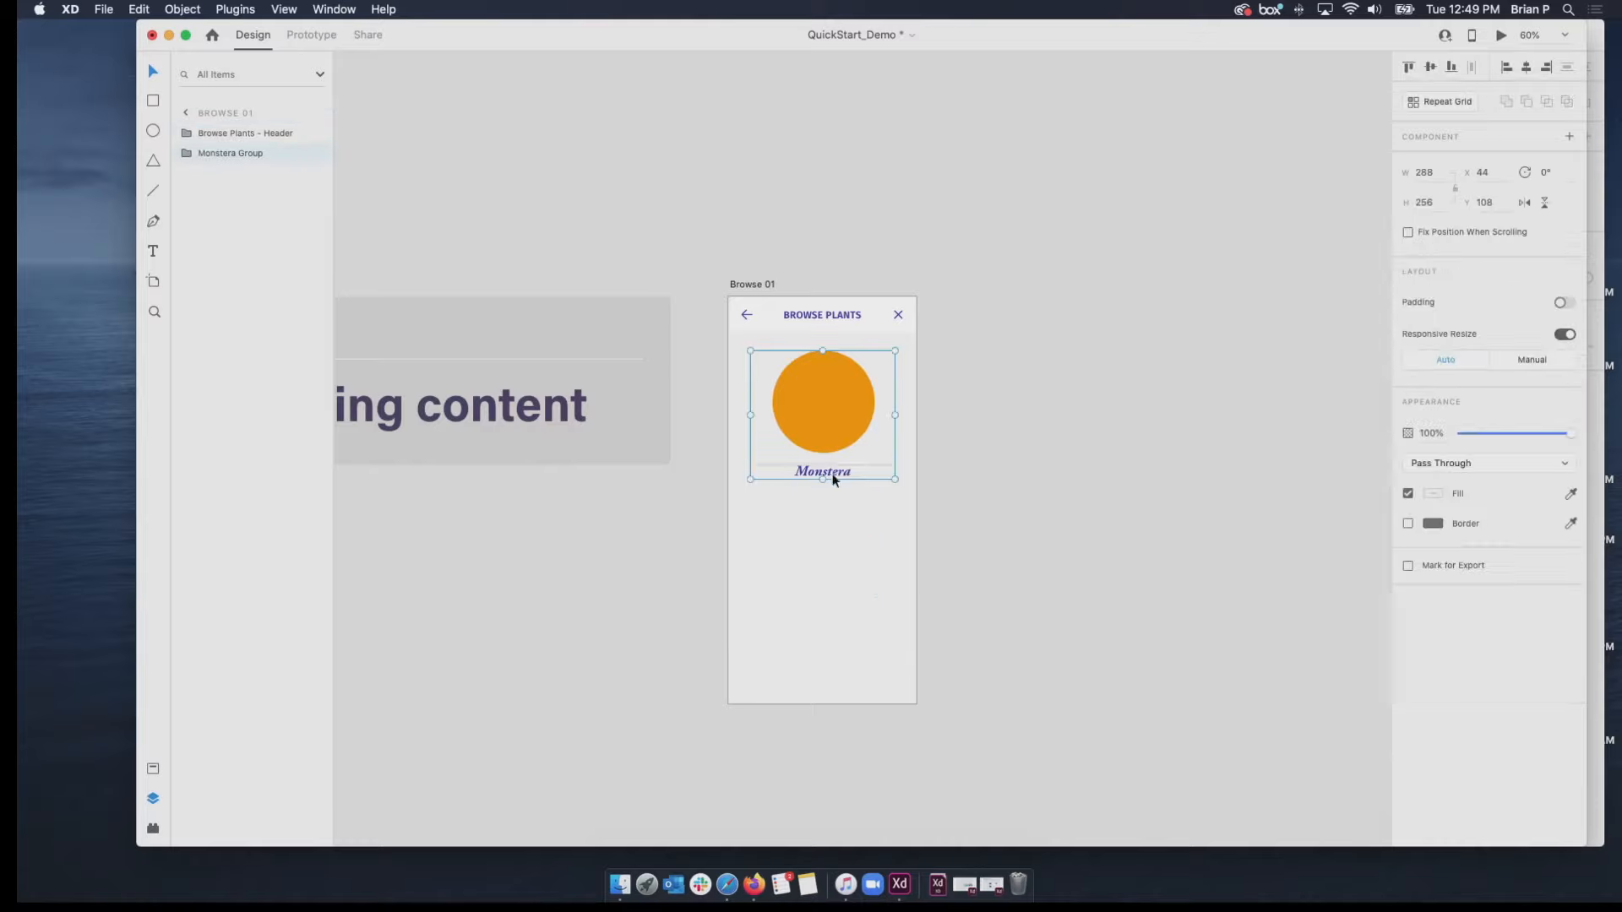
double_click(833, 472)
click(828, 436)
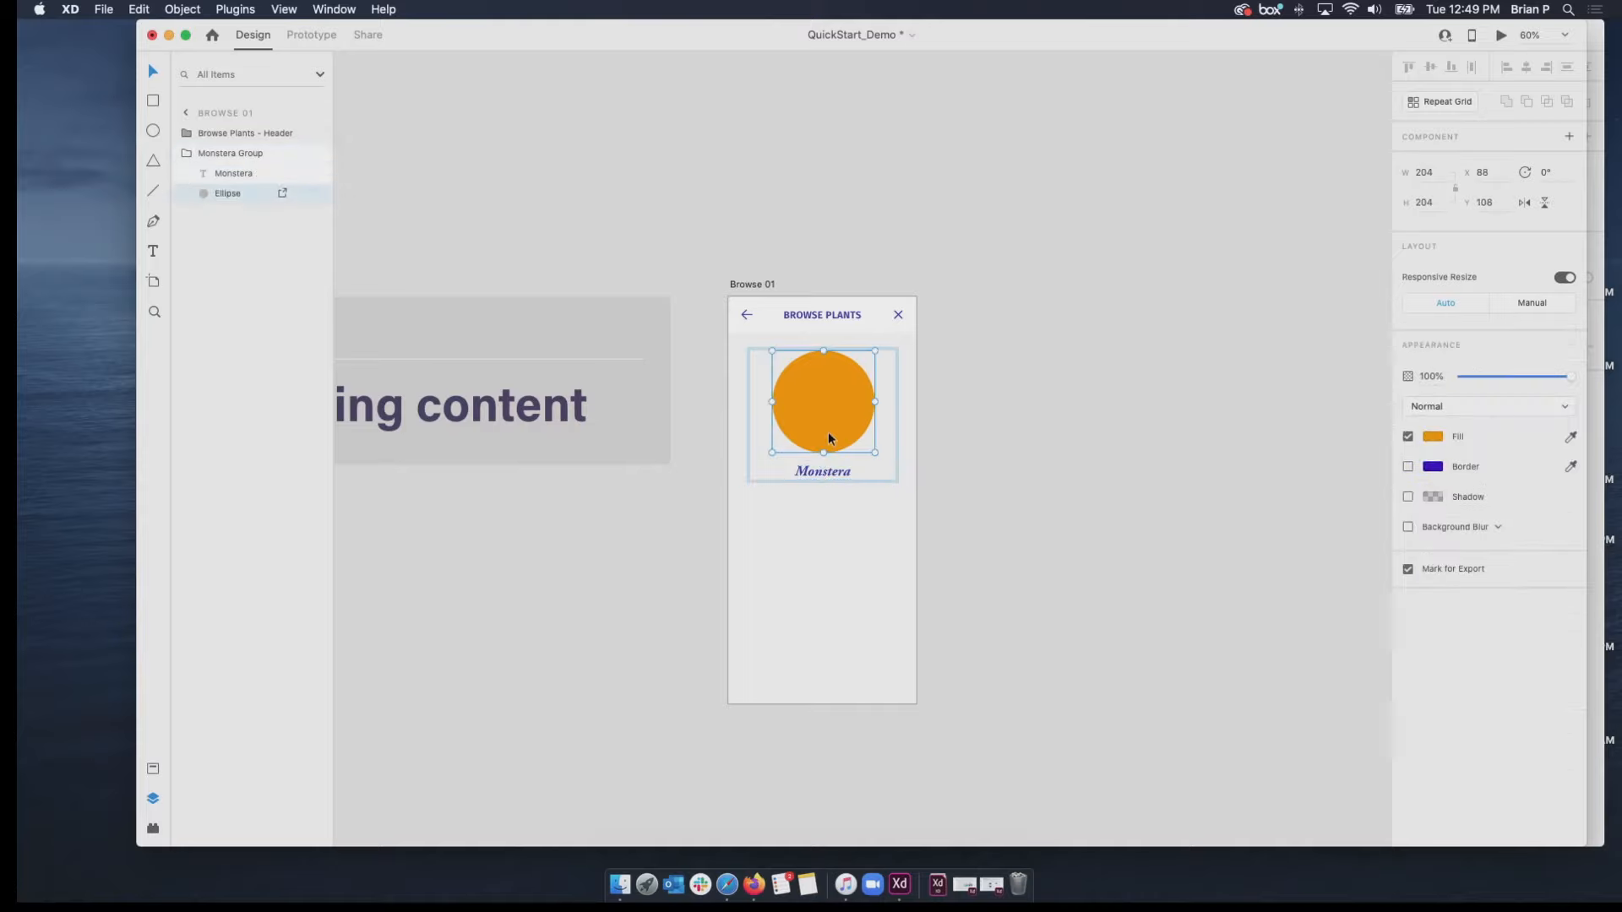
click(833, 472)
click(827, 444)
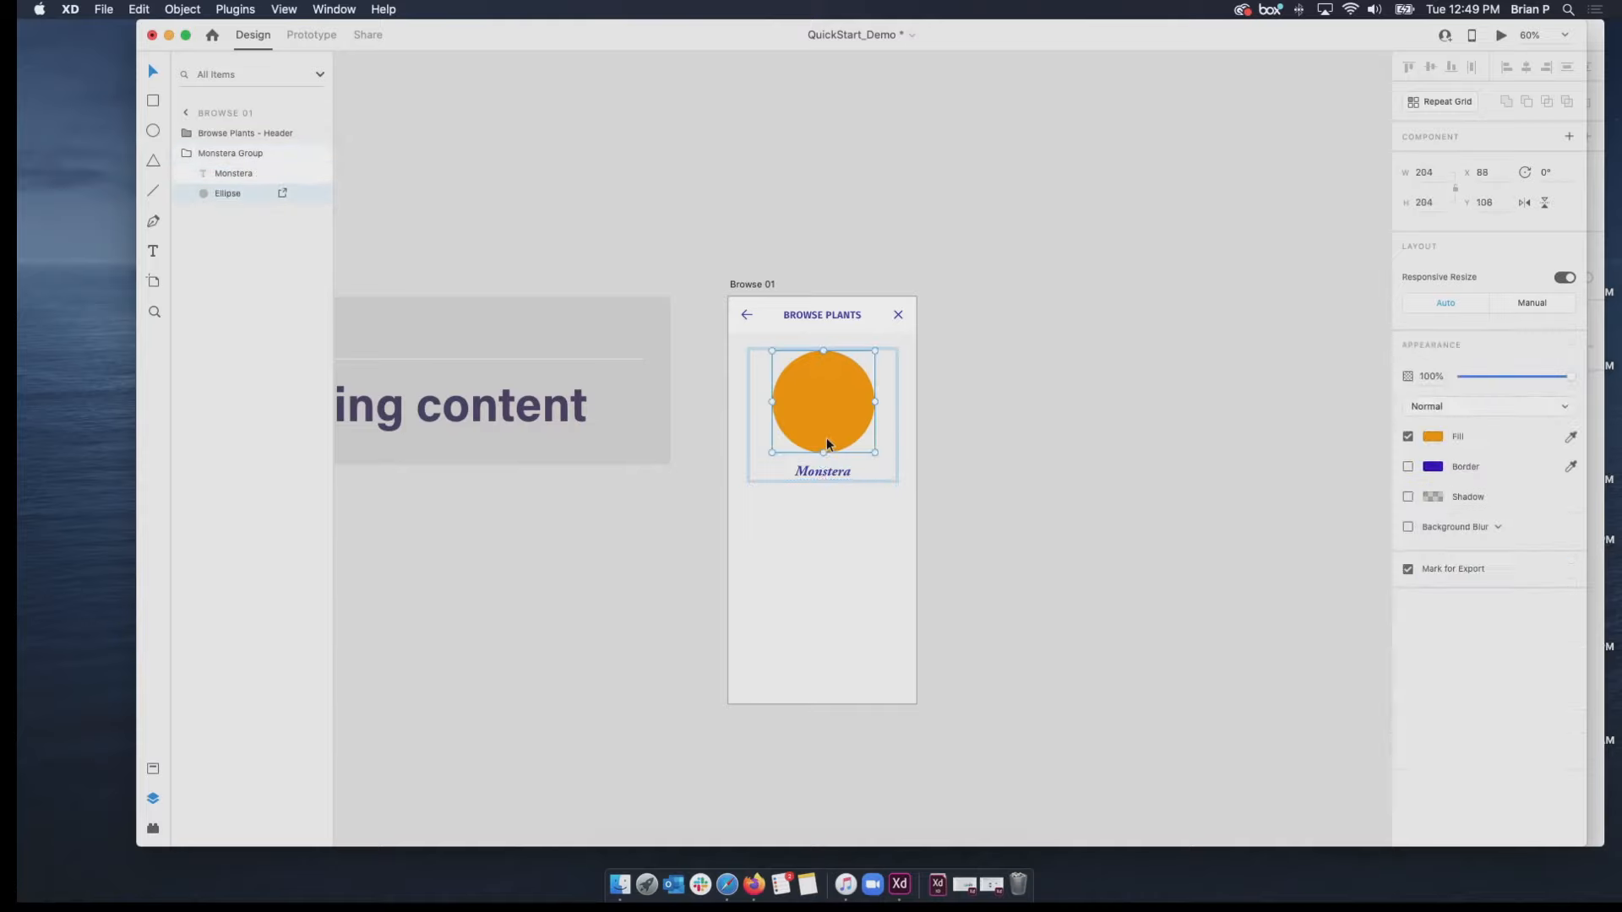
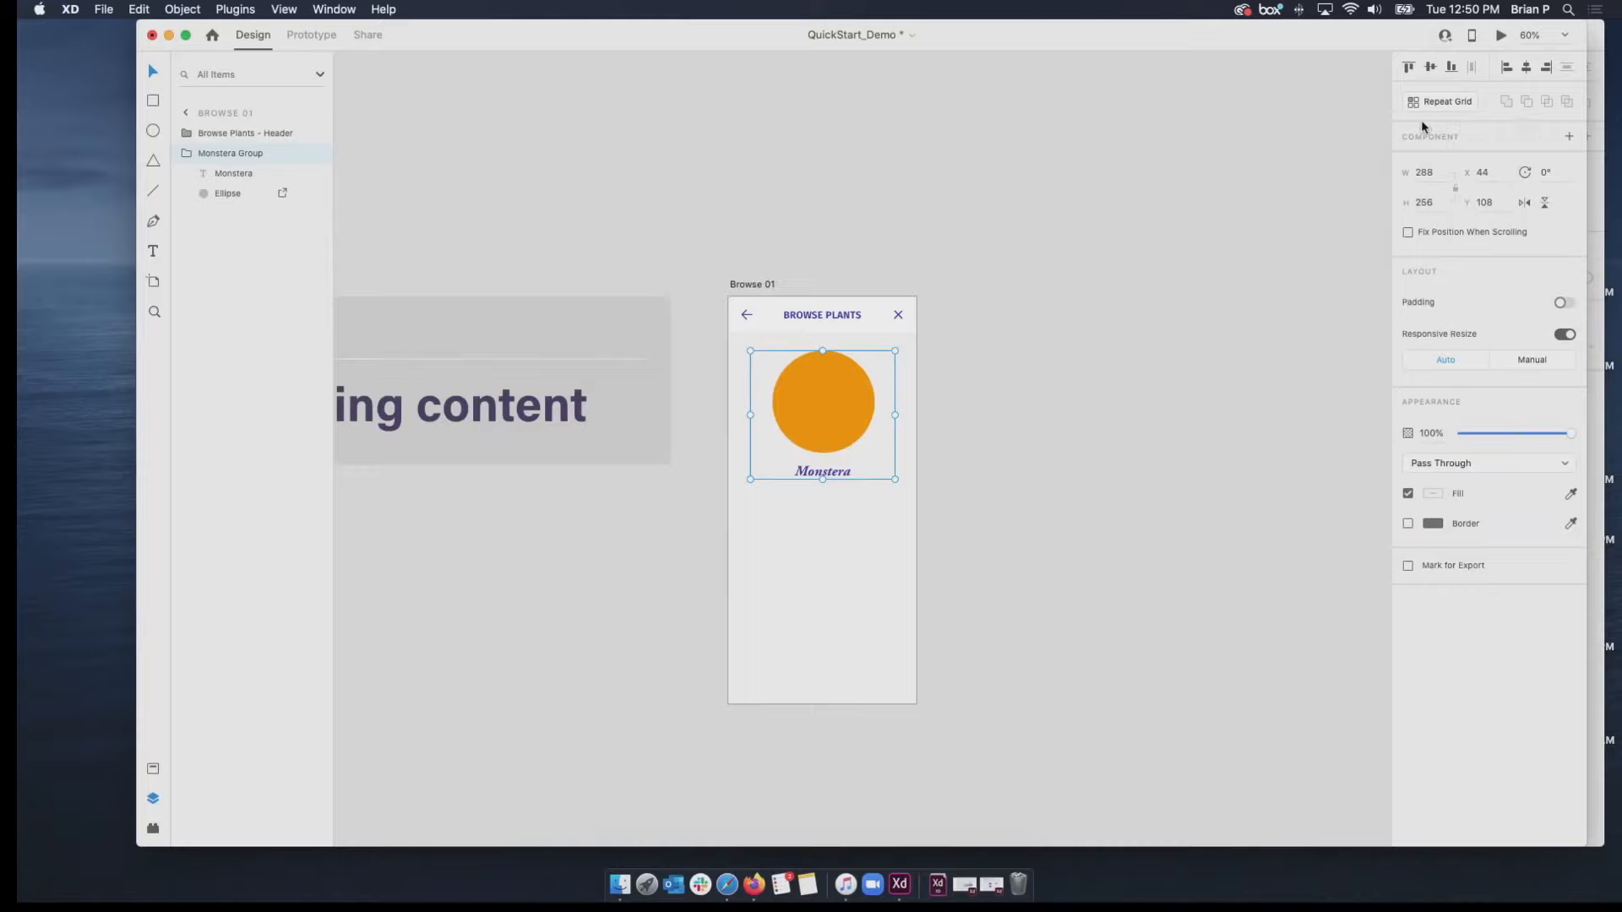
Turn the Monstera group on Browse 01 into a Repeat Grid and extend it downward to three items.
click(1430, 103)
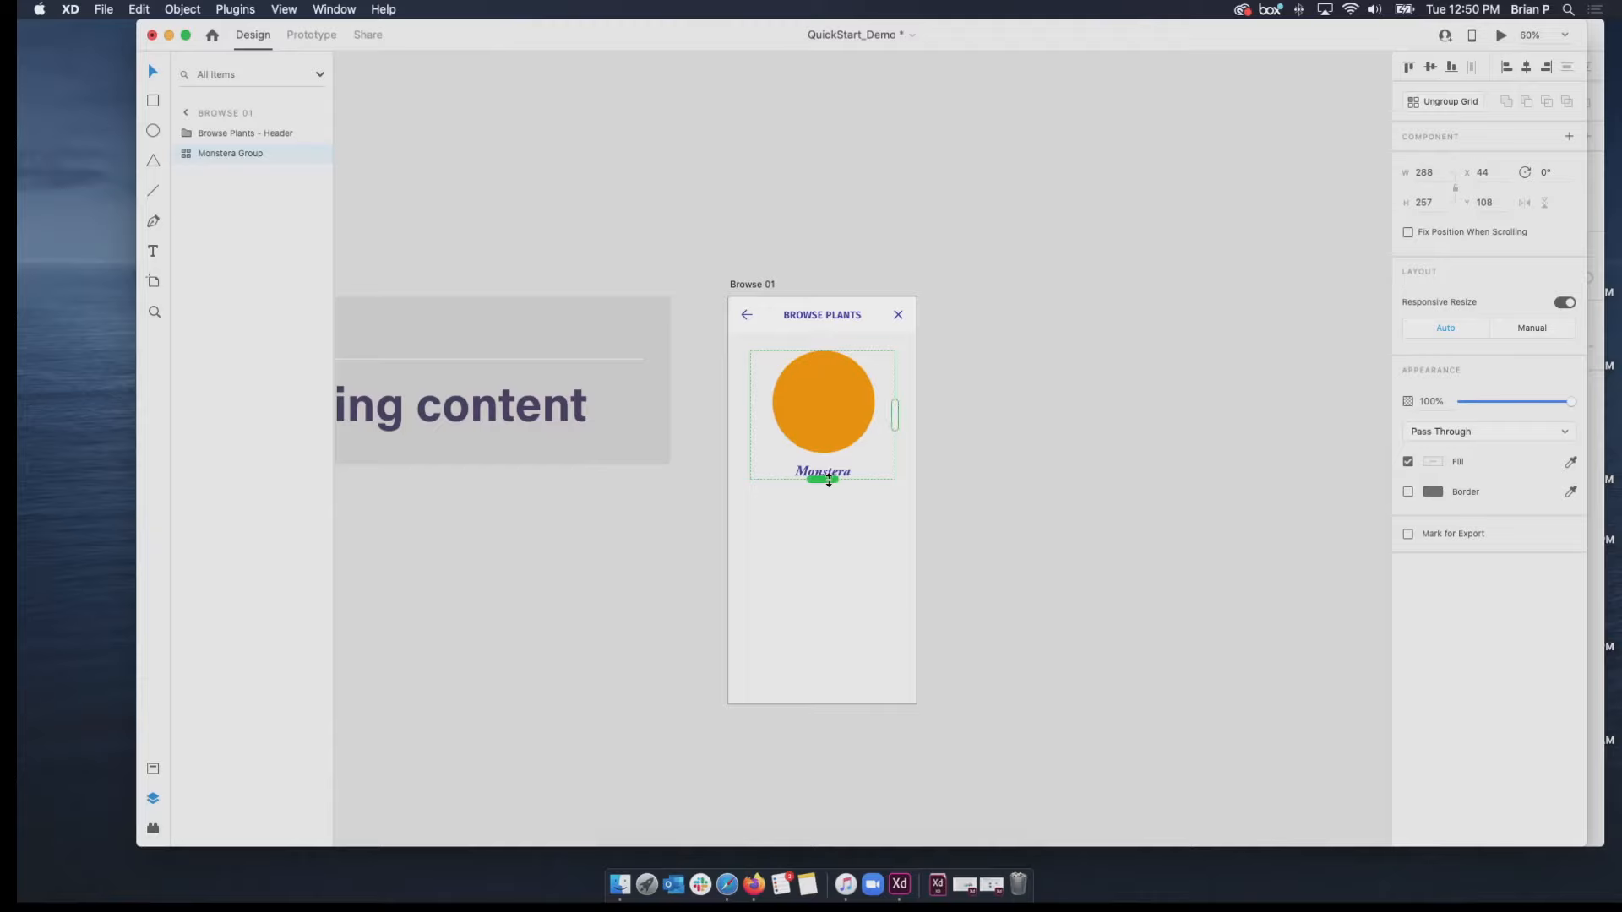
drag(827, 482, 874, 534)
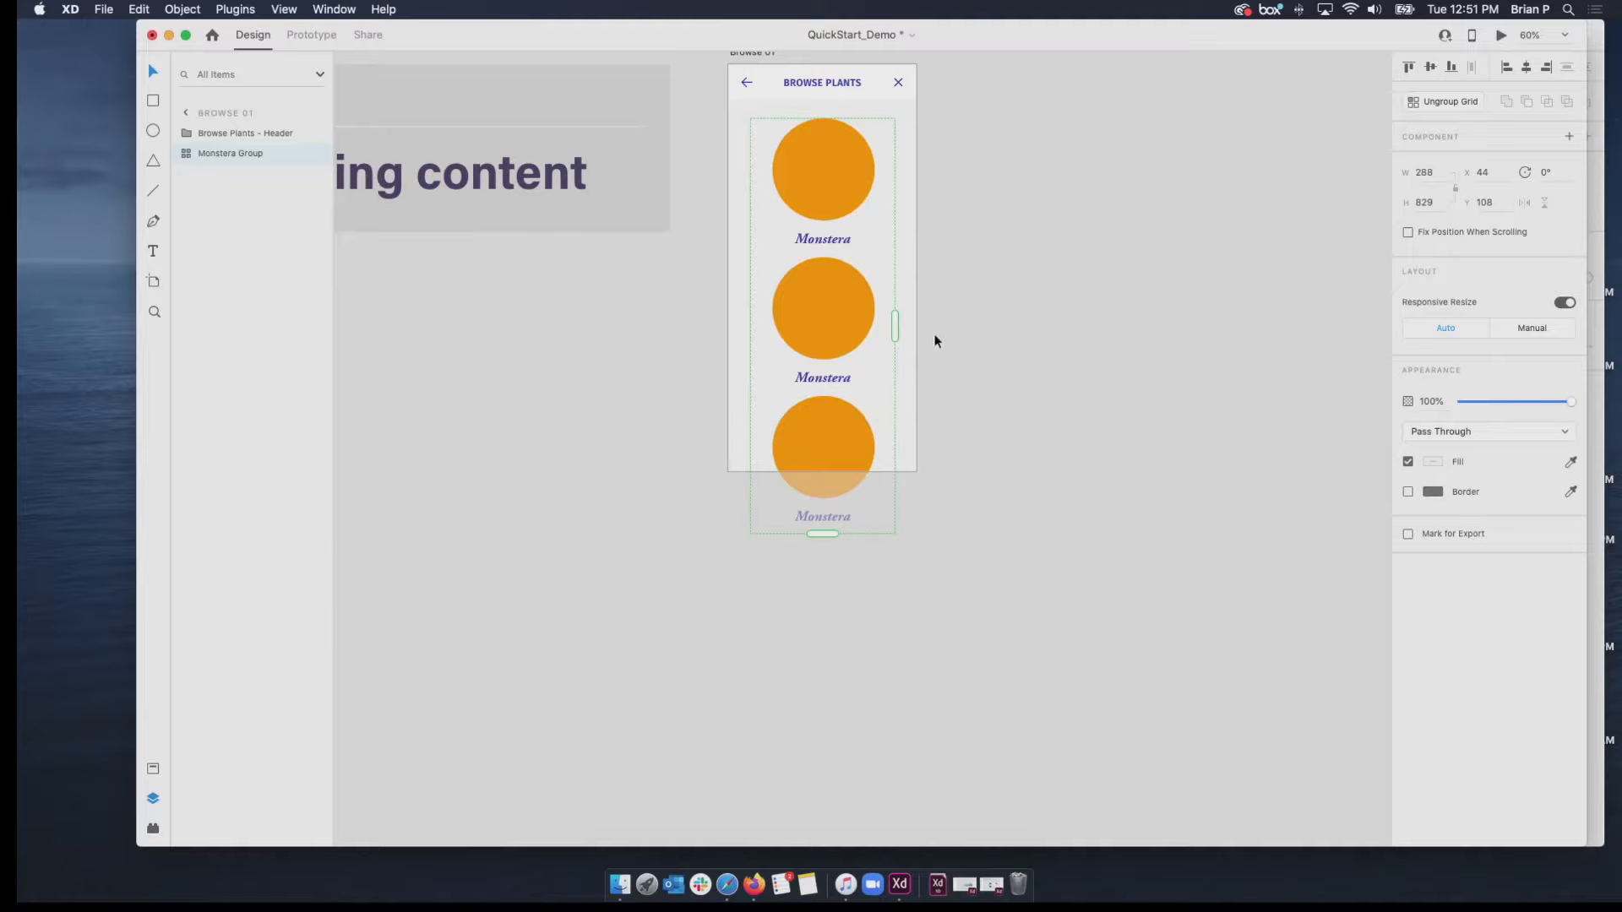
click(976, 220)
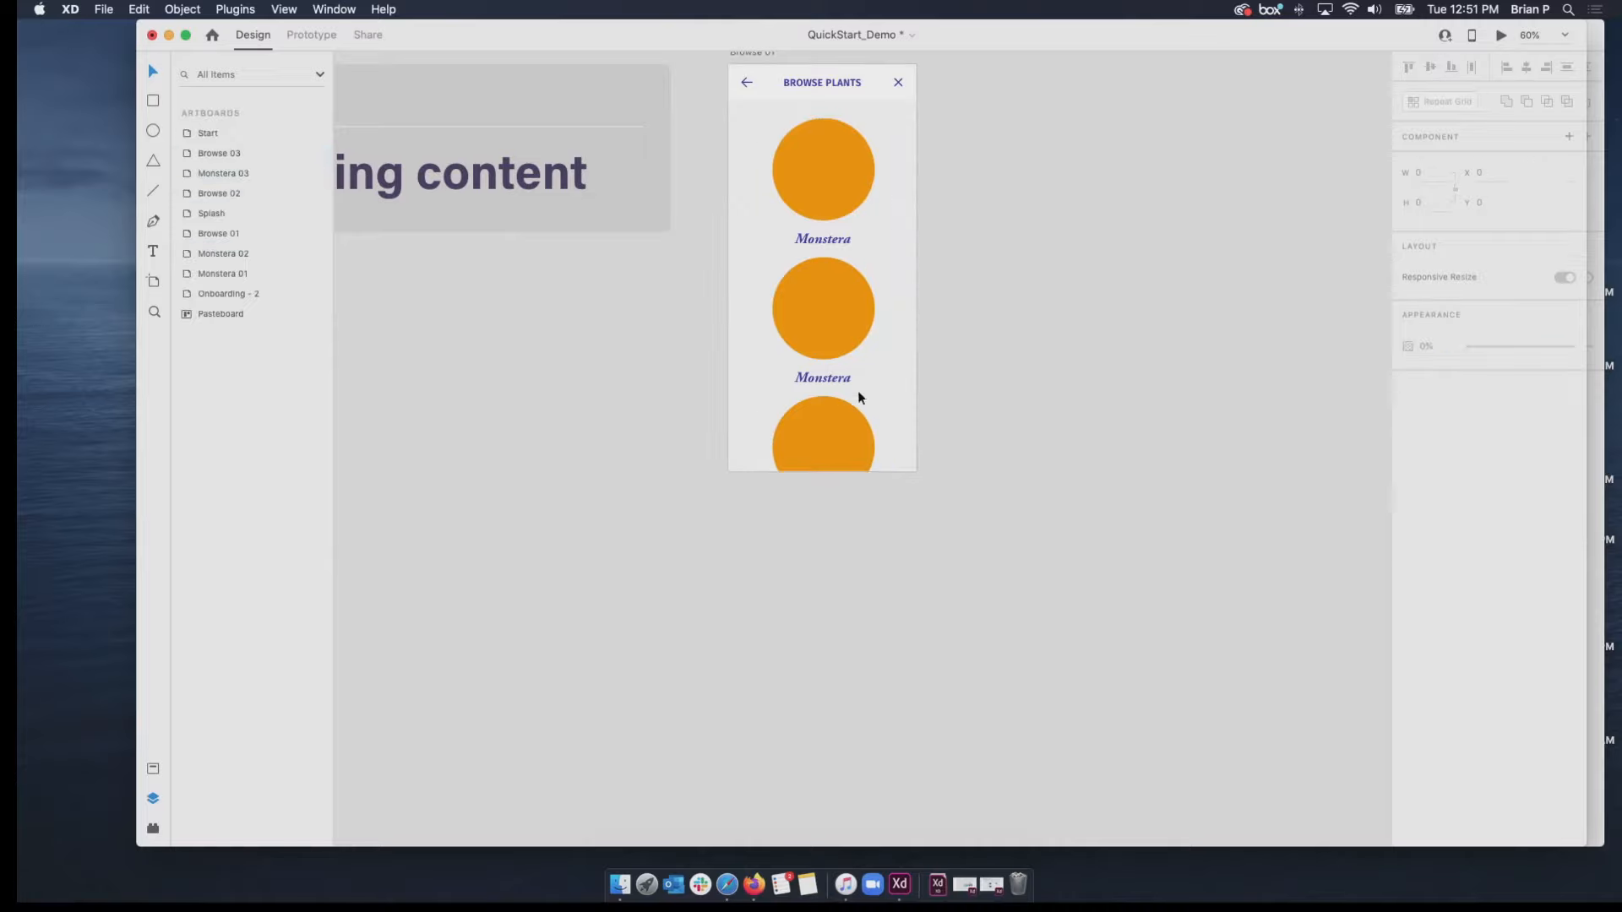
click(824, 210)
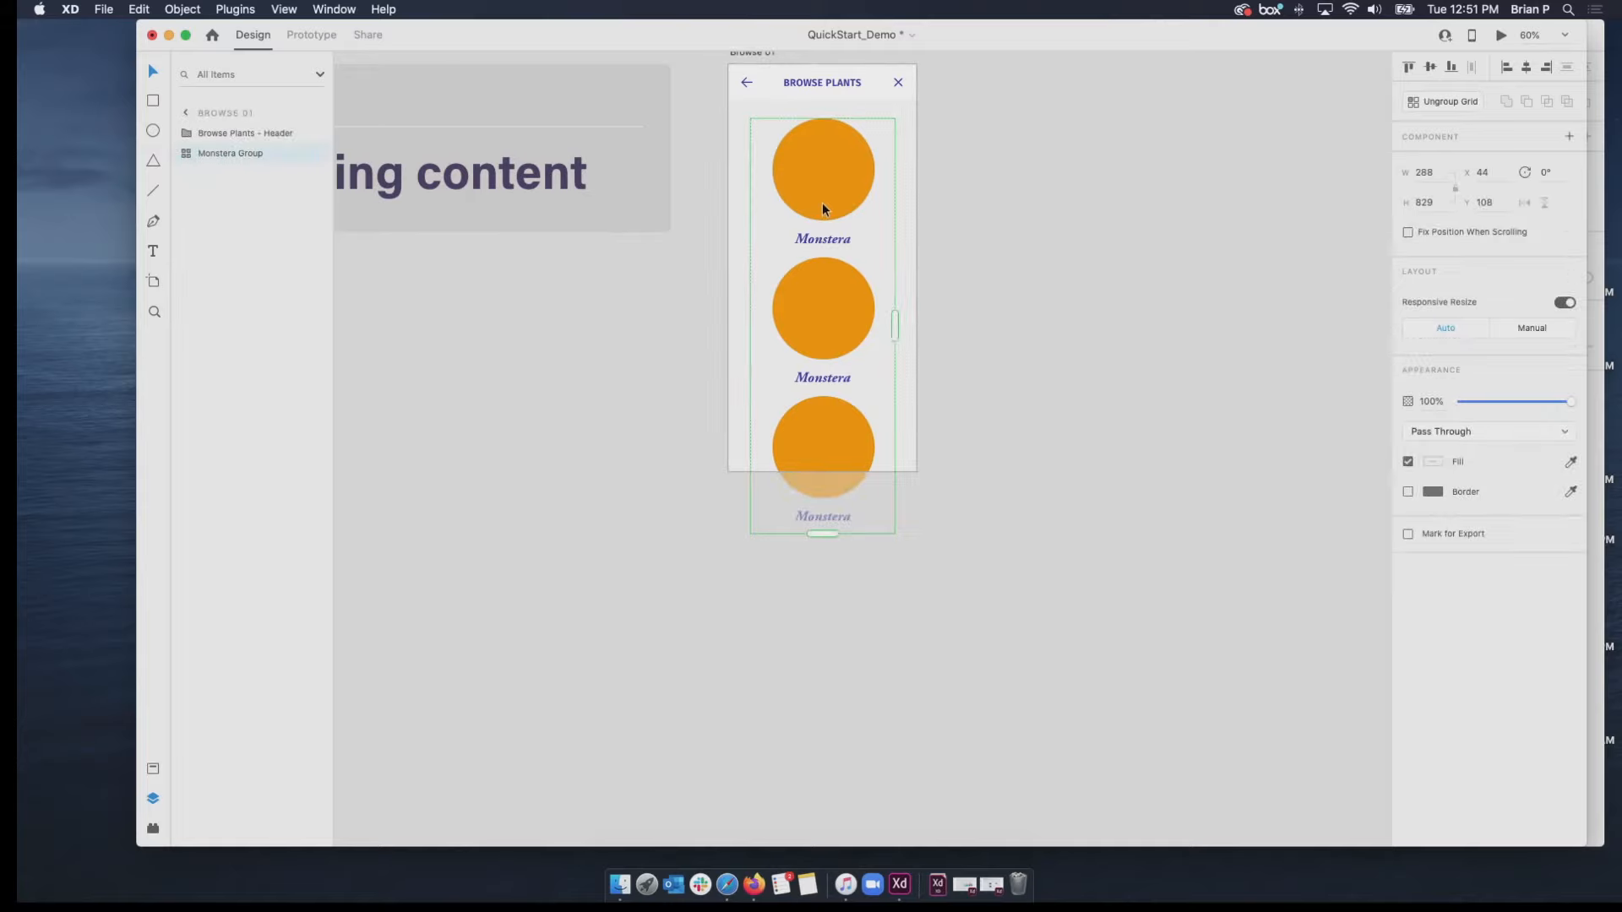
Switch to Finder, expand Quickstart_Demo and its QuickStart_Assets folder in Downloads, and move the window clear of the Browse 01 artboard.
click(618, 888)
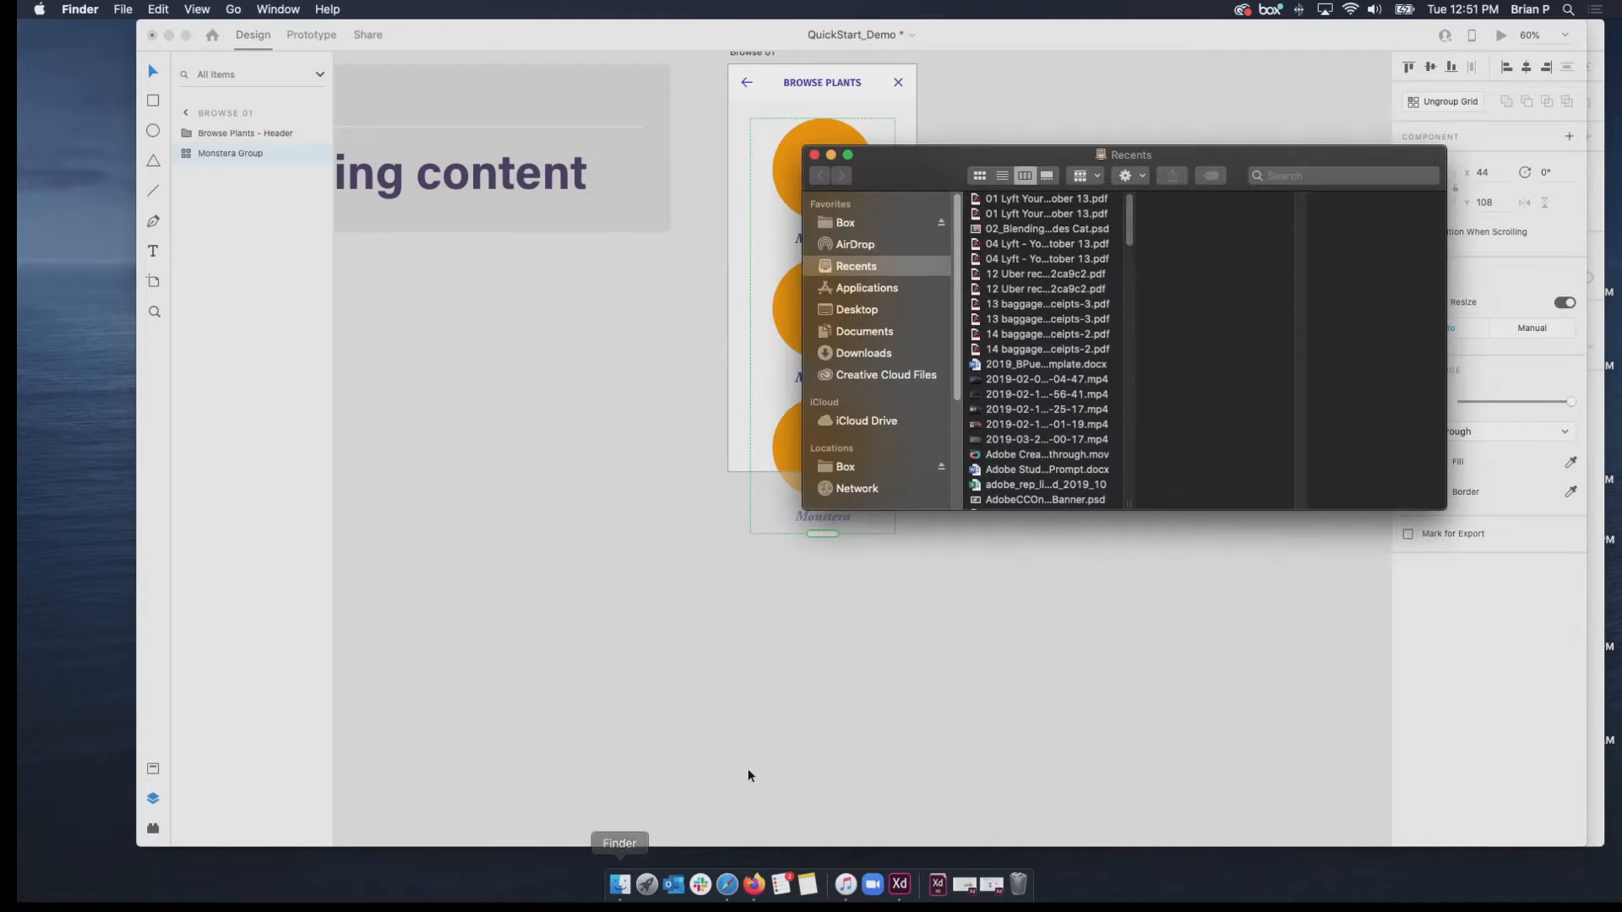
click(855, 287)
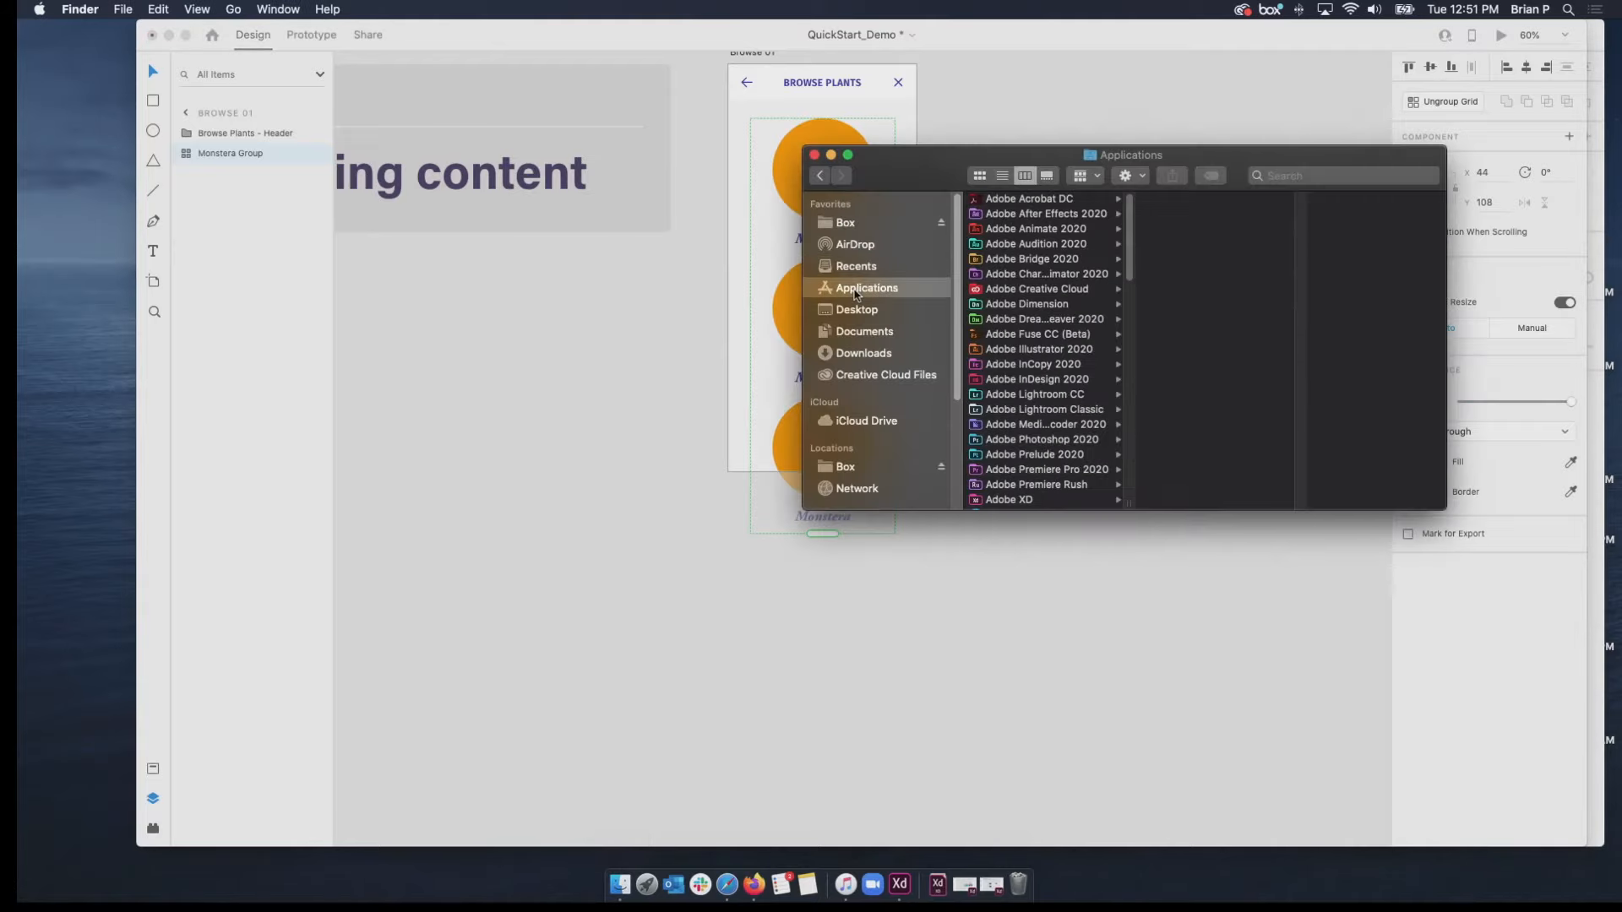
click(851, 353)
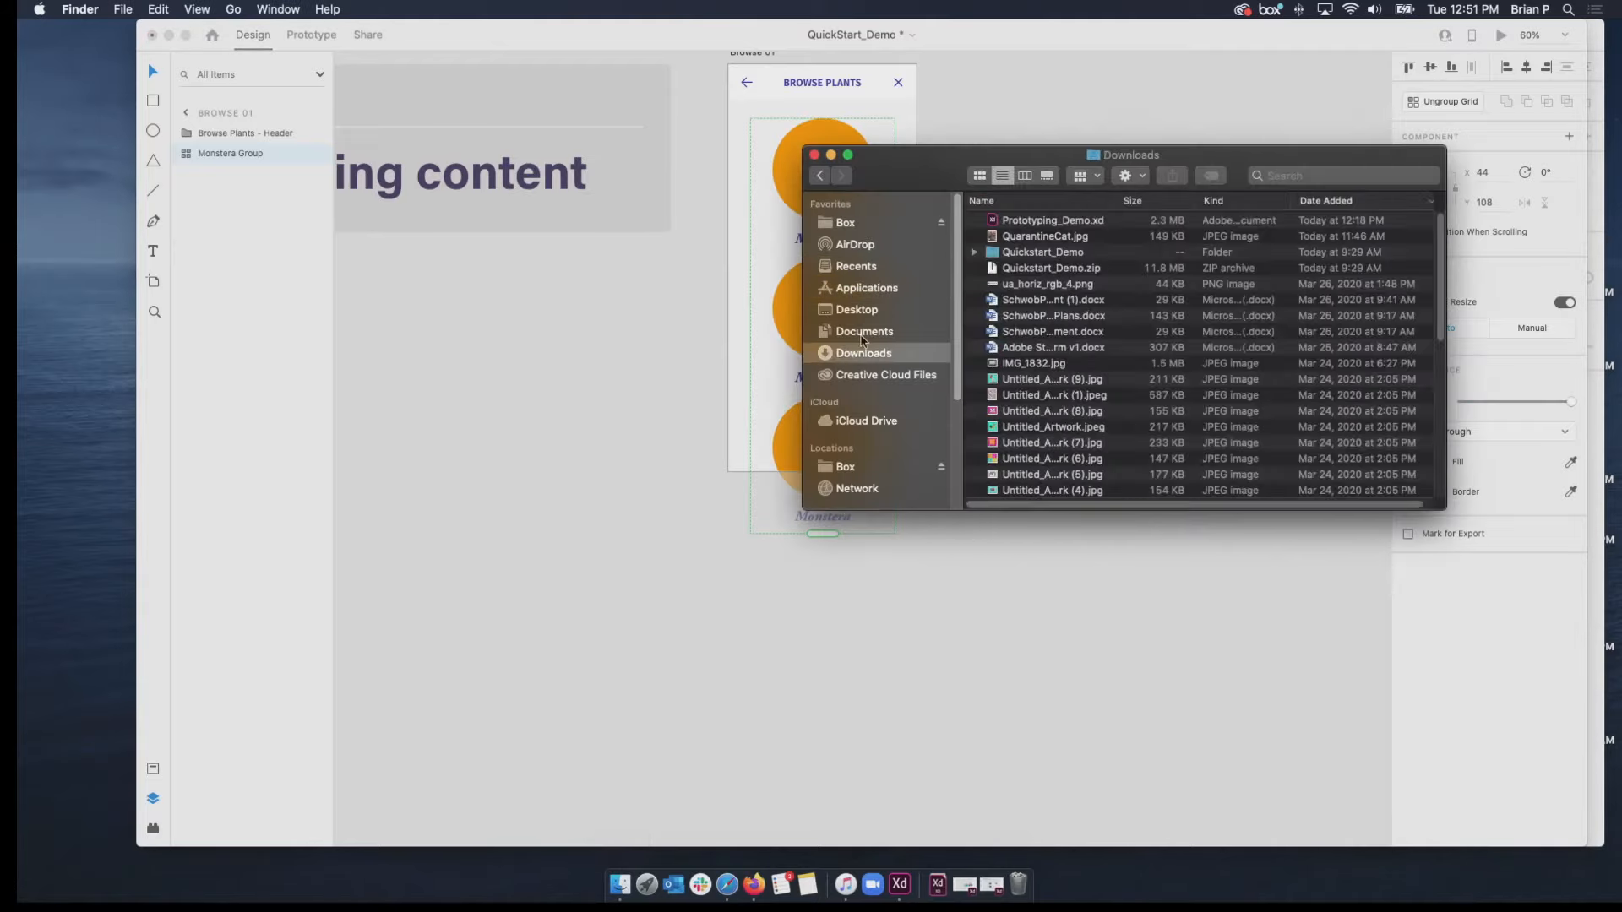
click(974, 252)
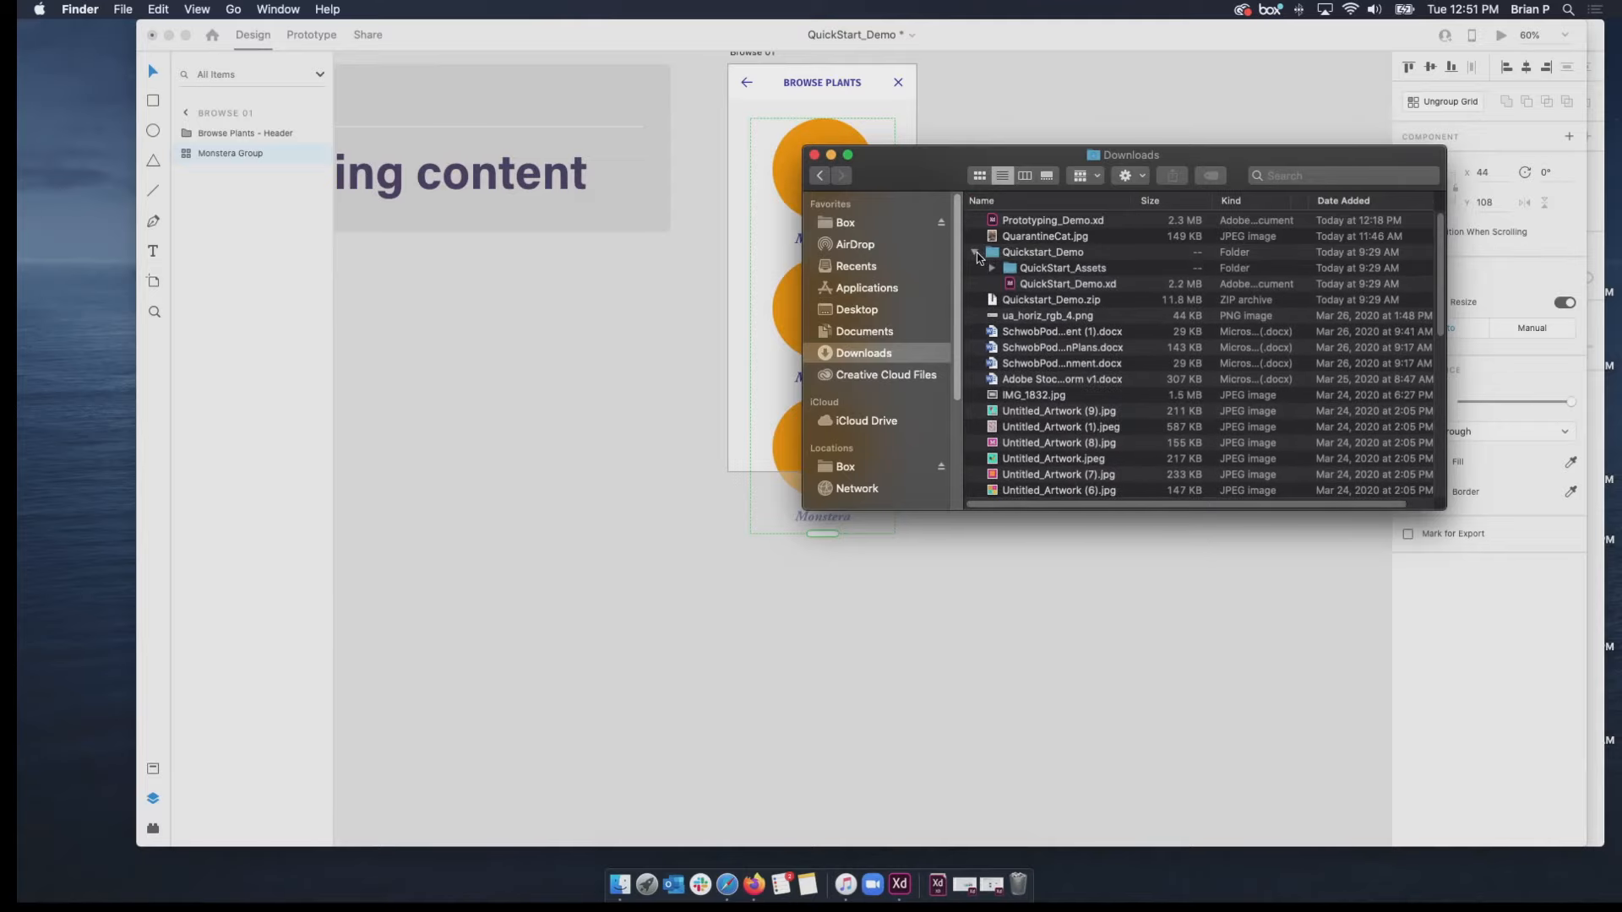
click(993, 268)
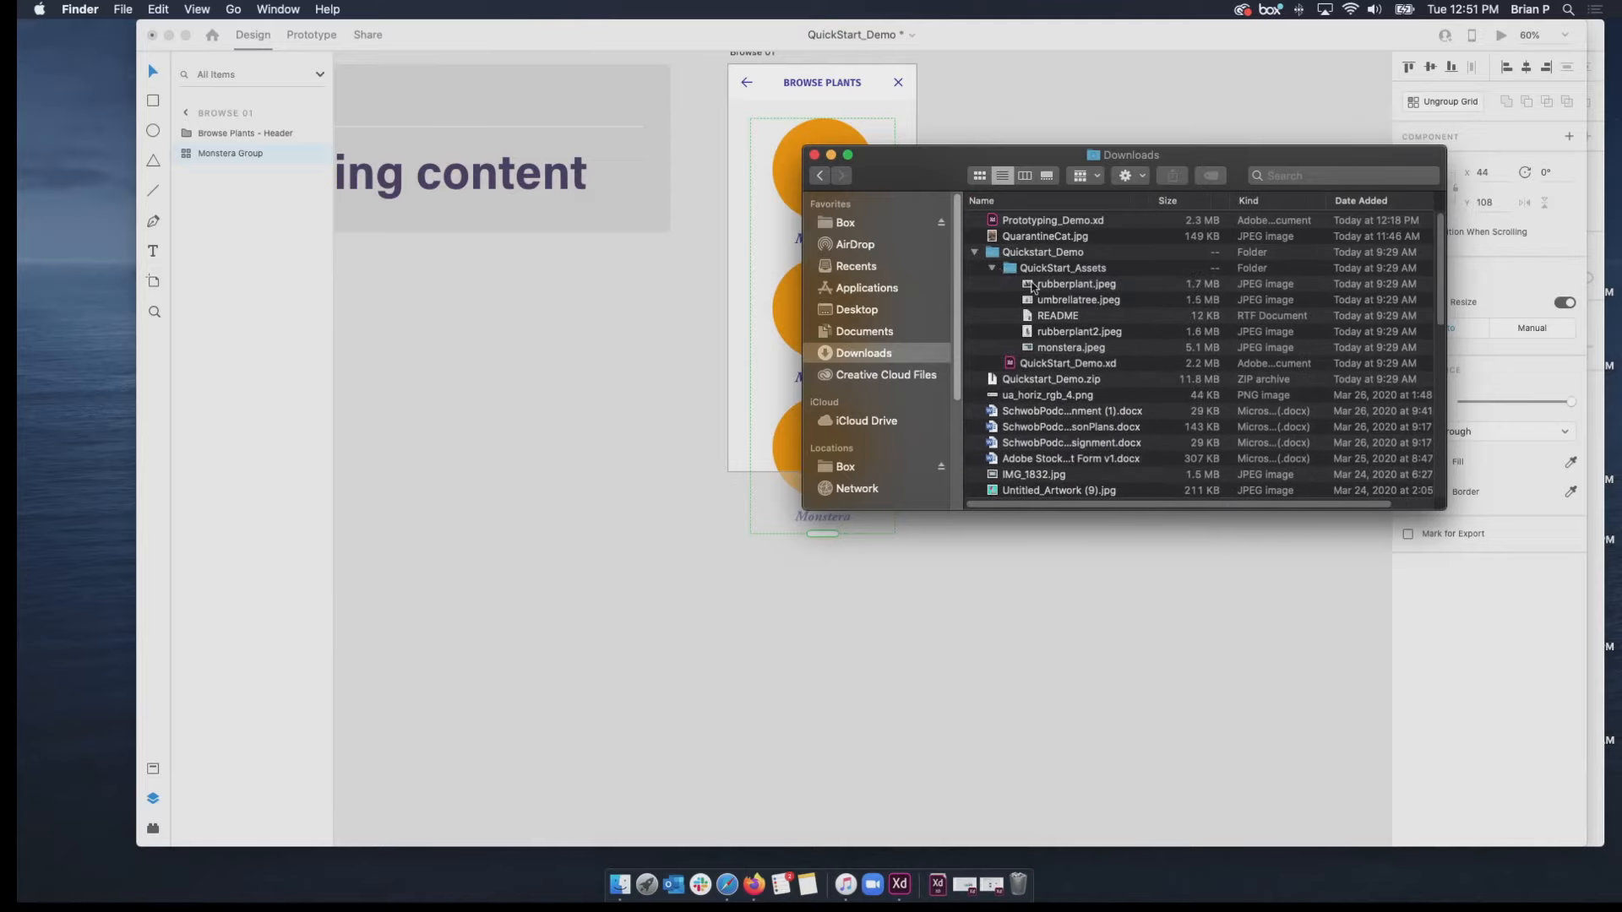
drag(938, 191, 1101, 300)
Preview the plant images rubberplant.jpeg, umbrellatree.jpeg and rubberplant2.jpeg in the QuickStart_Assets folder.
click(1204, 403)
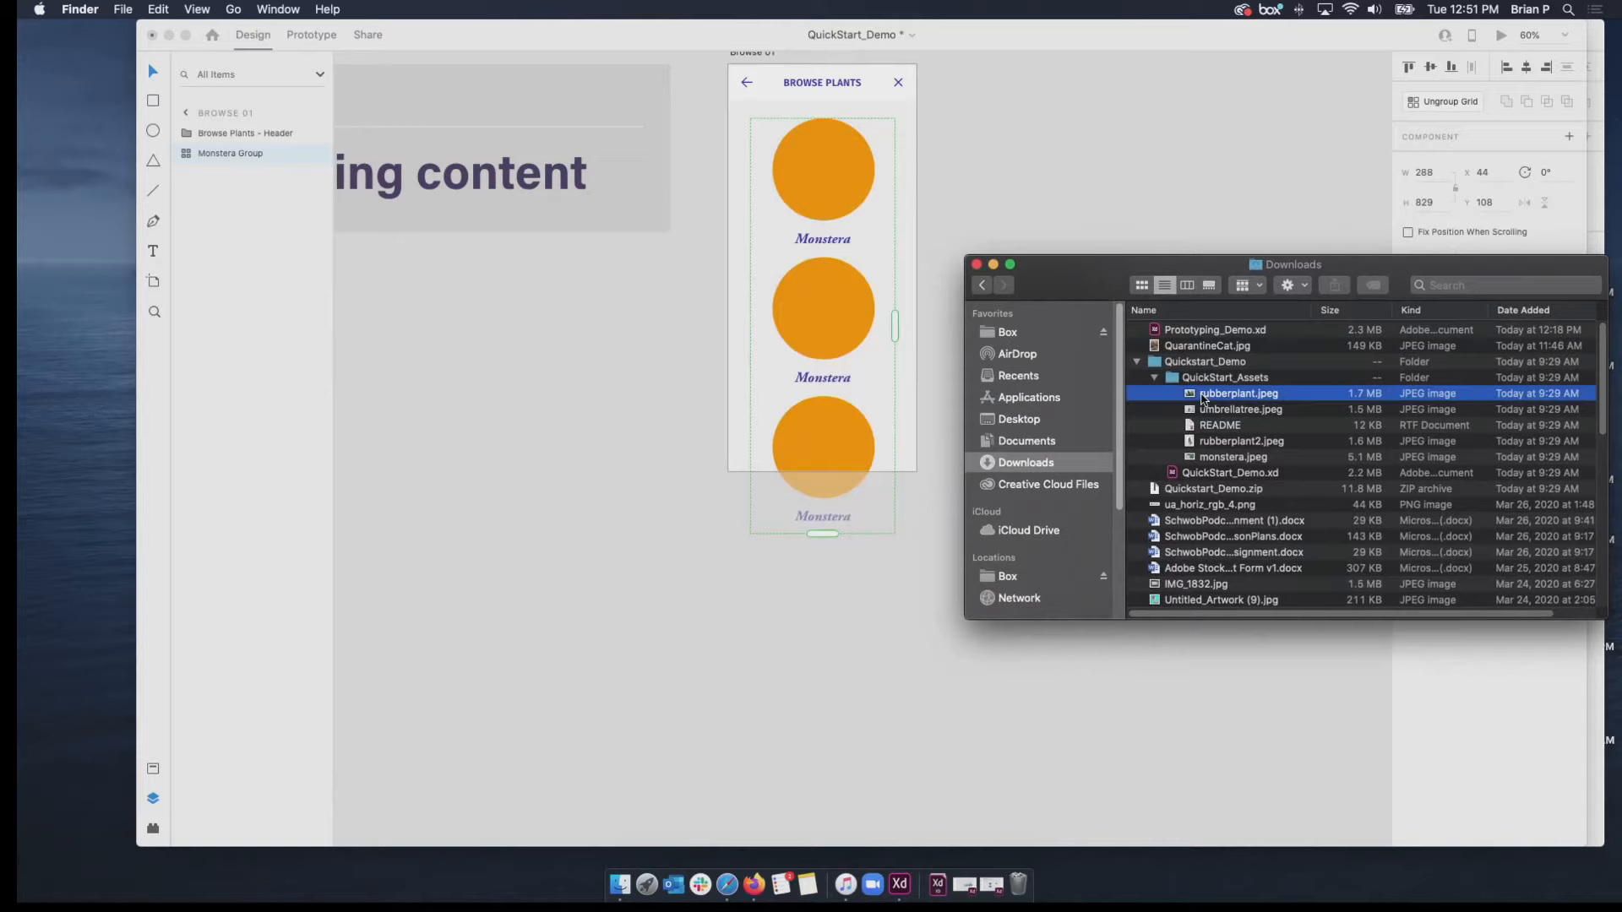
key(space)
key(space)
key(Down)
key(space)
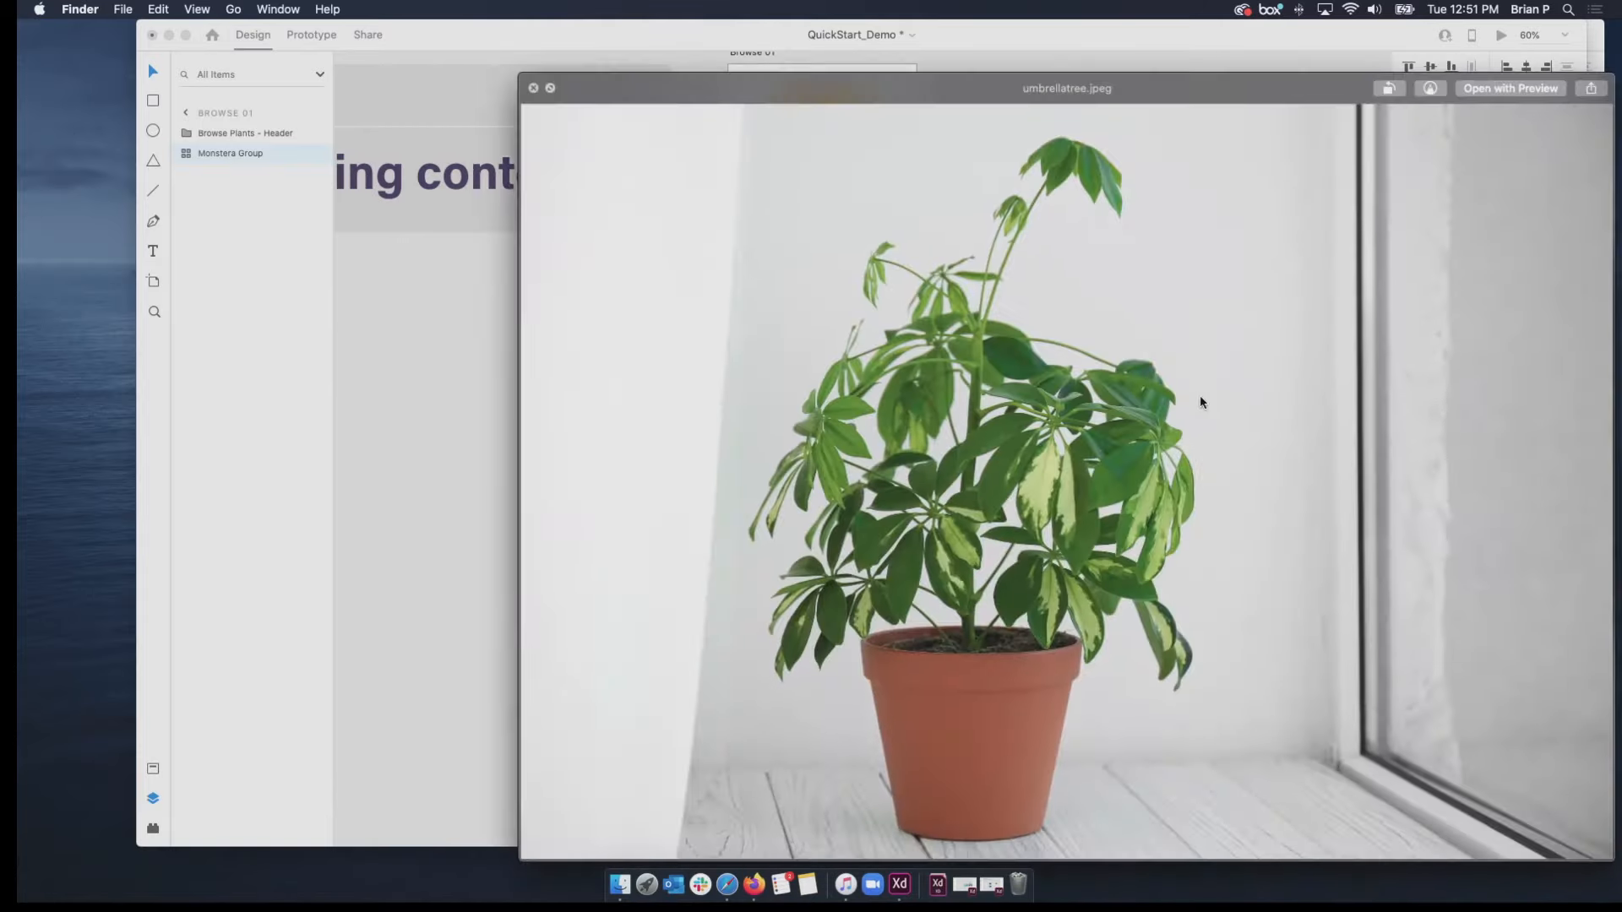
key(space)
key(Down)
key(Down)
key(space)
key(space)
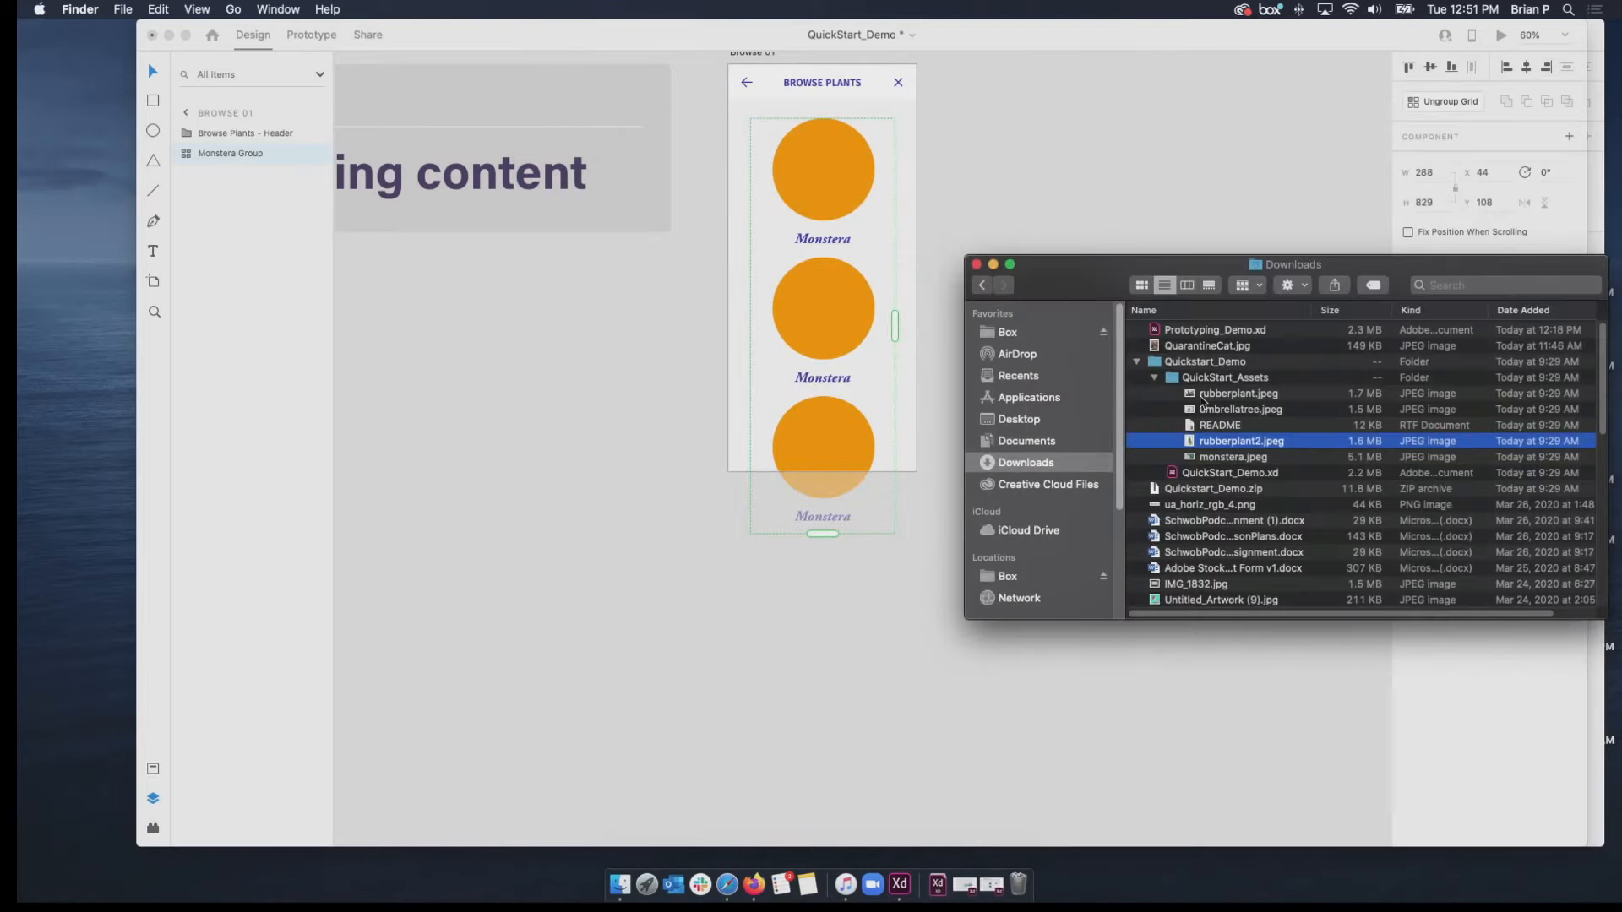
key(Down)
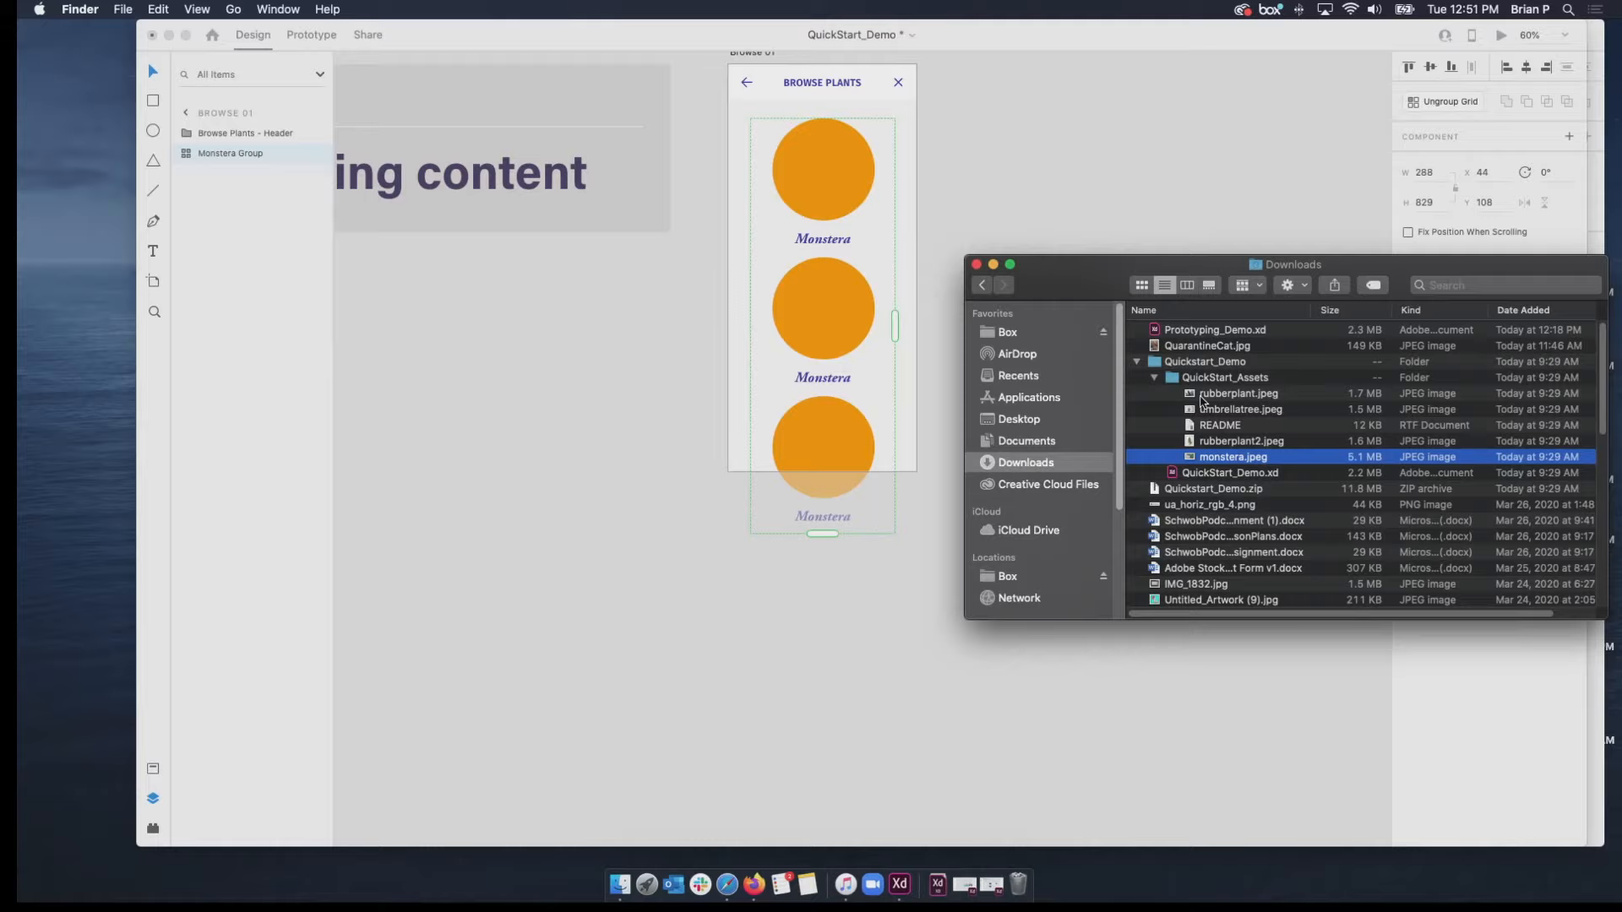
Fill the Repeat Grid's circles with rubberplant.jpeg, umbrellatree.jpeg and rubberplant2.jpeg together, and dismiss the export notice.
click(1228, 399)
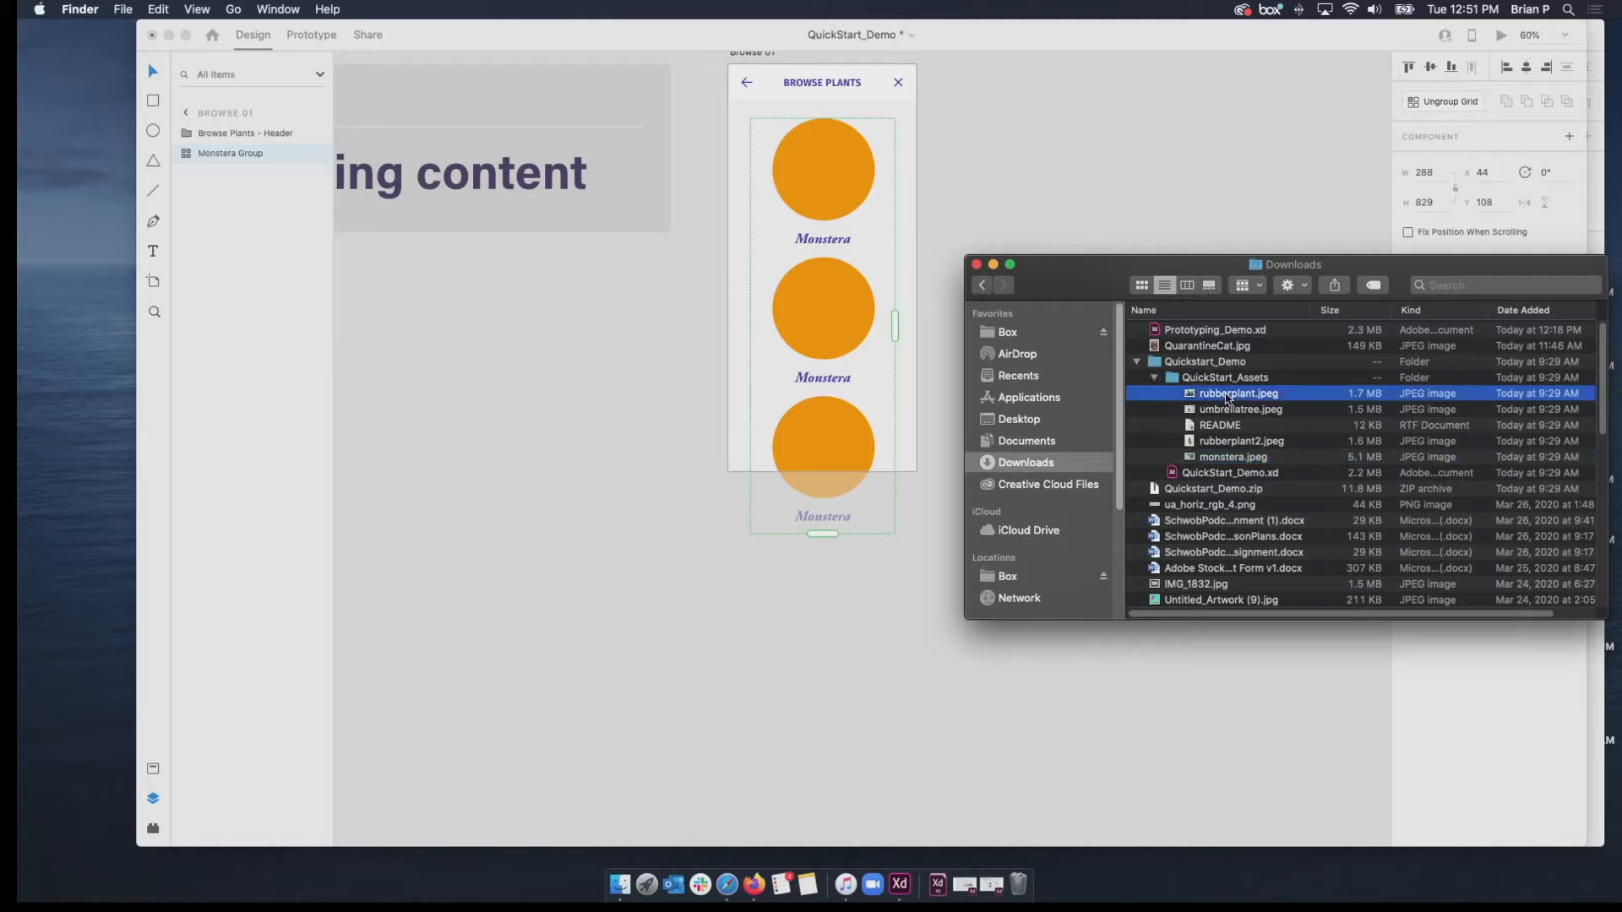
super+click(1228, 410)
super+click(1225, 441)
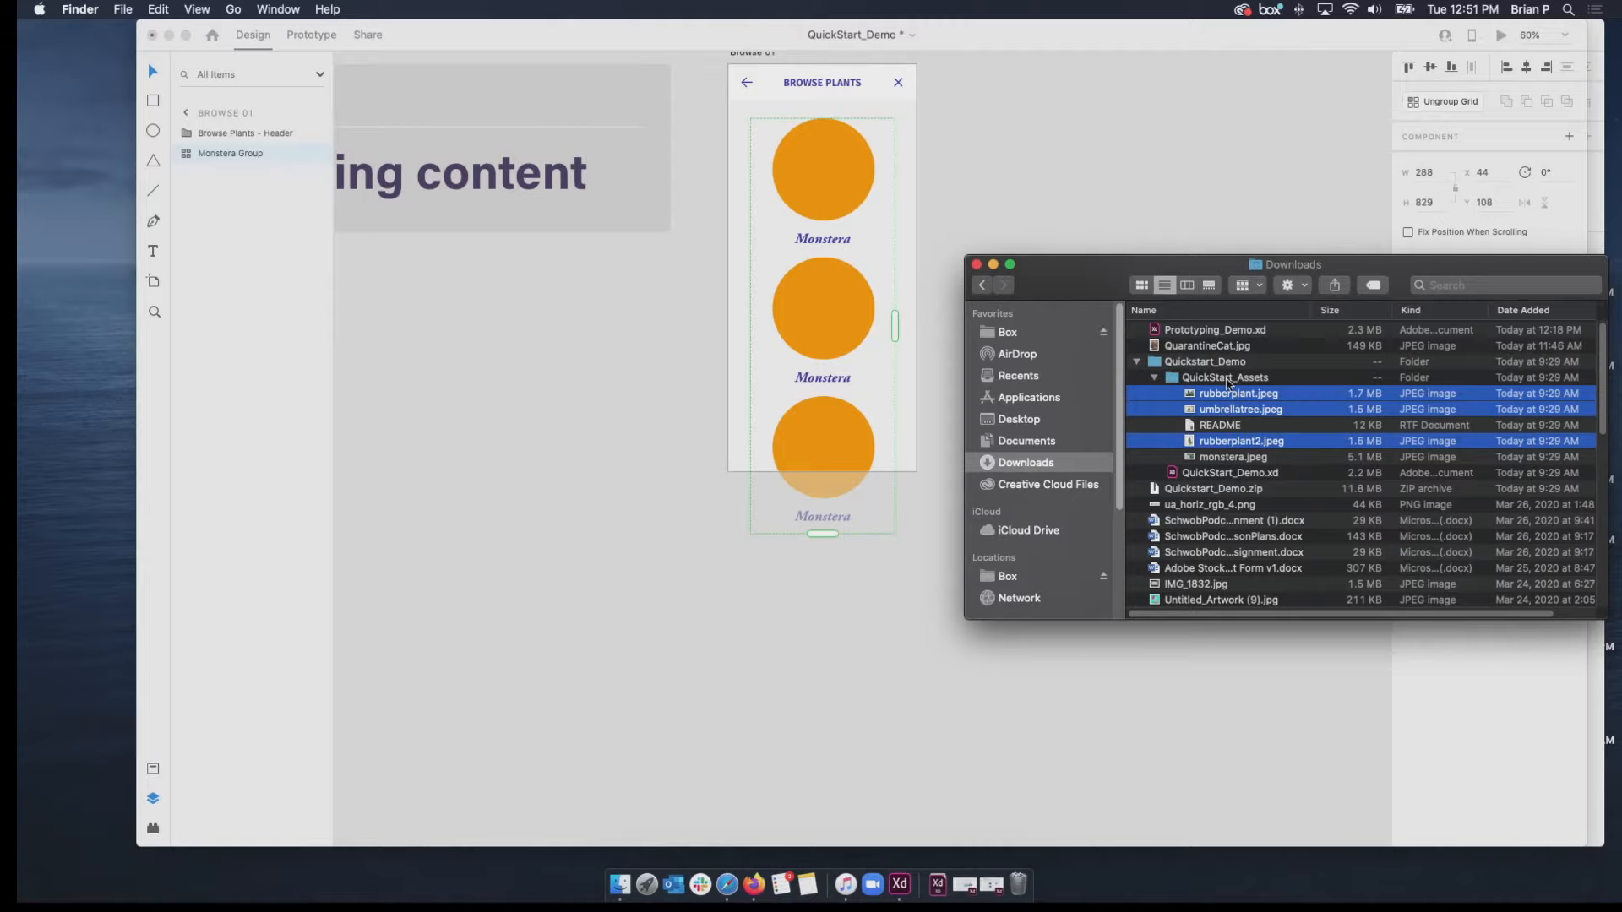
drag(1228, 397, 805, 171)
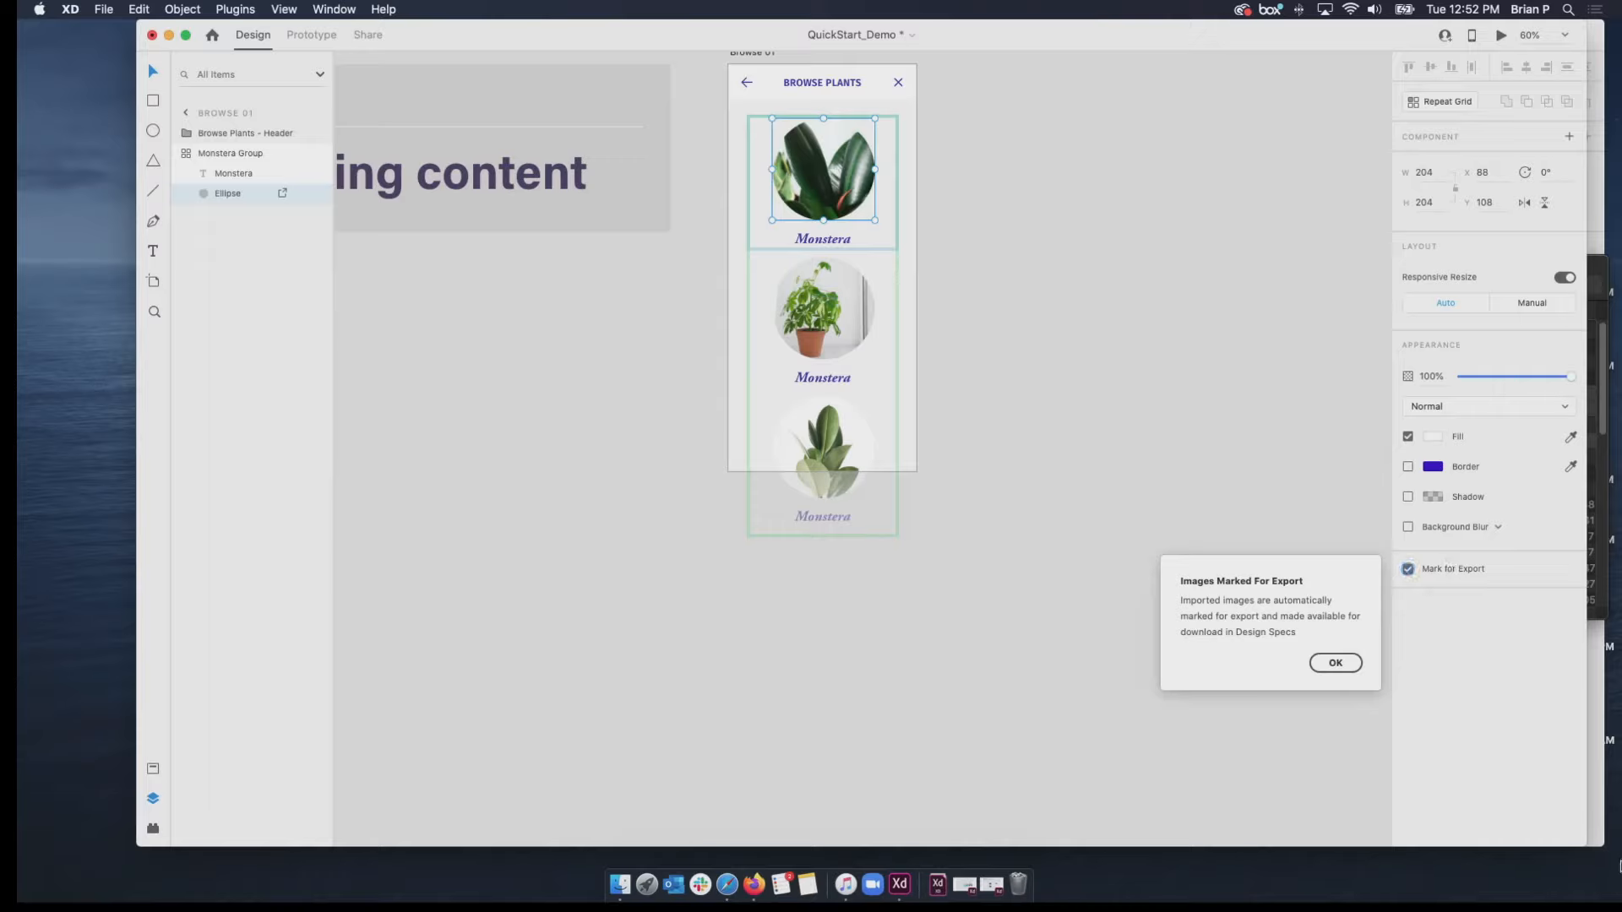
click(1326, 663)
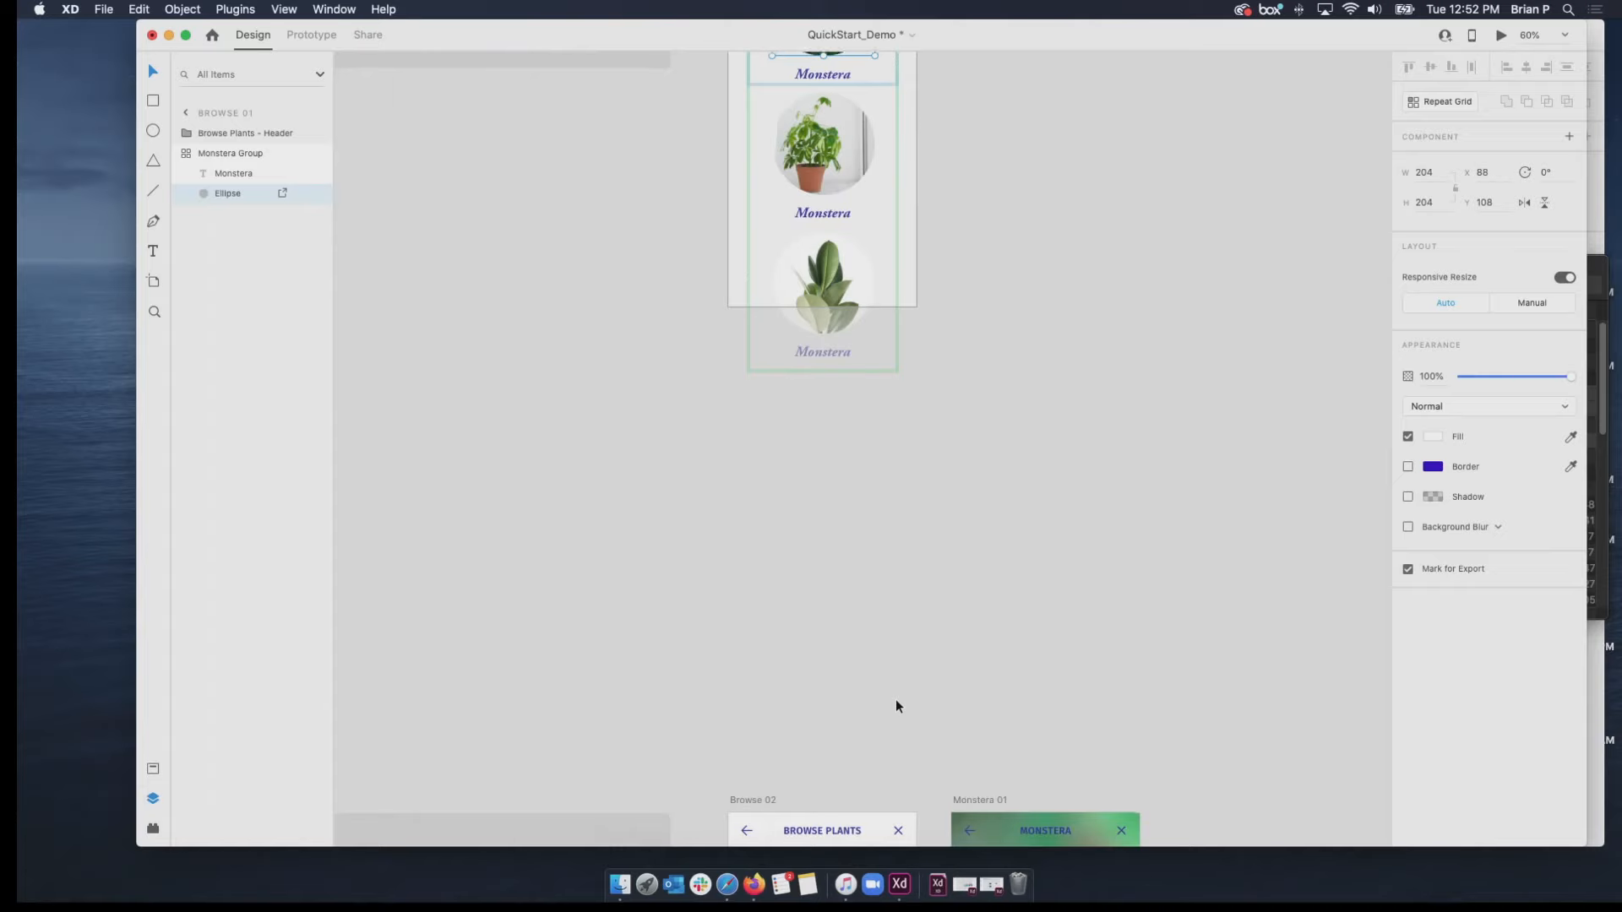
Select the Browse 02 artboard and switch to Prototype mode.
scroll(1241, 694, down, 5)
scroll(1240, 689, down, 3)
scroll(1016, 608, up, 3)
click(750, 183)
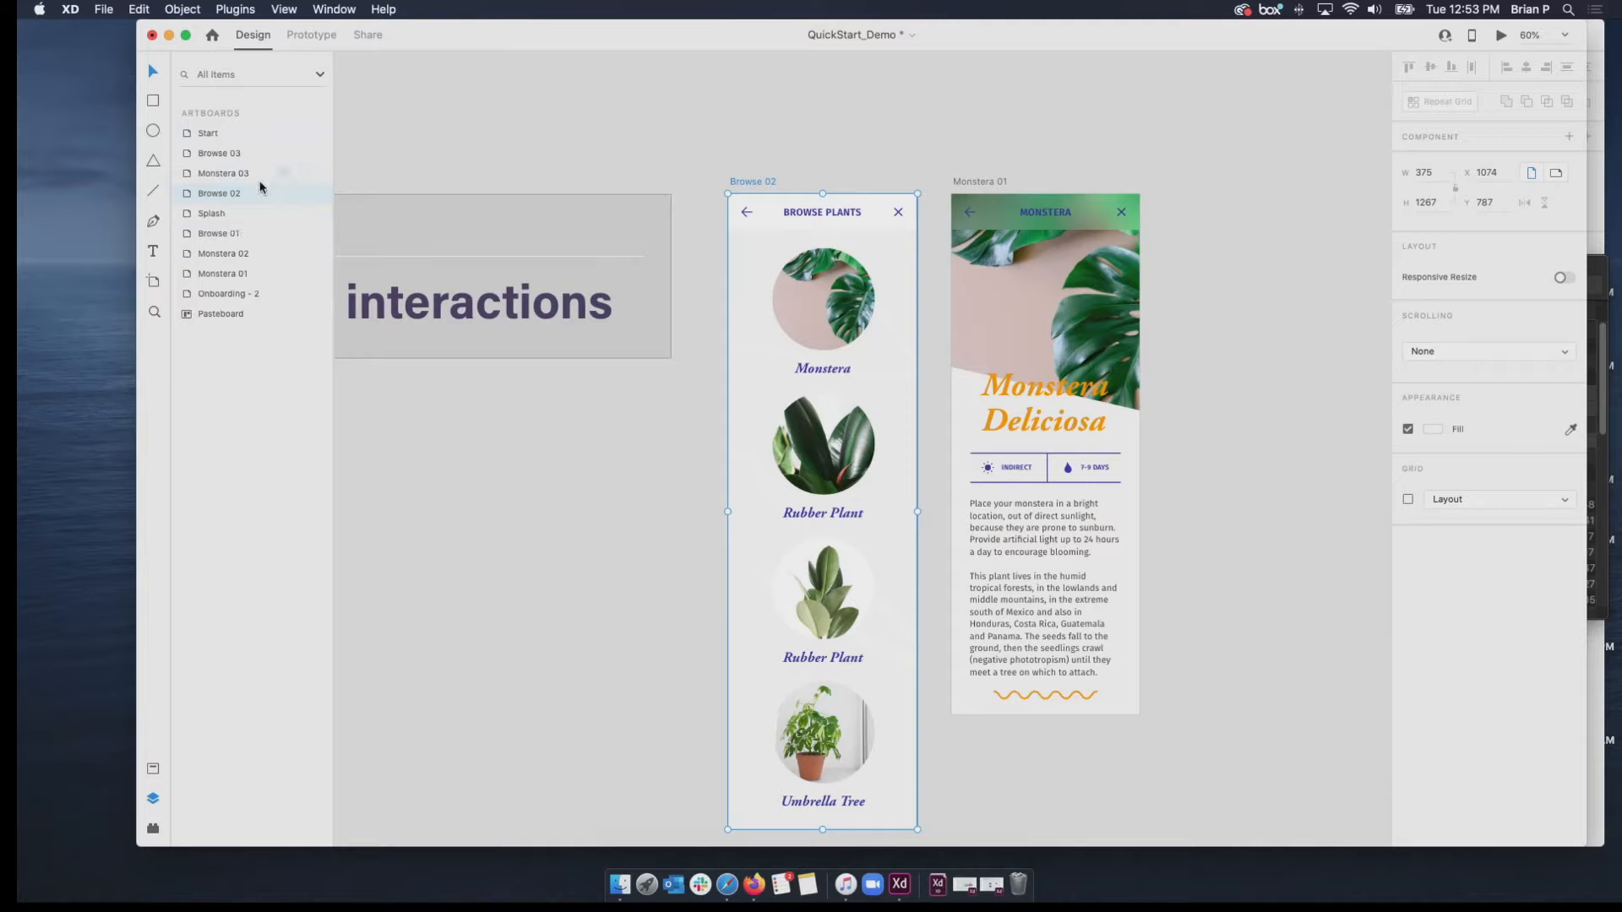
click(305, 36)
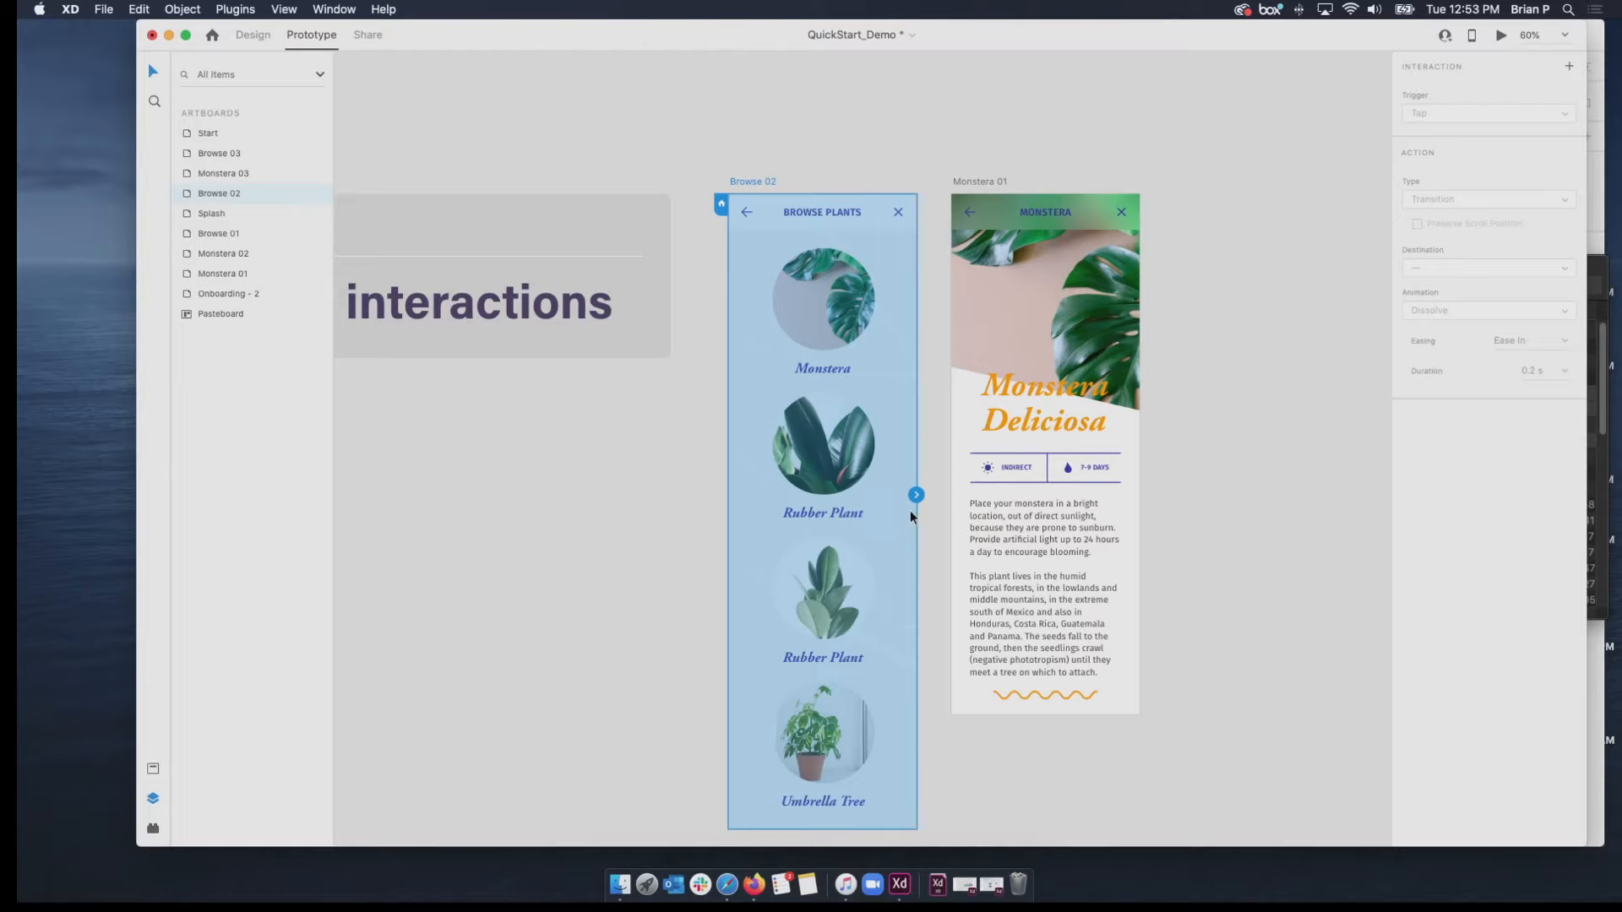
scroll(911, 512, right, 5)
scroll(911, 510, up, 1)
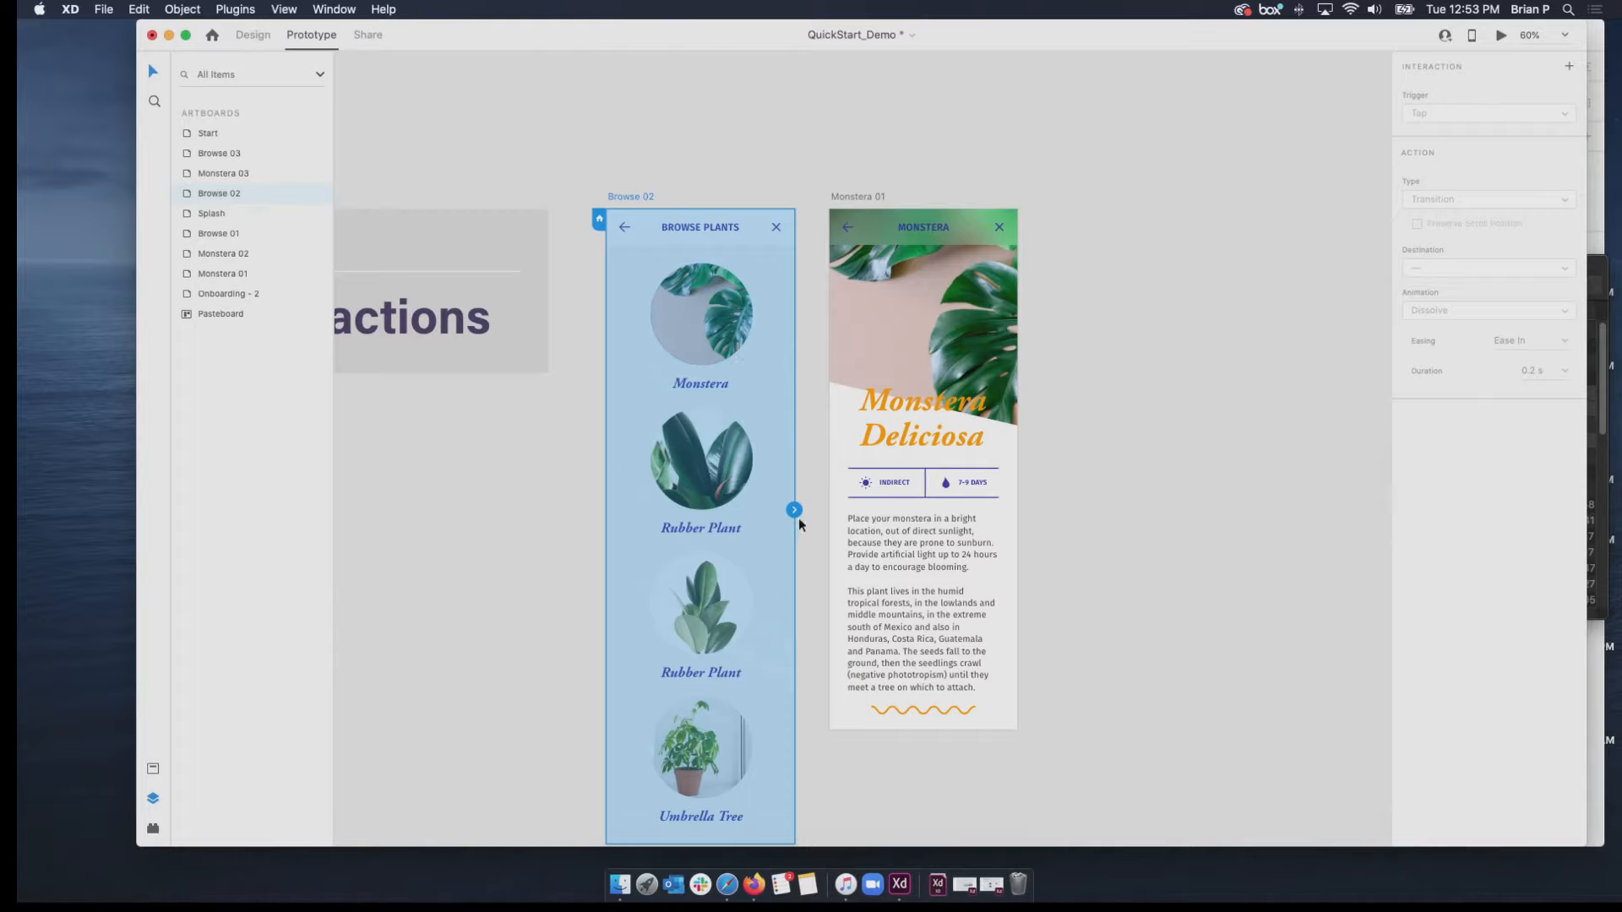
mouse_move(794, 510)
mouse_down()
mouse_move(870, 481)
mouse_move(791, 515)
mouse_up()
click(689, 306)
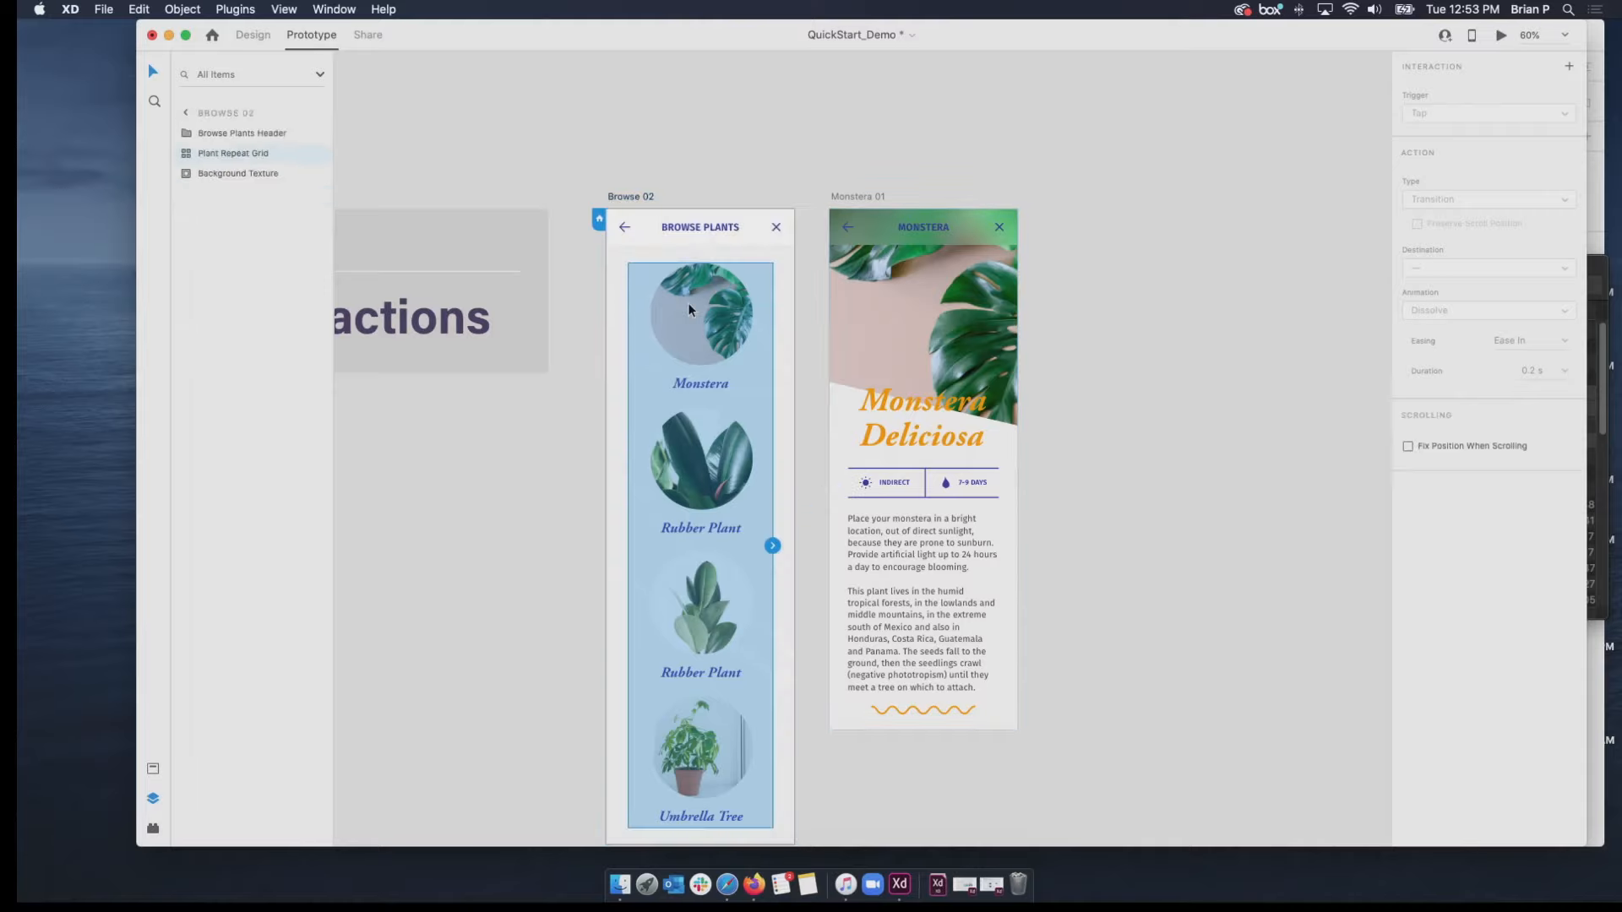
double_click(688, 302)
click(554, 403)
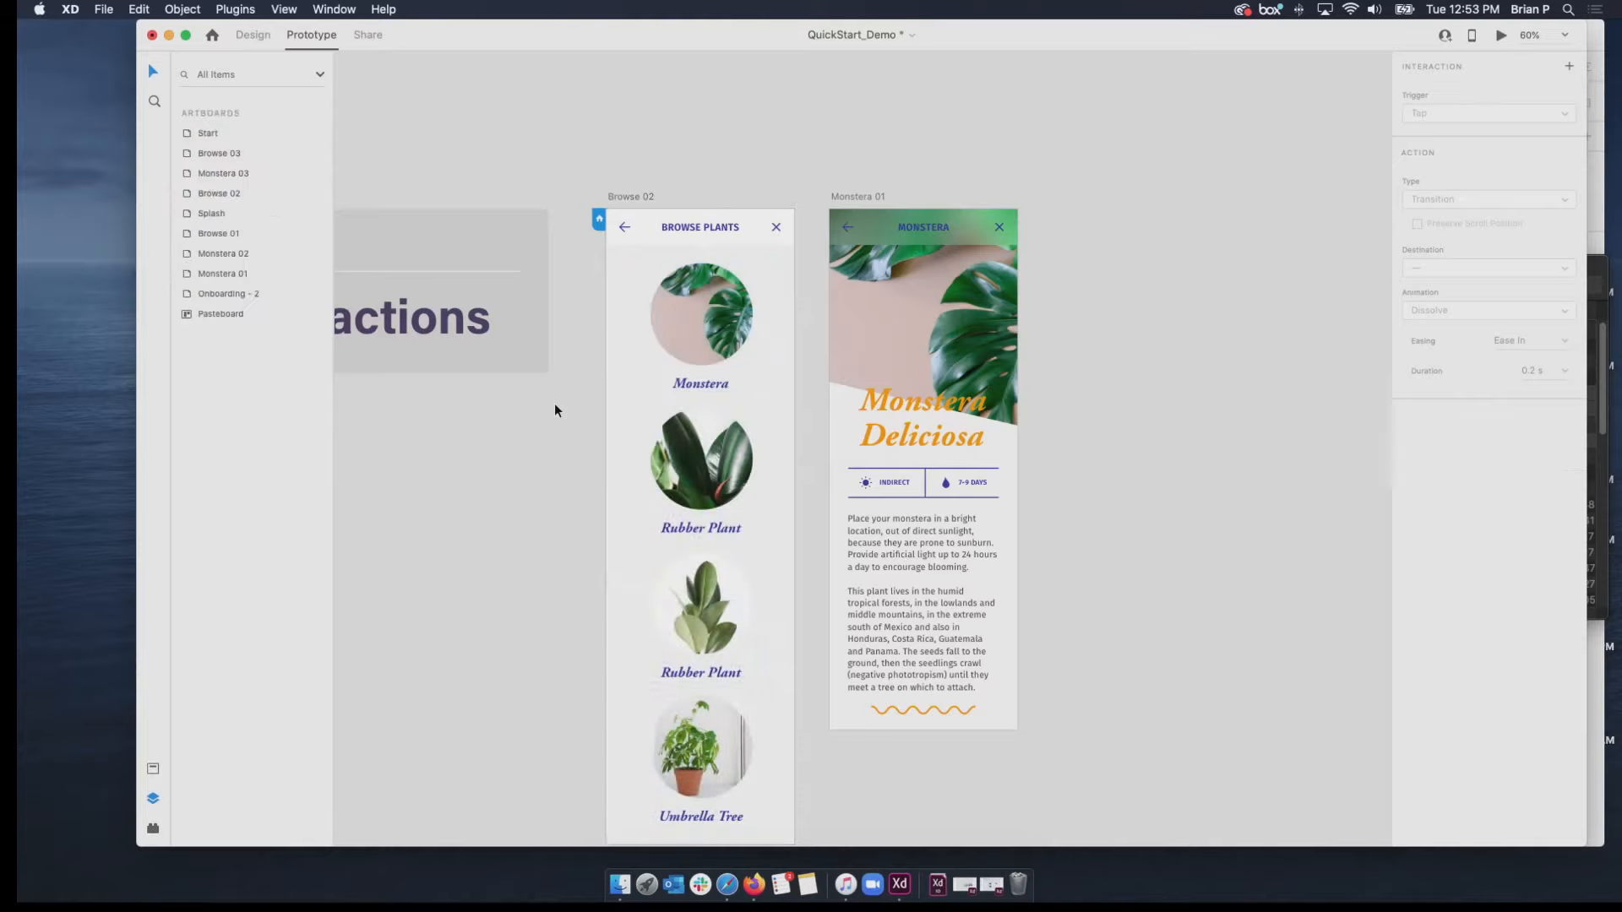
Select the Monstera circle inside Browse 02's plant grid and link it to the Monstera 01 artboard.
click(715, 393)
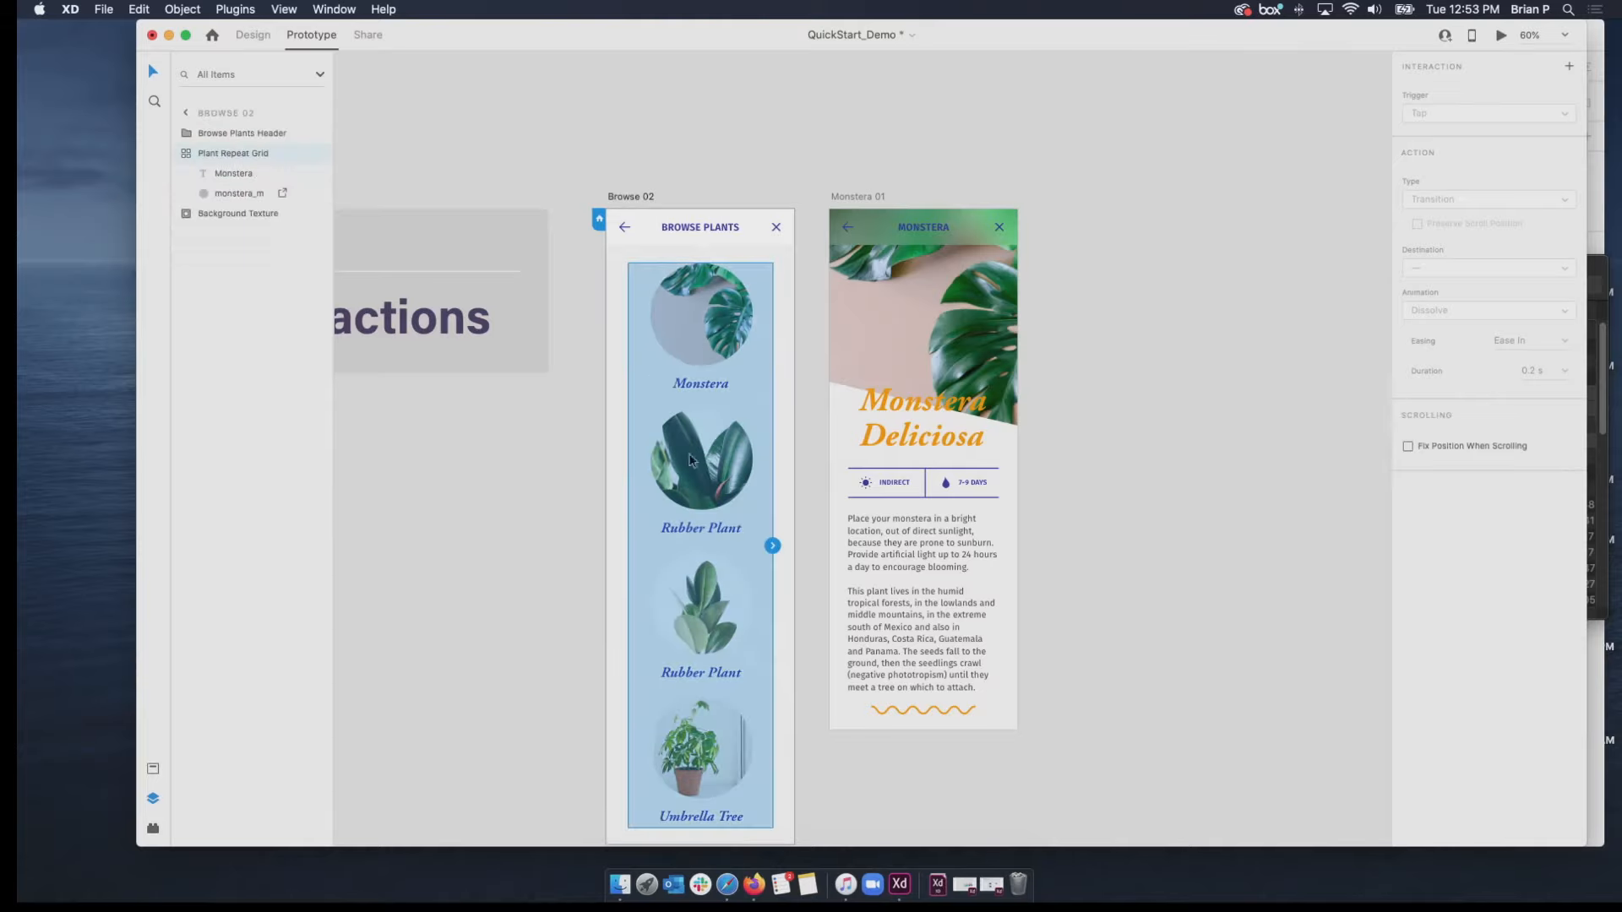
double_click(701, 314)
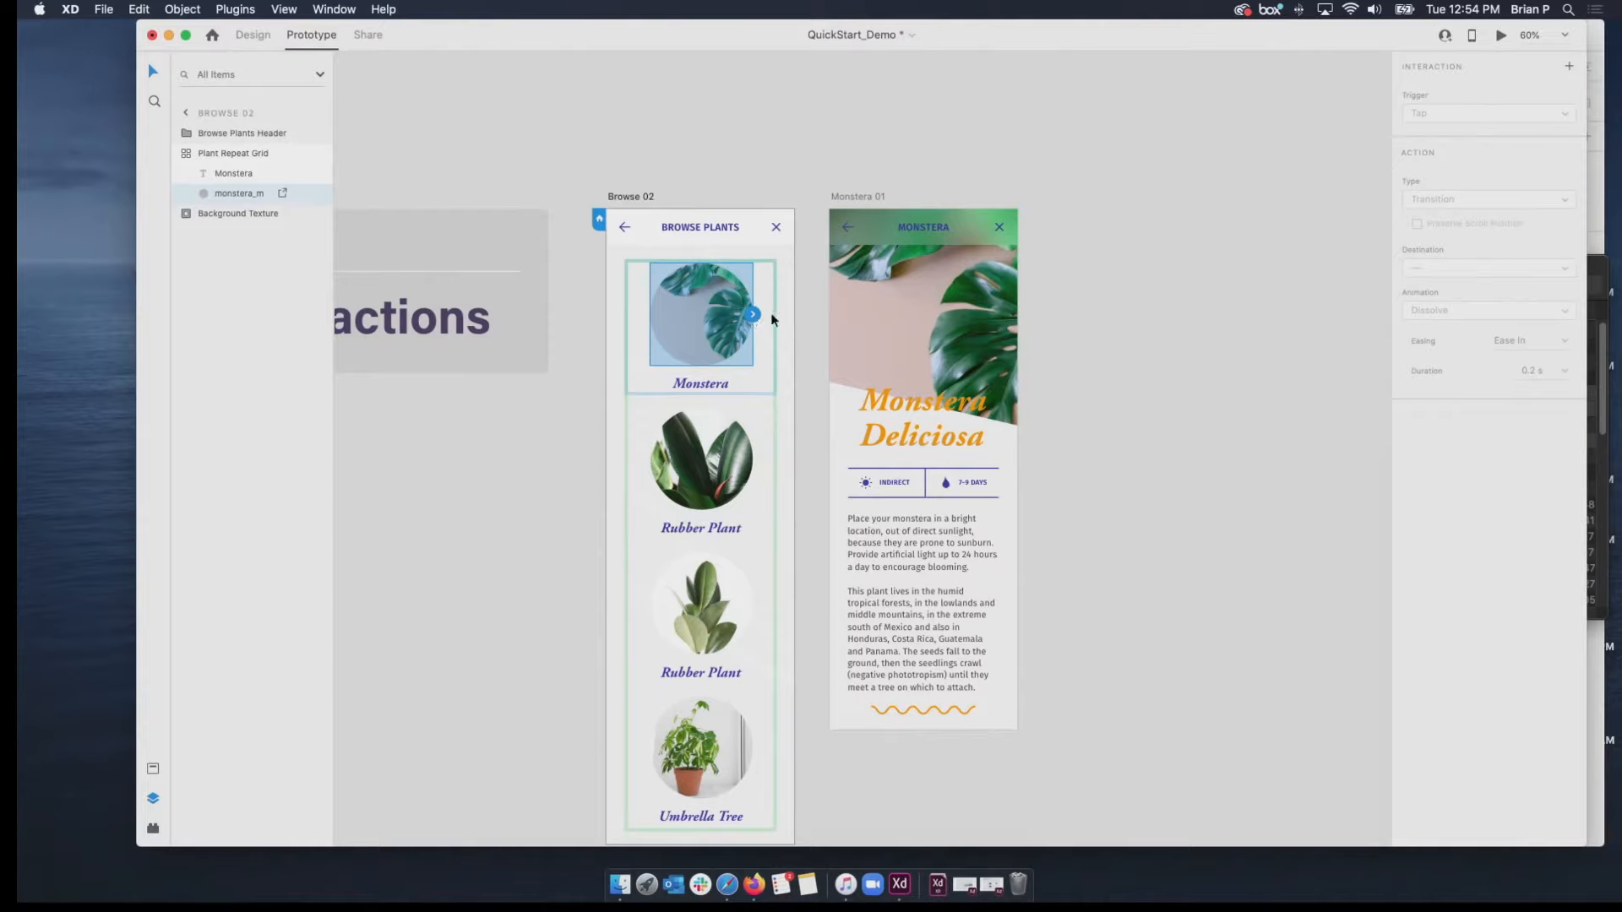
drag(755, 315, 842, 300)
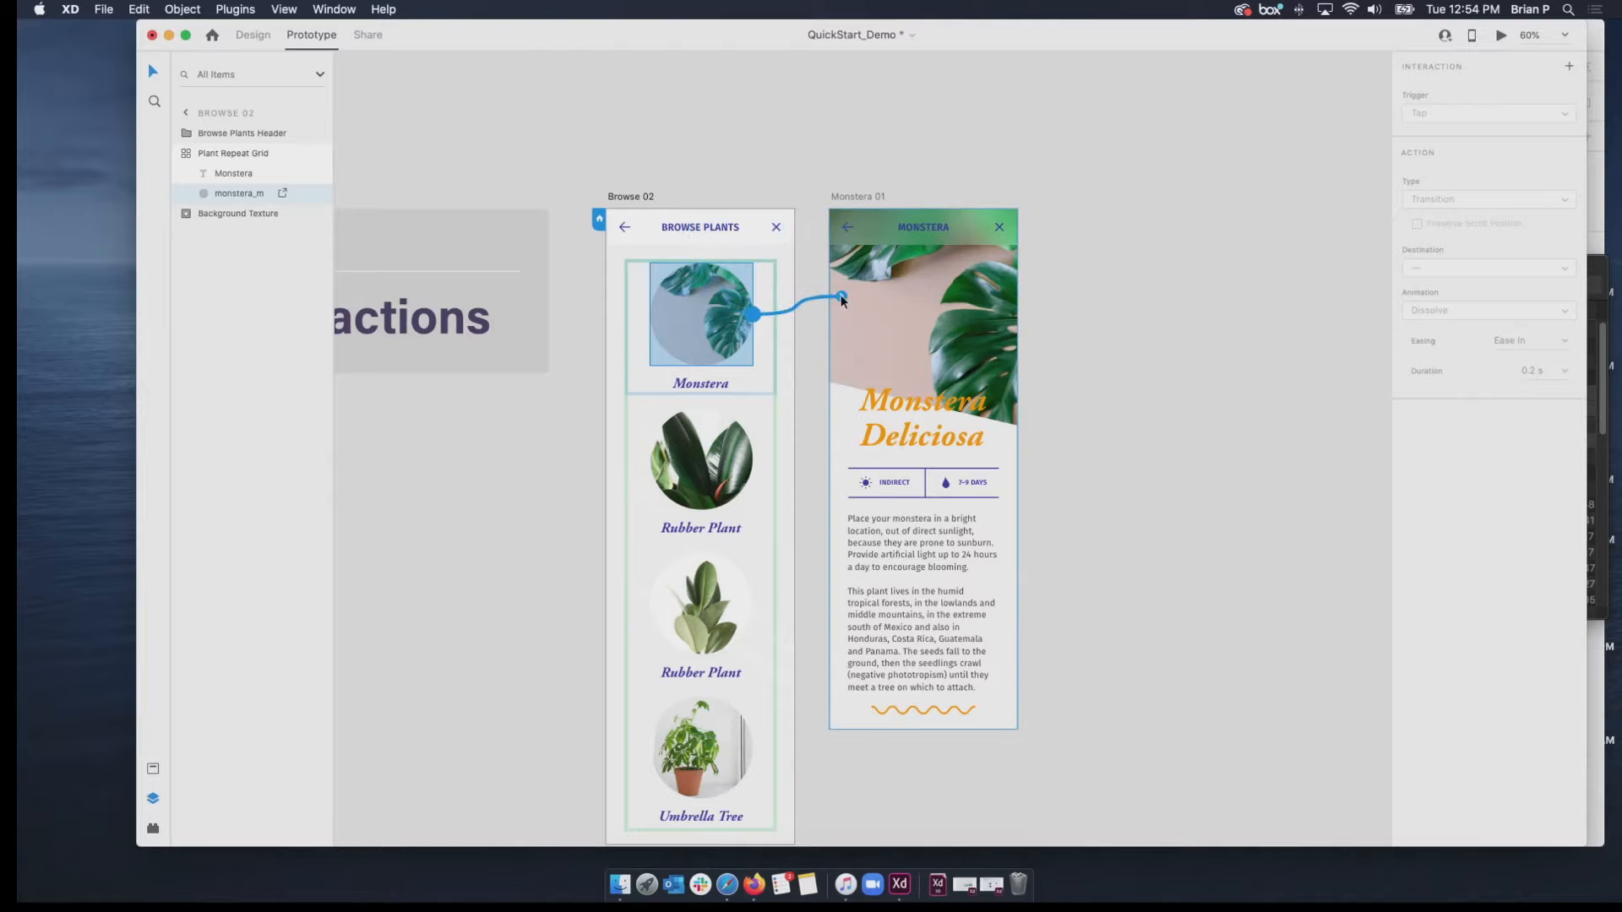
drag(842, 300, 841, 300)
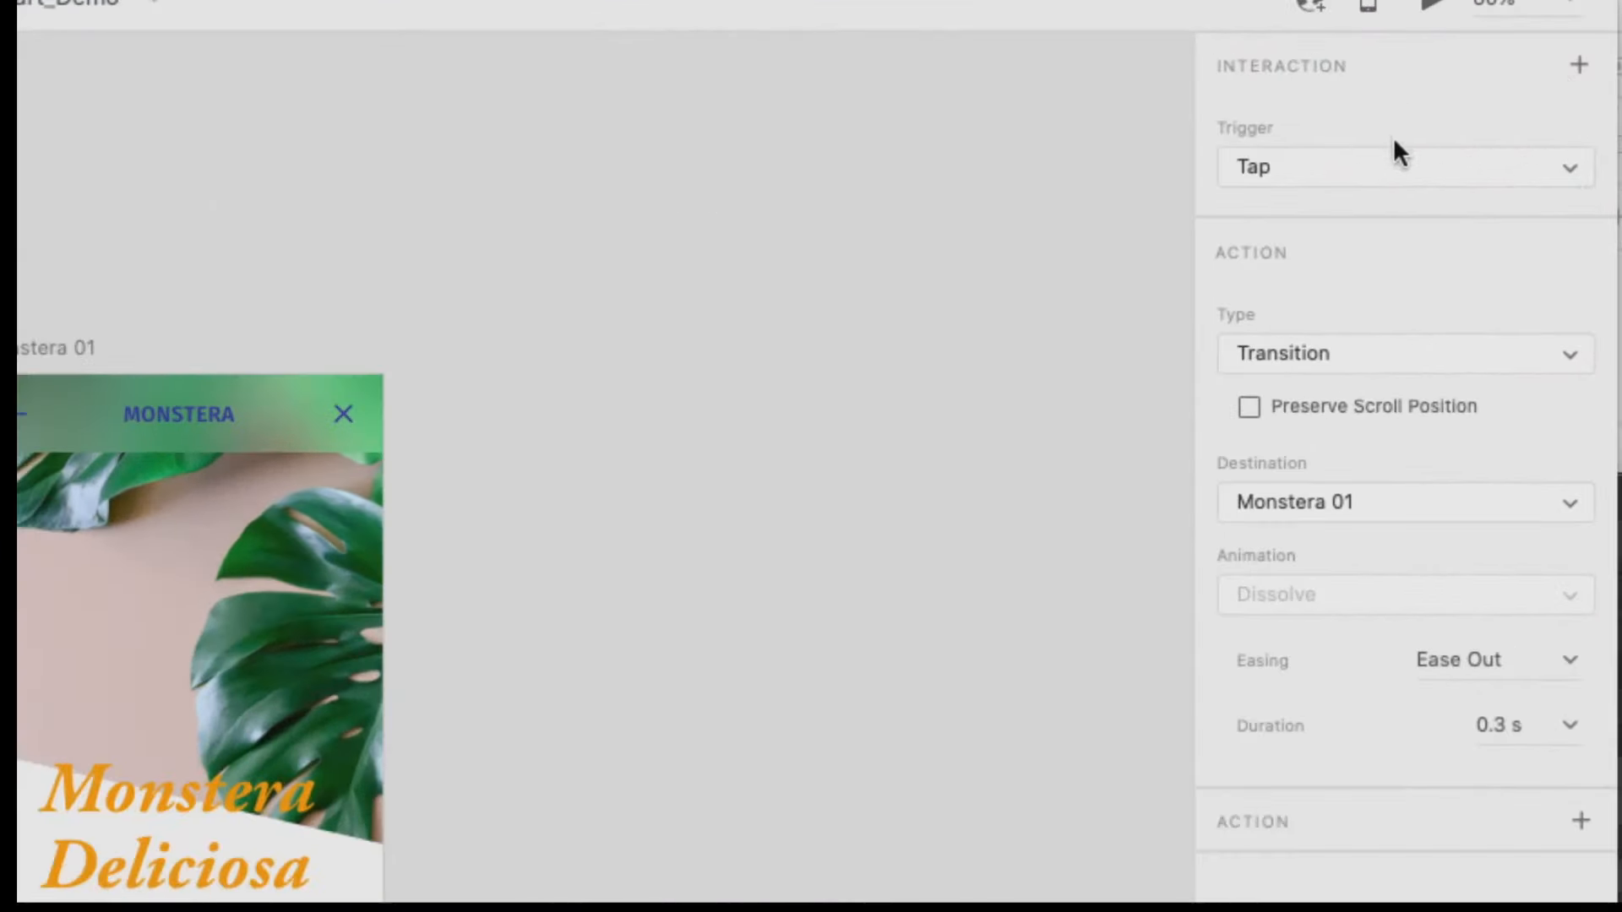
Review the link's trigger and action type options, keeping Tap and Transition.
click(1458, 176)
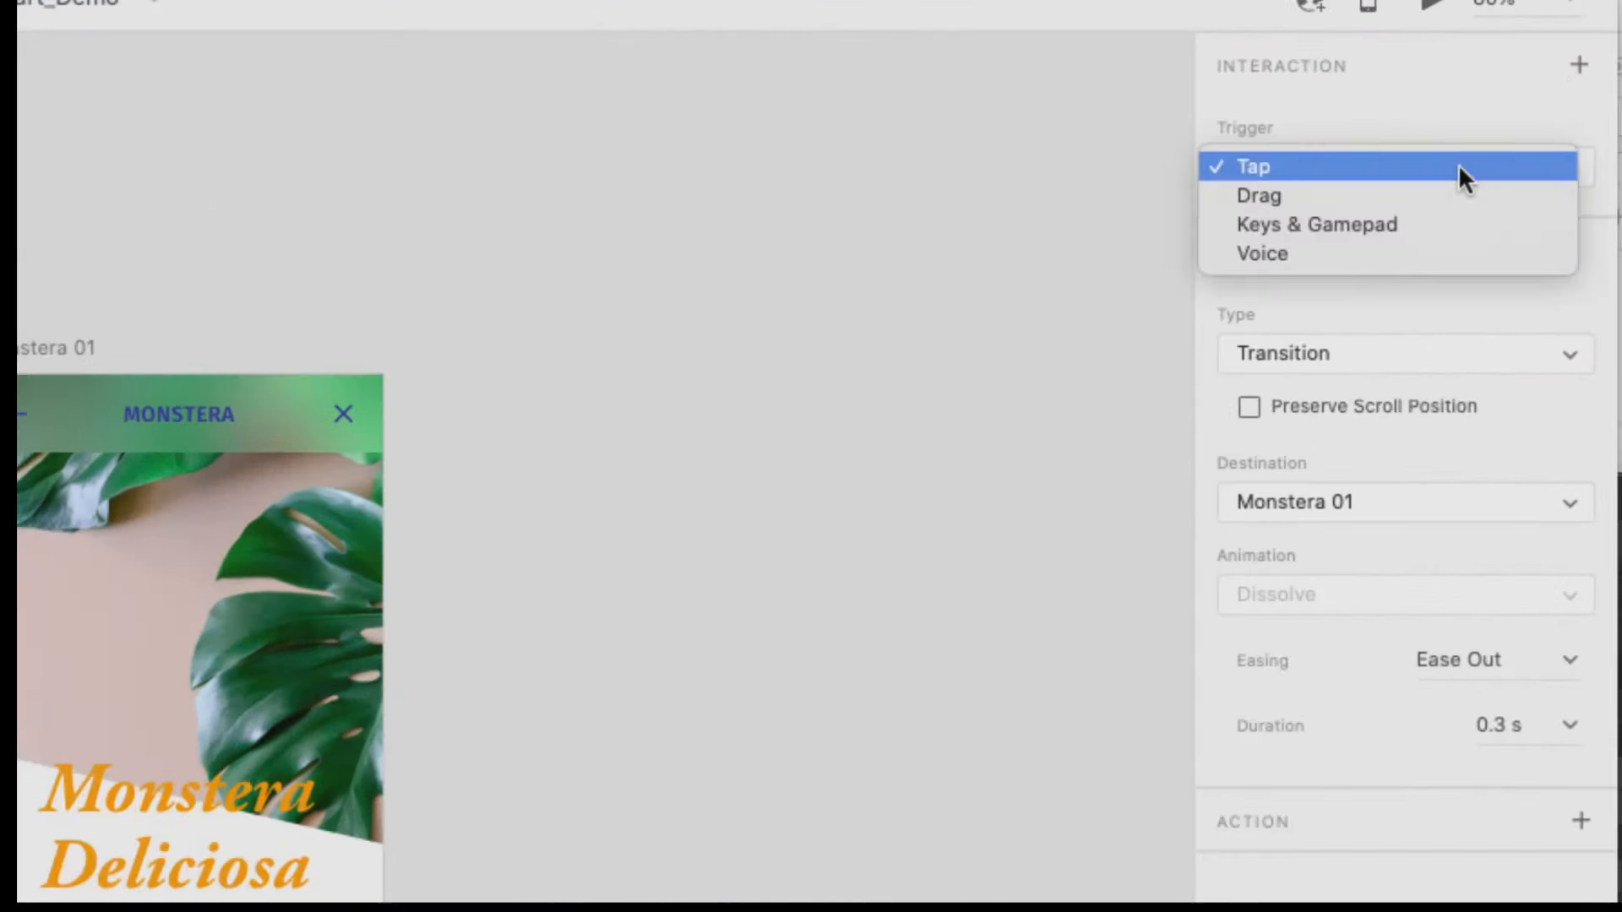
click(1452, 167)
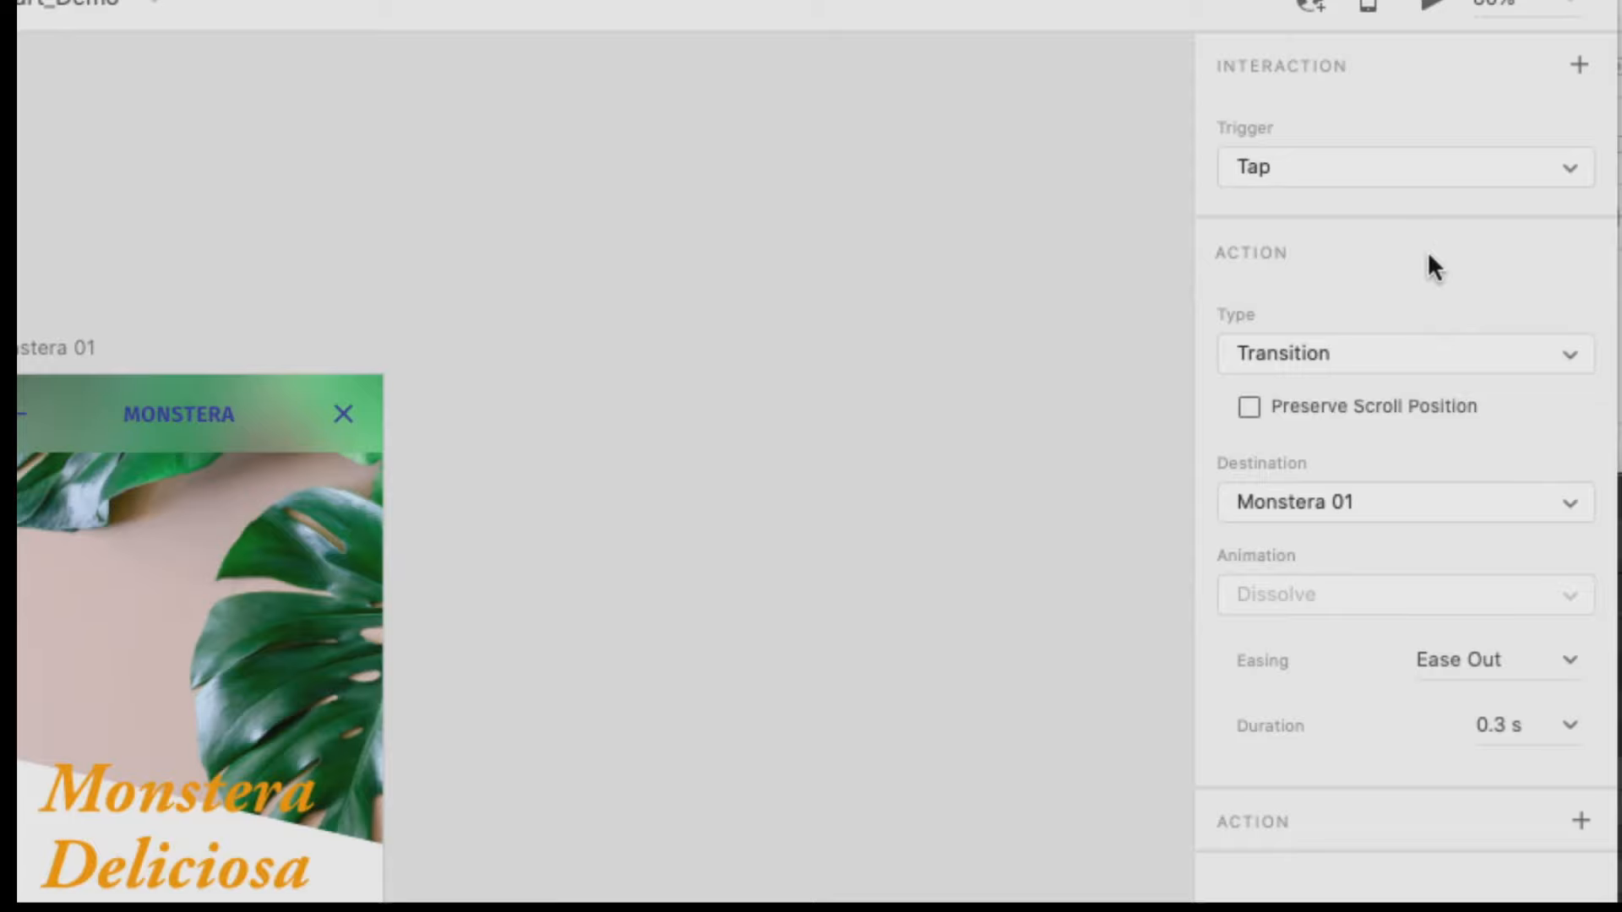
click(1454, 353)
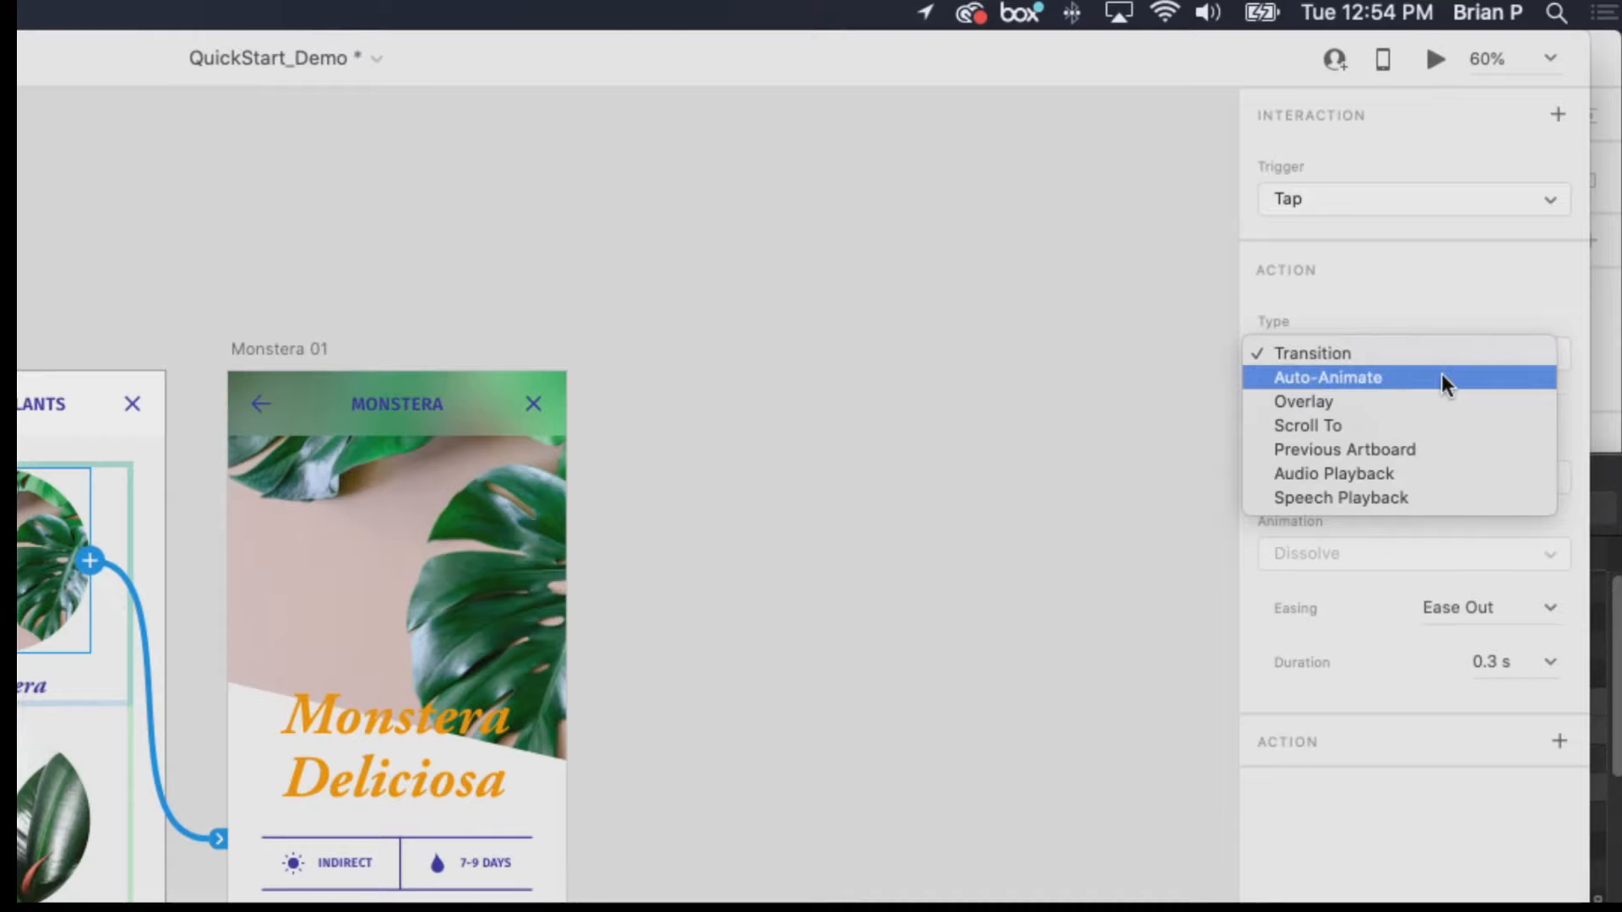
click(1446, 351)
click(1442, 353)
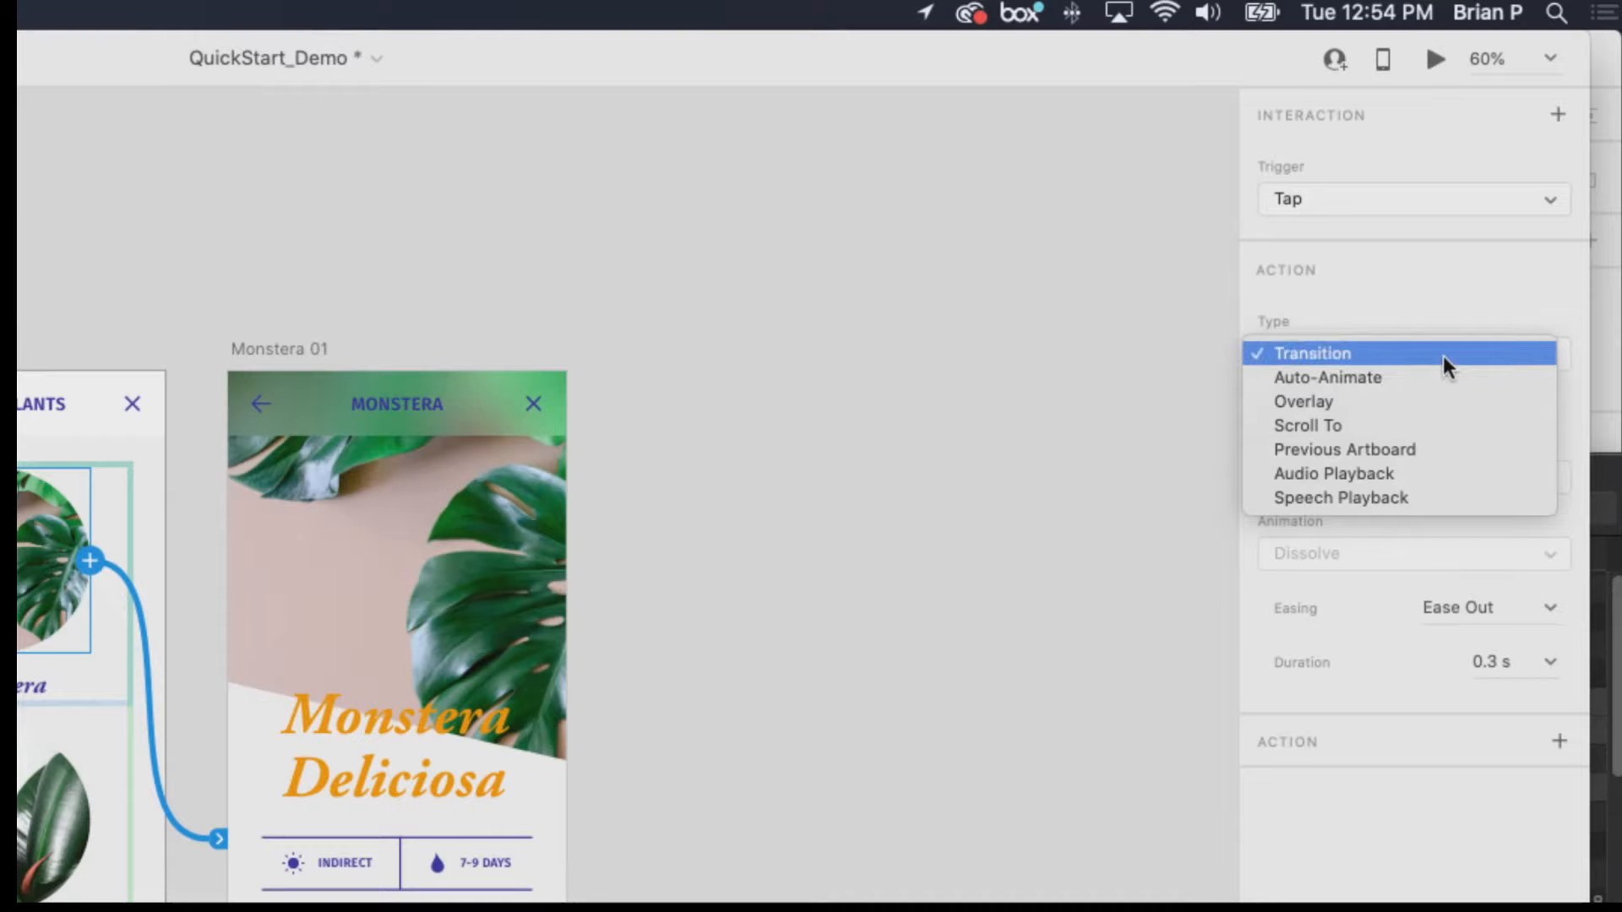
click(1443, 355)
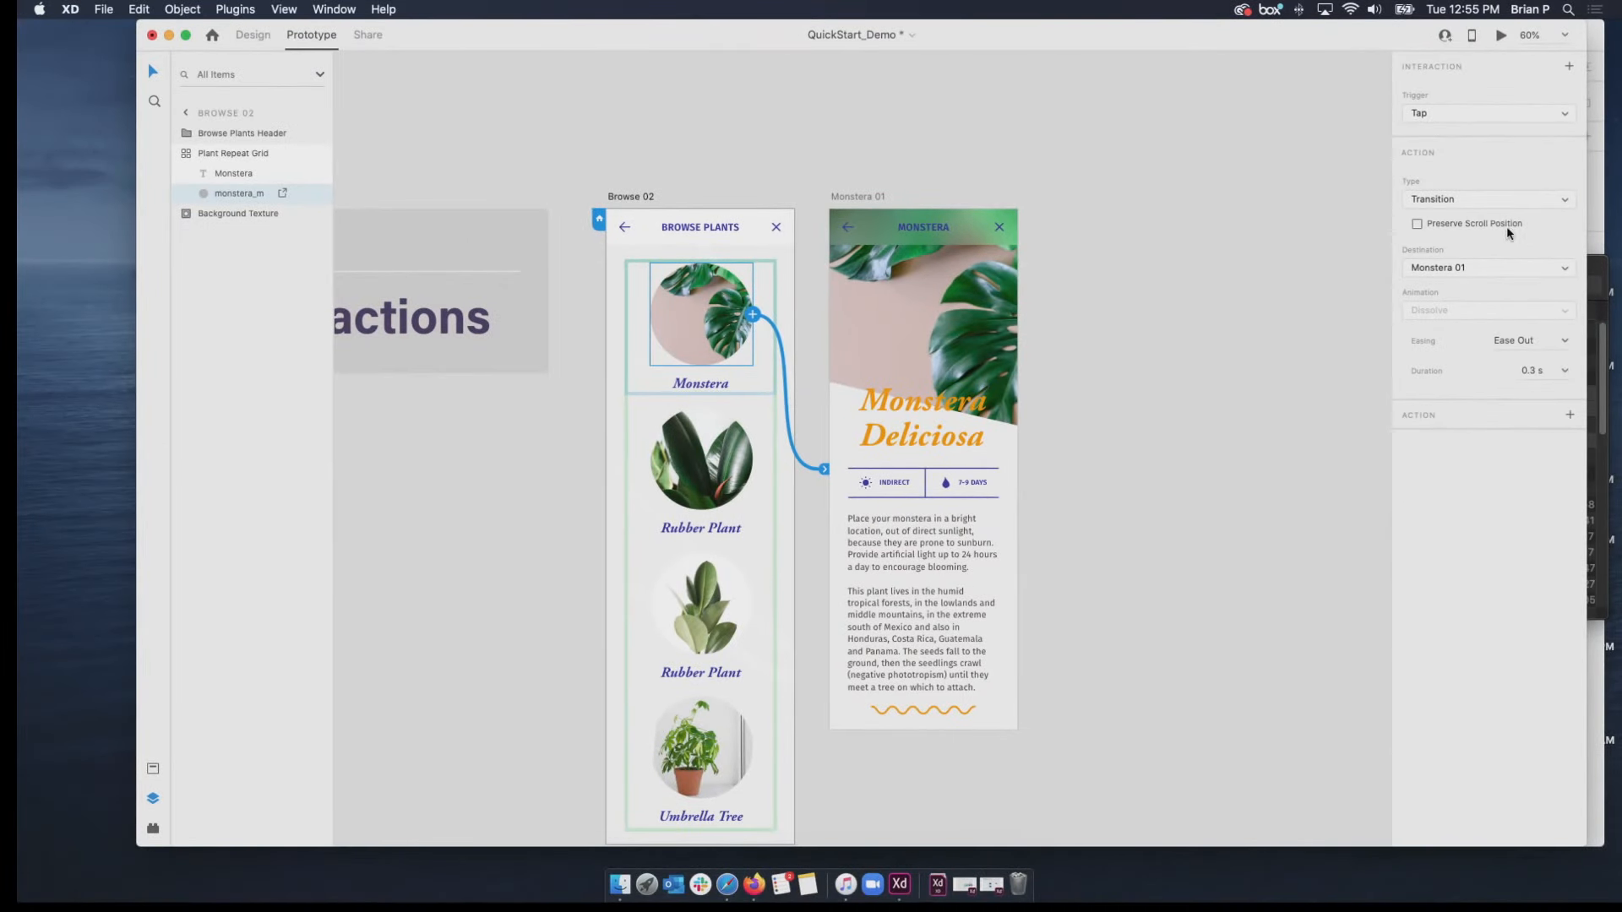
Preview the prototype from Browse 02, follow the Monstera image's link to its detail screen, and close the preview.
click(631, 195)
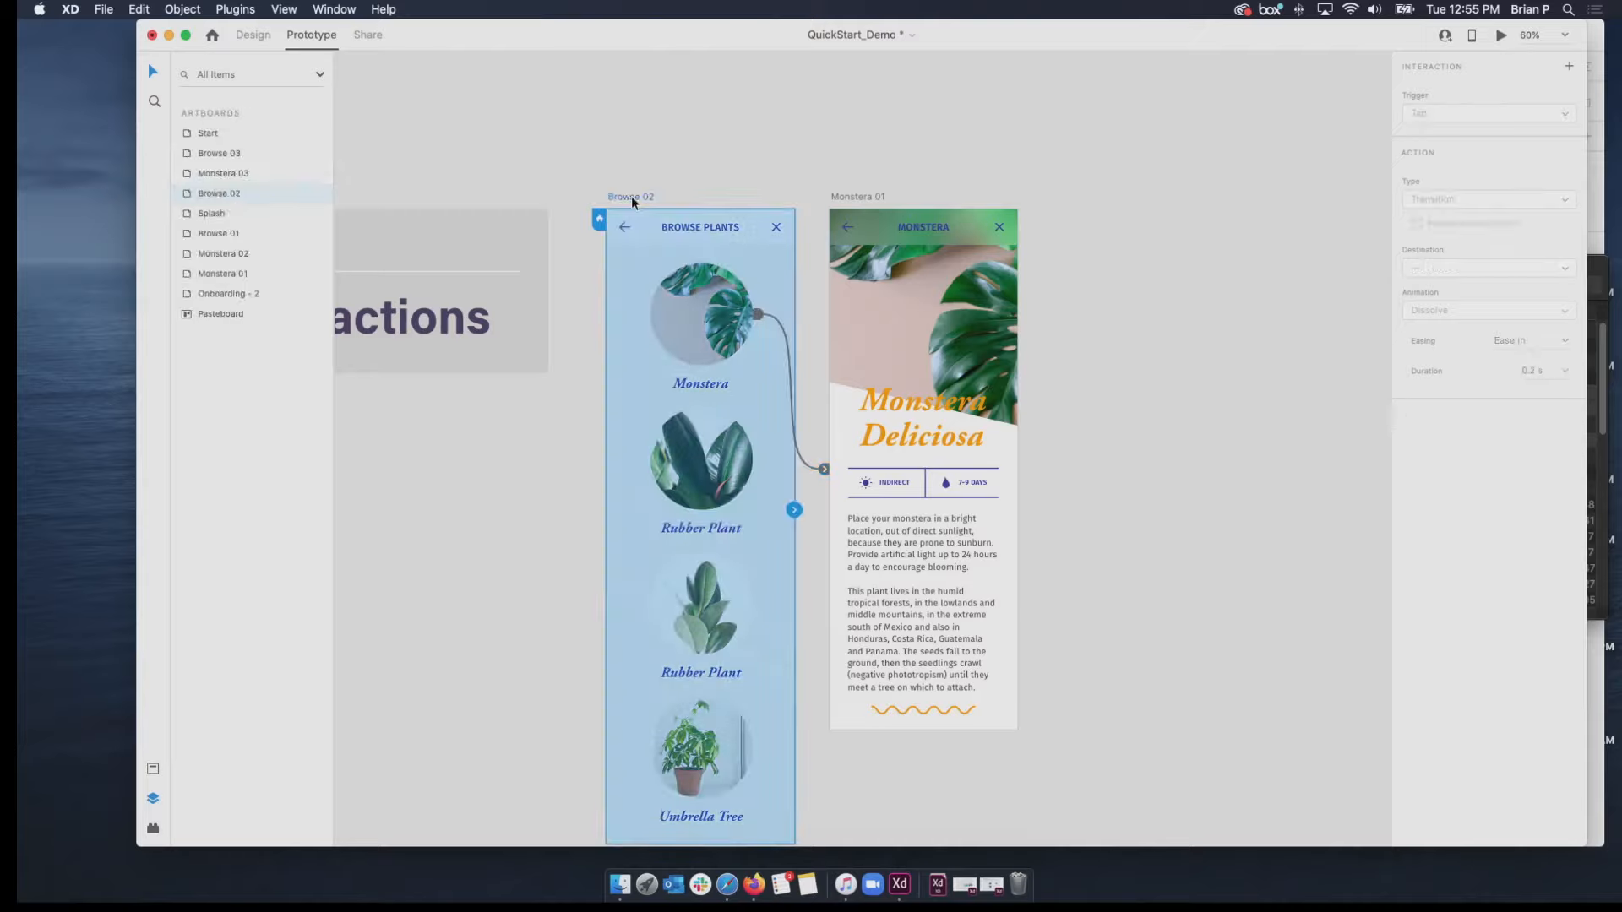
click(1502, 35)
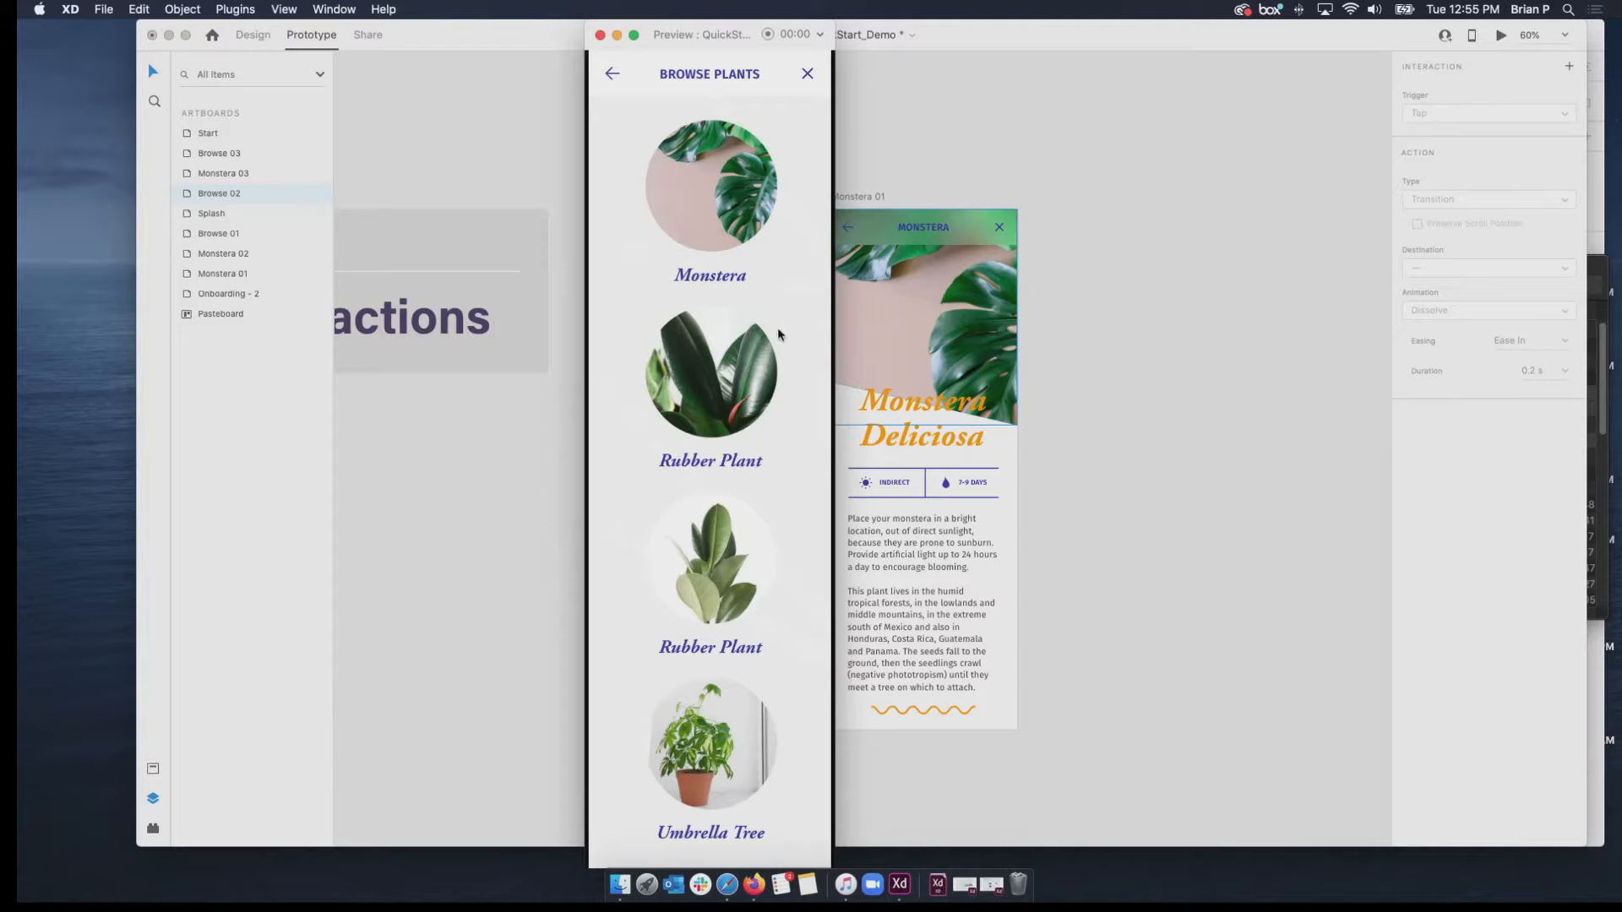
click(739, 216)
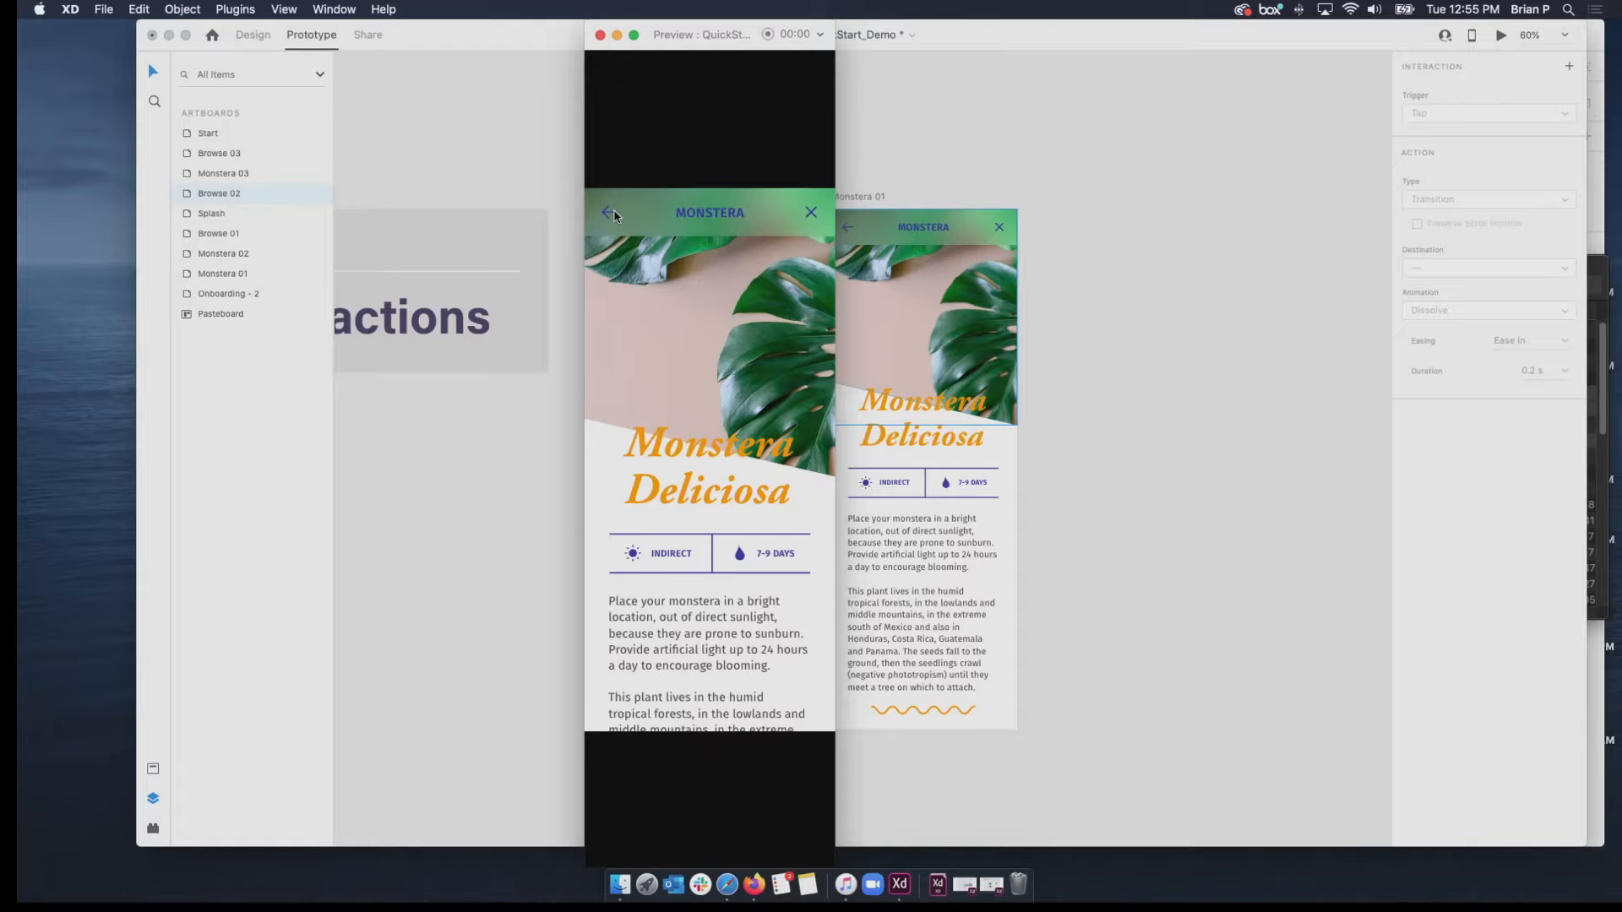
click(600, 35)
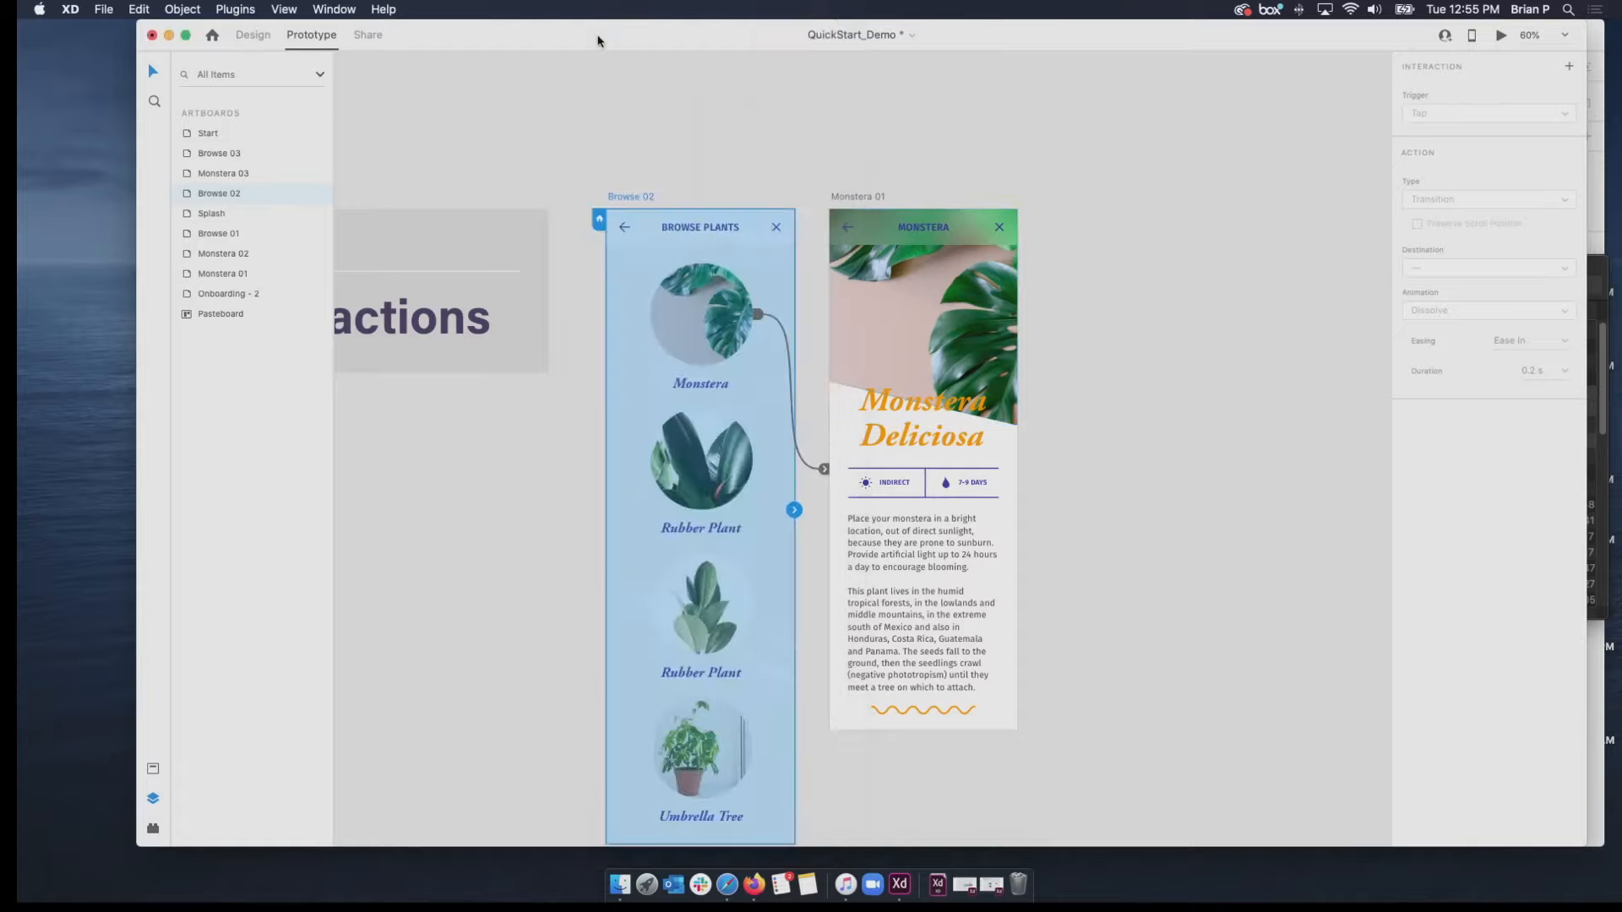
Select the back arrow inside the Monstera 01 artboard's header group.
click(846, 230)
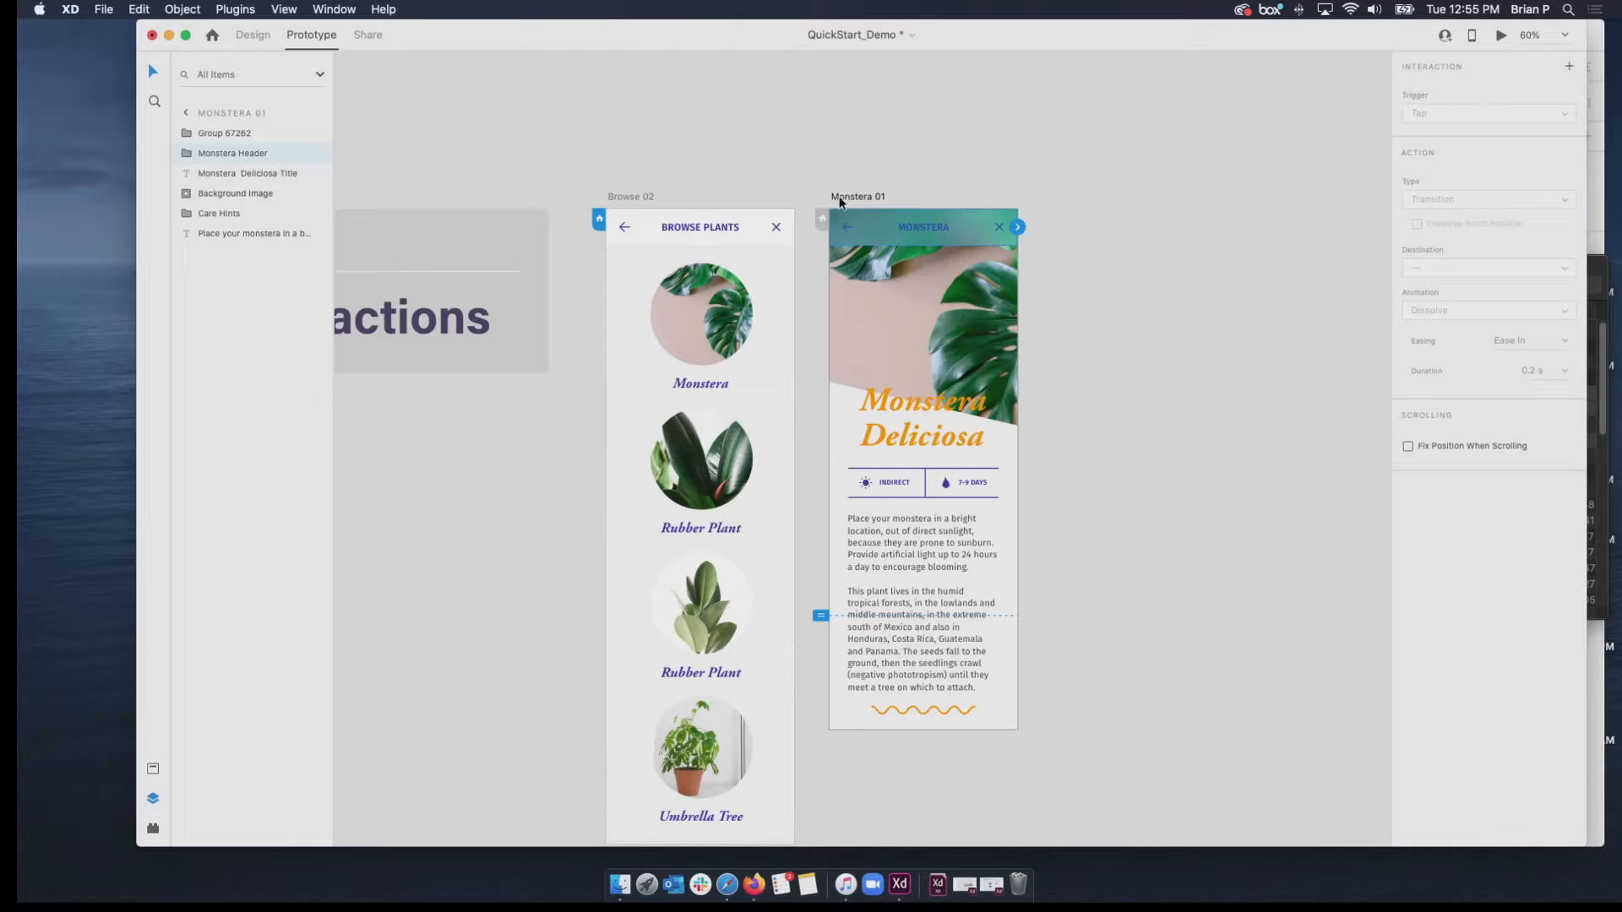
scroll(878, 242, up, 10)
scroll(877, 242, up, 1)
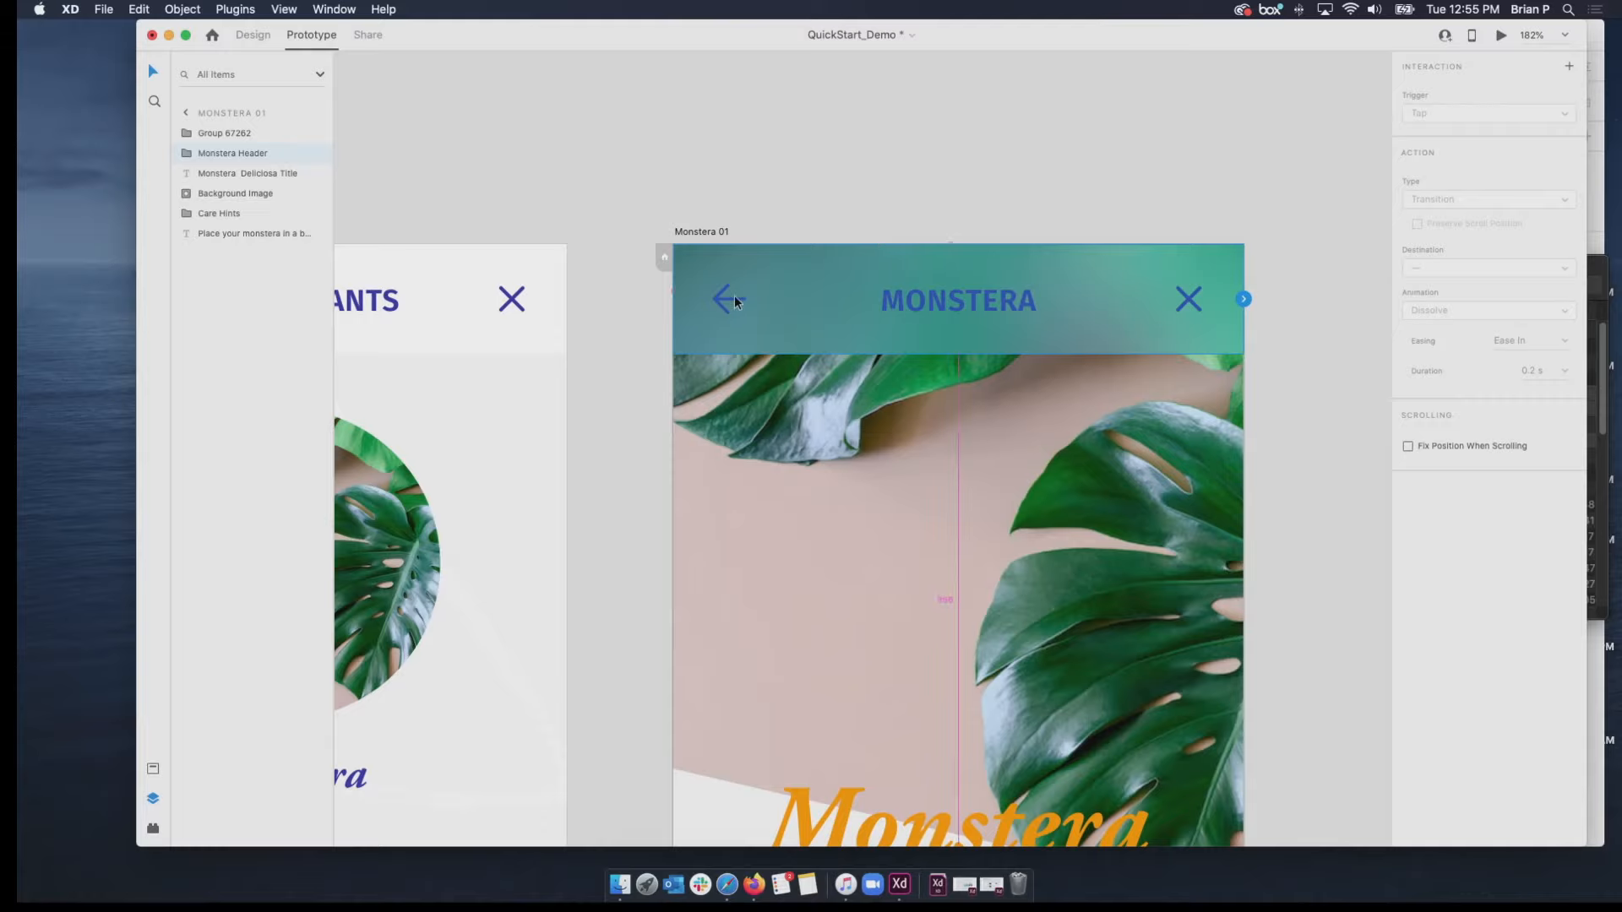
scroll(728, 298, up, 3)
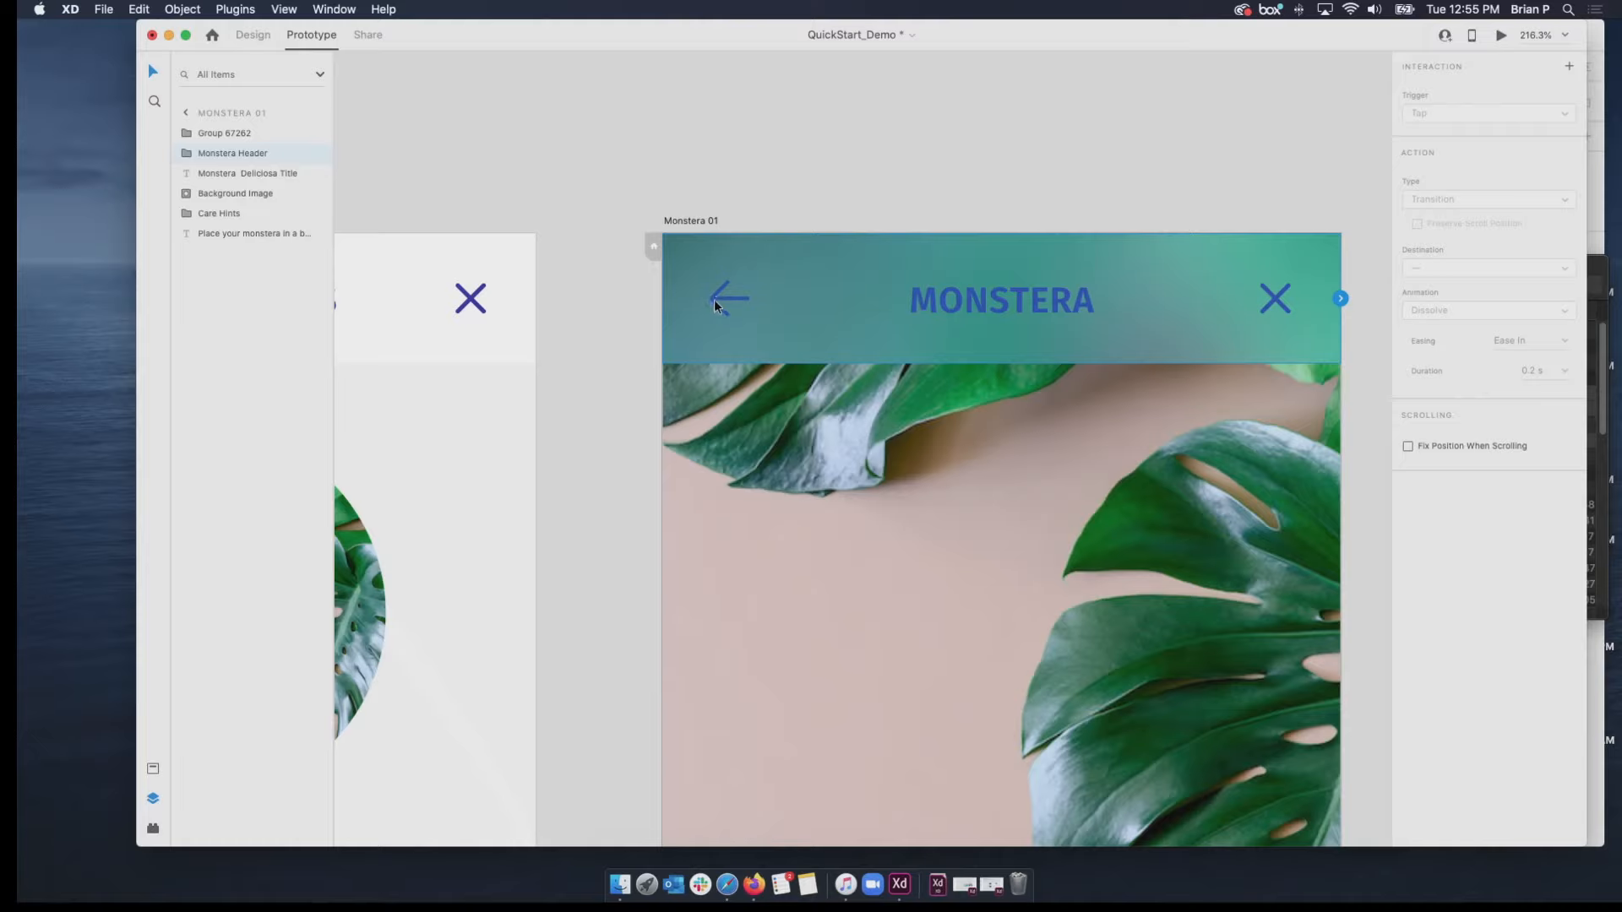
double_click(713, 299)
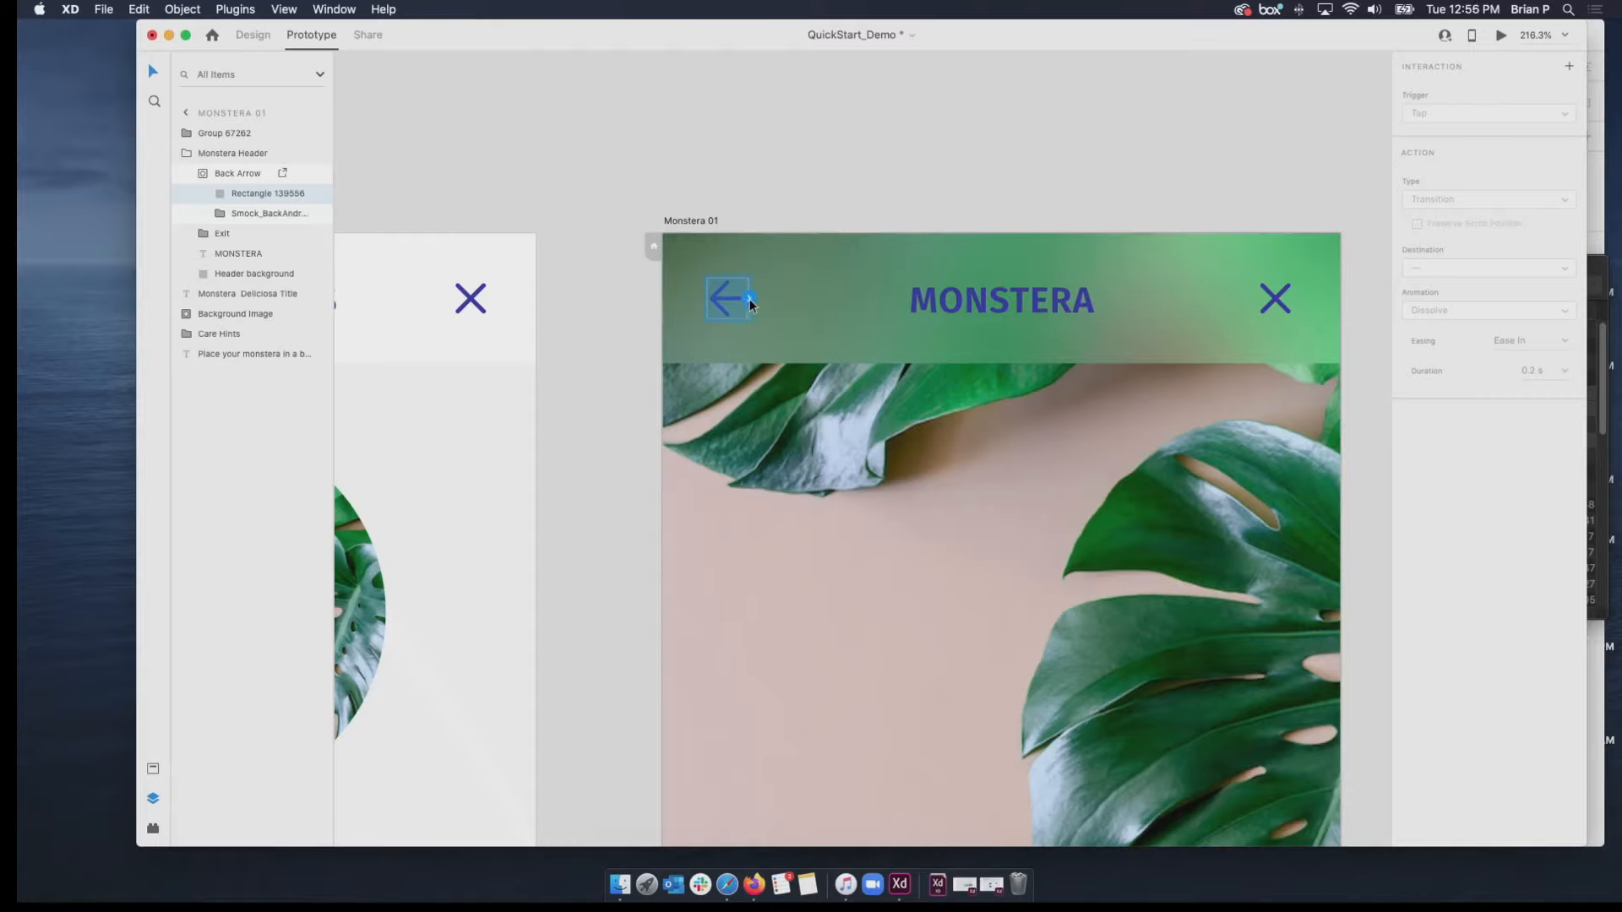
mouse_move(752, 300)
mouse_down()
mouse_move(667, 287)
mouse_move(529, 315)
mouse_move(754, 308)
mouse_up()
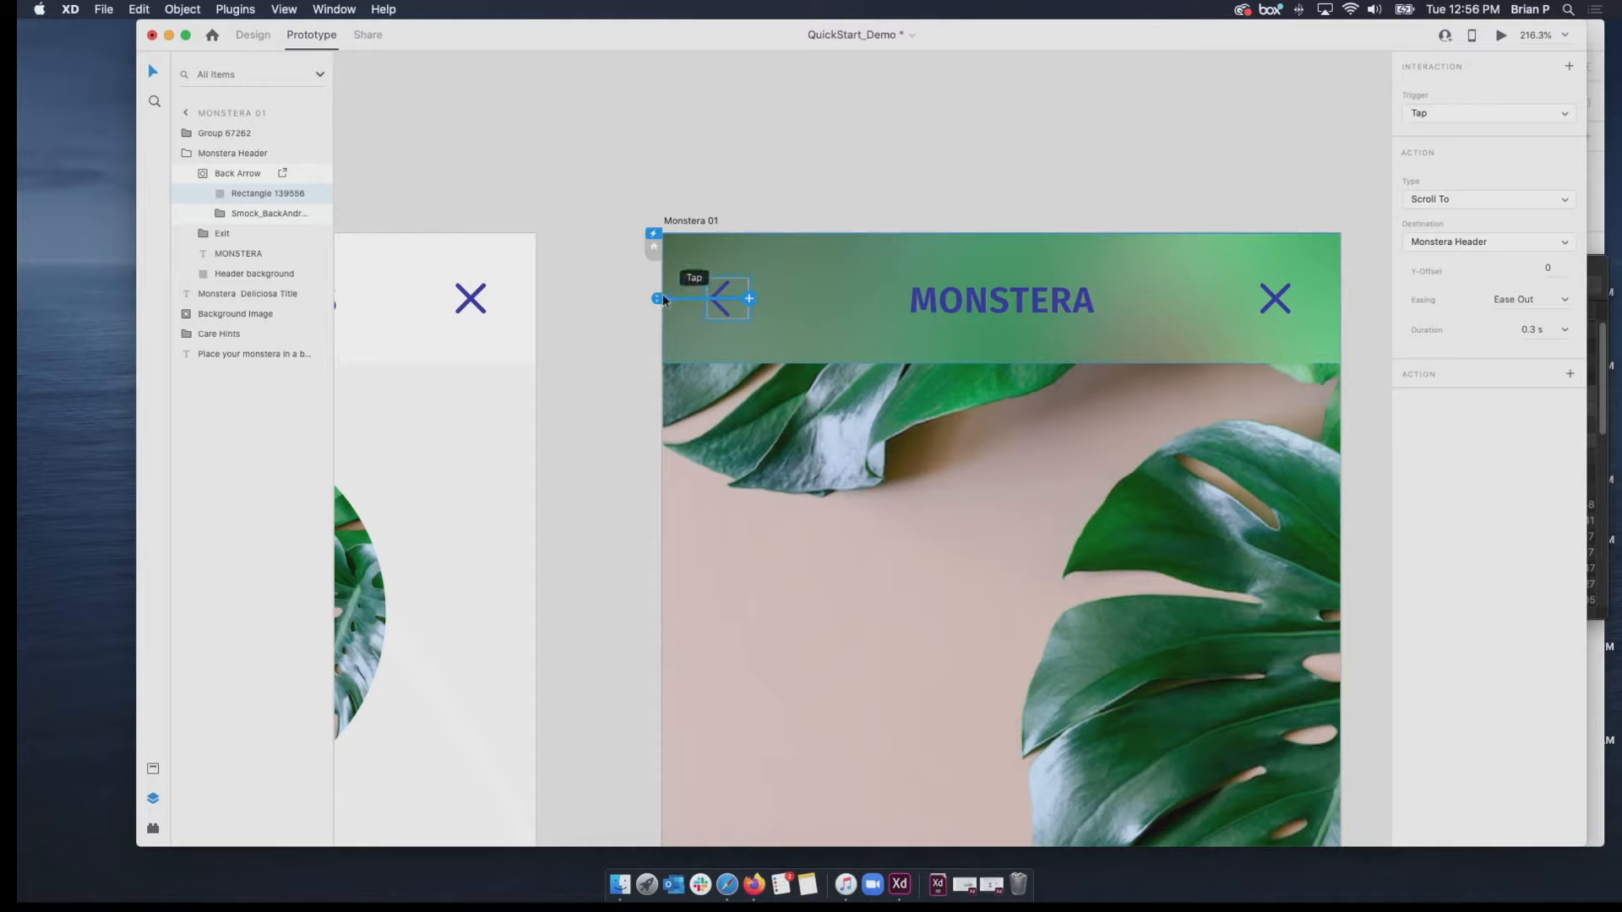
click(752, 300)
drag(652, 297, 617, 302)
drag(753, 299, 486, 304)
drag(651, 458, 601, 139)
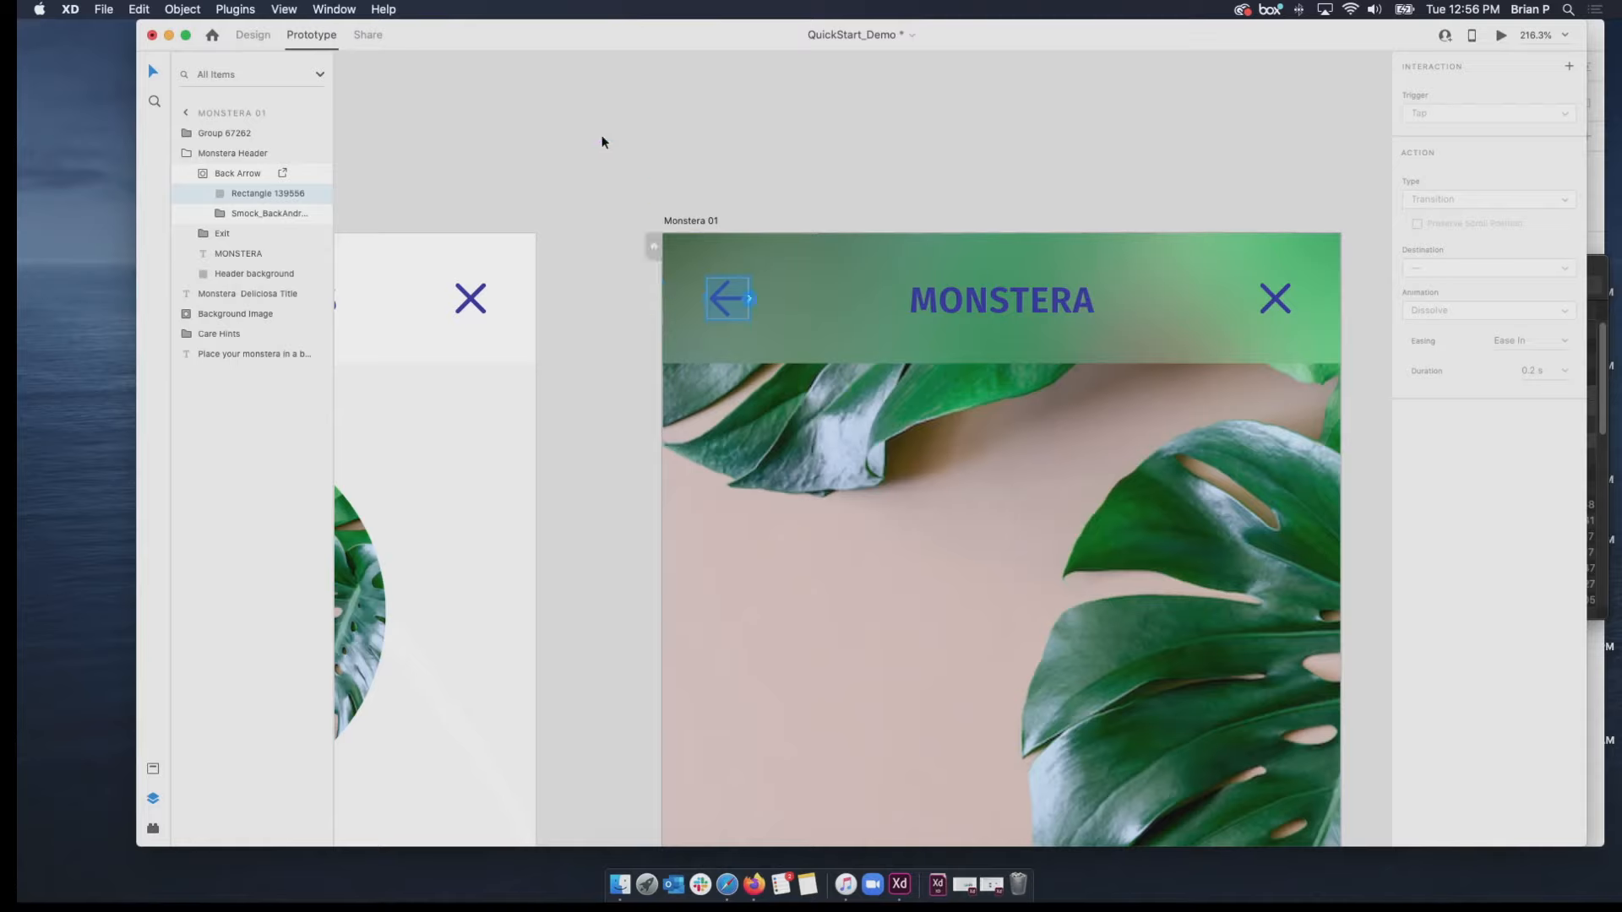
Add a Tap interaction to Monstera 01's back arrow with Previous Artboard as its action type.
click(751, 301)
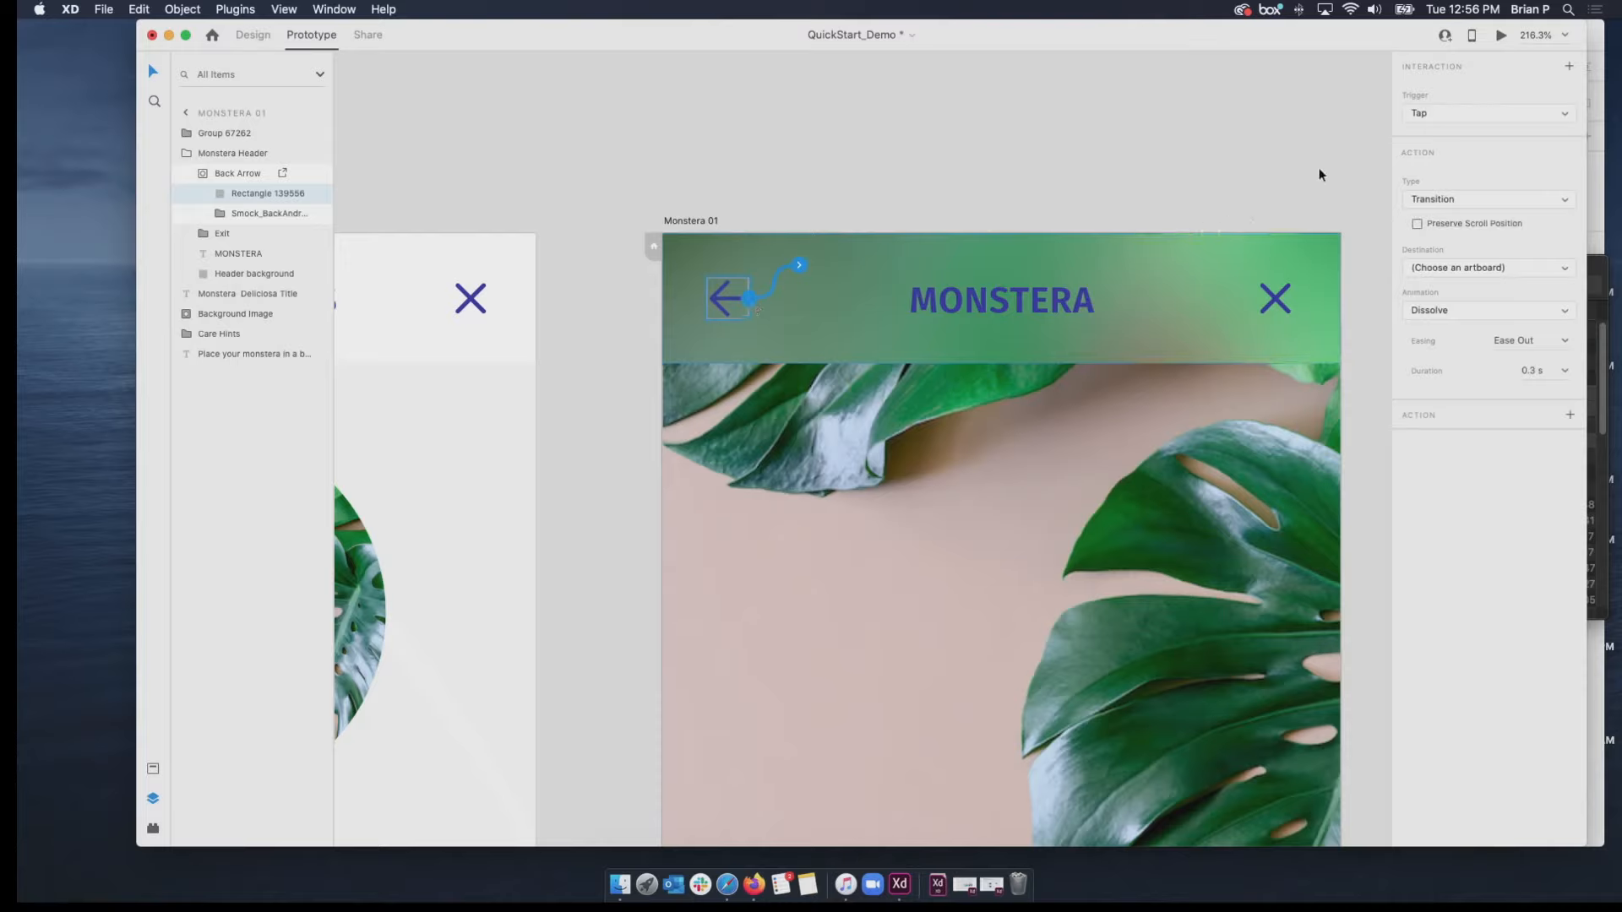
click(1490, 199)
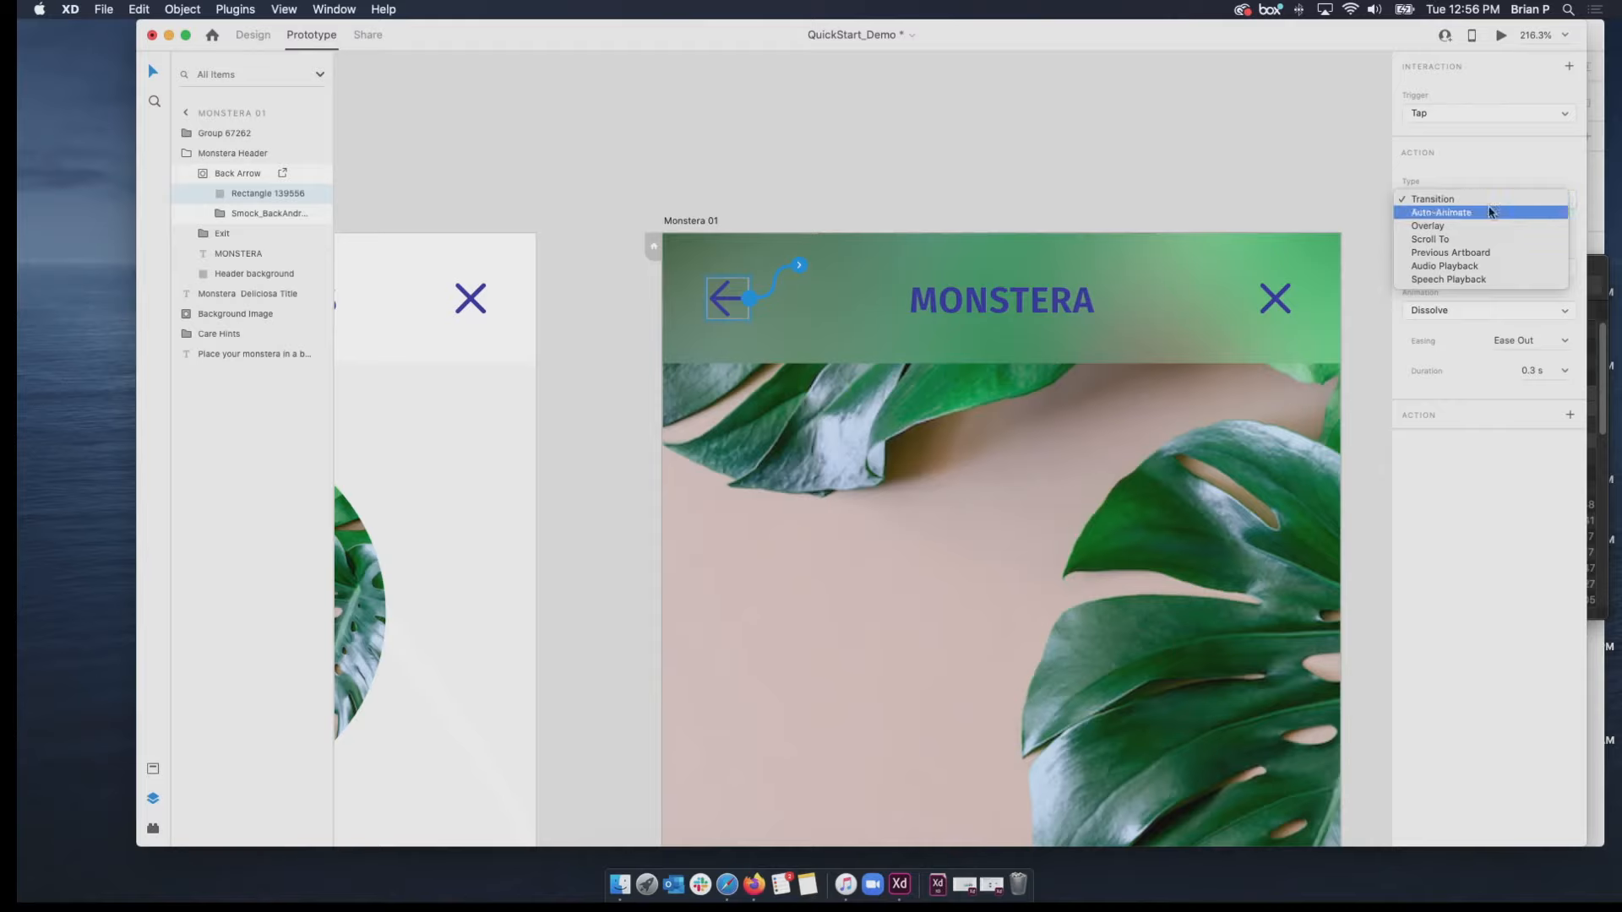
click(1491, 253)
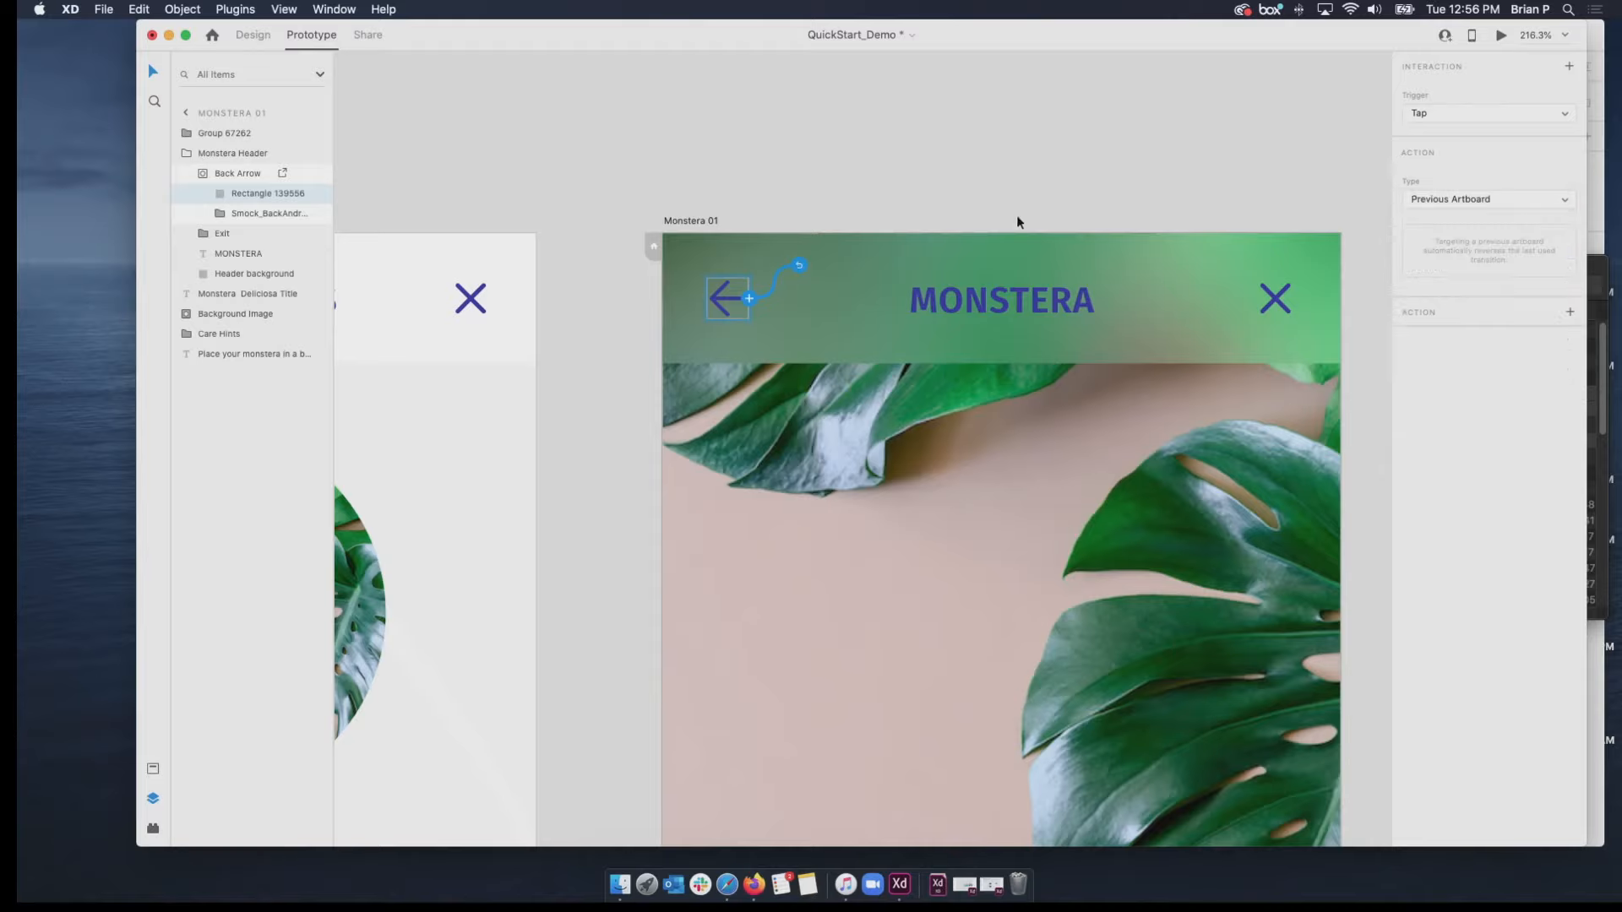
Preview the prototype from Browse 02, test moving between the plant list and Monstera detail screen with the back arrow, and close the preview.
scroll(946, 255, up, 1)
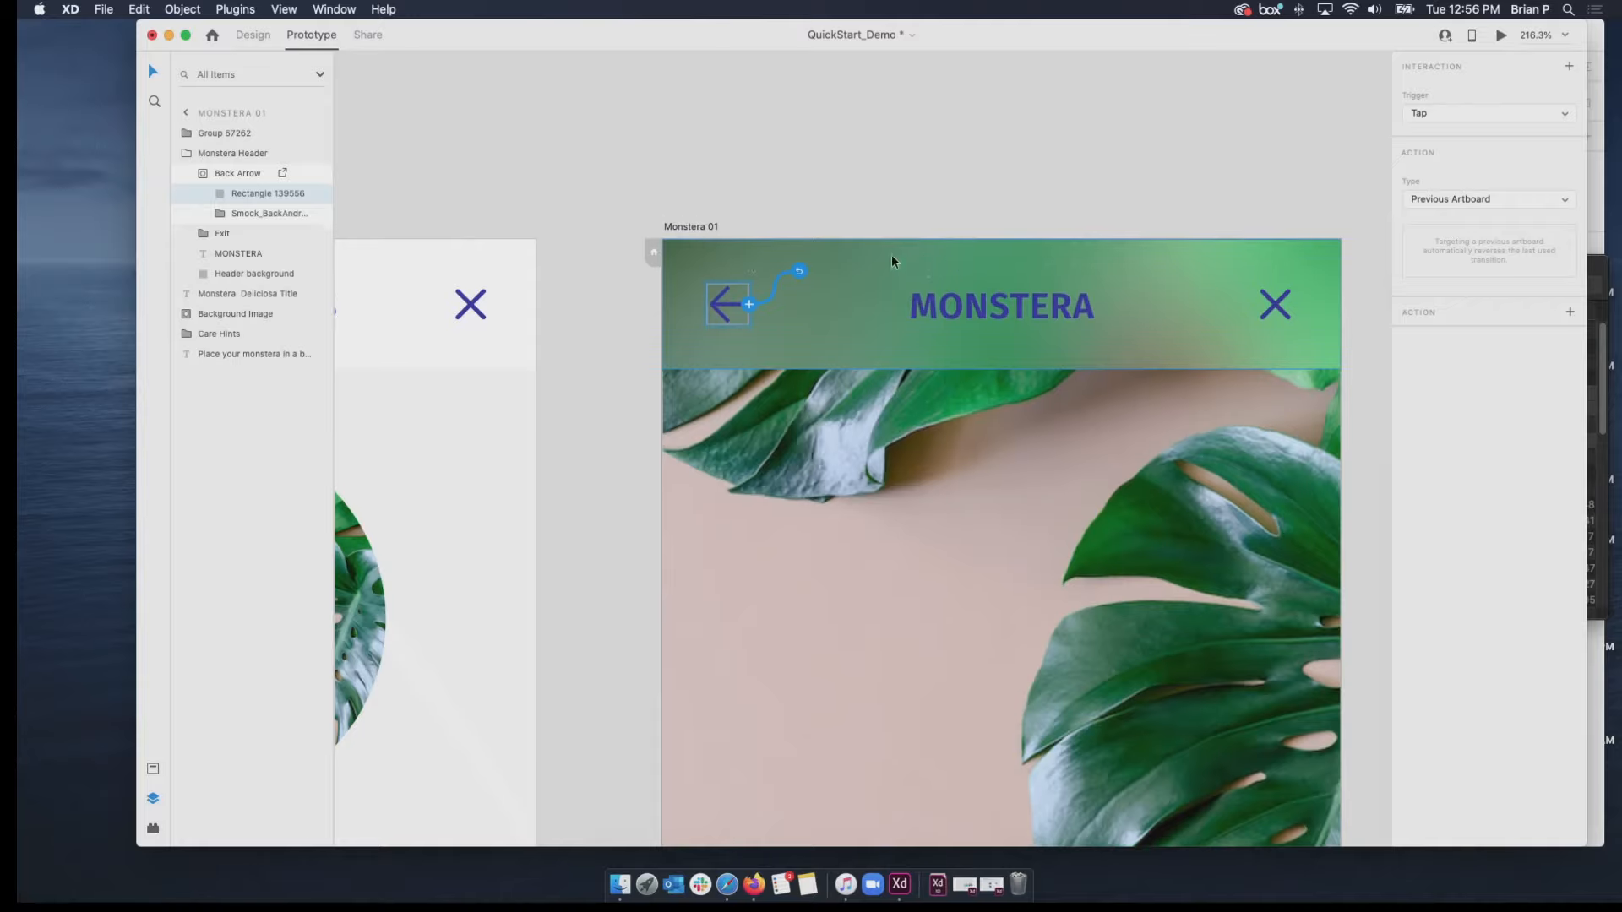
scroll(730, 251, down, 5)
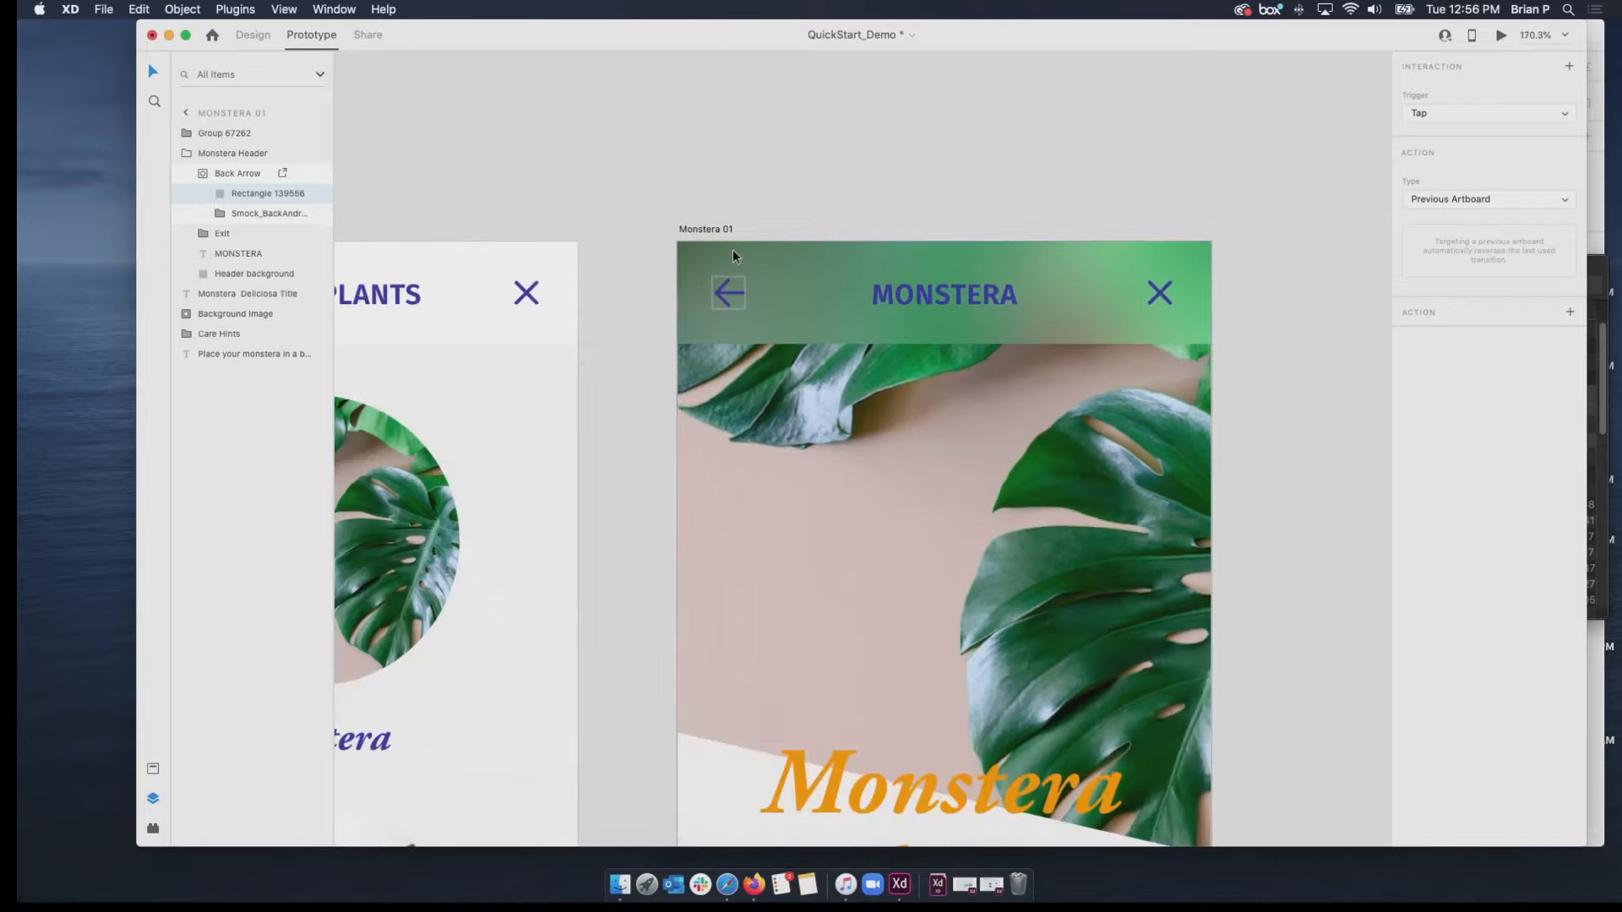
click(344, 231)
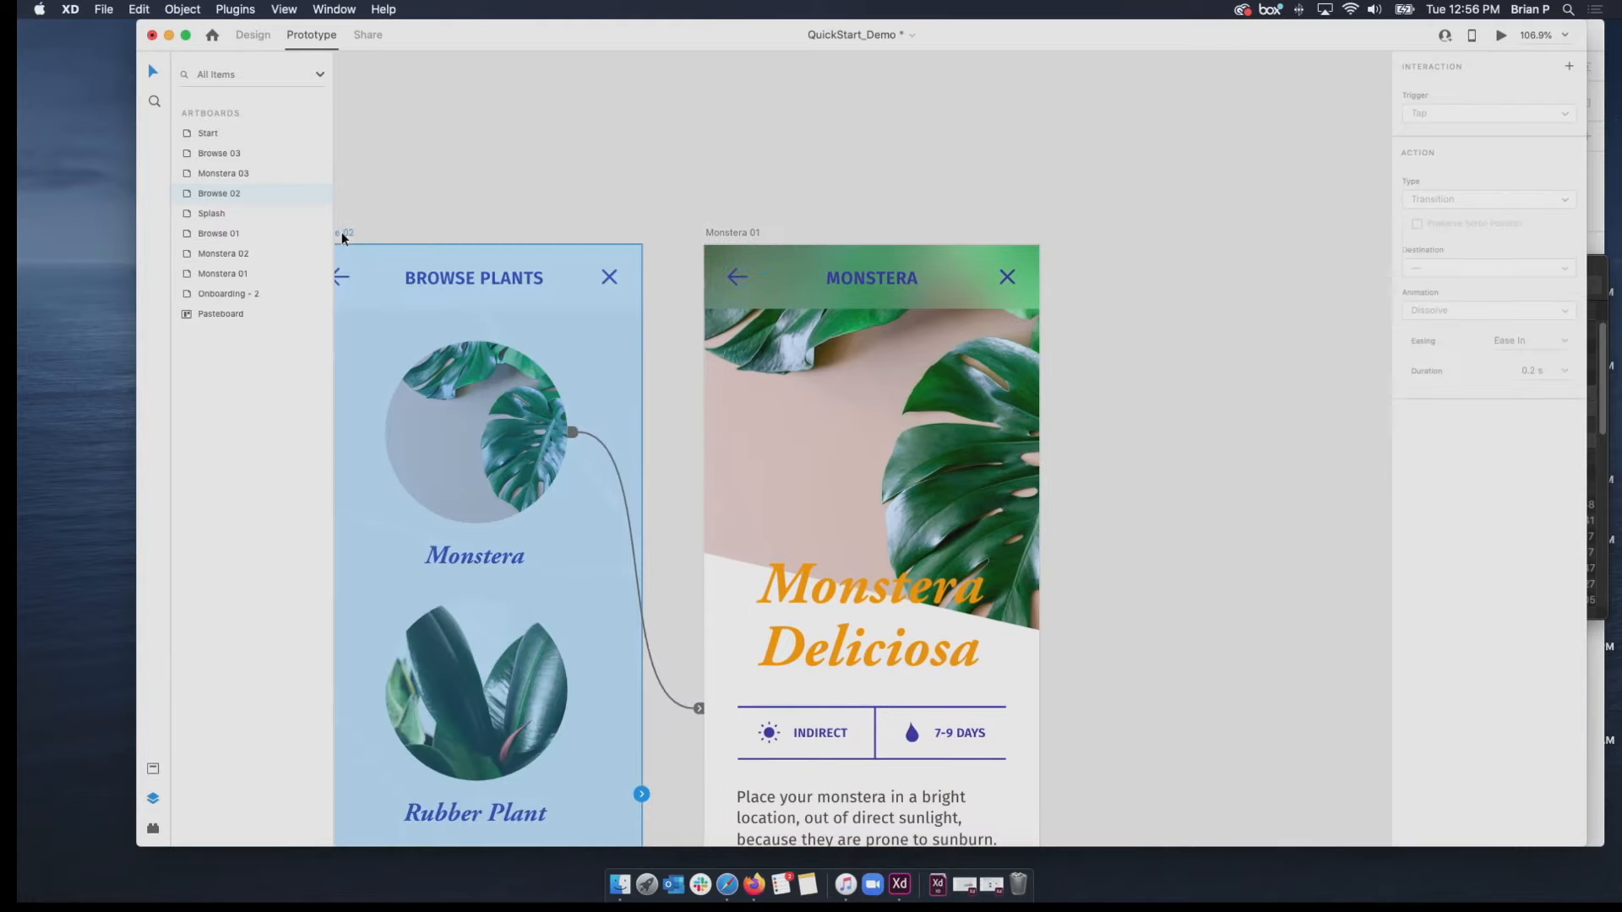
click(1502, 35)
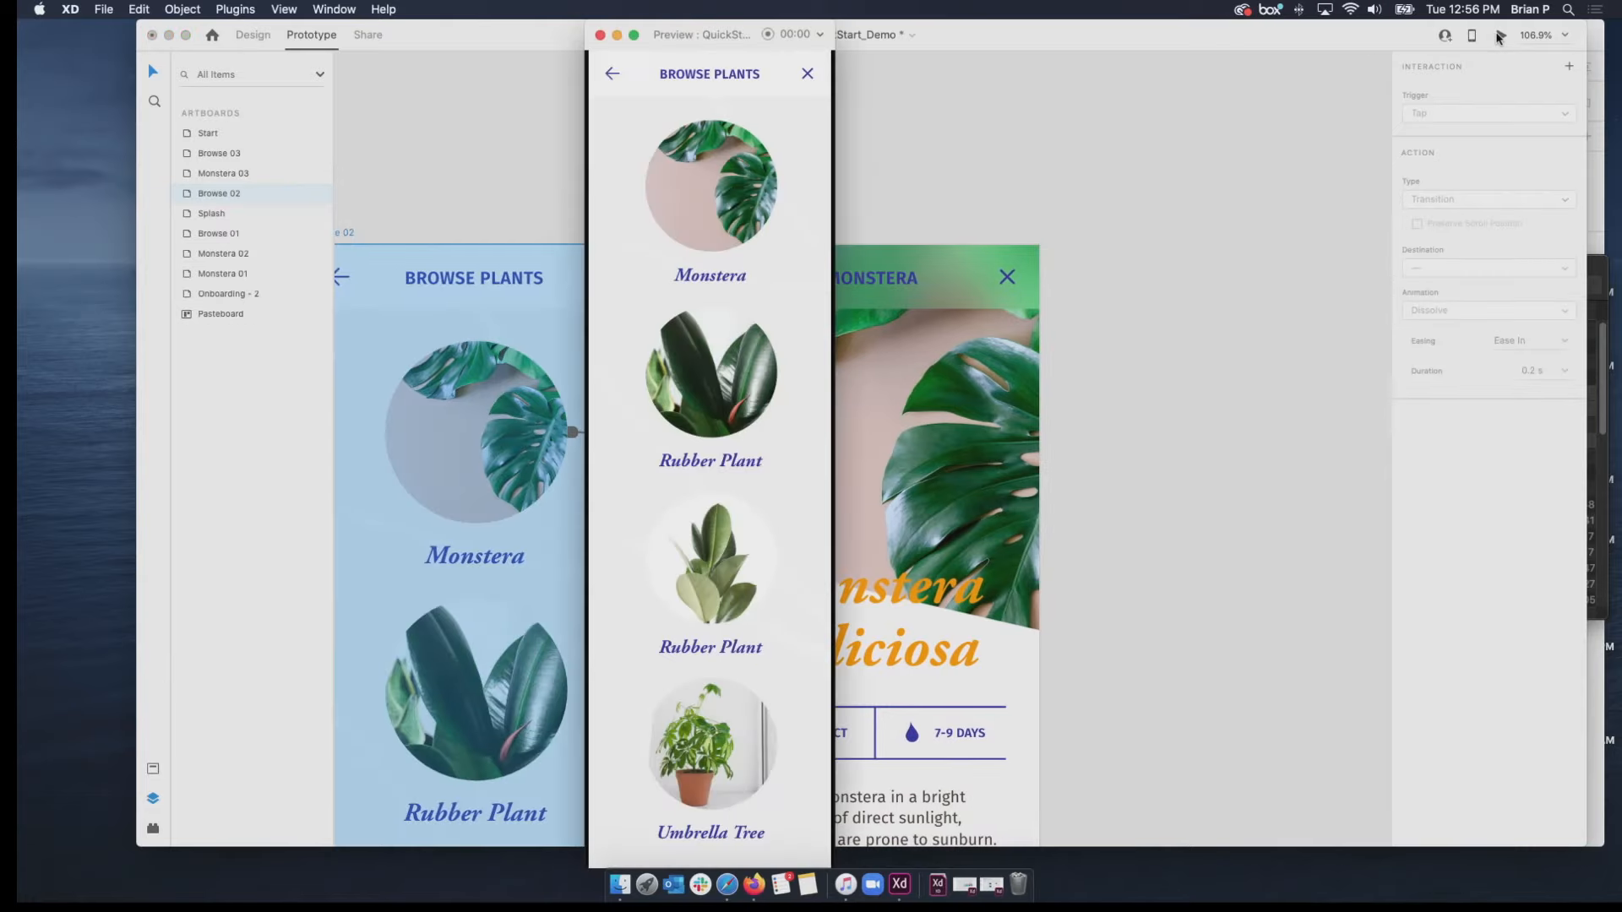
click(667, 199)
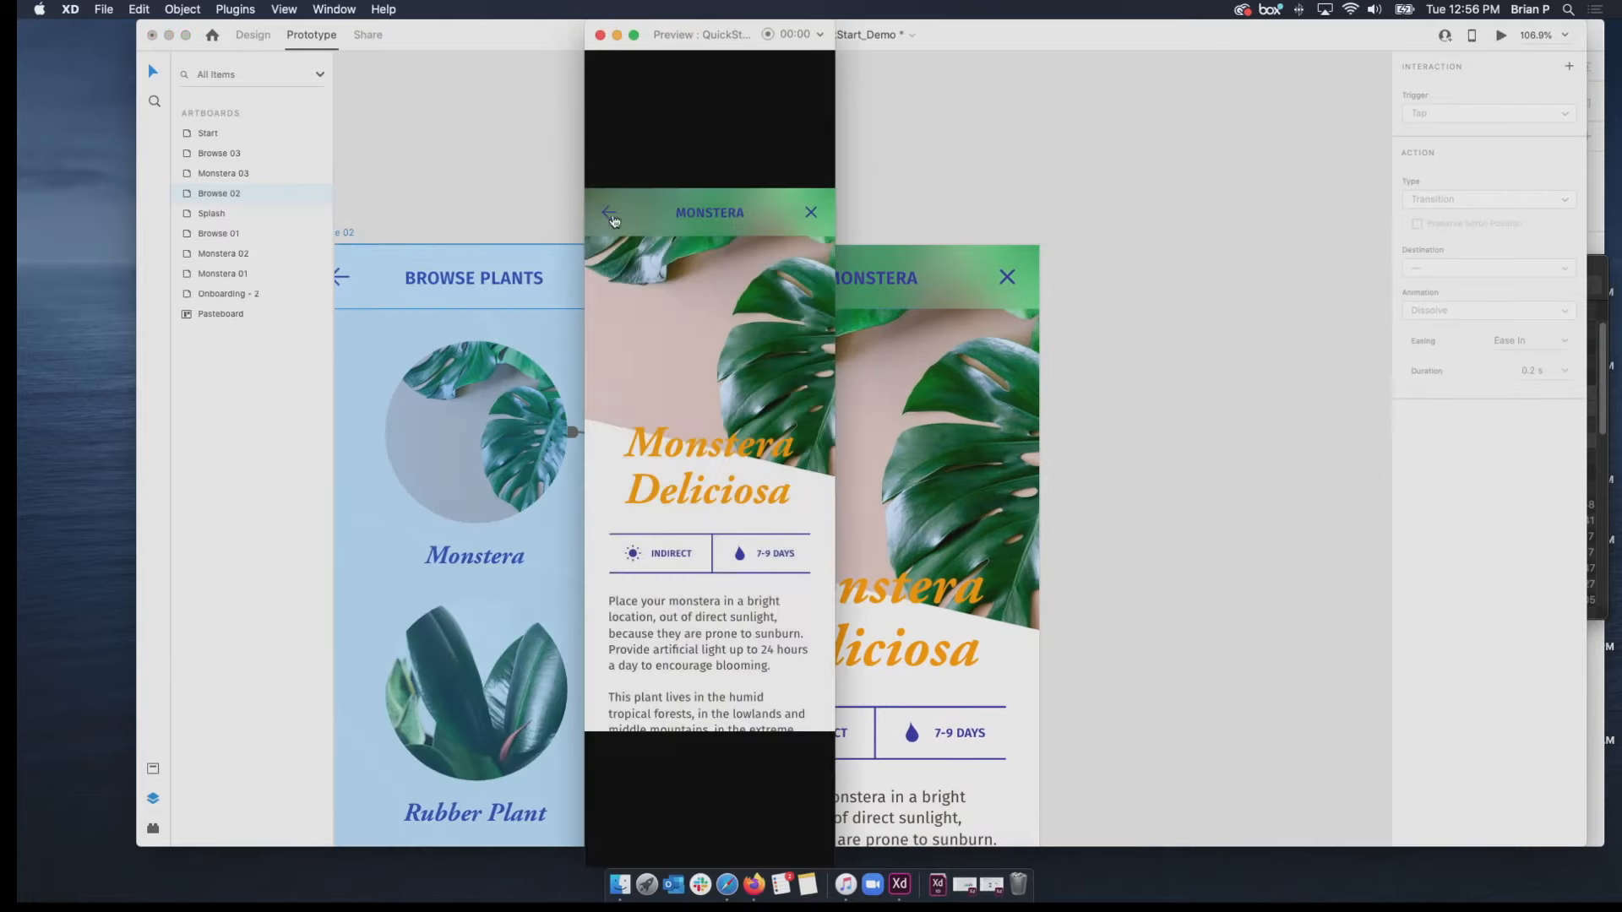
click(611, 214)
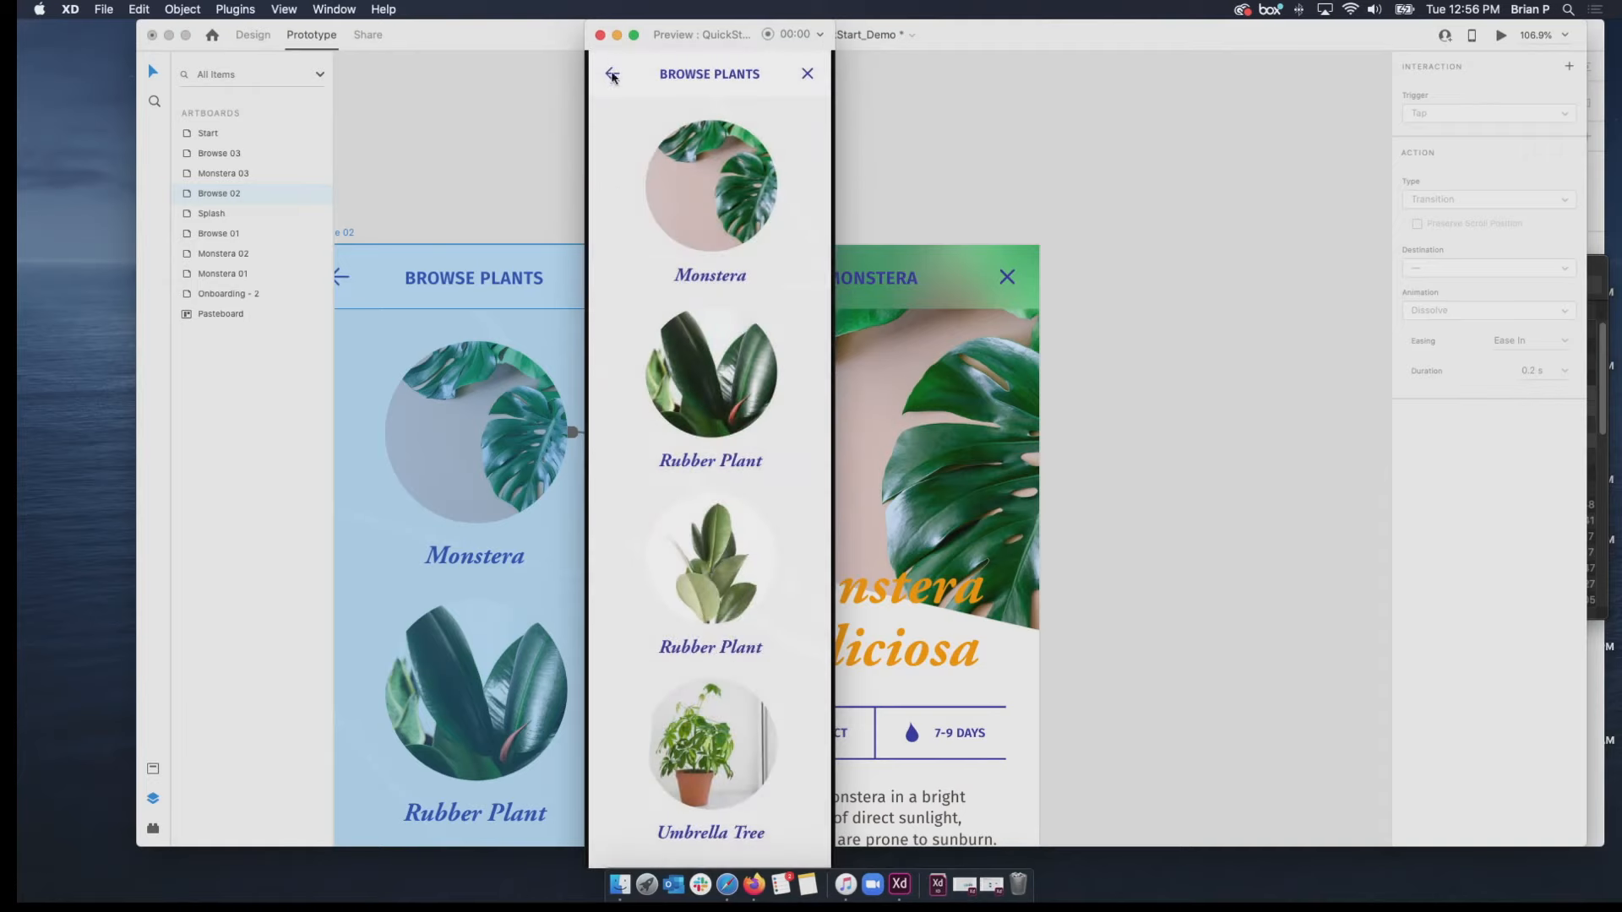
click(717, 191)
click(611, 217)
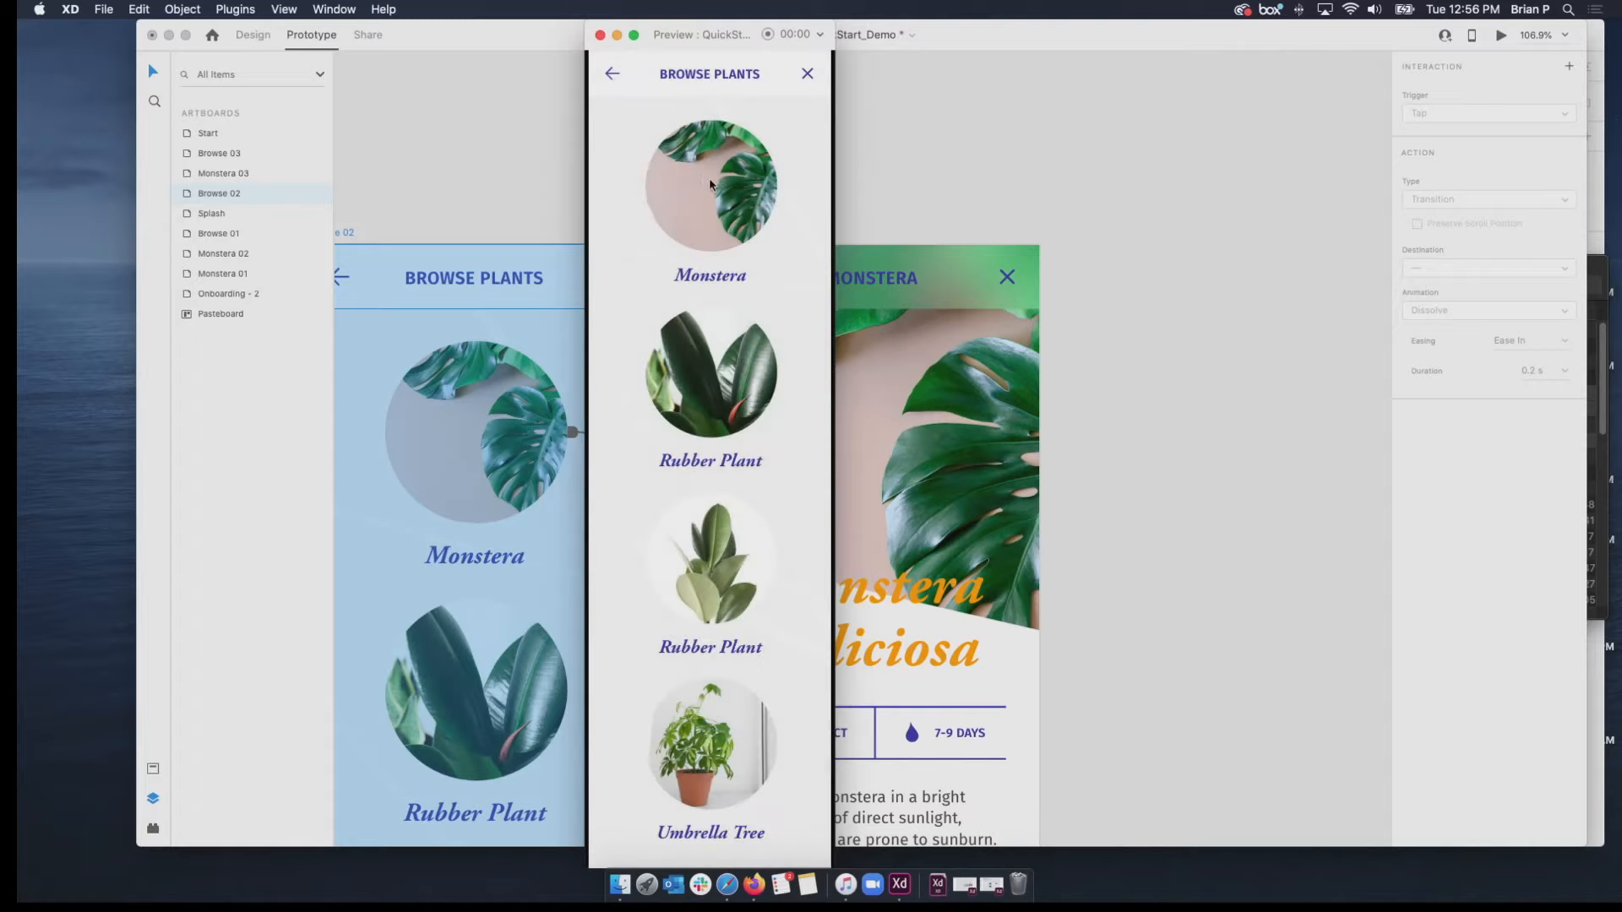
click(710, 184)
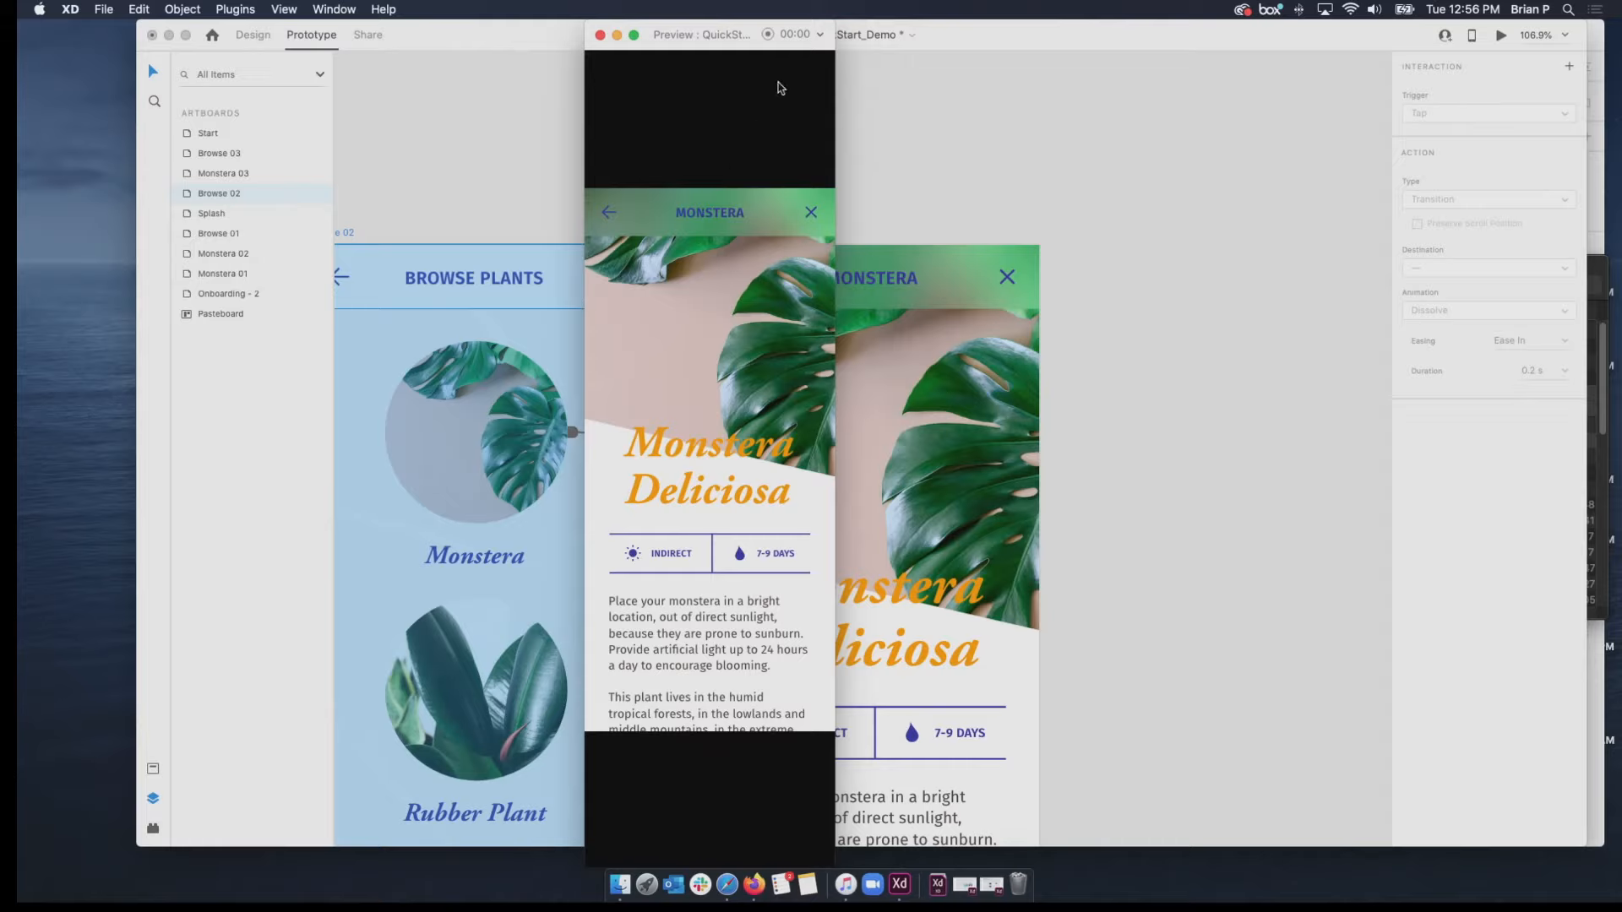
click(601, 36)
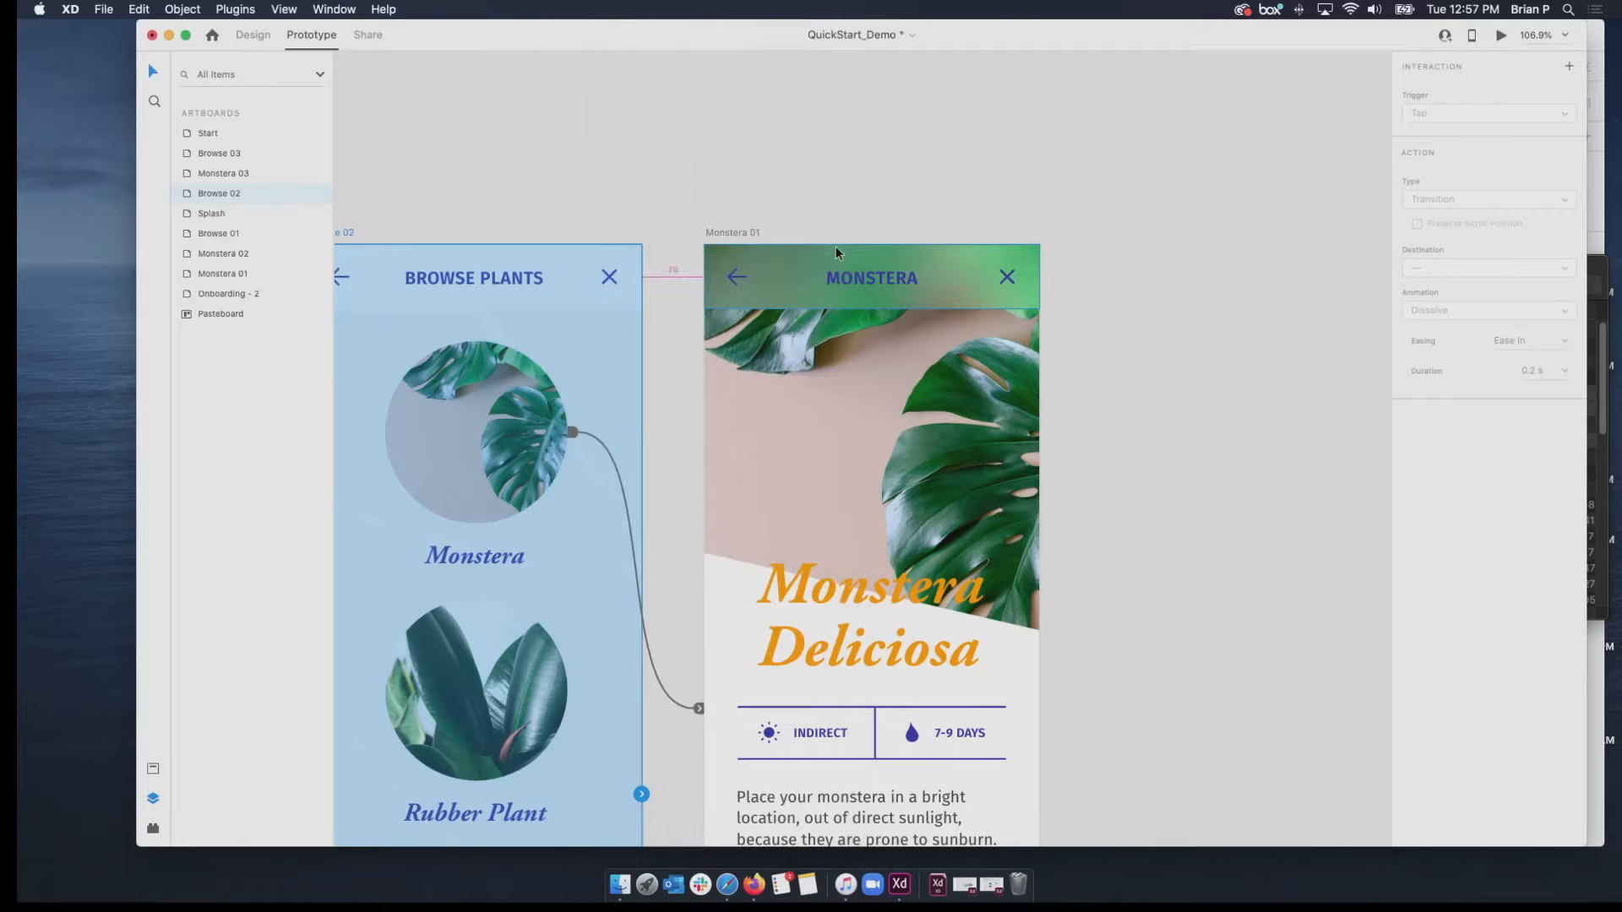
Show the document assets beside the Organize & reuse artboards and switch to Design mode.
scroll(835, 246, down, 5)
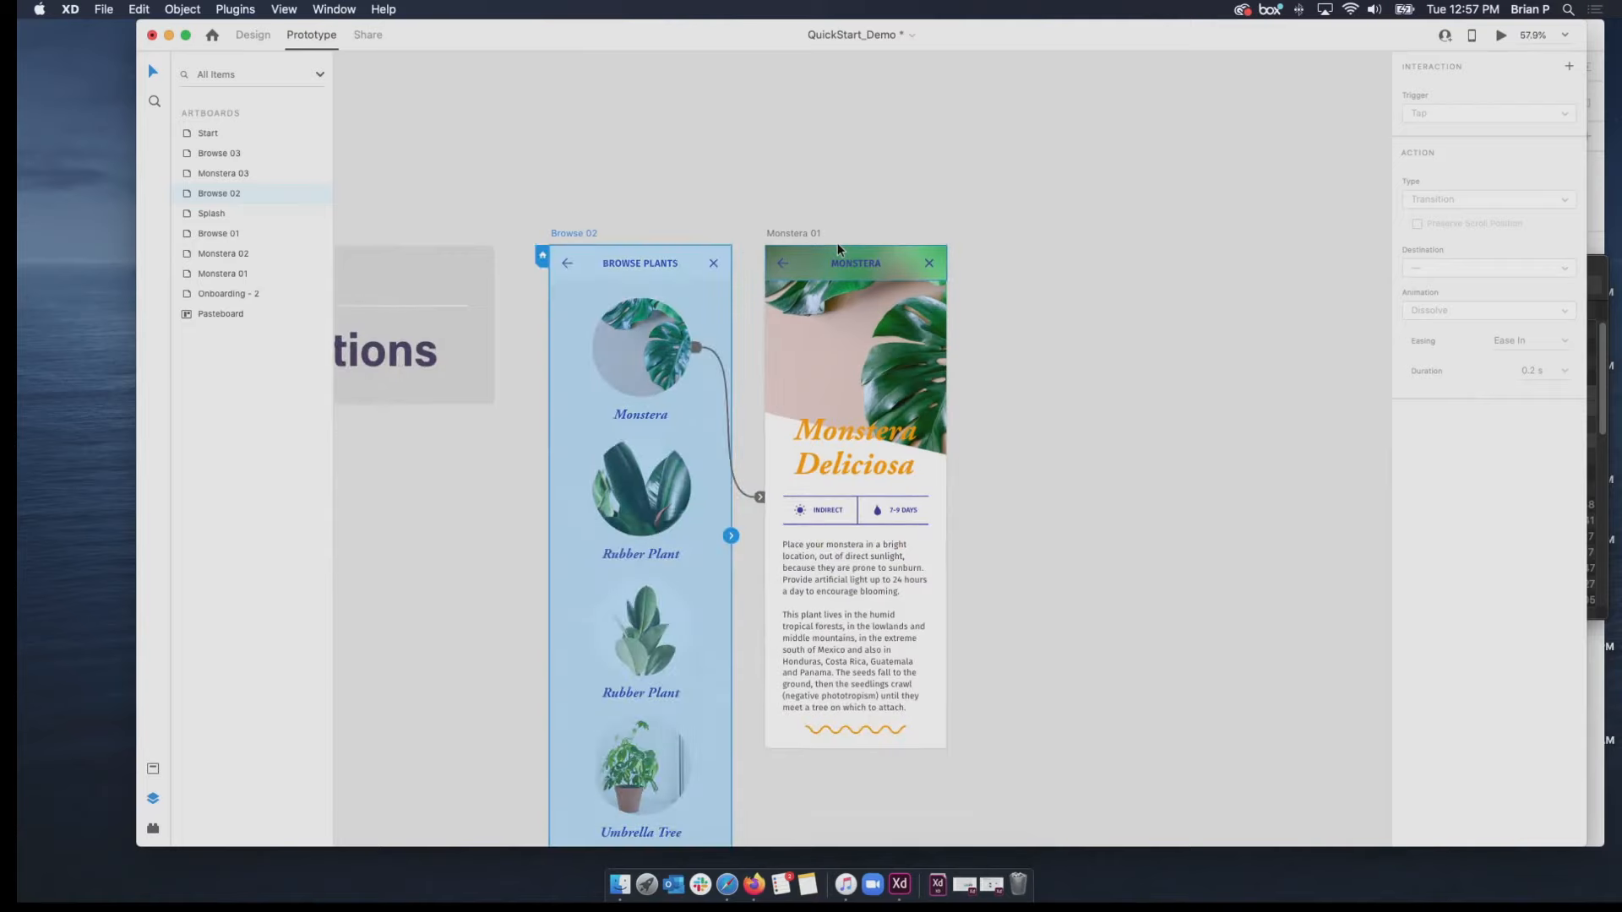
scroll(794, 300, down, 1)
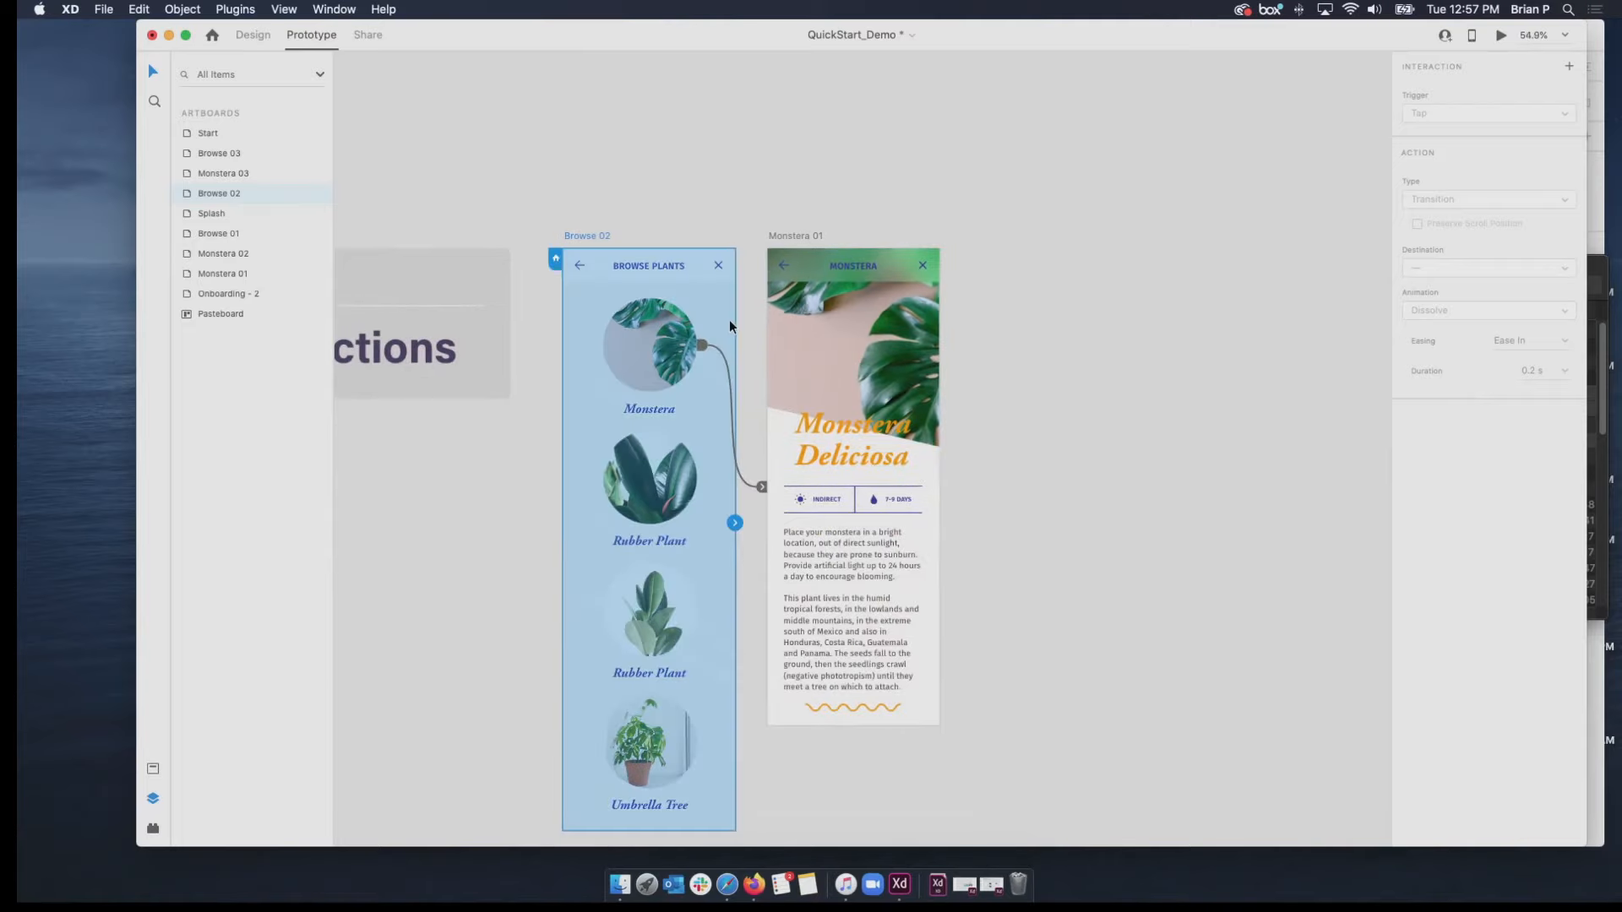
scroll(642, 507, down, 5)
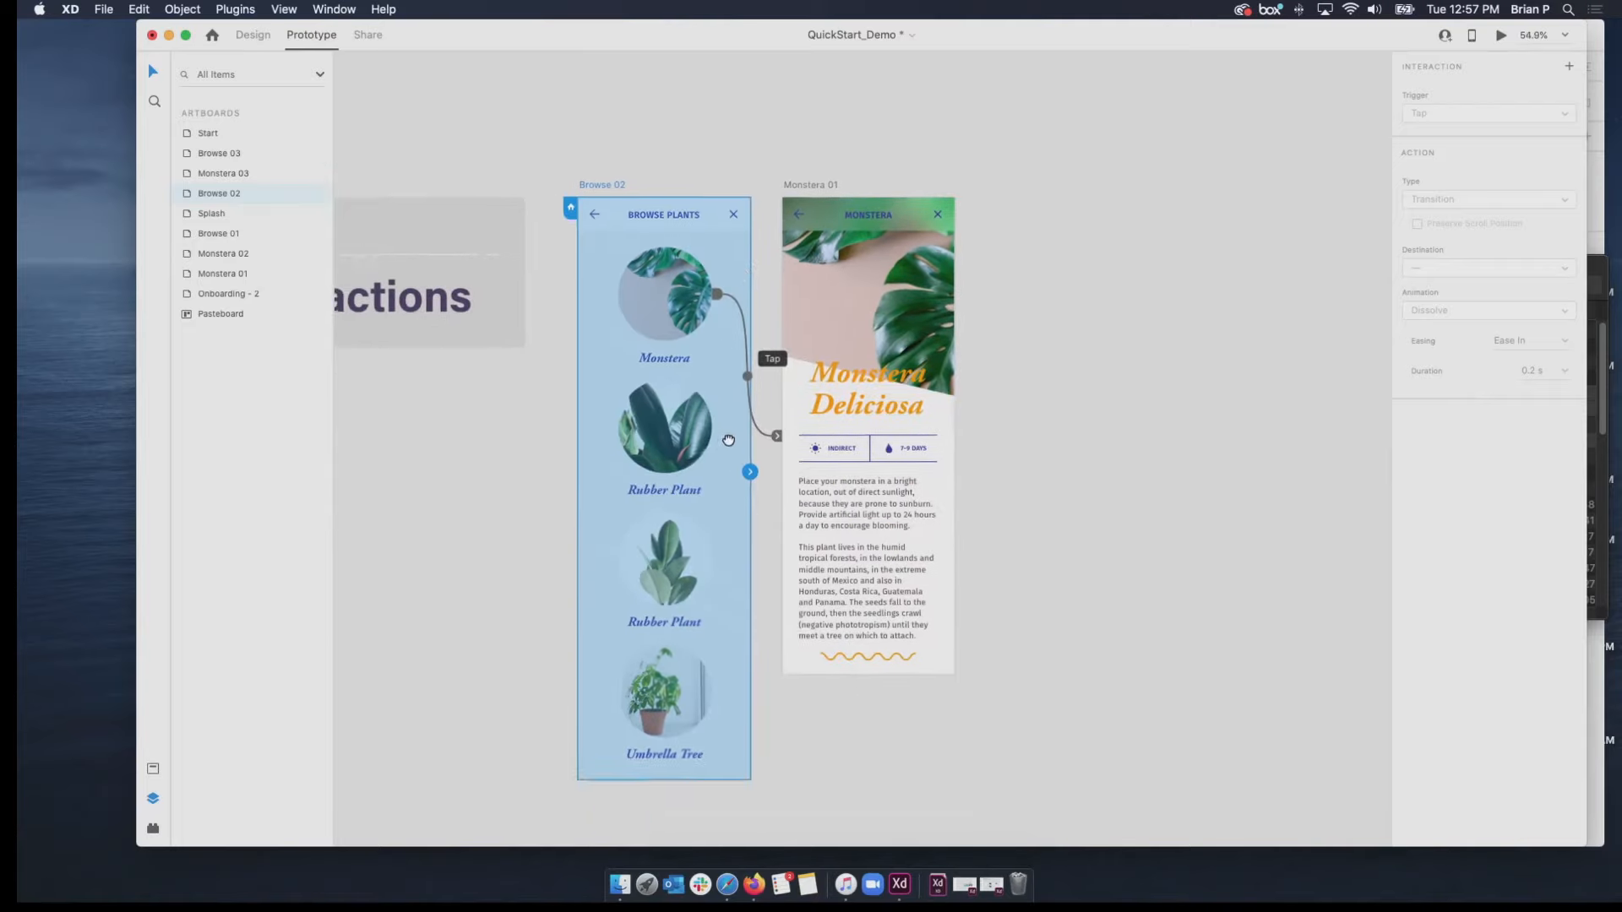
scroll(646, 541, down, 10)
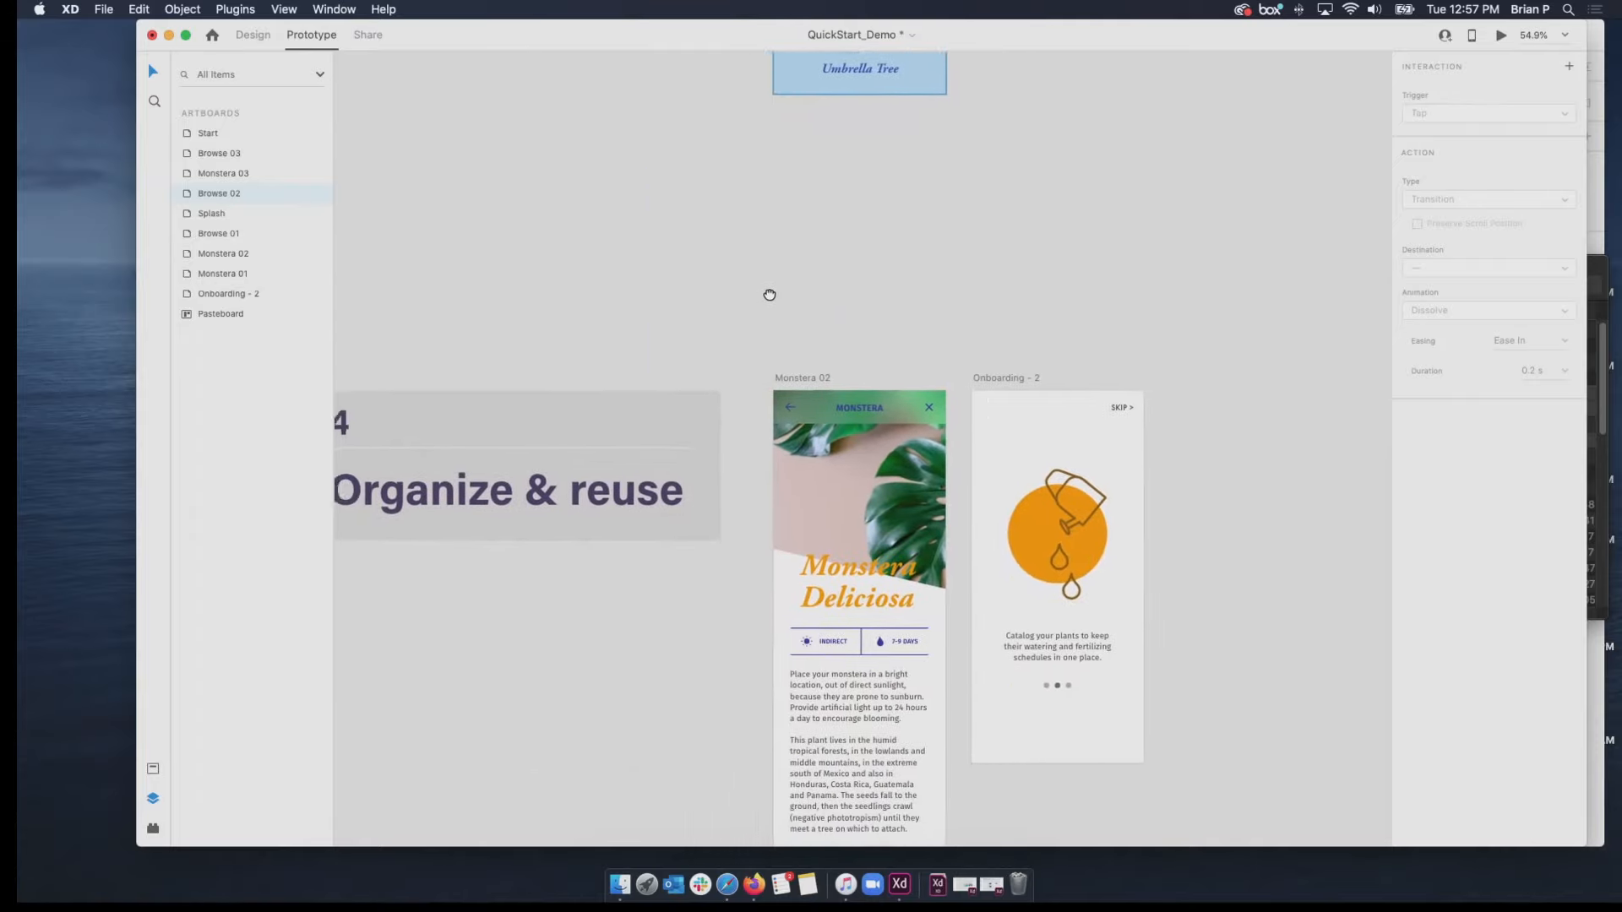
drag(835, 273, 693, 42)
drag(808, 365, 821, 474)
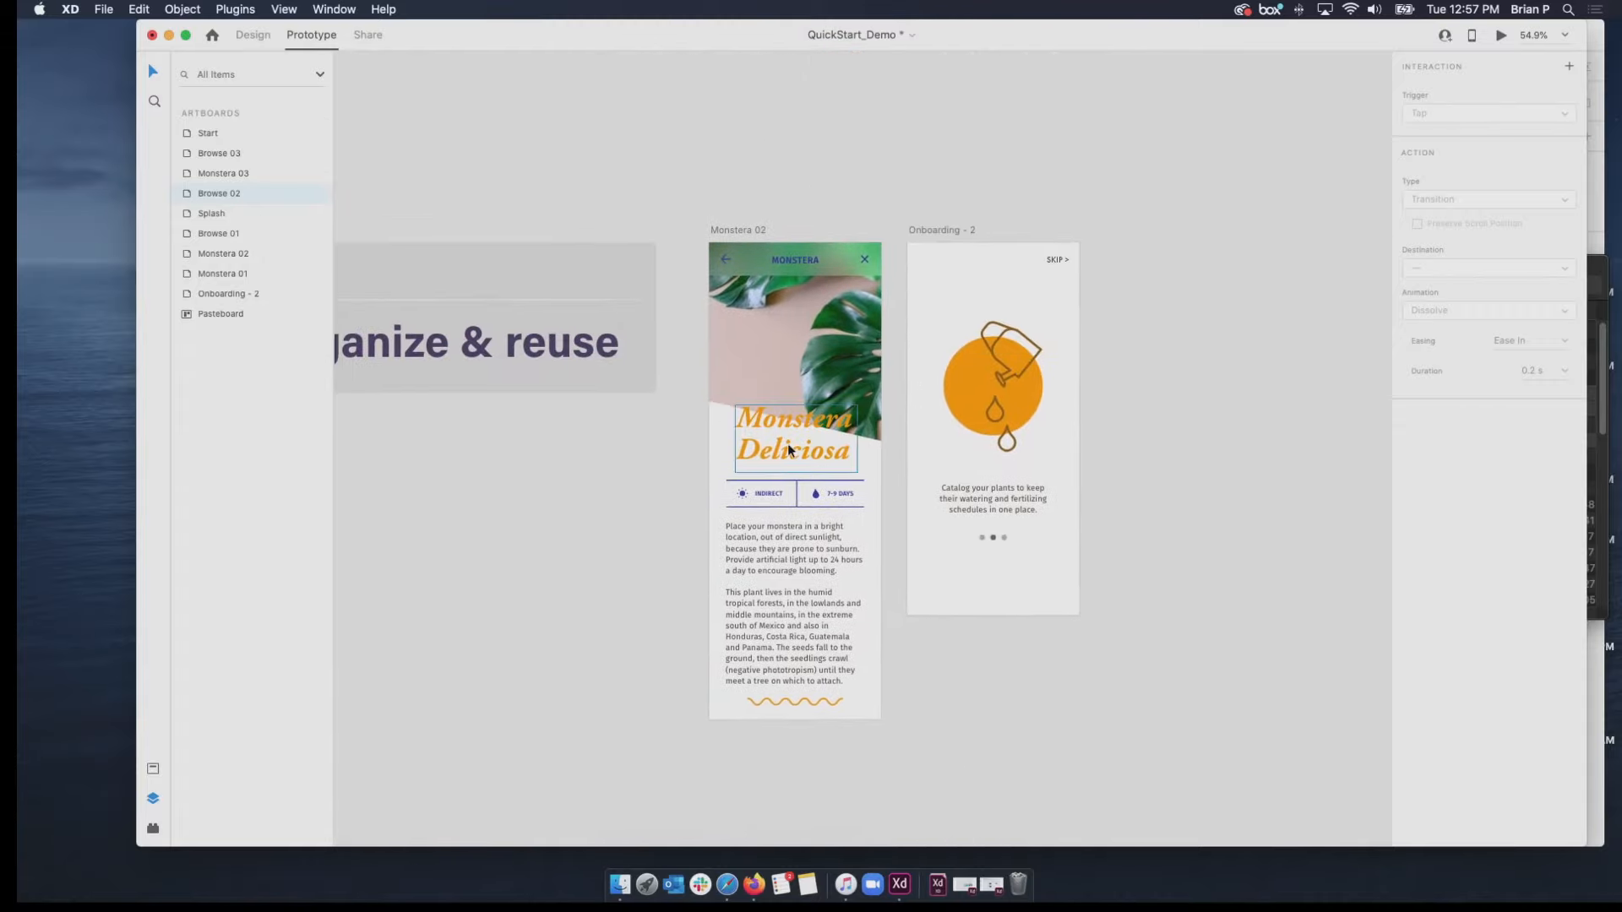
click(152, 770)
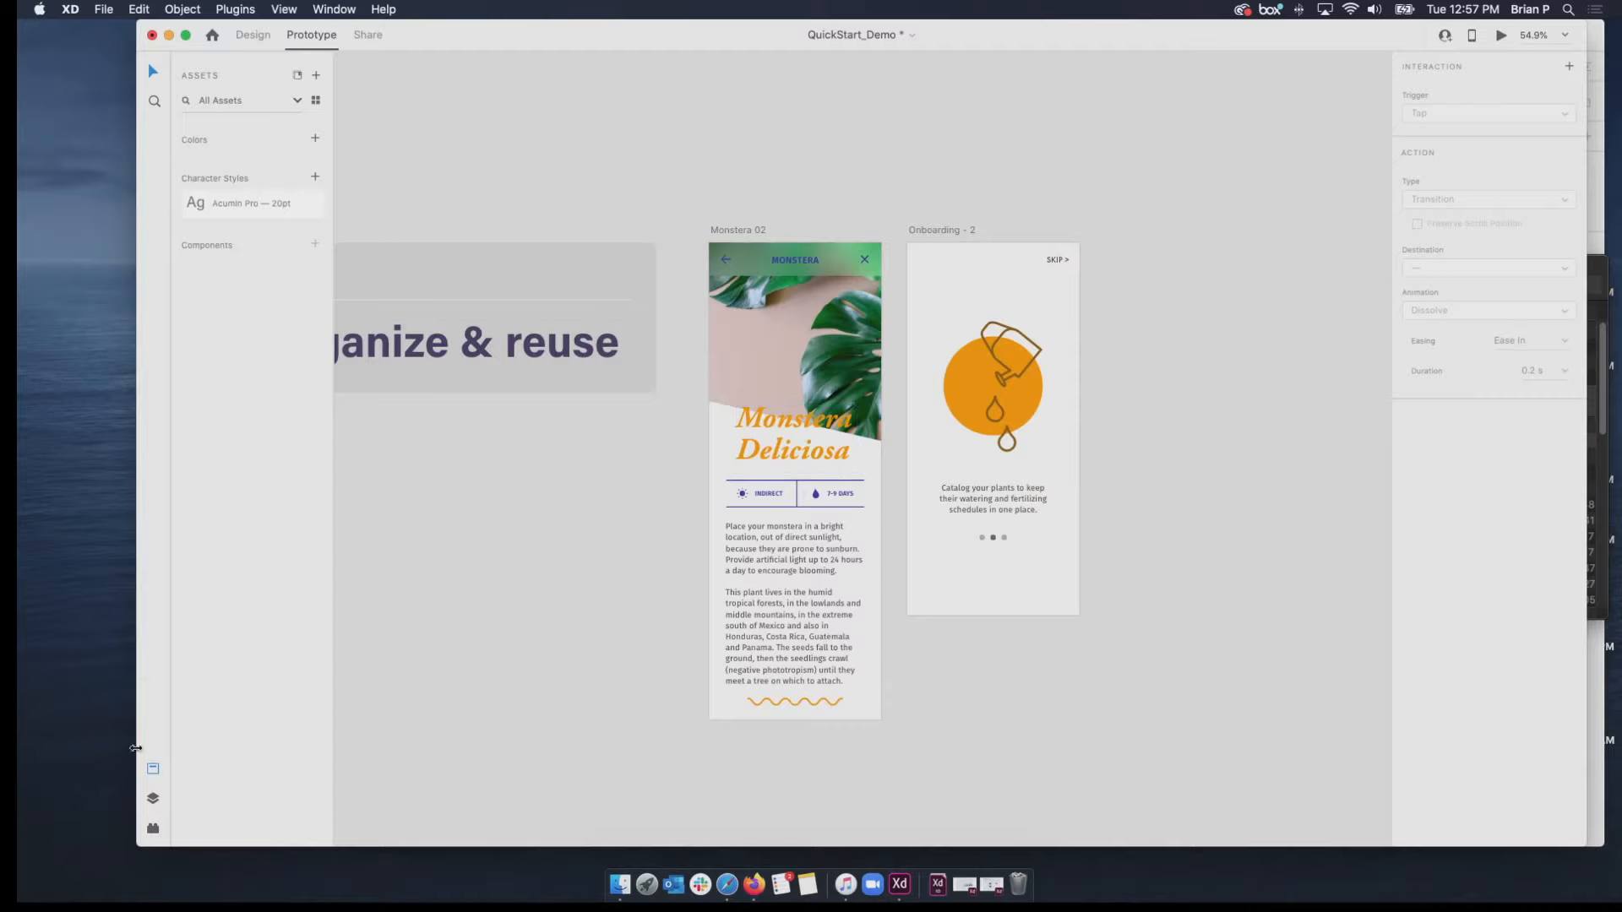
click(256, 37)
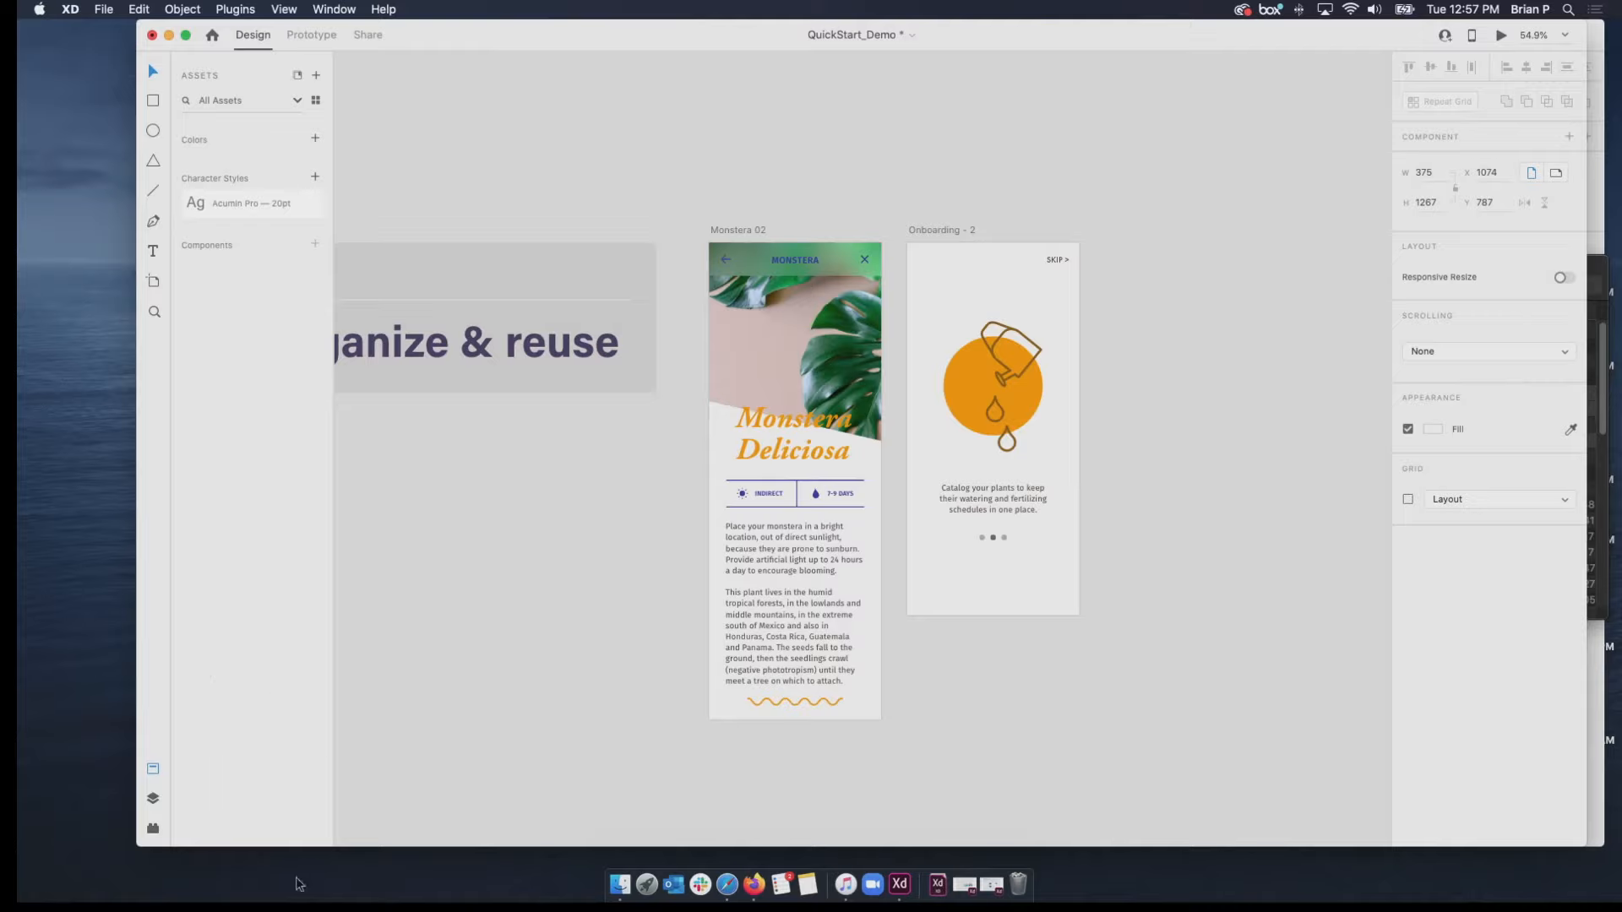
Add the orange color of Monstera 02's Monstera Deliciosa title to the document assets.
click(789, 423)
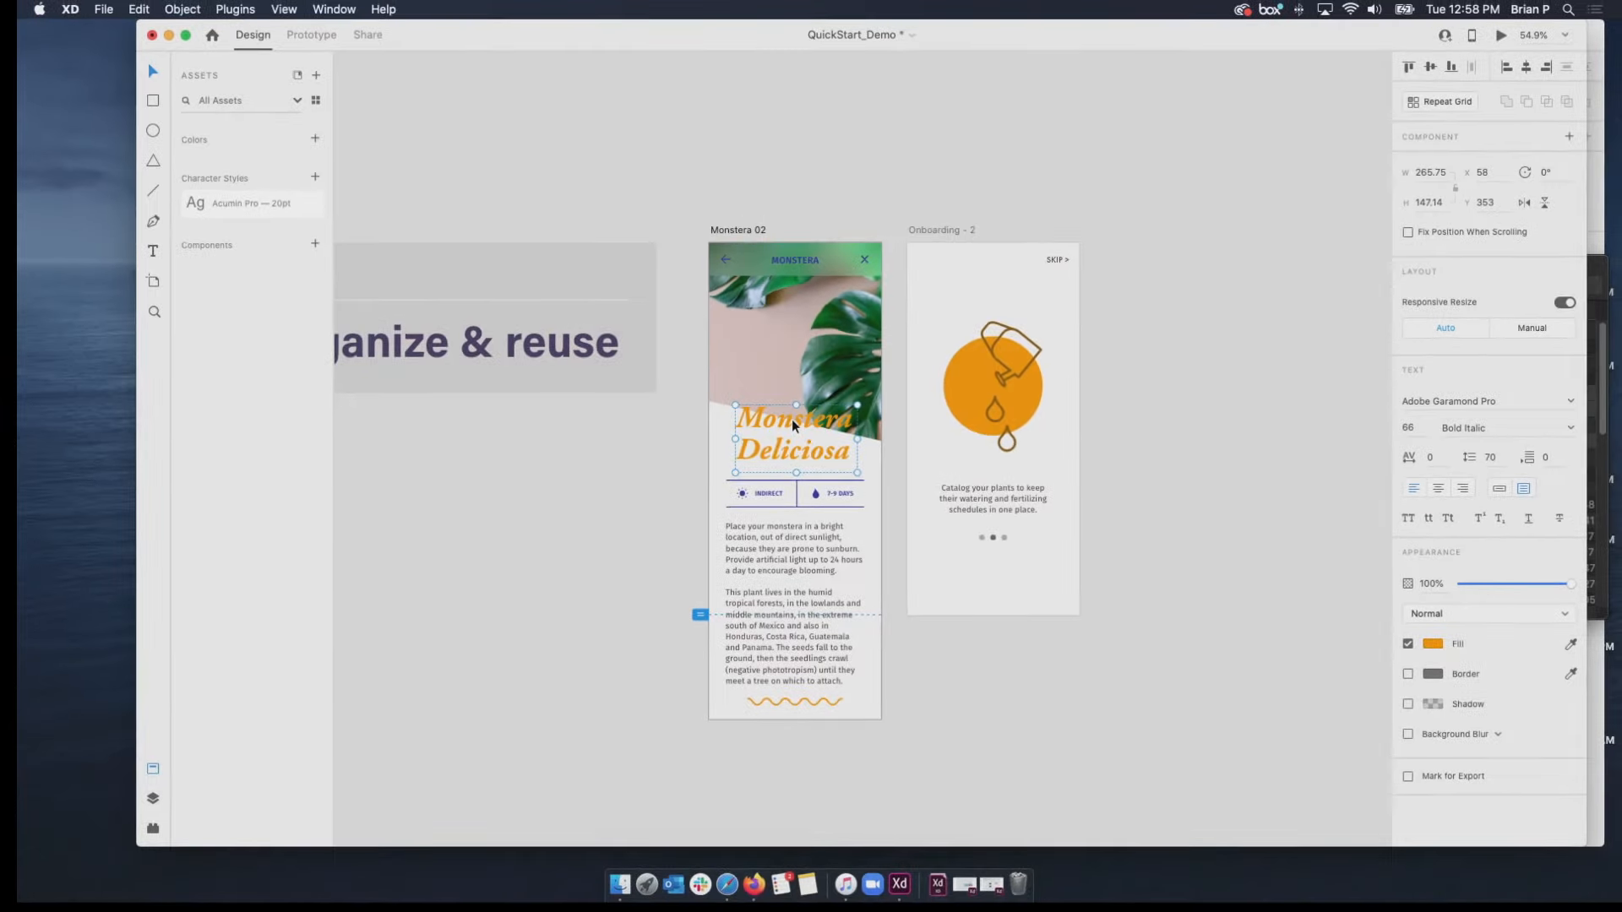
scroll(791, 419, up, 5)
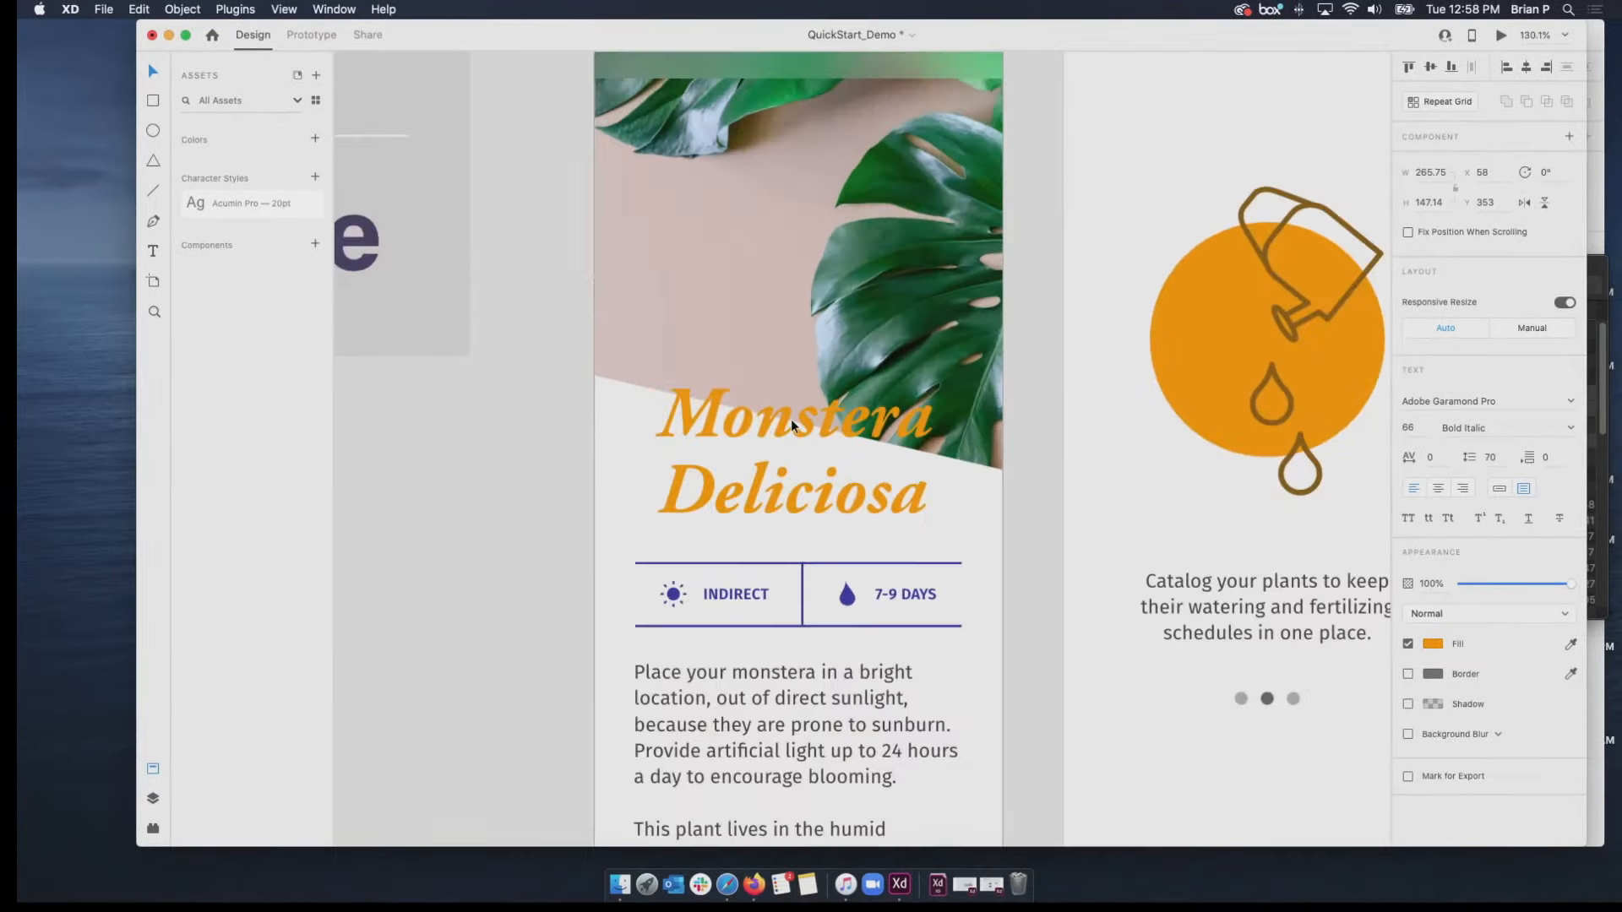
scroll(791, 419, down, 2)
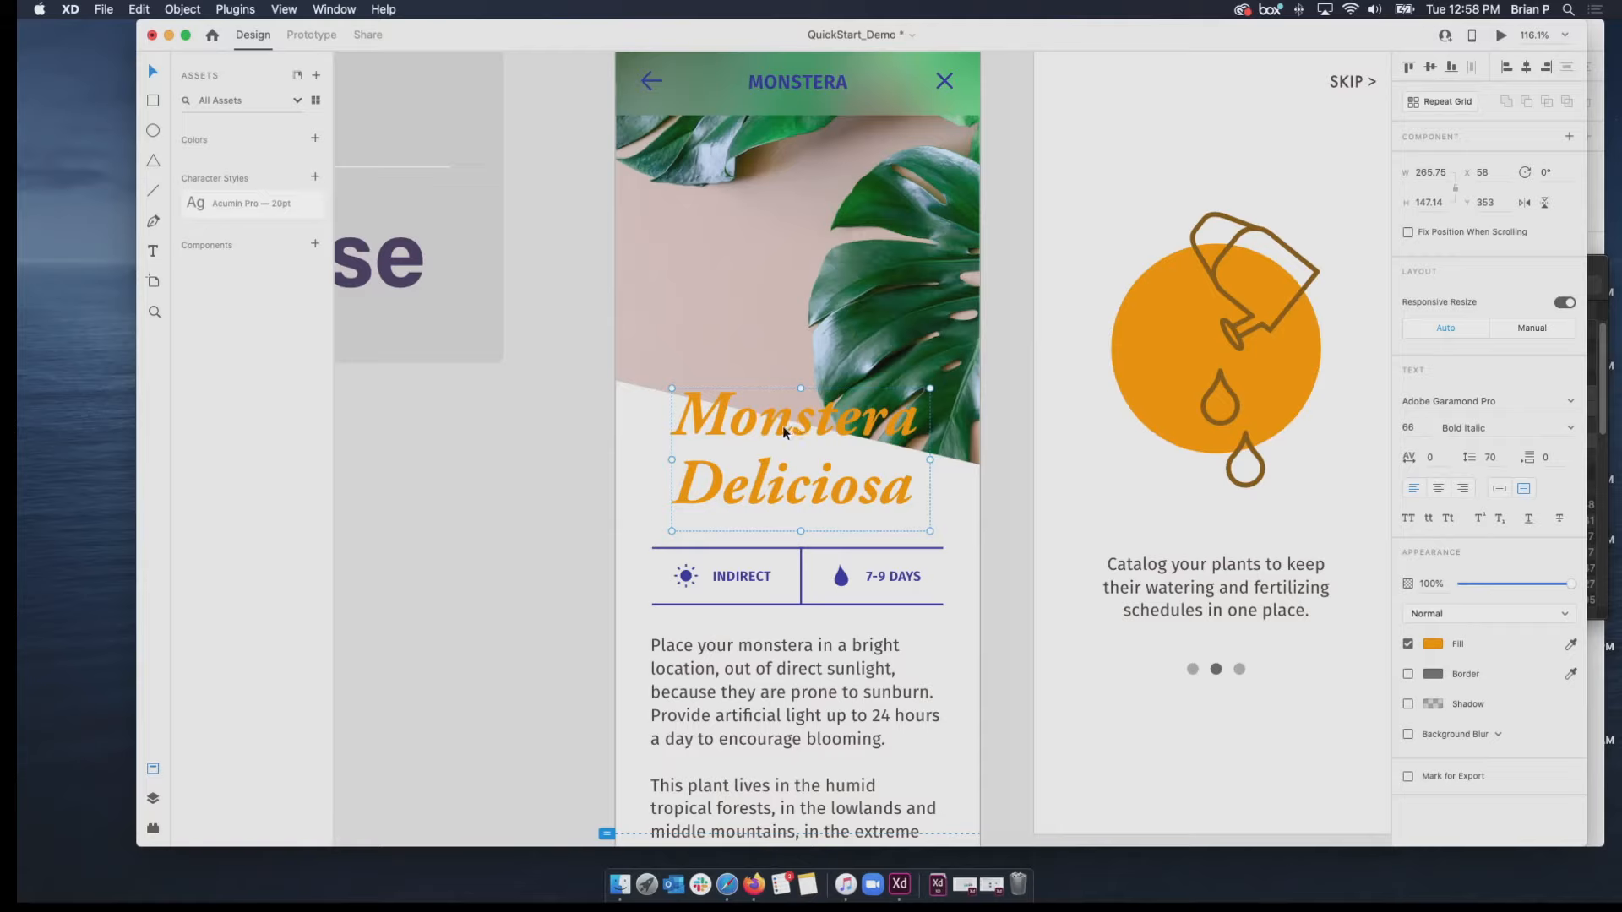
right_click(783, 431)
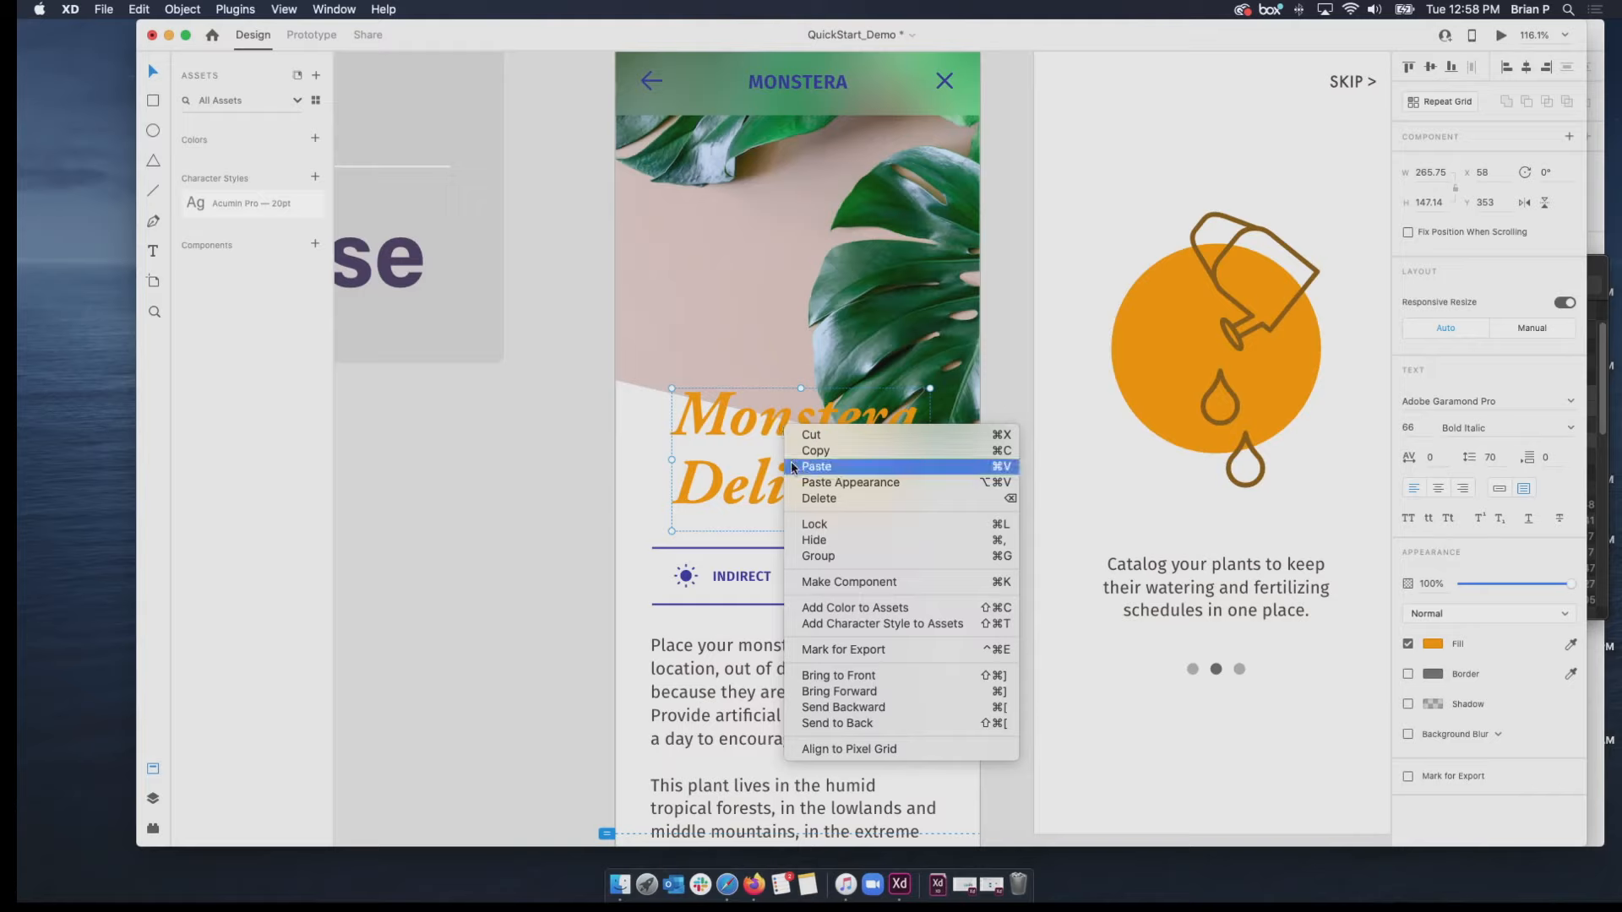
click(858, 612)
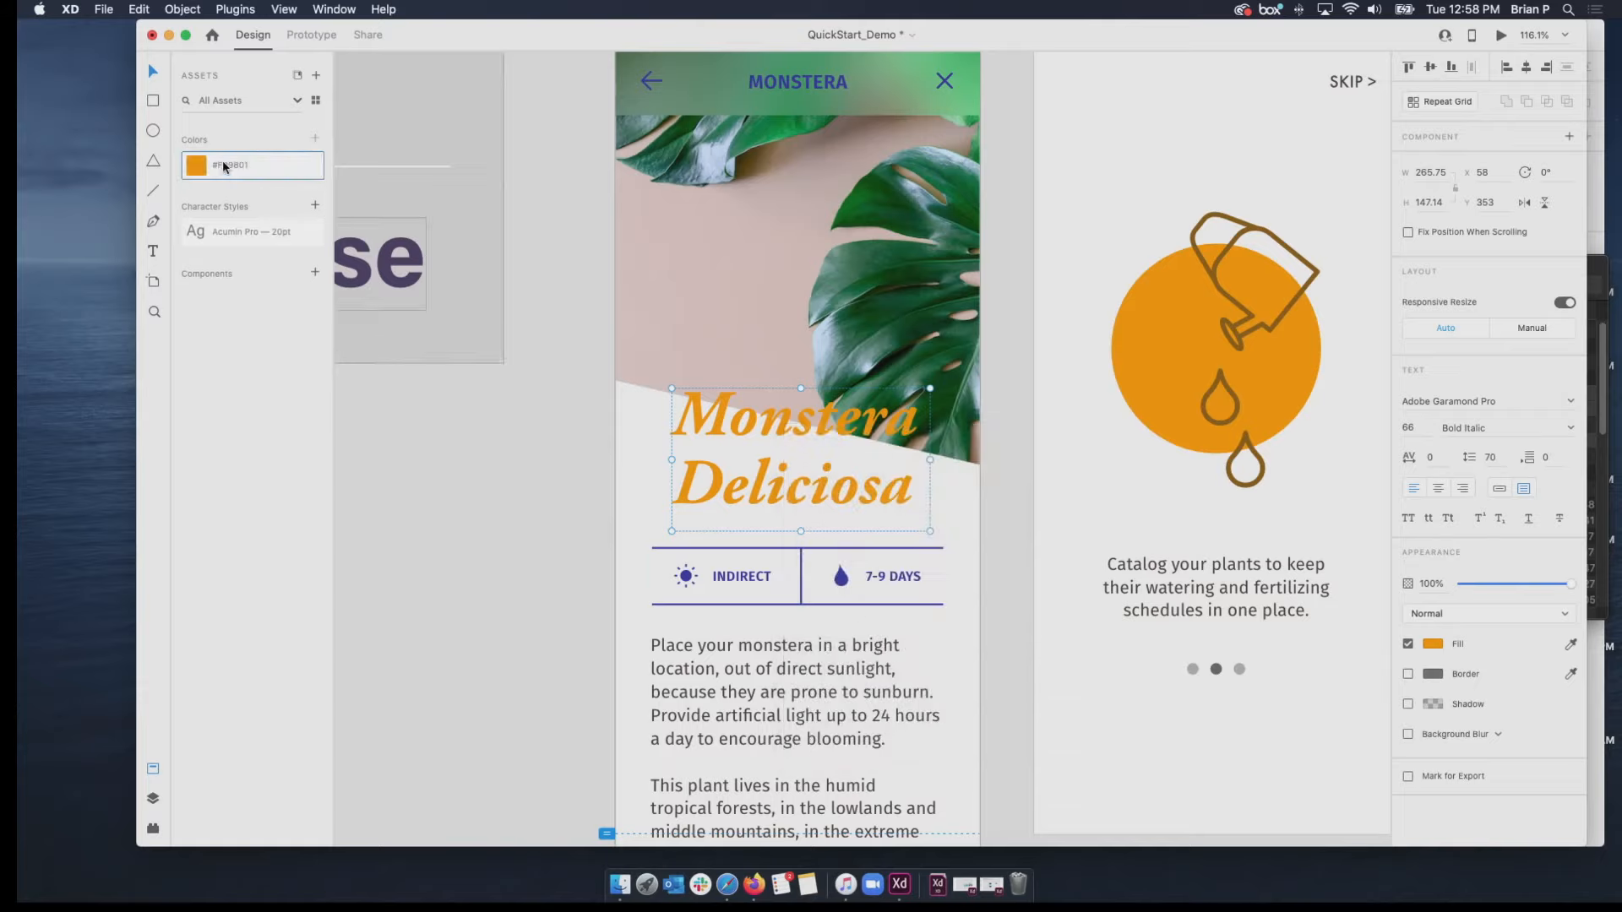
Try the saved orange color on Monstera 02's description paragraph, check its fill value, and undo the recoloring.
click(741, 648)
click(202, 169)
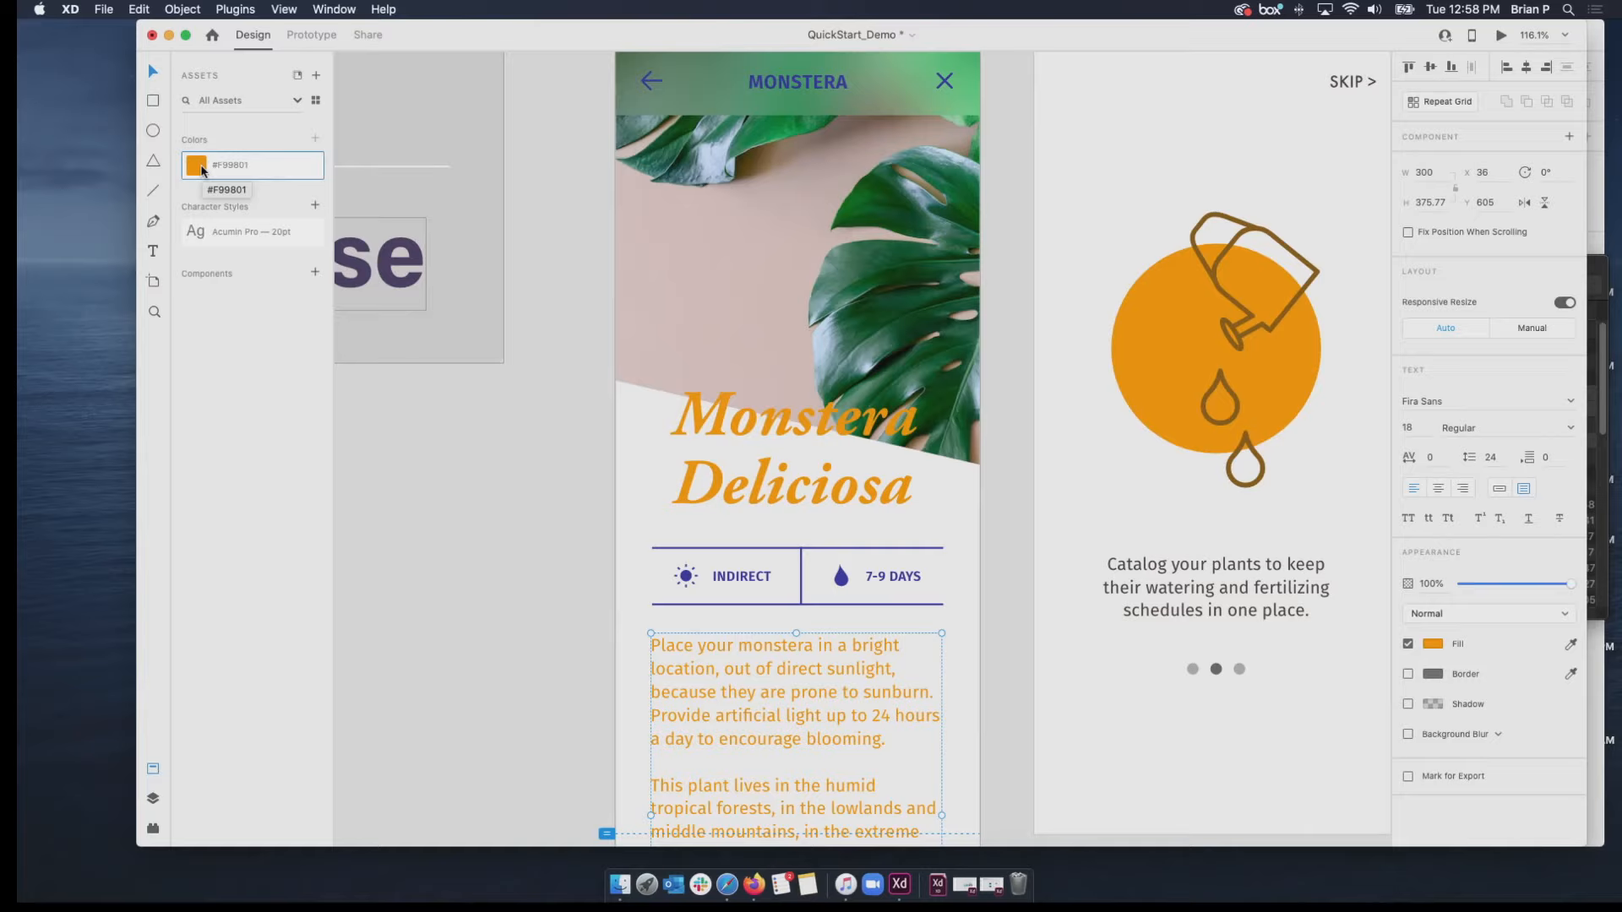
click(1433, 643)
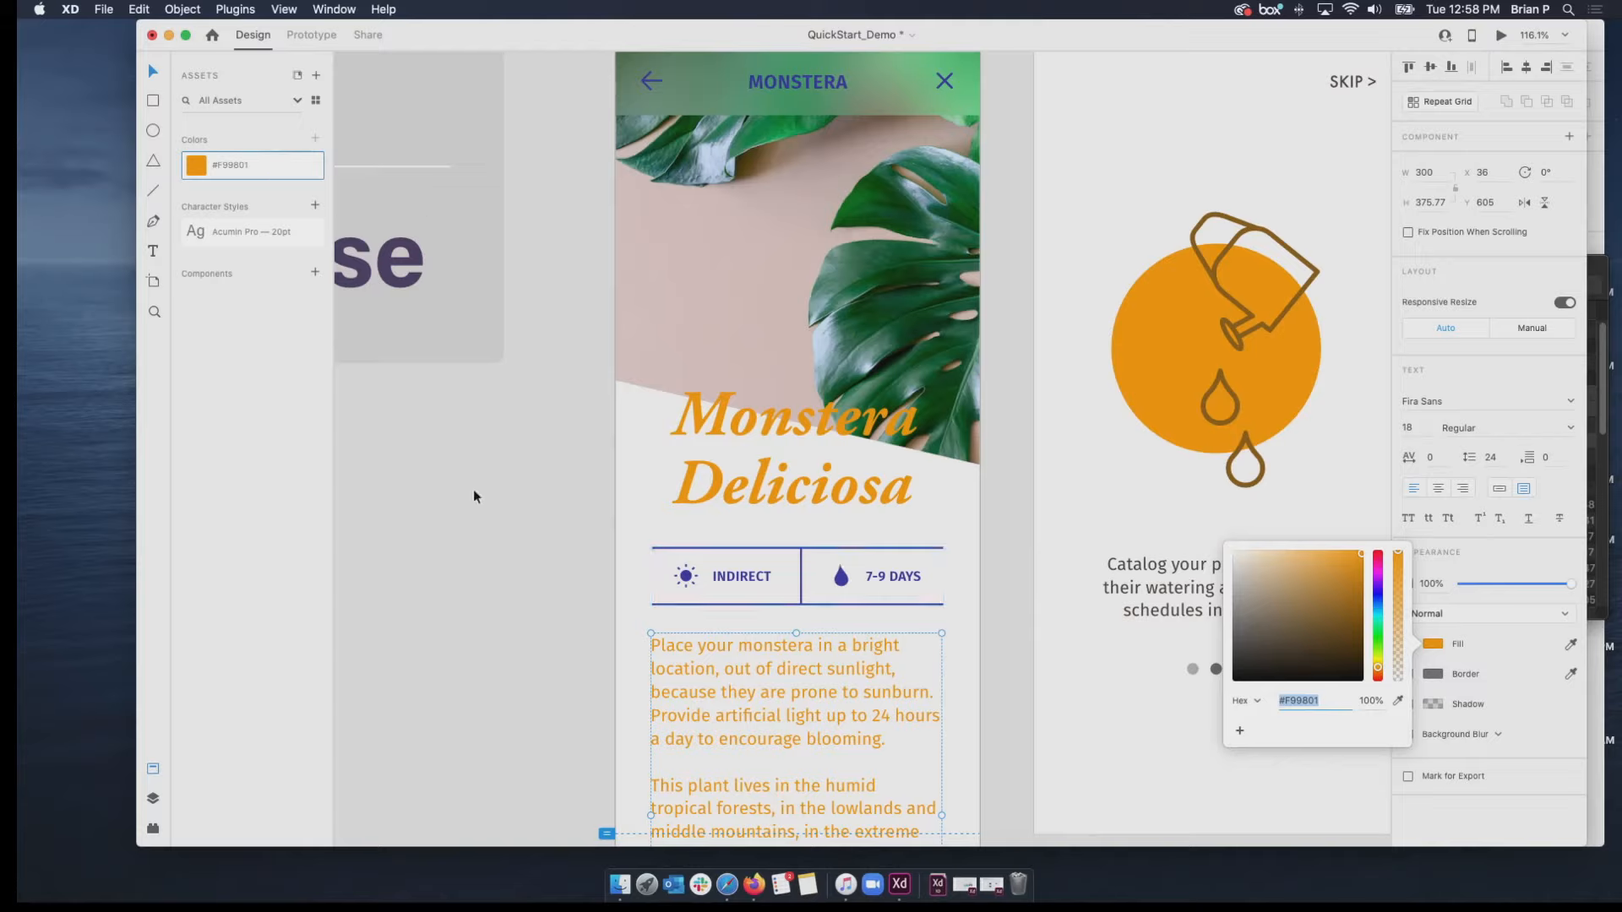
click(983, 651)
key(super+z)
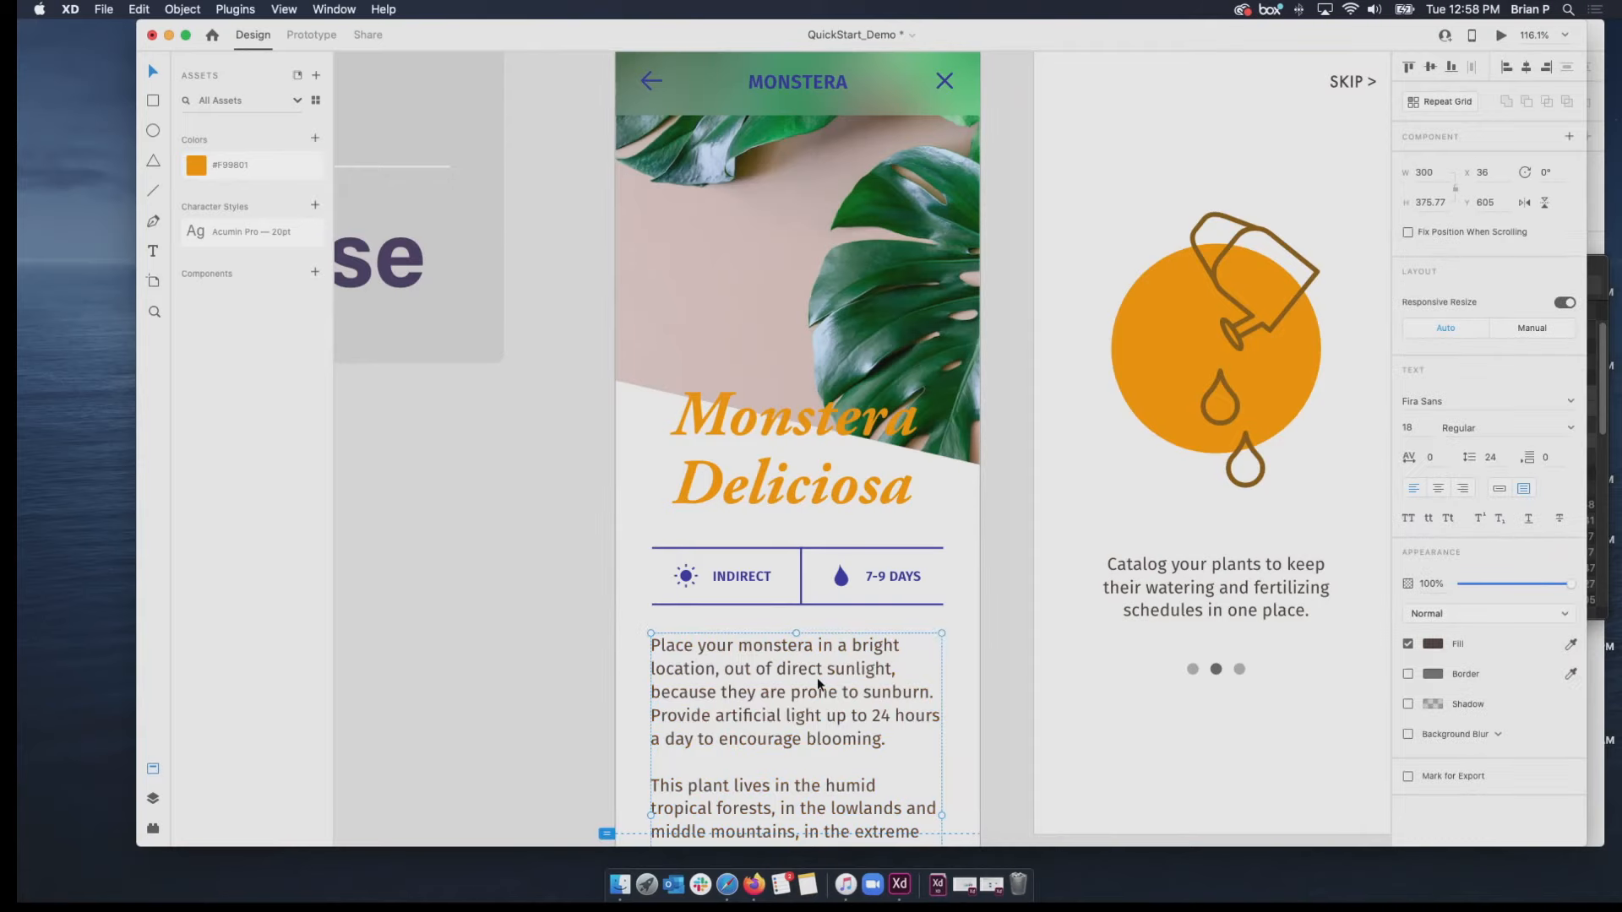
Edit the saved orange color asset, used by Monstera 02's title, to the bright blue #0093FF.
click(762, 498)
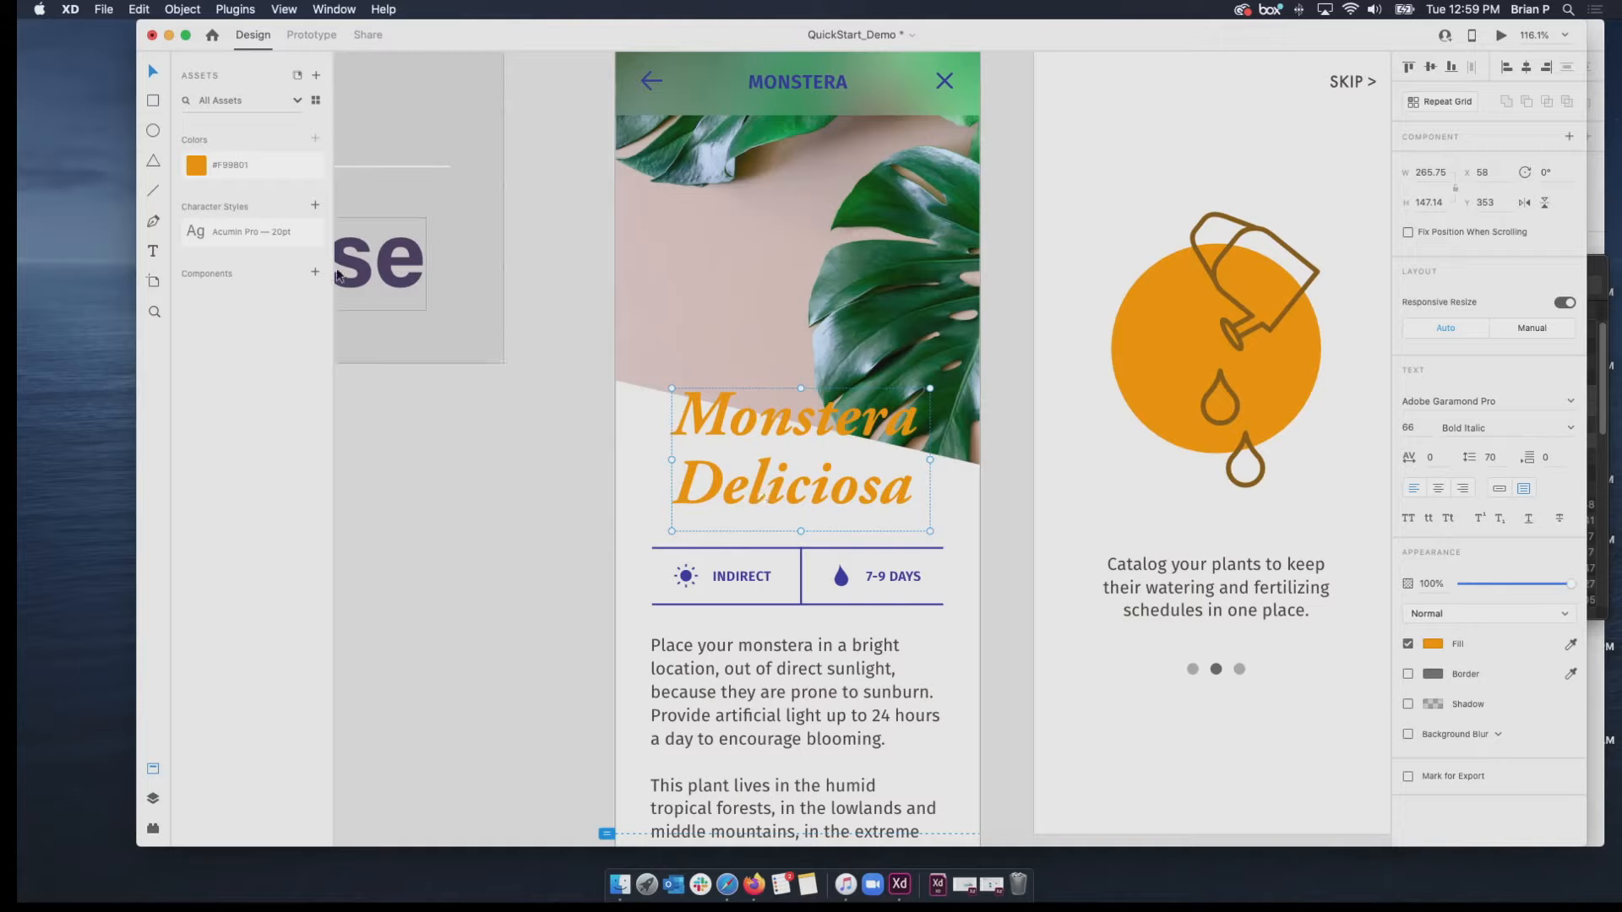
double_click(221, 167)
right_click(205, 167)
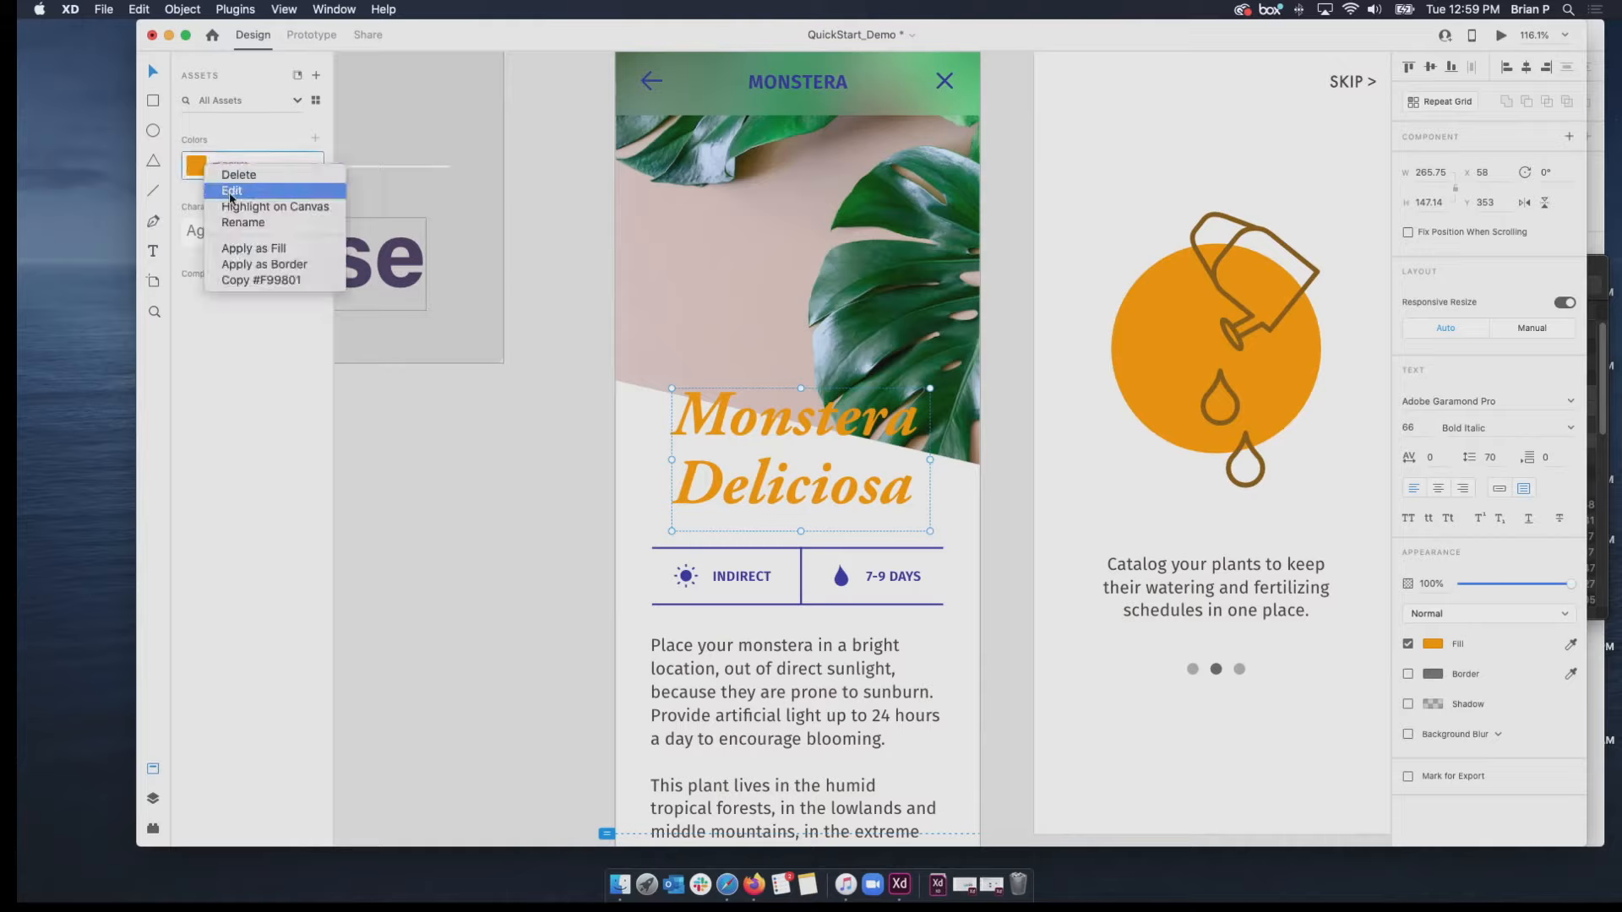
click(231, 191)
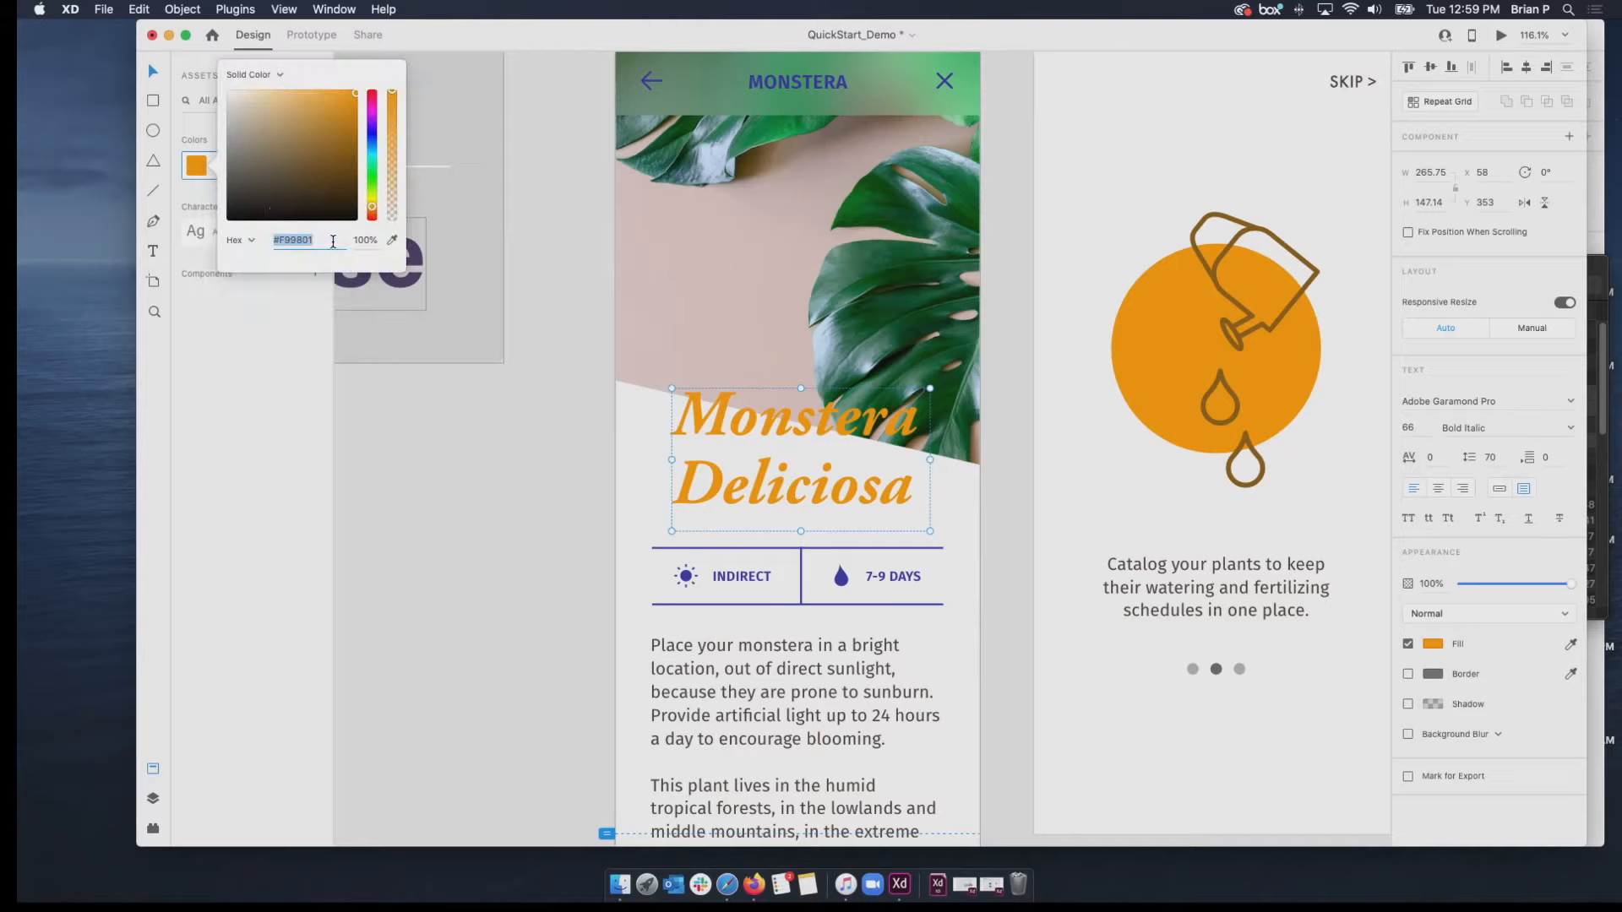
mouse_move(373, 208)
mouse_down()
mouse_move(377, 133)
mouse_move(369, 204)
mouse_up()
drag(369, 205, 372, 145)
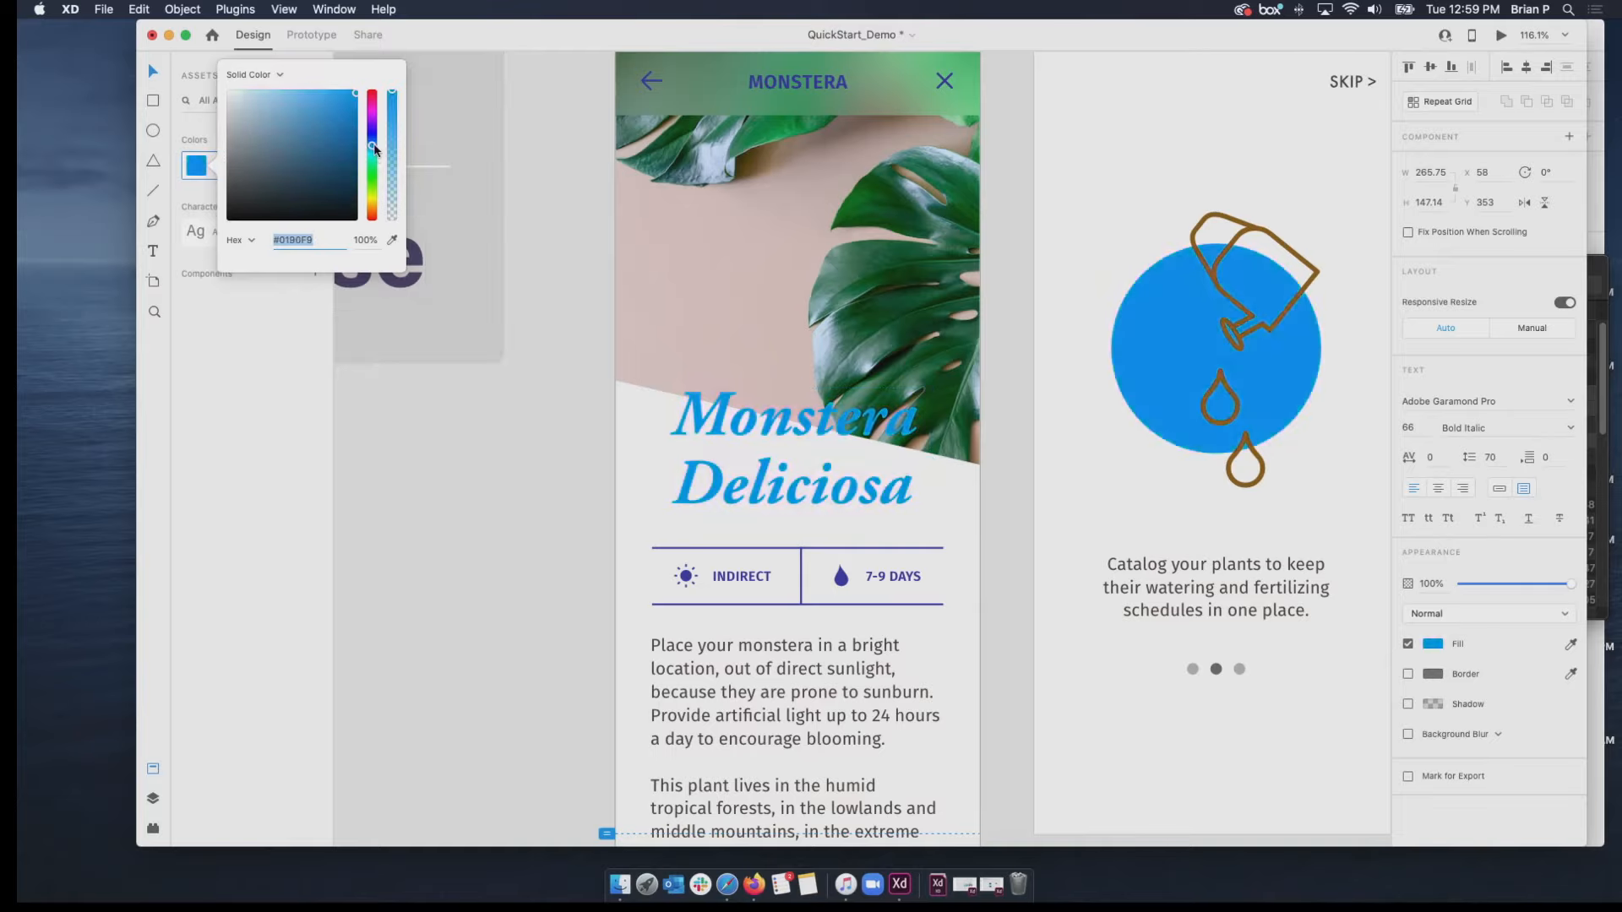
drag(272, 160, 357, 90)
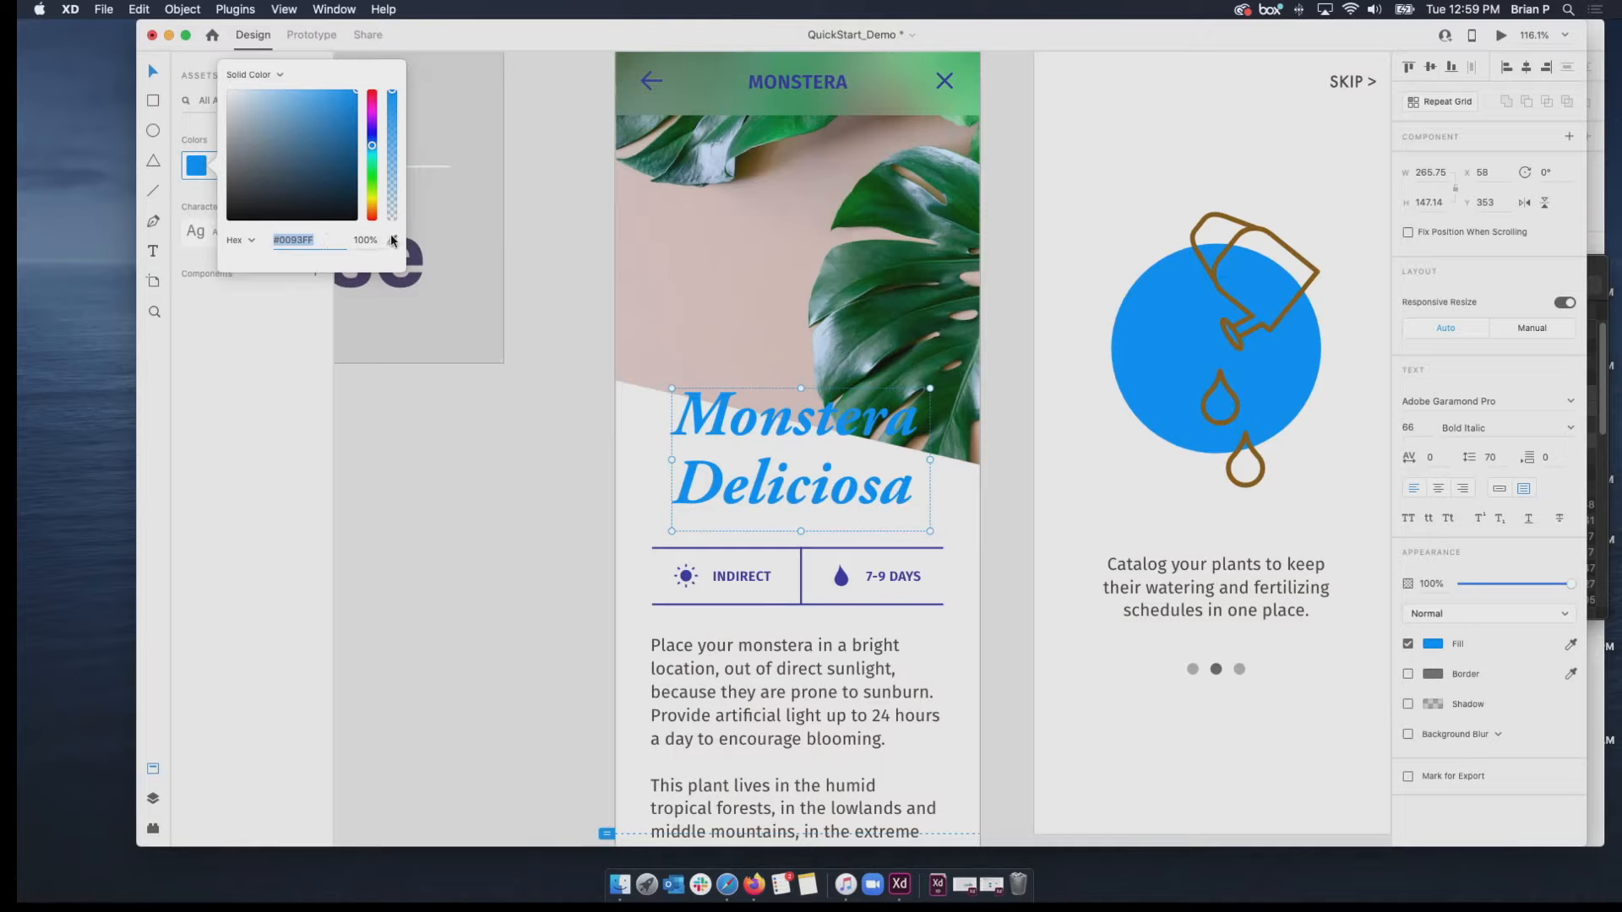
Try 40% opacity on the edited color asset, restore it to 100%, and shift its hue to orange #FF9D00.
drag(393, 93, 398, 154)
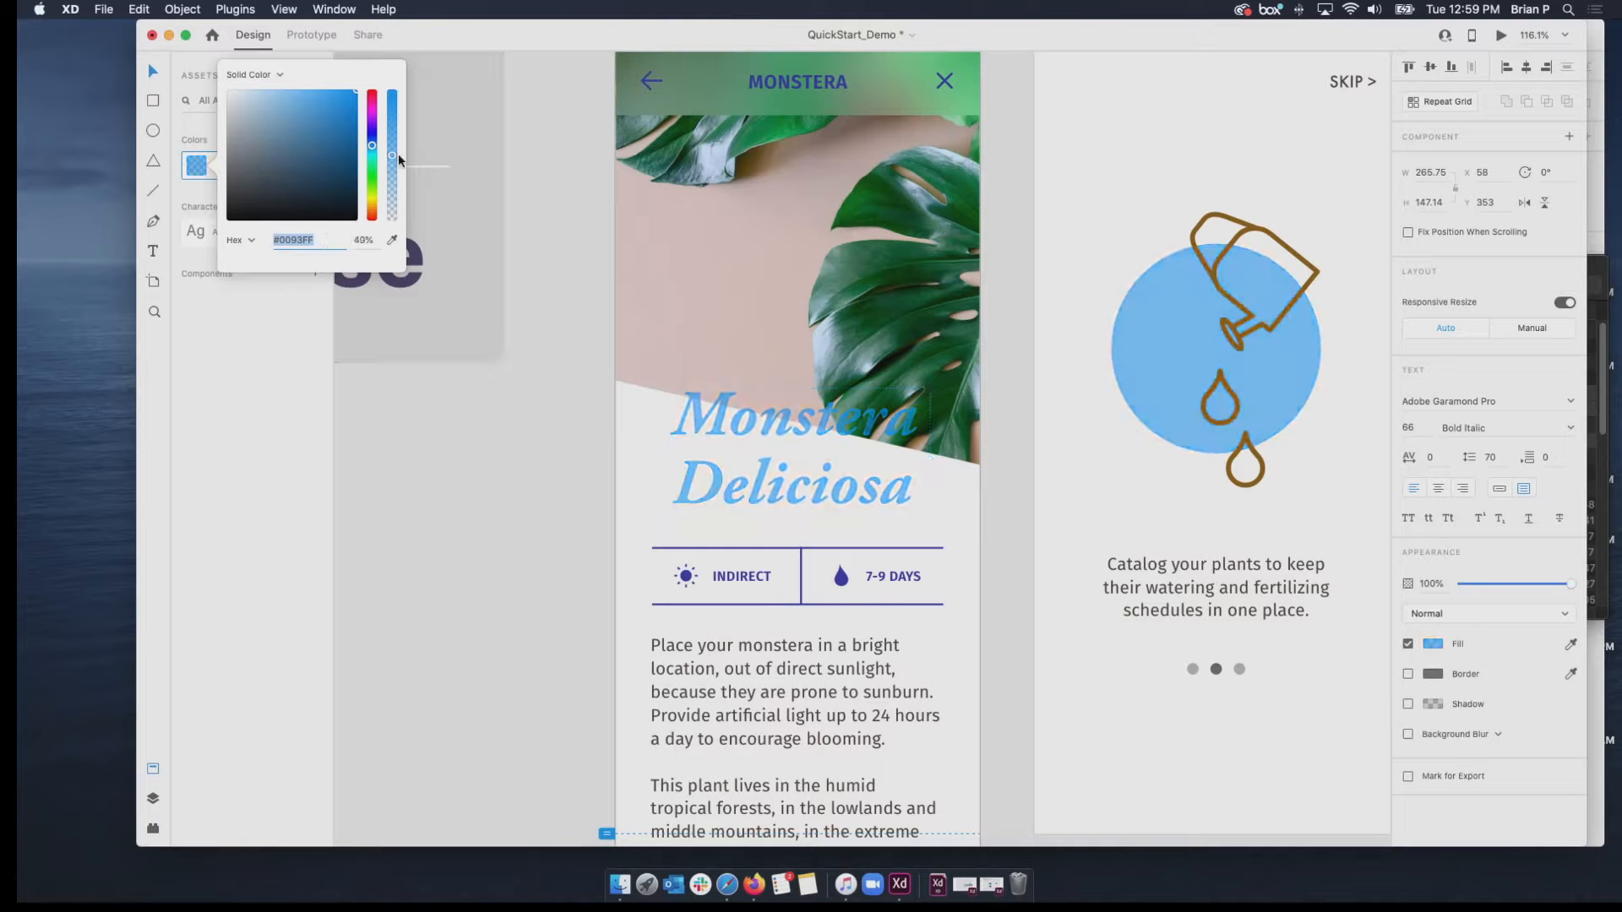
drag(392, 155, 393, 91)
drag(371, 145, 370, 207)
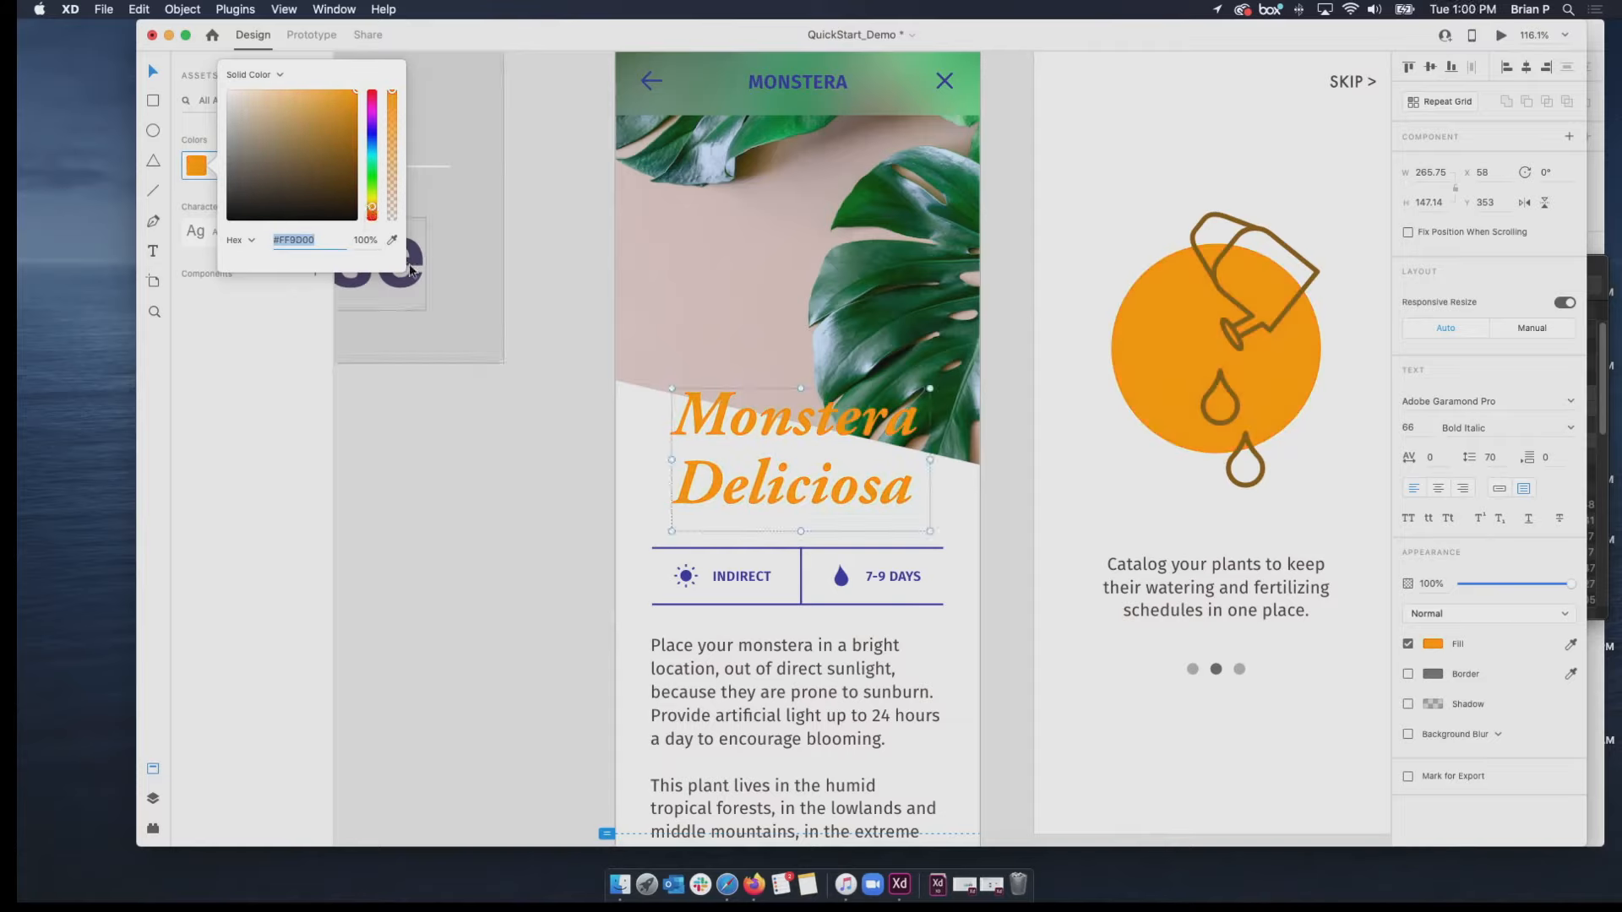
click(614, 286)
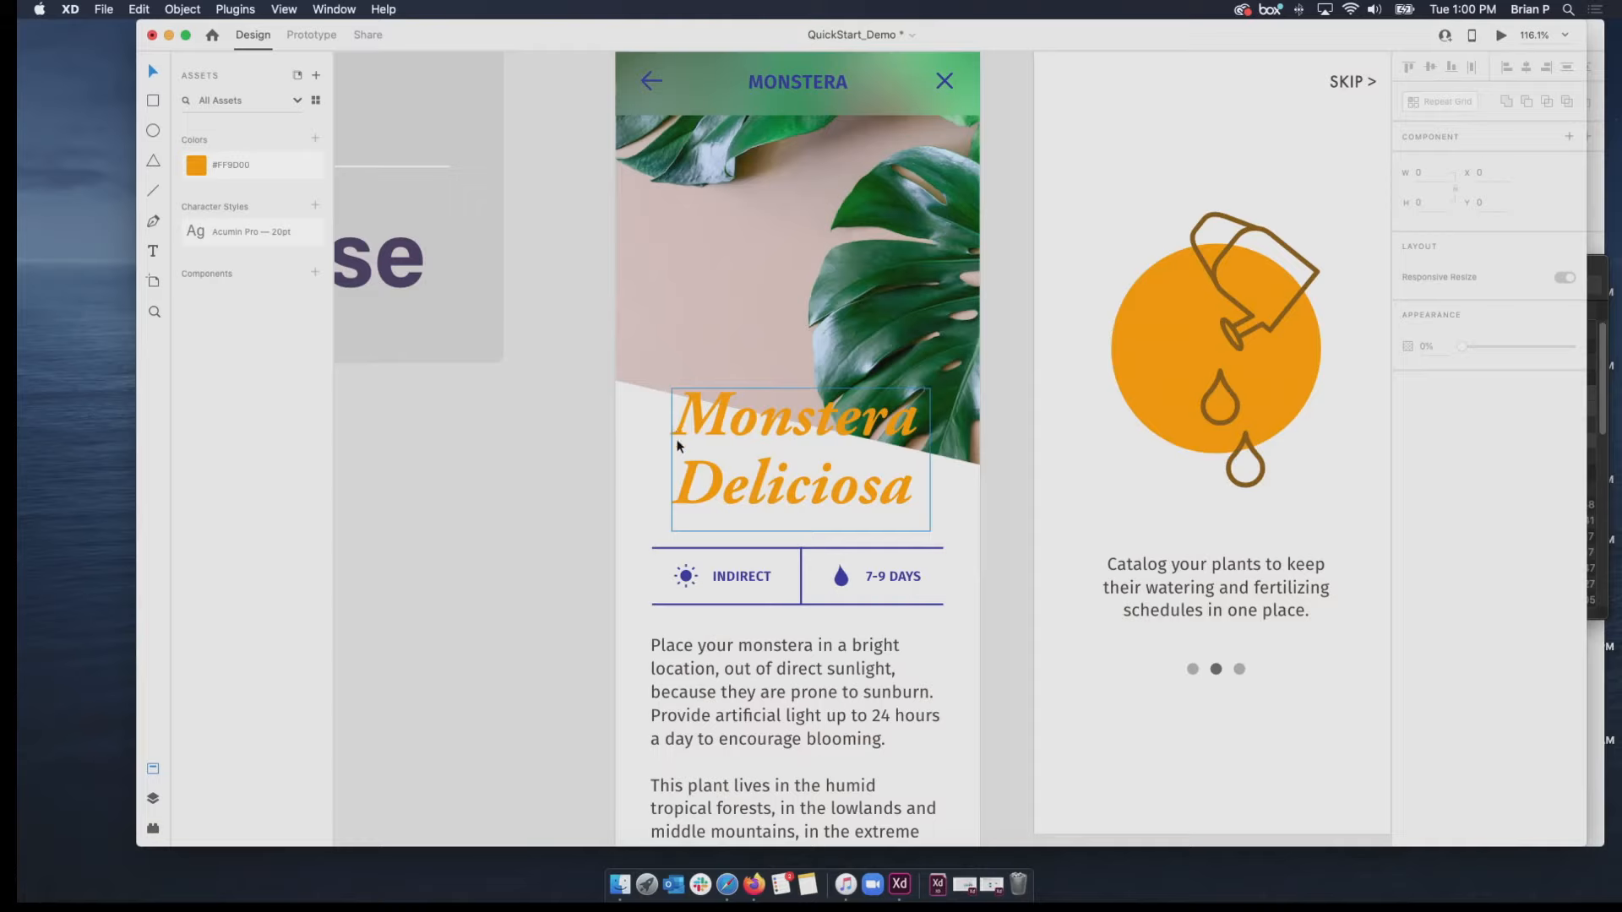
Add the colors of Monstera 02's Indirect / 7-9 Days bar to the document assets and apply the saved #3107C4 to the bar.
right_click(879, 578)
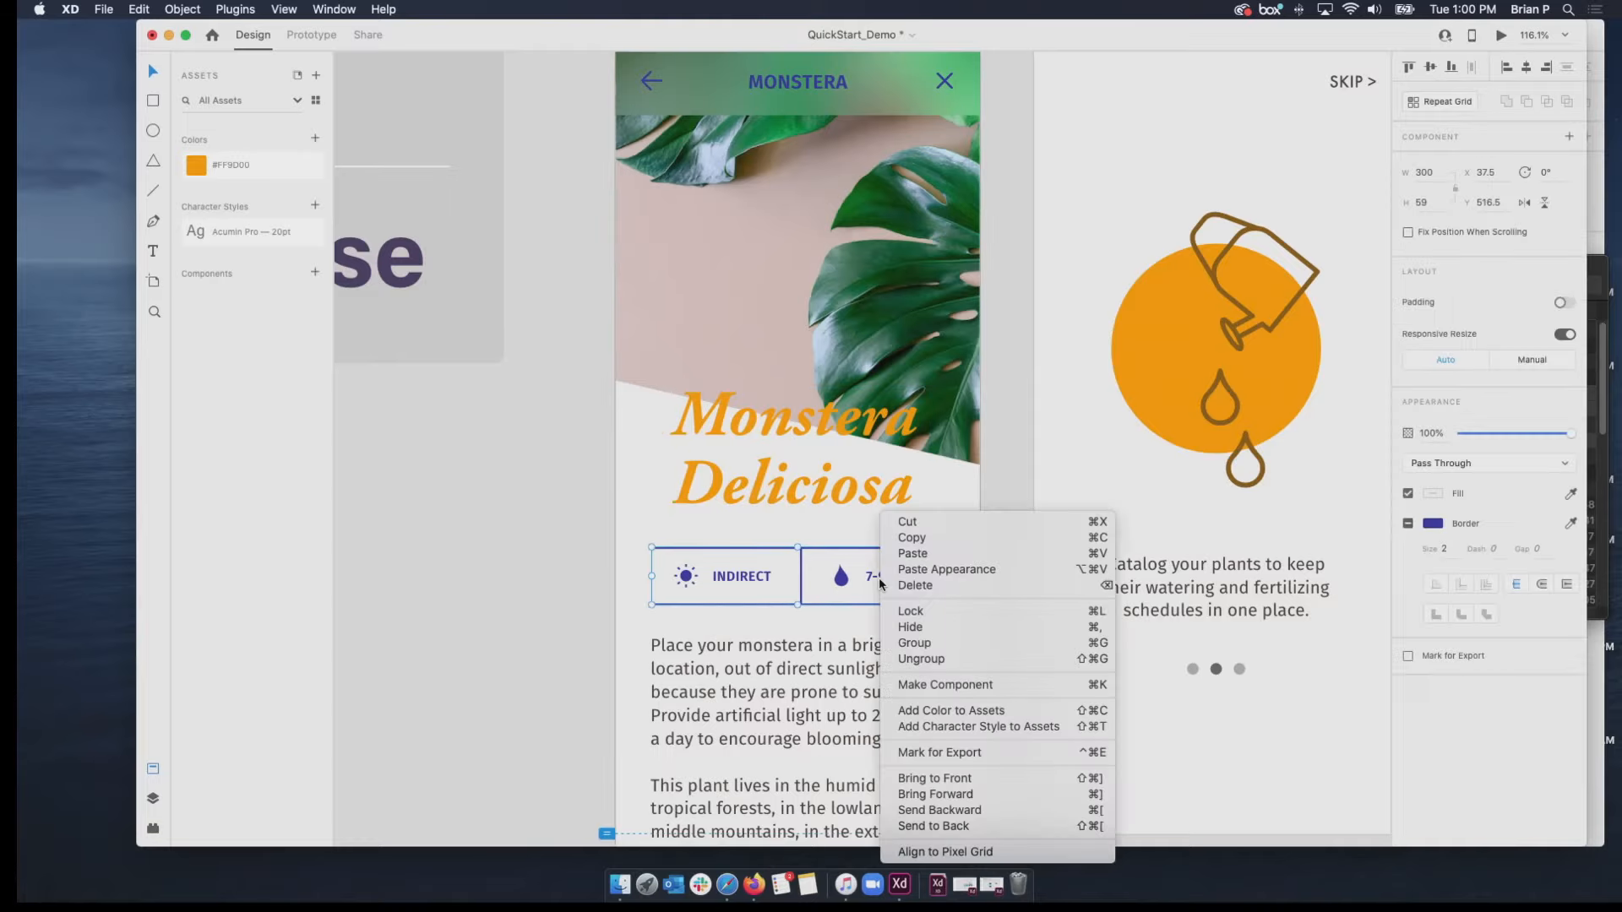
click(966, 712)
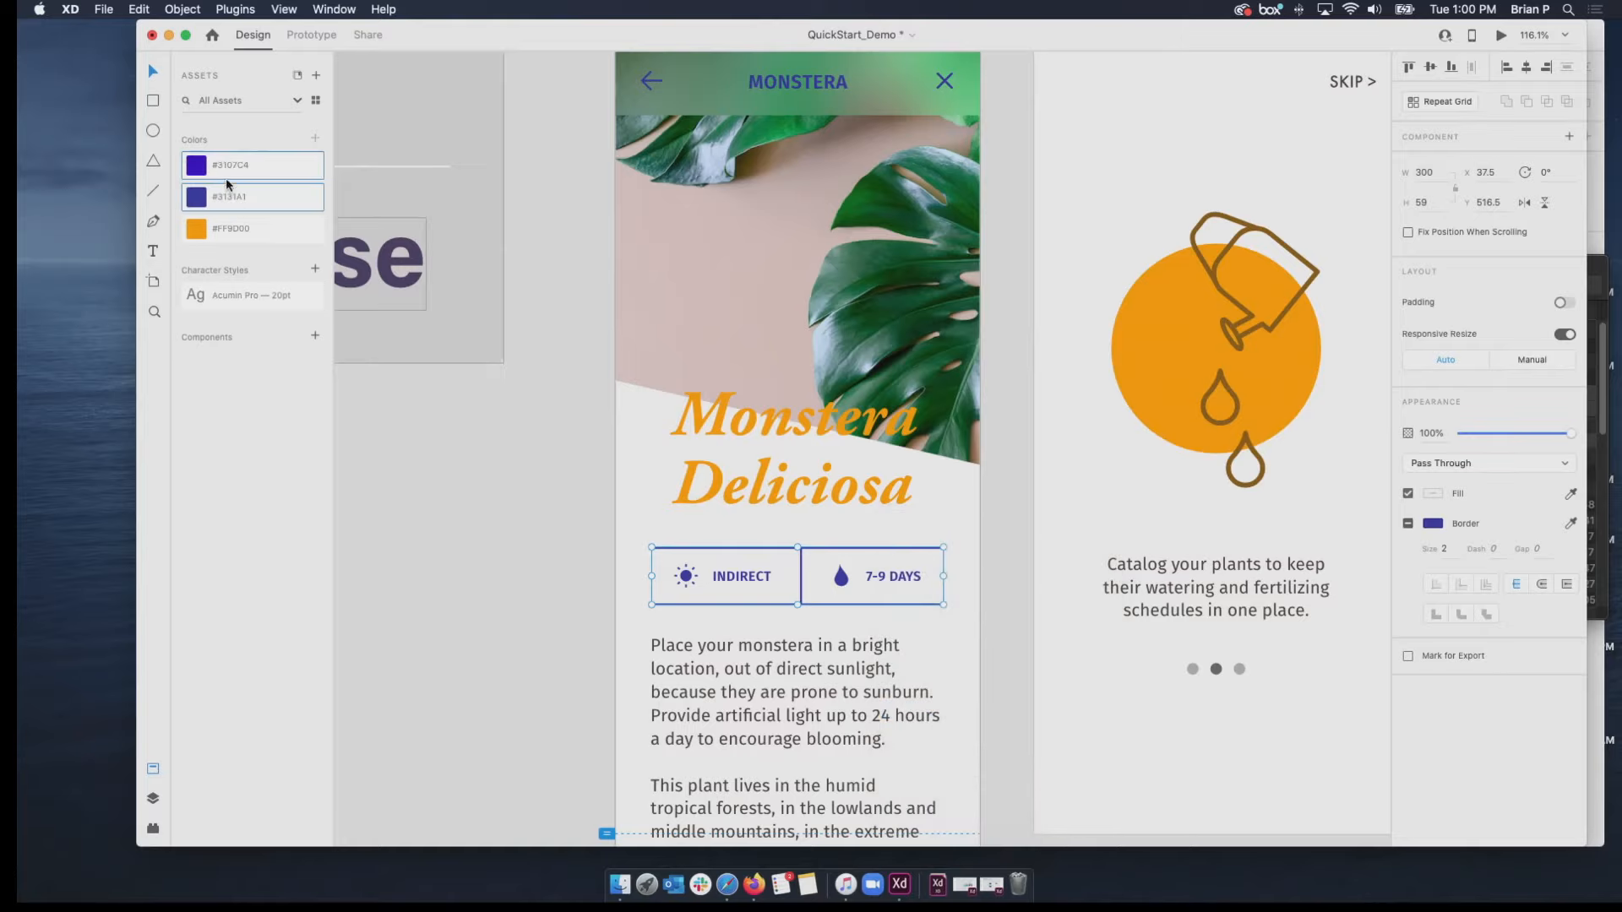
click(194, 171)
Edit the saved #3107C4 color asset to the magenta #C407AE.
right_click(196, 174)
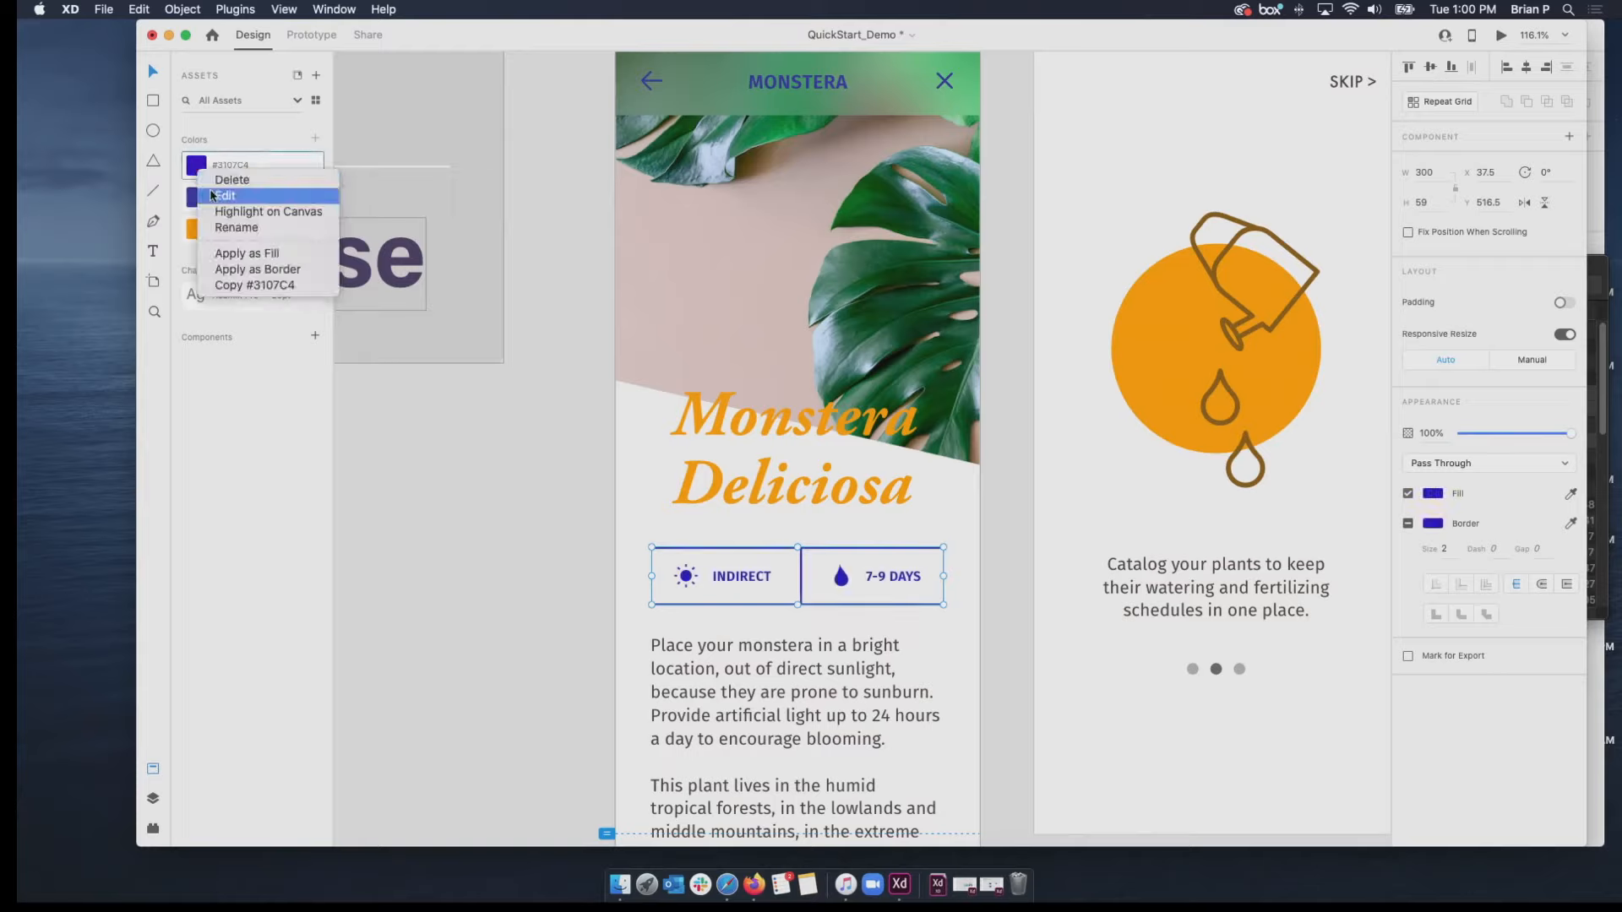
click(218, 201)
mouse_move(373, 129)
mouse_down()
mouse_move(377, 96)
mouse_move(377, 113)
mouse_up()
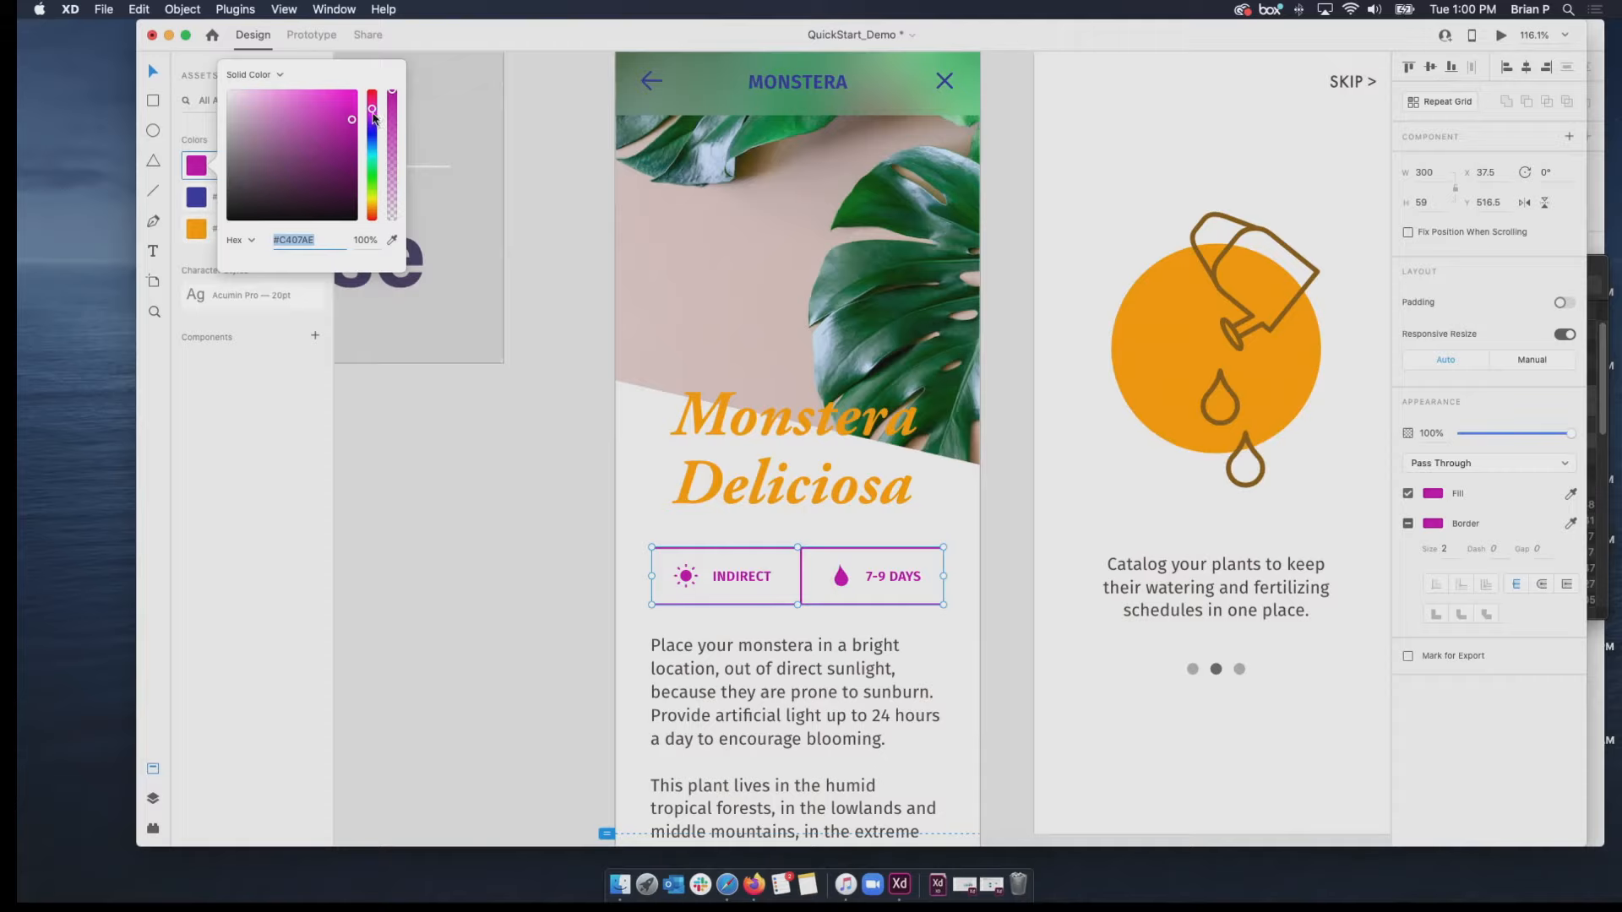
click(267, 466)
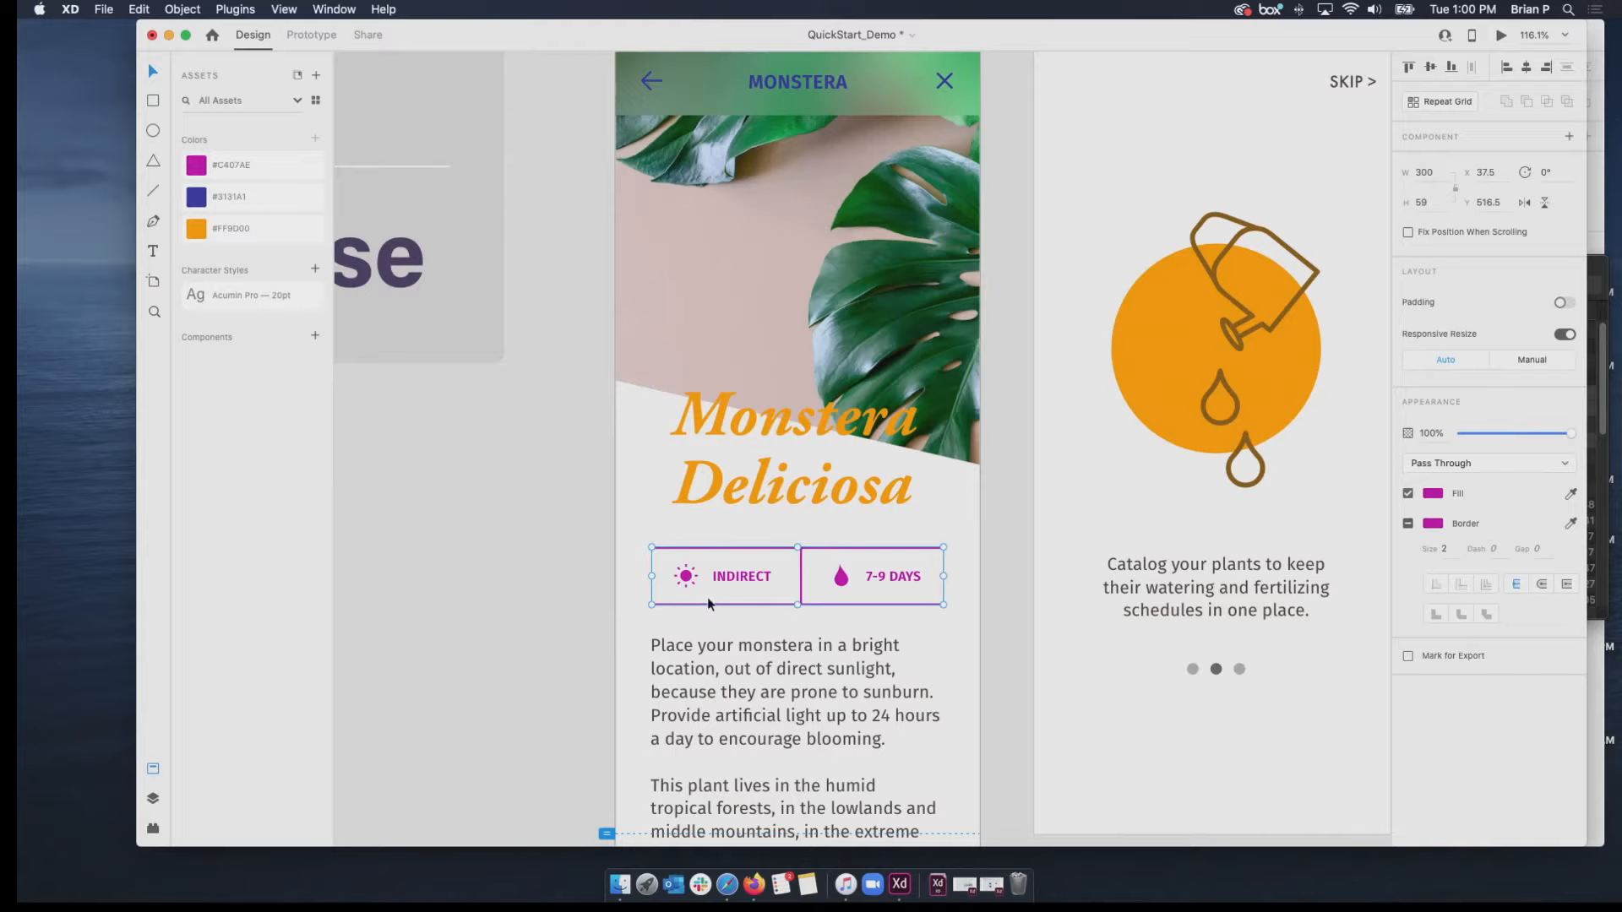
click(600, 588)
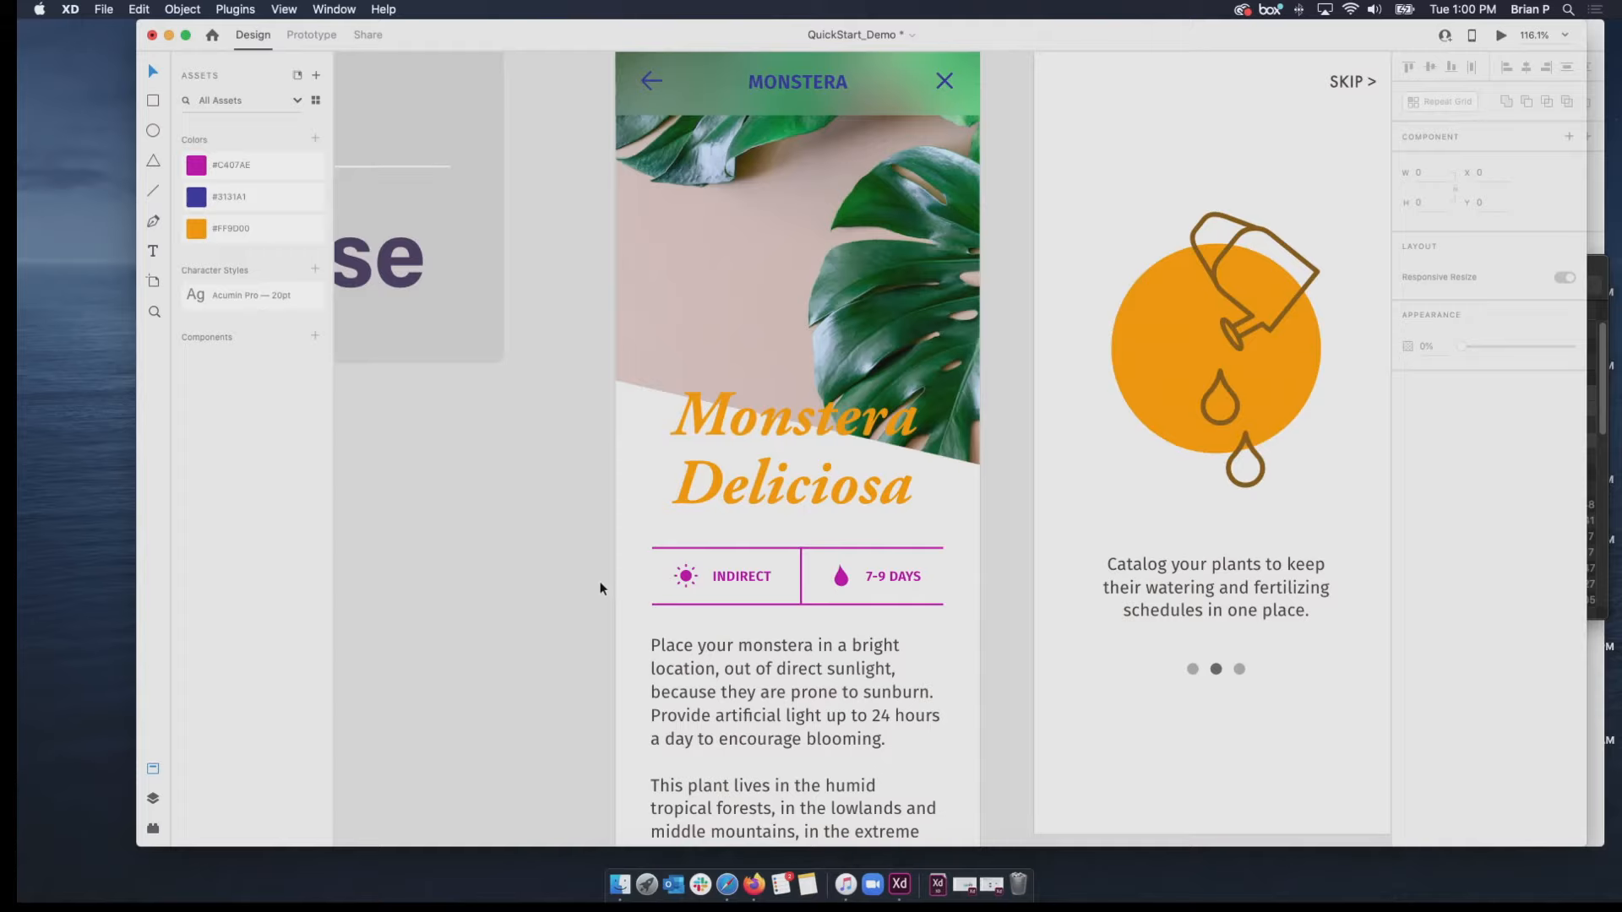
Make the sun icon inside Monstera 02's Indirect / 7-9 Days bar a component.
click(678, 589)
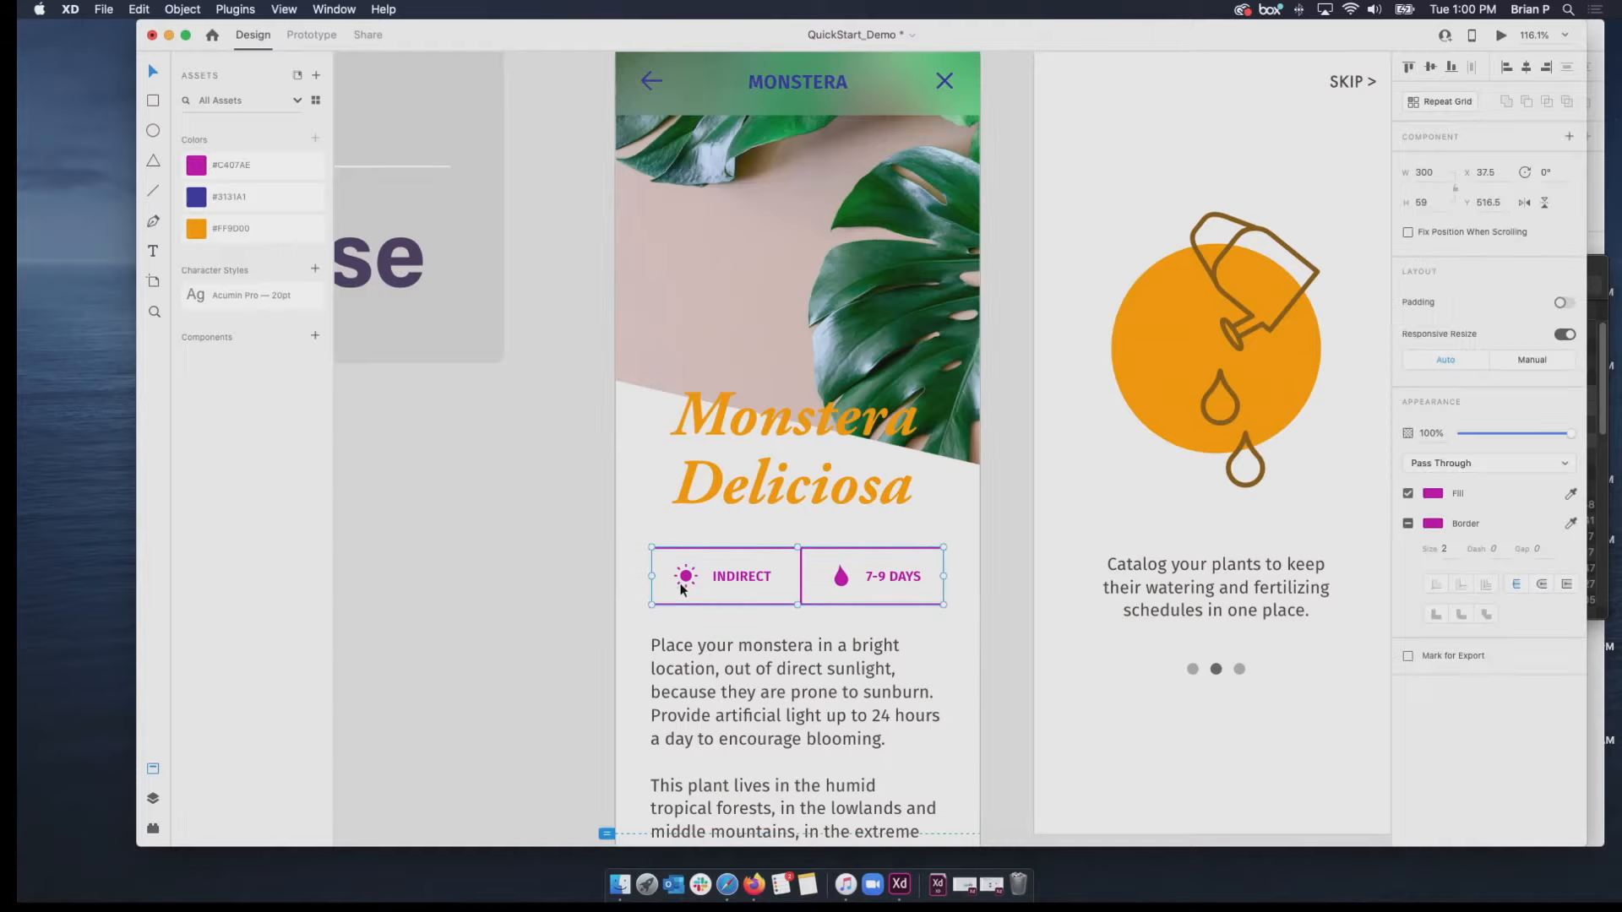
double_click(683, 589)
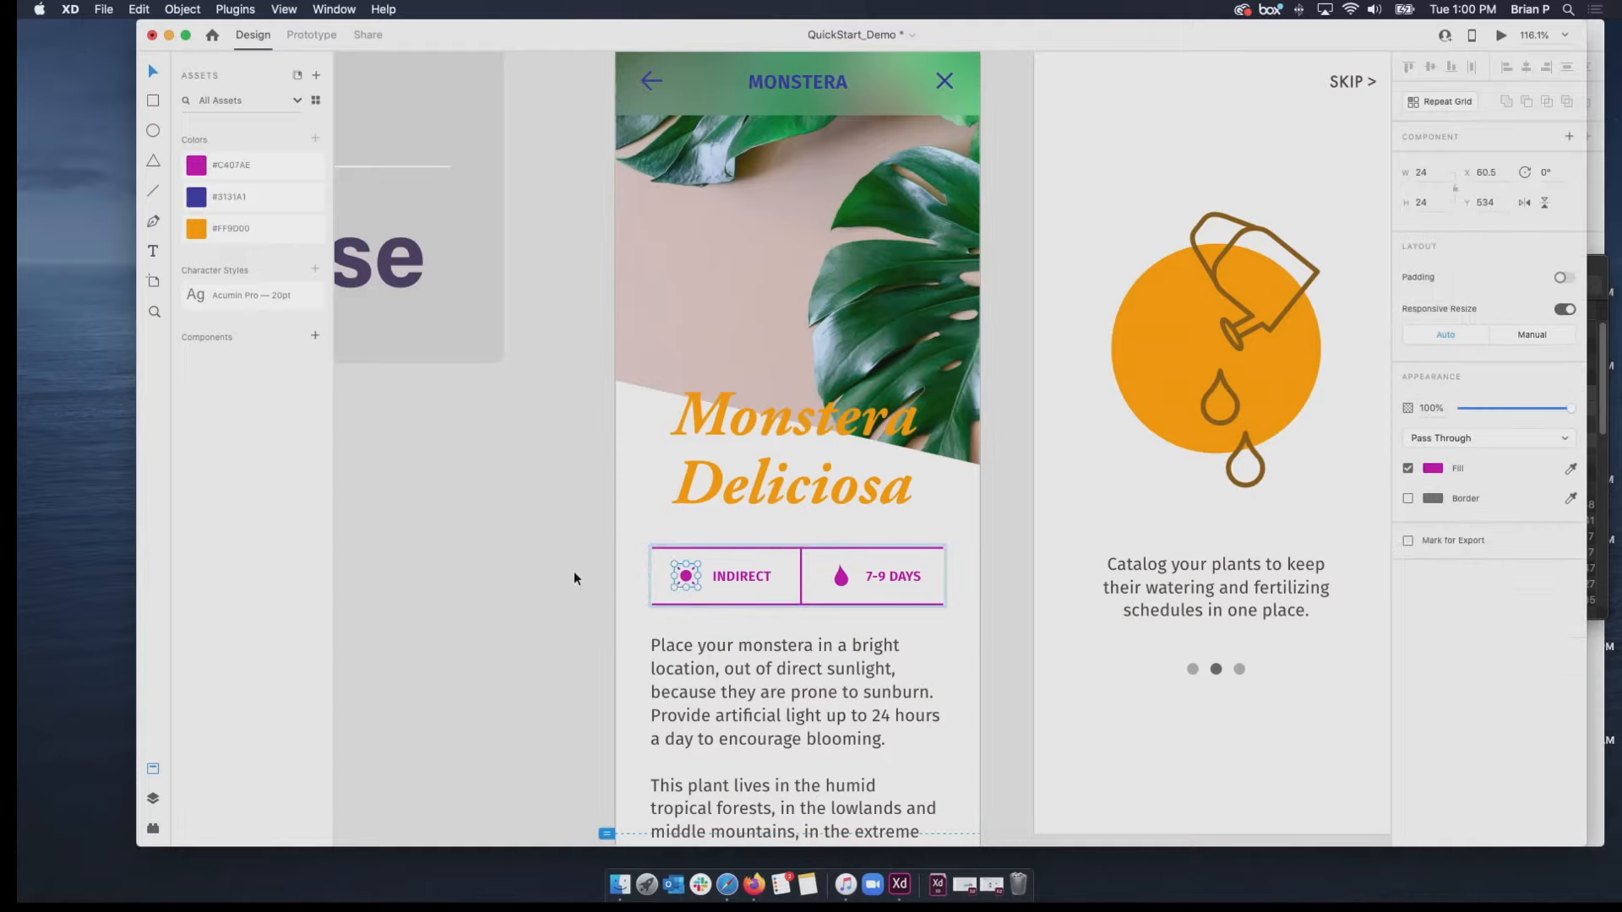
click(569, 571)
click(686, 582)
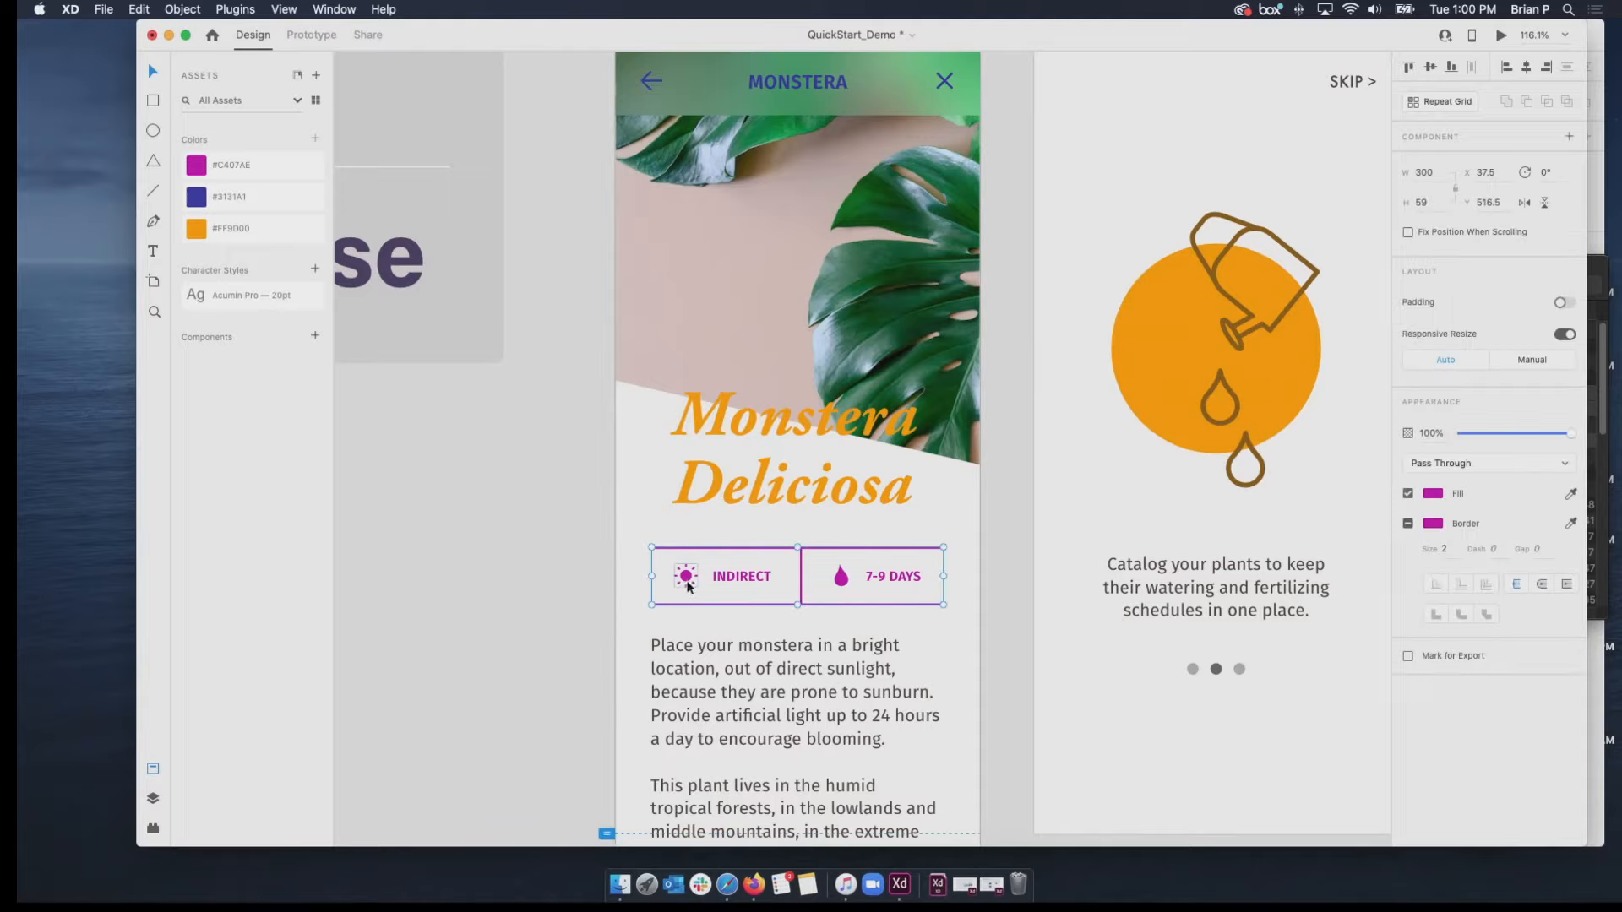
double_click(687, 583)
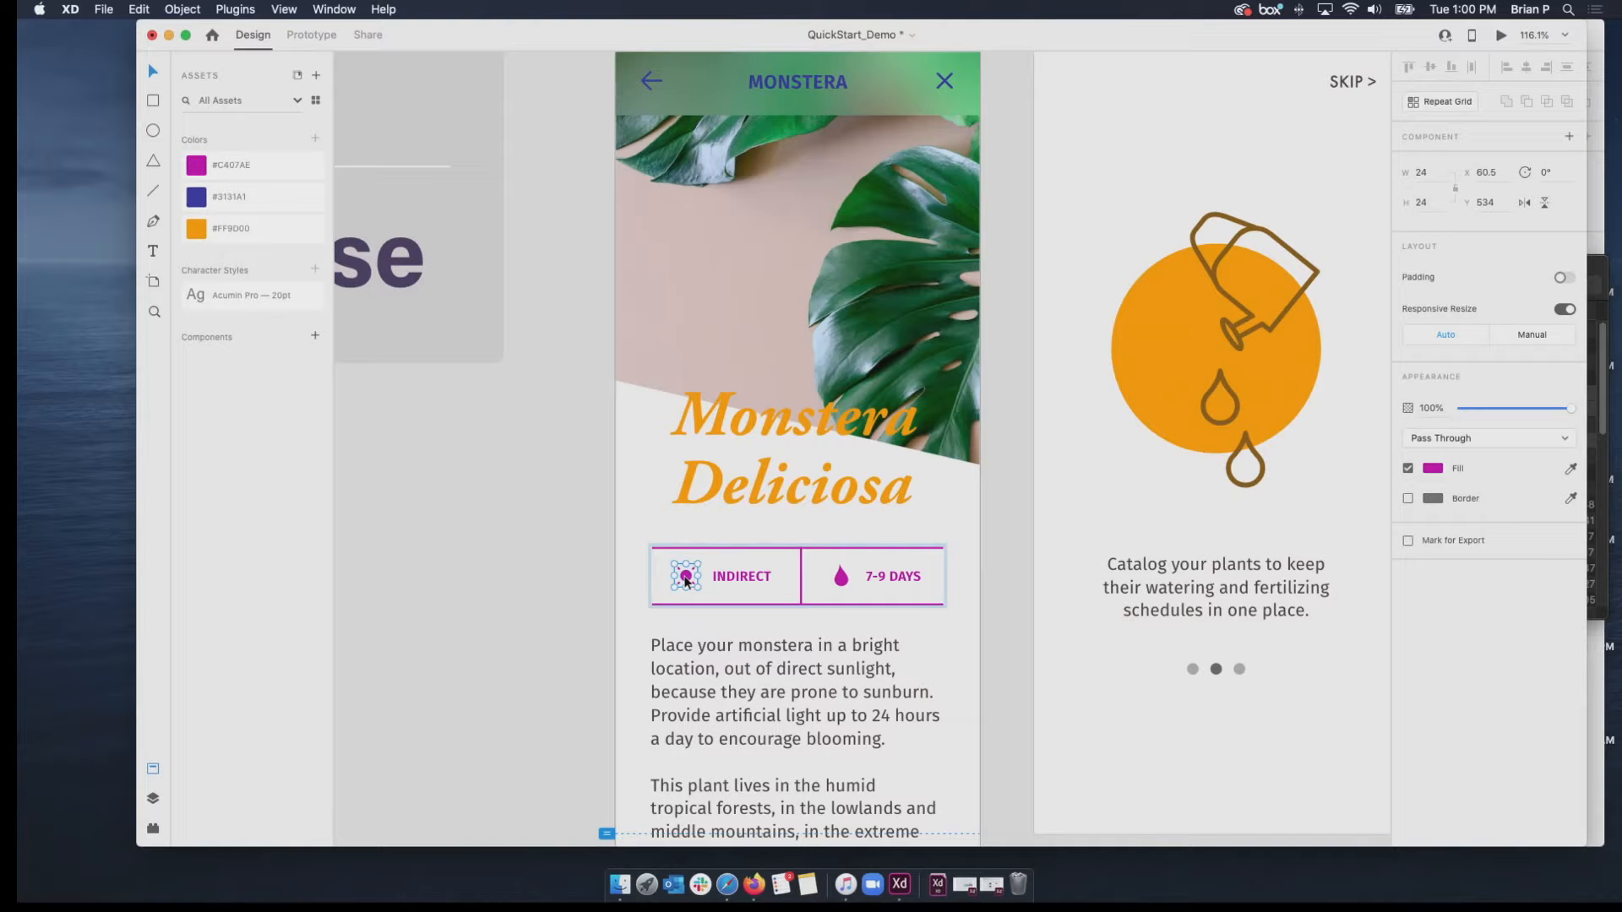
drag(675, 576, 919, 580)
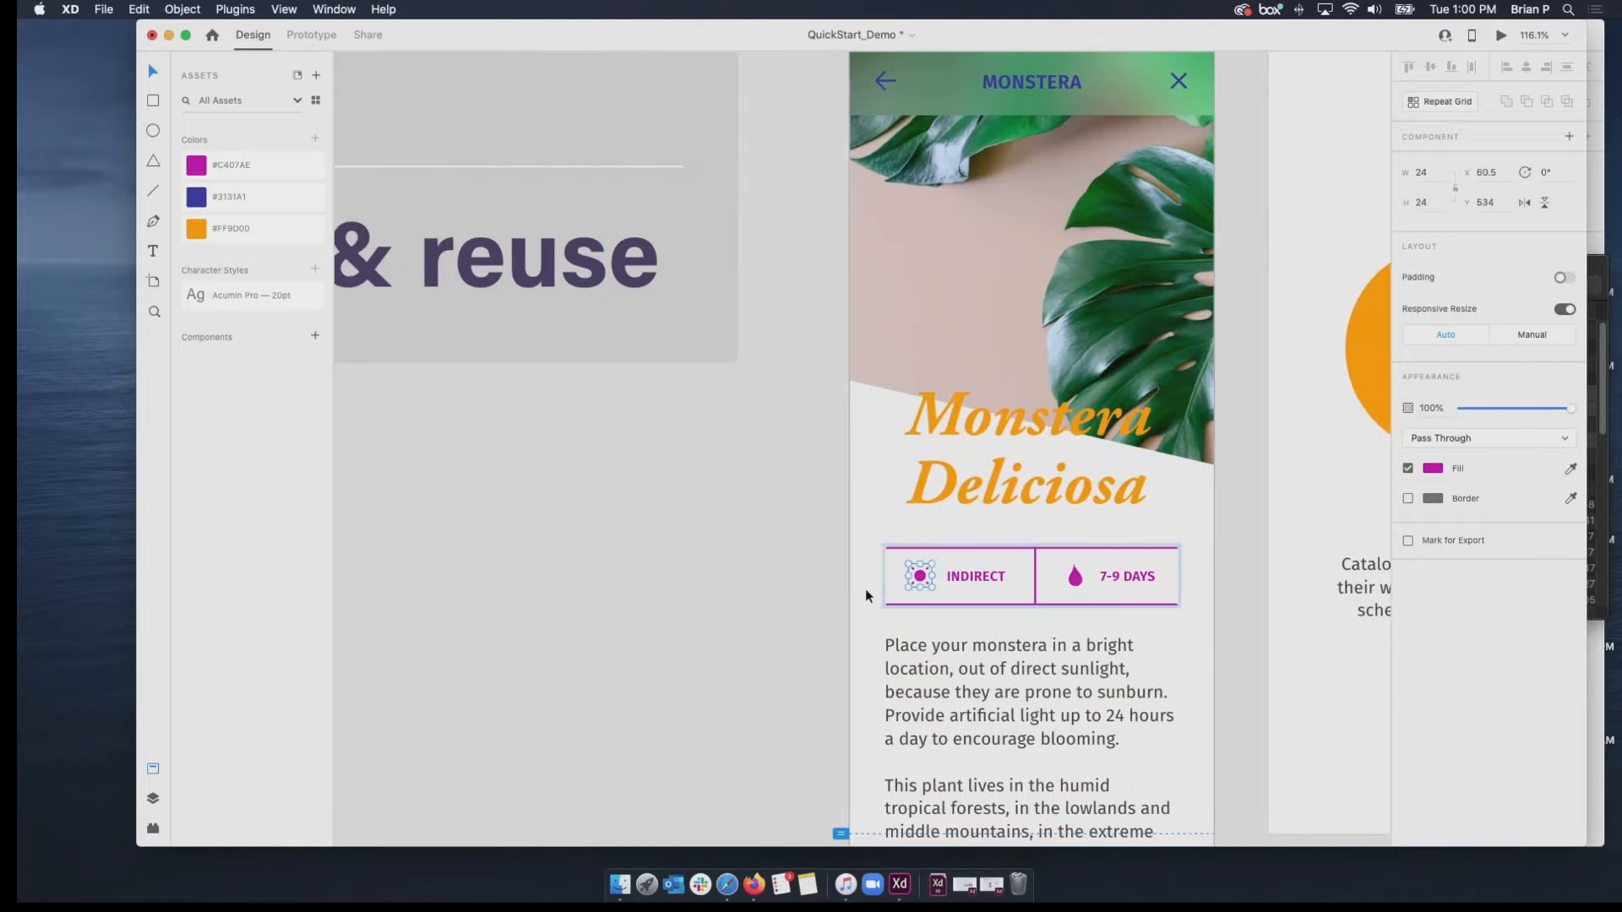
right_click(921, 582)
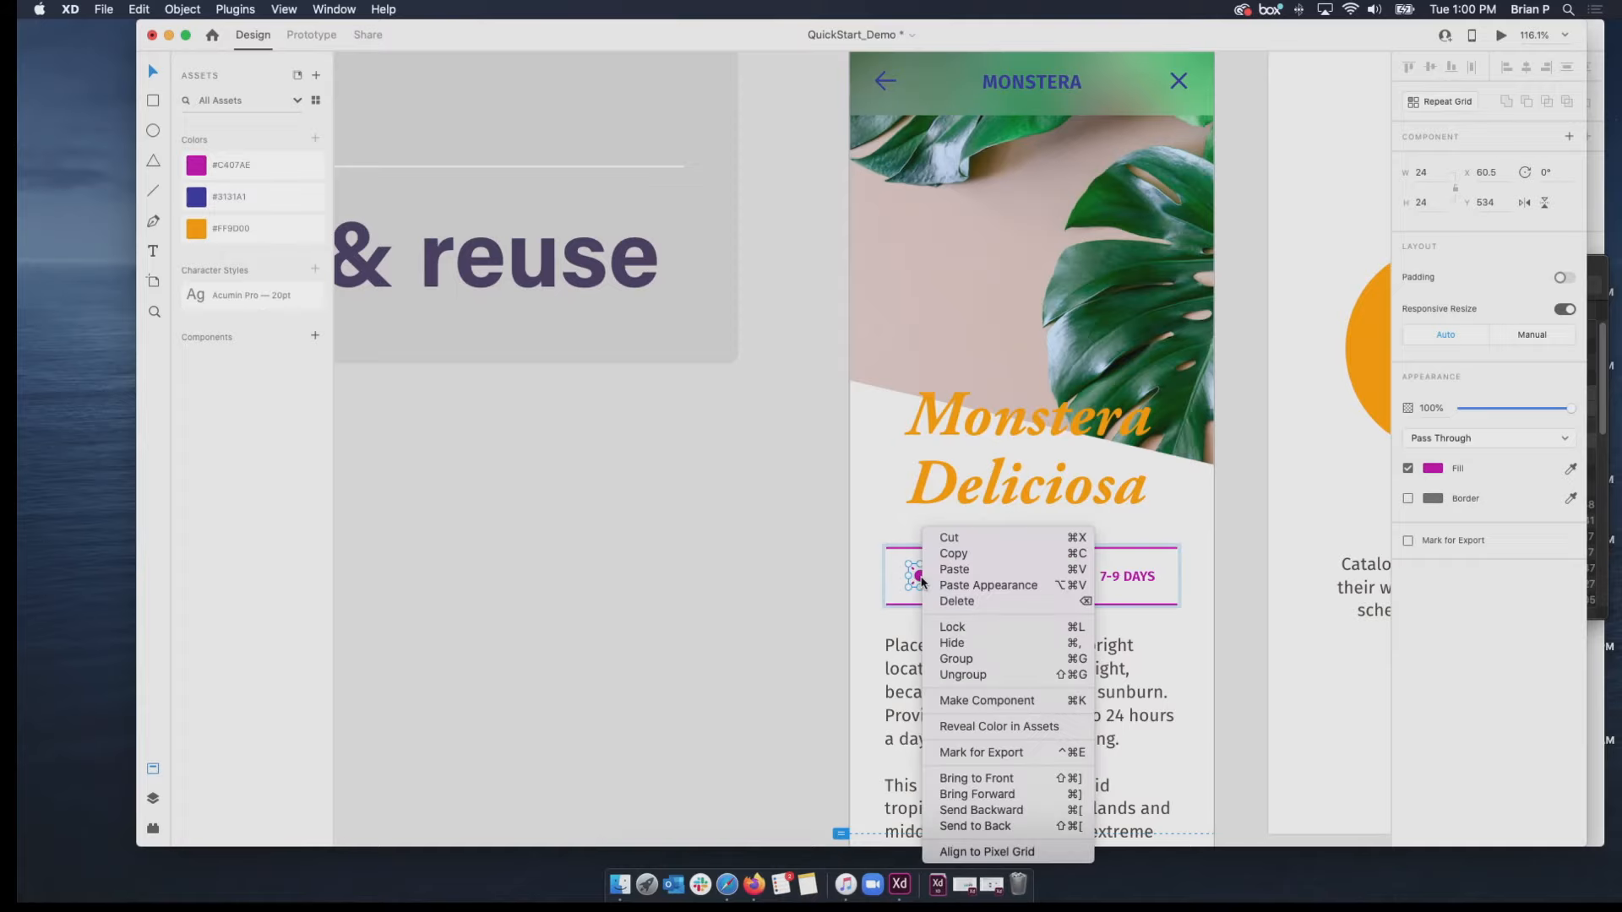
click(1007, 707)
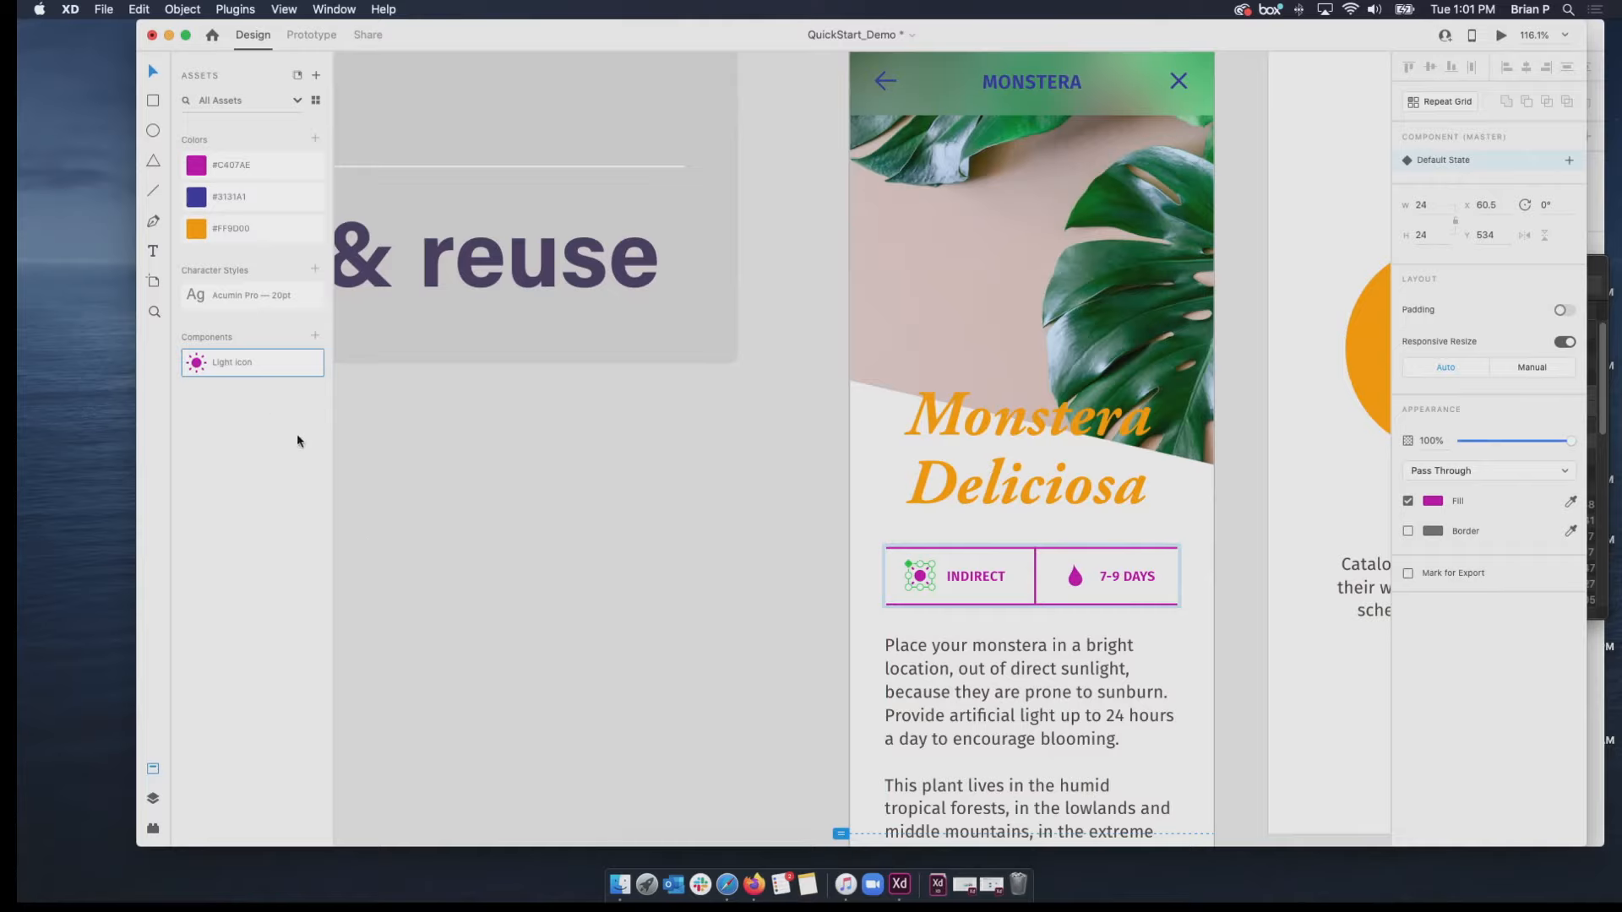
Place an instance of the Light Icon component on Monstera 02, just in front of the word Monstera in the title.
drag(204, 378, 1200, 645)
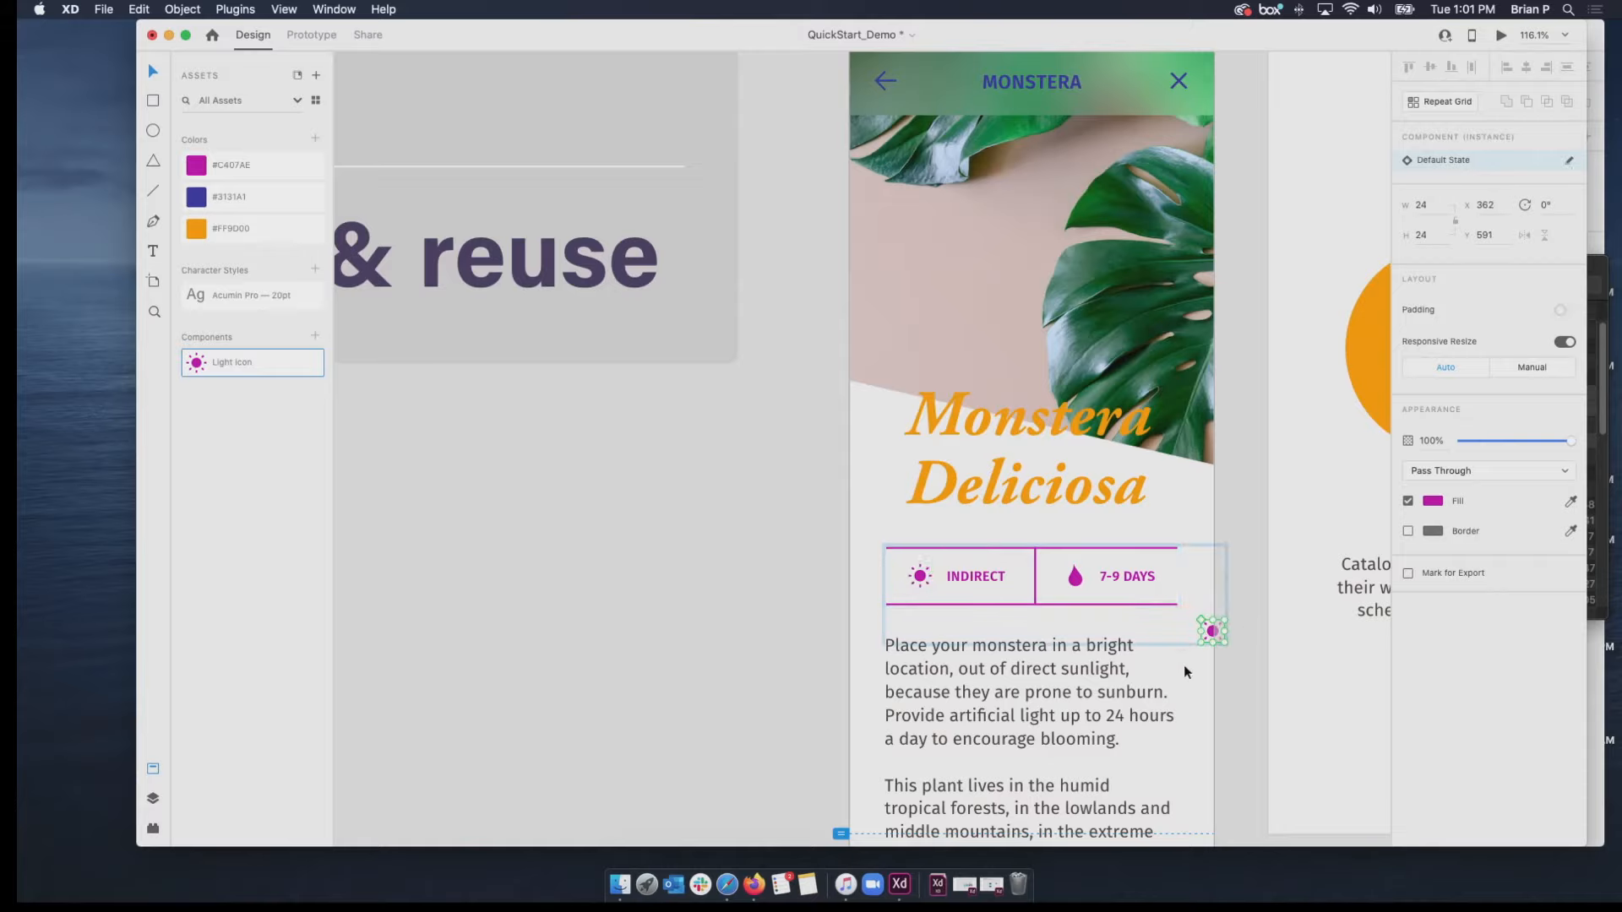
drag(1209, 626, 882, 407)
click(390, 438)
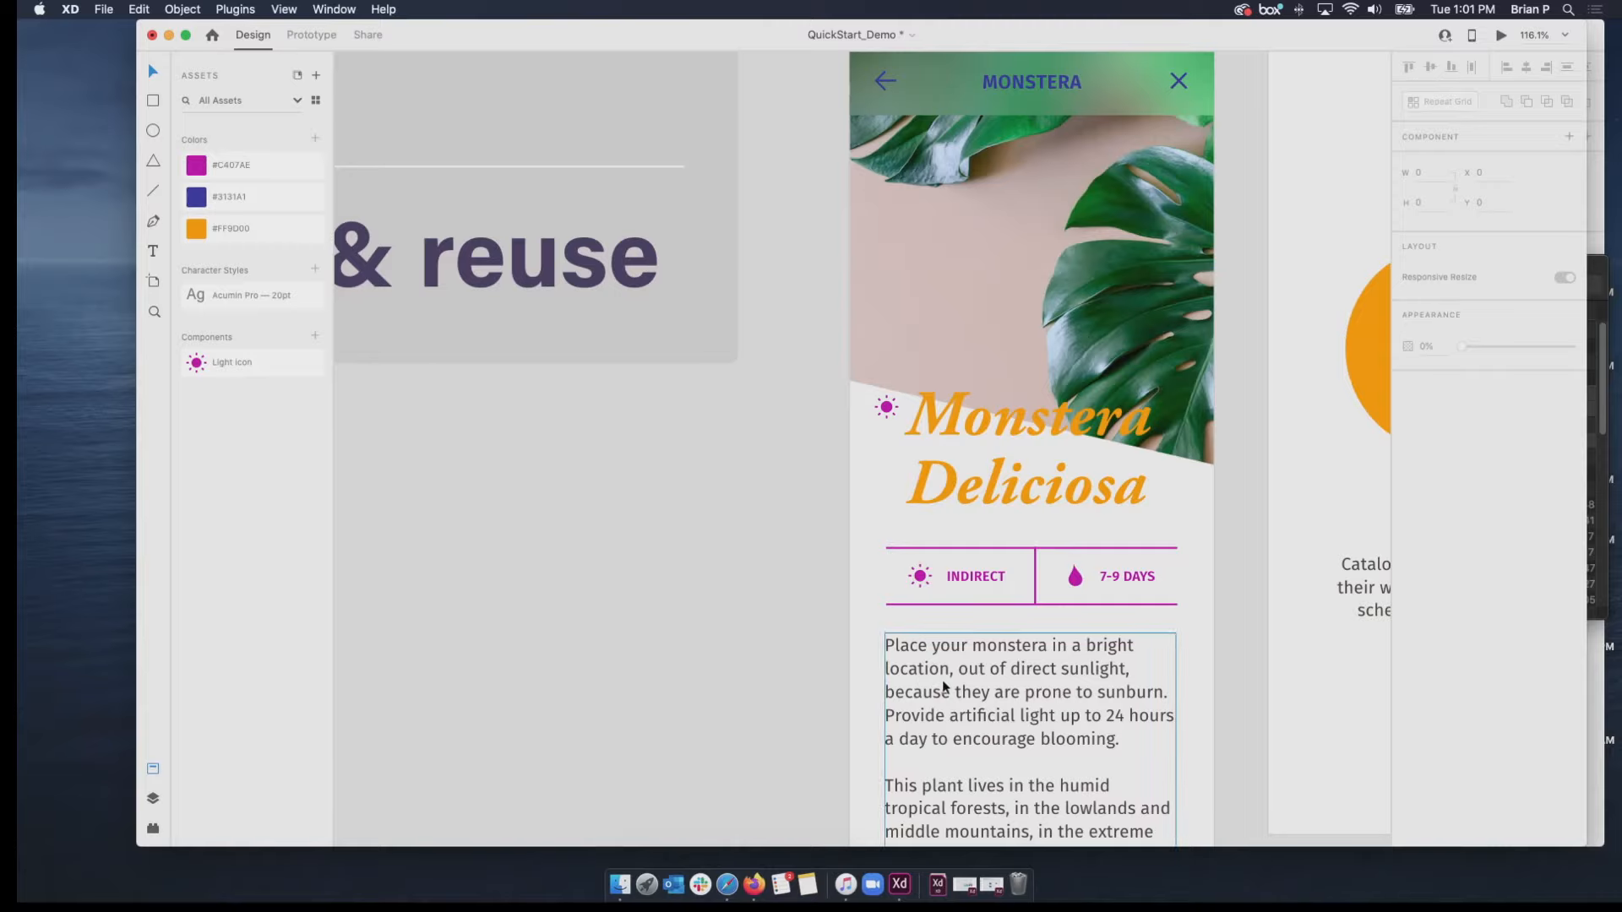
Look over the Browse 03 and Monstera 03 artboards and return to the Add interactions section to select Browse 02.
scroll(945, 686, down, 5)
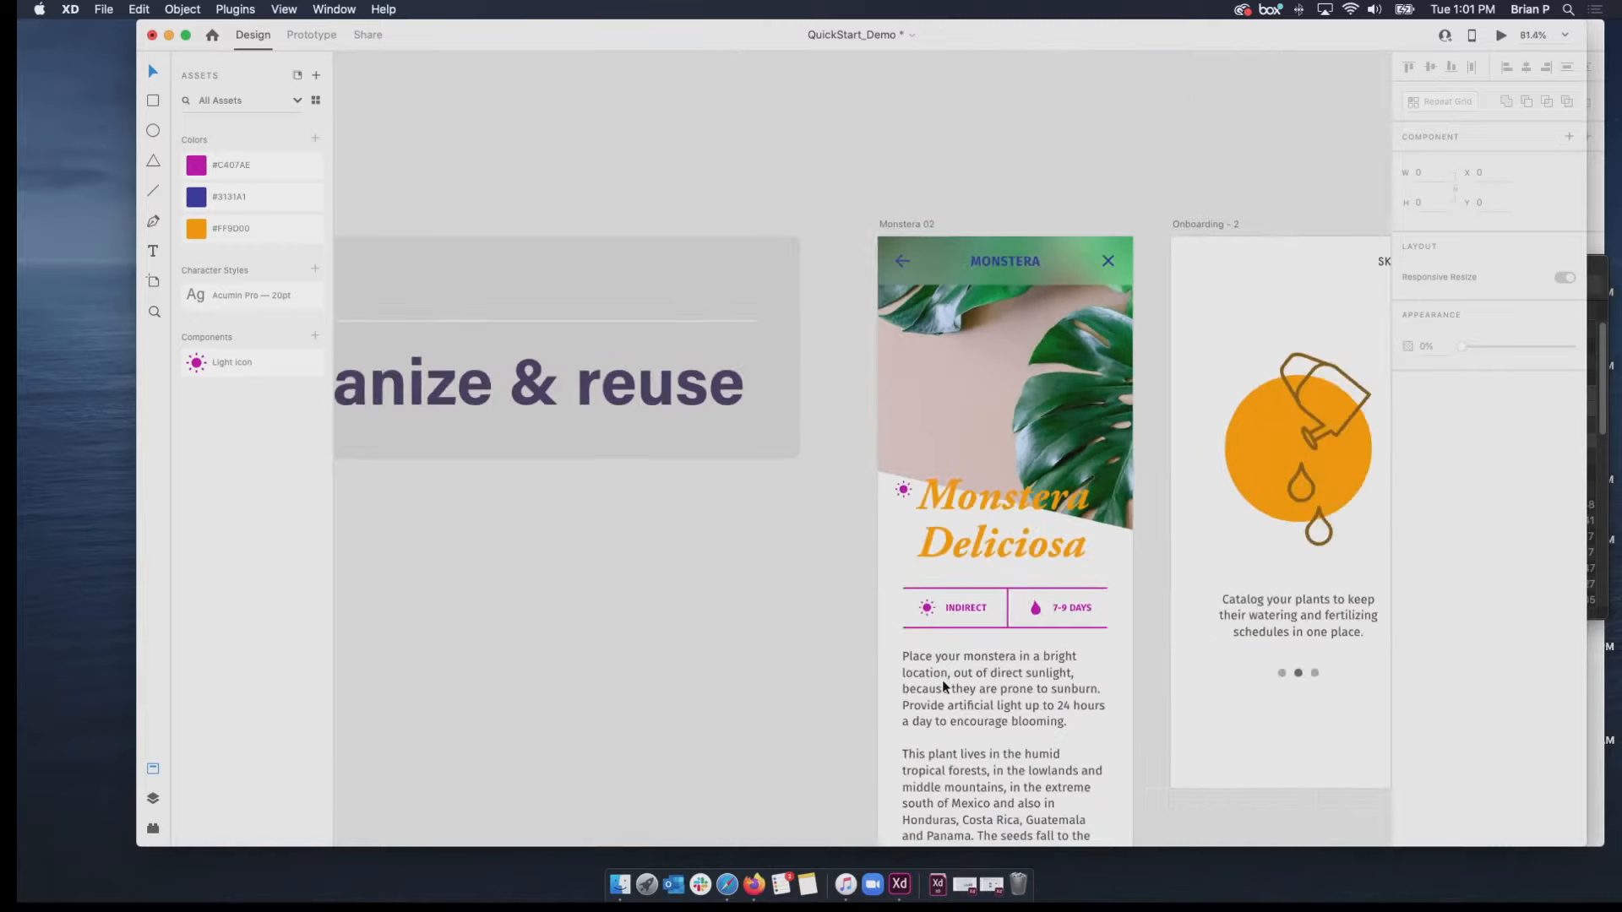
drag(941, 679, 618, 363)
scroll(618, 364, down, 5)
scroll(619, 363, down, 8)
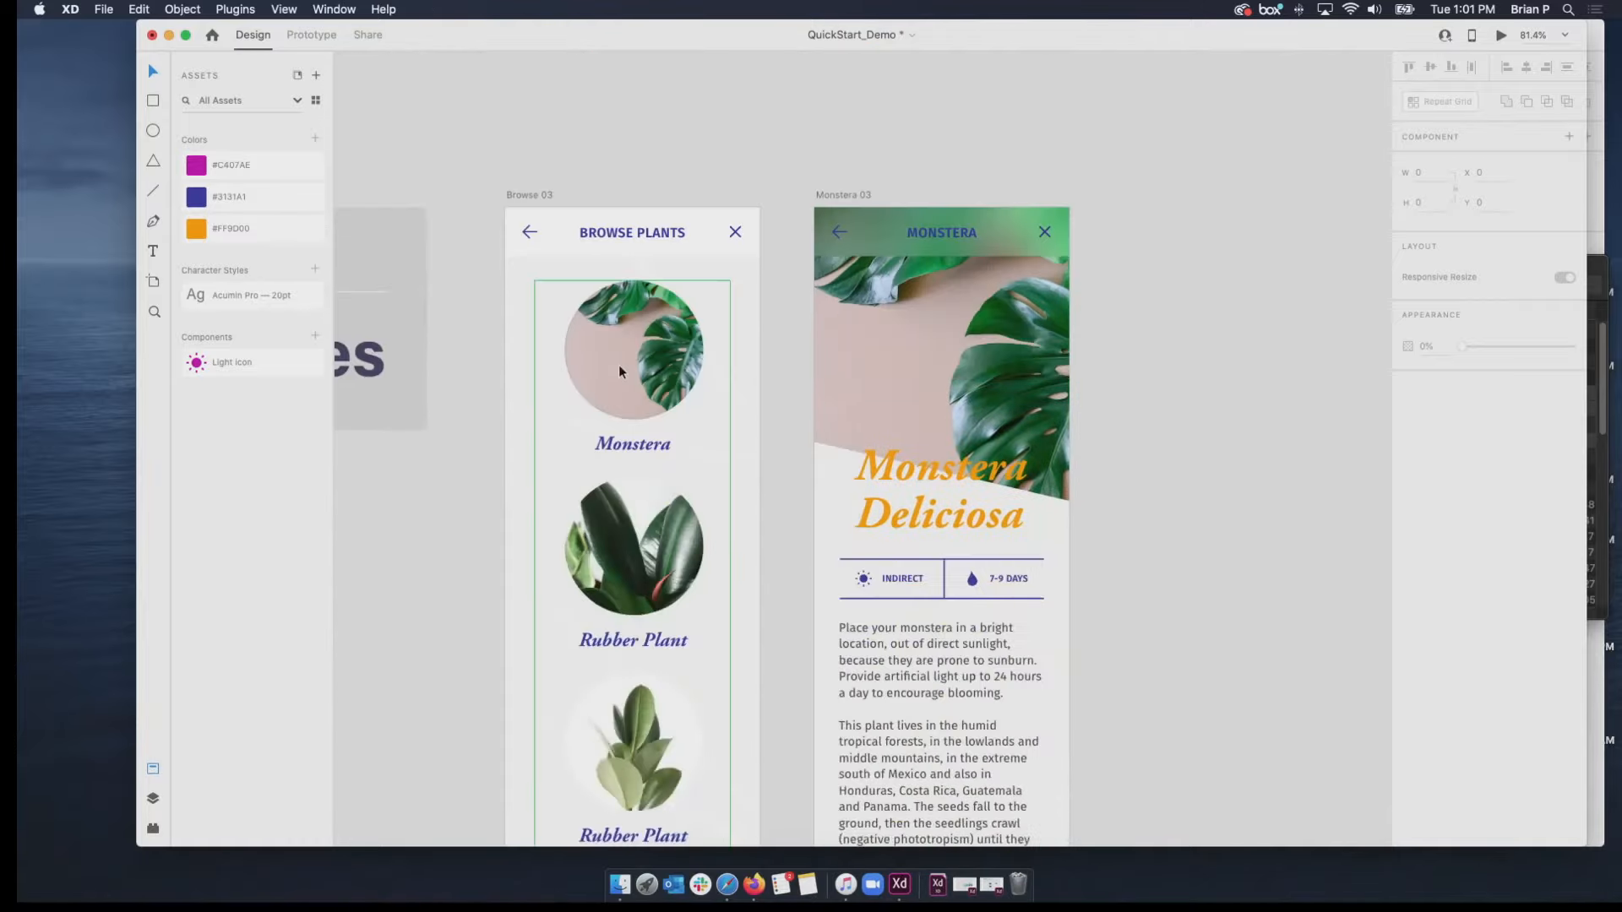
scroll(619, 363, left, 3)
scroll(618, 364, down, 5)
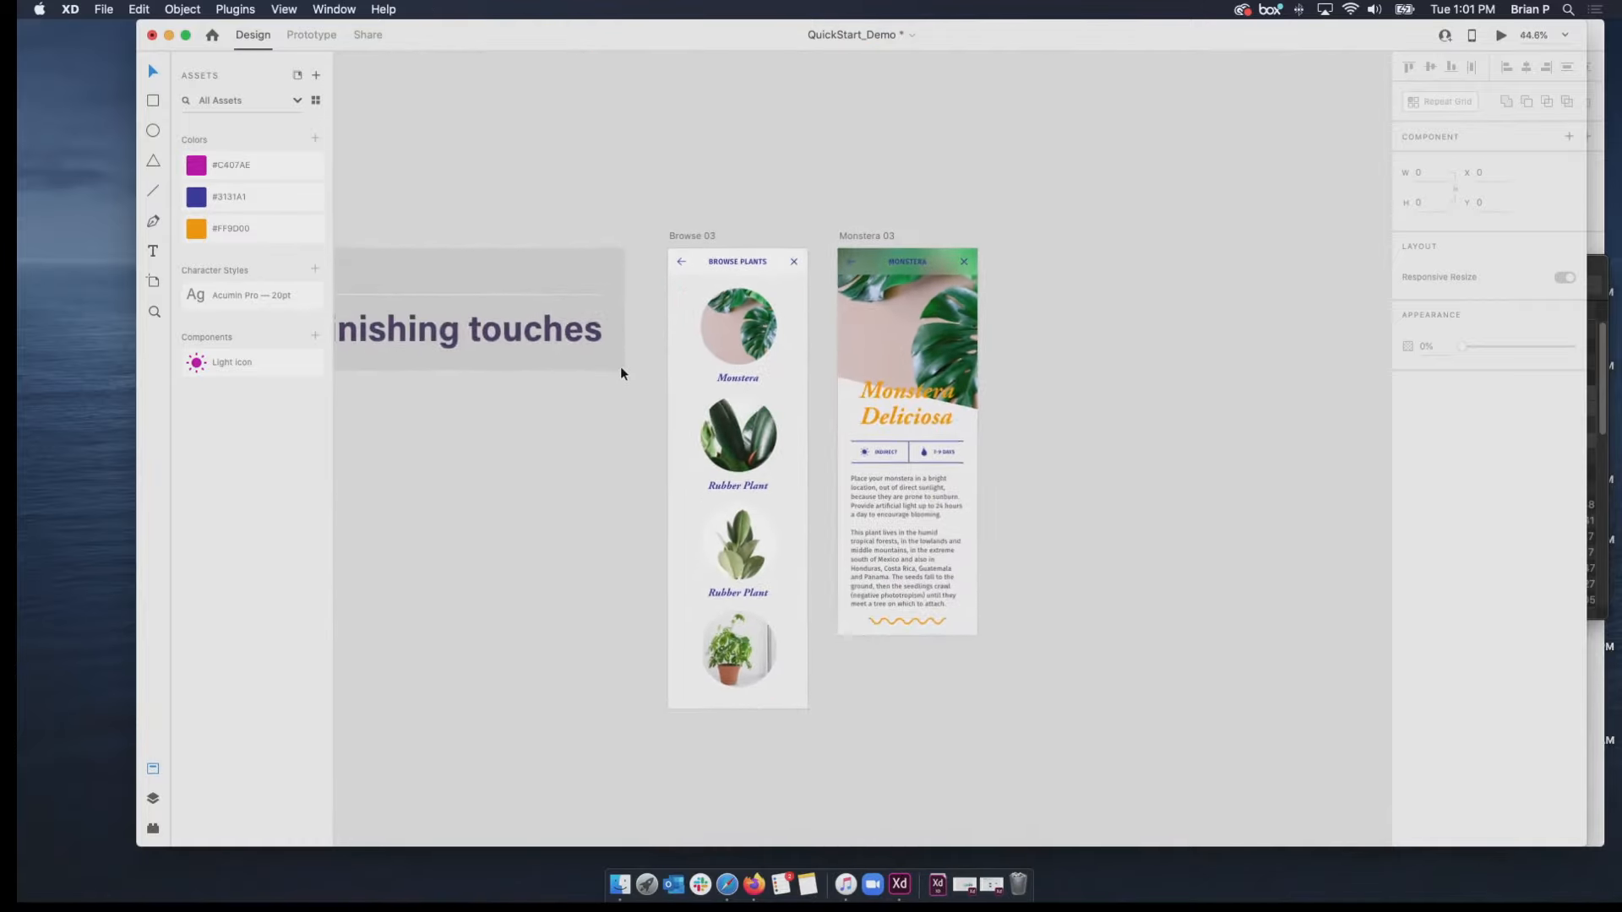
click(680, 236)
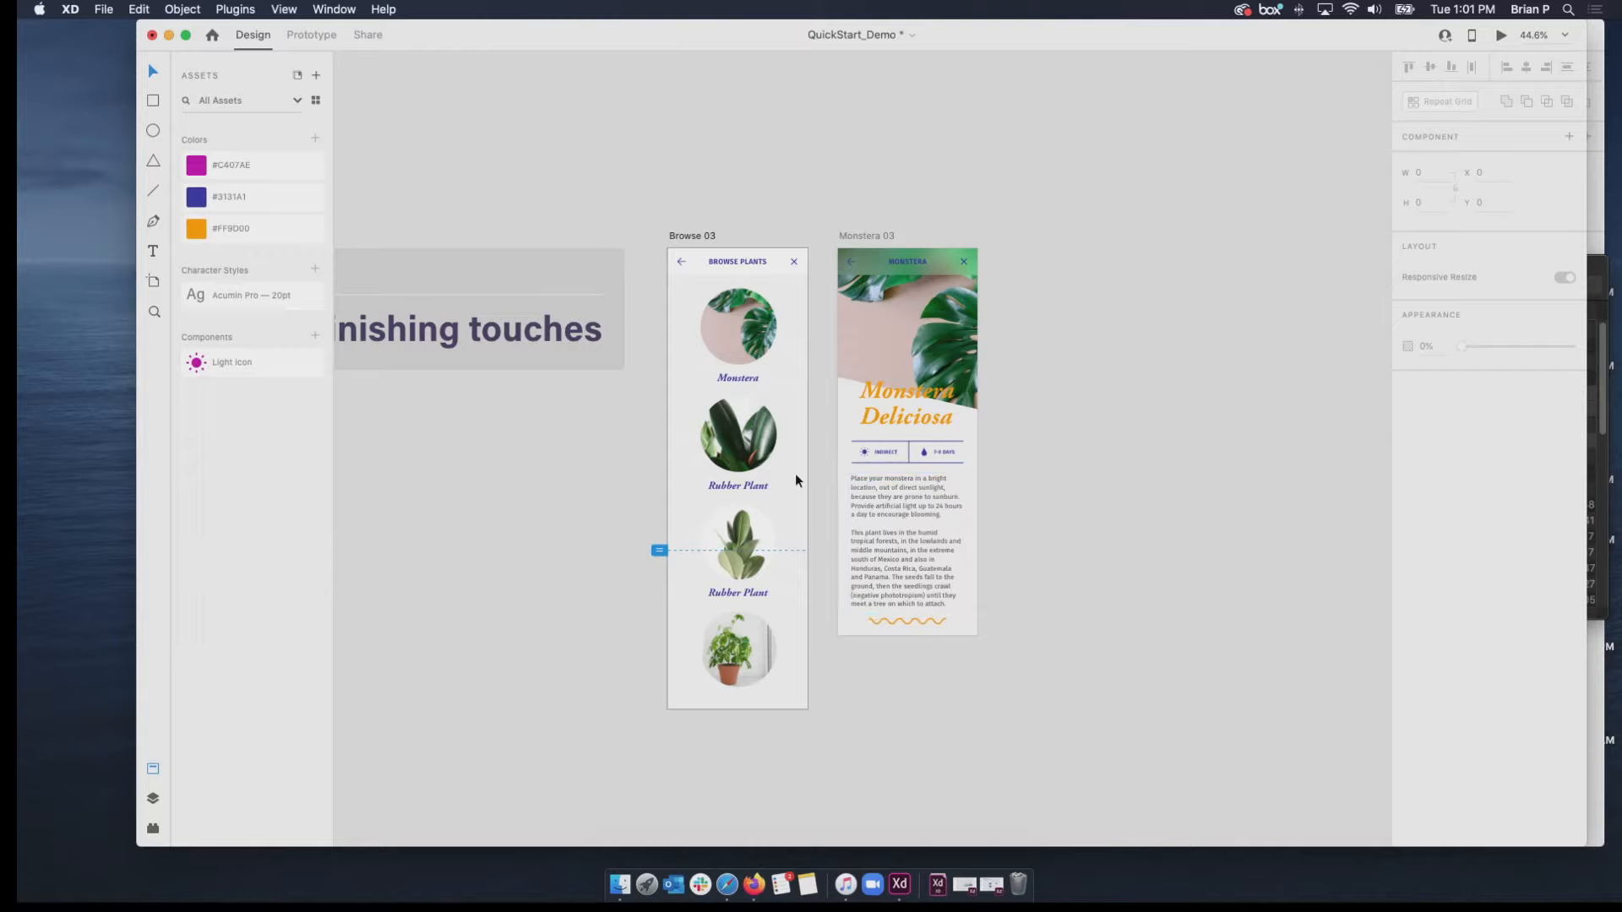
scroll(794, 474, up, 15)
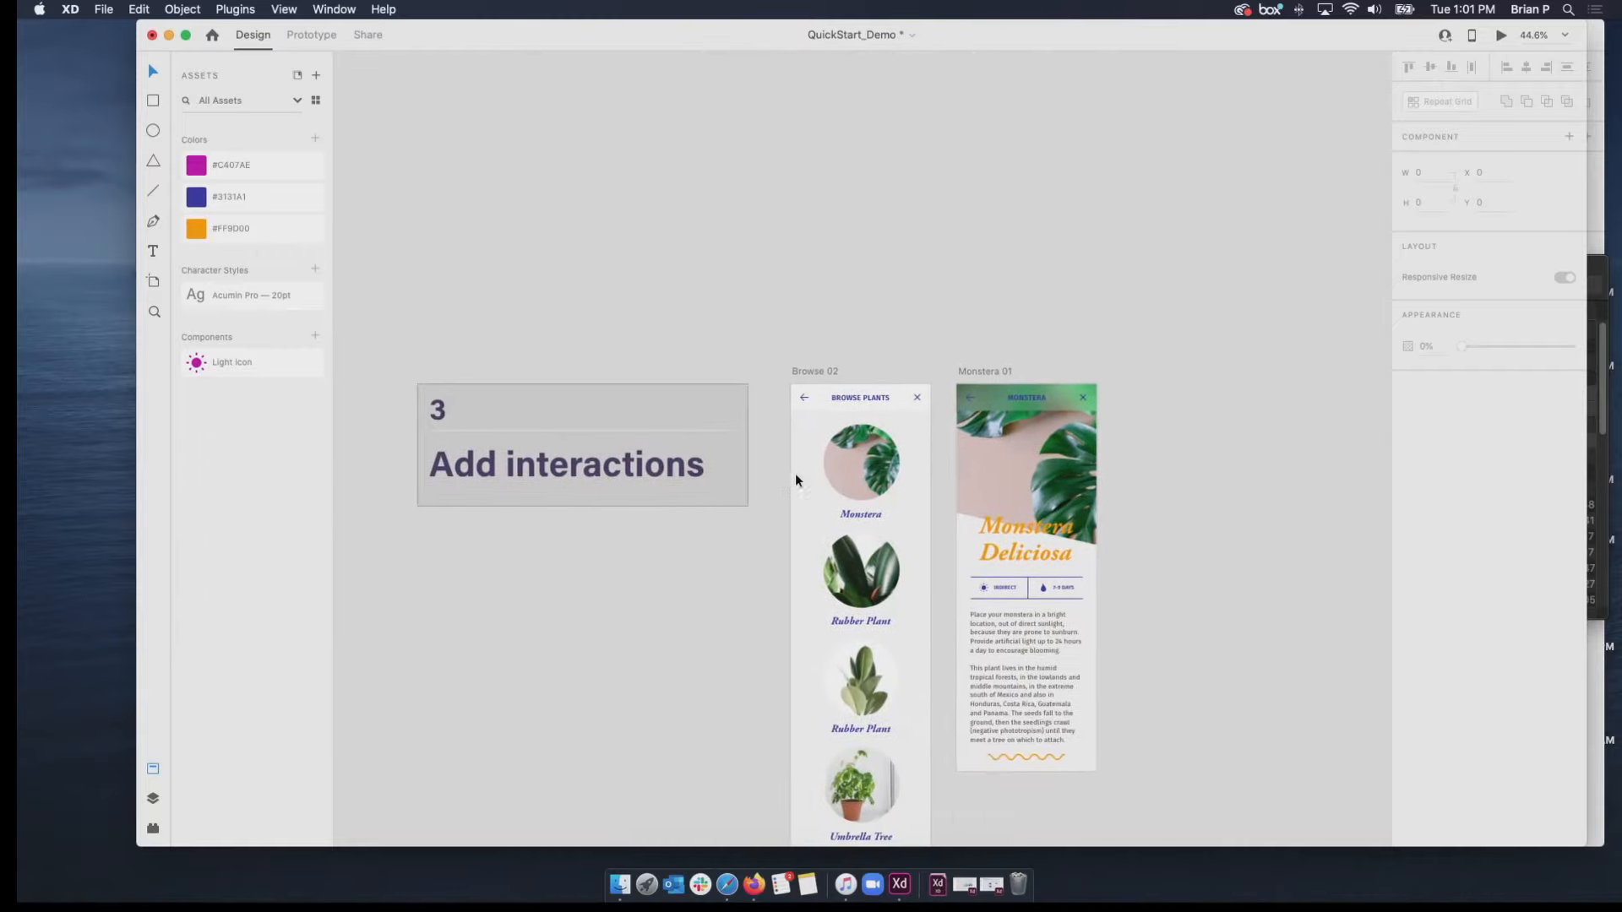
scroll(794, 473, down, 5)
click(707, 239)
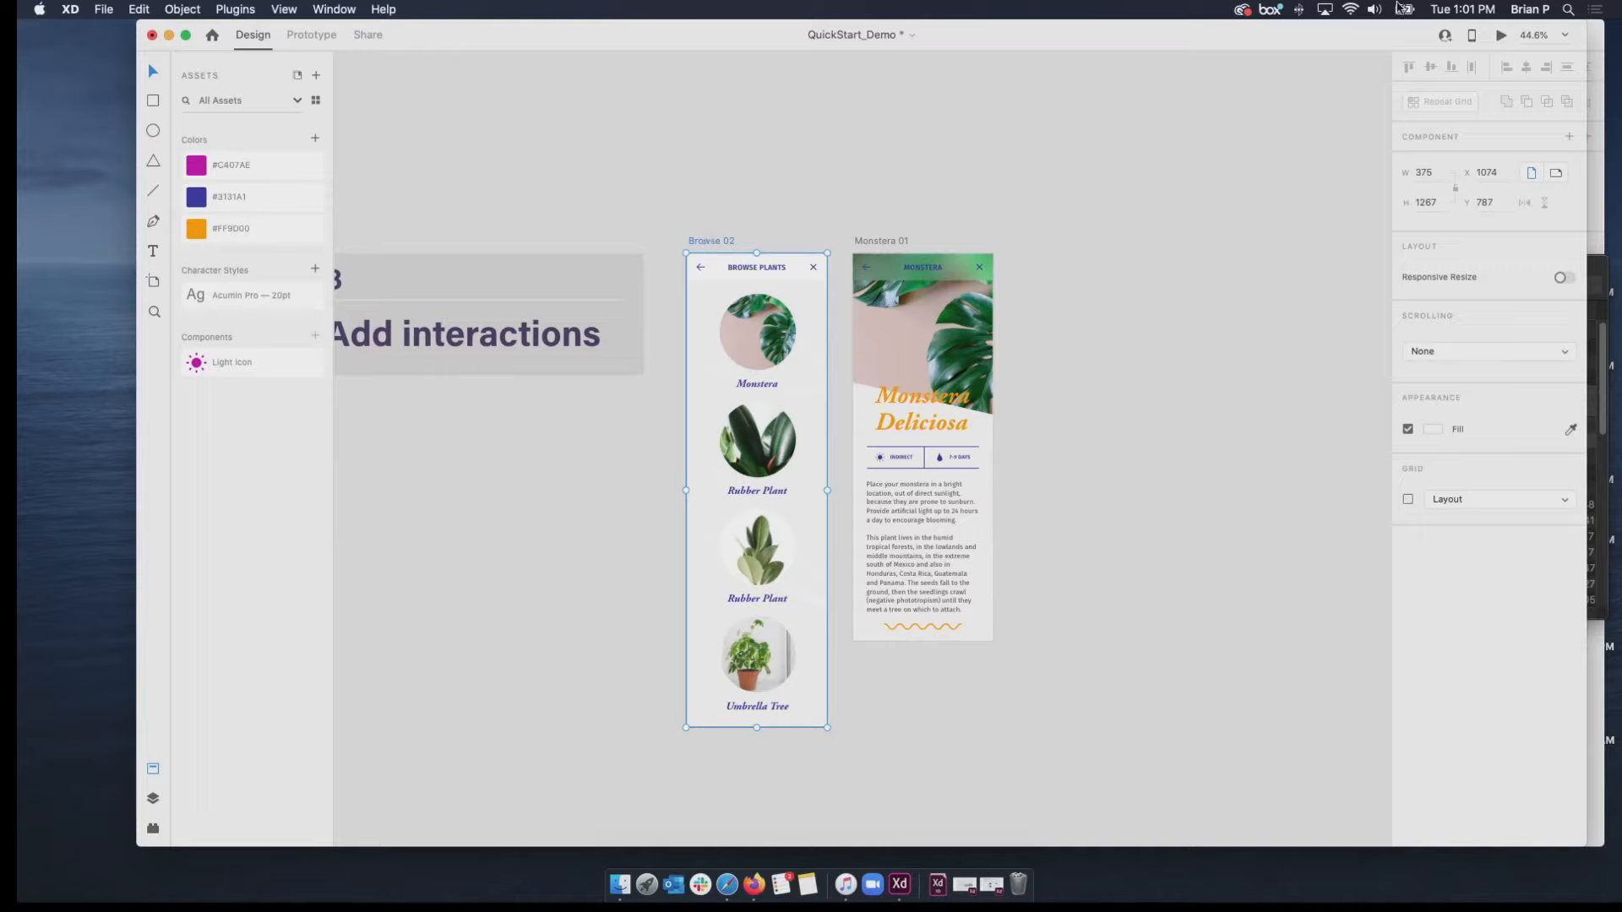
Preview Browse 02, open the Monstera detail screen, return to the plant list with the back arrow, and close the preview.
click(1501, 36)
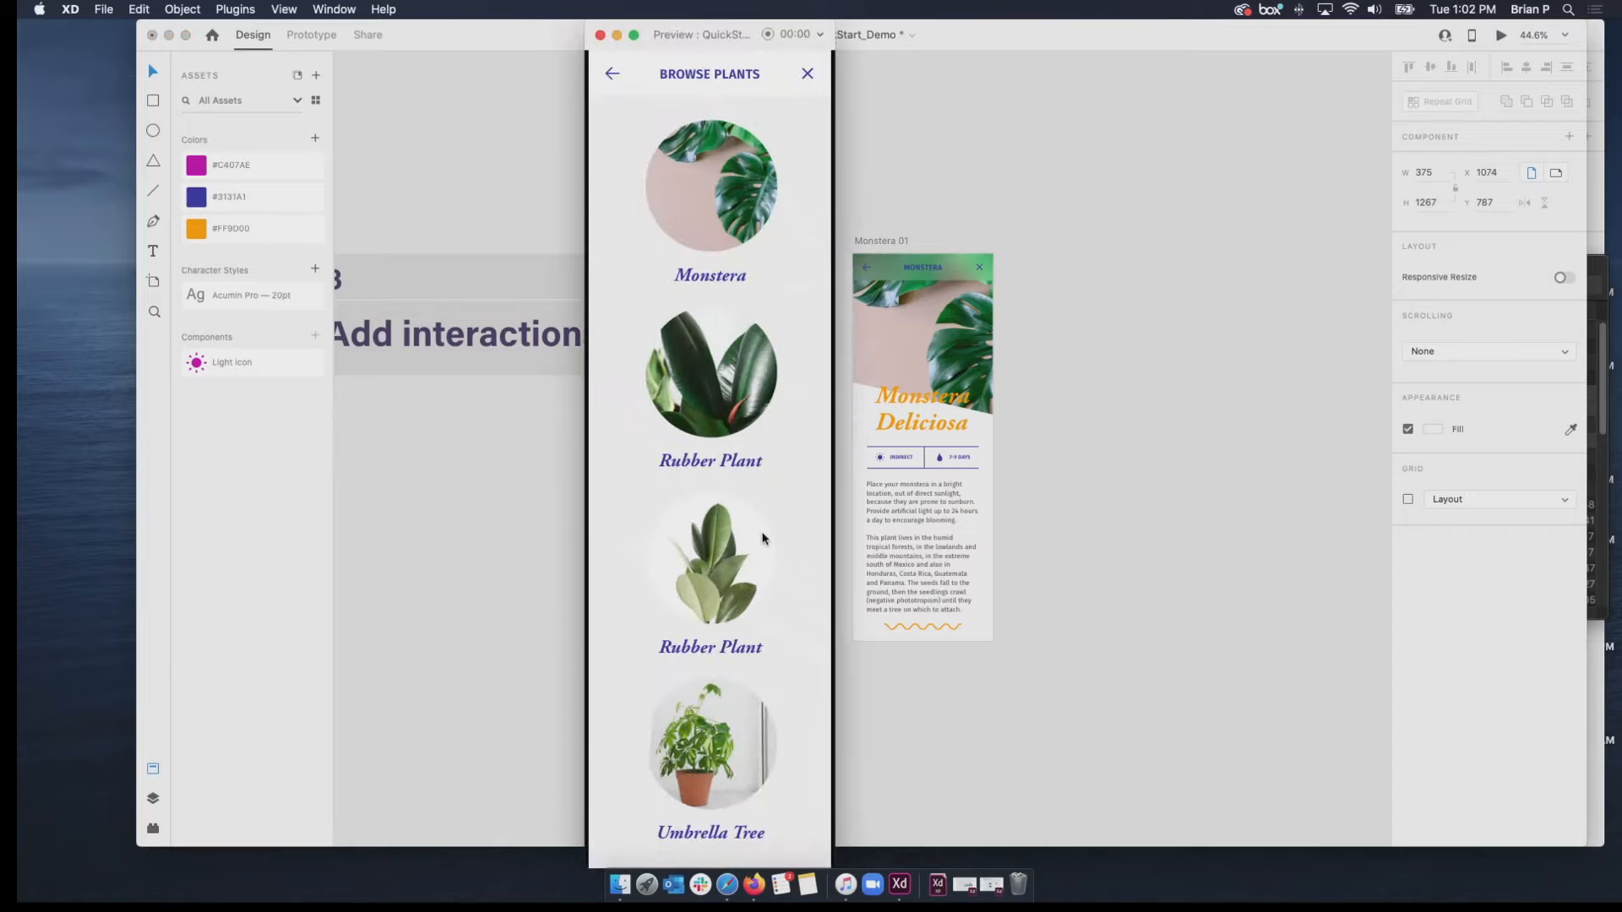
click(711, 234)
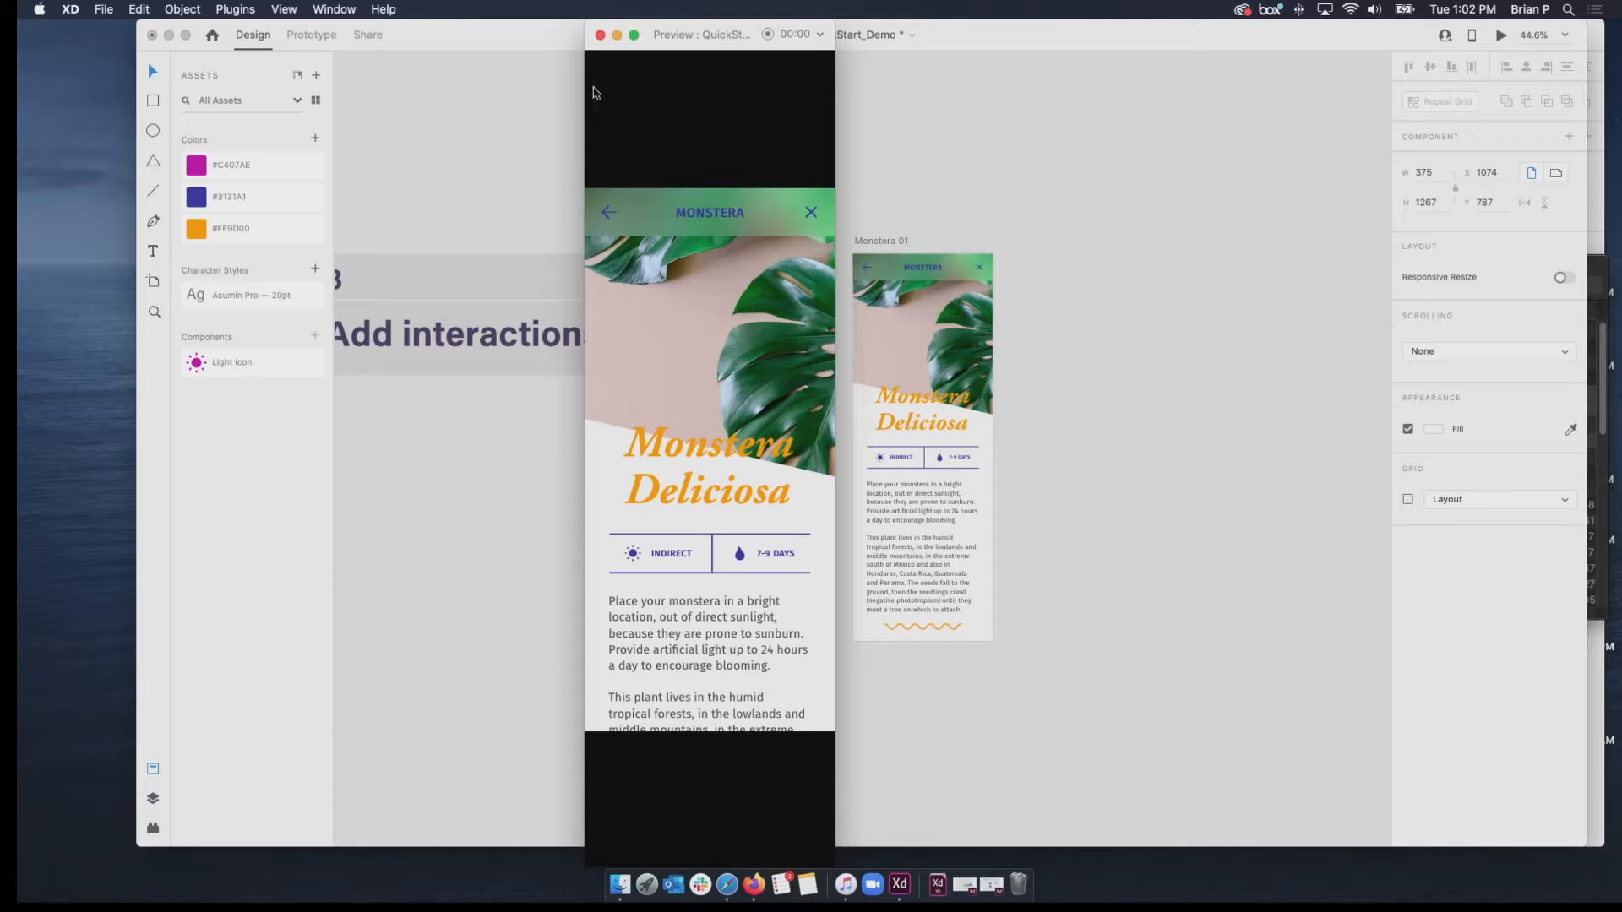
click(609, 211)
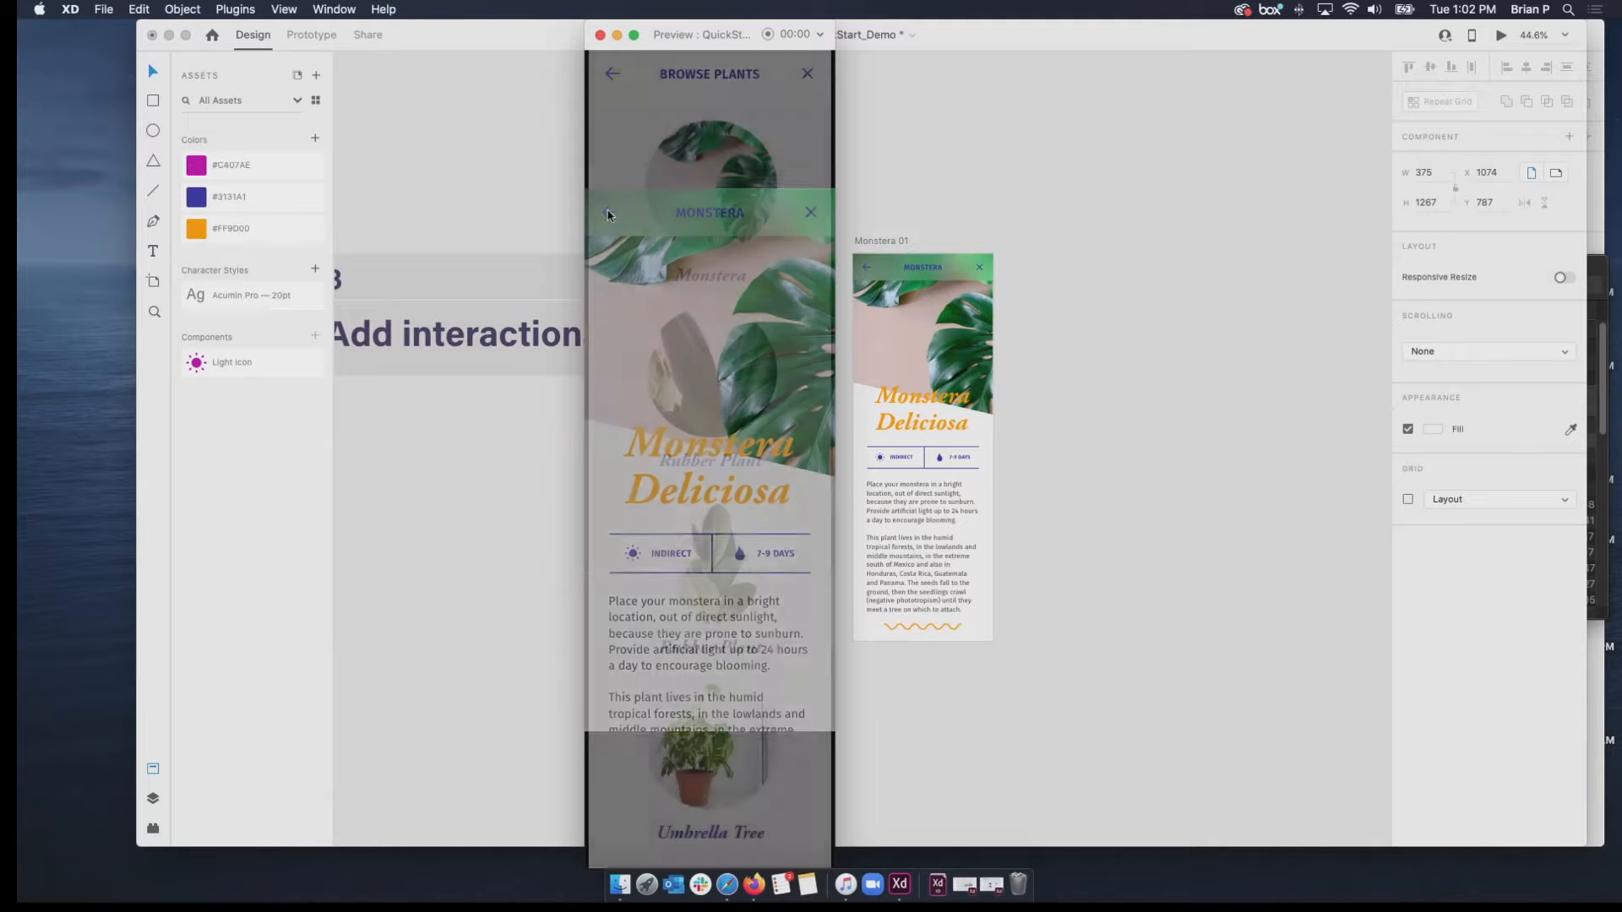
click(601, 36)
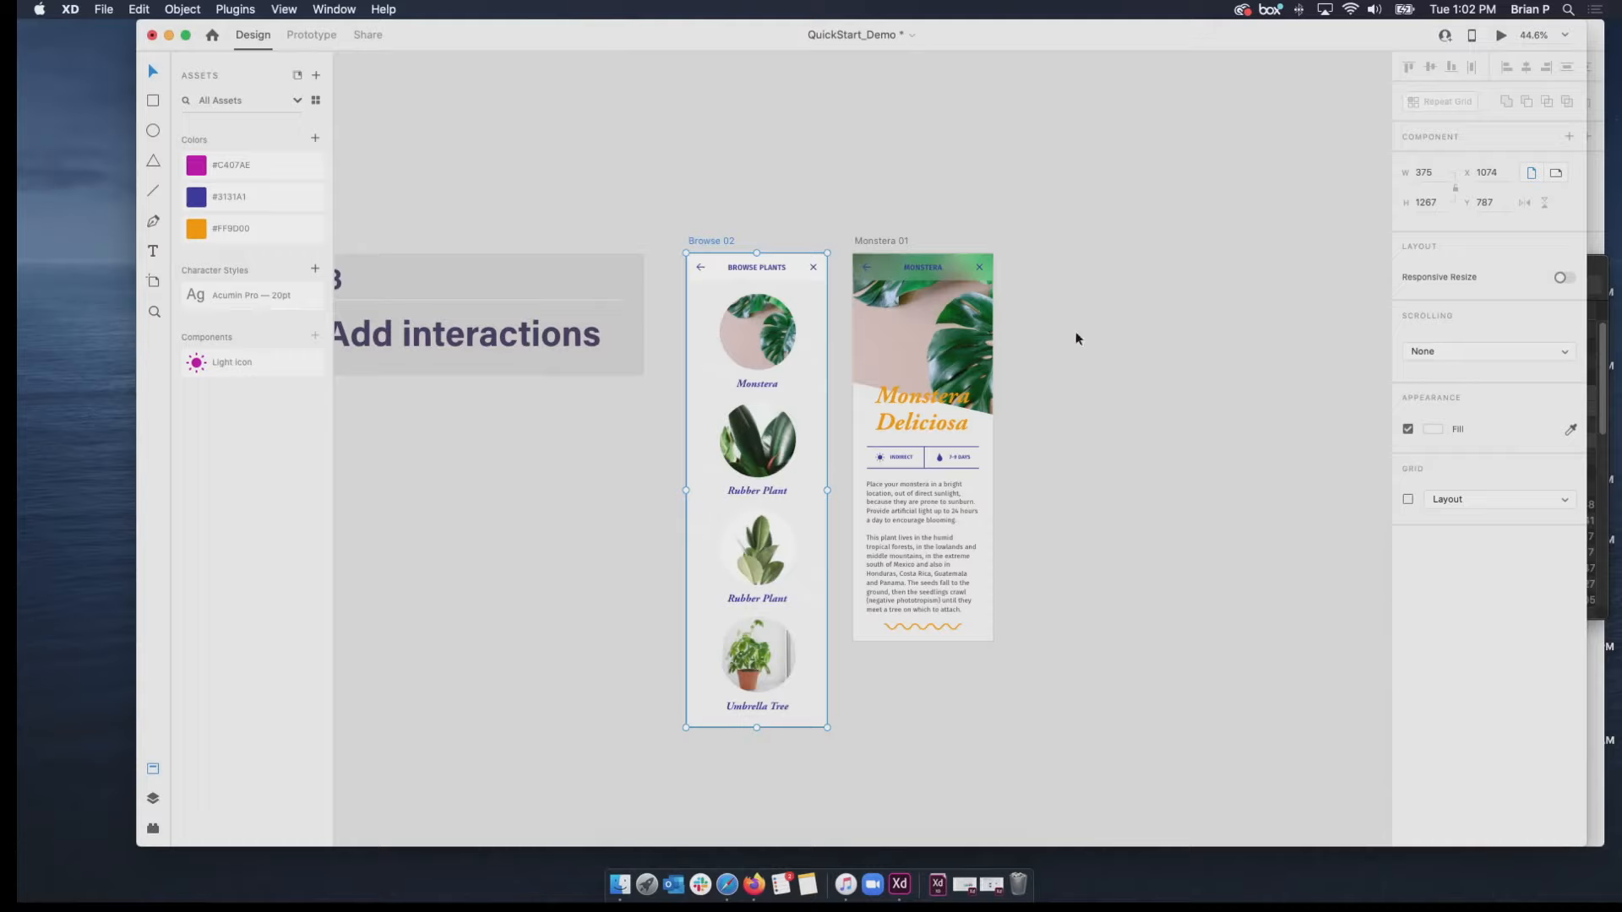
Set the Browse 02 artboard's scrolling to Vertical.
click(1451, 353)
click(1450, 365)
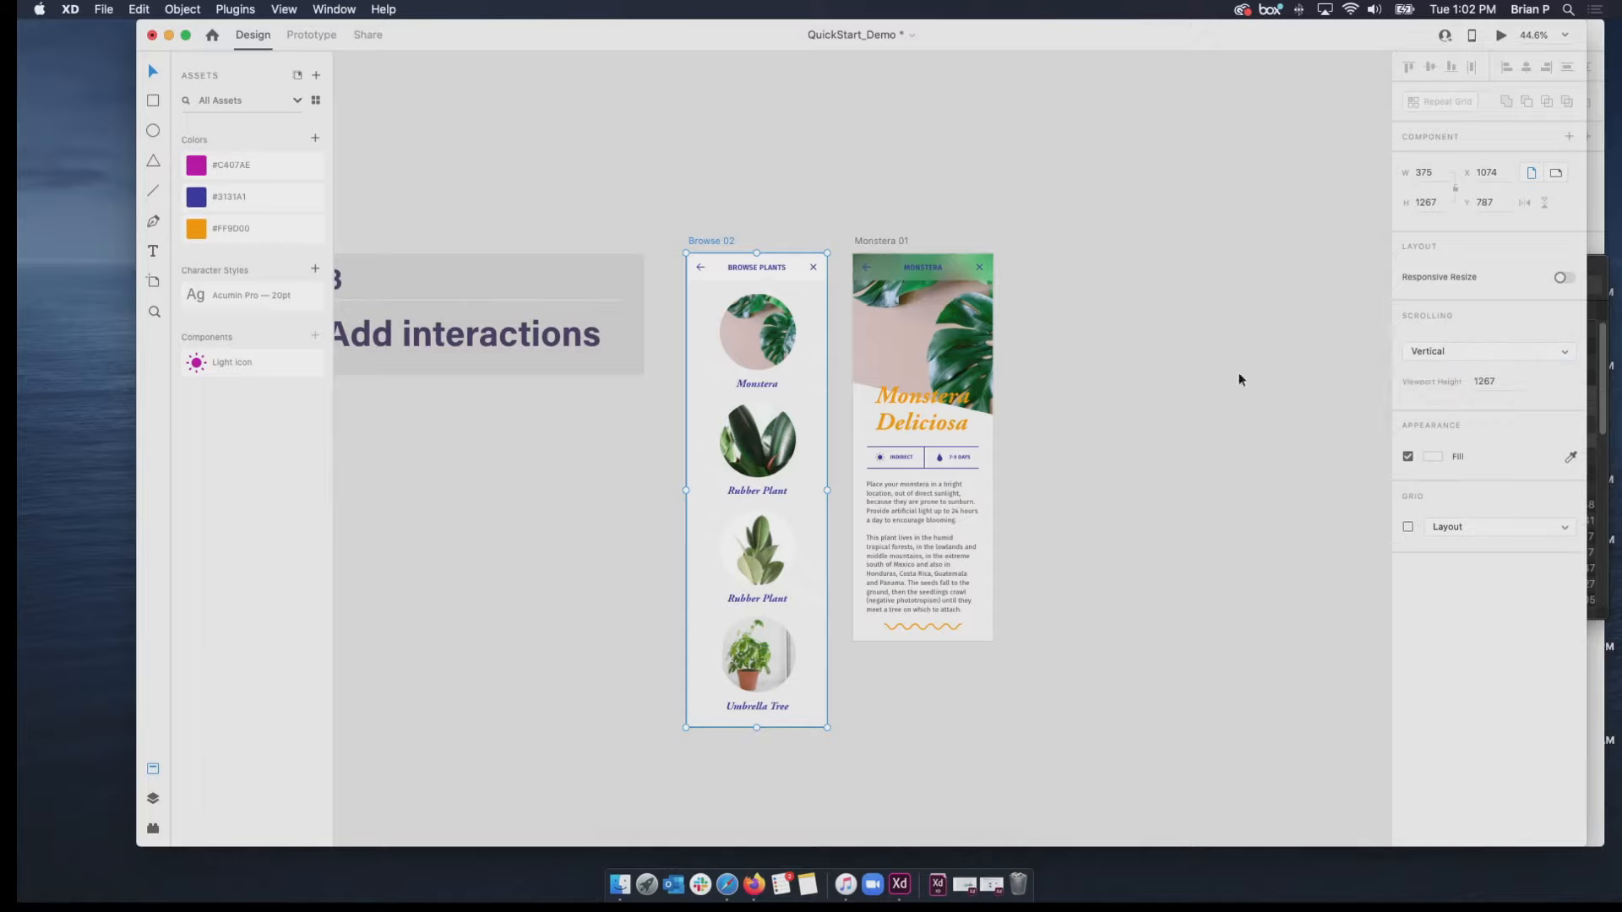
Check the viewport height of Monstera 01 and set the Browse 02 artboard's viewport height to the same 812.
click(876, 243)
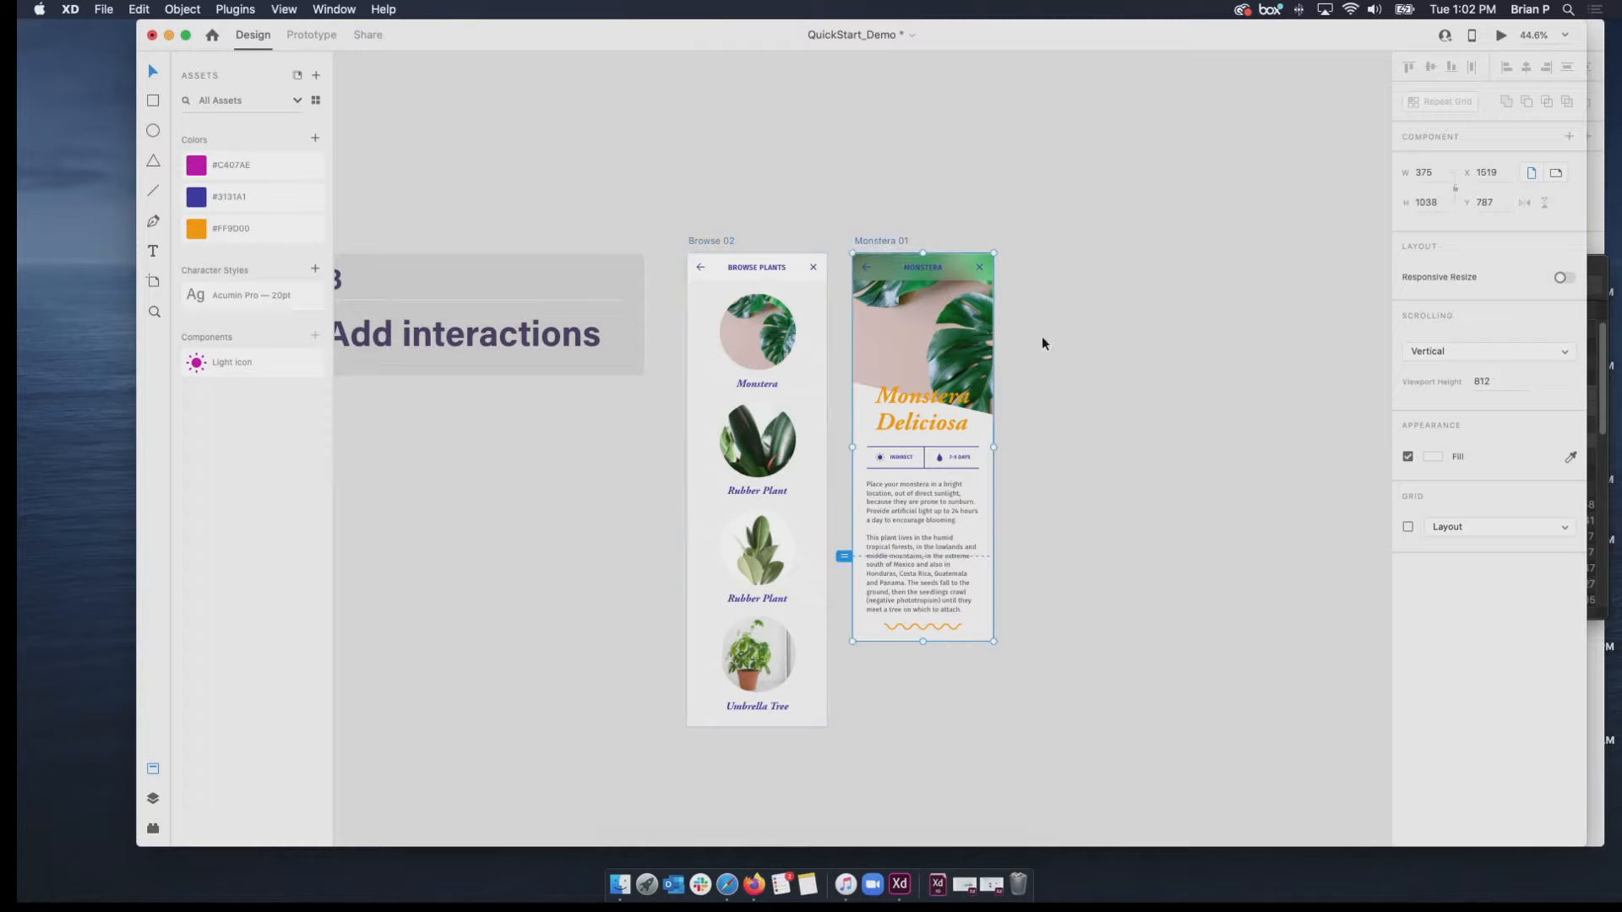
click(1493, 386)
click(715, 241)
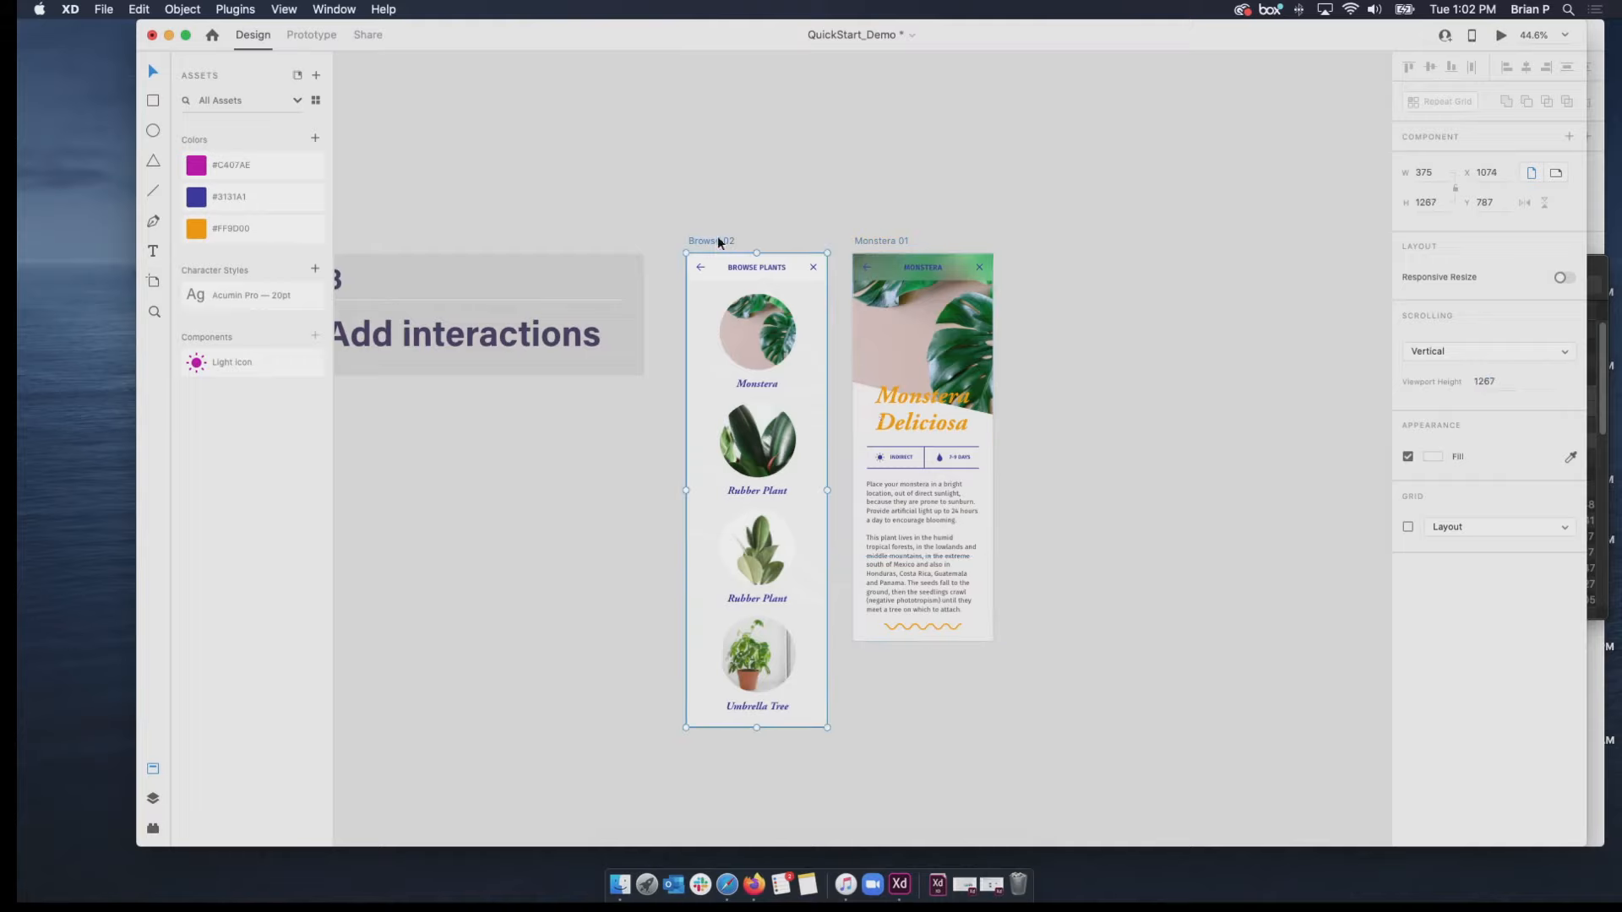
click(1495, 379)
click(1213, 442)
click(708, 240)
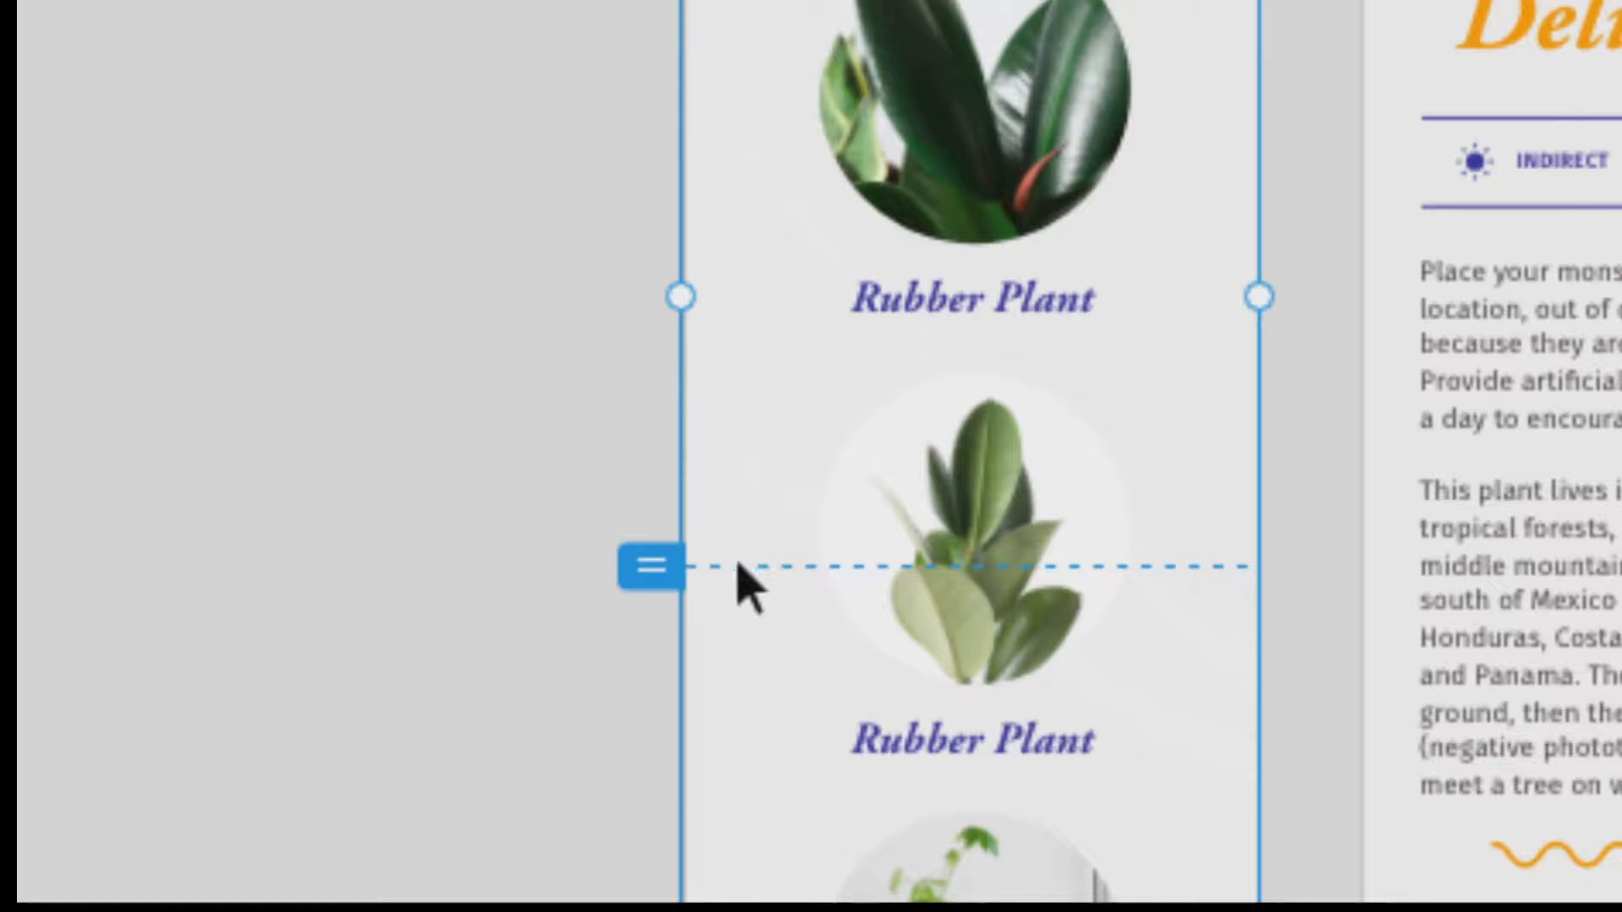
Preview Browse 02, scroll up and down through the plant list under the 812 viewport height, and close the preview.
scroll(802, 567, down, 2)
scroll(802, 567, down, 12)
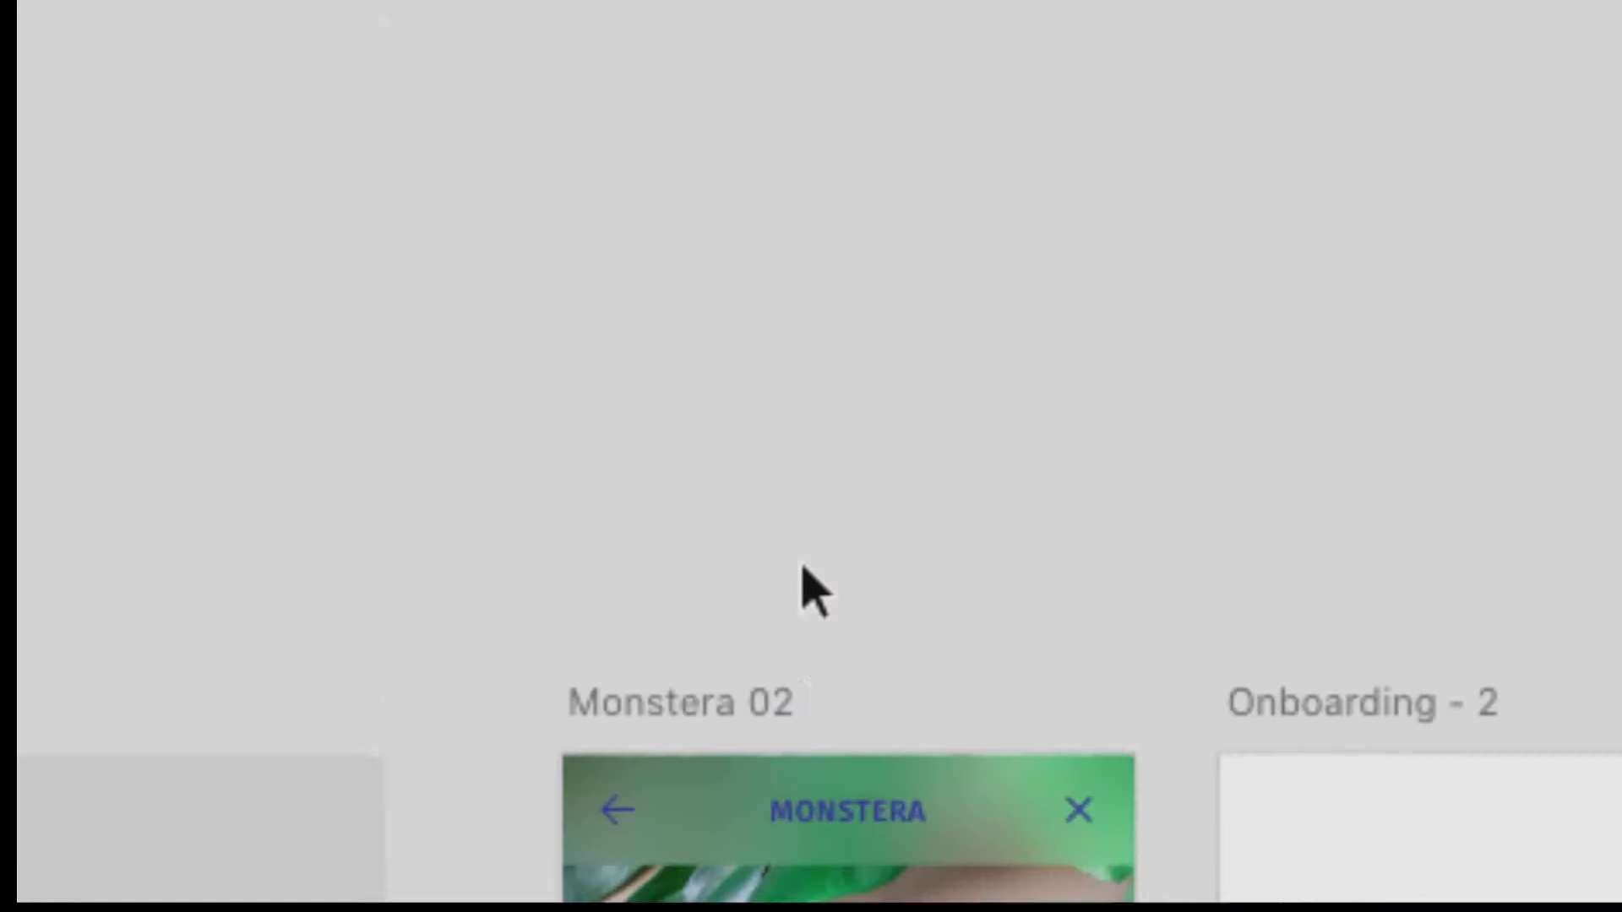
scroll(801, 566, up, 18)
scroll(802, 567, down, 1)
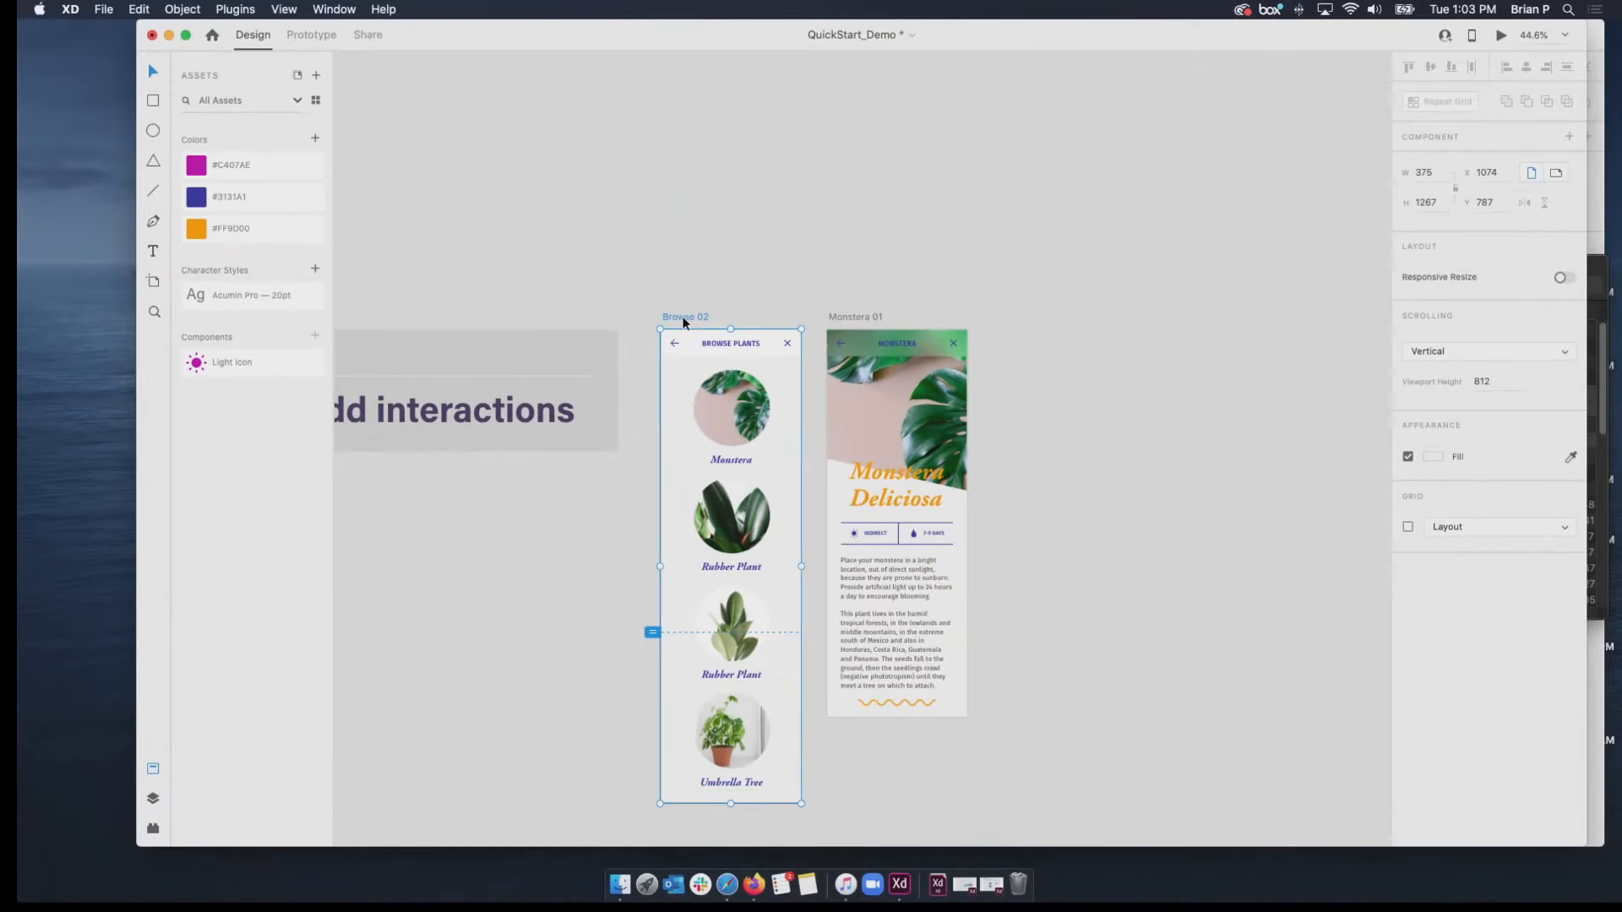
click(1502, 35)
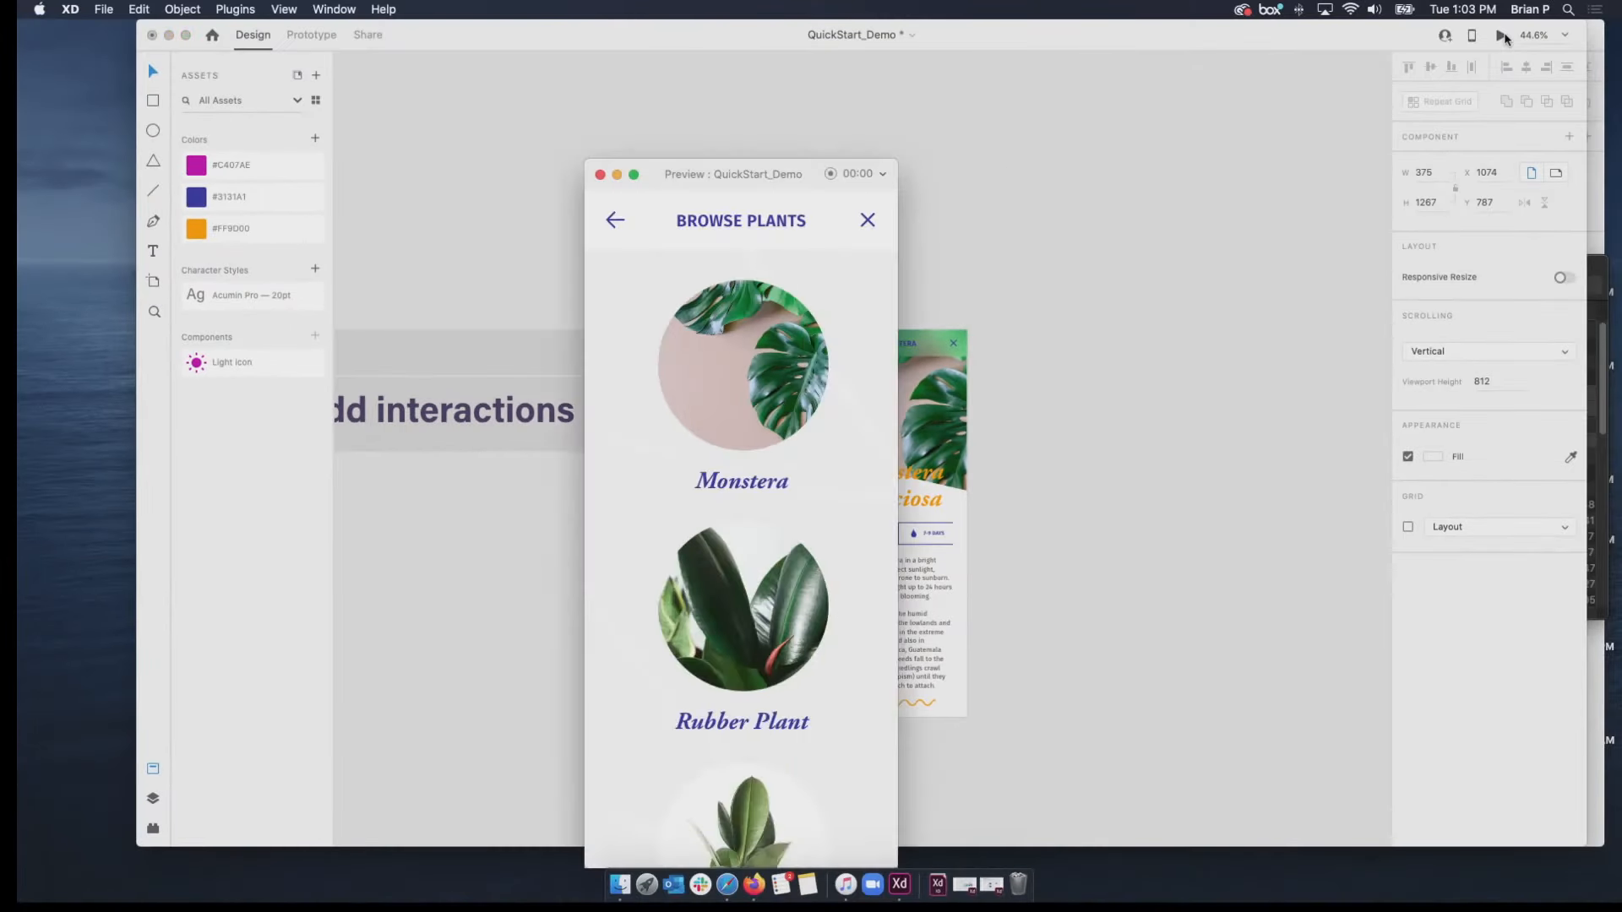
scroll(720, 632, down, 8)
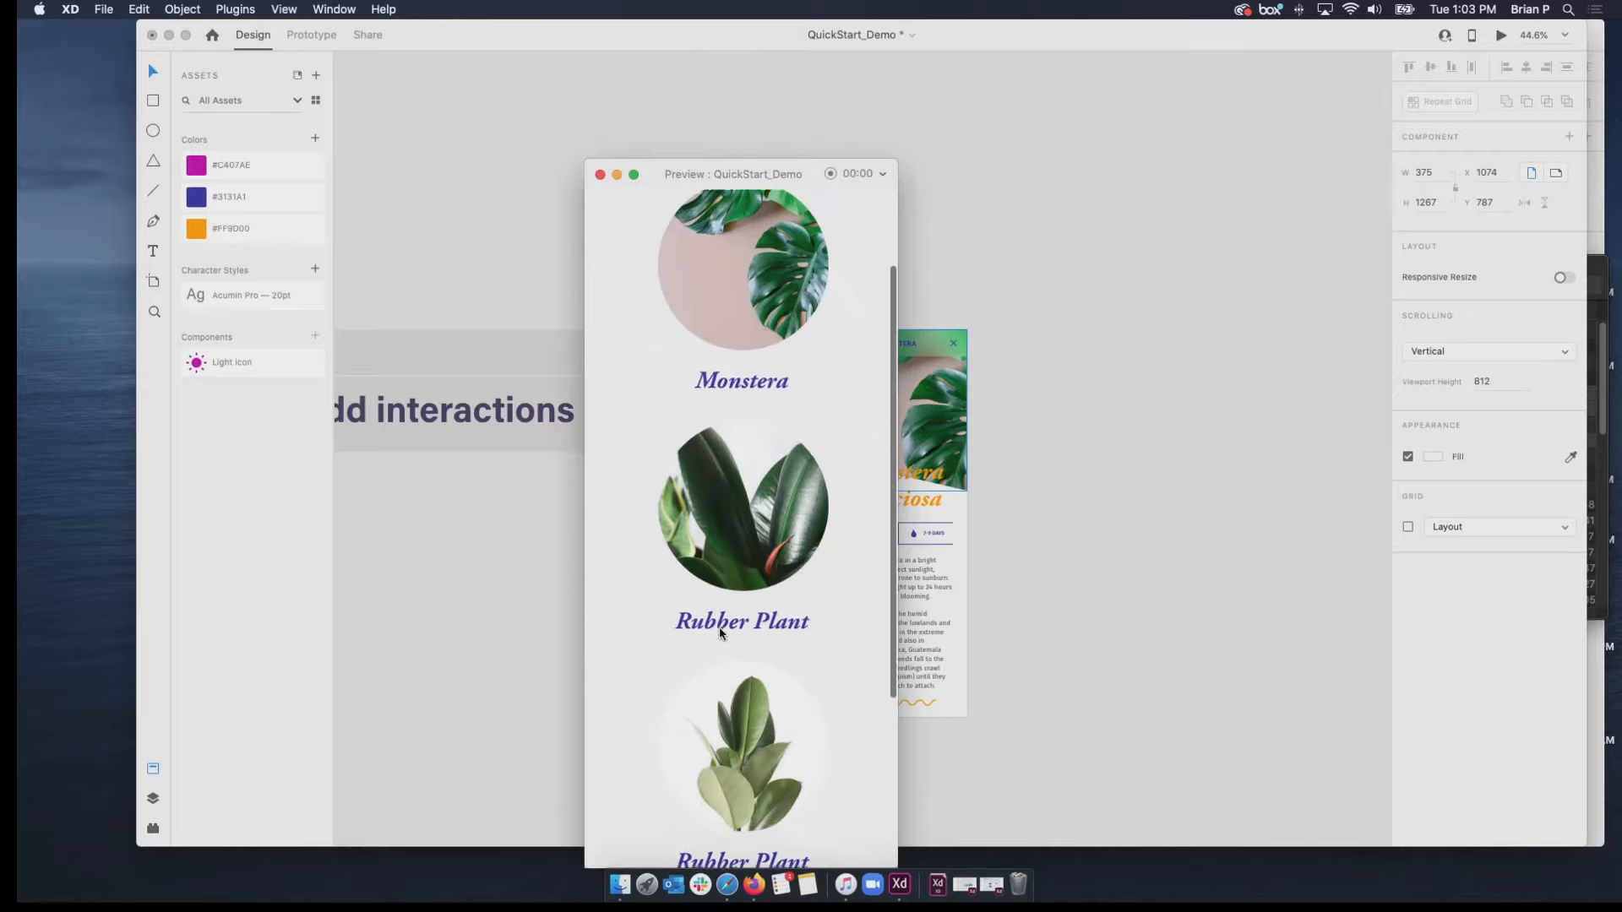
scroll(720, 632, up, 5)
scroll(719, 627, up, 3)
scroll(719, 628, down, 2)
scroll(719, 628, up, 2)
scroll(719, 628, down, 3)
scroll(720, 631, down, 2)
scroll(719, 632, up, 4)
scroll(720, 629, down, 5)
scroll(720, 629, up, 5)
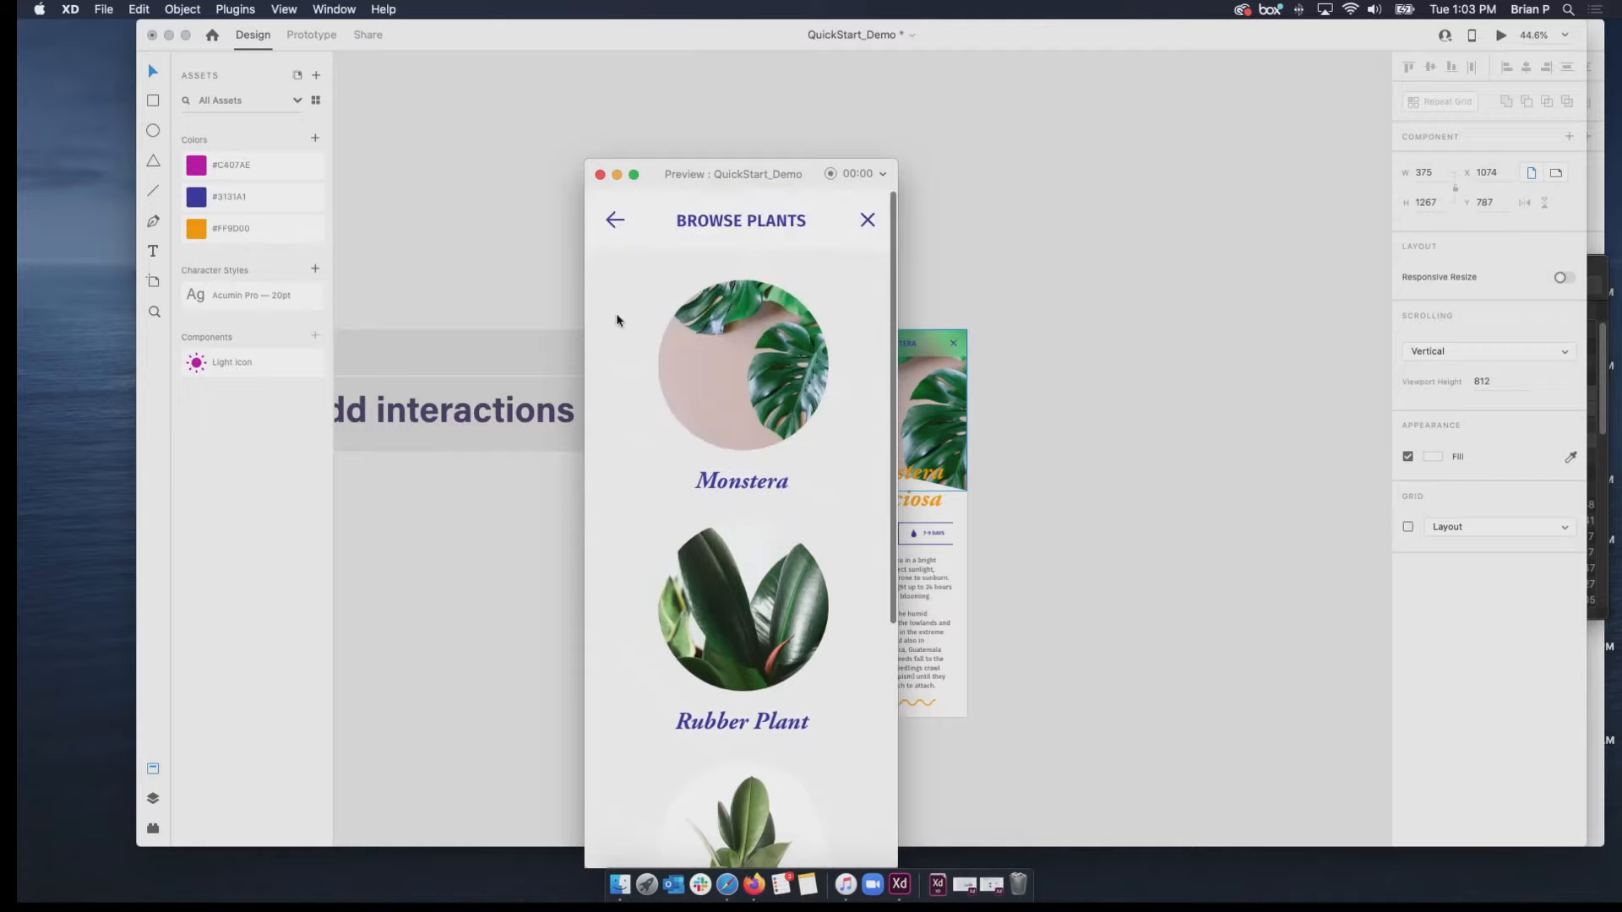
click(600, 174)
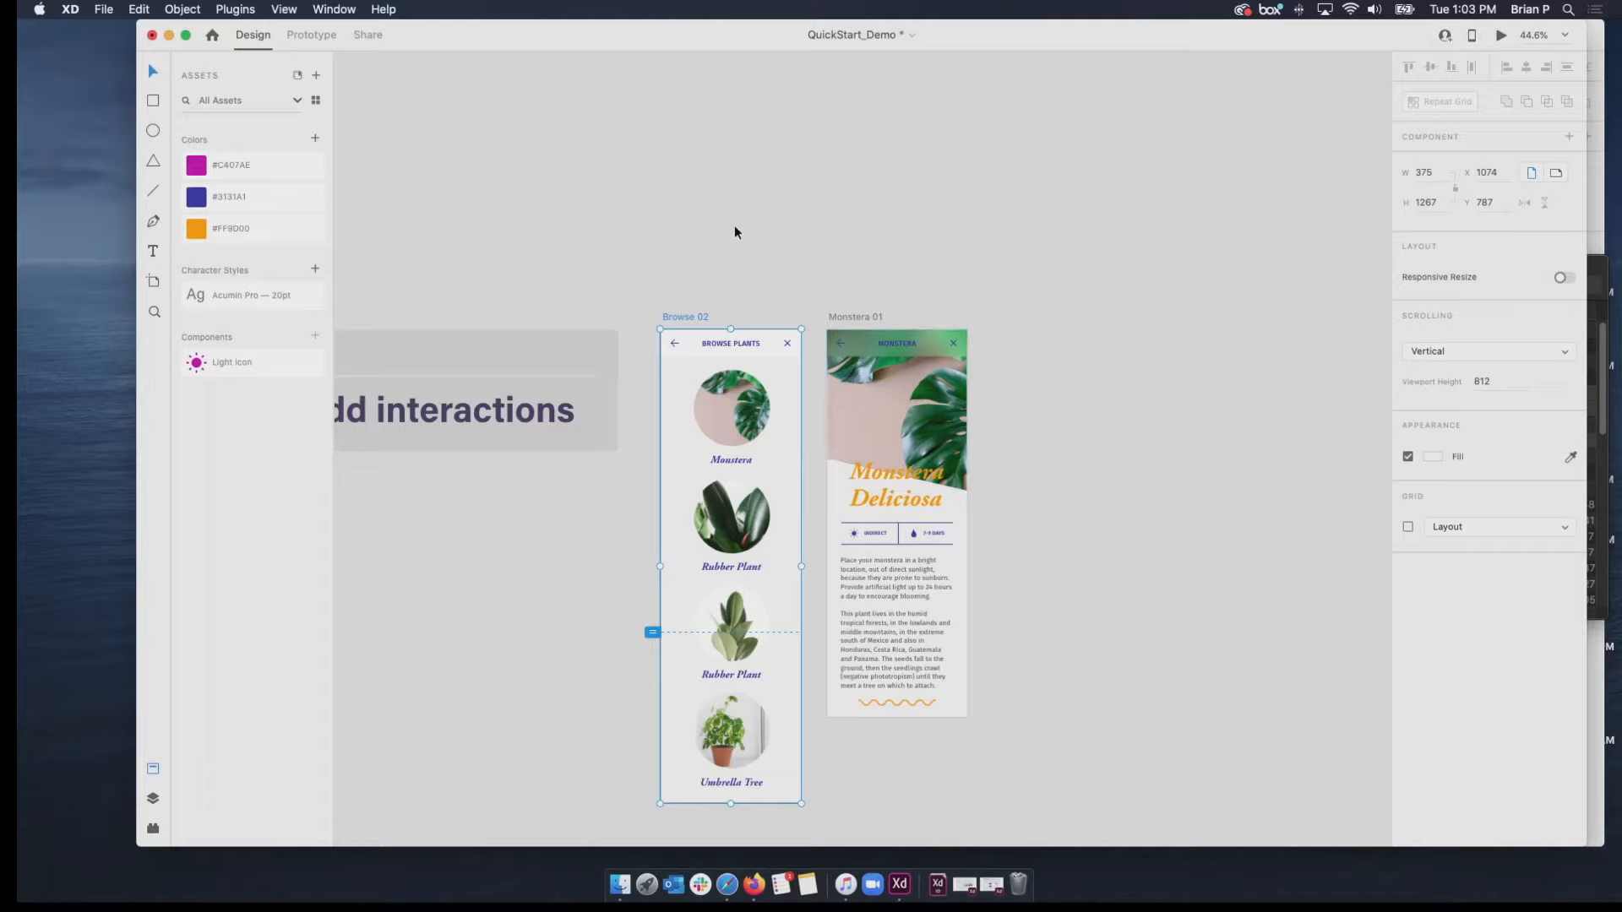
Add an iPhone X/XS/11 Pro artboard beside Monstera 01 and extend it downward to a height of 1267, level with Browse 02.
click(153, 282)
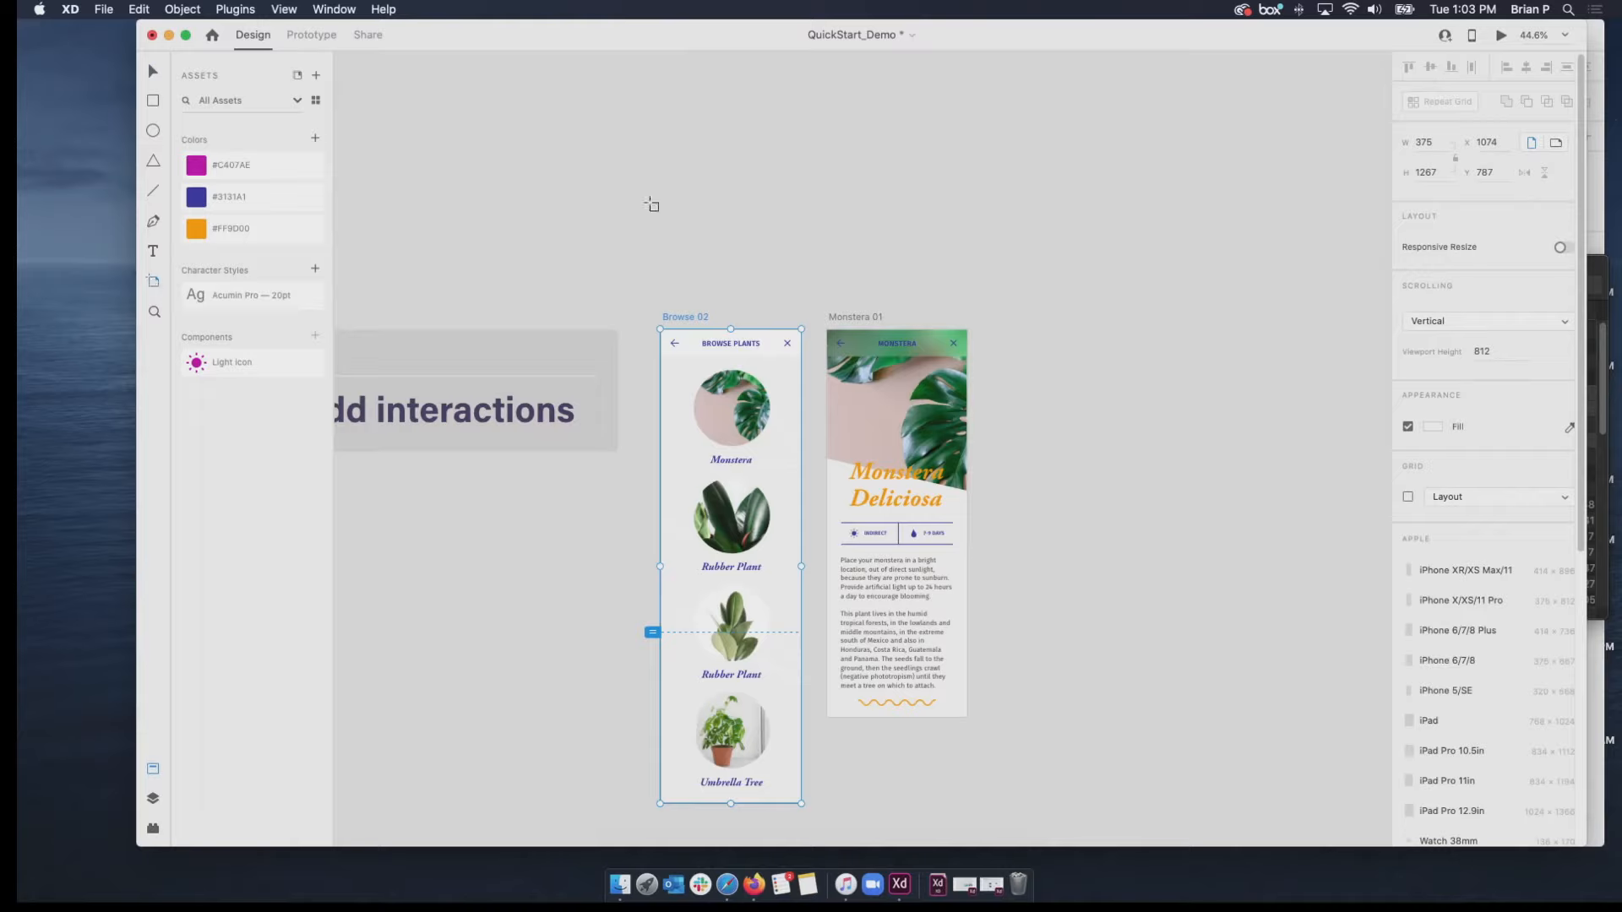
click(1440, 601)
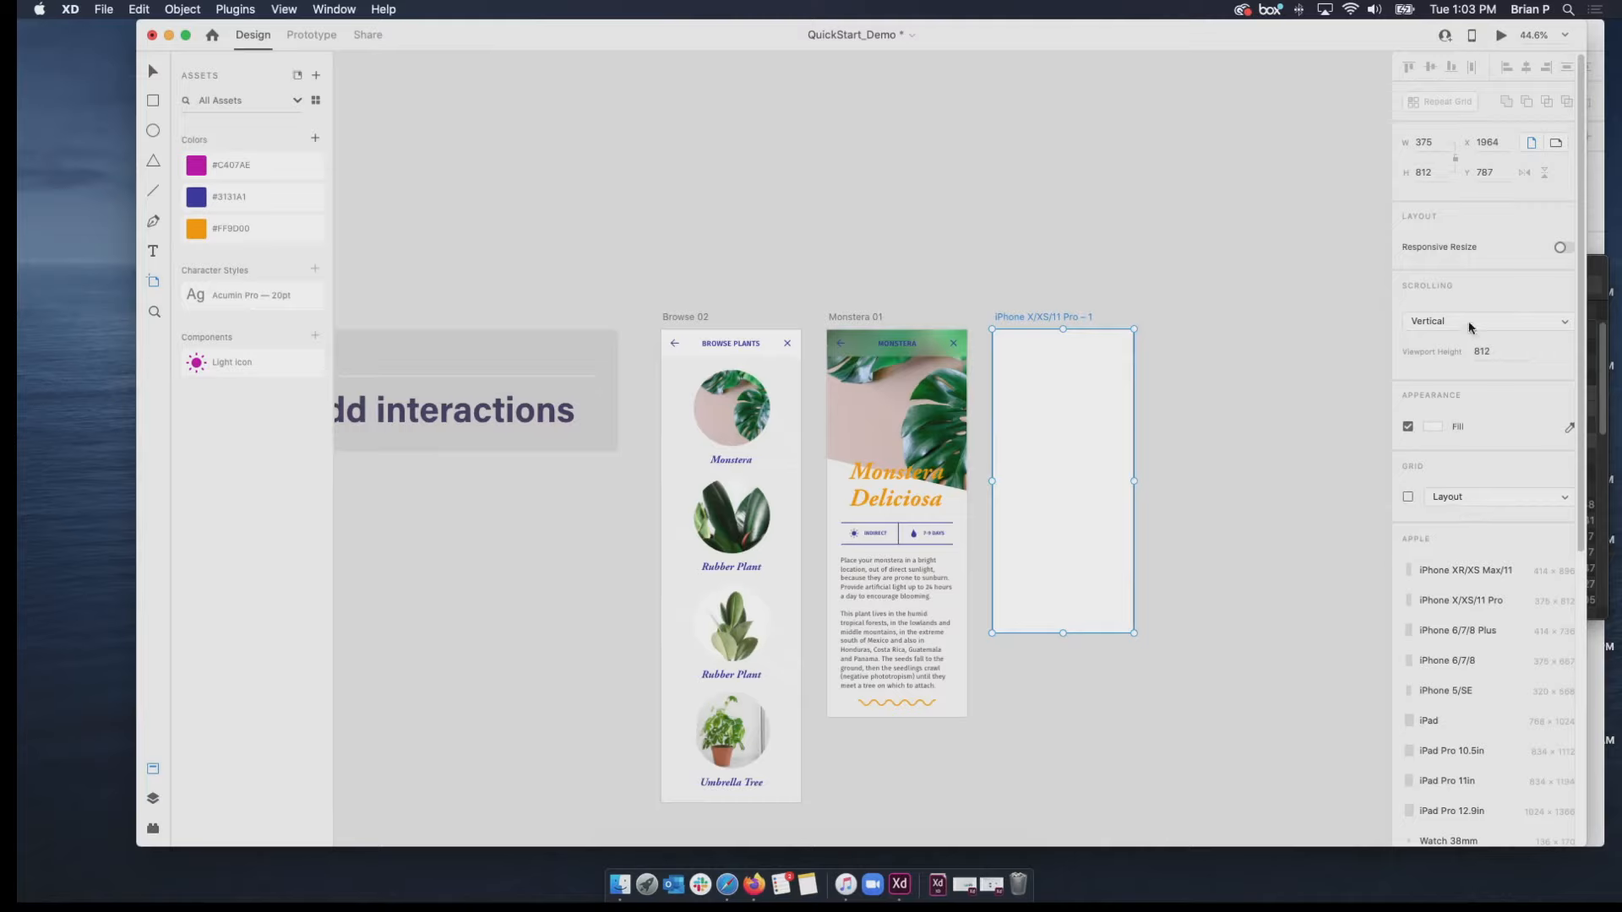
drag(1063, 633, 1032, 483)
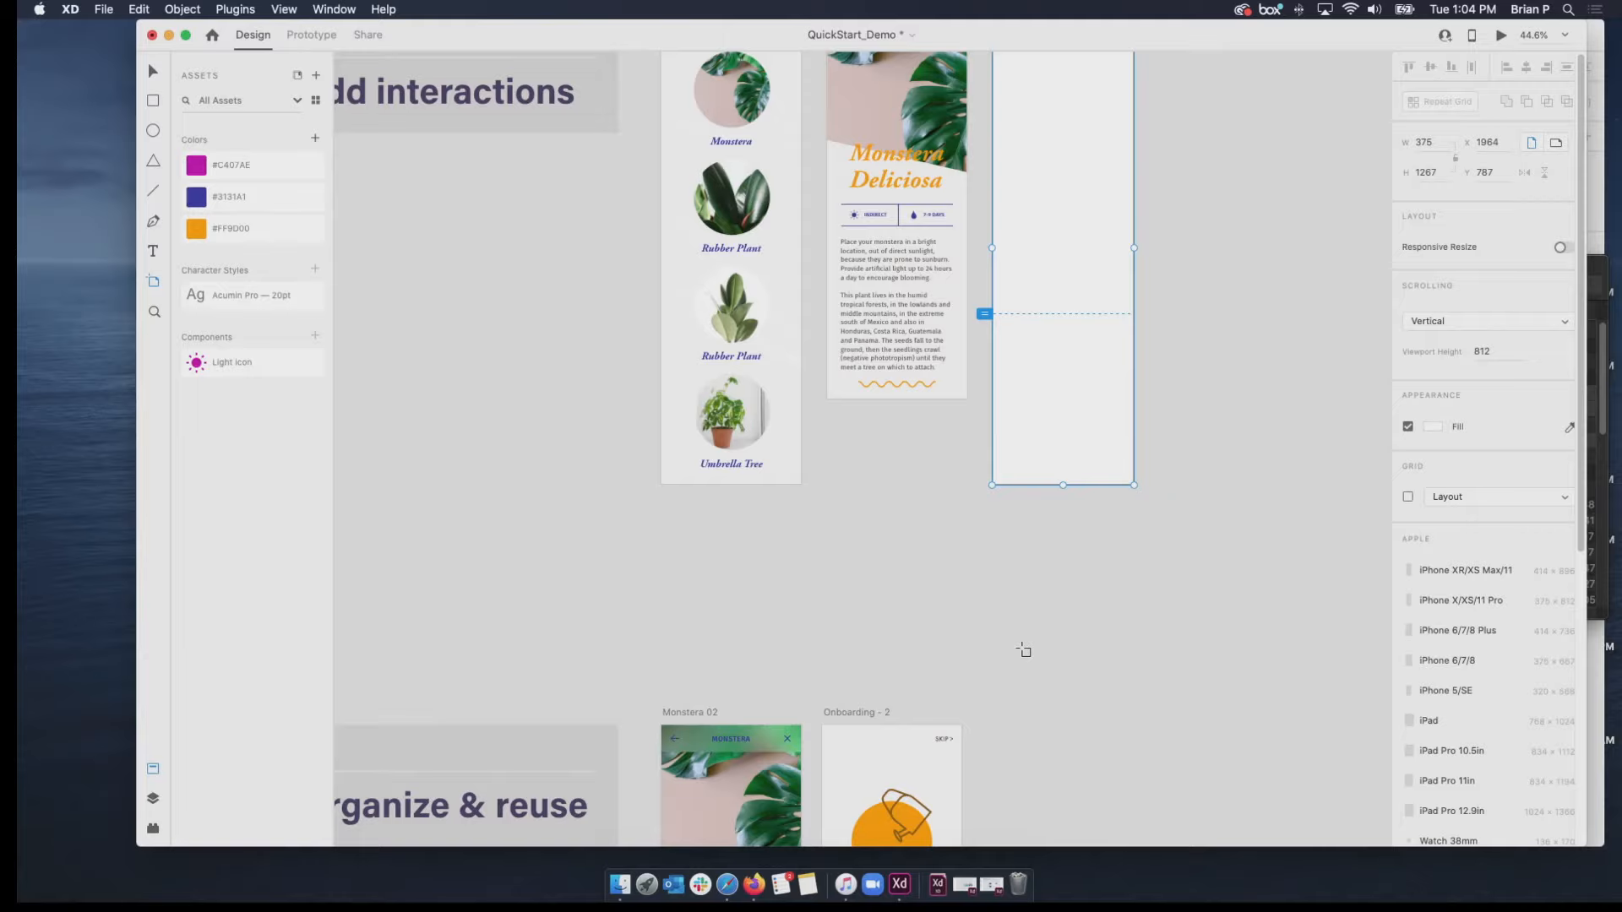
scroll(1024, 651, down, 5)
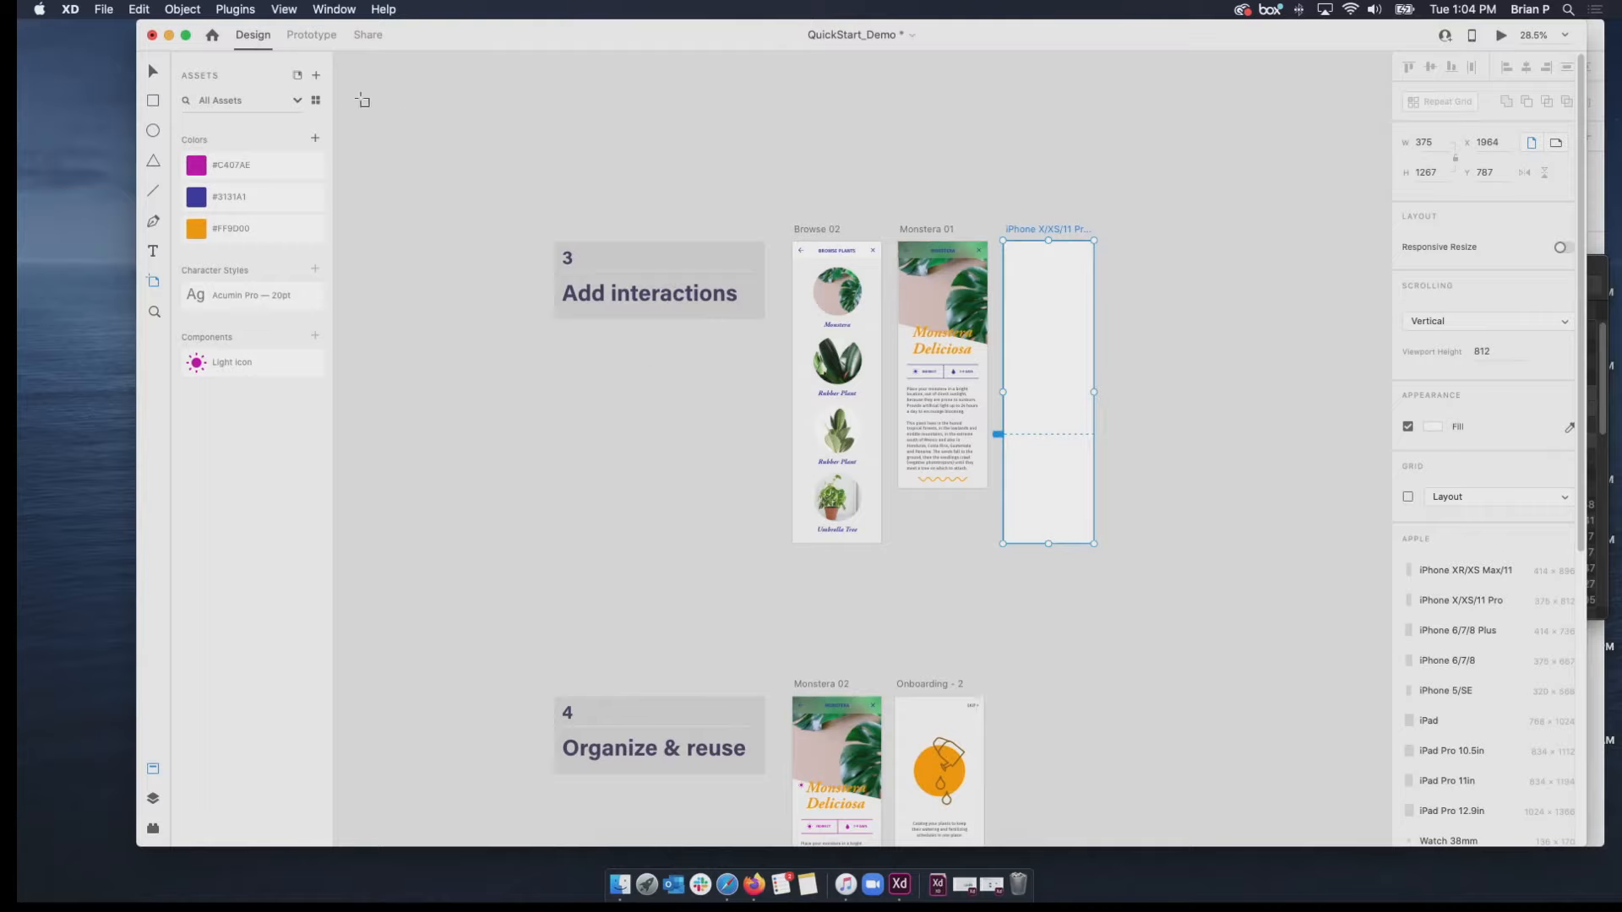
click(153, 71)
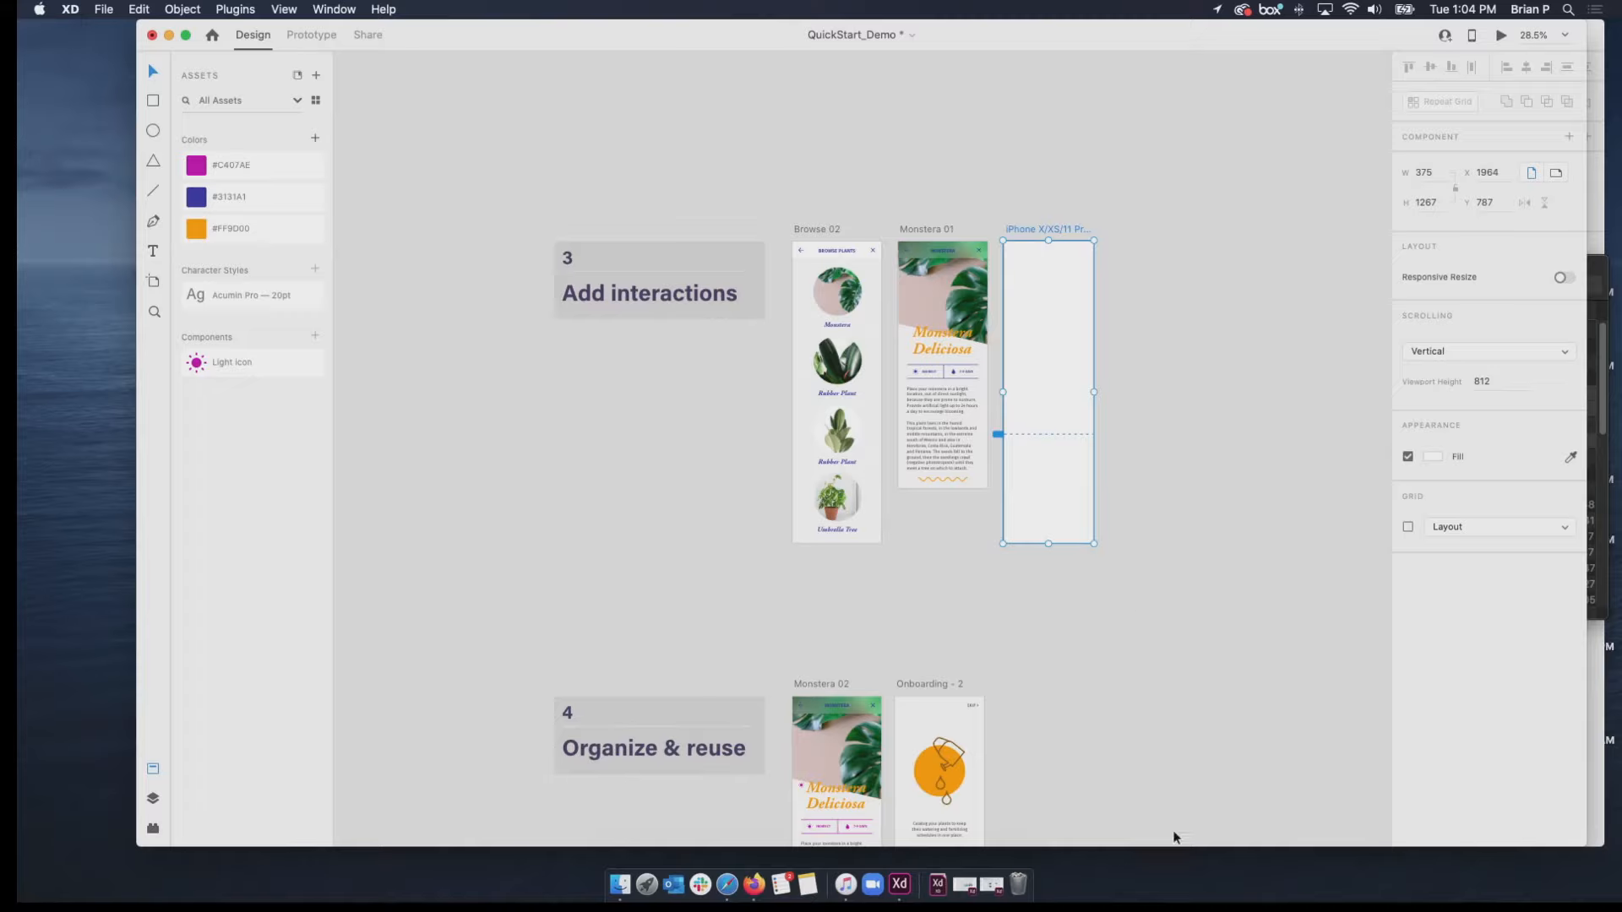
Move the QuickStart_Demo window aside, bring the Prototyping_Demo document to the front, centre its intro section and switch it to Prototype mode.
mouse_move(550, 36)
mouse_down()
mouse_move(540, 160)
mouse_move(546, 22)
mouse_up()
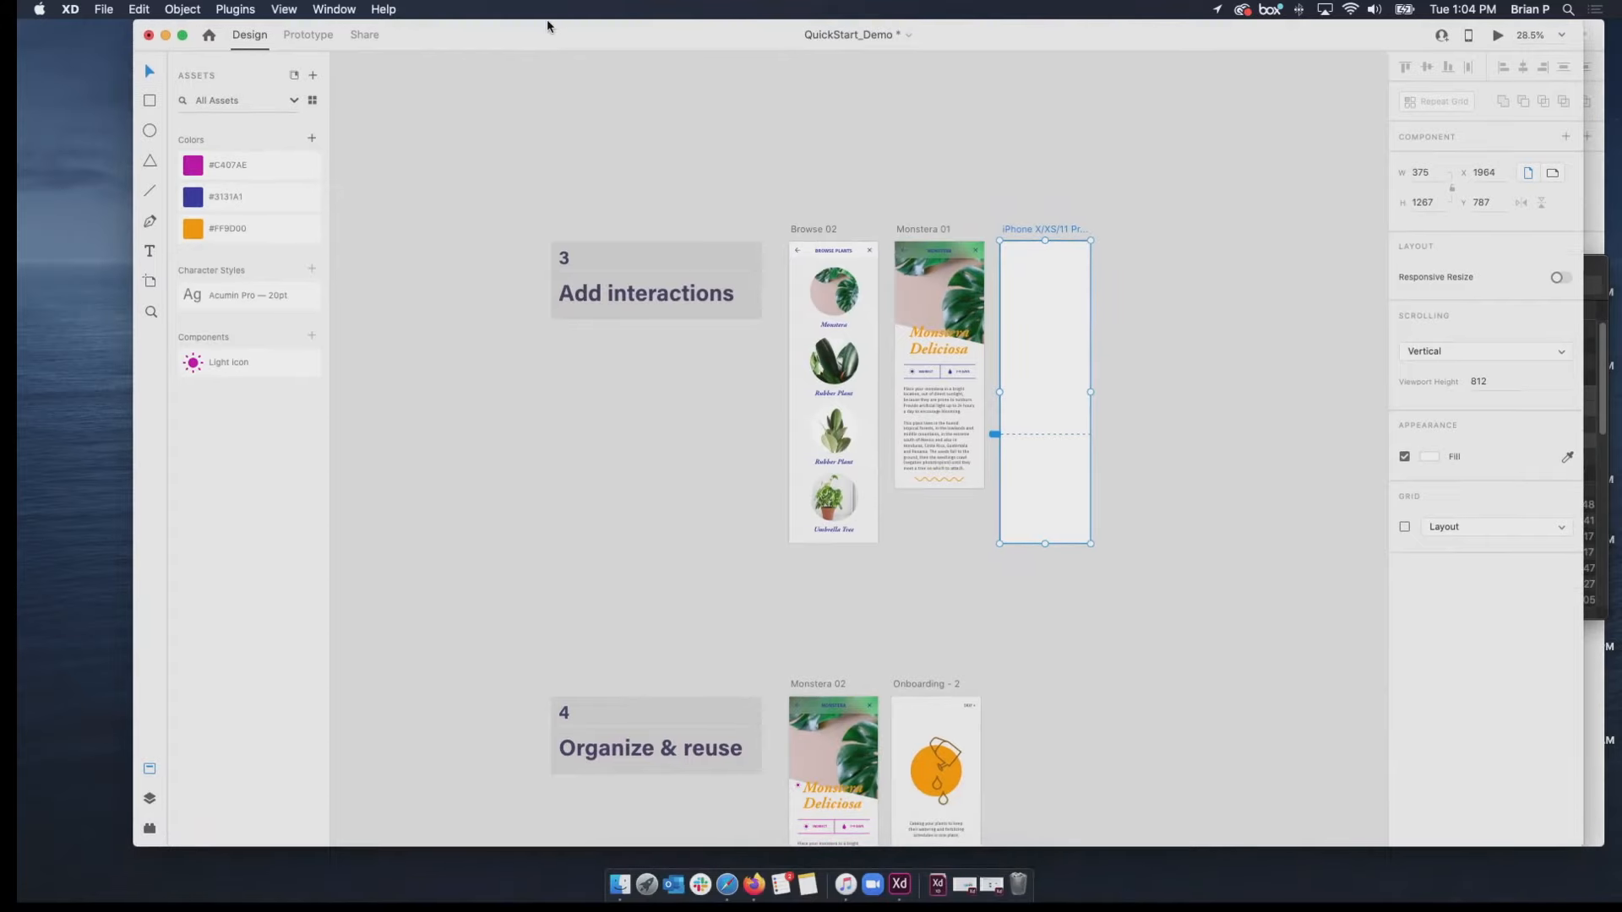
drag(547, 23, 552, 71)
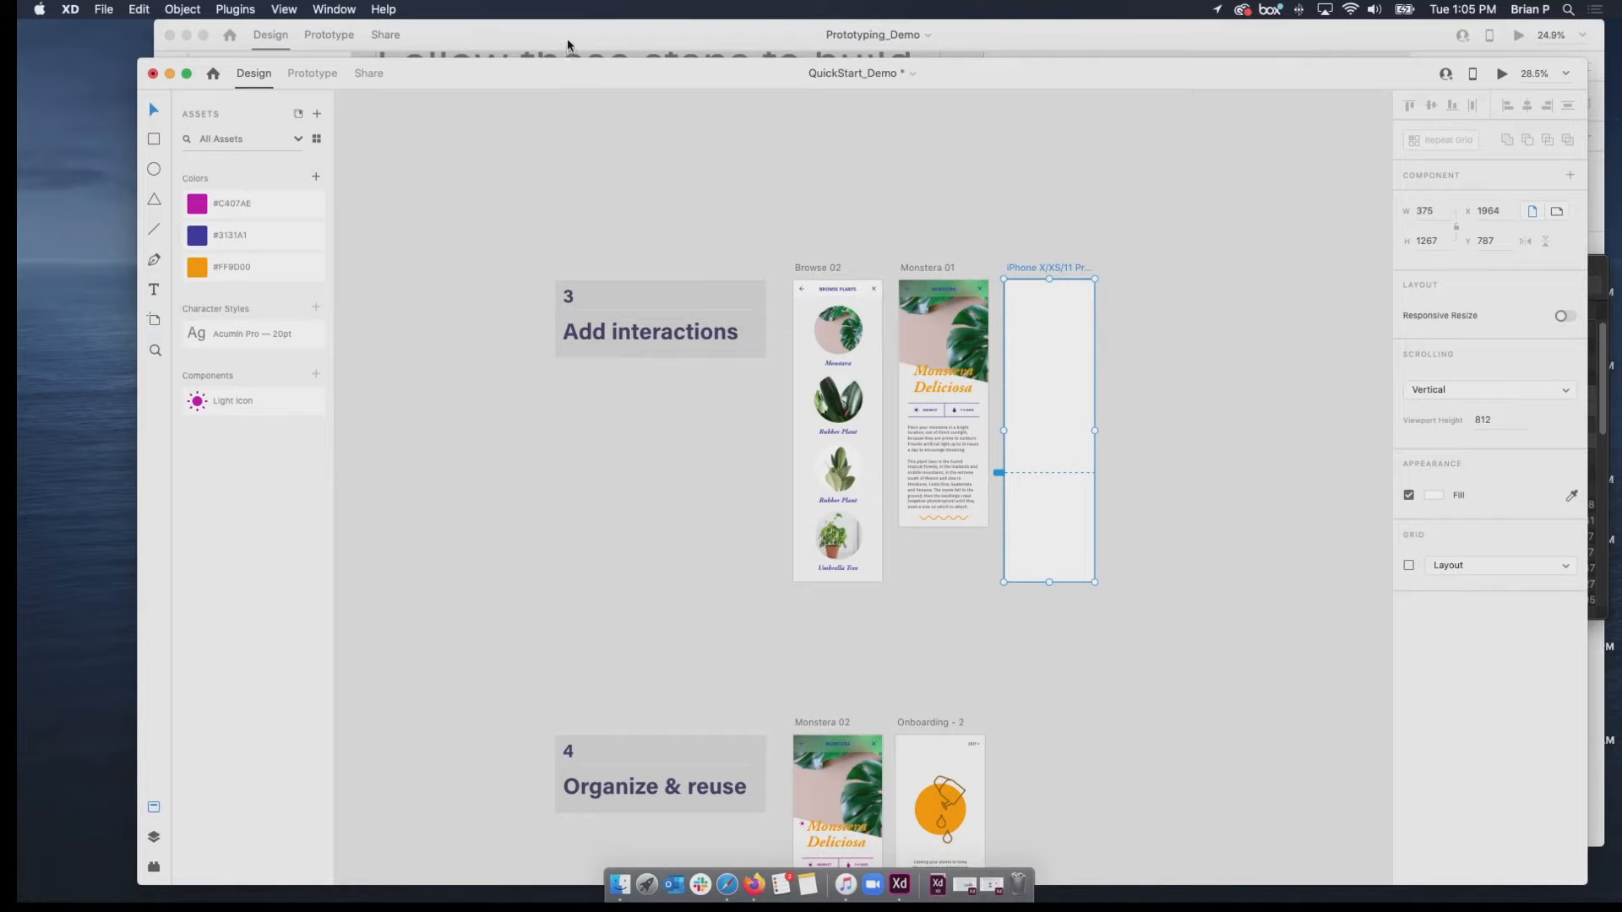
click(566, 38)
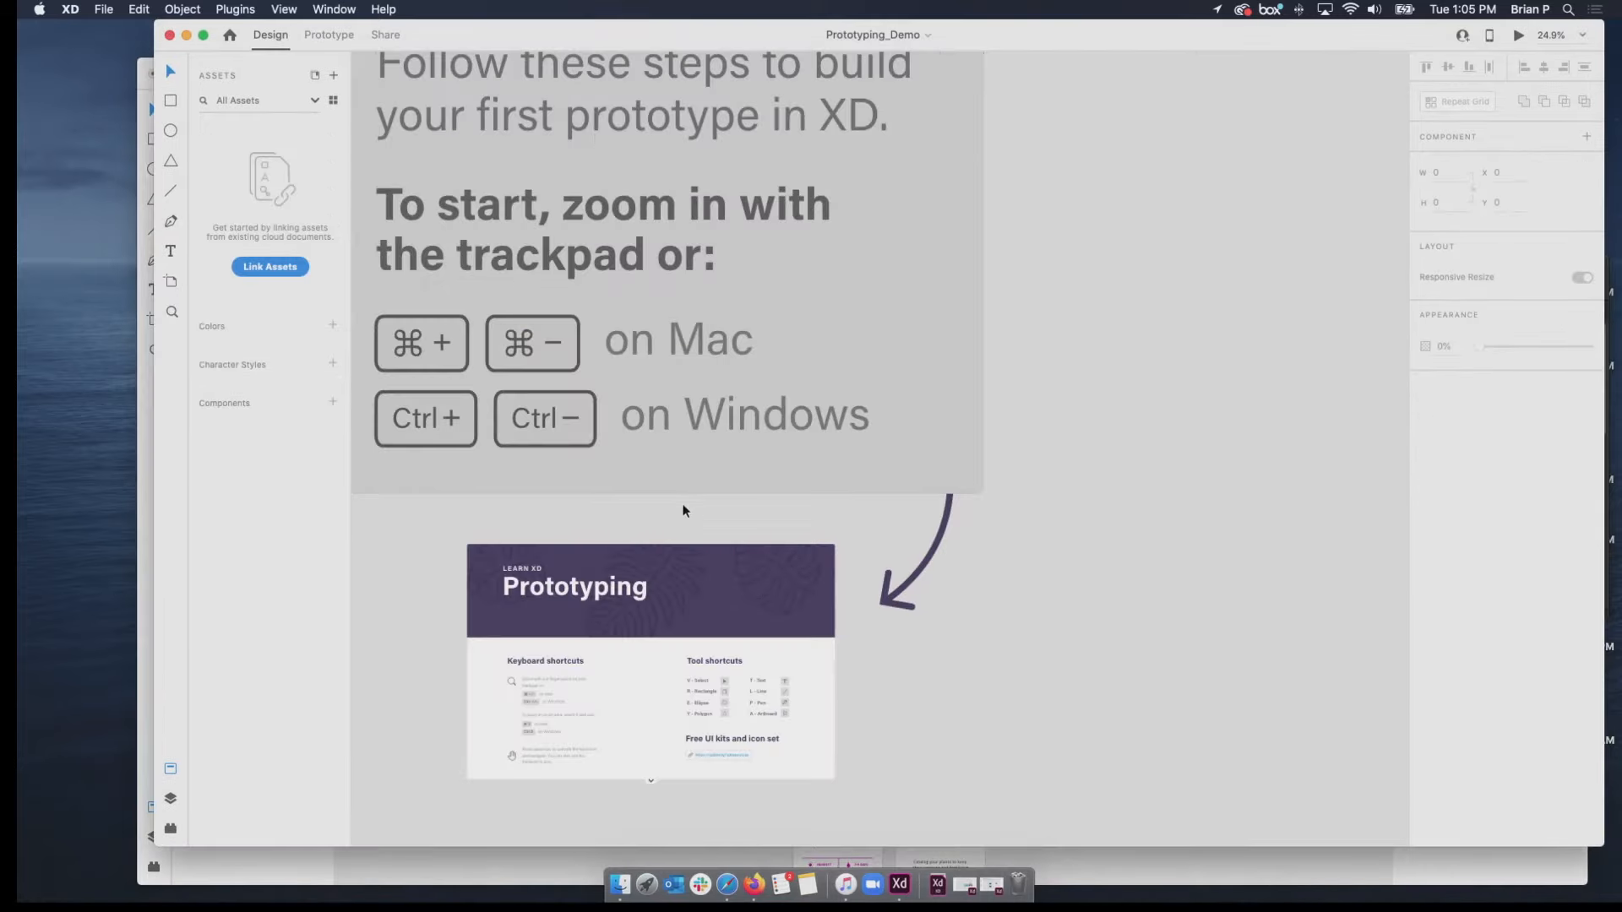
scroll(855, 536, down, 2)
scroll(855, 536, up, 2)
scroll(852, 534, left, 3)
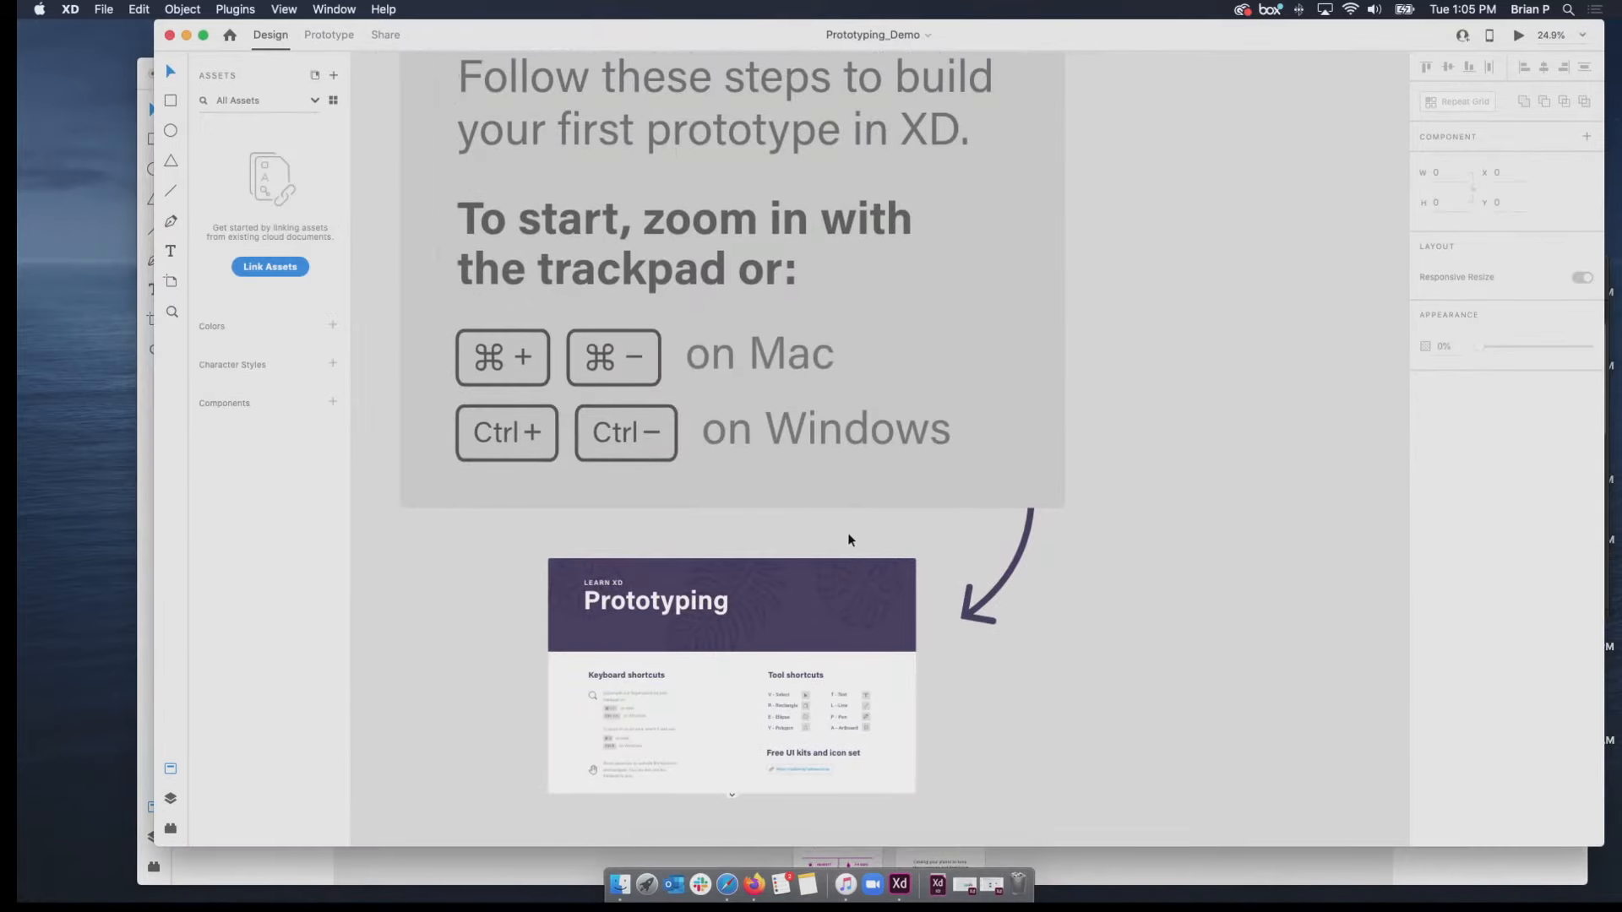
scroll(848, 534, left, 3)
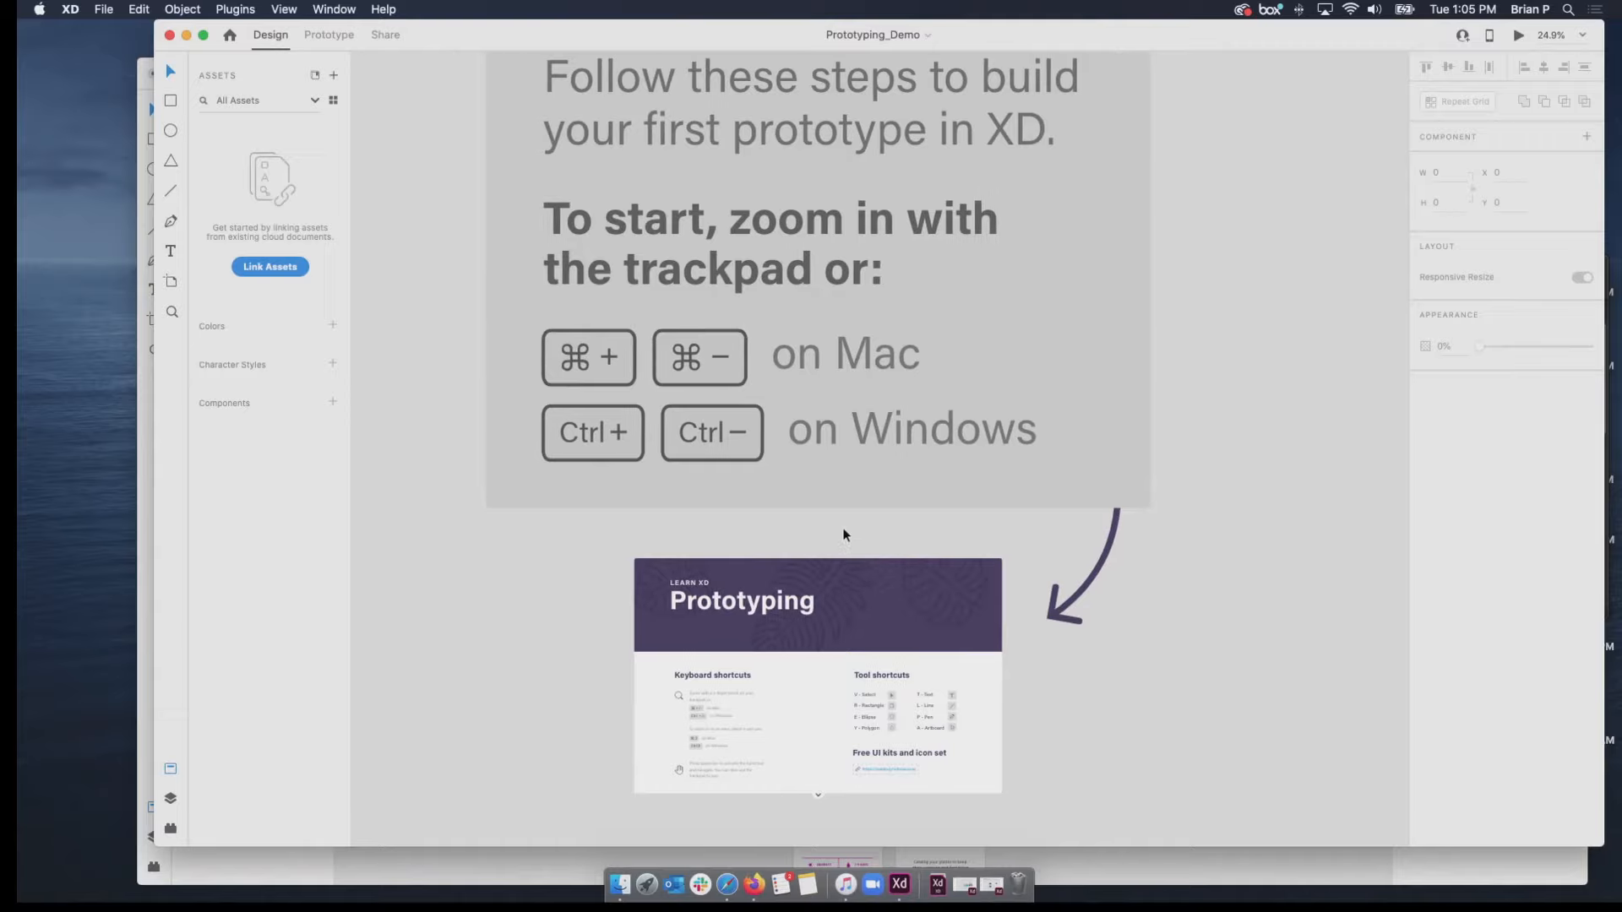
scroll(845, 535, left, 1)
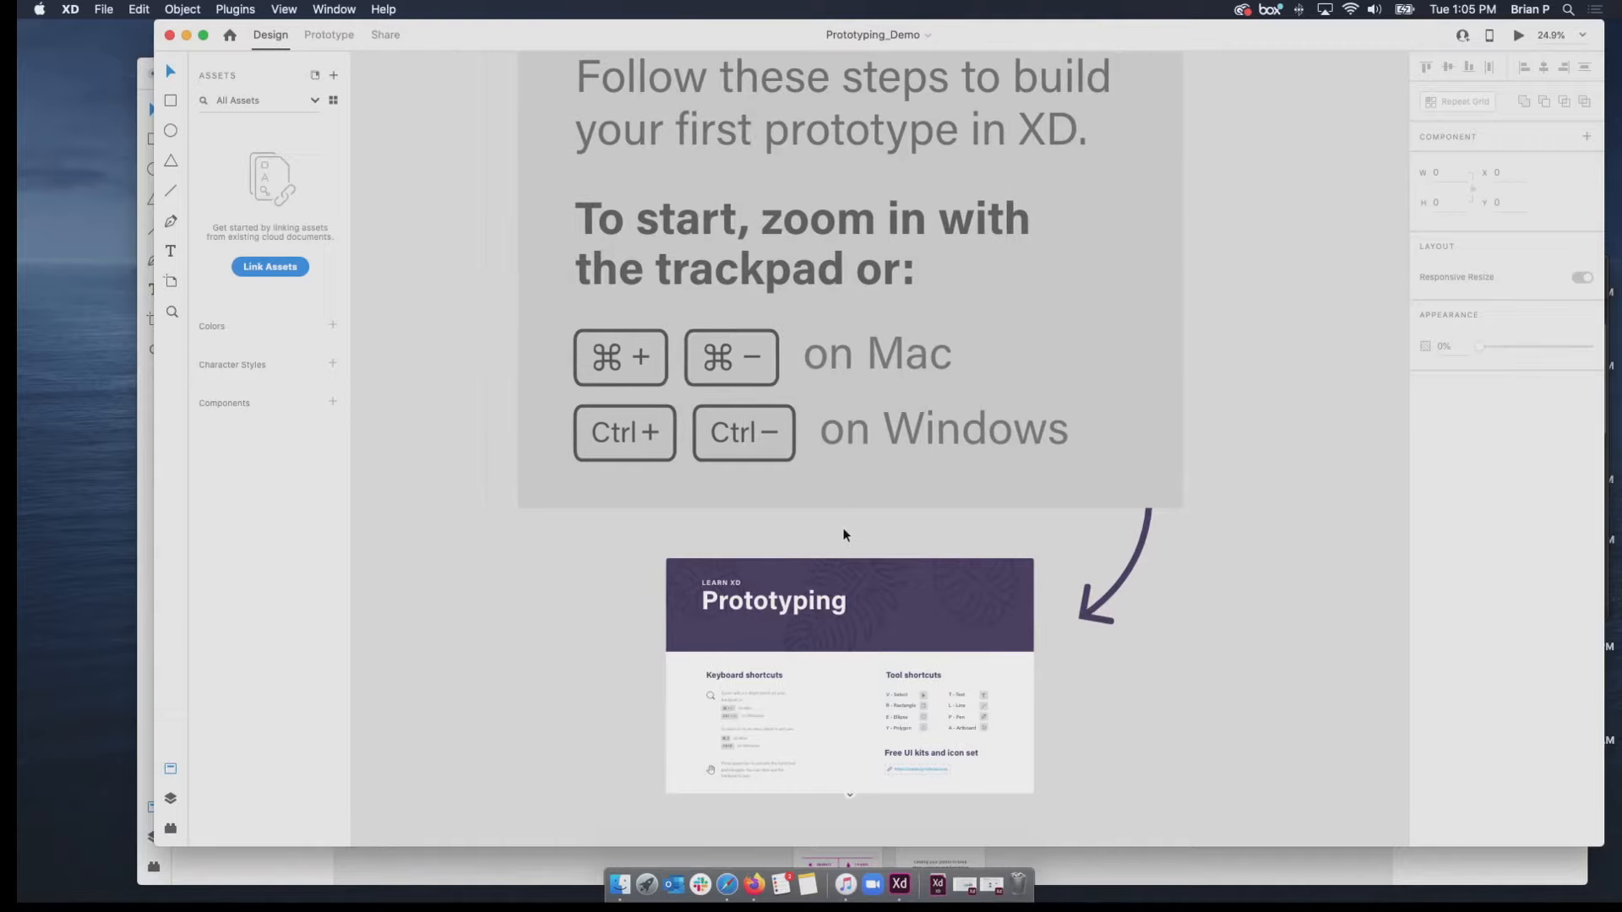
click(331, 38)
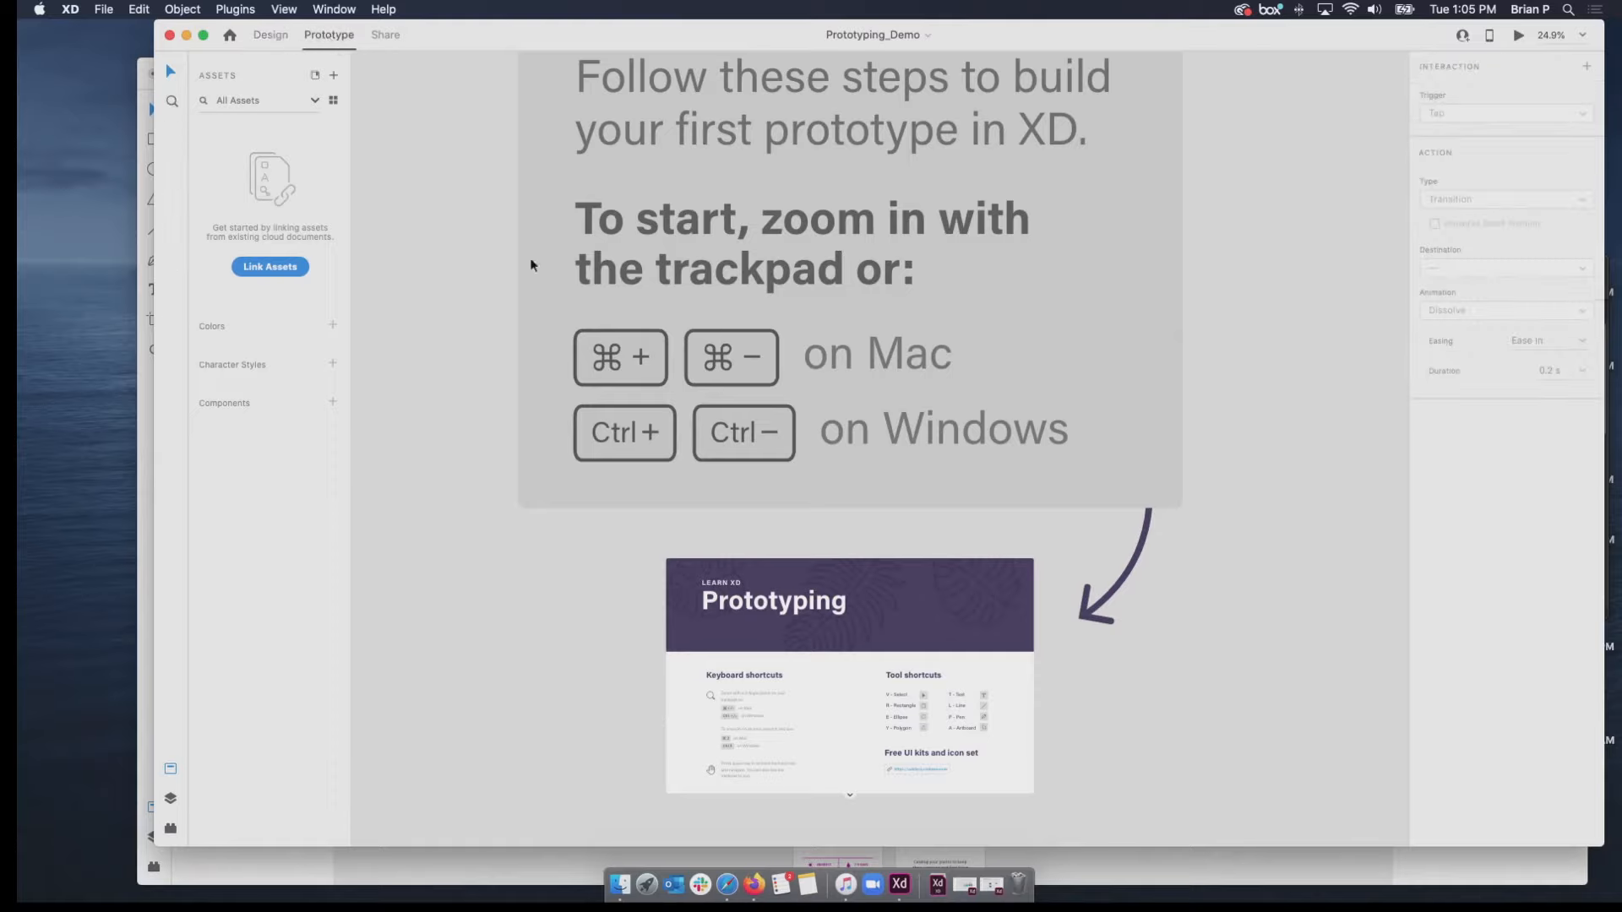
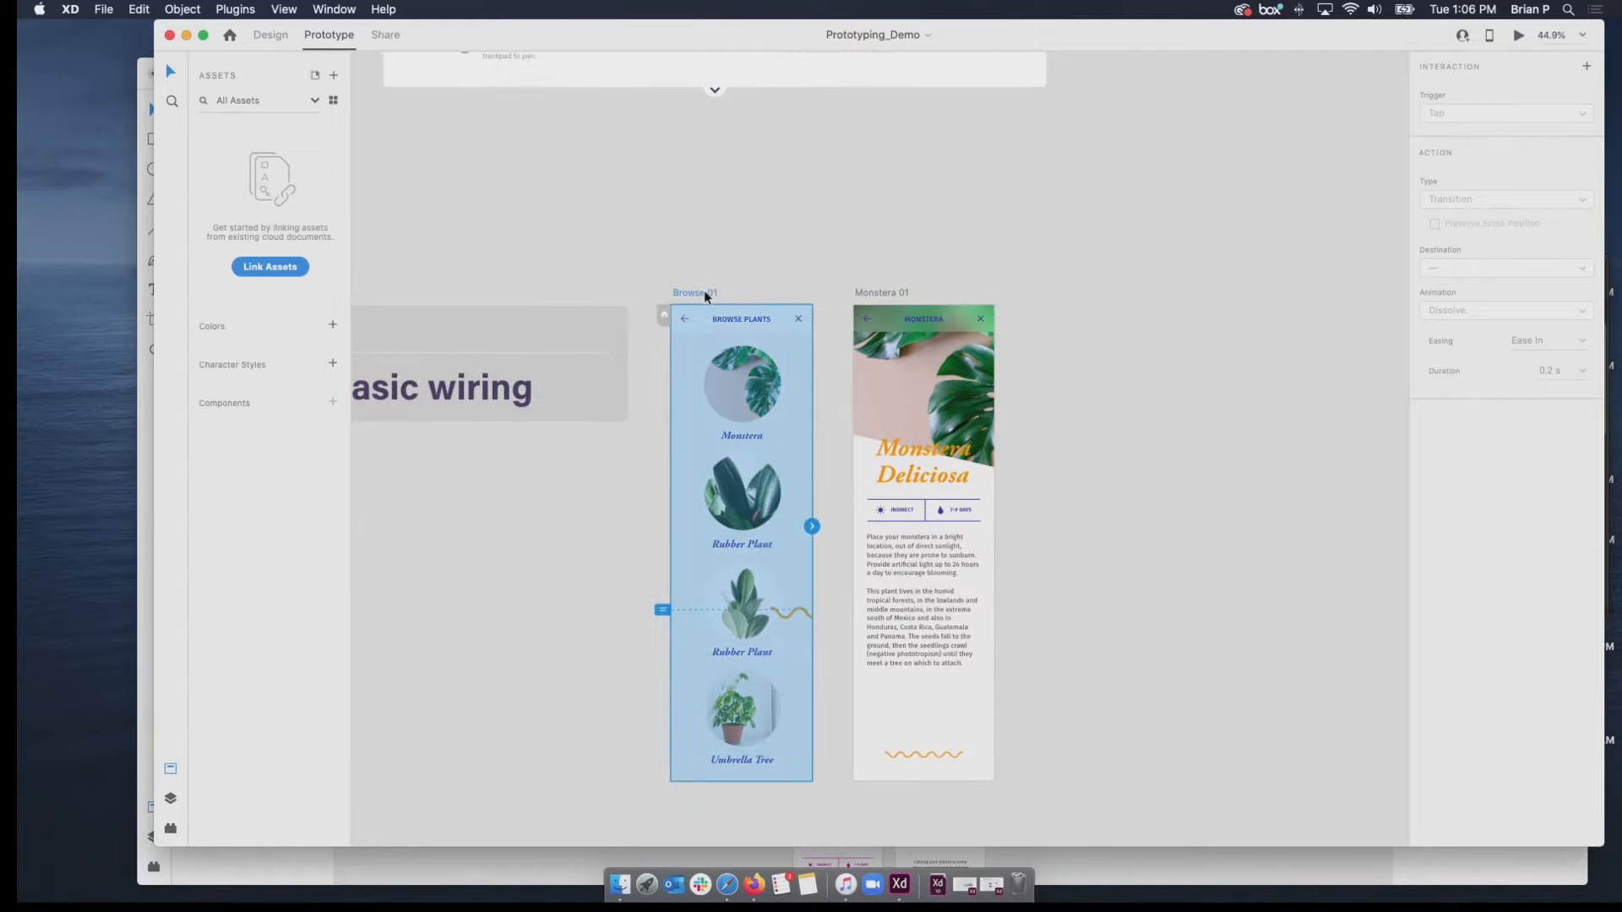
Wire the Monstera picture on Browse 01 to the Monstera 01 artboard with a Tap-triggered Transition.
click(754, 414)
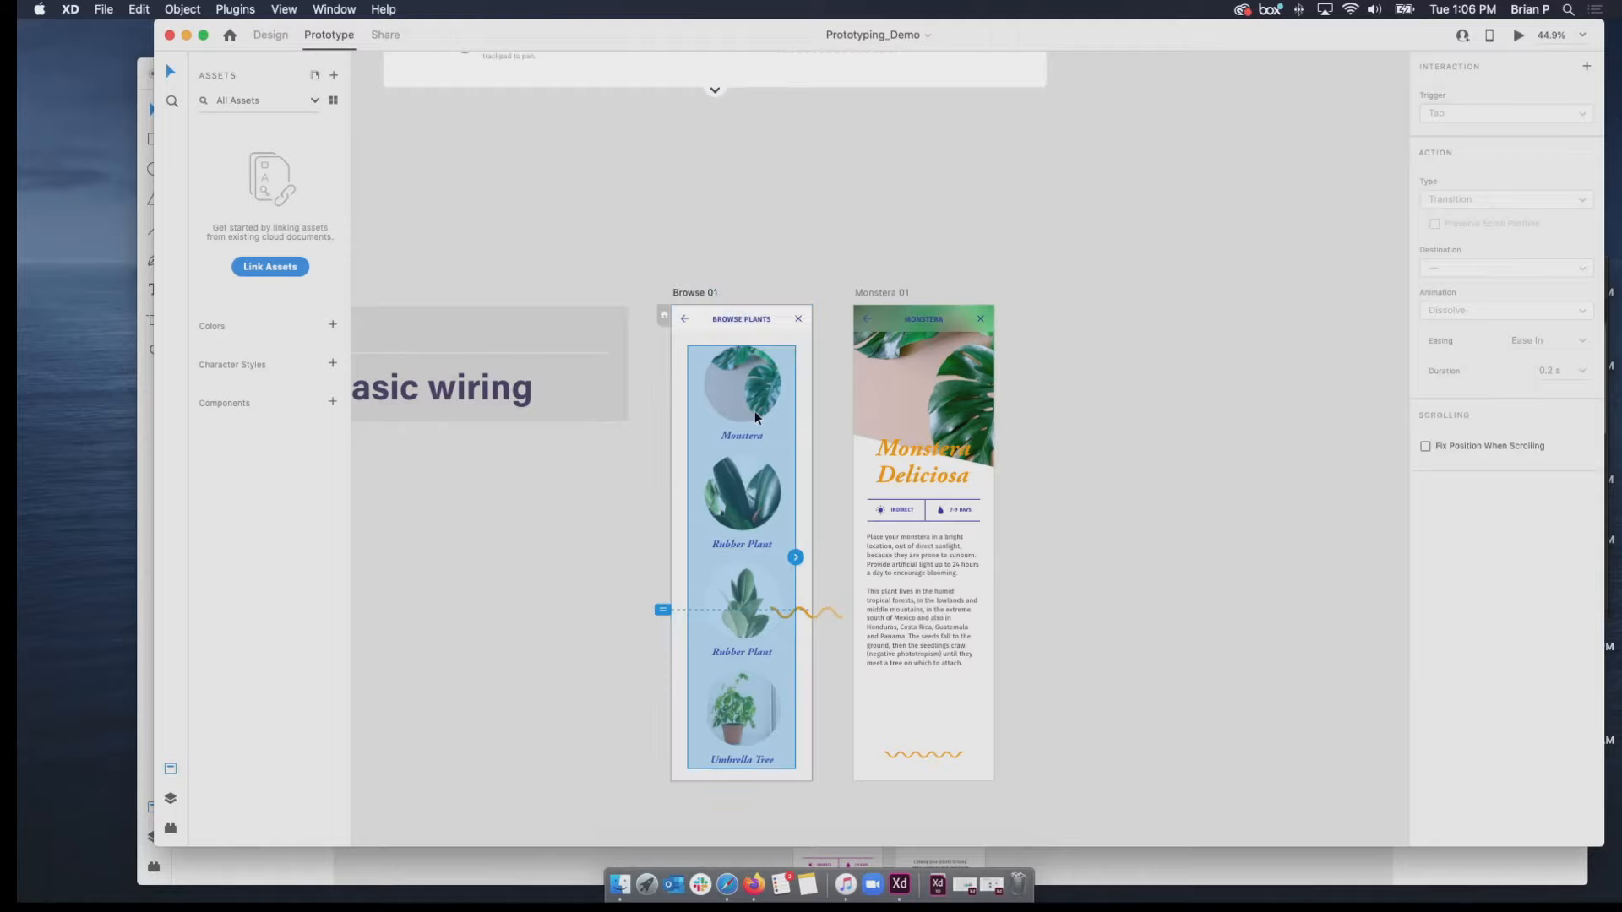
double_click(754, 415)
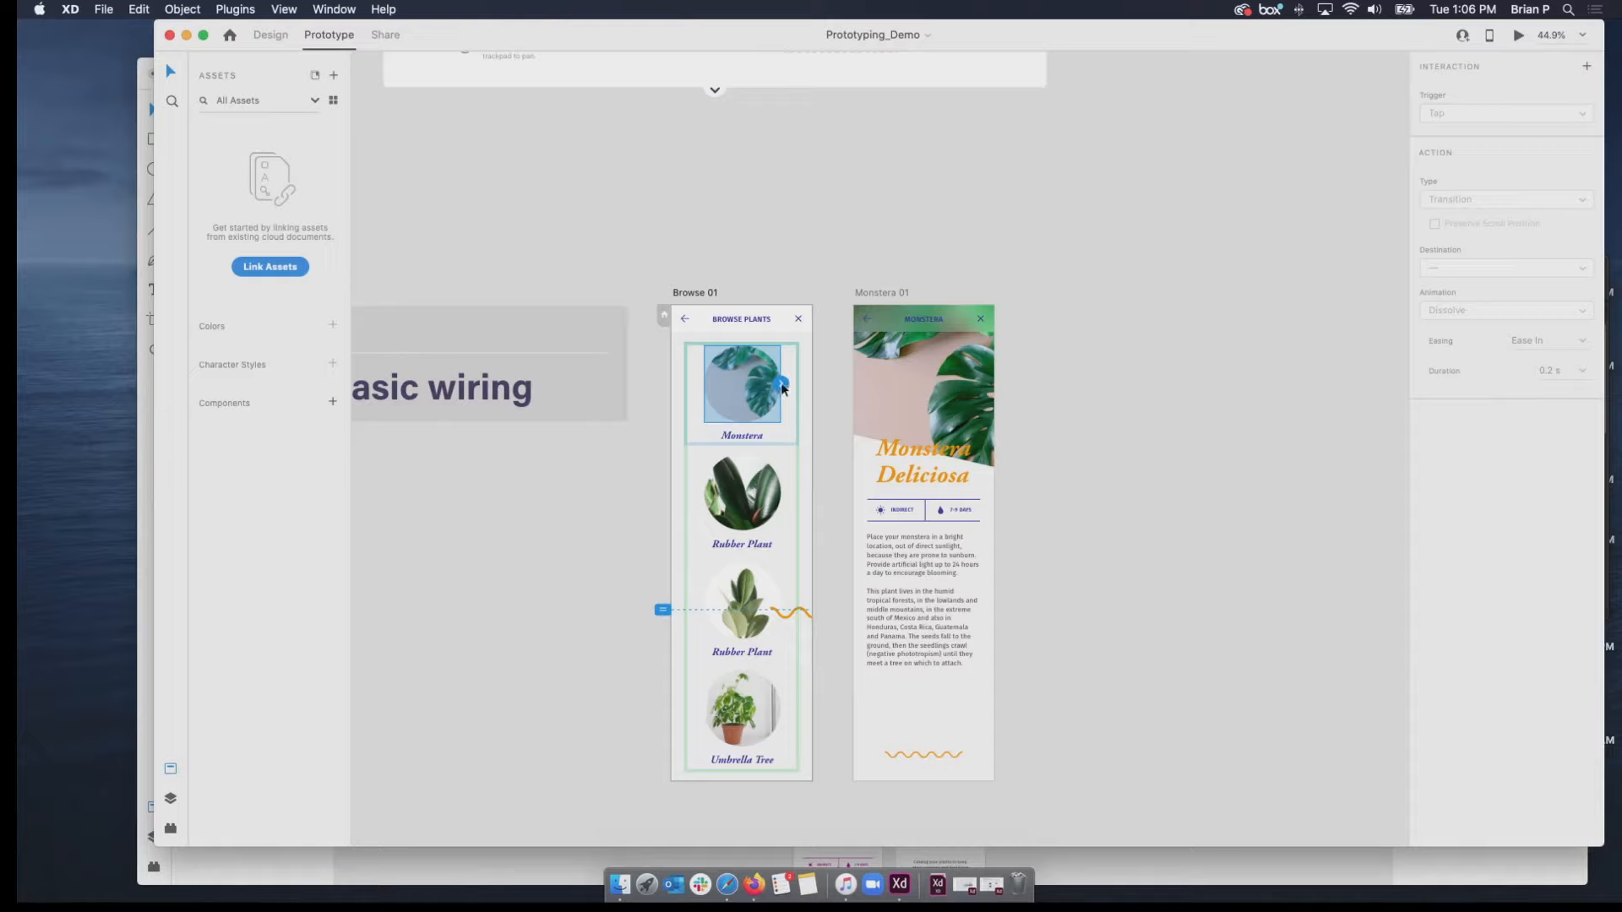
drag(781, 387, 865, 423)
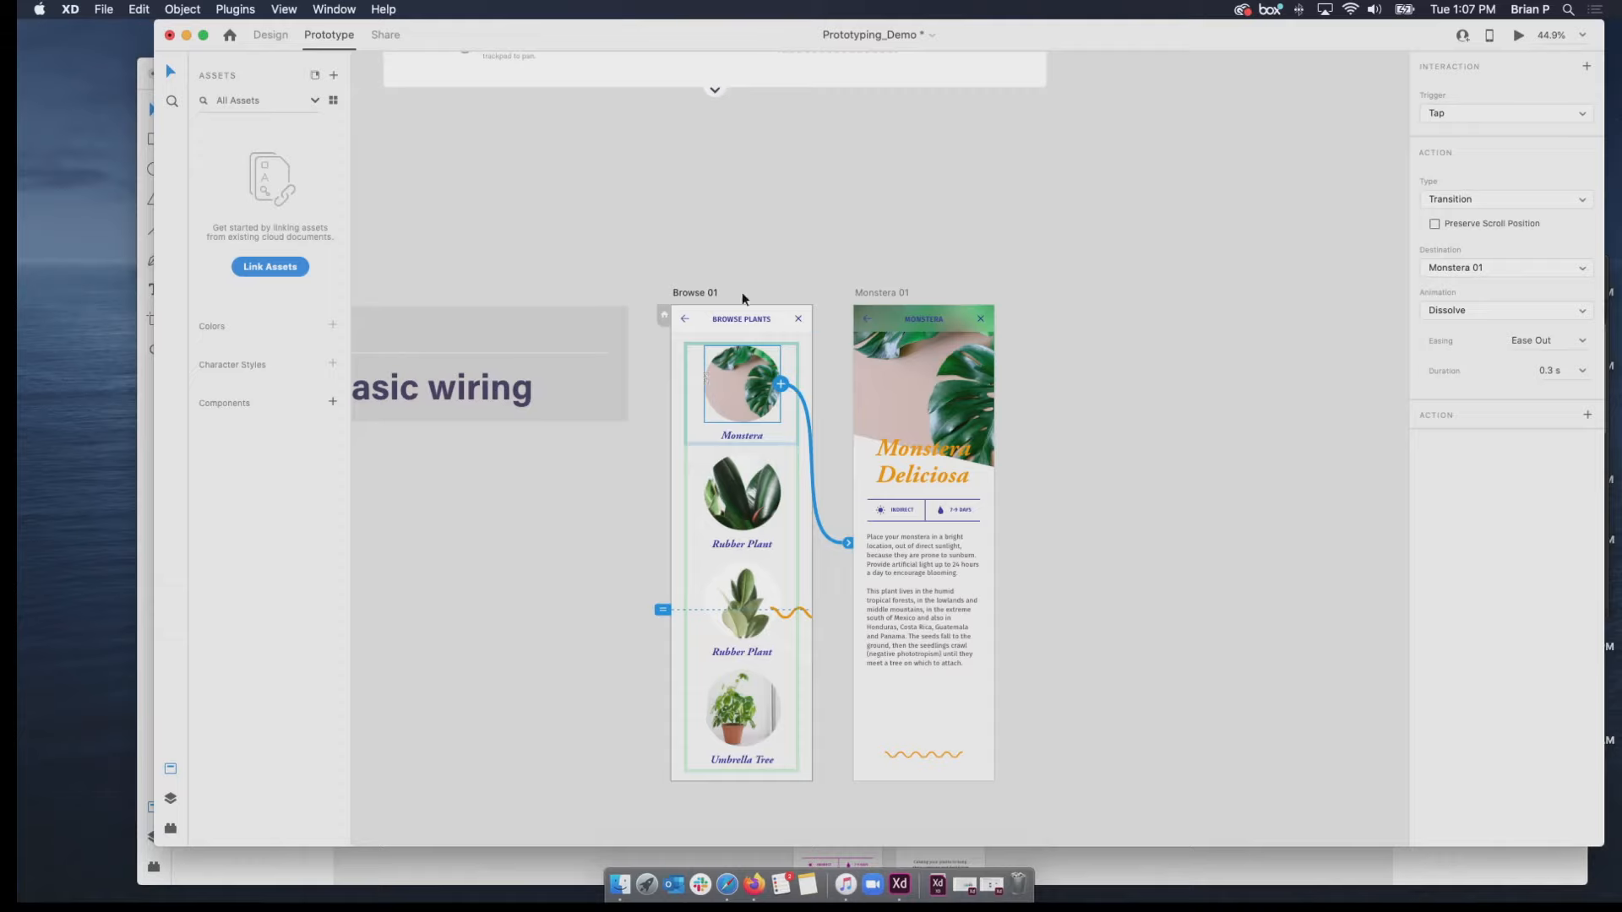
Preview the prototype from Browse 01, follow the Monstera picture's link, close the preview and deselect the artboard.
click(712, 293)
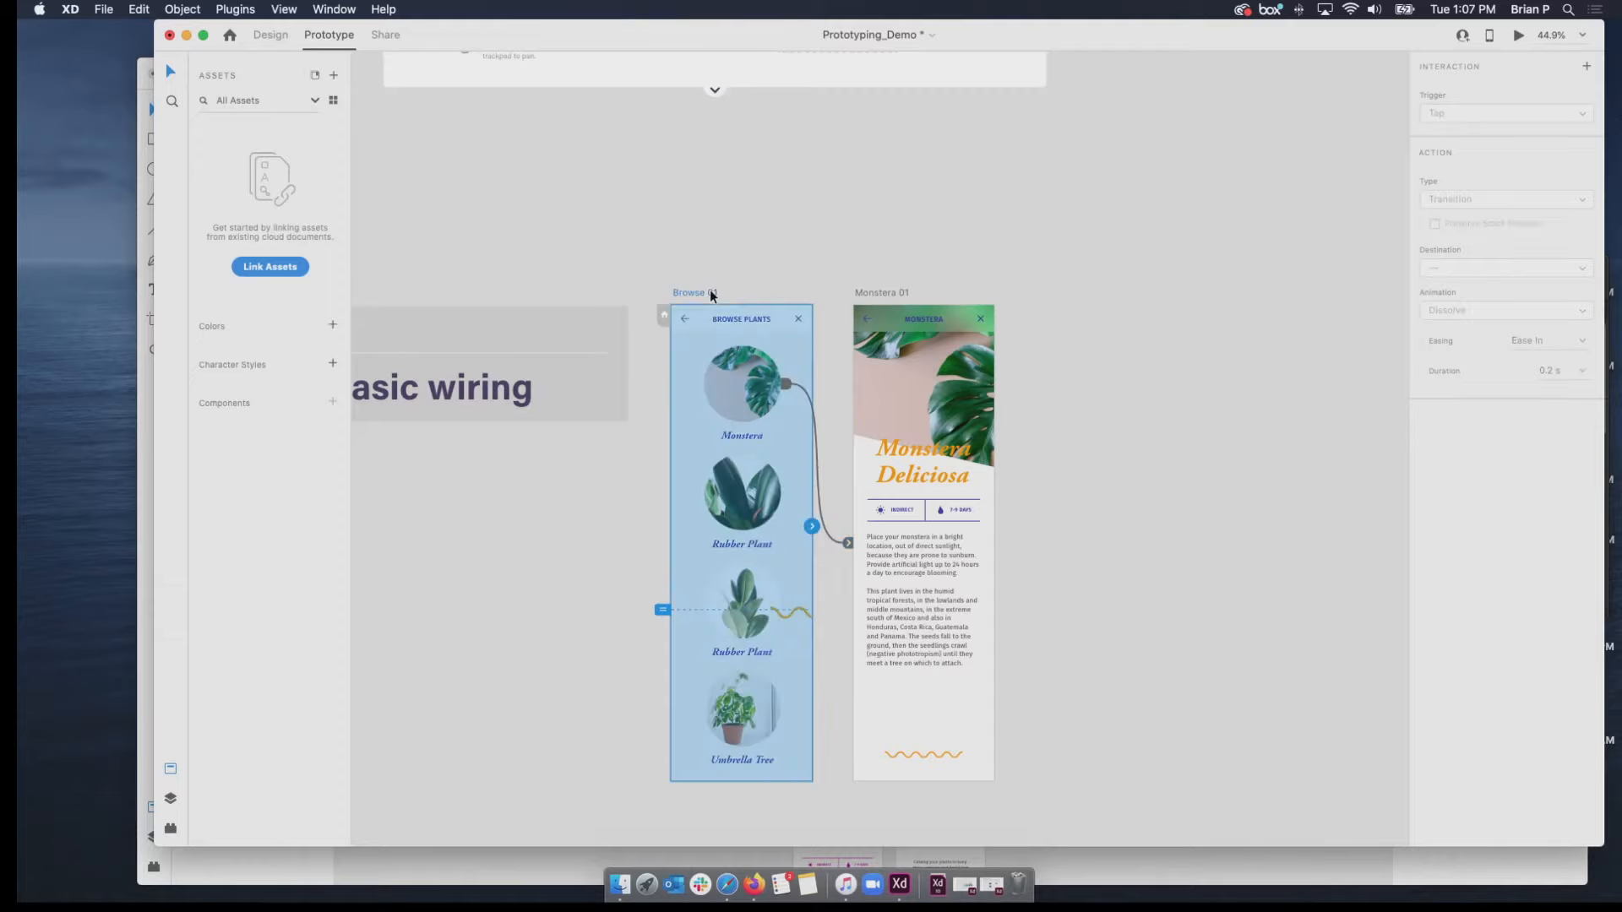
click(1519, 35)
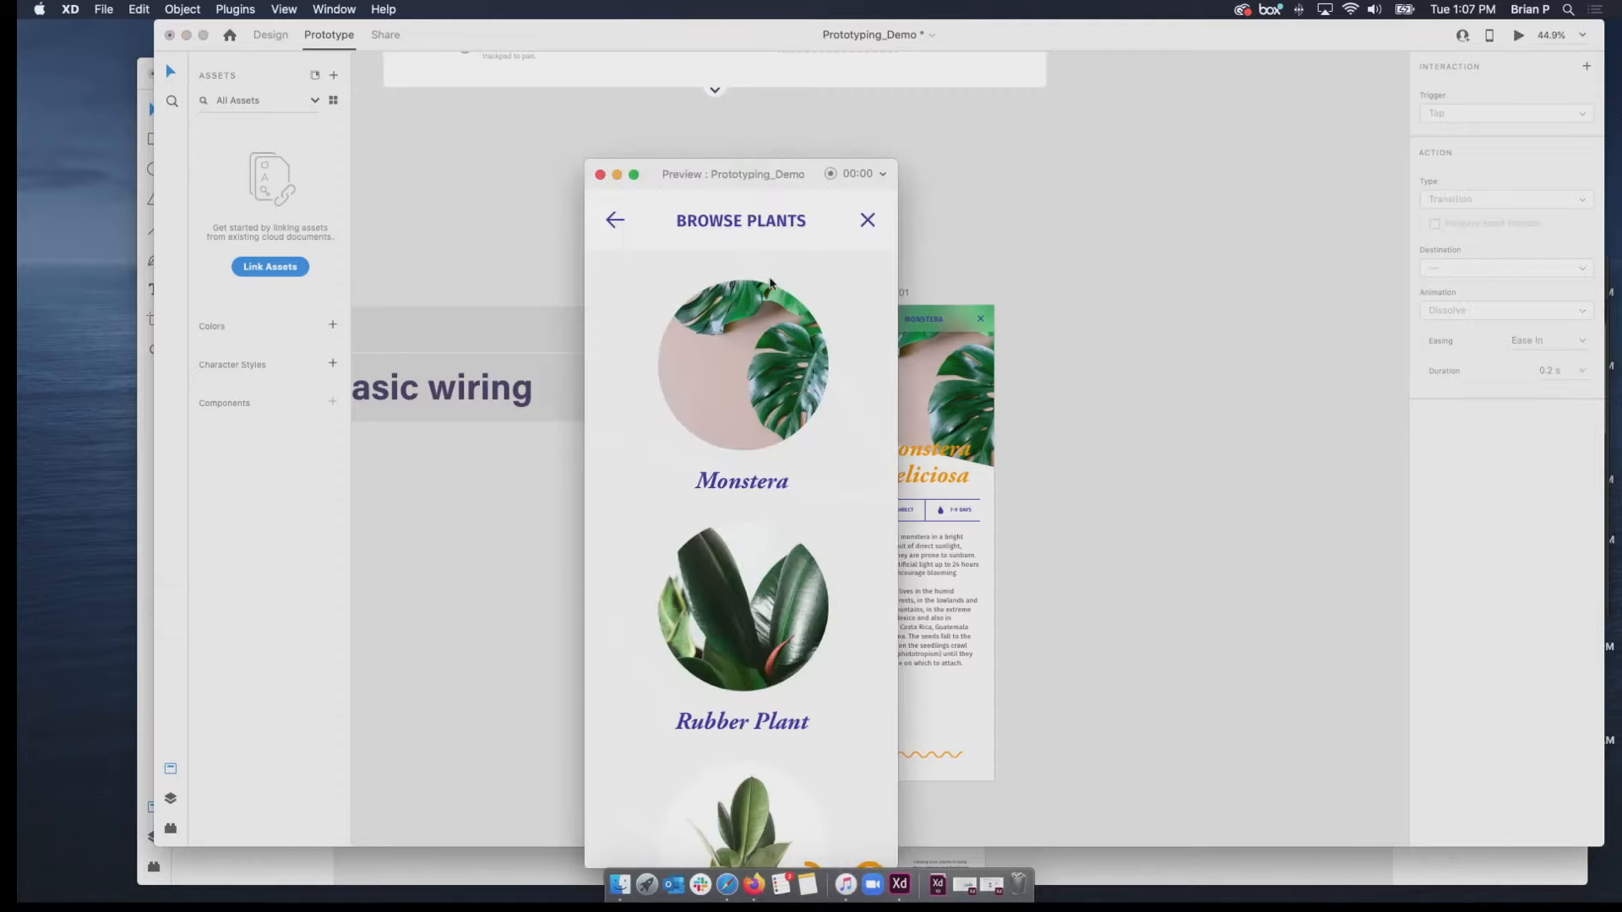
click(788, 339)
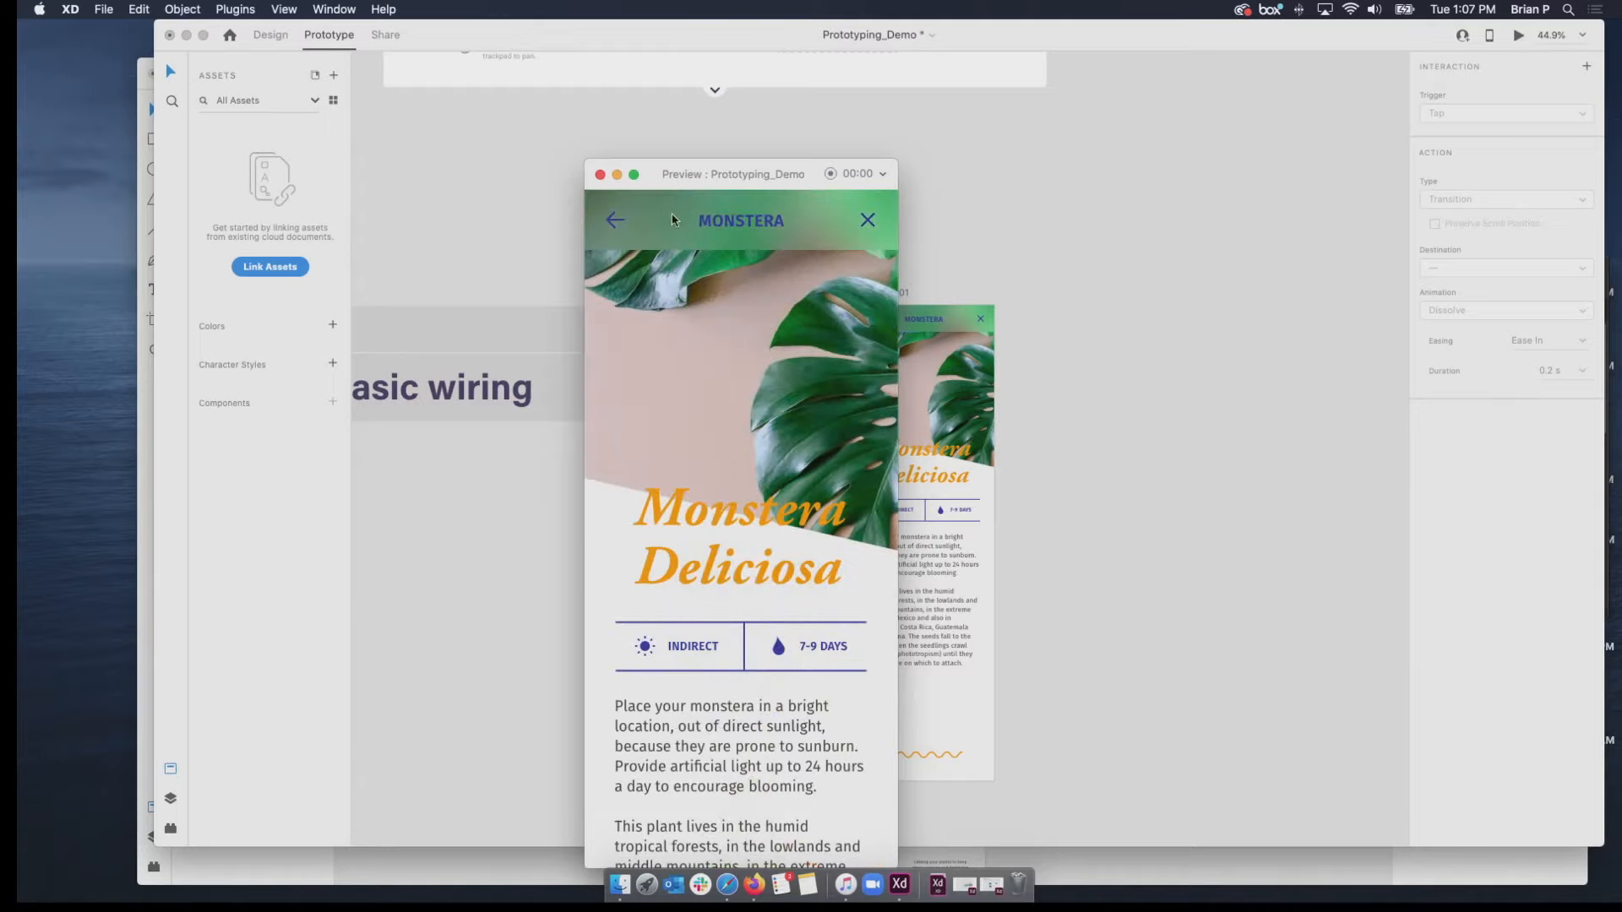
click(599, 175)
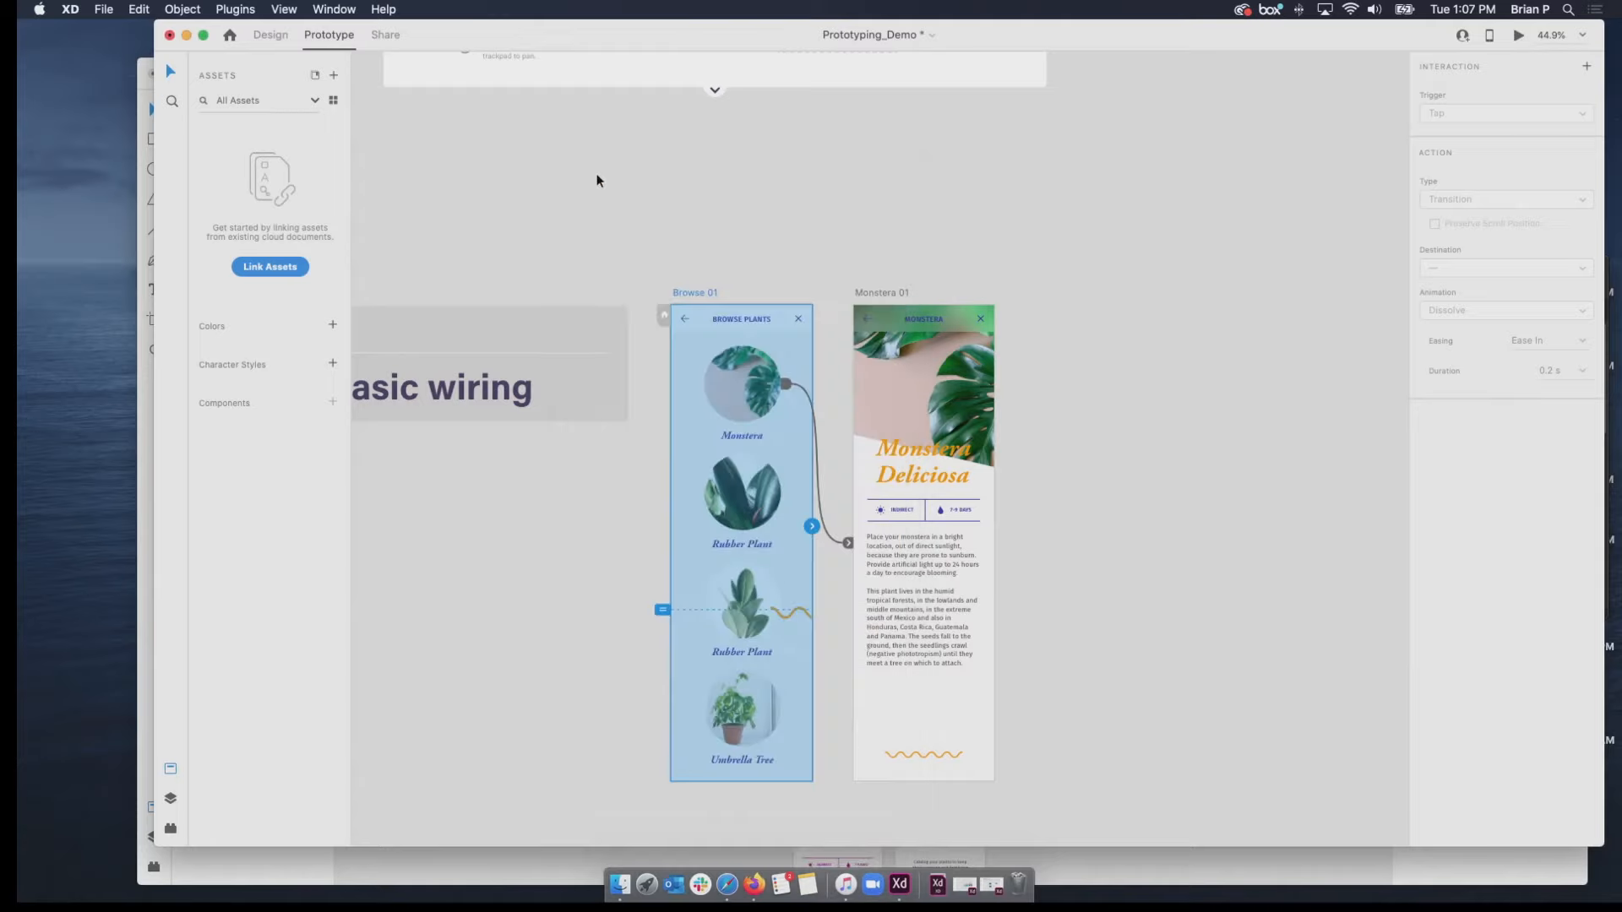
click(828, 348)
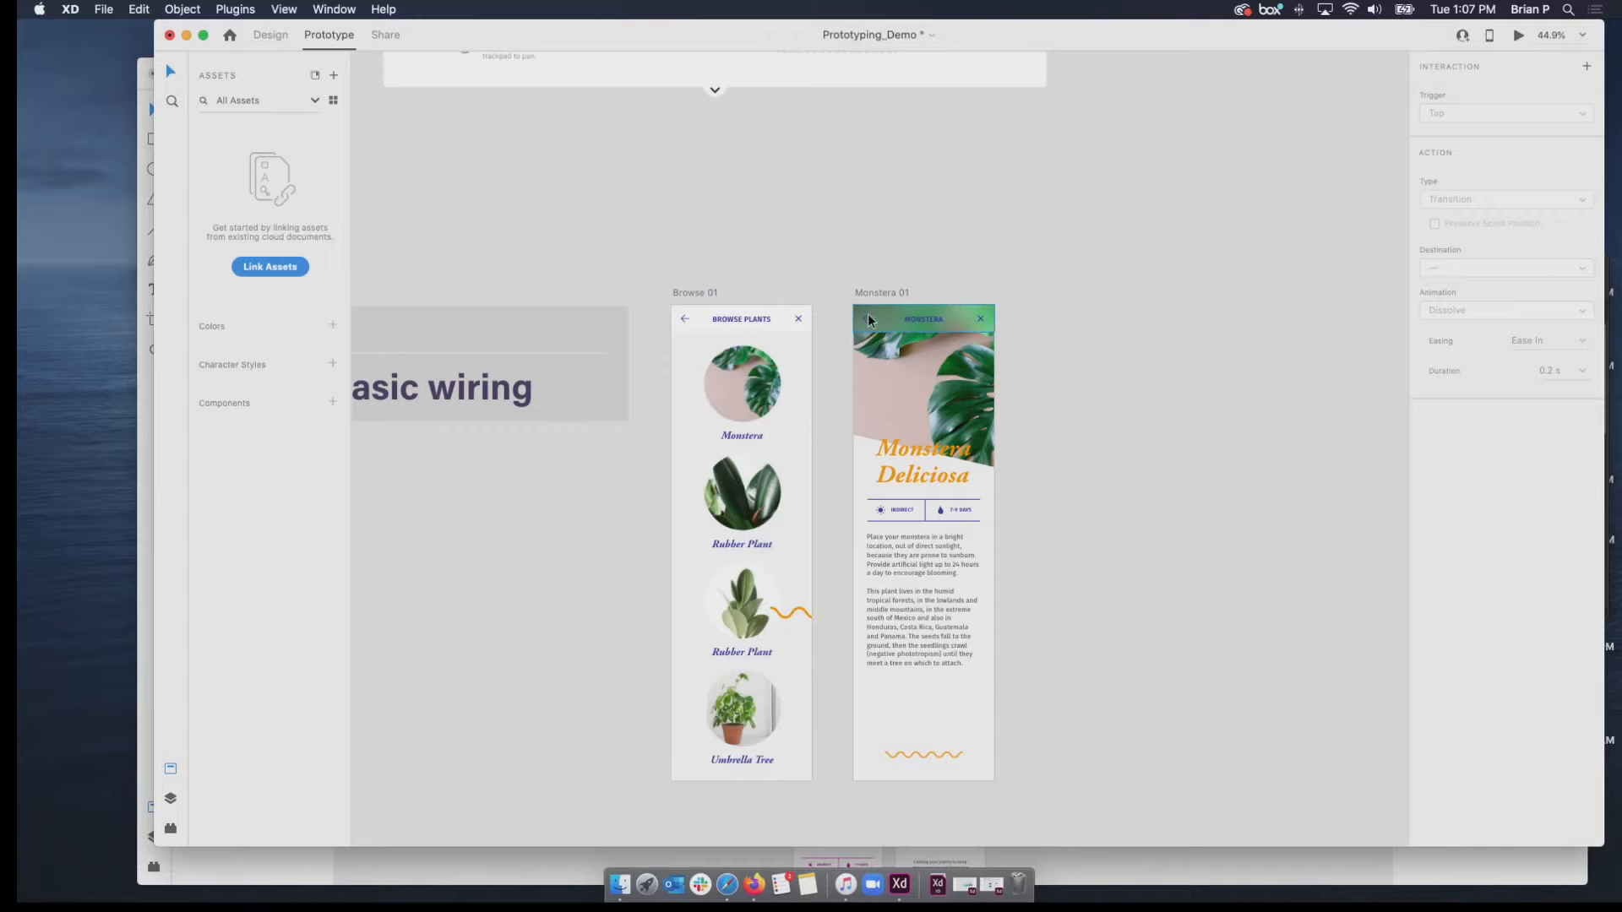
Add a Tap interaction to the back arrow on Monstera 01 and set its action type to Previous Artboard.
scroll(869, 313, up, 5)
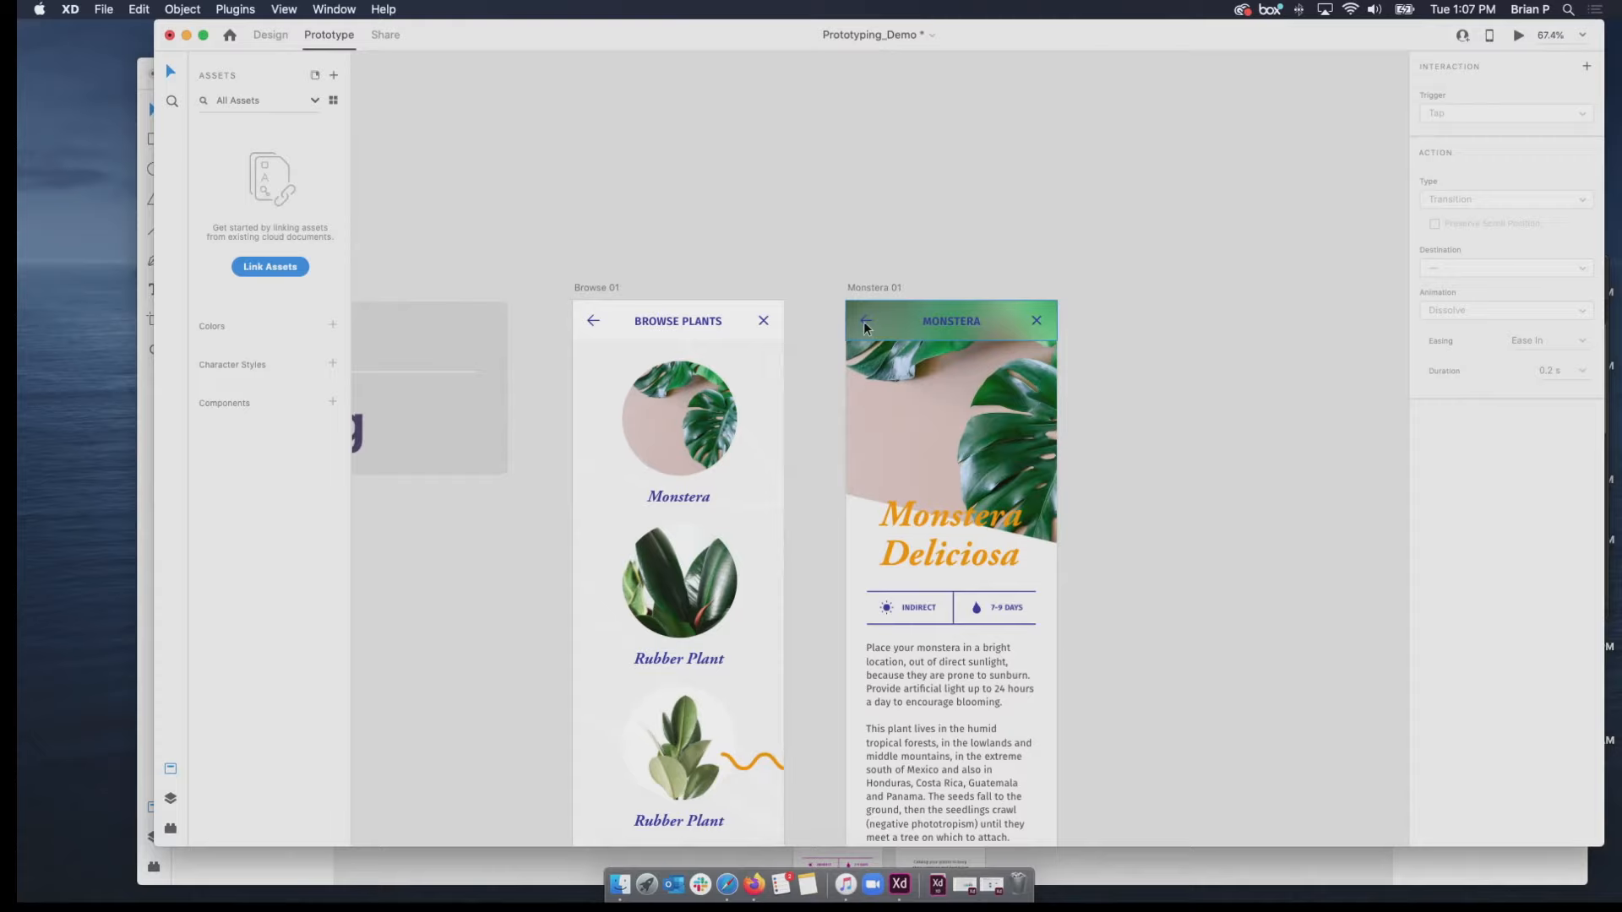
click(863, 321)
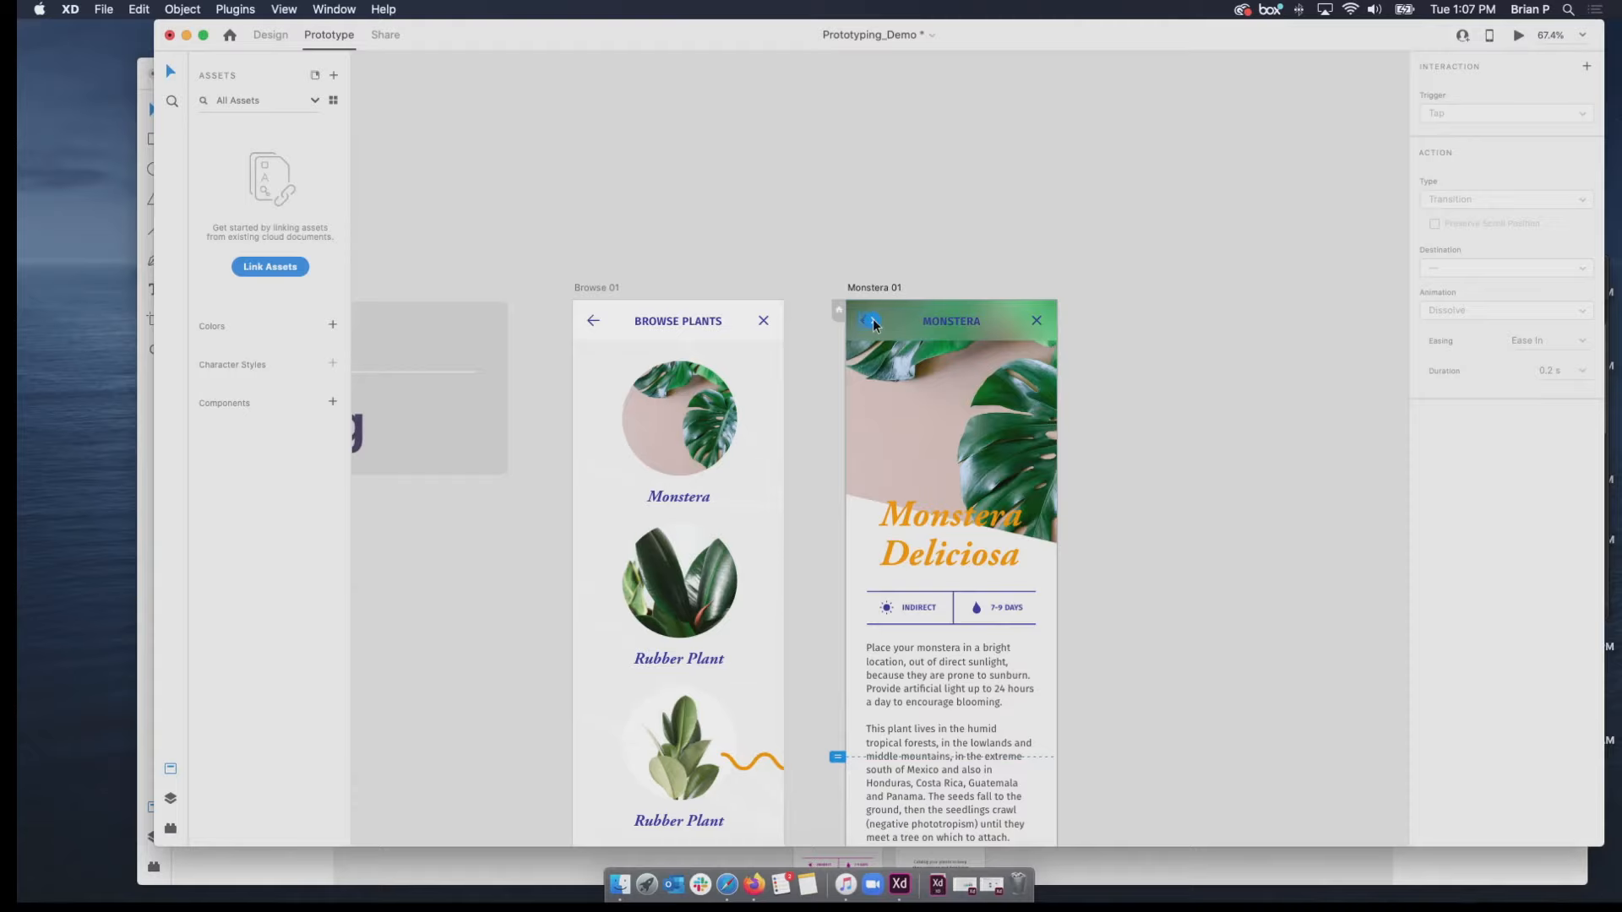
mouse_move(873, 324)
mouse_down()
mouse_move(775, 340)
mouse_move(873, 323)
mouse_up()
mouse_move(872, 323)
mouse_down()
mouse_move(745, 359)
mouse_move(890, 321)
mouse_up()
click(872, 324)
click(874, 325)
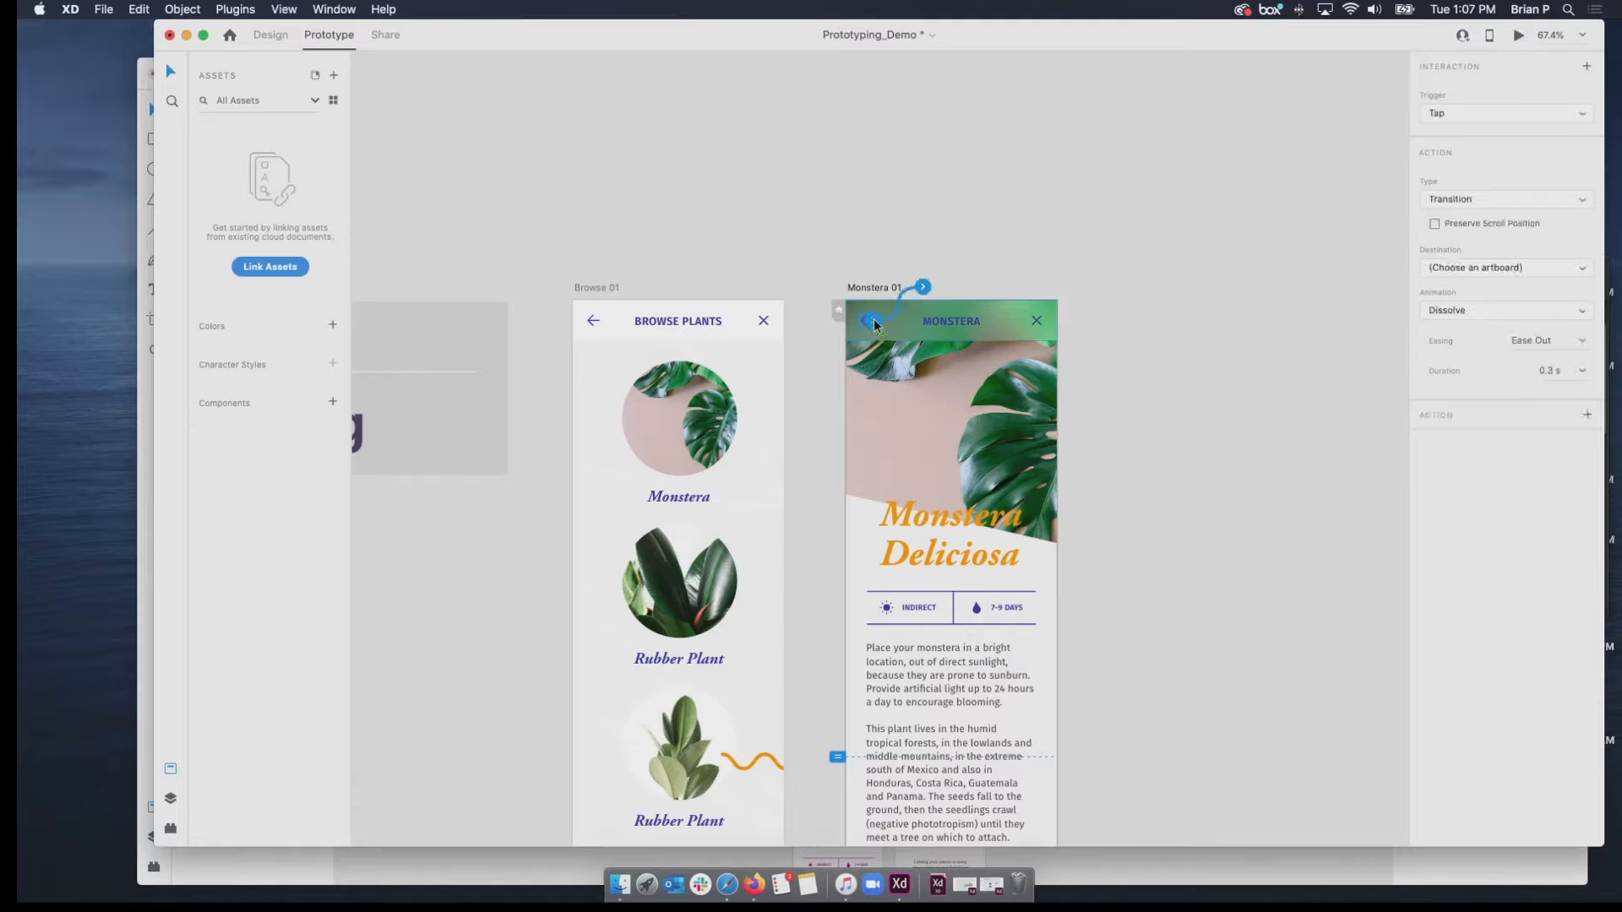
click(1541, 200)
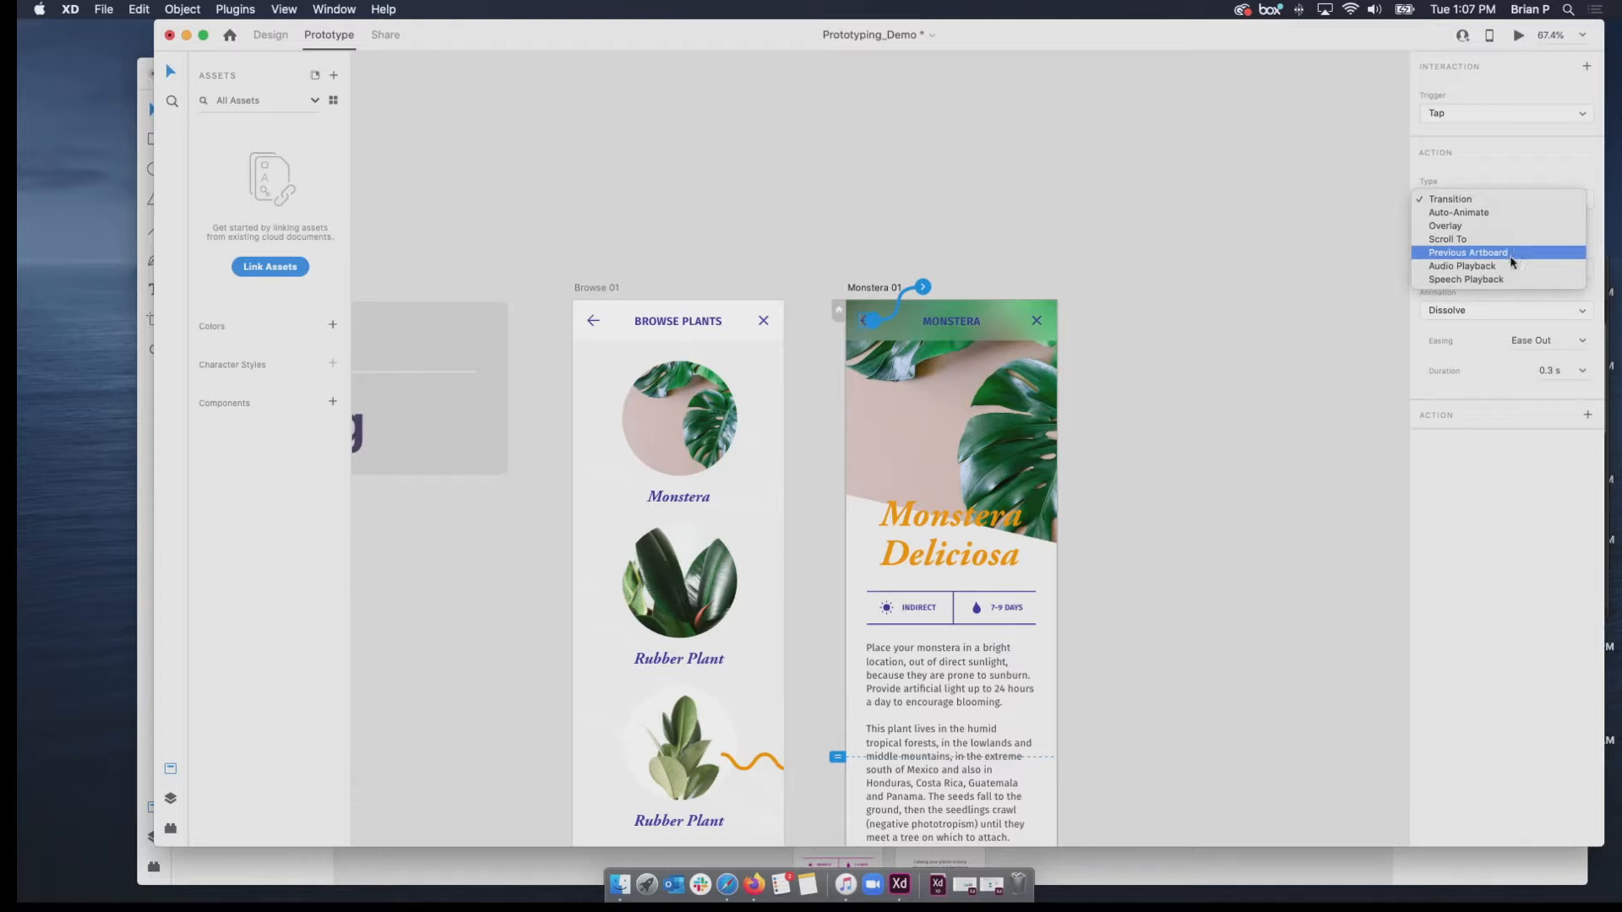
click(1511, 261)
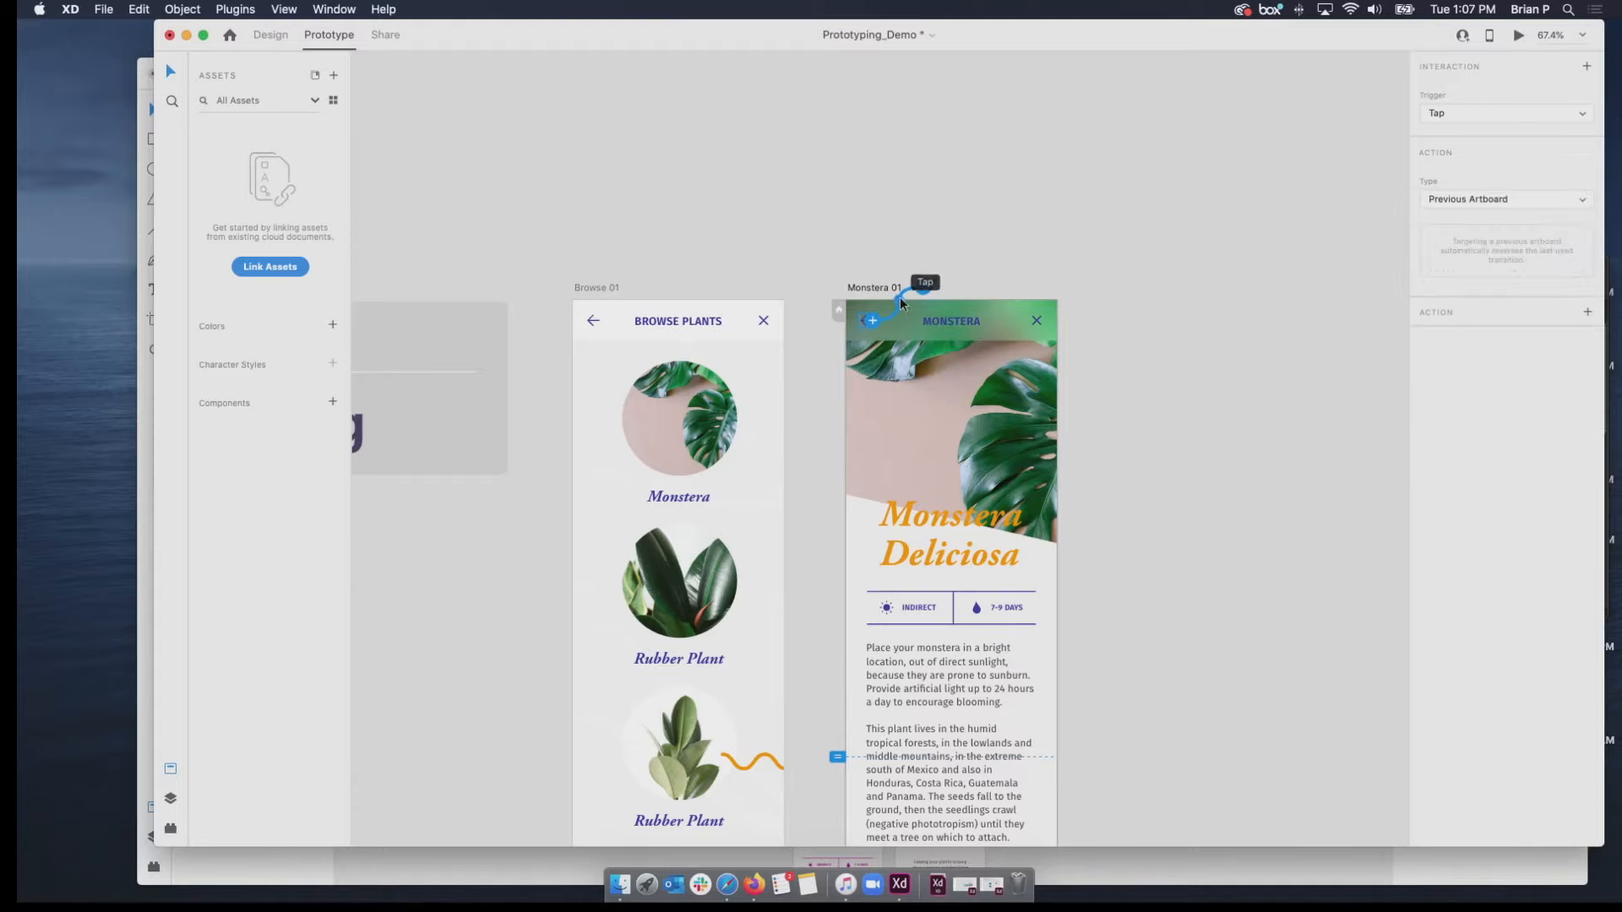
Preview Browse 01, open Monstera and return with the back arrow, then close the preview and inspect the arrow's interaction.
click(579, 290)
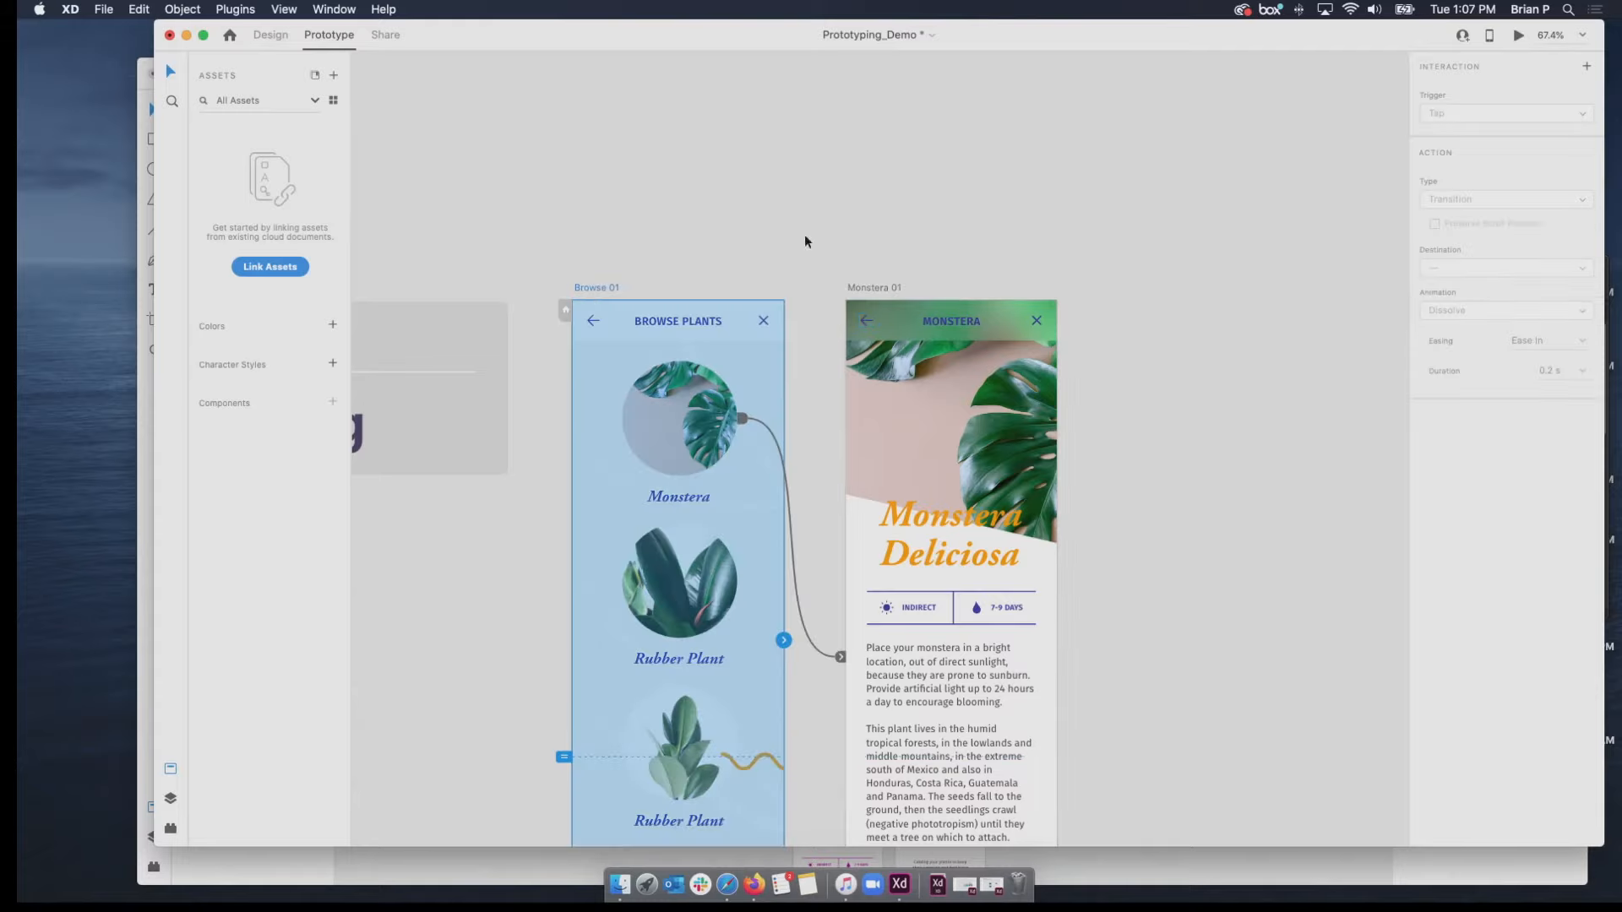
click(1518, 35)
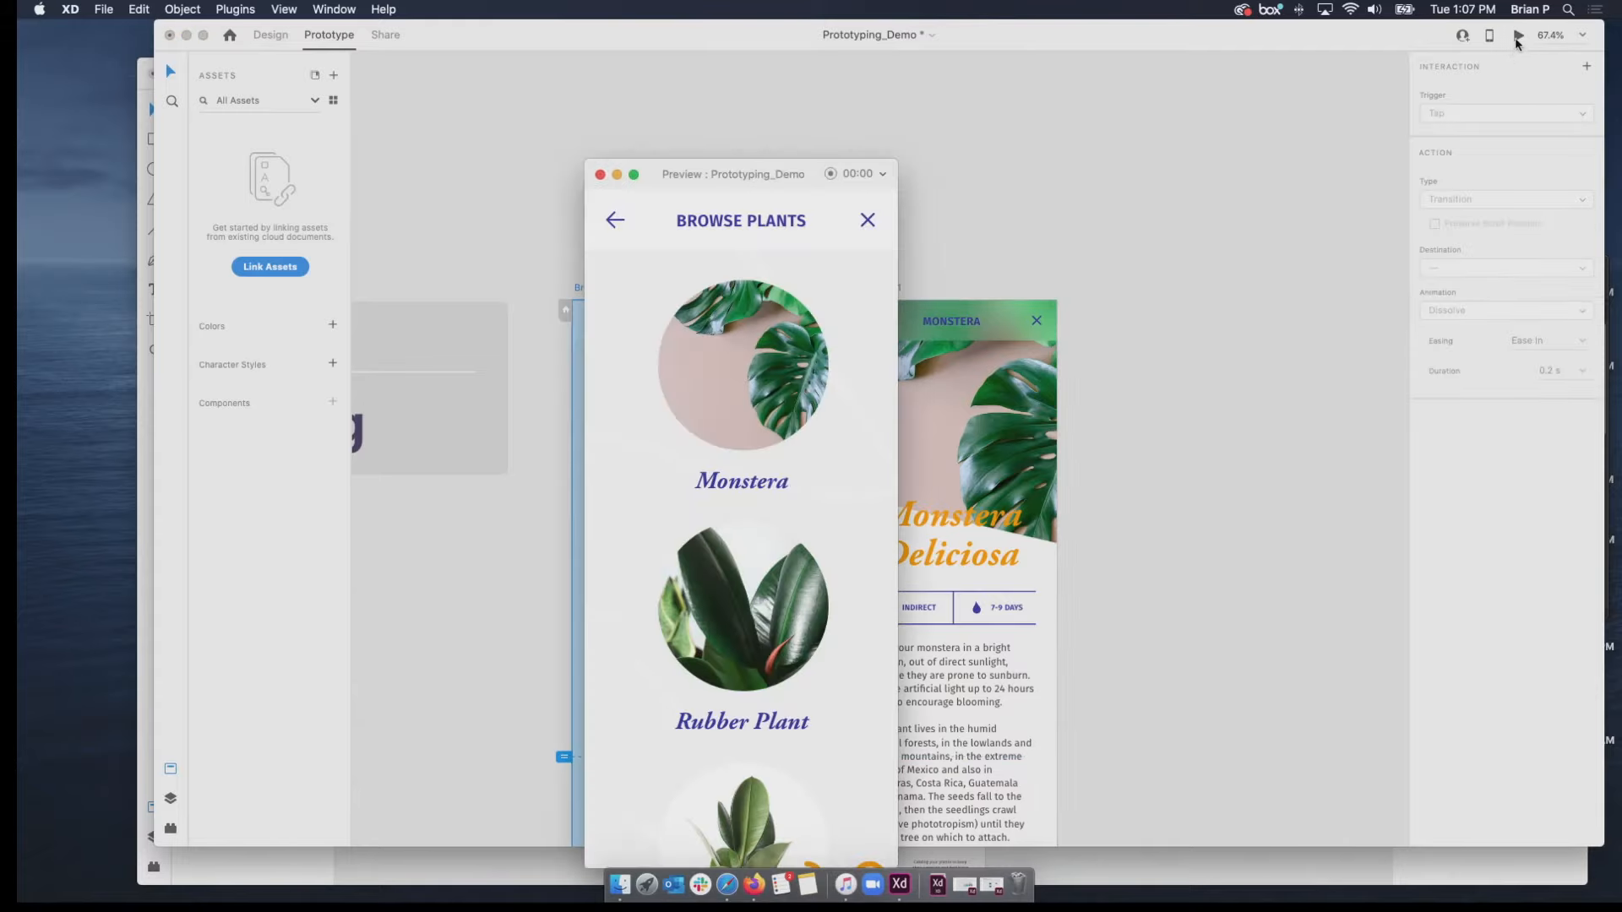
click(774, 384)
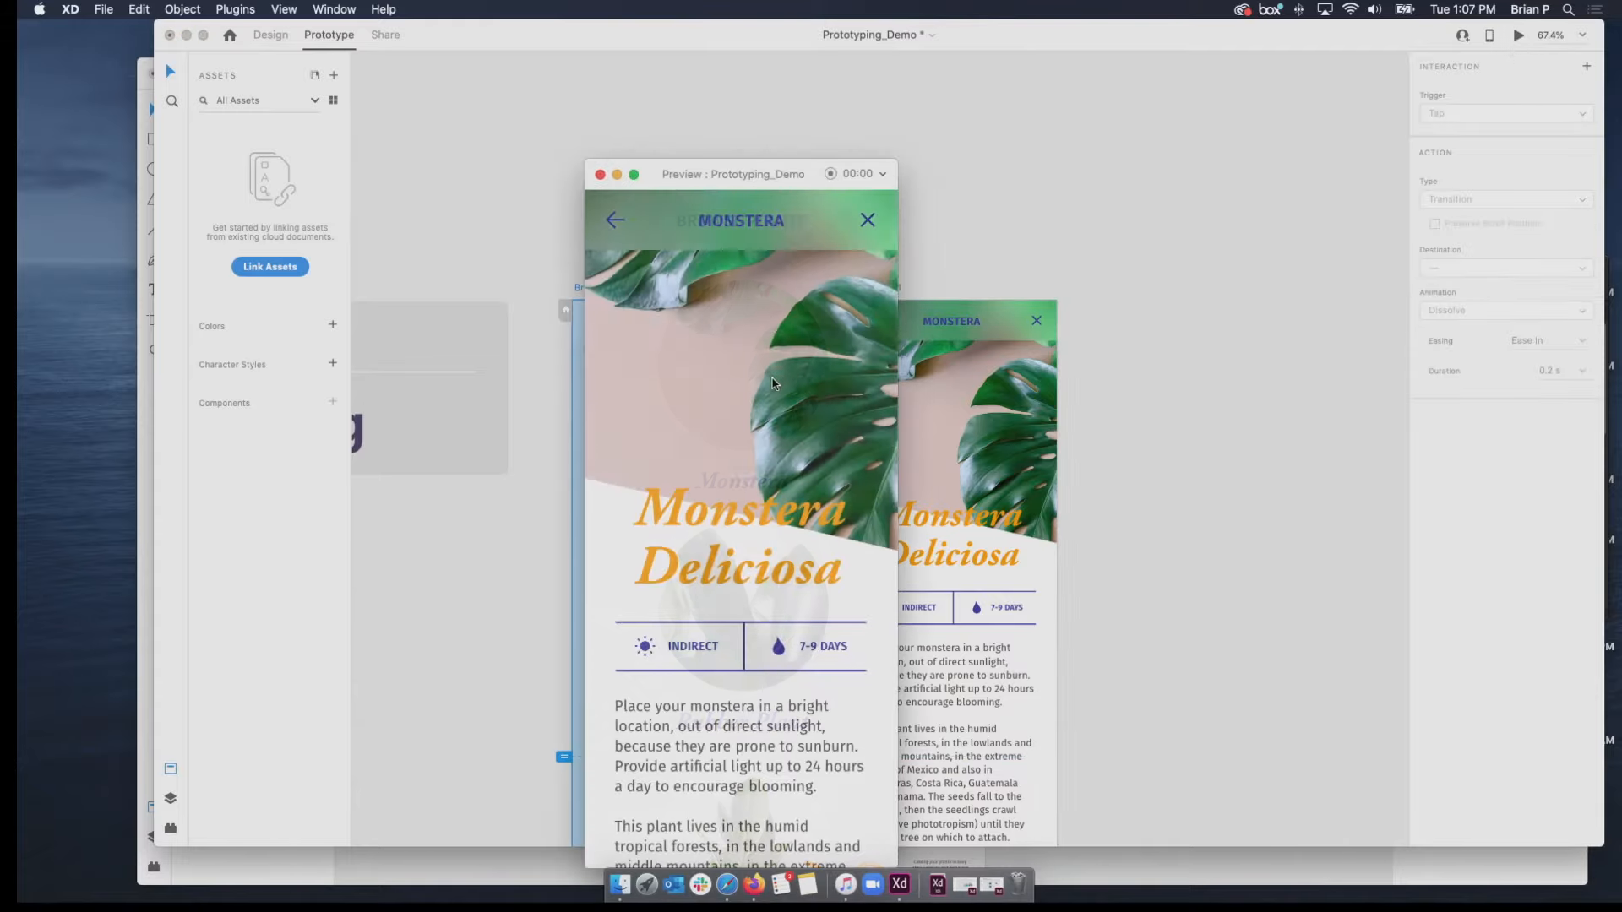
click(609, 222)
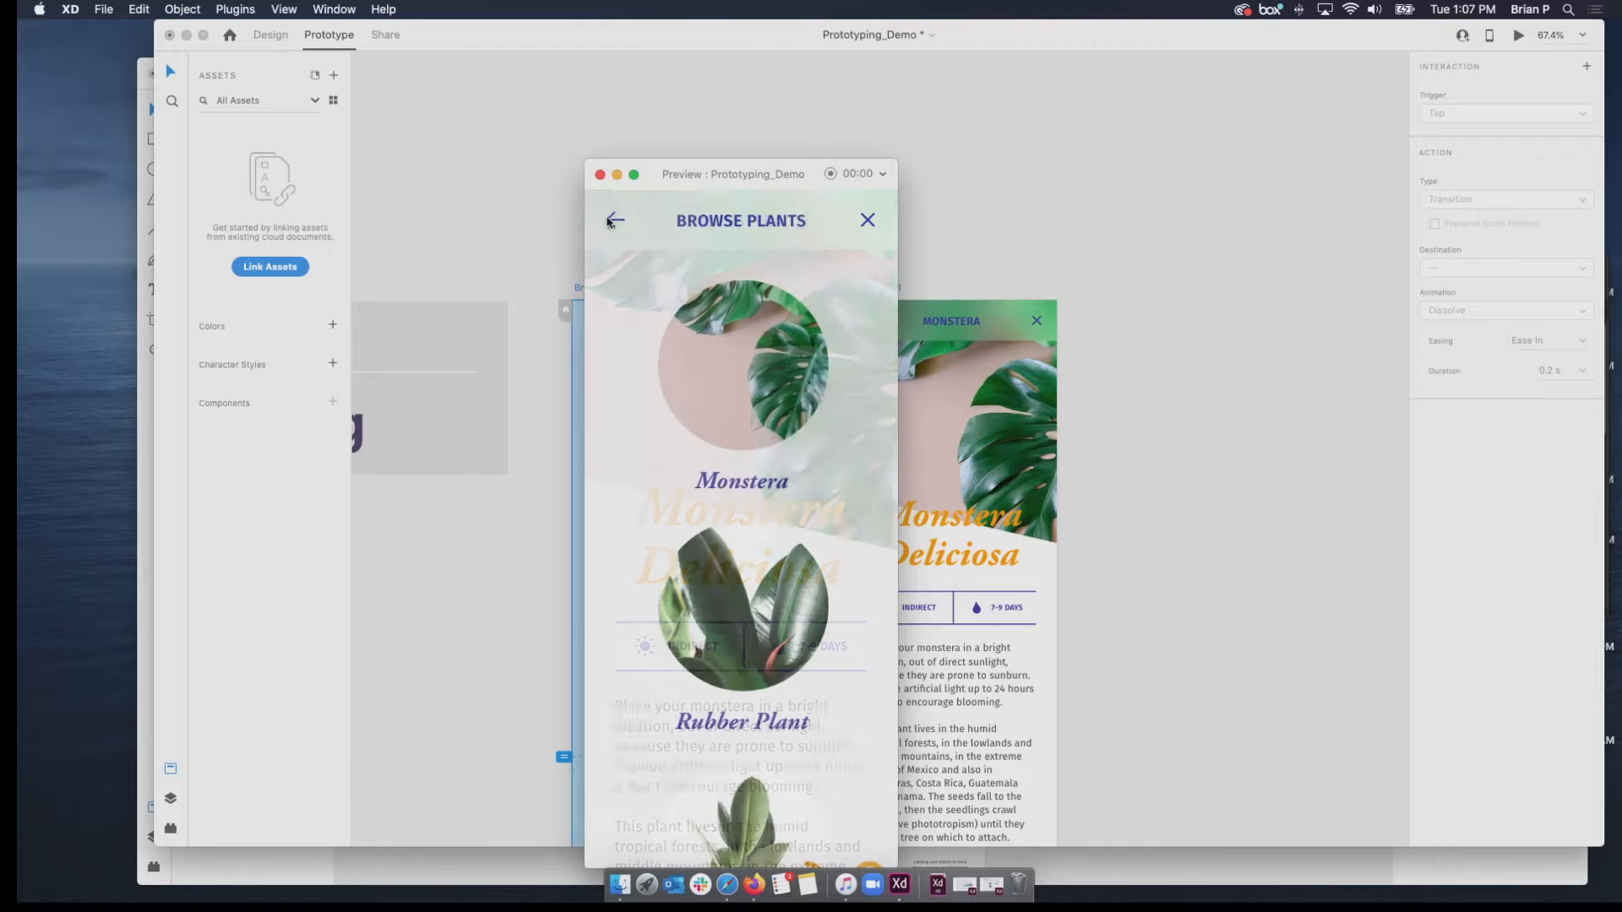
click(601, 176)
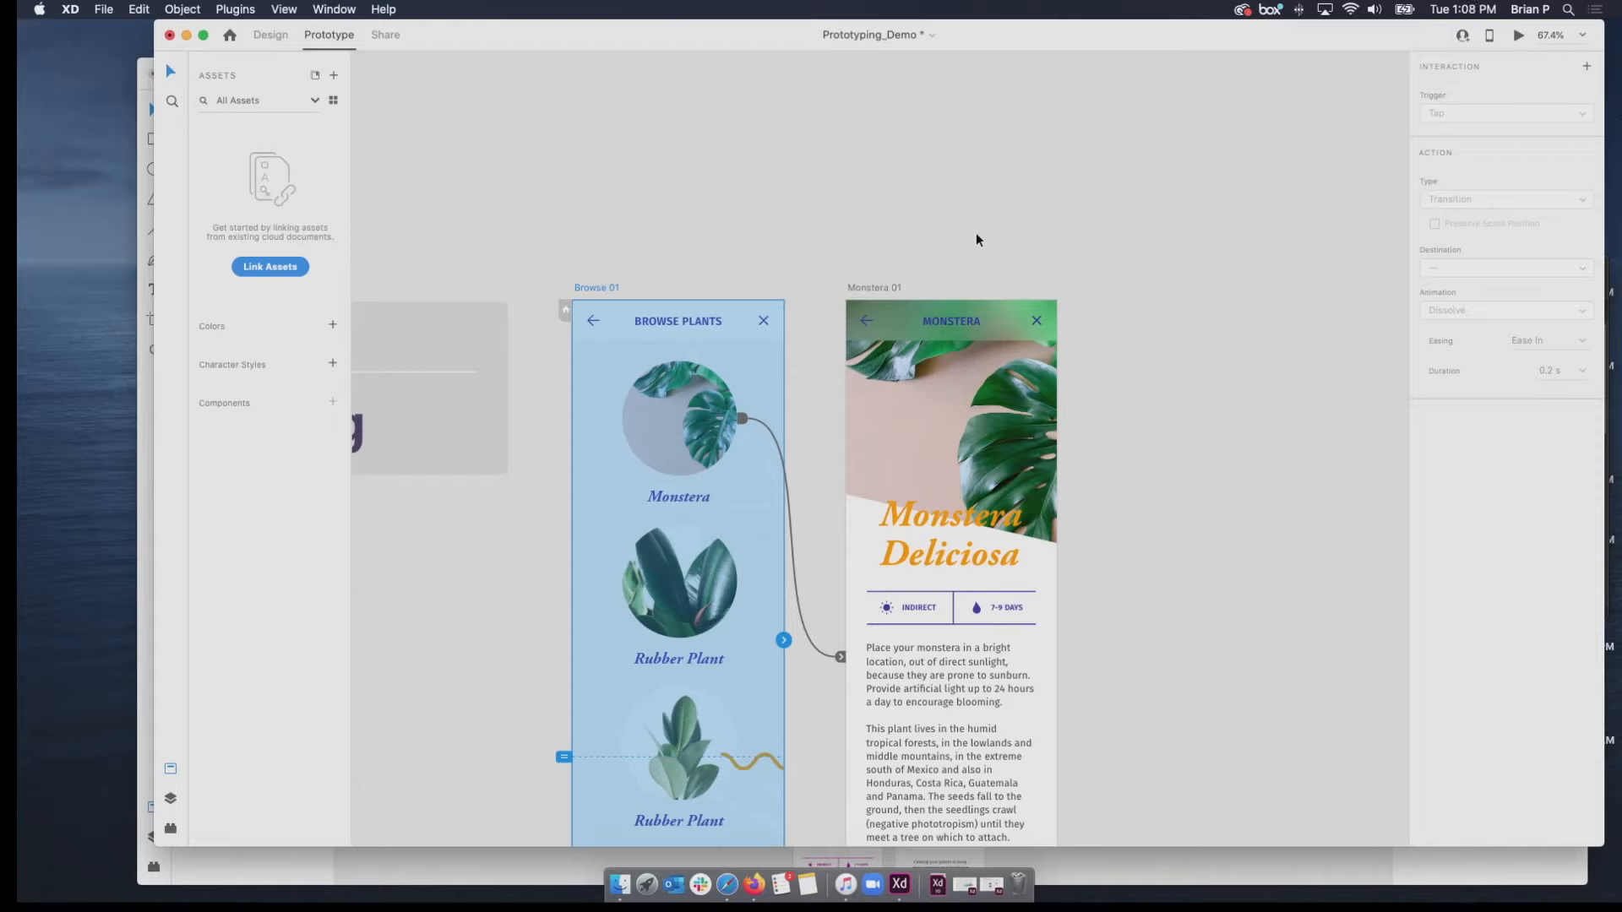
click(866, 322)
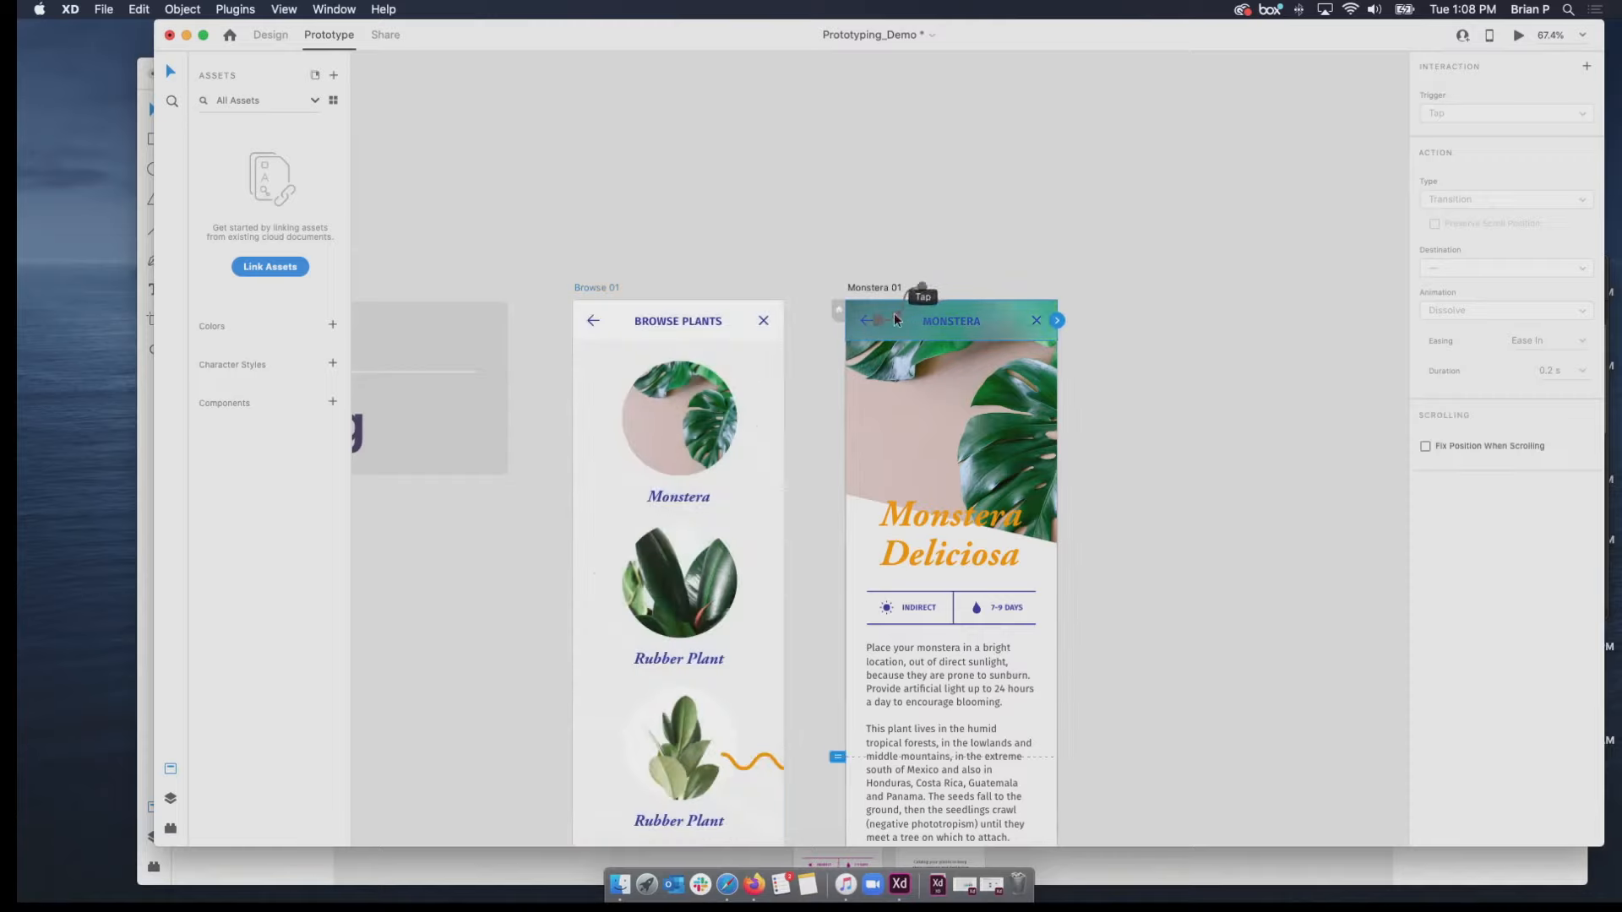
drag(906, 290, 909, 293)
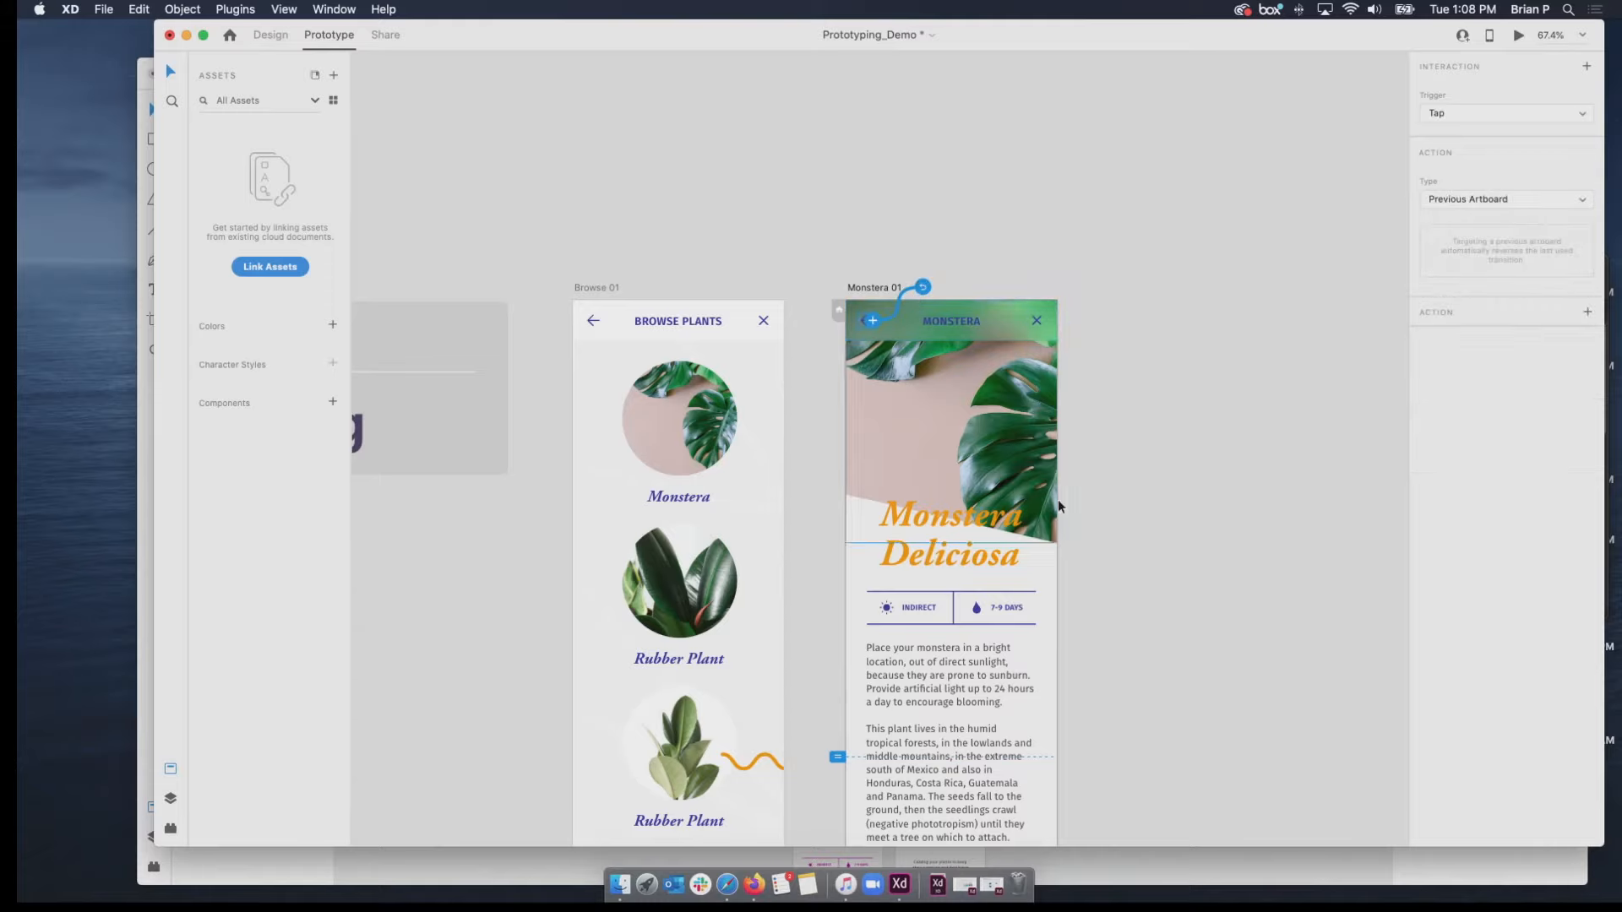
Go to the auto-animate section and examine the Onboarding 01 artboard, including the illustration group extending past its edge.
scroll(848, 621, down, 1)
scroll(850, 627, down, 10)
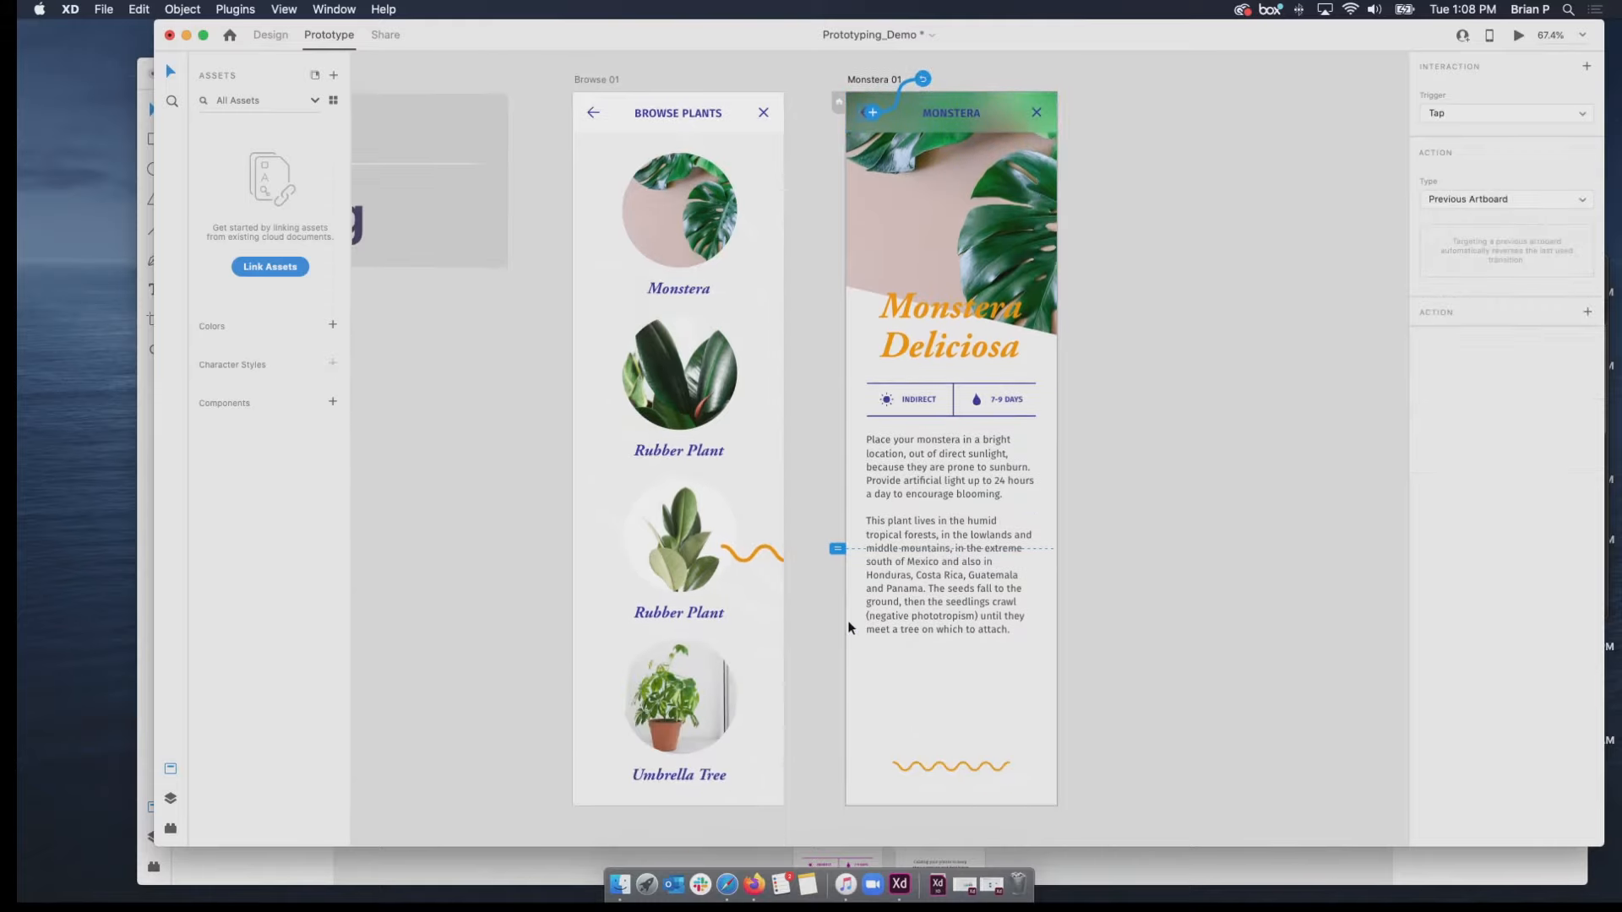
scroll(849, 628, down, 5)
scroll(849, 628, down, 3)
scroll(849, 621, down, 1)
drag(847, 623, 1032, 301)
drag(1003, 391, 798, 240)
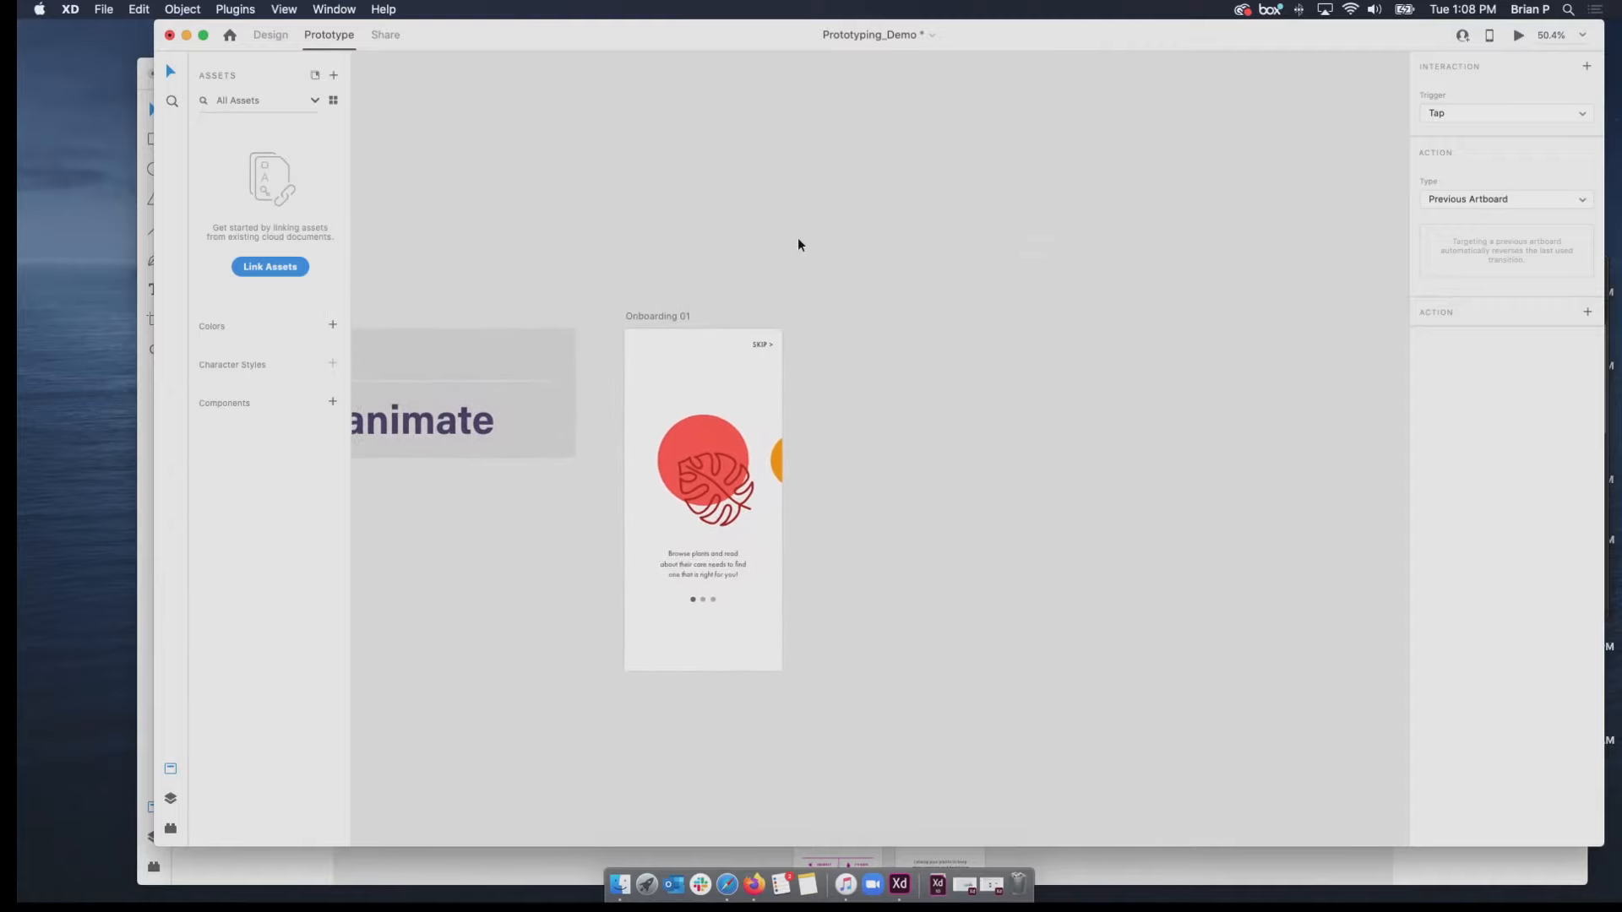
click(659, 321)
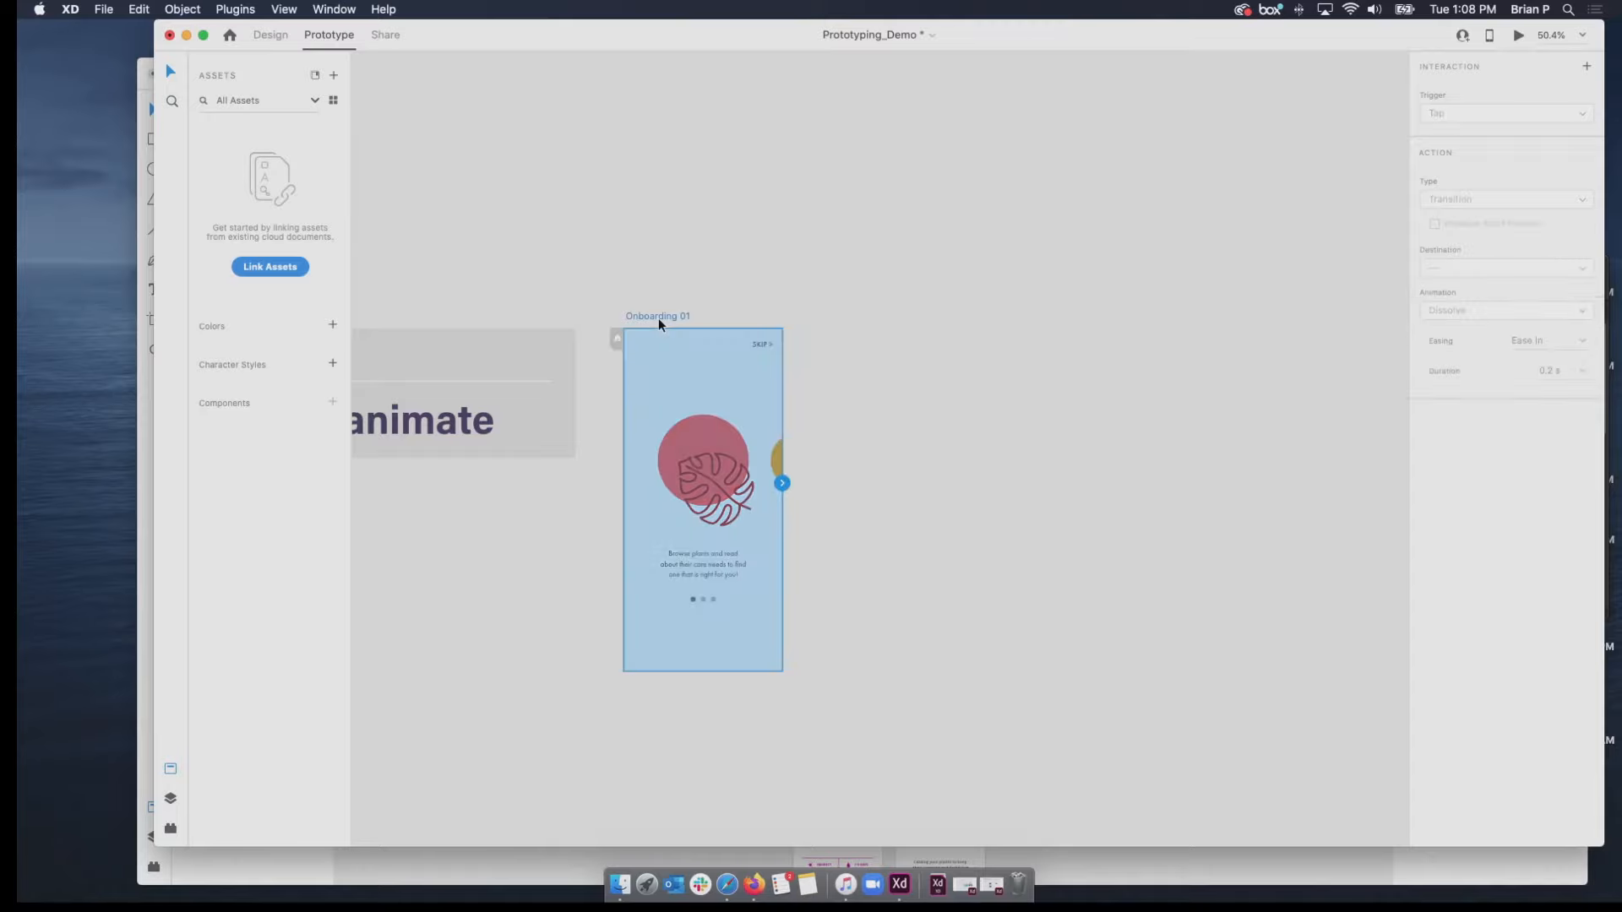
click(698, 433)
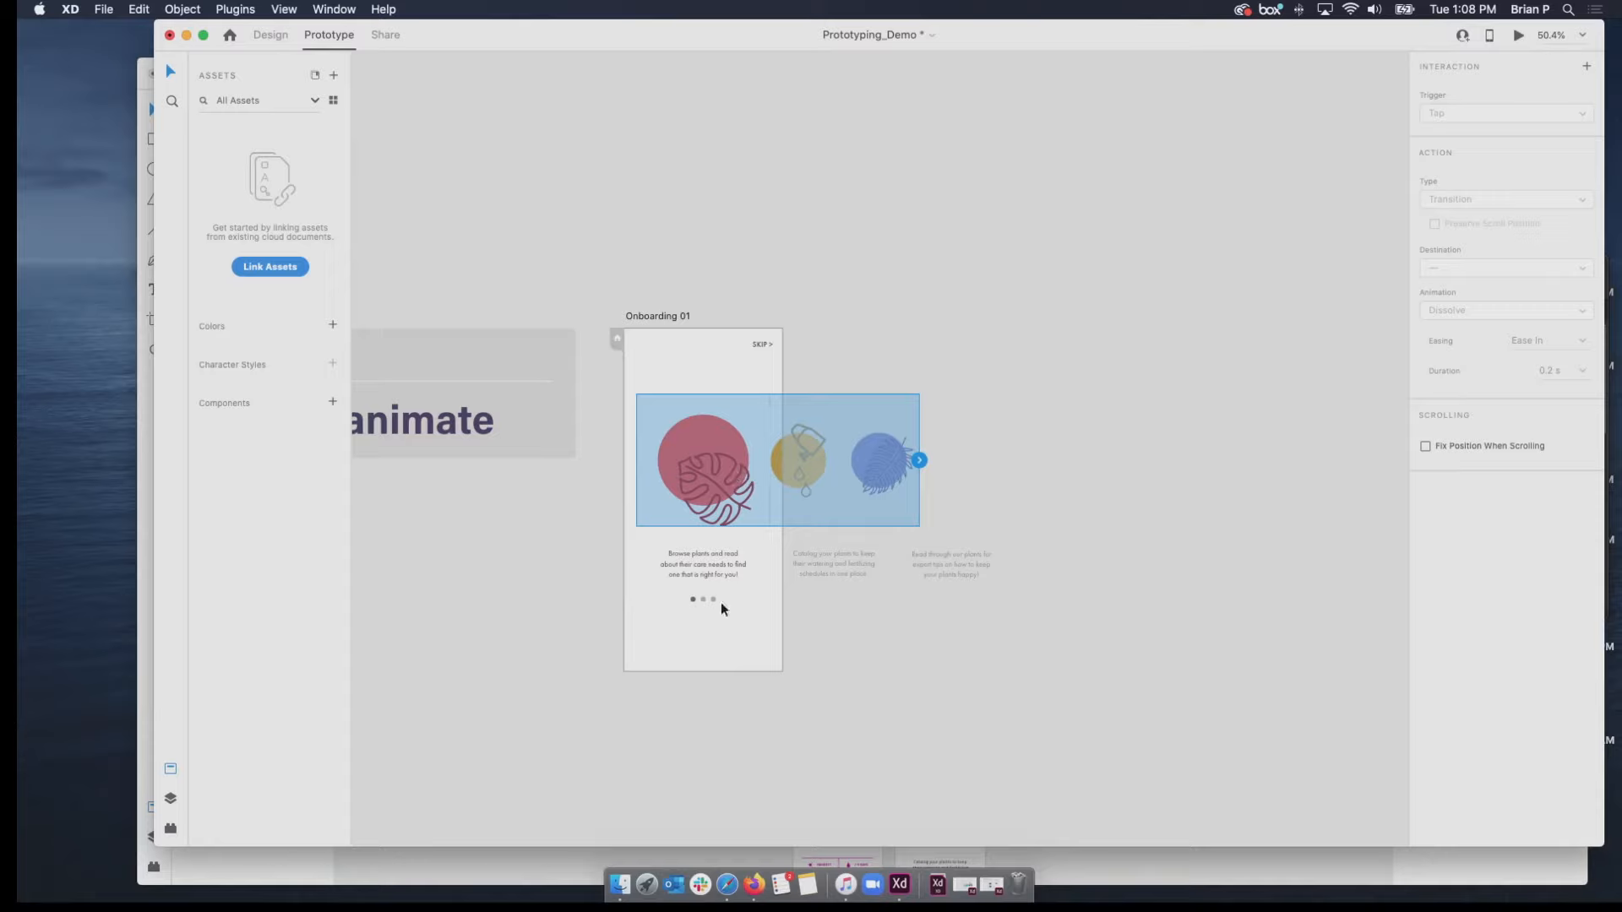
scroll(702, 580, up, 5)
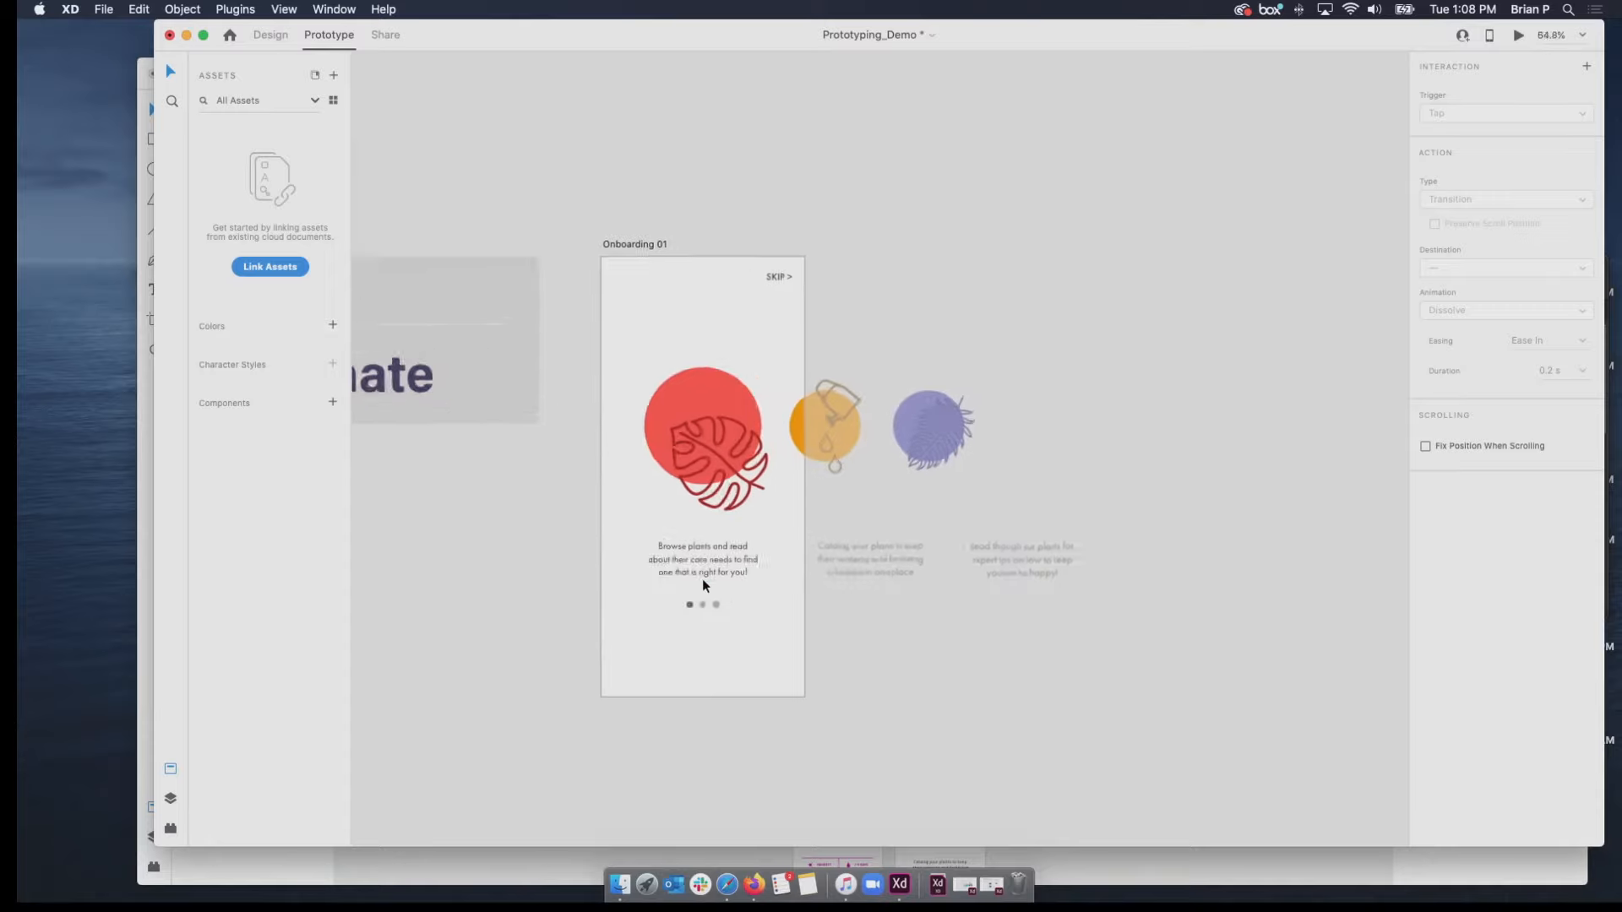
scroll(702, 580, up, 3)
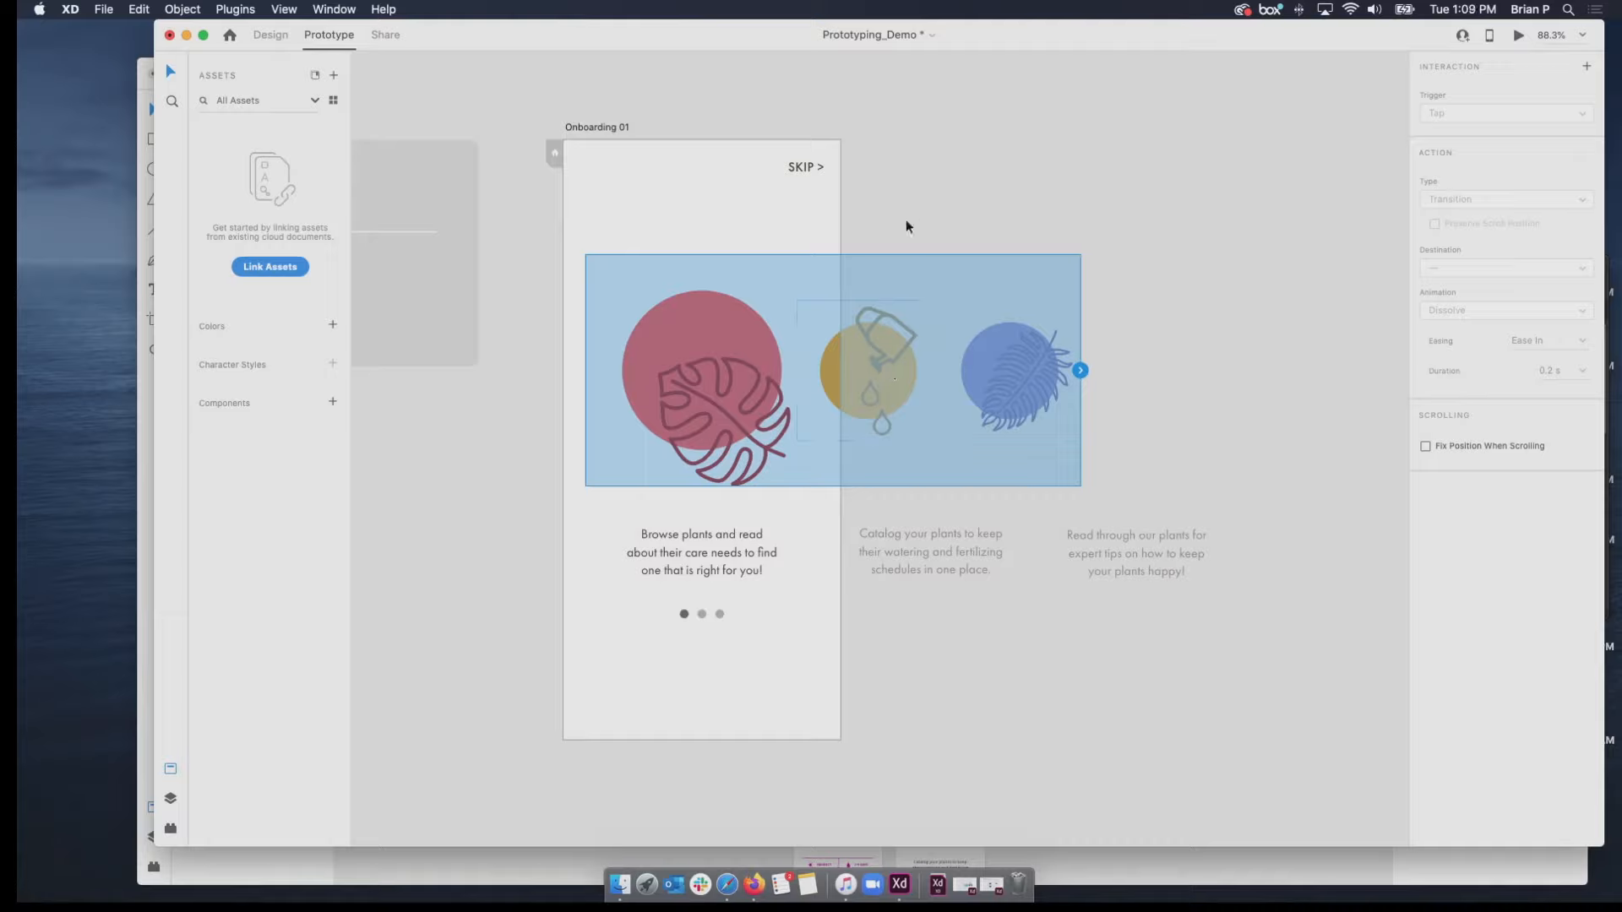
click(921, 183)
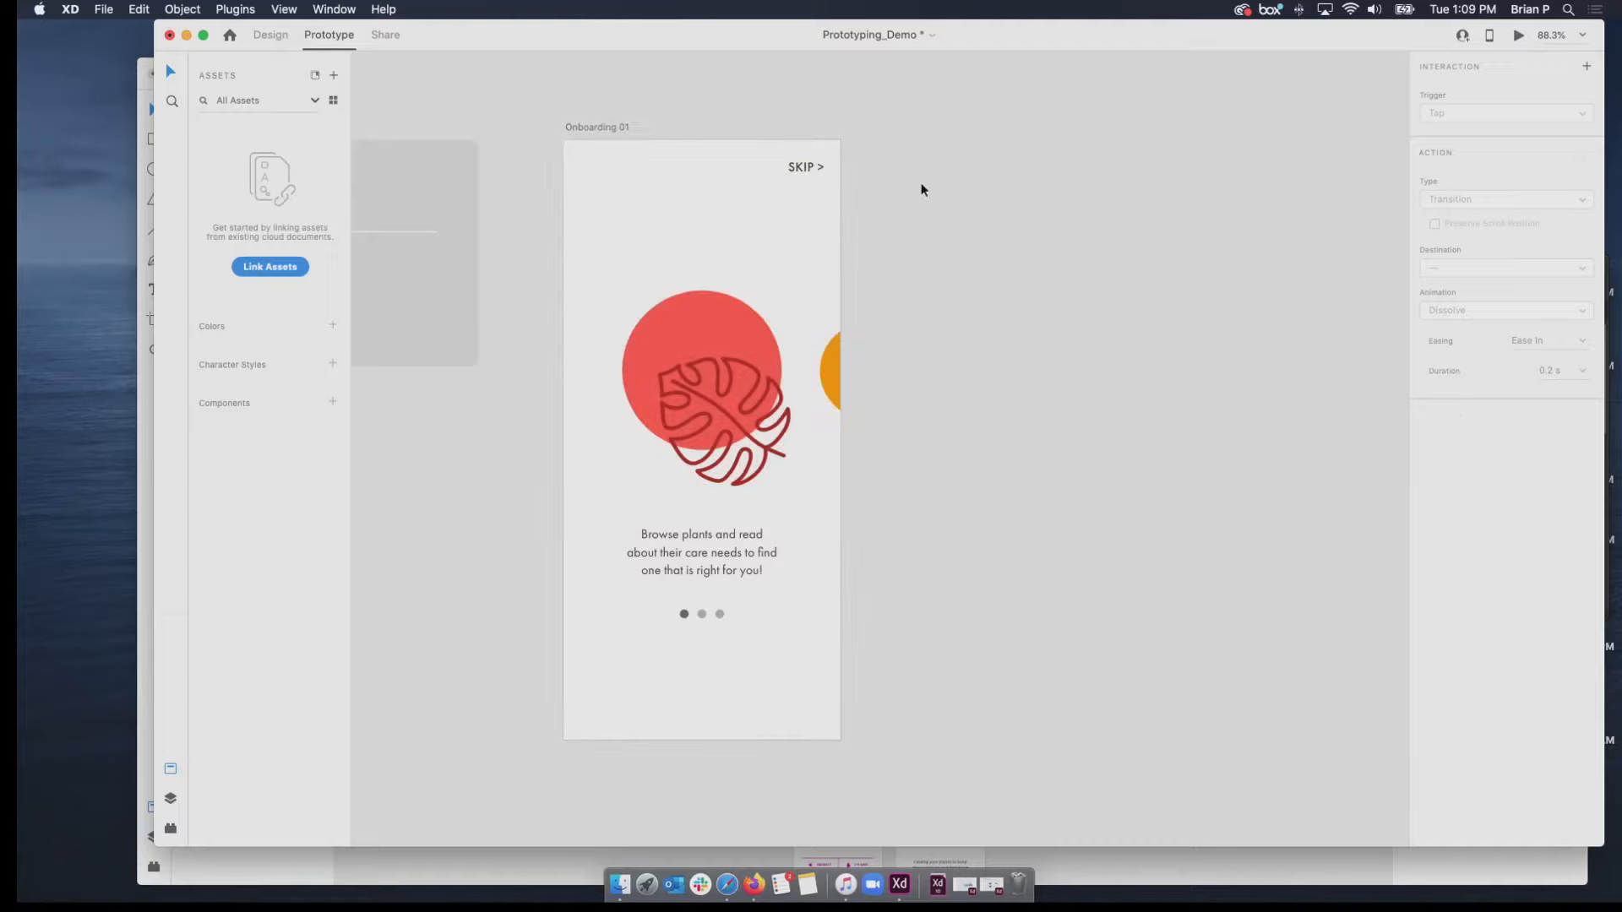
Duplicate the Onboarding 01 artboard and place the copy beside the original at the same height.
click(613, 129)
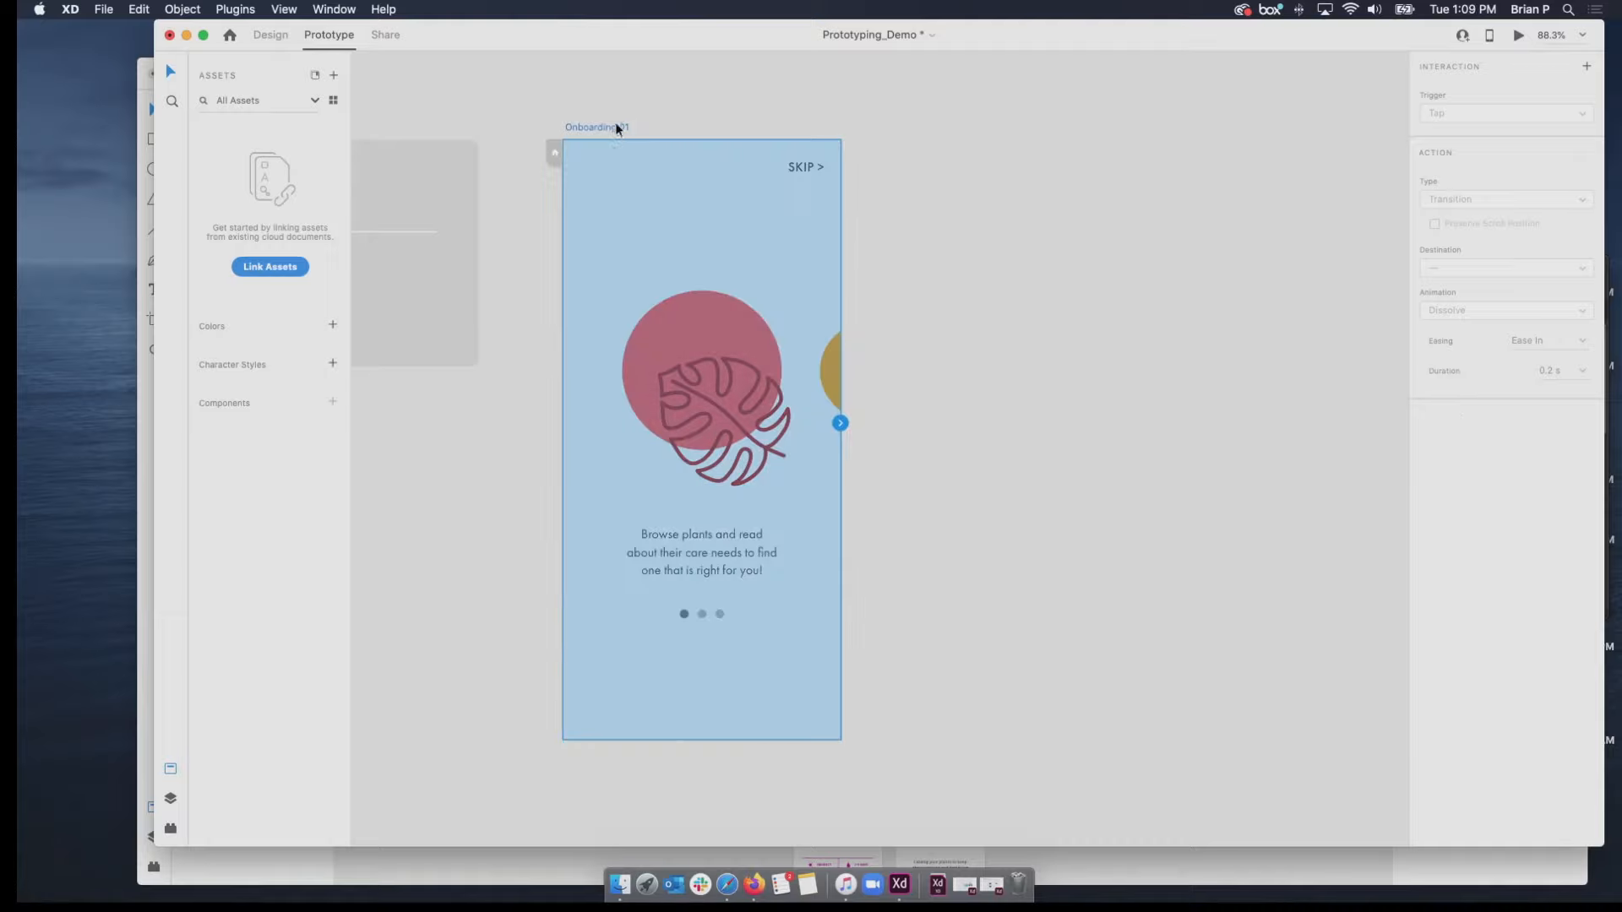
right_click(617, 128)
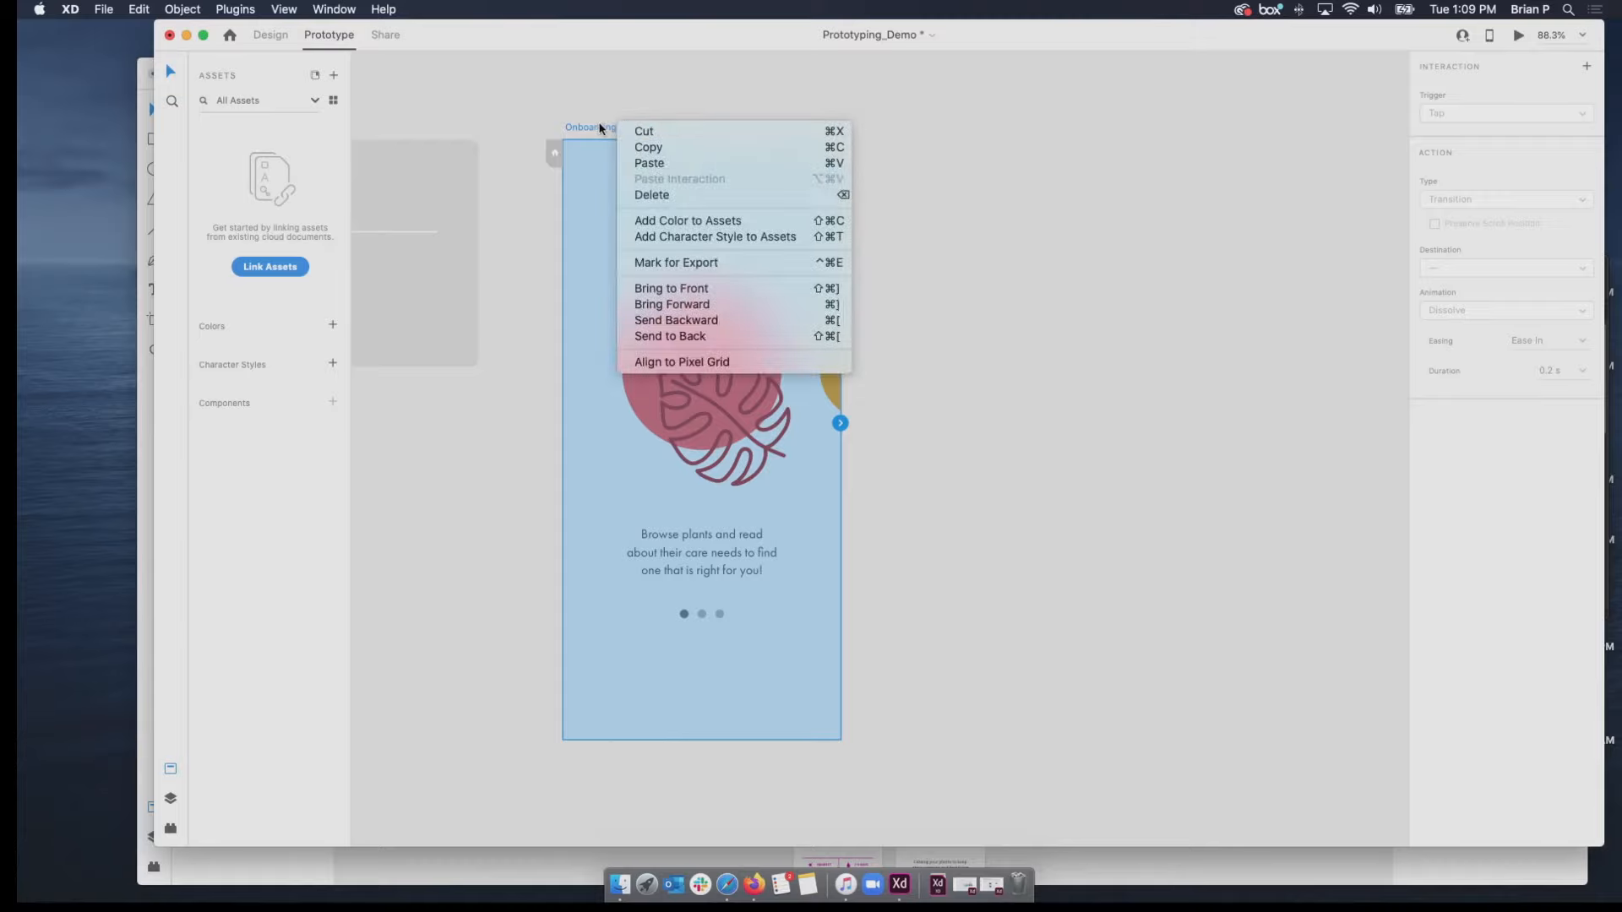
key(Escape)
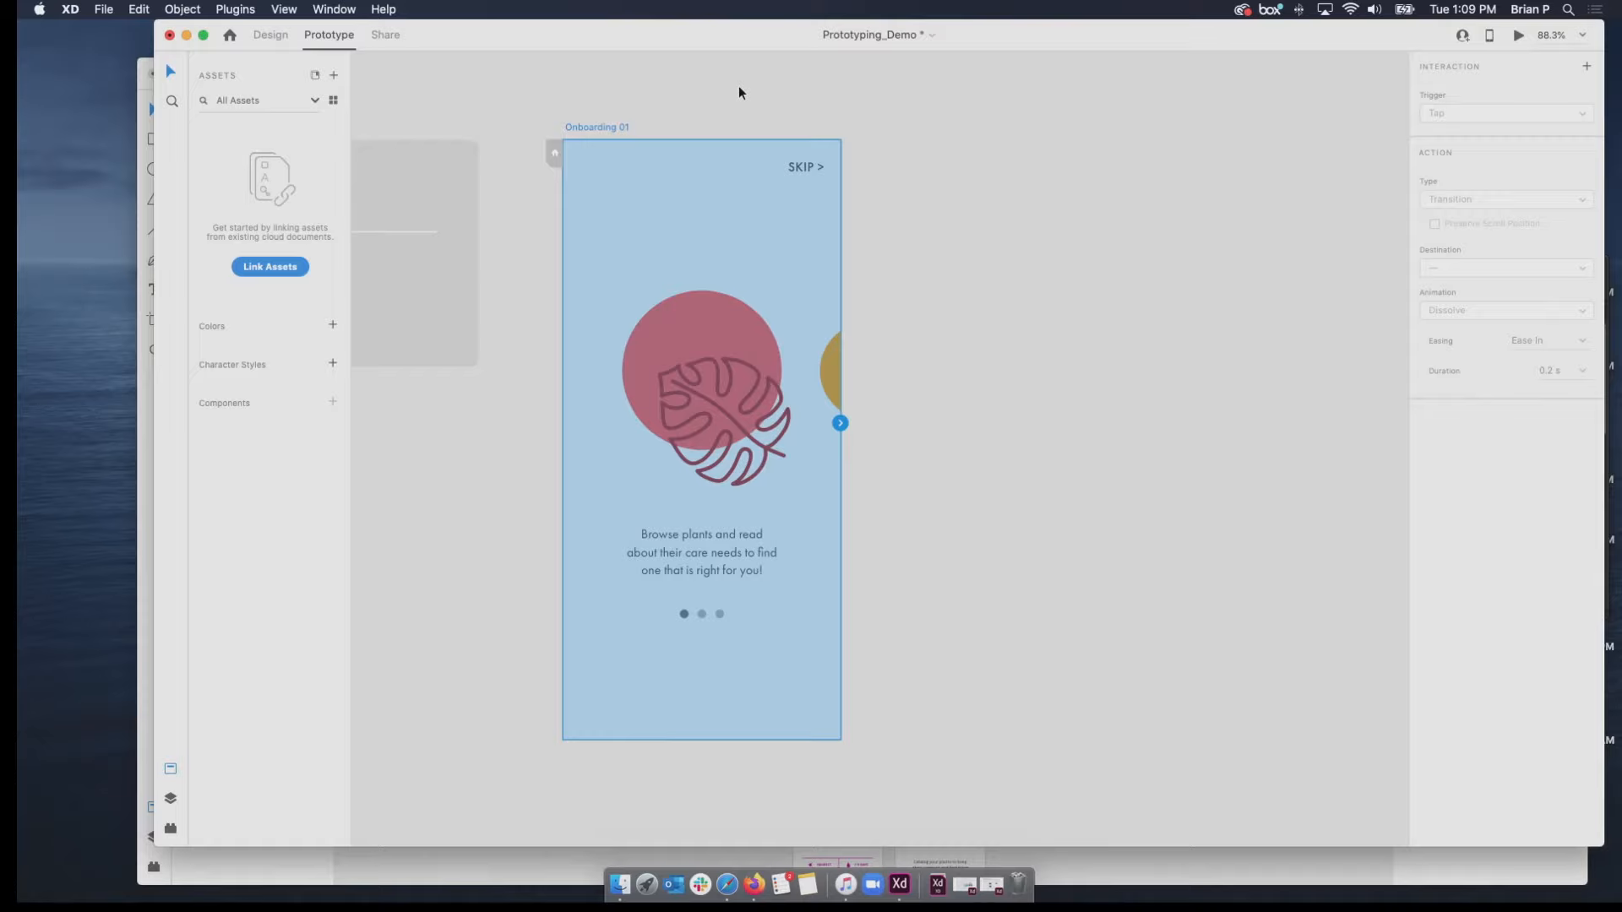
drag(605, 131, 1025, 137)
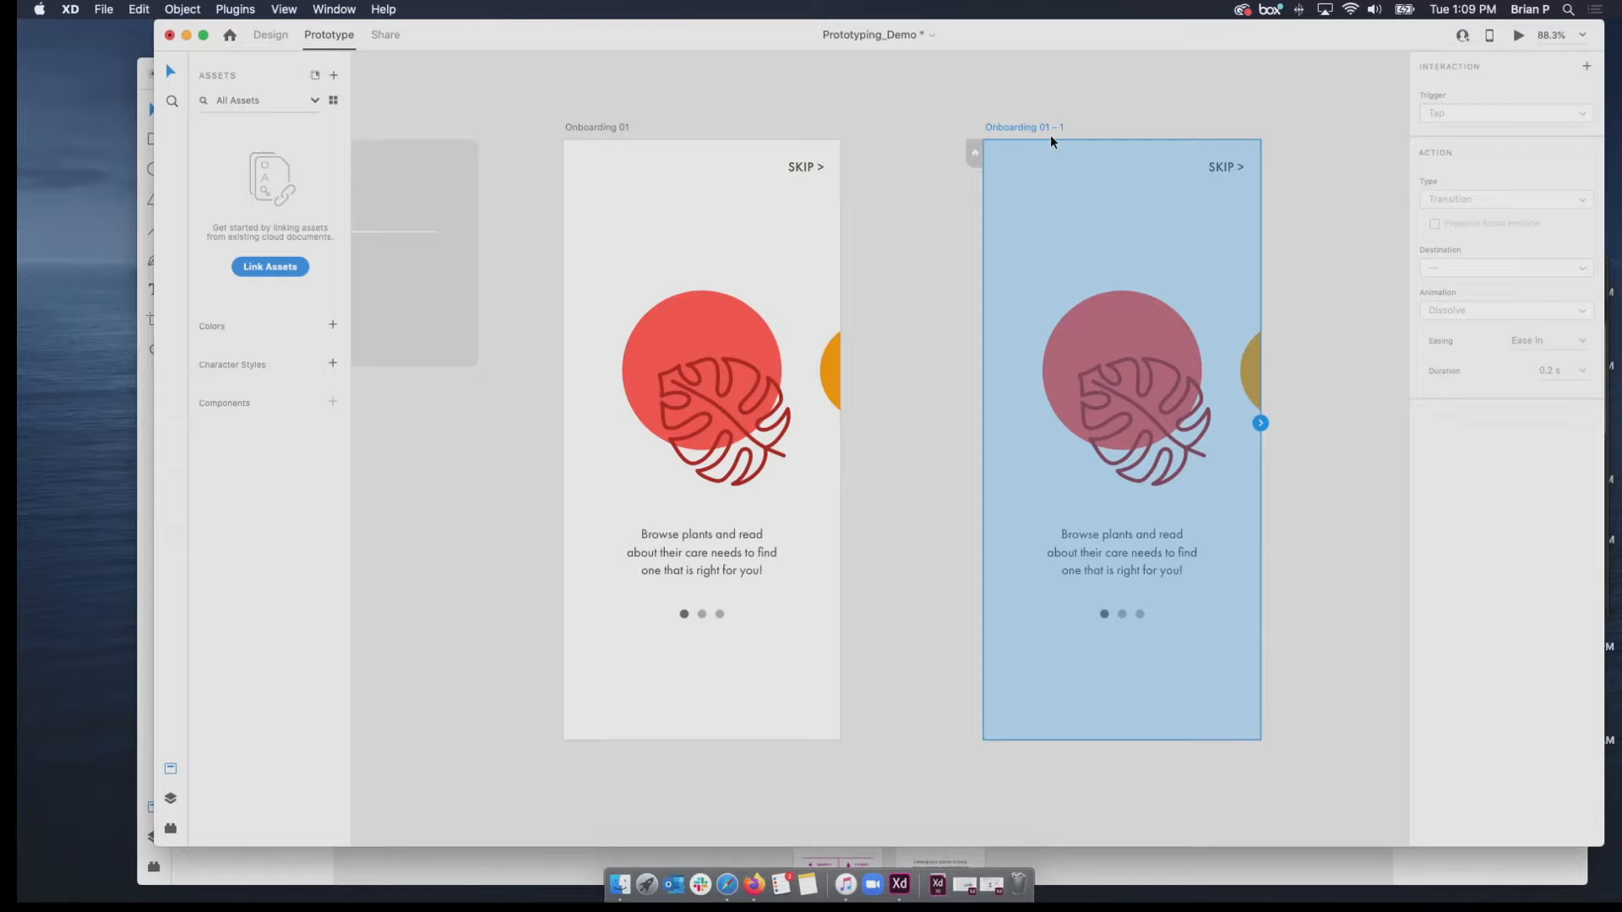
Show the document's layers and compare the entries for Onboarding 01 and its copy, then deselect everything.
click(172, 798)
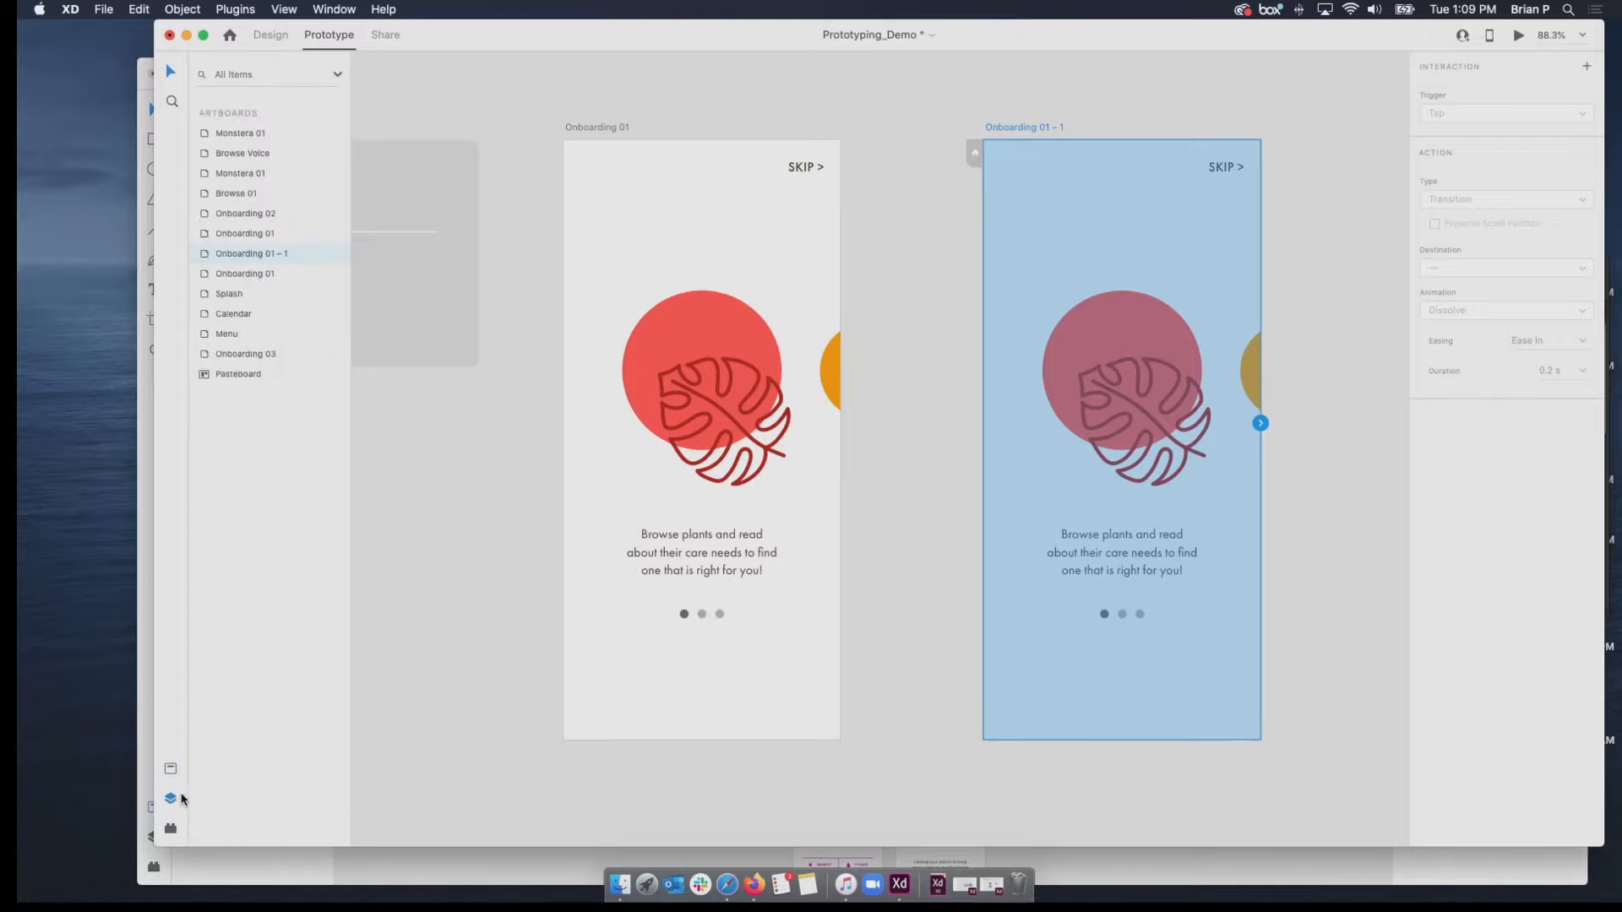
click(596, 128)
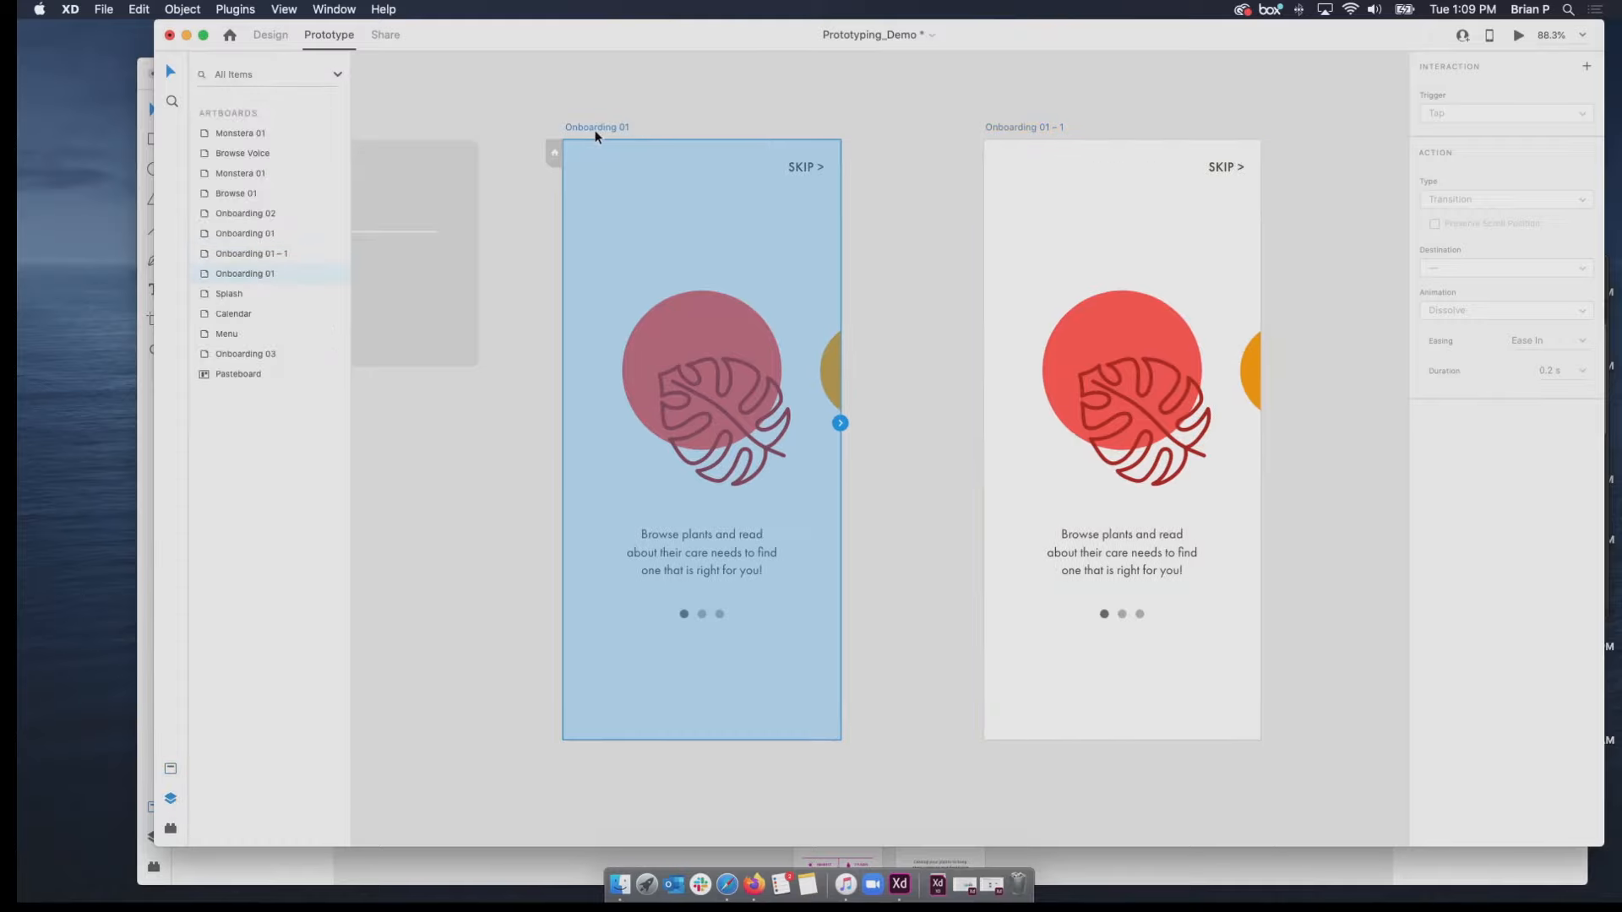
click(1003, 129)
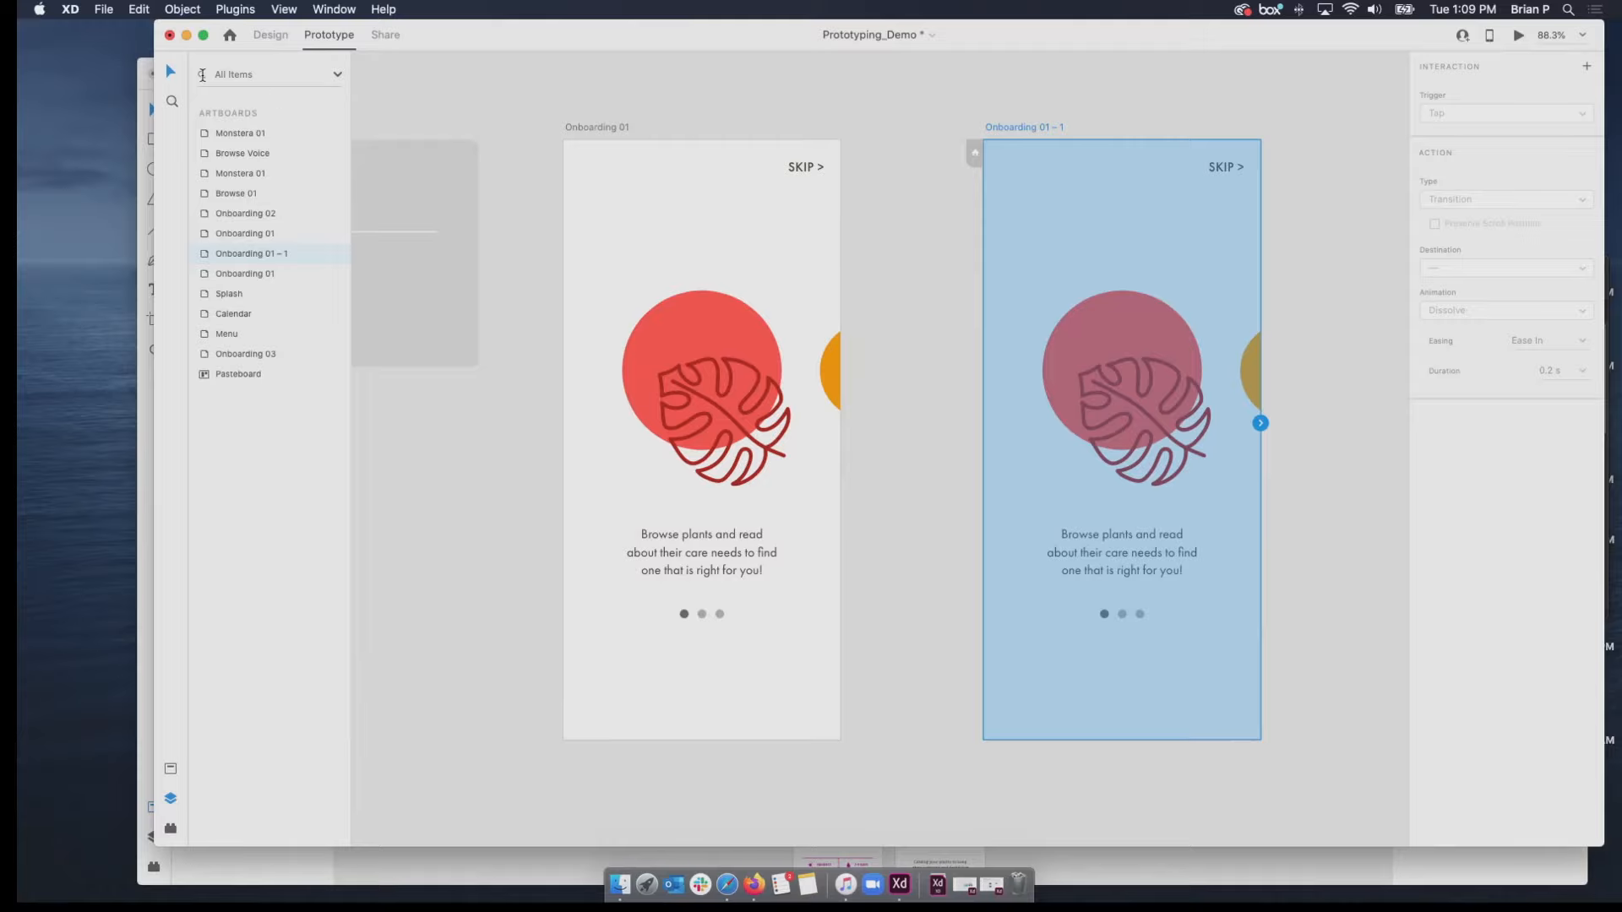
click(401, 661)
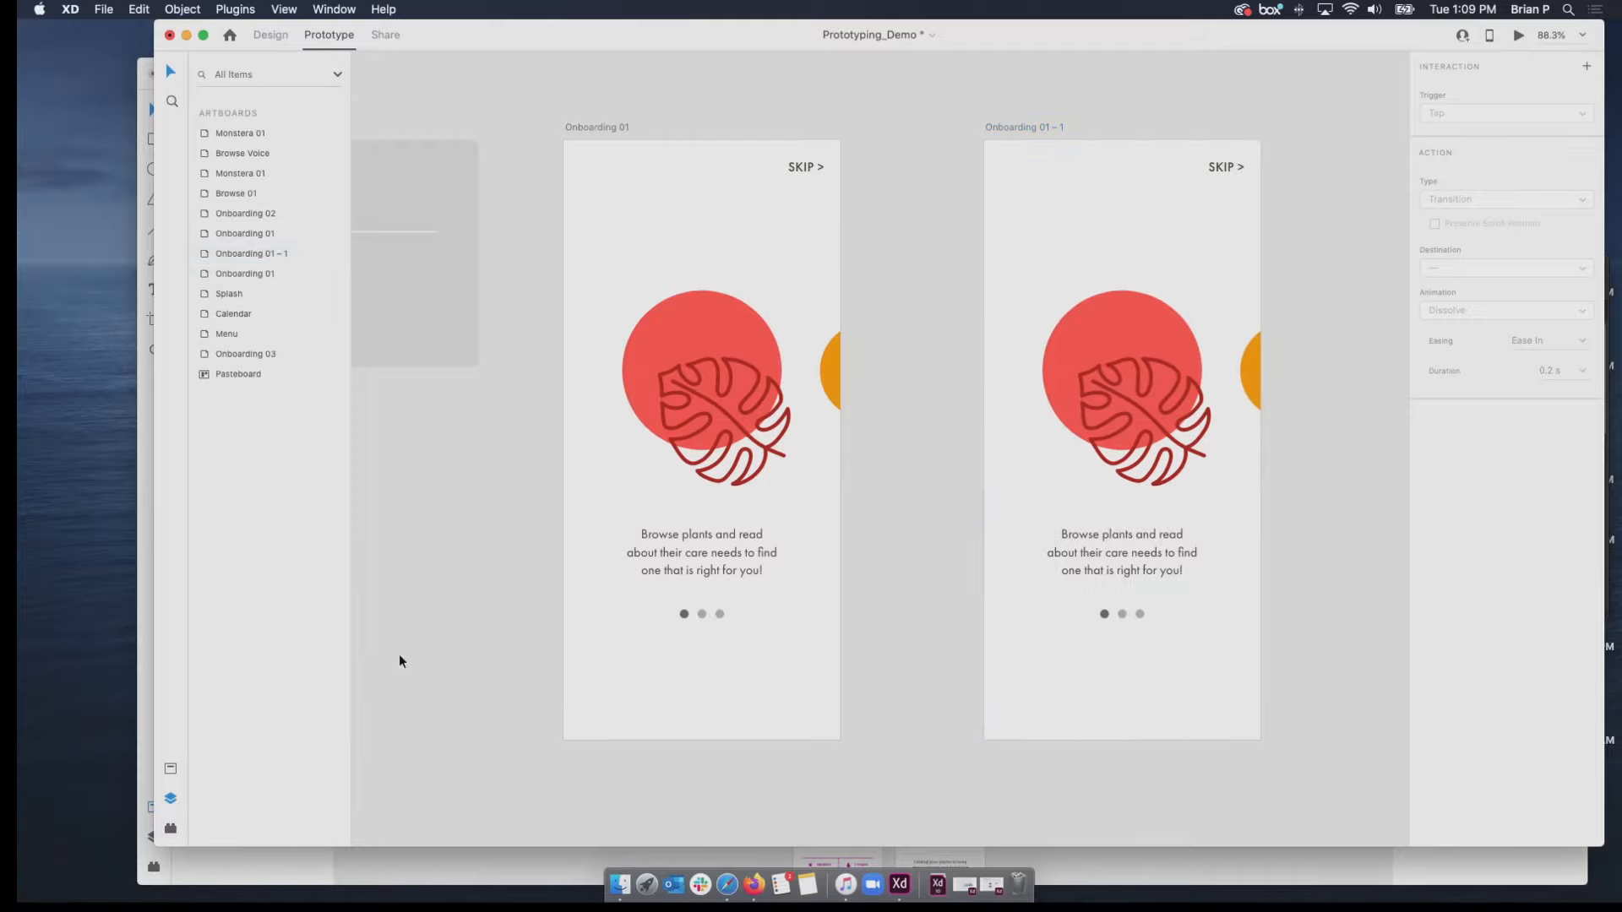
Shift the Product Showcase group on the Onboarding 01 – 1 artboard left until the watering can illustration sits in the middle.
click(1146, 378)
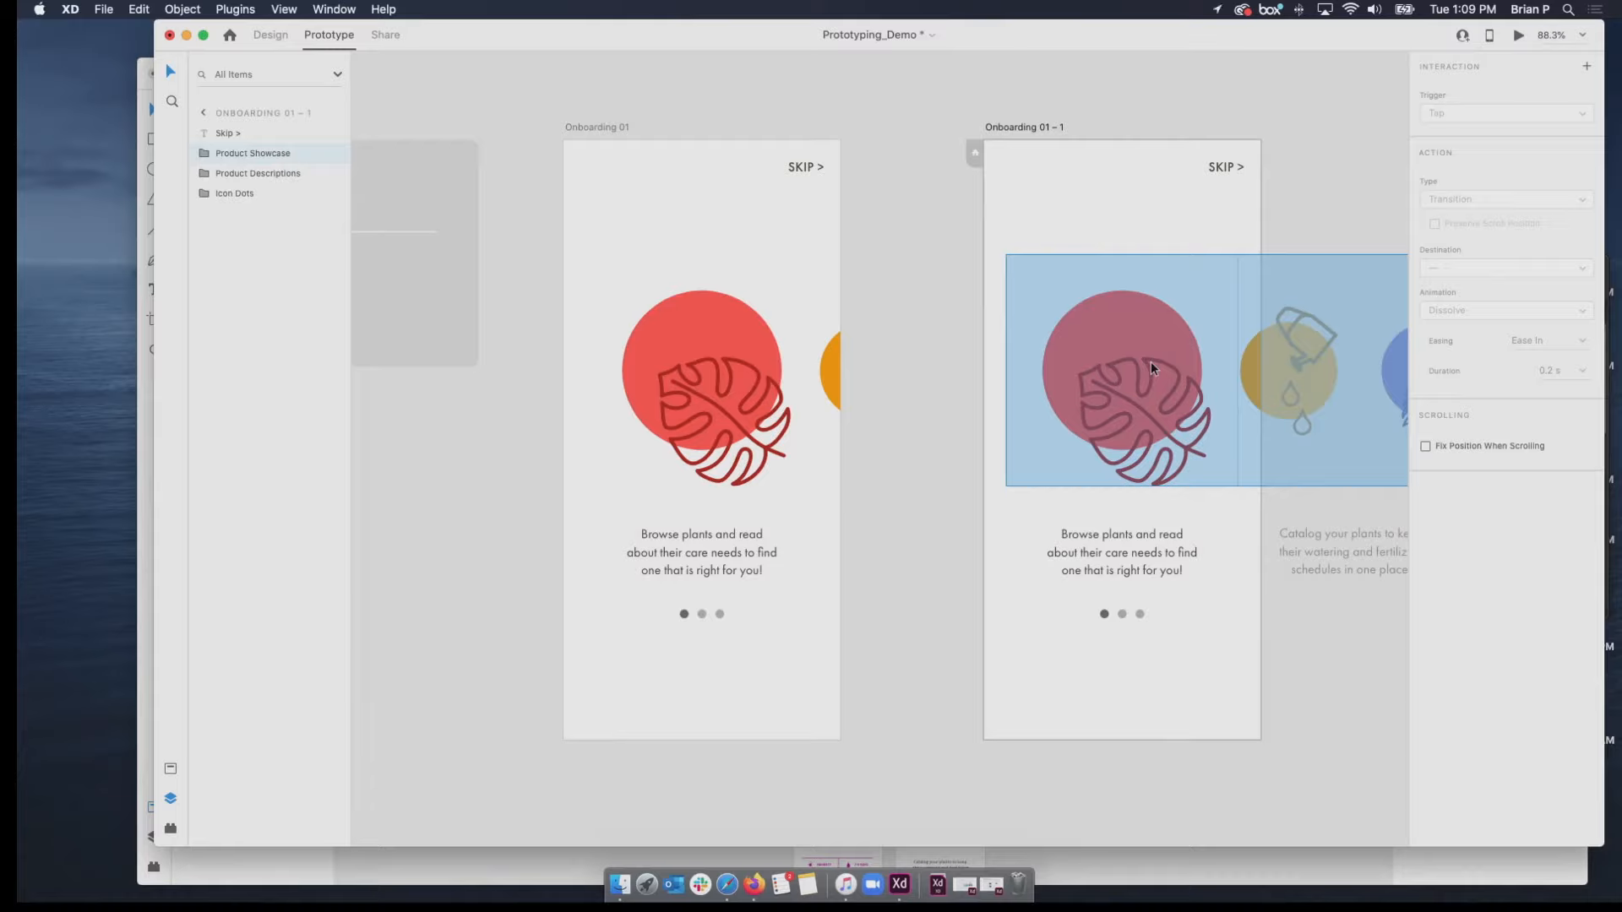
drag(1149, 361, 976, 367)
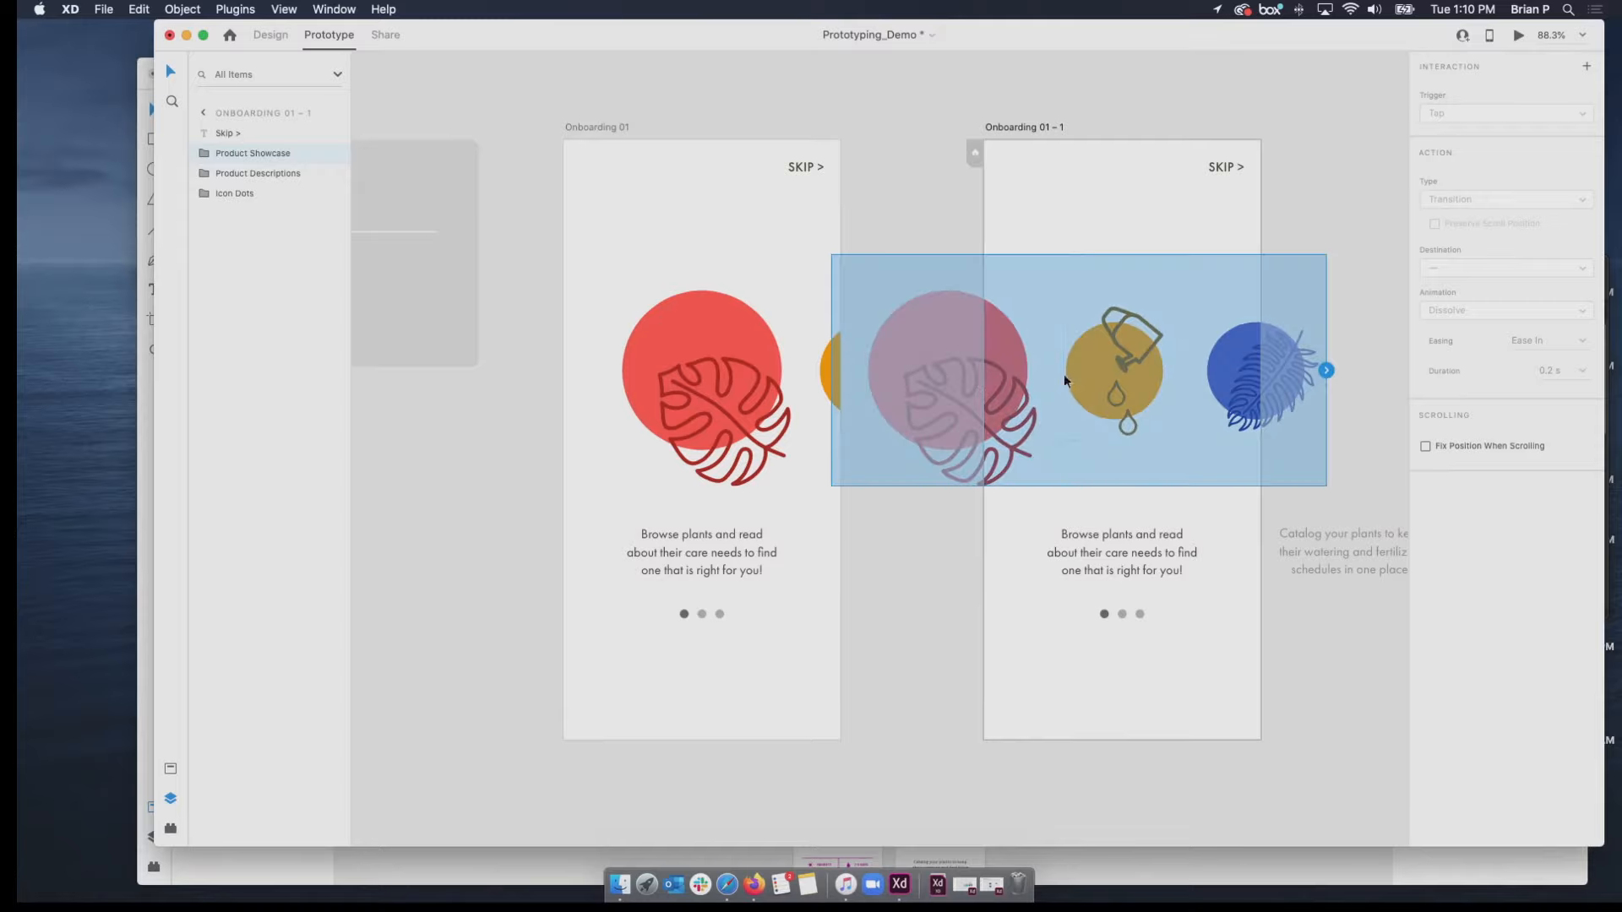
click(1169, 398)
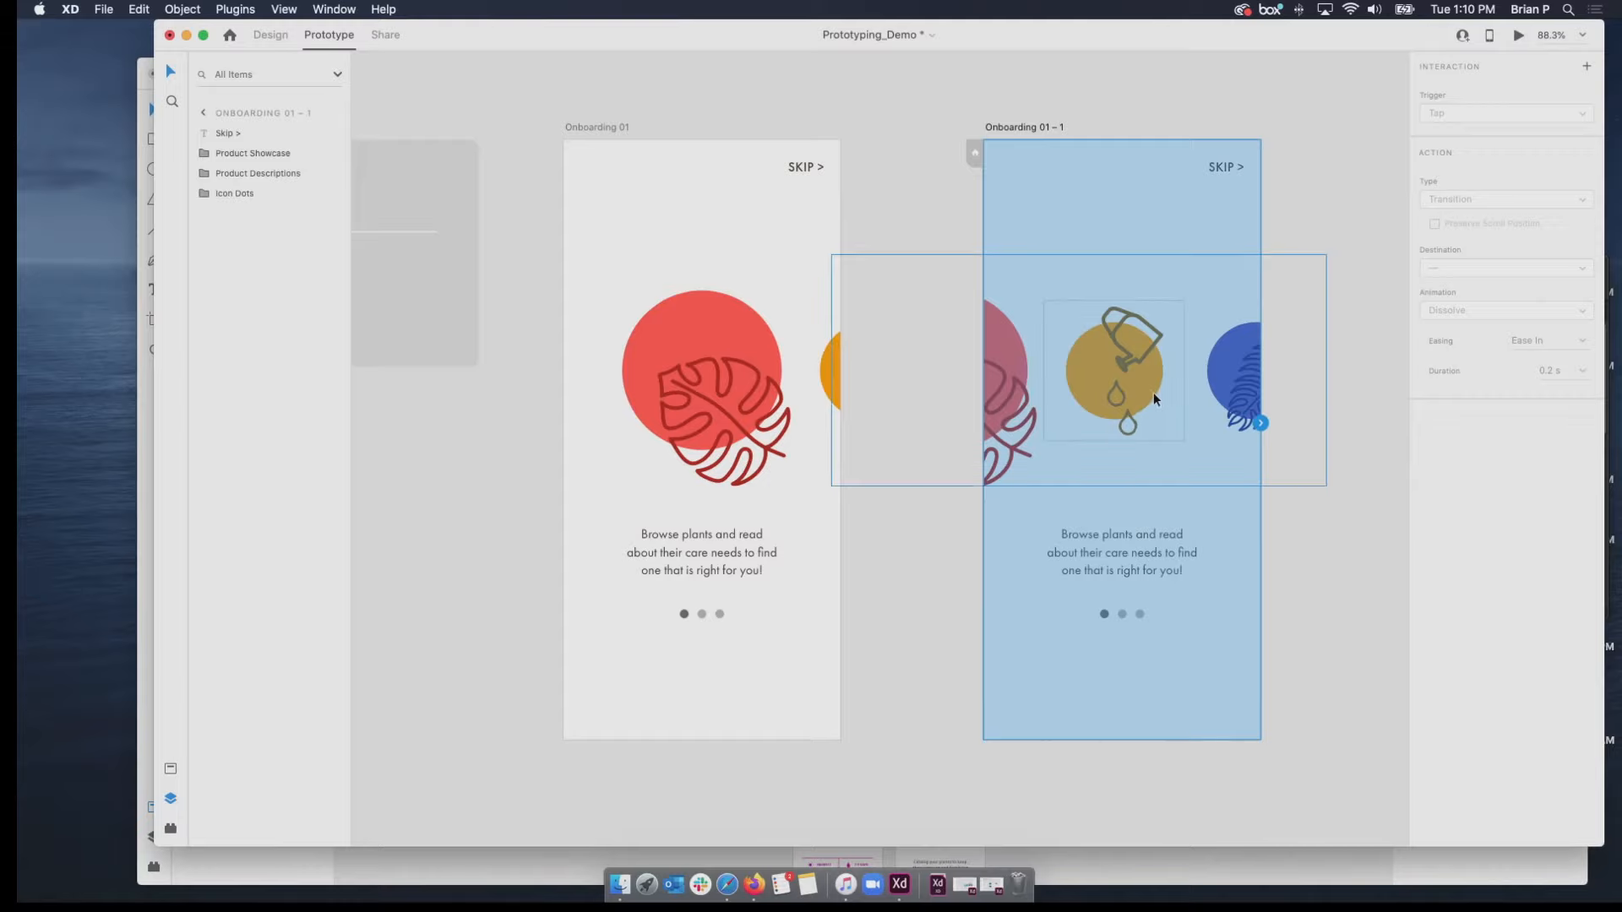
click(1151, 391)
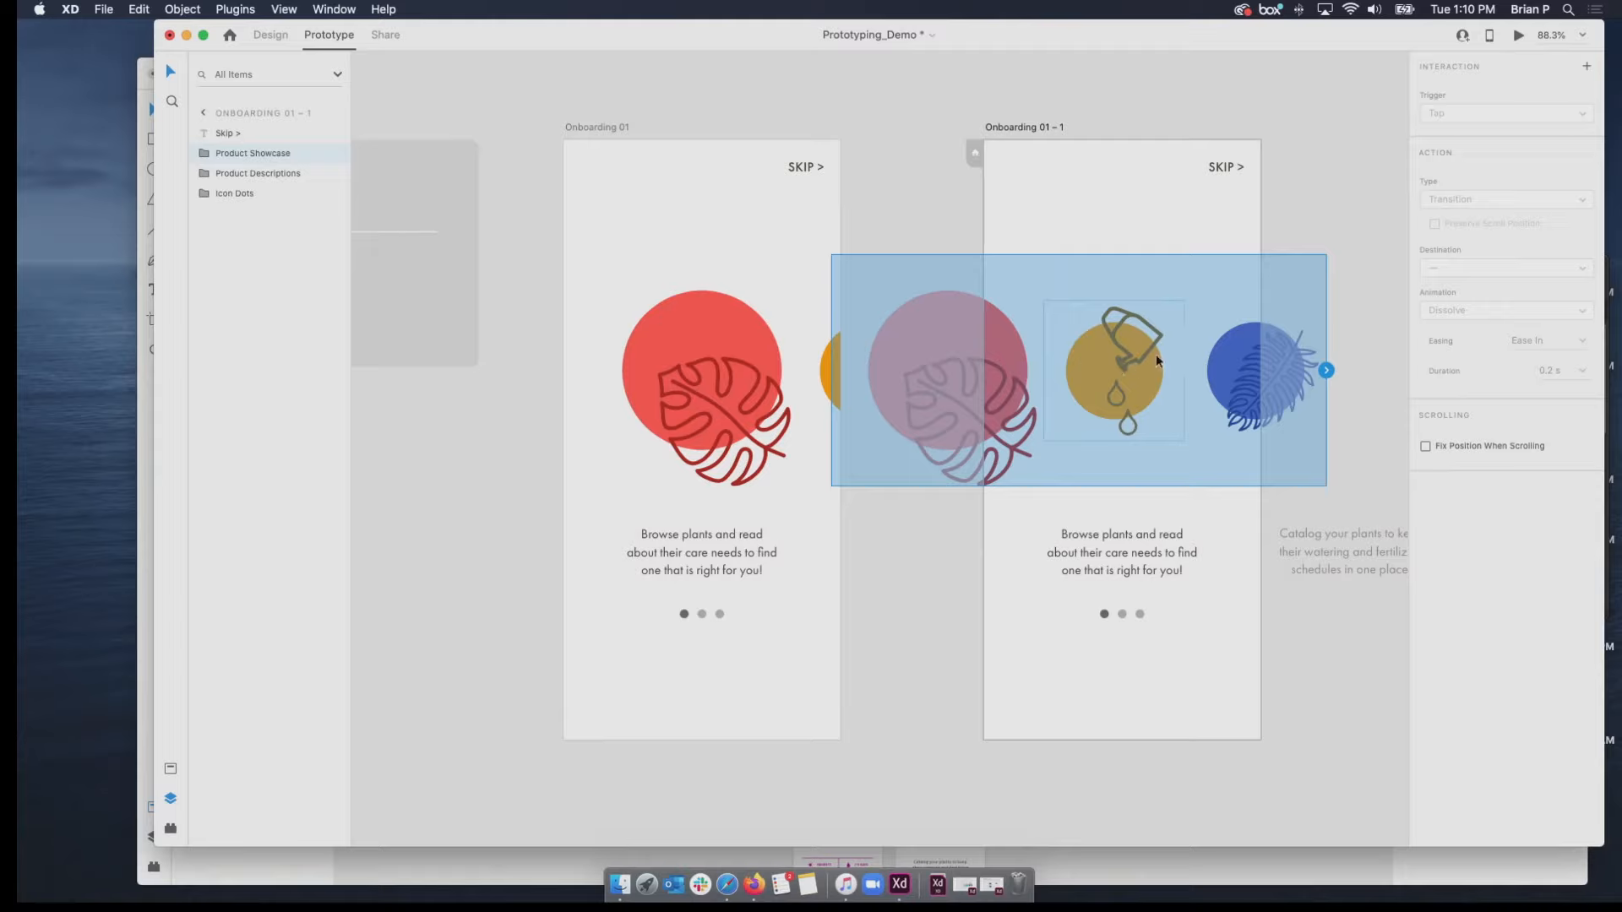
Switch to Design mode and compare the sizes of the monstera and watering can illustrations inside the Product Showcase group.
double_click(1101, 375)
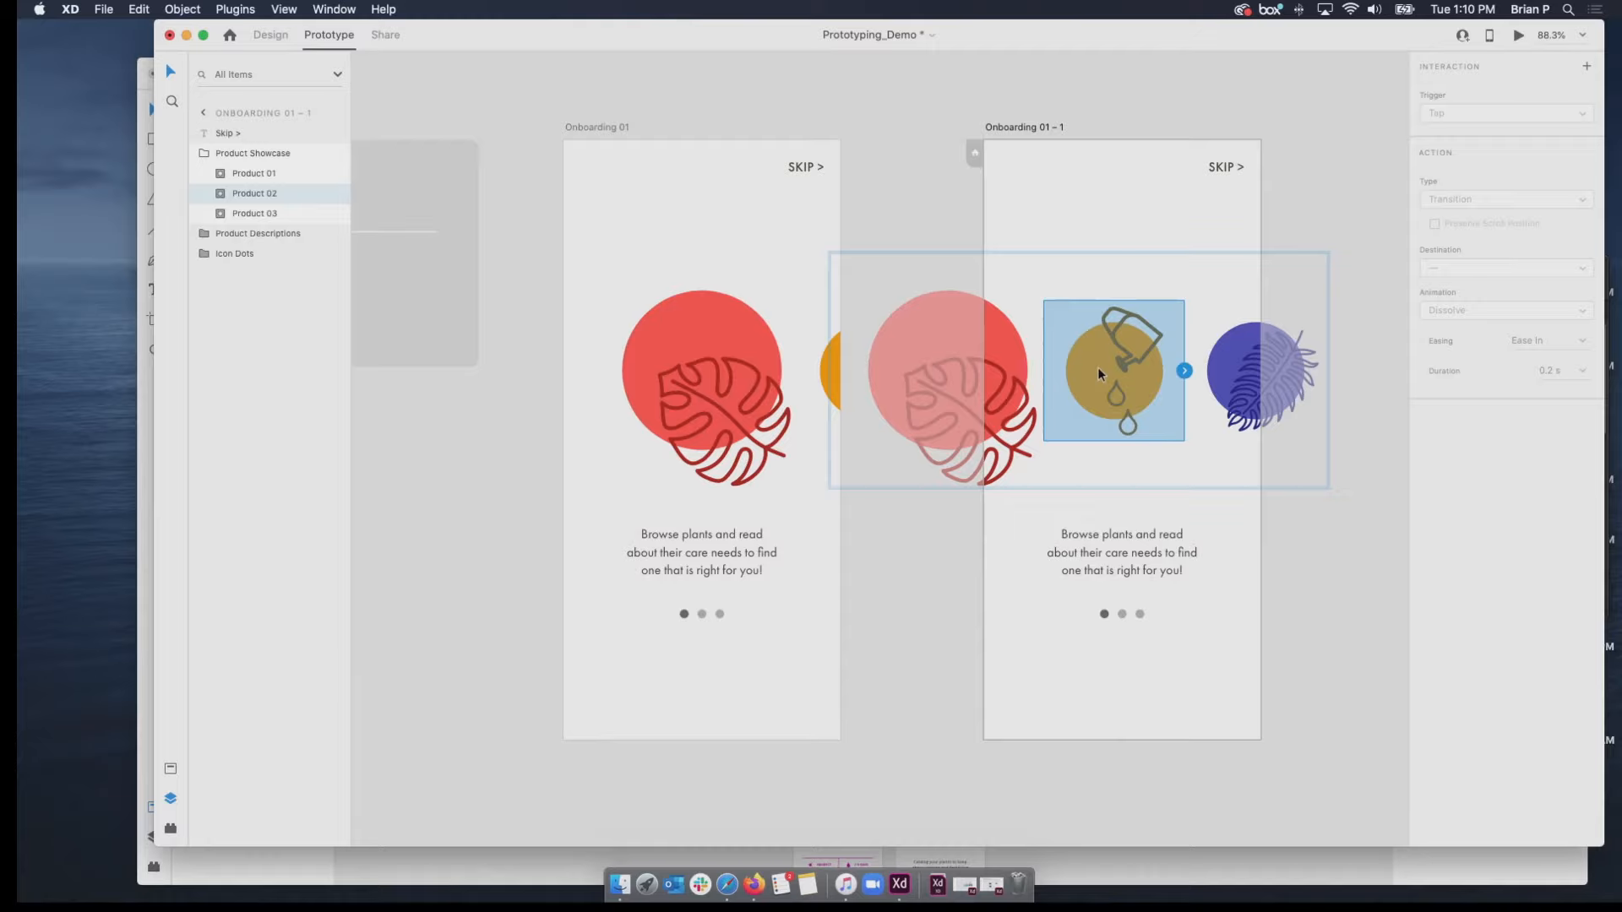
click(1026, 373)
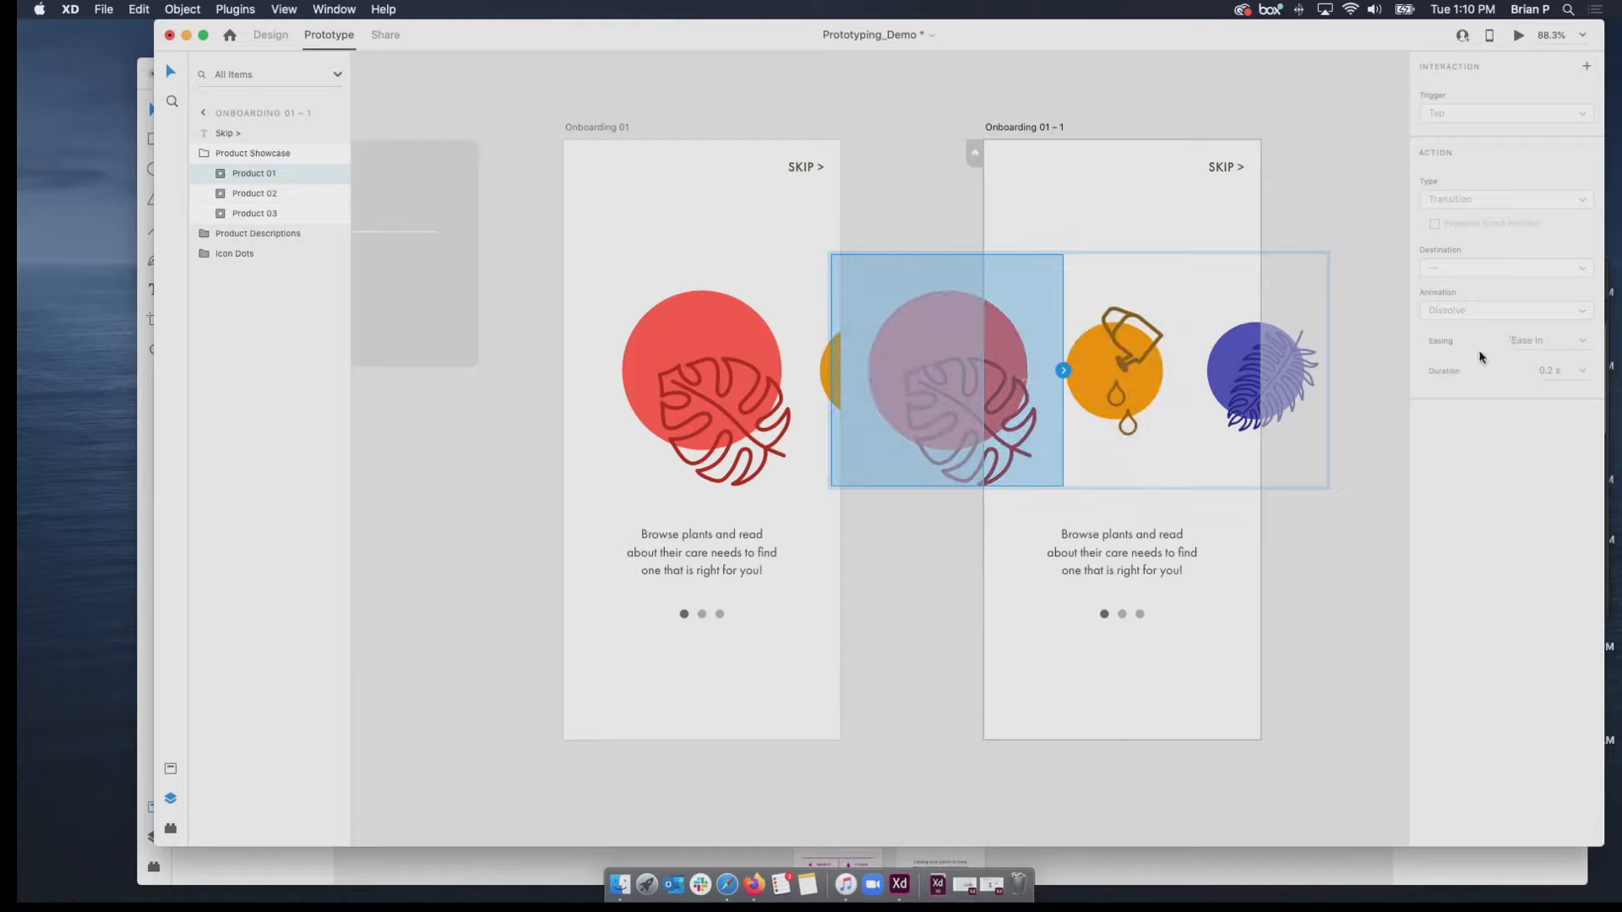
click(283, 38)
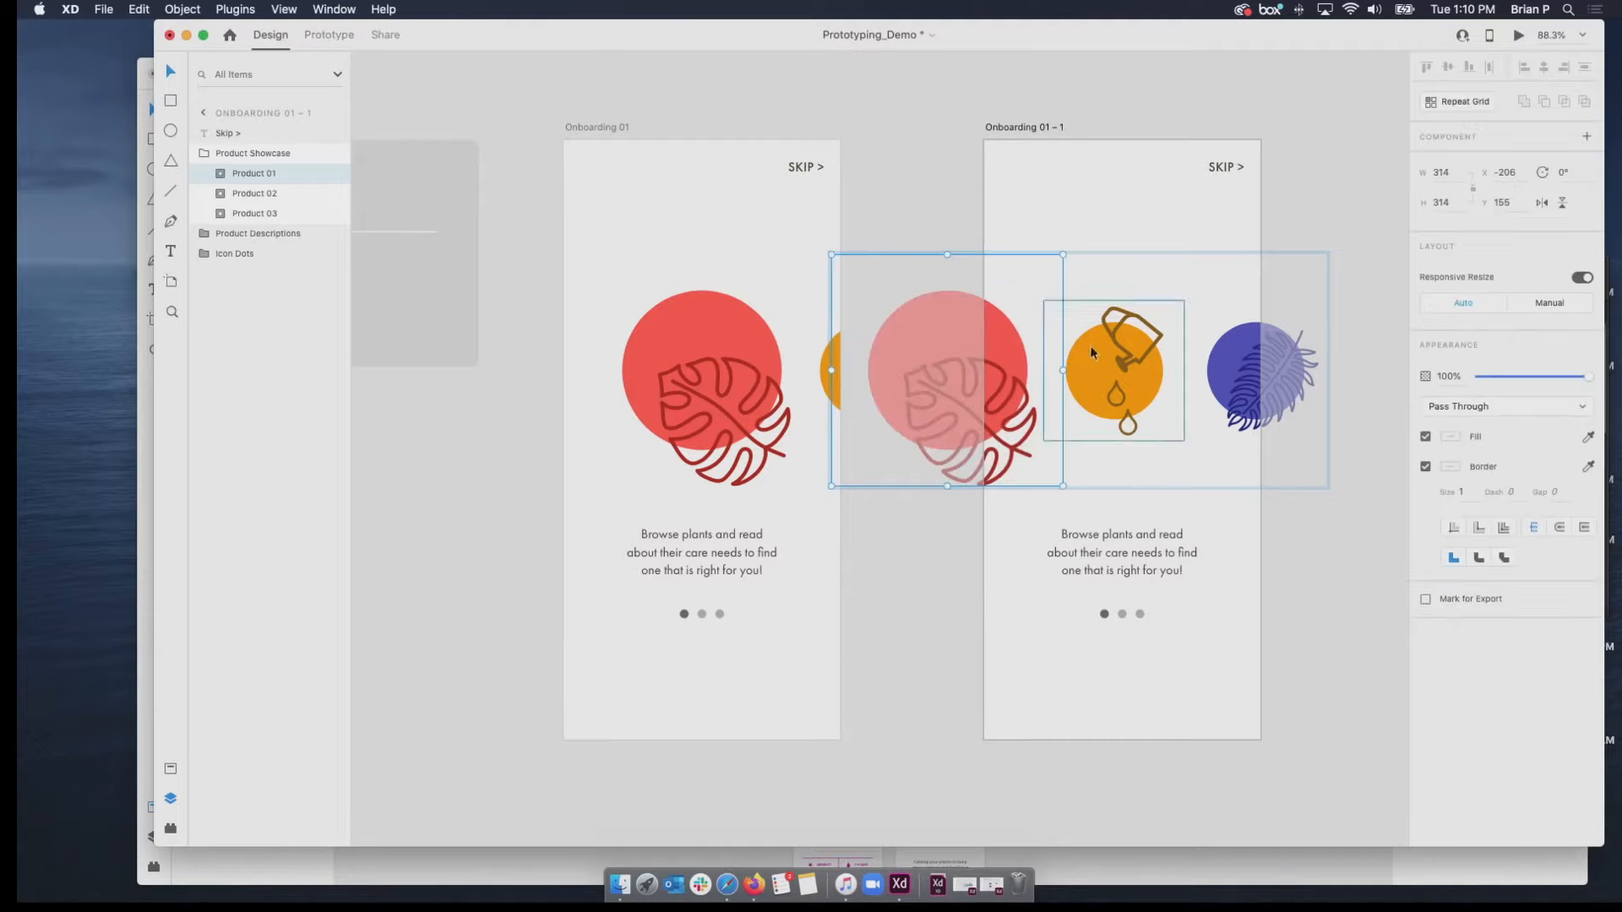
click(1139, 368)
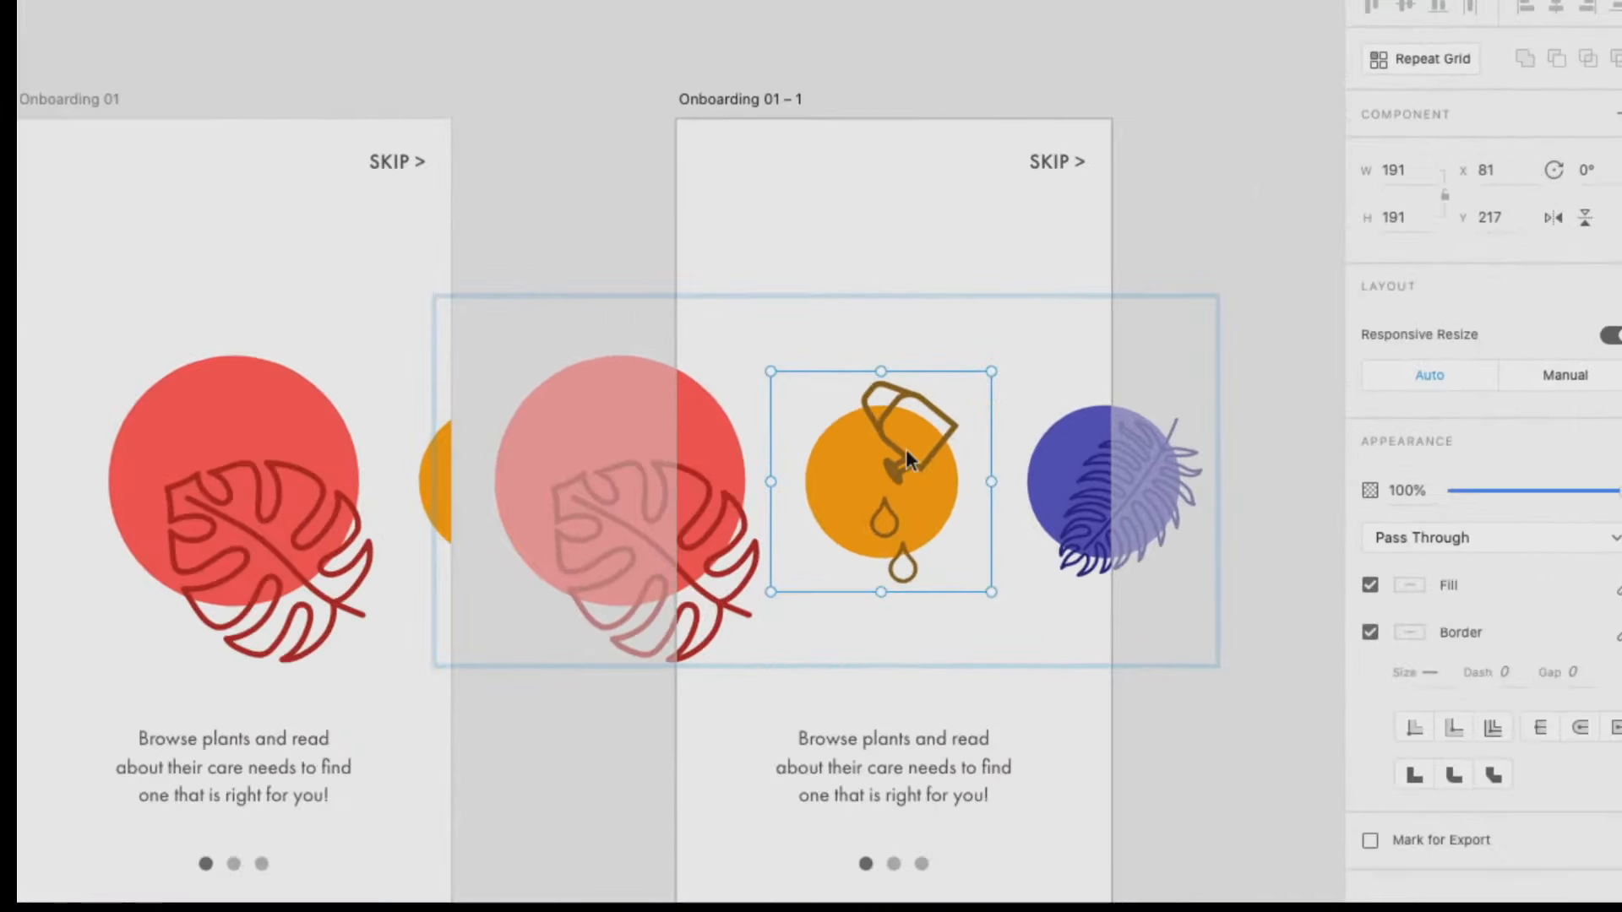
click(700, 509)
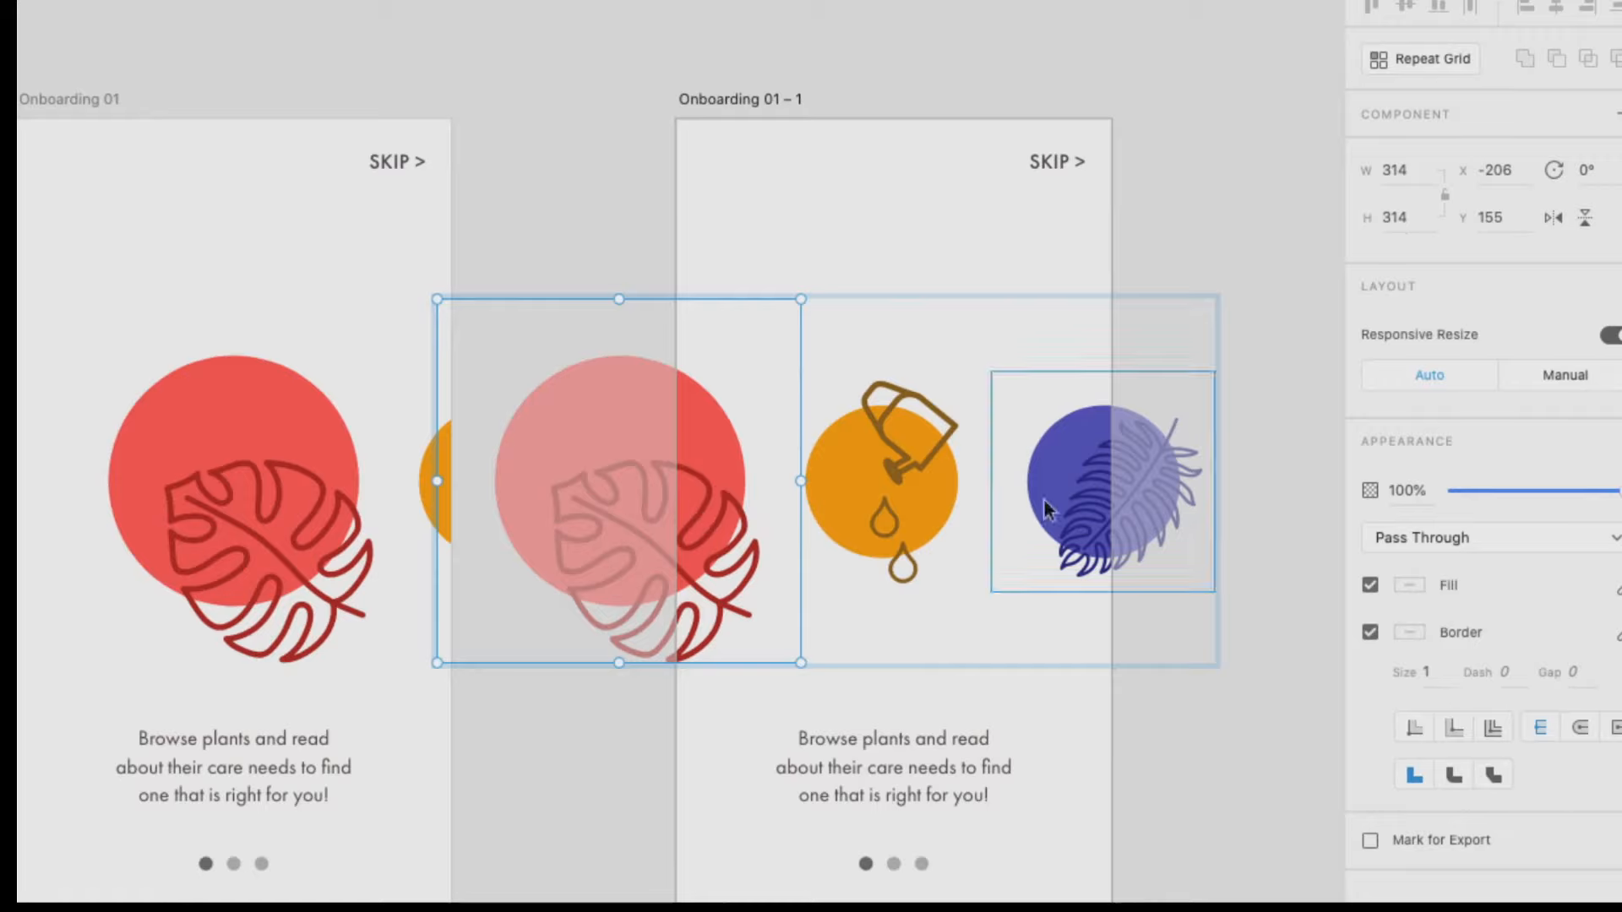
click(936, 507)
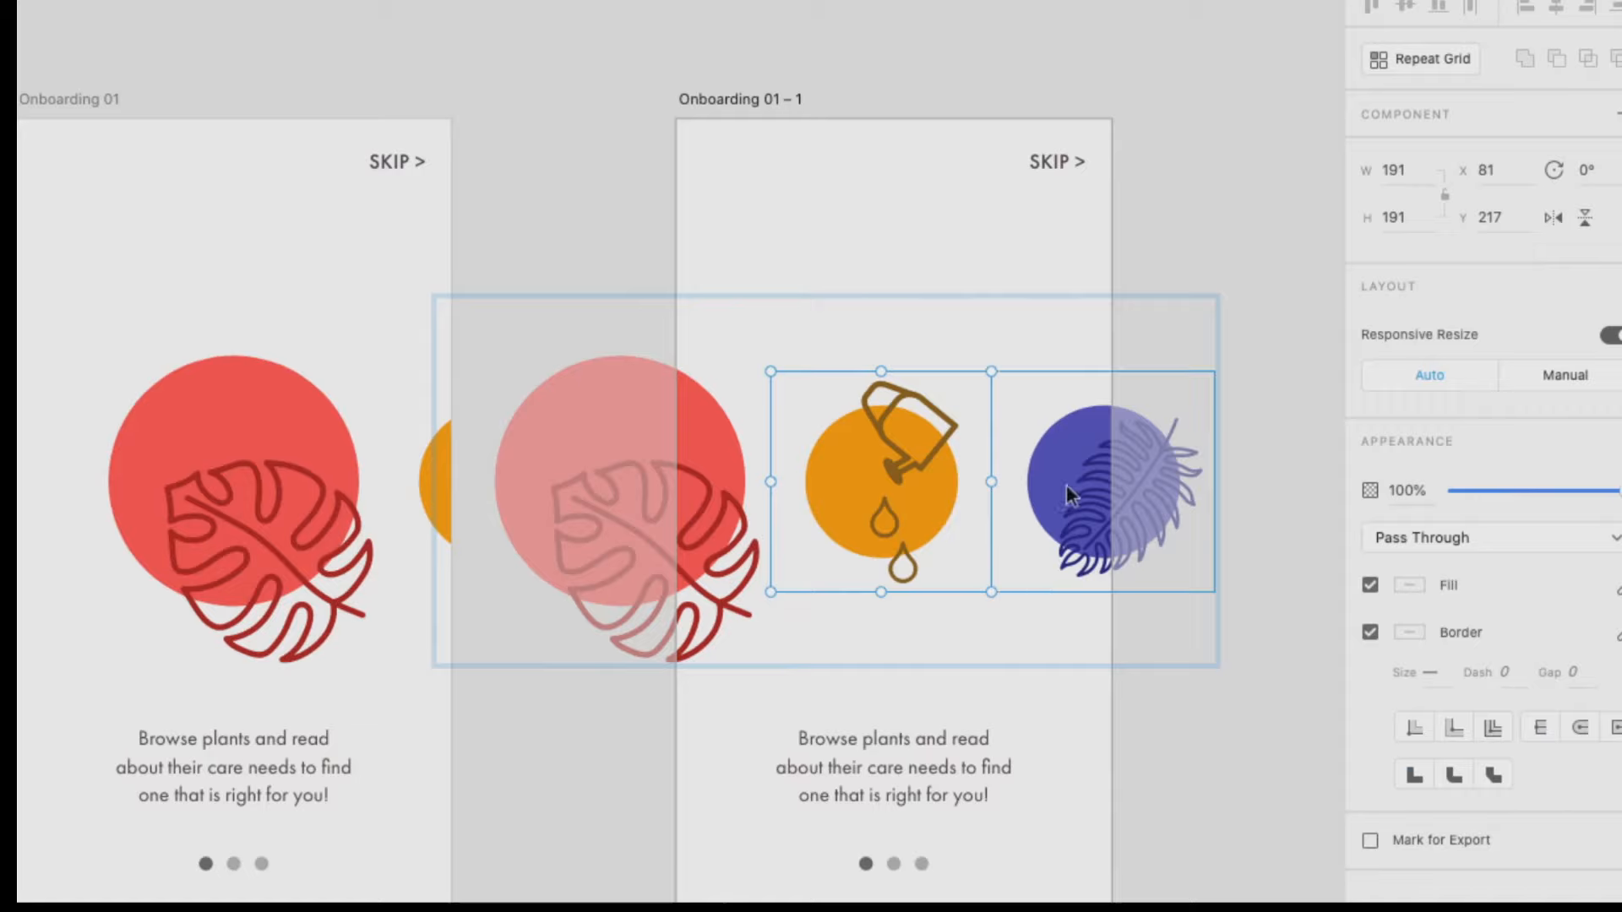
click(693, 521)
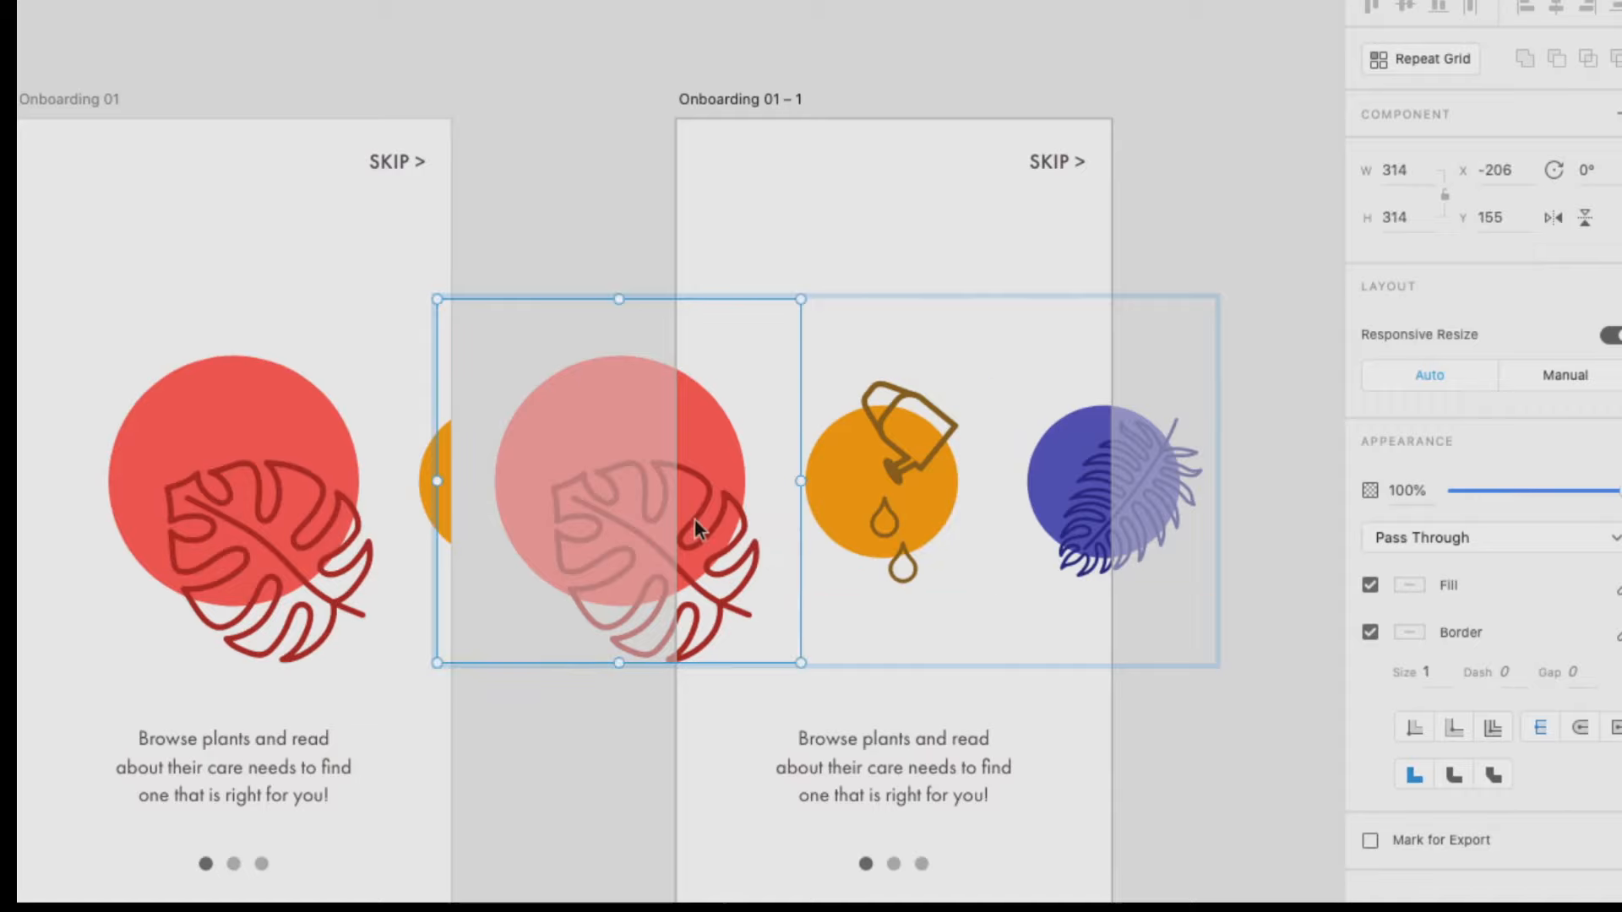
Lock the watering can illustration's aspect ratio and set its height to 314.
click(874, 466)
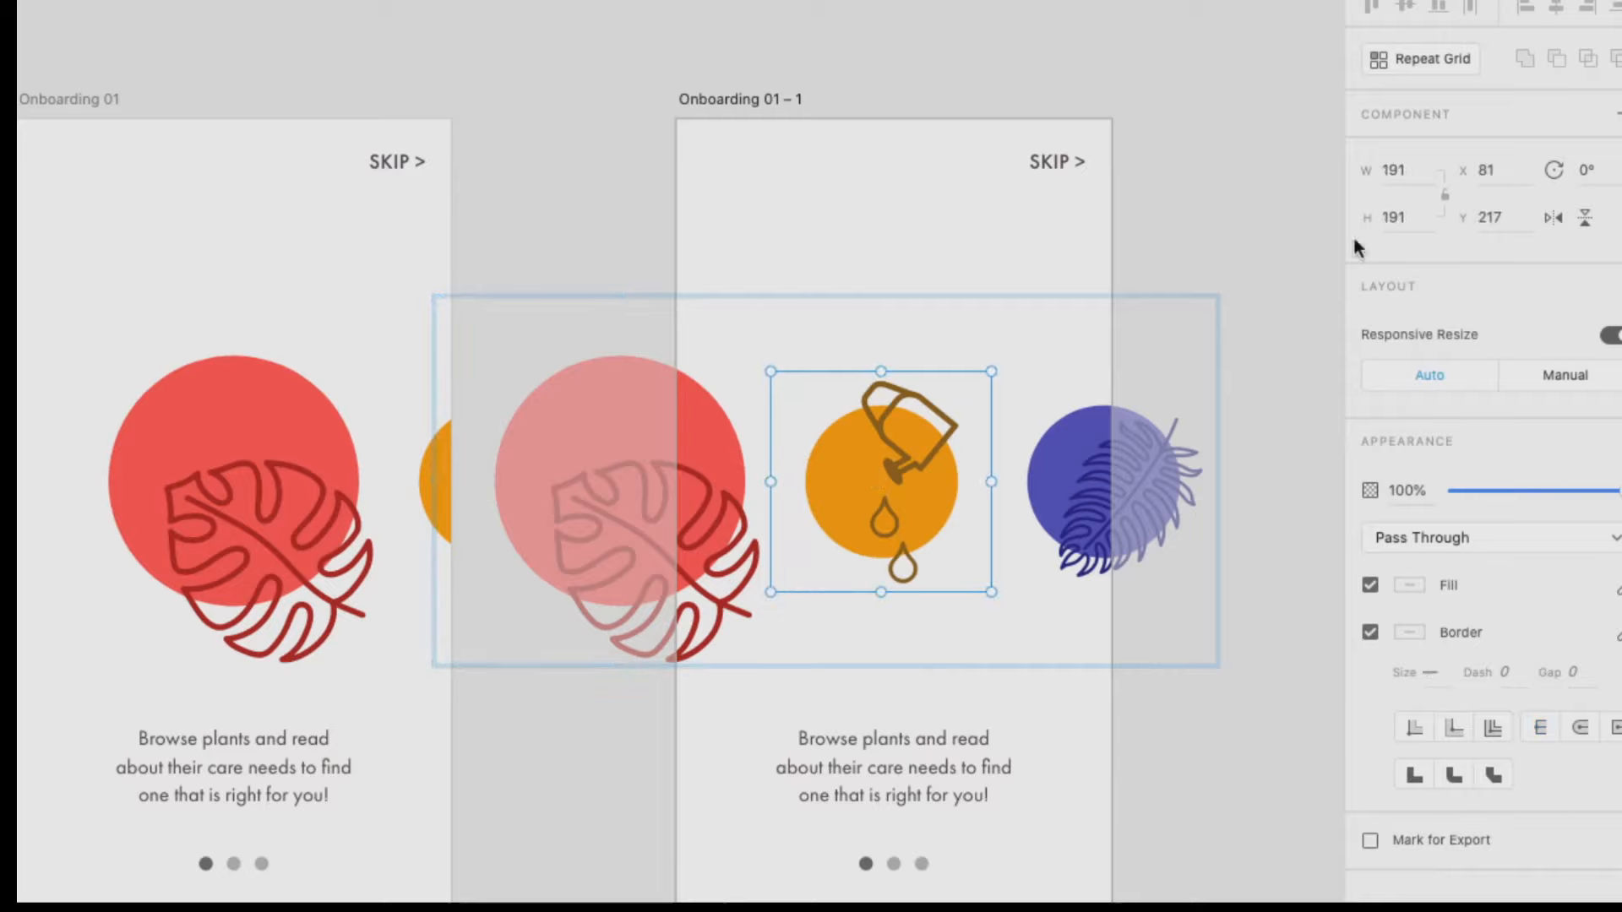
click(1413, 213)
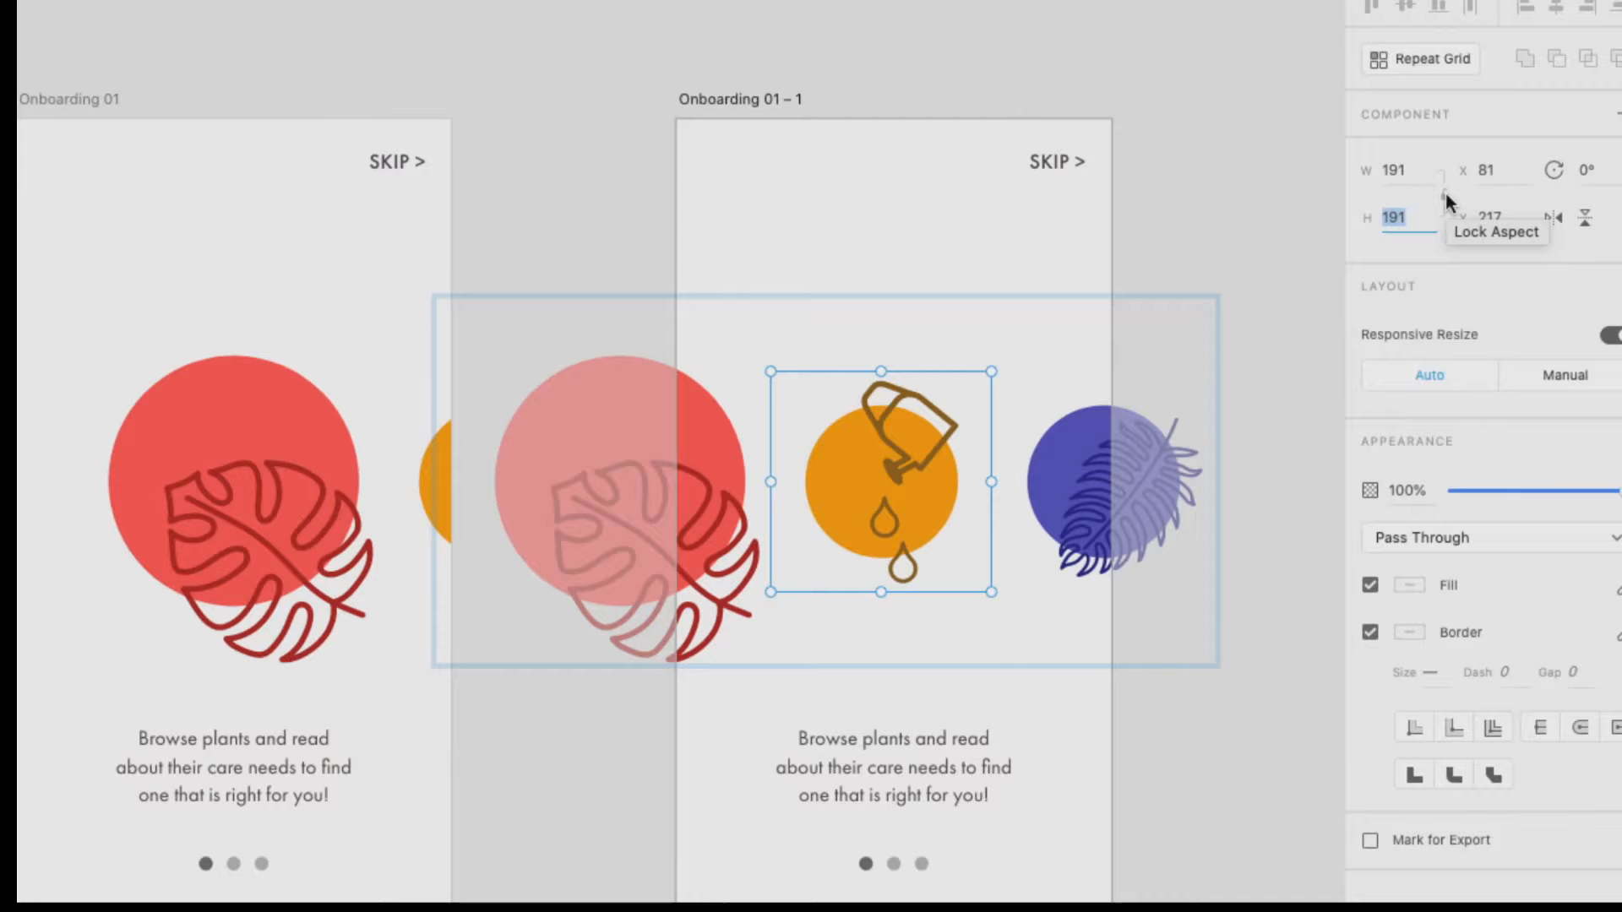
click(1447, 194)
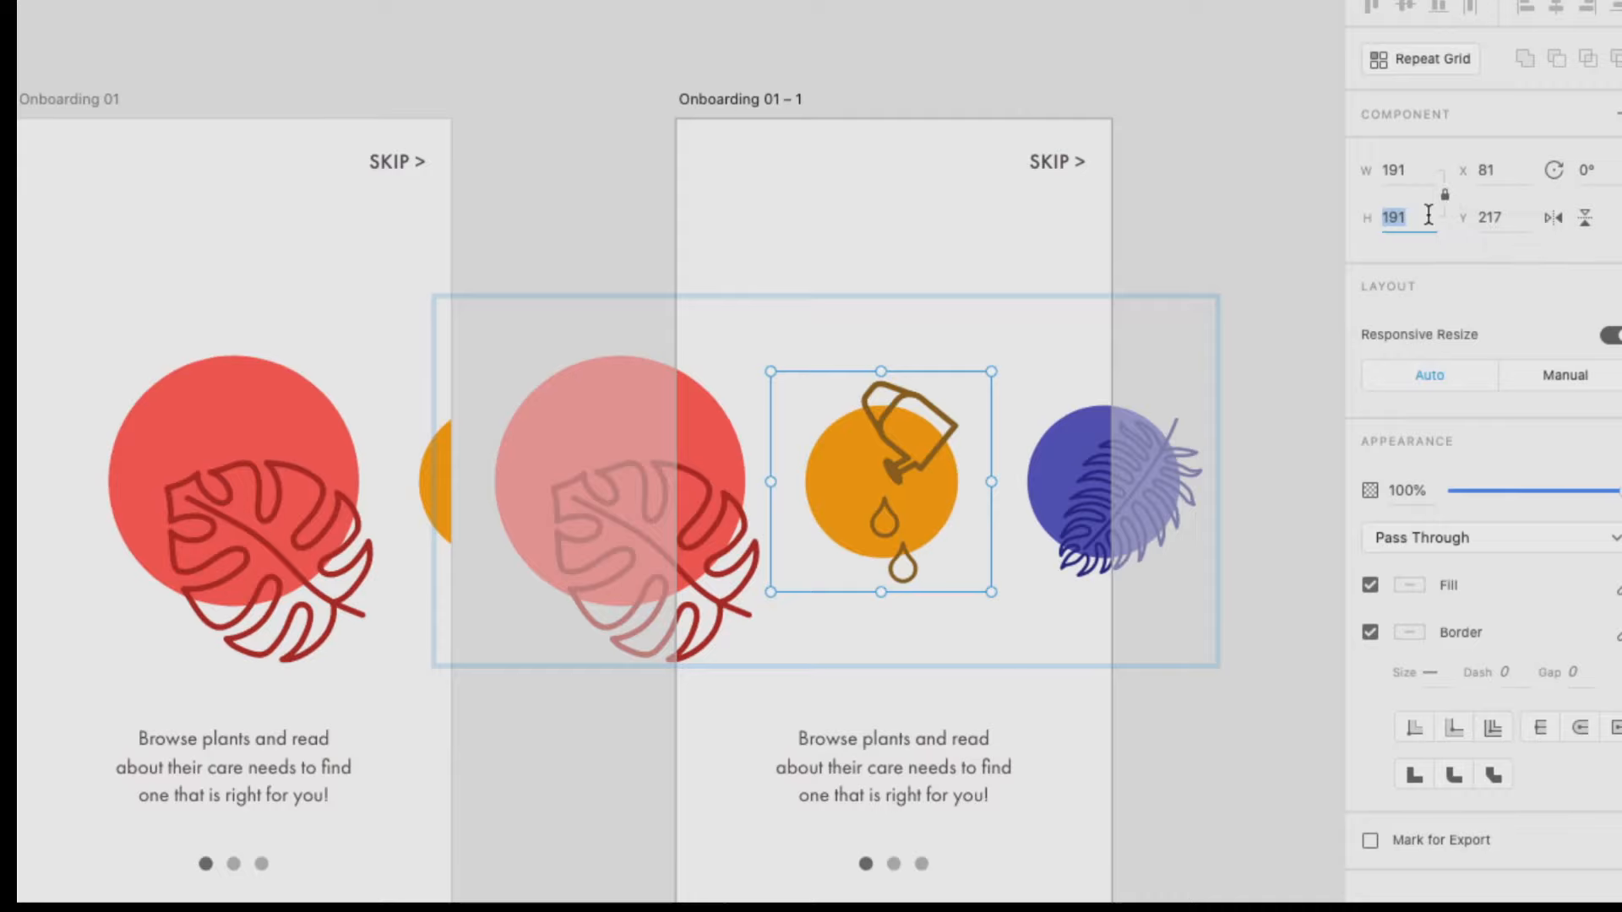
text(314)
key(Return)
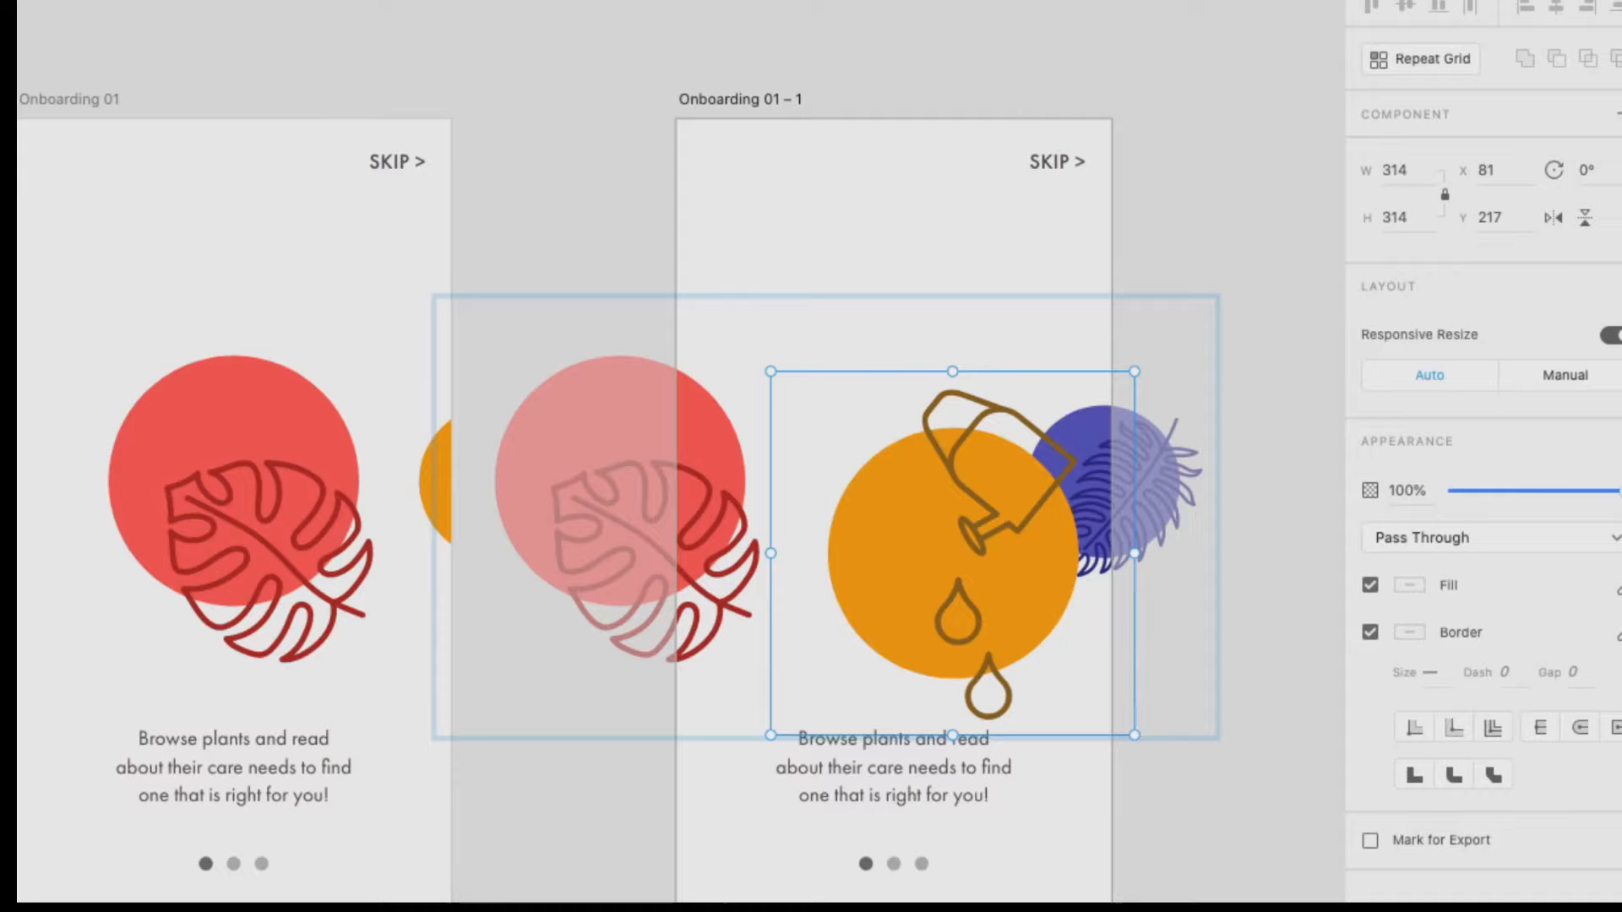
Lock the aspect ratio of the copied artboard's monstera illustration and set its height to 191.
click(732, 495)
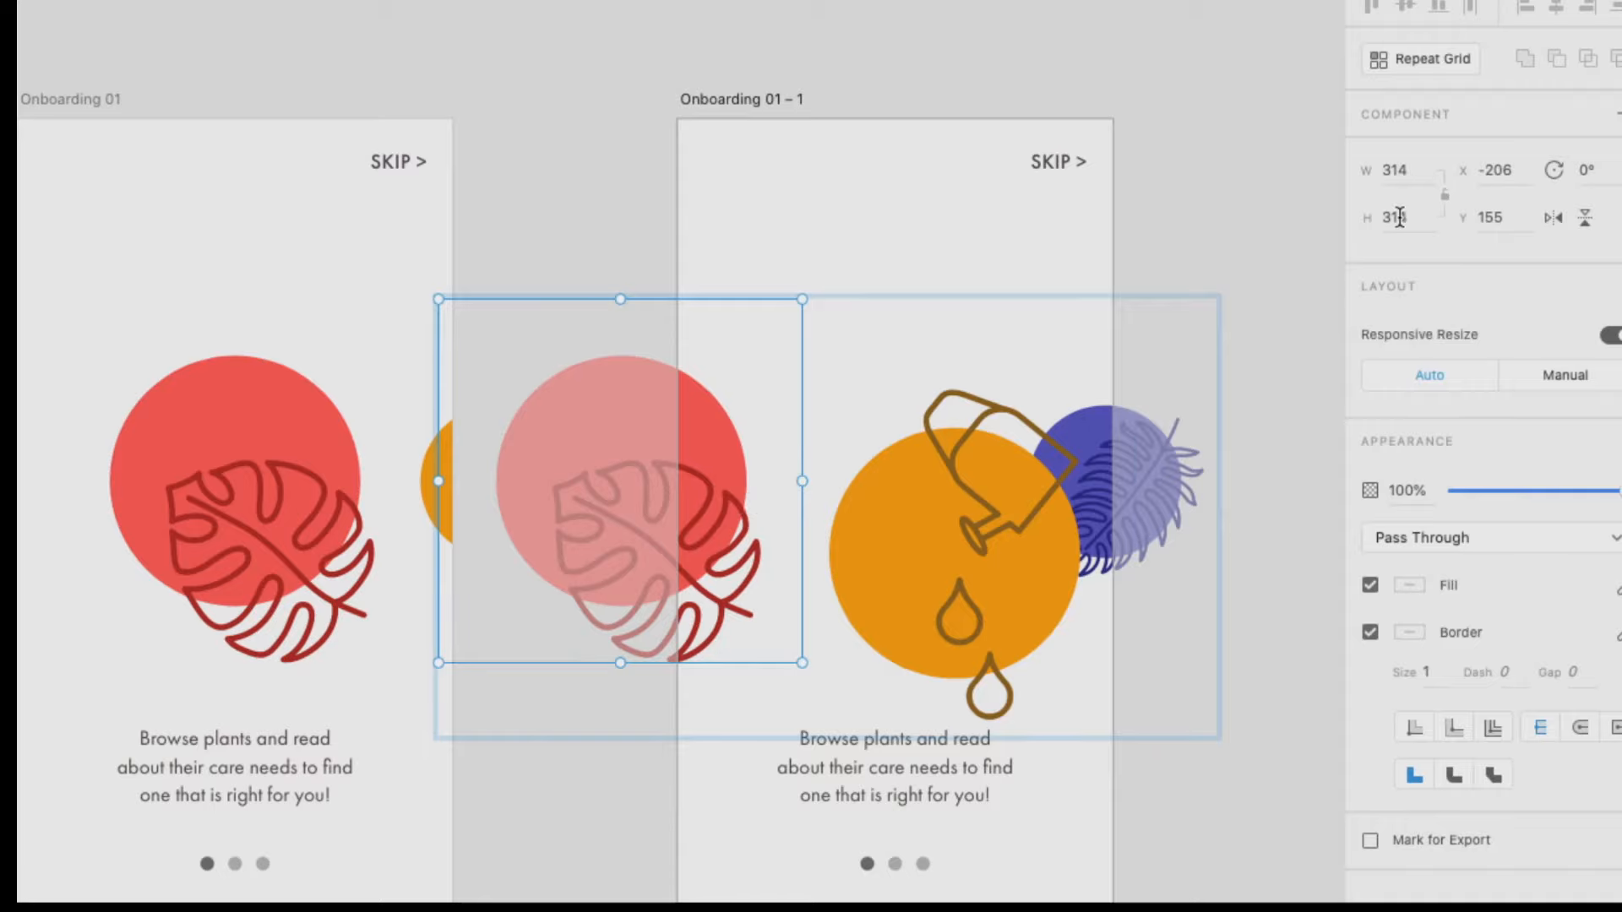
click(1445, 196)
click(1426, 213)
text(191)
key(Return)
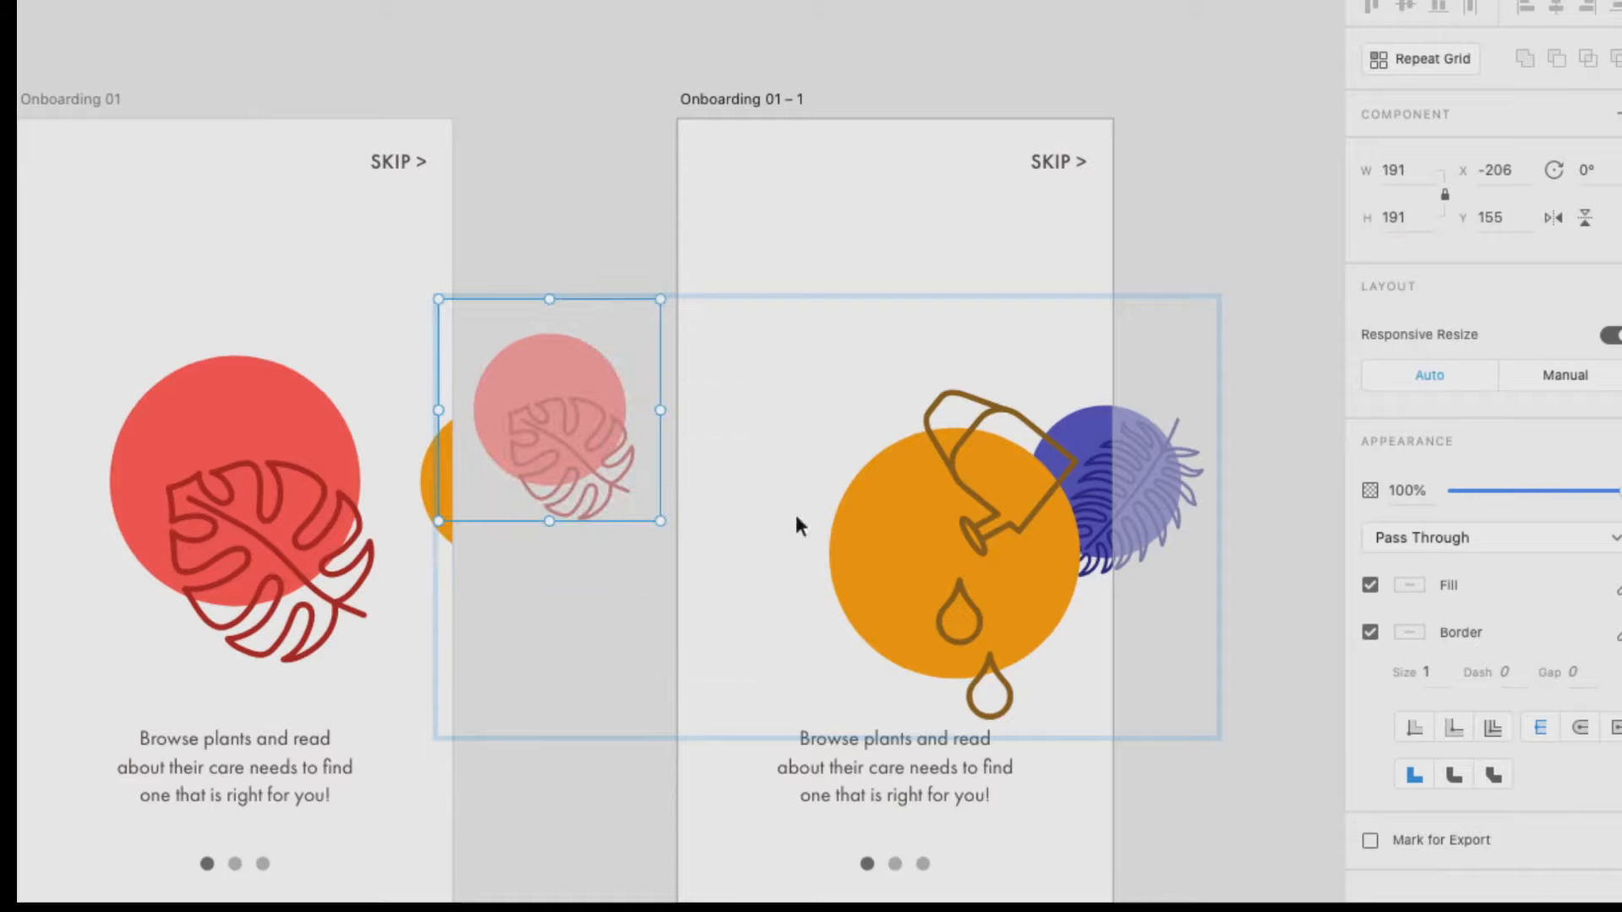
Move the watering can illustration up and left, and align all three product illustrations by their vertical middles.
click(899, 551)
drag(944, 519, 882, 486)
click(596, 427)
shift+click(921, 496)
shift+click(1103, 480)
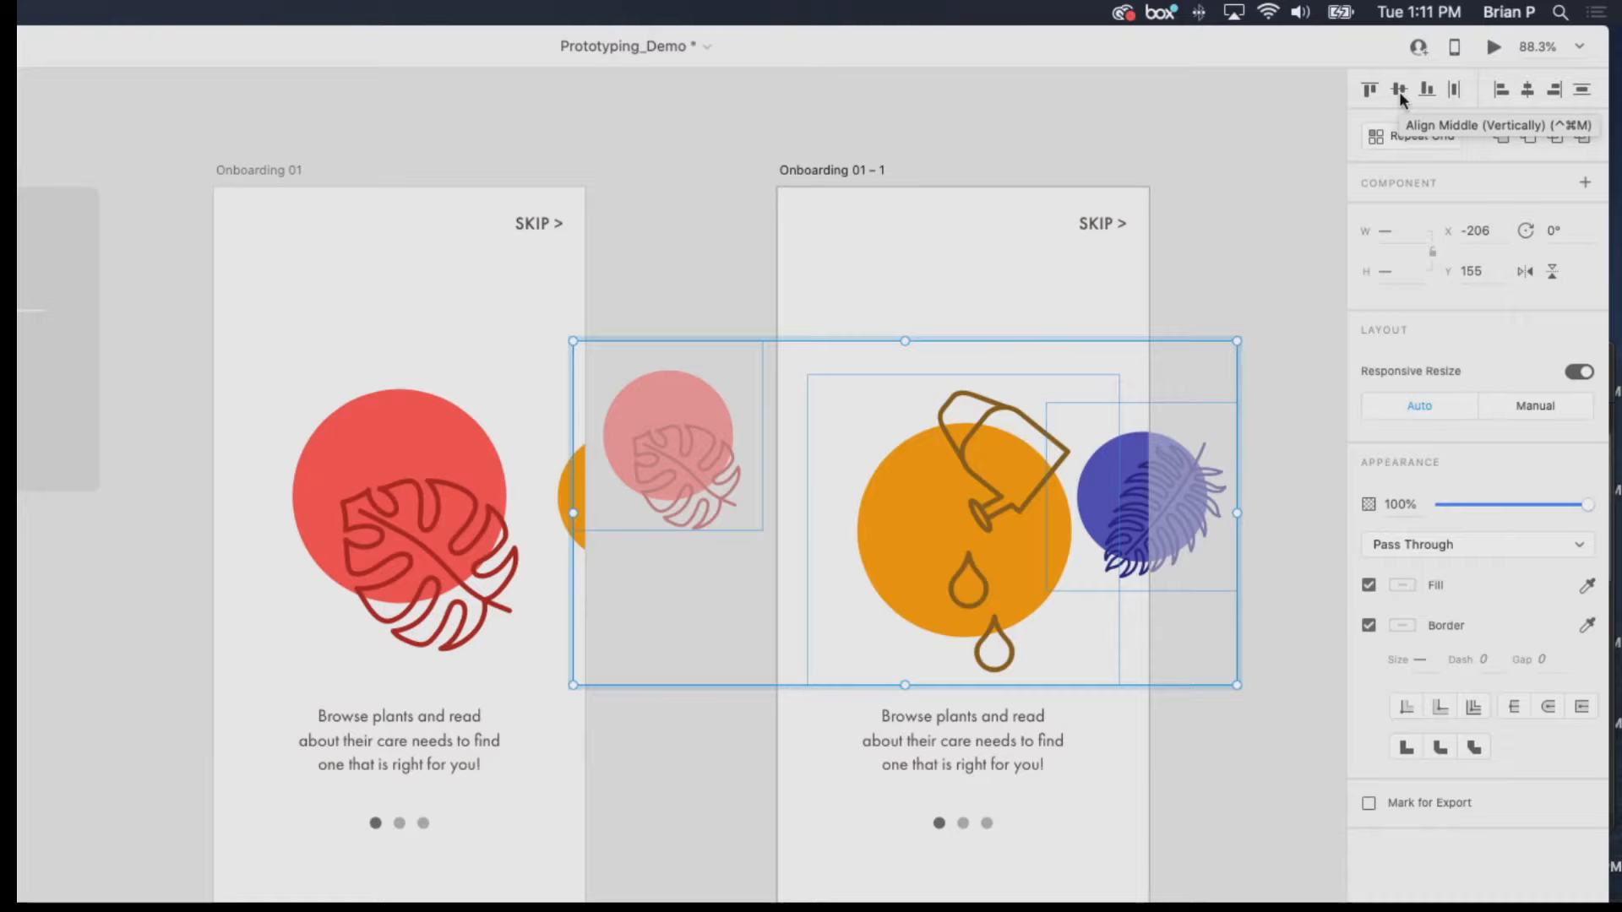
click(1400, 96)
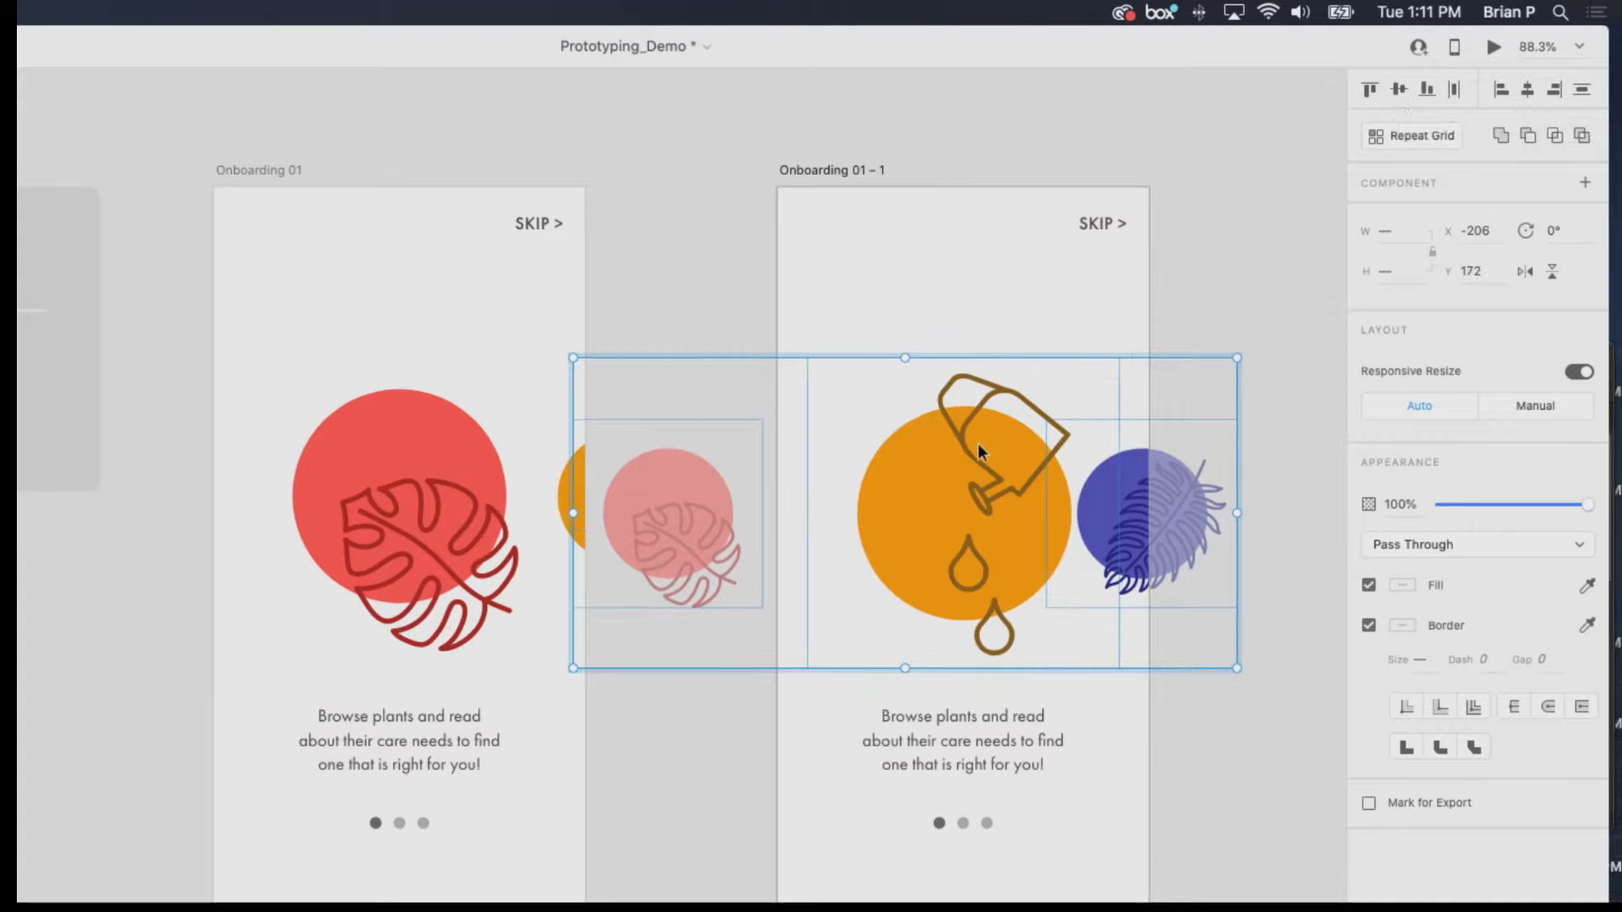
key(super+g)
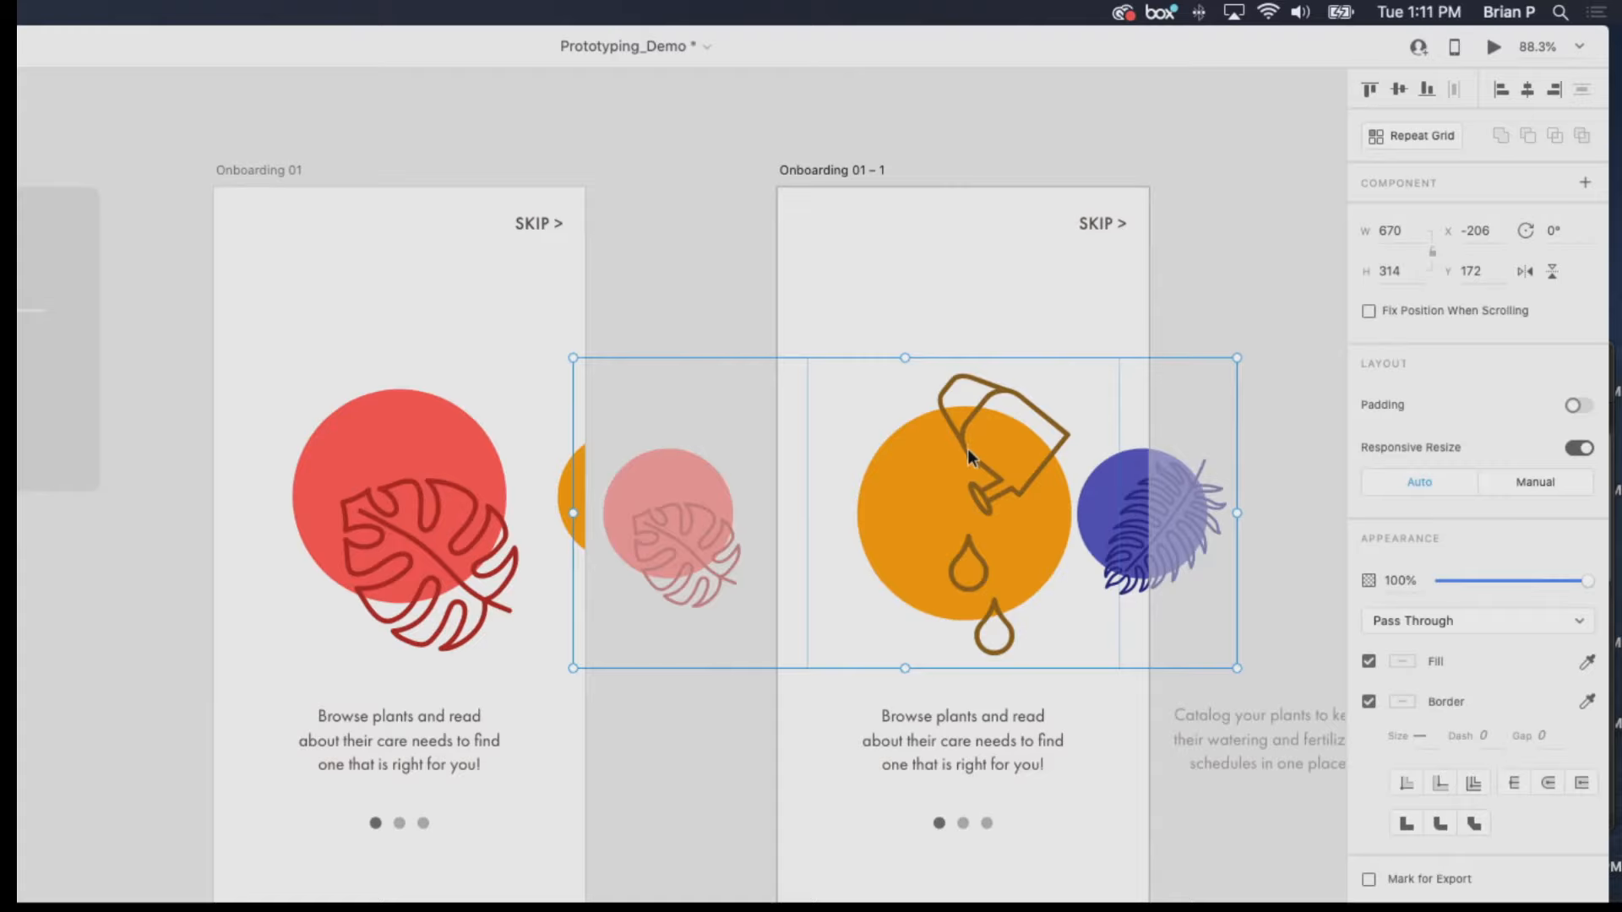
Reposition the whole Product Showcase group at about X -177, Y 171 to centre the watering can on the artboard.
drag(973, 467, 947, 475)
double_click(977, 459)
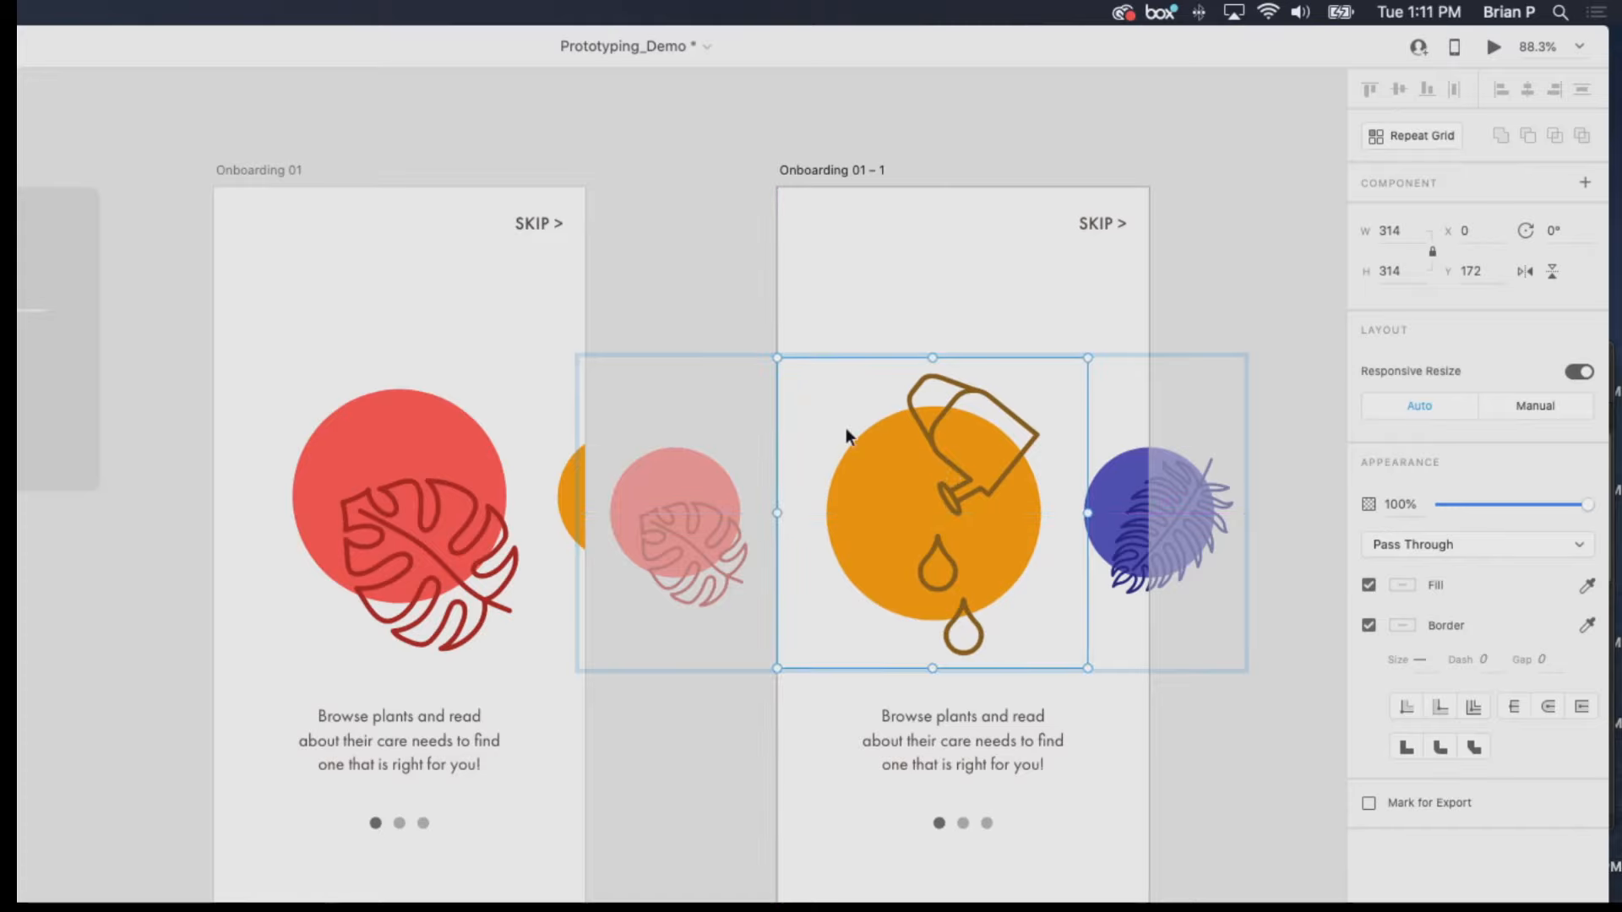
click(748, 387)
drag(864, 434, 898, 459)
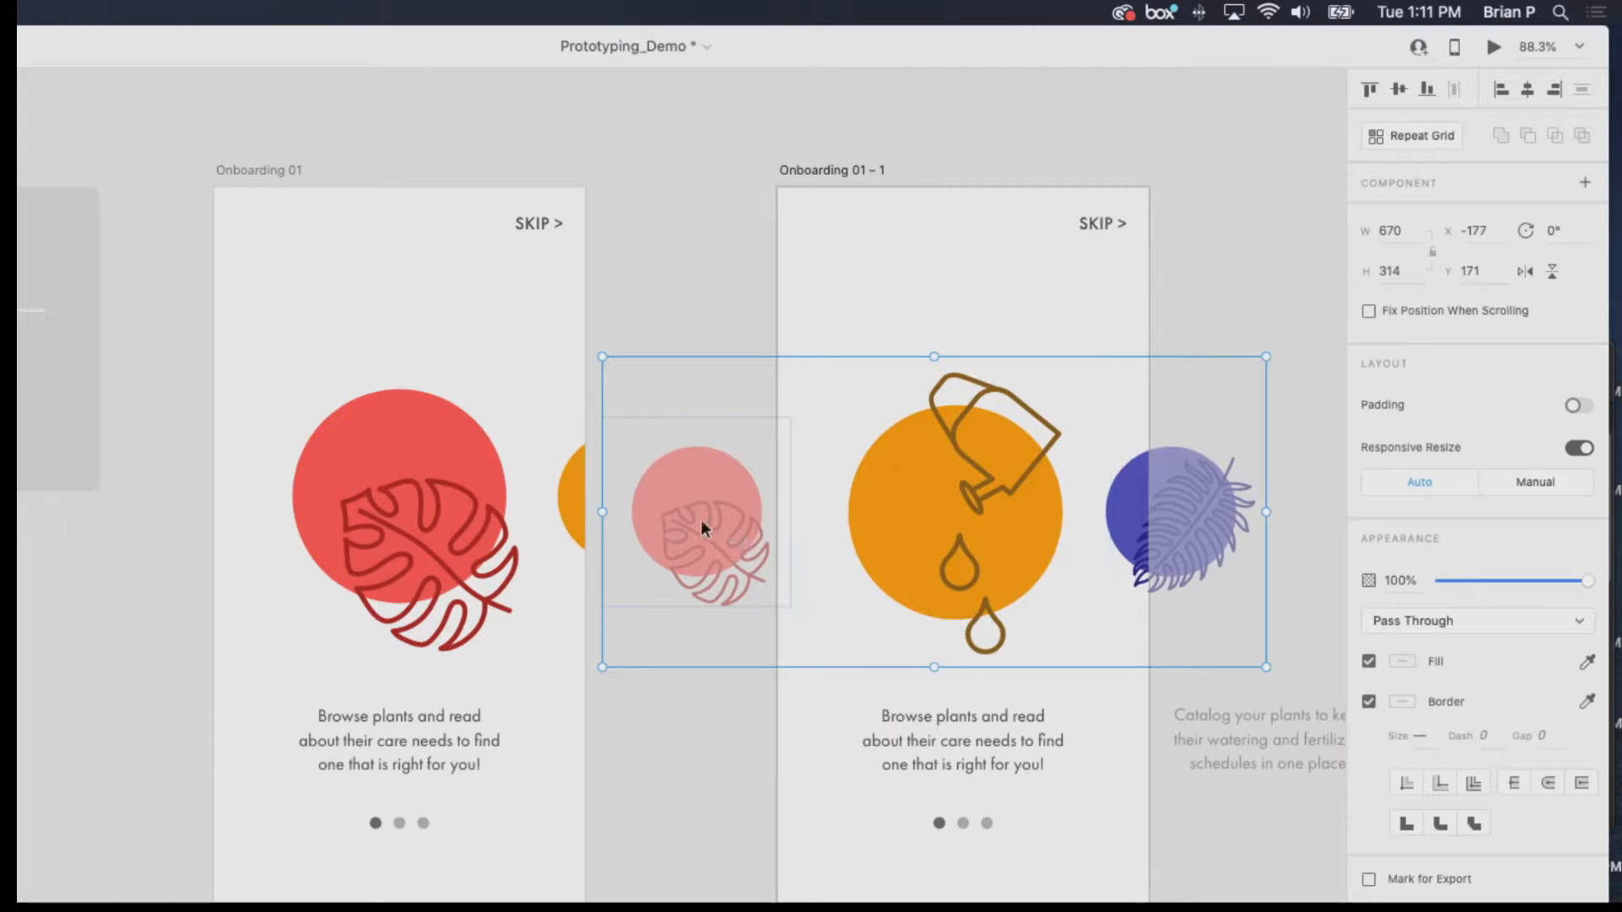
drag(704, 523, 712, 521)
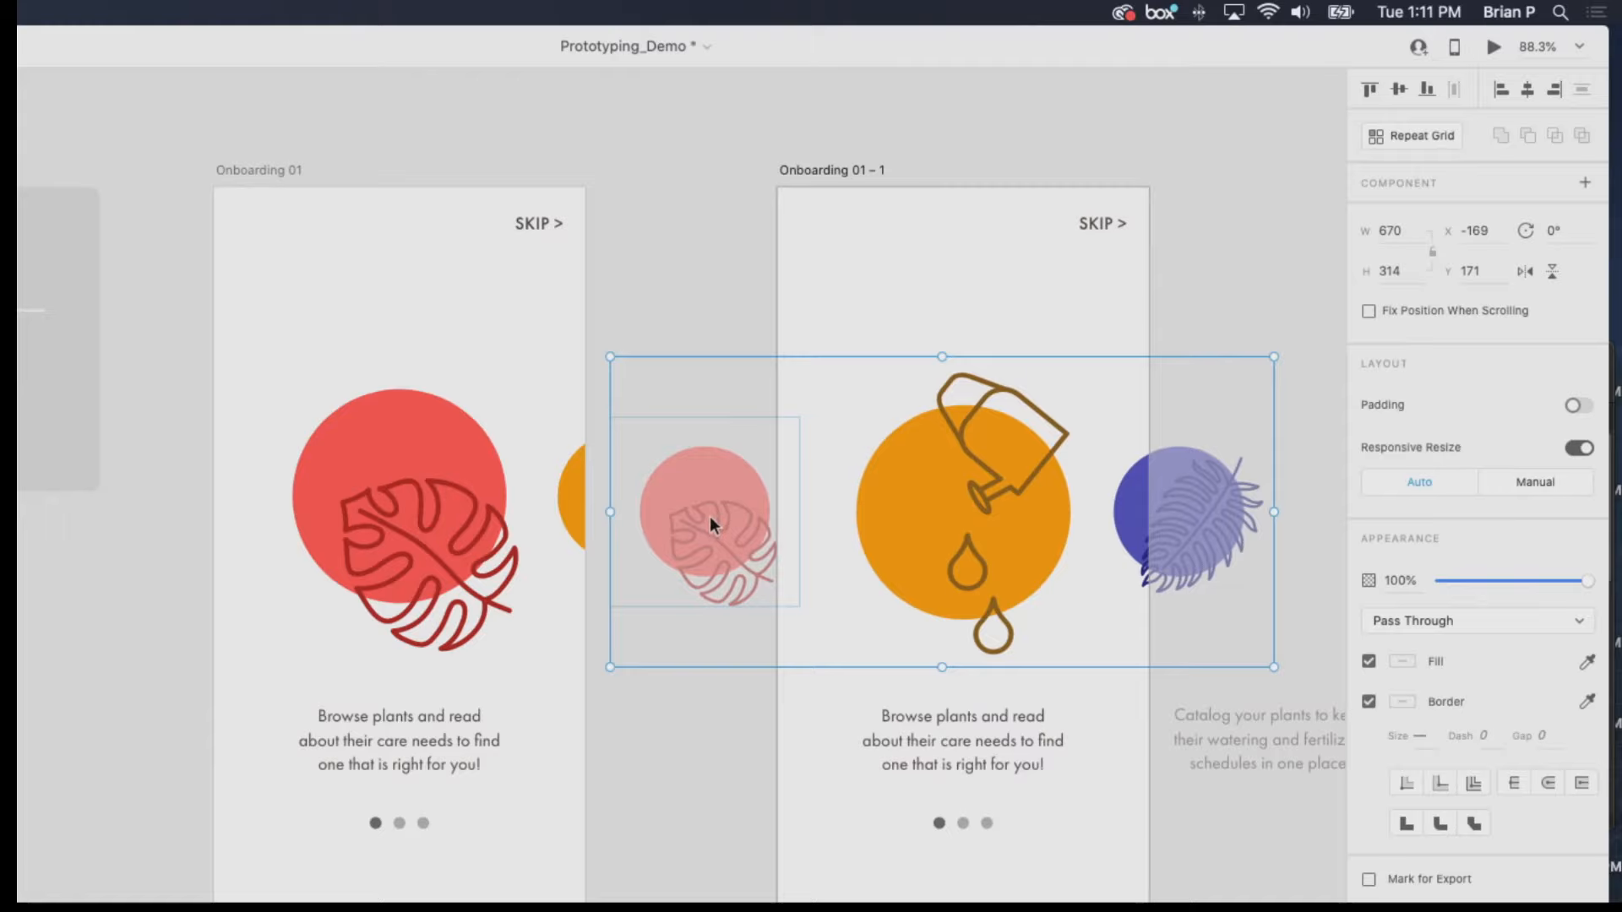
key(ctrl+z)
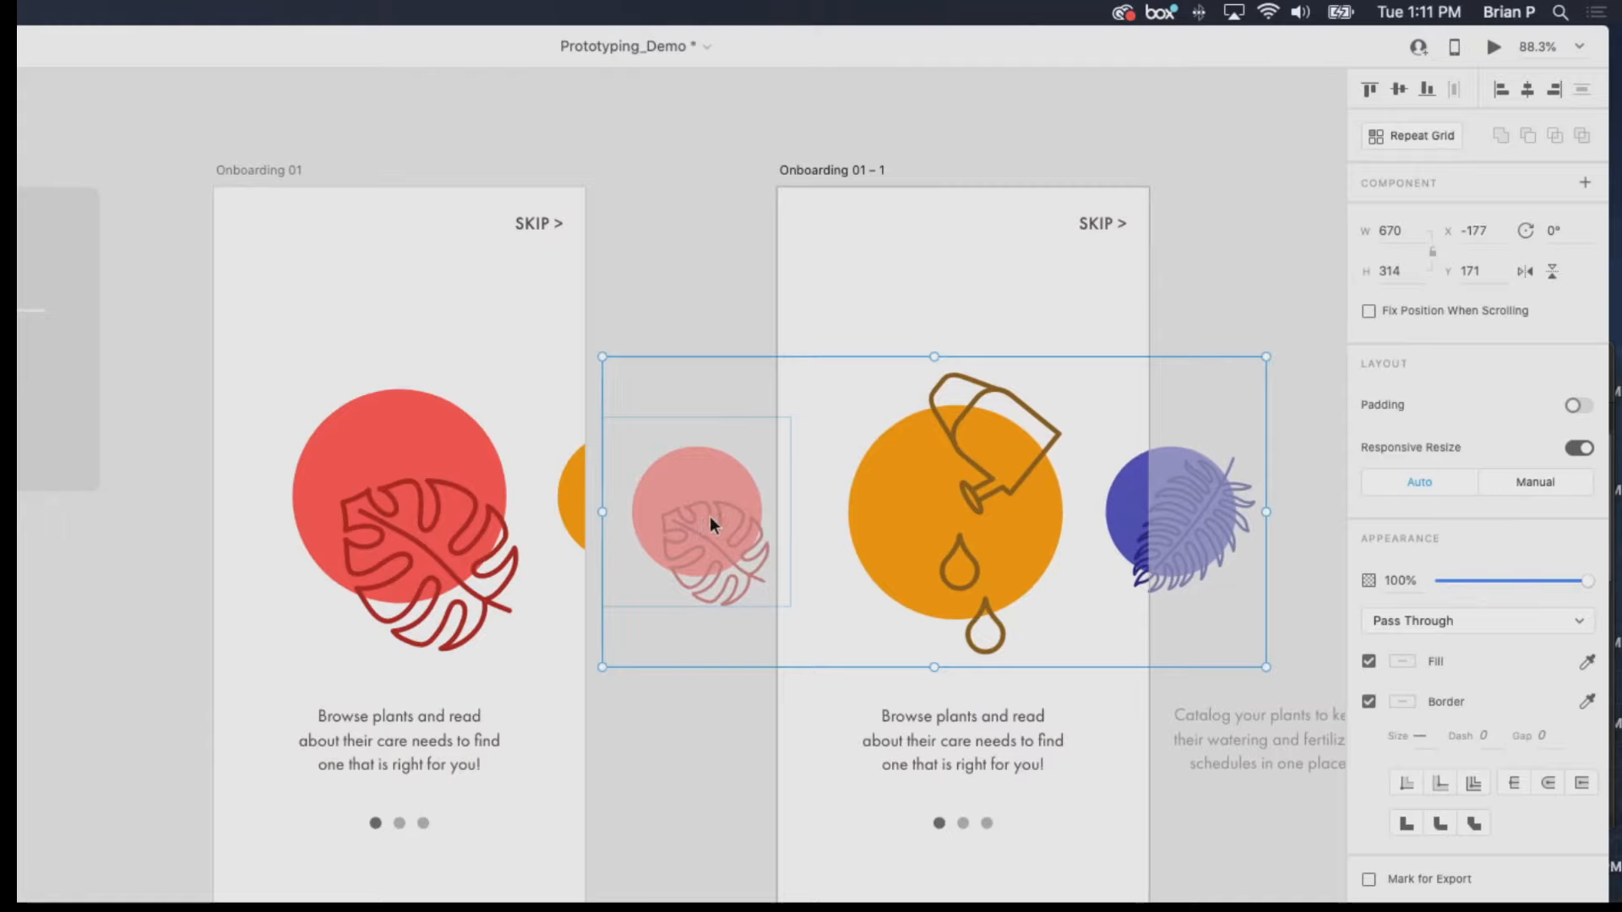
Move the small monstera illustration right to about X -142 so its edge shows on the artboard, and deselect everything.
double_click(753, 518)
drag(724, 496, 758, 500)
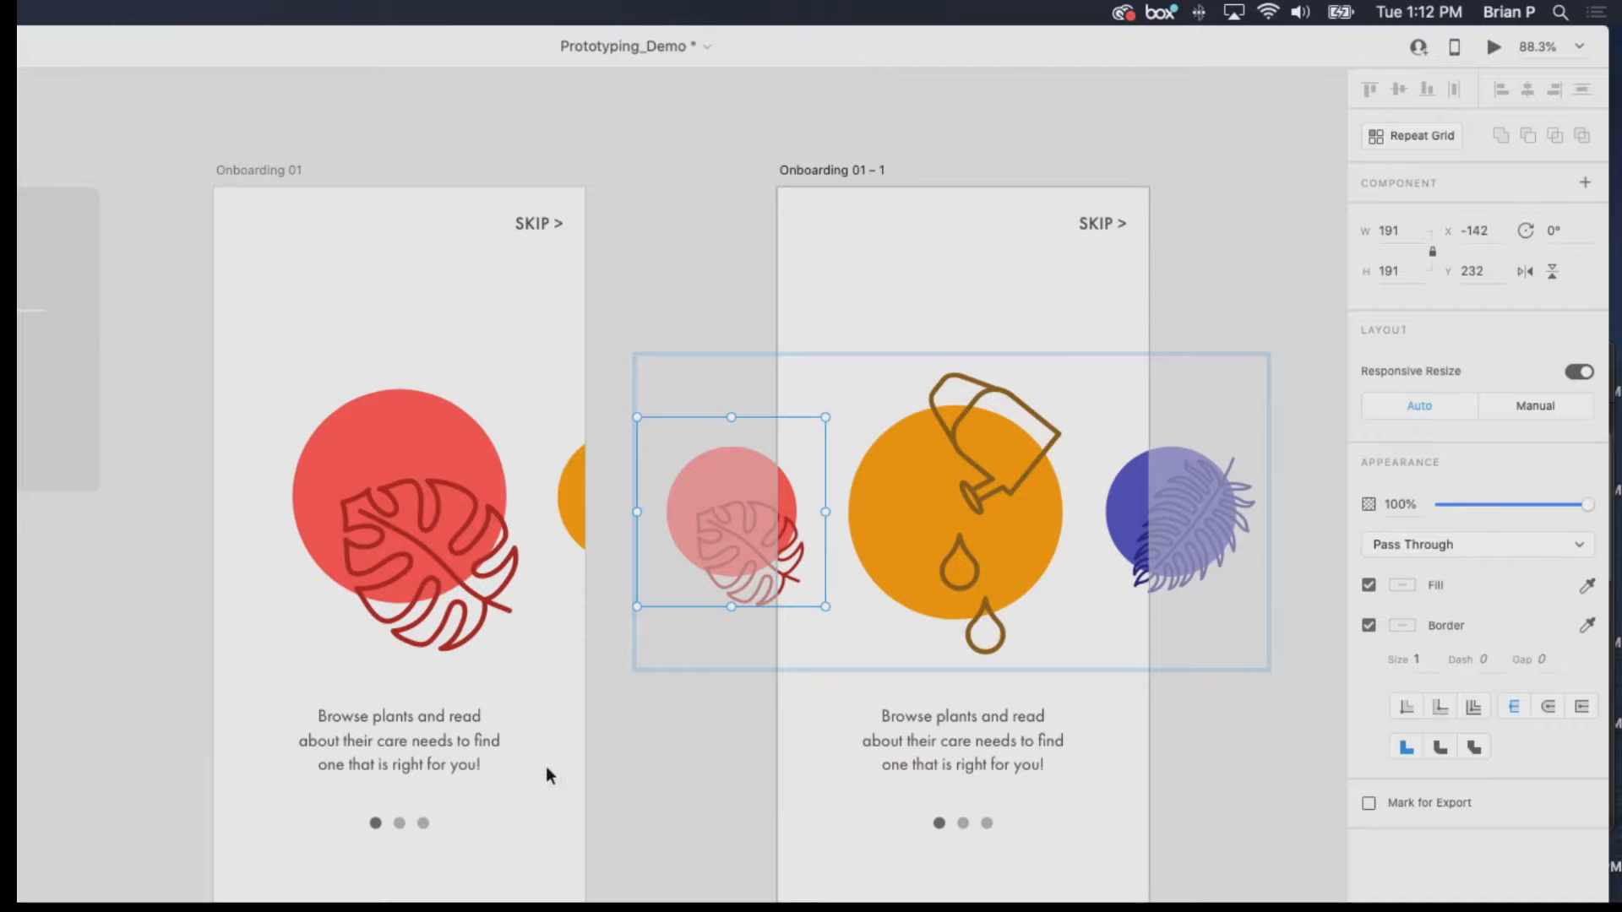
scroll(591, 749, down, 3)
click(641, 716)
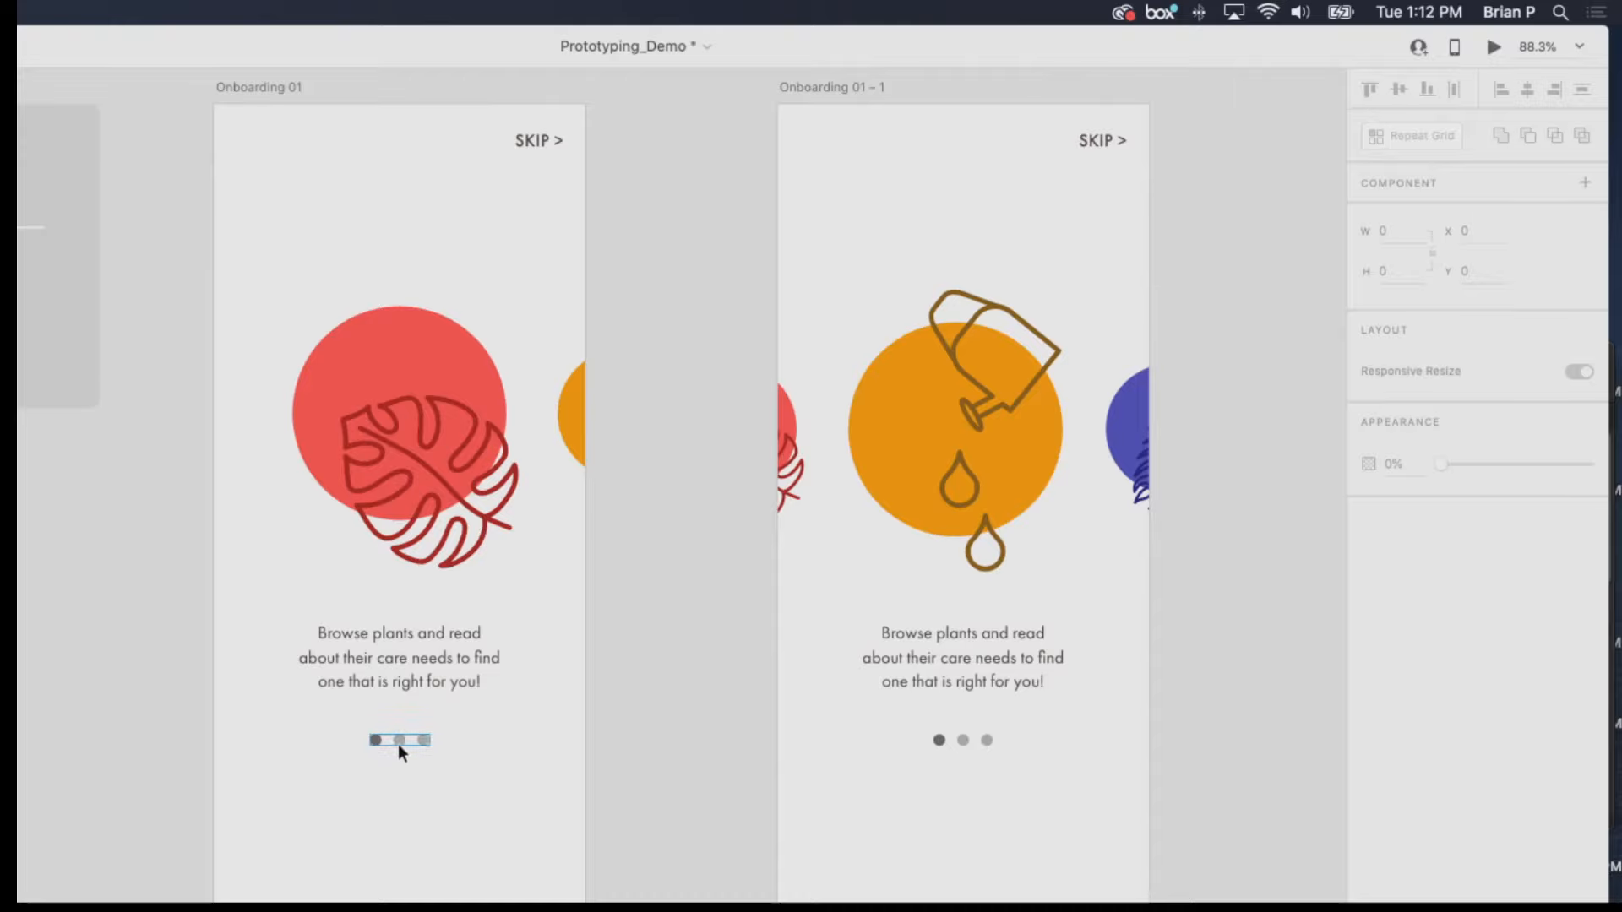
Check the middle page dot's opacity on the copied artboard and lower the first dot's opacity to 50%.
click(963, 742)
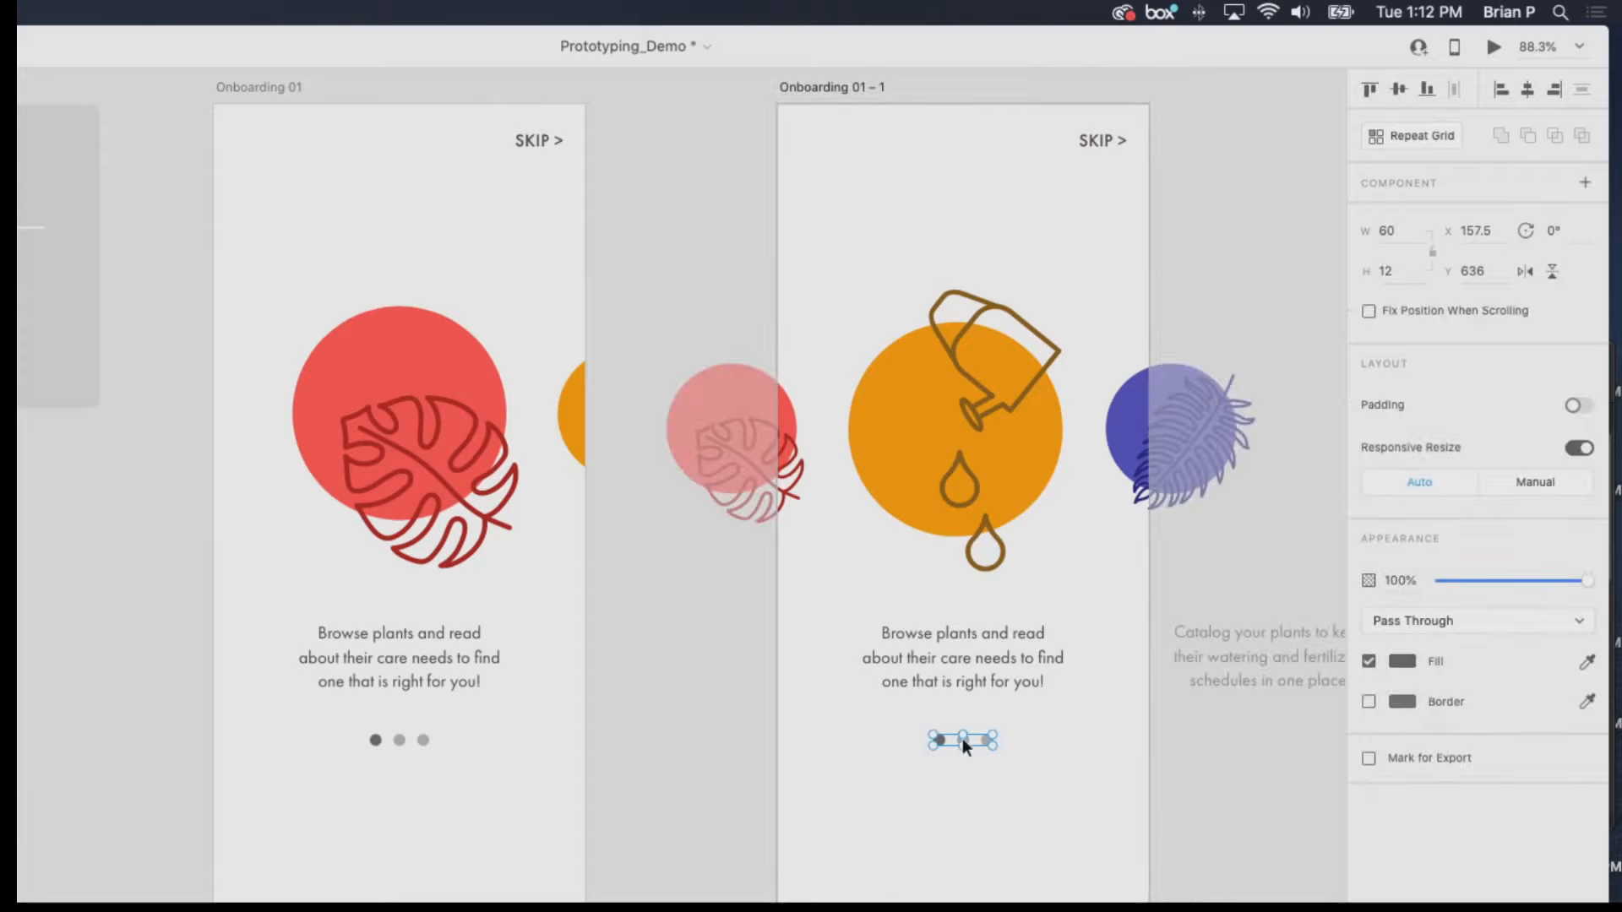
scroll(964, 740, up, 5)
click(980, 760)
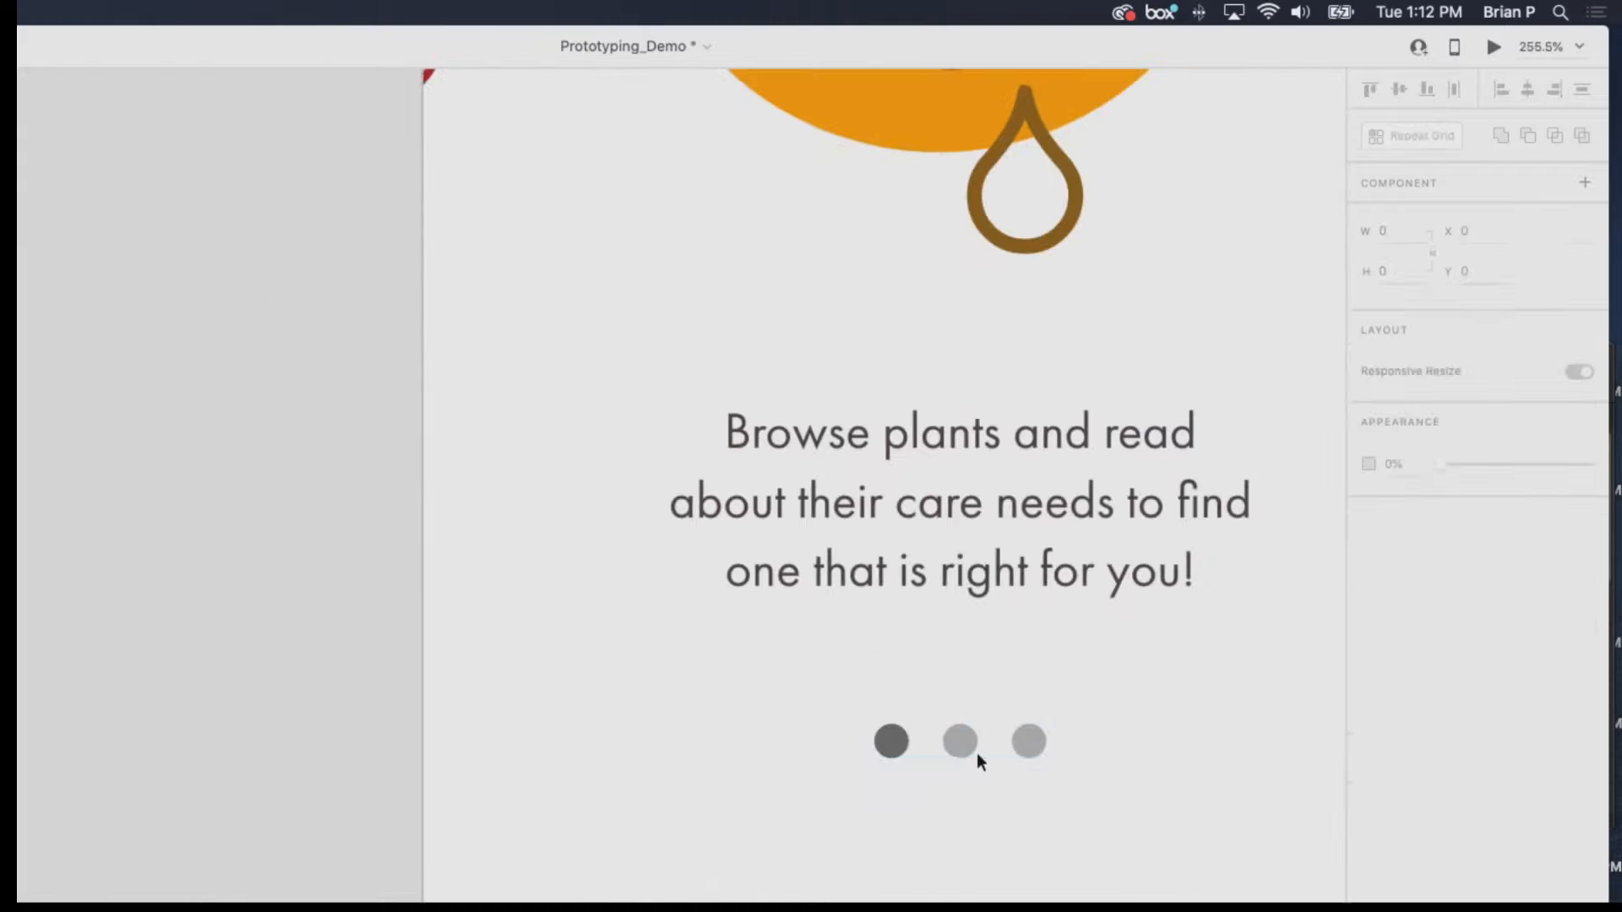
drag(979, 761, 910, 708)
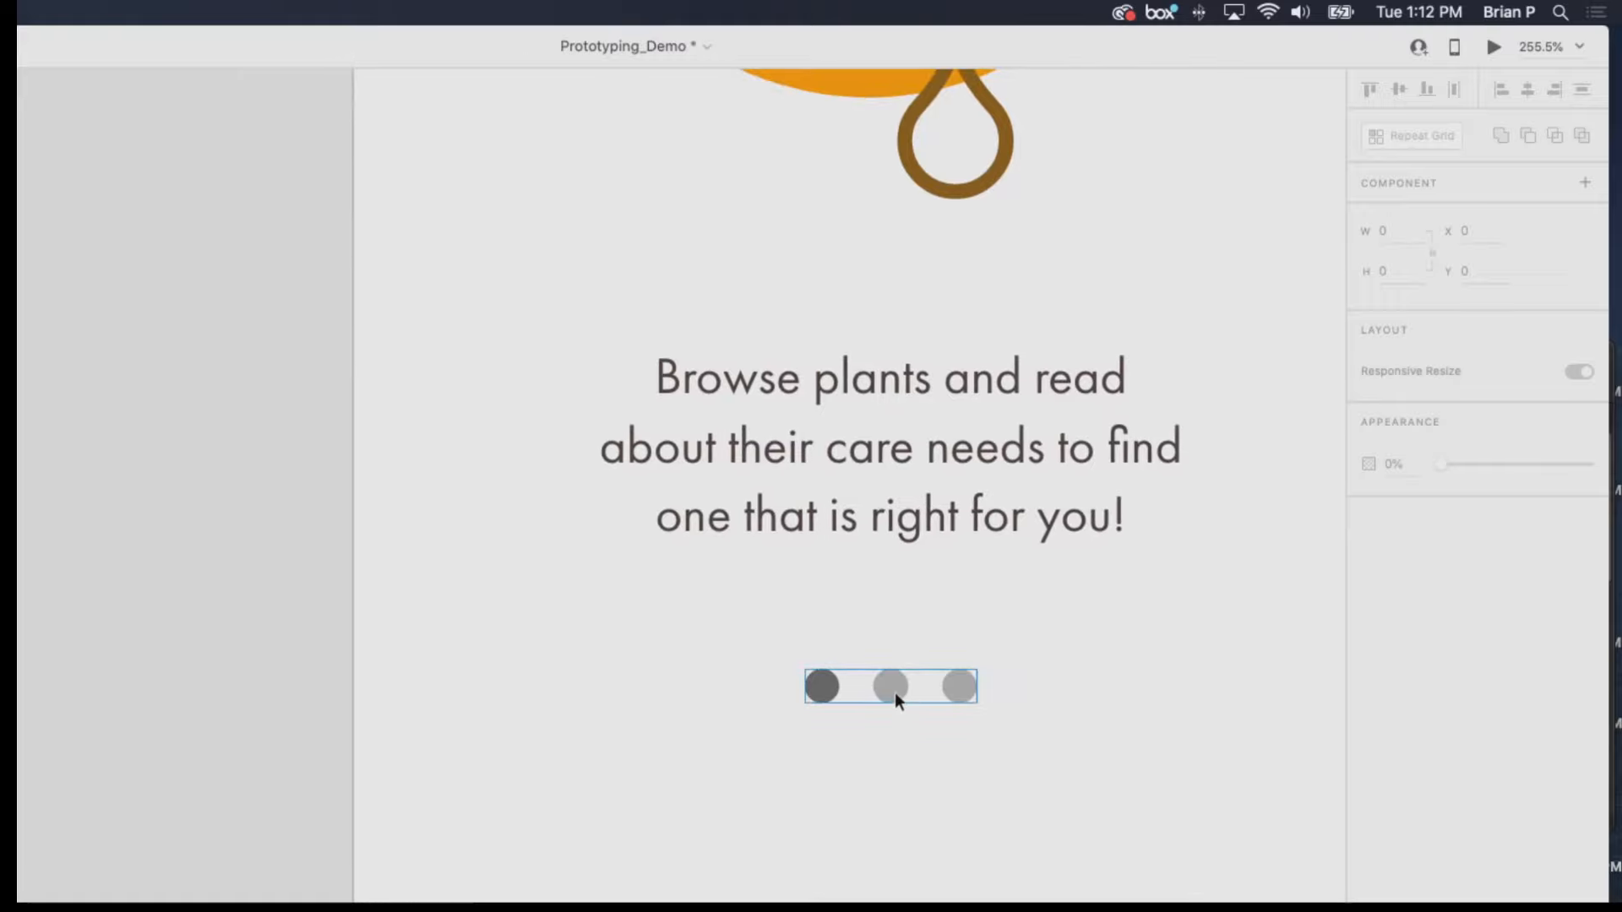
double_click(898, 699)
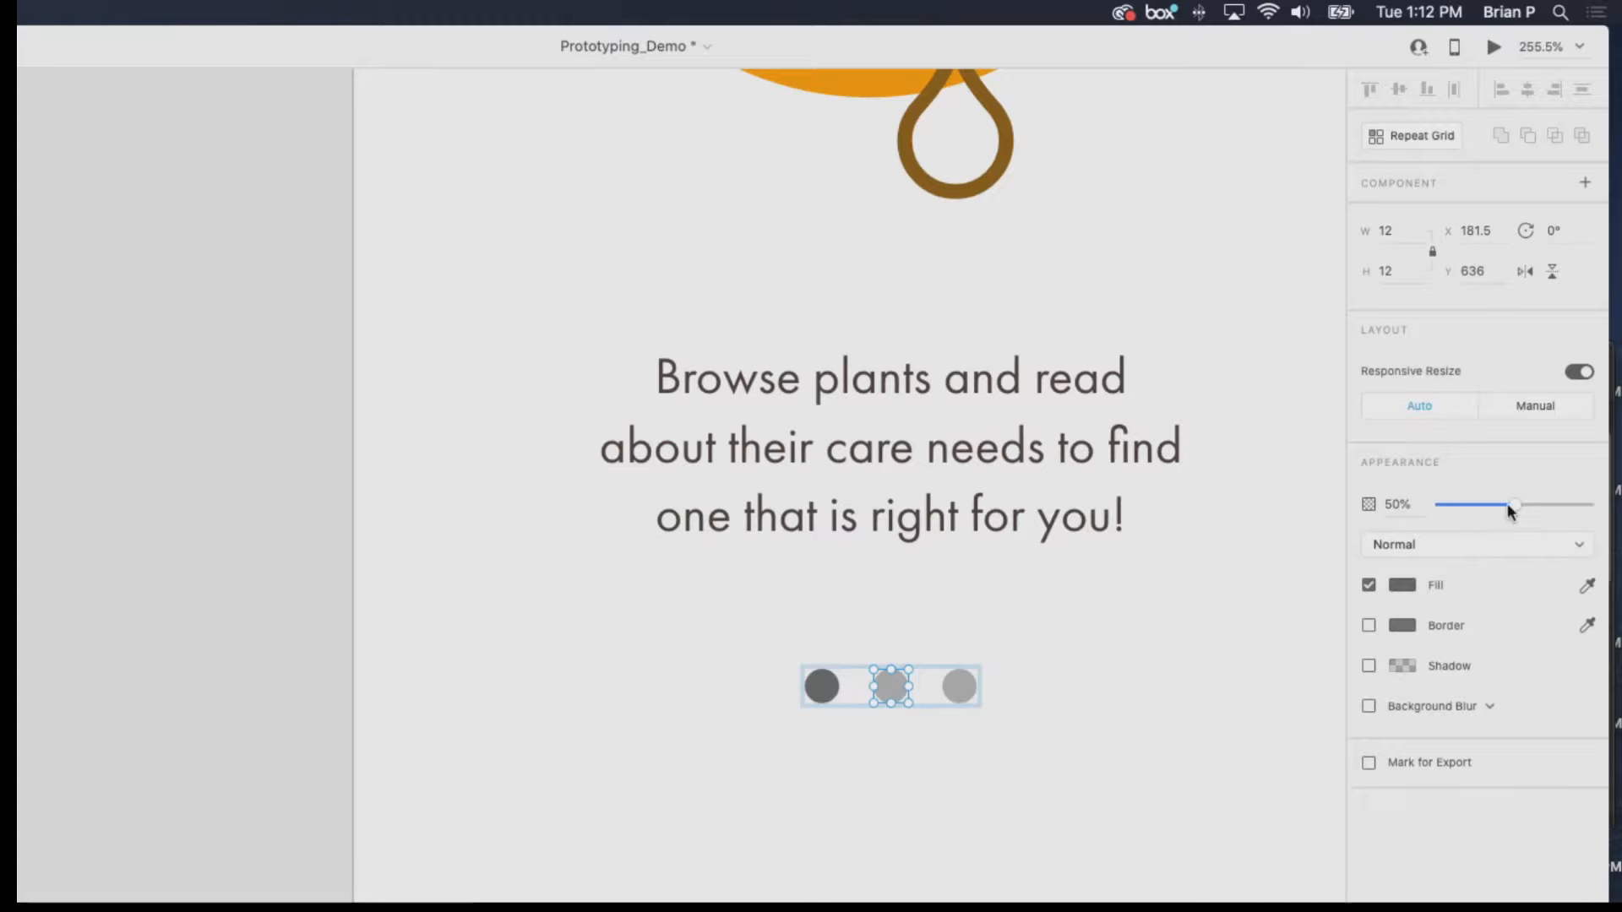
click(831, 693)
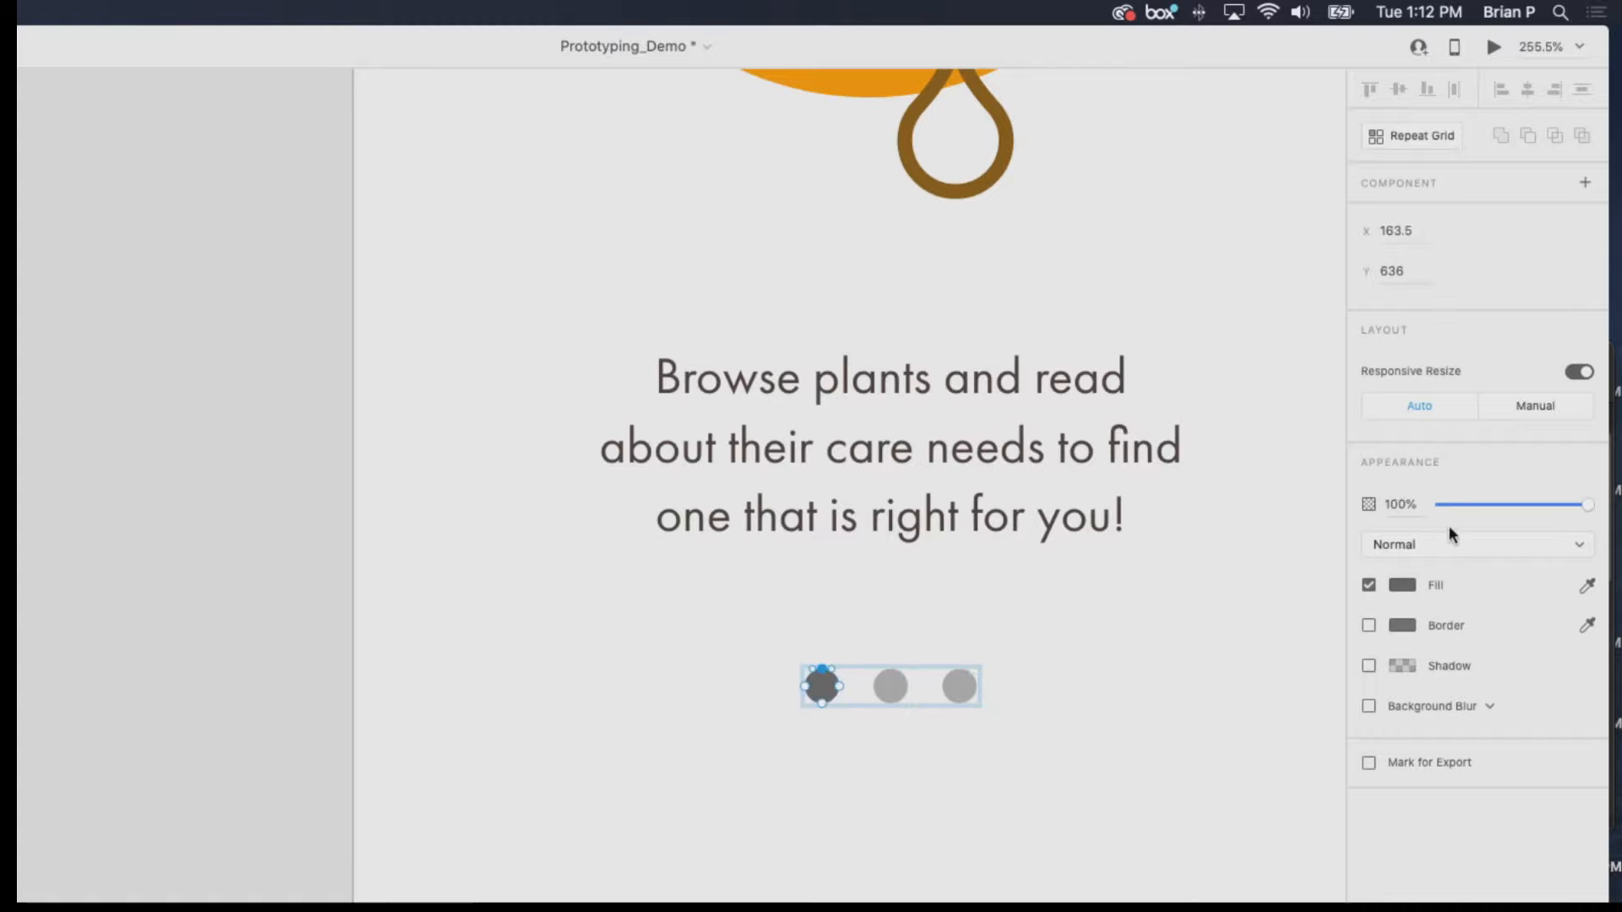
drag(1575, 510, 1511, 520)
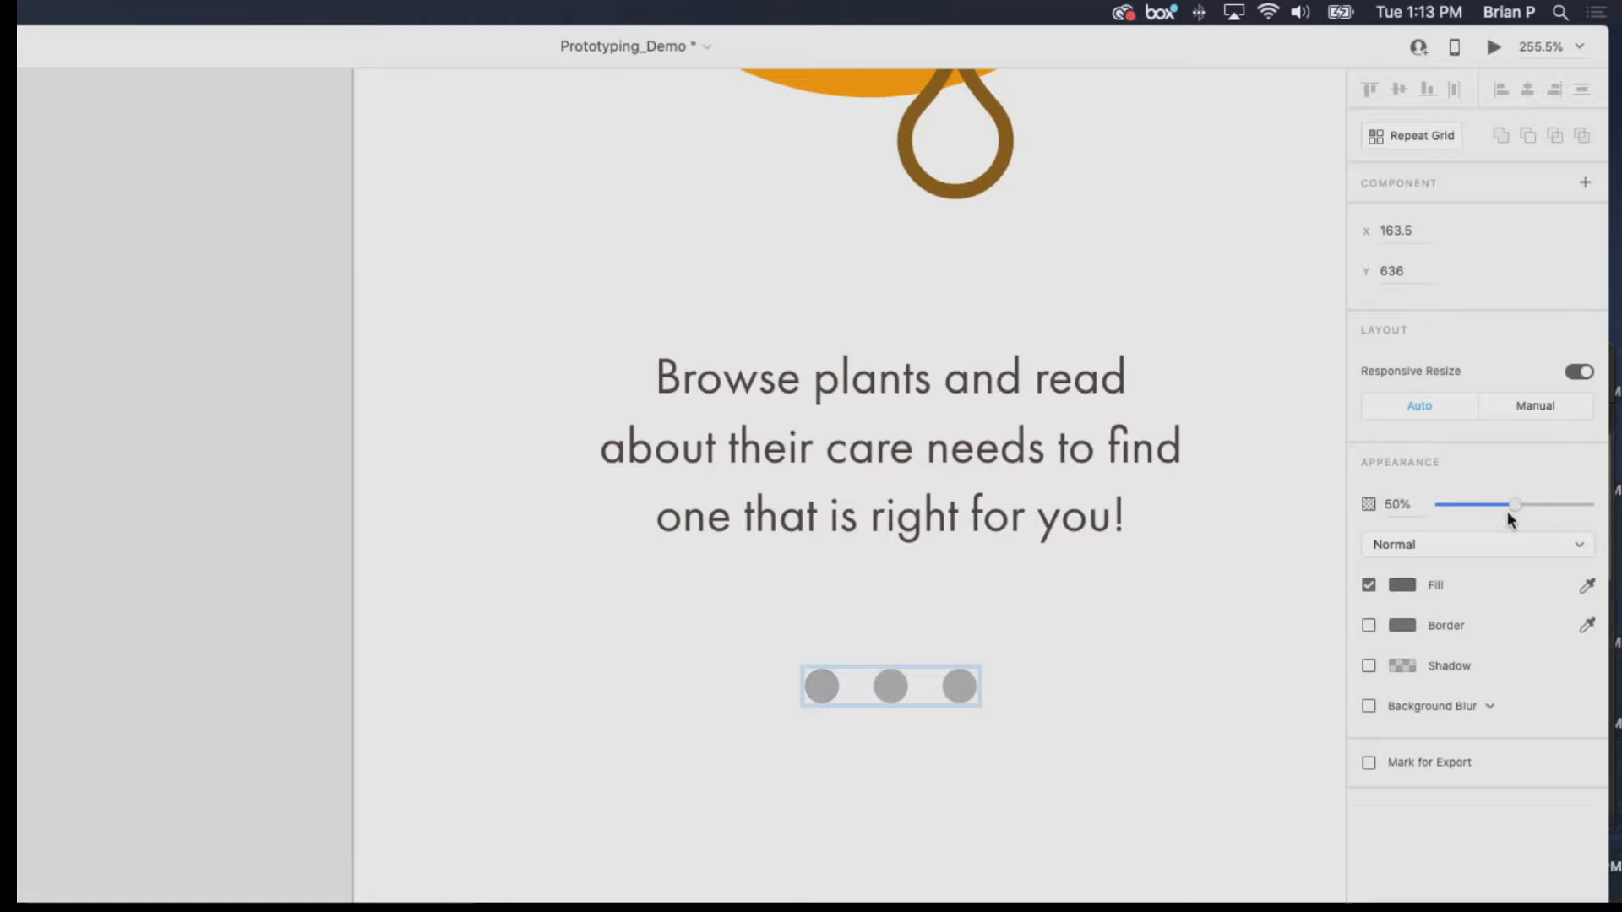
Raise the middle page dot's opacity to 100% and deselect it.
click(883, 688)
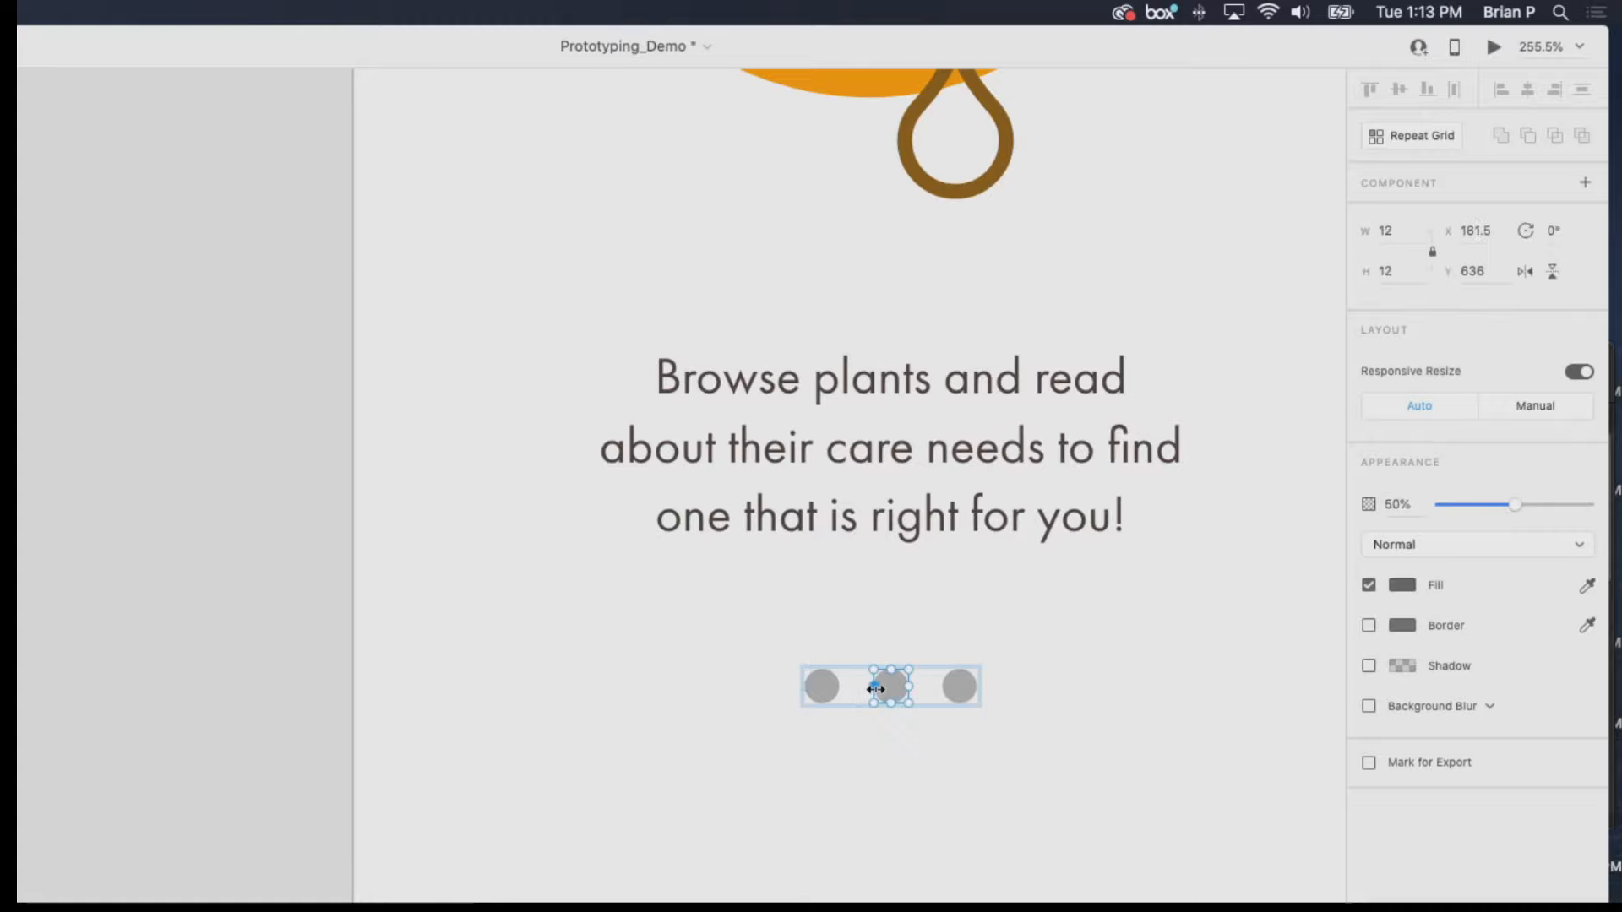
drag(1513, 511, 1603, 507)
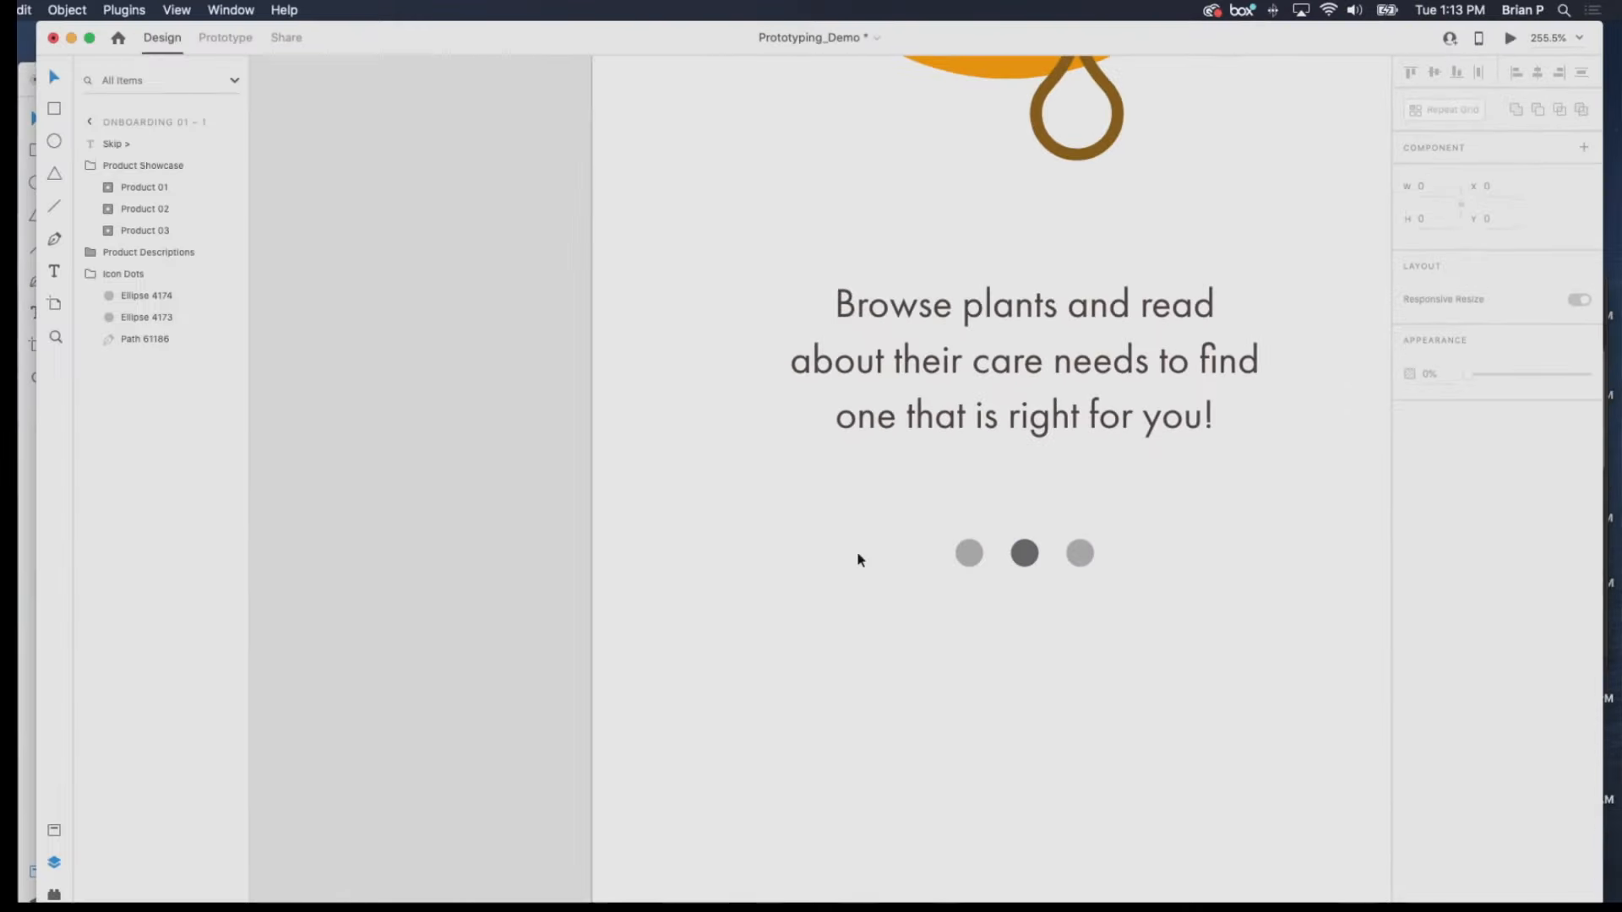
scroll(965, 545, down, 2)
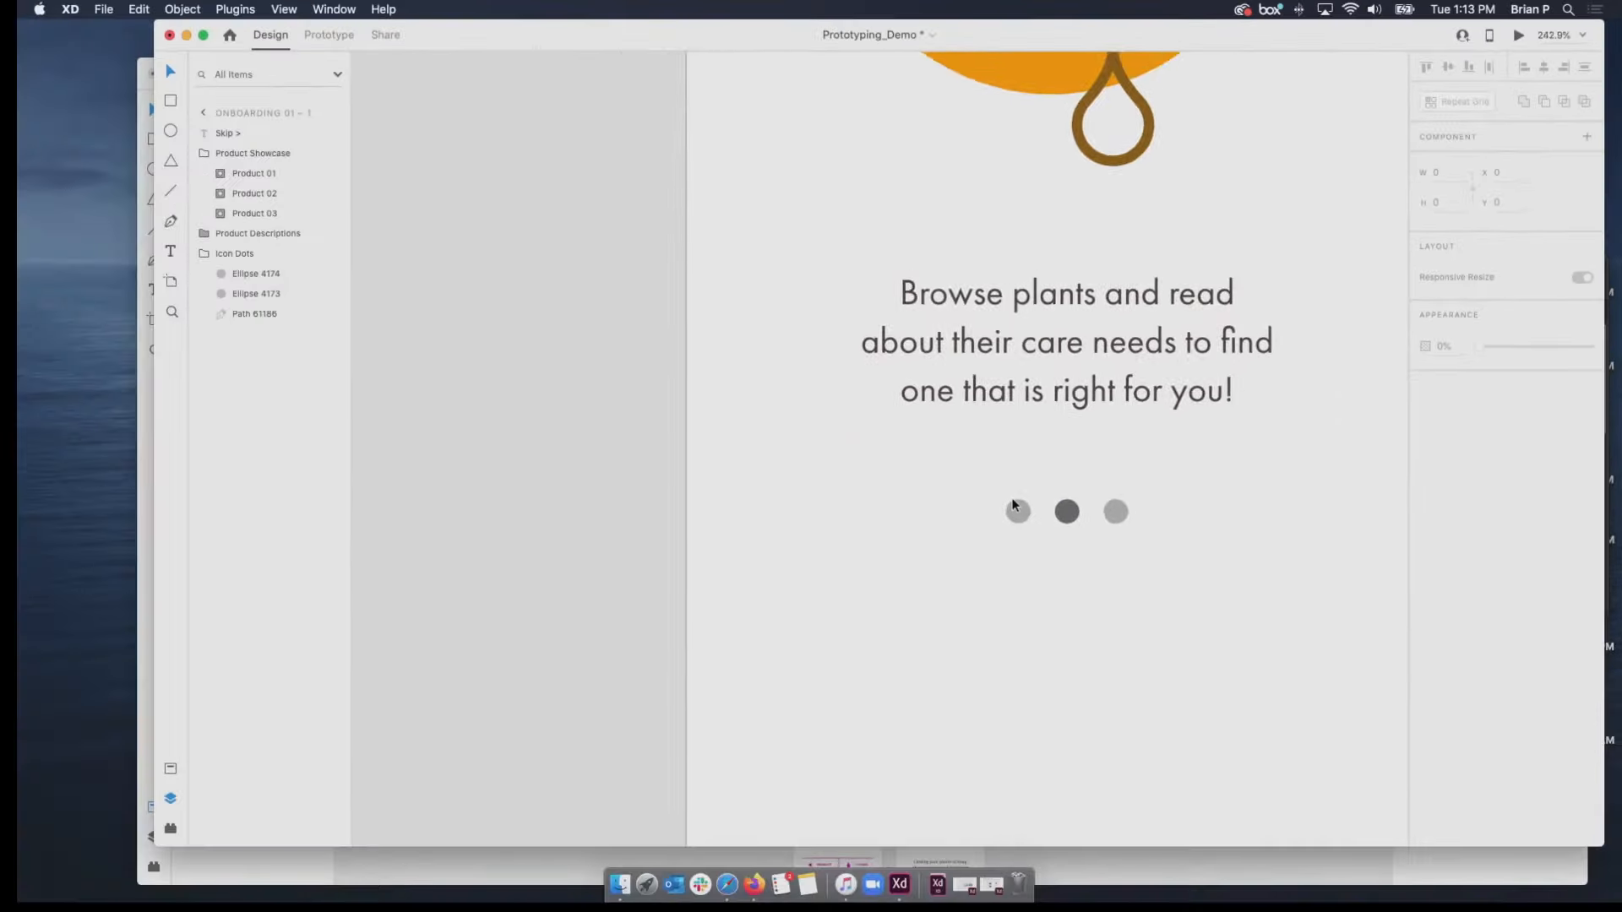
scroll(1014, 505, down, 10)
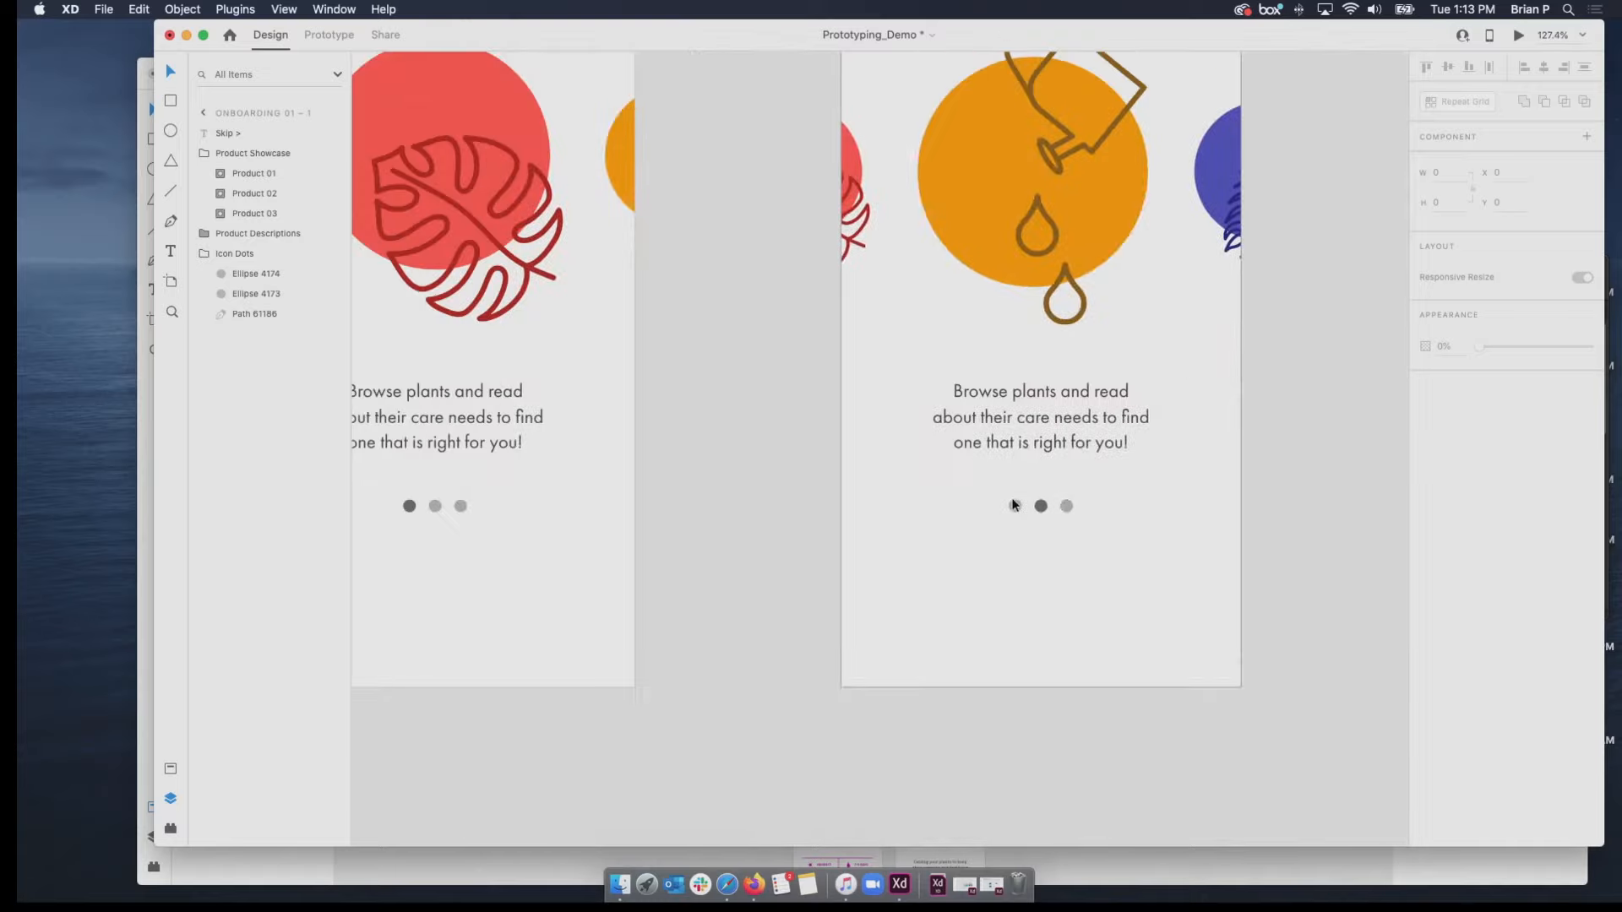
Switch to Prototype mode with both the Onboarding 01 and Onboarding 01 – 1 artboards in view.
scroll(1014, 505, down, 1)
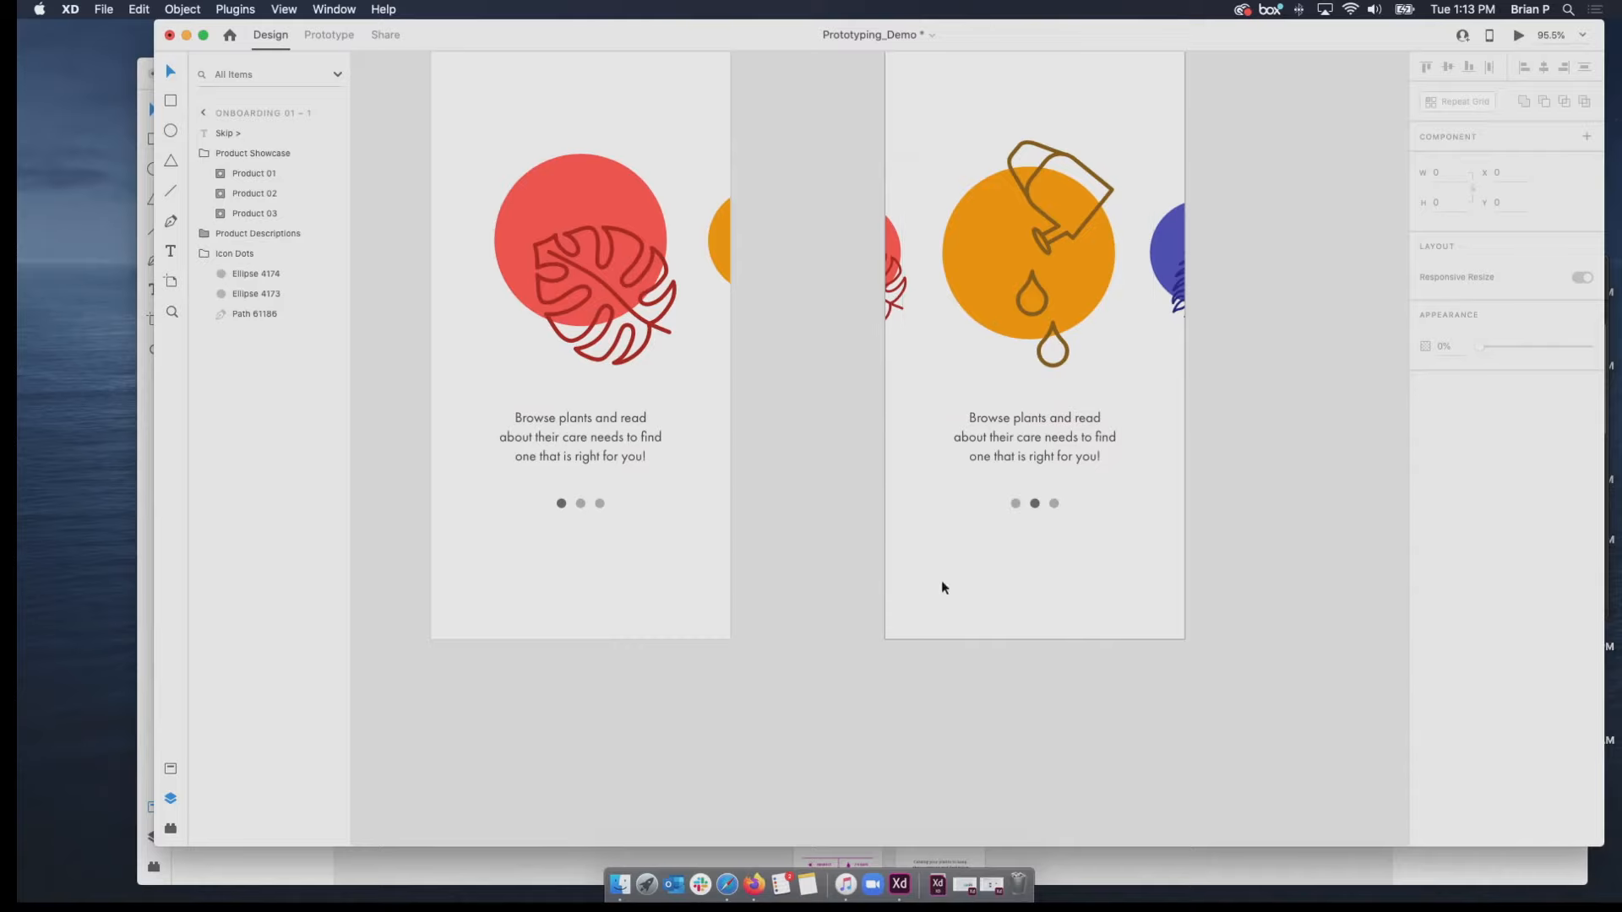
scroll(996, 537, up, 5)
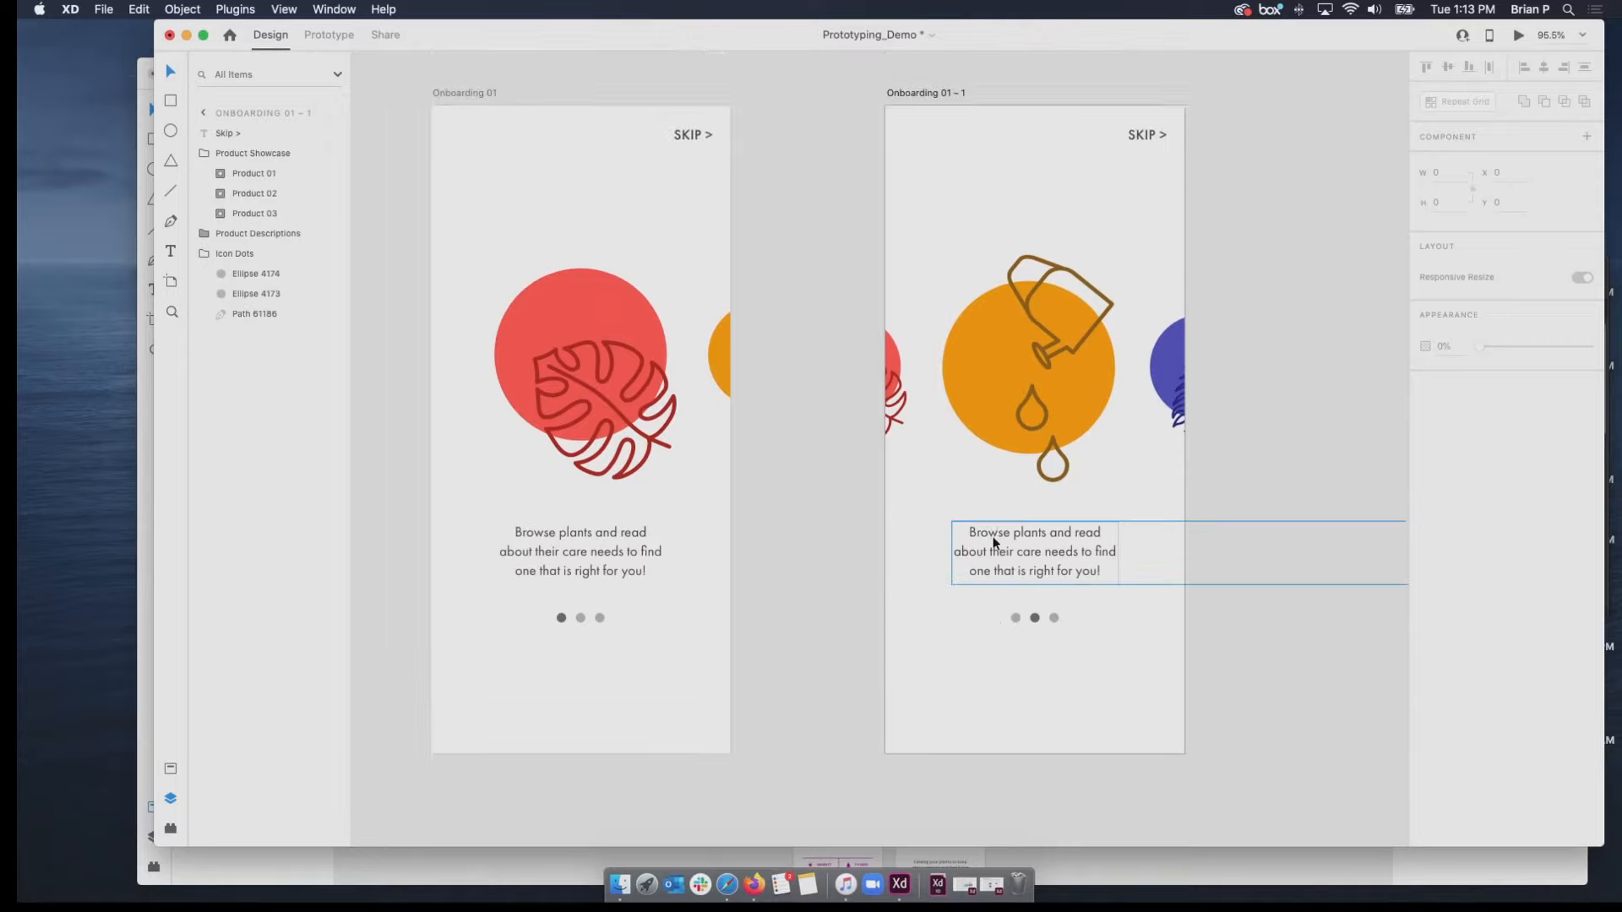
click(337, 40)
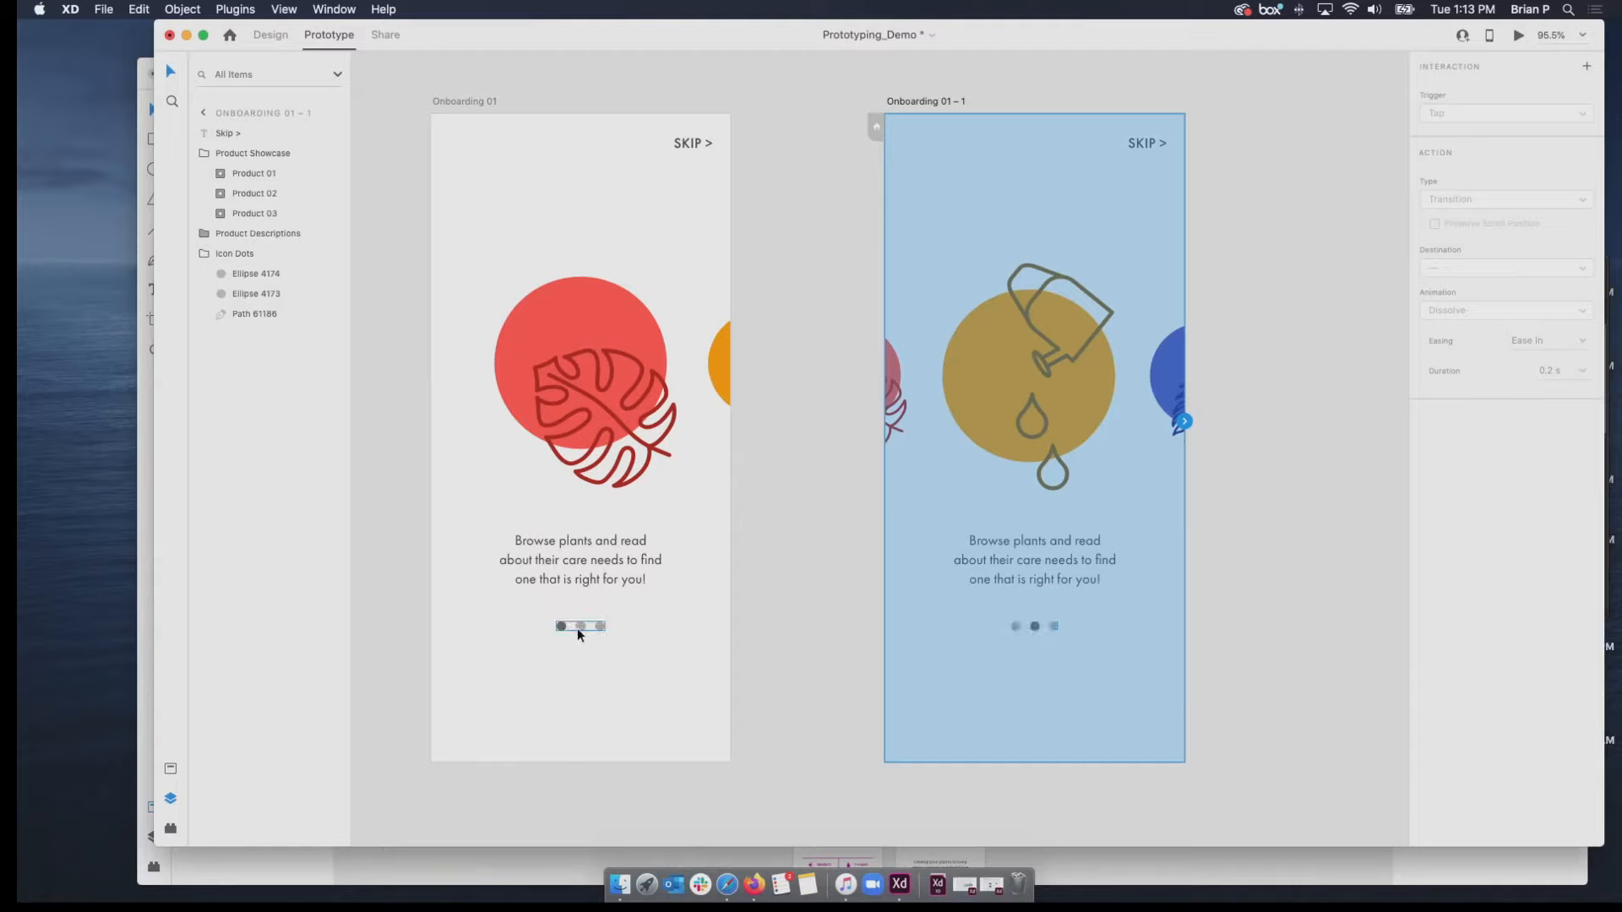
click(856, 648)
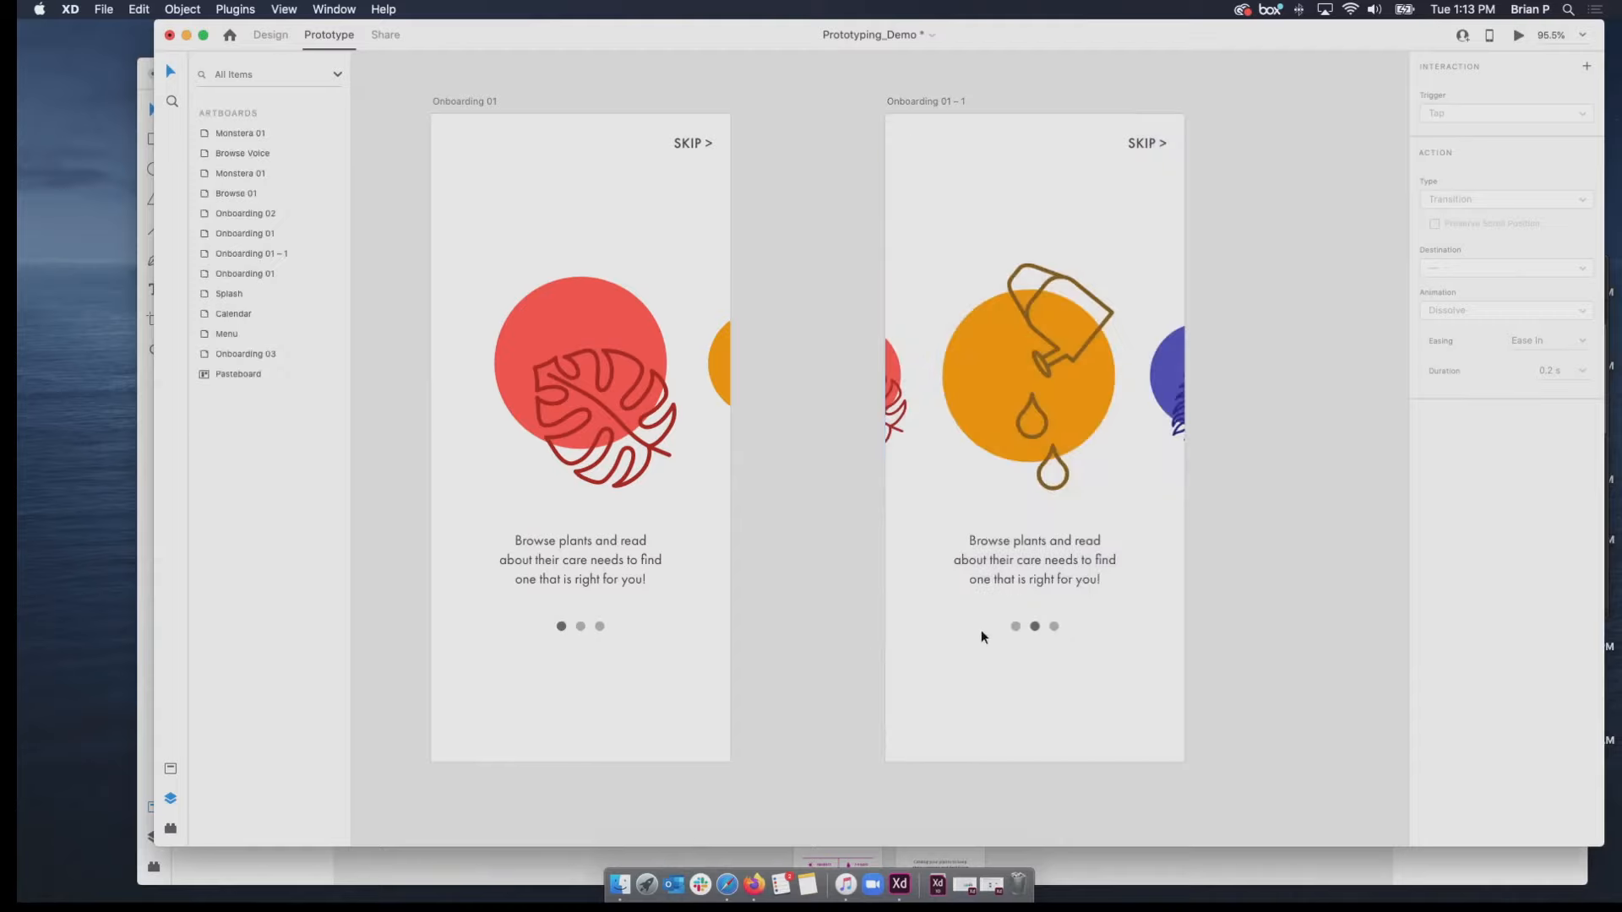
click(1035, 626)
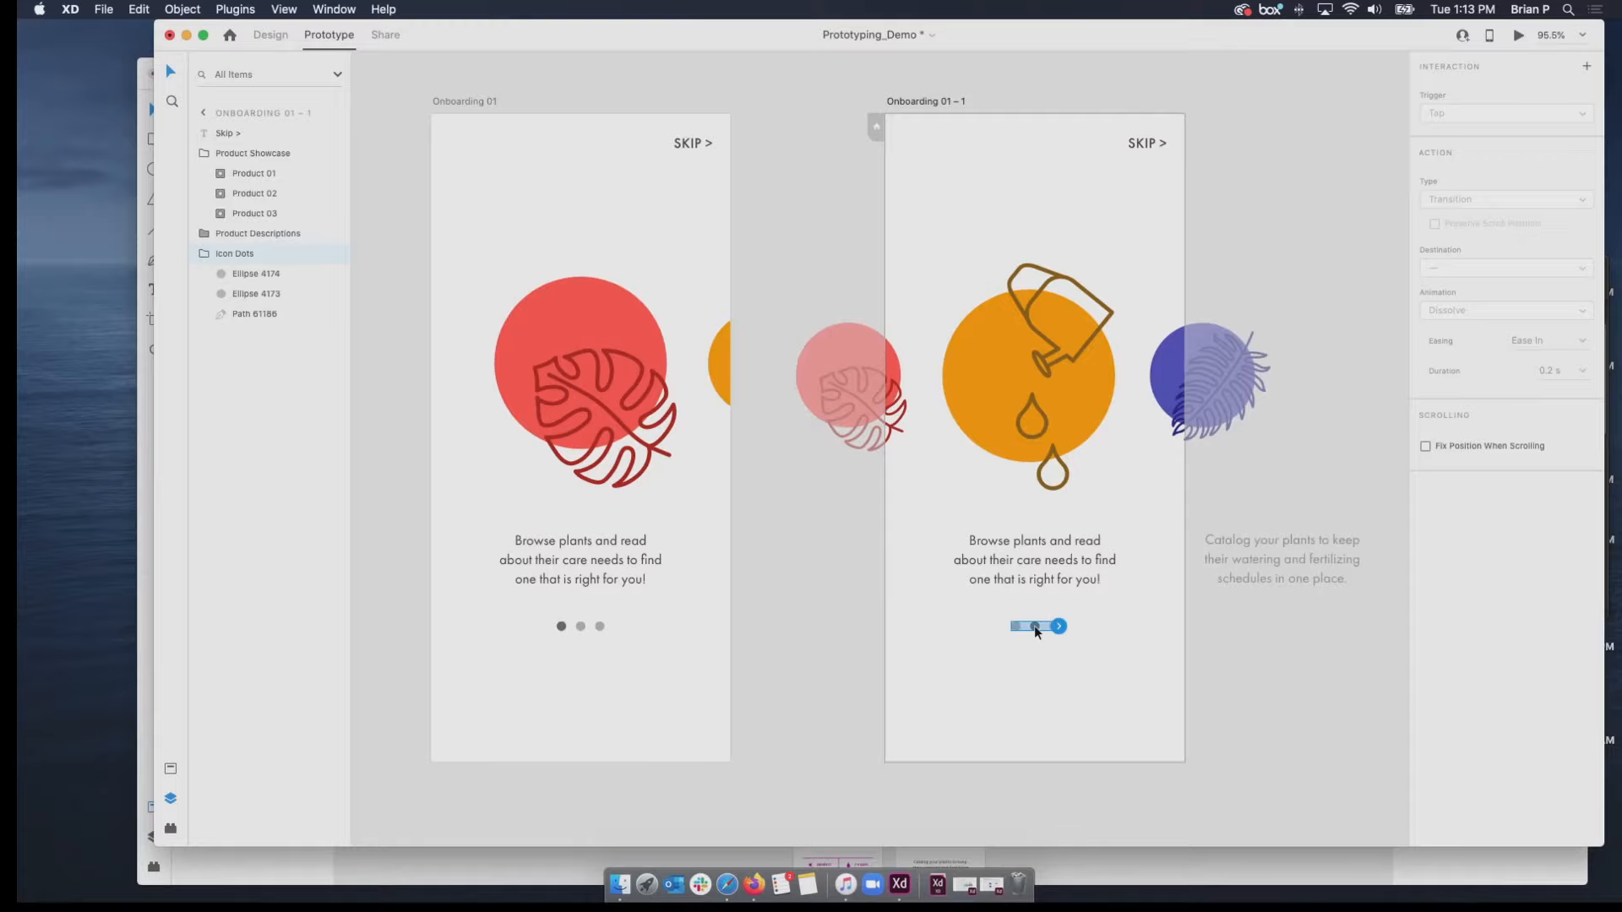
double_click(1034, 625)
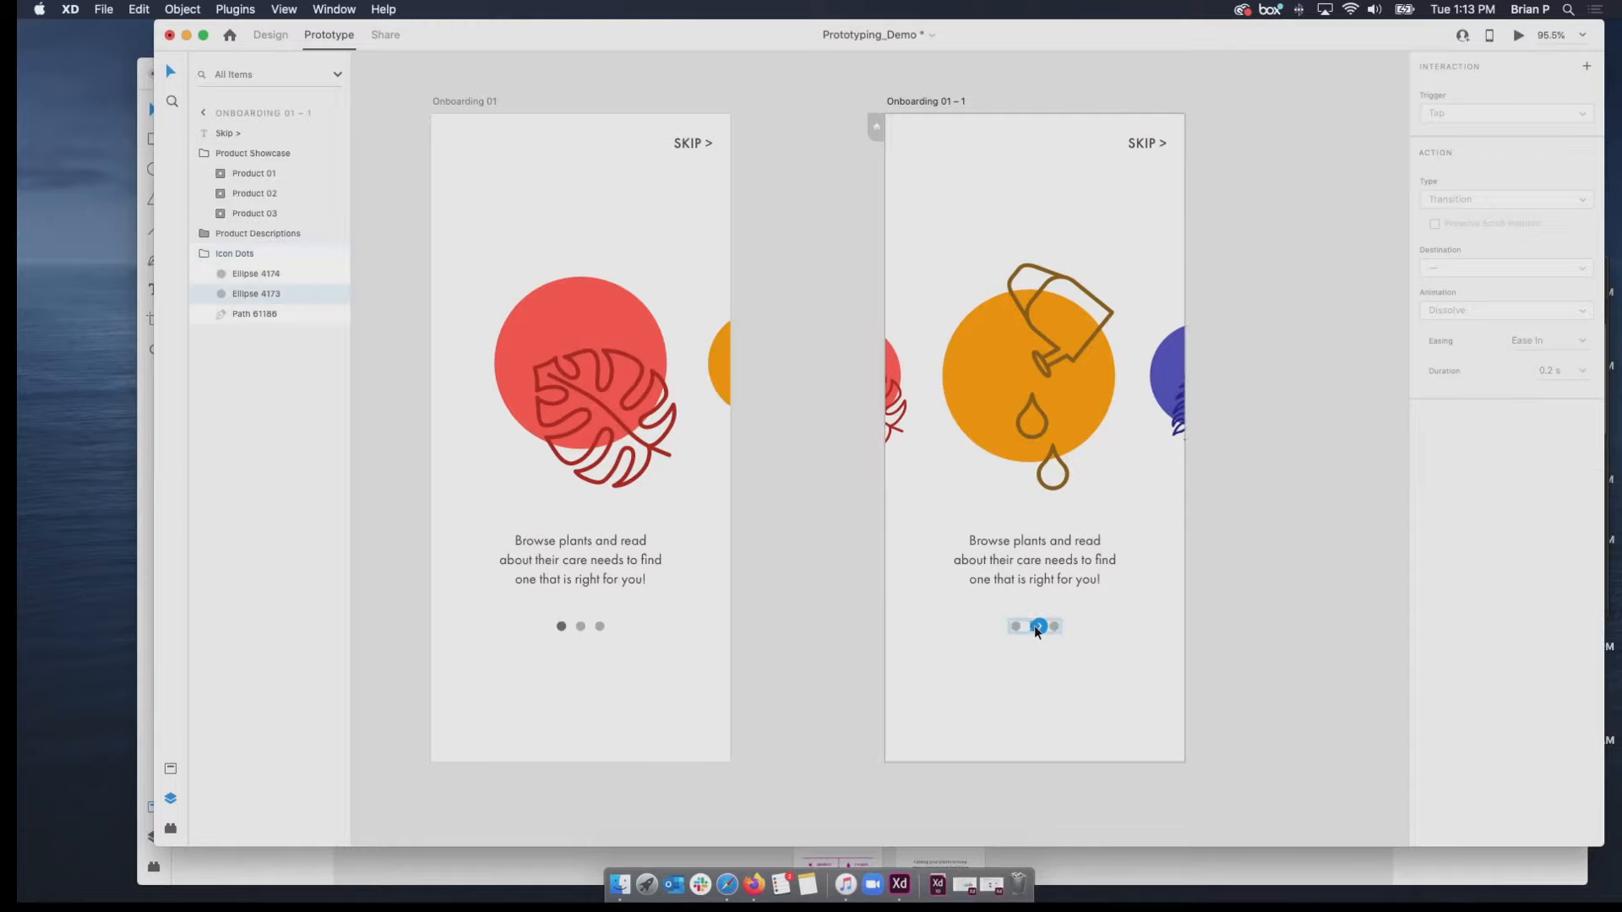
scroll(1046, 641, up, 5)
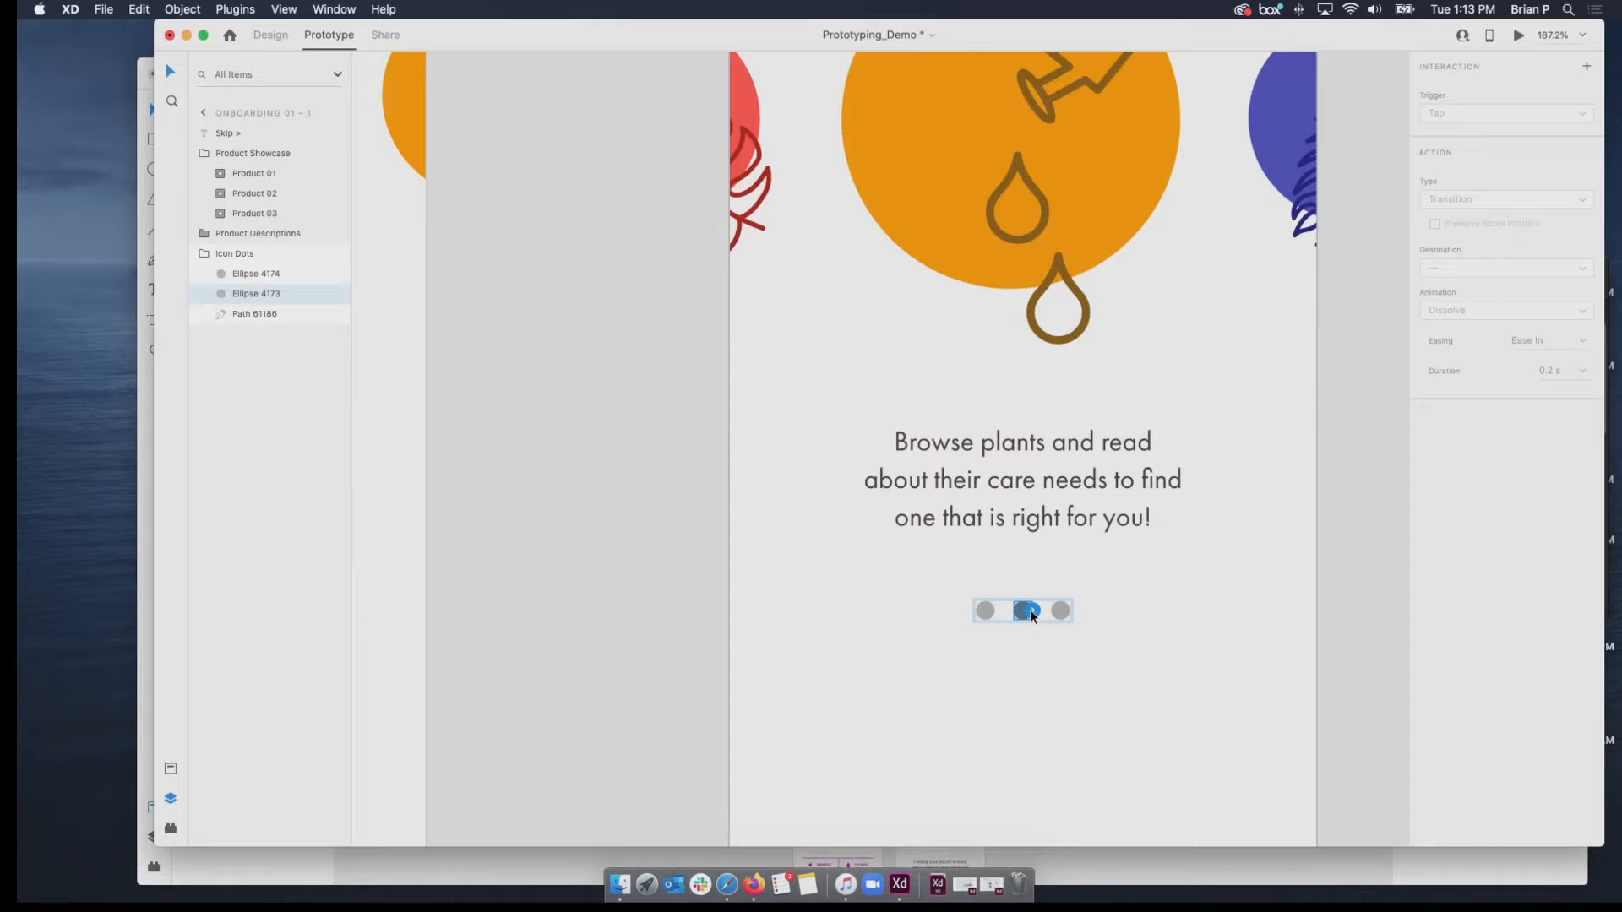
scroll(1031, 610, down, 5)
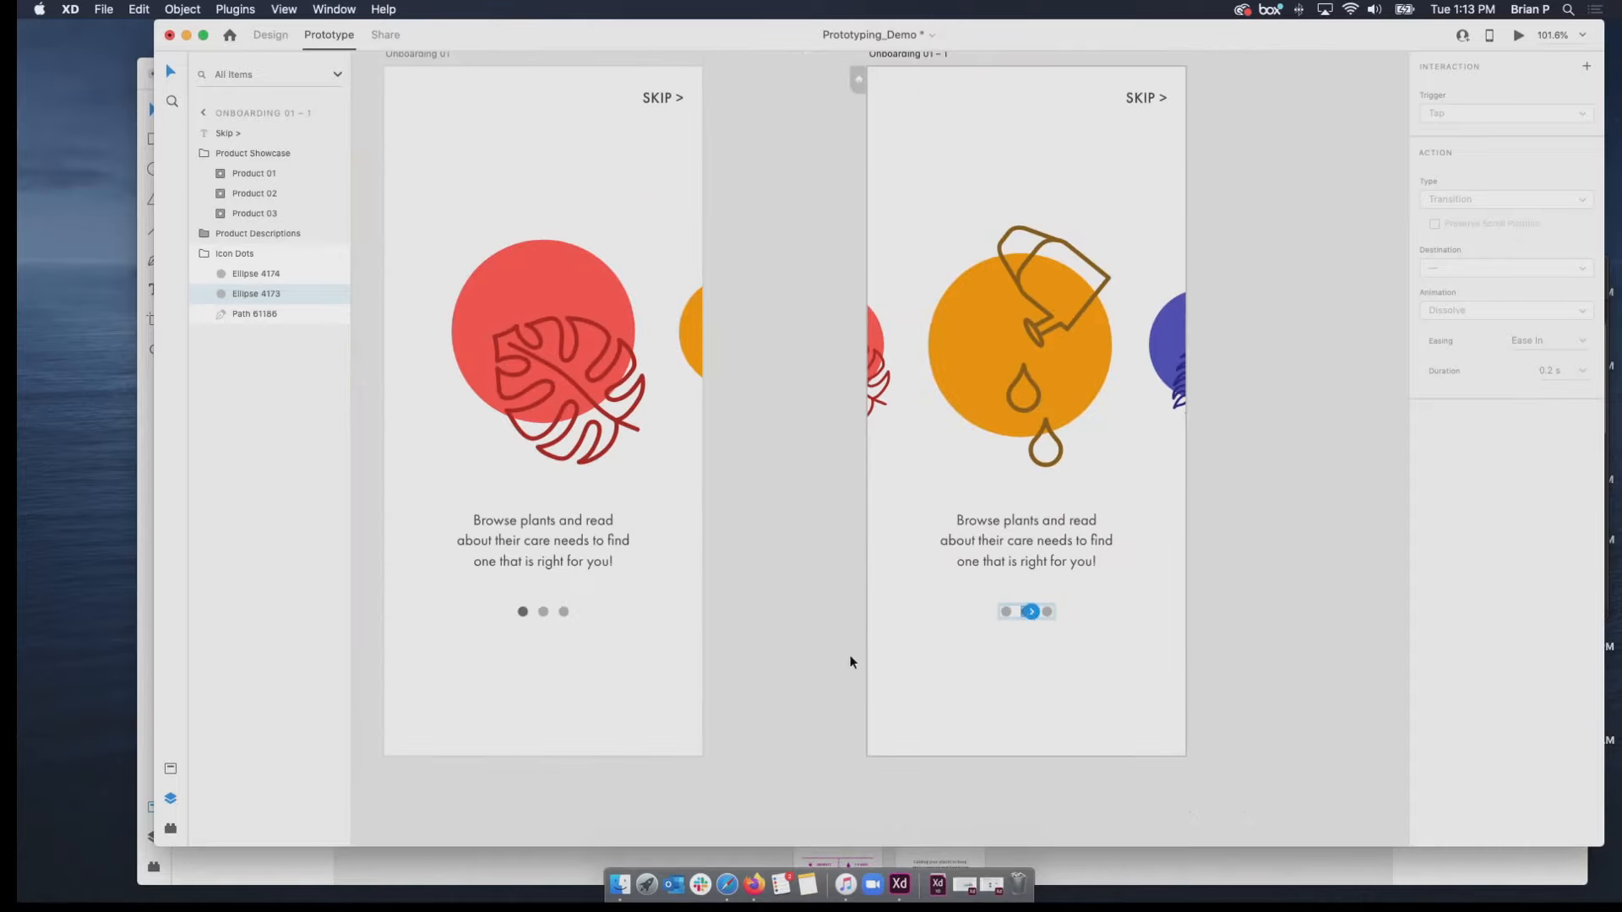
click(803, 629)
Link the middle page dot on Onboarding 01 to Onboarding 01 – 1 with a Tap trigger and an Auto-Animate action.
click(545, 614)
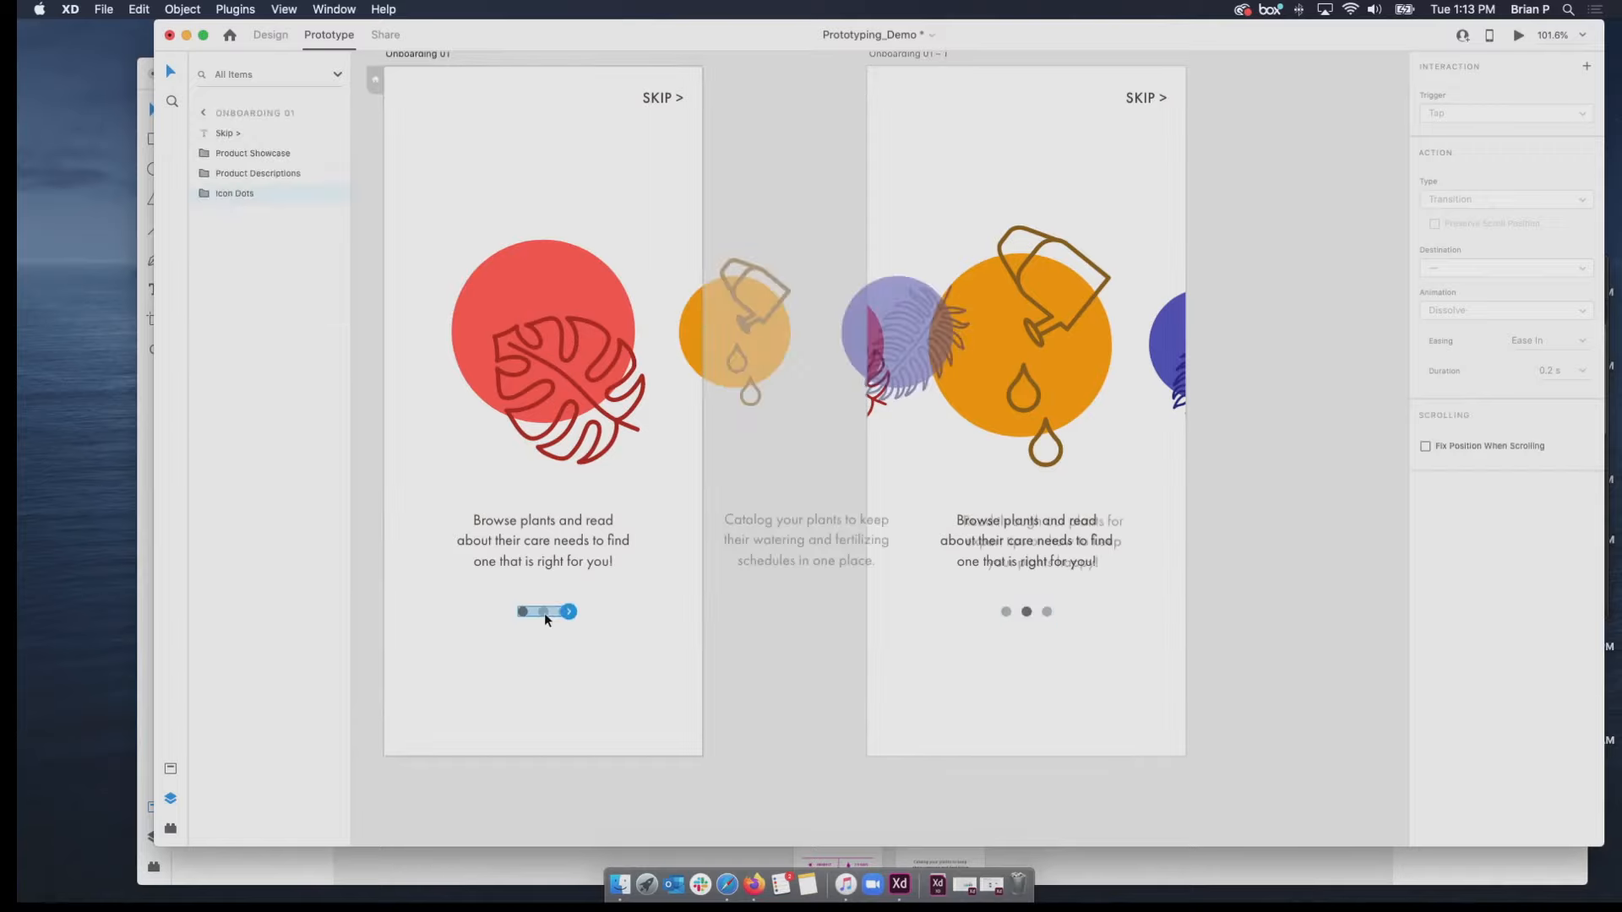
double_click(544, 612)
drag(546, 613, 890, 416)
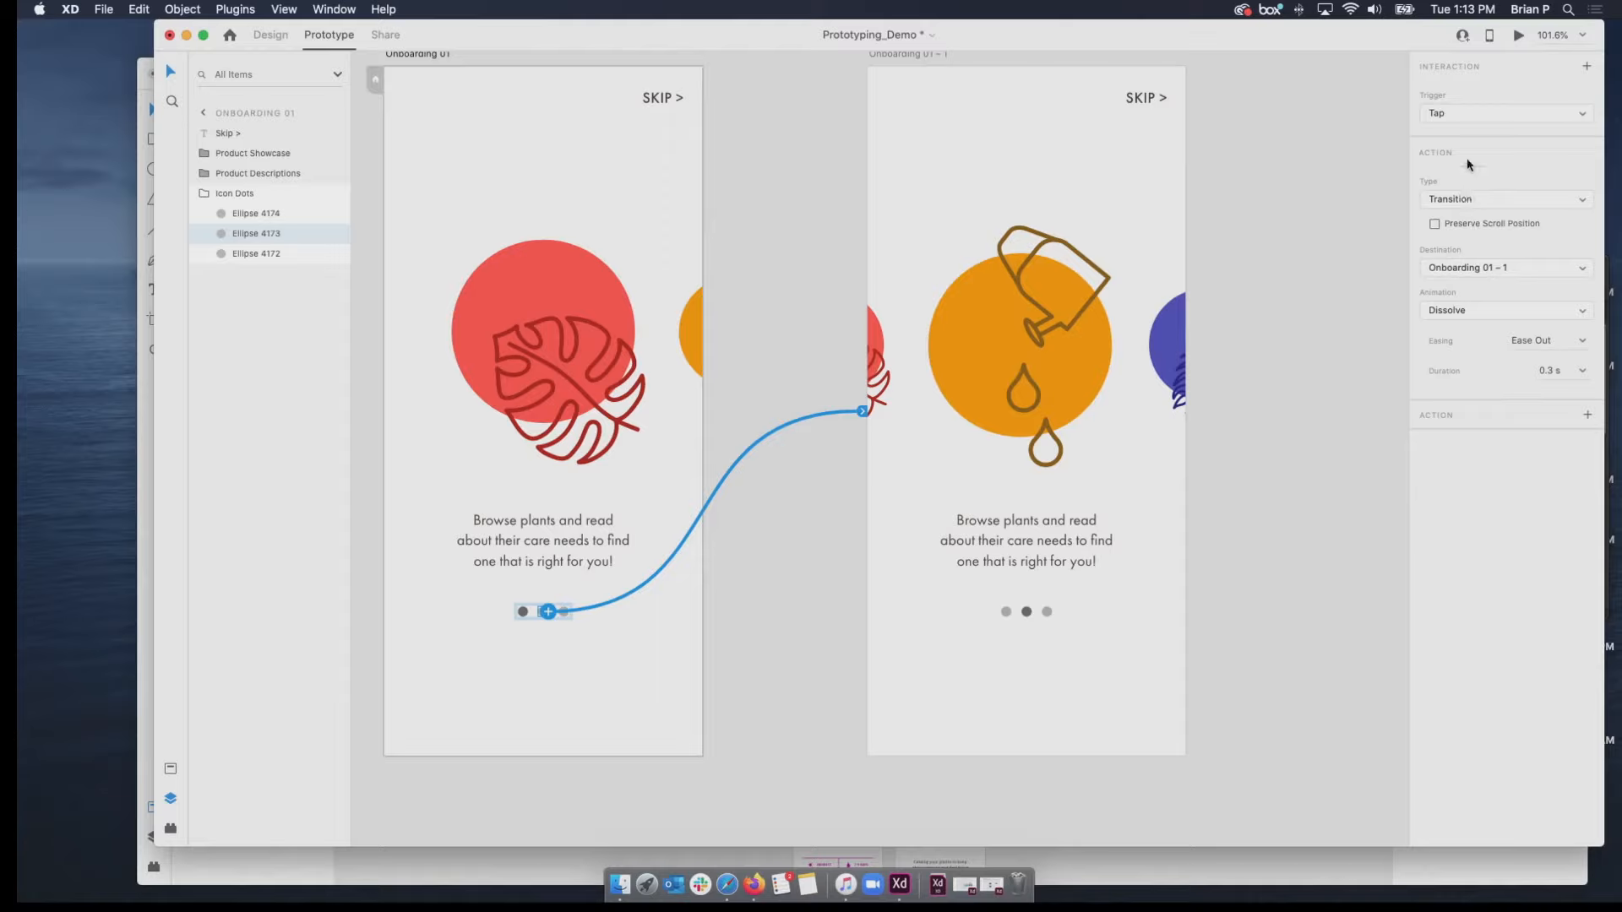
click(1467, 202)
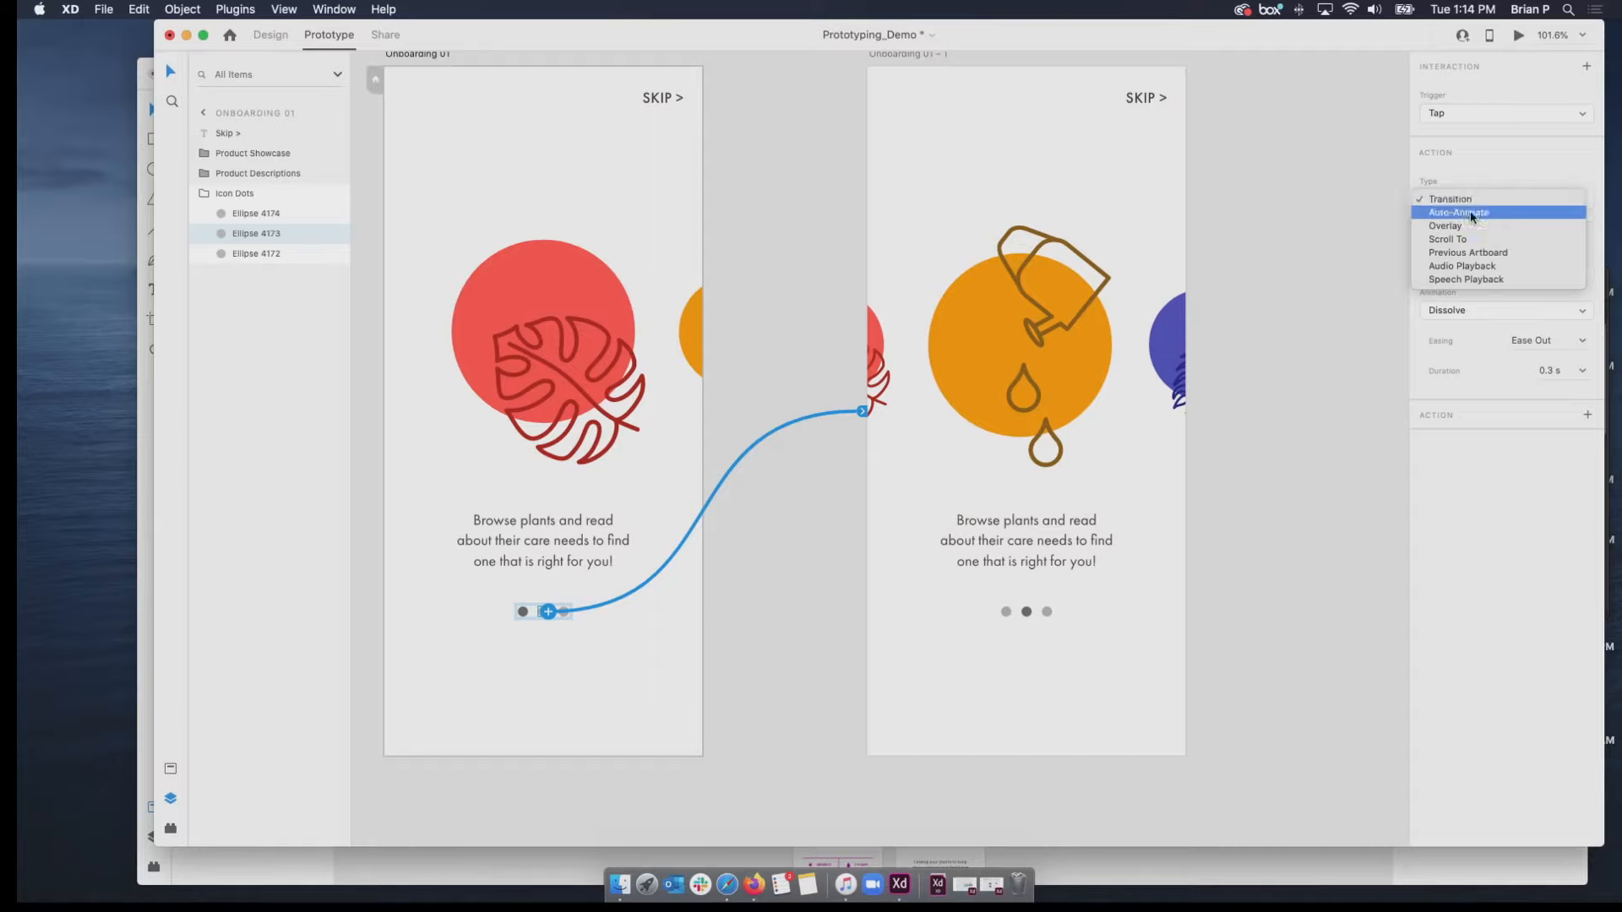
click(1471, 214)
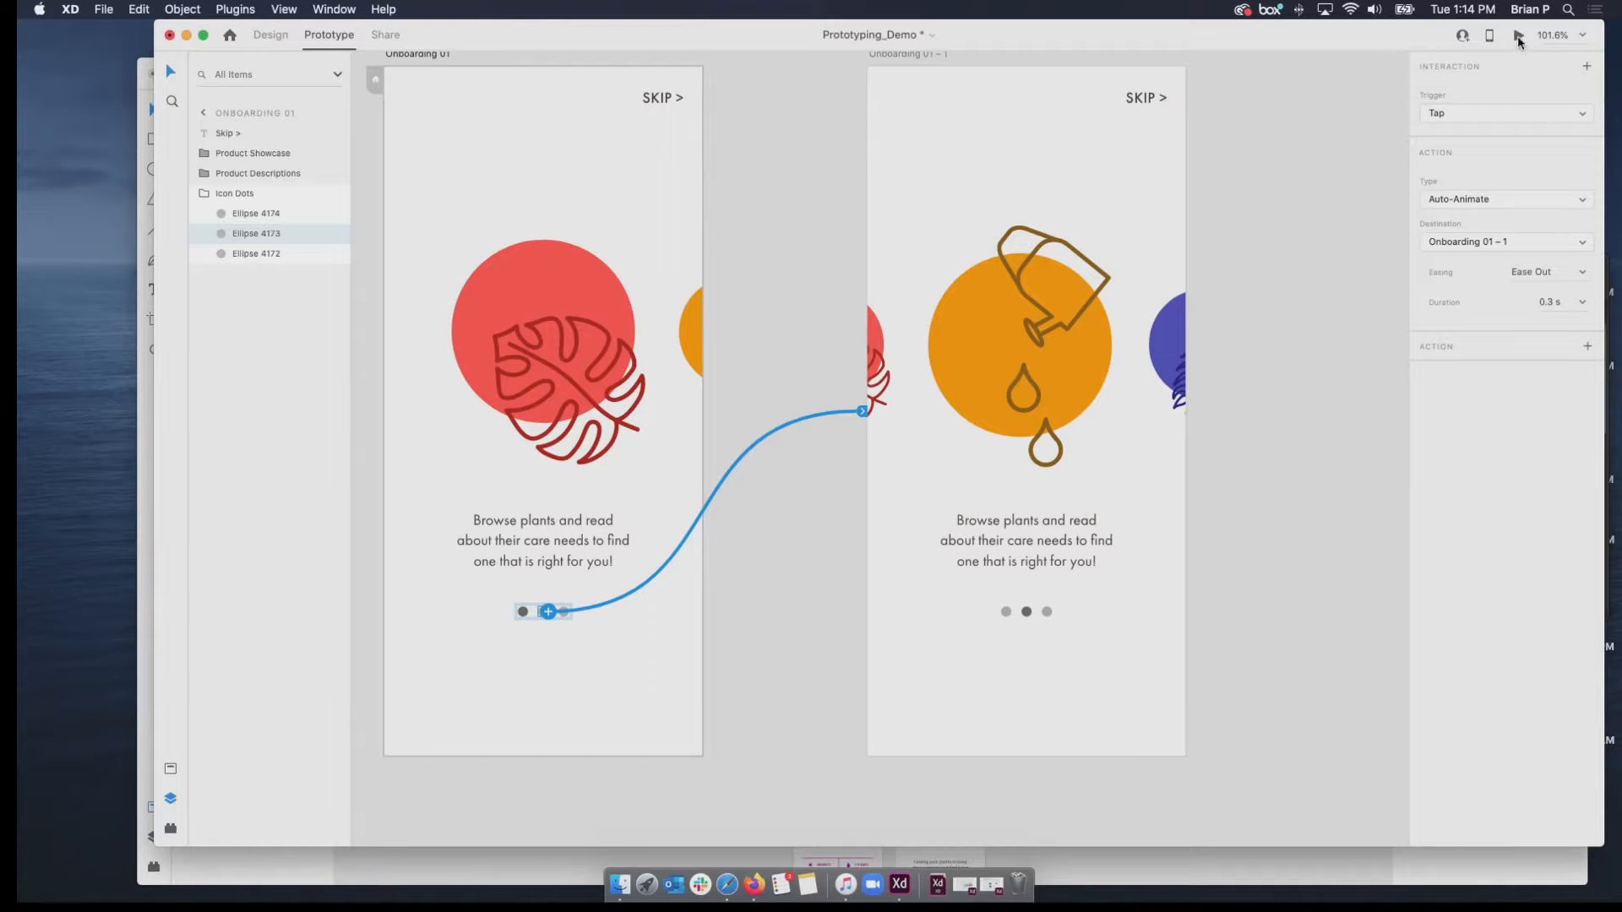
Preview the prototype from Onboarding 01, test the middle dot's transition, and close the preview.
click(414, 55)
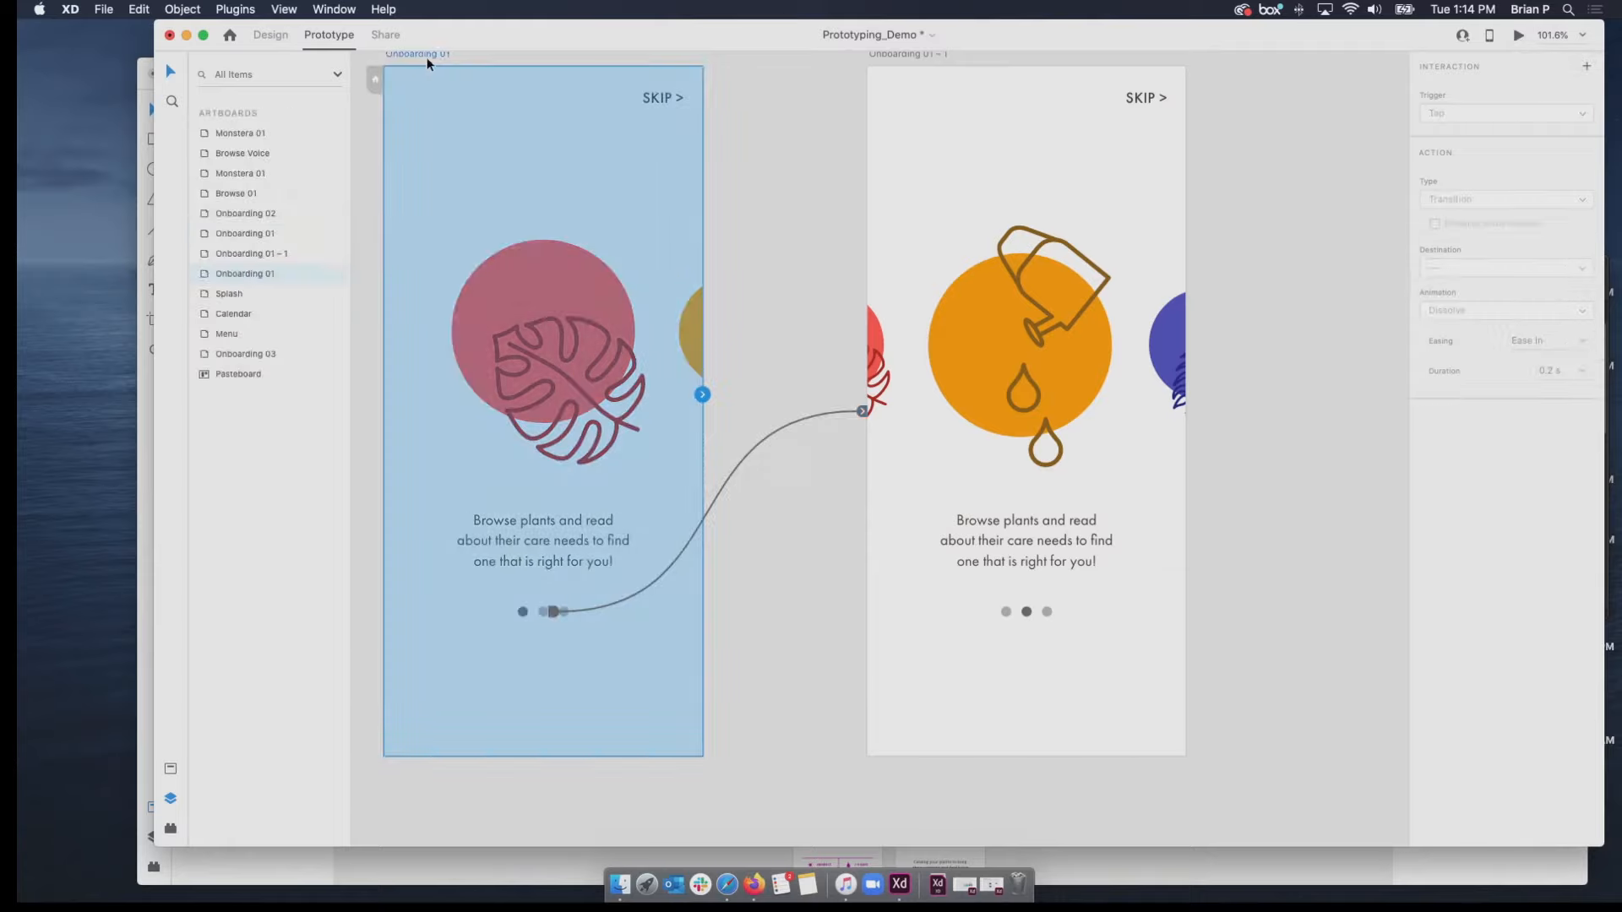
click(1518, 35)
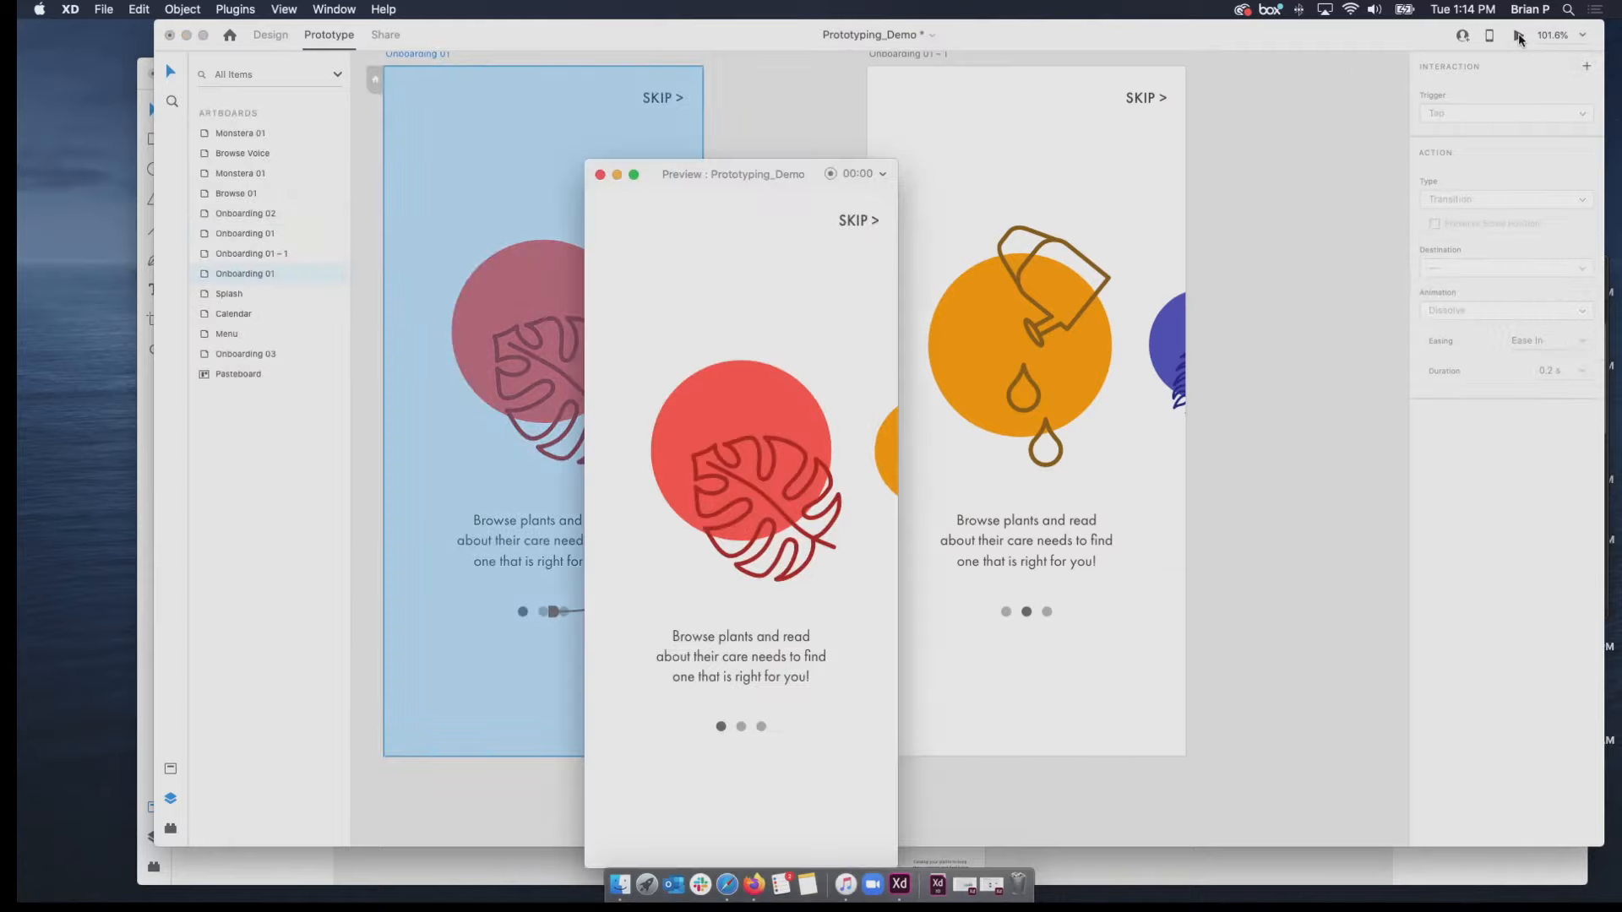
click(741, 728)
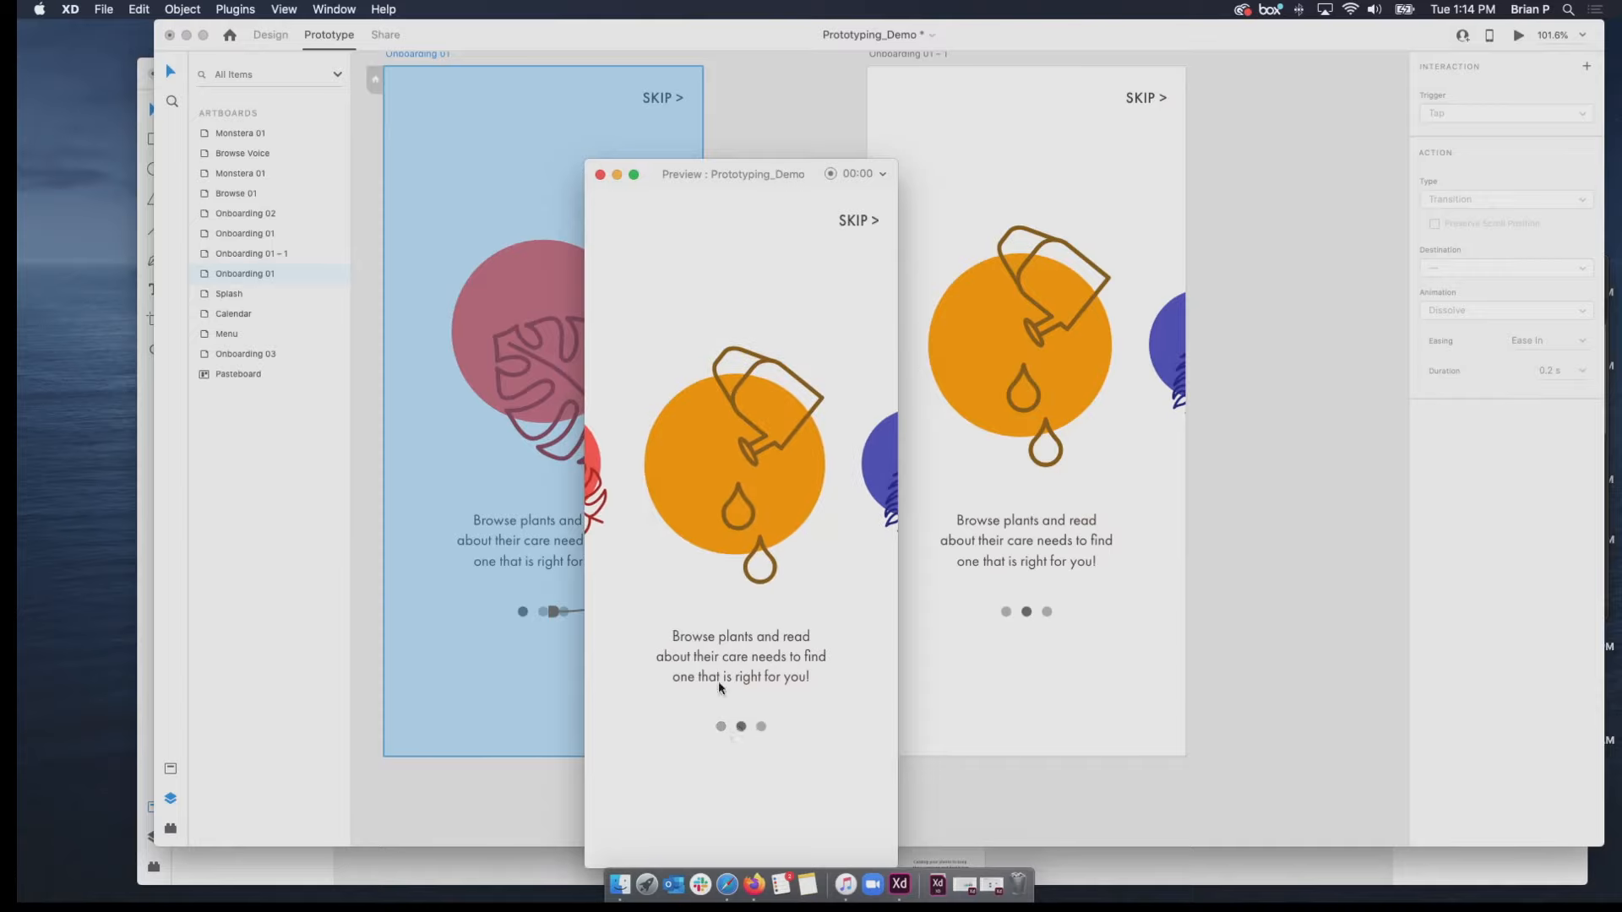
click(600, 175)
Link the first page dot on Onboarding 01 – 1 back to Onboarding 01 with a Tap trigger and Auto-Animate.
click(990, 602)
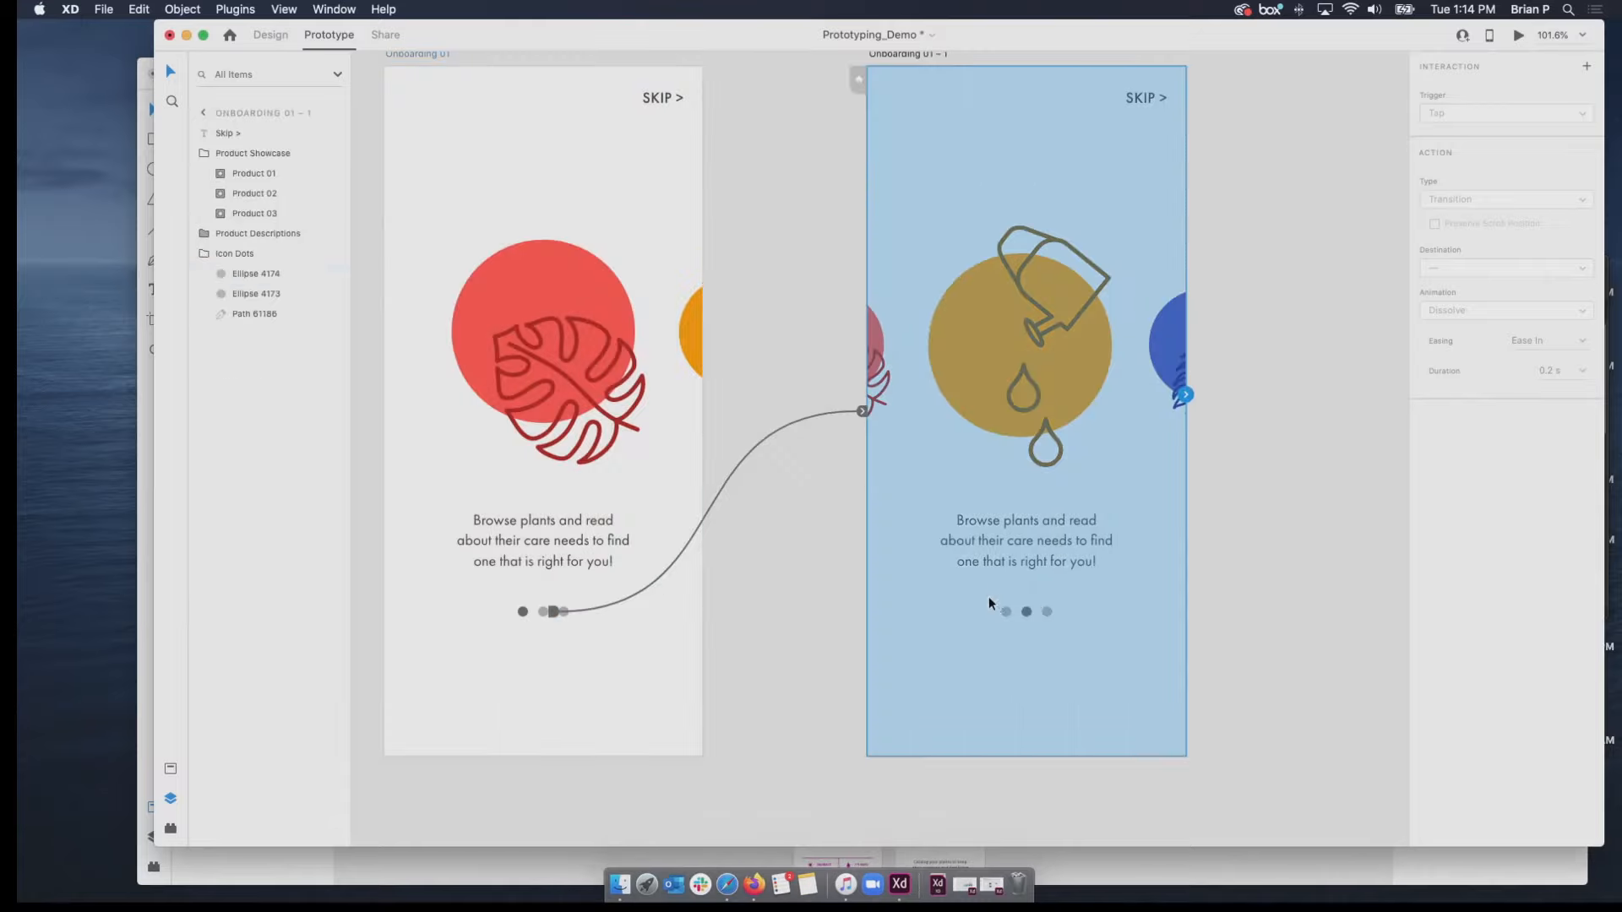
click(1002, 610)
drag(1012, 612, 642, 465)
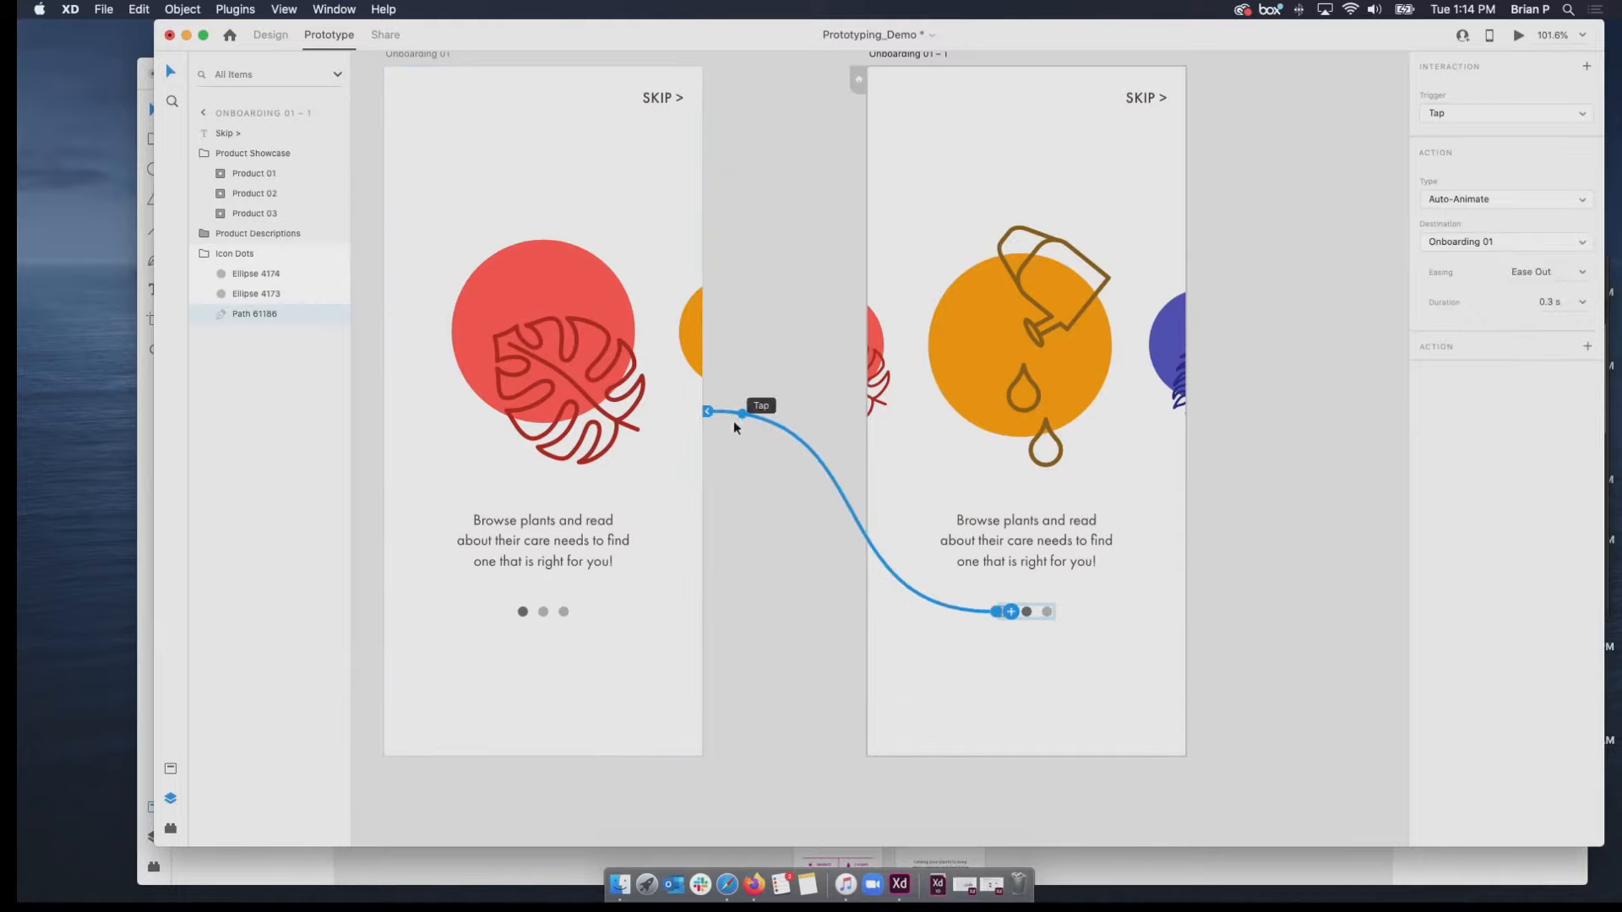
Preview from Onboarding 01, test switching back and forth with the first and middle dots, and close the preview.
click(417, 52)
click(1519, 34)
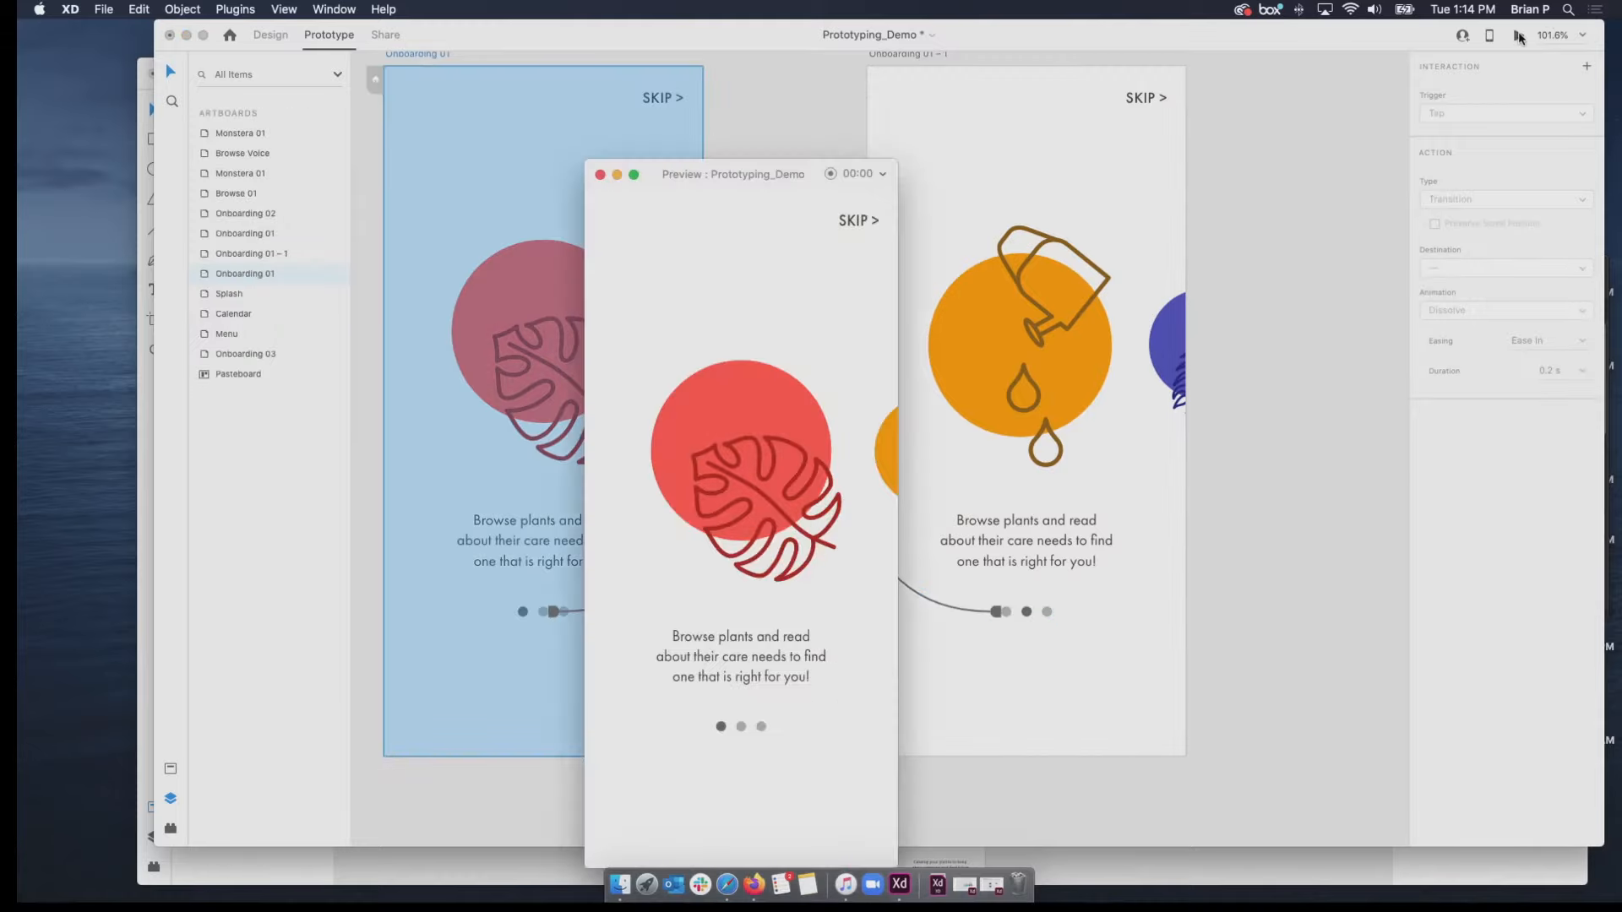
click(740, 734)
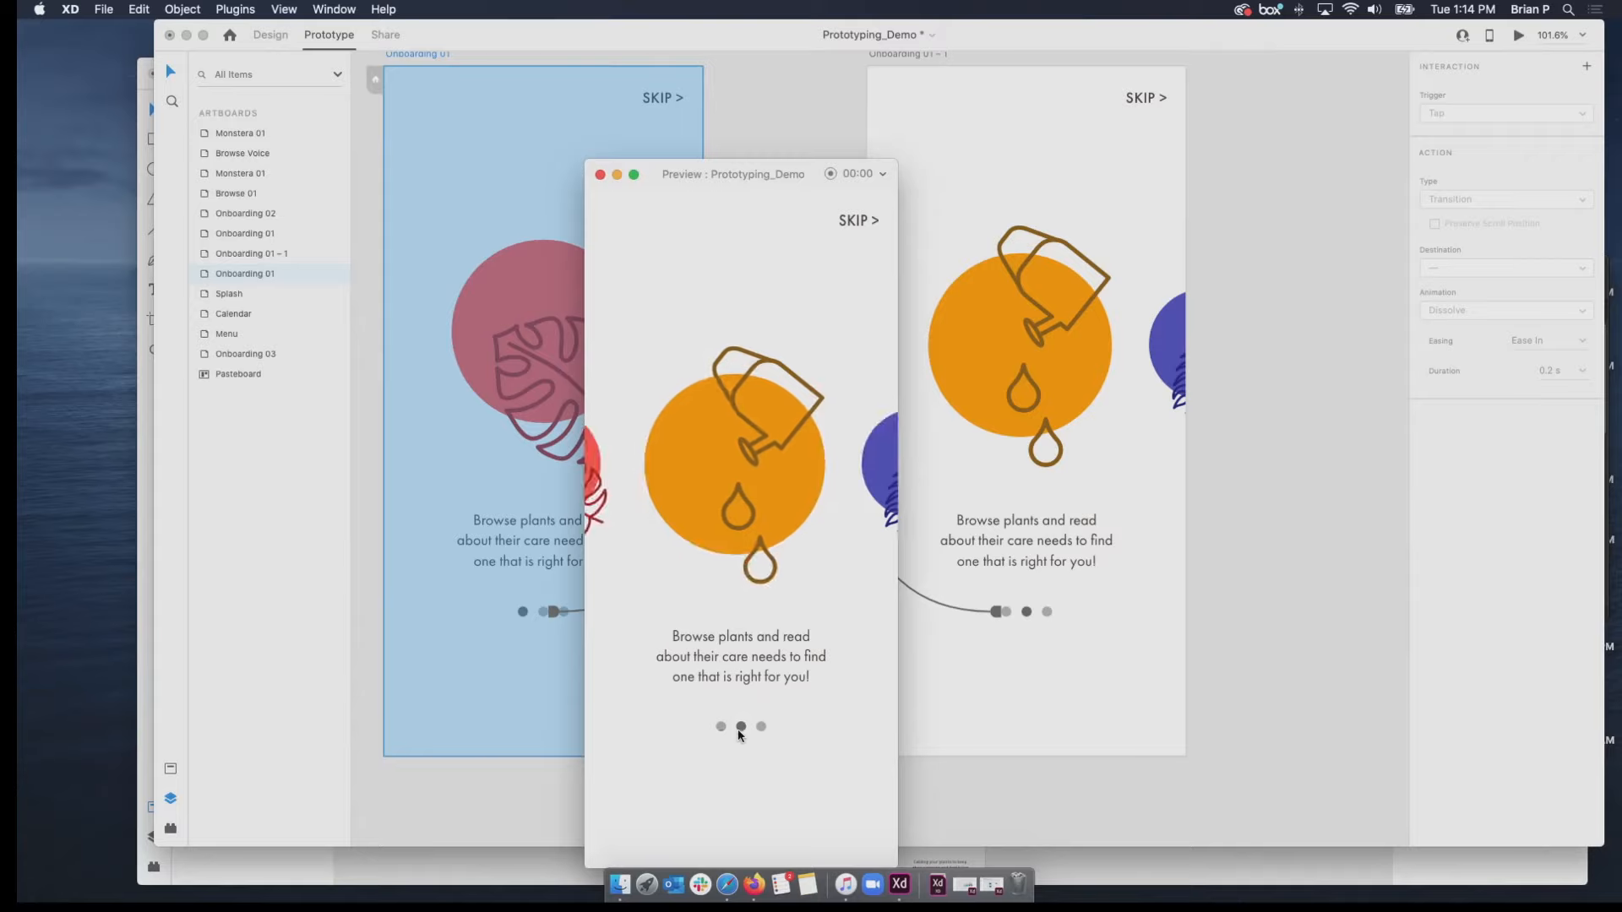
click(719, 729)
click(720, 728)
click(721, 729)
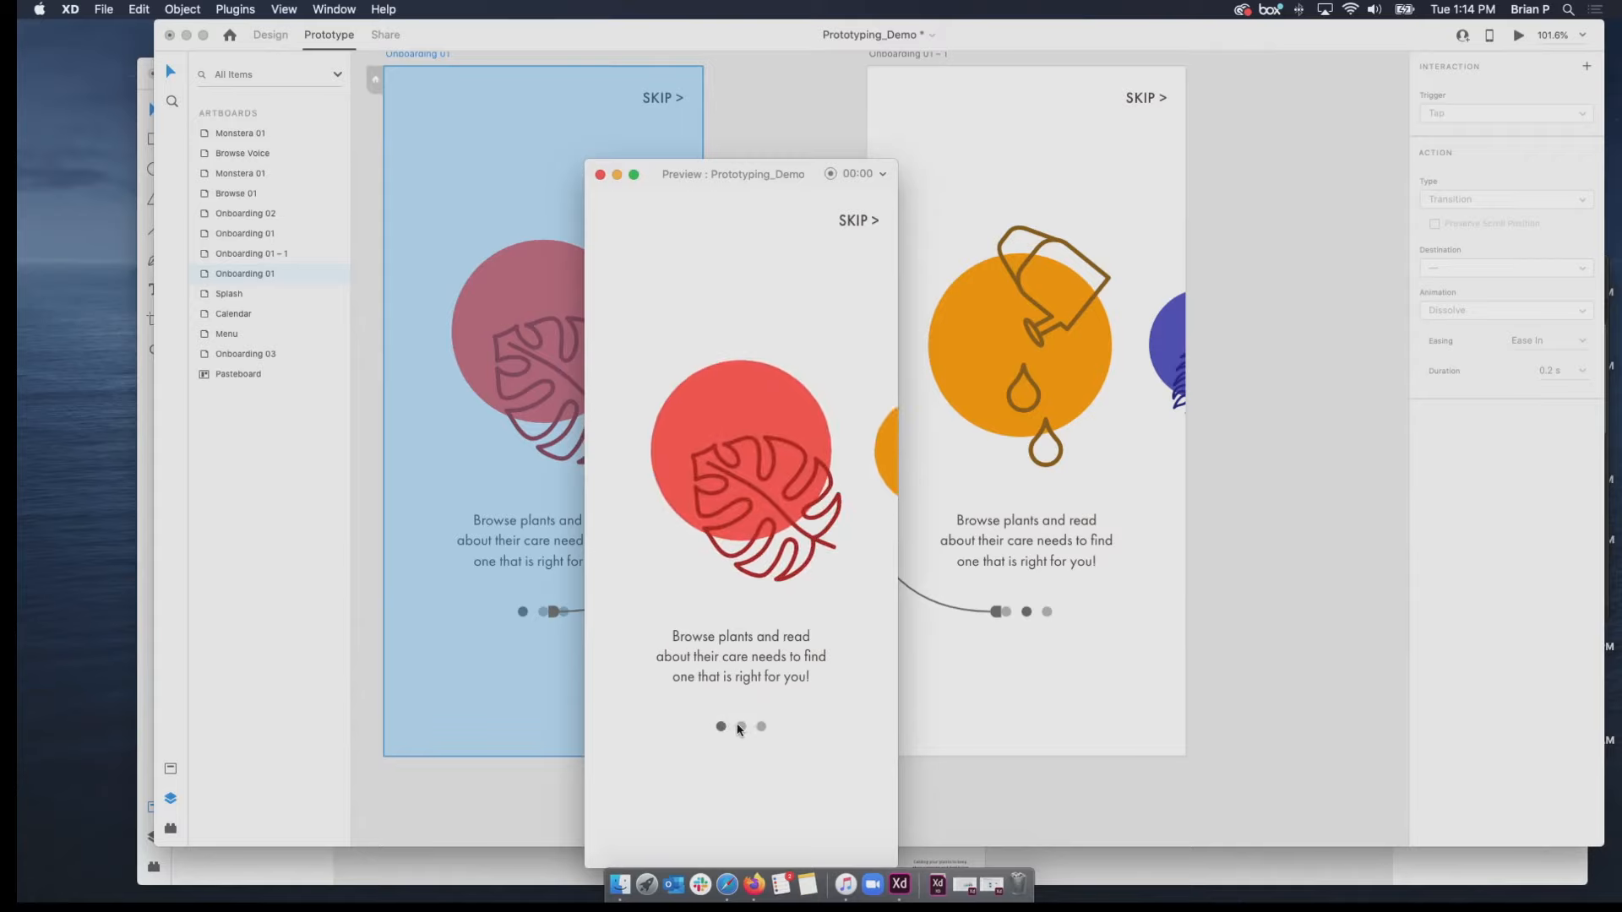
click(720, 728)
click(720, 727)
click(747, 727)
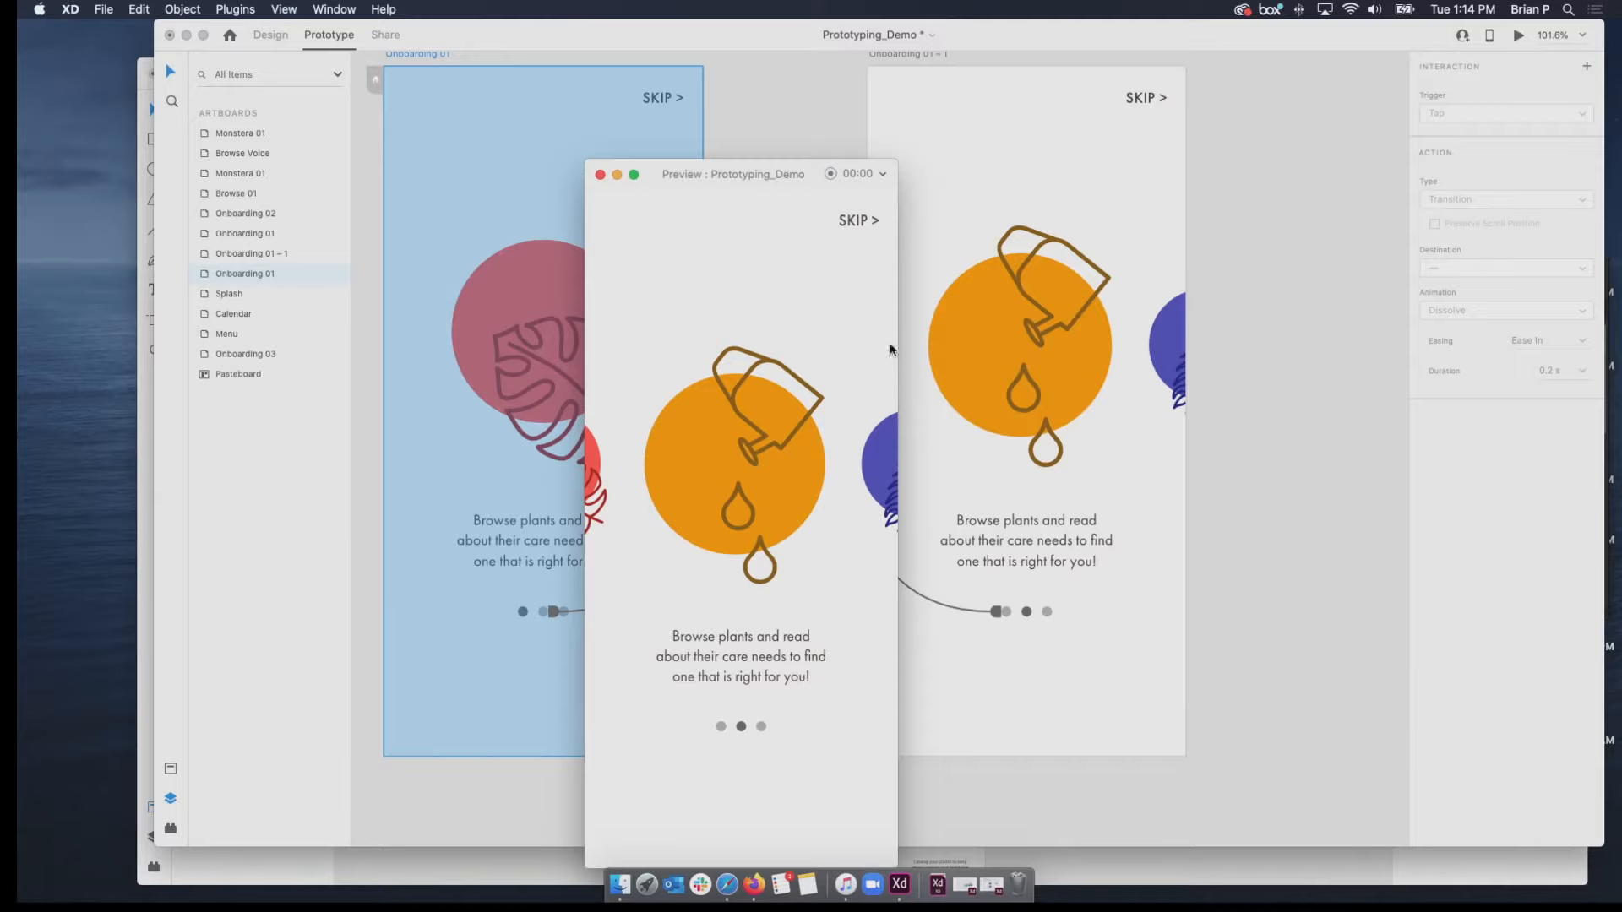
click(601, 175)
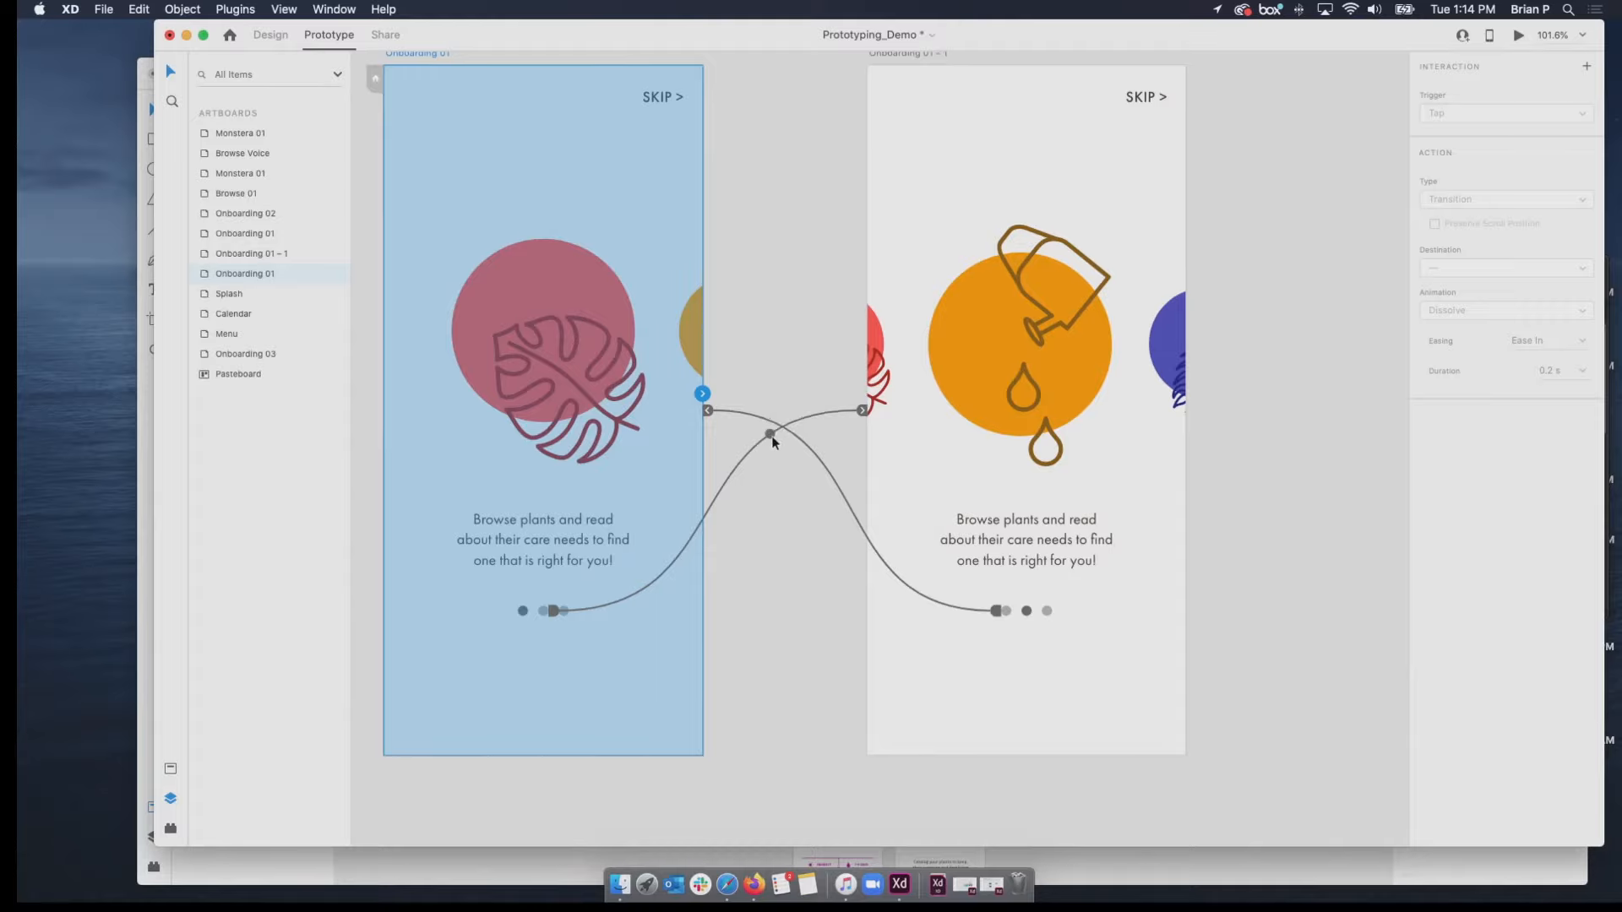
Examine the prepared Onboarding 01 and Onboarding 02 artboards located below the two linked ones.
scroll(773, 441, down, 3)
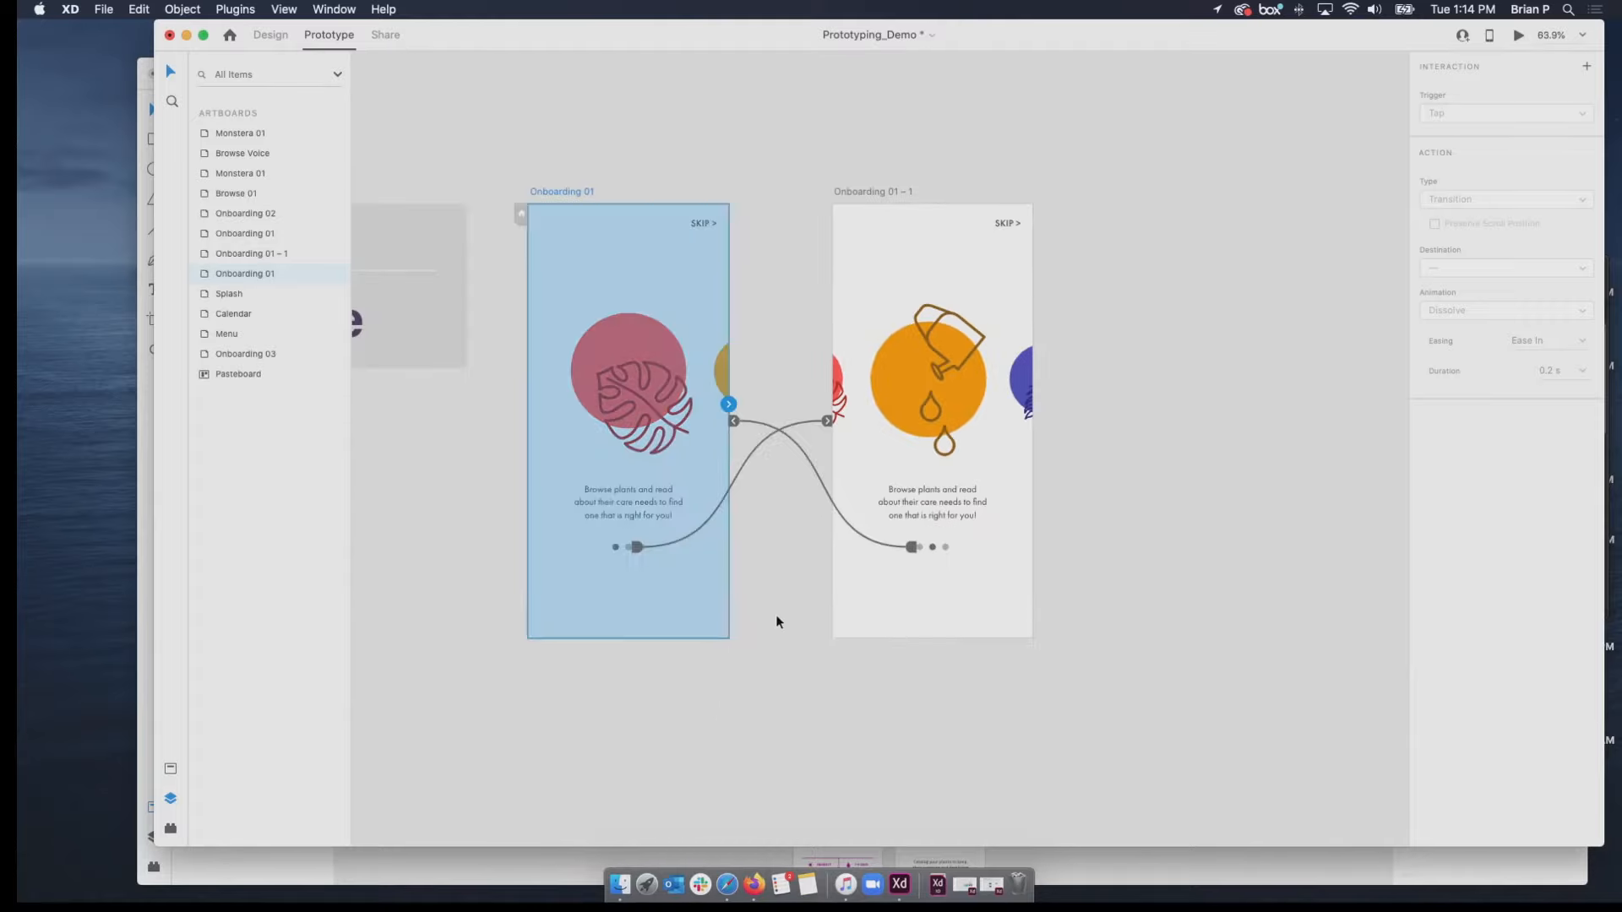
drag(783, 752, 789, 445)
drag(775, 601, 858, 282)
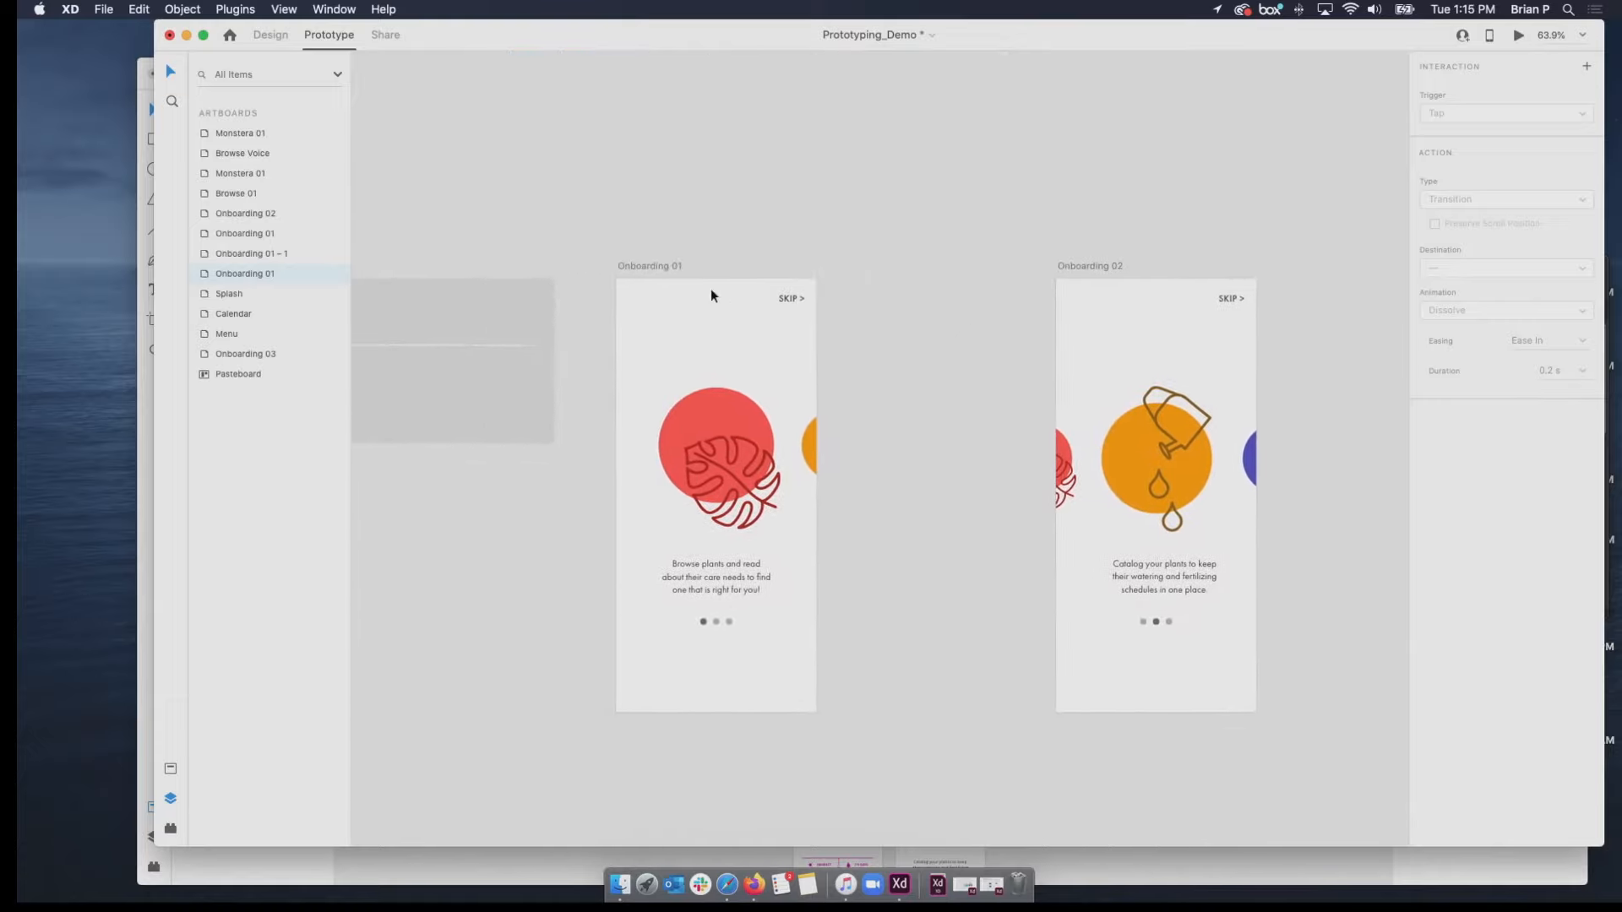
click(669, 267)
click(1075, 267)
click(659, 264)
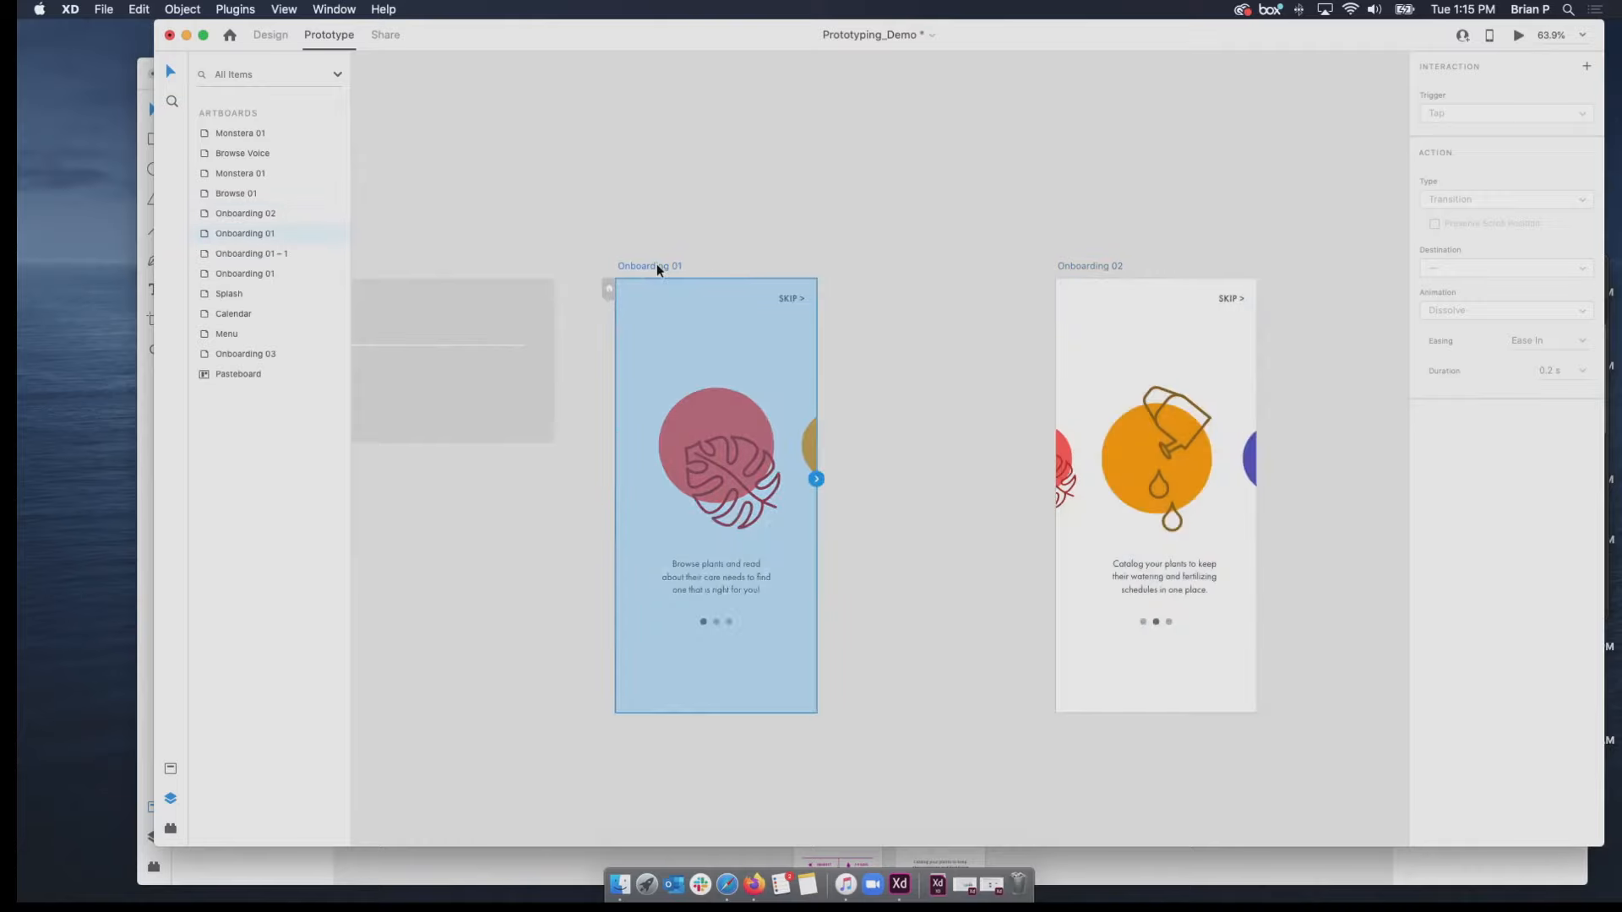
scroll(678, 330, down, 1)
scroll(678, 333, down, 5)
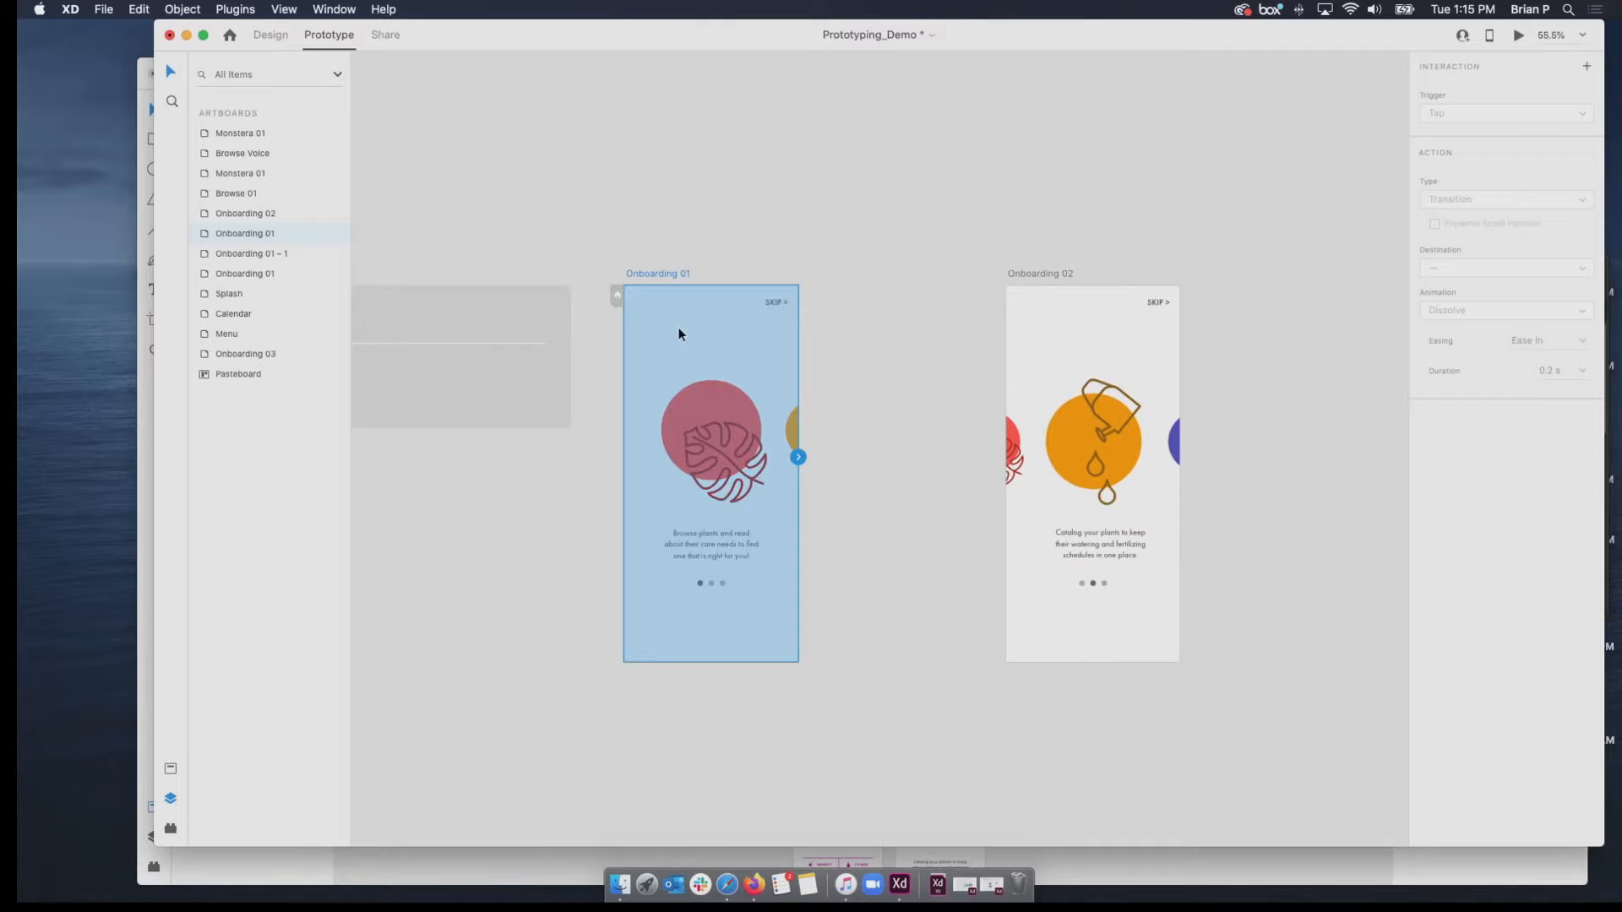
scroll(678, 333, up, 5)
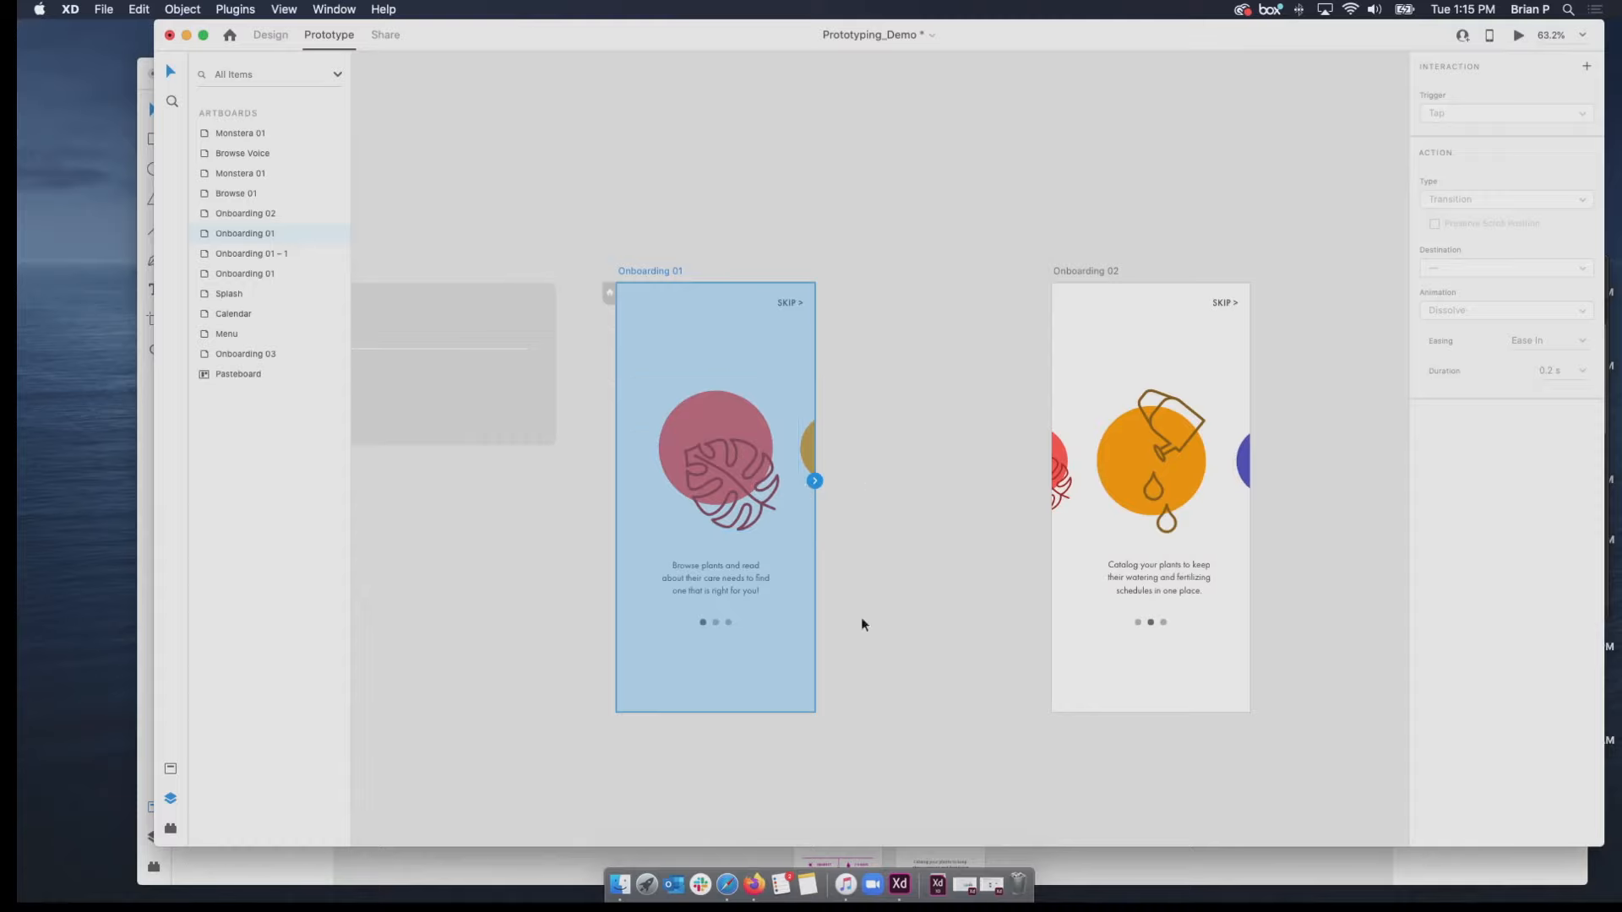
Link Product 02 on the prepared Onboarding 01 artboard to Onboarding 02 with Auto-Animate and a Drag trigger.
click(886, 687)
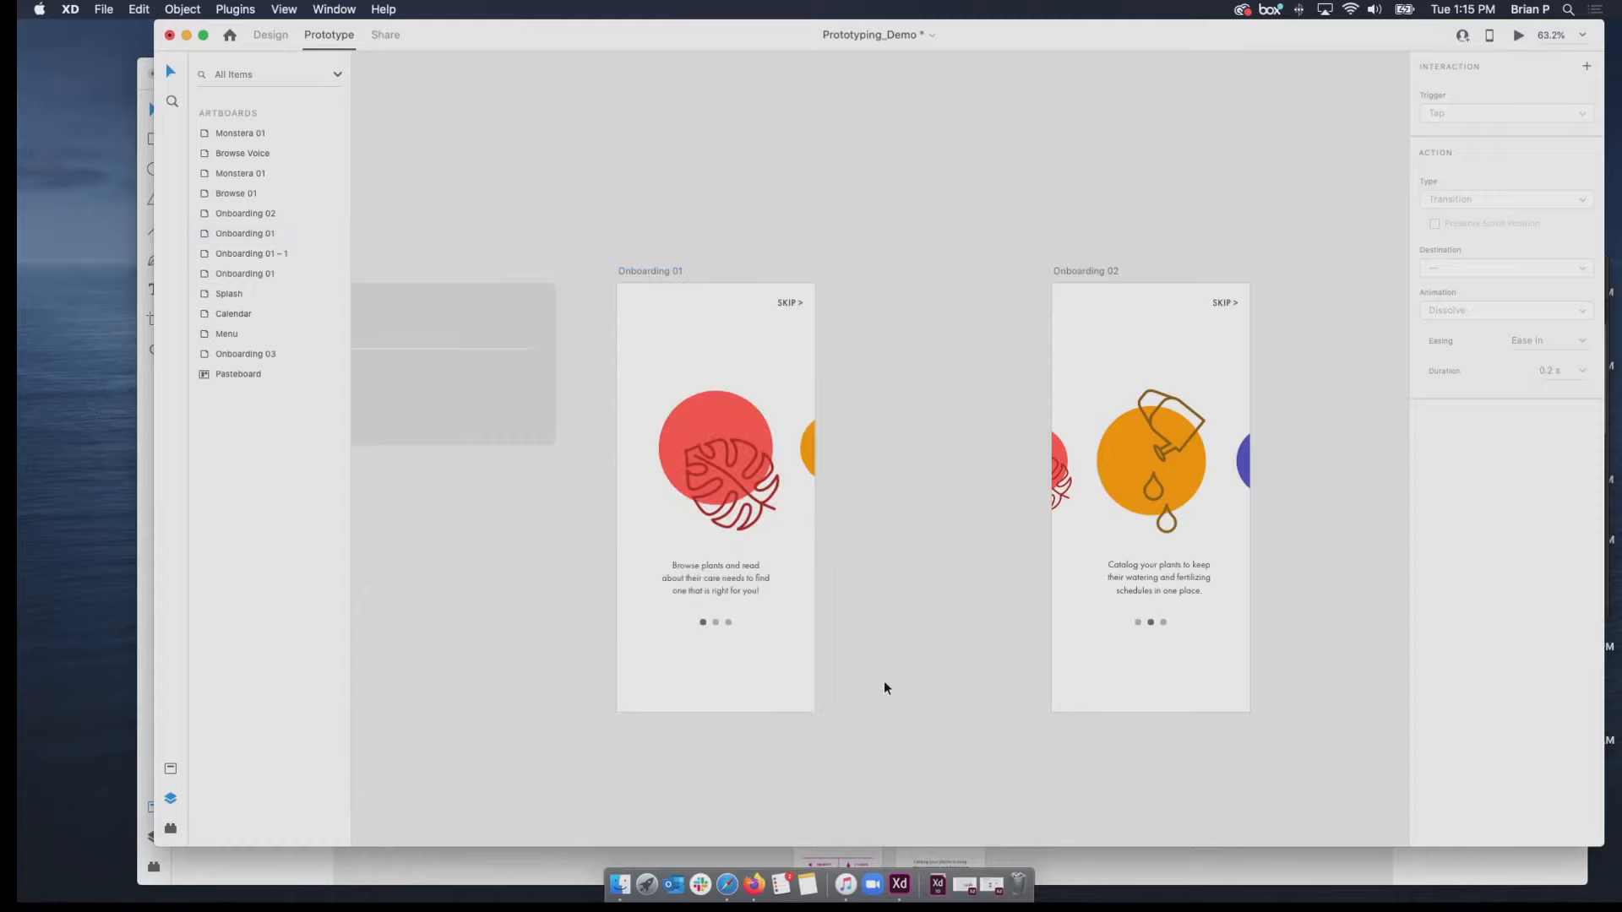
click(808, 458)
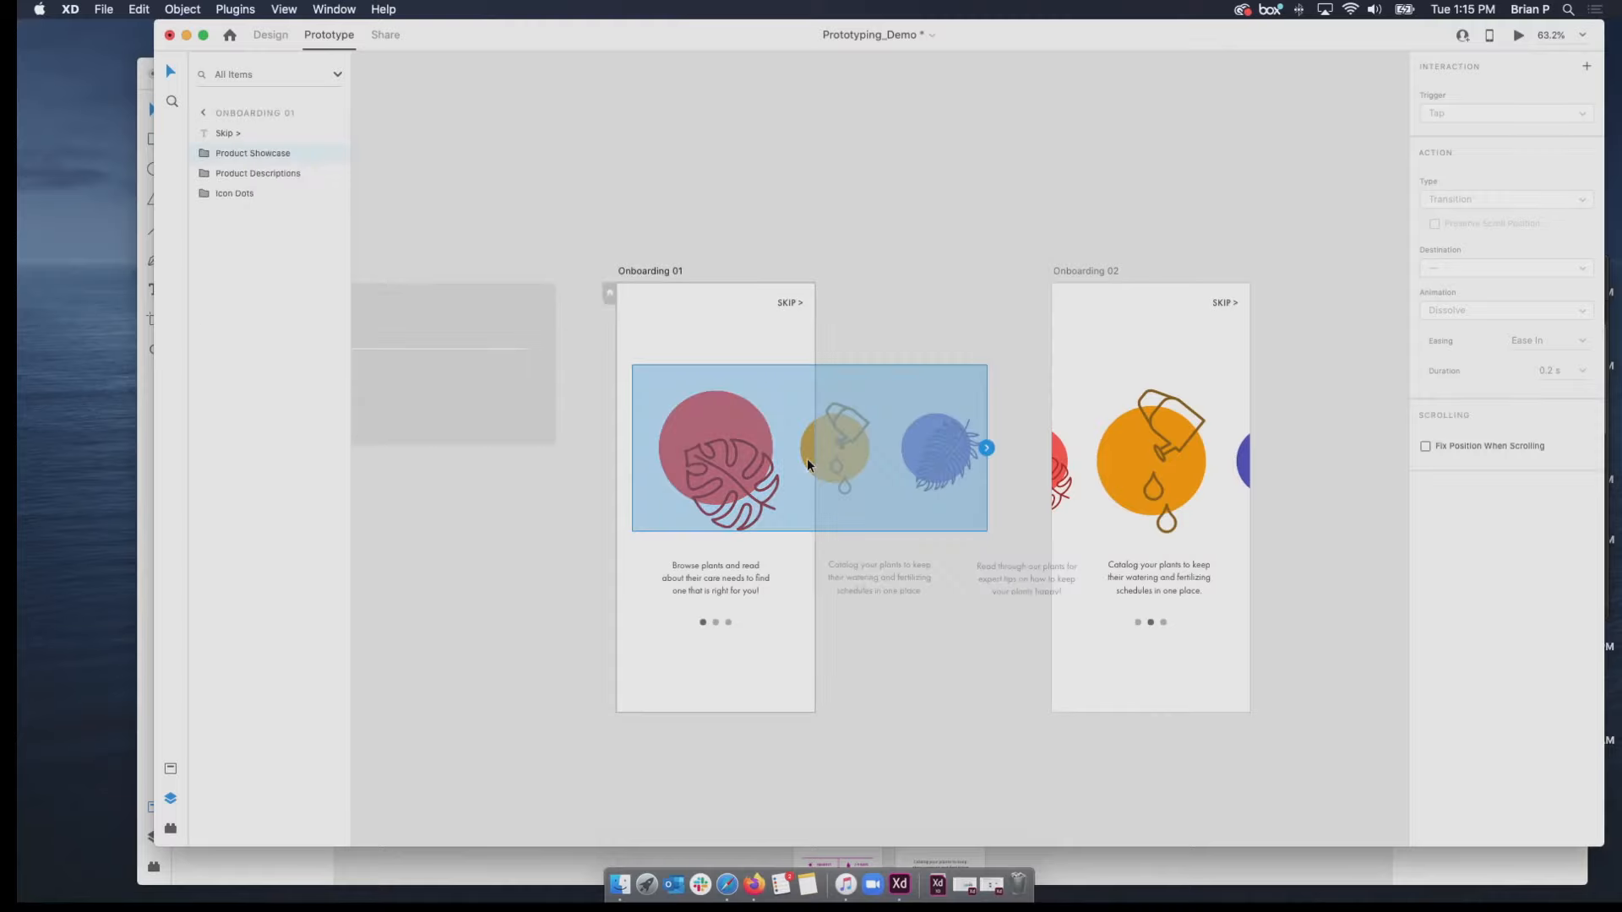
double_click(808, 458)
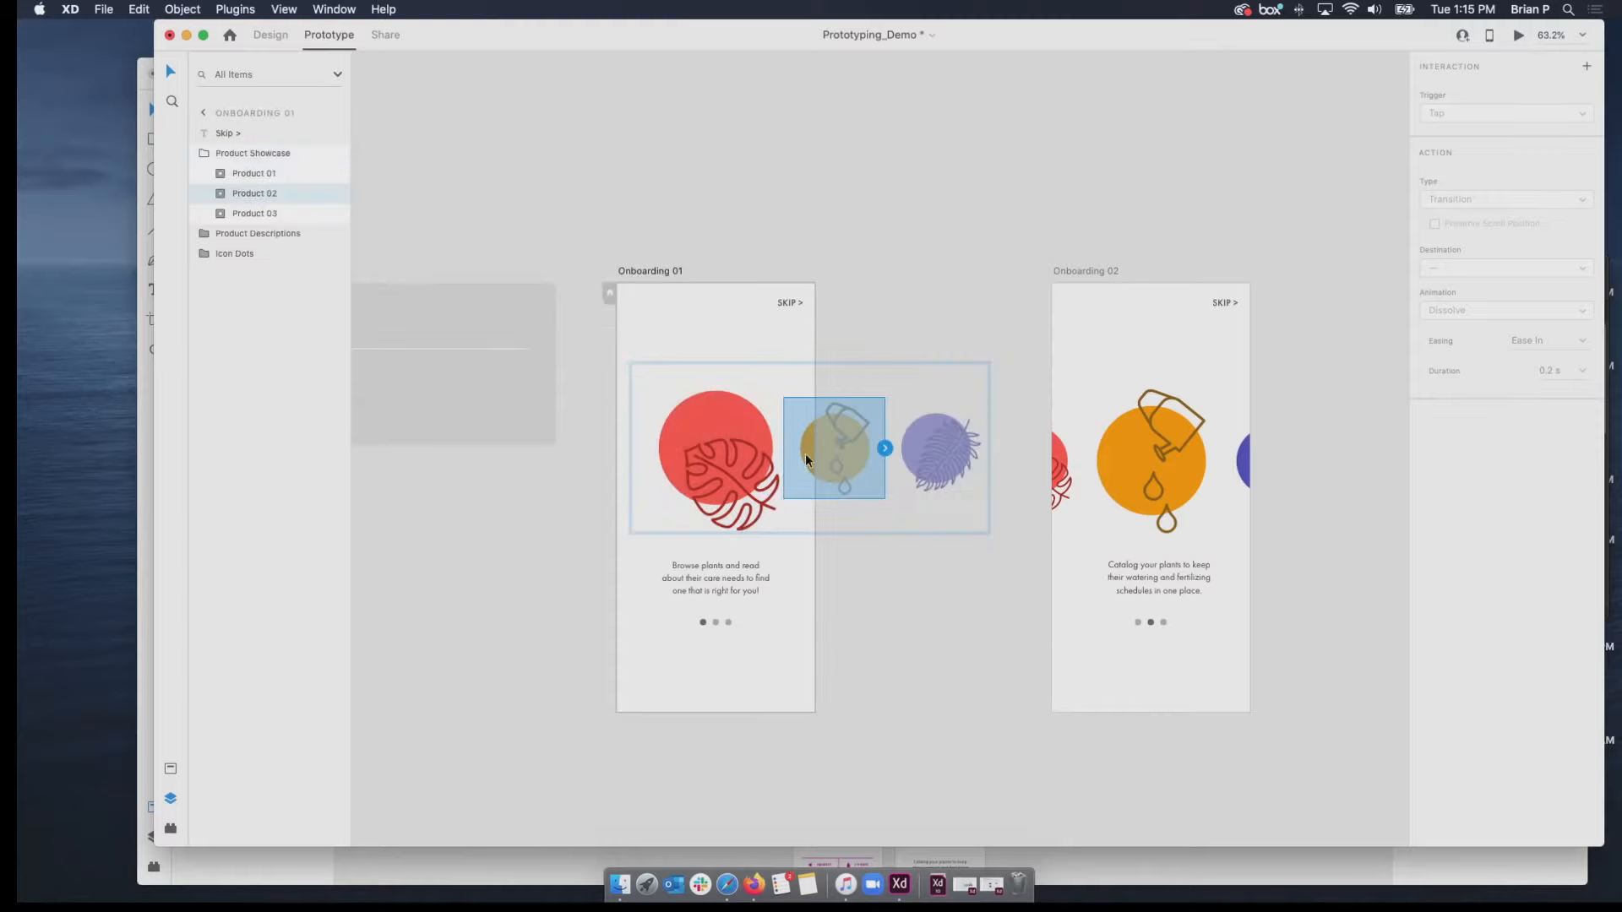
drag(885, 448, 1088, 310)
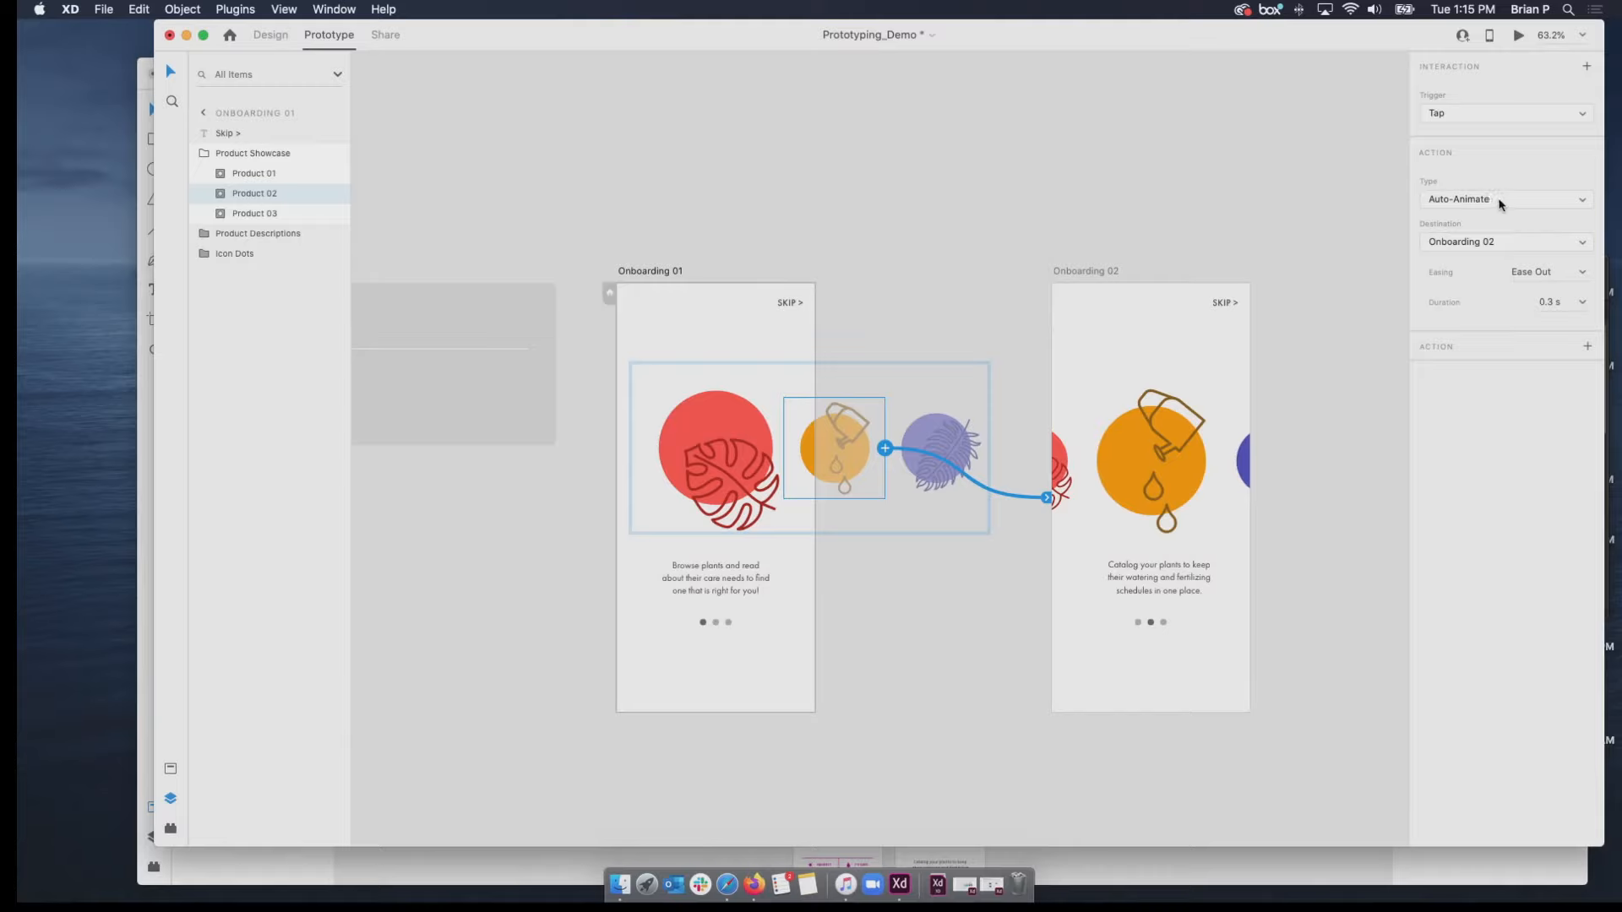
click(1497, 119)
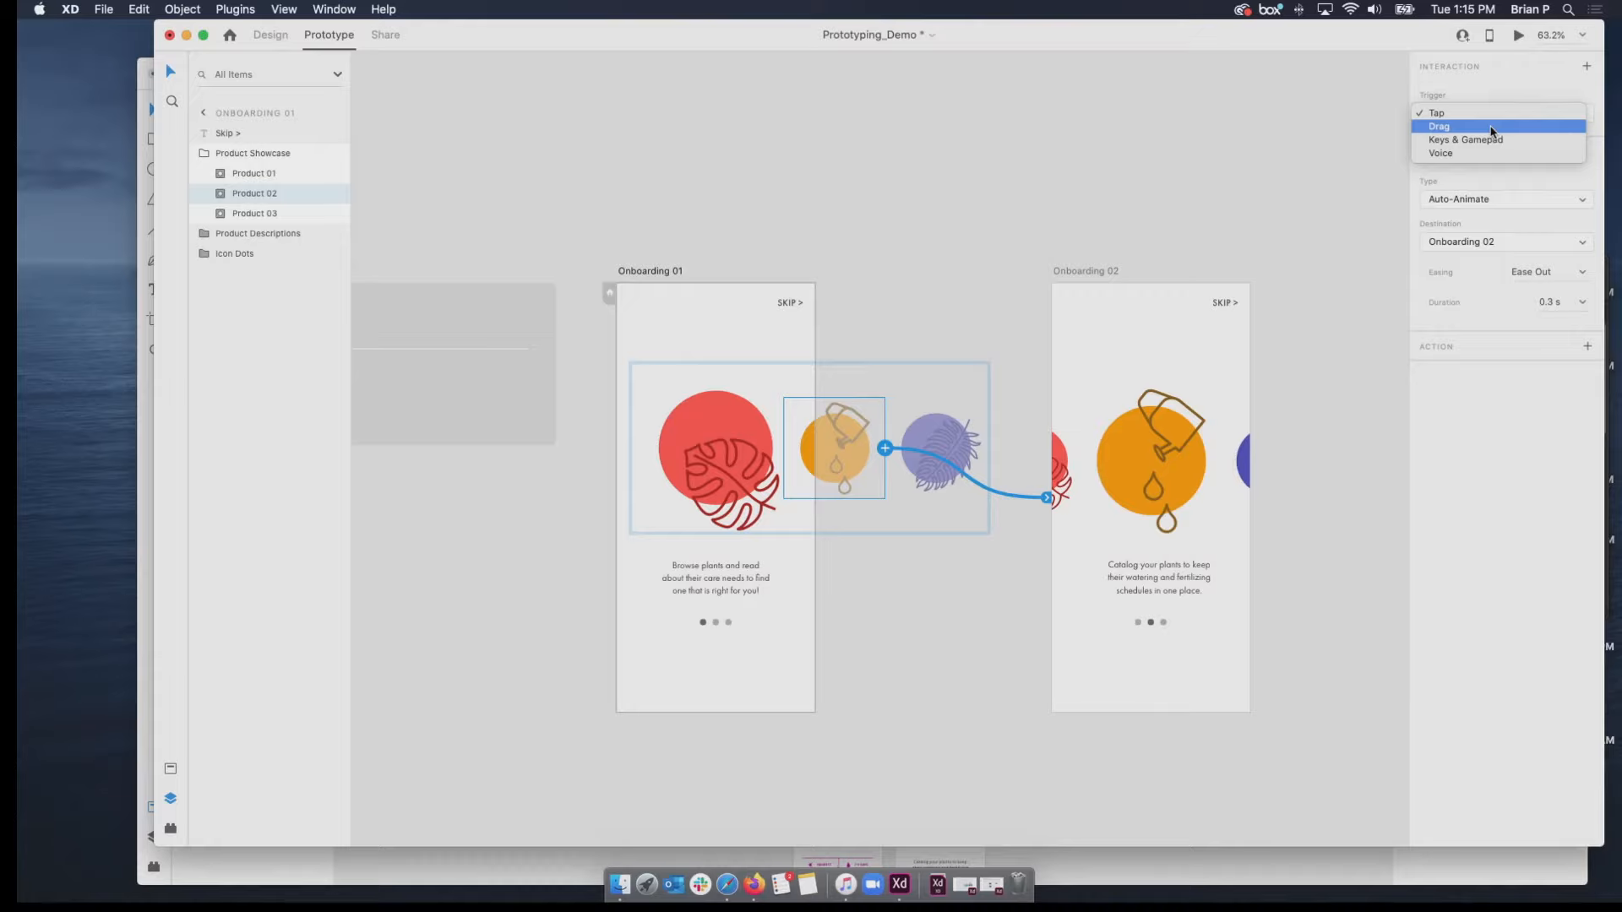
click(1492, 126)
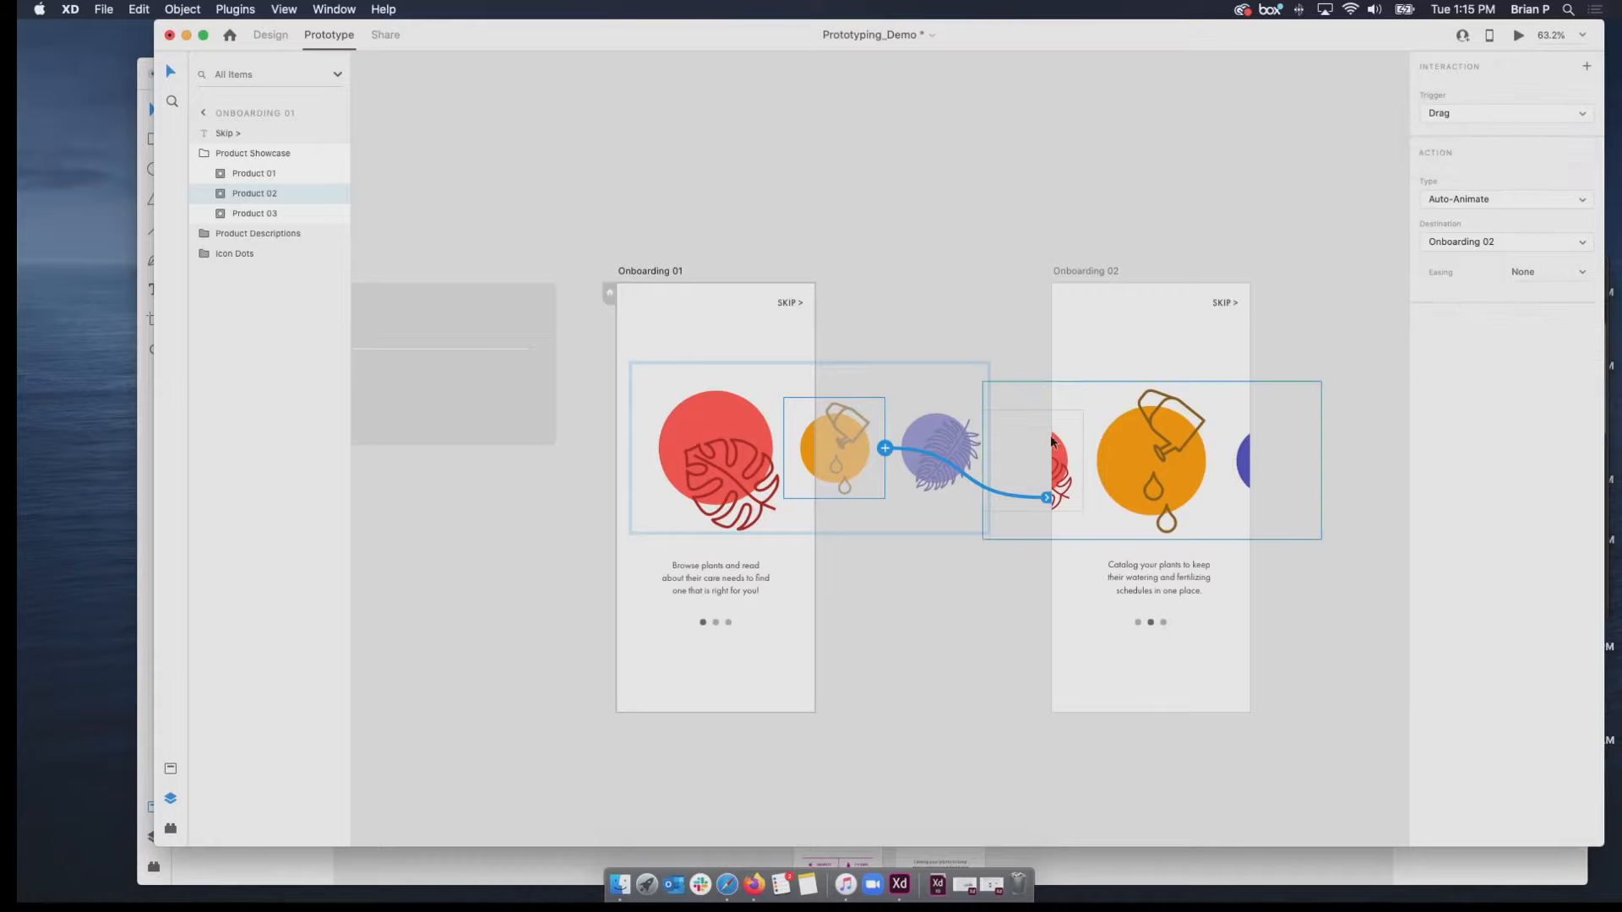
Preview from the prepared Onboarding 01 artboard and test swiping between the plant illustrations in both directions.
click(636, 271)
click(1518, 37)
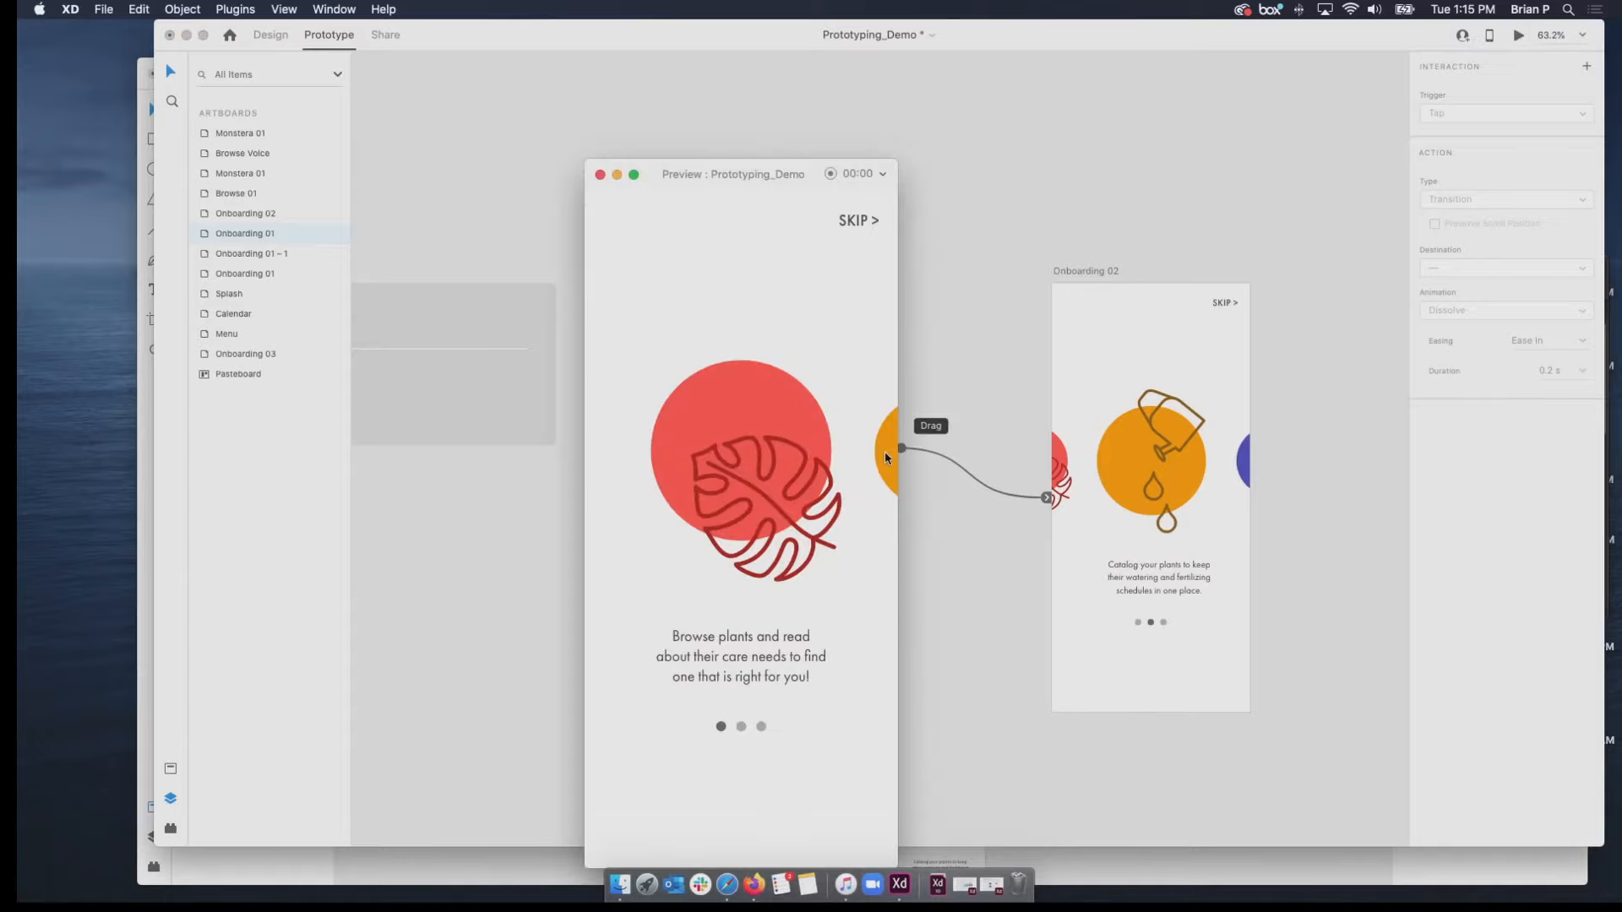
drag(884, 451, 701, 473)
drag(591, 488, 875, 554)
drag(880, 469, 575, 534)
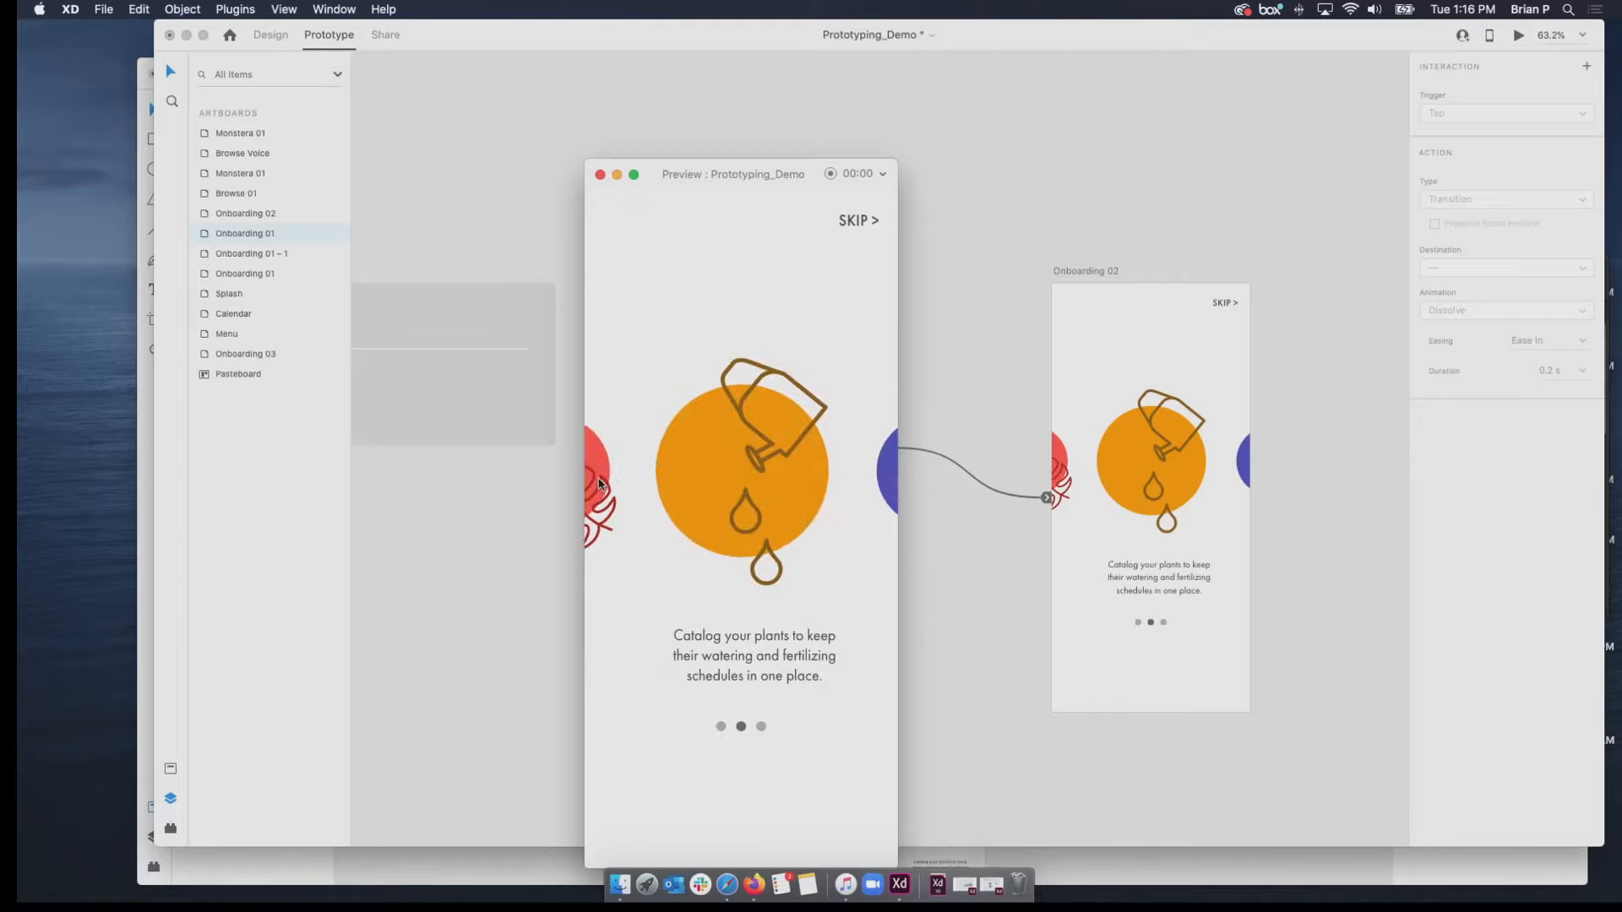
Close the preview and link Product 01 on Onboarding 02 back to the prepared Onboarding 01 with Auto-Animate and a Drag trigger.
click(600, 174)
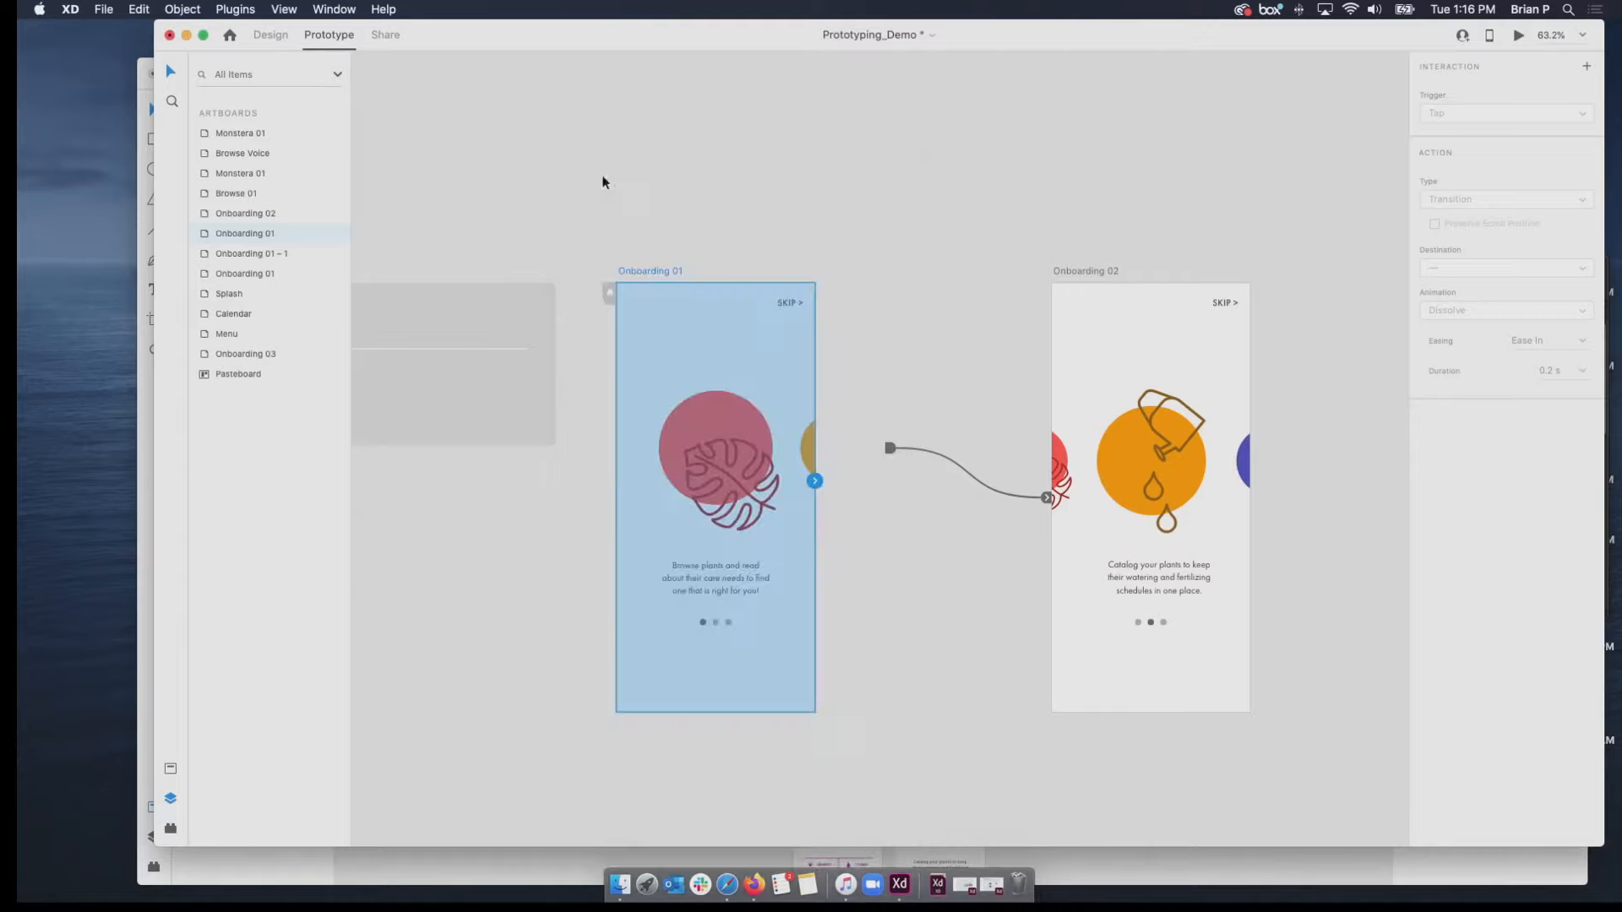
click(1061, 465)
click(1057, 468)
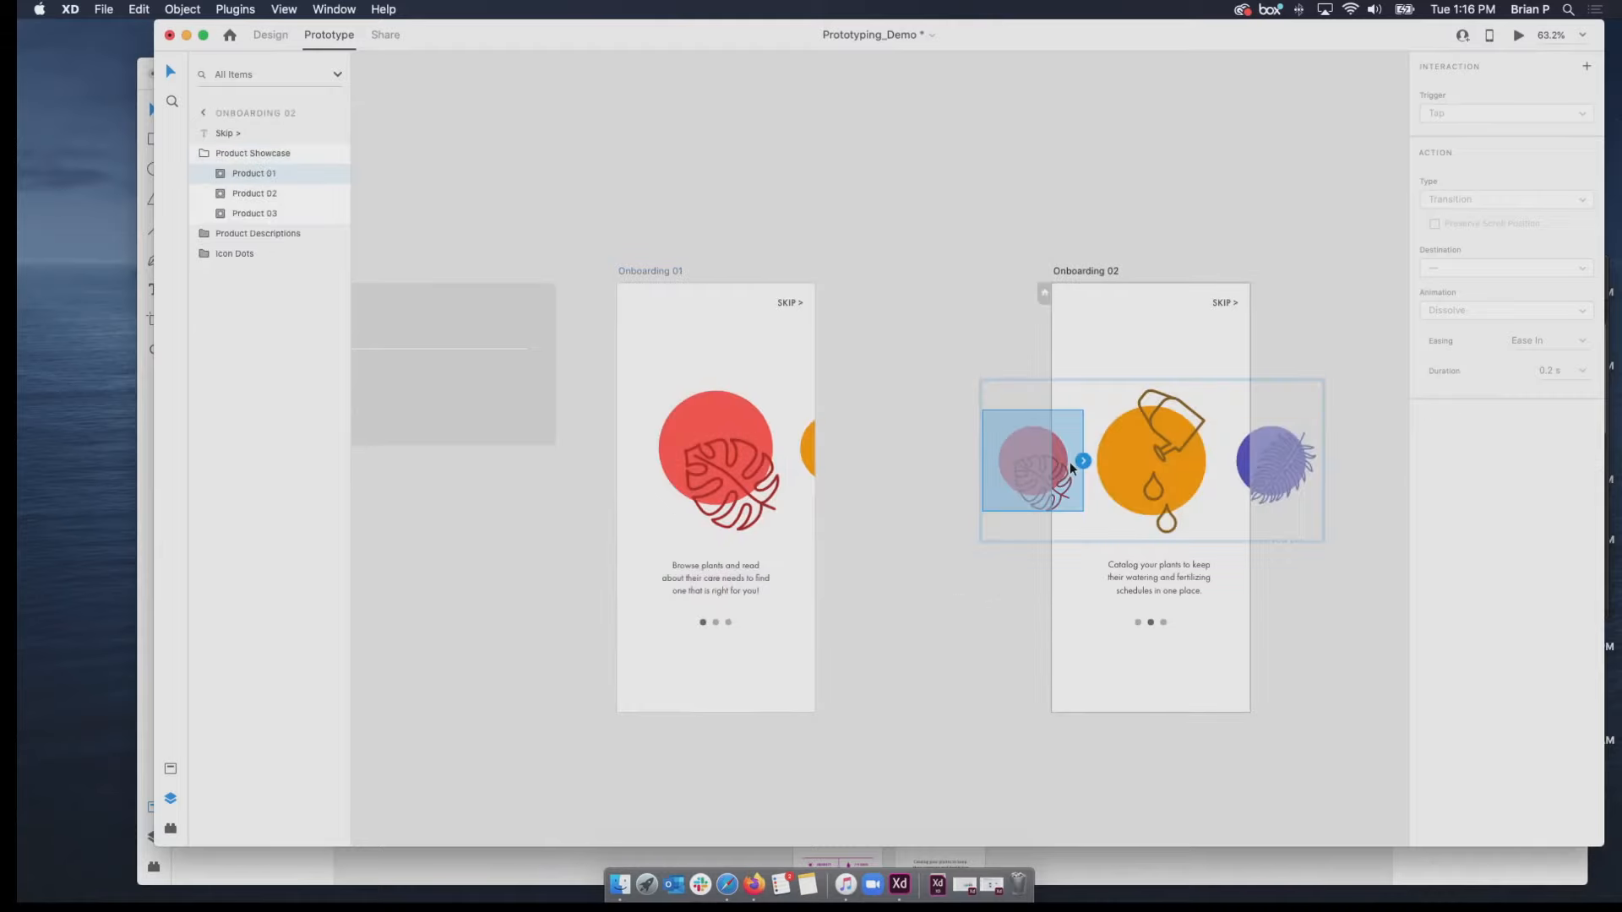
drag(1085, 461, 795, 341)
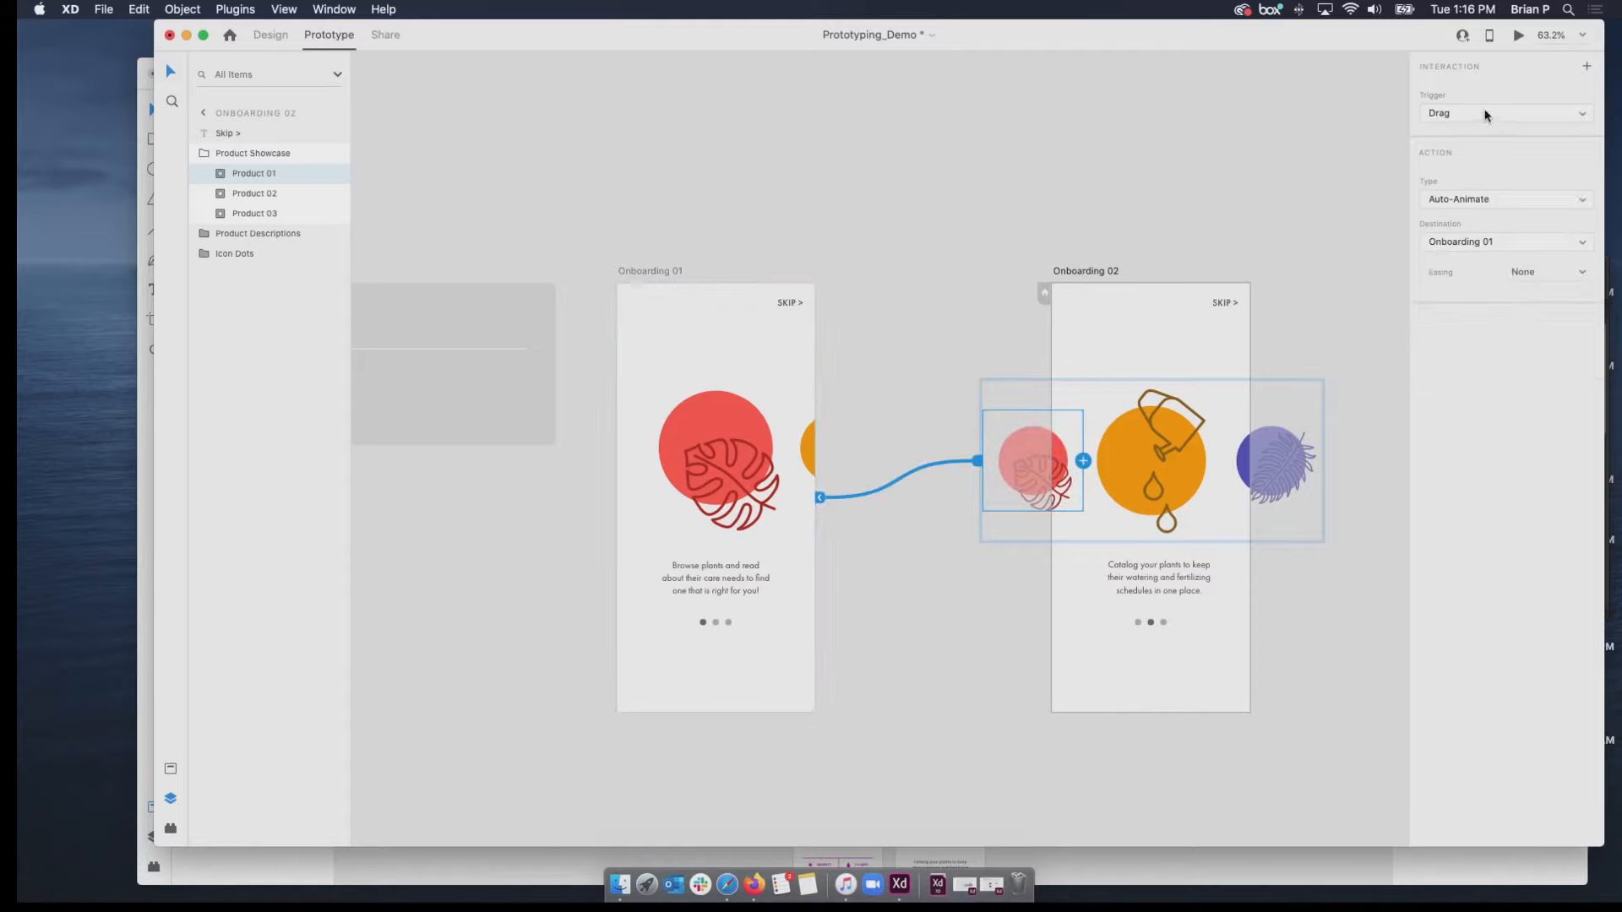
Preview from the prepared Onboarding 01 artboard, test dragging between the two illustrations, and close the preview.
click(677, 271)
click(1518, 39)
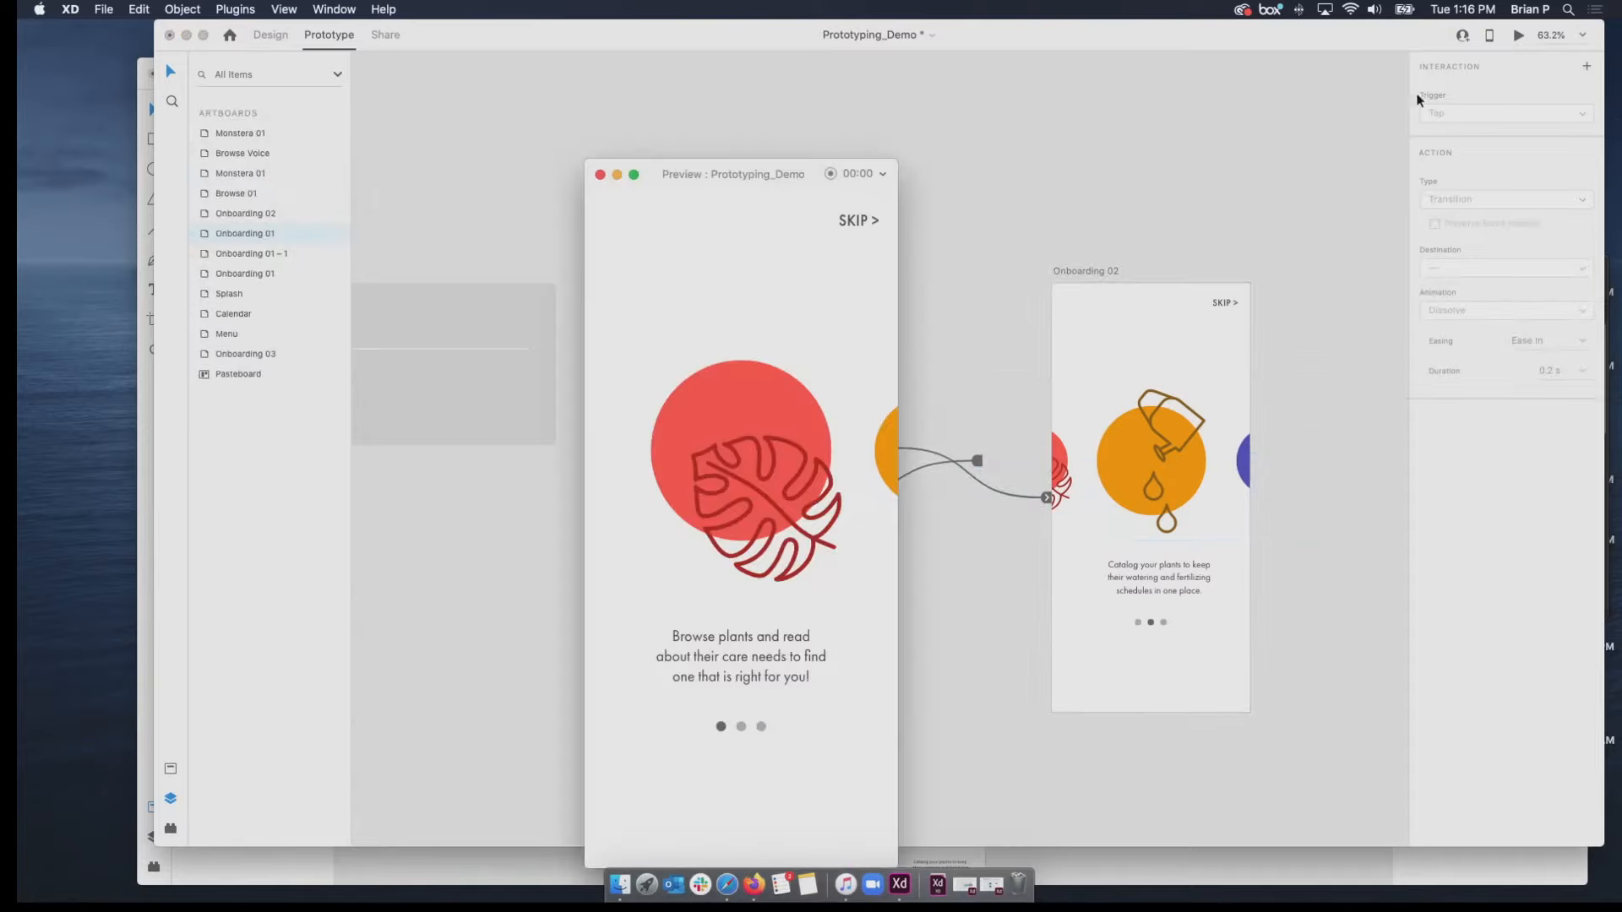
drag(884, 450, 781, 494)
drag(878, 449, 645, 449)
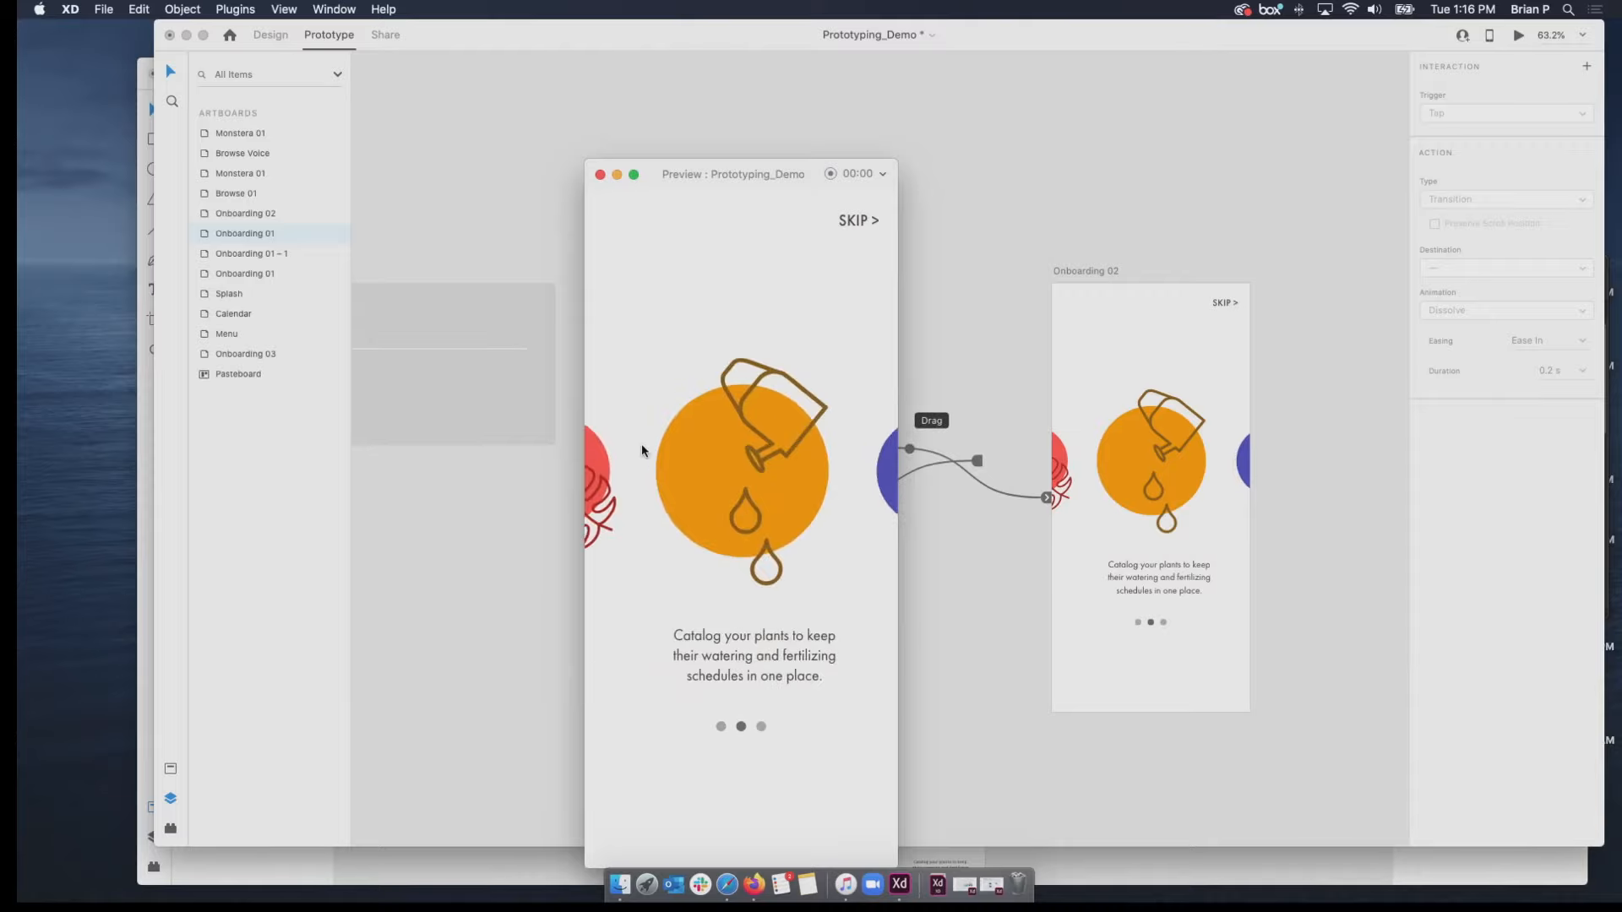
click(600, 174)
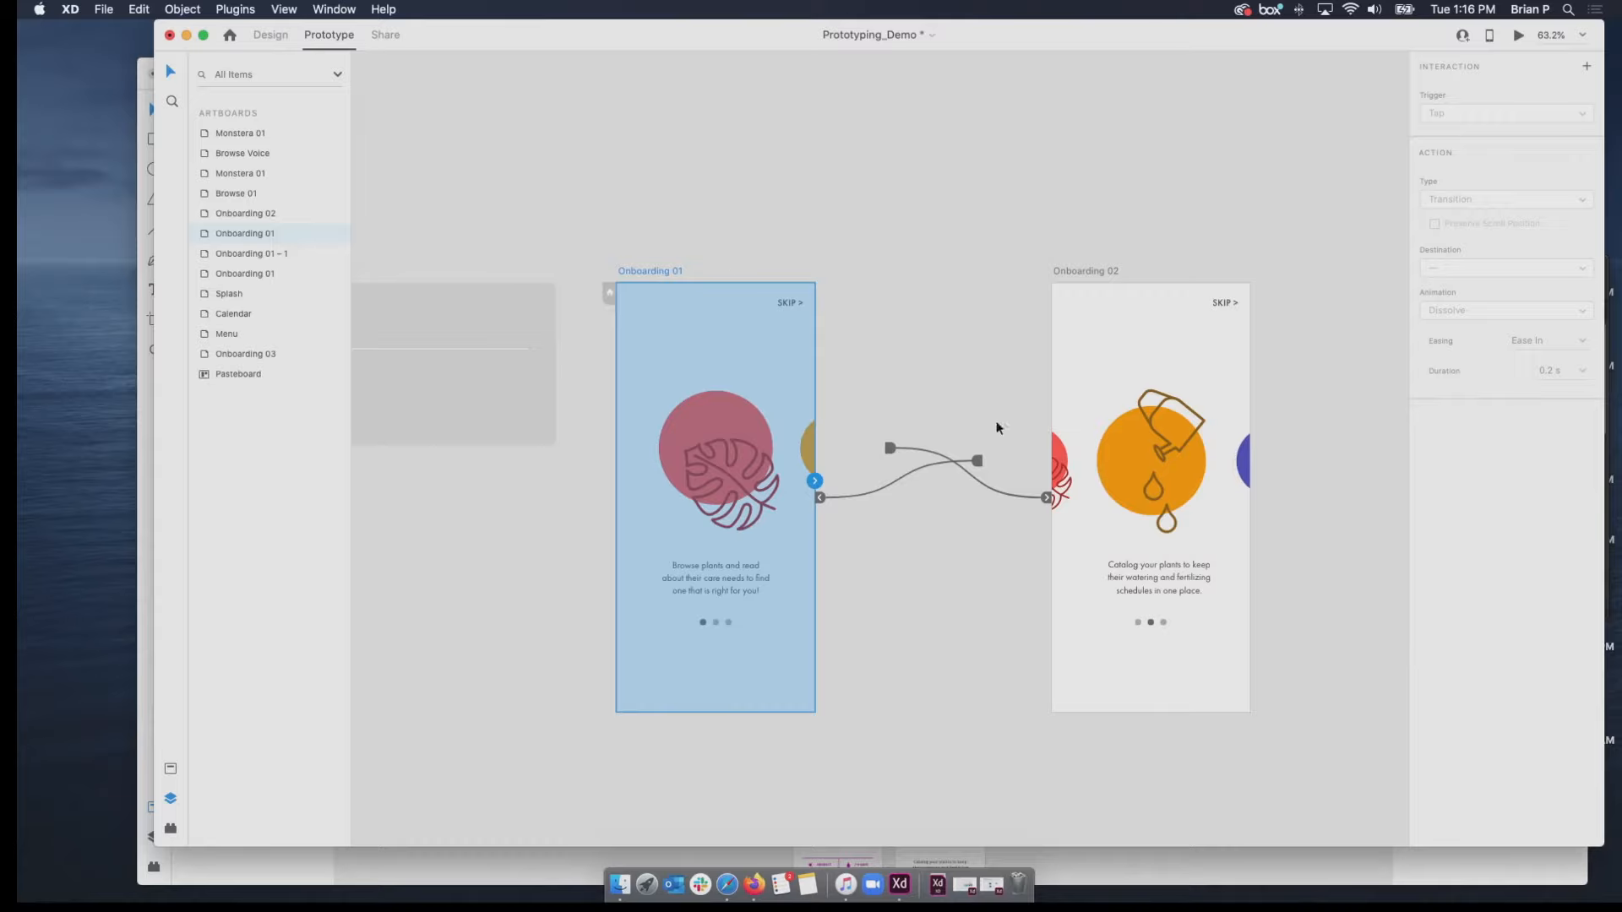
Examine the Splash, Calendar and Menu artboards in the Overlays section, preview the Splash artboard, and close the preview.
click(971, 532)
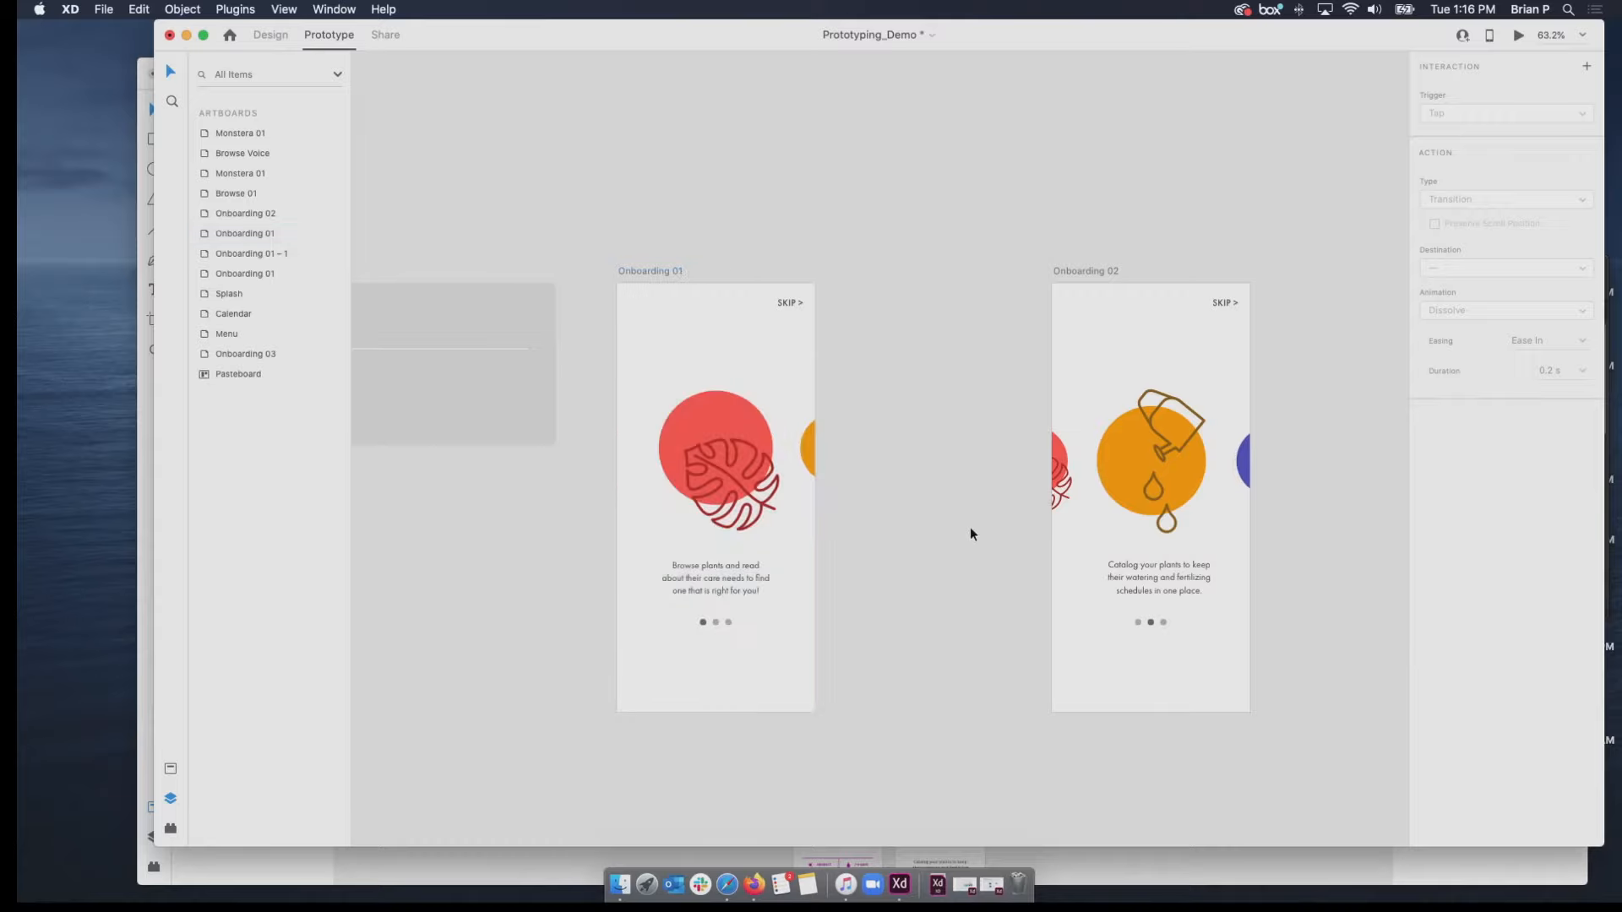
scroll(970, 525, down, 5)
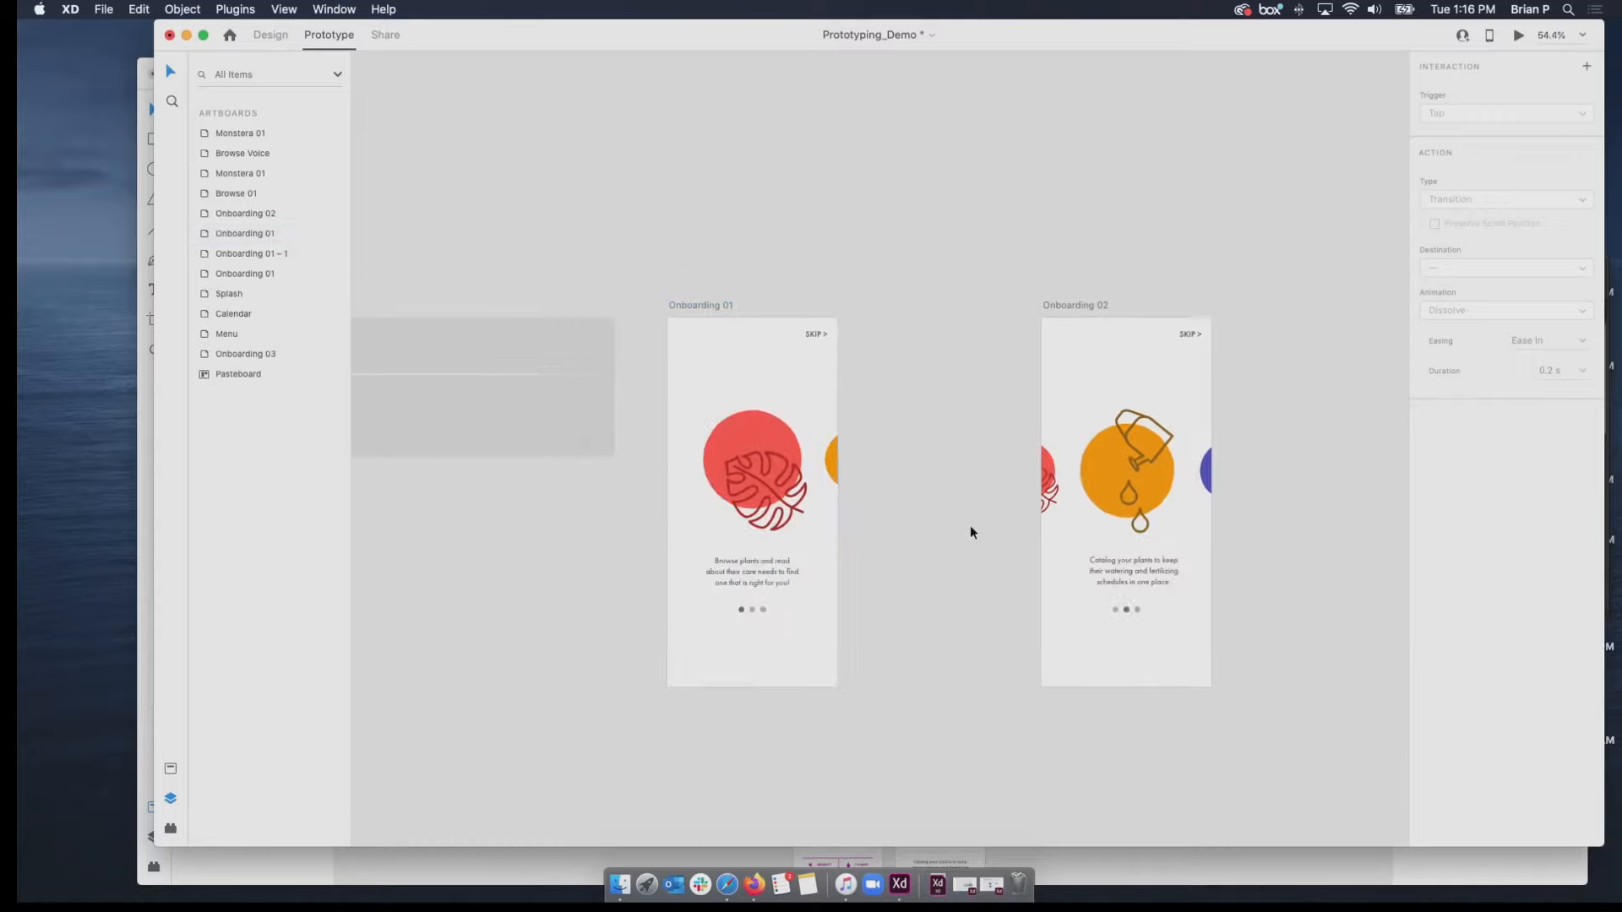
scroll(970, 526, down, 10)
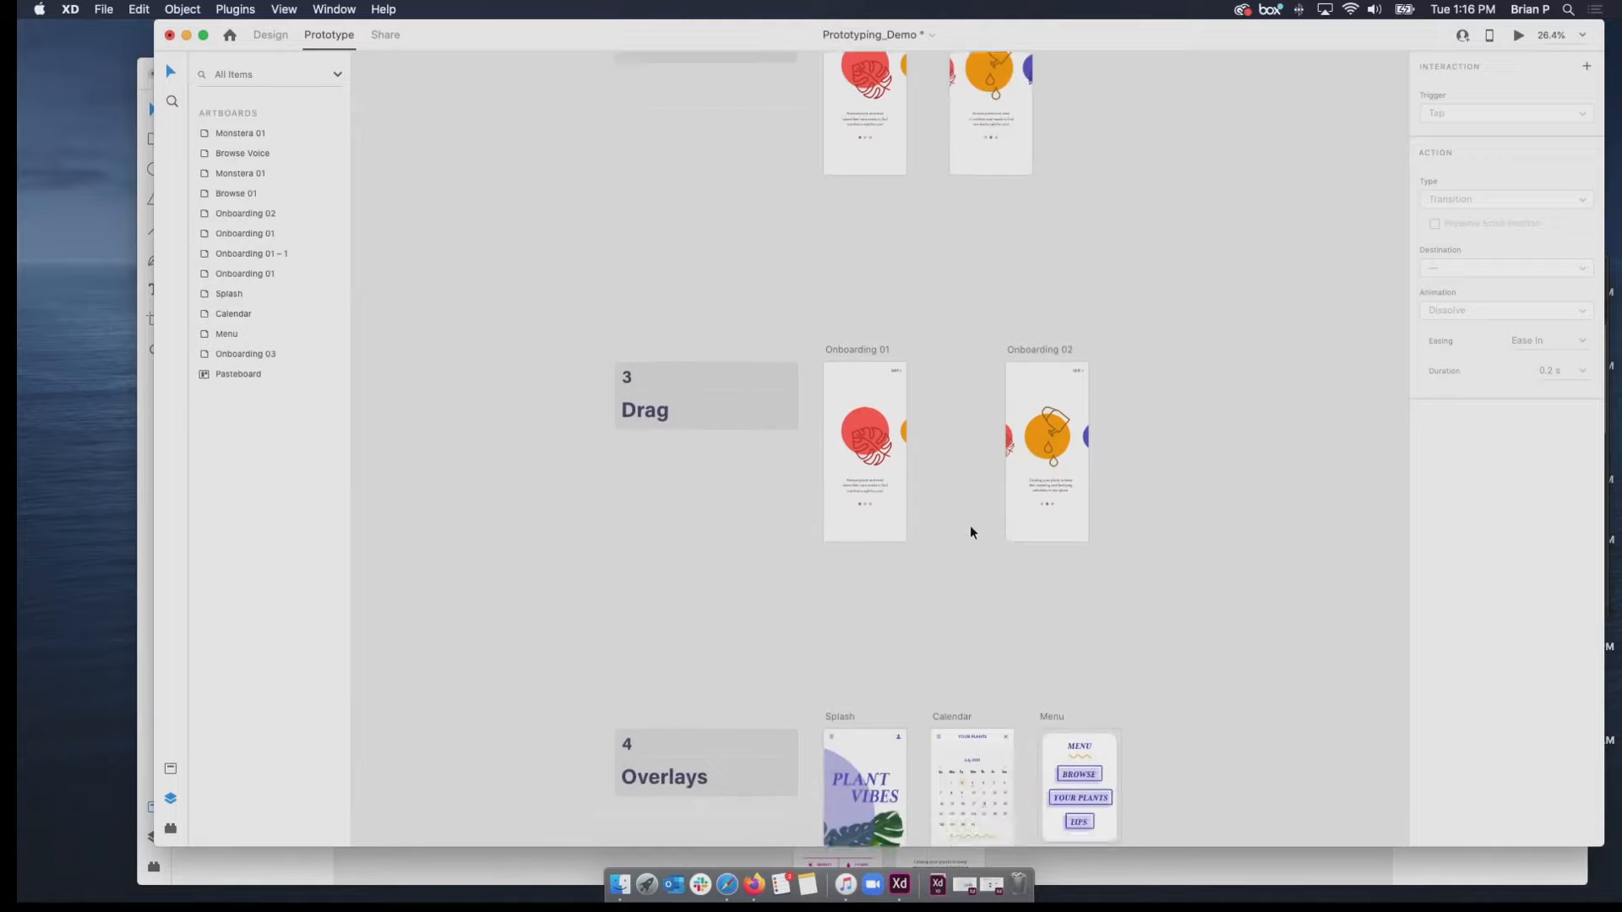
scroll(969, 525, up, 5)
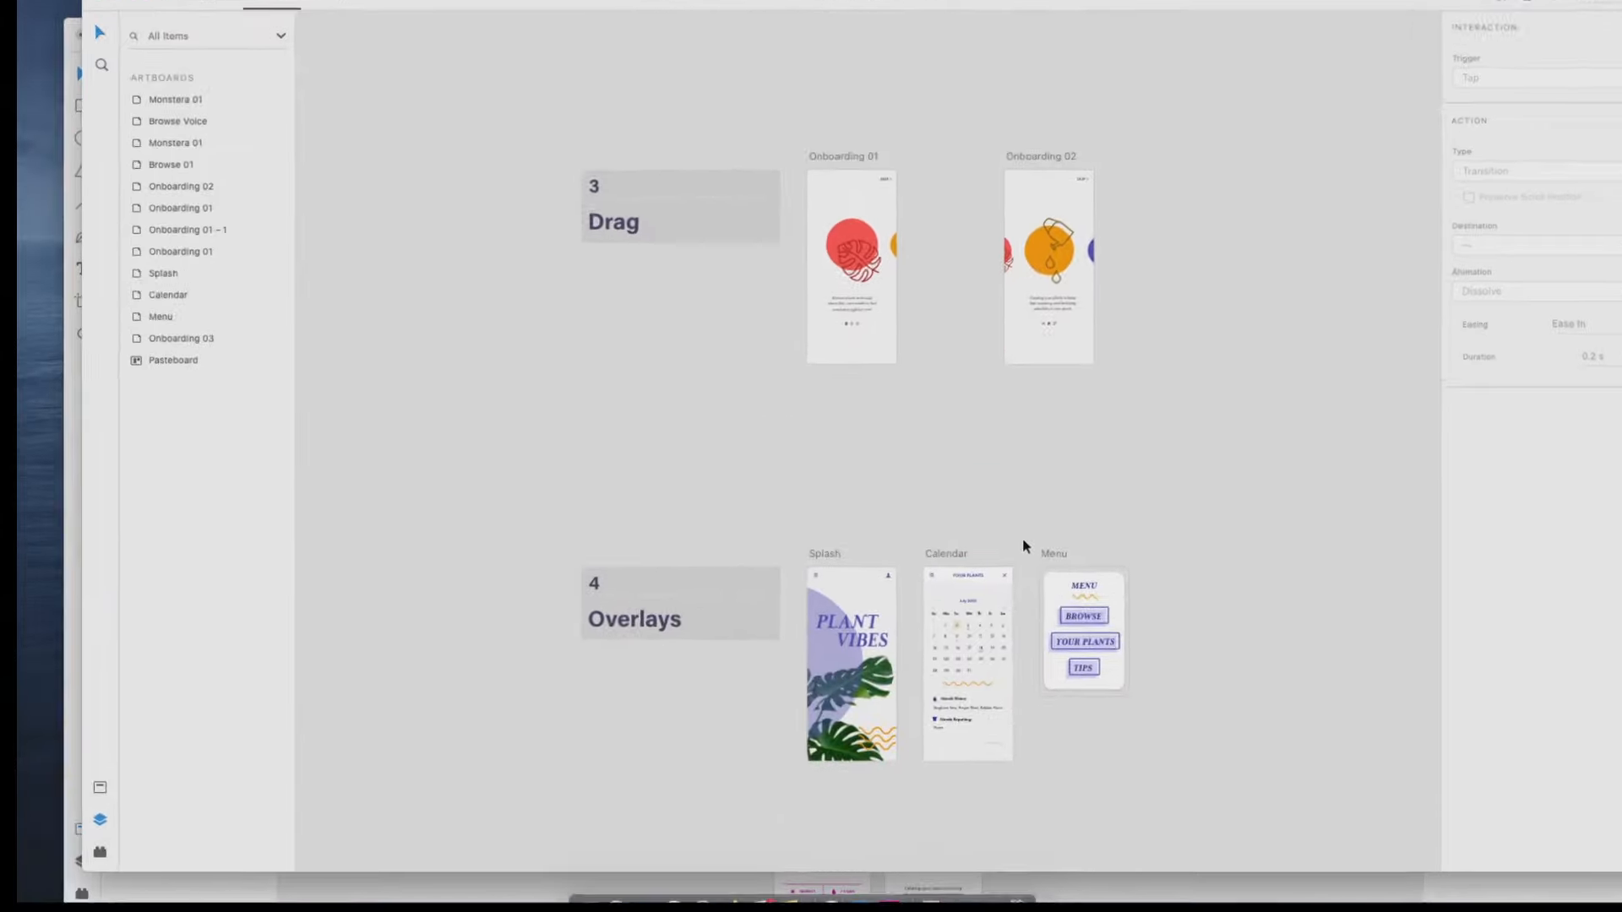
scroll(1022, 541, up, 3)
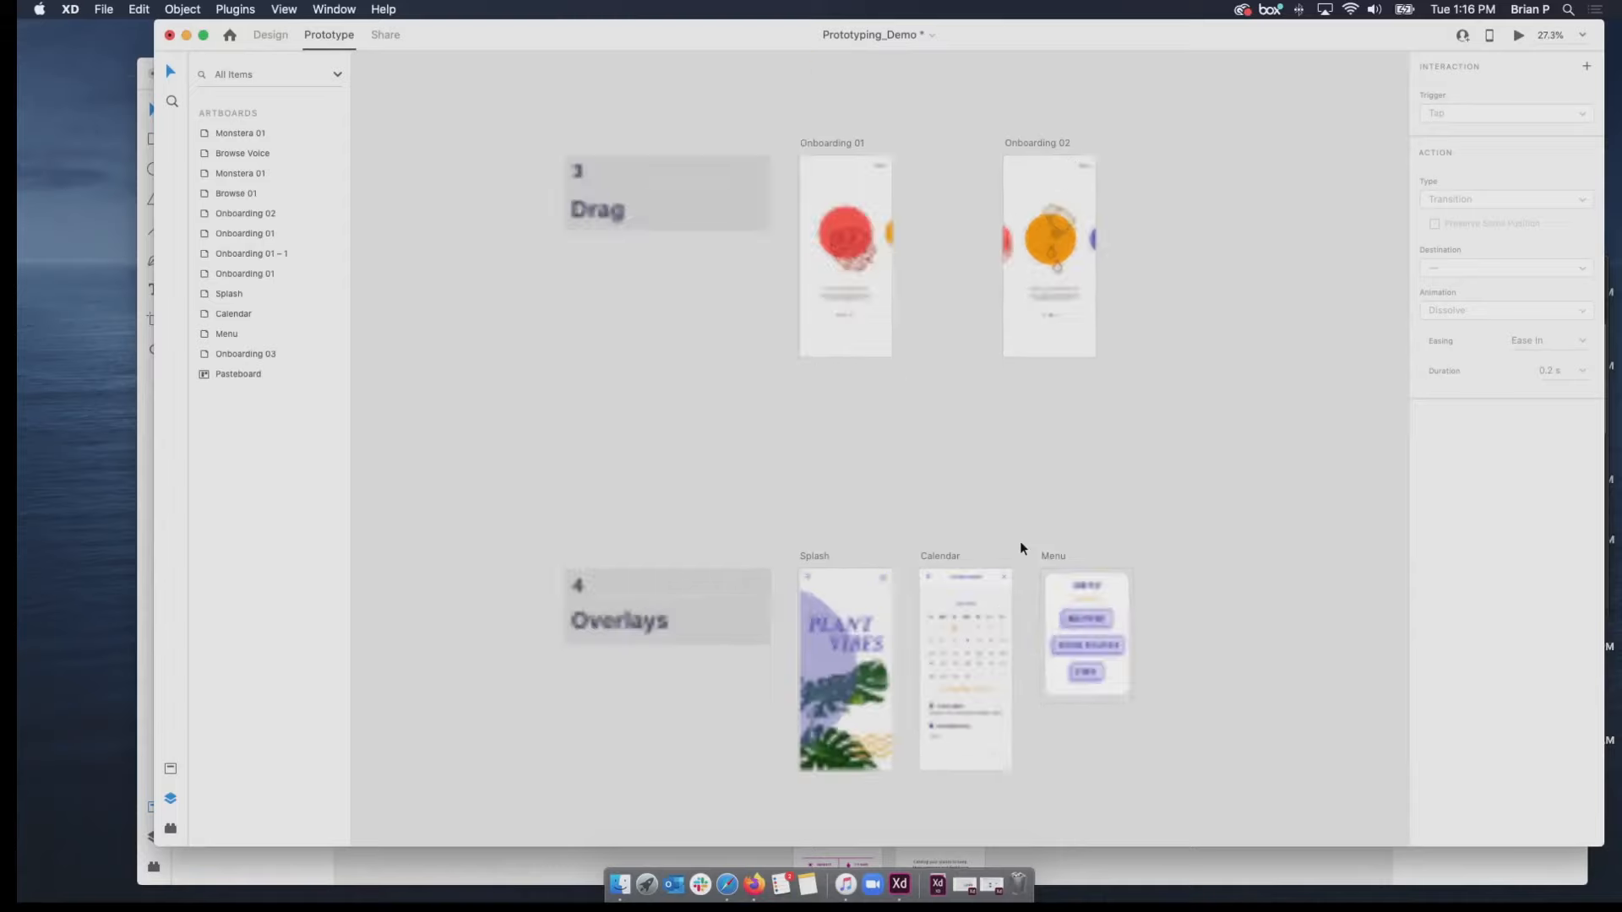
drag(1008, 540, 1001, 376)
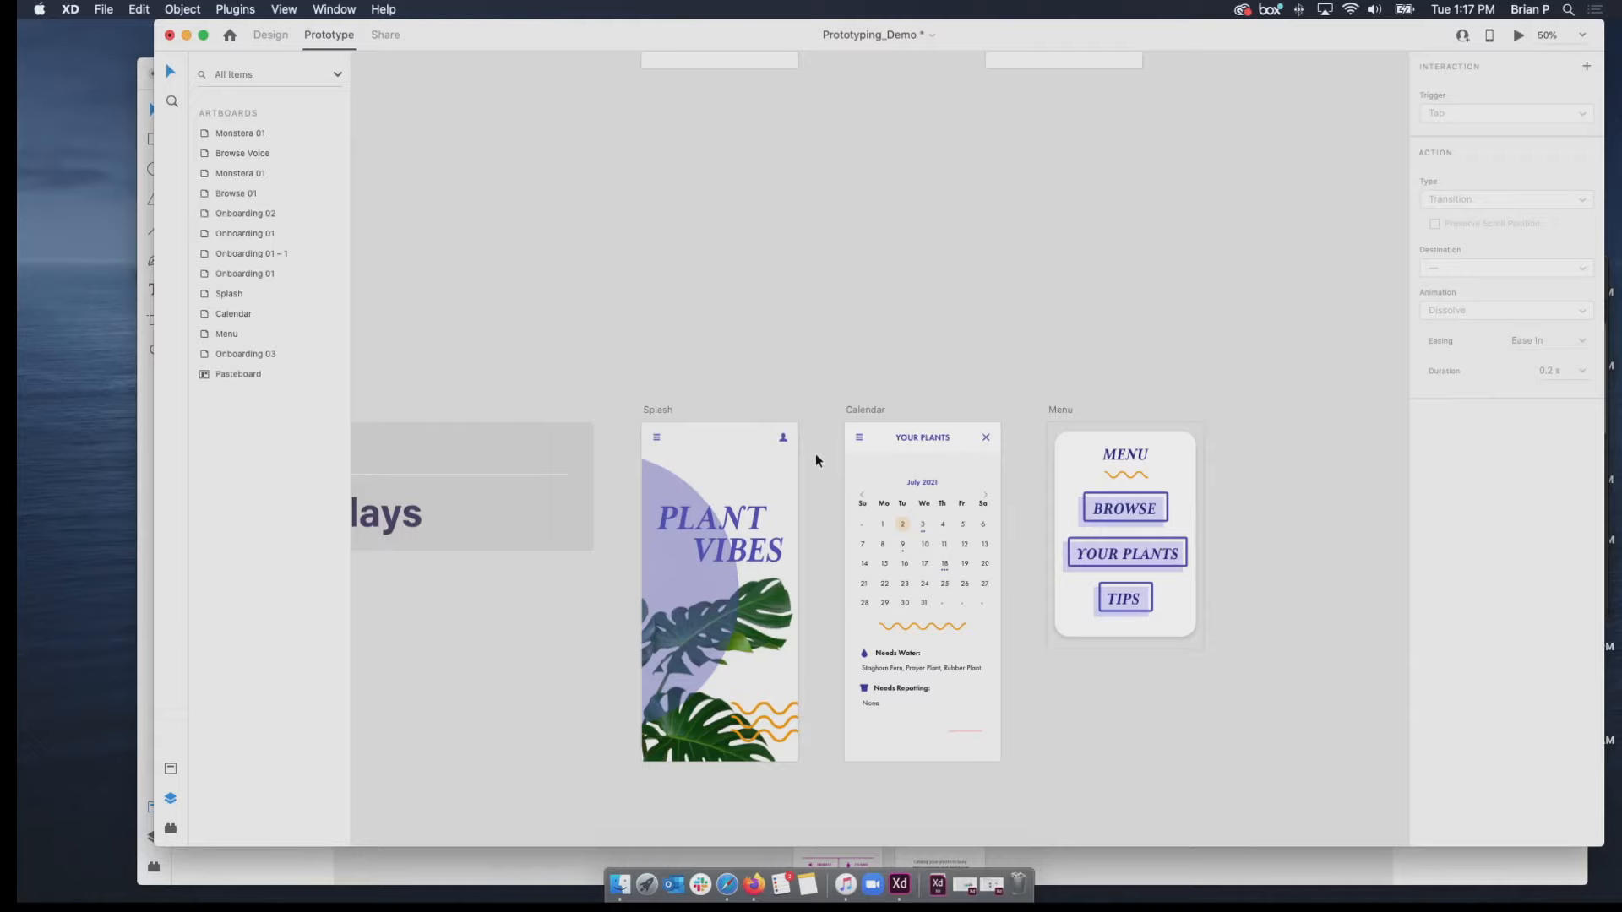
click(1518, 35)
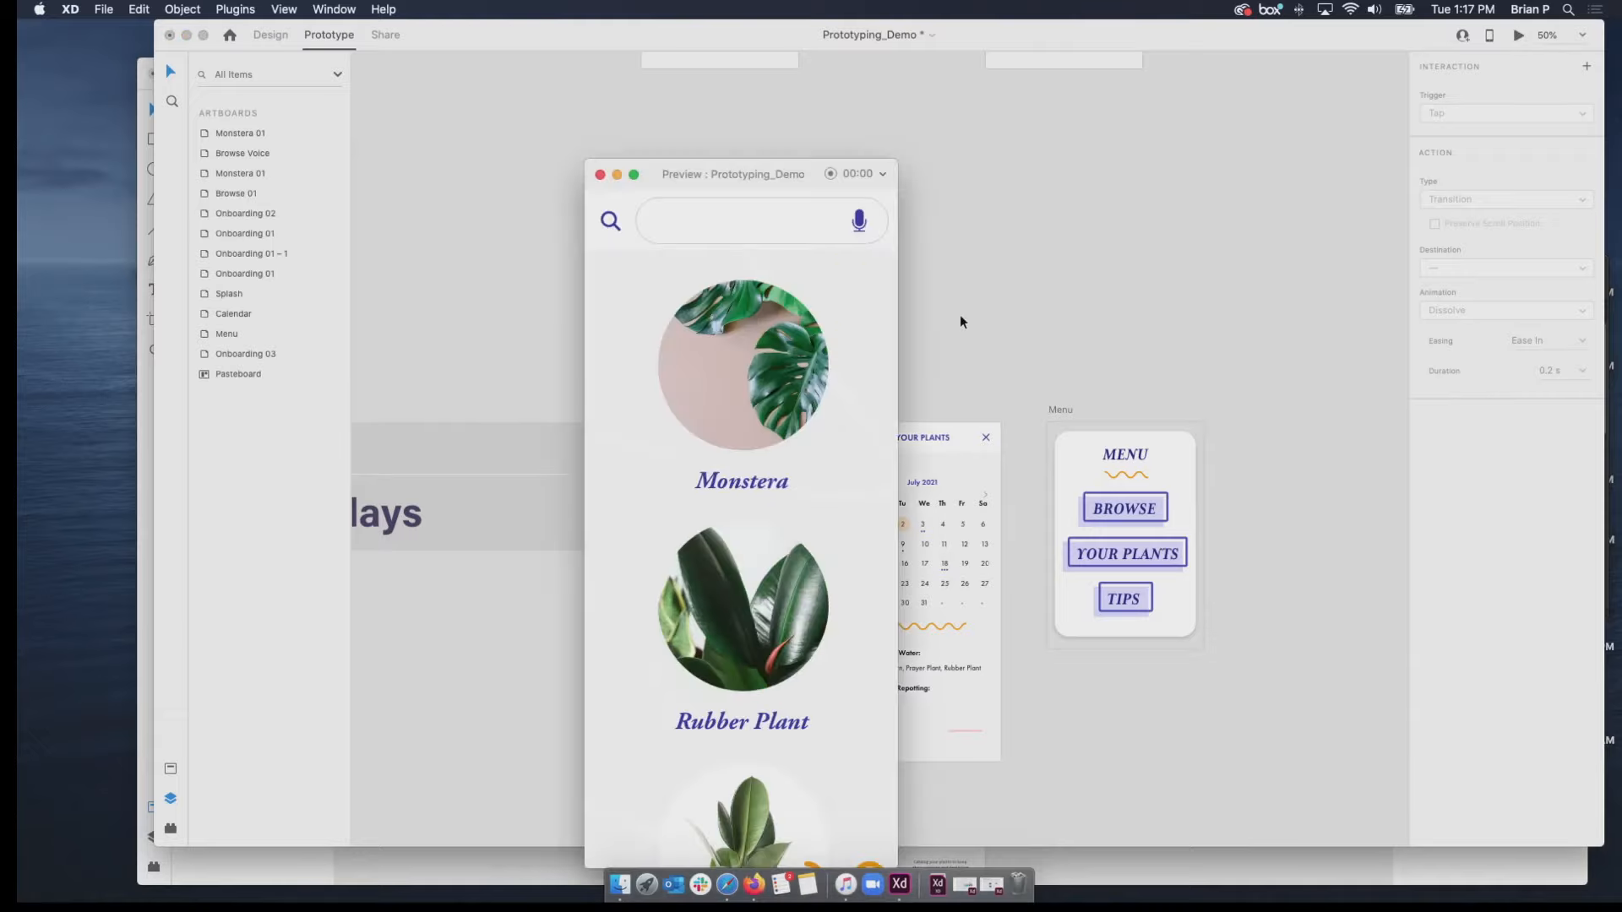
click(601, 175)
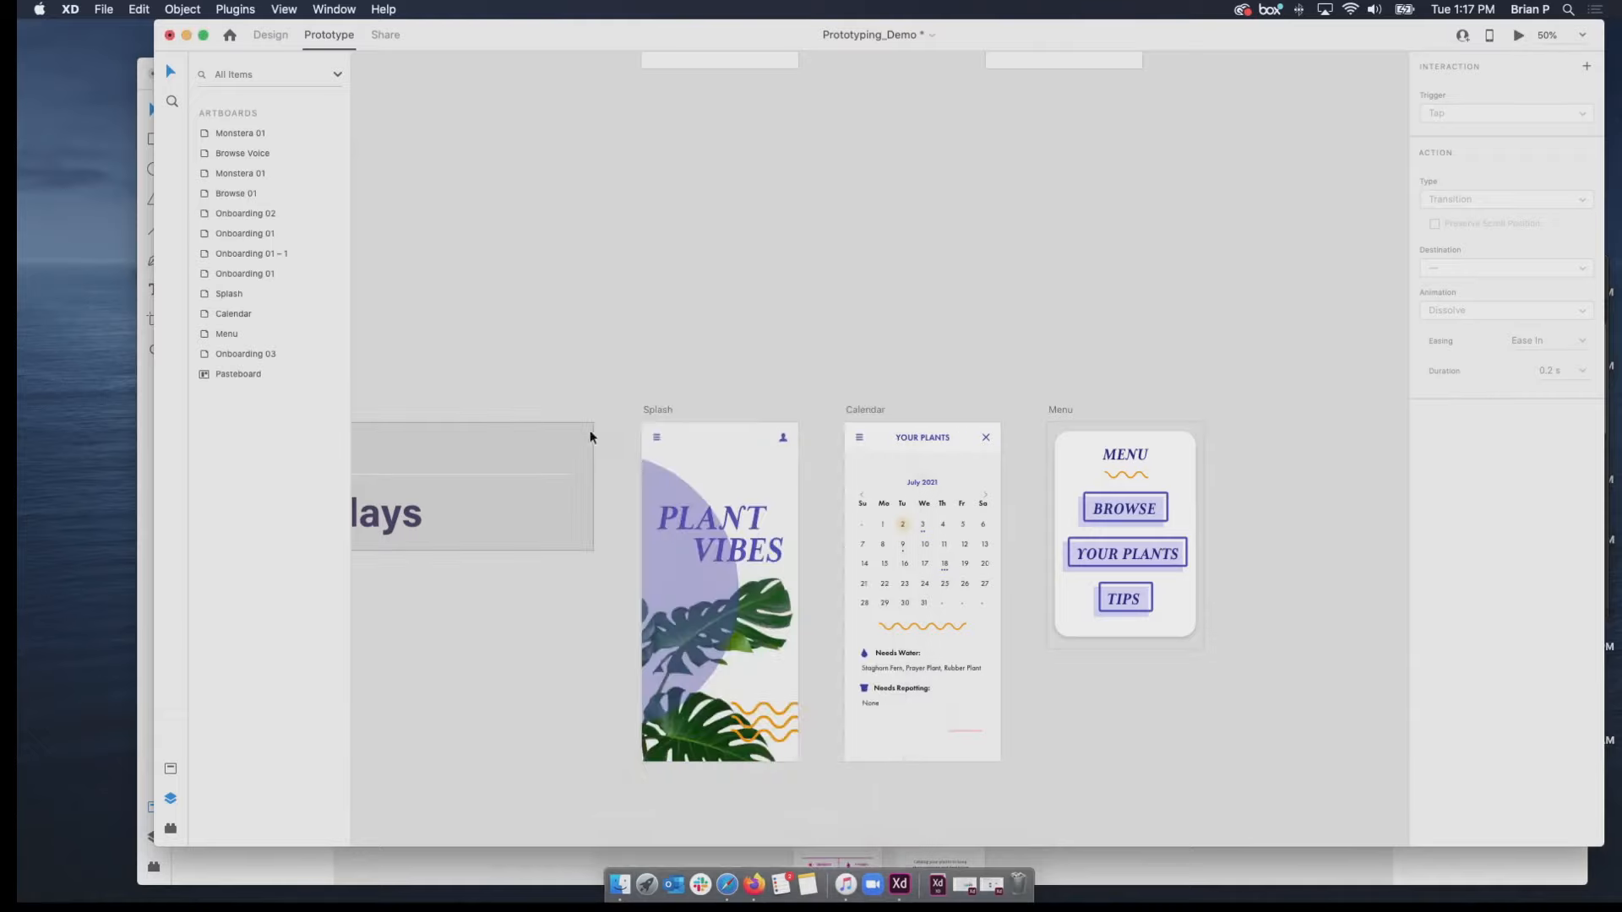
click(652, 410)
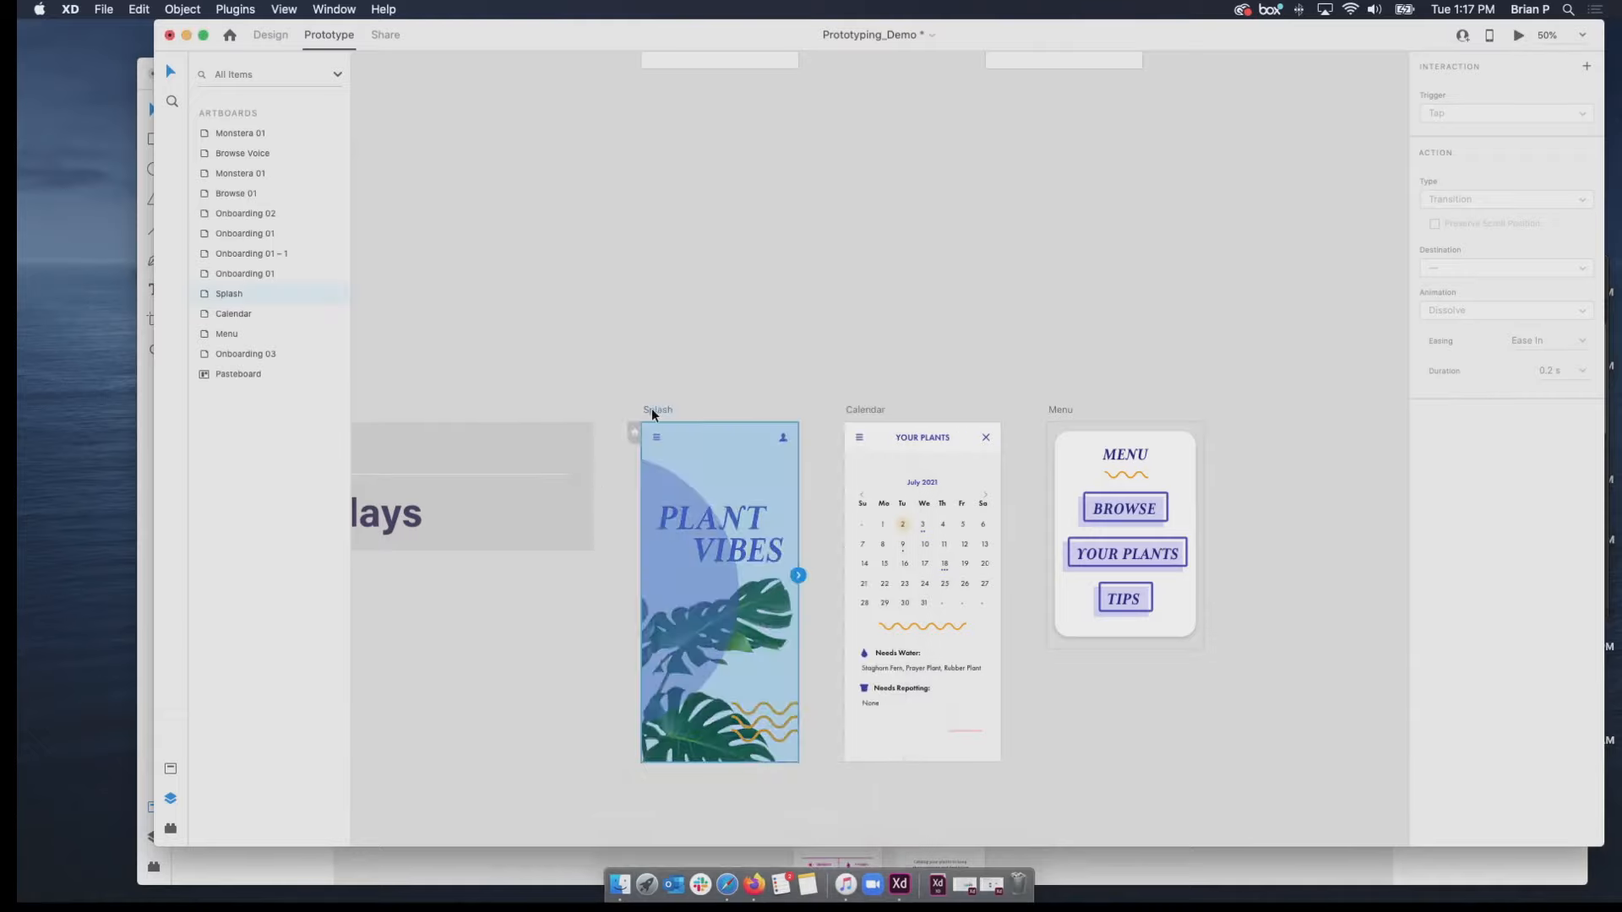
click(1518, 35)
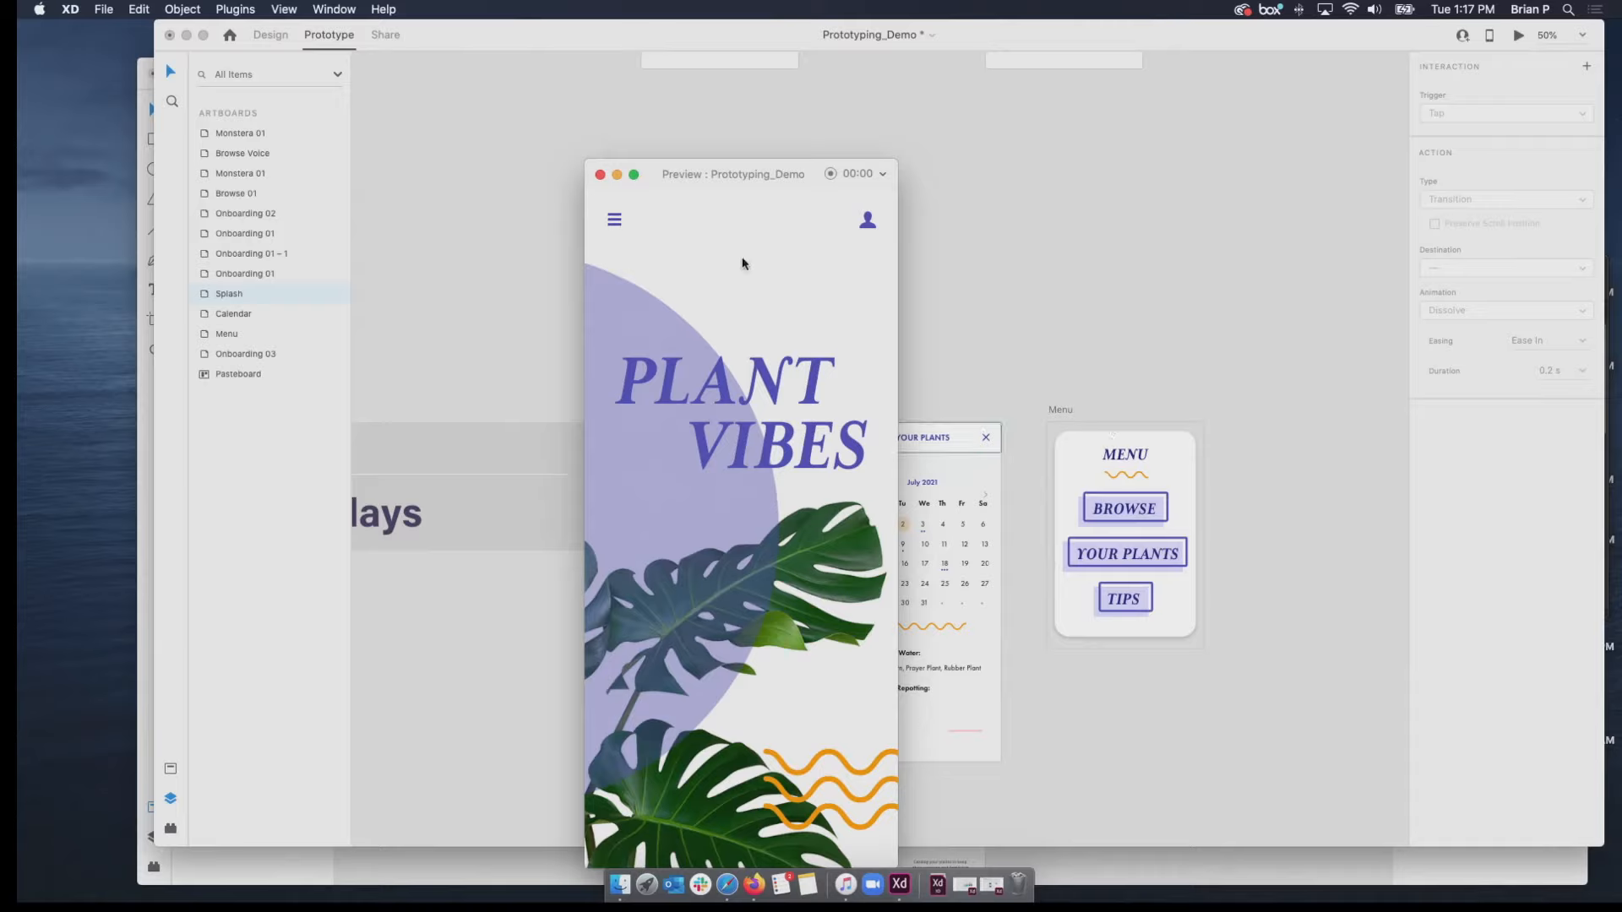
click(600, 175)
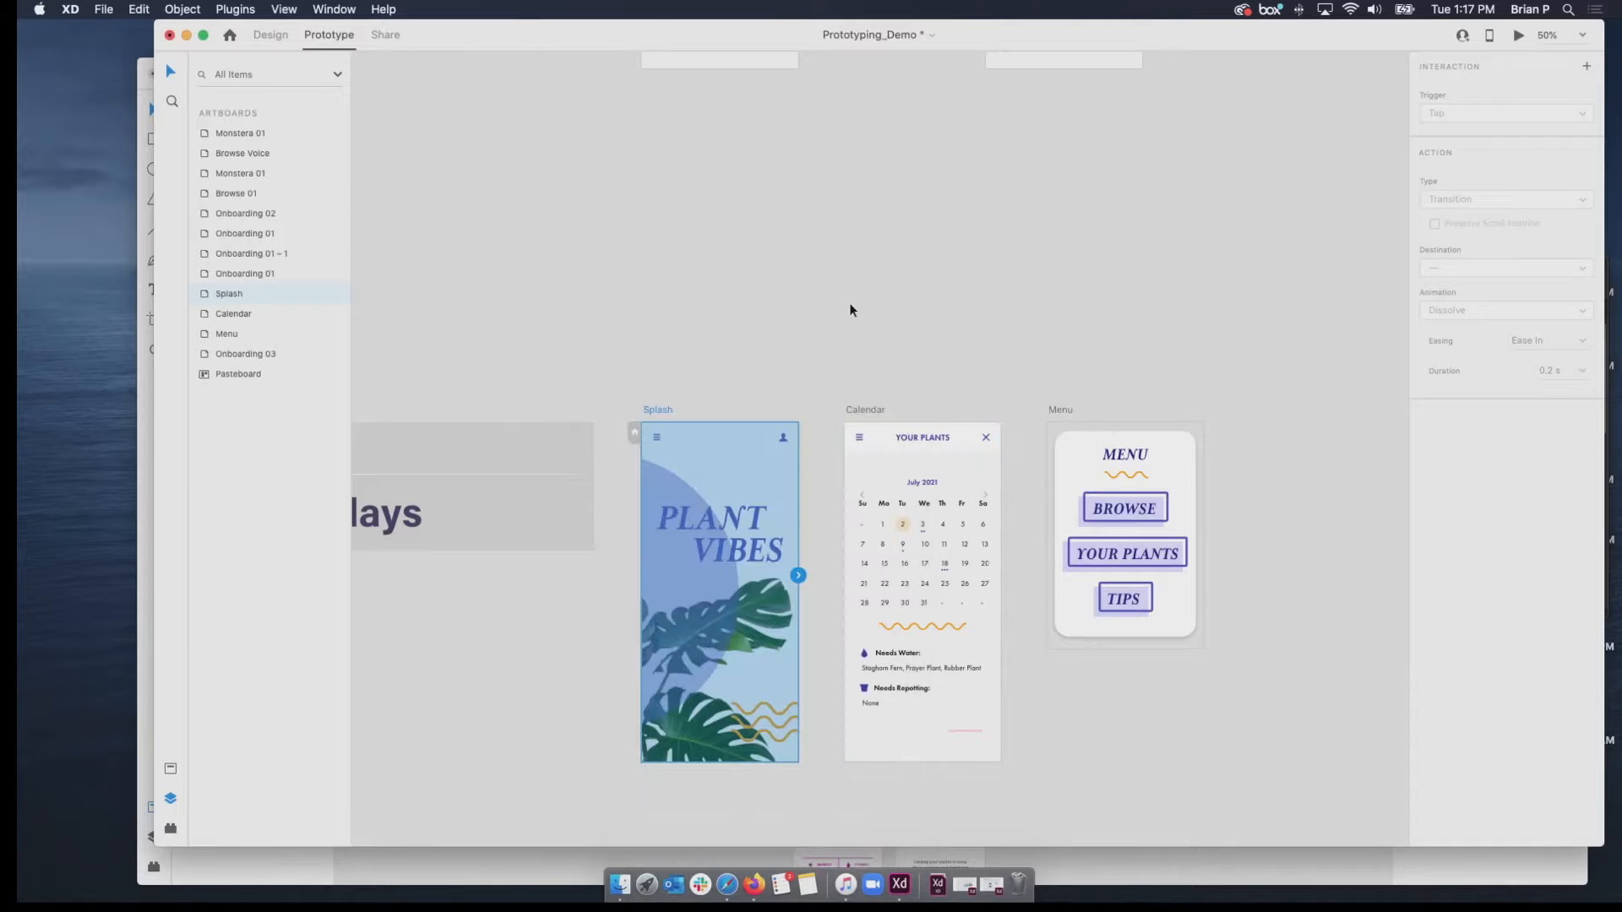
Link the Ico Menu icon on the Splash artboard to the Menu artboard with the Overlay action type.
click(1059, 412)
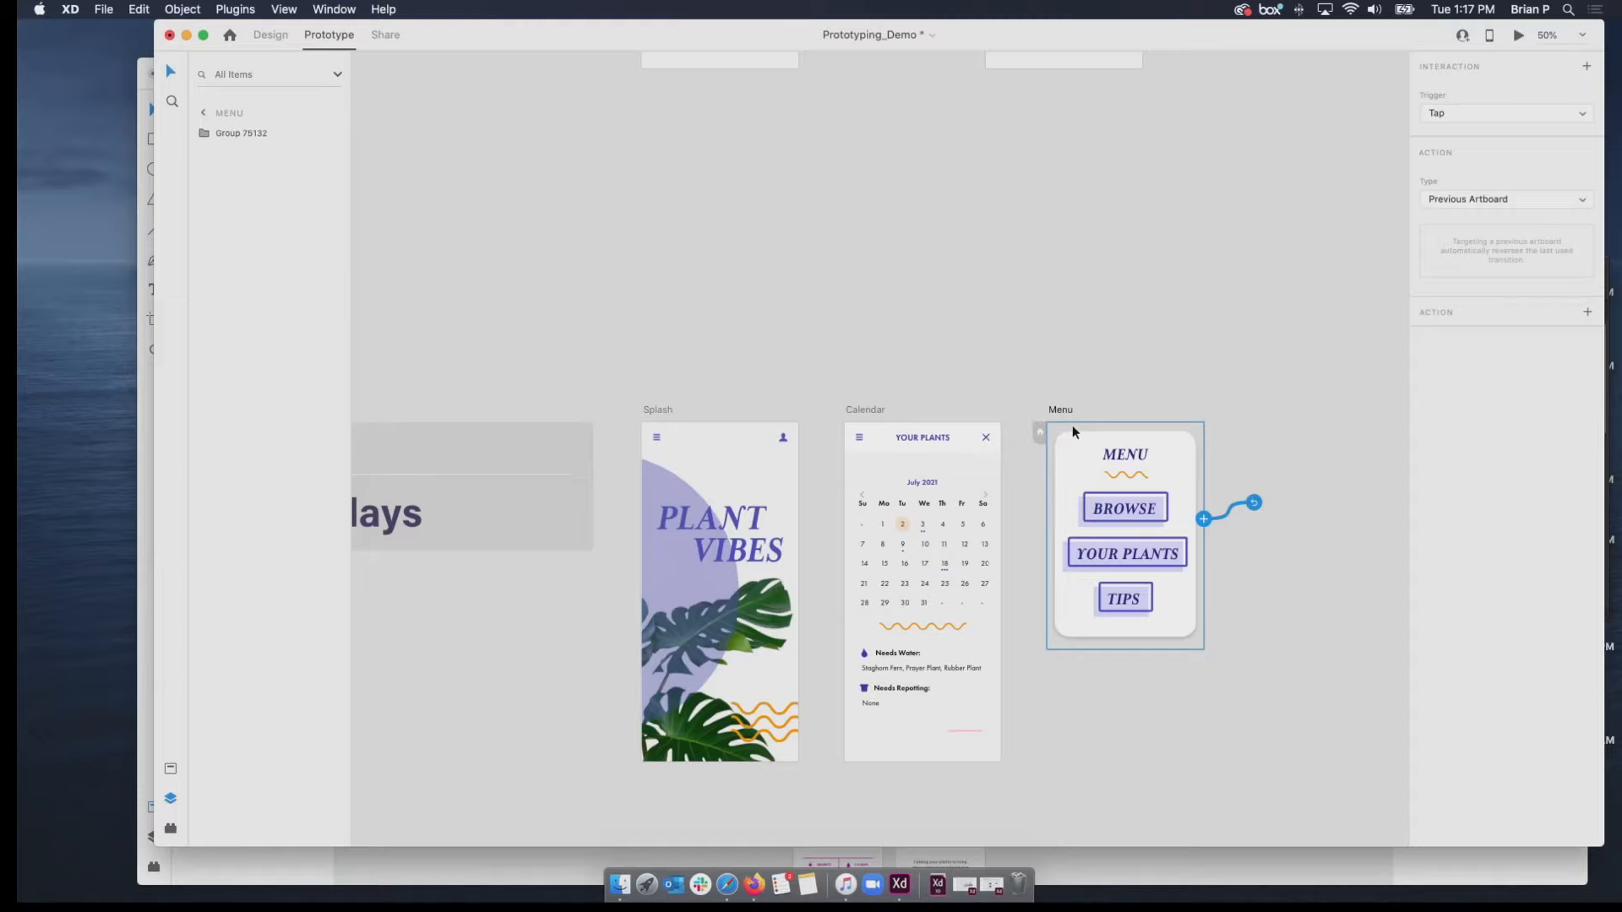
click(659, 412)
click(659, 438)
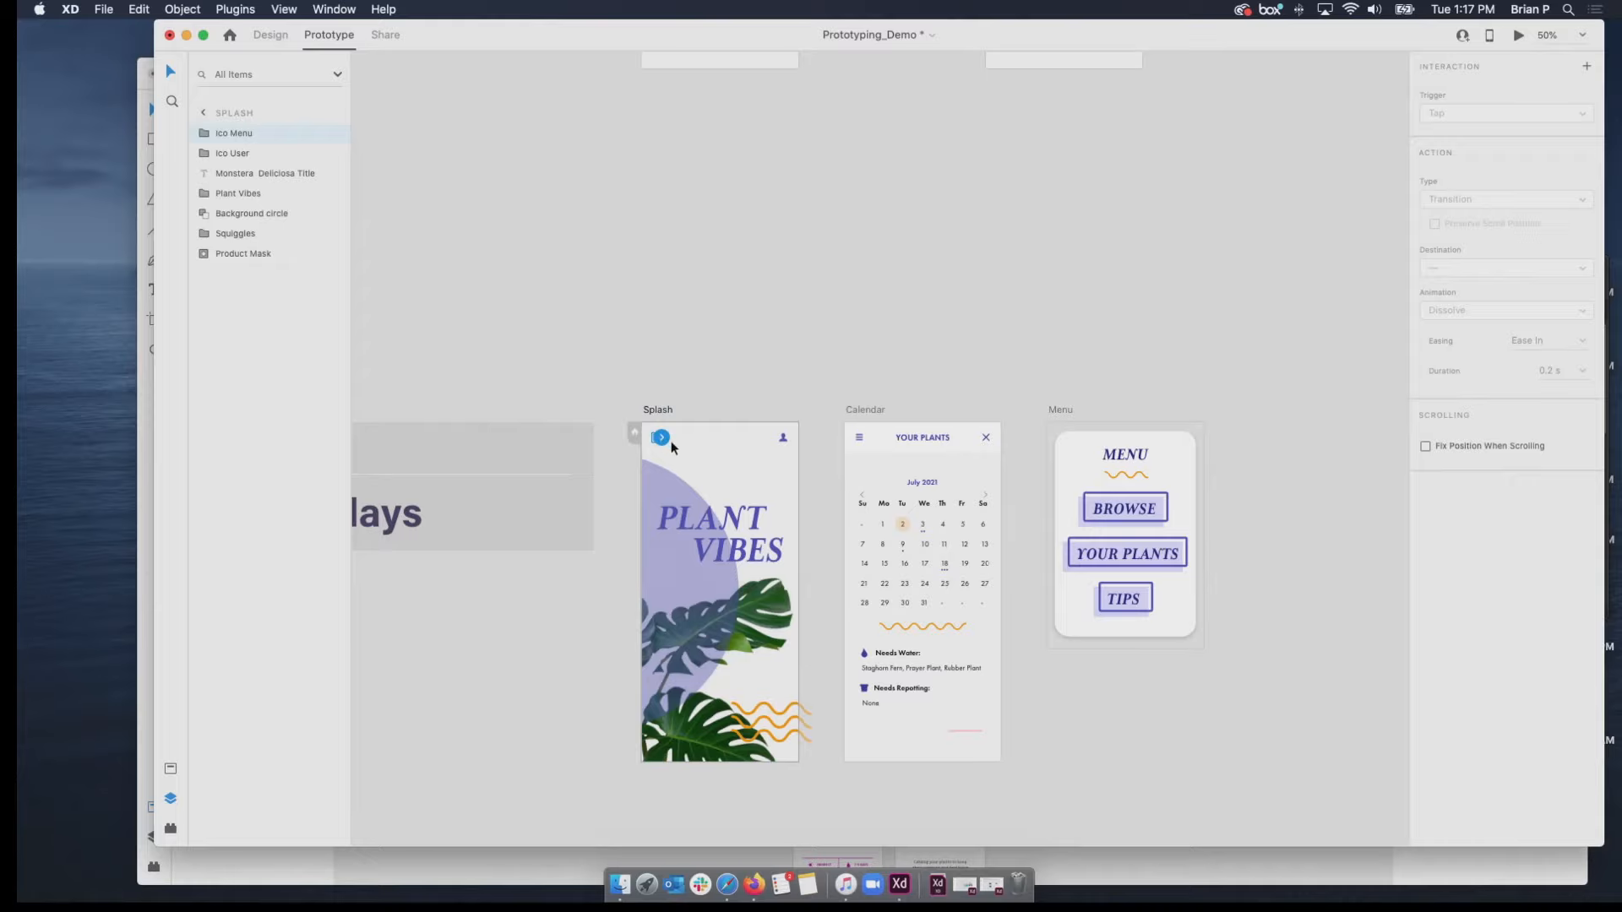
scroll(670, 439, up, 5)
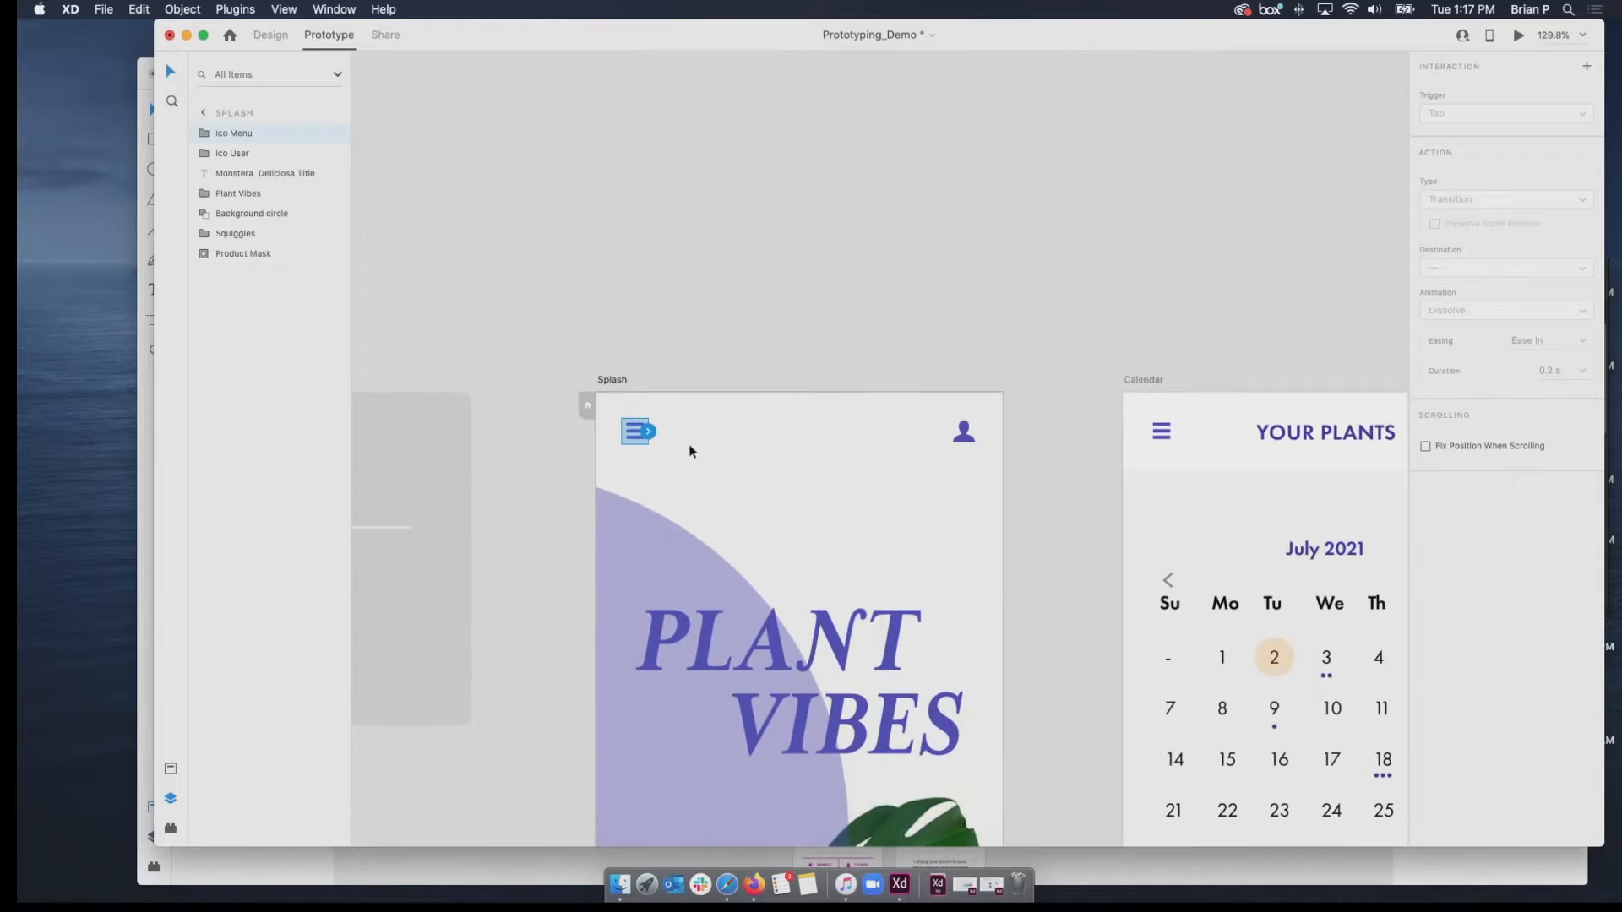
scroll(775, 509, down, 5)
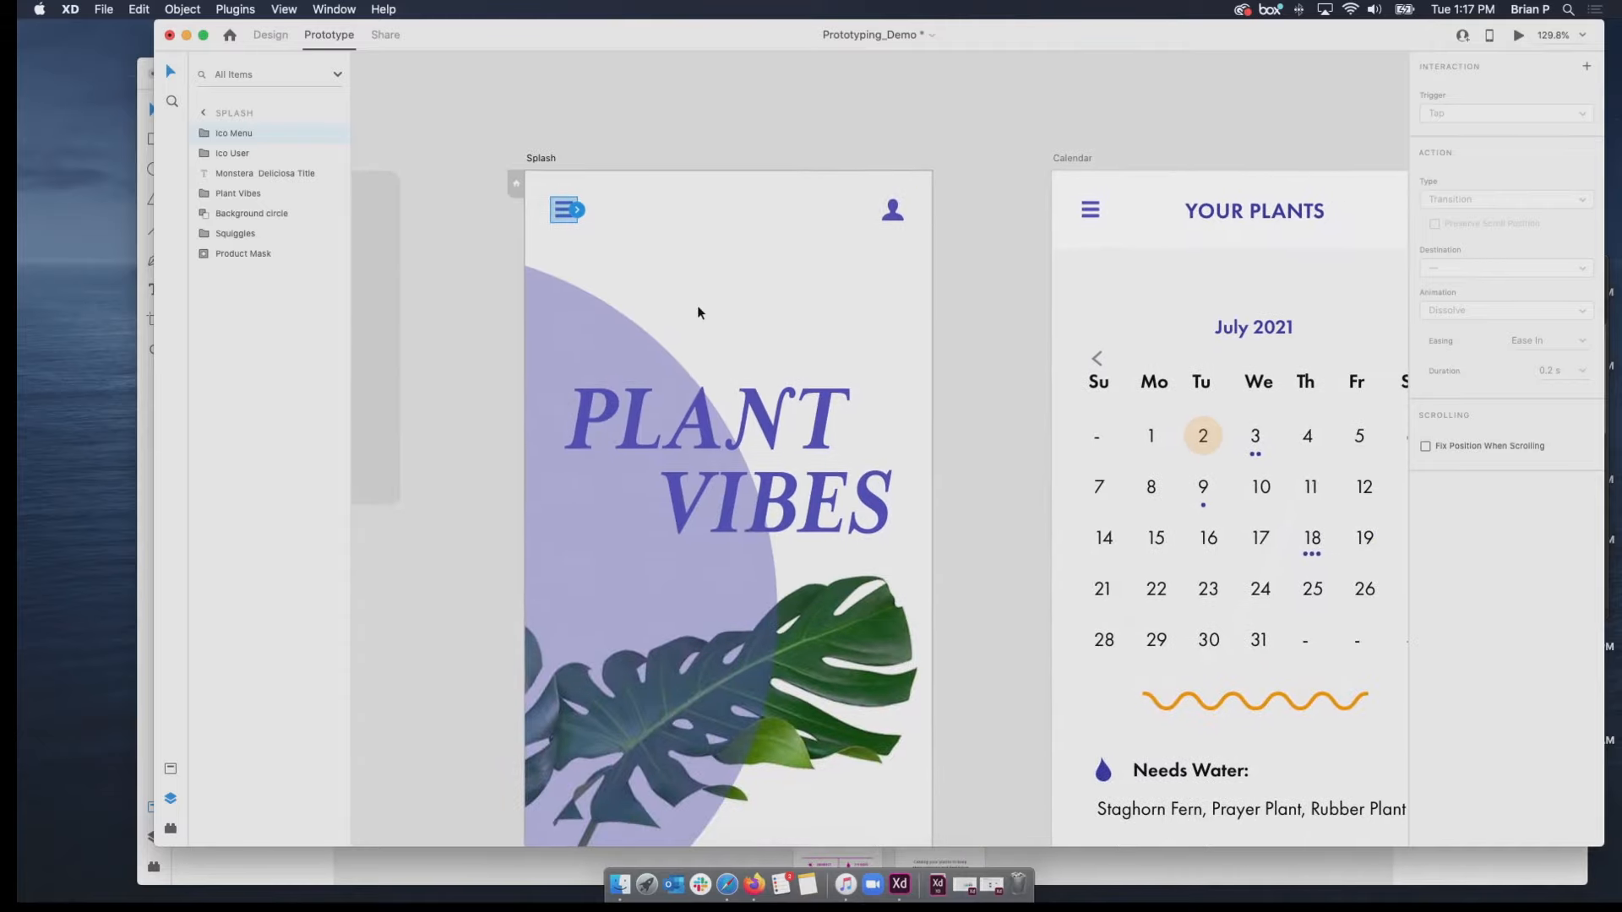
scroll(698, 312, down, 2)
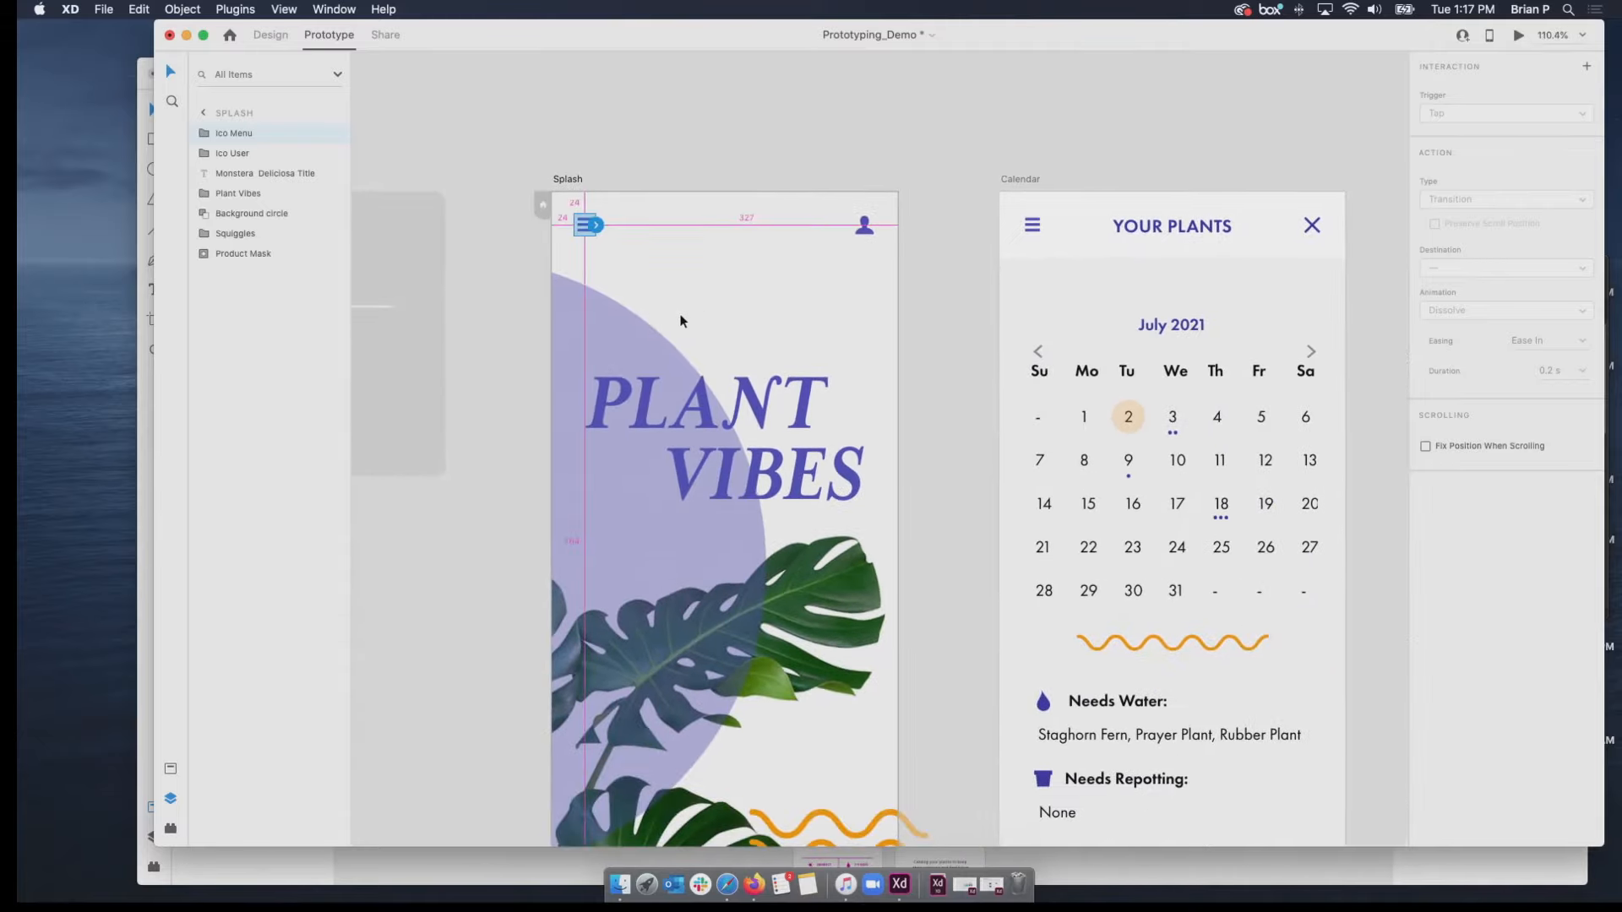
scroll(684, 320, down, 2)
drag(605, 247, 1357, 242)
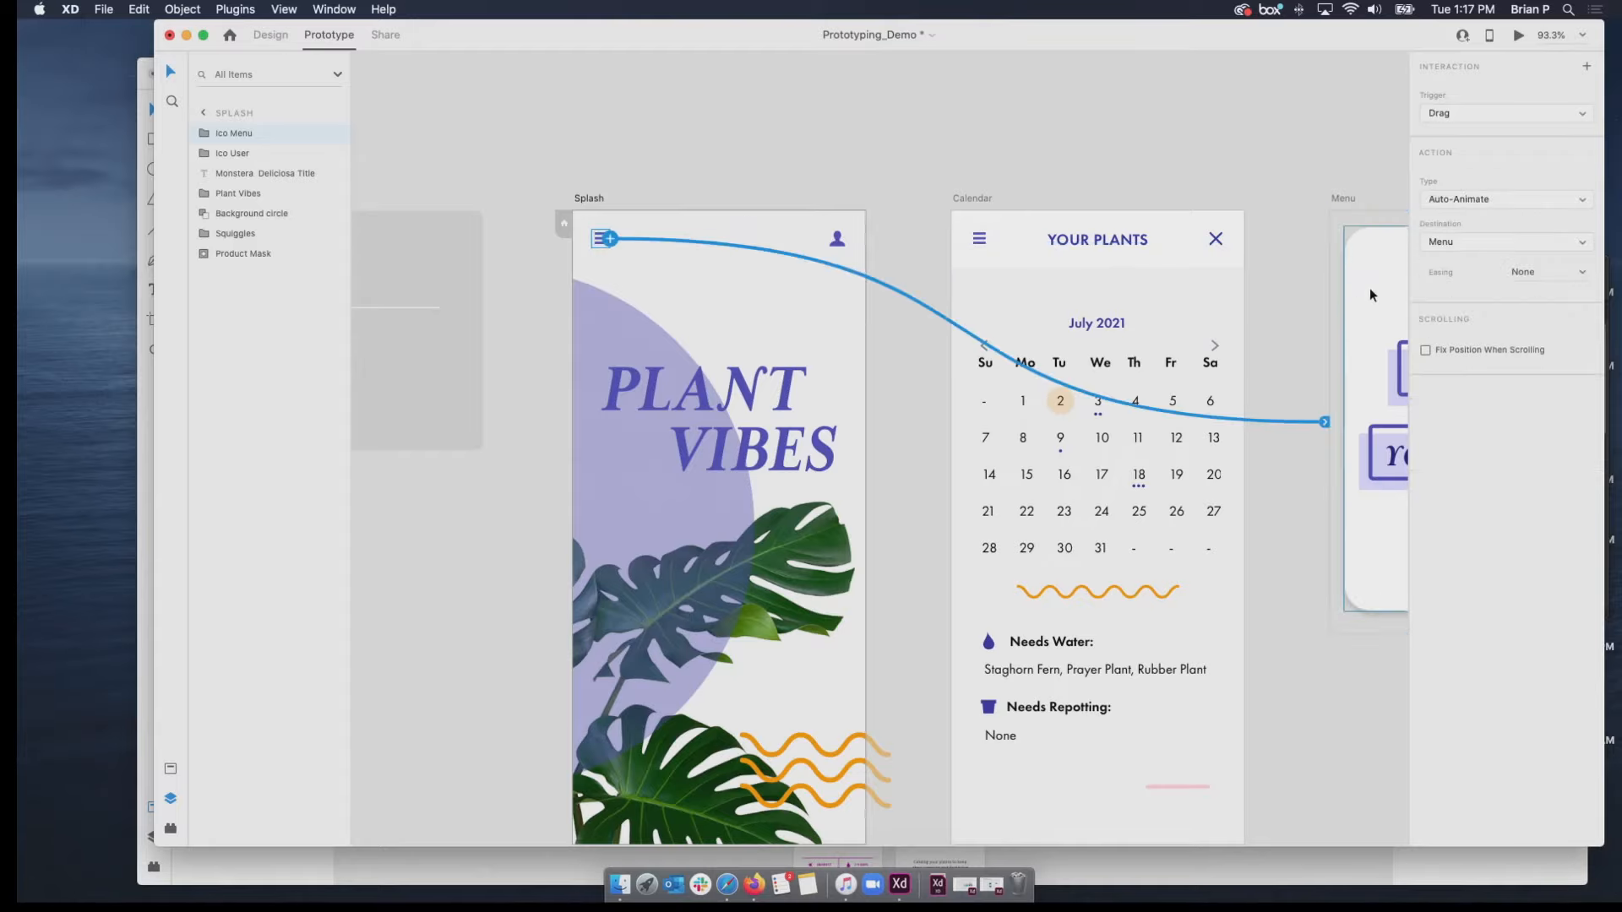
click(1538, 200)
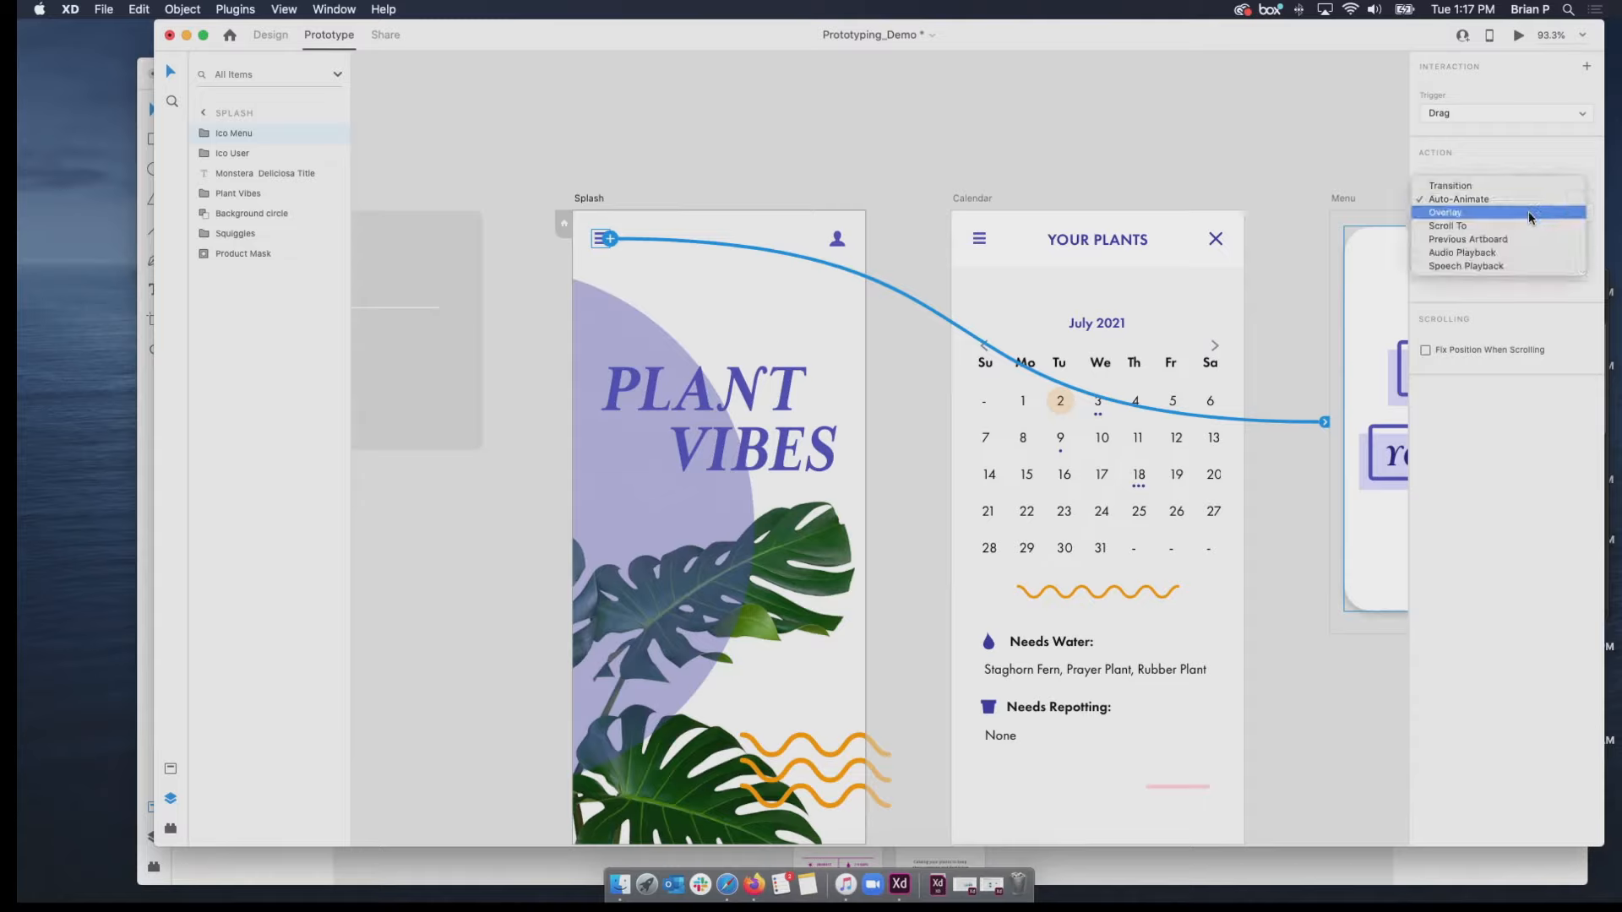
click(1528, 211)
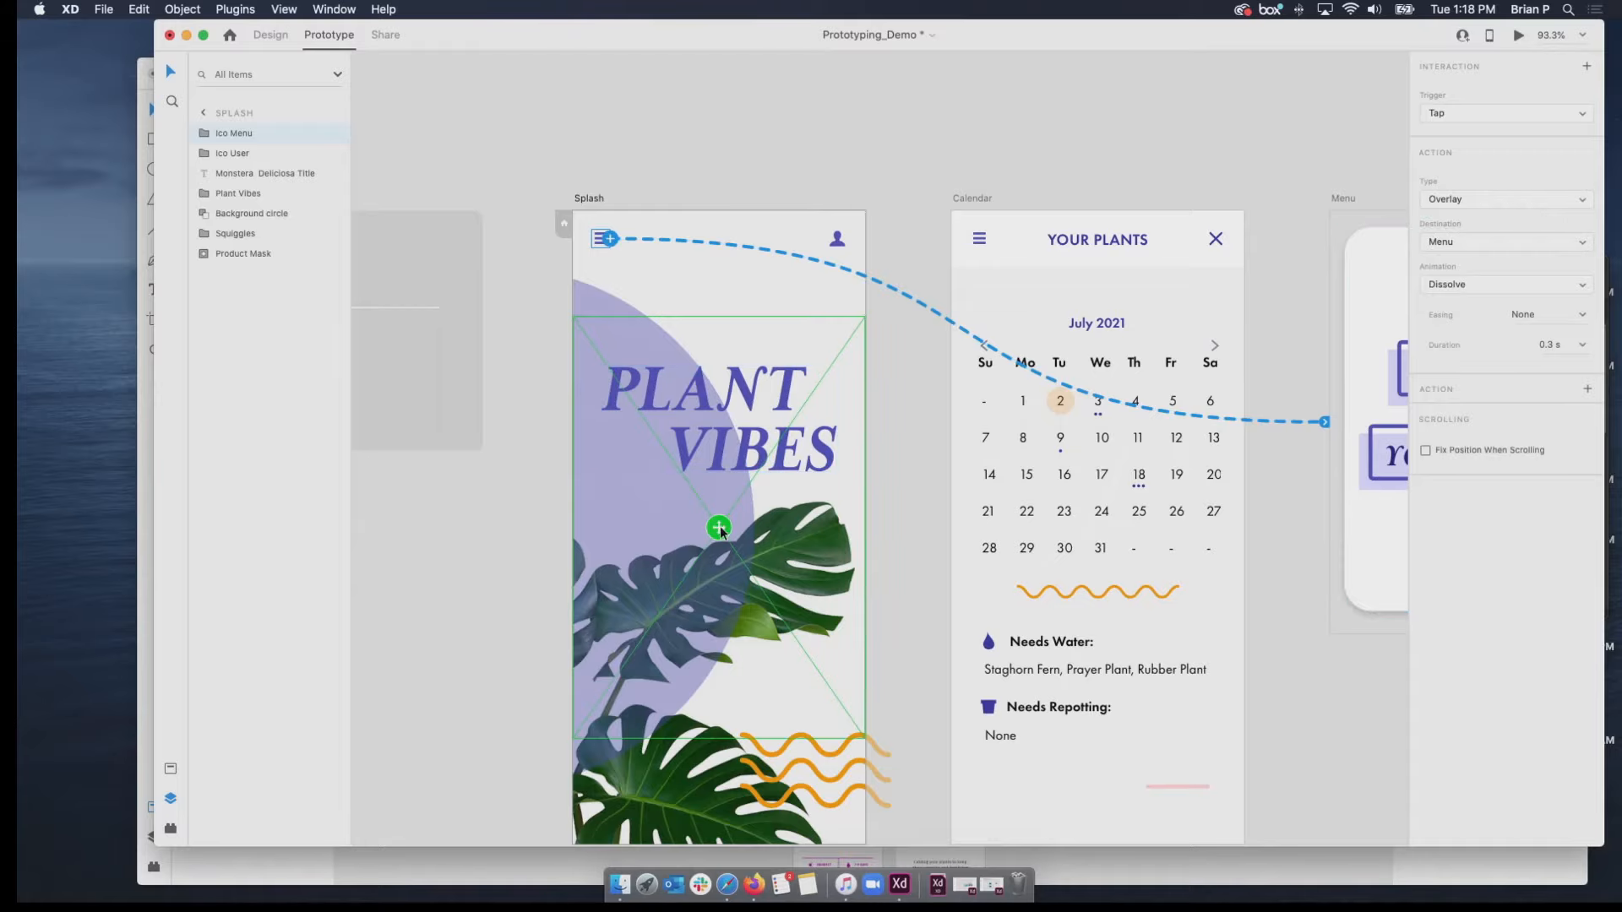
Set the Menu overlay's animation to Slide Up and position the overlay at the bottom edge of the Splash artboard.
scroll(721, 528, up, 2)
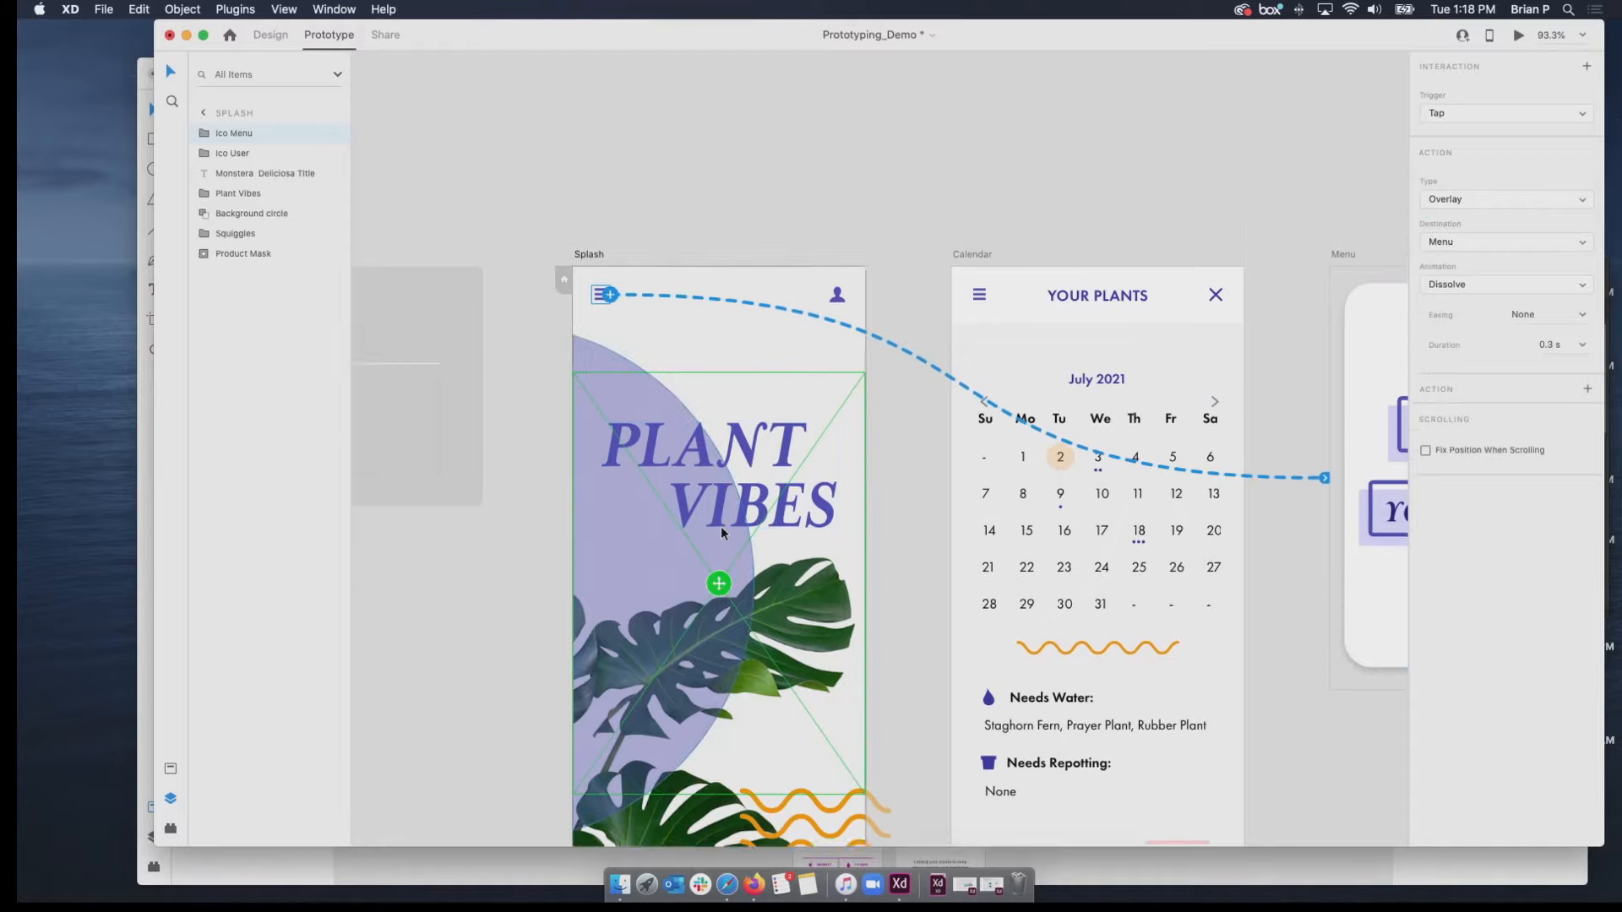
scroll(721, 528, down, 4)
drag(719, 461, 734, 402)
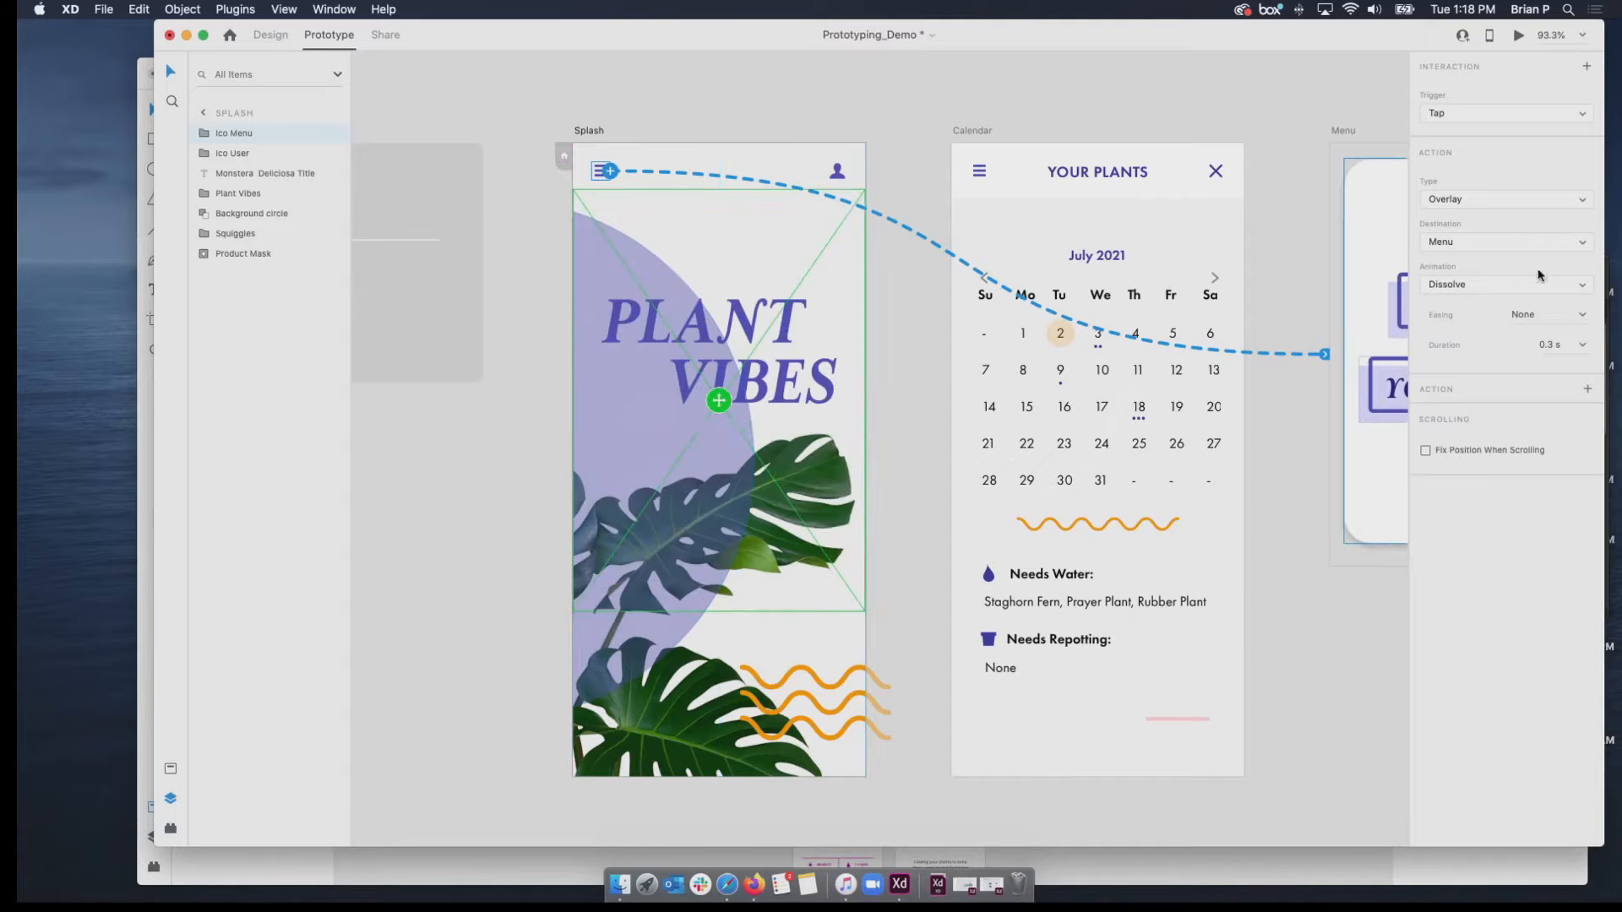
click(1506, 285)
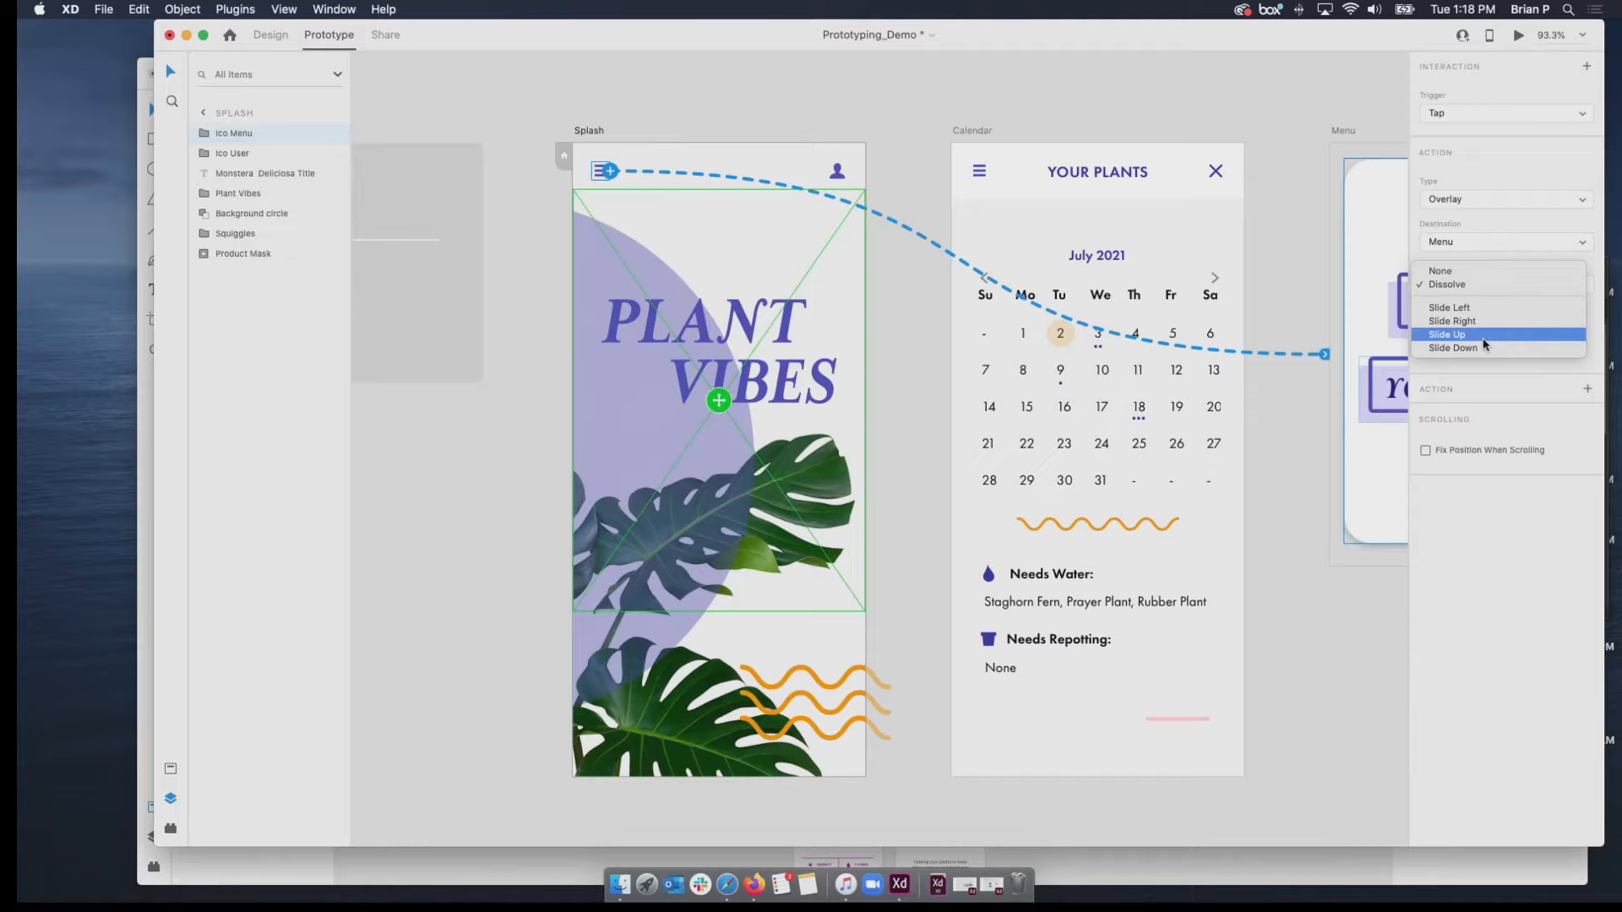
click(1484, 337)
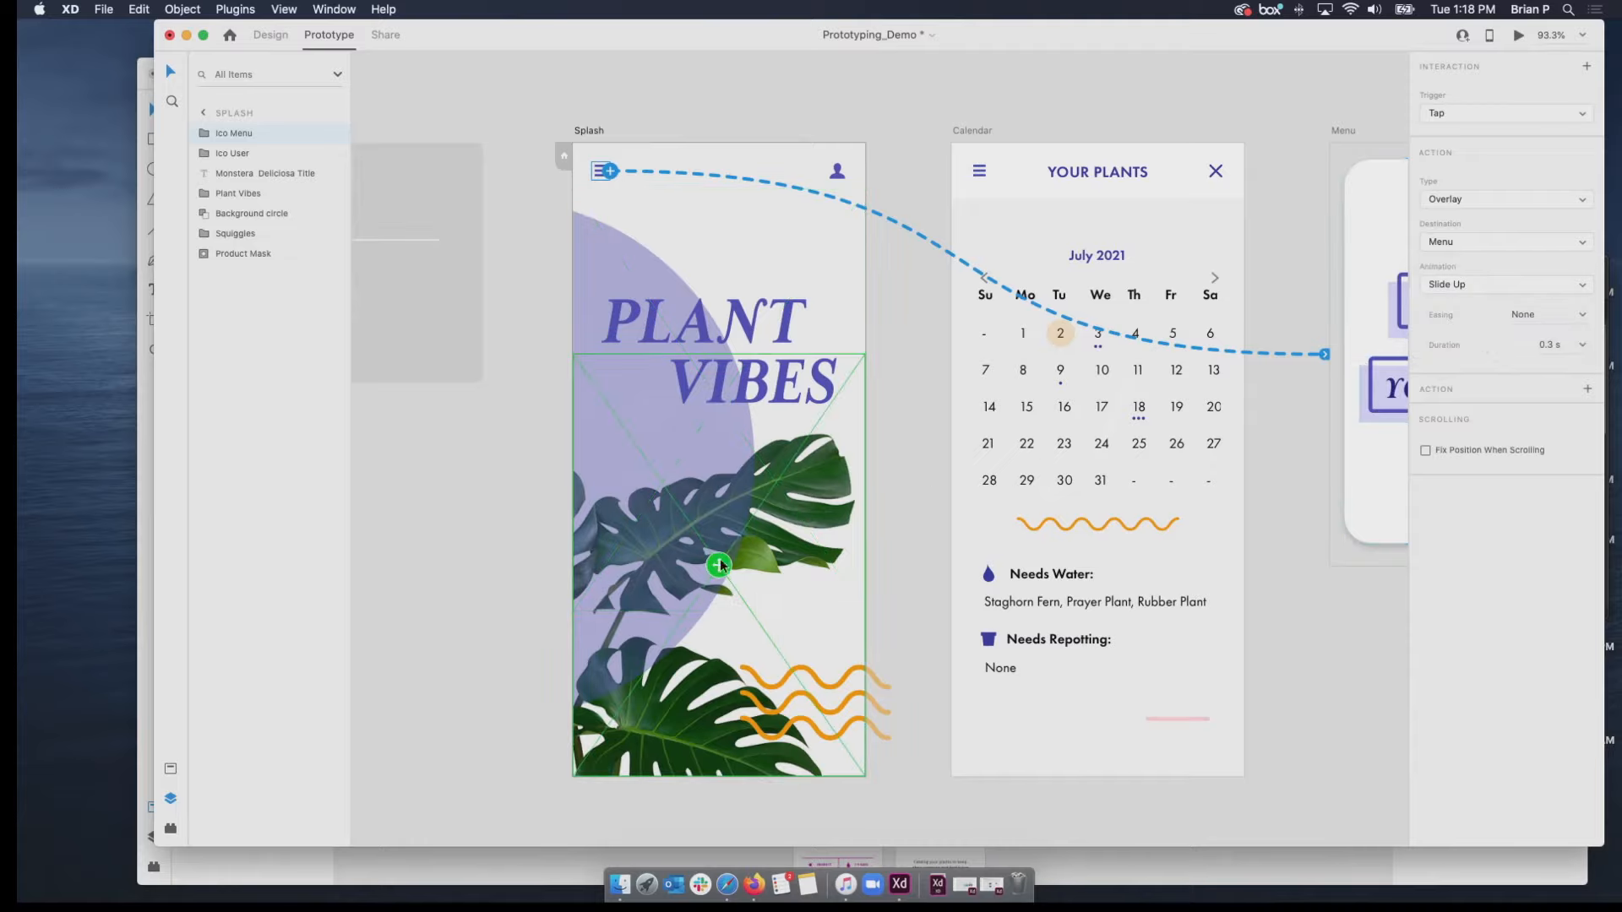
drag(720, 565, 703, 617)
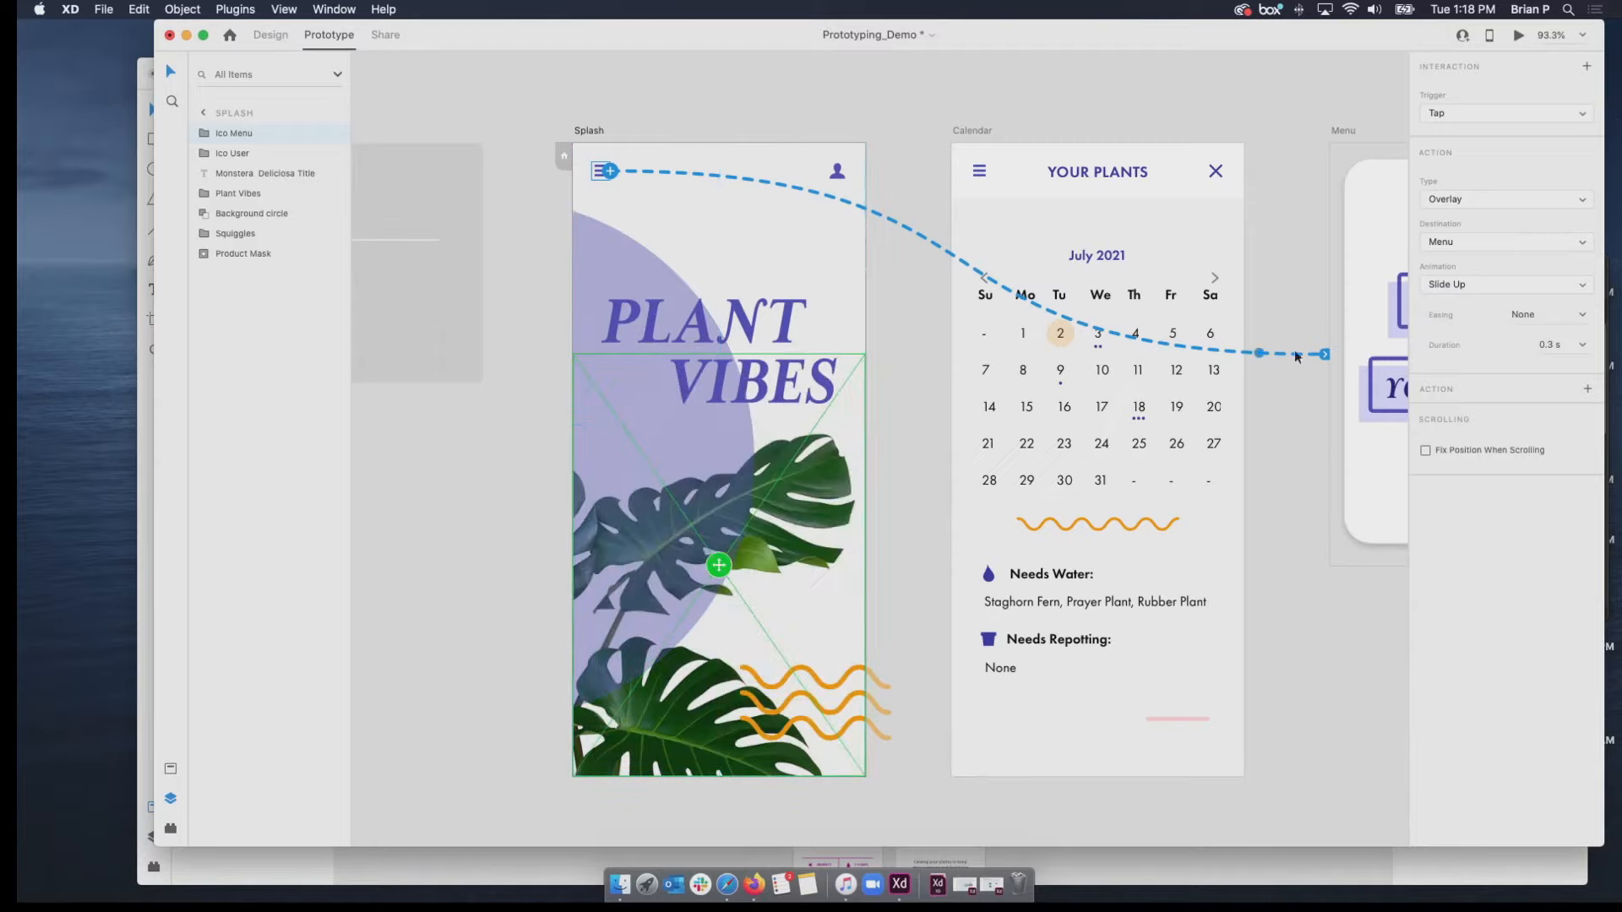
click(688, 94)
Preview from the Splash artboard, test opening and dismissing the Menu overlay with the menu icon, and close the preview.
click(589, 130)
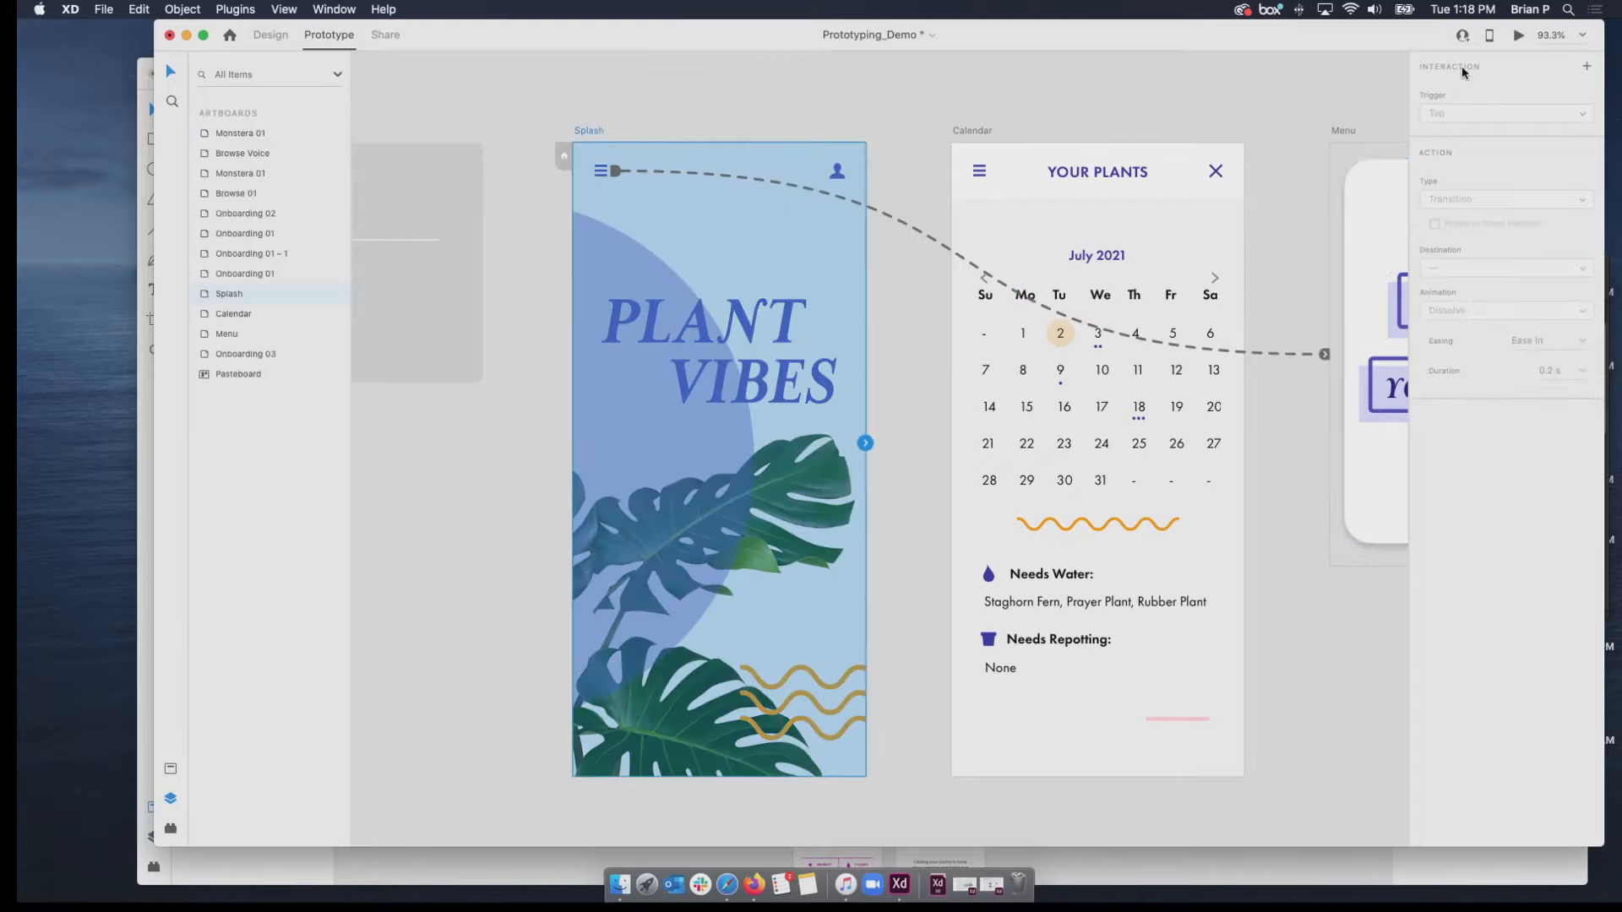
click(1519, 36)
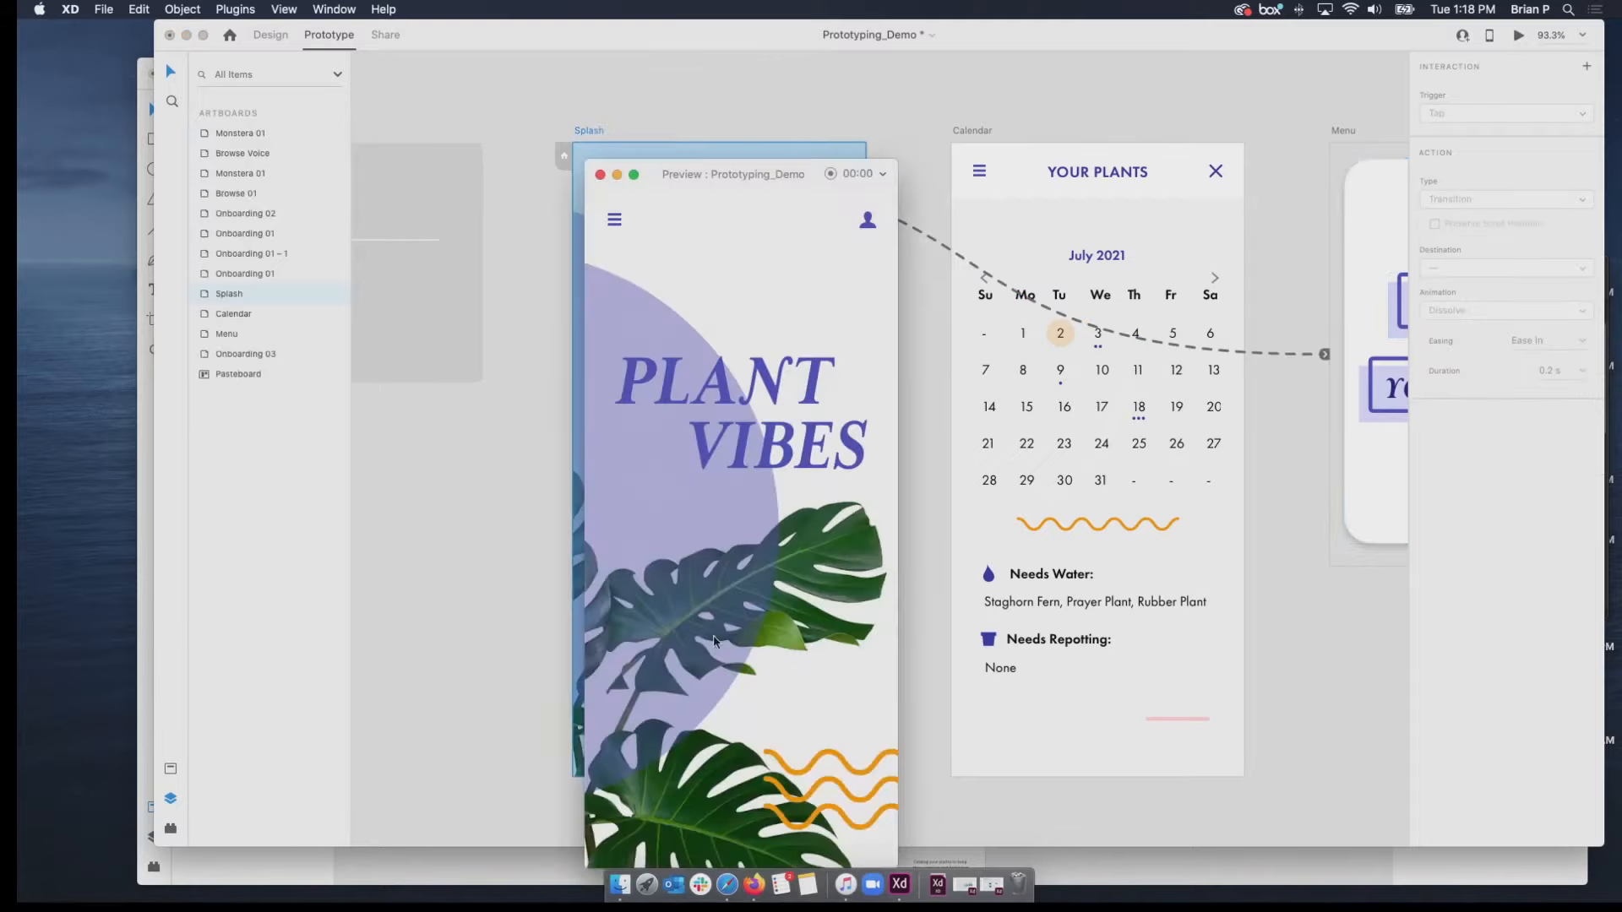
click(613, 219)
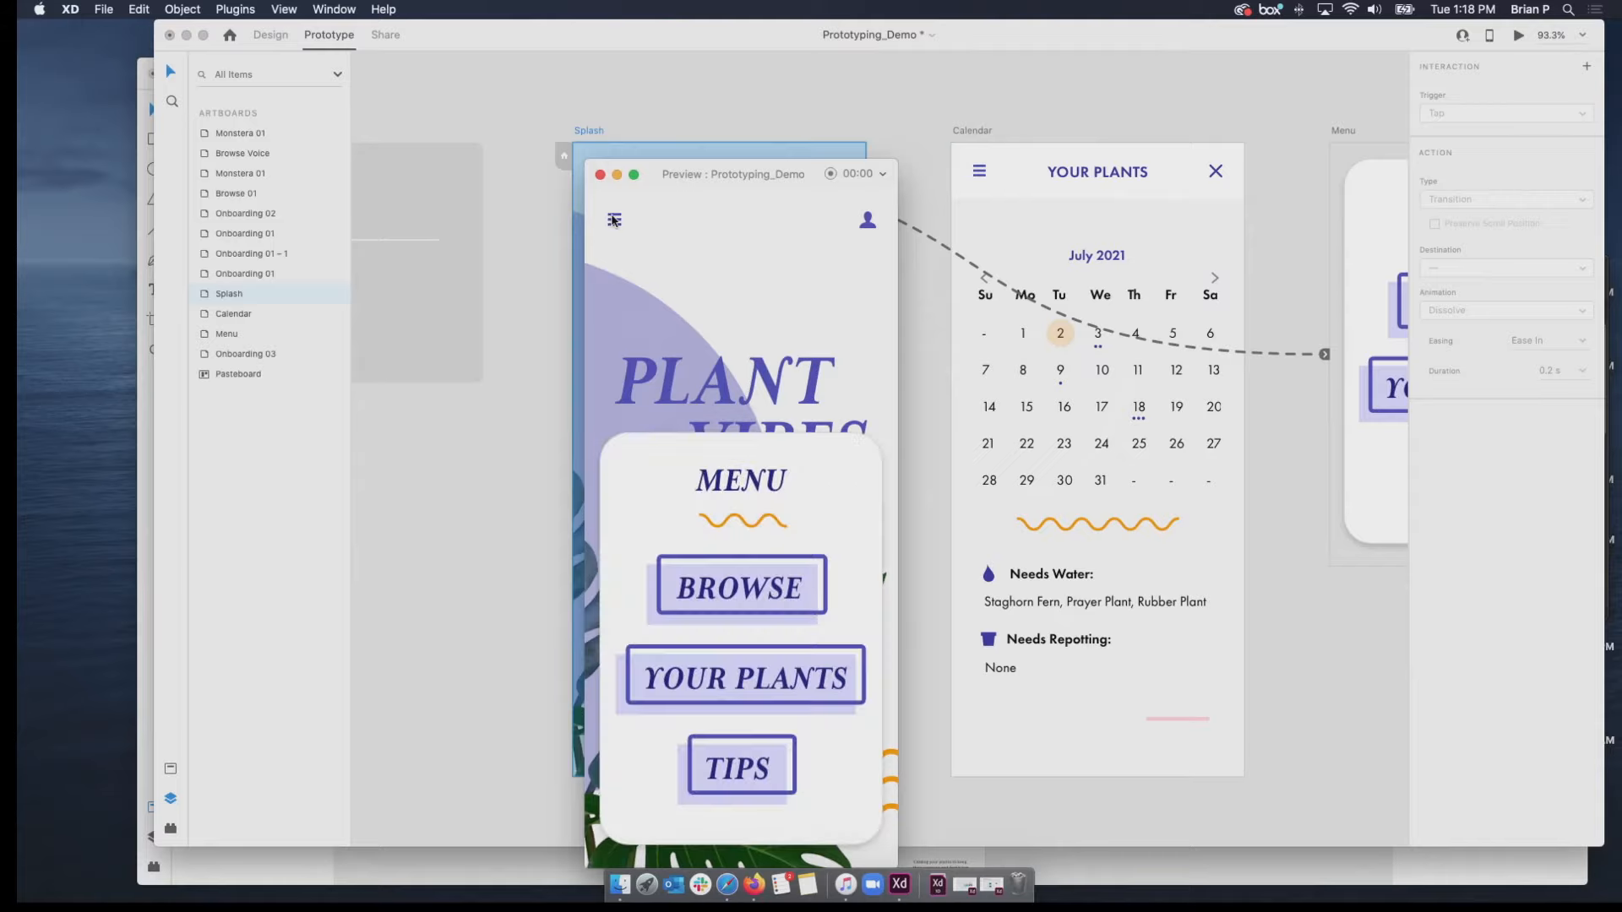
click(721, 415)
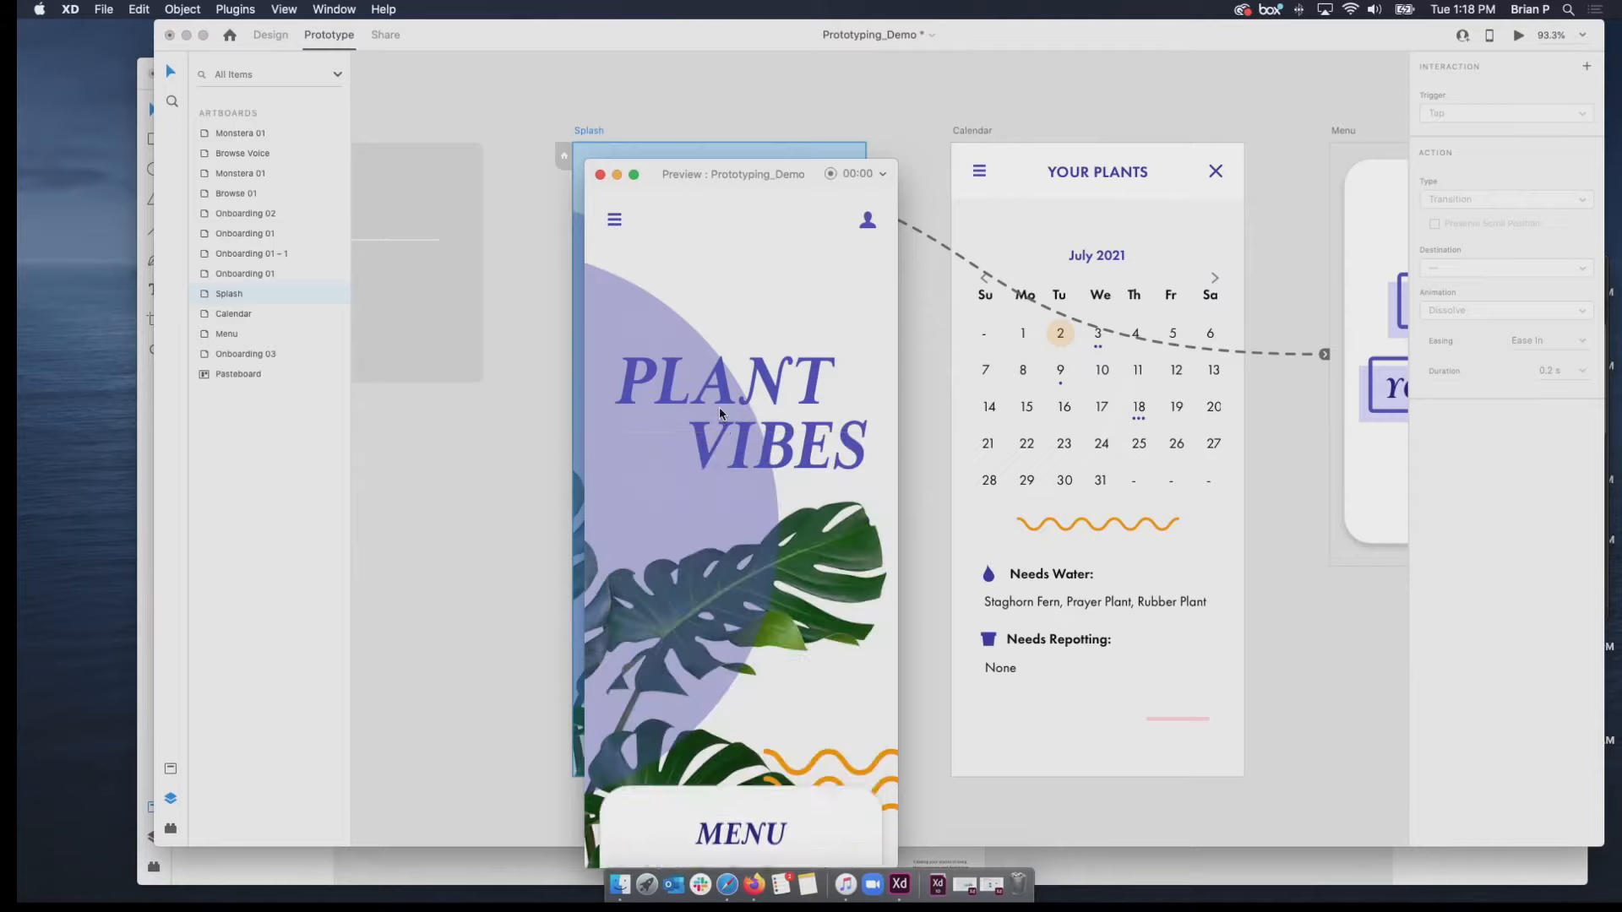
click(614, 220)
click(612, 300)
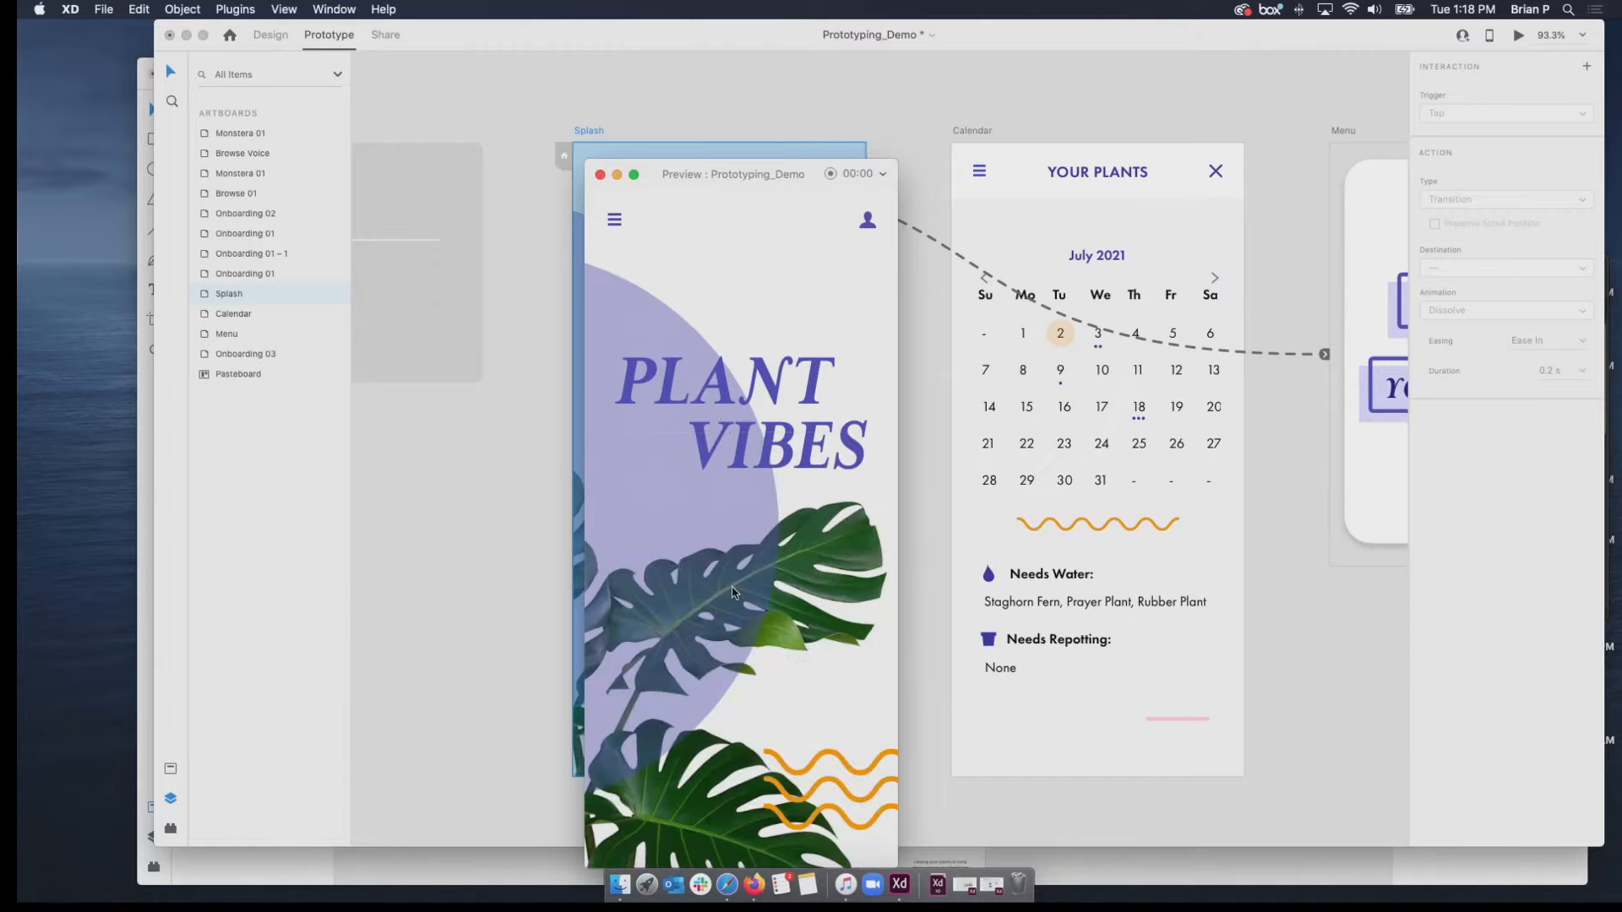
click(600, 174)
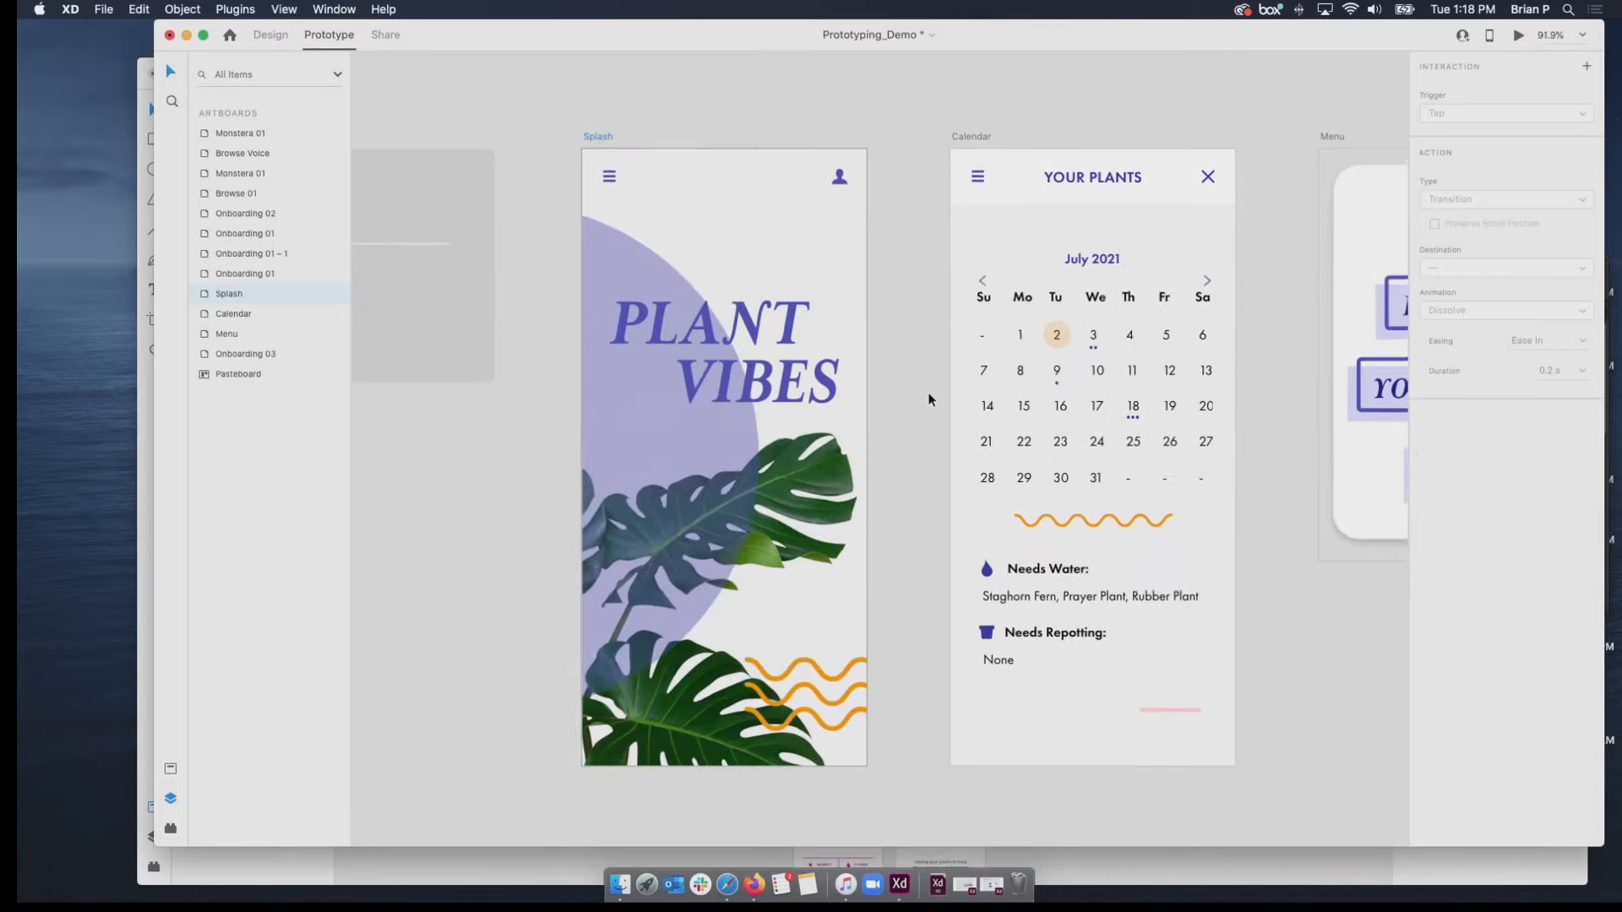
Link the Plants Button inside the Menu artboard's group to the Calendar artboard with the Transition action type.
scroll(928, 390, down, 3)
drag(928, 392, 569, 440)
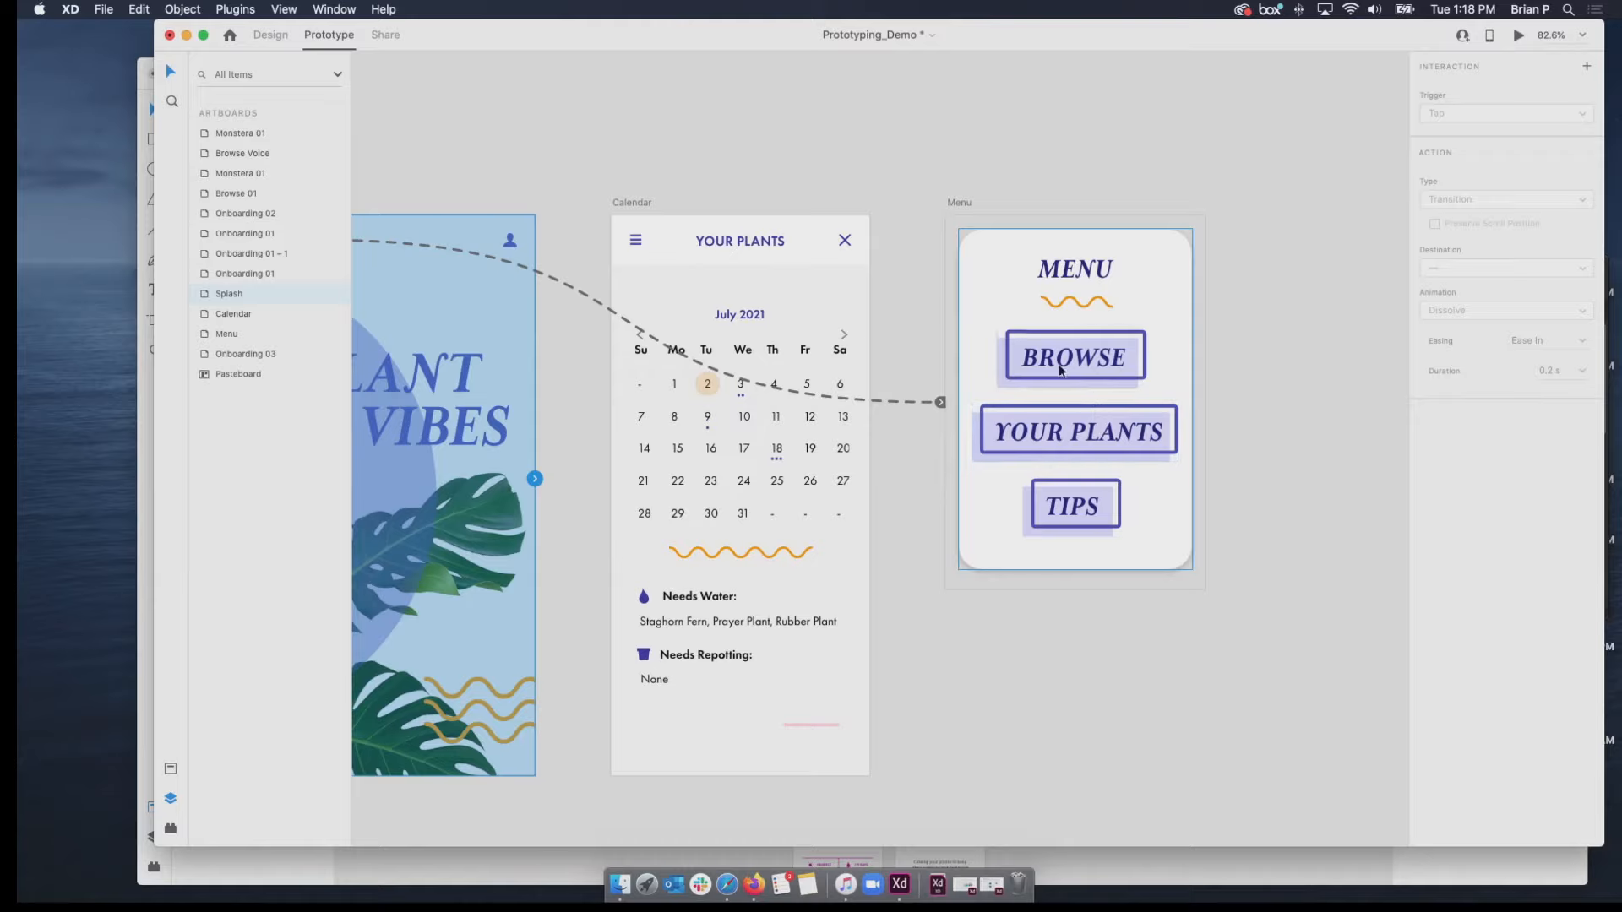
click(1163, 420)
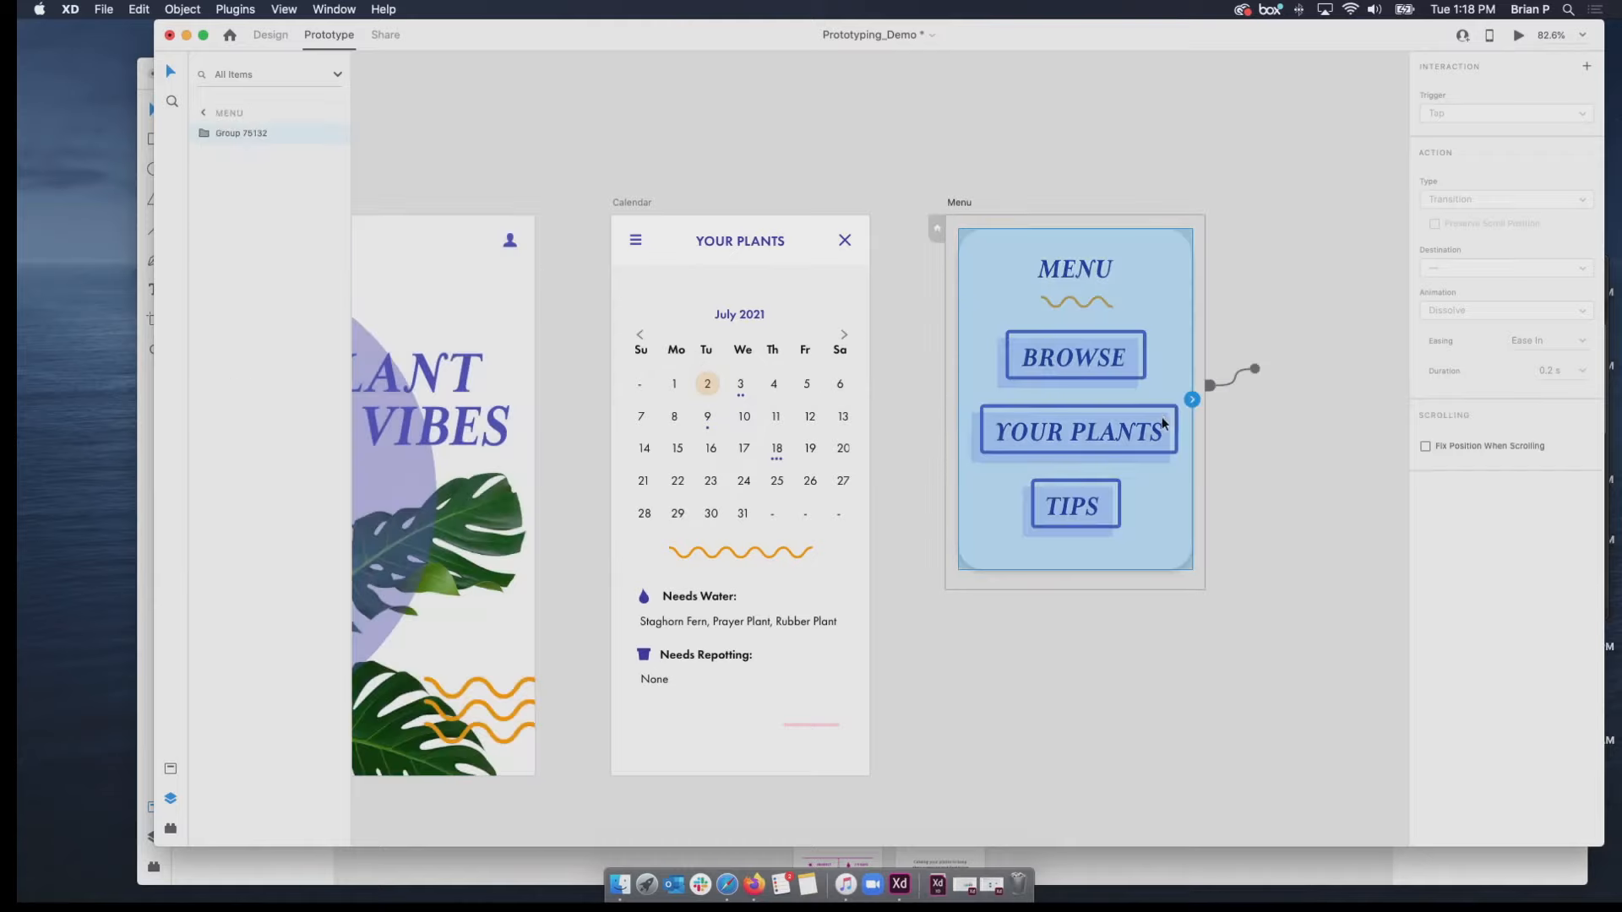
double_click(1163, 418)
click(1173, 414)
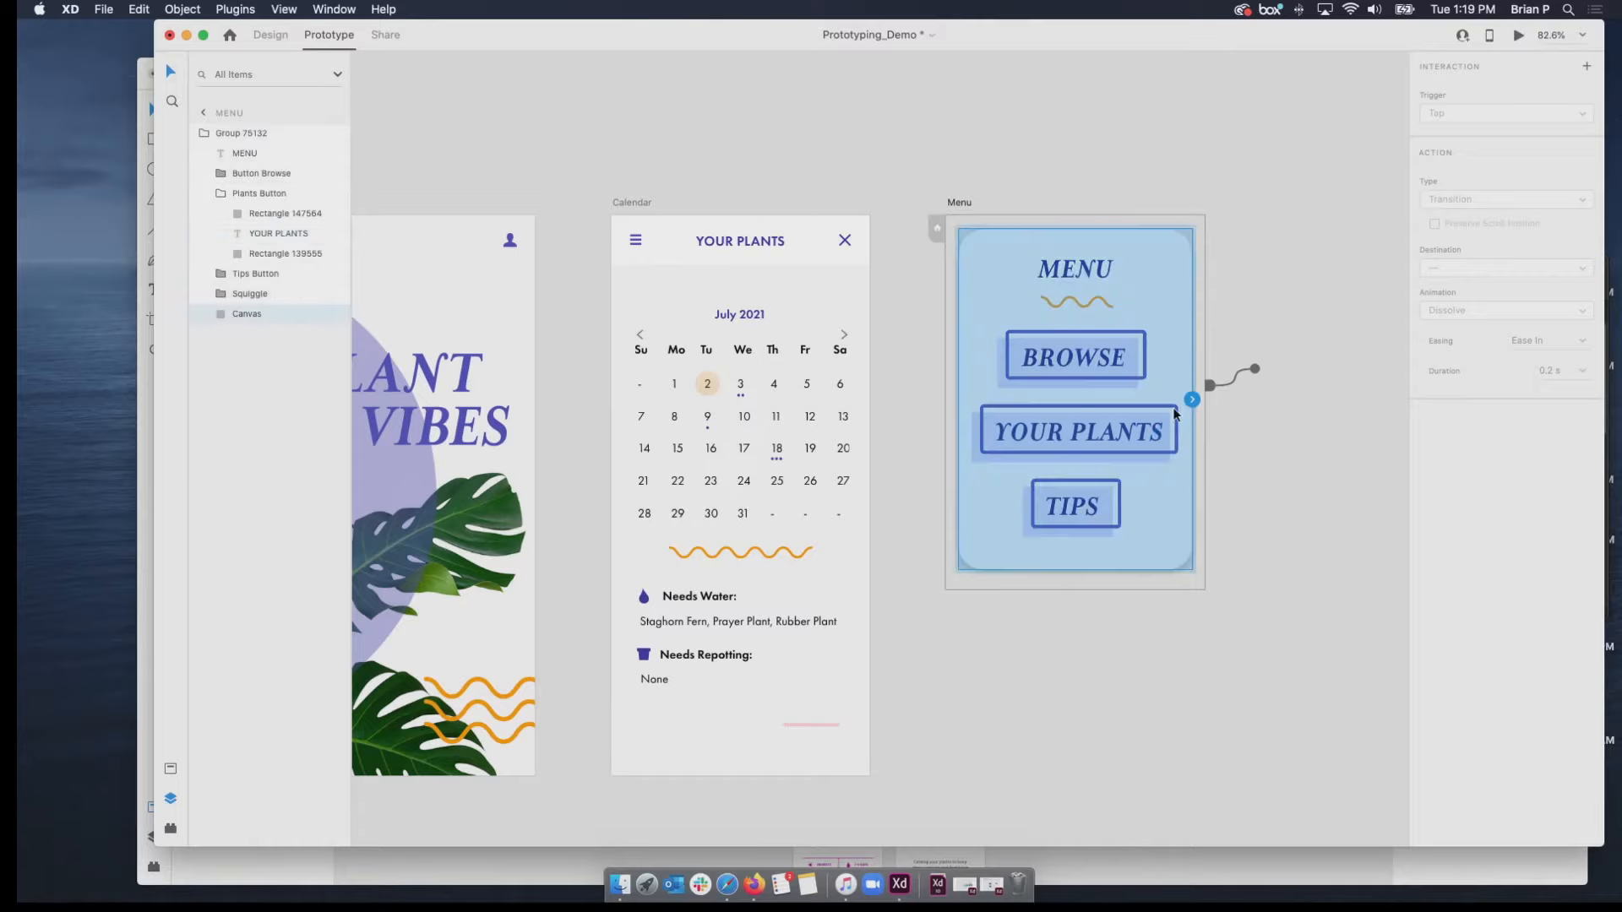
click(1166, 441)
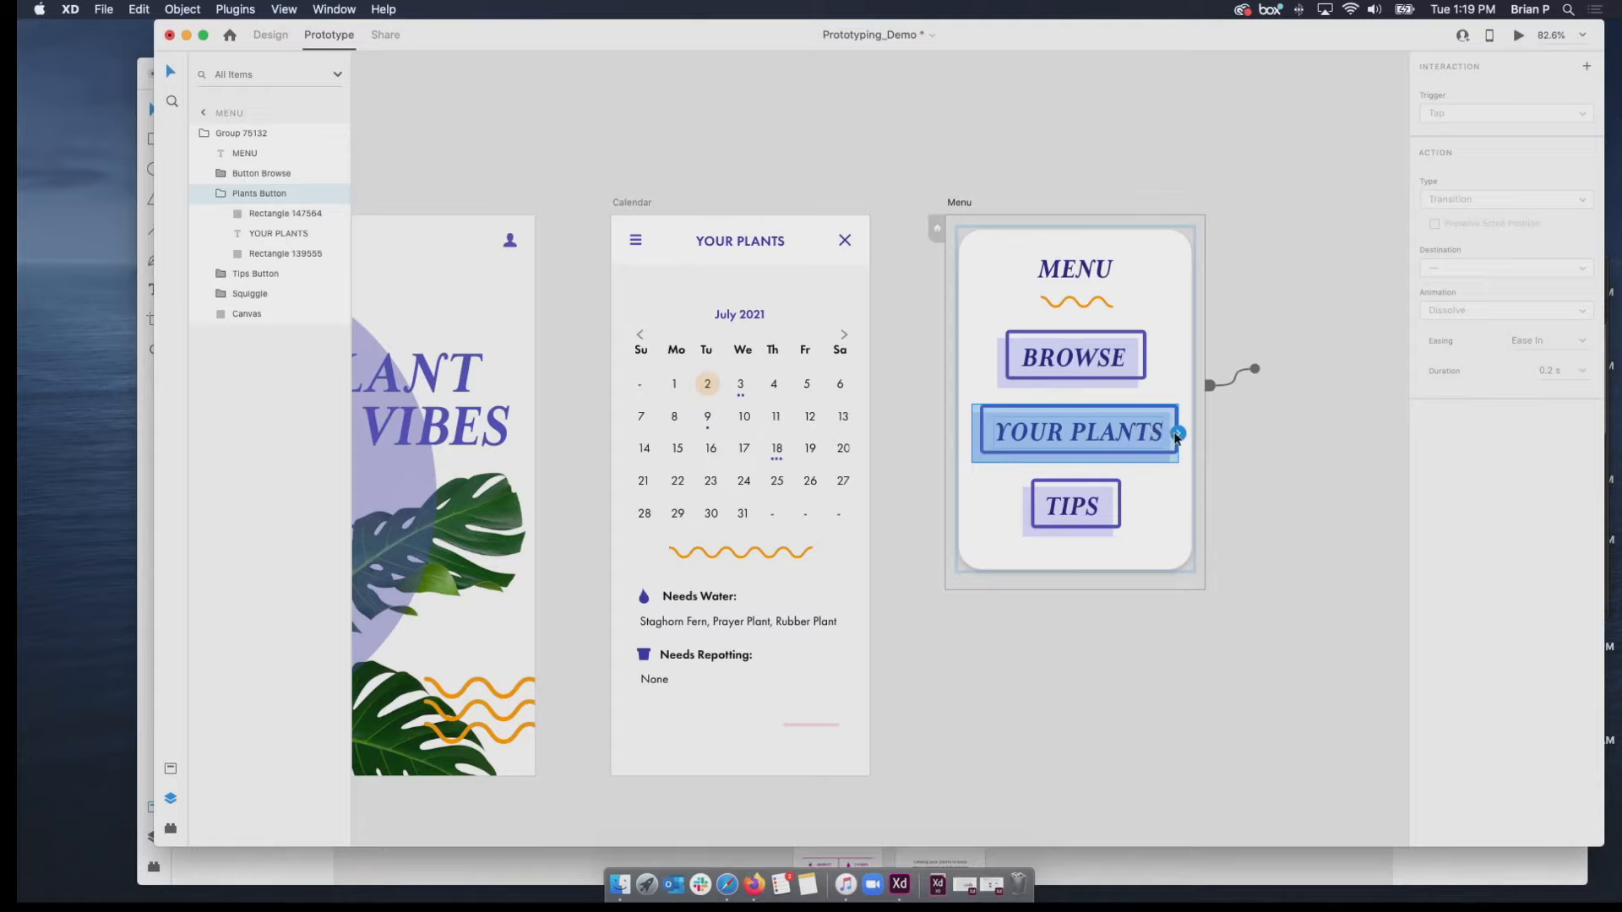
drag(1179, 437, 842, 369)
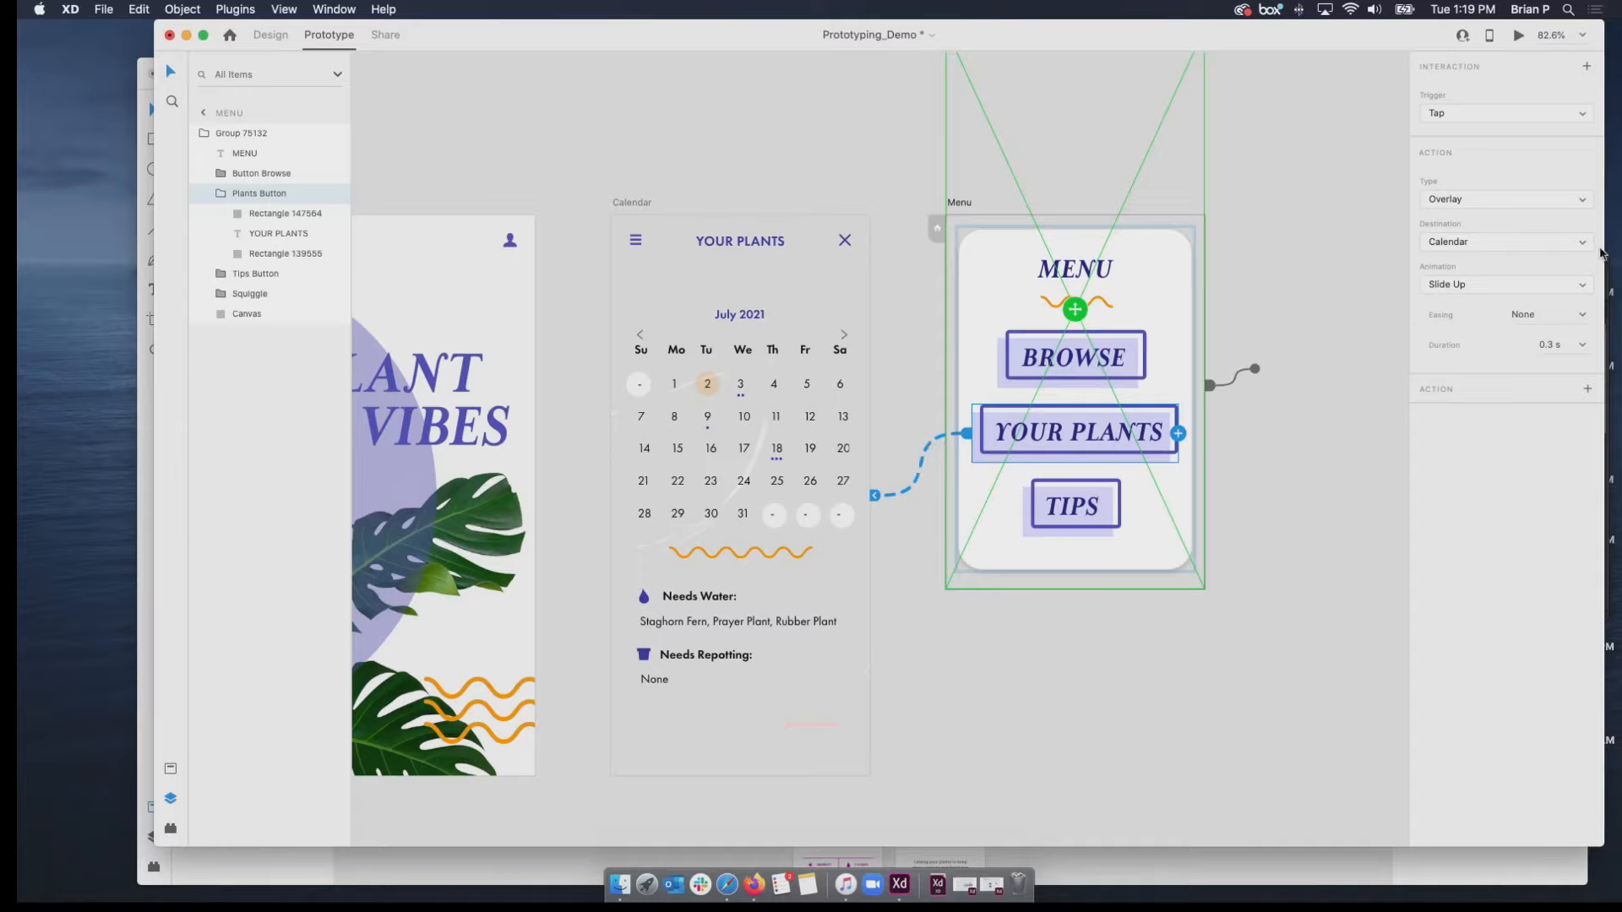
click(1561, 200)
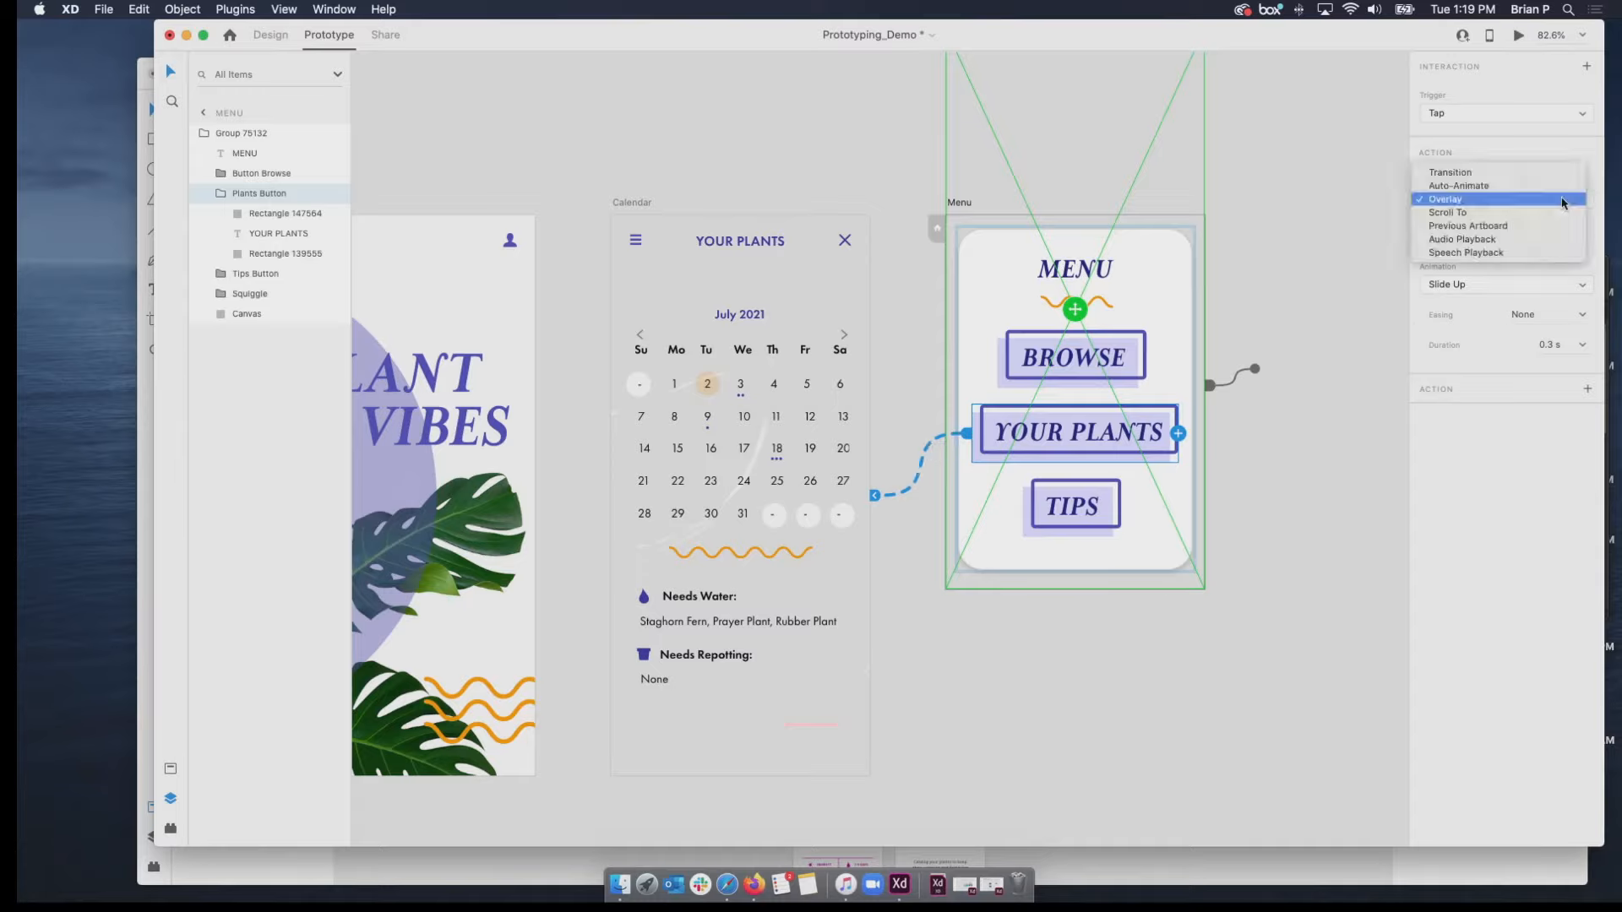
click(1529, 169)
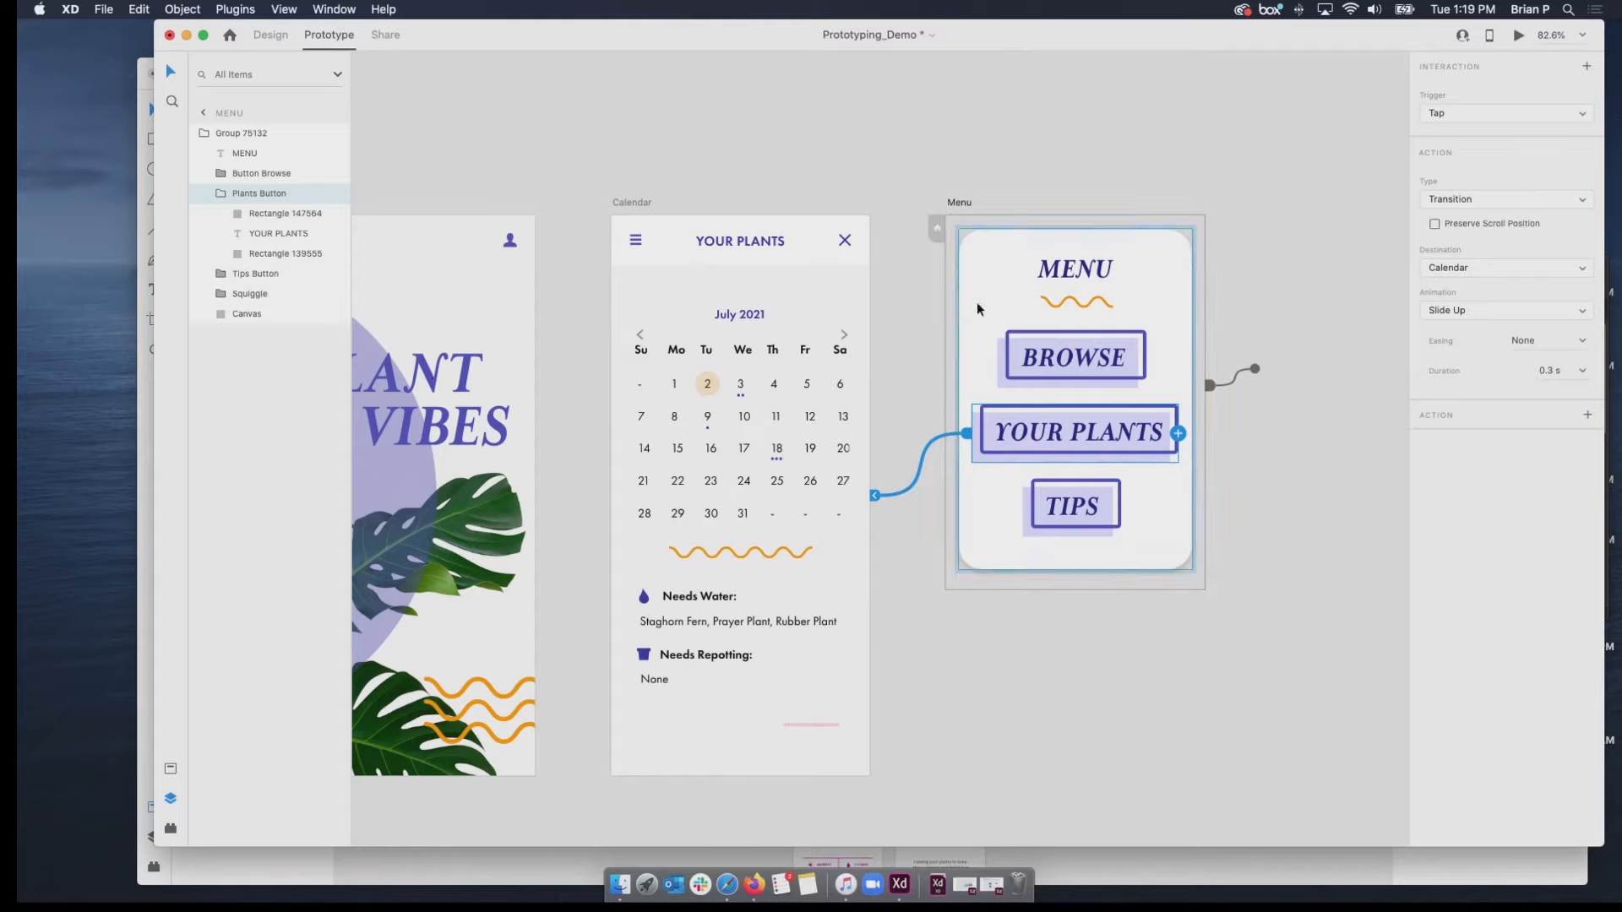
Link the Button Browse group on the Menu artboard to the Splash artboard with a Transition action.
click(1103, 357)
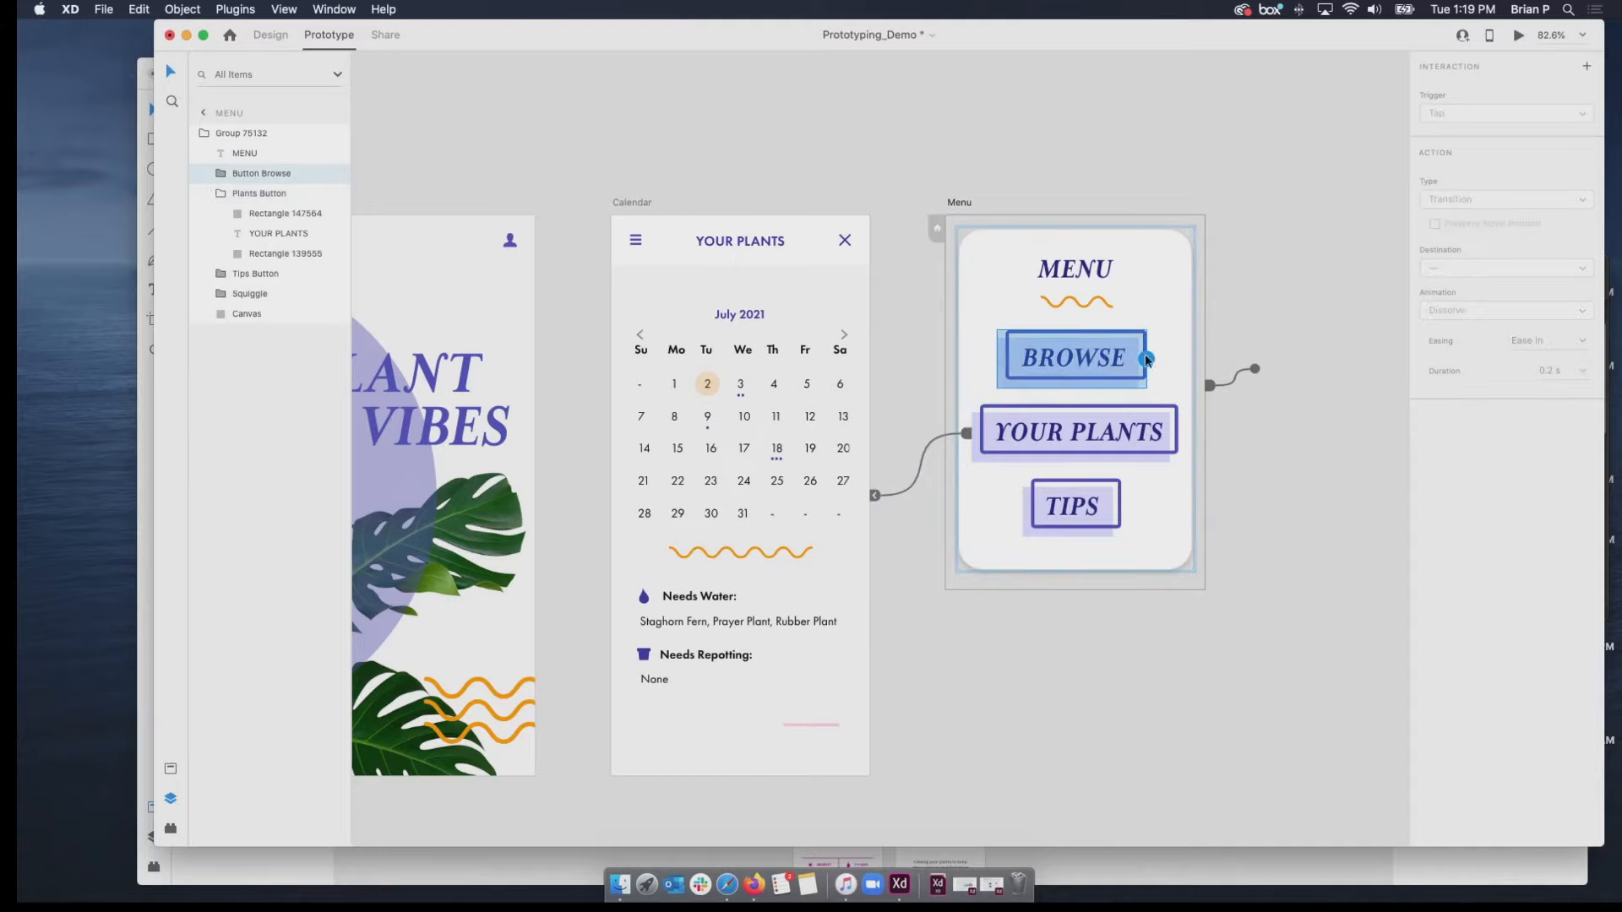
drag(1145, 359, 440, 329)
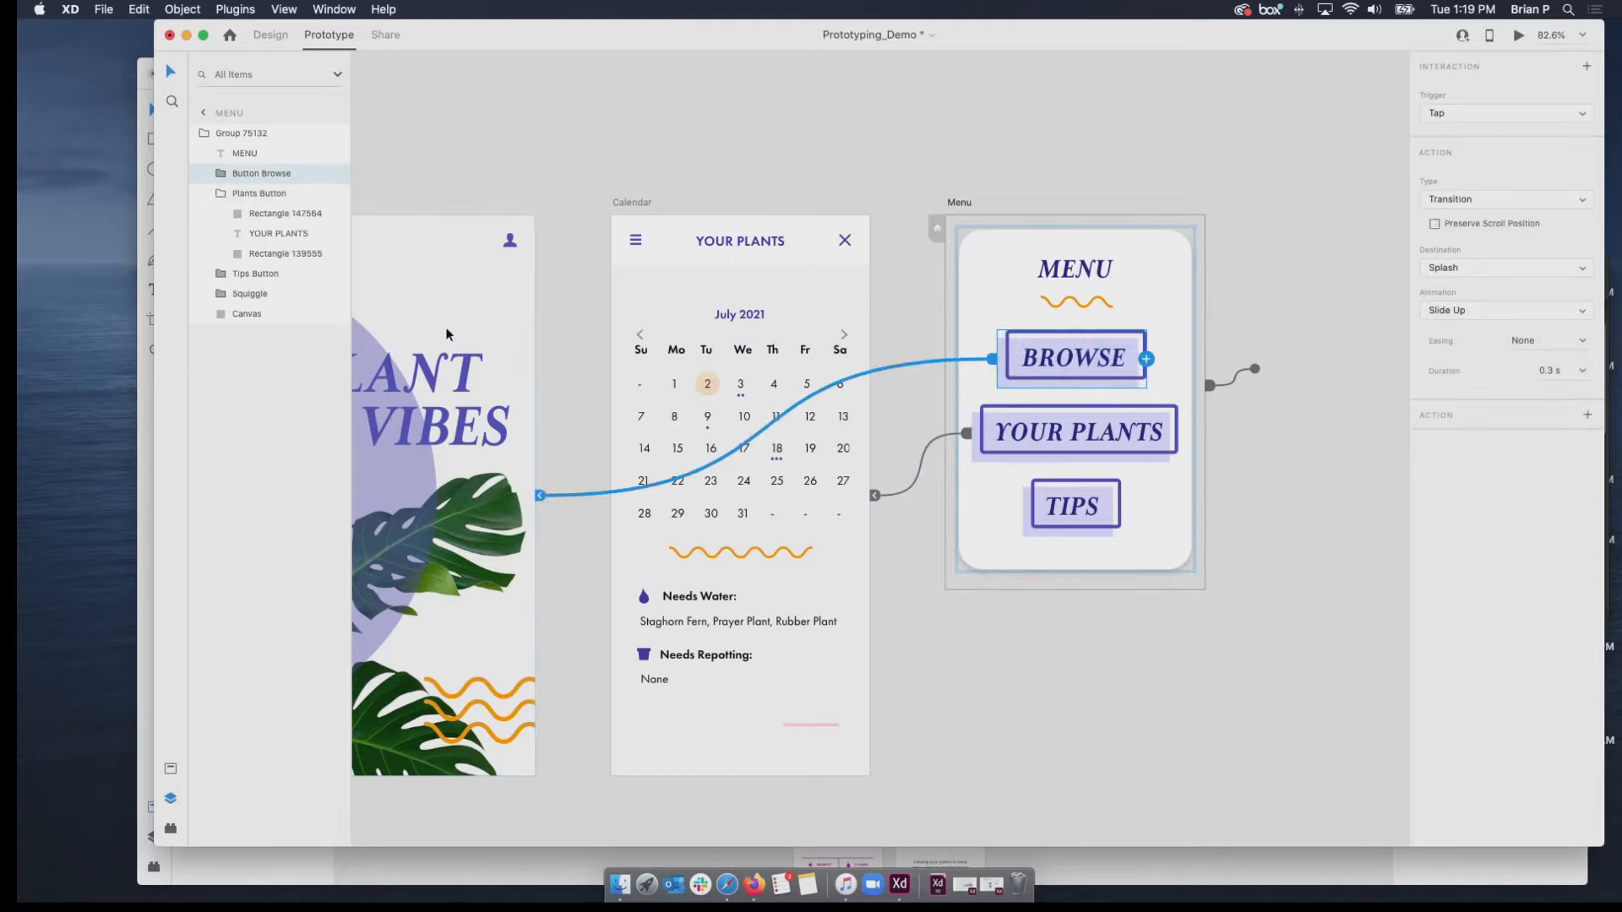
click(633, 242)
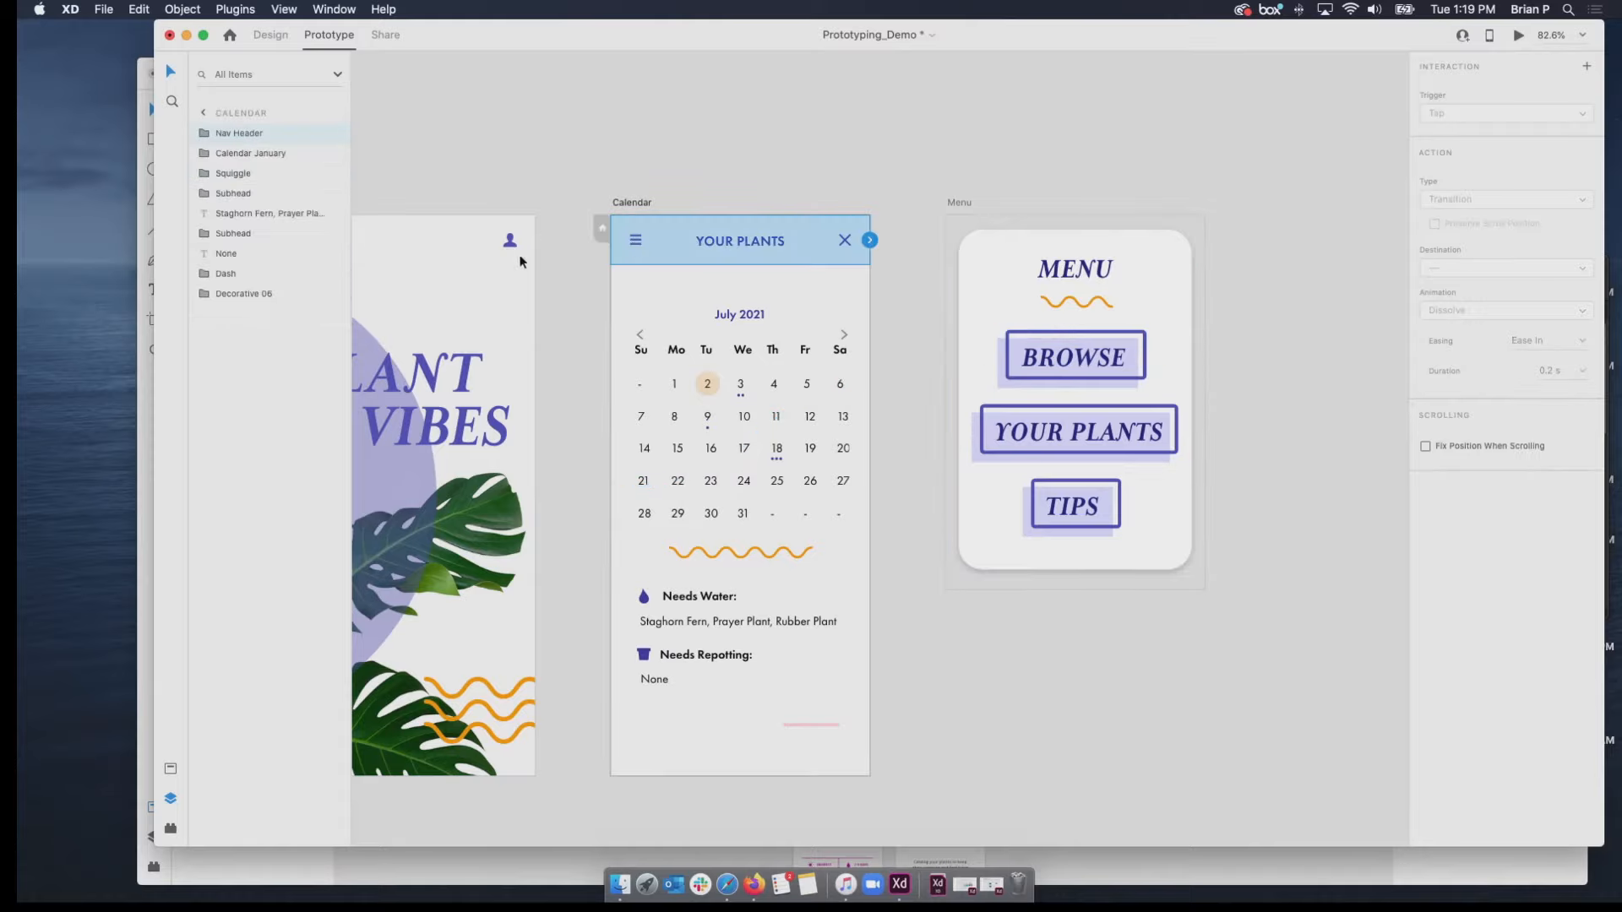
Preview from the Splash artboard, open the menu overlay, follow YOUR PLANTS to the calendar, and close the preview.
scroll(545, 241, left, 5)
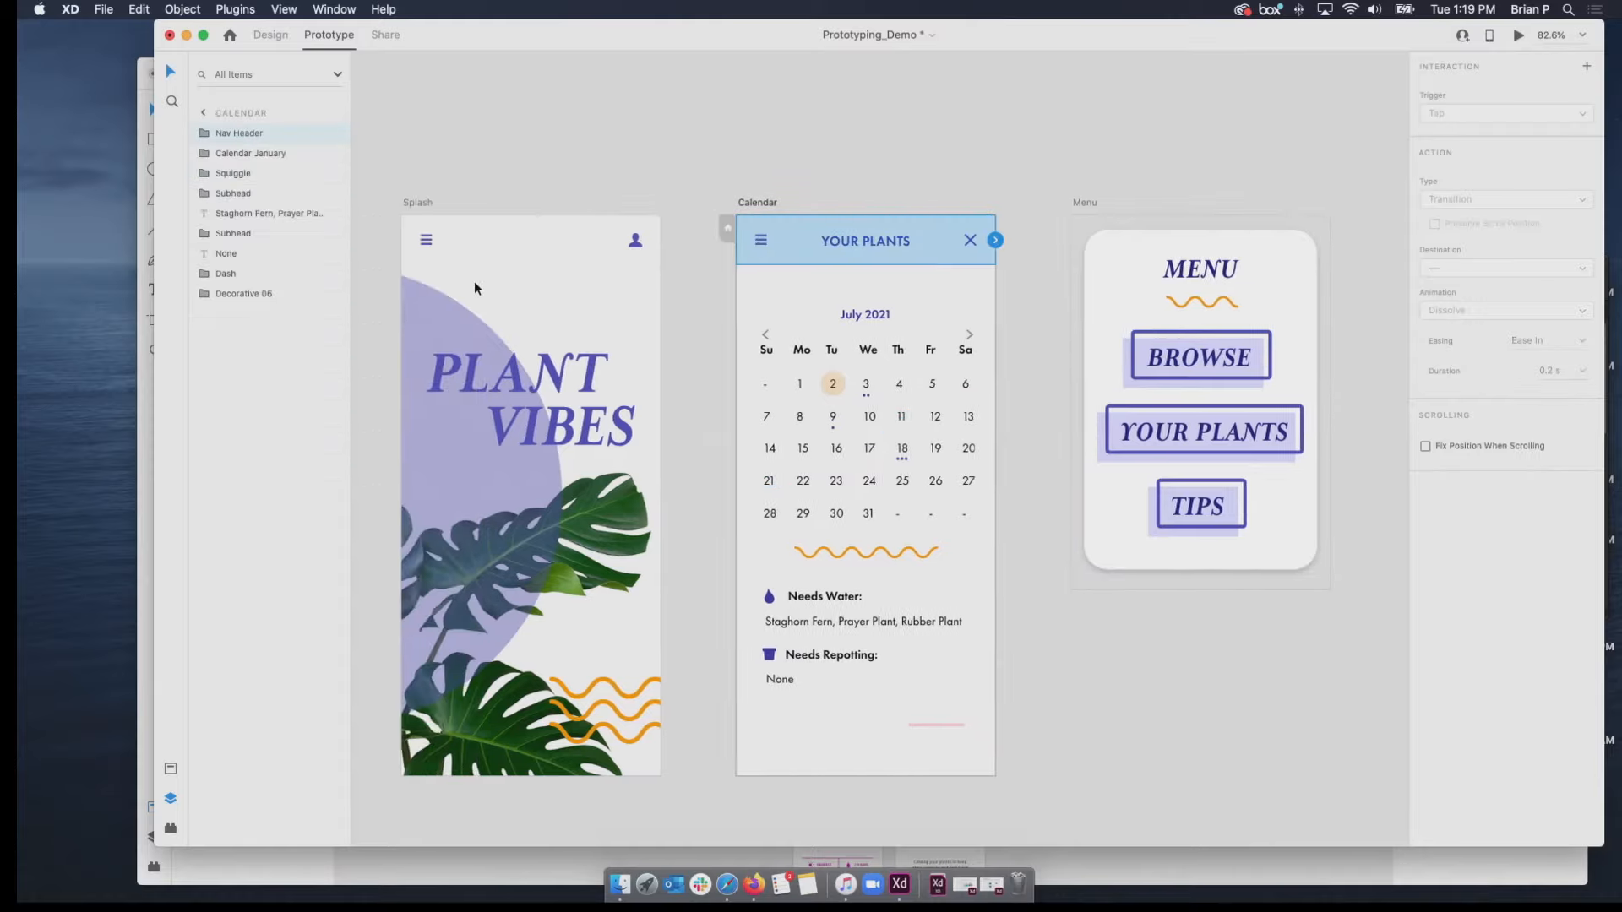
click(432, 246)
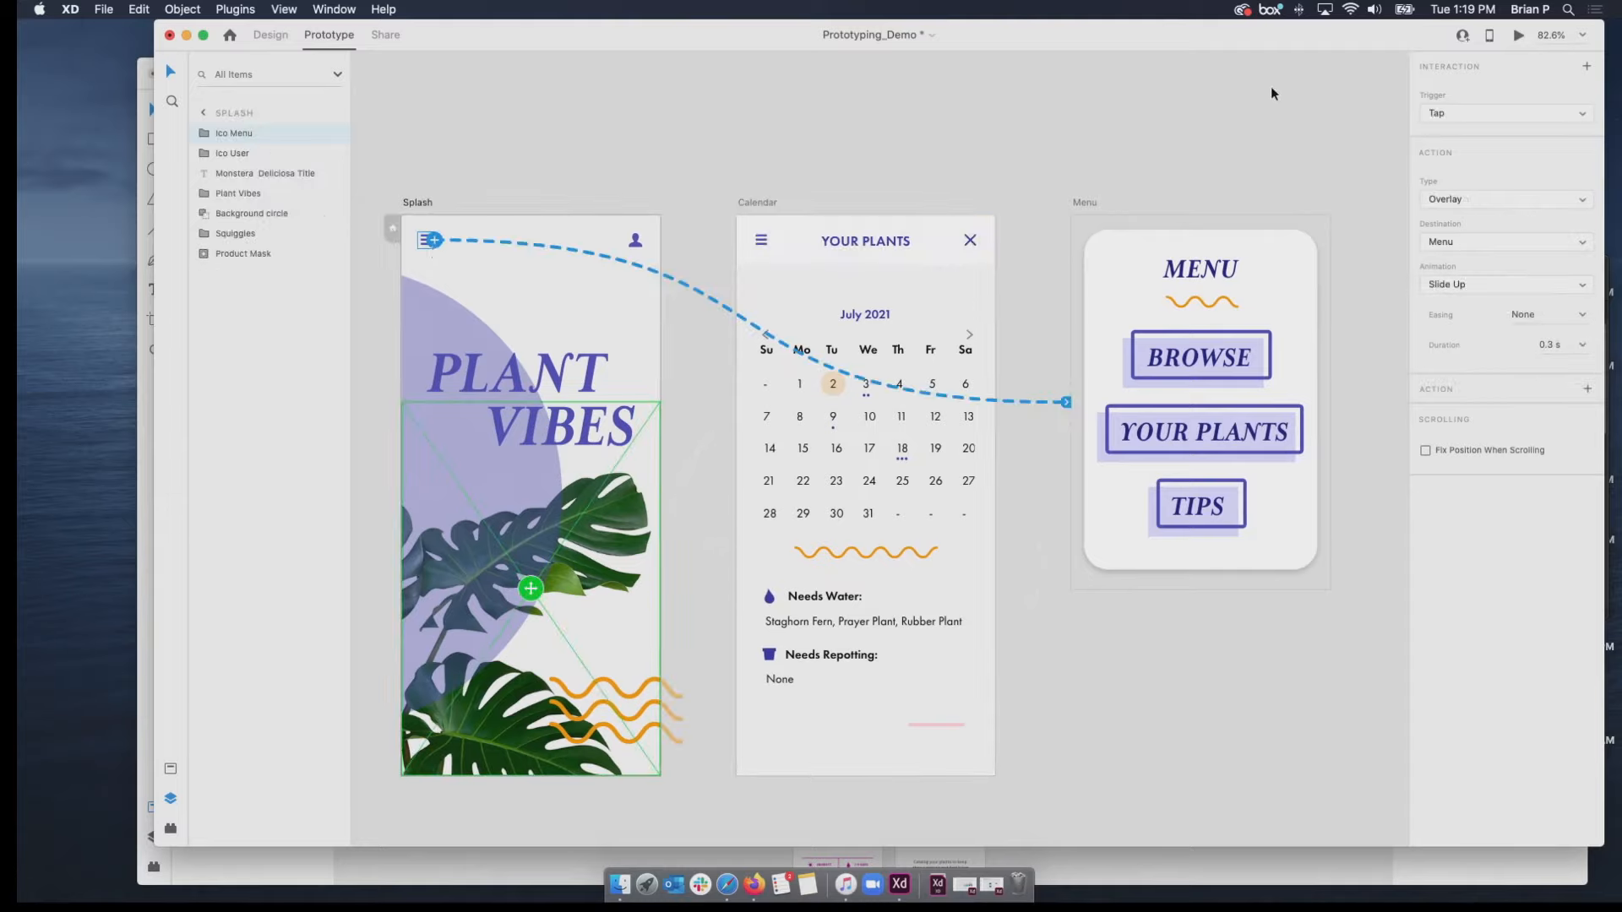
click(412, 201)
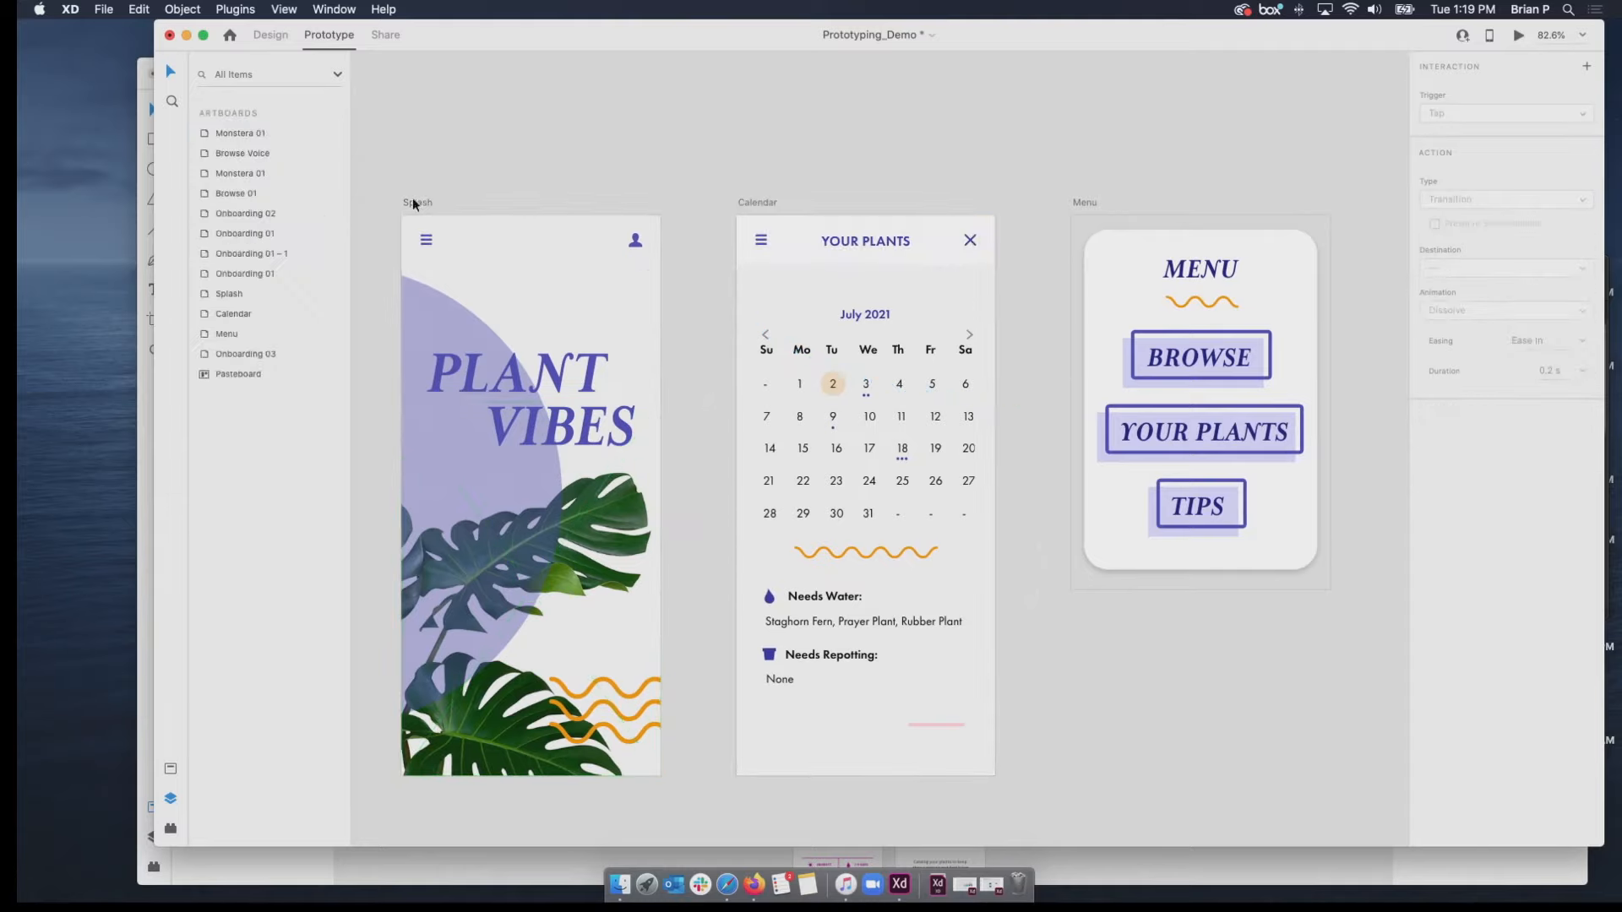
click(1518, 38)
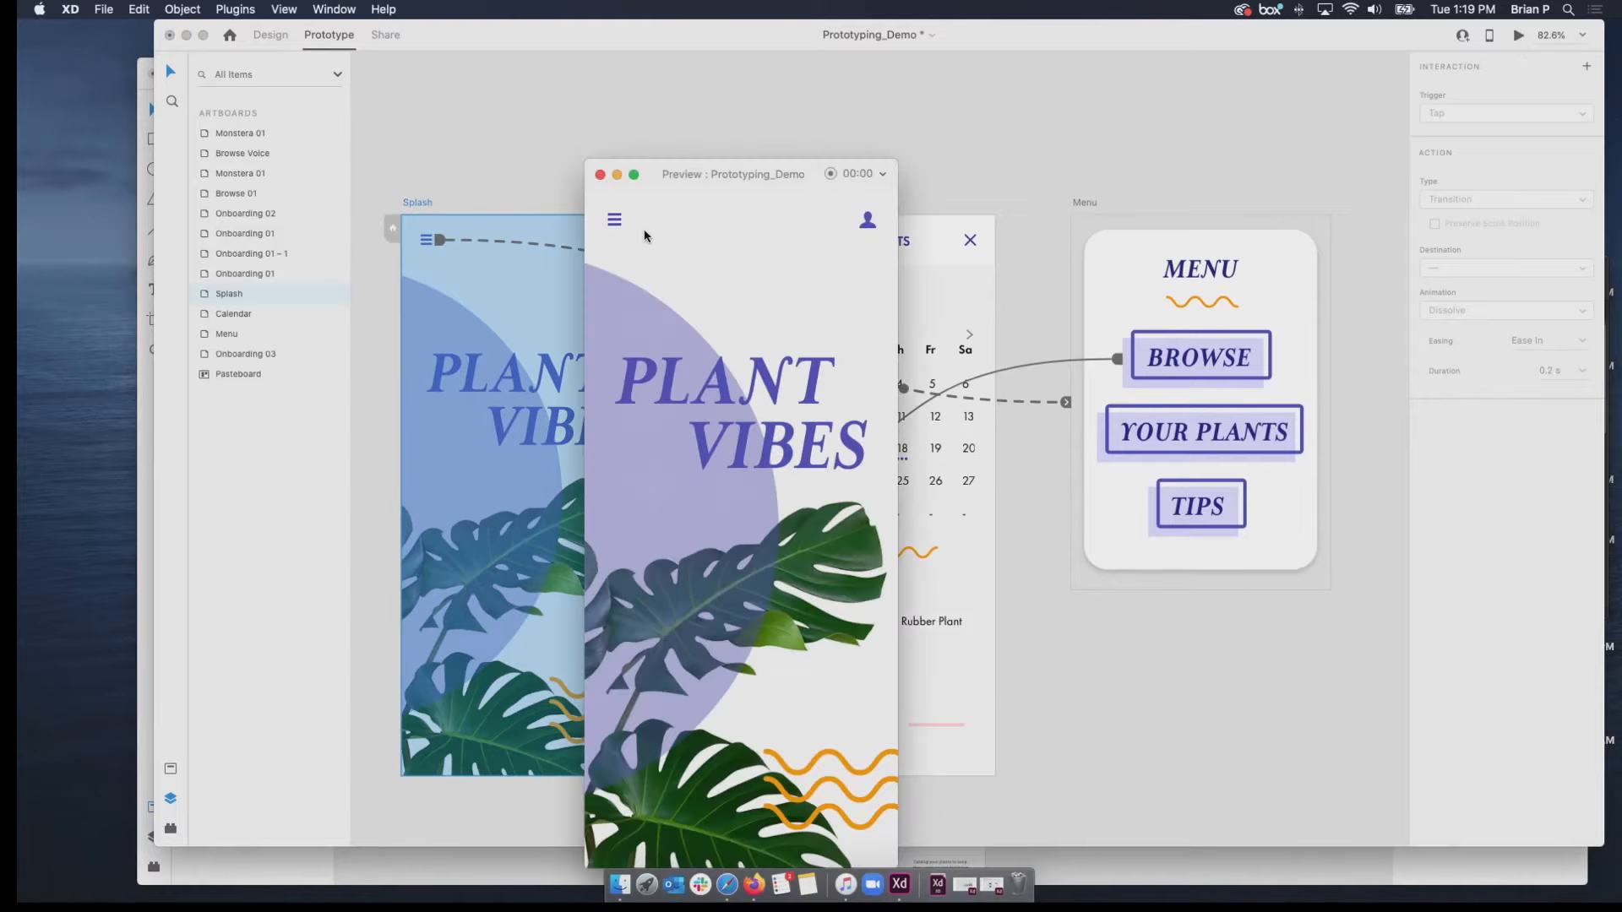
click(613, 223)
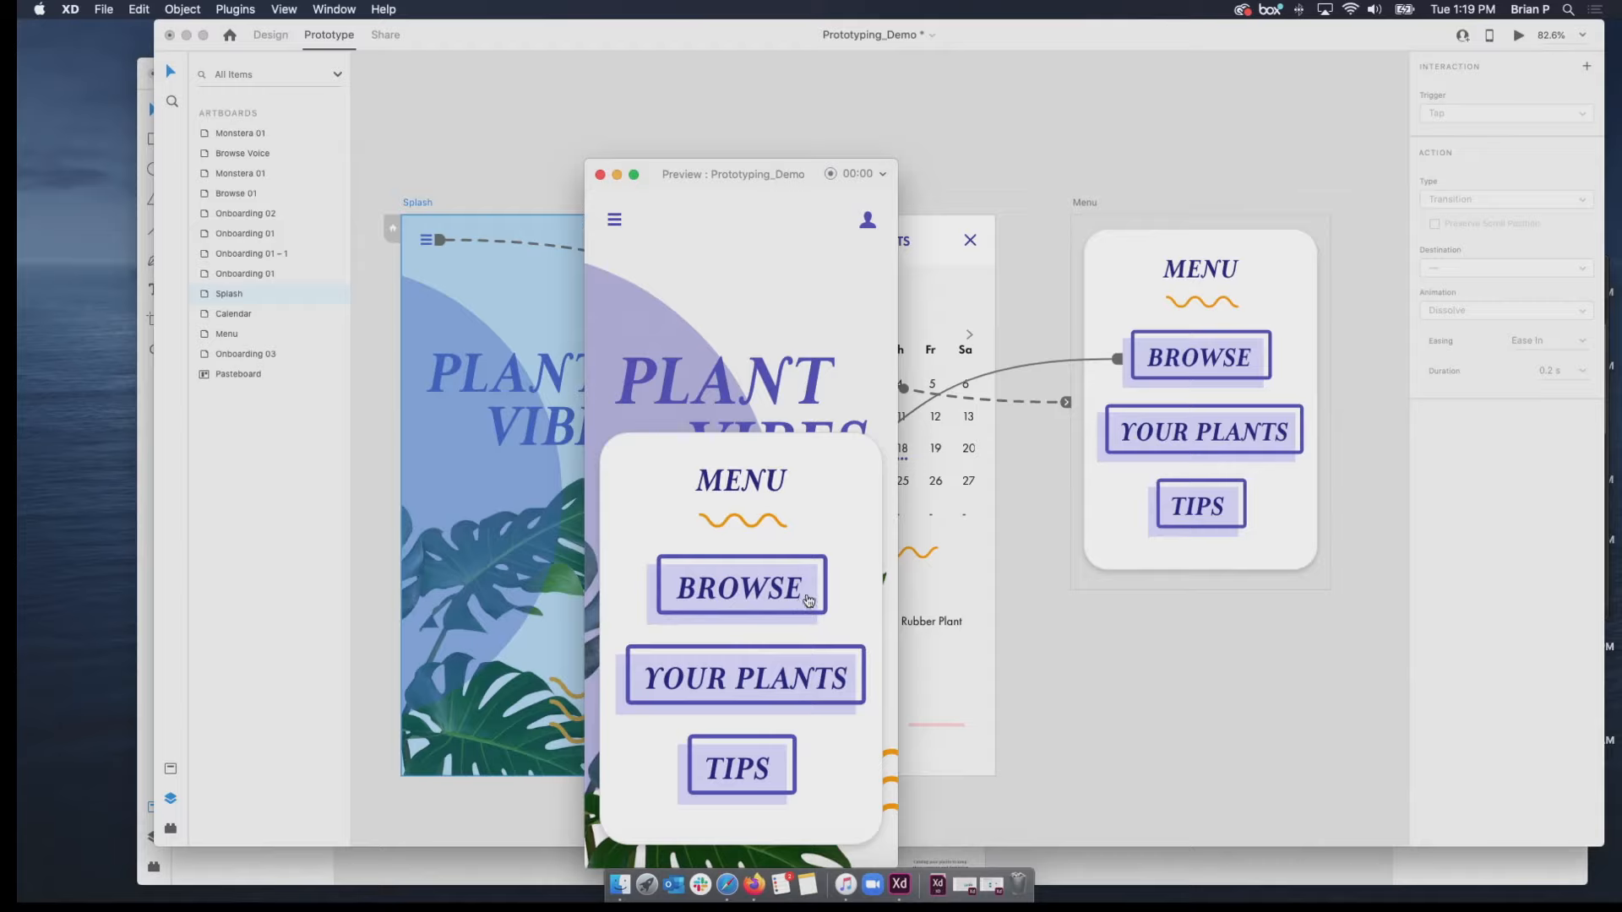
click(779, 677)
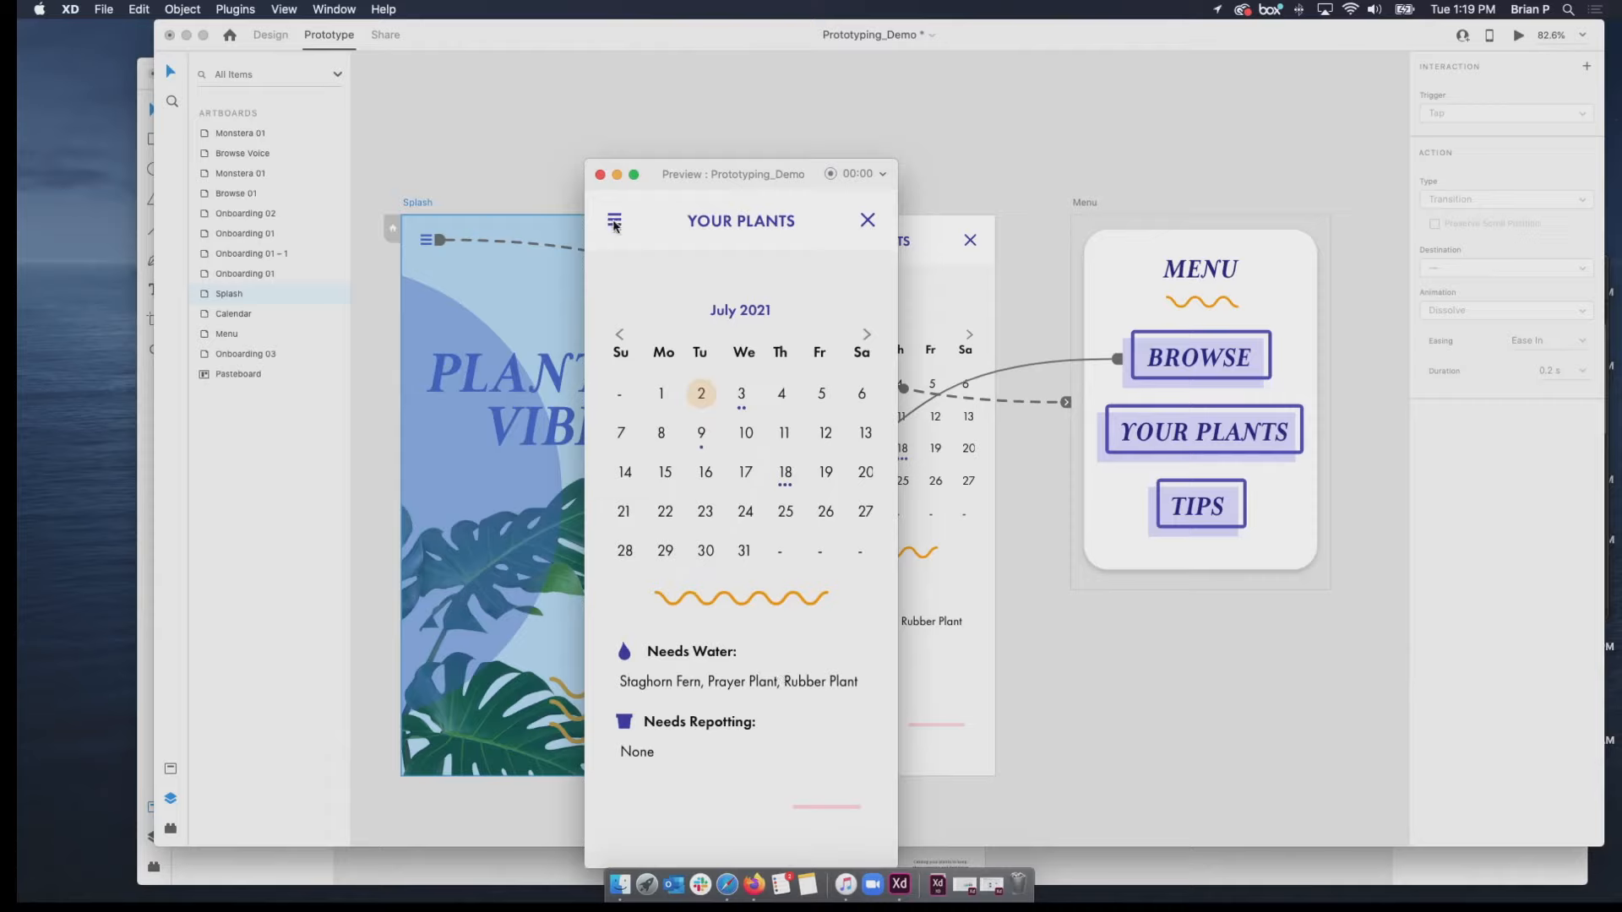
click(600, 174)
Link the menu icon's rectangle inside the Calendar's Nav Header to the Menu artboard with the Overlay action type.
click(760, 245)
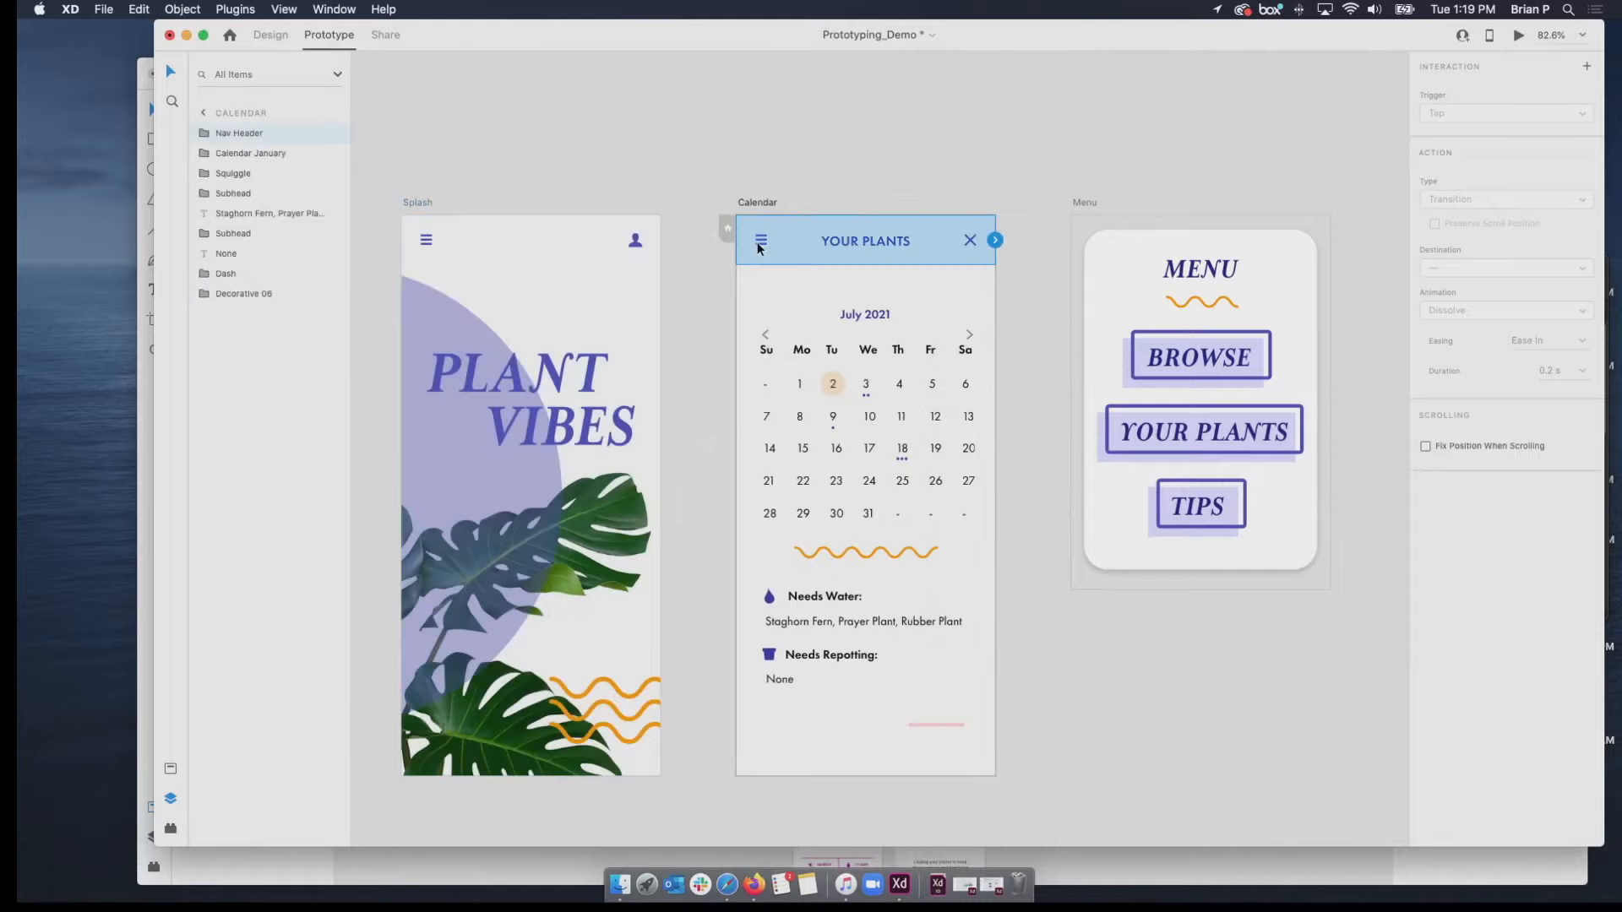
double_click(761, 244)
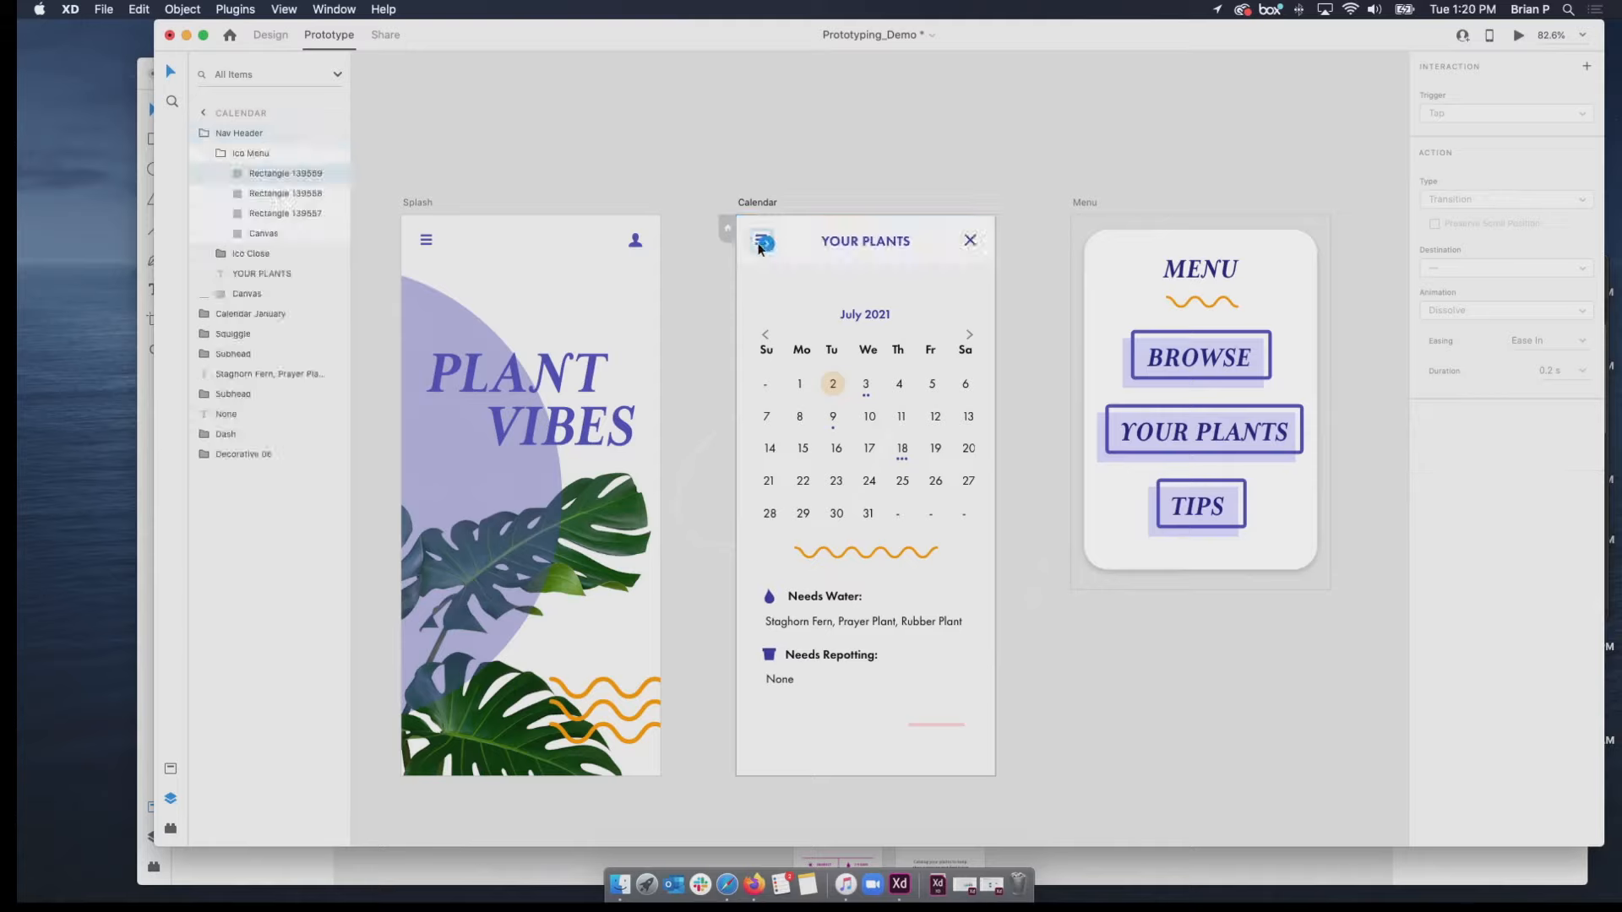
drag(772, 251, 1098, 267)
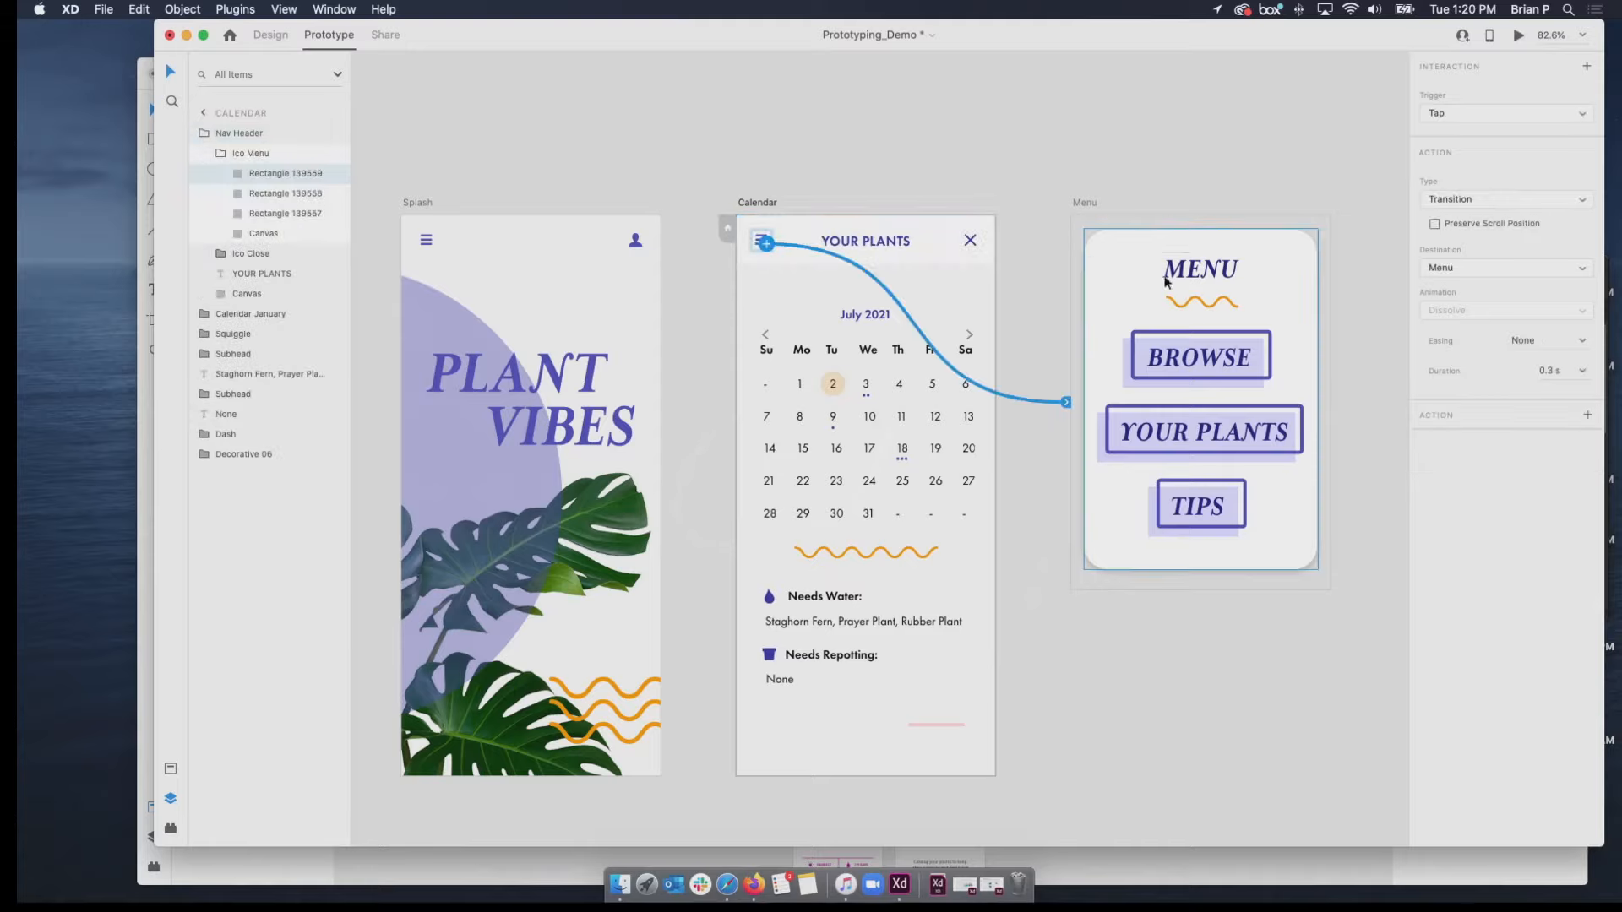
click(1517, 203)
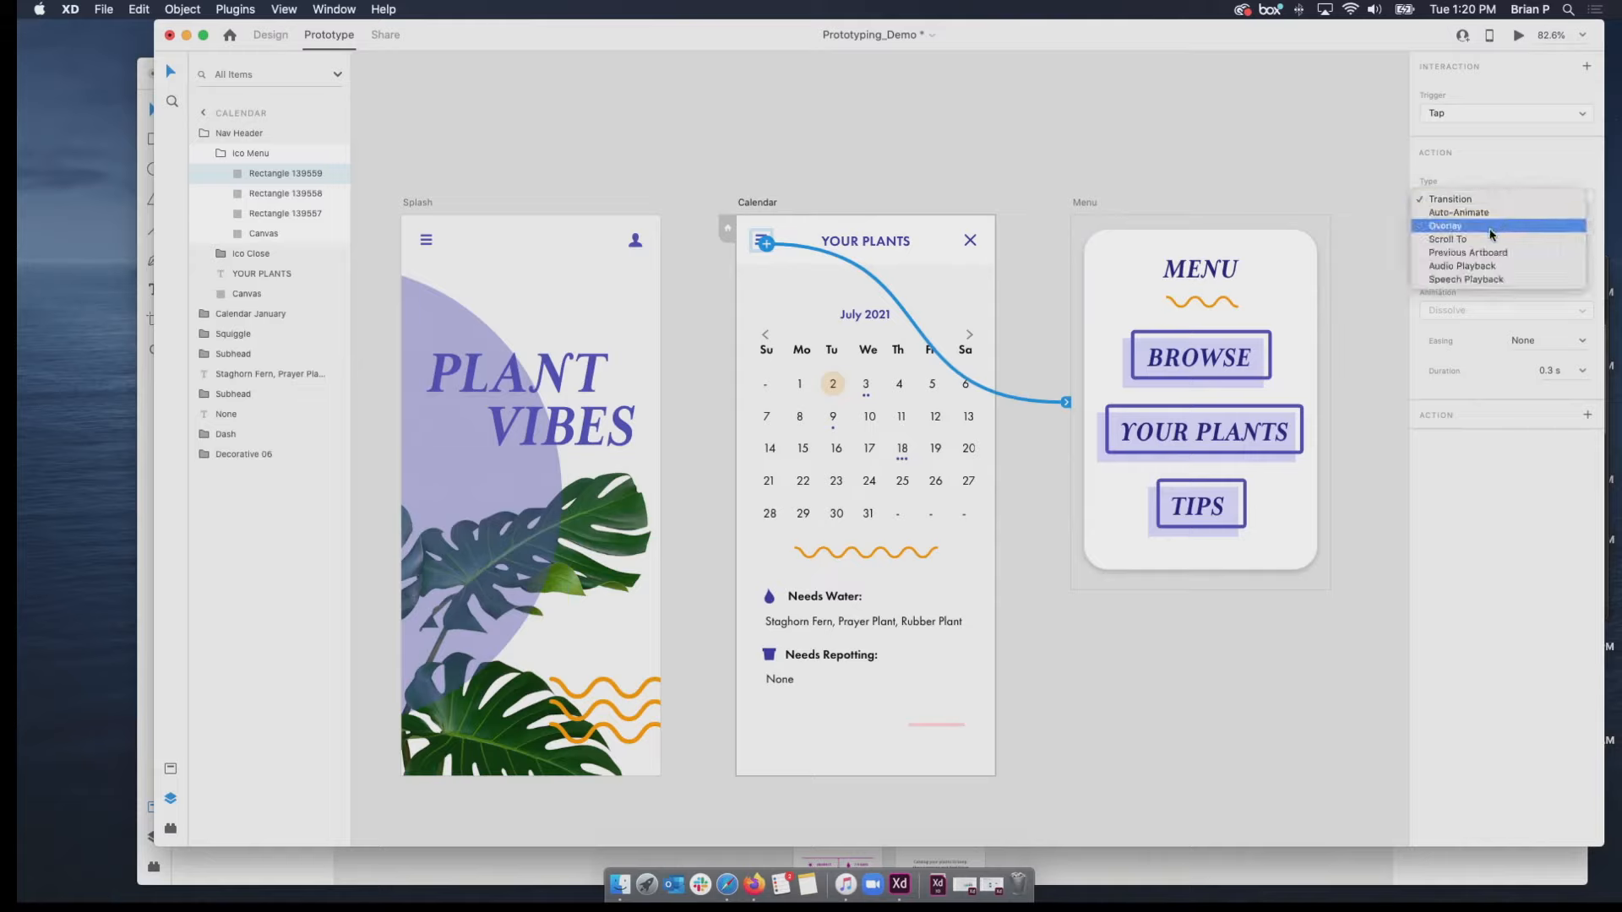
click(1491, 227)
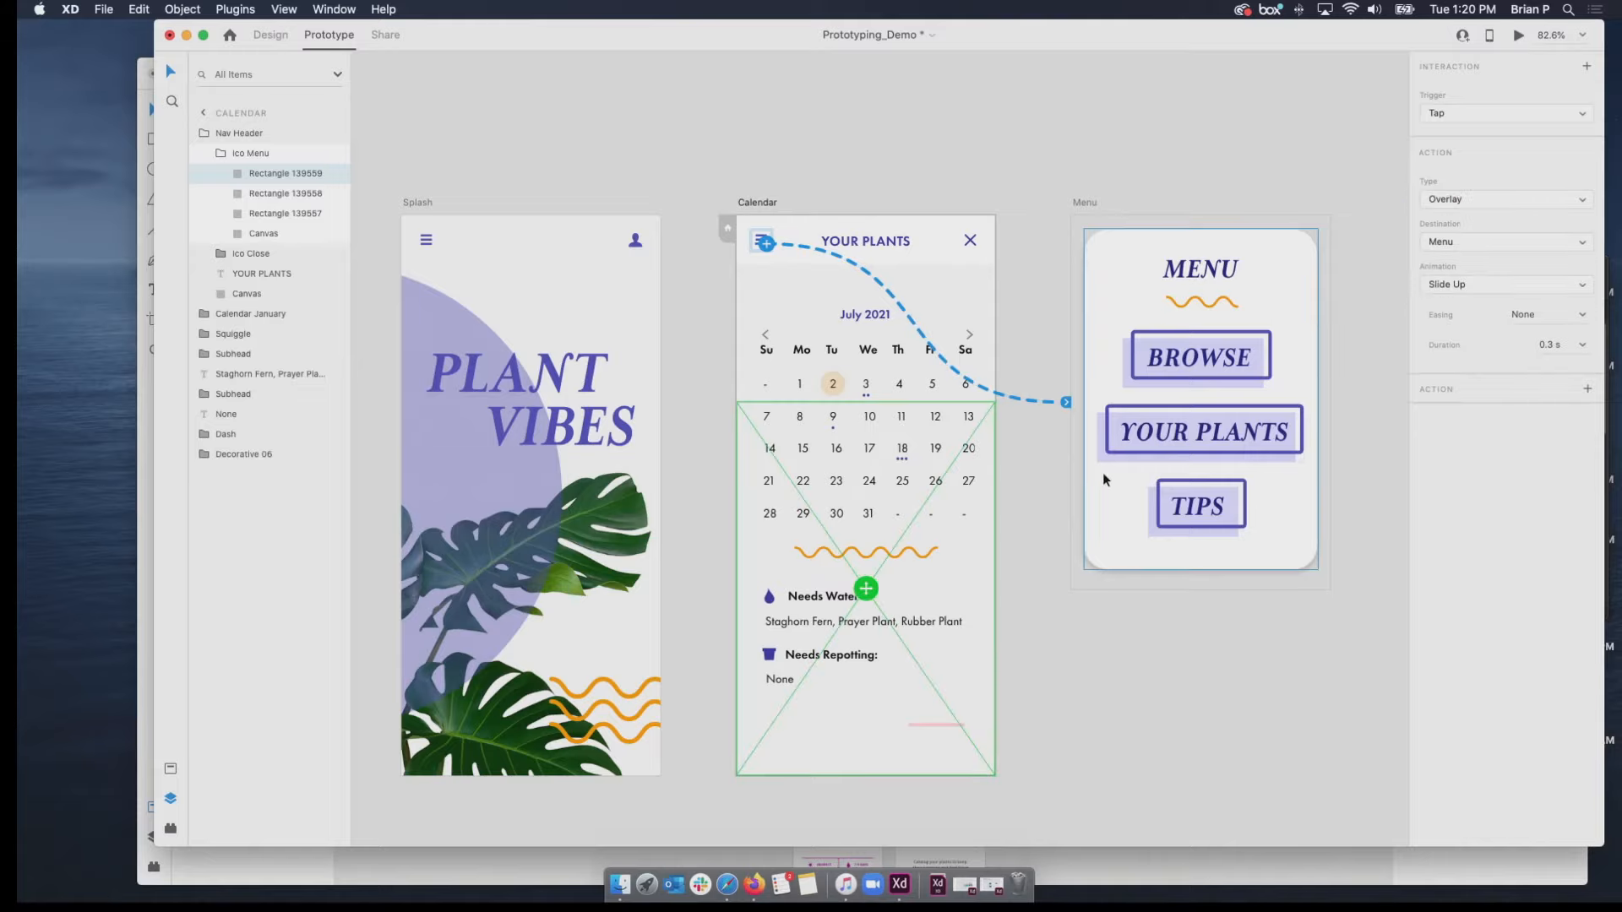
Preview the Calendar artboard with its Nav Header selected, and close the preview.
click(708, 170)
click(758, 243)
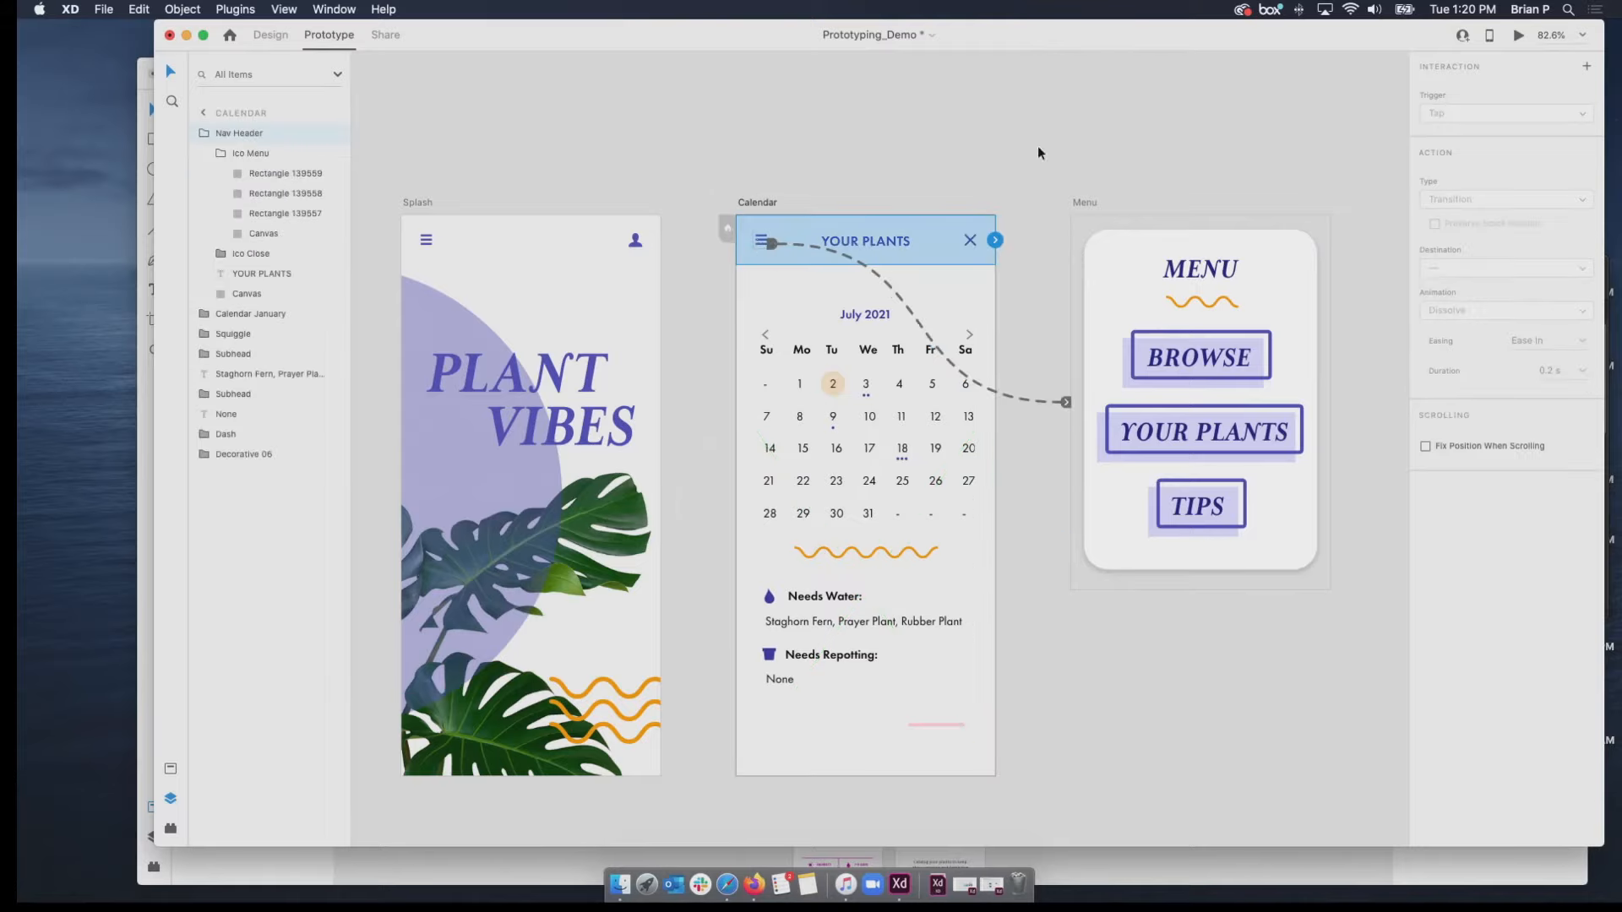
click(1518, 36)
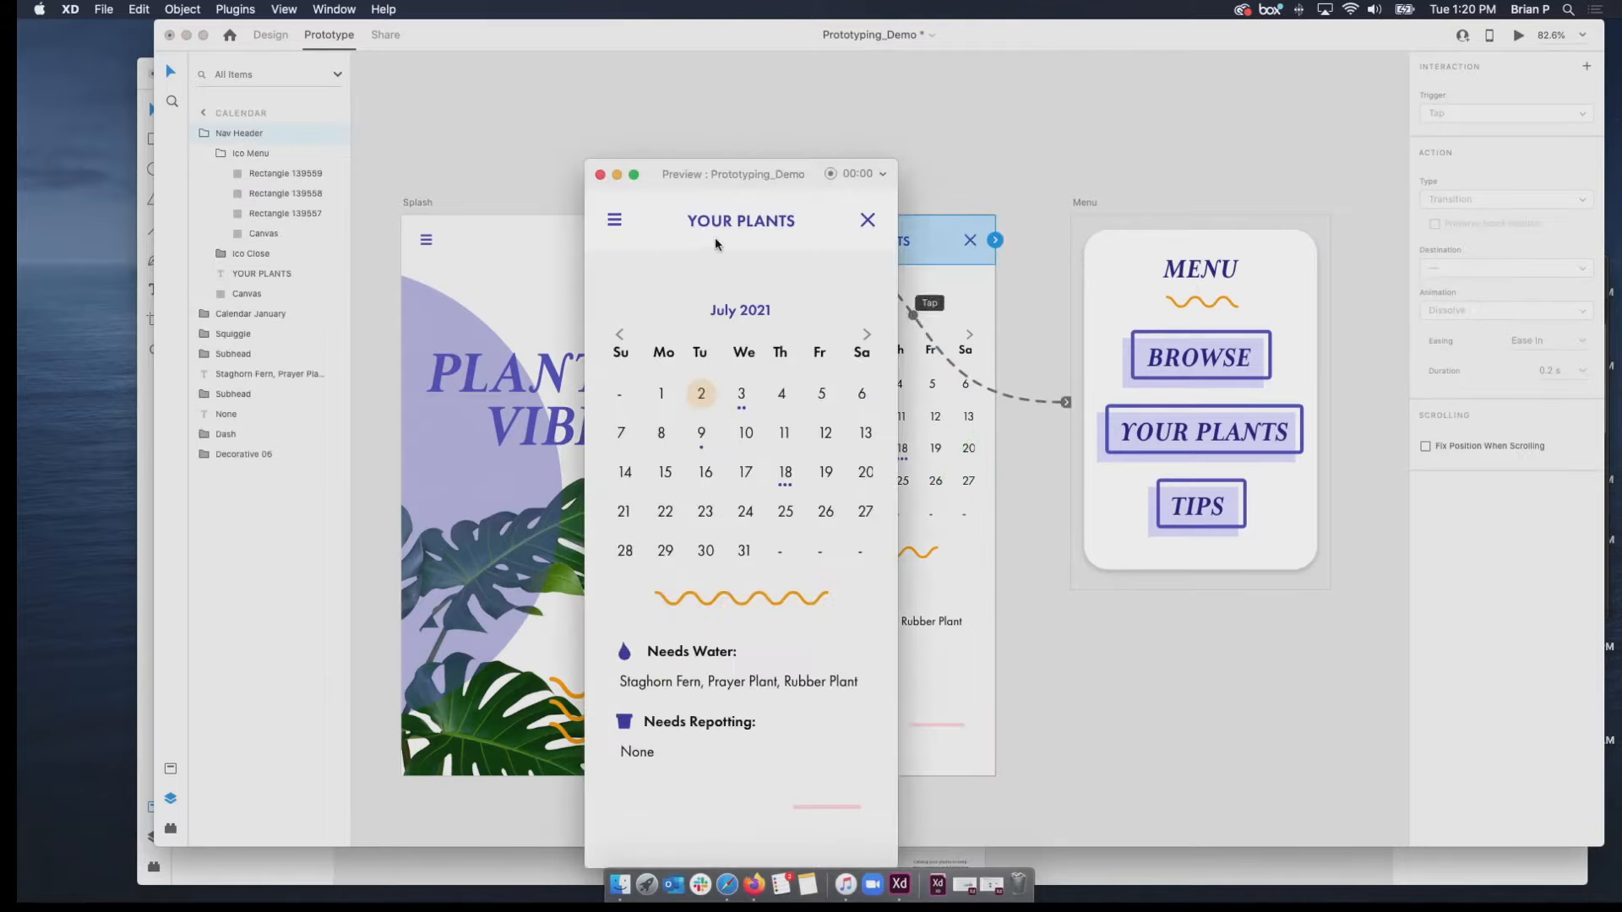
click(601, 175)
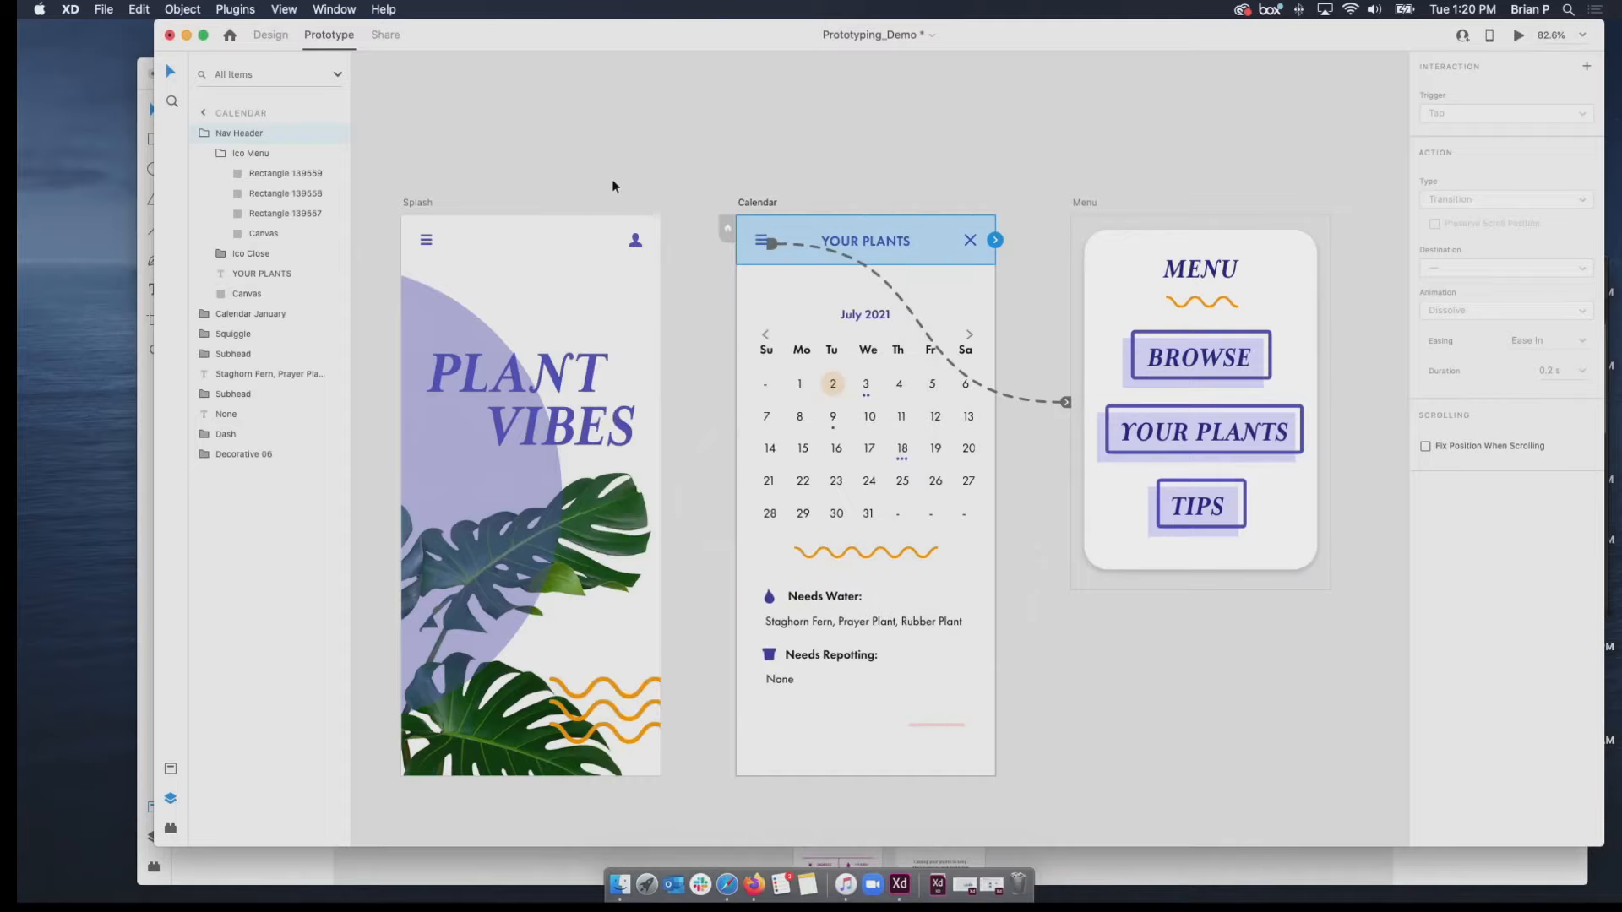
Undo the interactions added to the menu icon's rectangle in the Calendar's Nav Header.
double_click(769, 245)
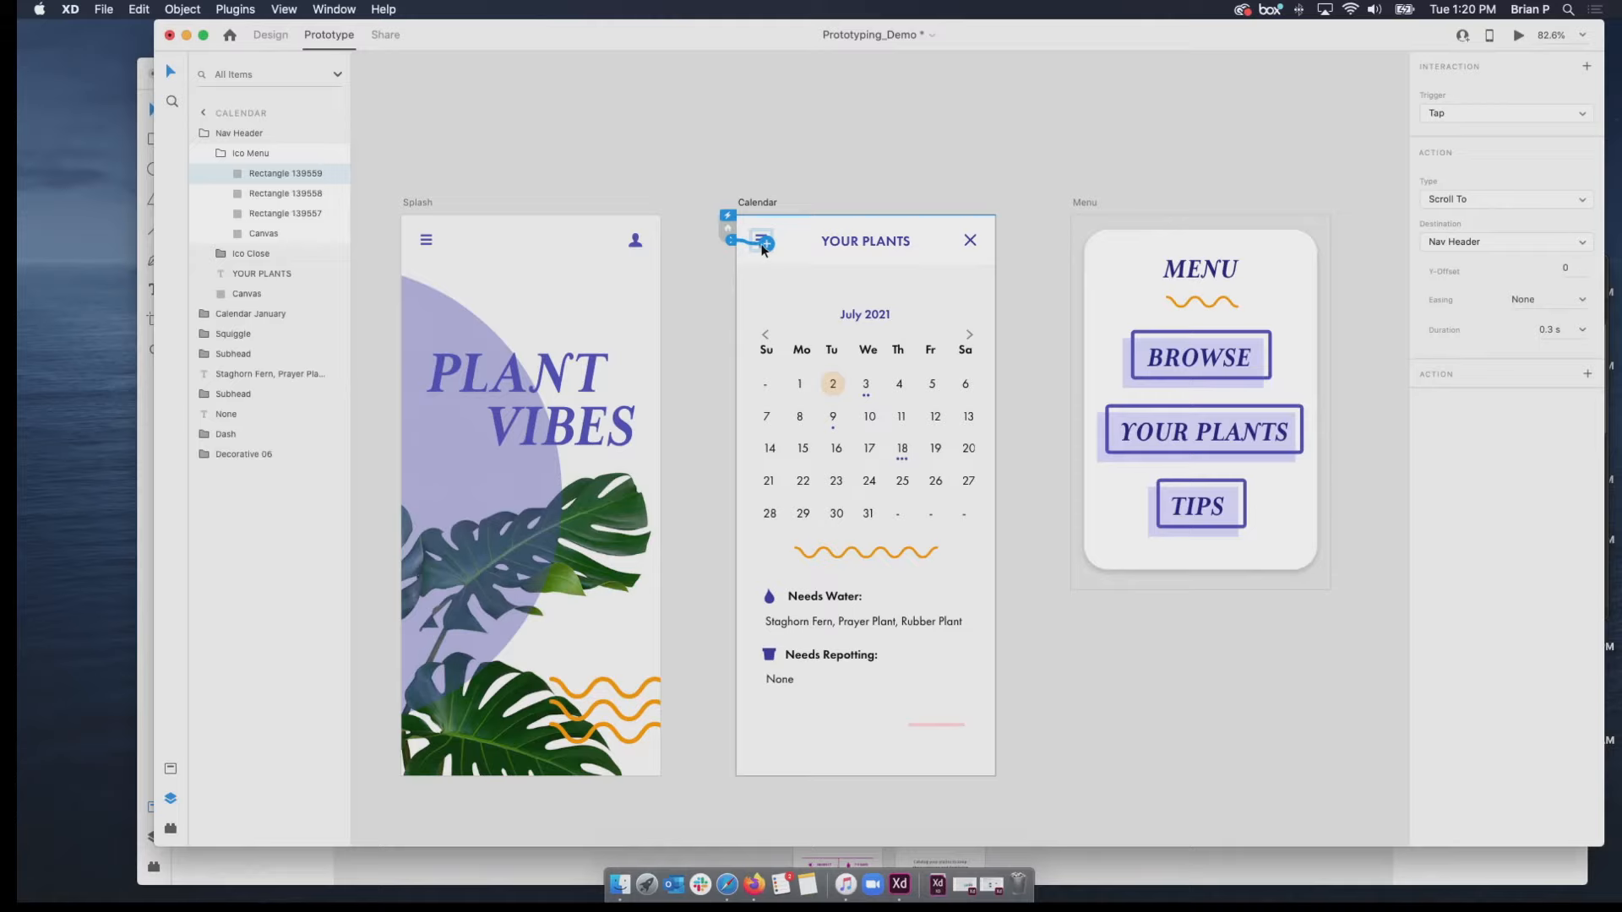
key(super+z)
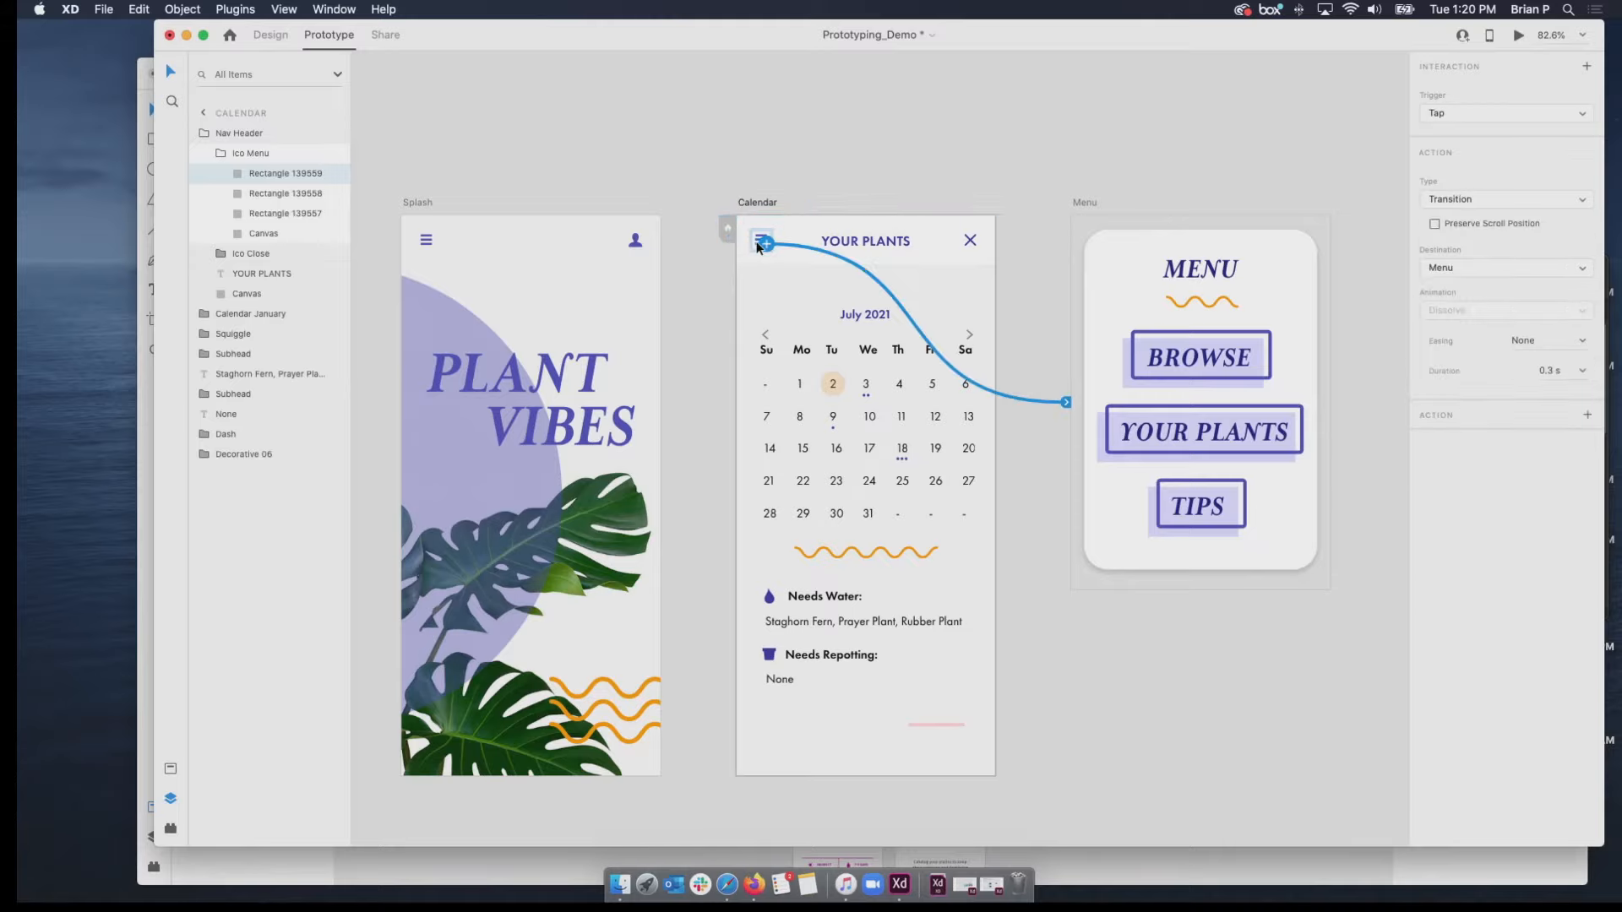
key(super+z)
Link the Calendar artboard's whole Nav Header to the Menu artboard as a Slide Up overlay.
click(714, 271)
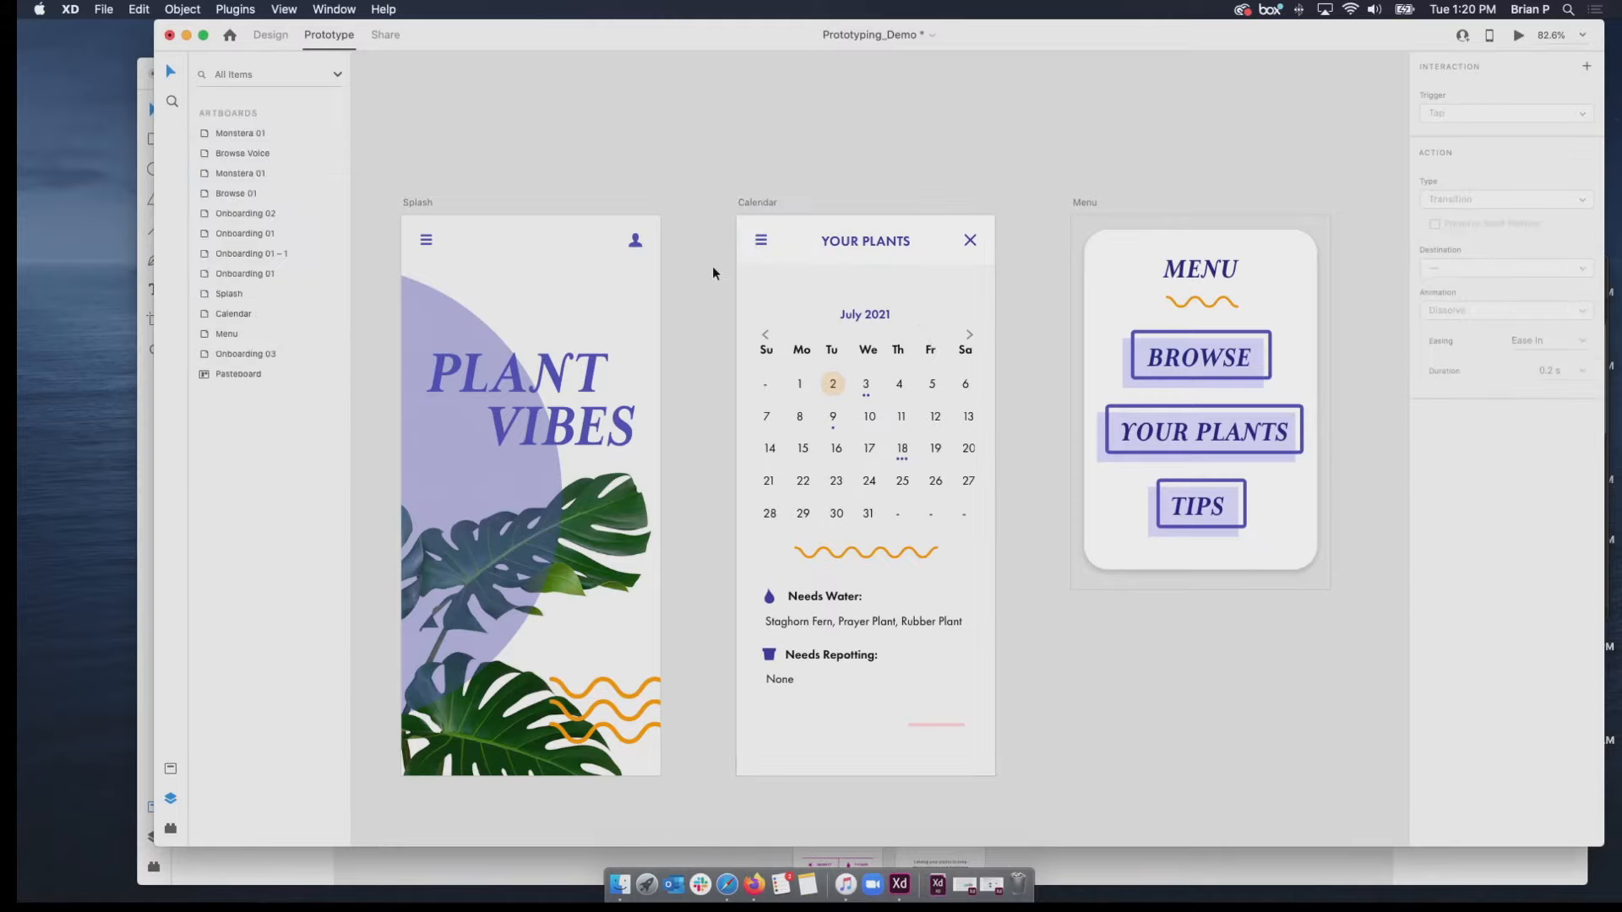
click(758, 247)
drag(996, 240, 1103, 364)
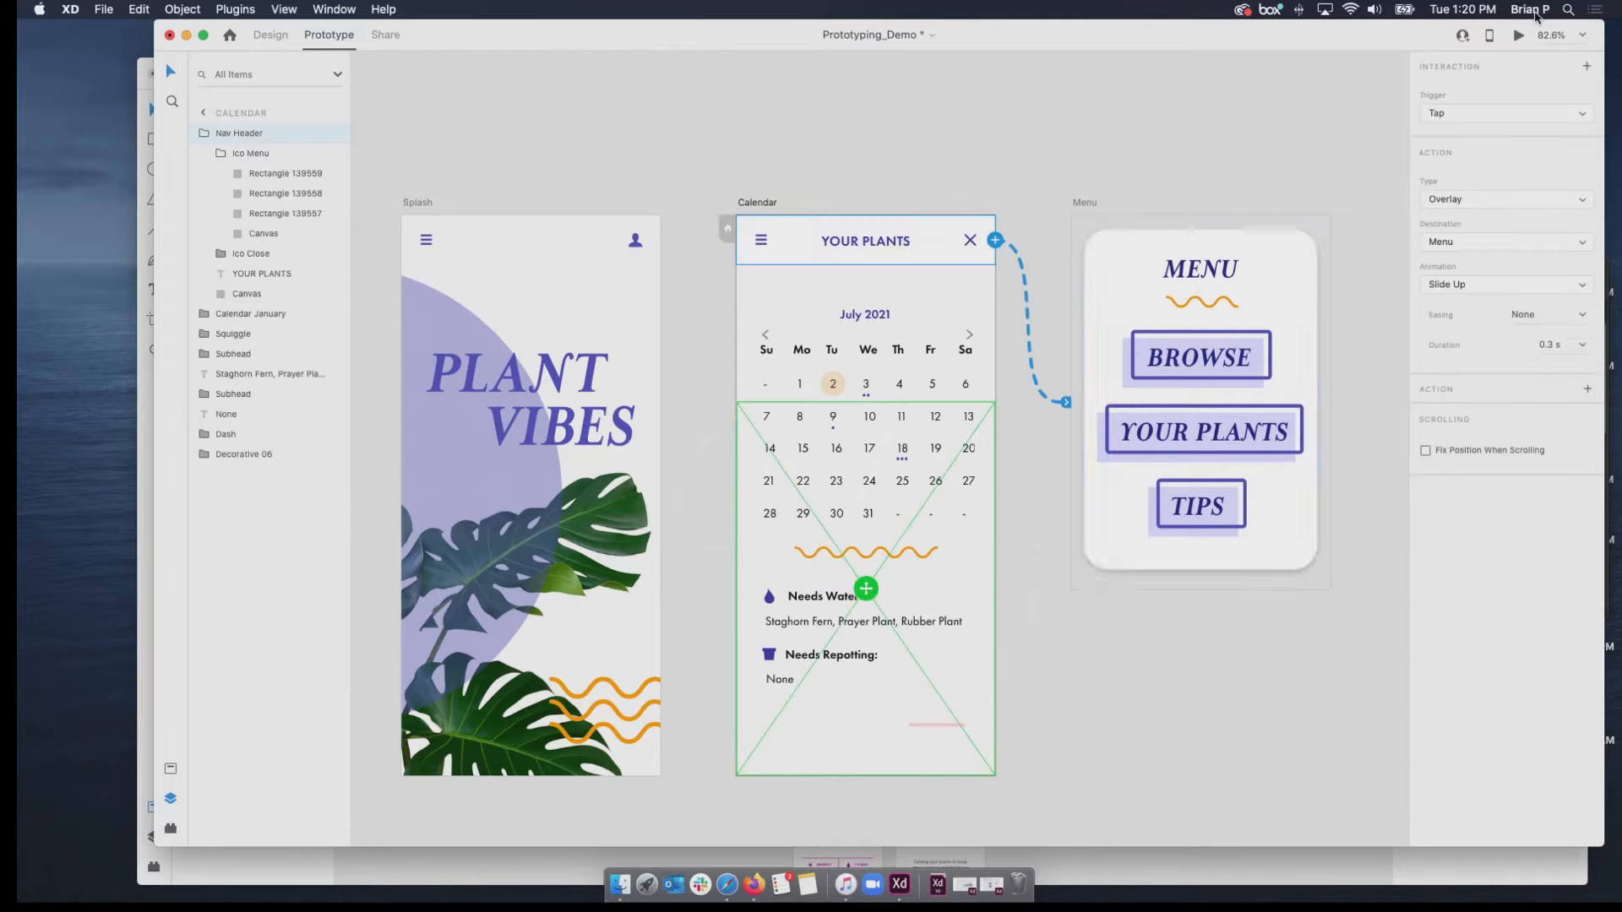
Preview from the Calendar artboard and test switching between Splash and Calendar through the menu overlay's BROWSE and YOUR PLANTS buttons.
click(1518, 35)
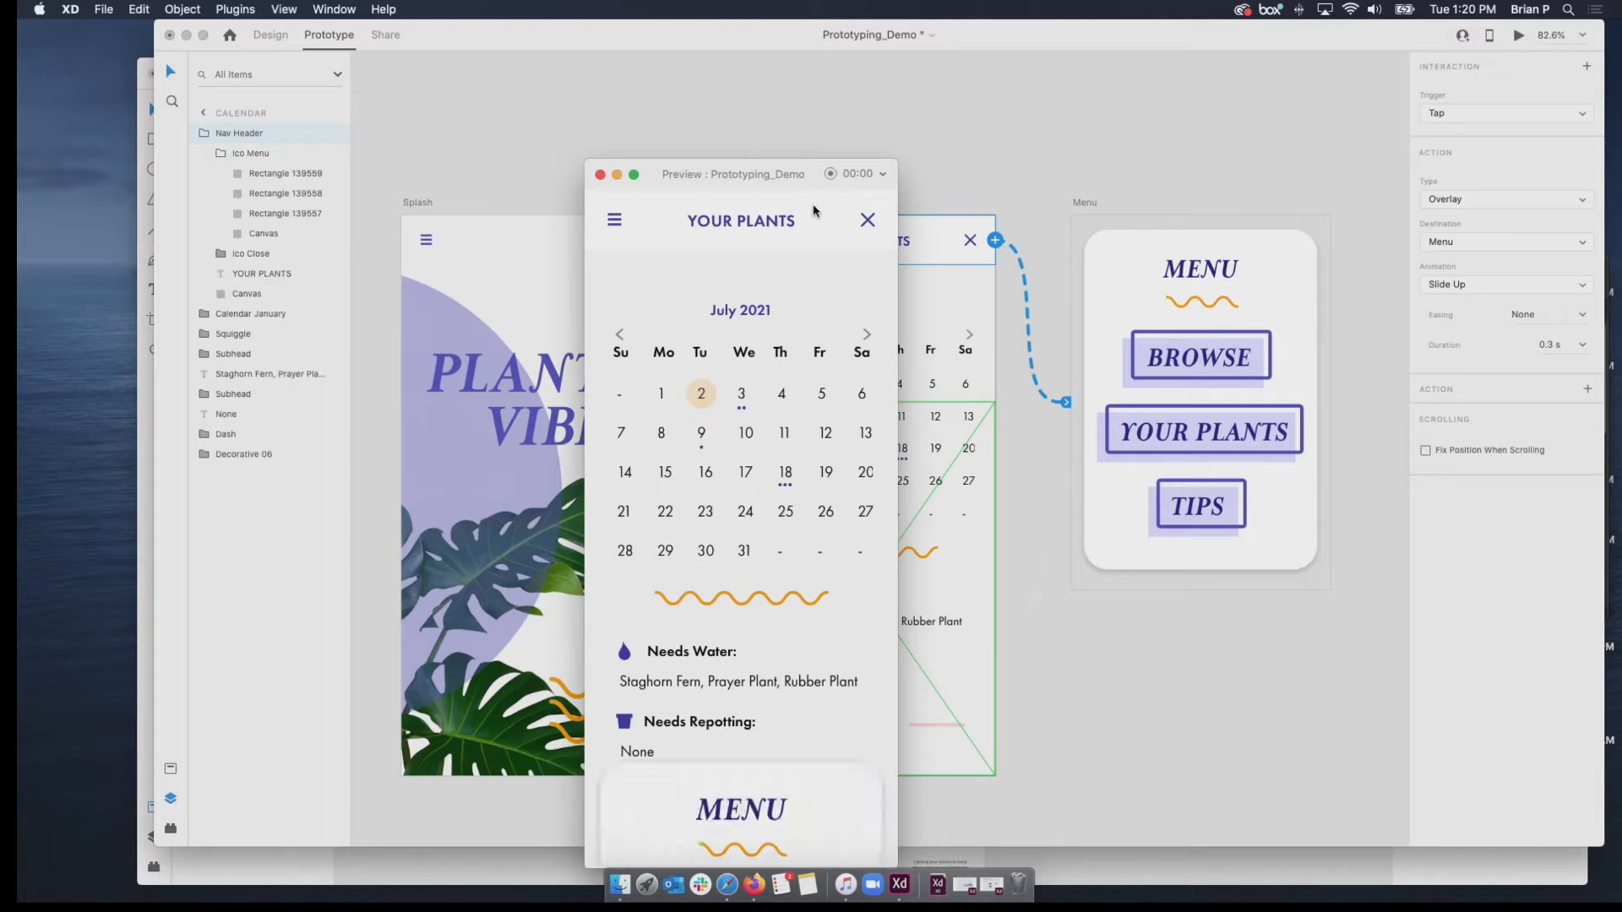
click(737, 579)
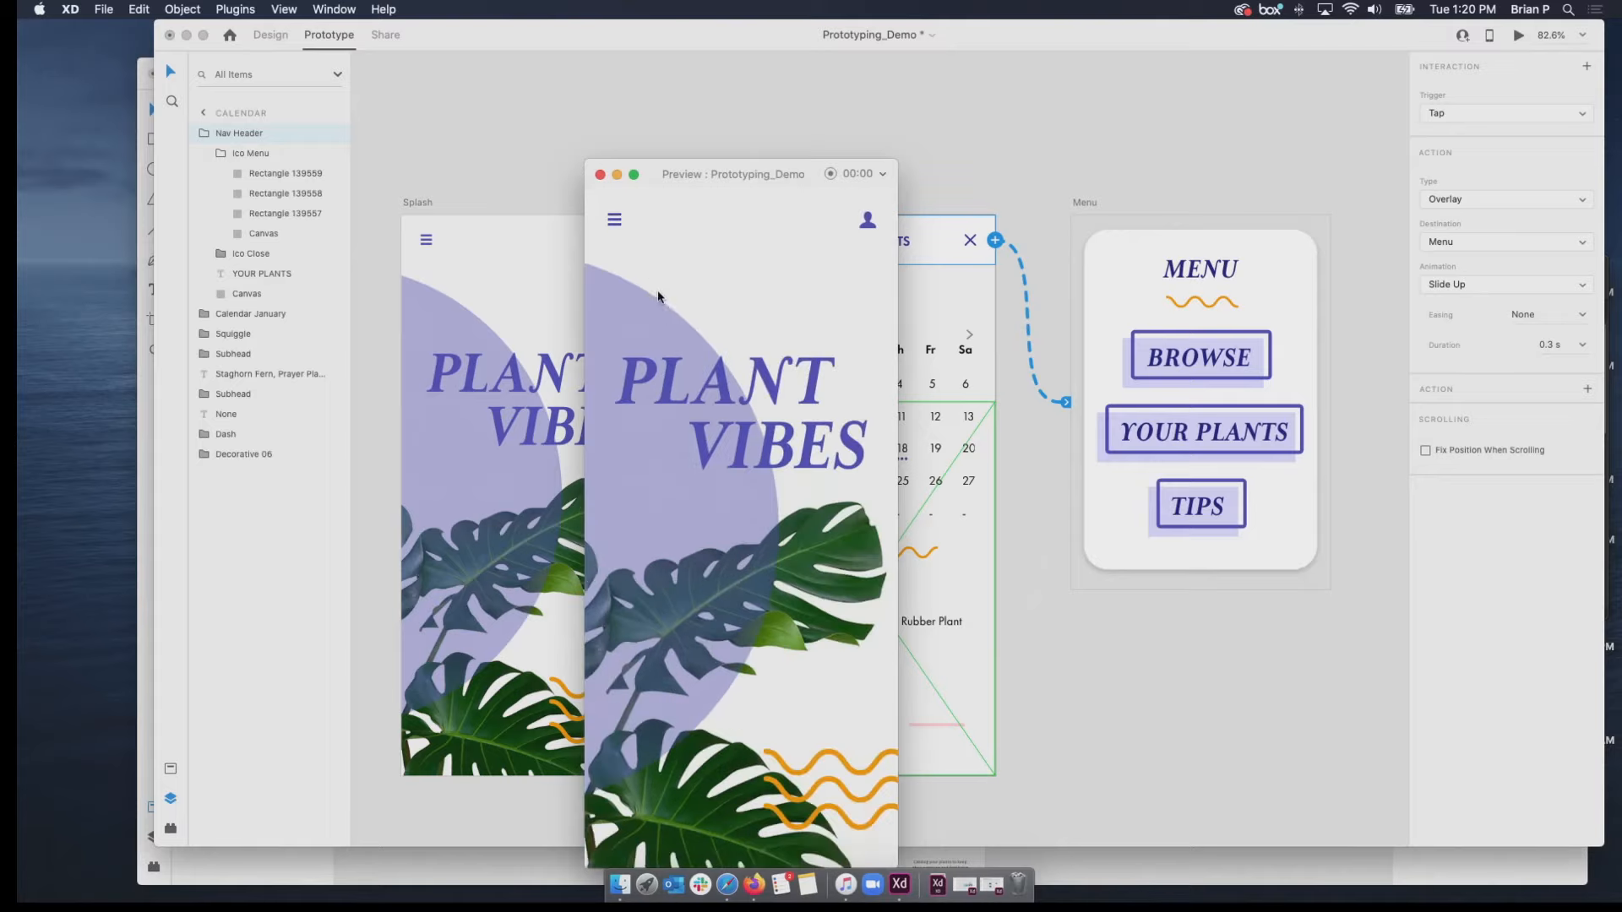
click(614, 220)
click(749, 659)
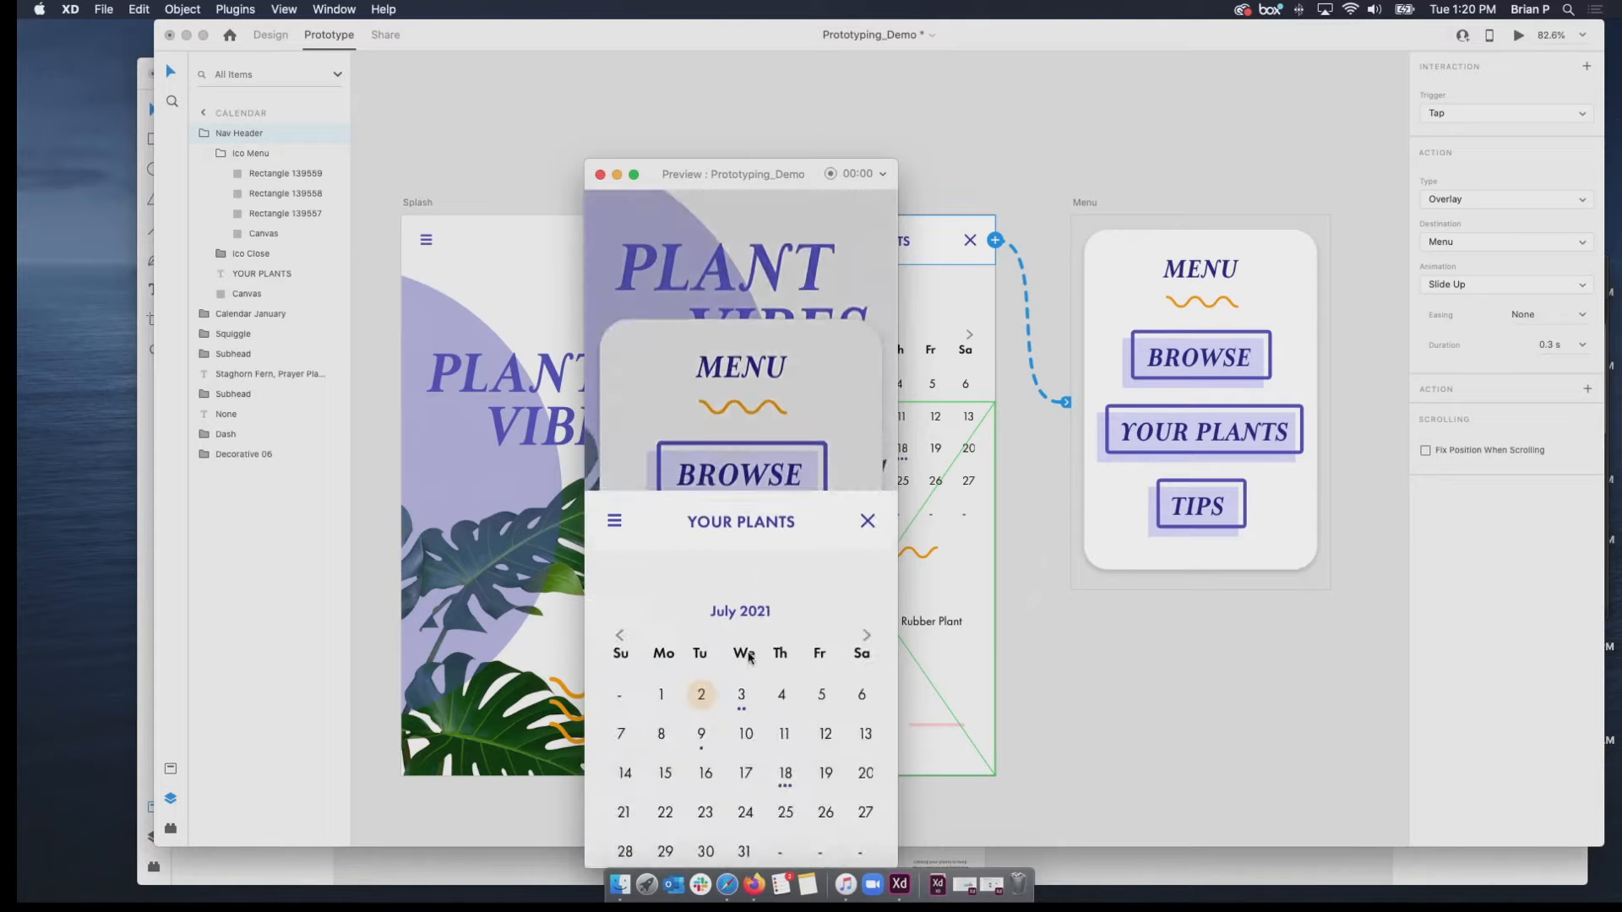
click(718, 235)
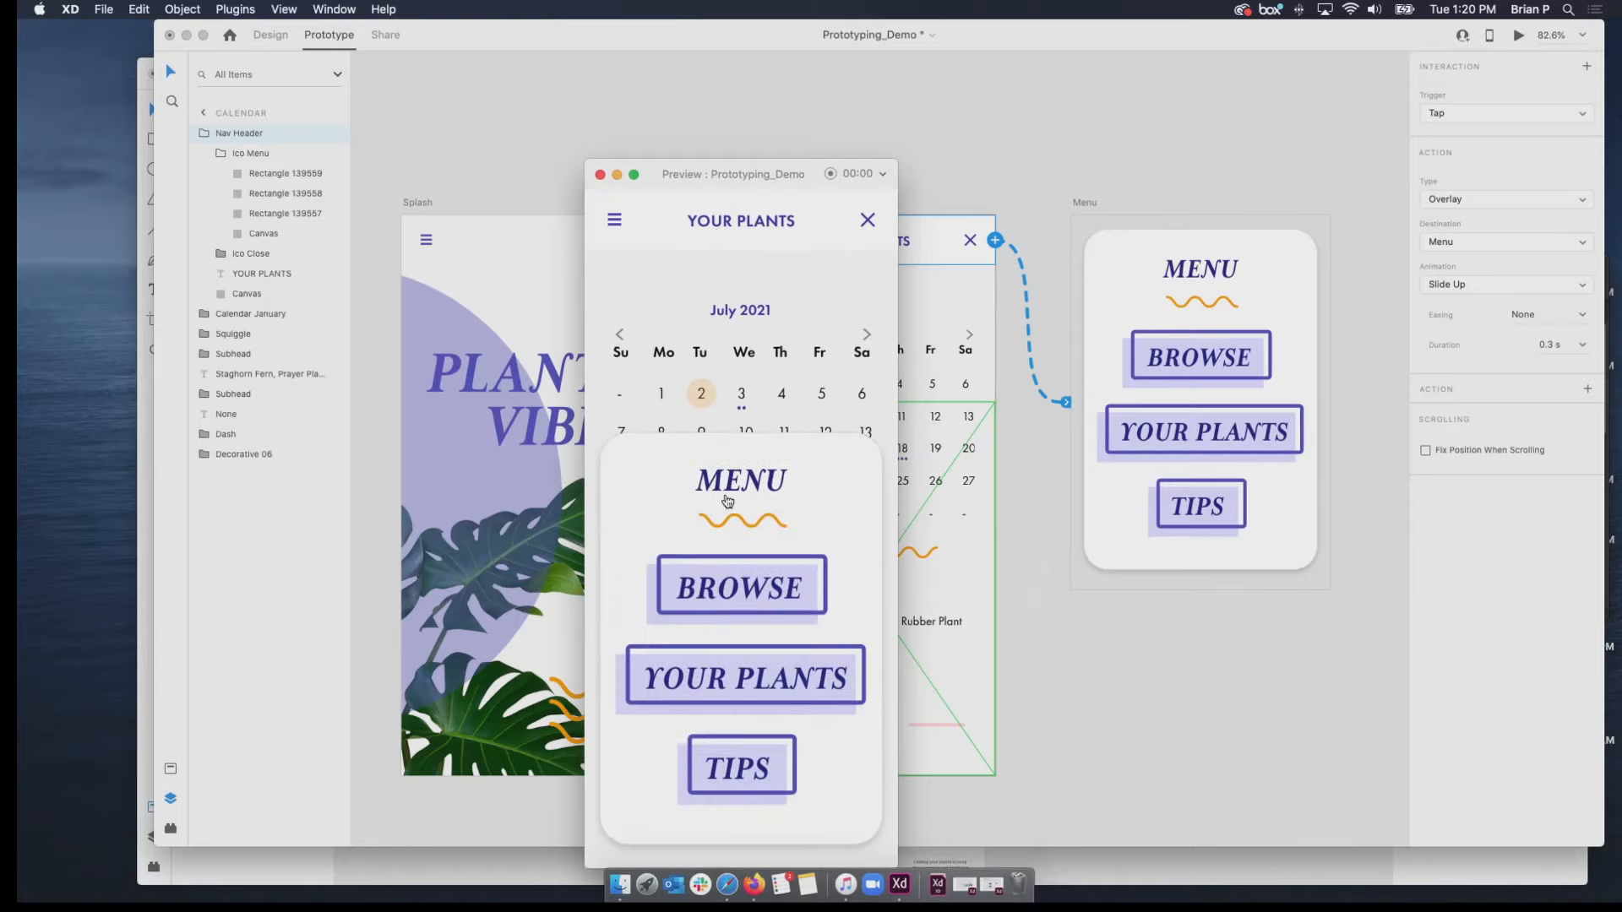
click(741, 597)
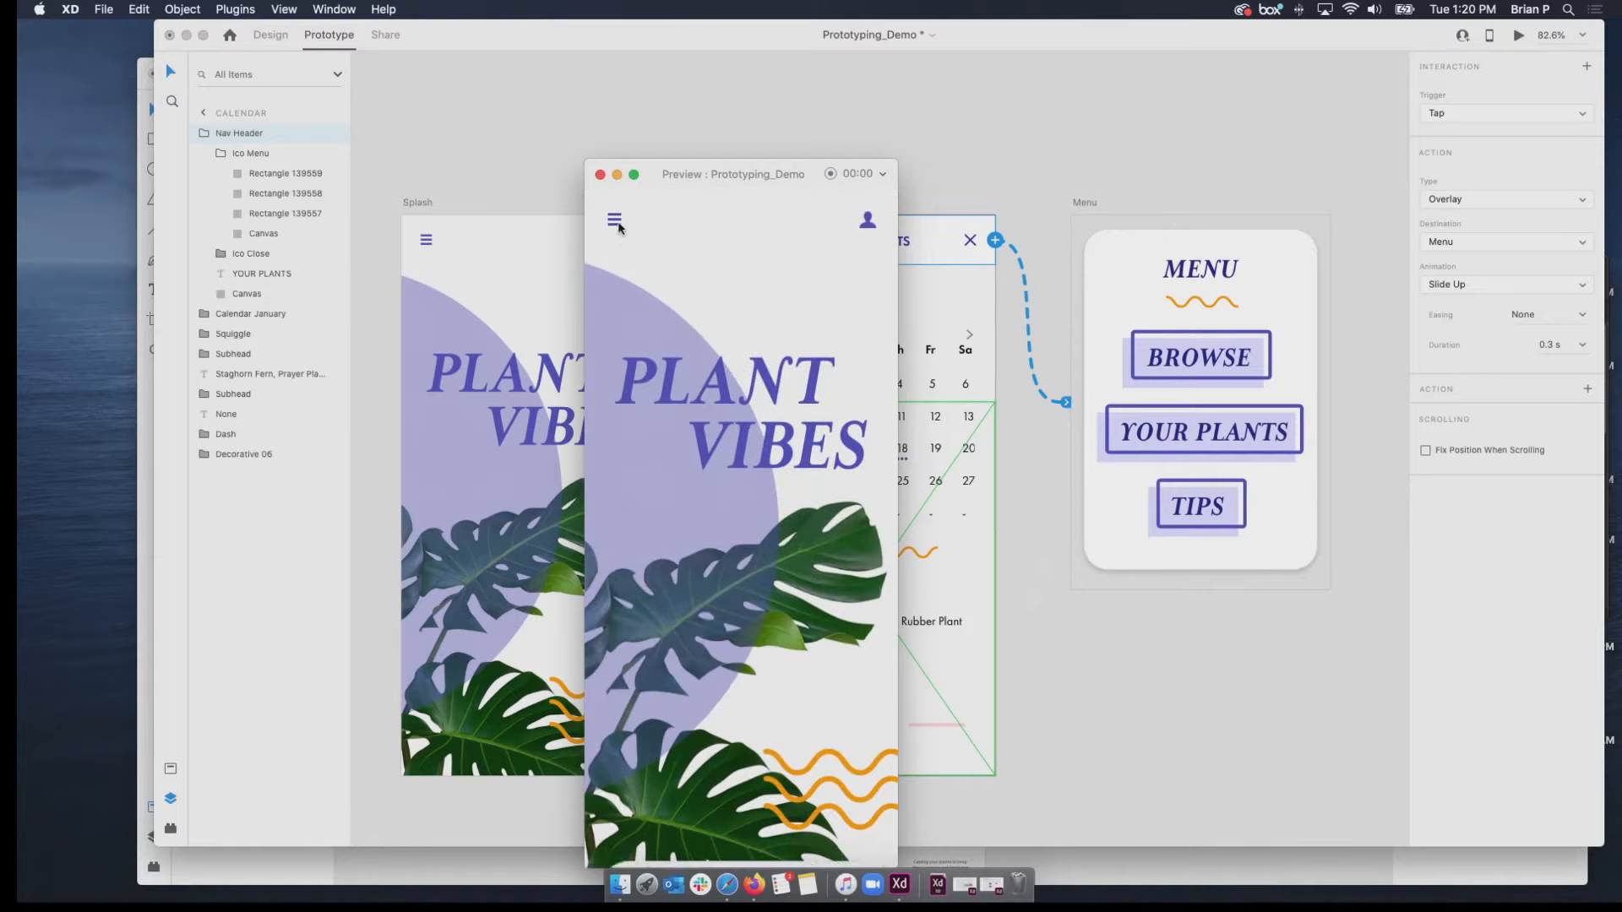
click(616, 221)
click(722, 598)
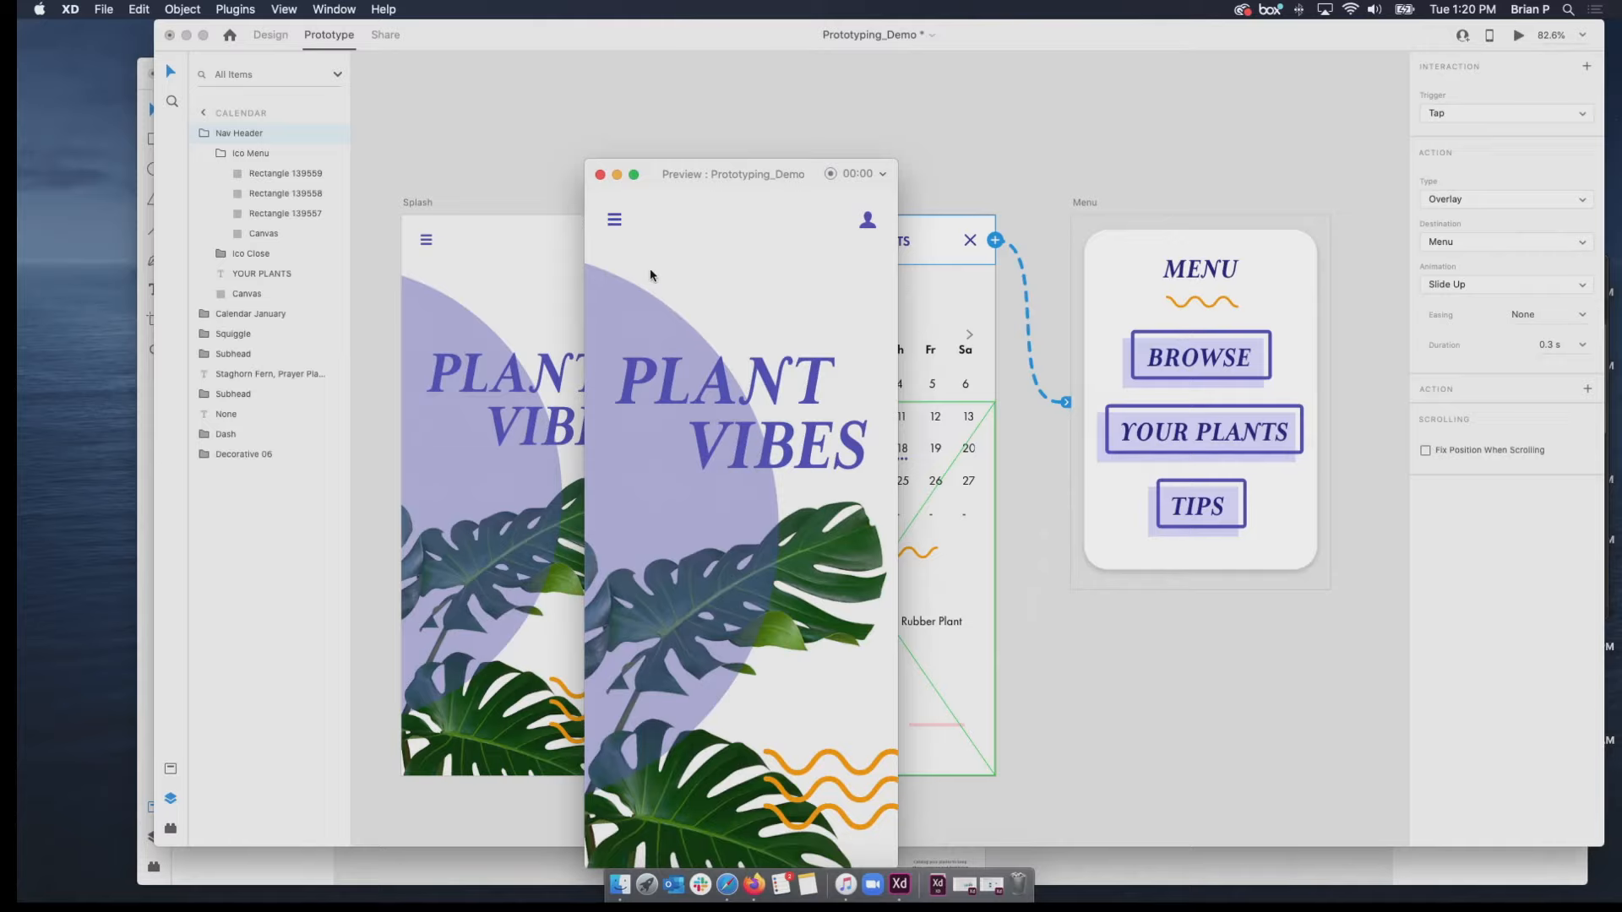
click(615, 221)
click(734, 672)
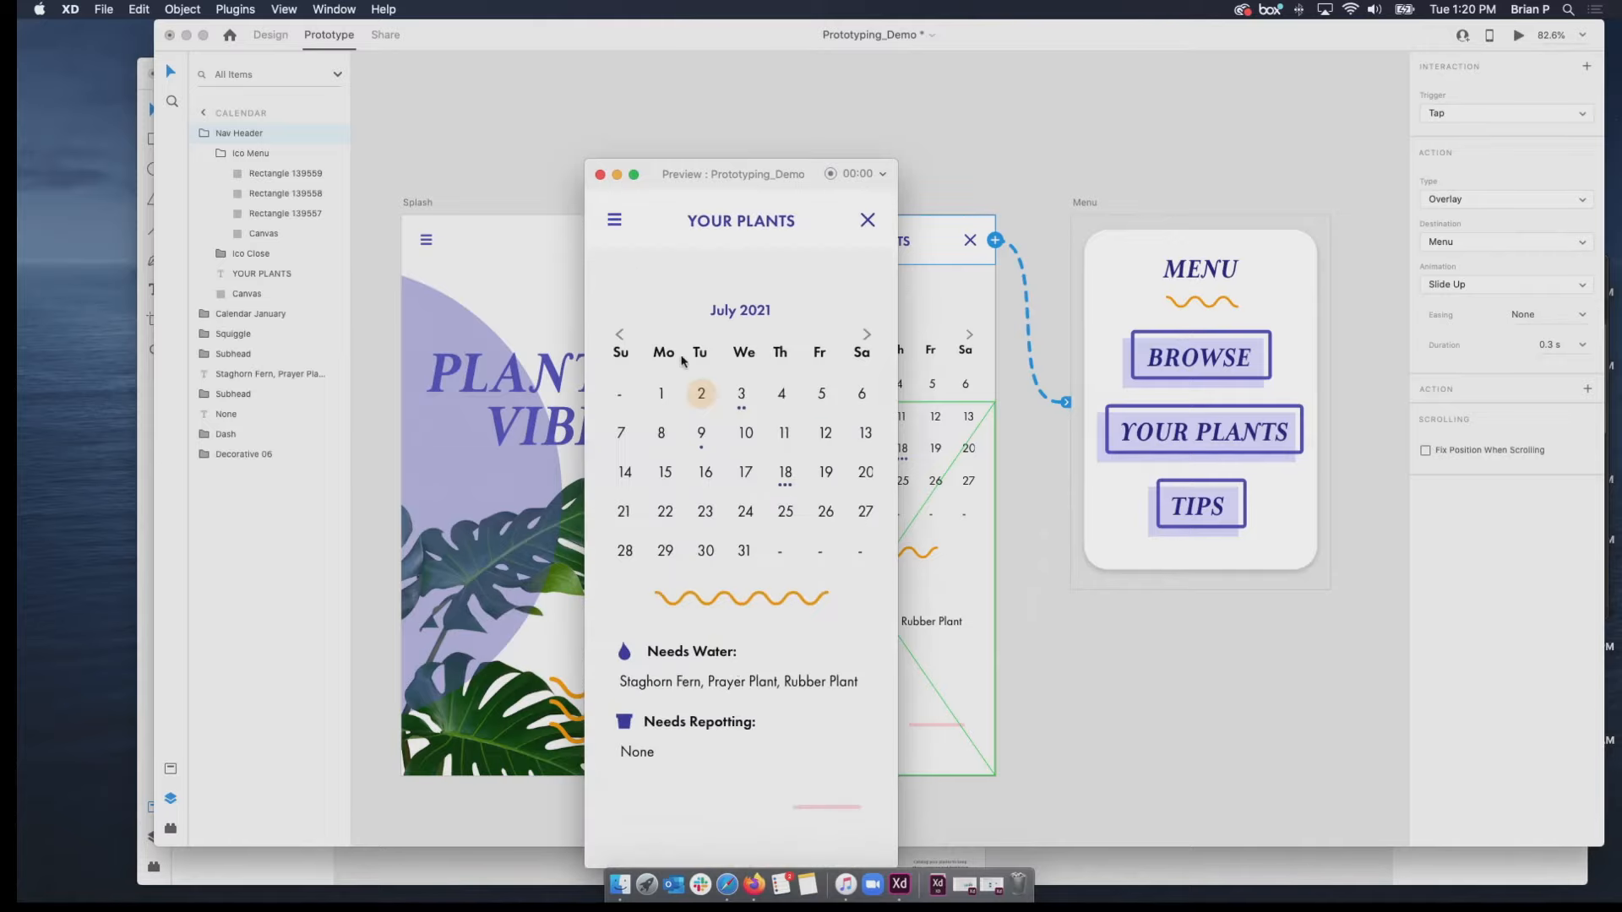
Retest YOUR PLANTS in the menu overlay from the previewed Calendar screen, close the preview and deselect everything.
click(615, 221)
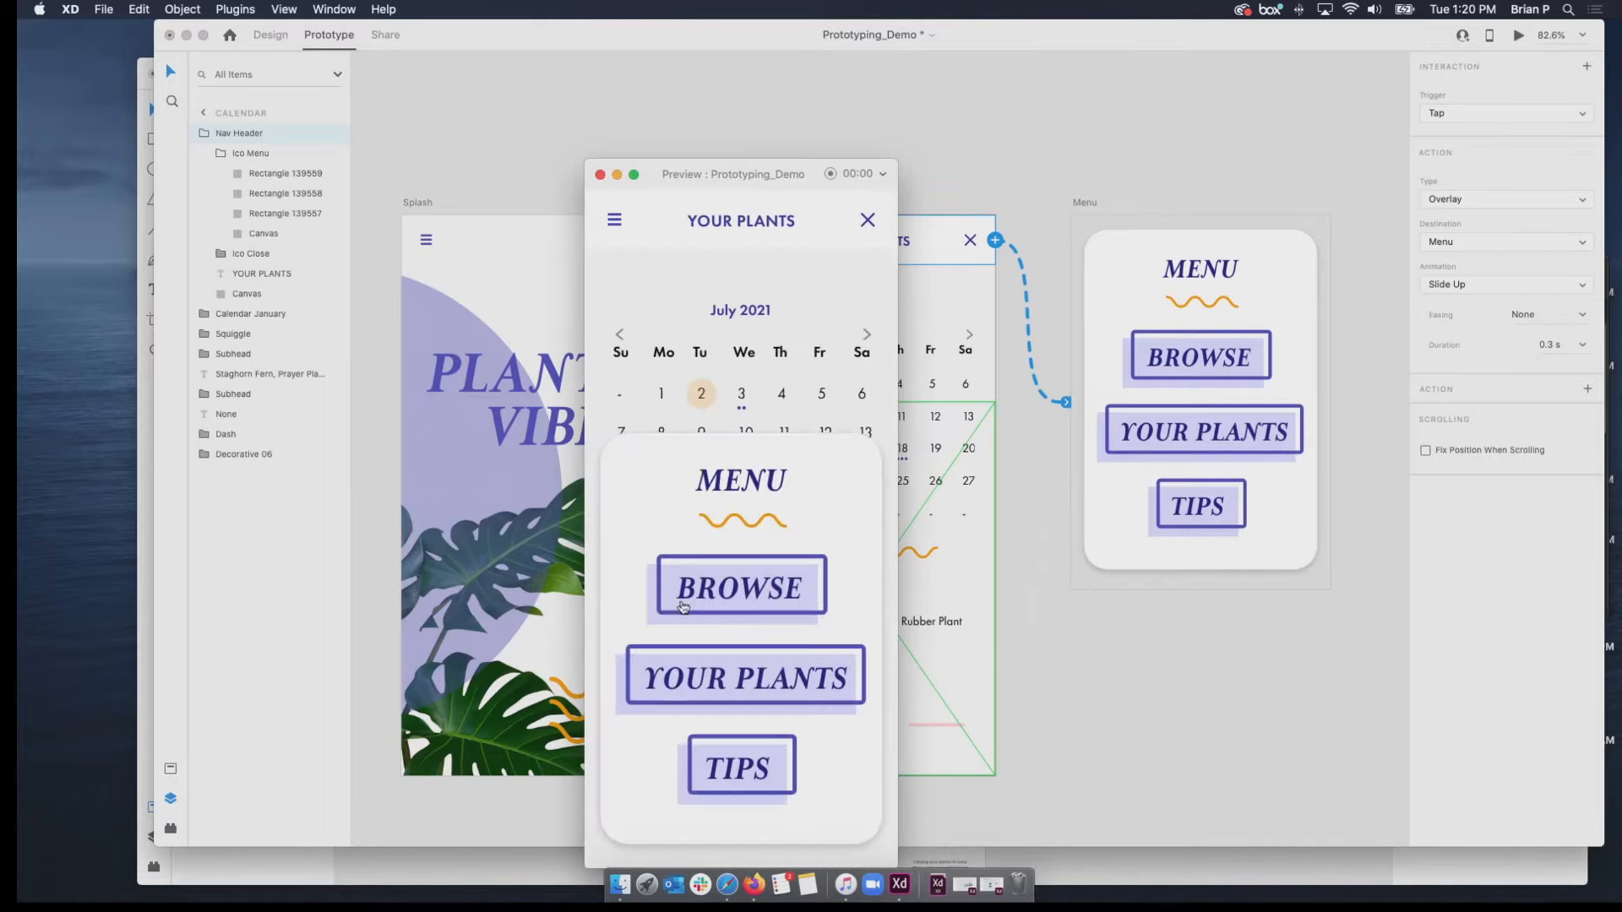
click(727, 691)
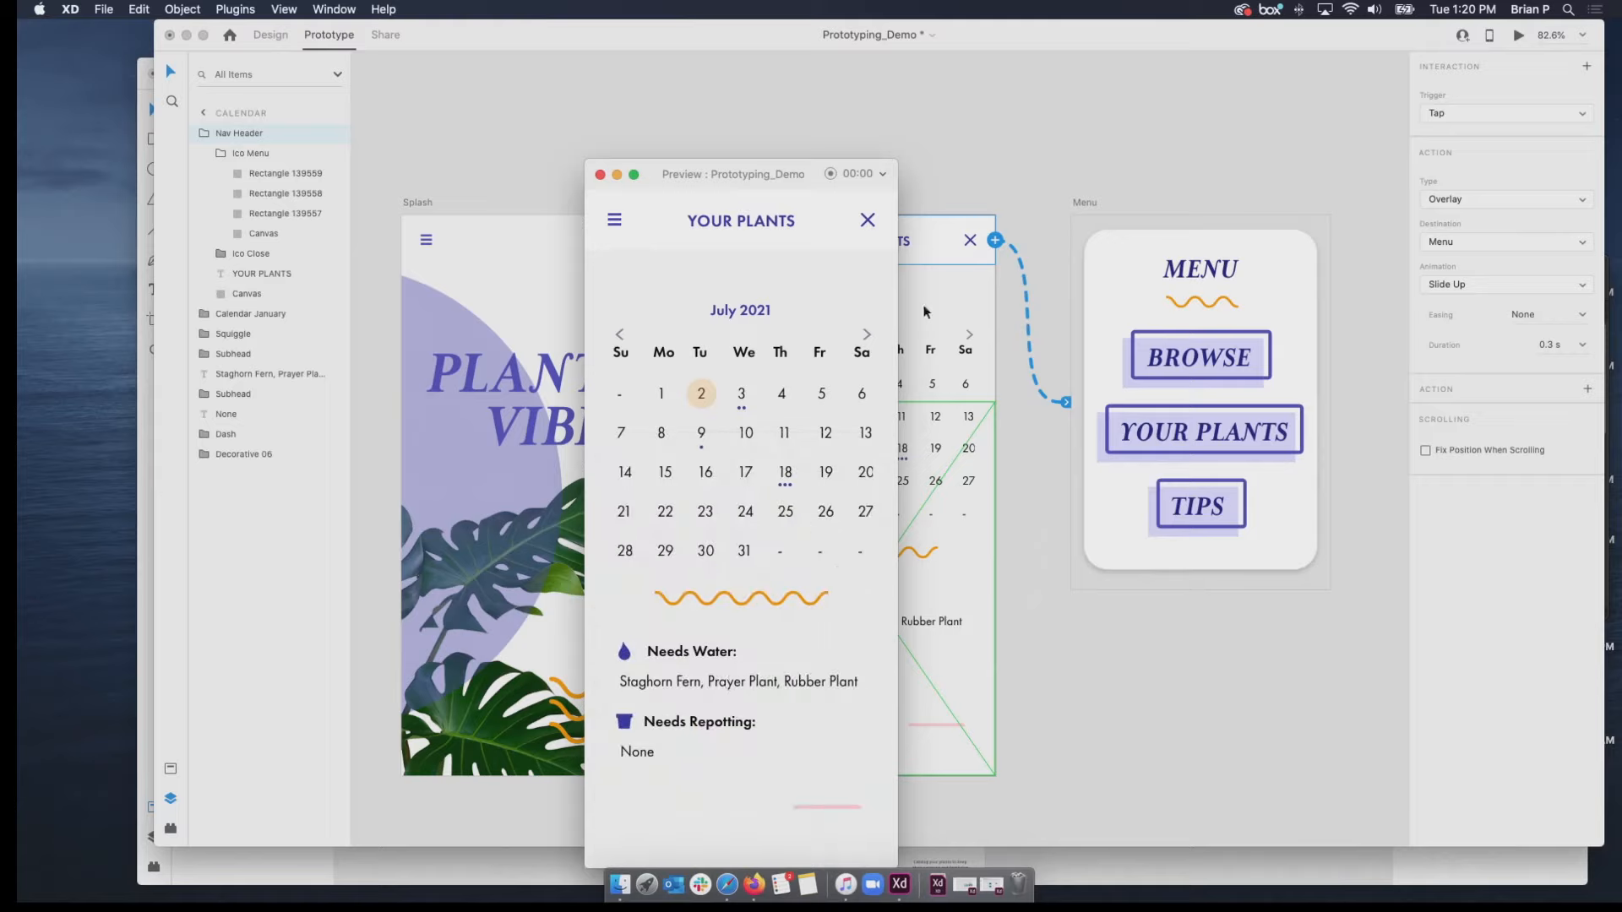
click(600, 175)
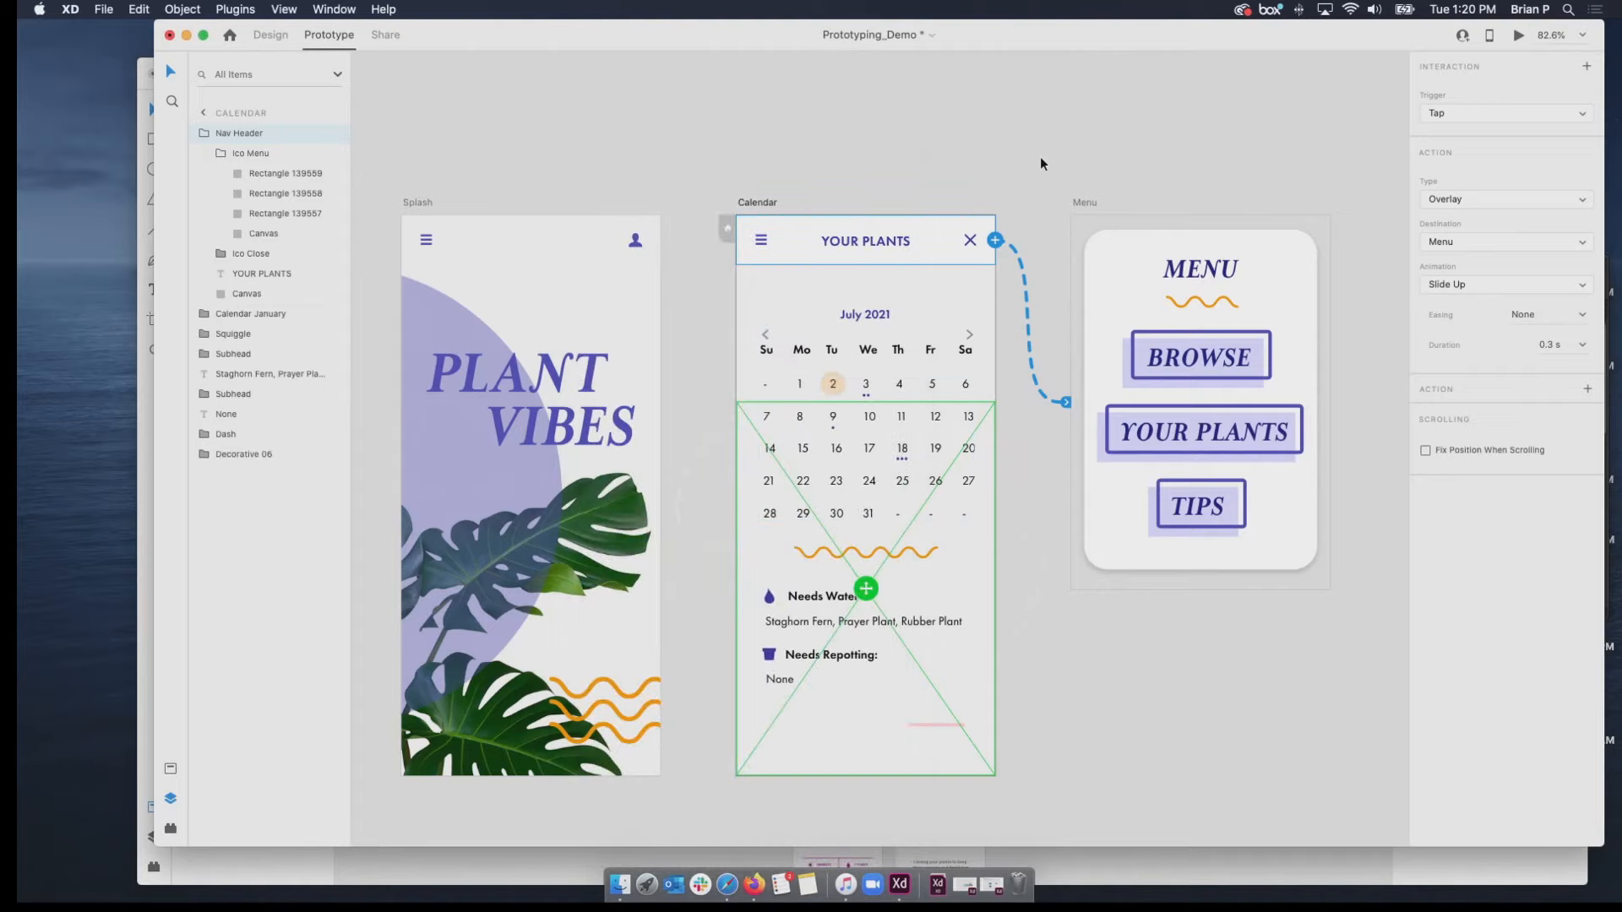
click(1021, 181)
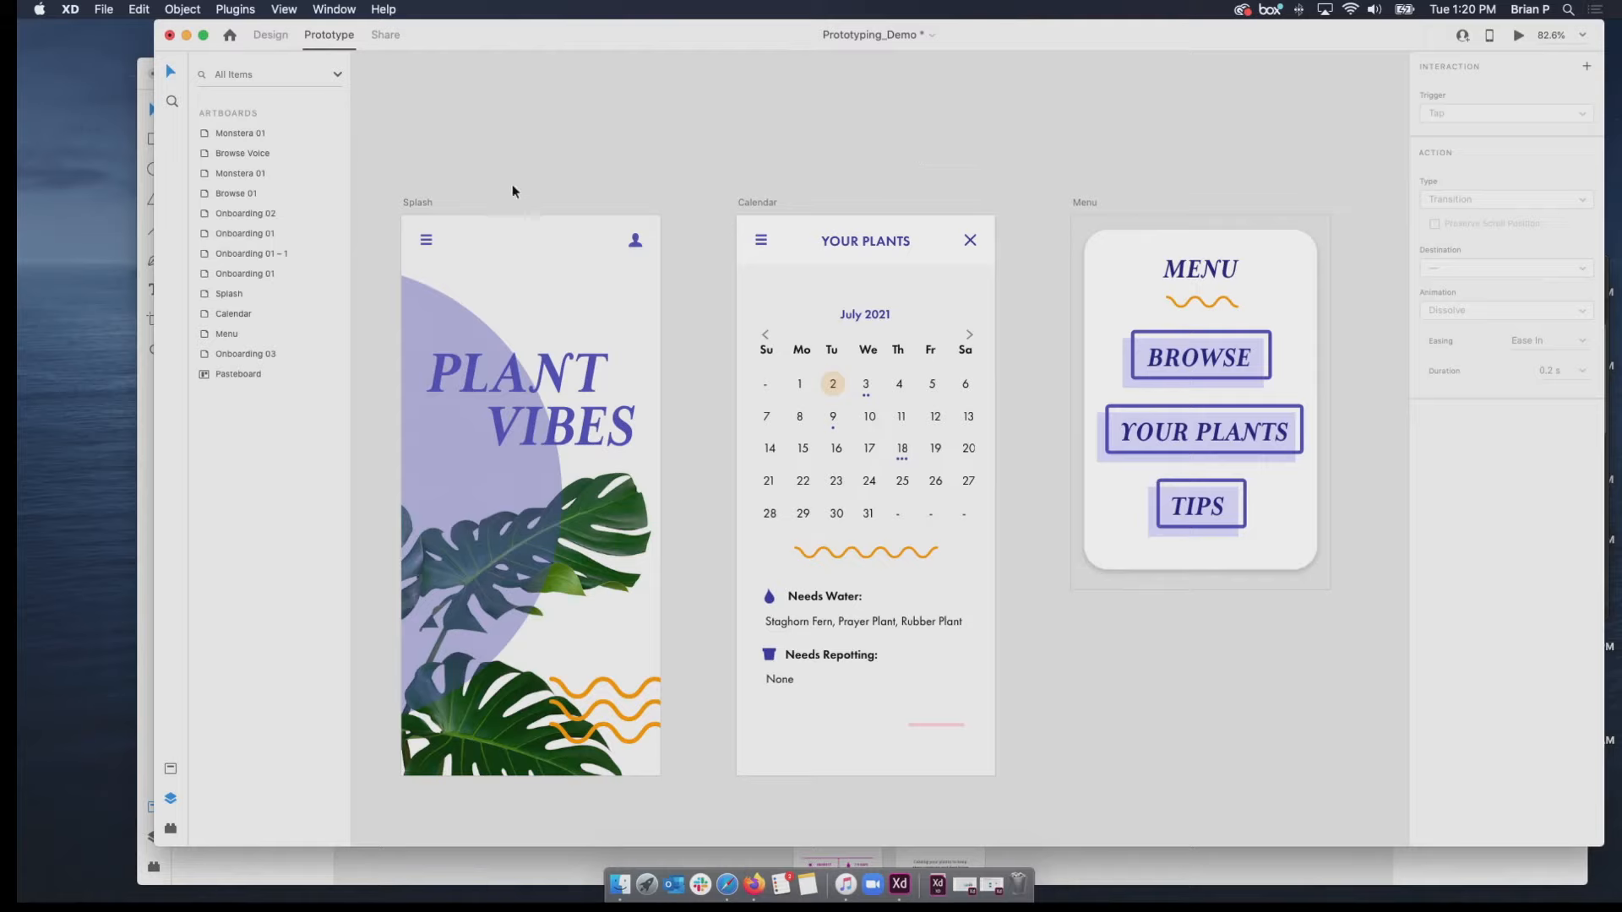
Review the connections of the Splash and Calendar artboards, and make Splash the home artboard of the prototype flow.
click(412, 204)
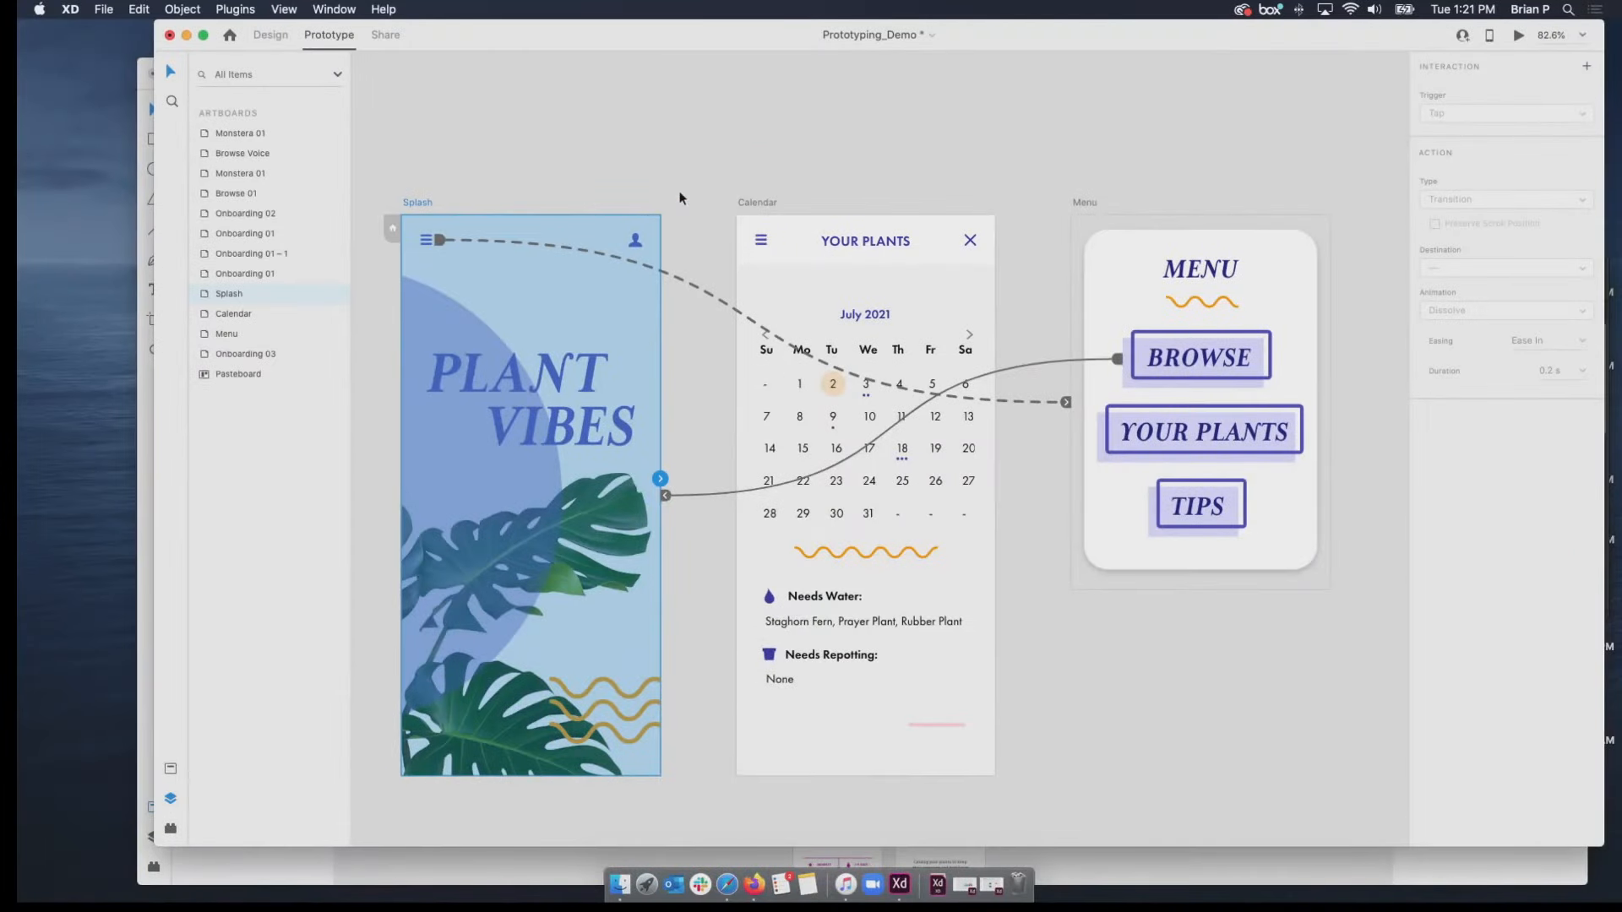
click(743, 203)
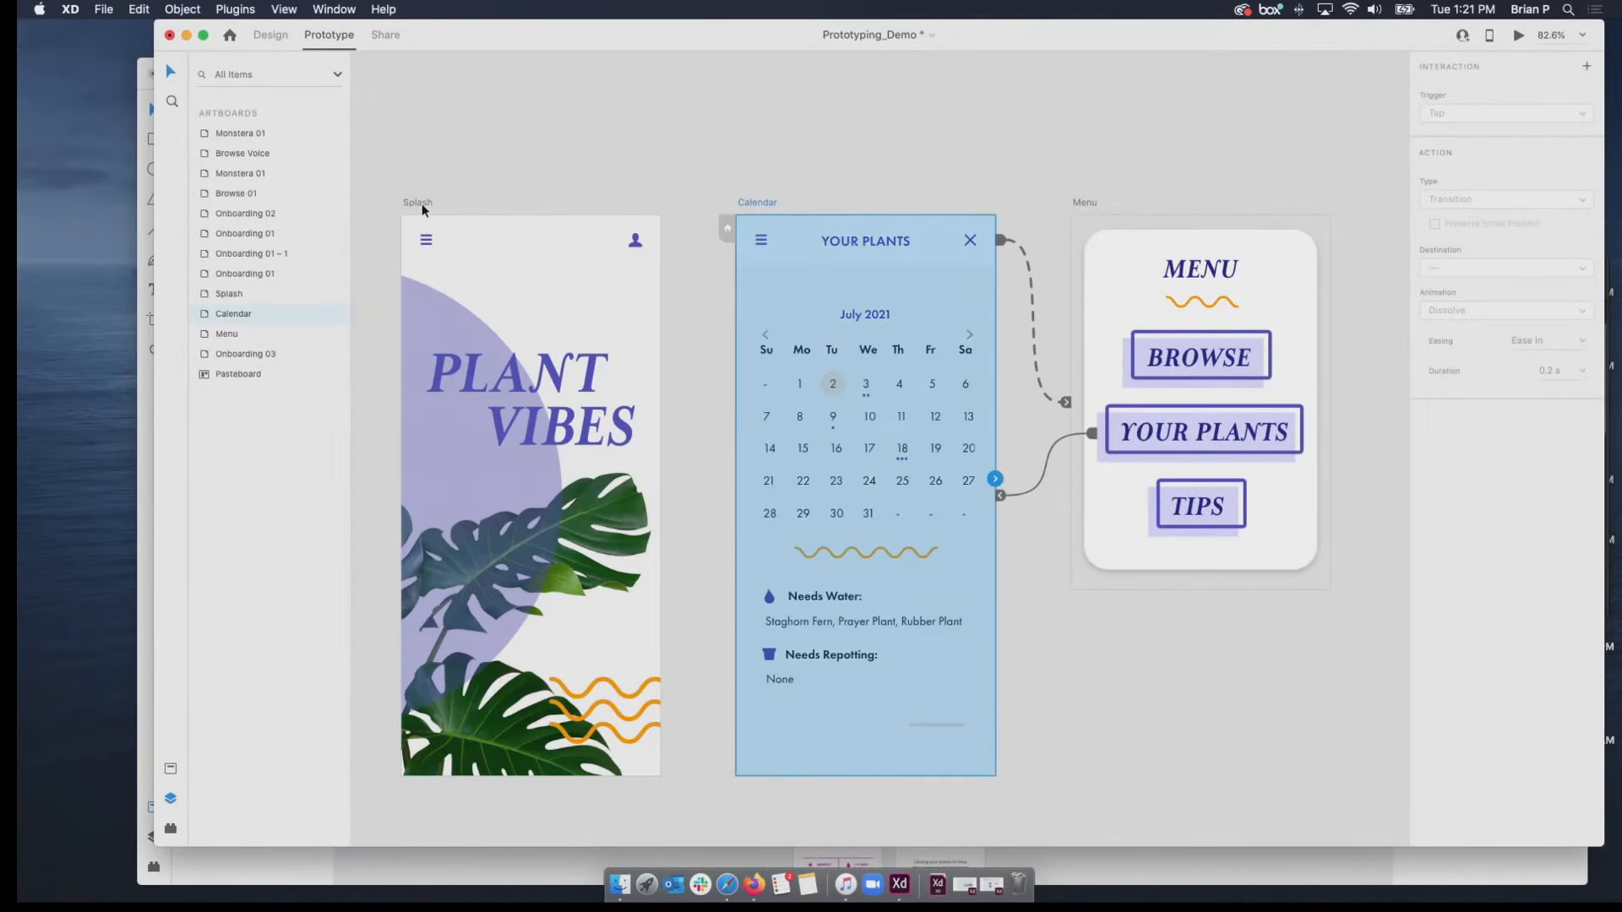
click(420, 206)
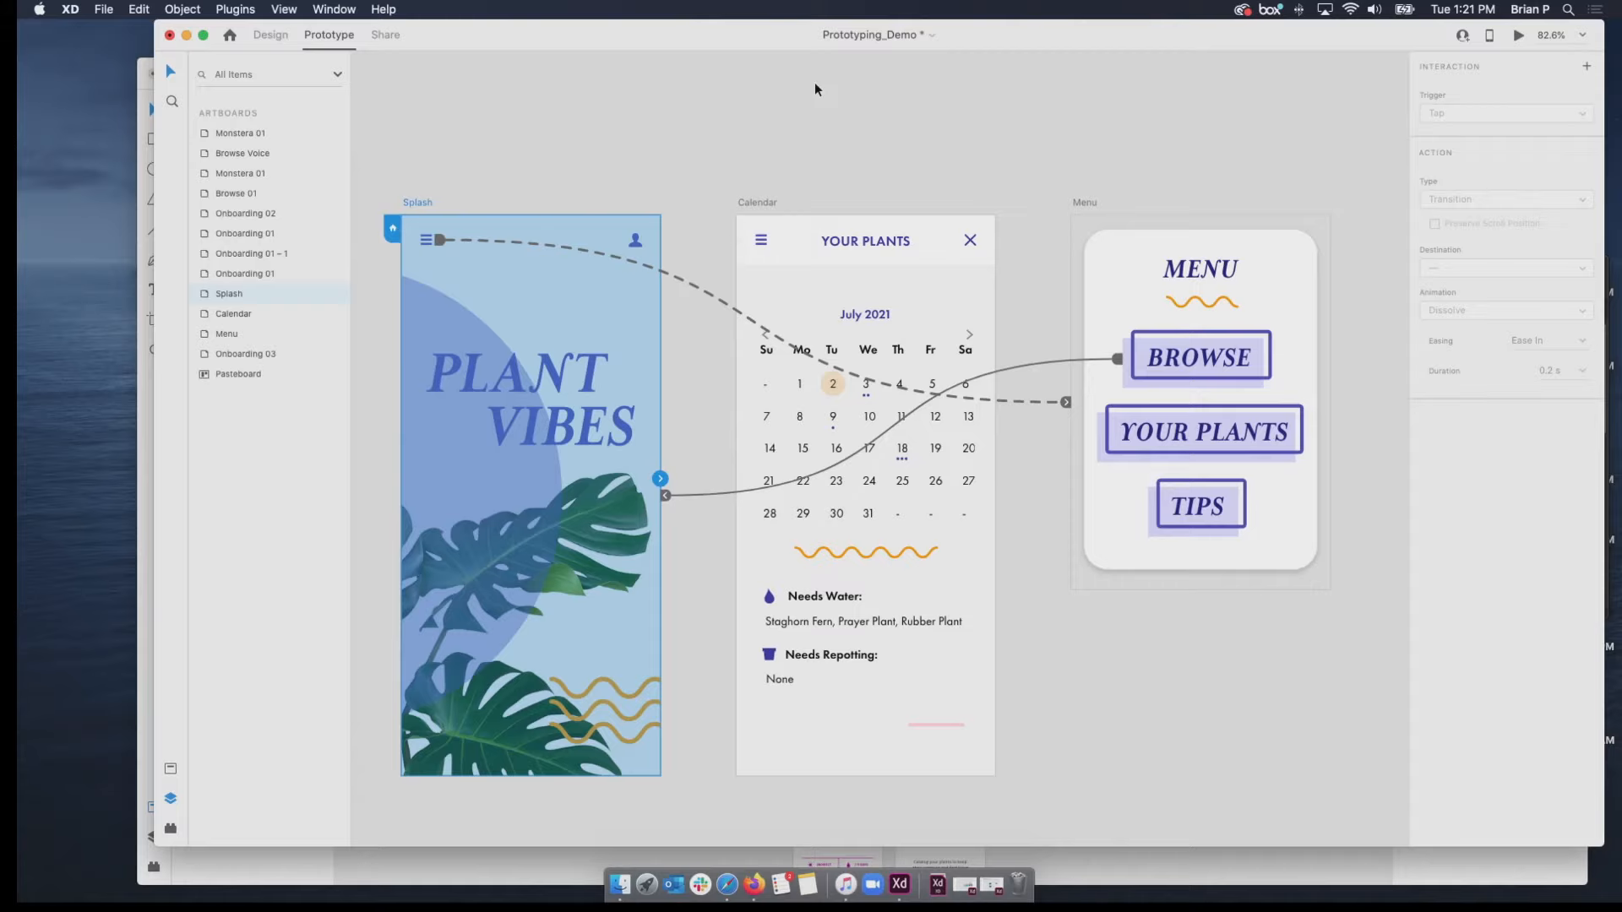
Preview from the Splash artboard, go to YOUR PLANTS and back to BROWSE through the menu overlay, and close the preview.
click(1519, 35)
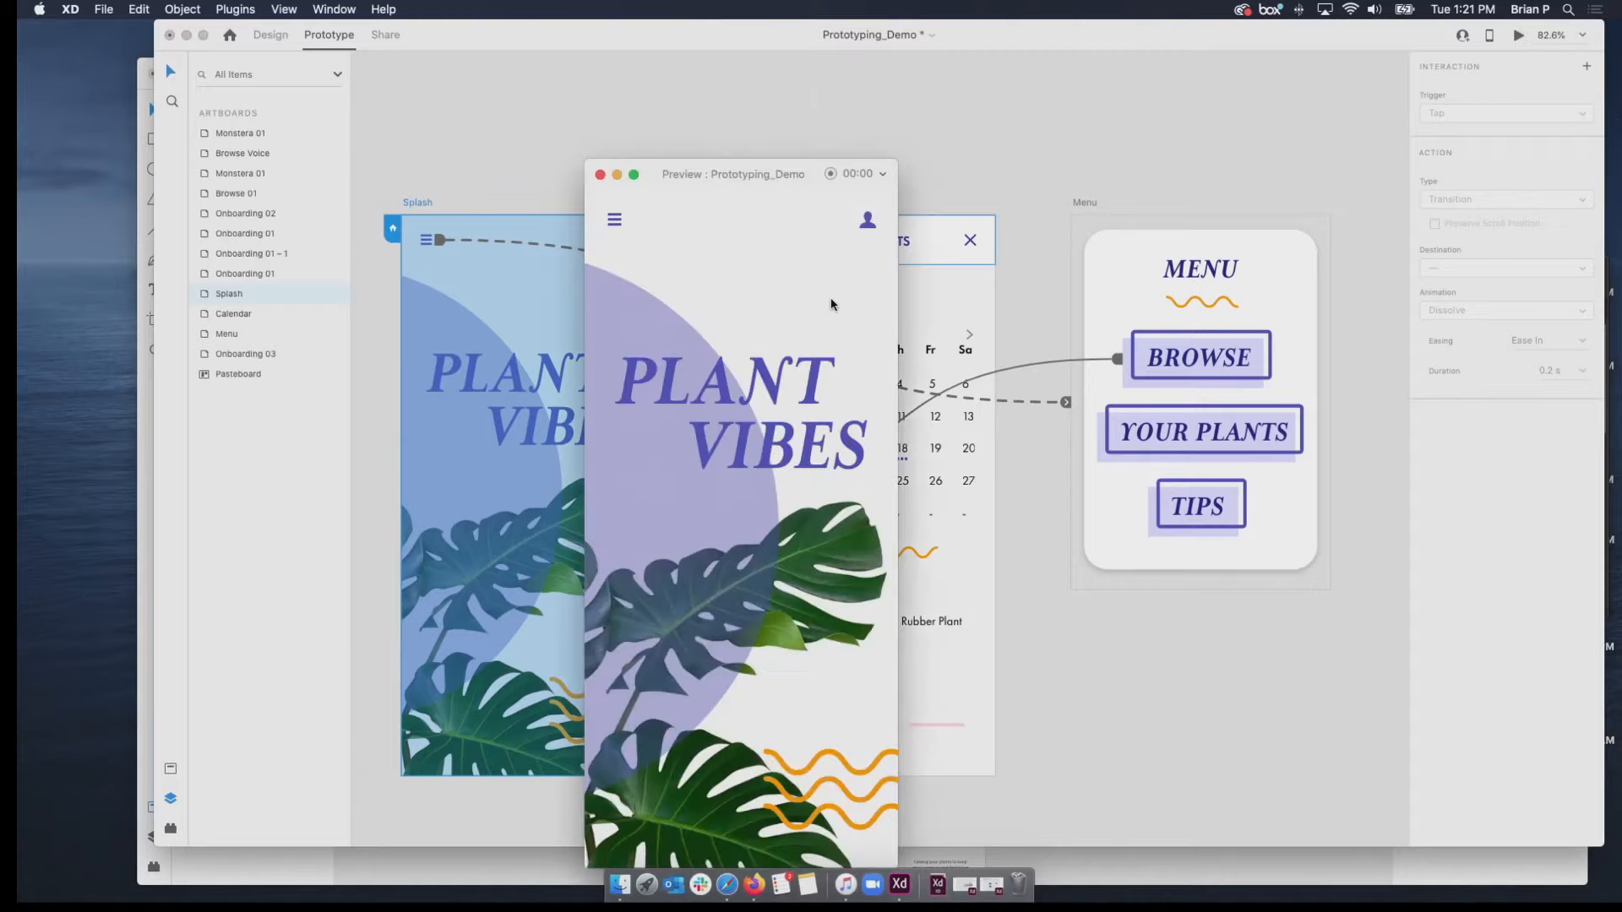
click(617, 229)
click(766, 674)
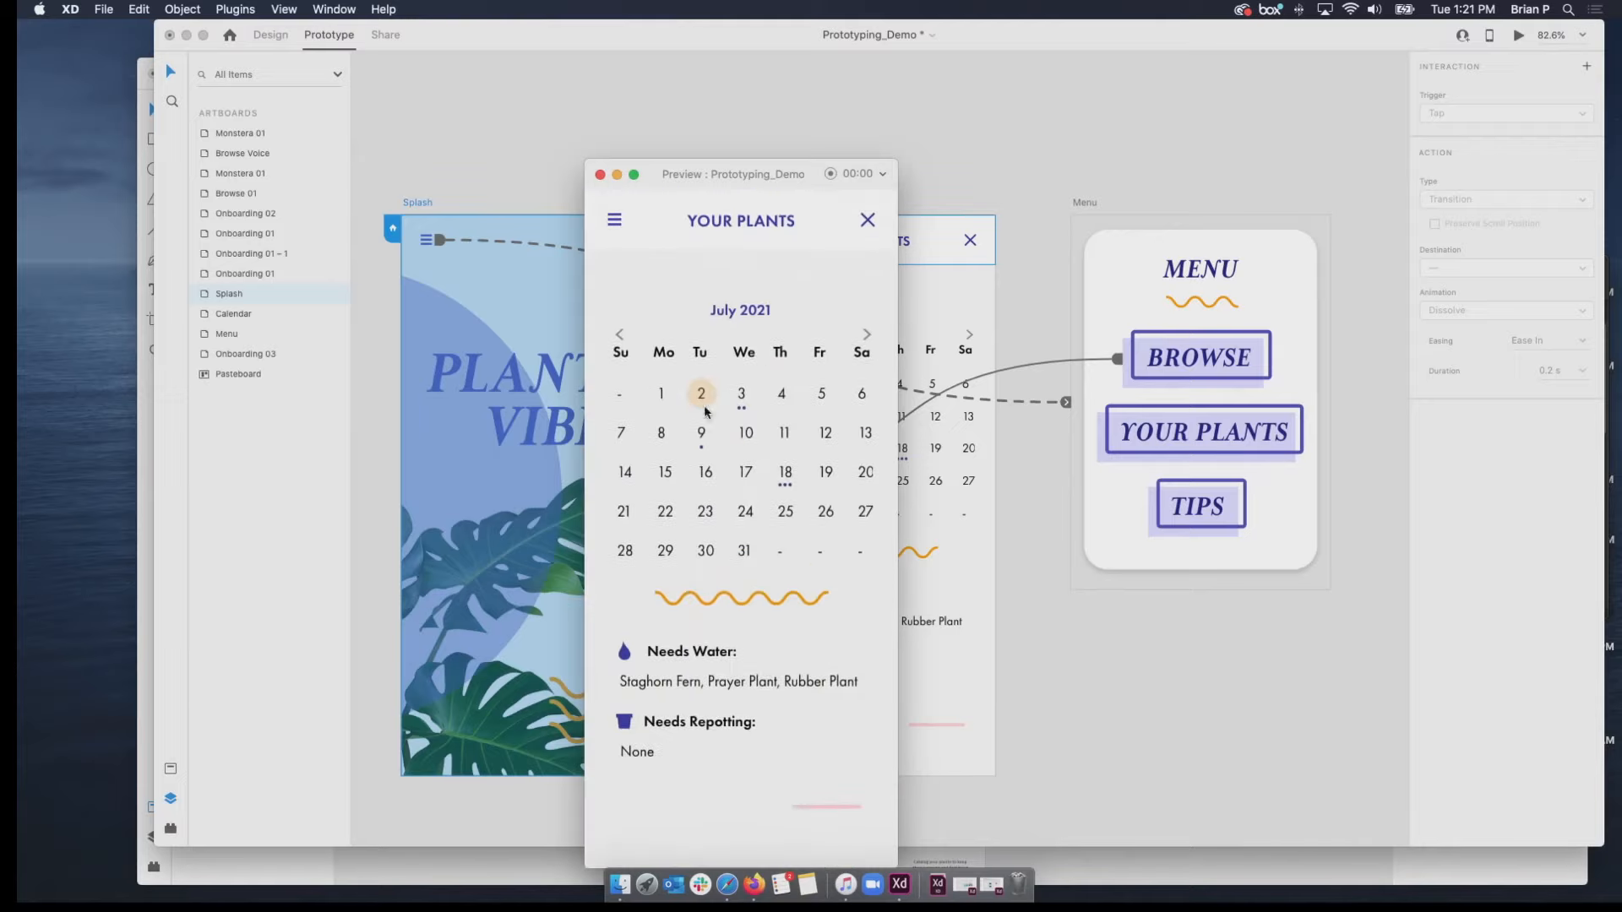
click(612, 224)
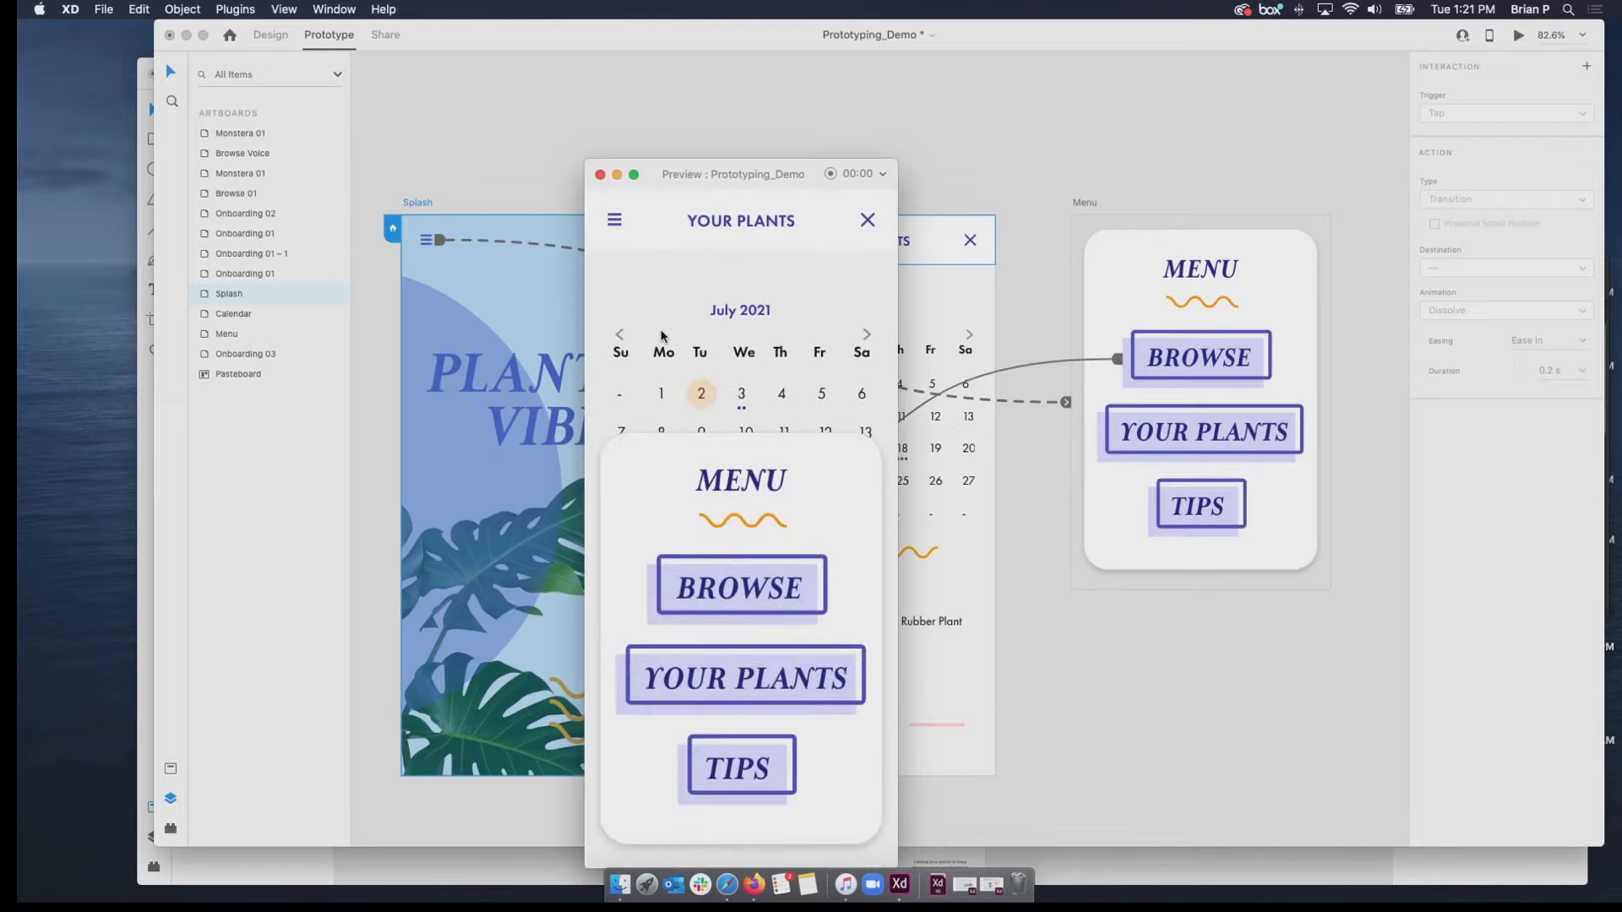
click(725, 586)
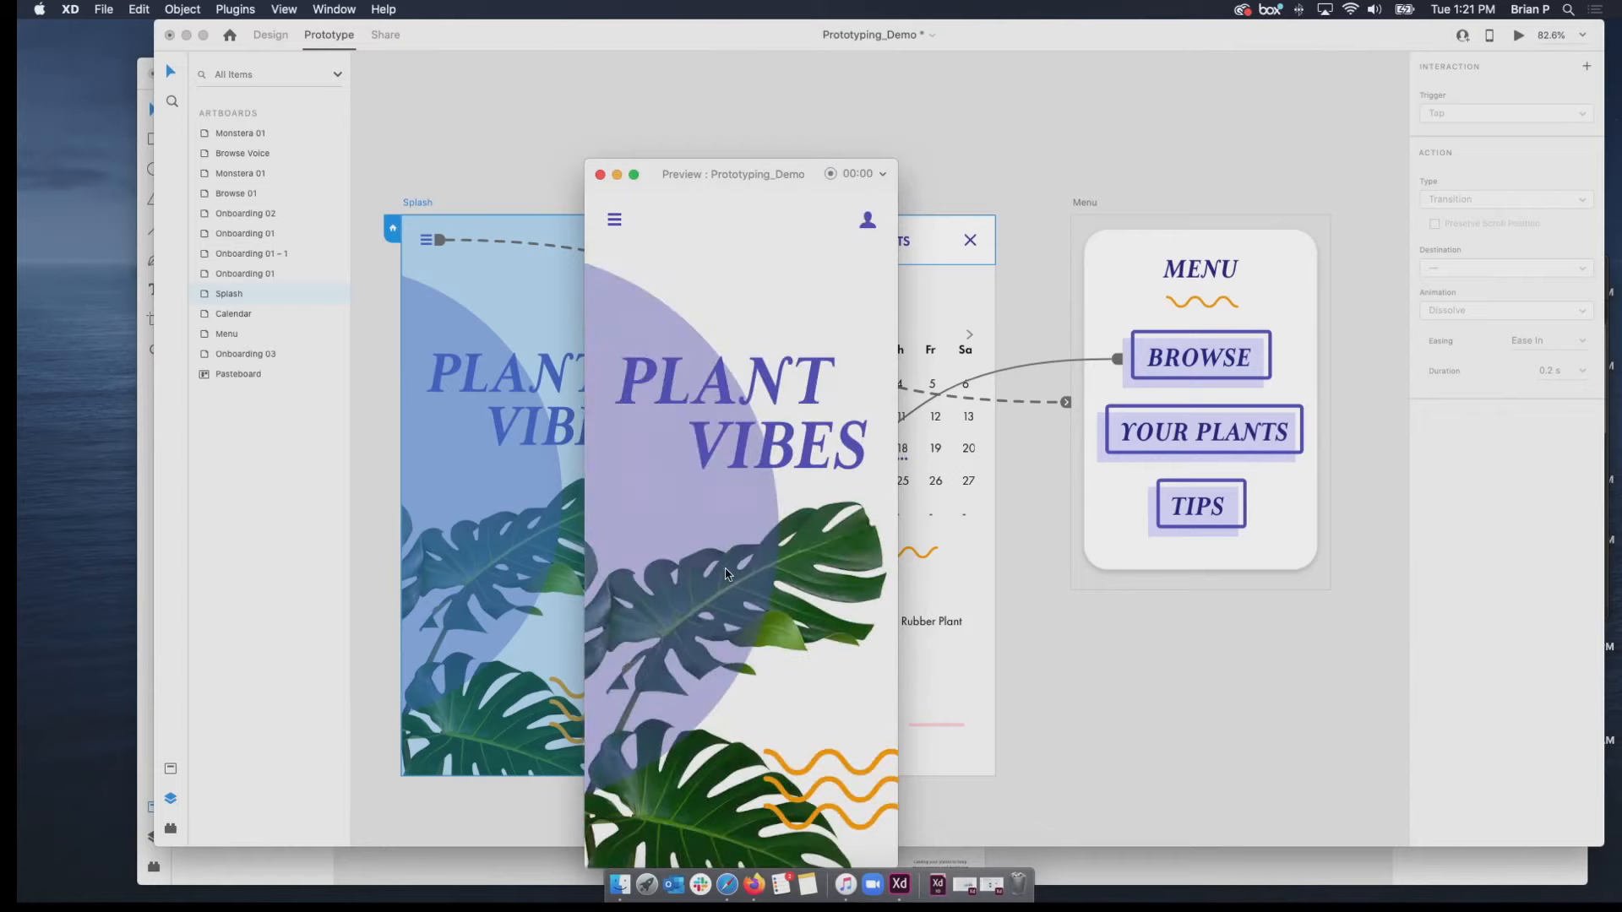
click(601, 176)
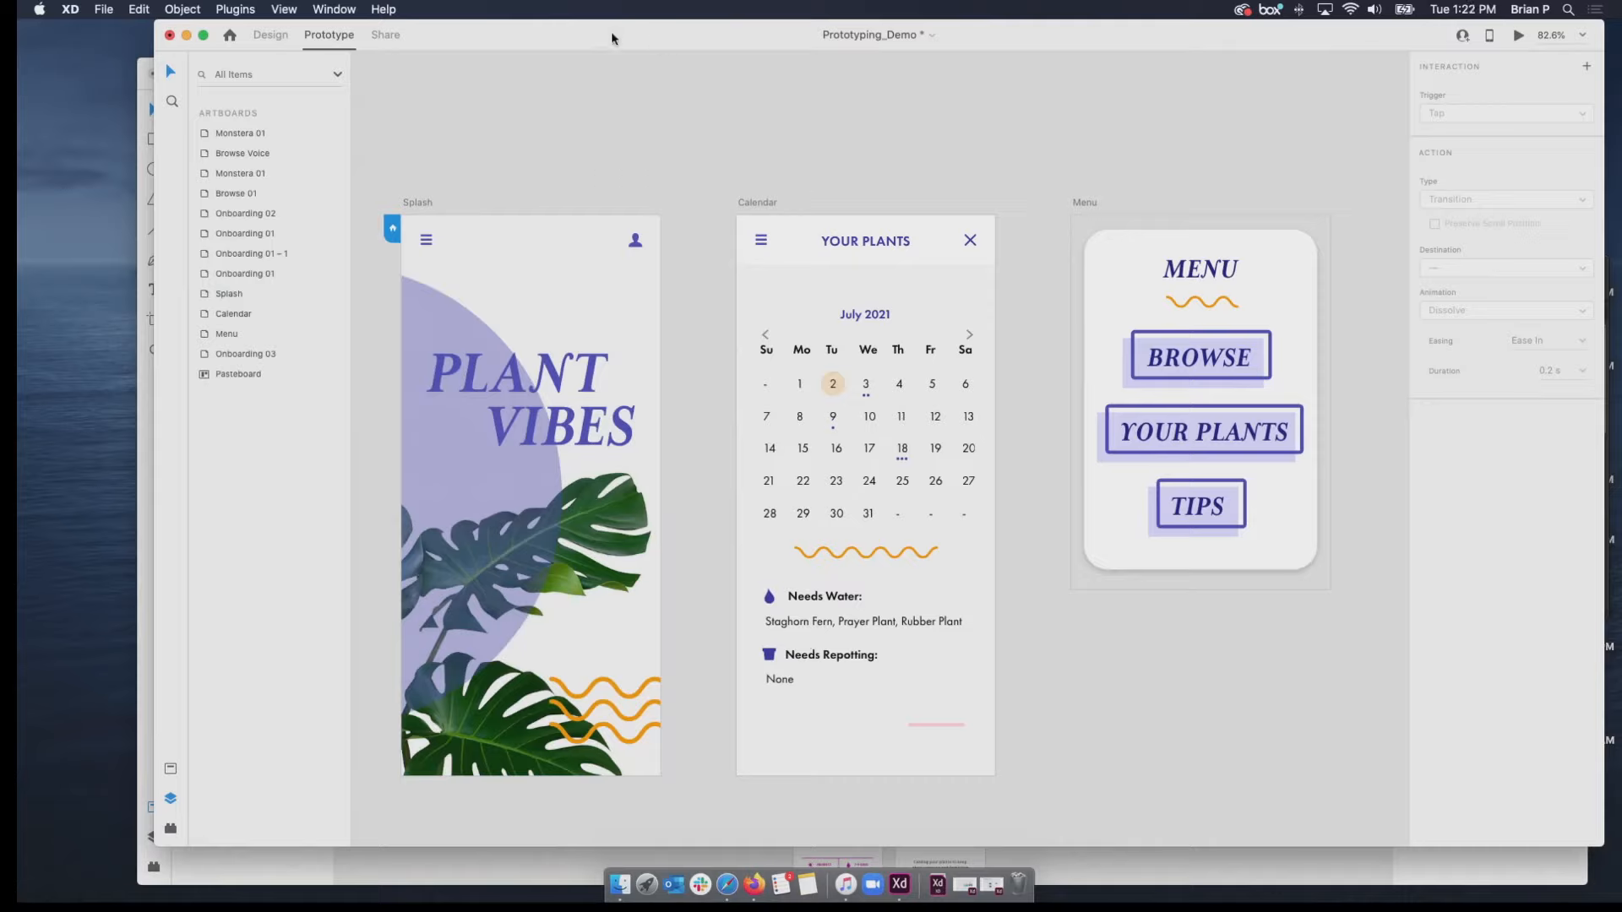
Open the prototype's sharing settings and set the view setting to Development, with iOS as the export target.
click(396, 34)
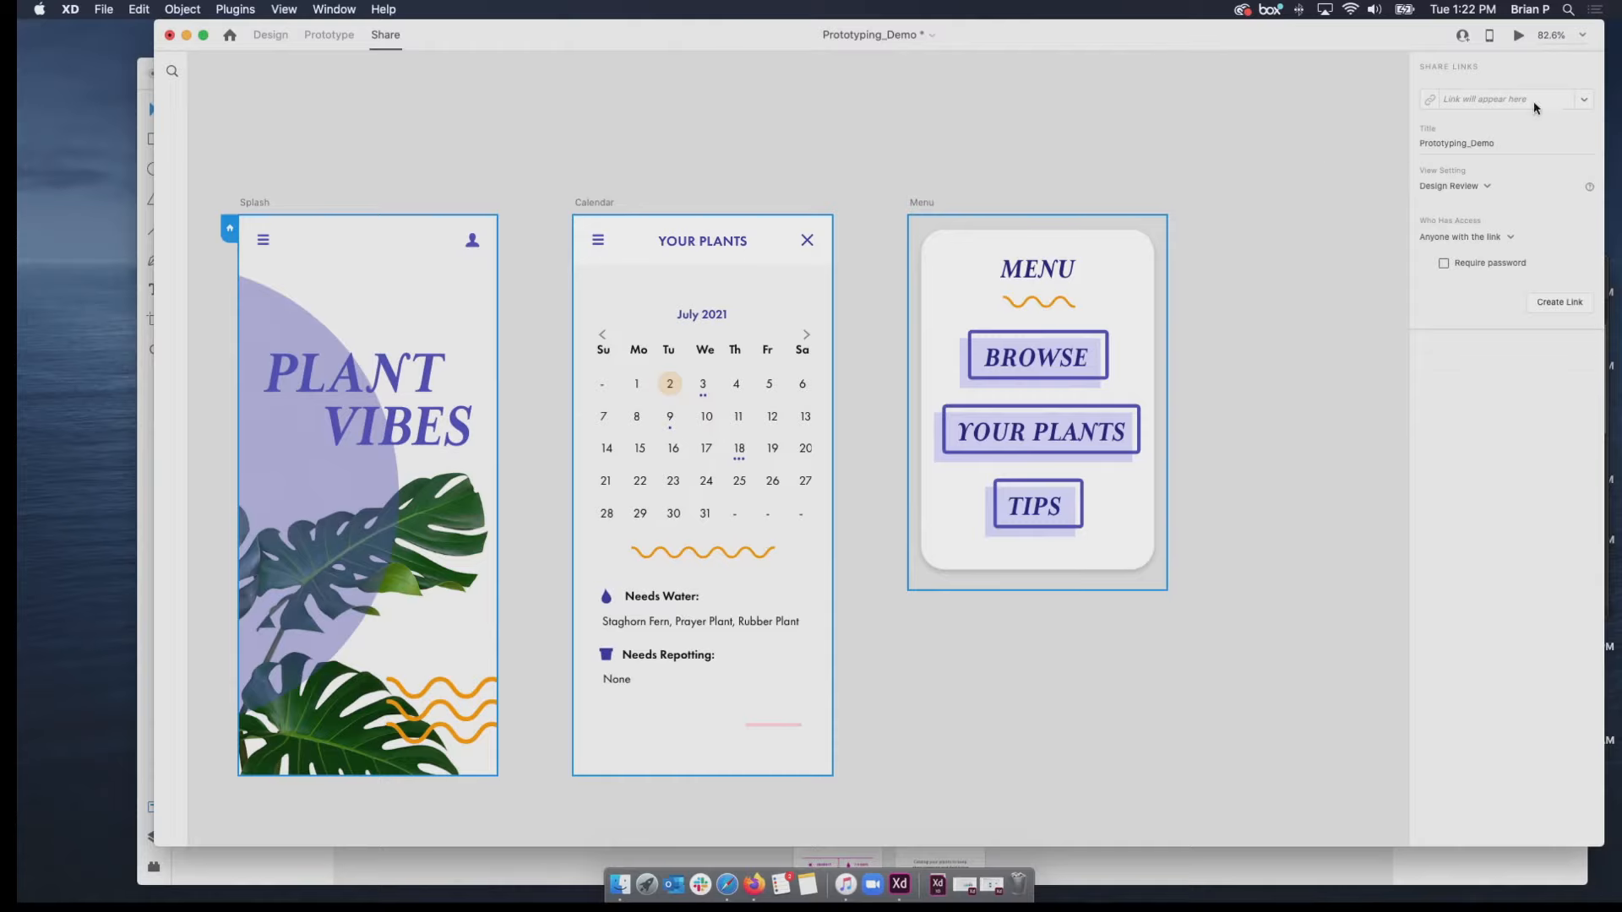
click(1489, 187)
click(1487, 187)
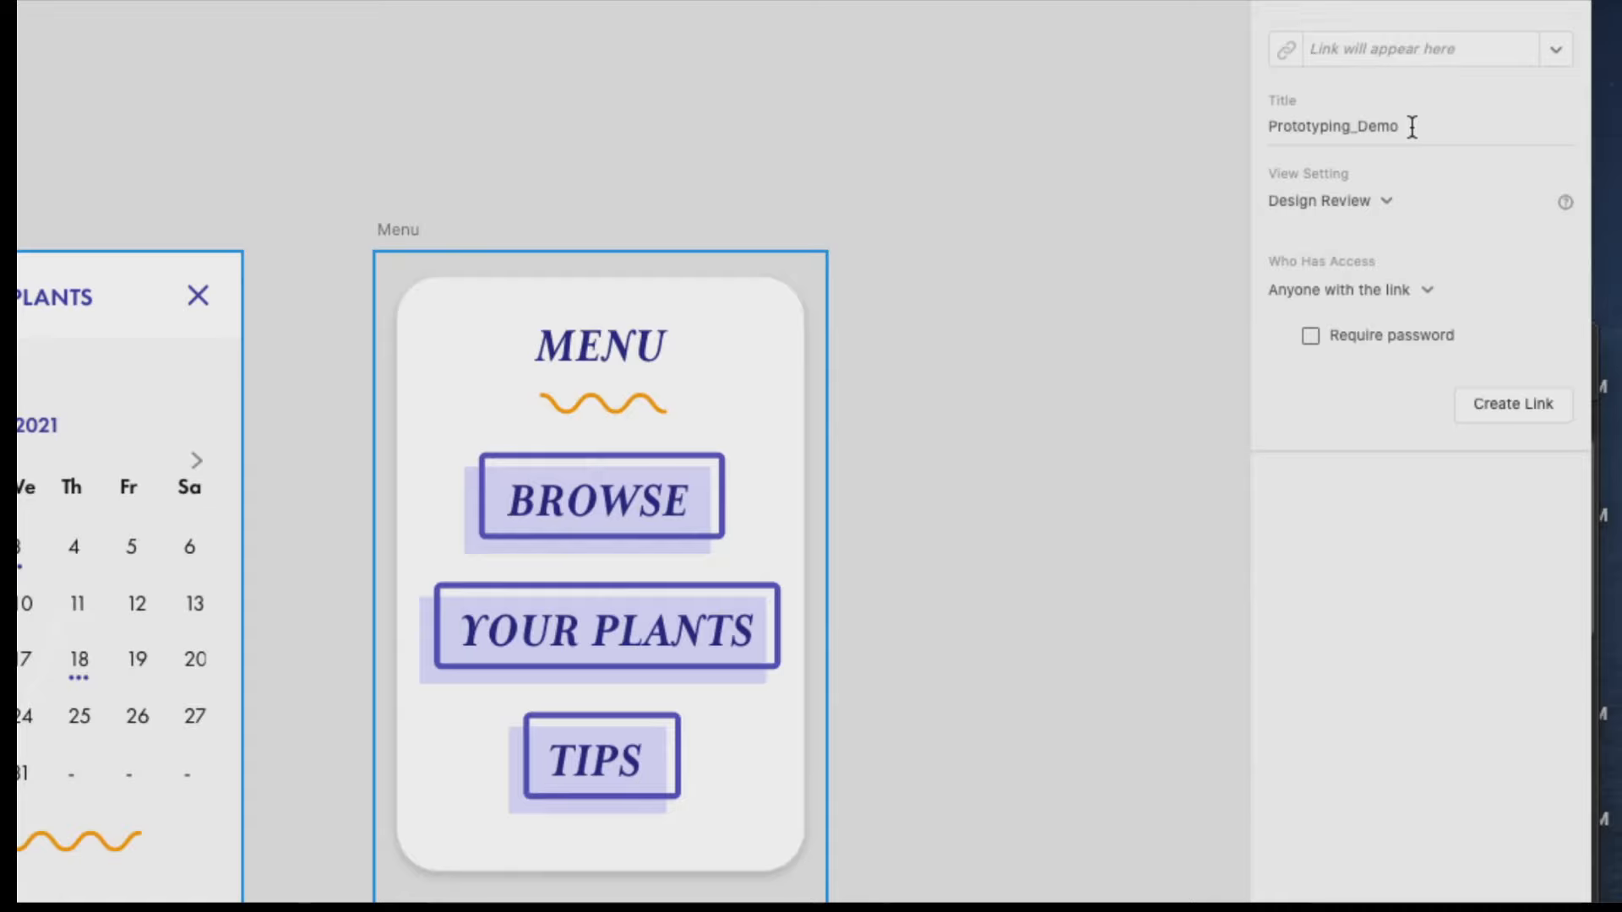
click(1375, 193)
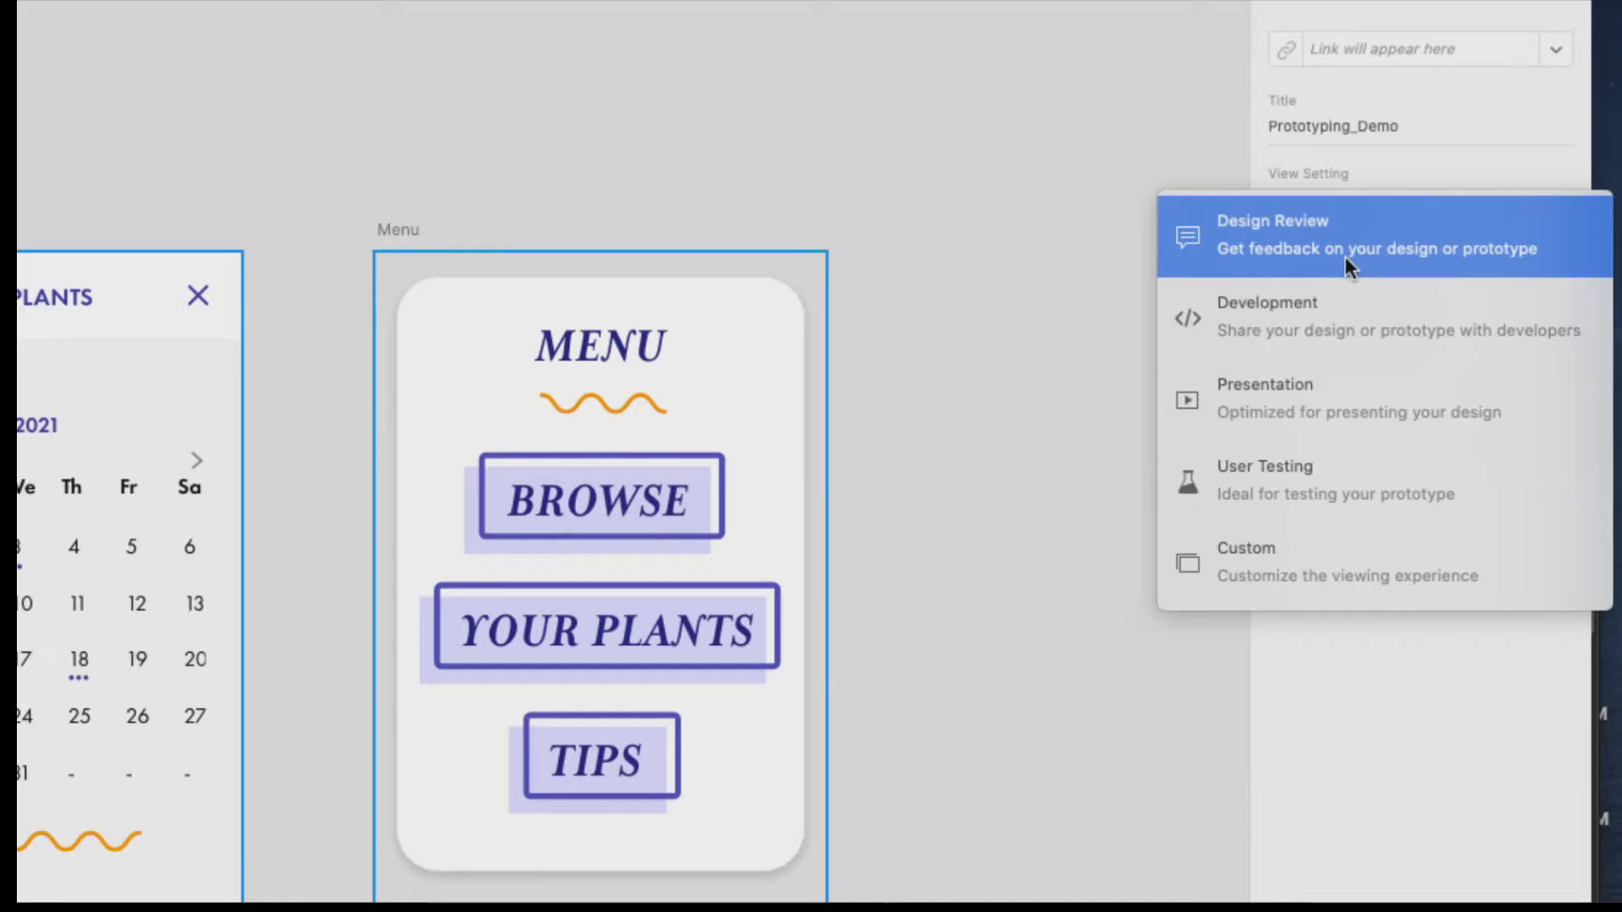
click(1354, 301)
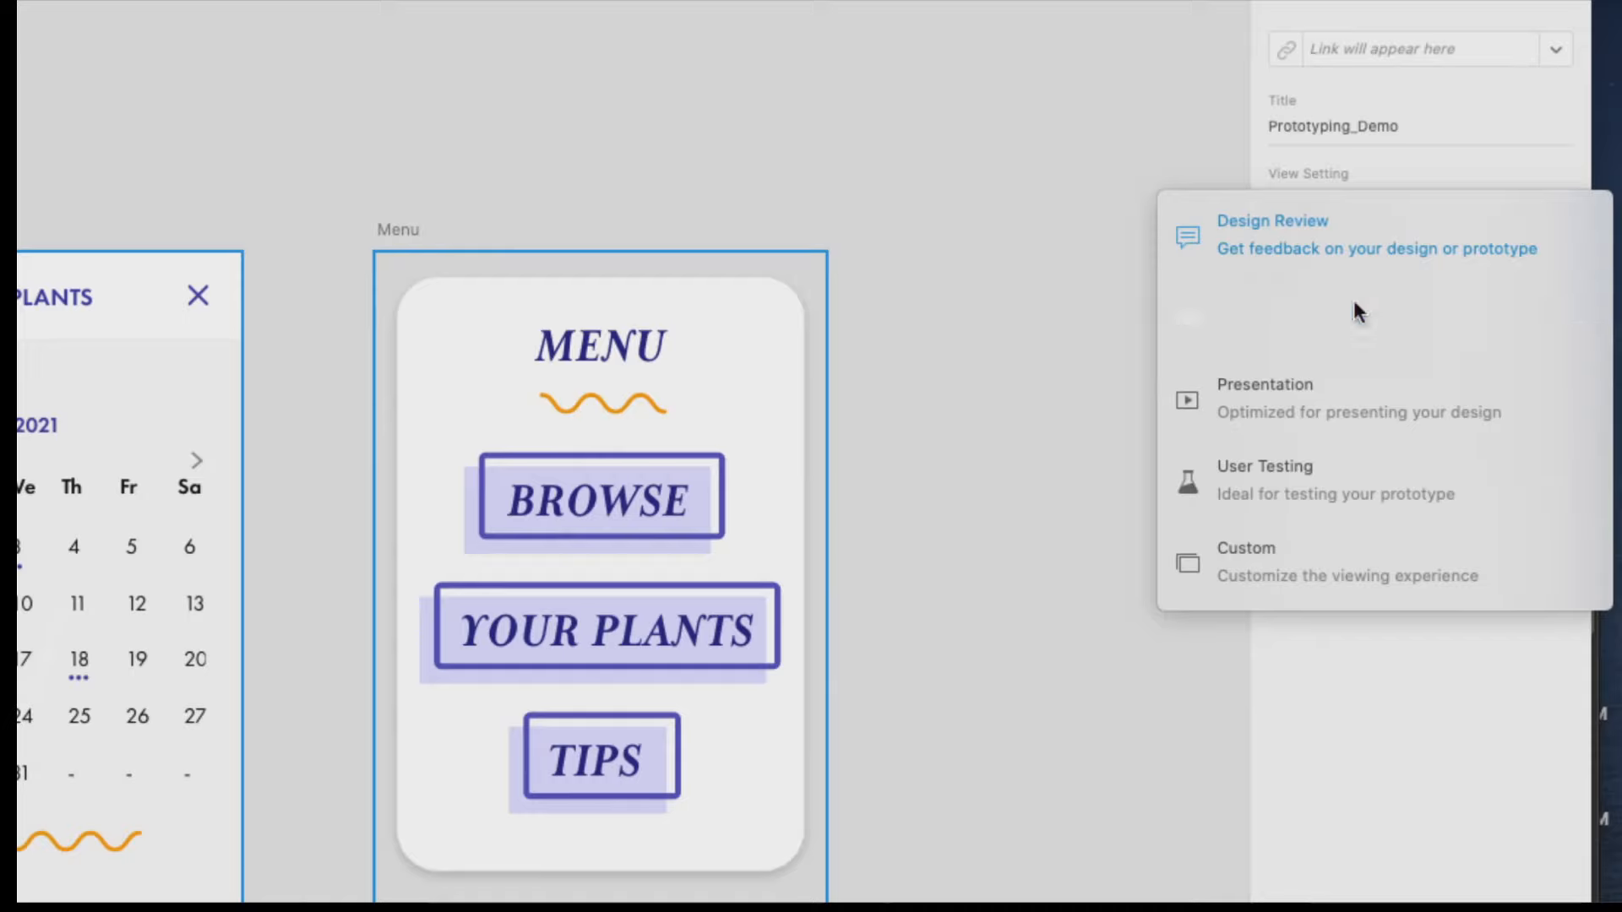
click(1409, 255)
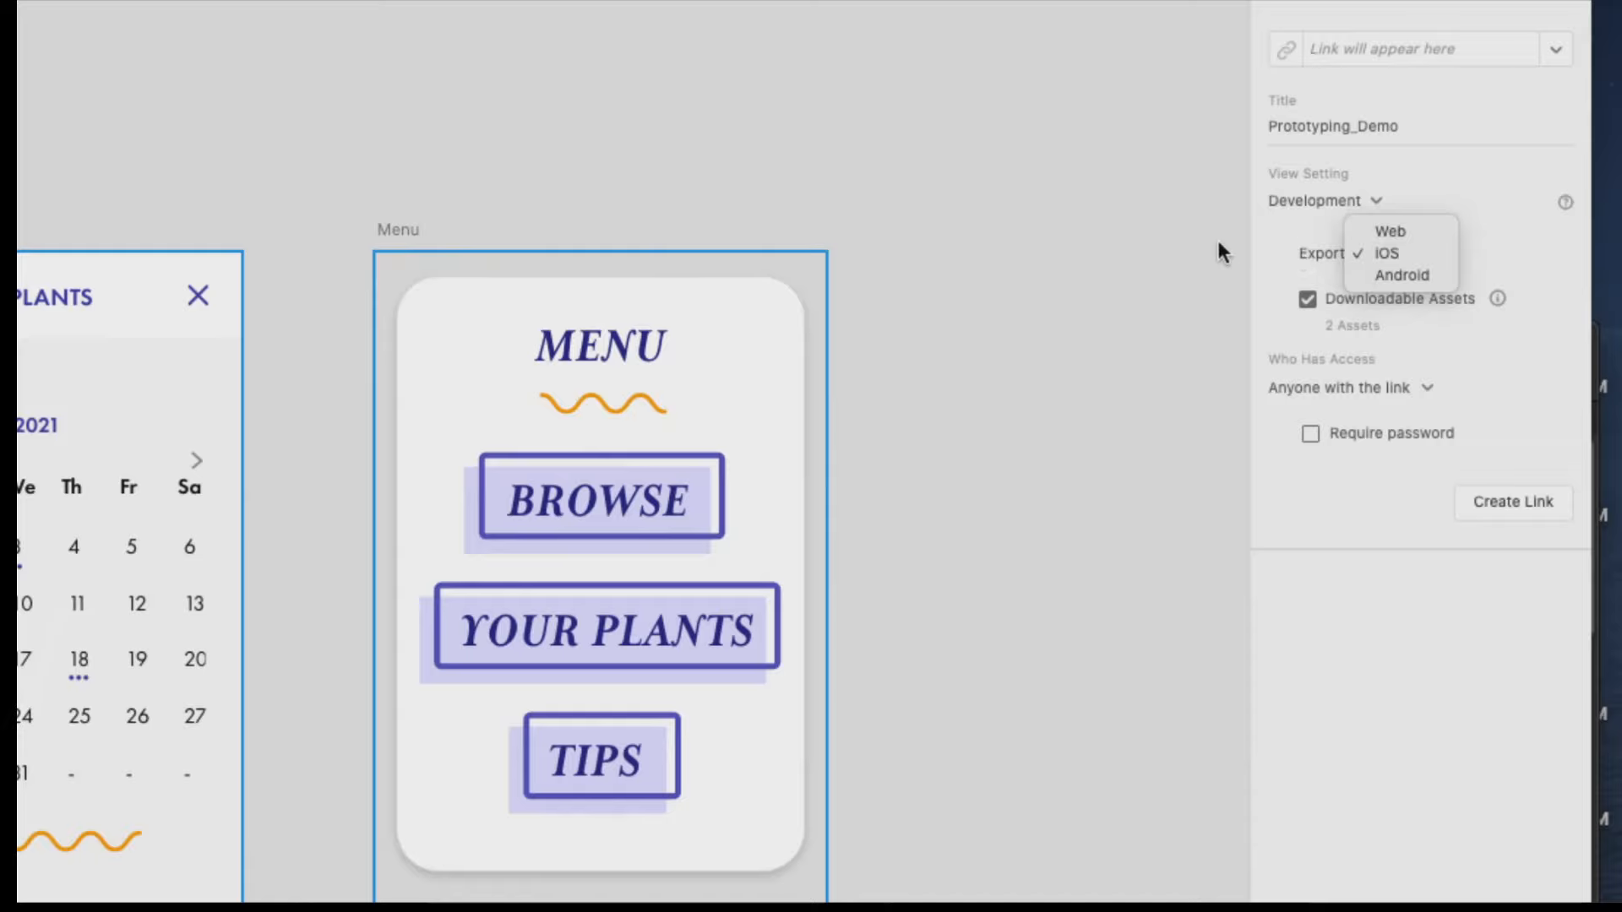
click(1269, 251)
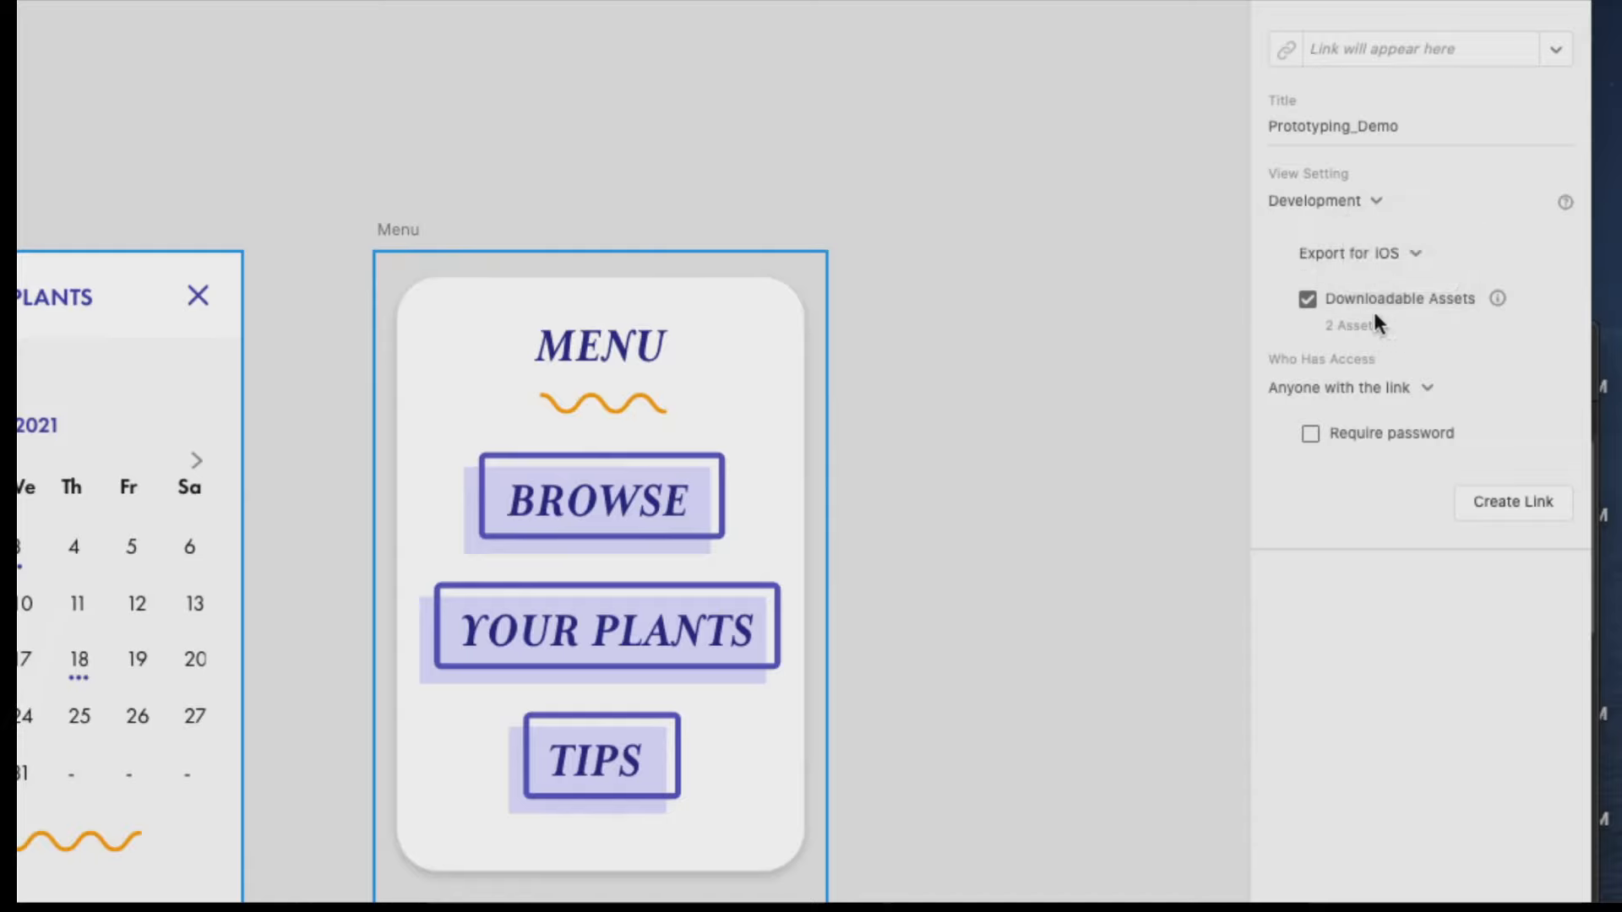
Give access to anyone with the link, without a password, and create the share link for Prototyping_Demo.
click(1432, 387)
click(1215, 361)
click(1396, 390)
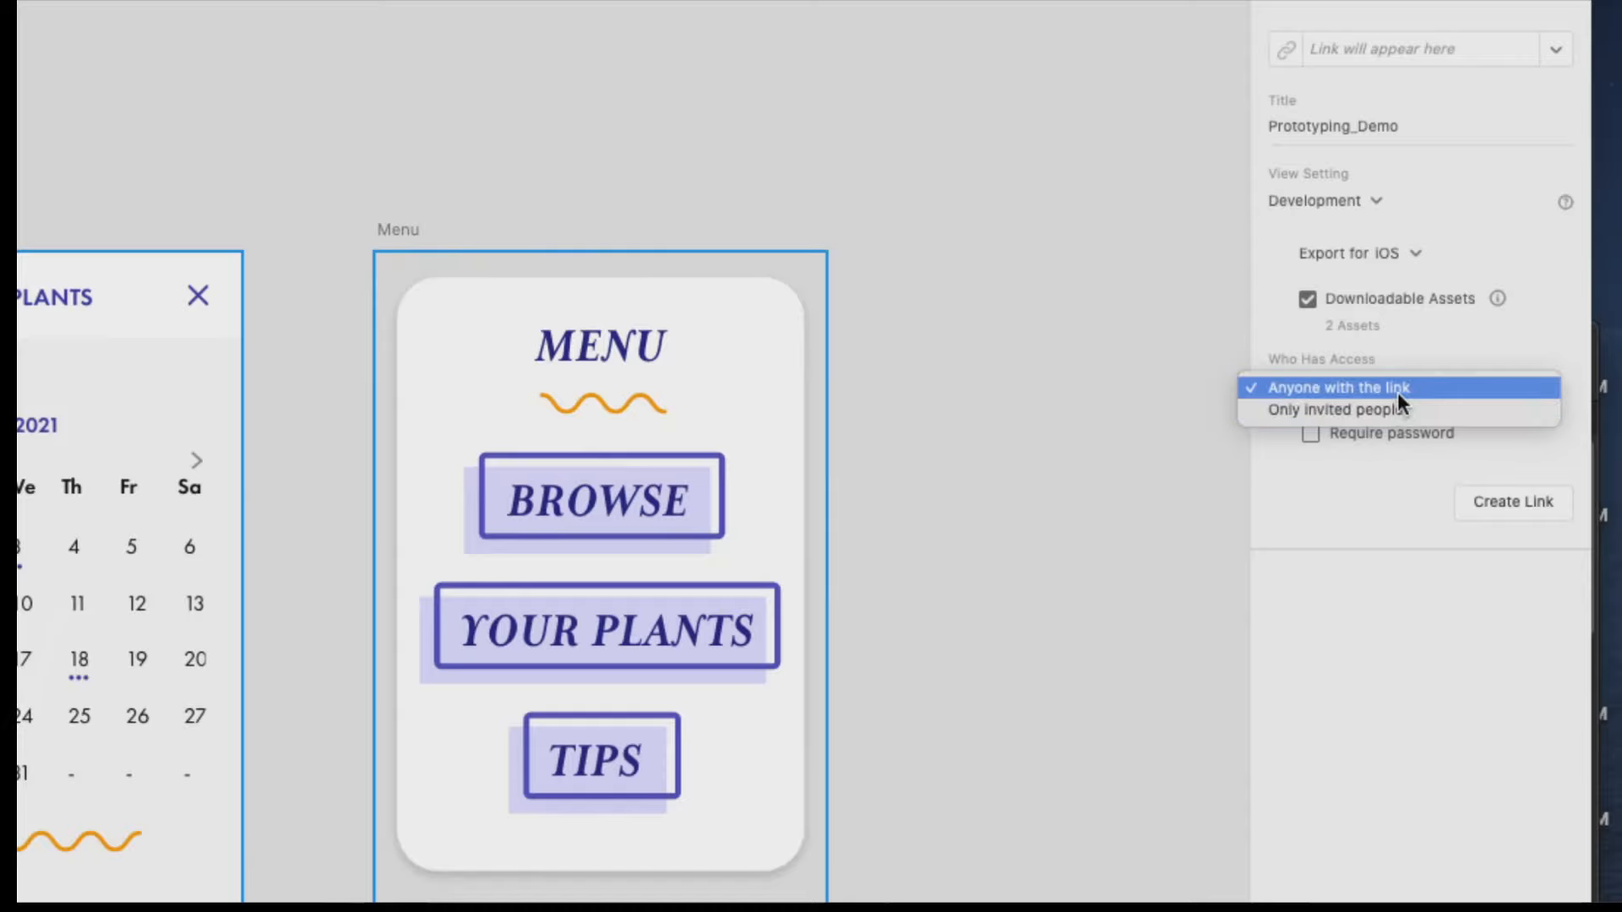
click(1397, 388)
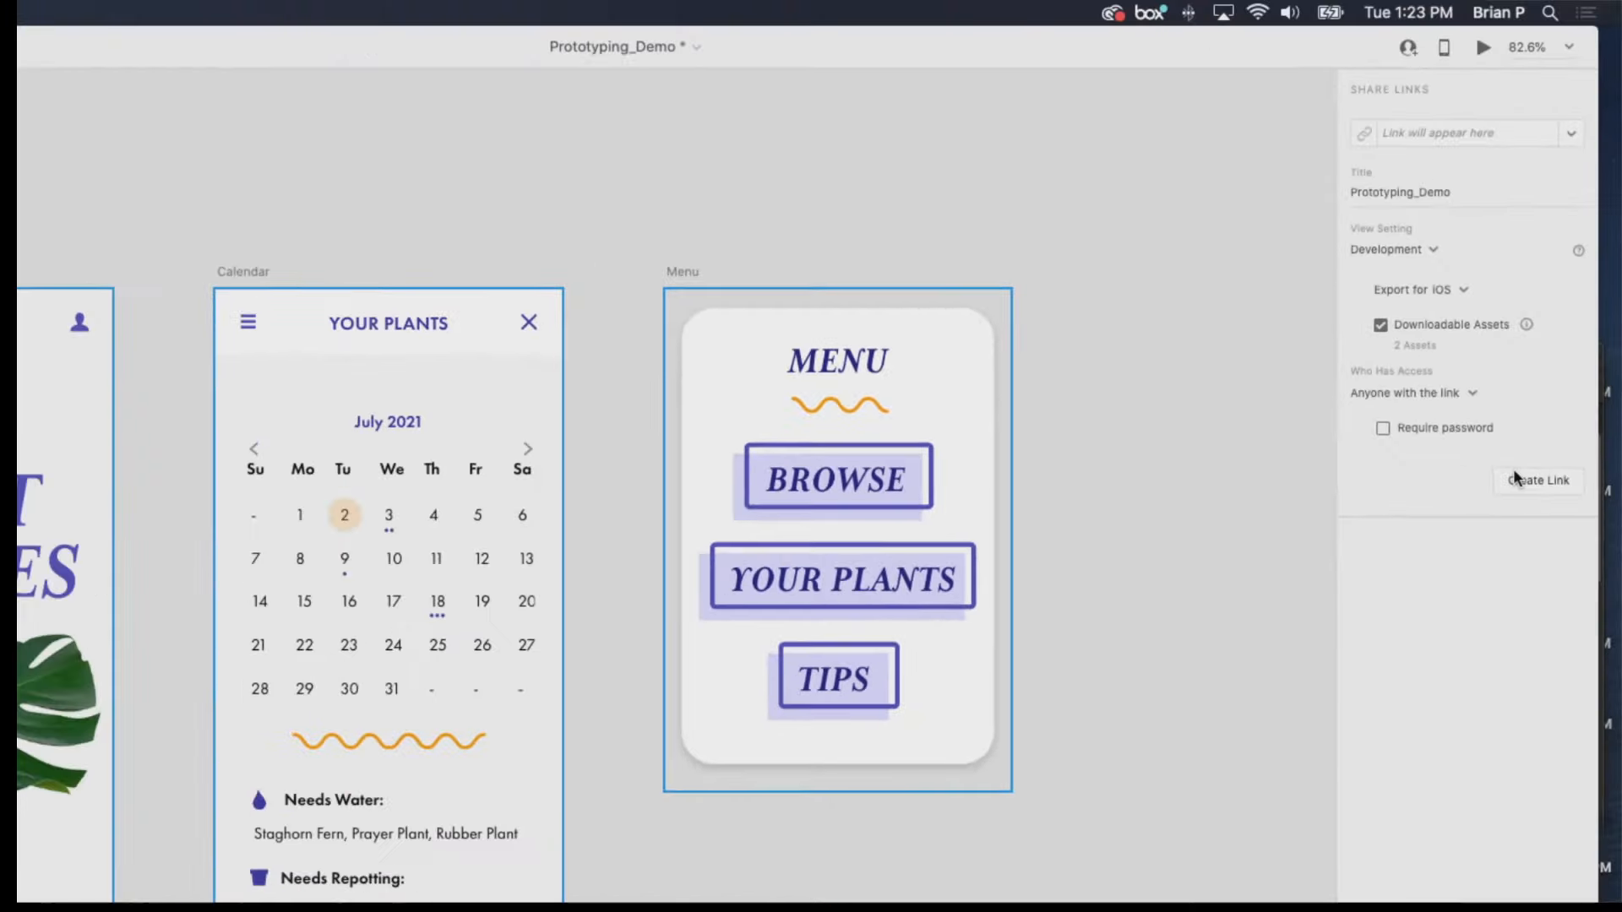
click(1539, 481)
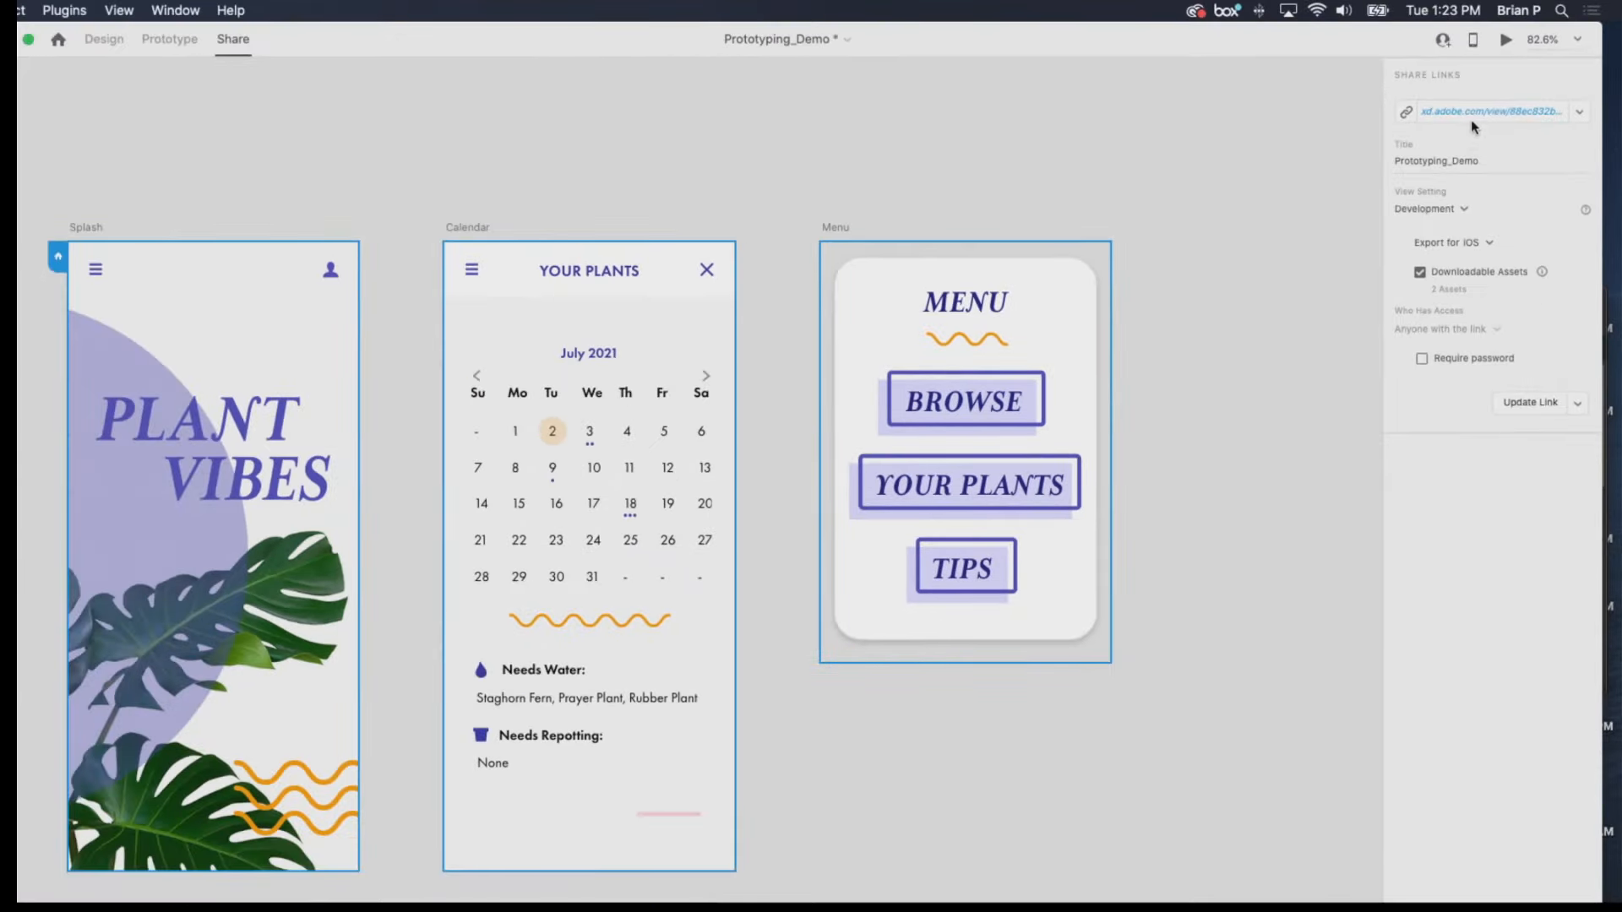
Copy the share link, switch to the Firefox browser and open the shared prototype there.
click(1406, 112)
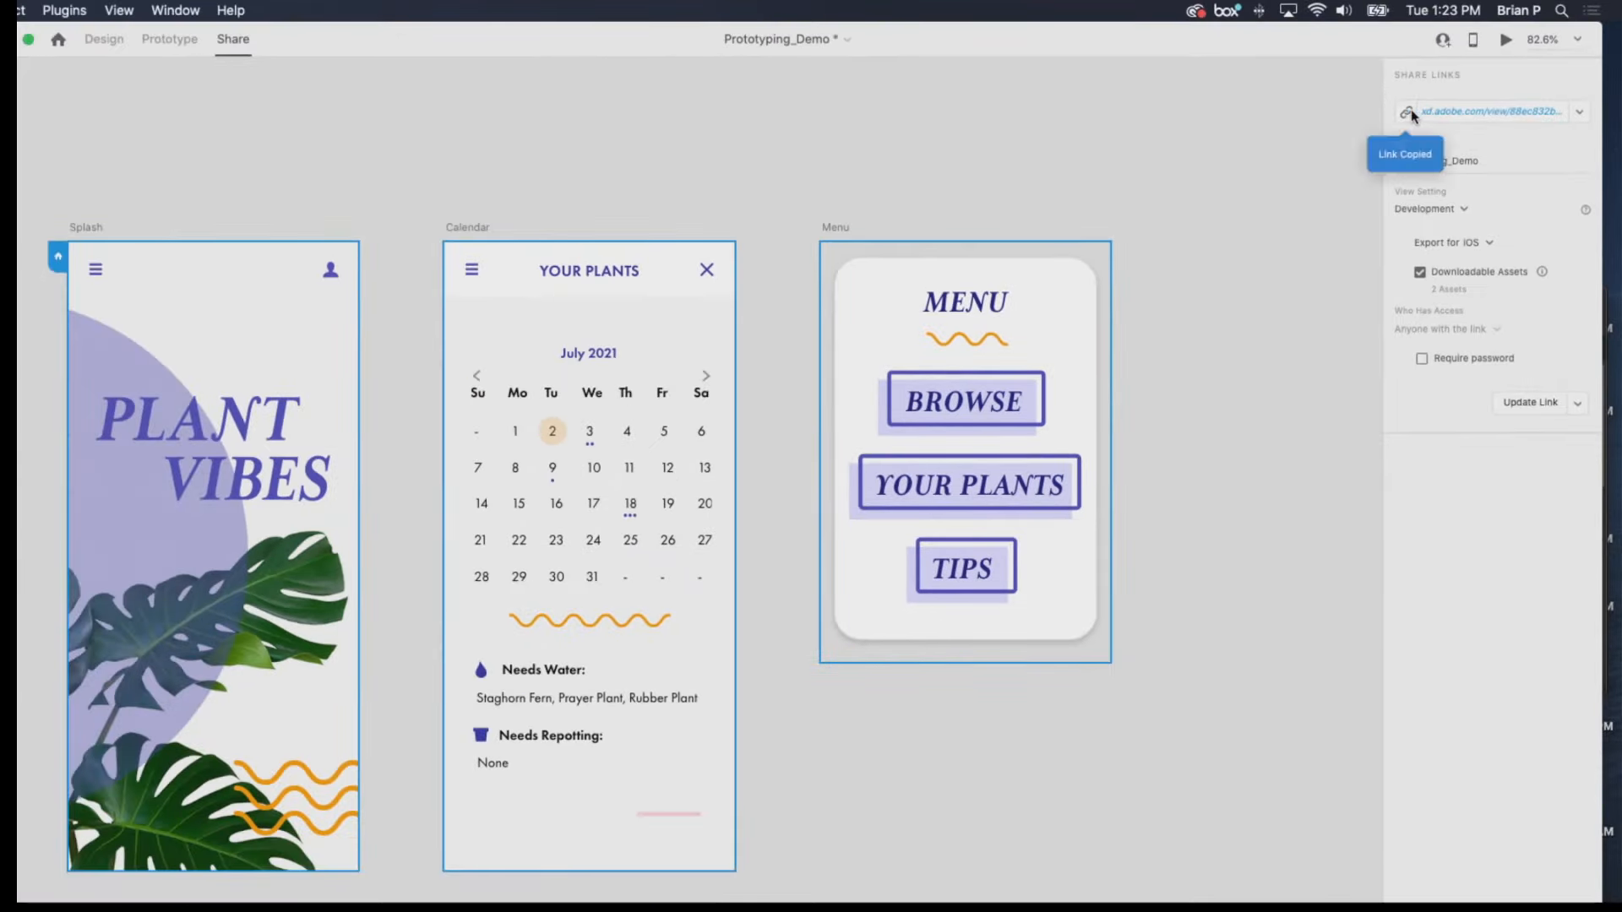
key(super+Tab)
key(super+v)
key(Return)
drag(572, 39, 911, 5)
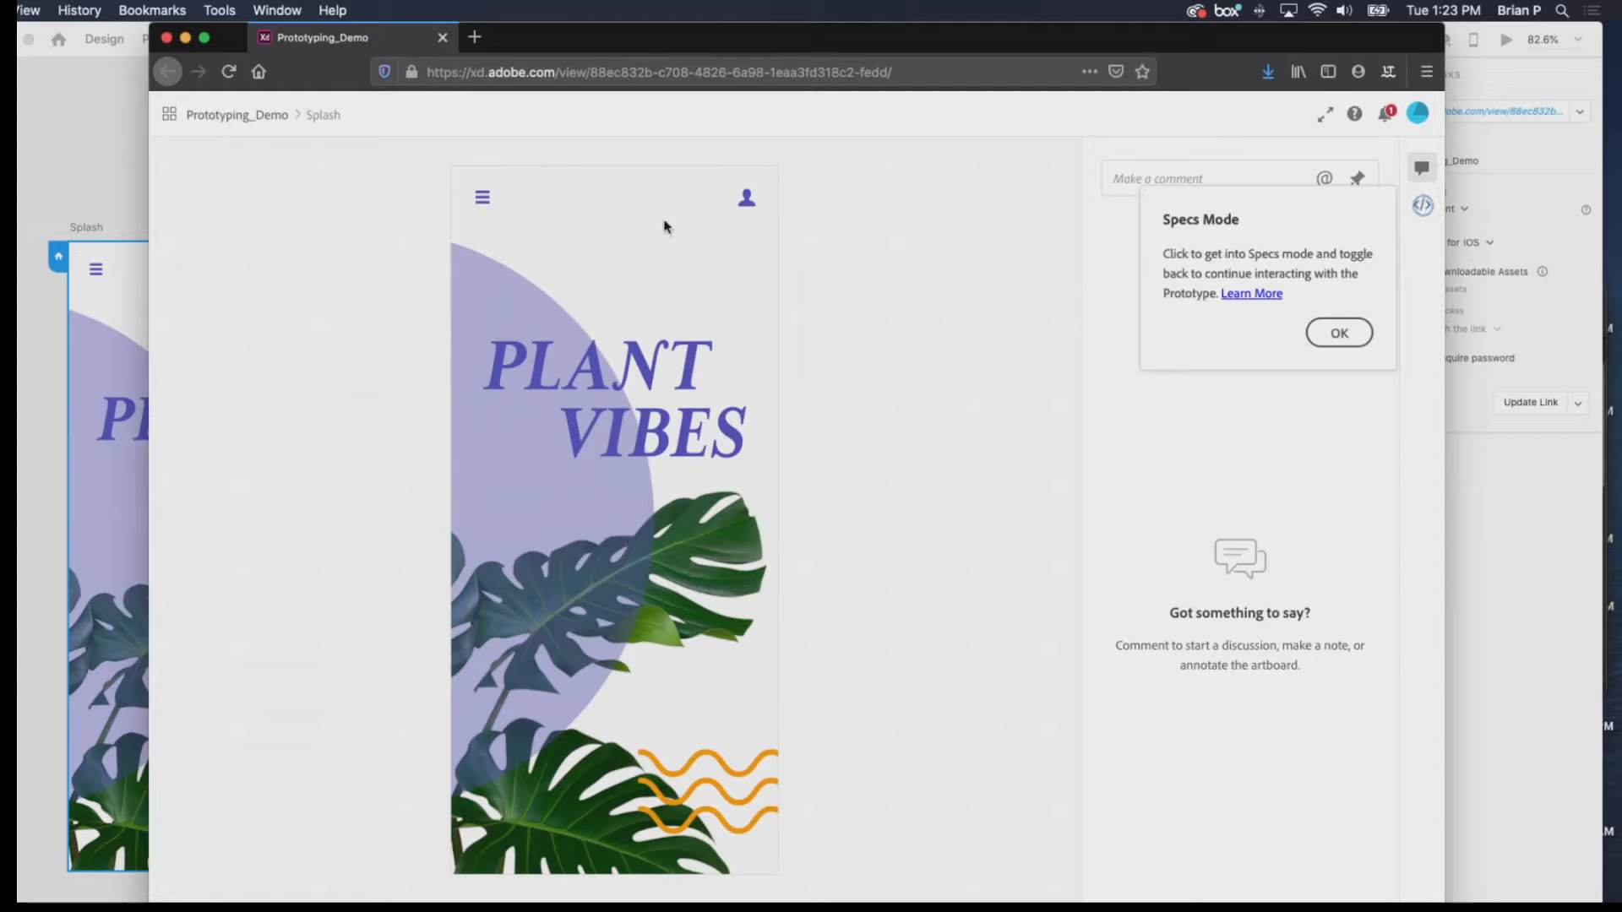
Test the shared prototype in the browser by navigating from Splash to YOUR PLANTS and back to BROWSE through the menu overlay.
click(566, 298)
click(490, 206)
click(667, 676)
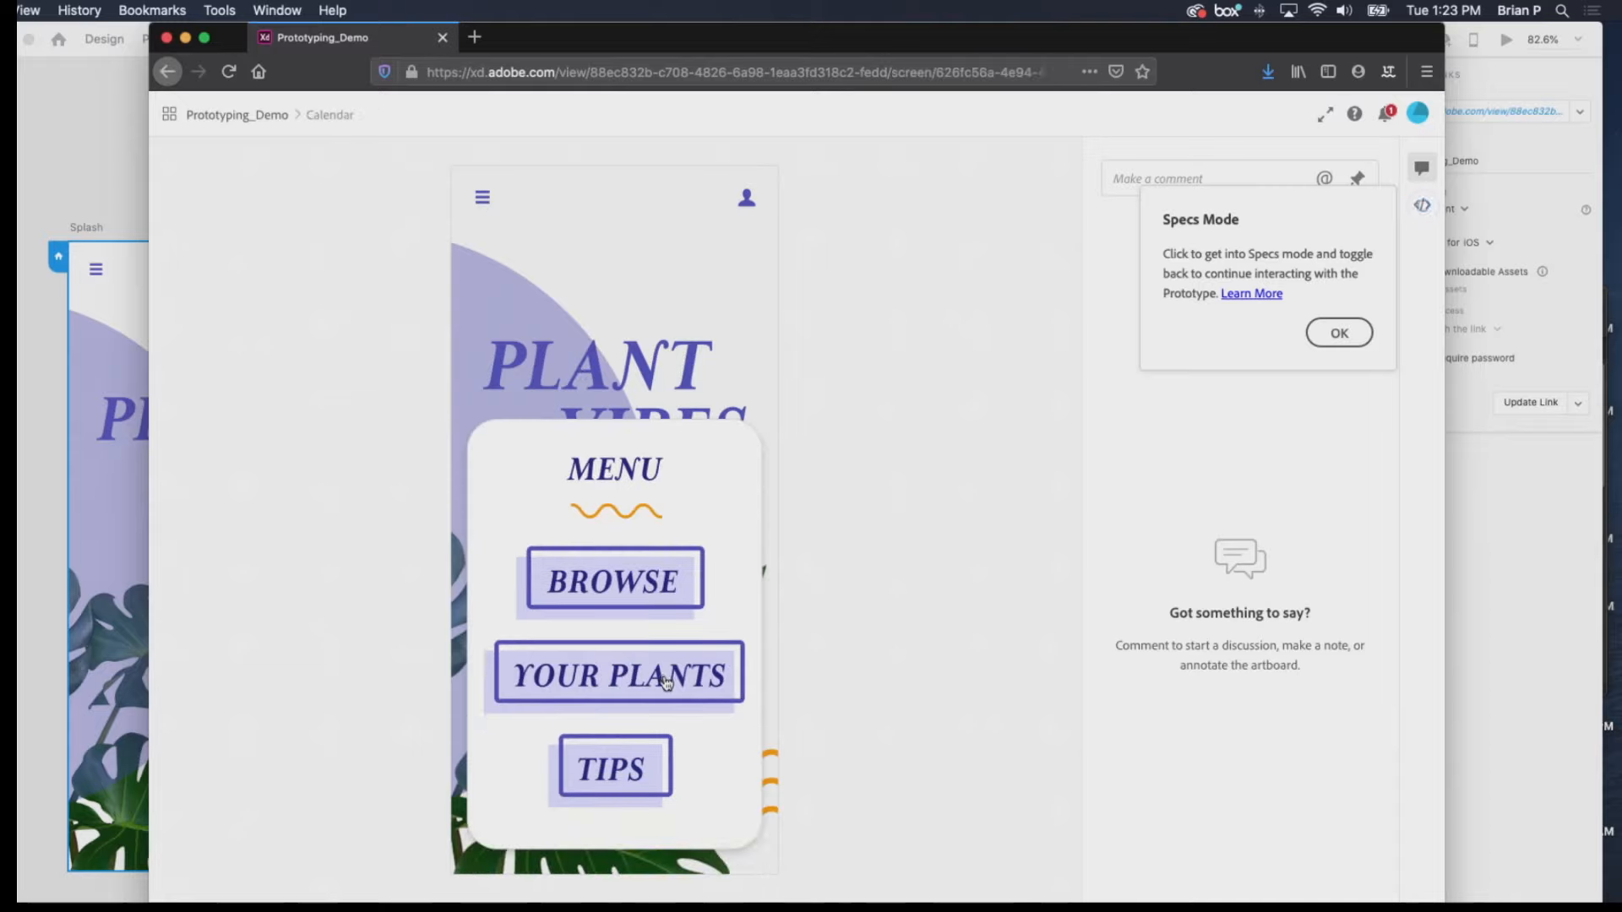
click(482, 203)
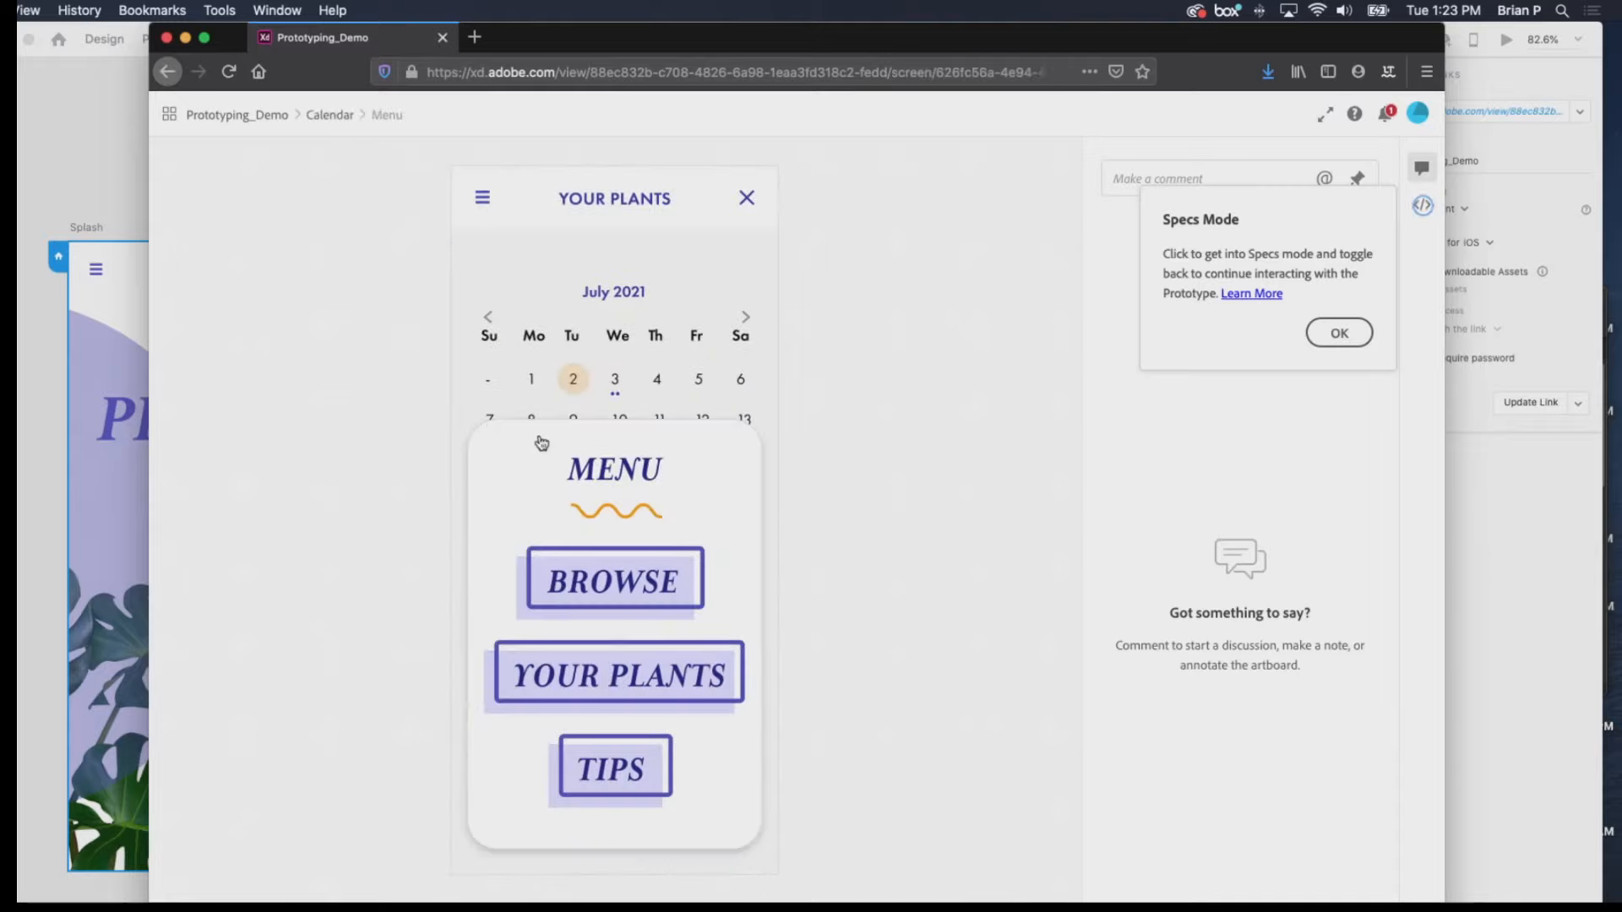
click(583, 573)
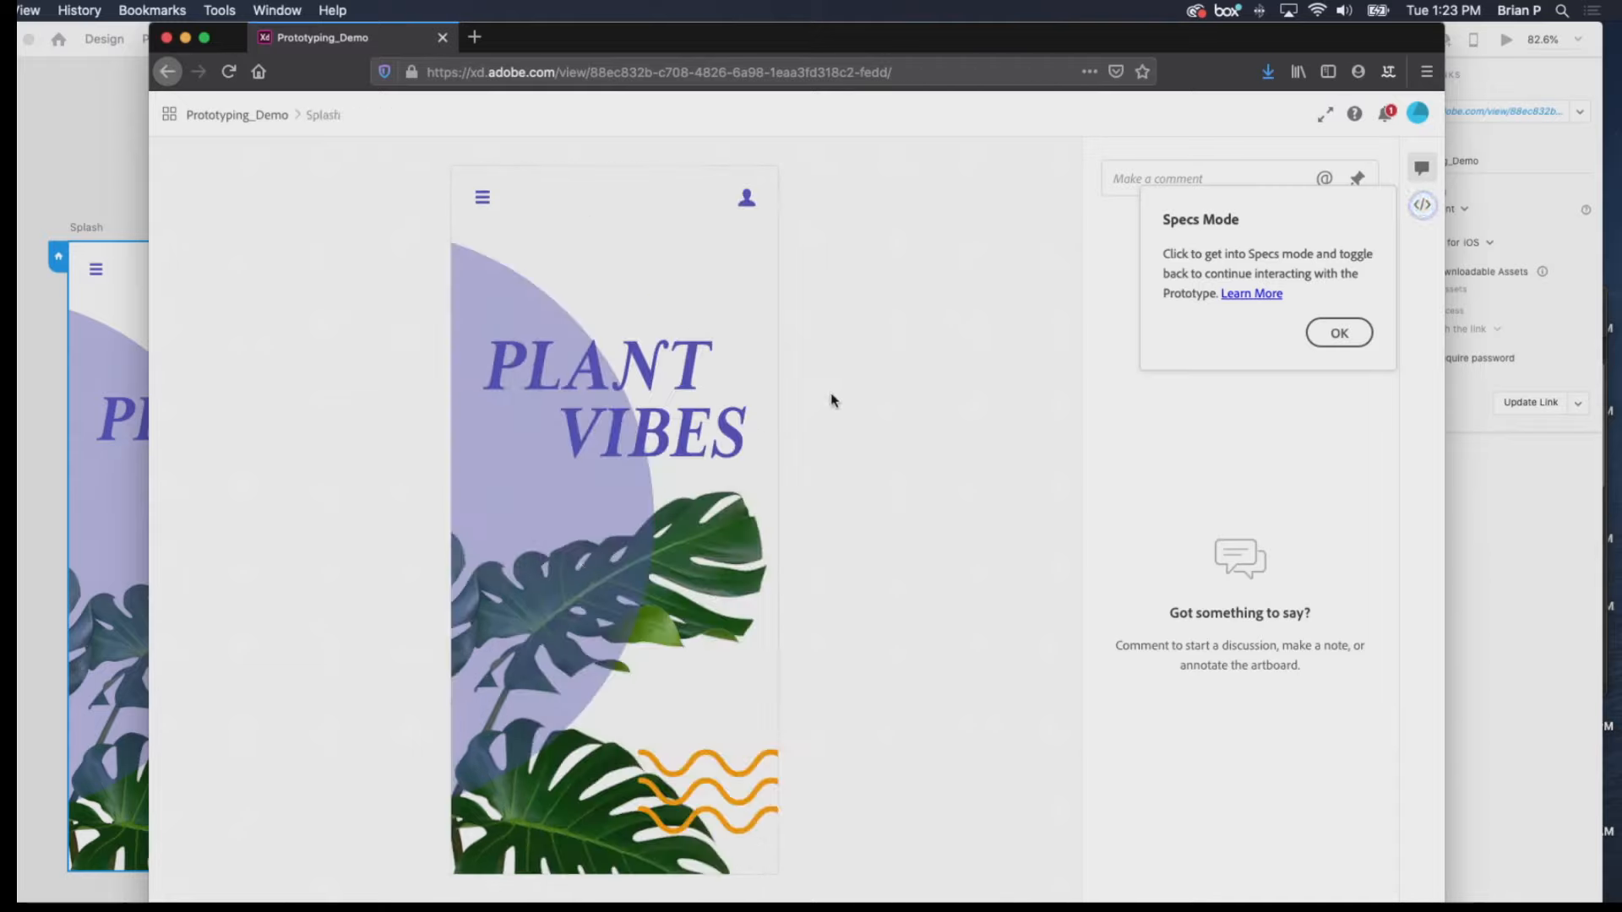
Dismiss the Specs Mode tip and examine the Splash screen's specs for assets, colors, character styles and interactions, plus the comments area.
click(1339, 333)
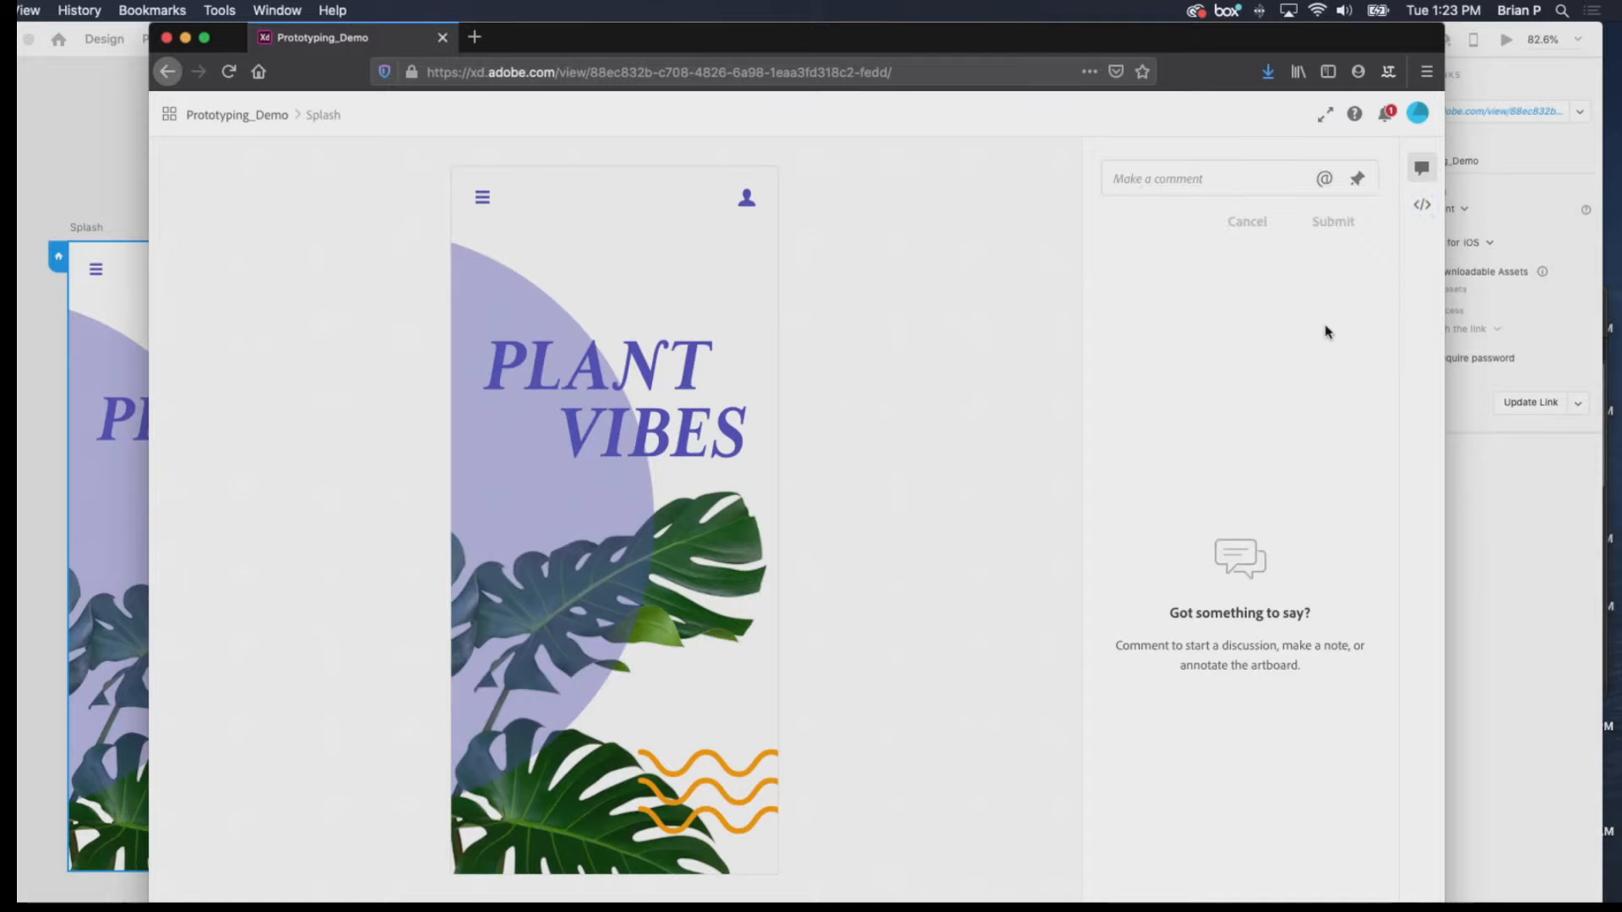
click(1422, 208)
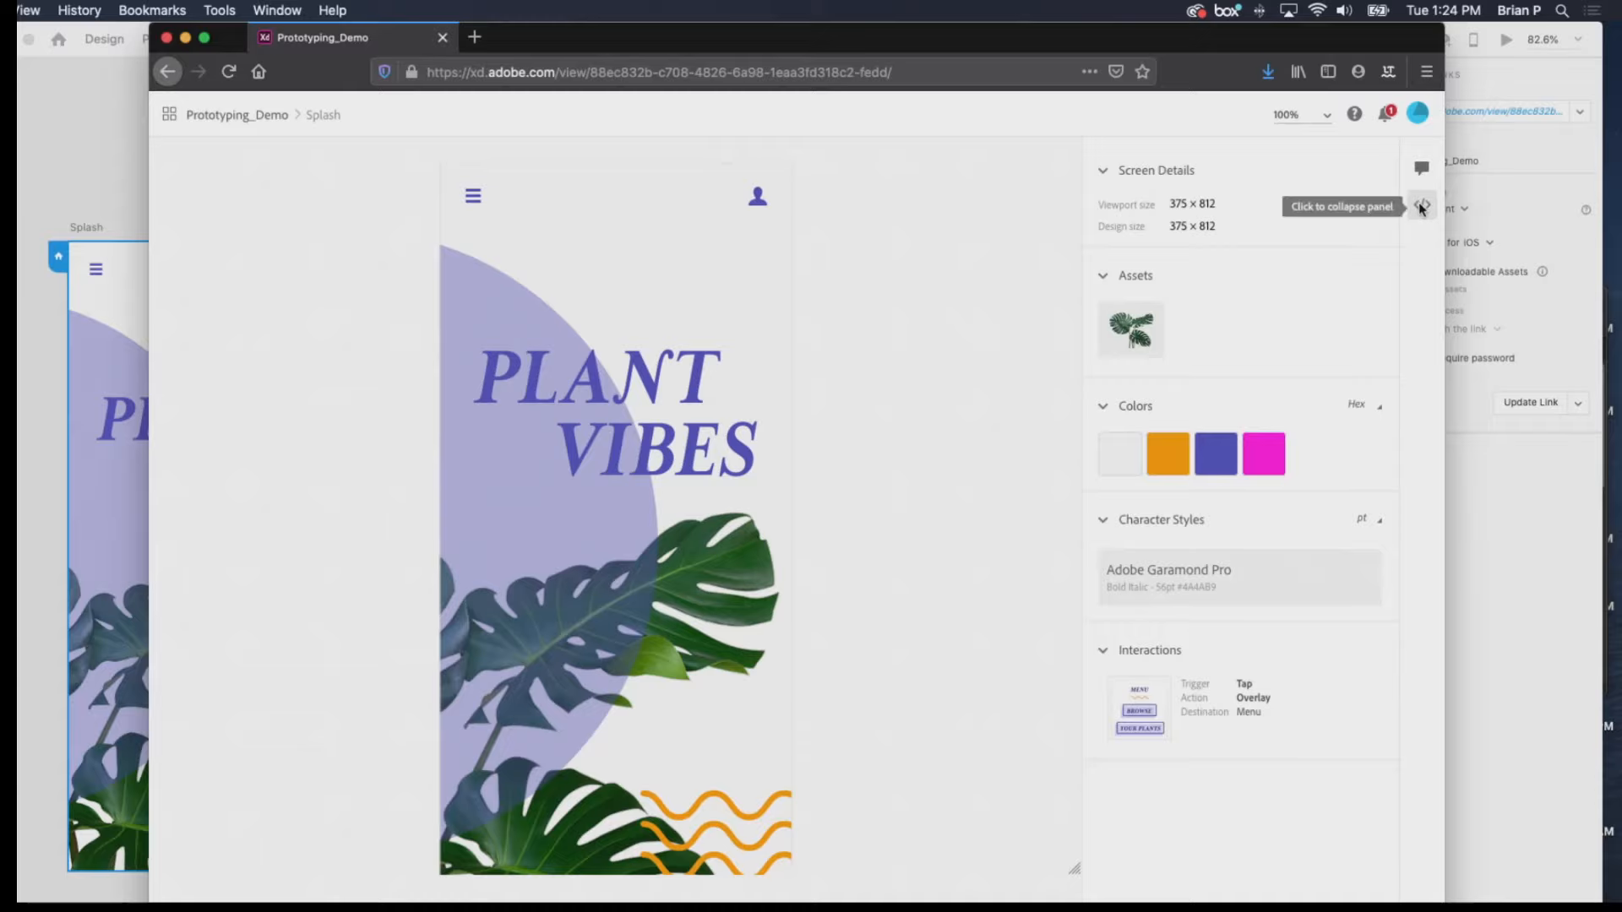
click(1420, 217)
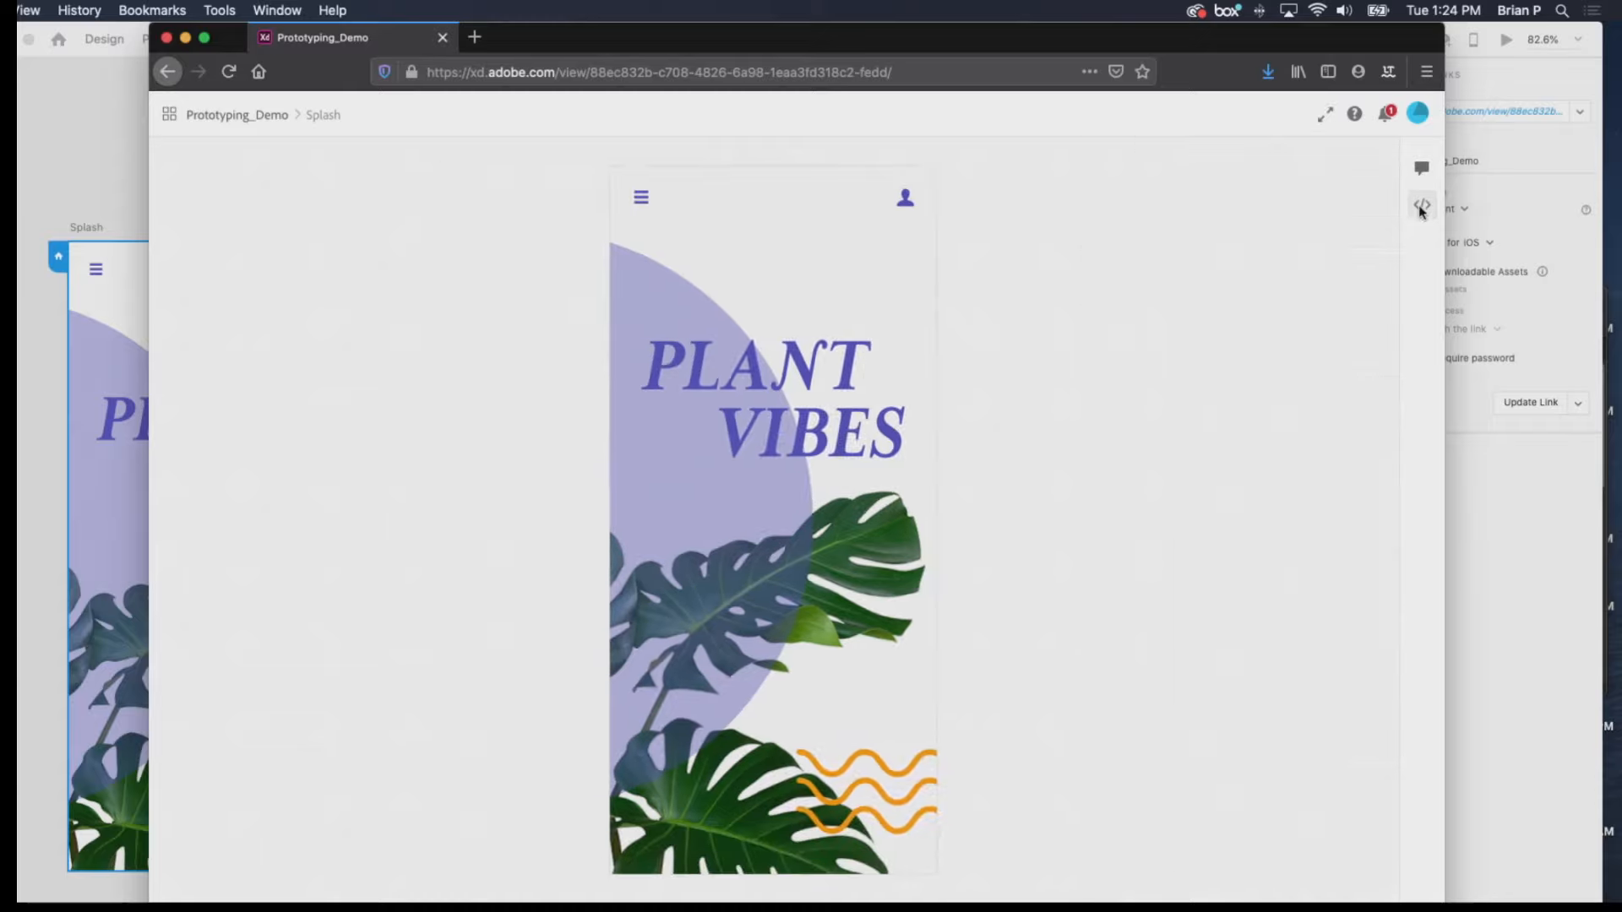
click(1422, 207)
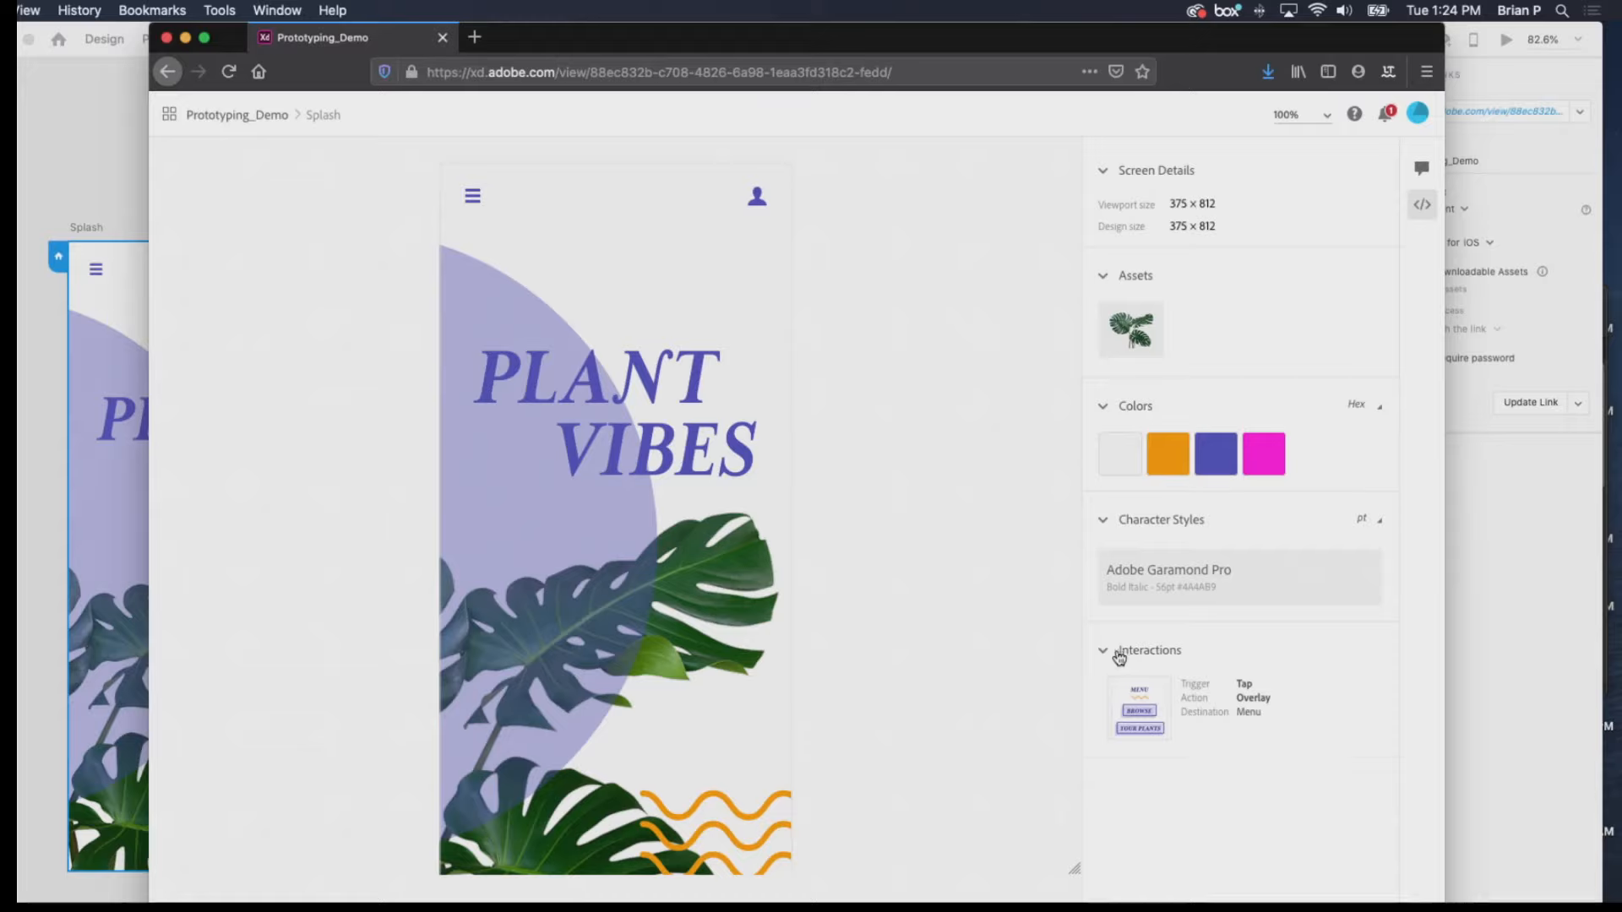
click(1136, 531)
click(1135, 531)
click(1135, 176)
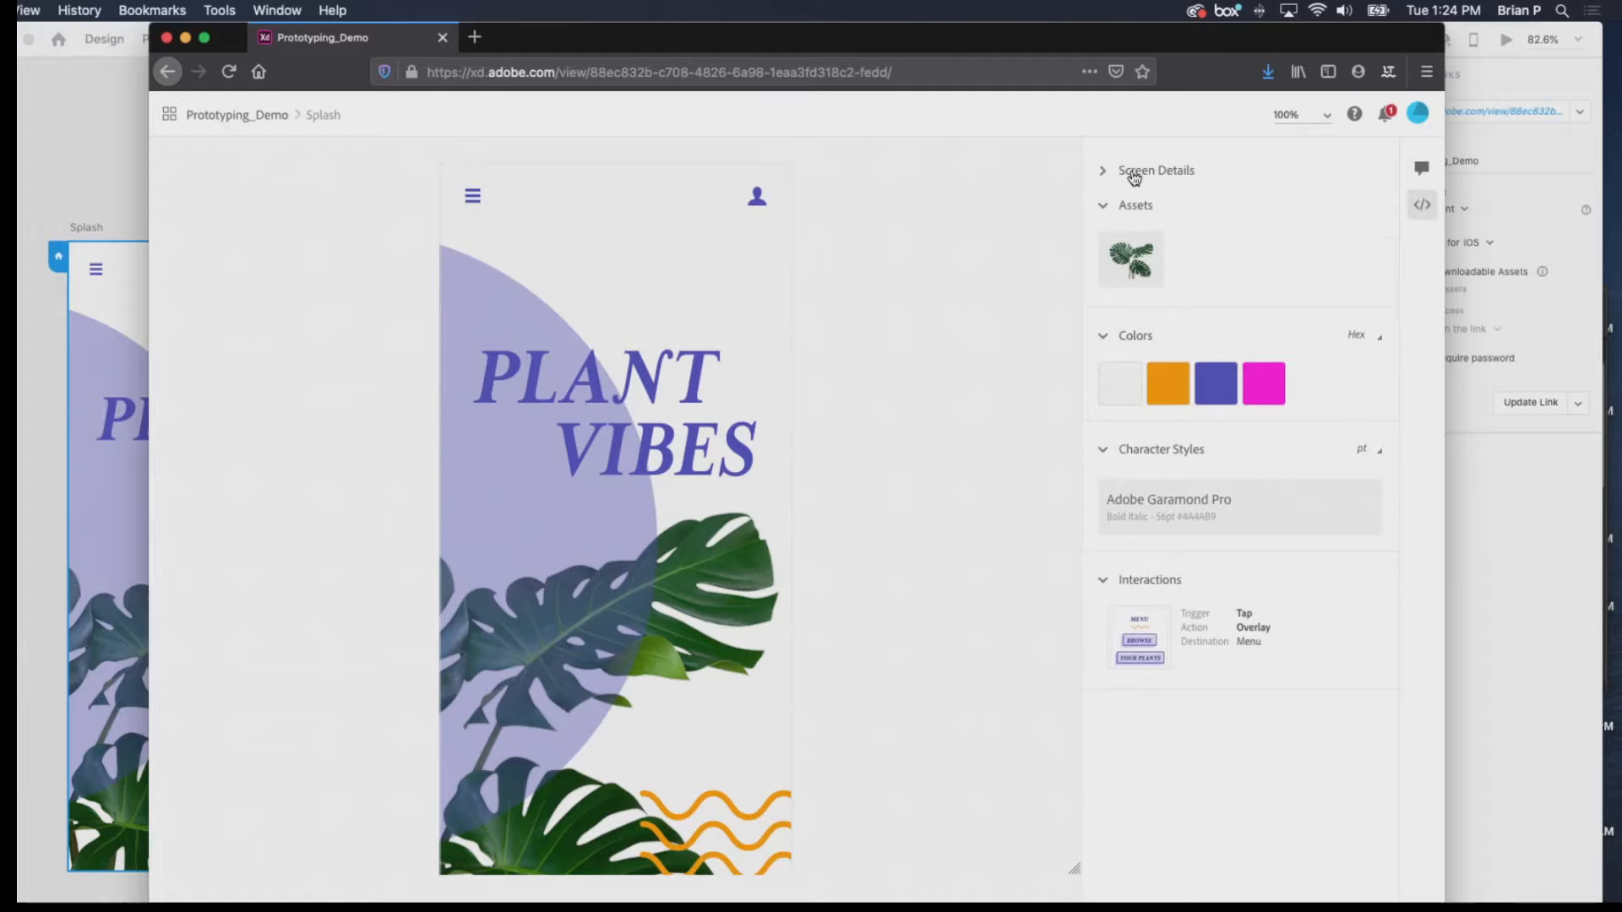
click(1421, 172)
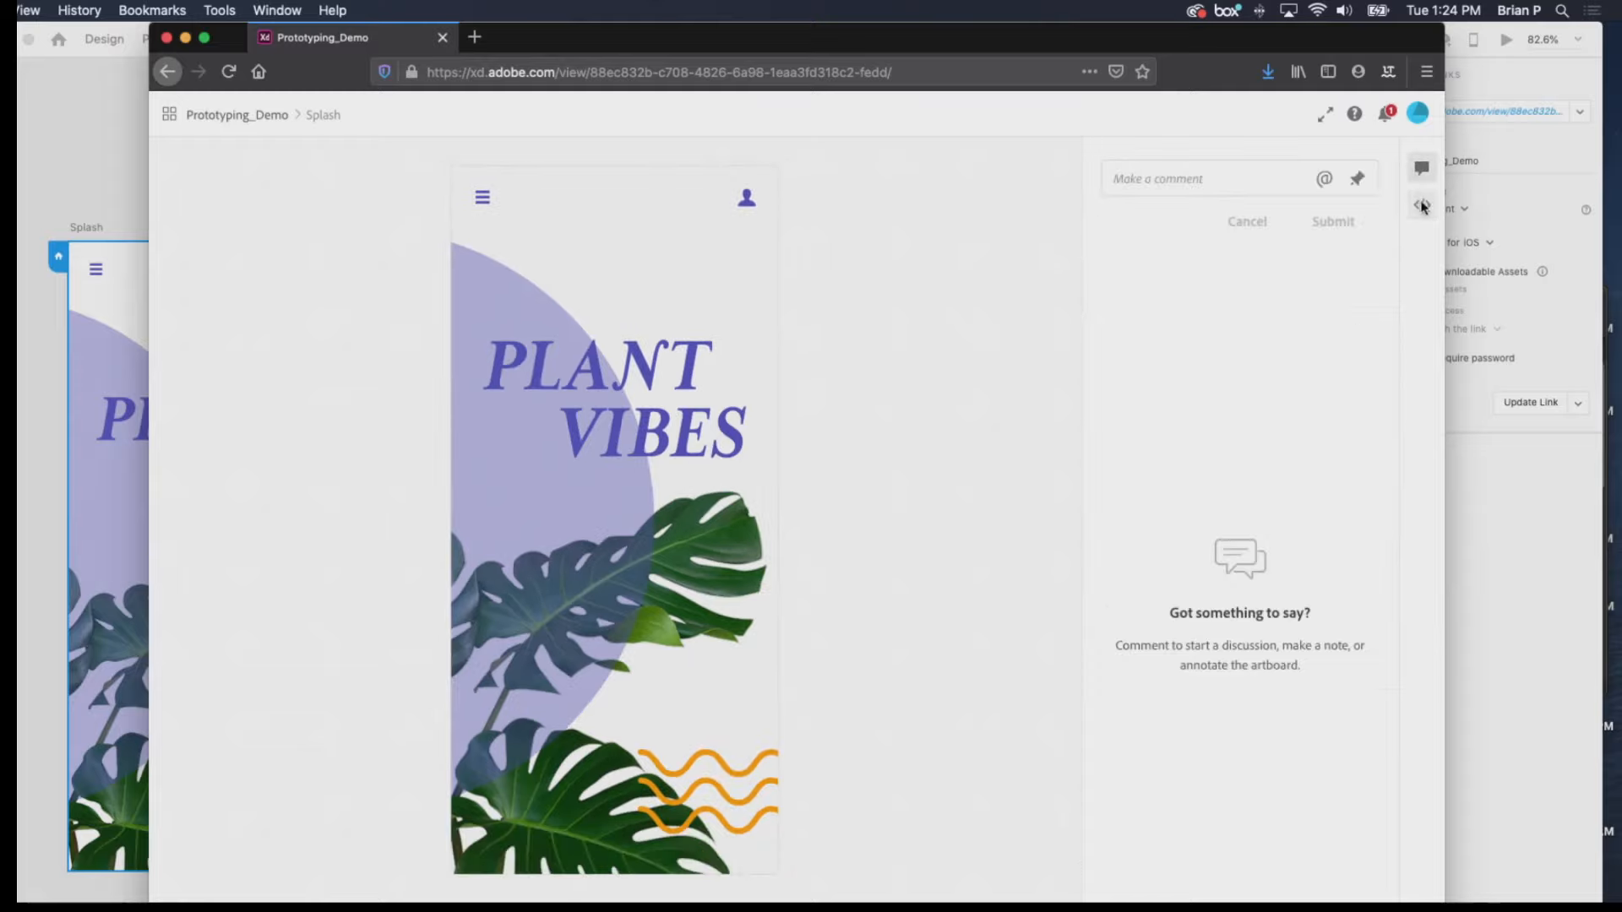
click(1423, 205)
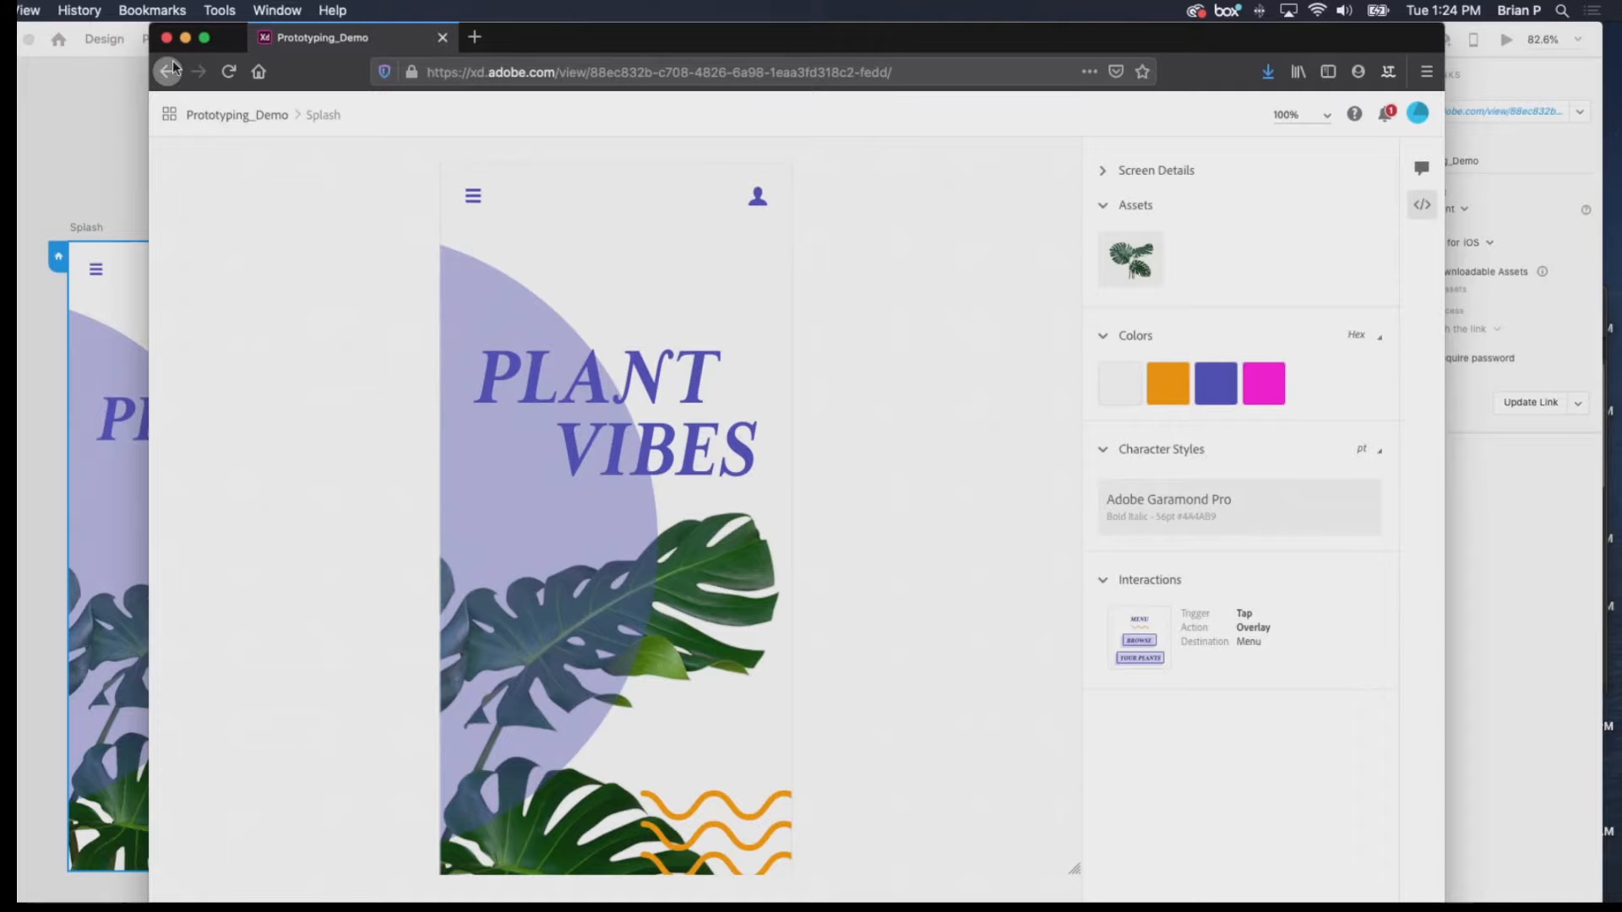
Switch back to the Prototyping_Demo document in Adobe XD.
click(1518, 515)
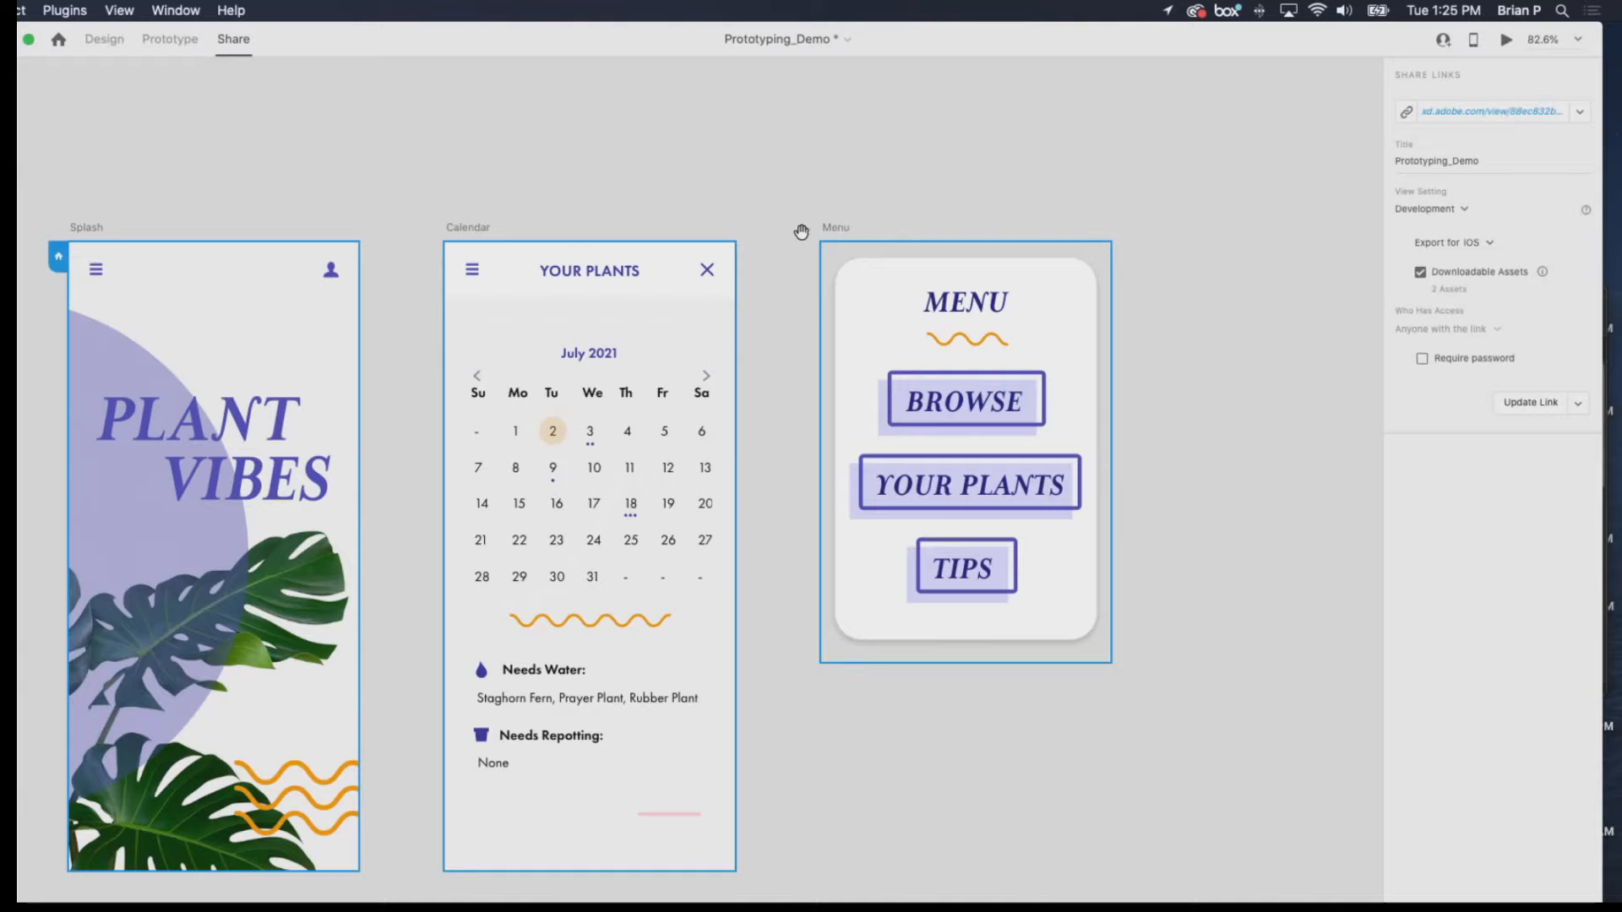
mouse_move(479, 230)
mouse_down()
mouse_move(634, 217)
mouse_move(499, 231)
mouse_up()
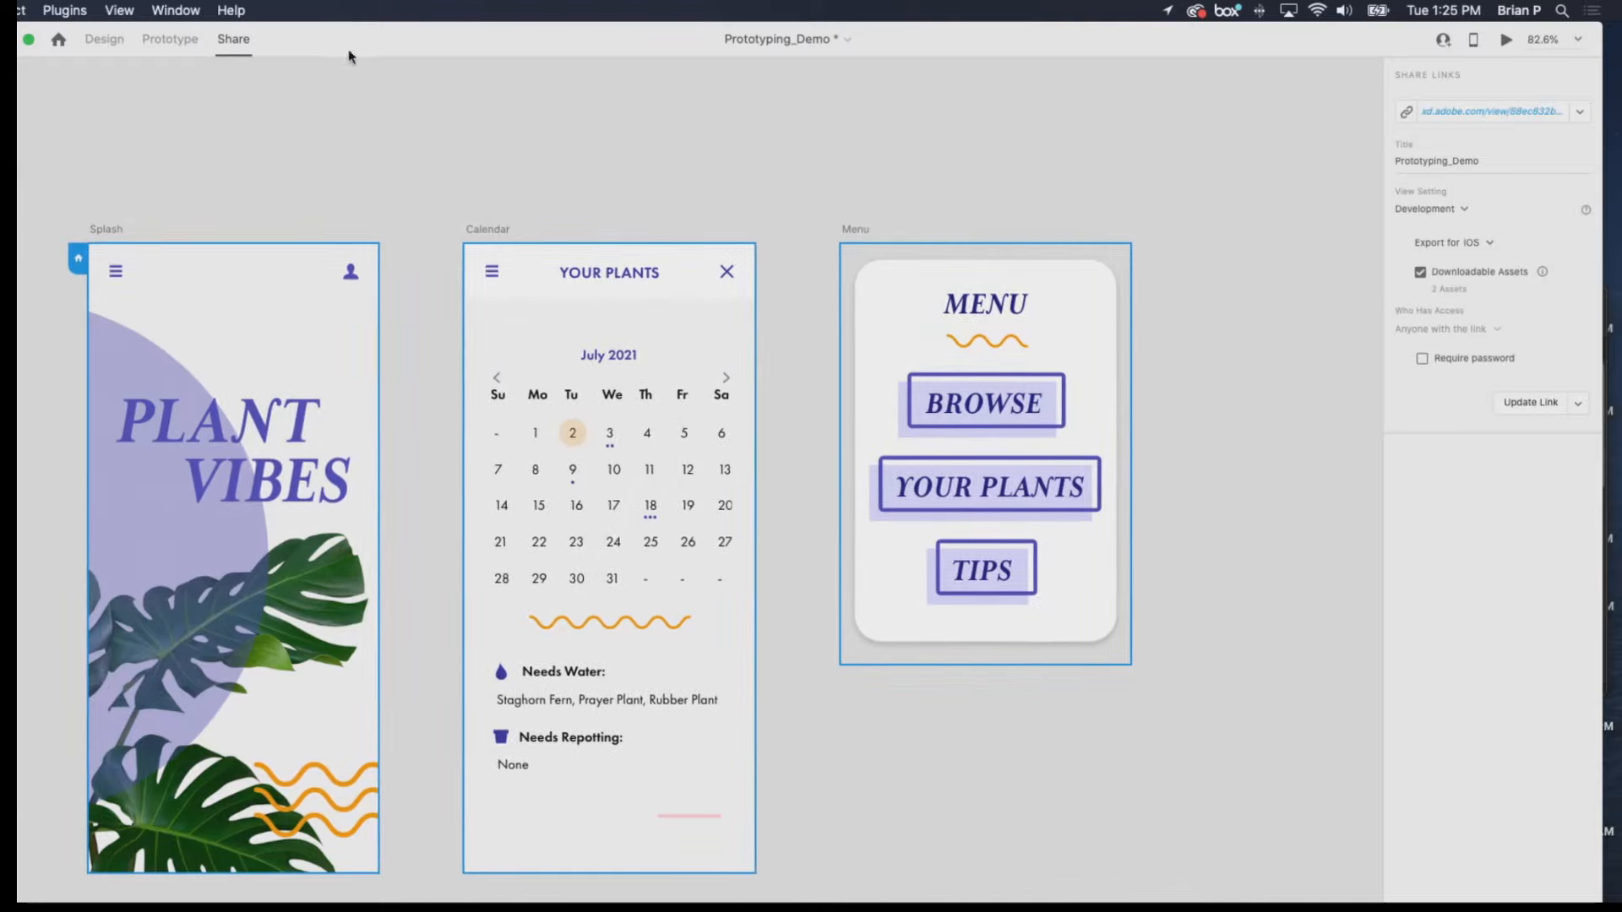
Duplicate the Calendar artboard and place the copy on the far side of the Menu artboard in Prototype mode.
click(105, 51)
click(669, 232)
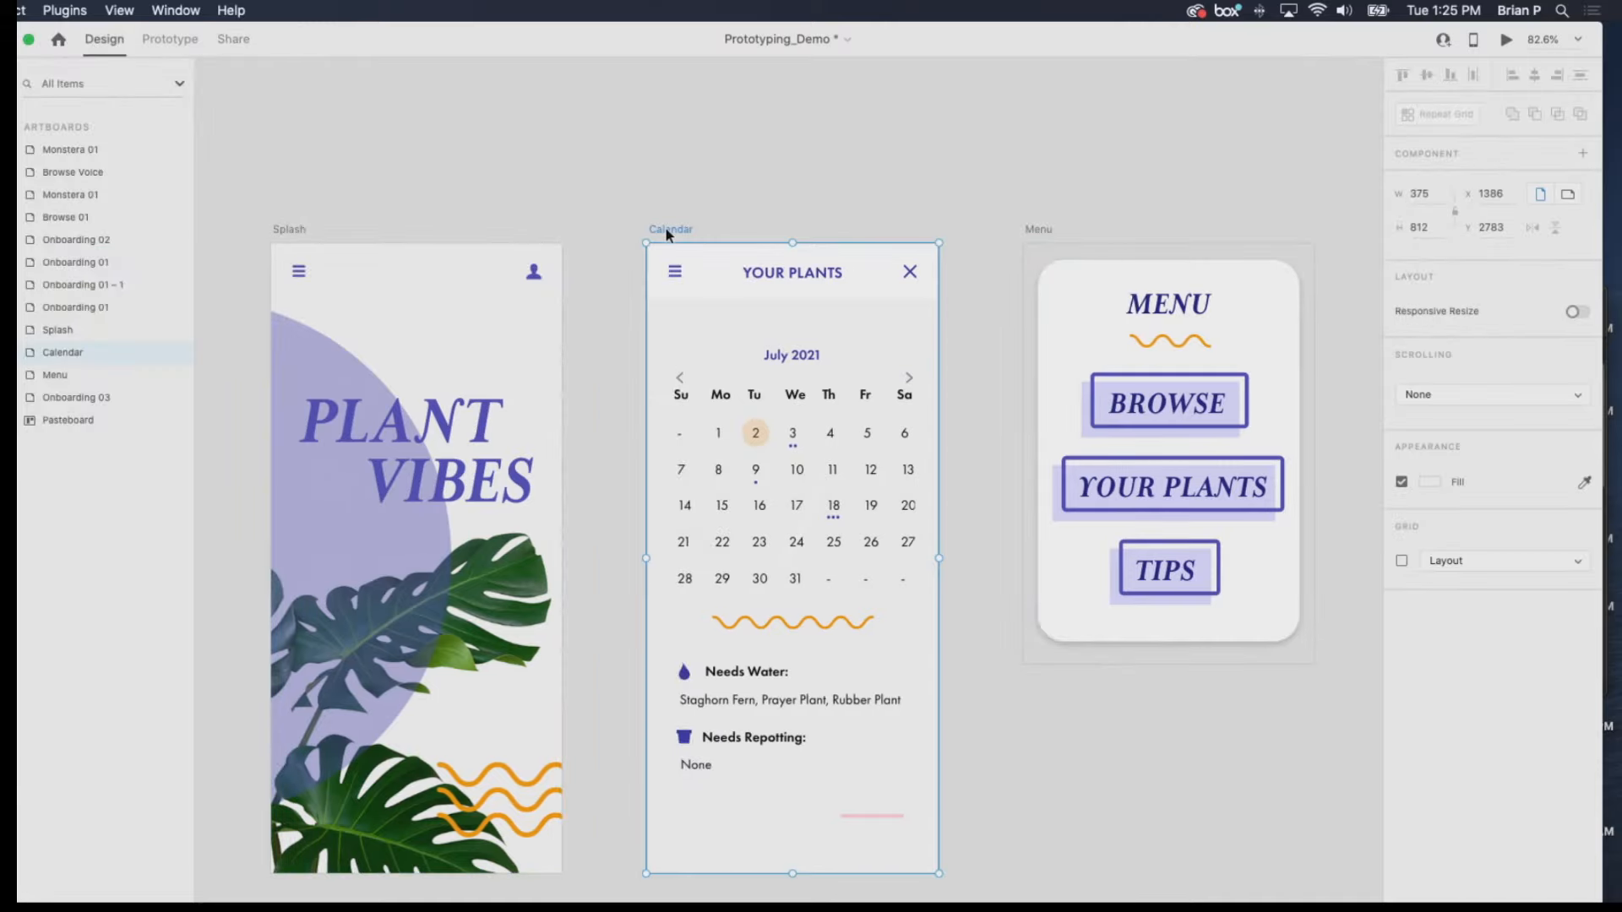
click(171, 38)
drag(660, 226, 1226, 221)
click(1128, 145)
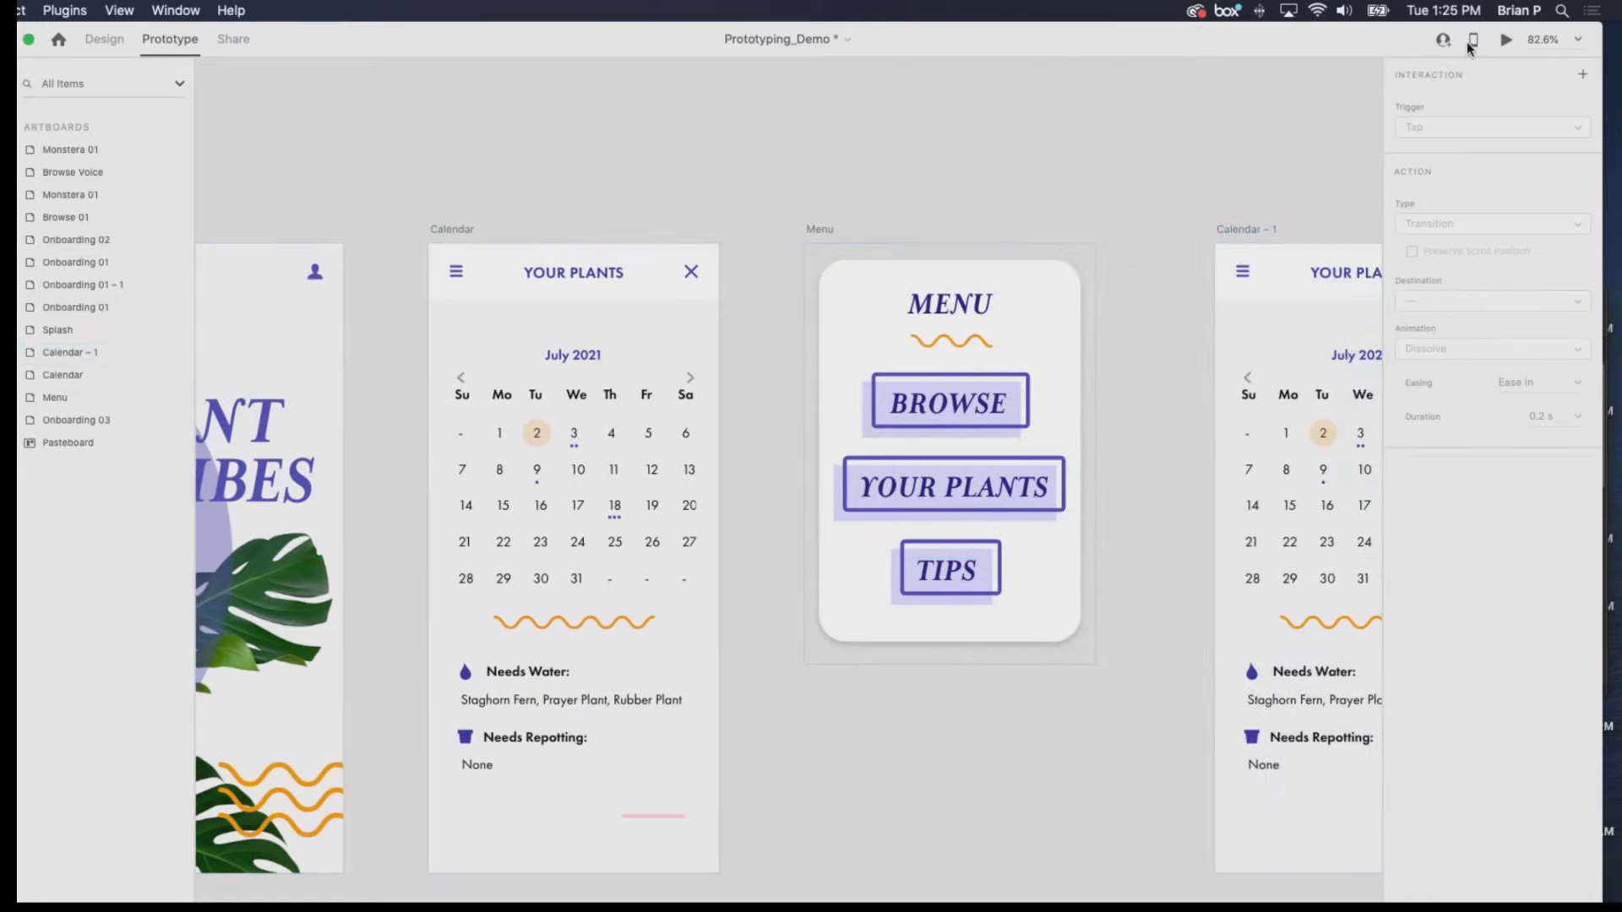
Return to Share mode and view the options for updating the Prototyping_Demo link.
click(234, 40)
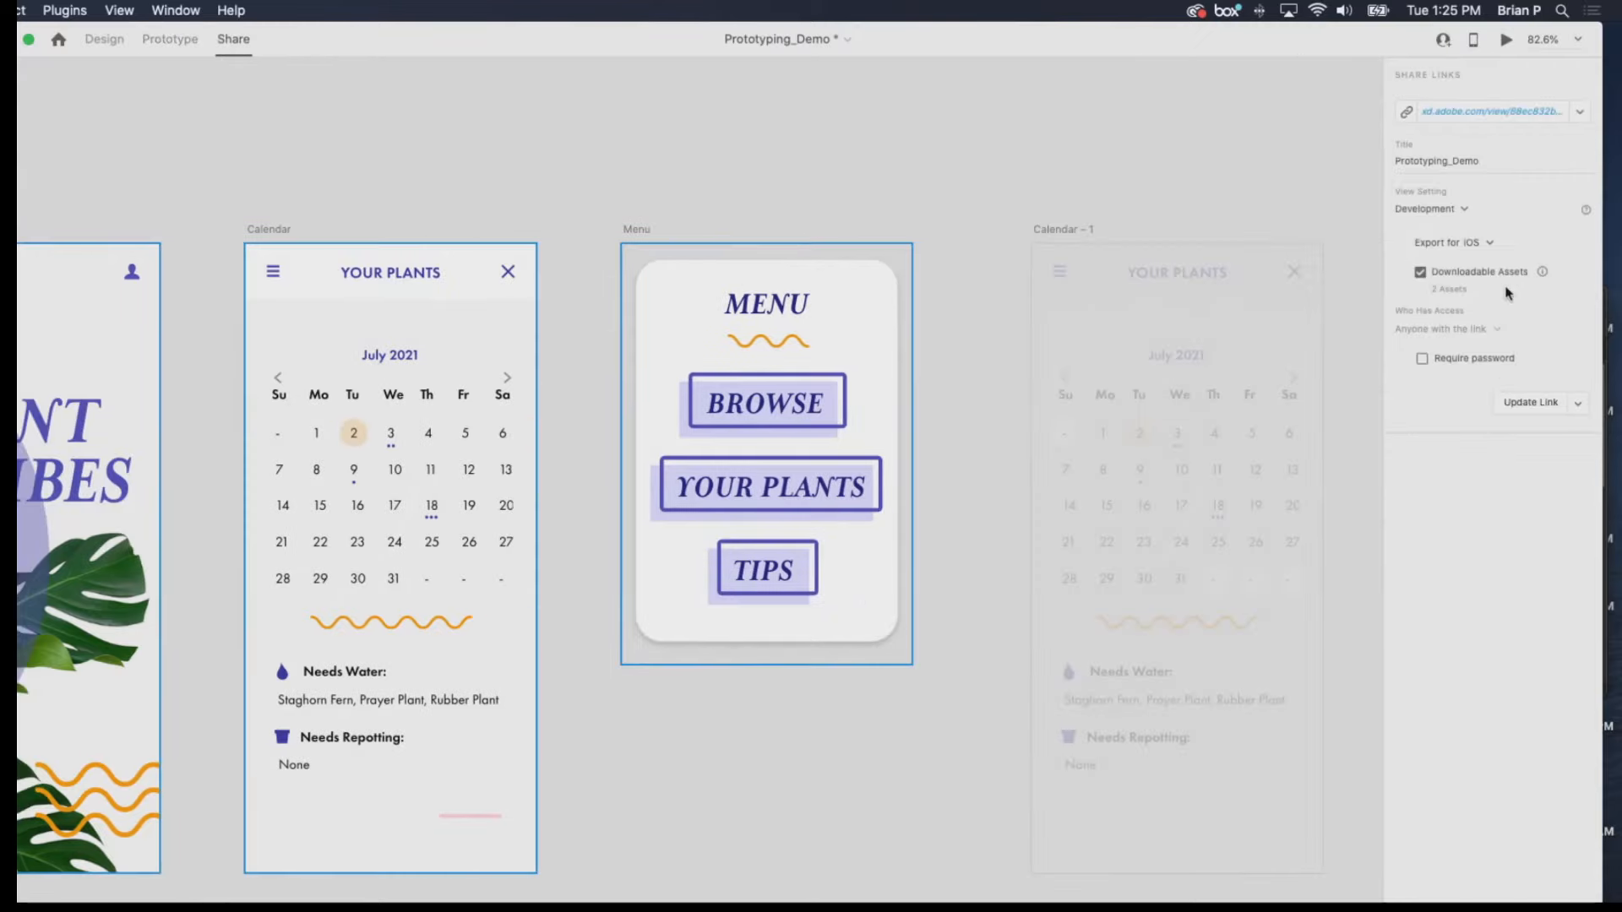
click(1580, 404)
click(1581, 405)
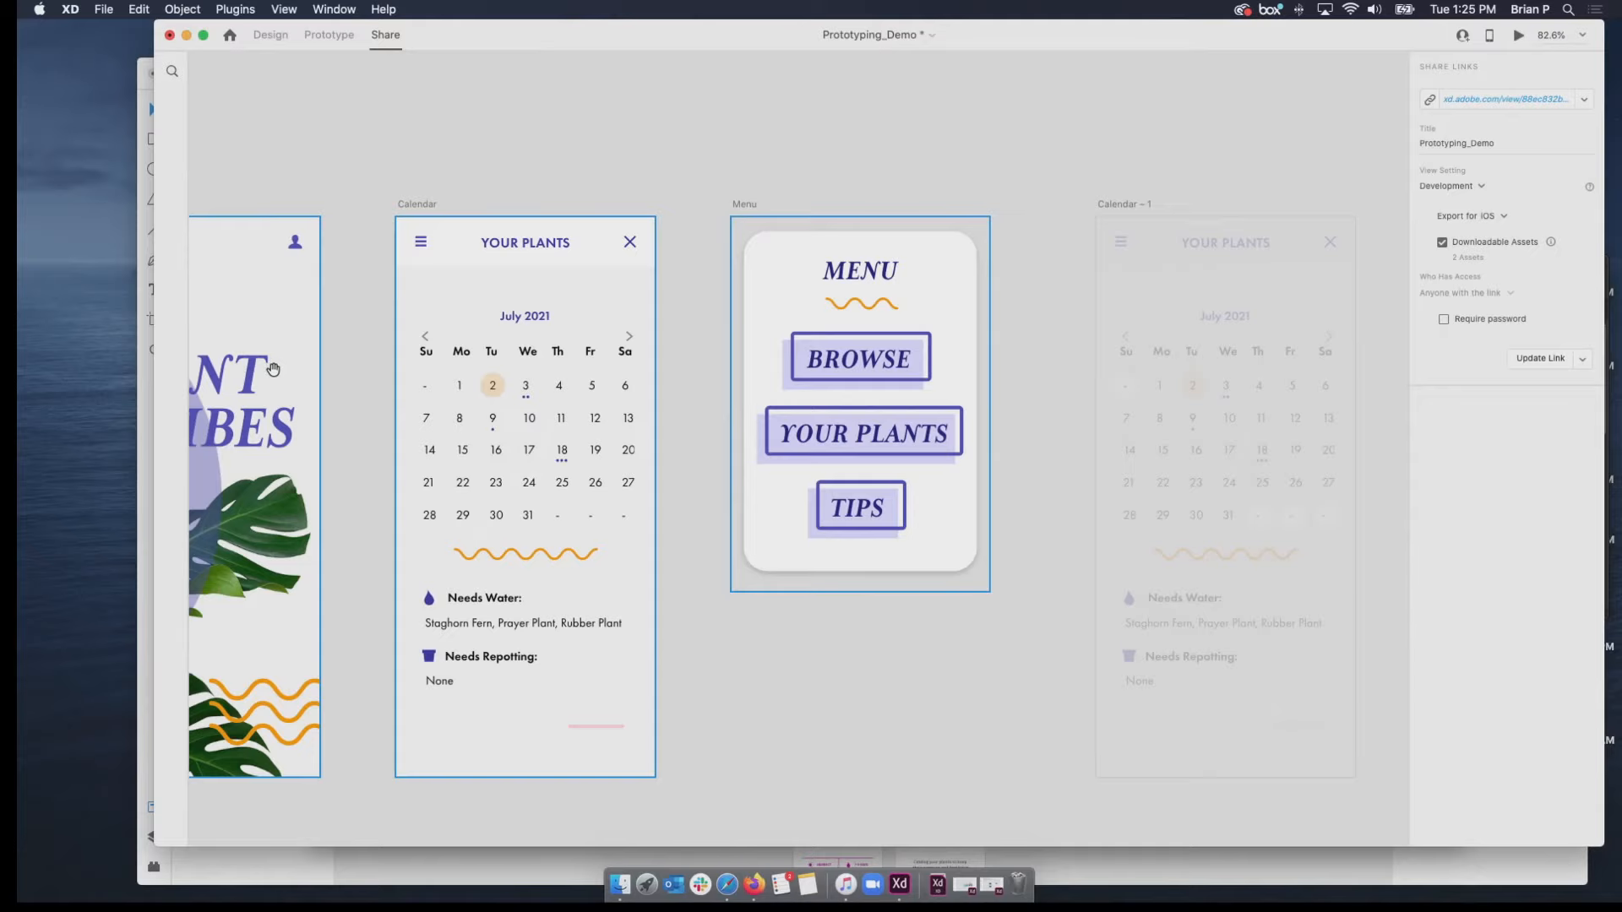
Switch to the Safari browser and load the Let's XD site at letsxd.com.
key(ctrl+Up)
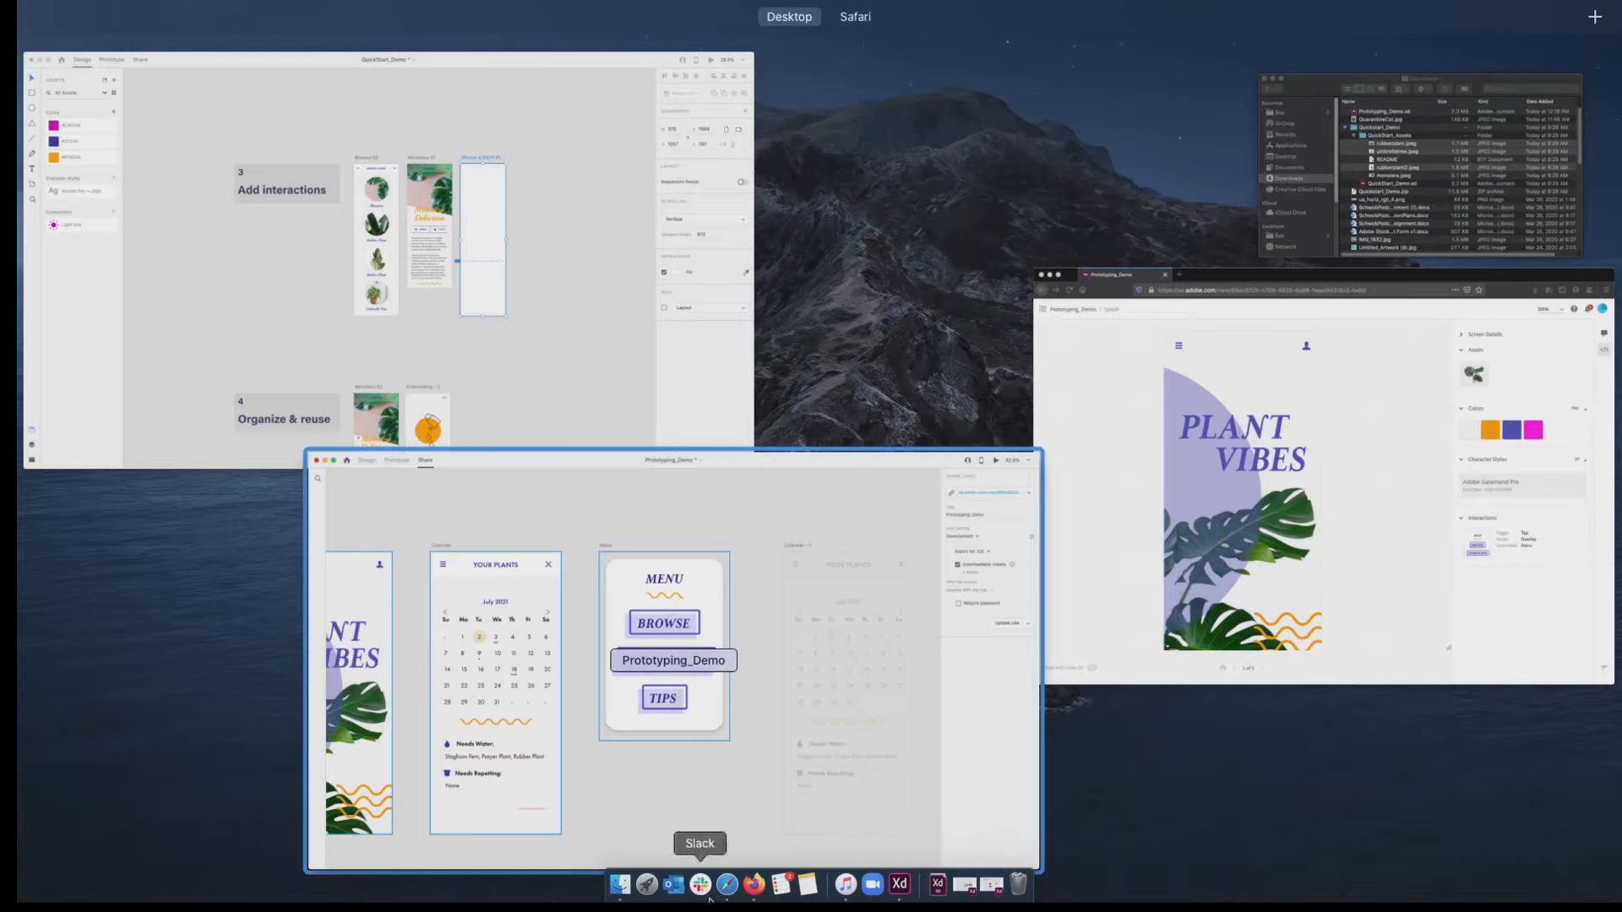
click(754, 887)
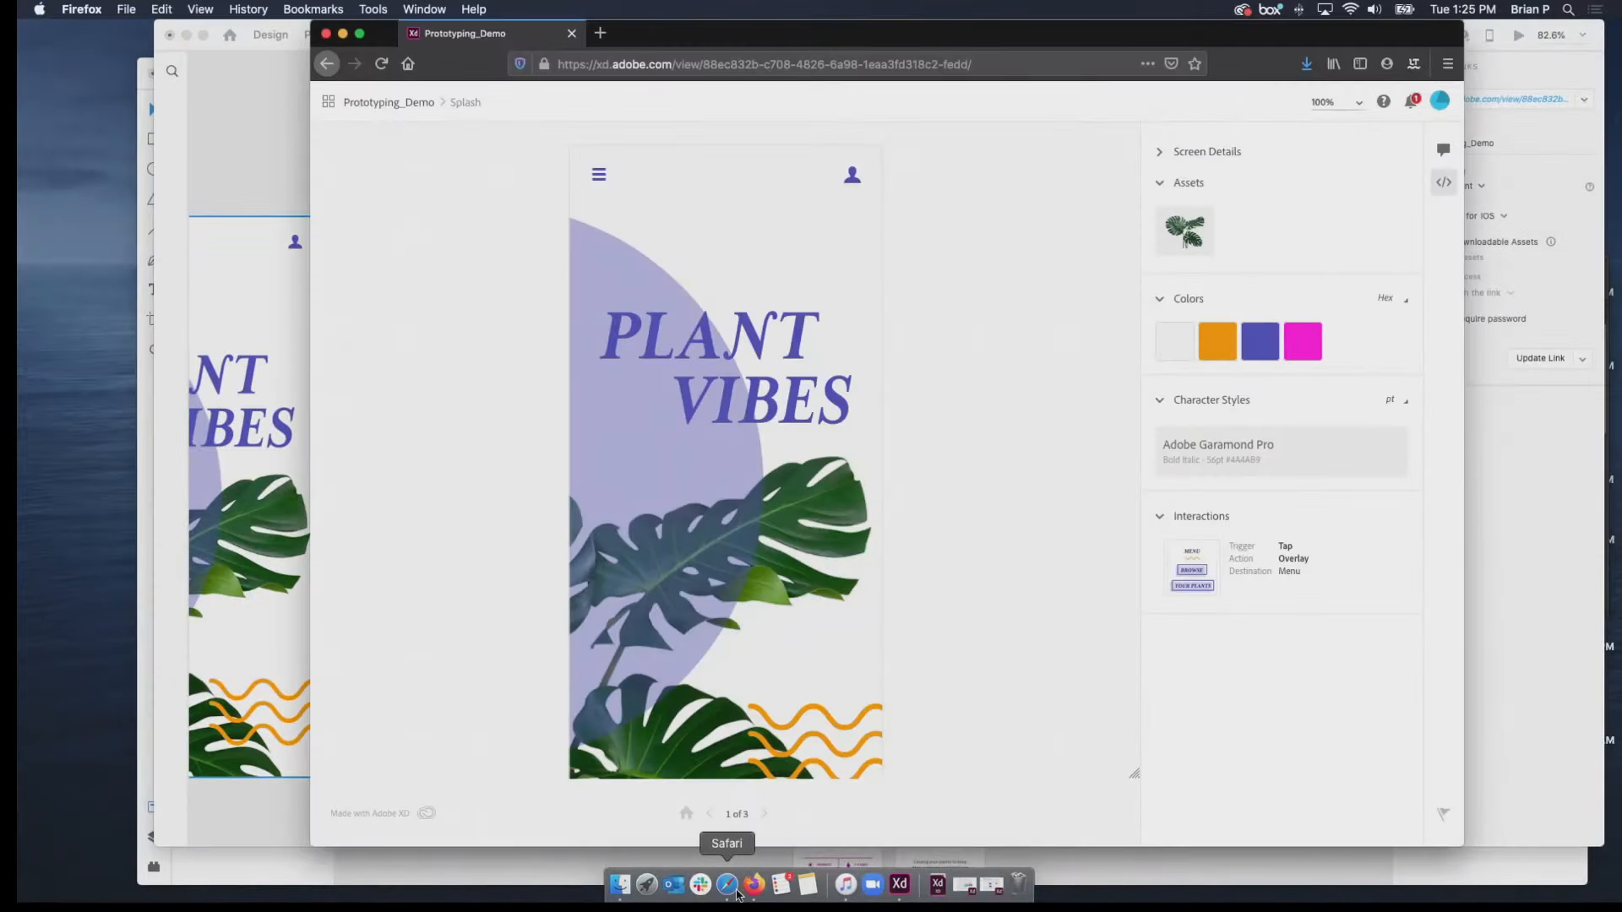
click(737, 893)
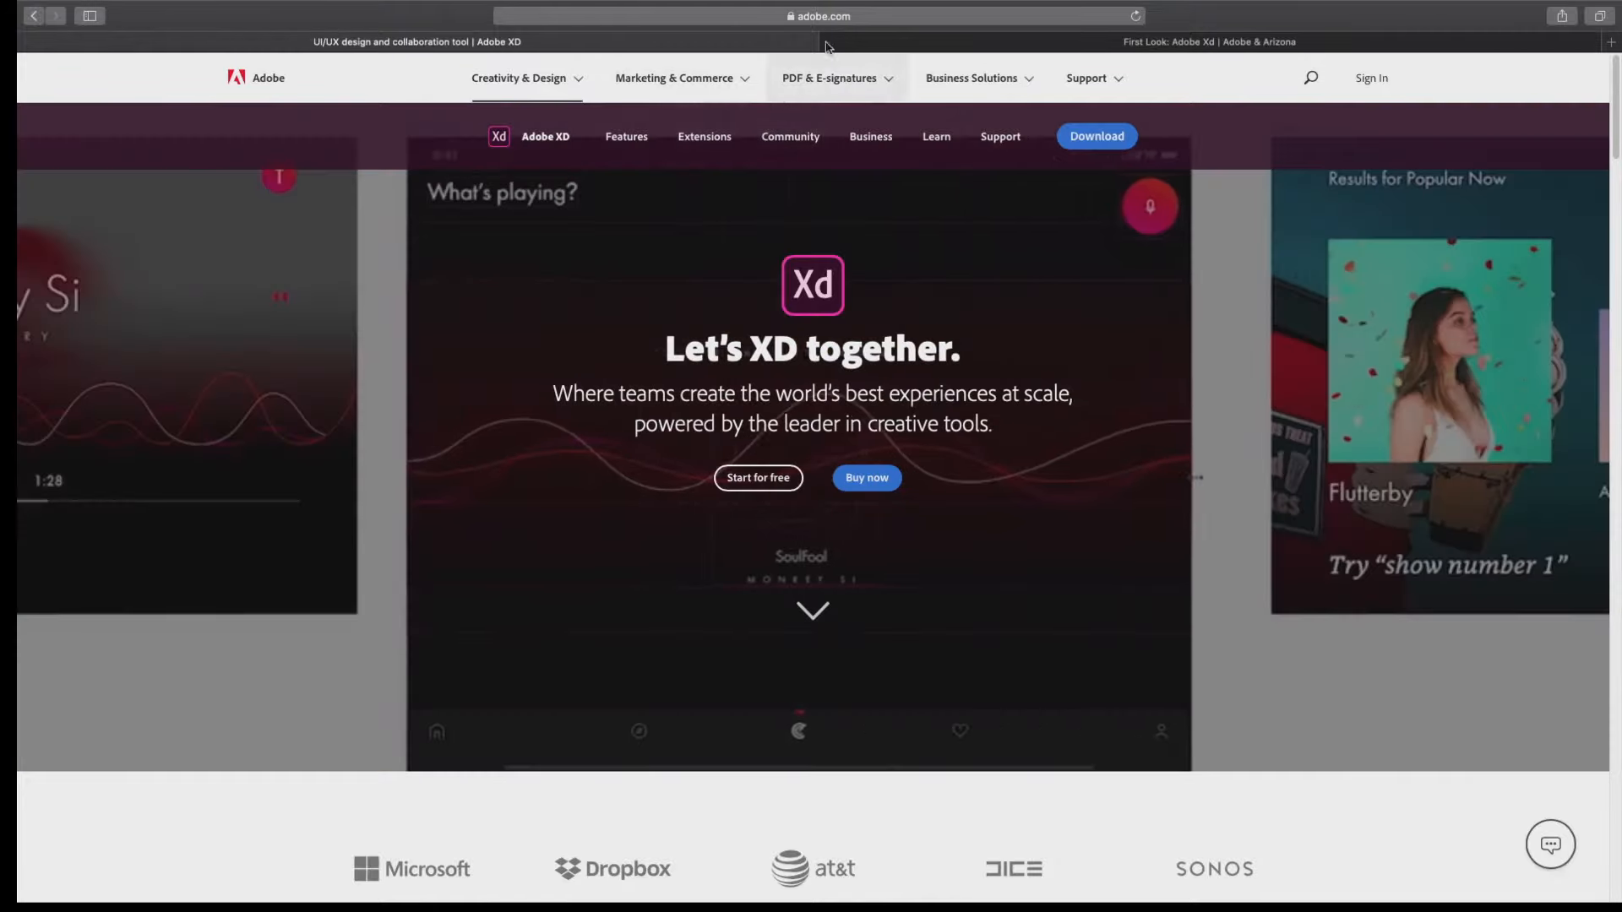
click(808, 17)
text(letsx)
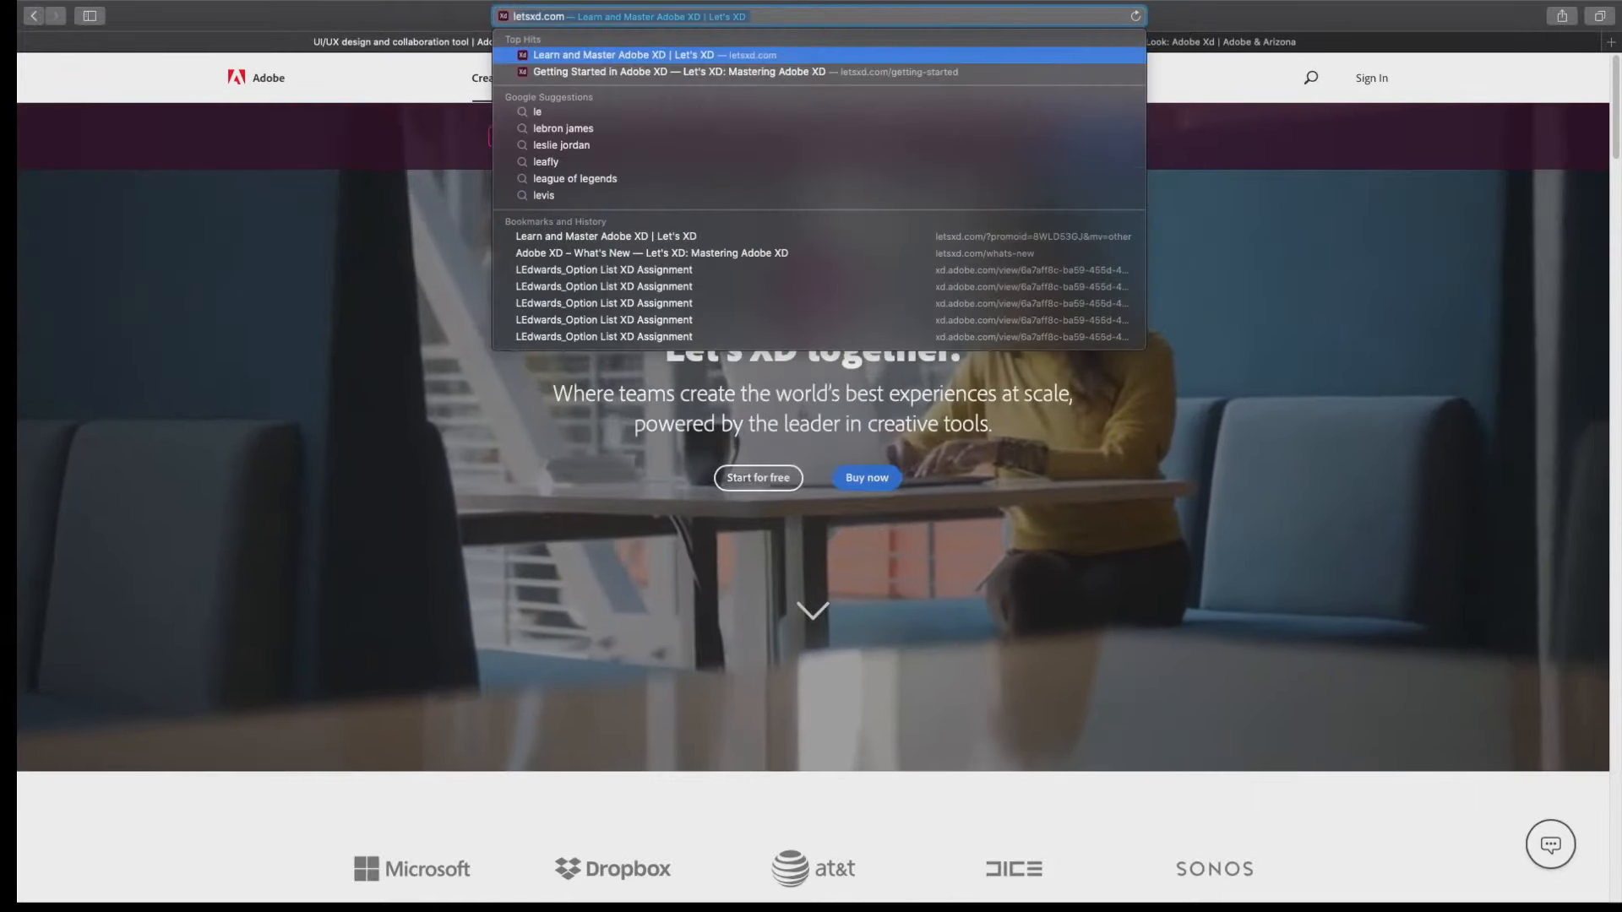
key(Return)
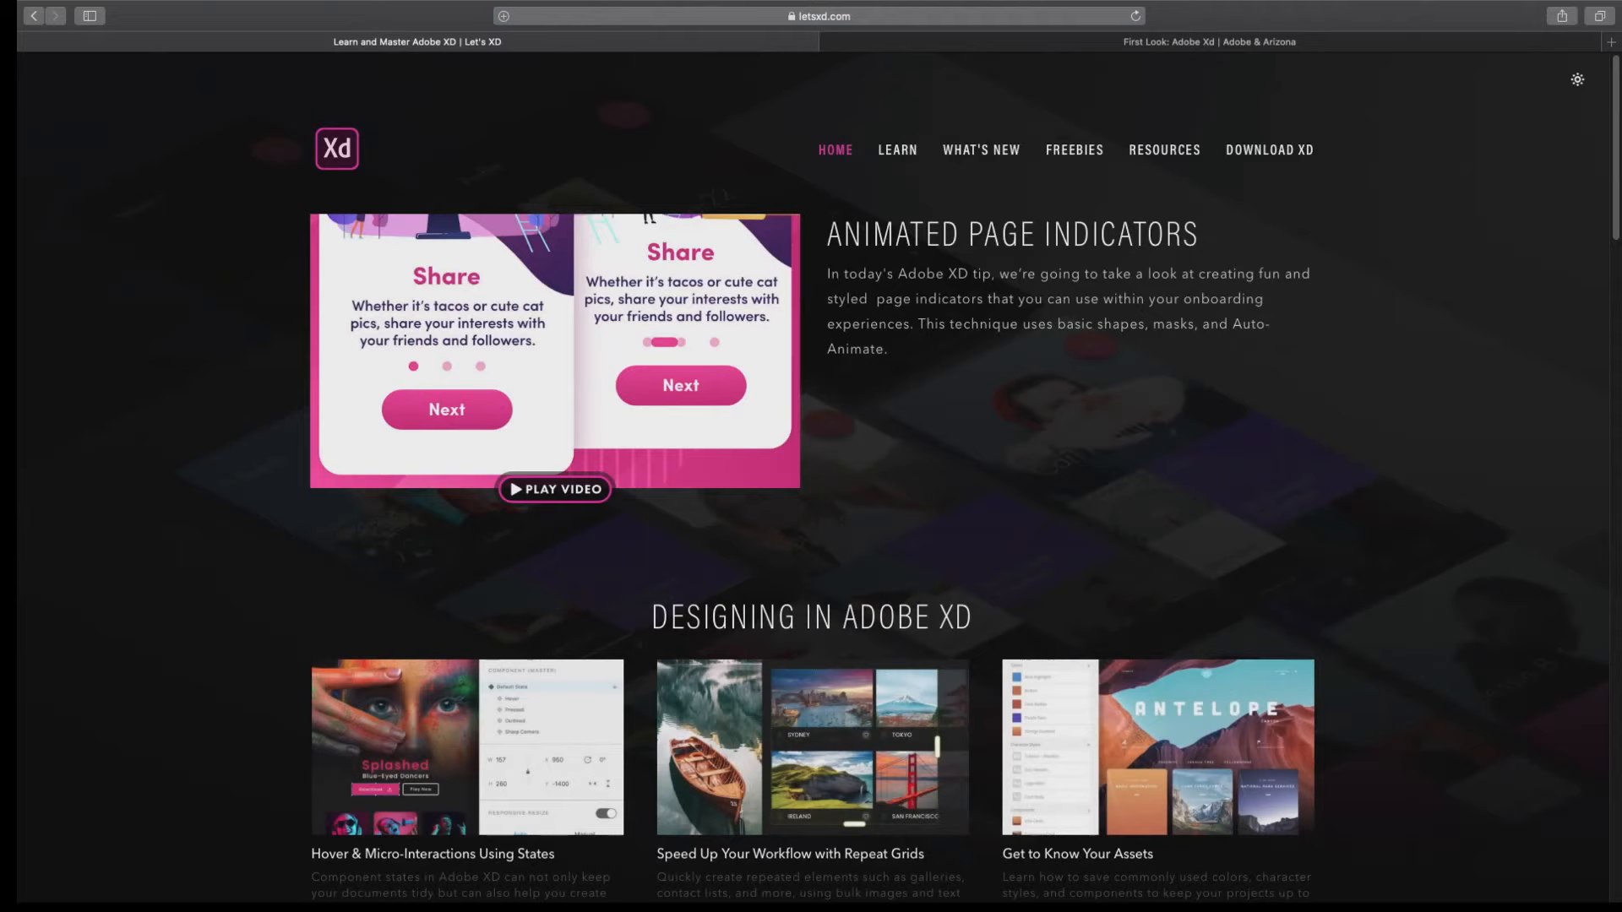
Look through the Let's XD home page, including the featured tip and the Designing in Adobe XD lessons.
scroll(826, 246, down, 5)
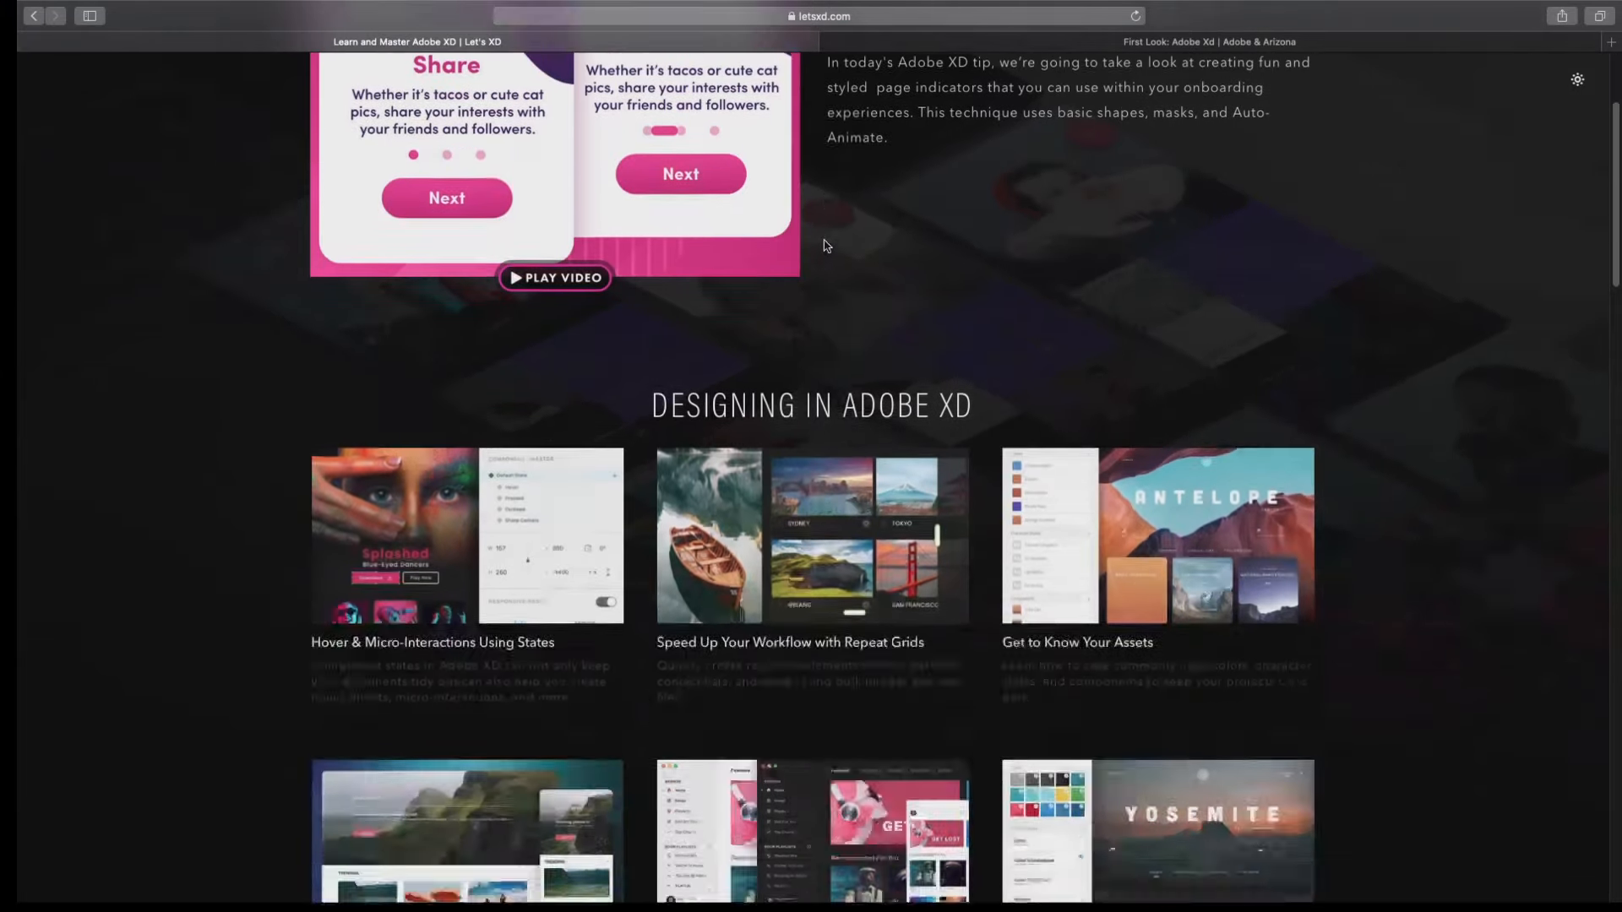
scroll(826, 246, up, 5)
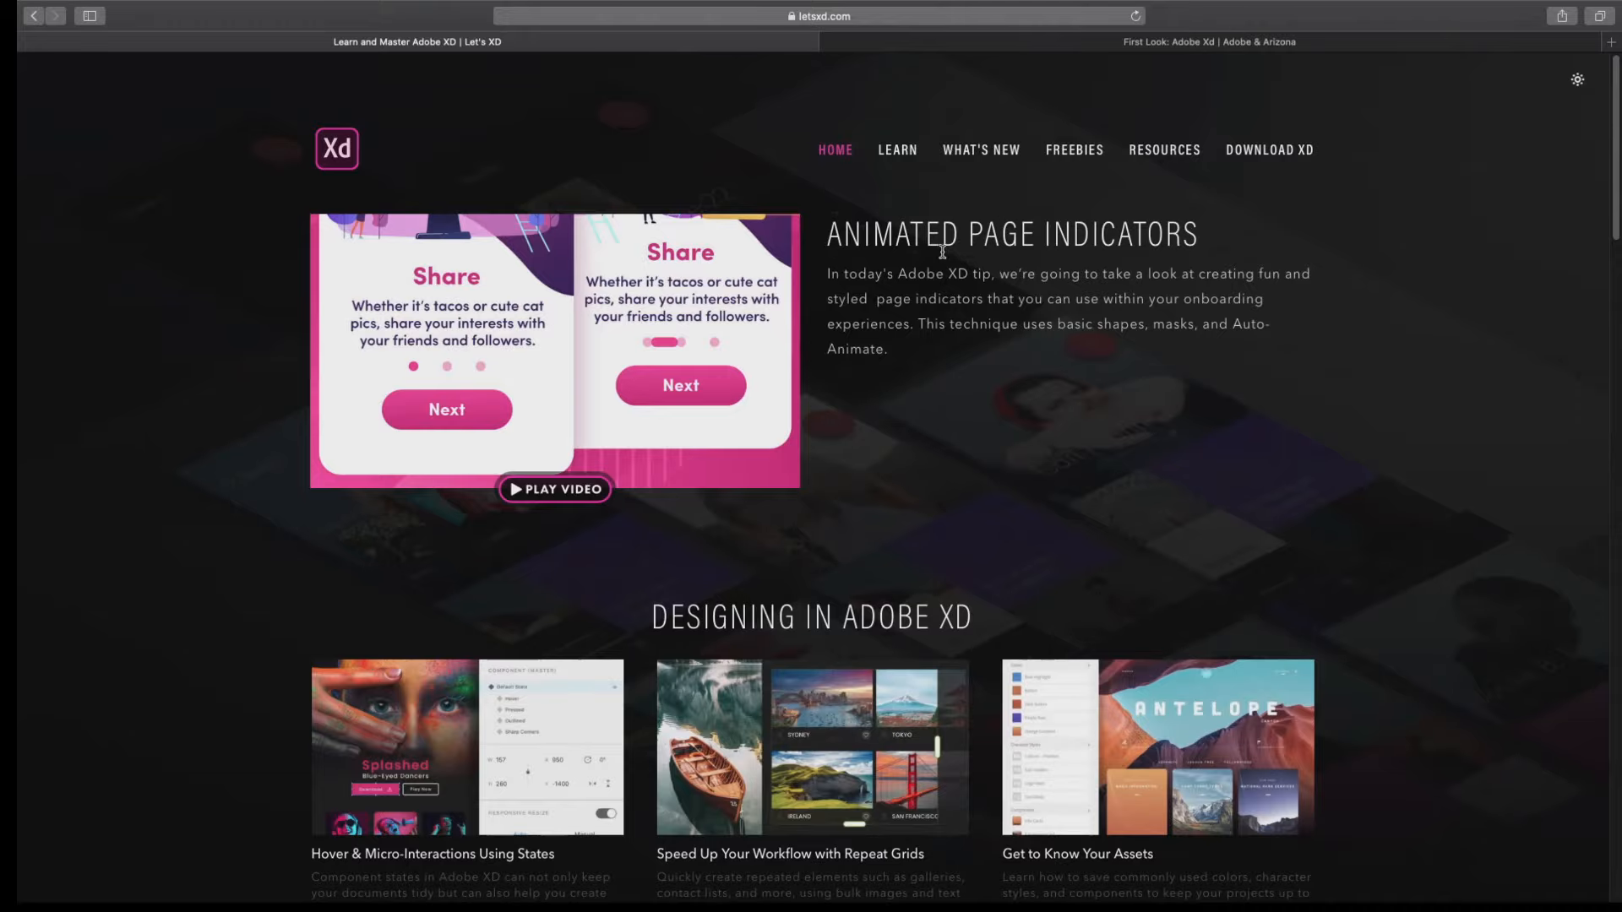
scroll(919, 477, down, 14)
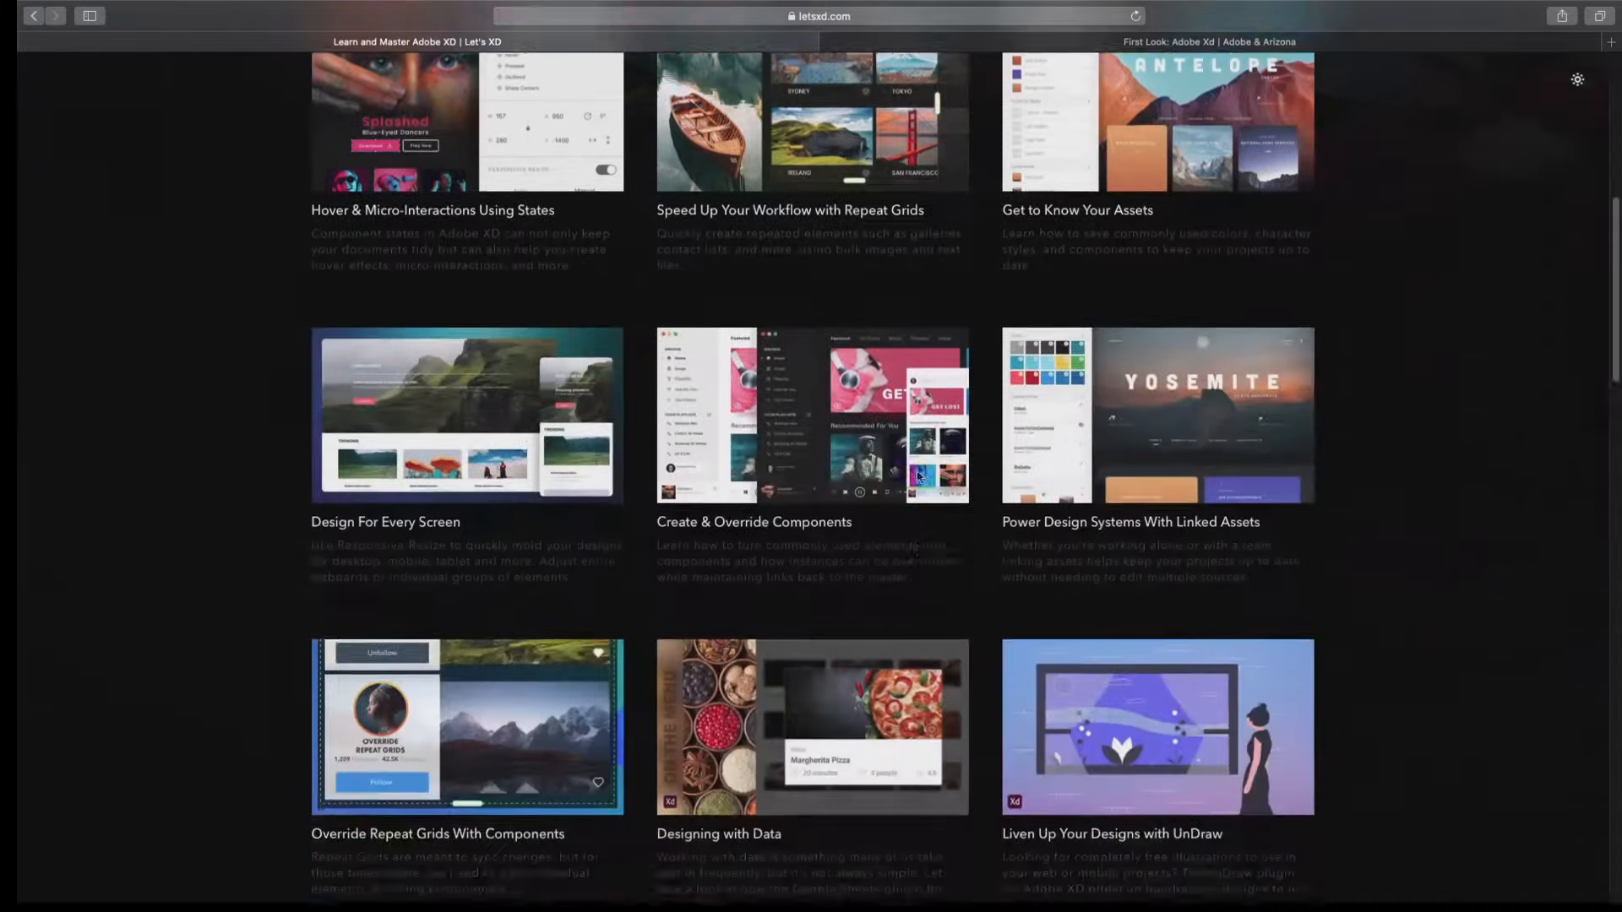
scroll(919, 477, up, 11)
scroll(920, 476, up, 5)
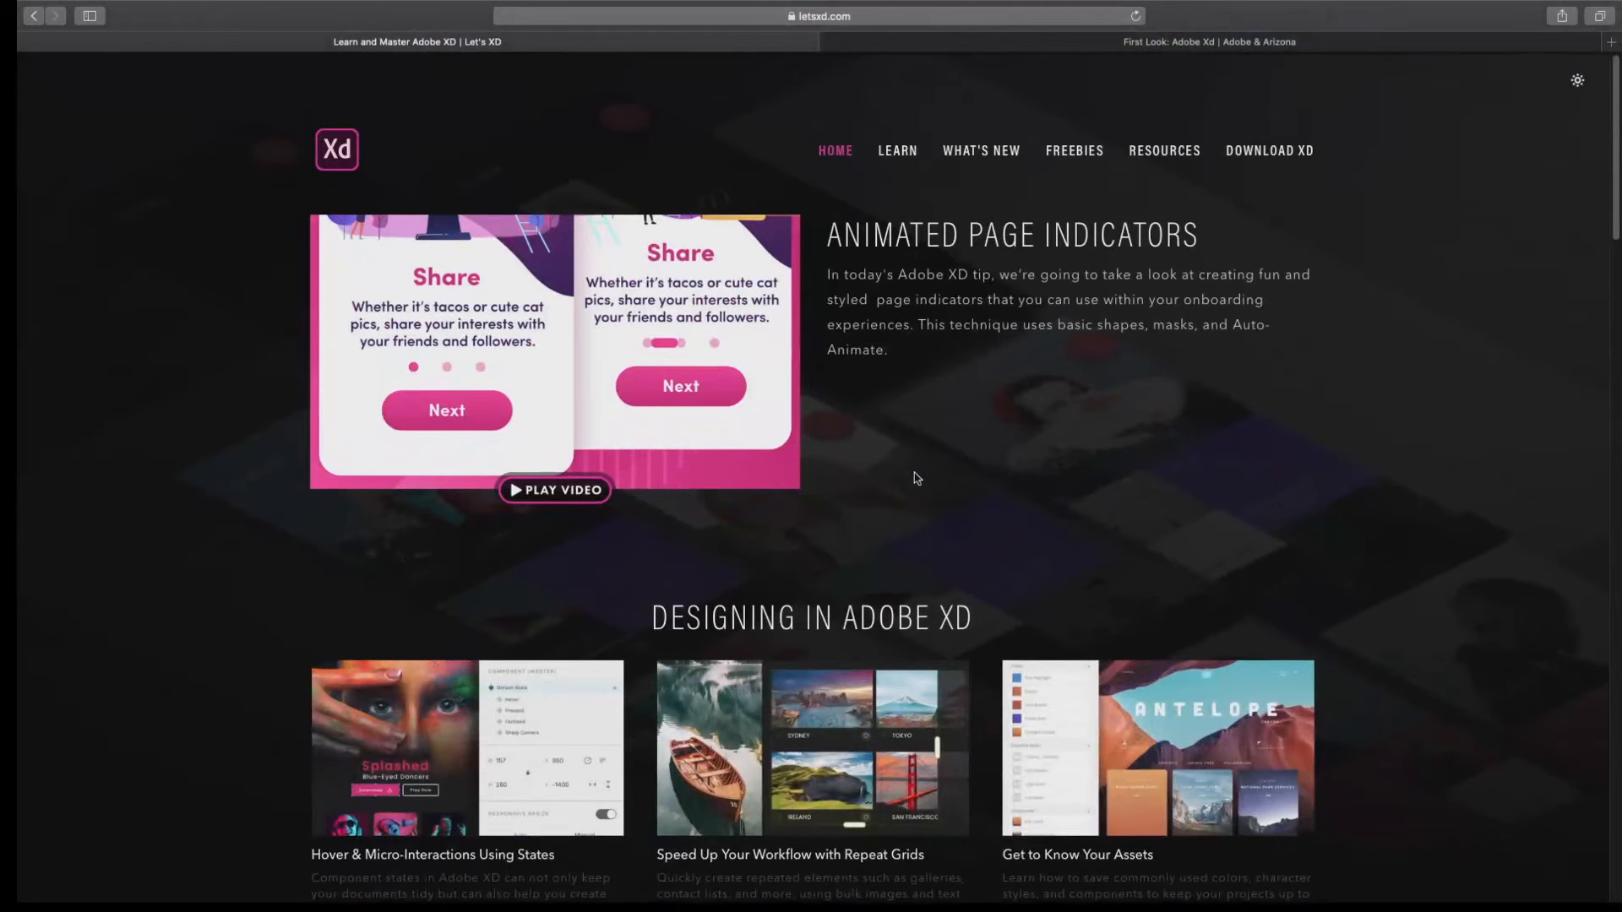
scroll(830, 593, down, 5)
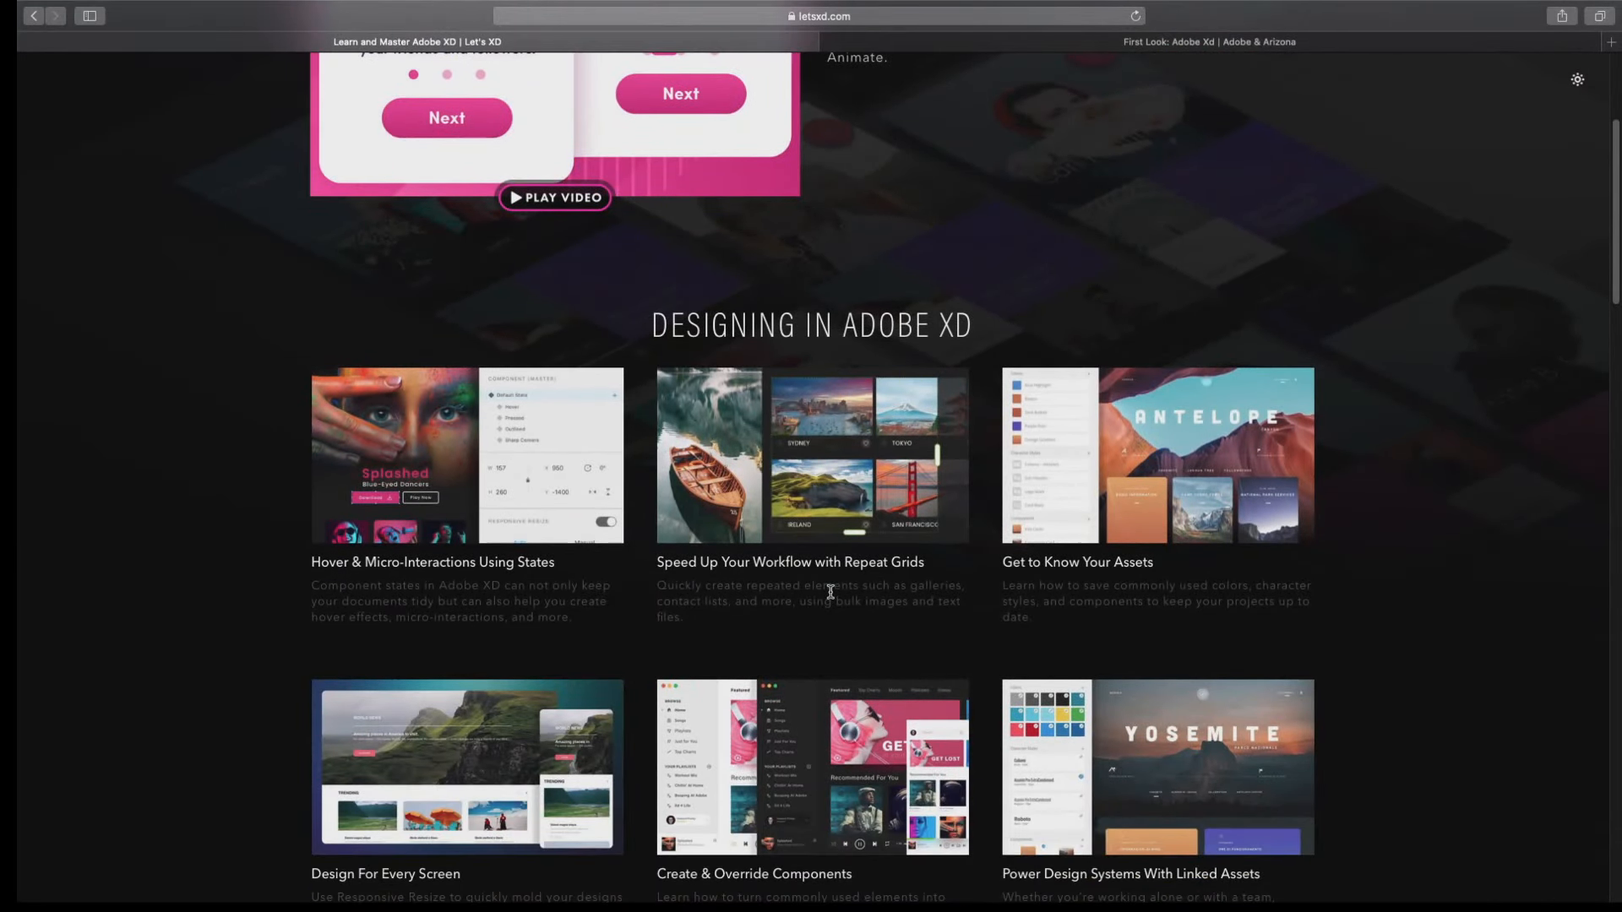
scroll(831, 593, up, 5)
Open the Getting Started in Adobe XD lessons and examine the tutorial series and their downloadable files.
mouse_move(898, 150)
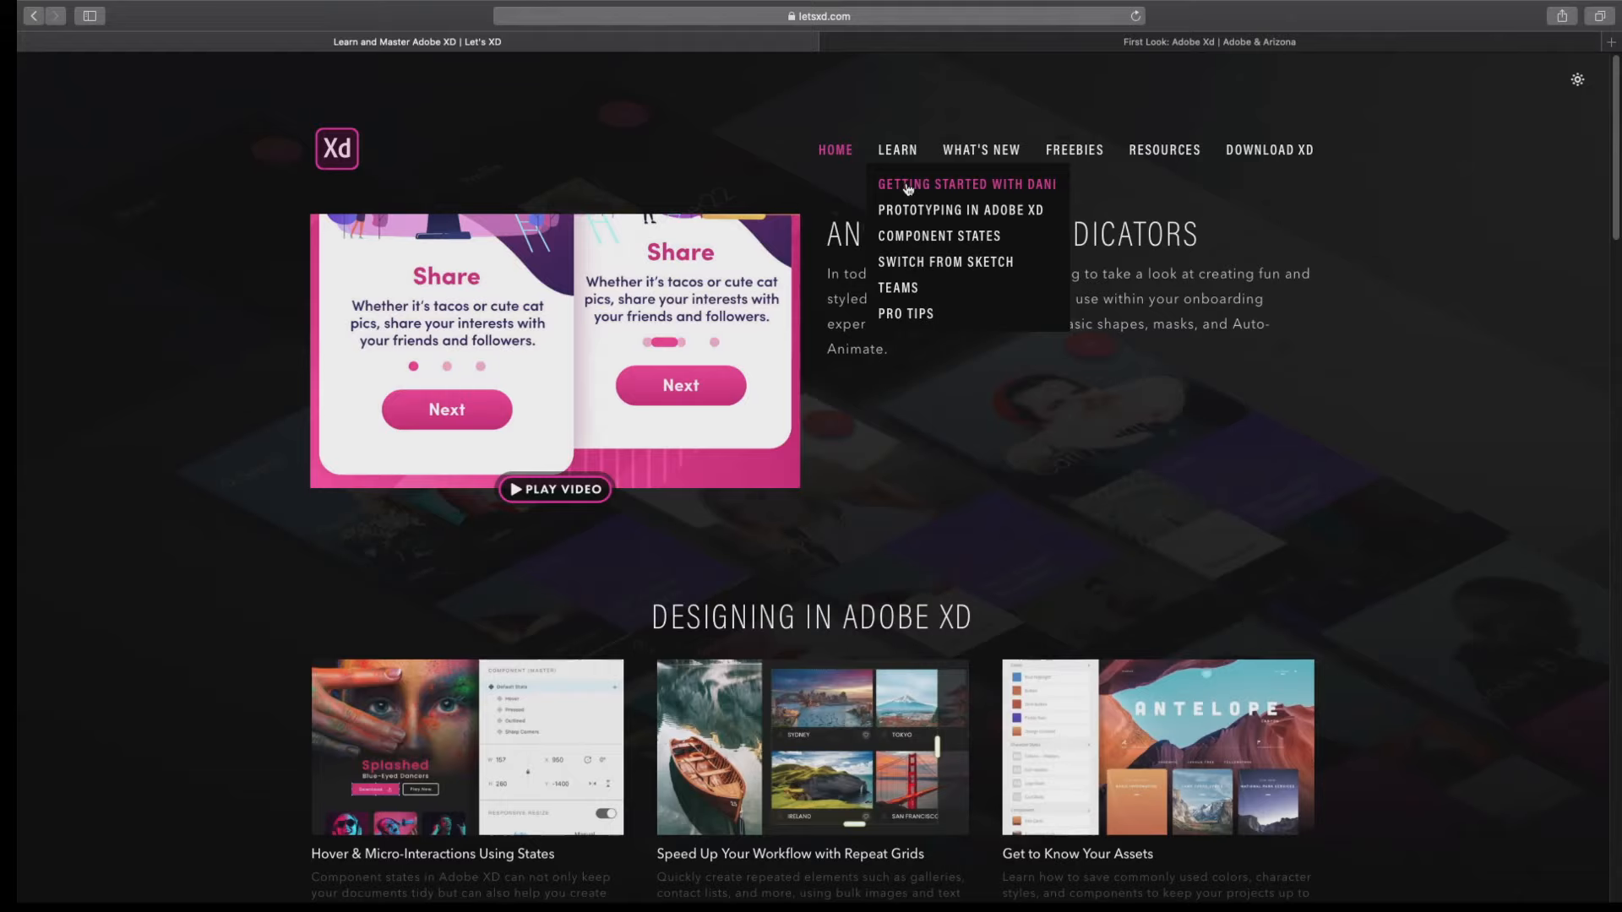
click(908, 187)
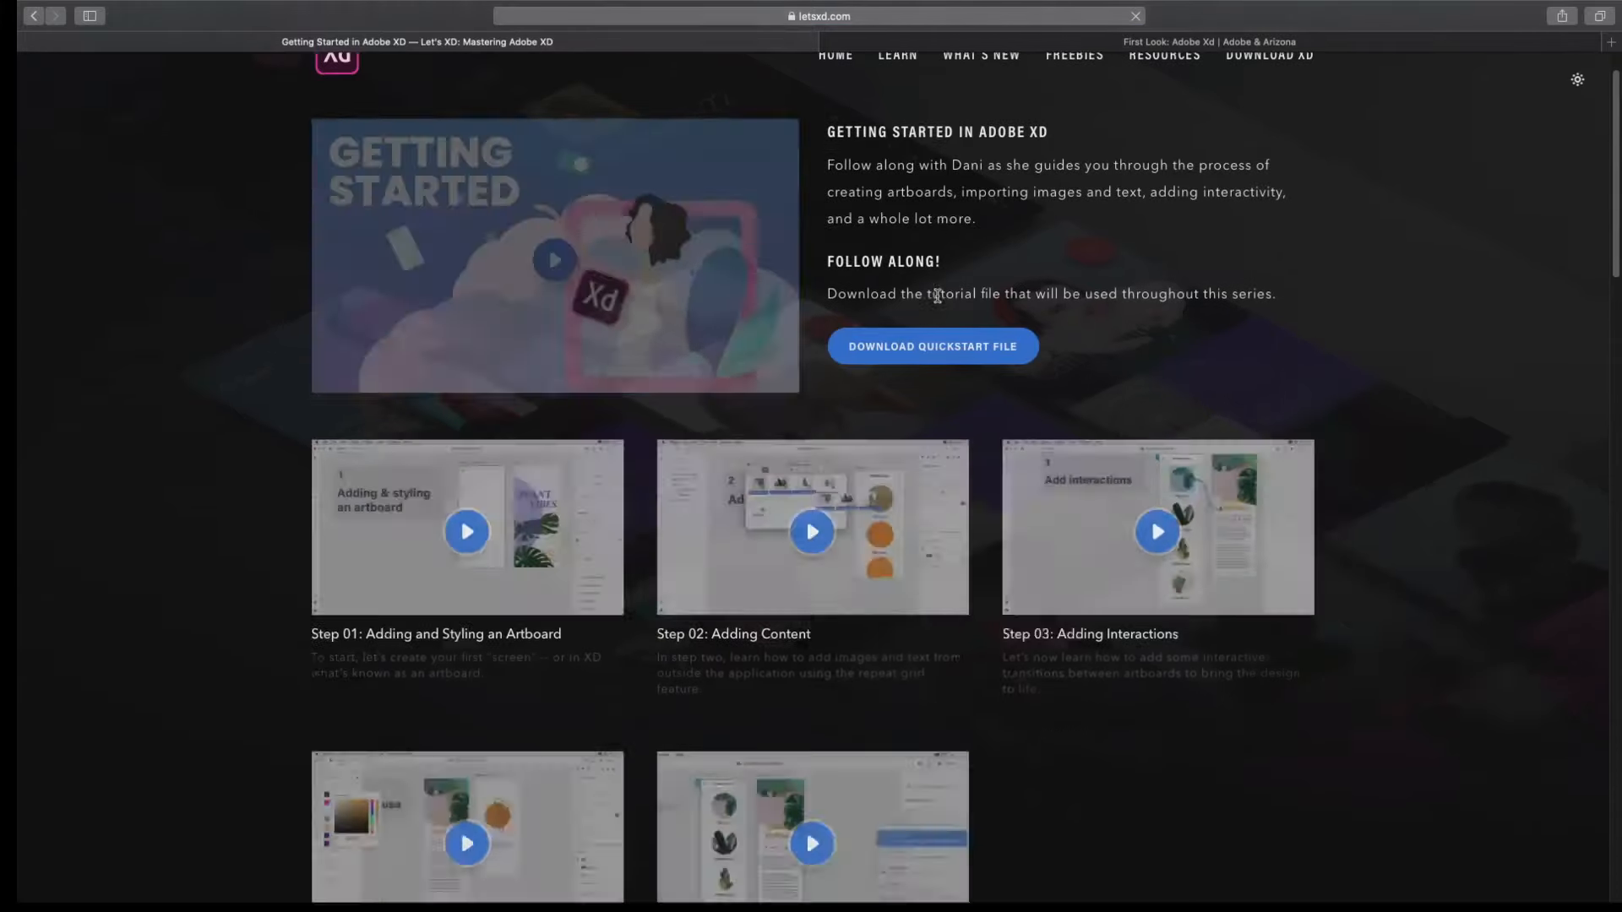
scroll(940, 298, down, 5)
scroll(940, 297, down, 20)
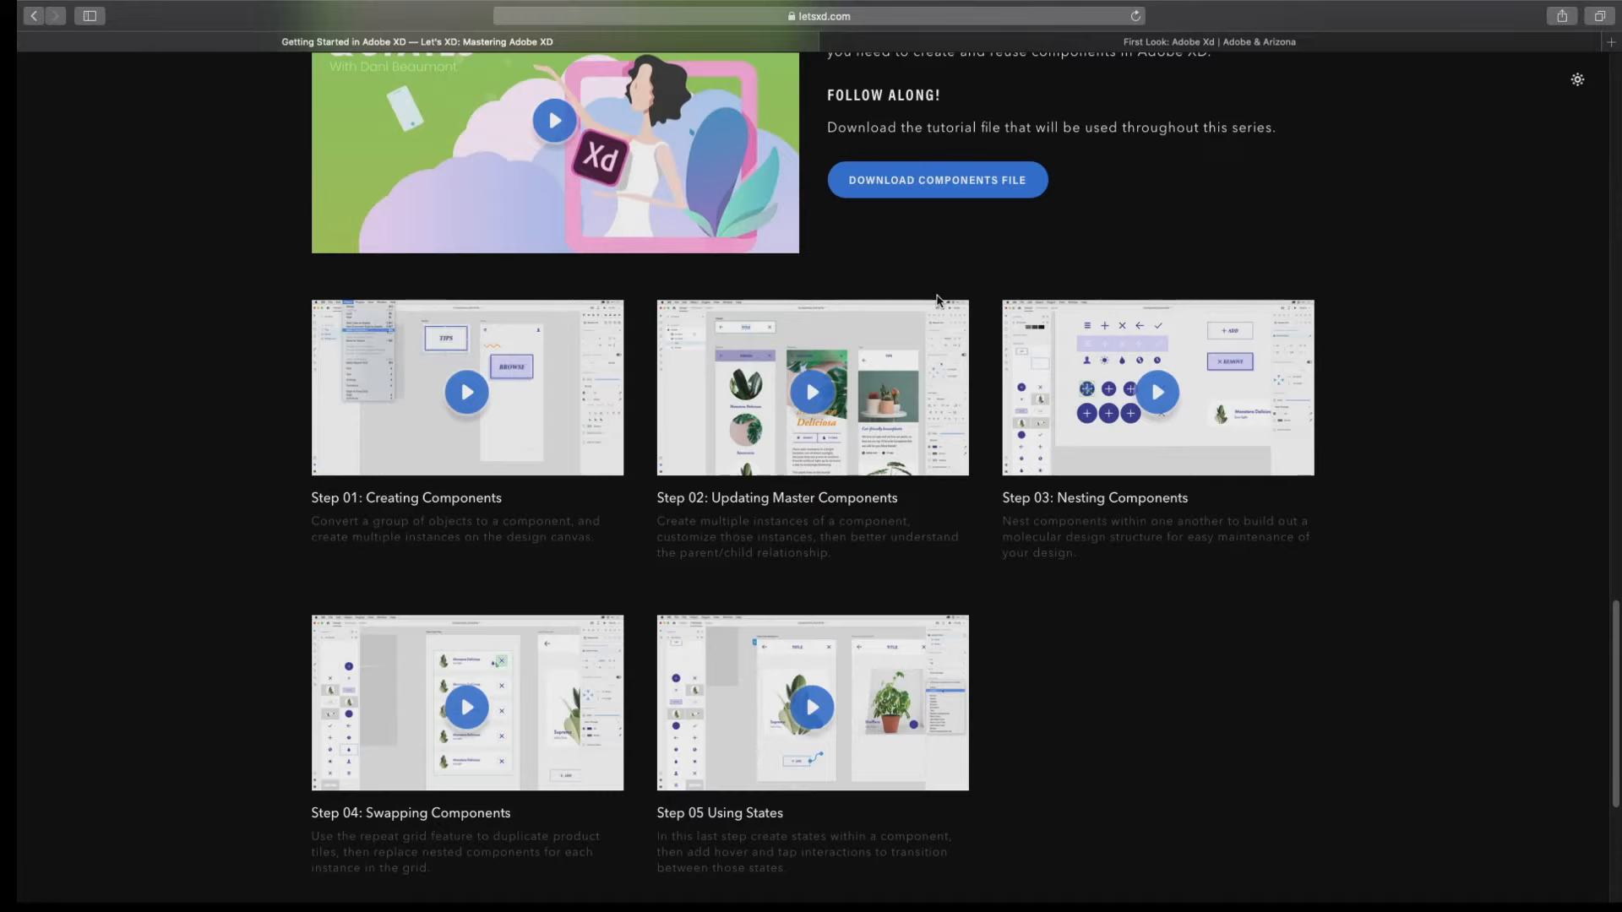
scroll(937, 300, up, 15)
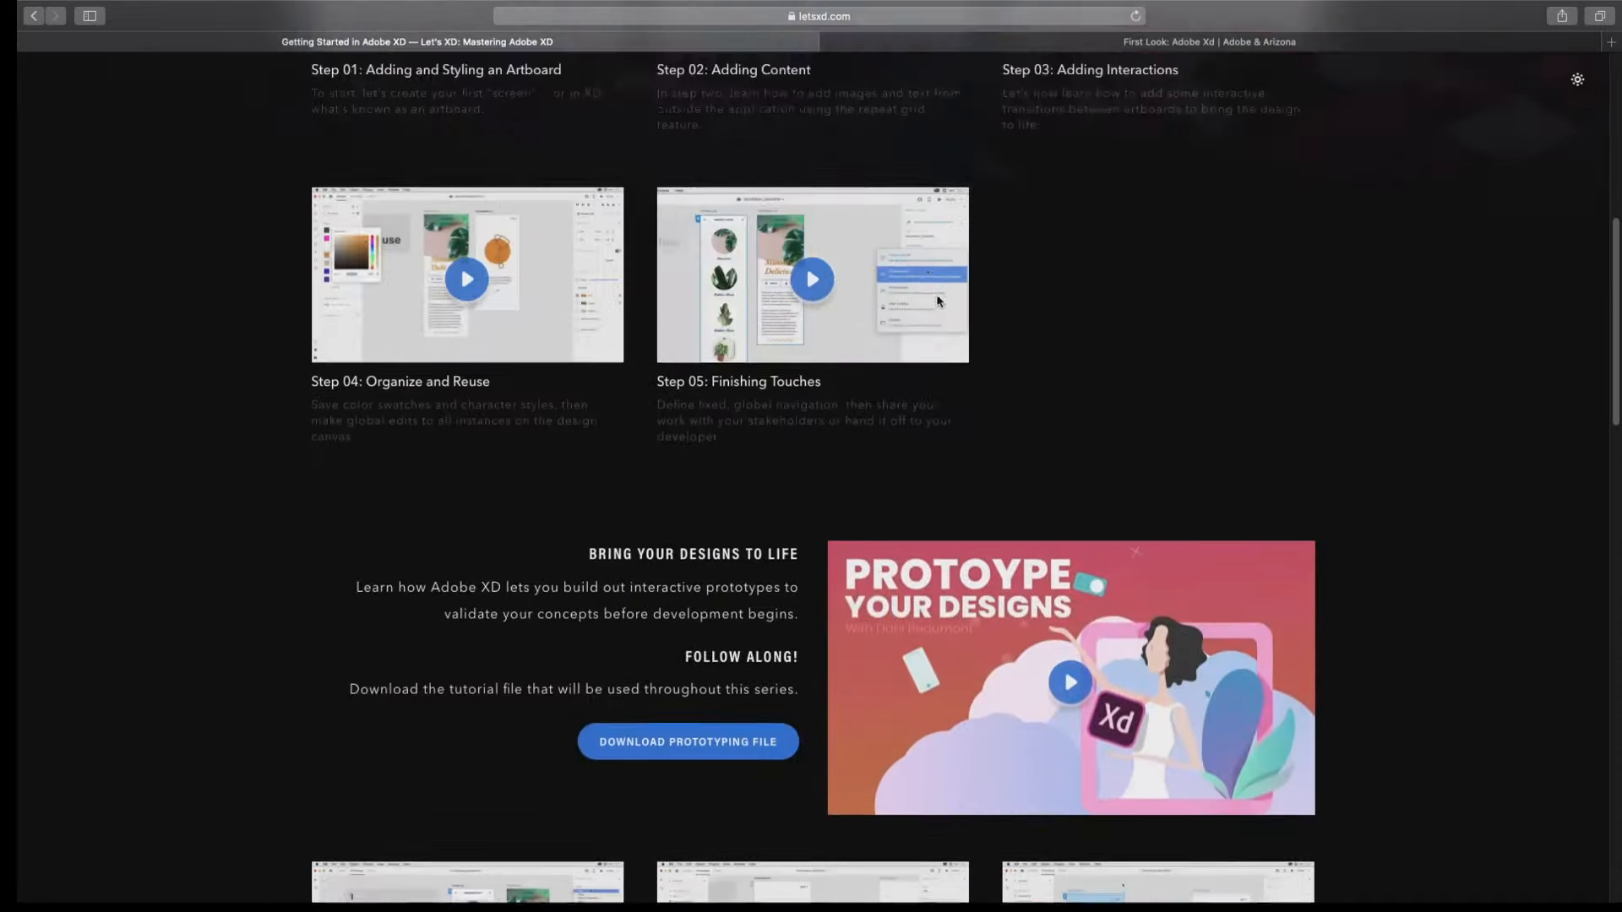
scroll(937, 301, up, 5)
click(697, 18)
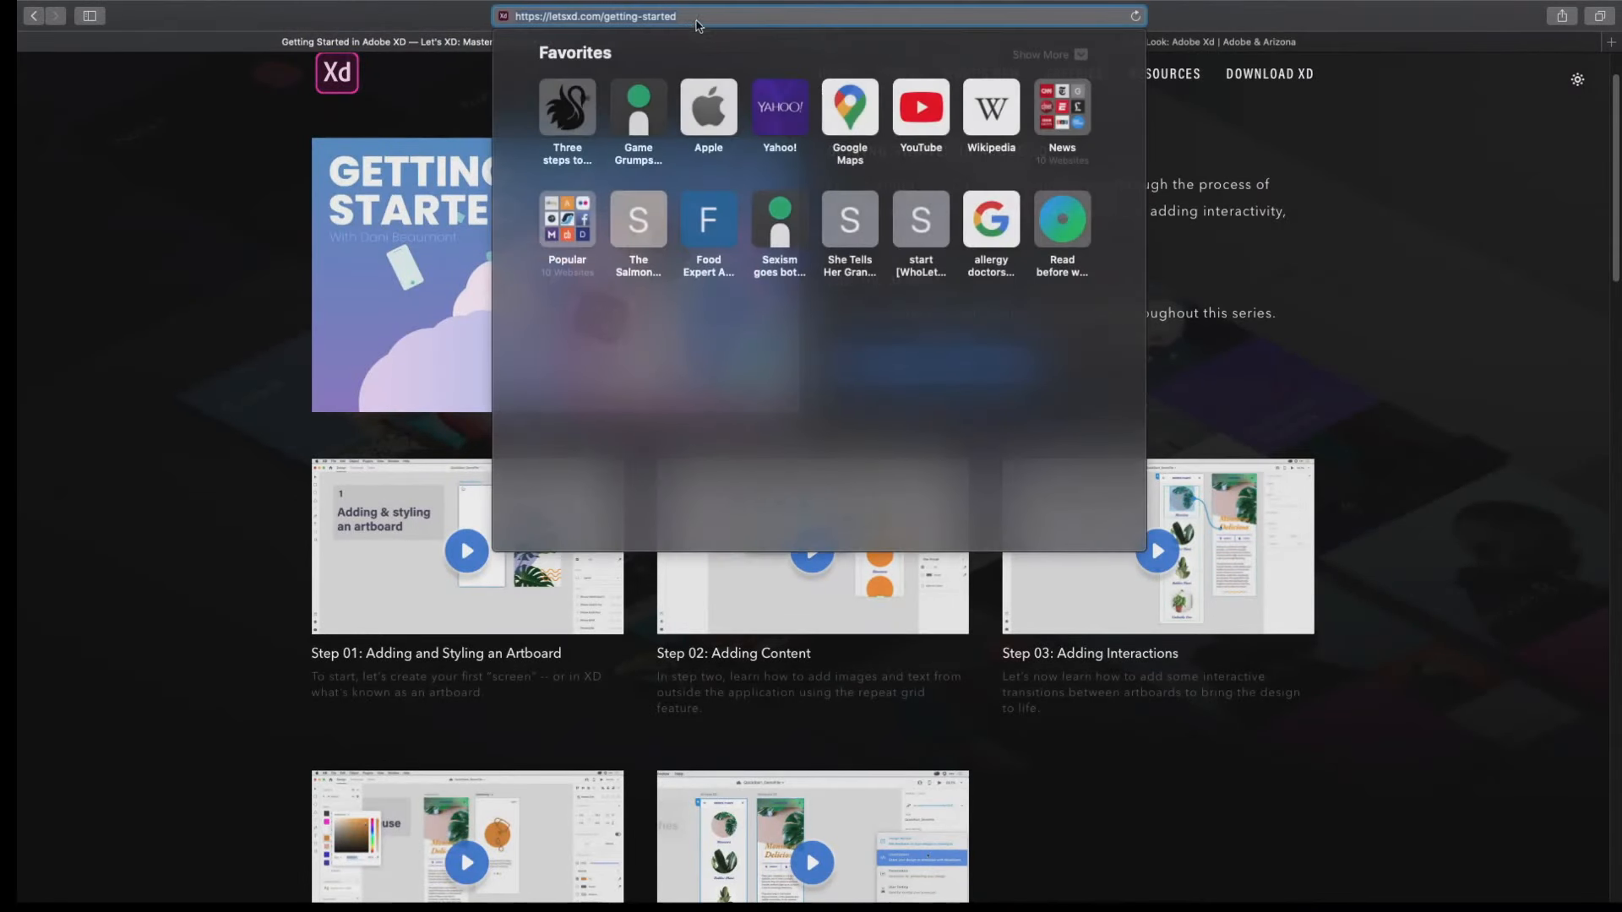
text(help.)
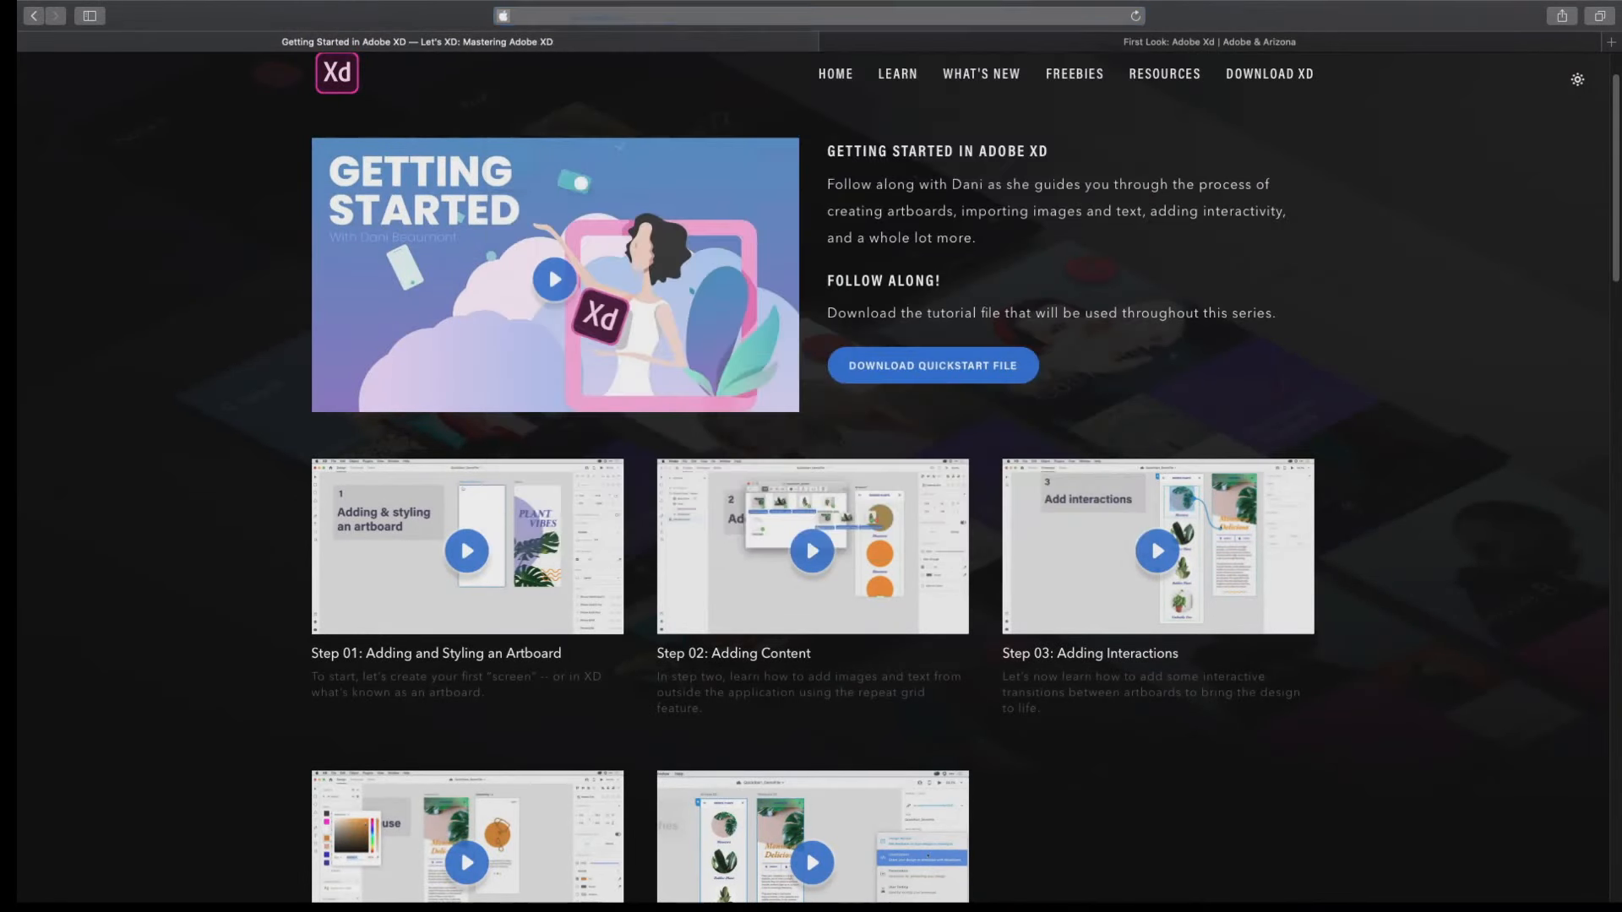
key(Return)
Load help.adobe.com and open the Adobe XD Learn & Support page from the featured products.
click(724, 16)
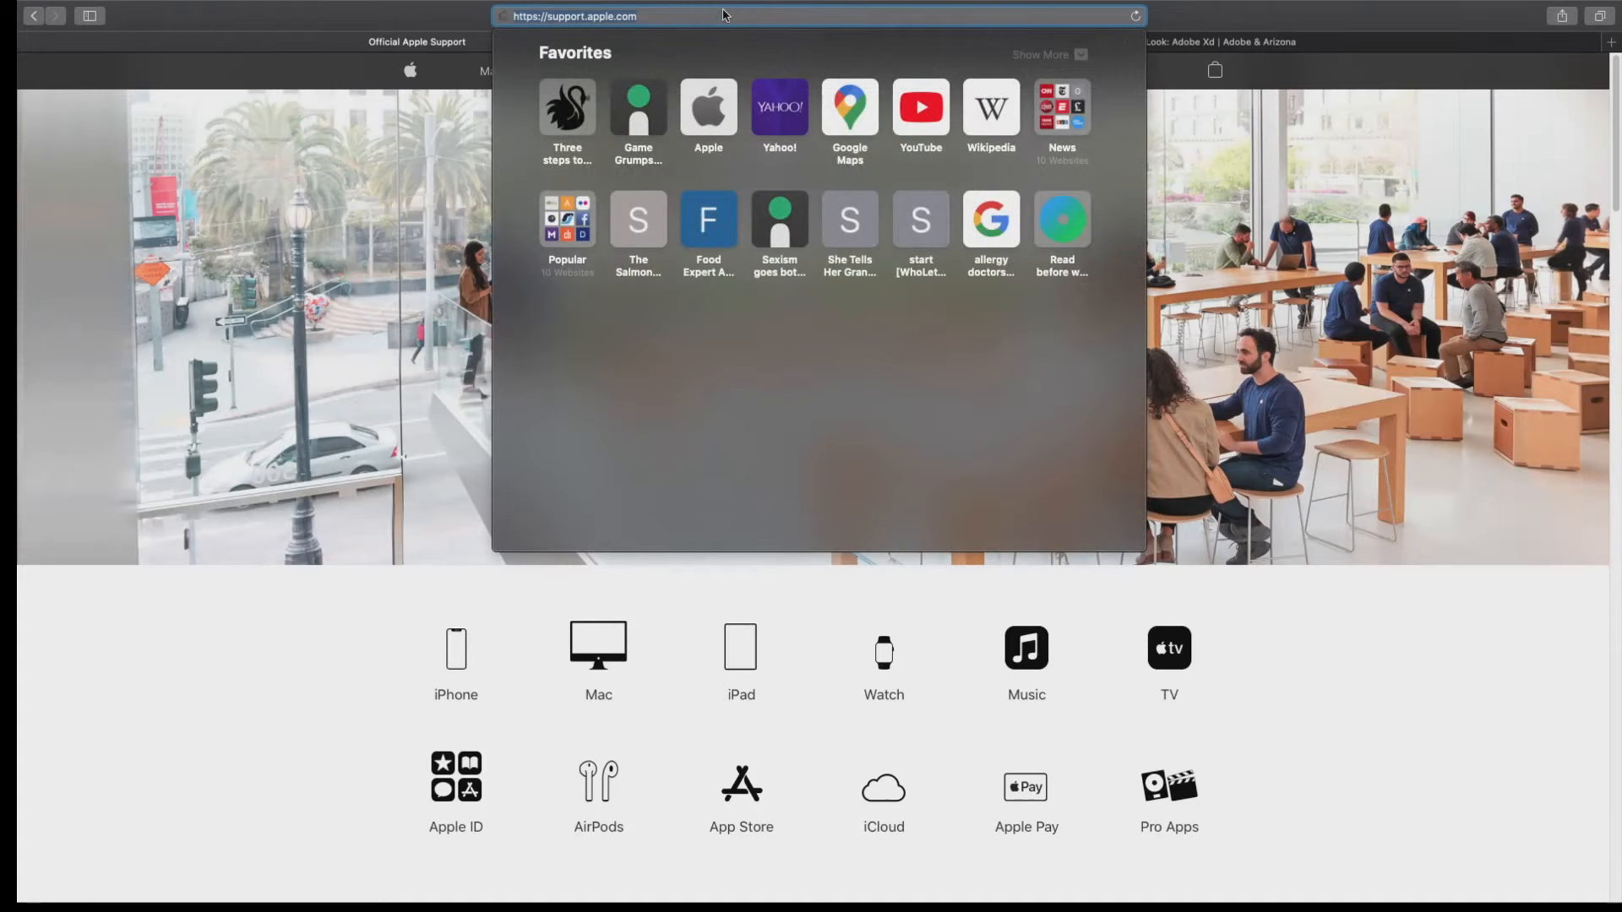
text(help.adobe.c)
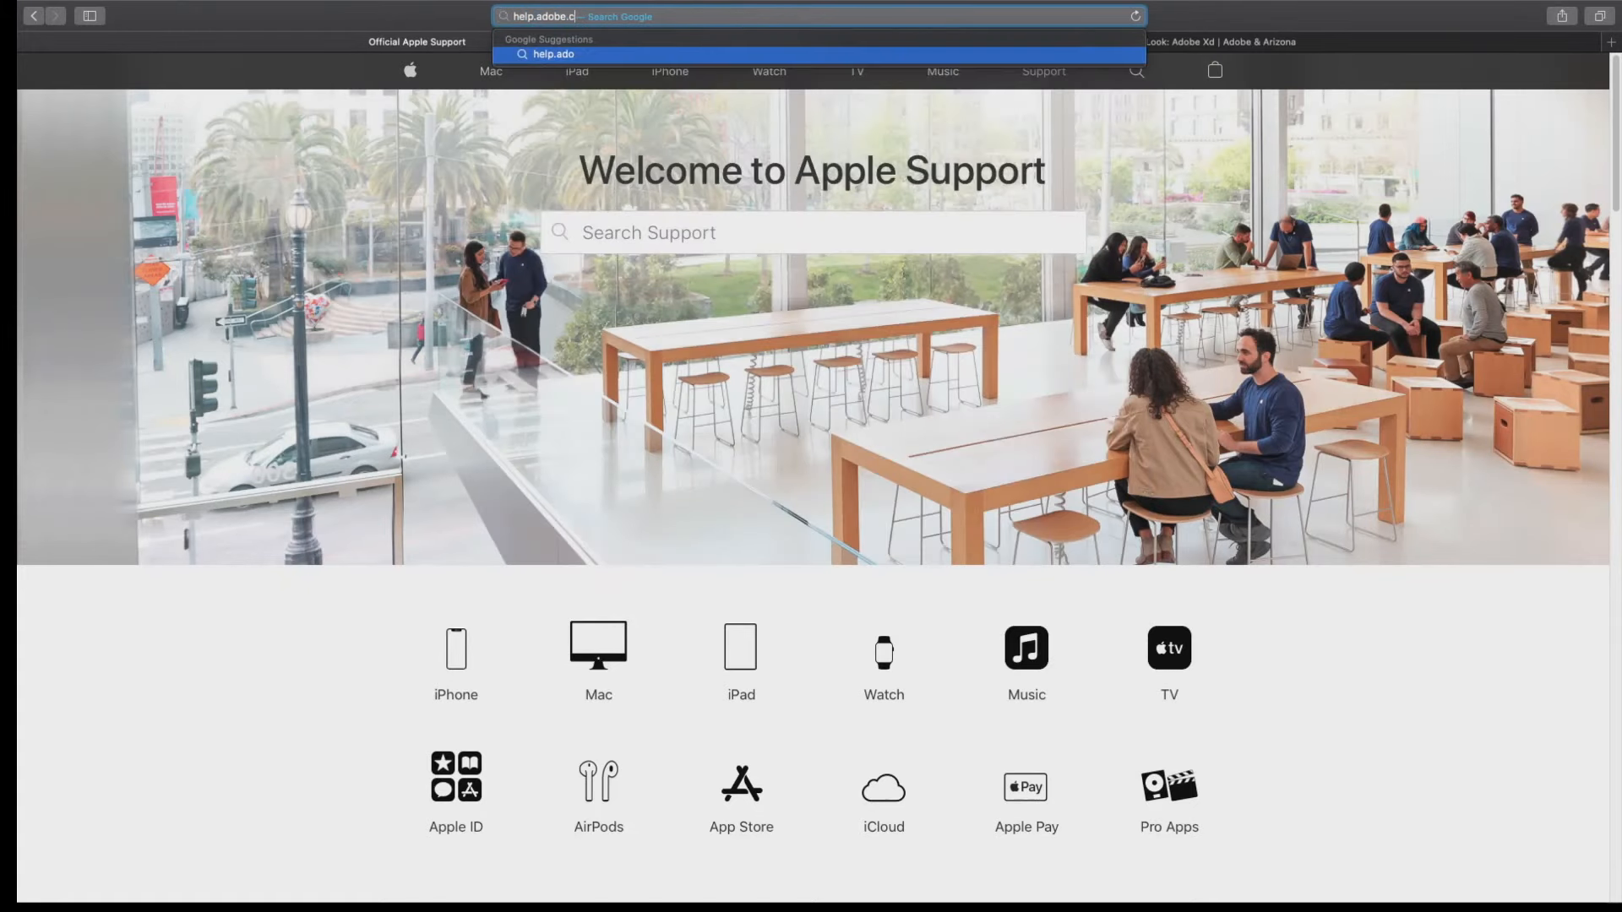
text(om)
key(Return)
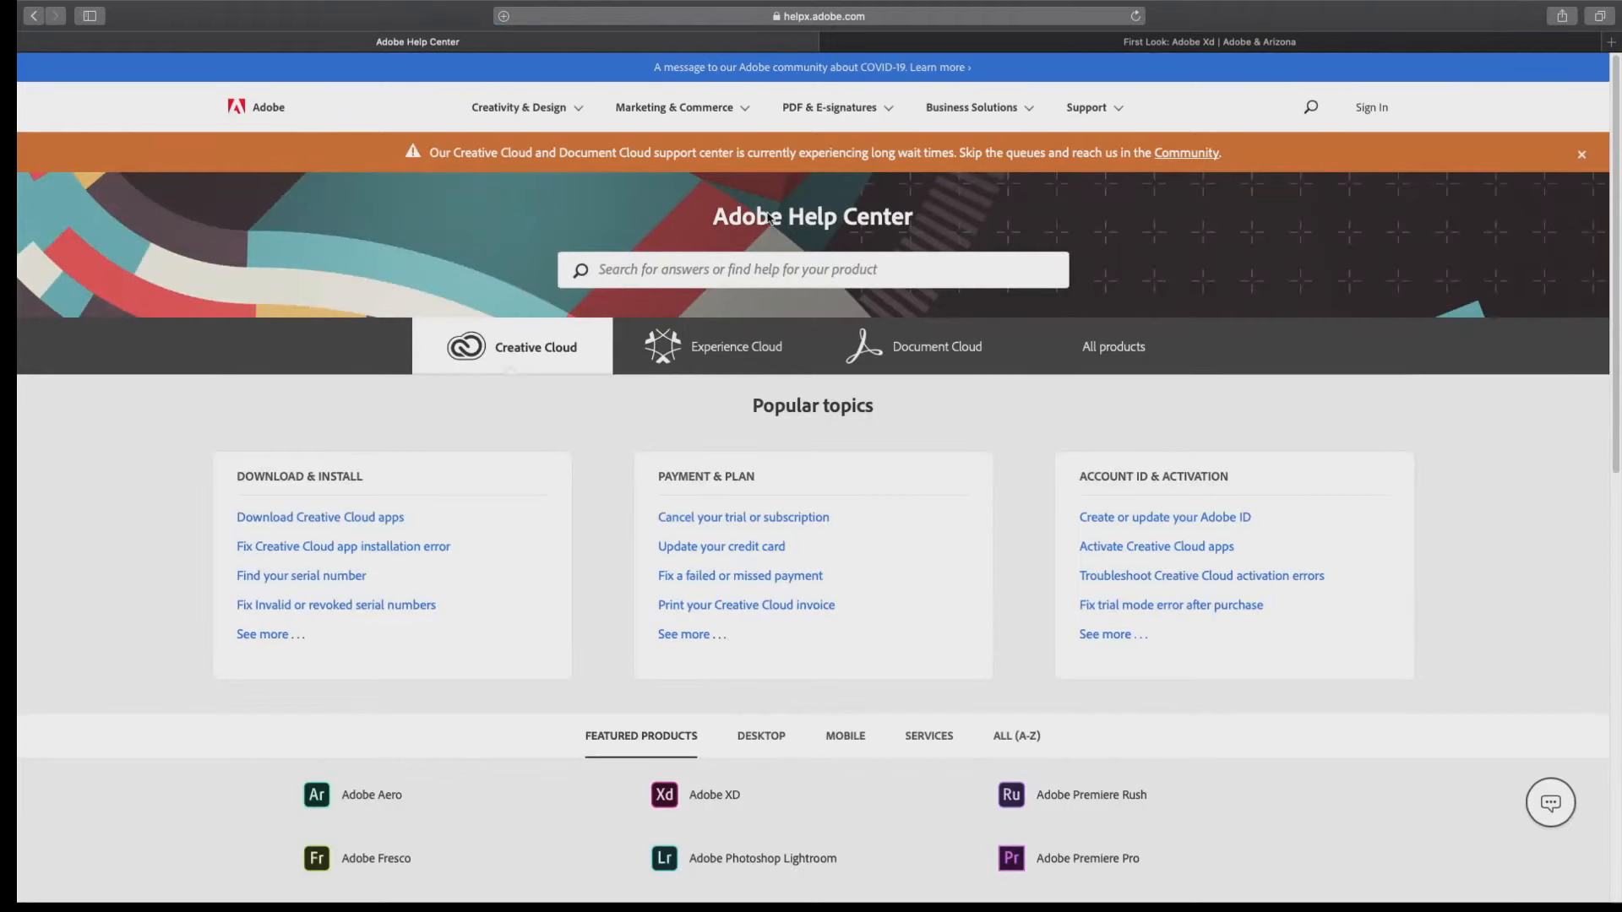
click(740, 810)
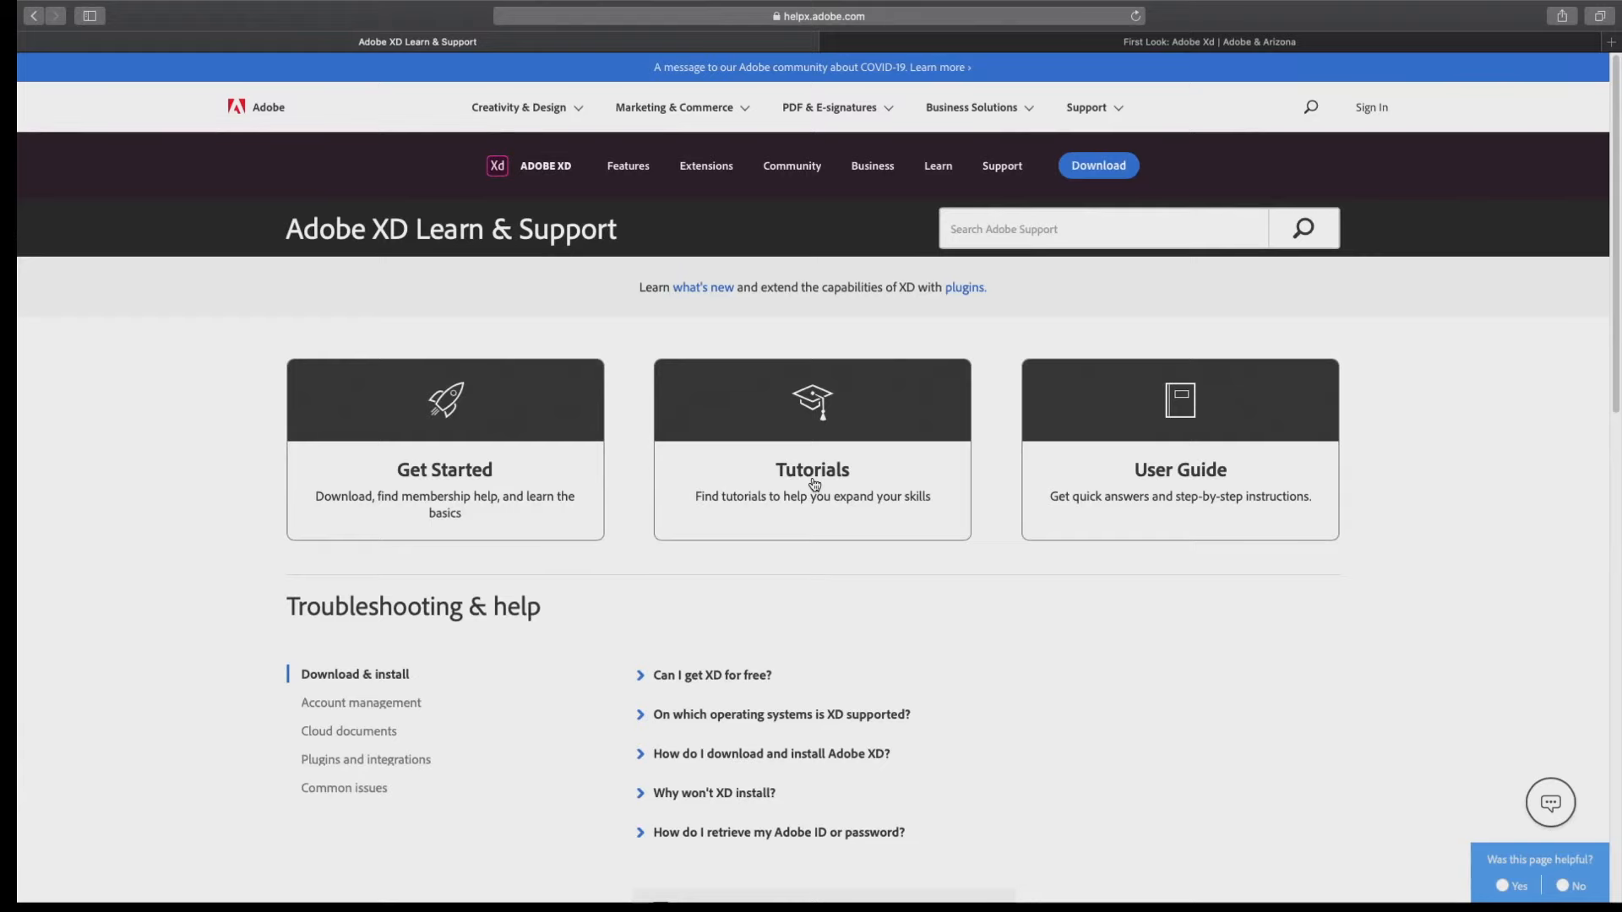
Browse the courses on the Adobe XD tutorials page, and return to the Adobe Help Center's featured products.
click(814, 482)
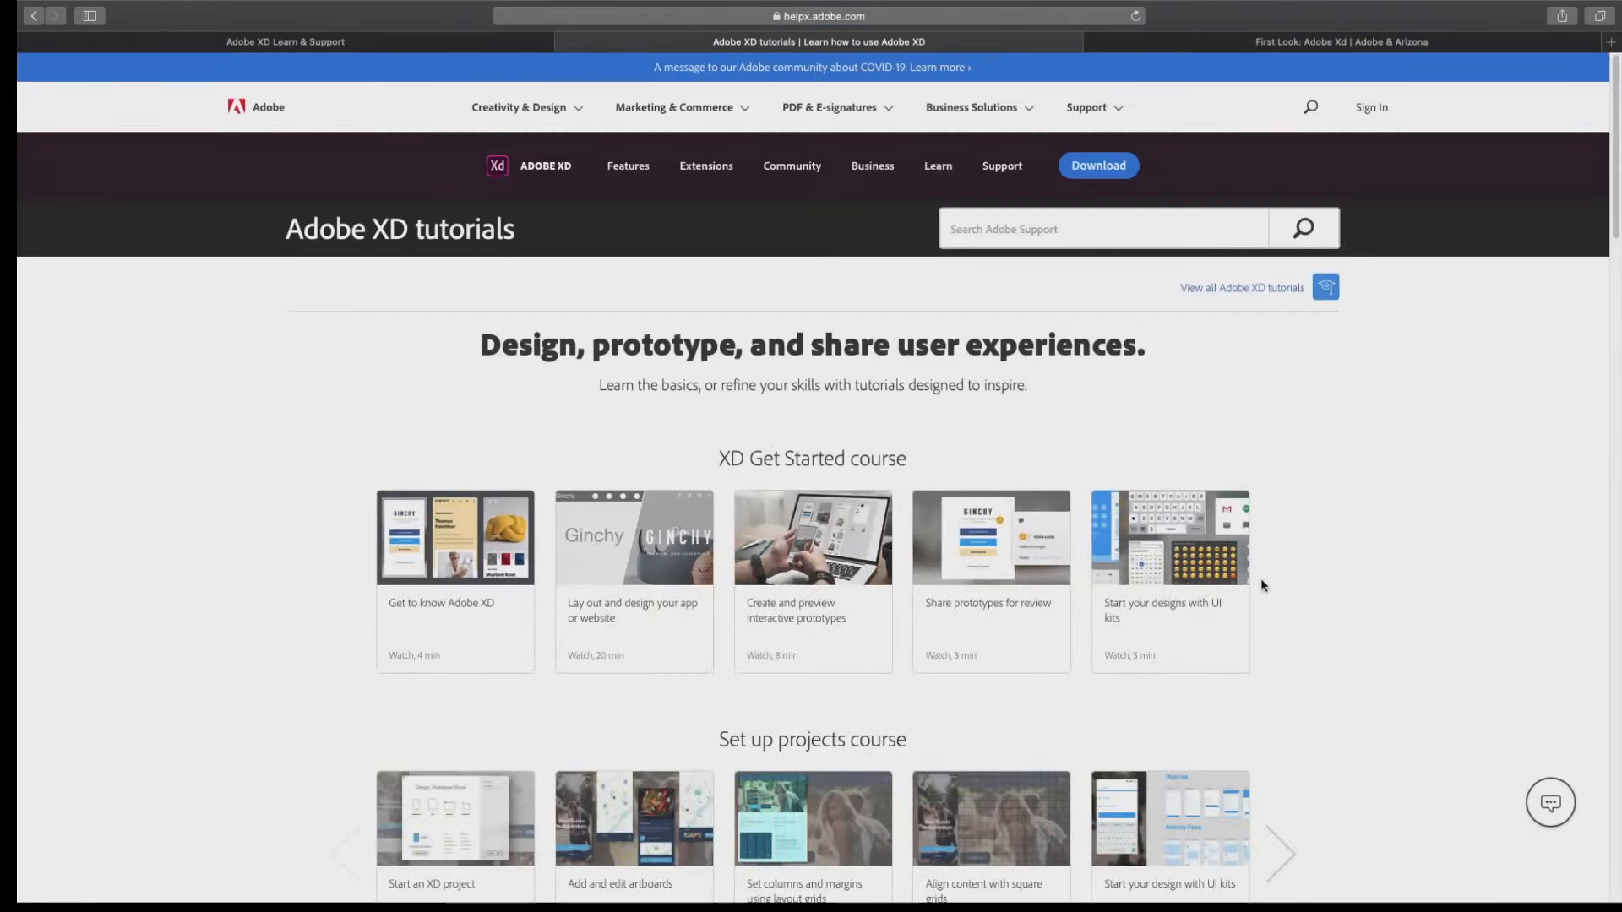
scroll(1160, 617, down, 5)
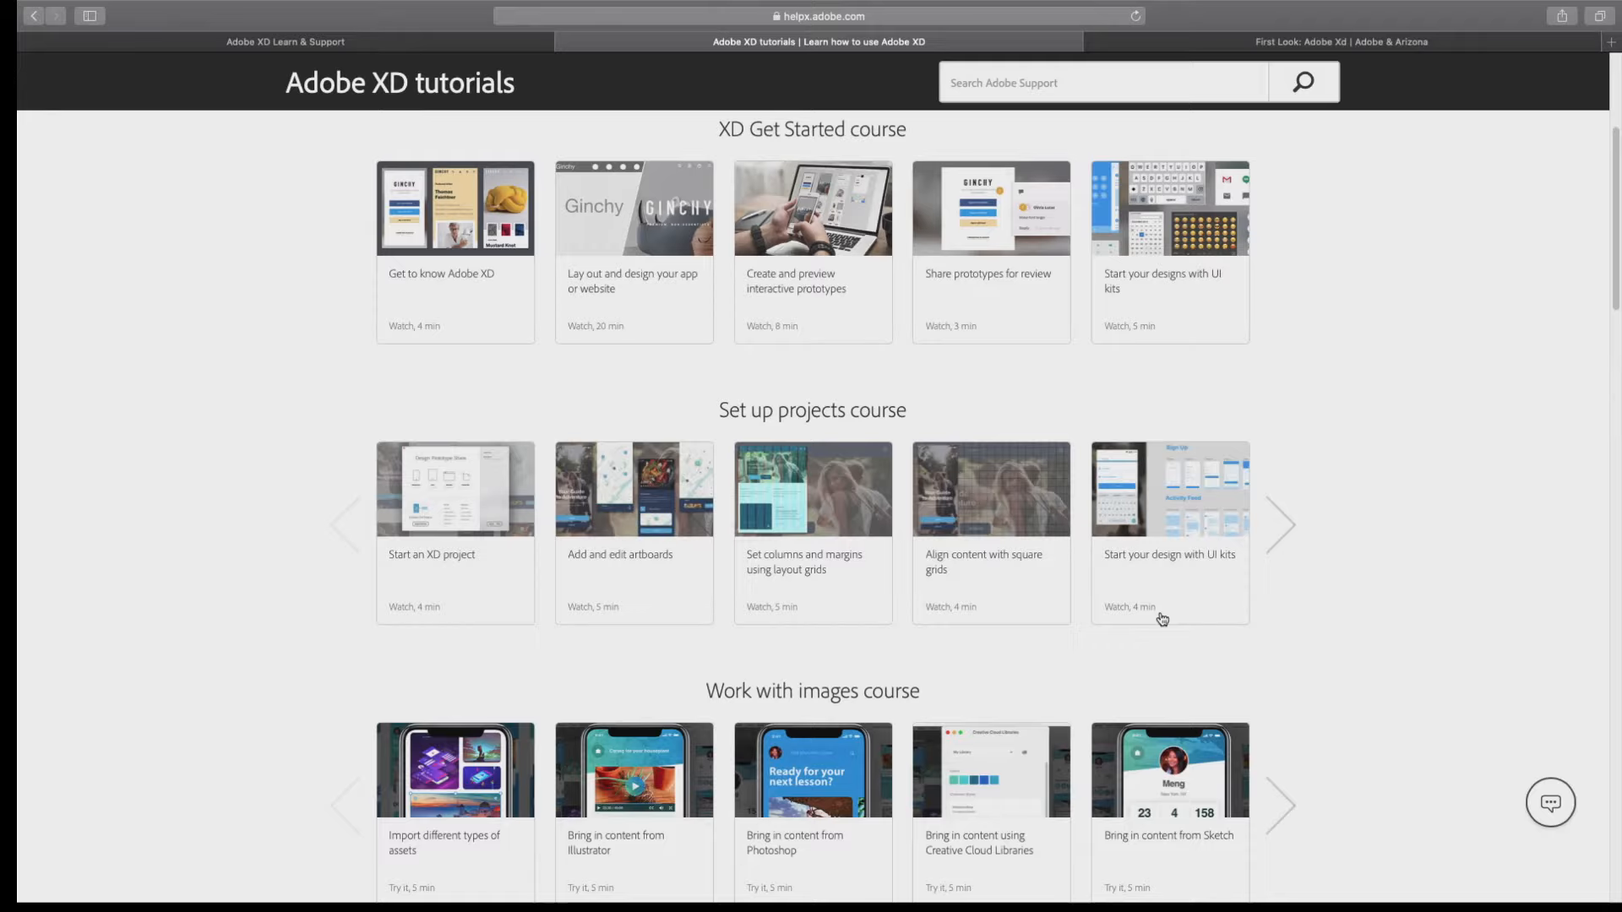
scroll(1161, 618, up, 5)
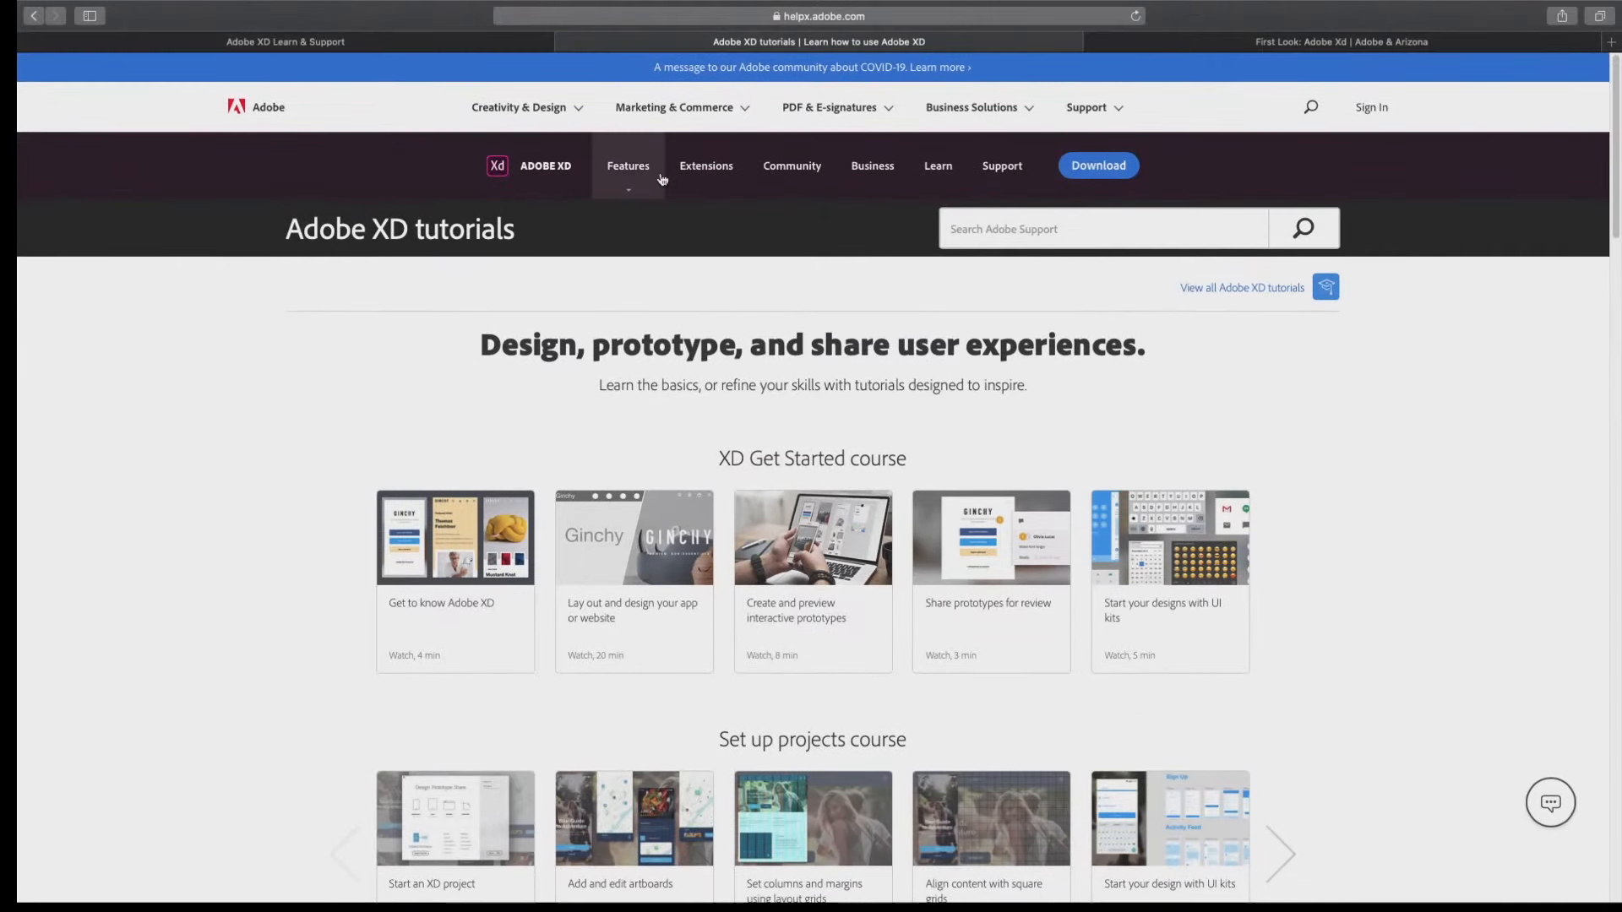
click(37, 25)
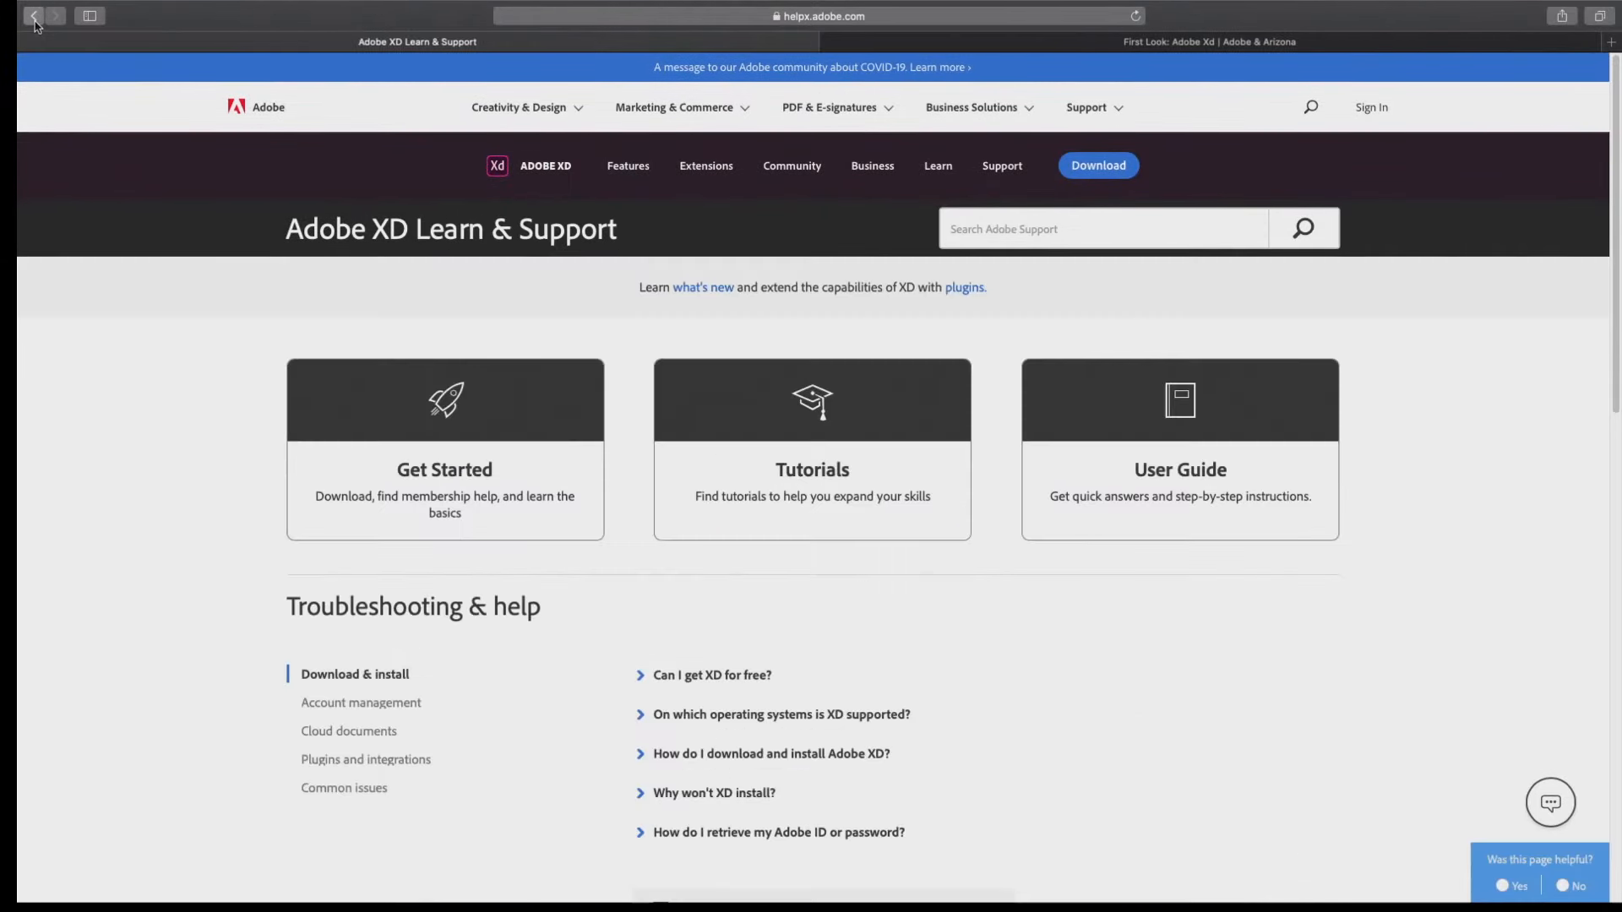
click(35, 25)
scroll(217, 423, down, 4)
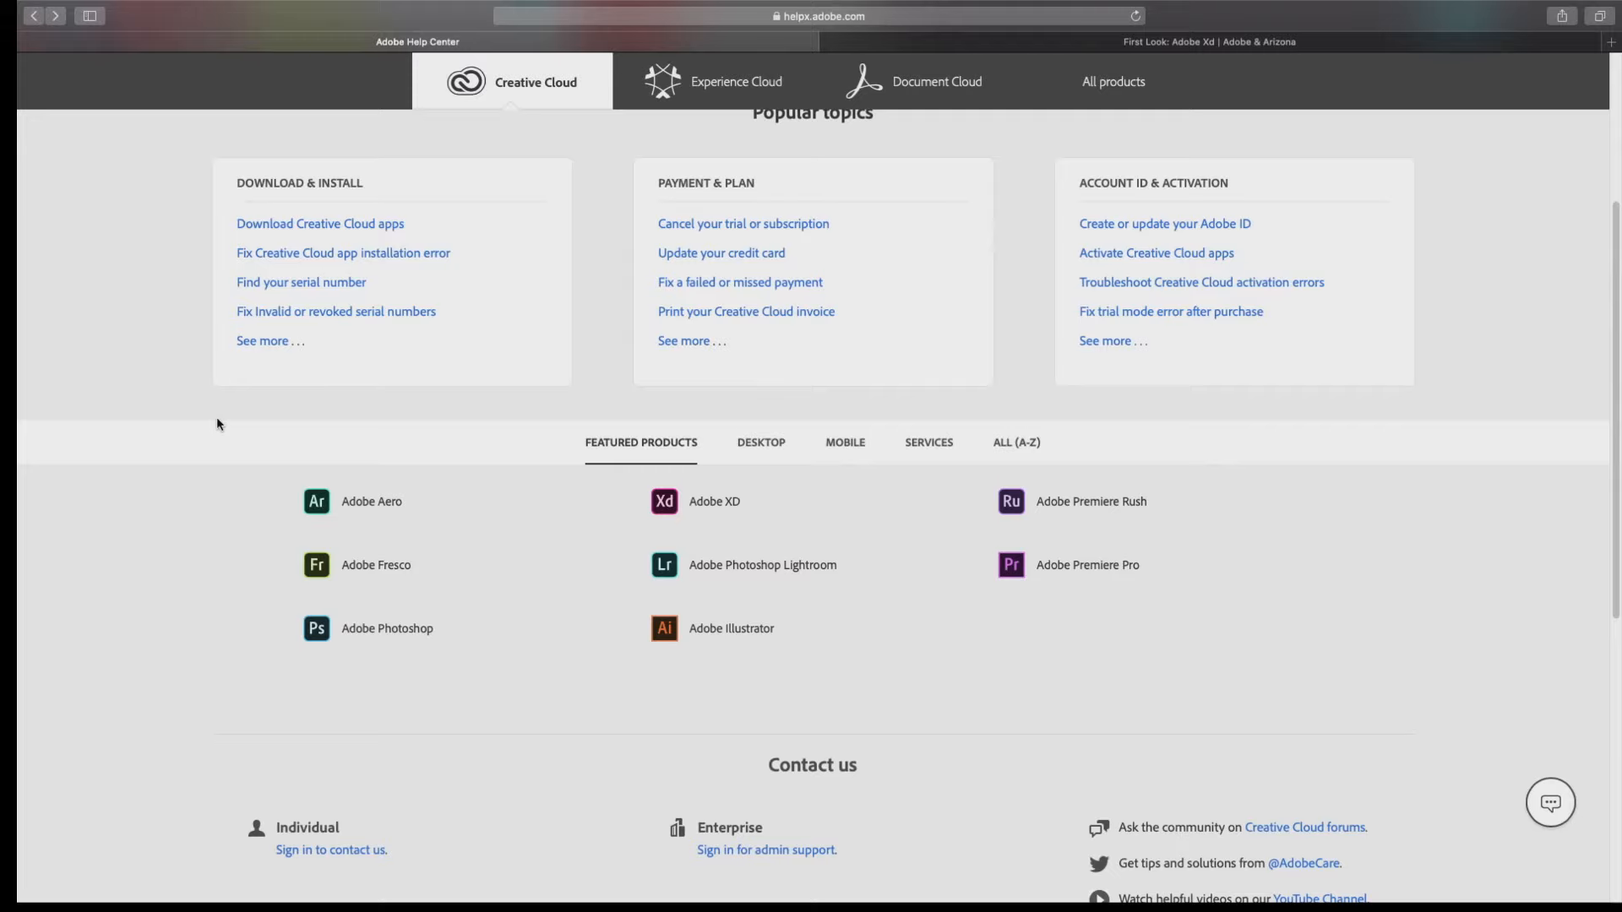
Open the Training Collection on the Adobe & Arizona site and look through its tutorials and filters.
click(1062, 48)
click(775, 225)
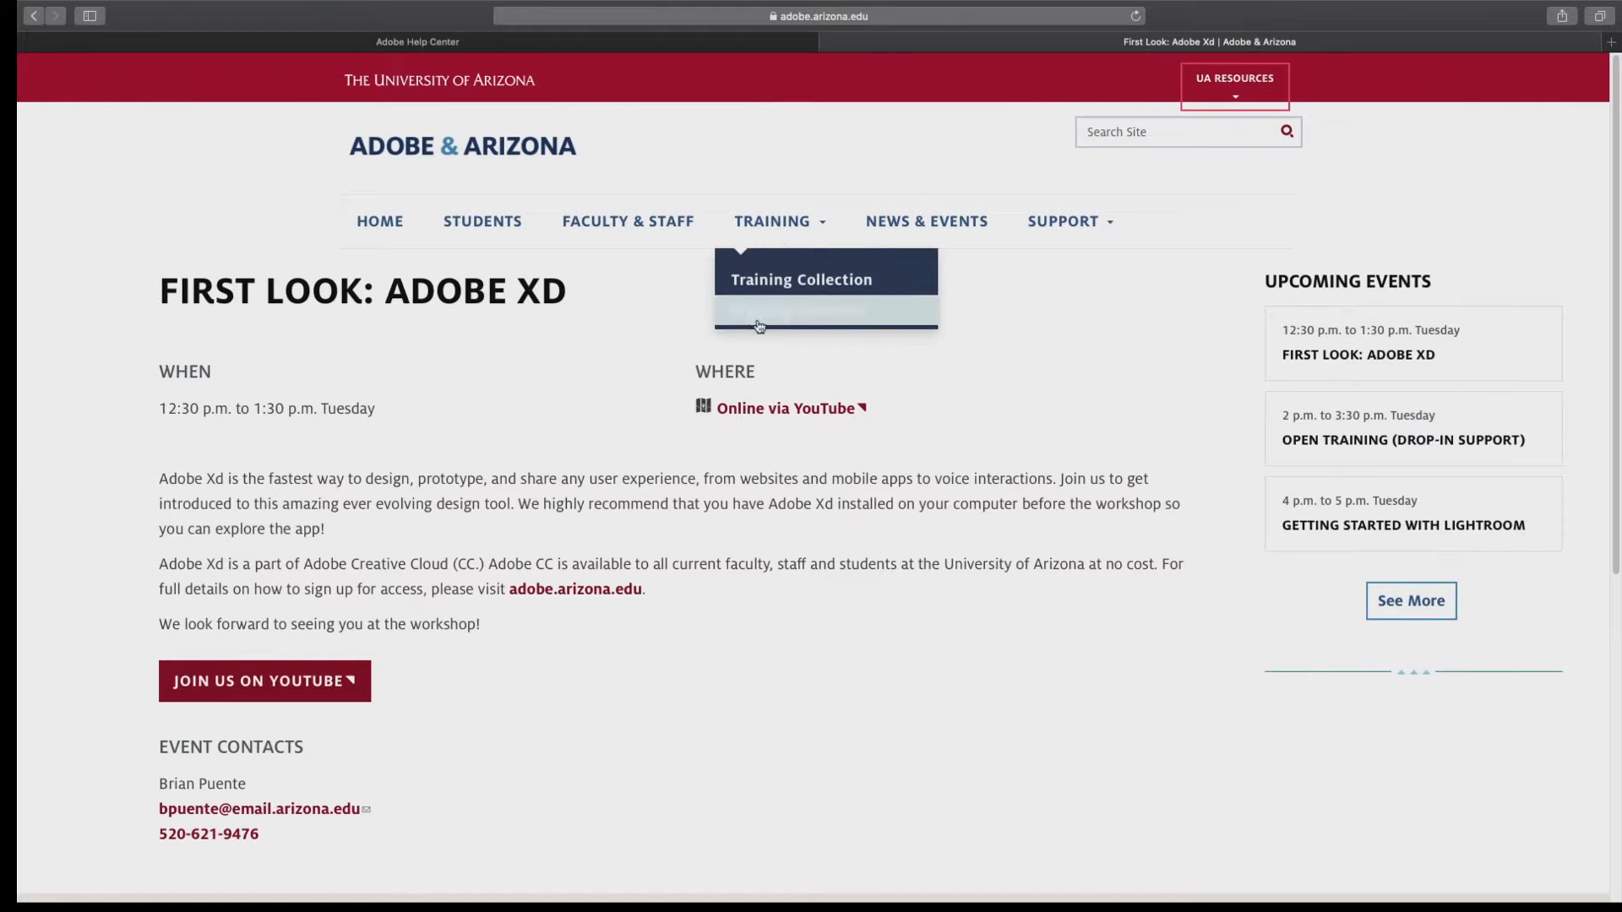
click(758, 289)
scroll(766, 573, down, 10)
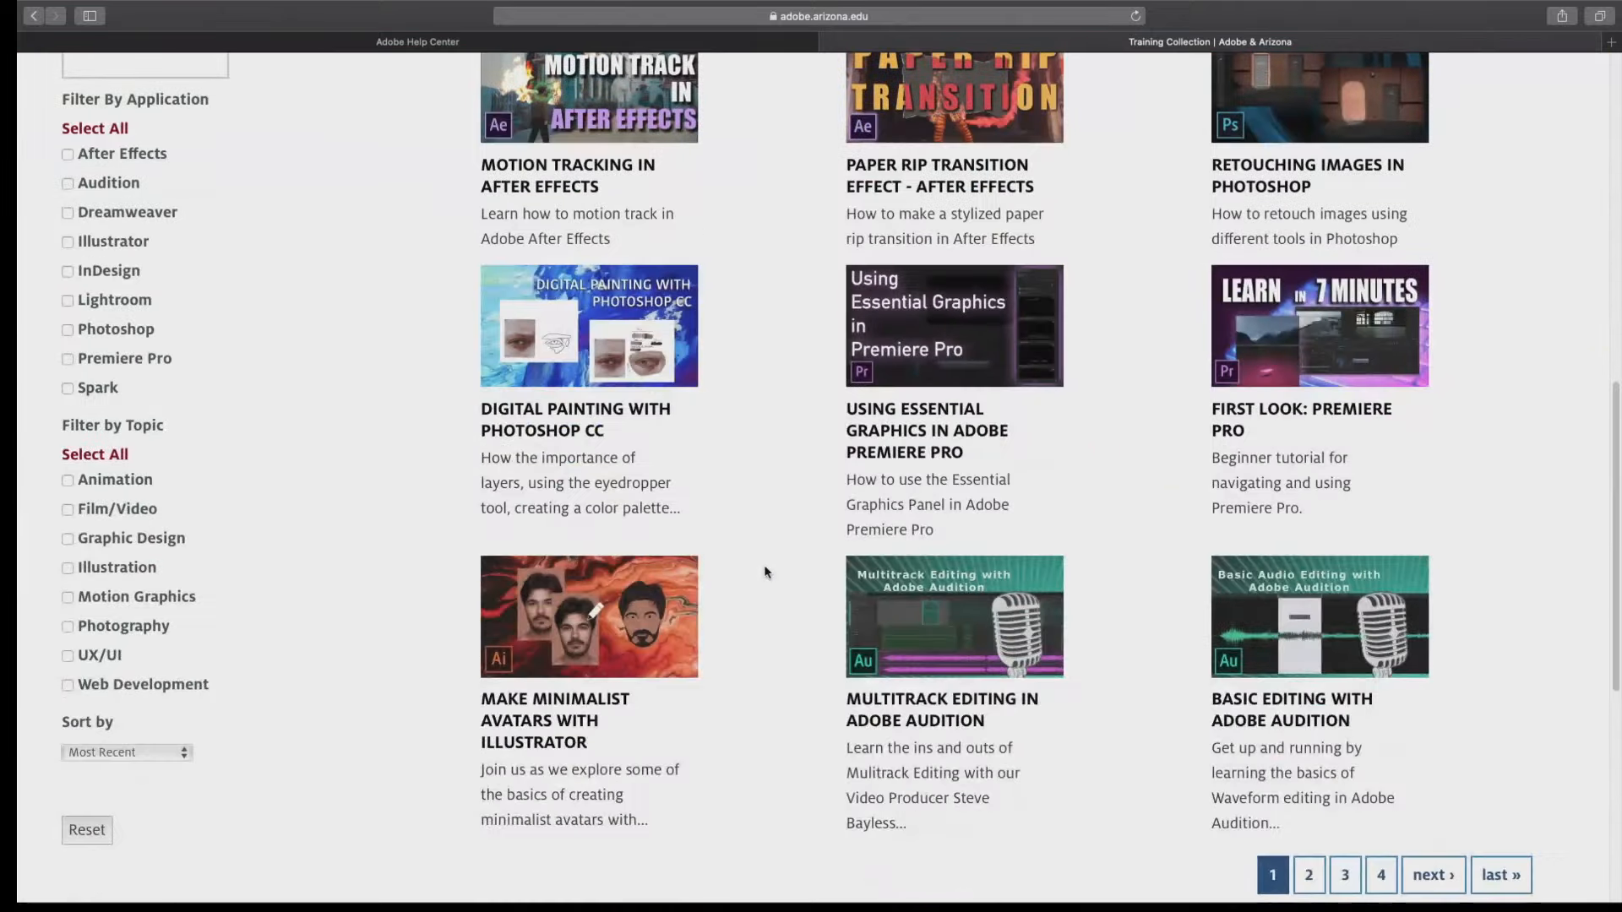
scroll(766, 573, up, 3)
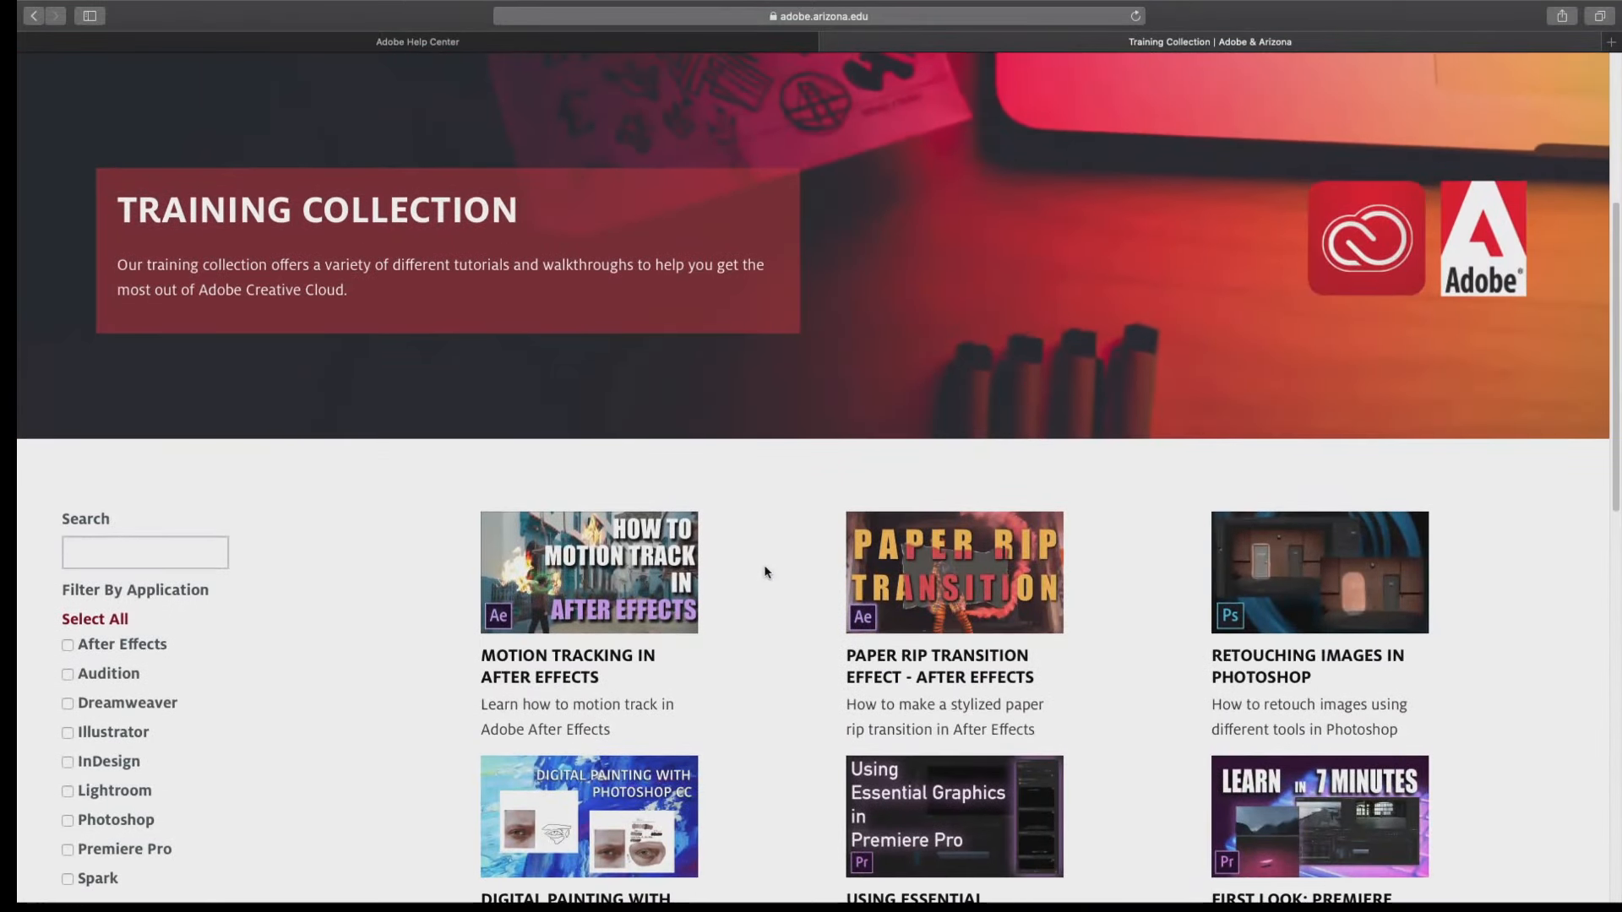
scroll(765, 572, up, 5)
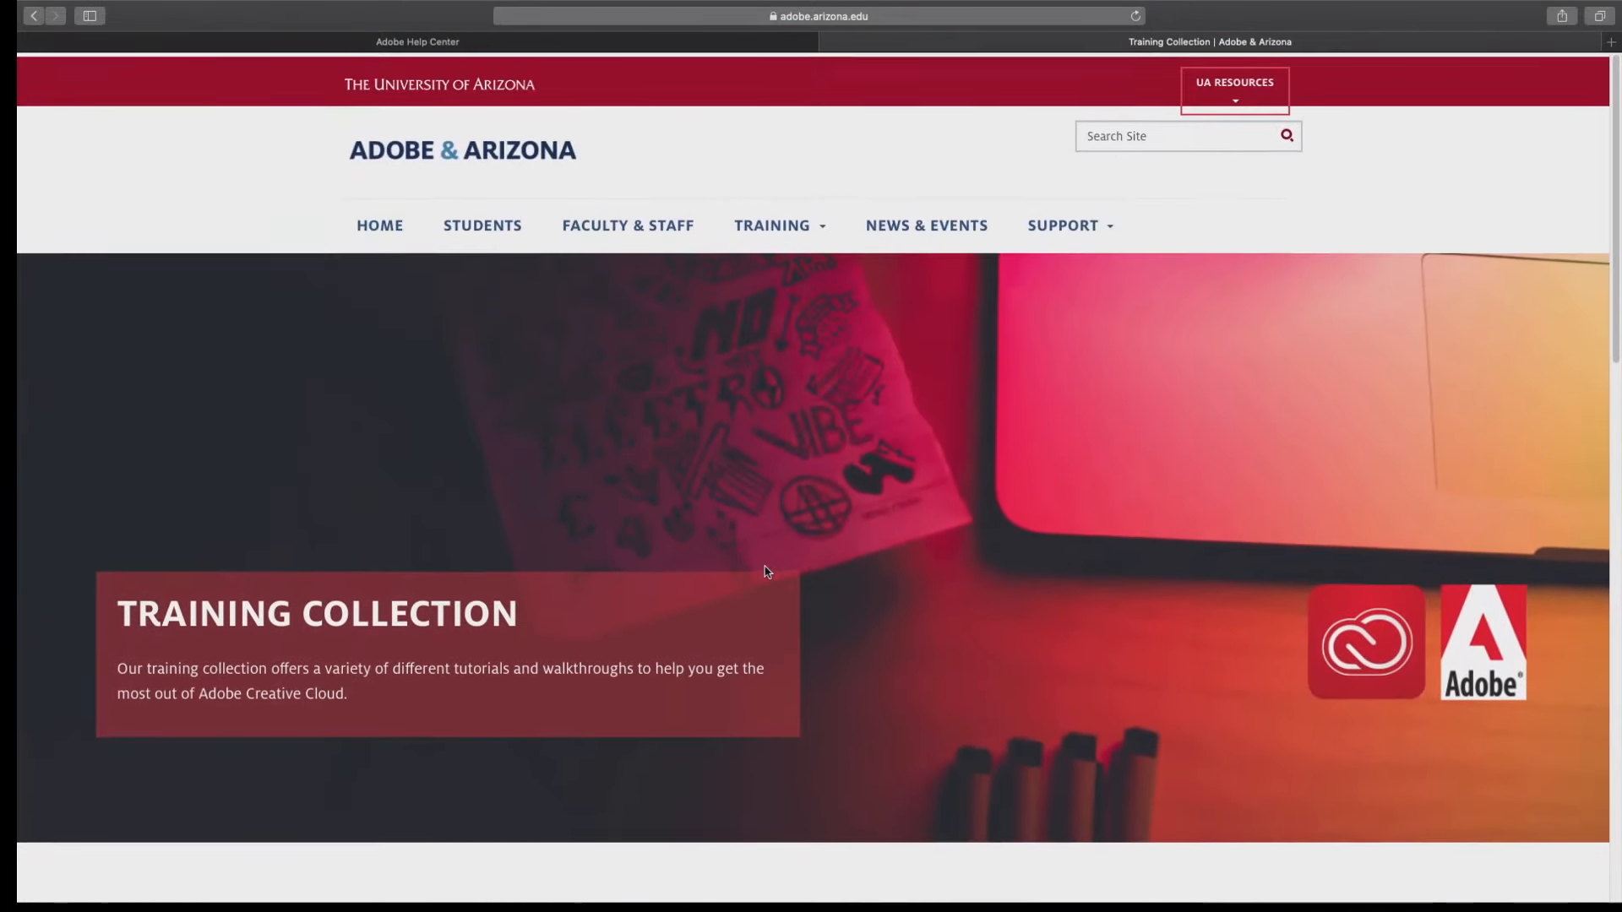